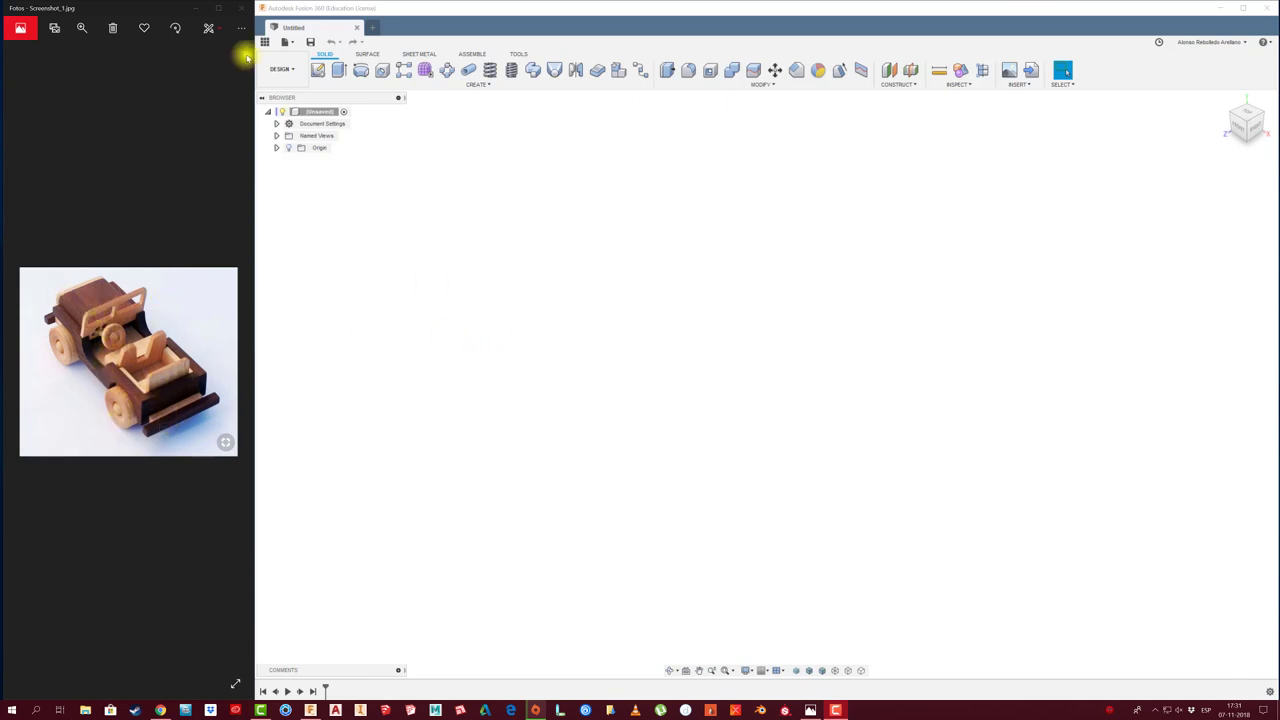
Create a JEEP folder in the JUGUETES project, open it, and close the Data Panel
click(264, 41)
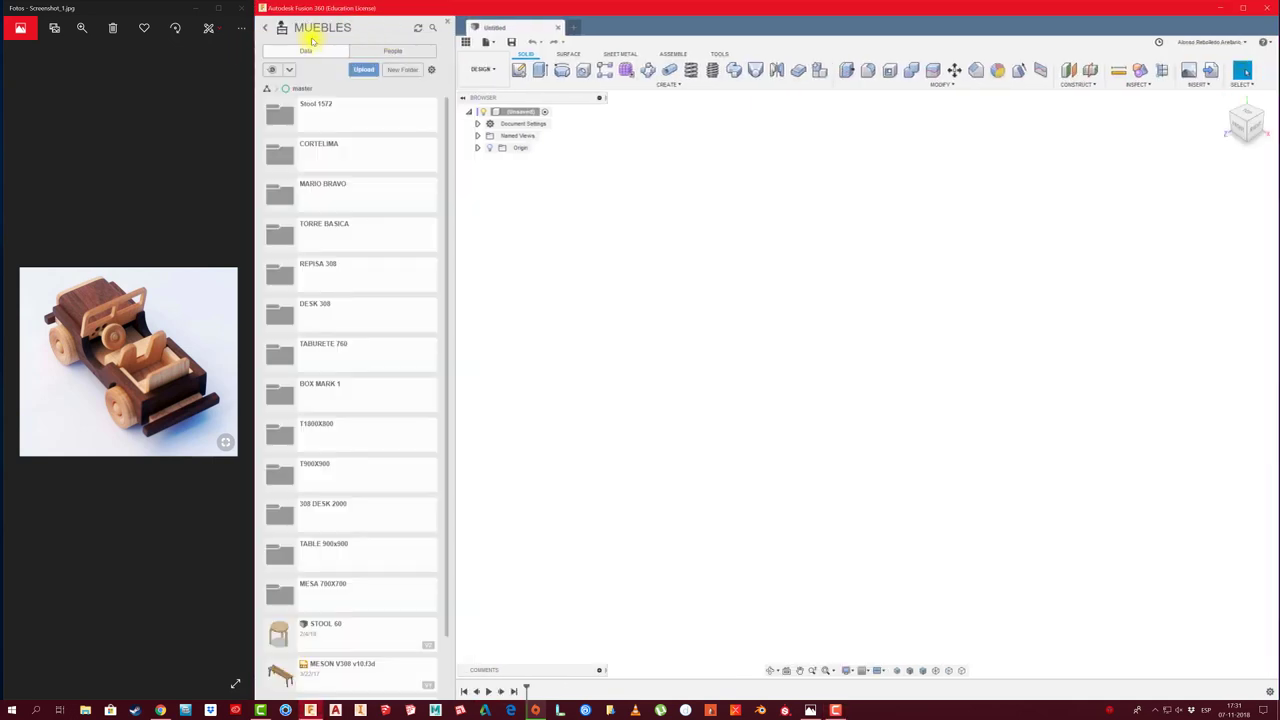
click(268, 28)
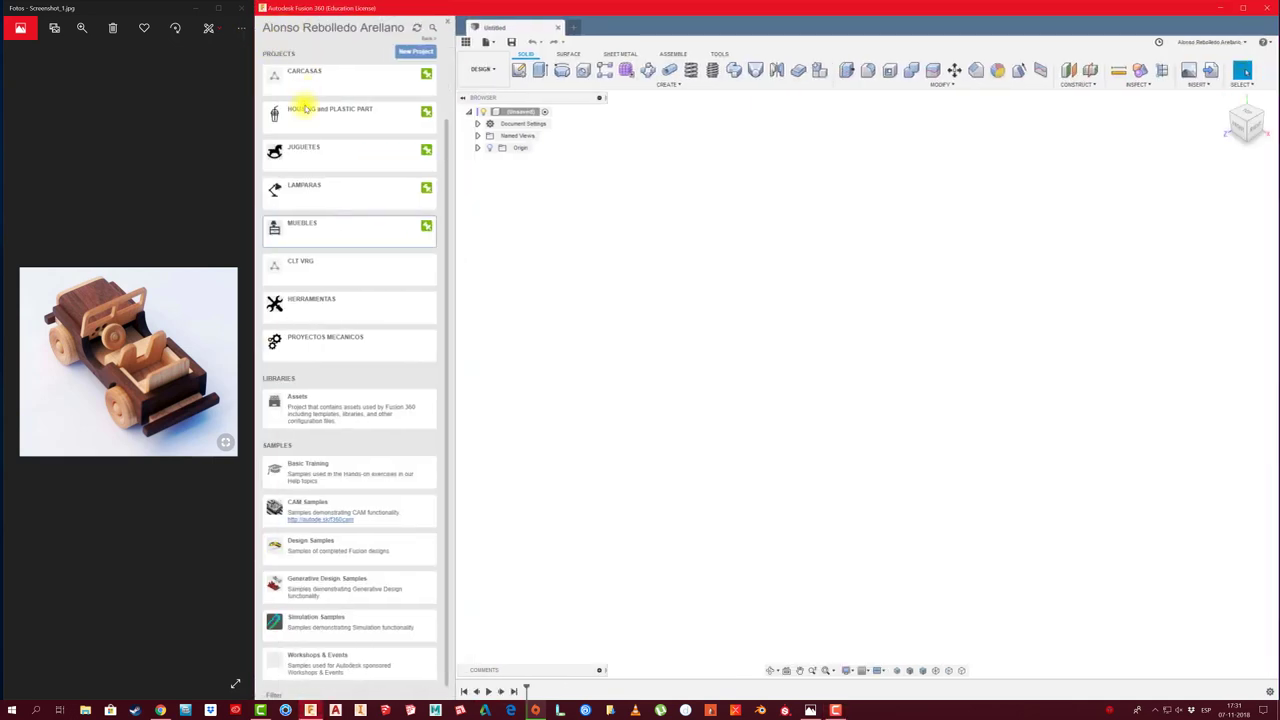
click(321, 149)
text(JEEP)
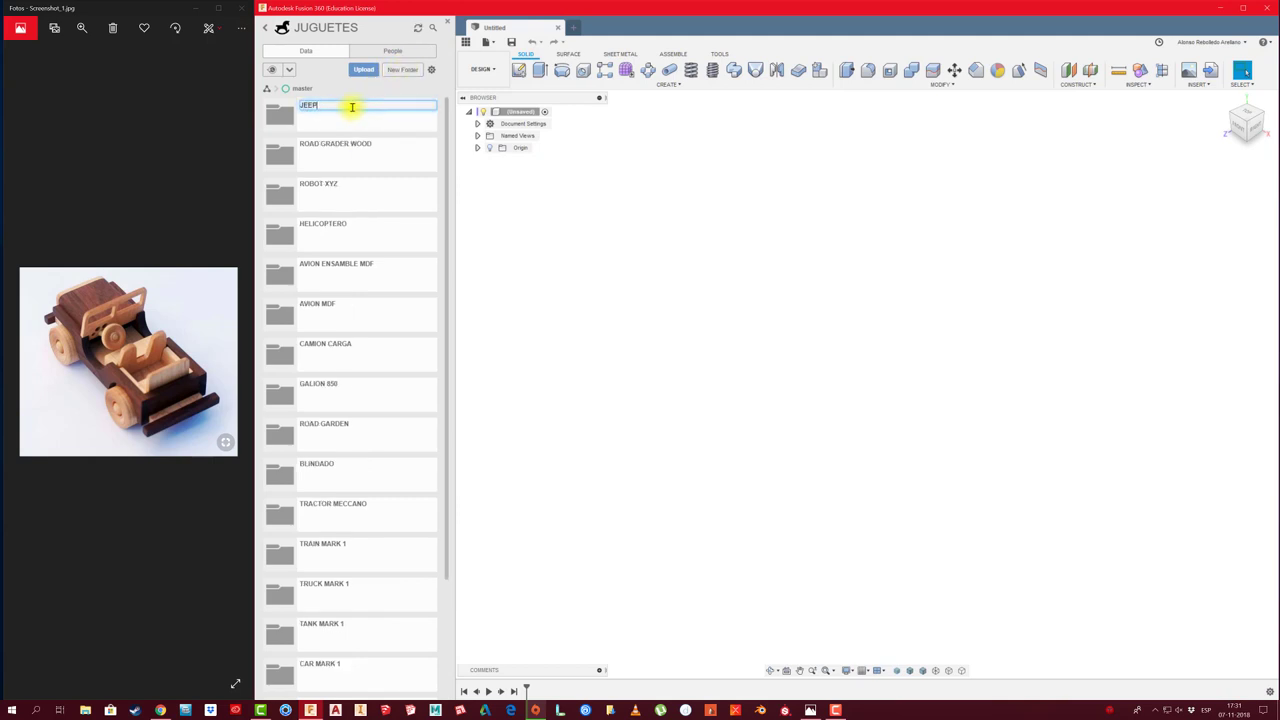
click(545, 239)
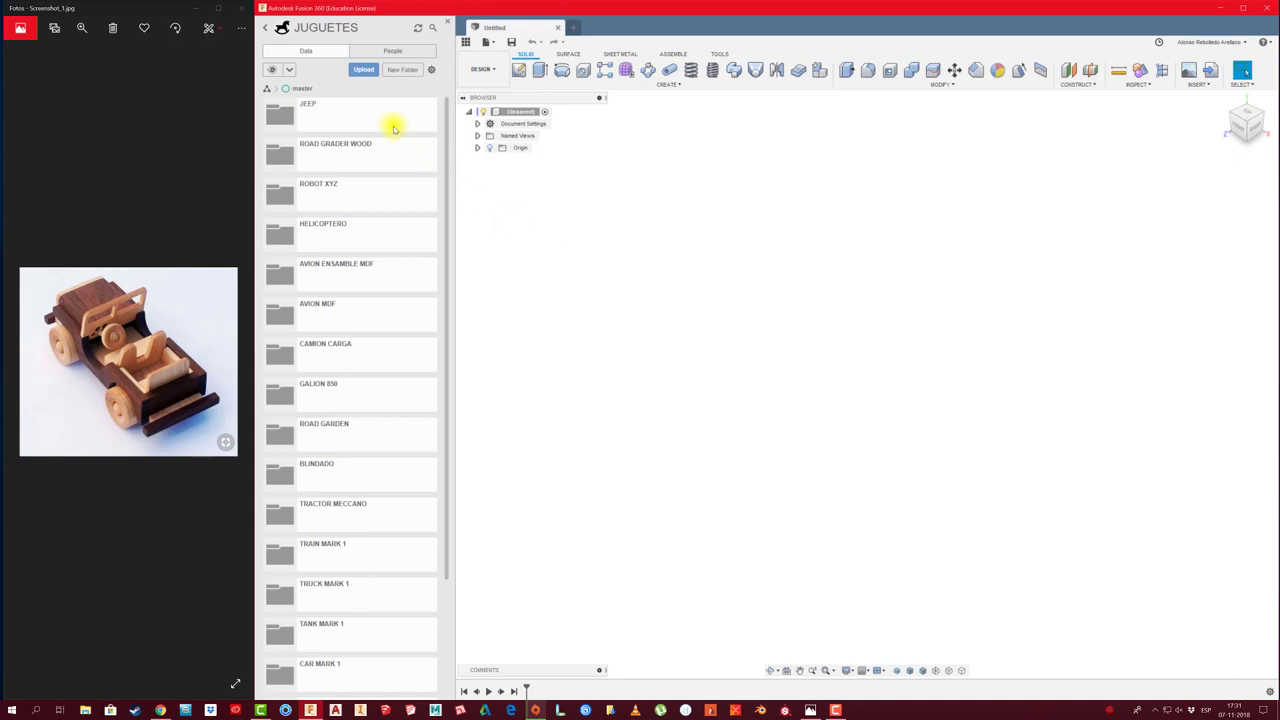
double_click(387, 123)
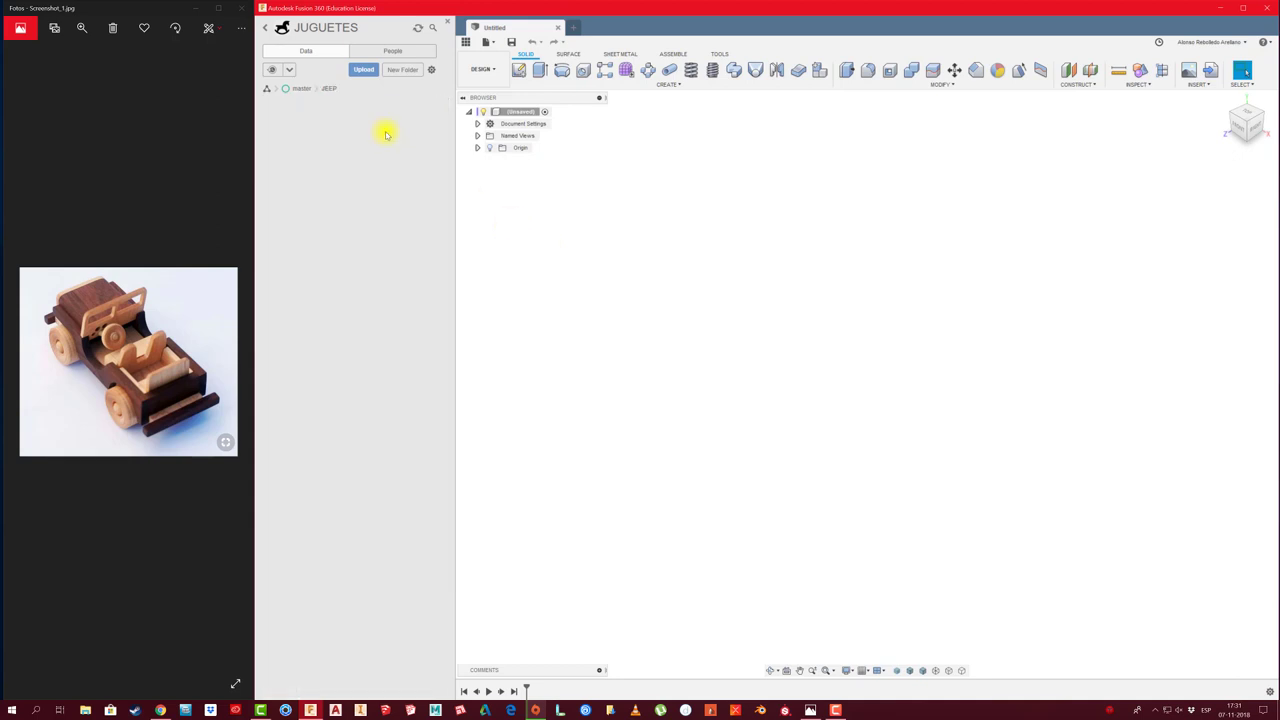
click(448, 24)
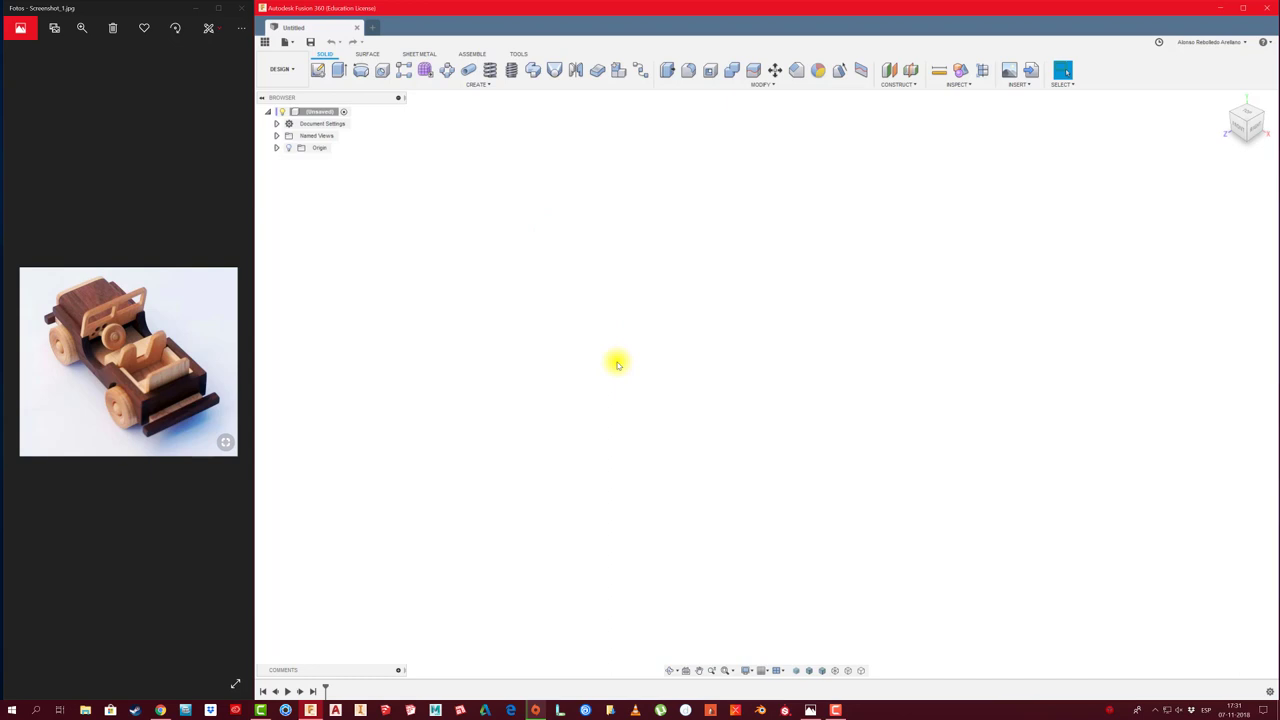
Add a new component to the root of the design and rename it RUEDA
right_click(322, 113)
click(328, 121)
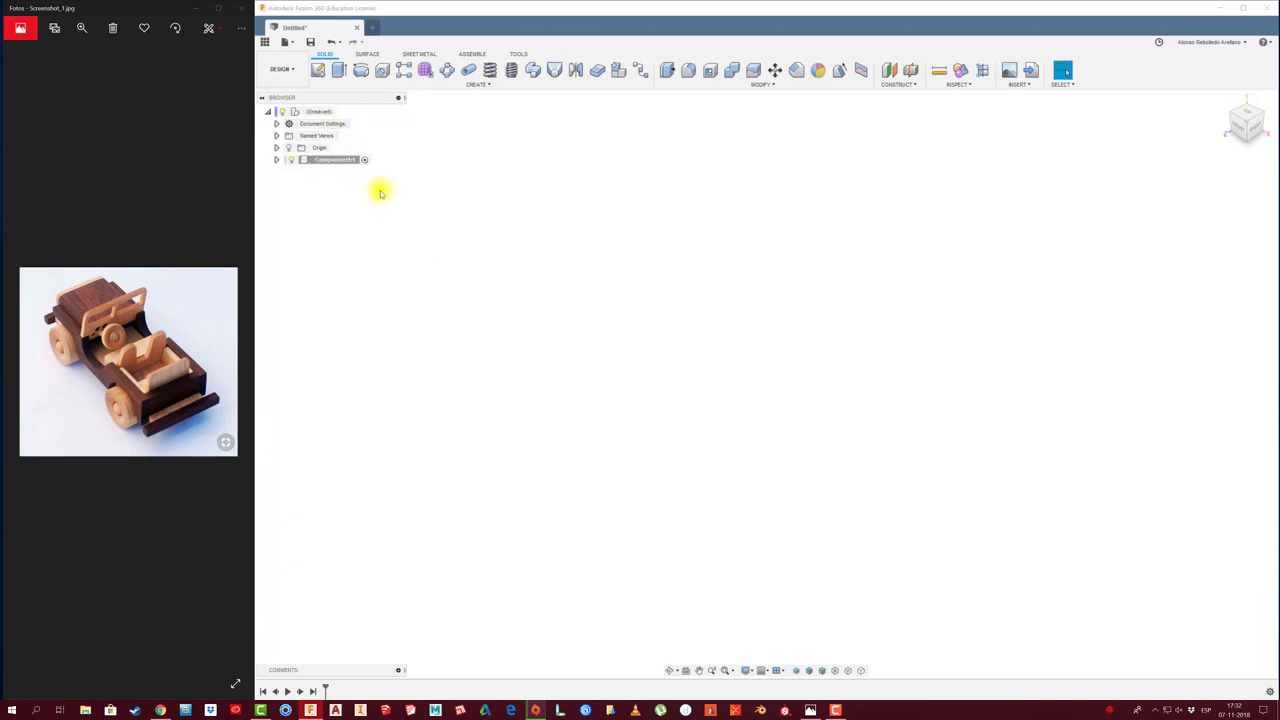
click(347, 162)
text(RUEDA)
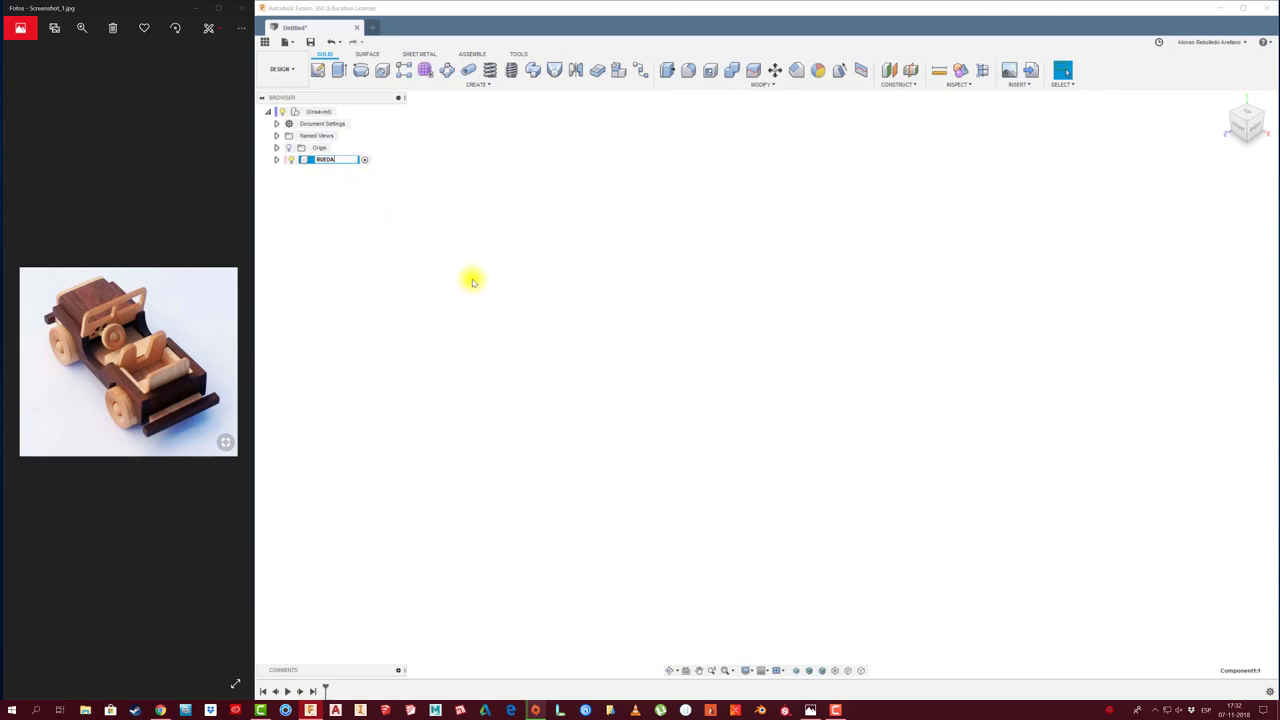
text(1)
key(Return)
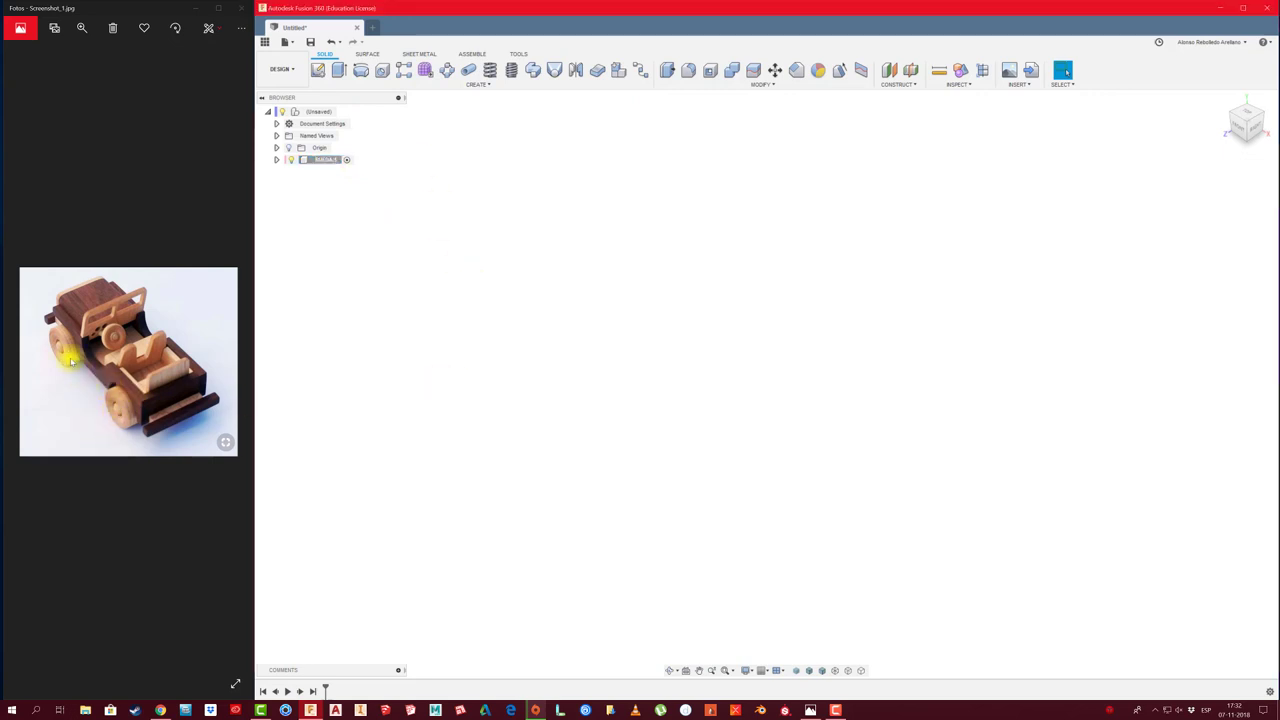
click(317, 70)
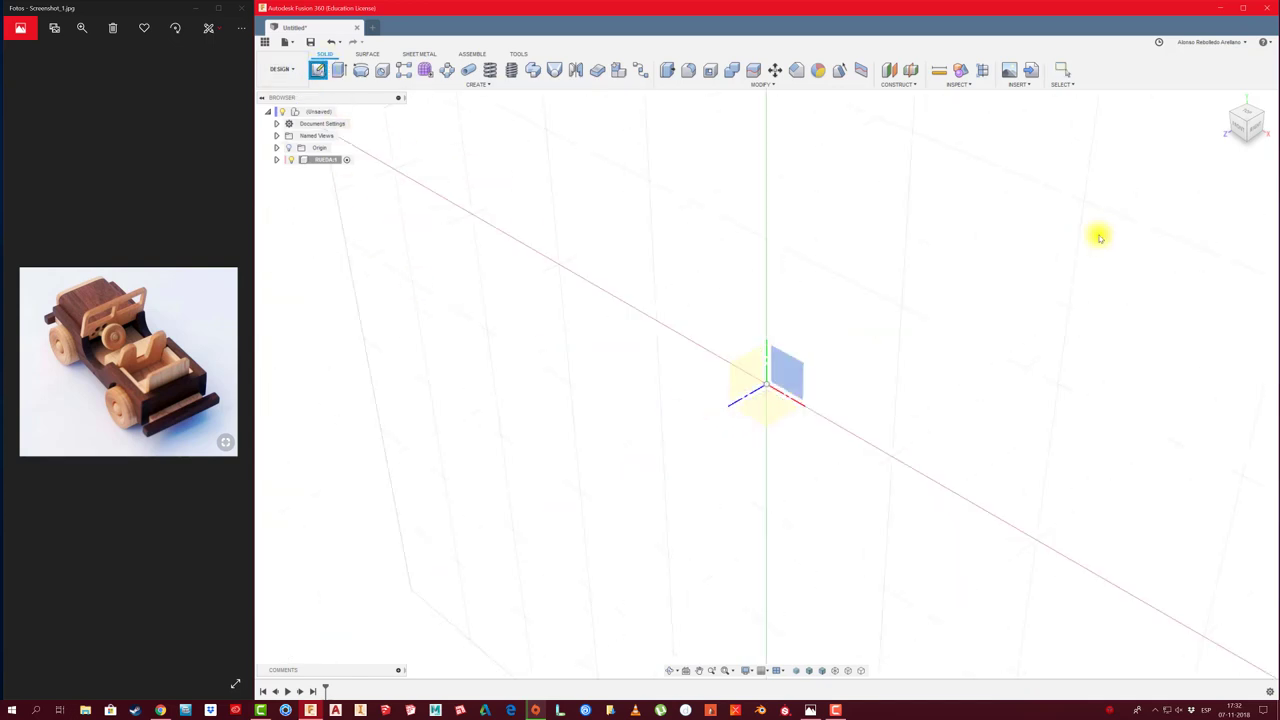
On the right-side plane, draw a 2-point rectangle starting at the origin
click(1258, 130)
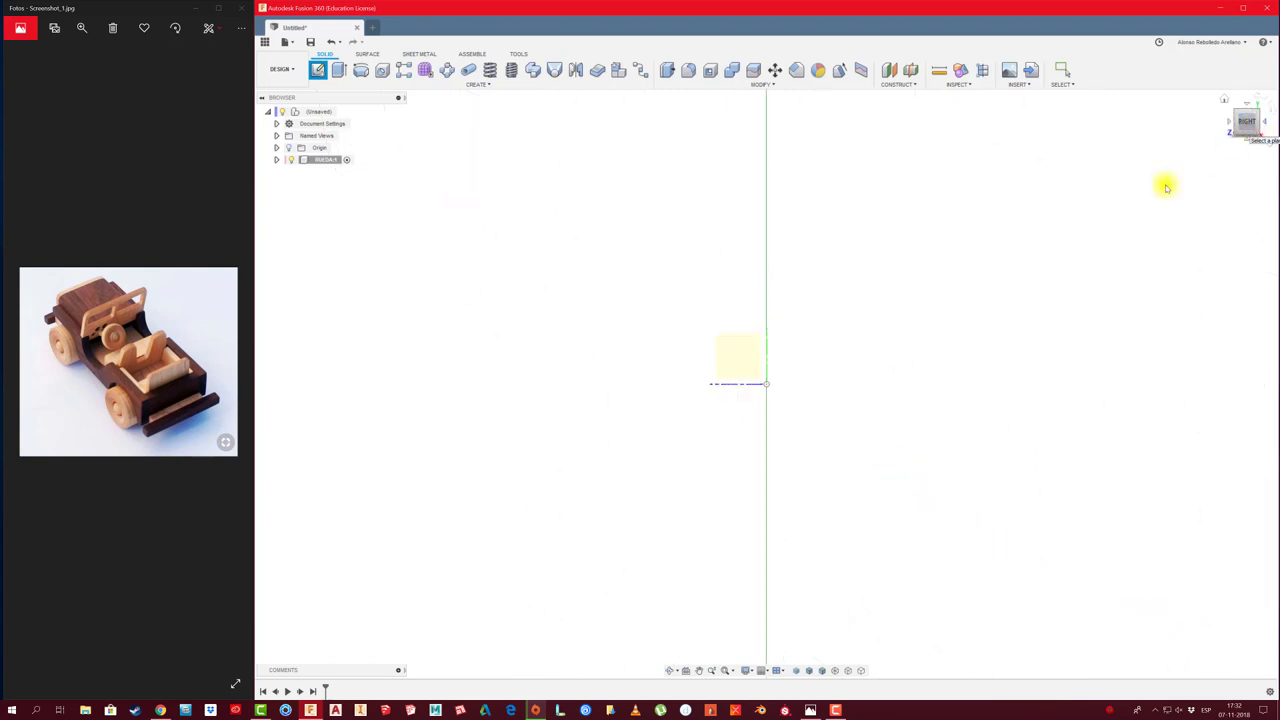
click(738, 355)
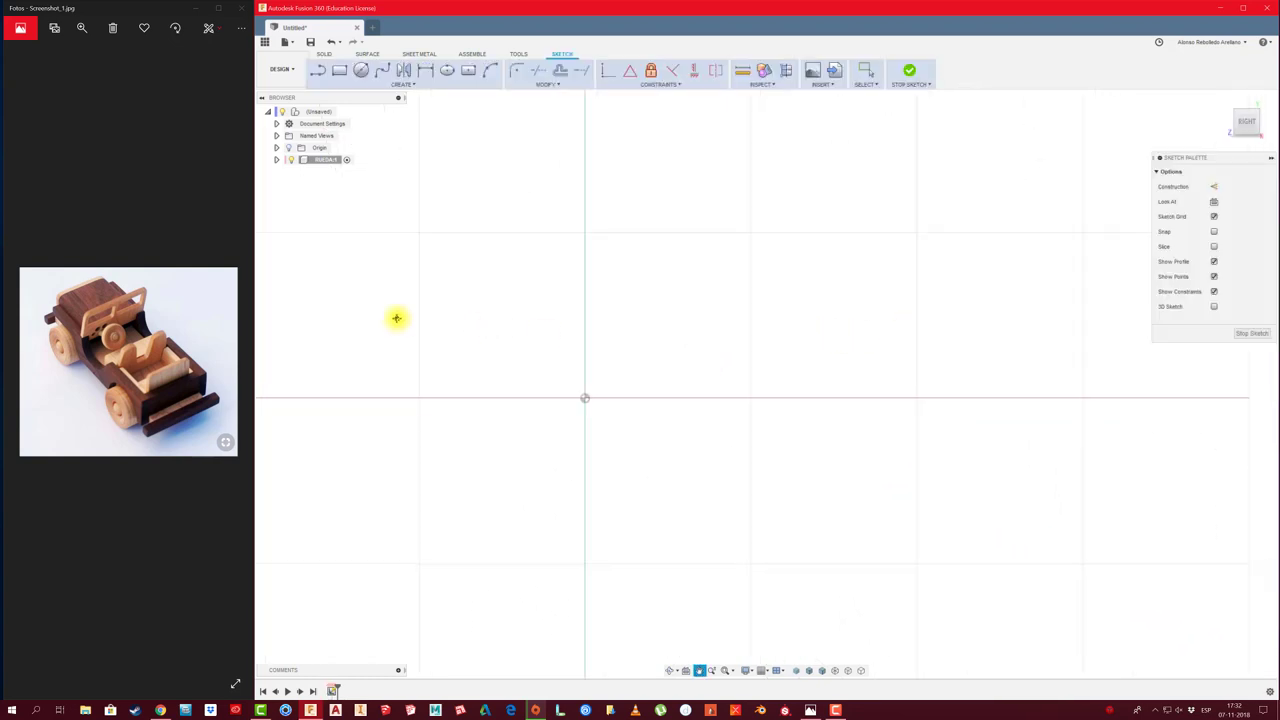
click(361, 70)
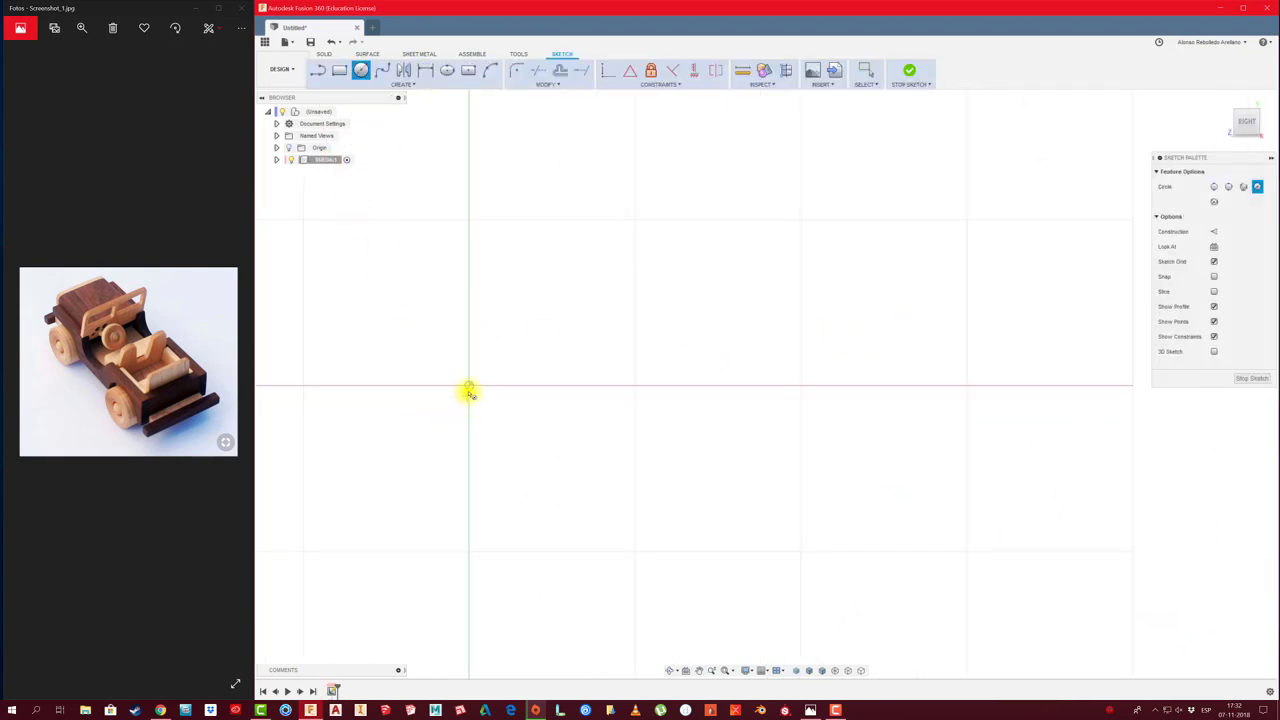
click(318, 70)
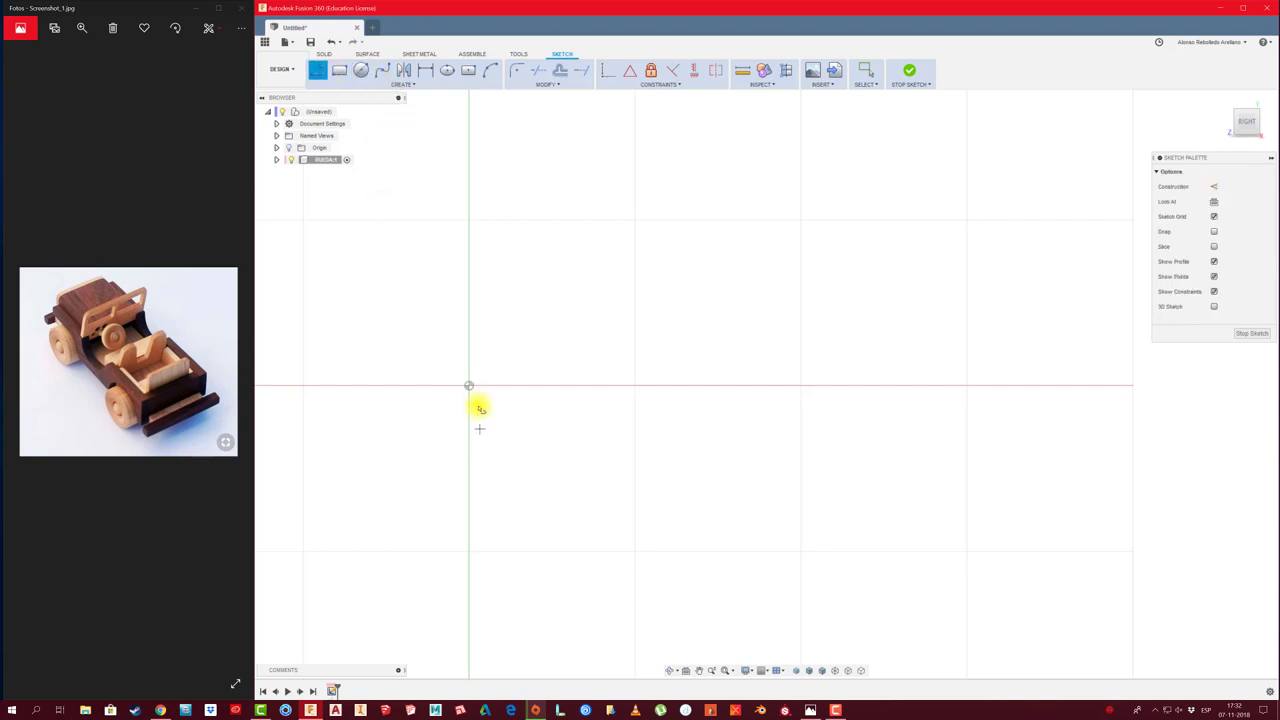
click(340, 70)
click(469, 385)
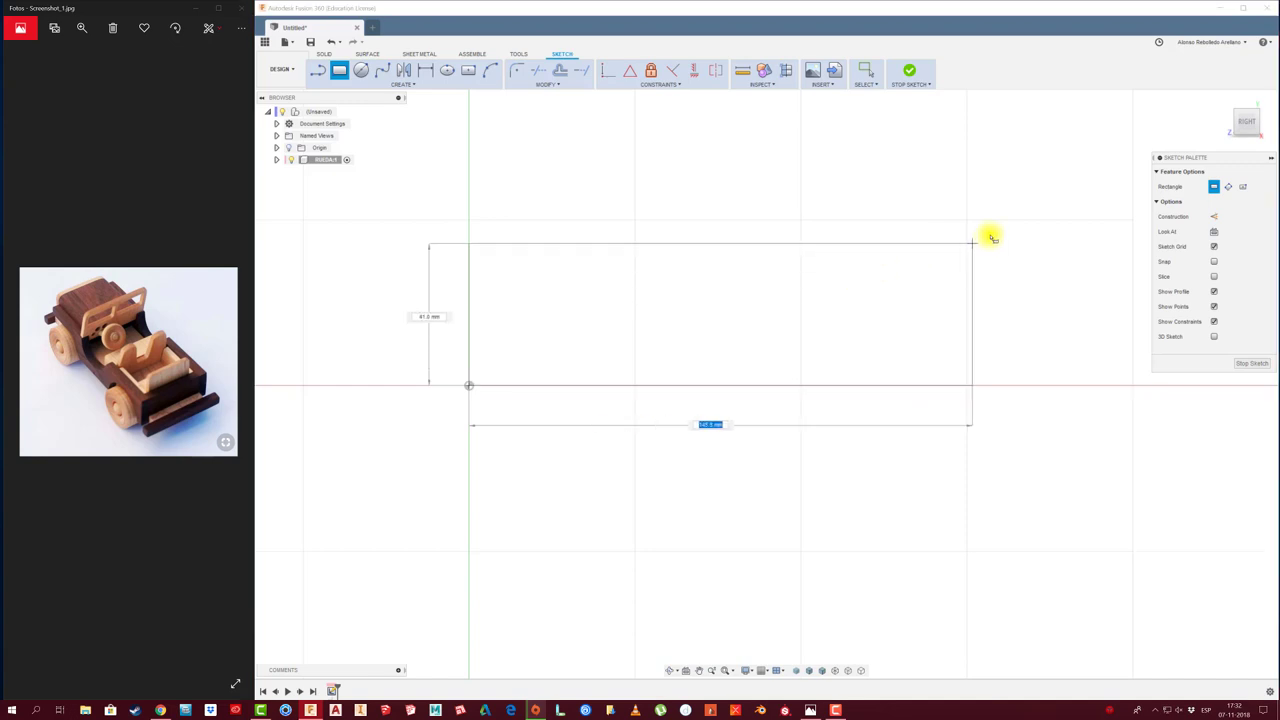
click(1029, 217)
Dimension the rectangle to 400 wide by 400 high
key(d)
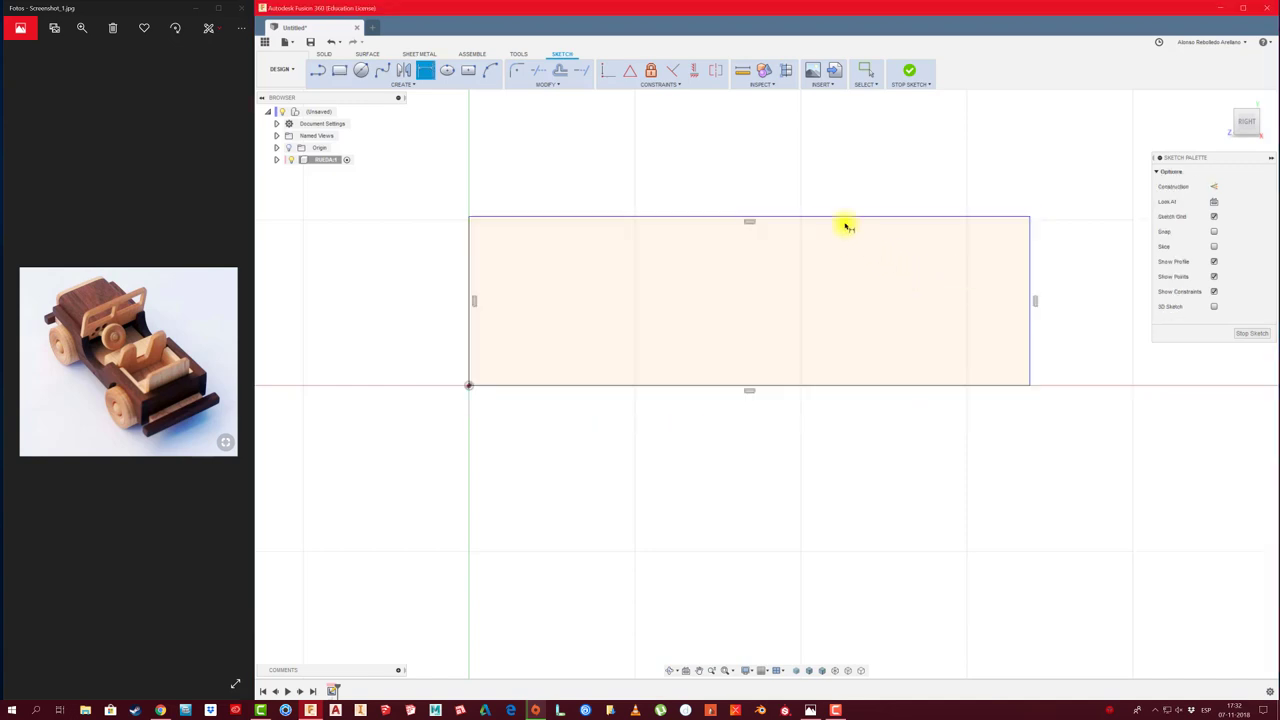
click(850, 217)
click(790, 178)
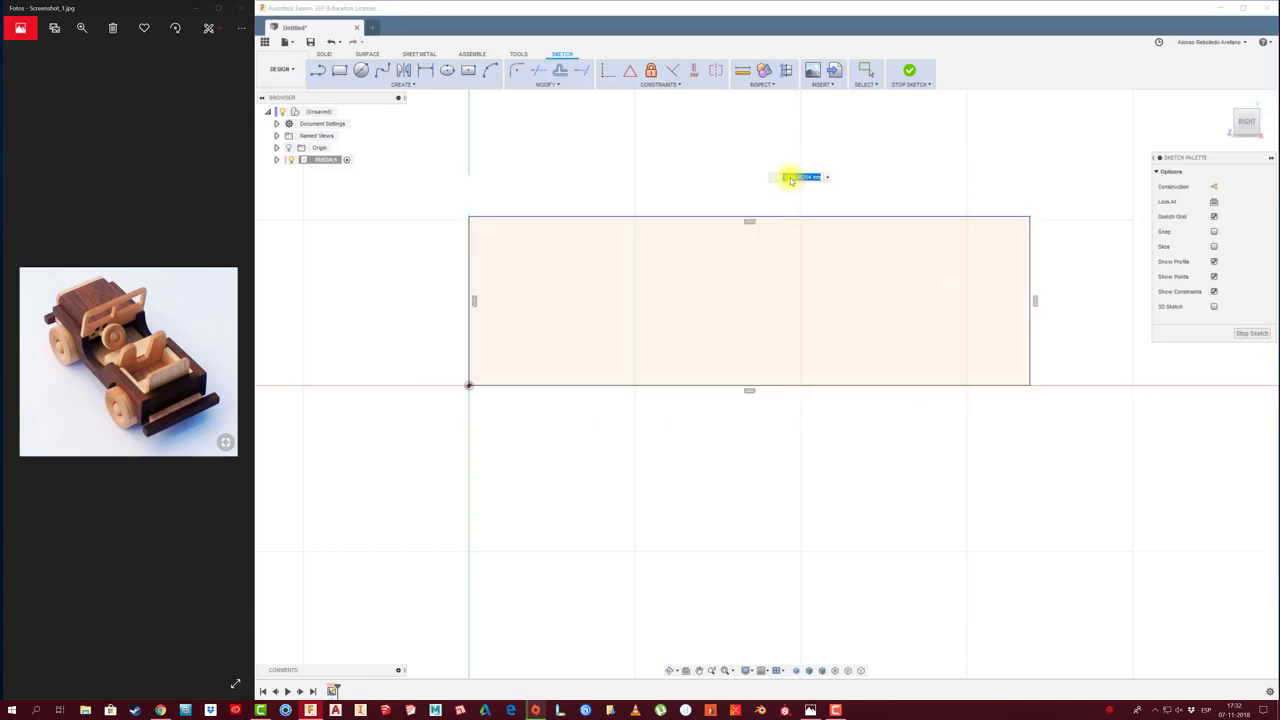
text(400)
key(Return)
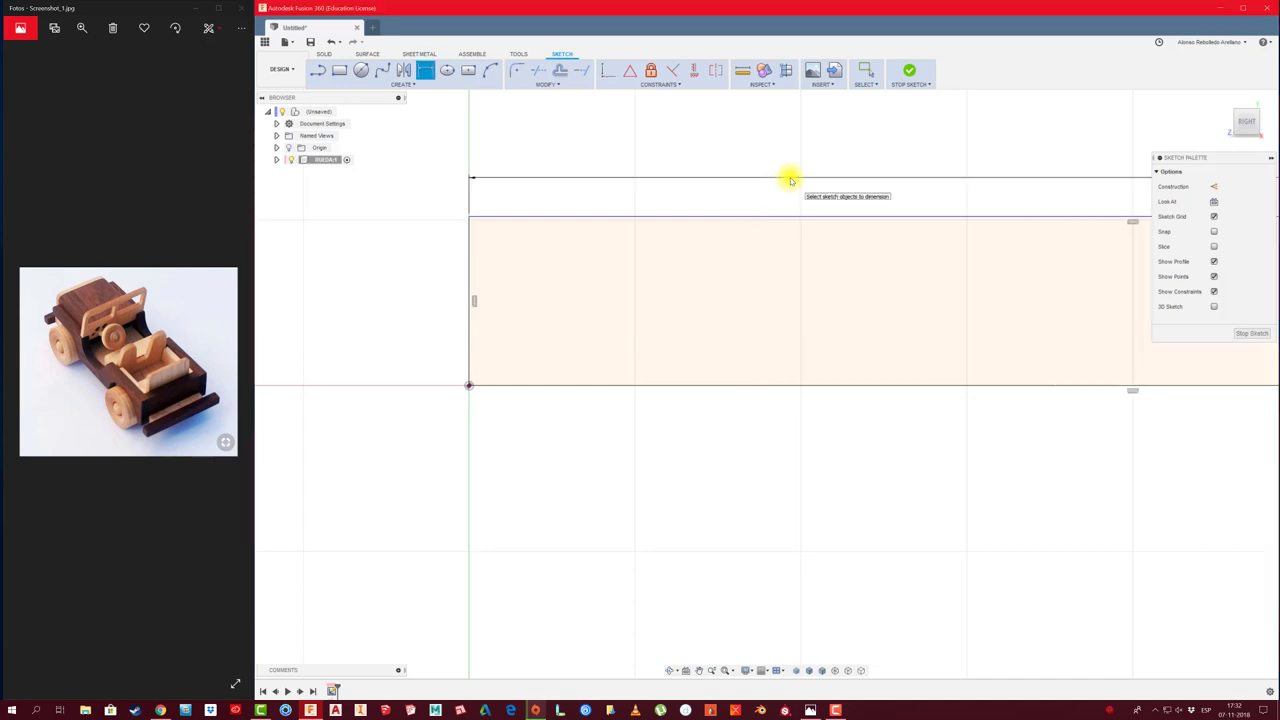
scroll(706, 434, down, 2)
scroll(977, 400, down, 2)
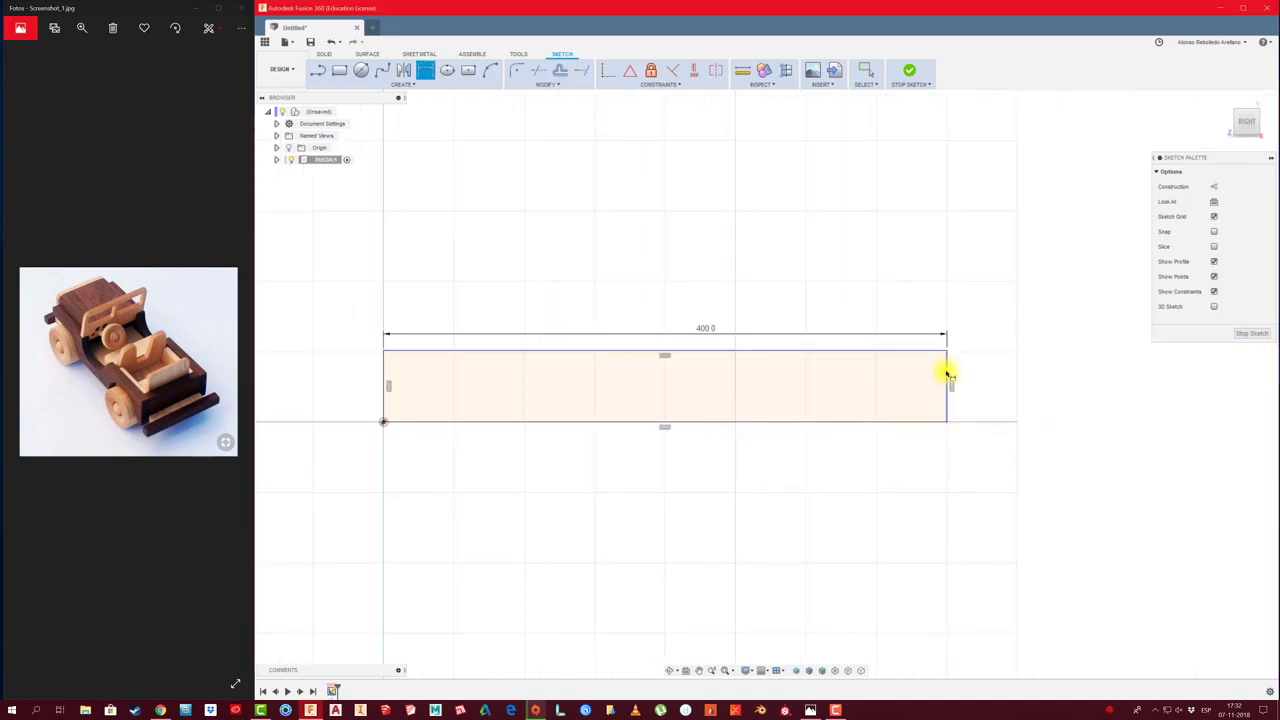
click(946, 374)
click(985, 376)
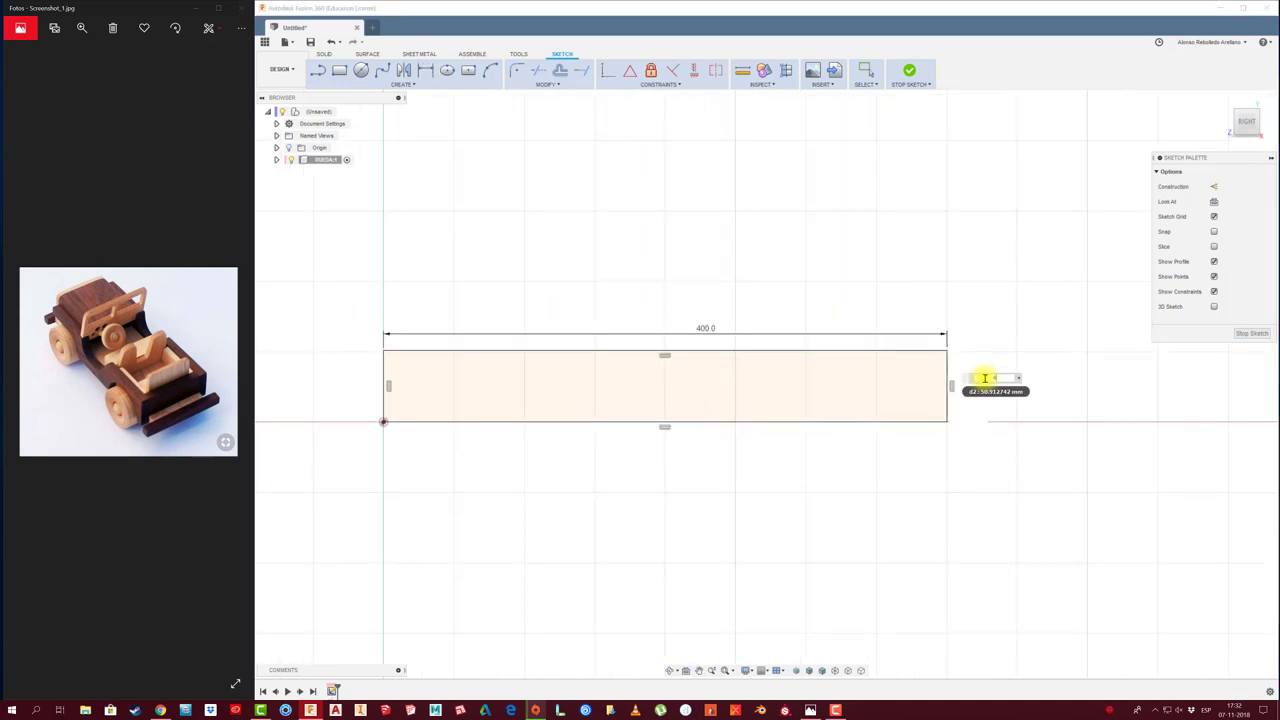
key(Return)
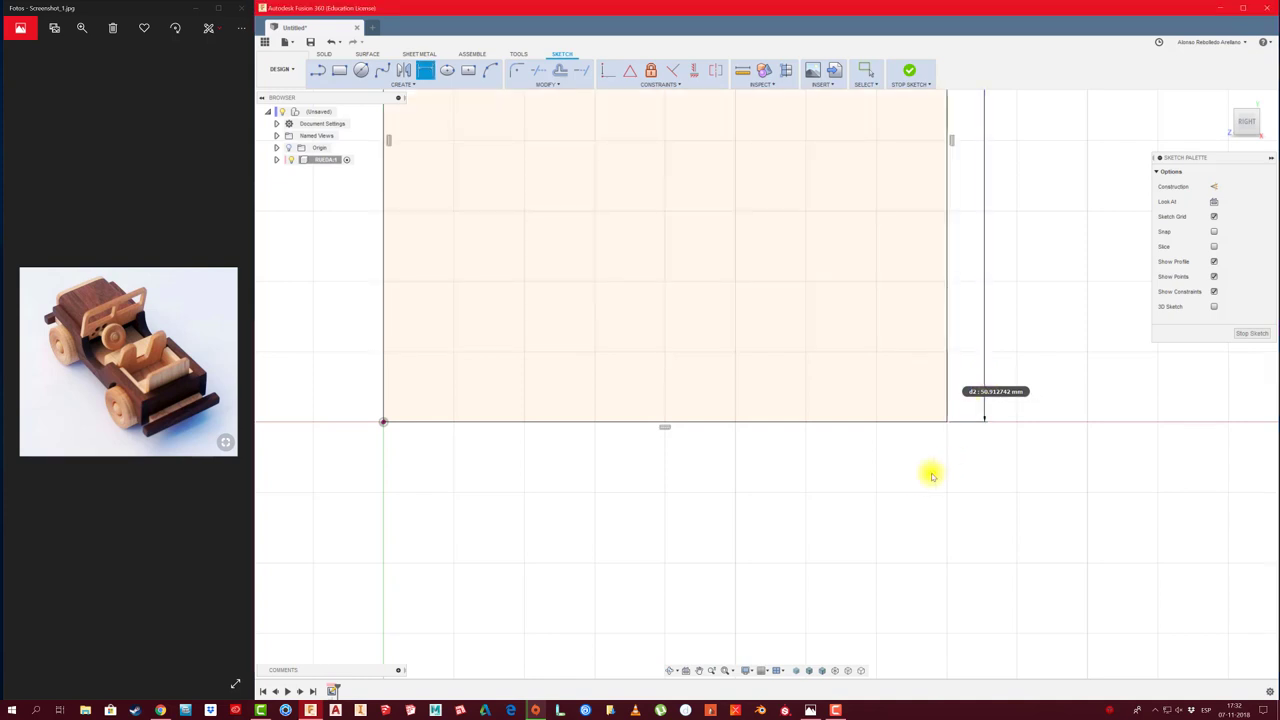
scroll(900, 471, down, 3)
key(Escape)
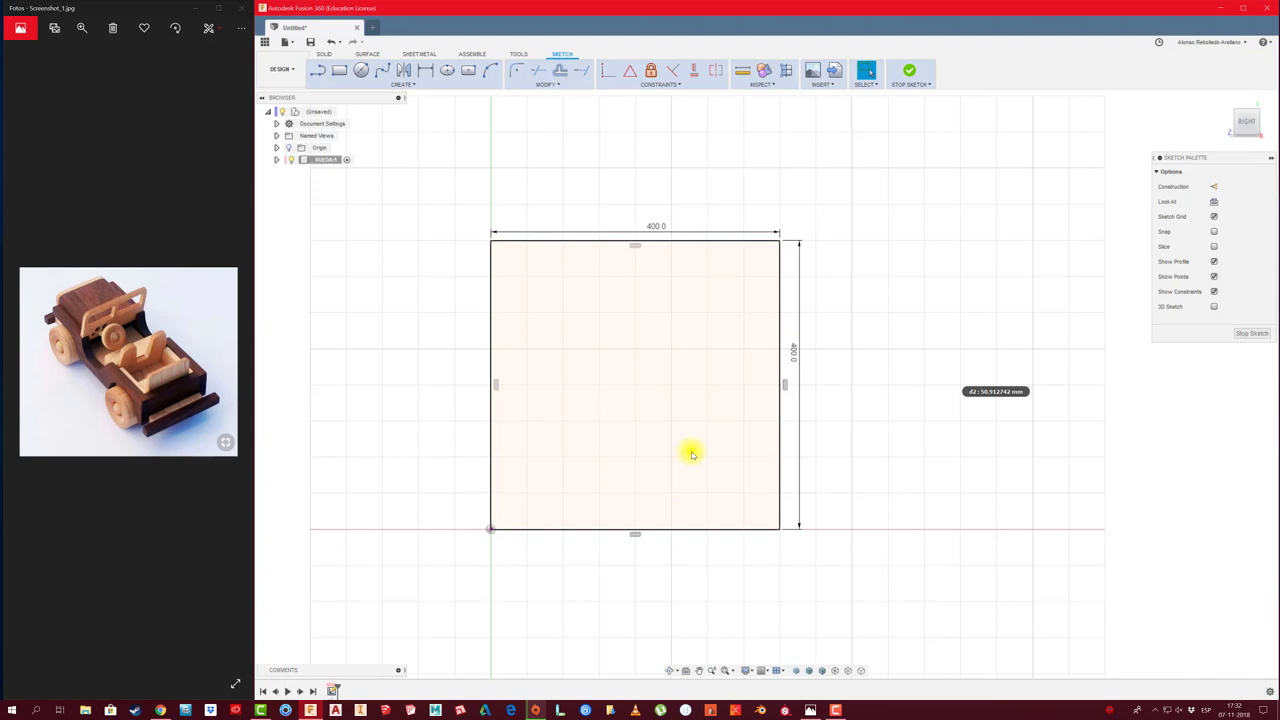
Convert the whole 400 x 400 square to construction lines
drag(455, 213, 853, 586)
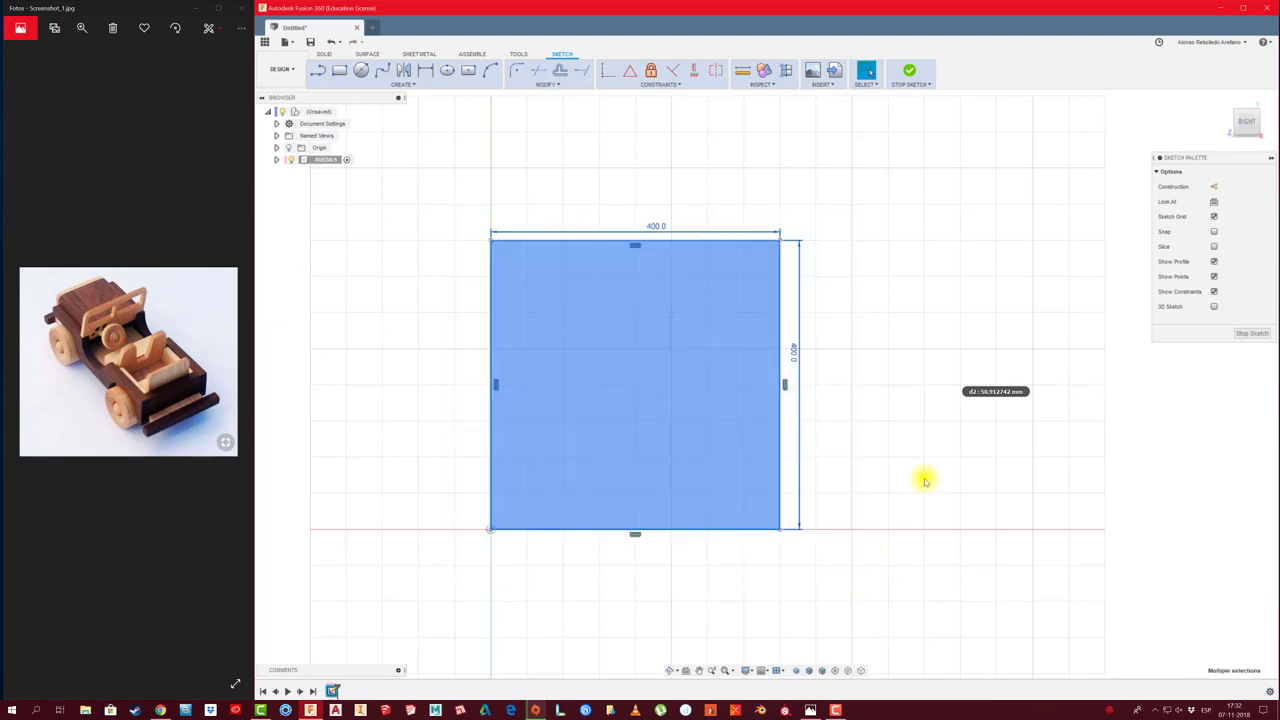
click(1213, 187)
middle_drag(863, 437, 911, 411)
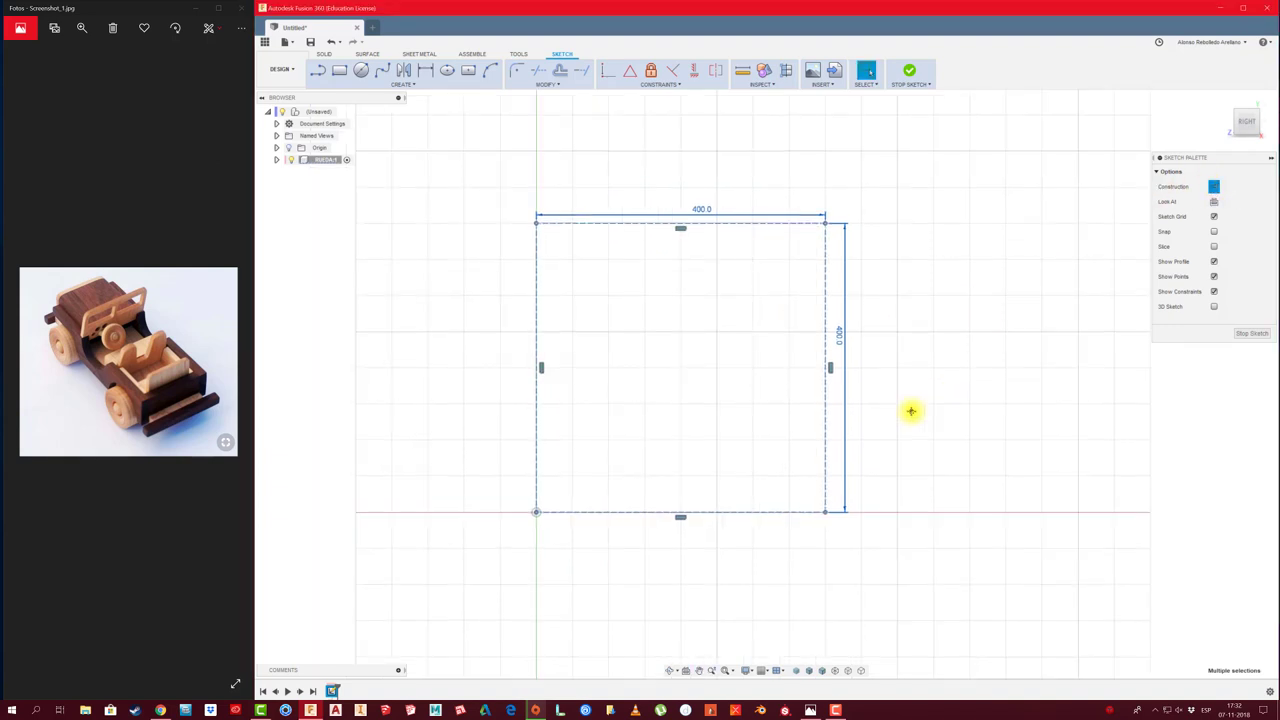
click(911, 411)
scroll(620, 490, up, 2)
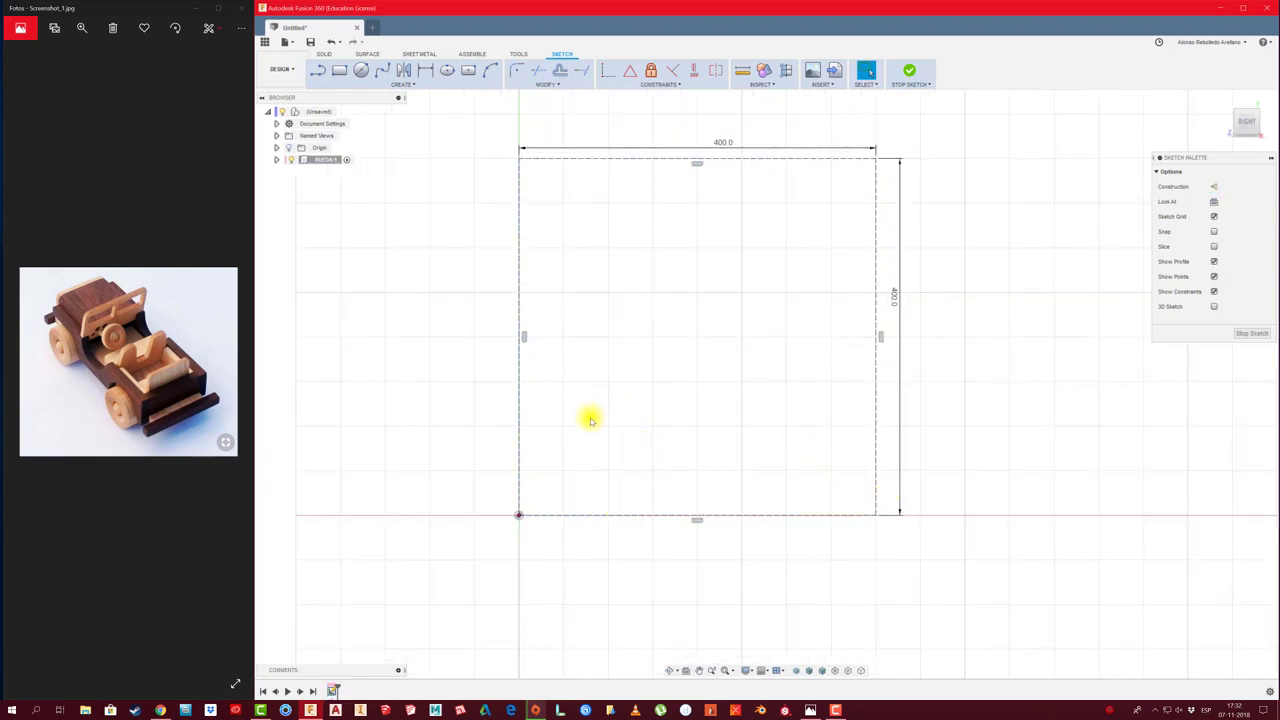
middle_drag(662, 488, 640, 478)
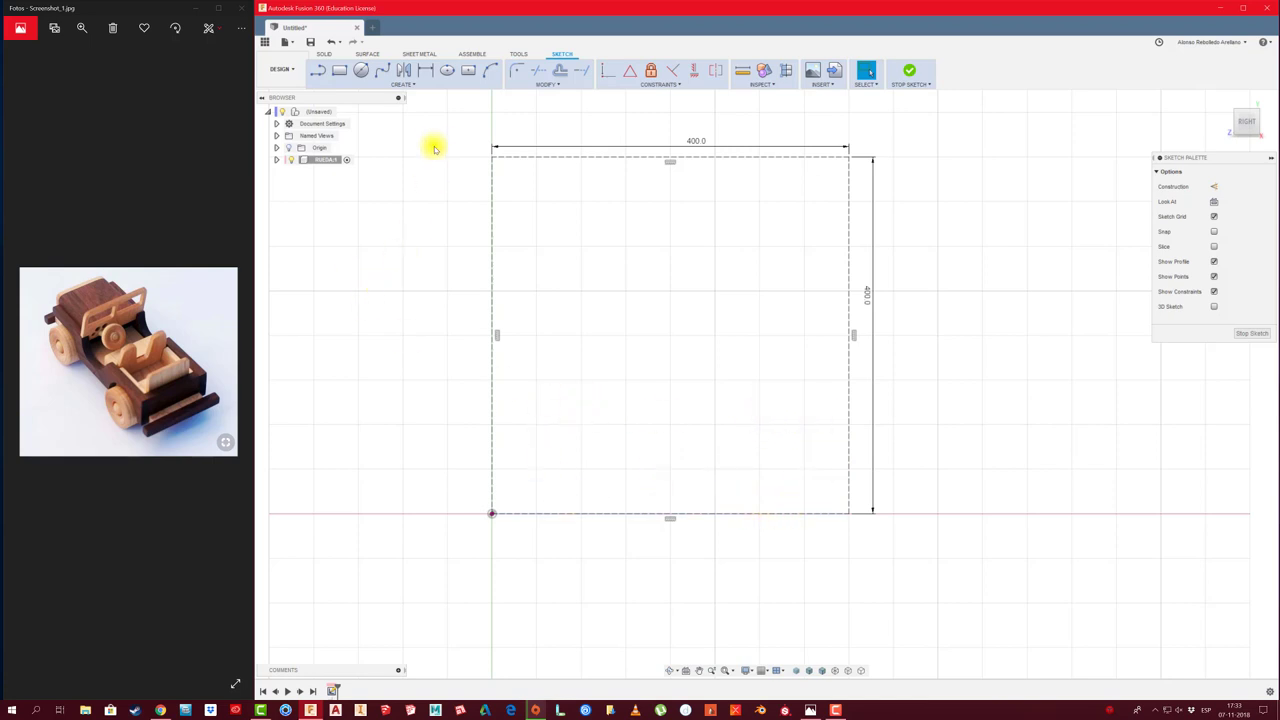
Draw a circle inside the square, touching its bottom edge
key(c)
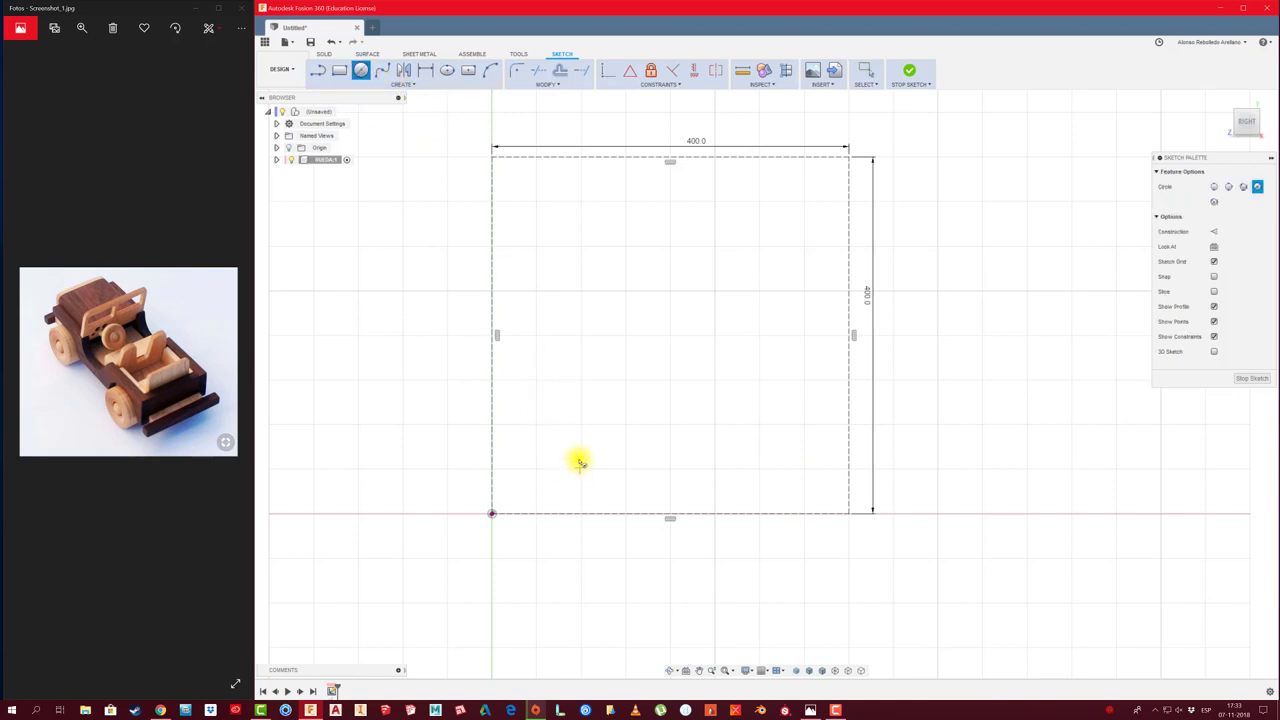
click(575, 453)
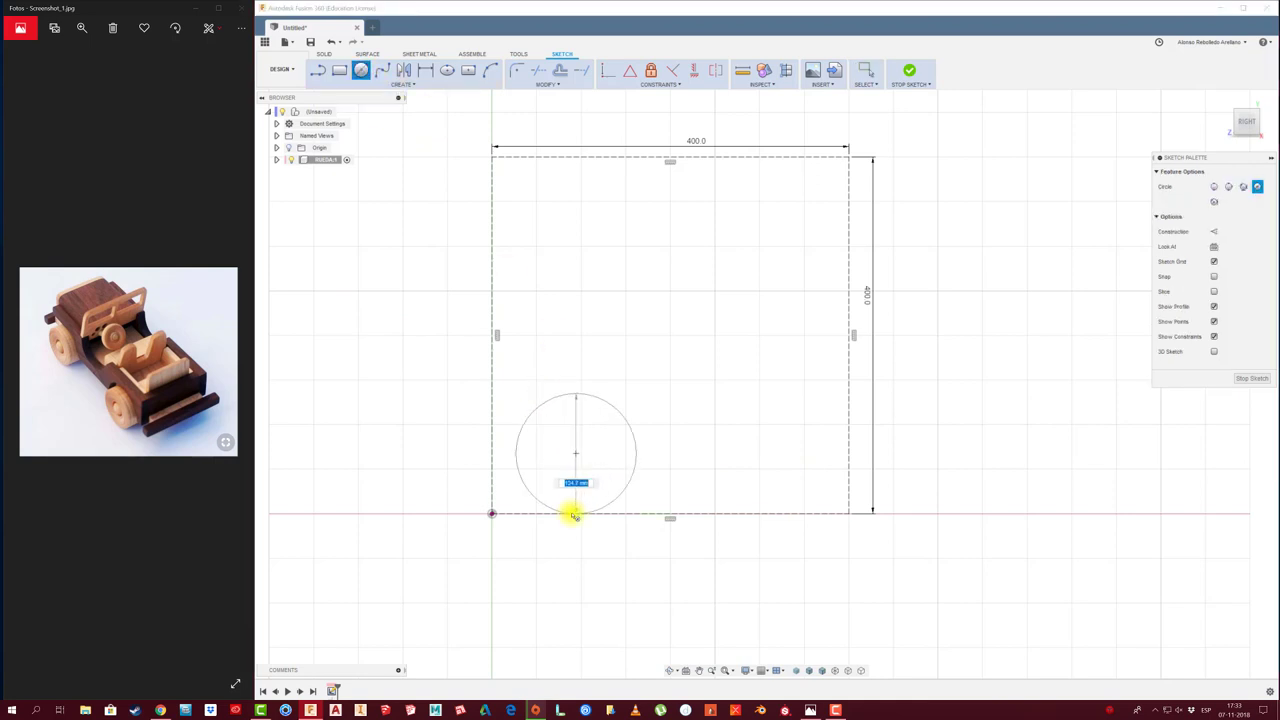
click(572, 514)
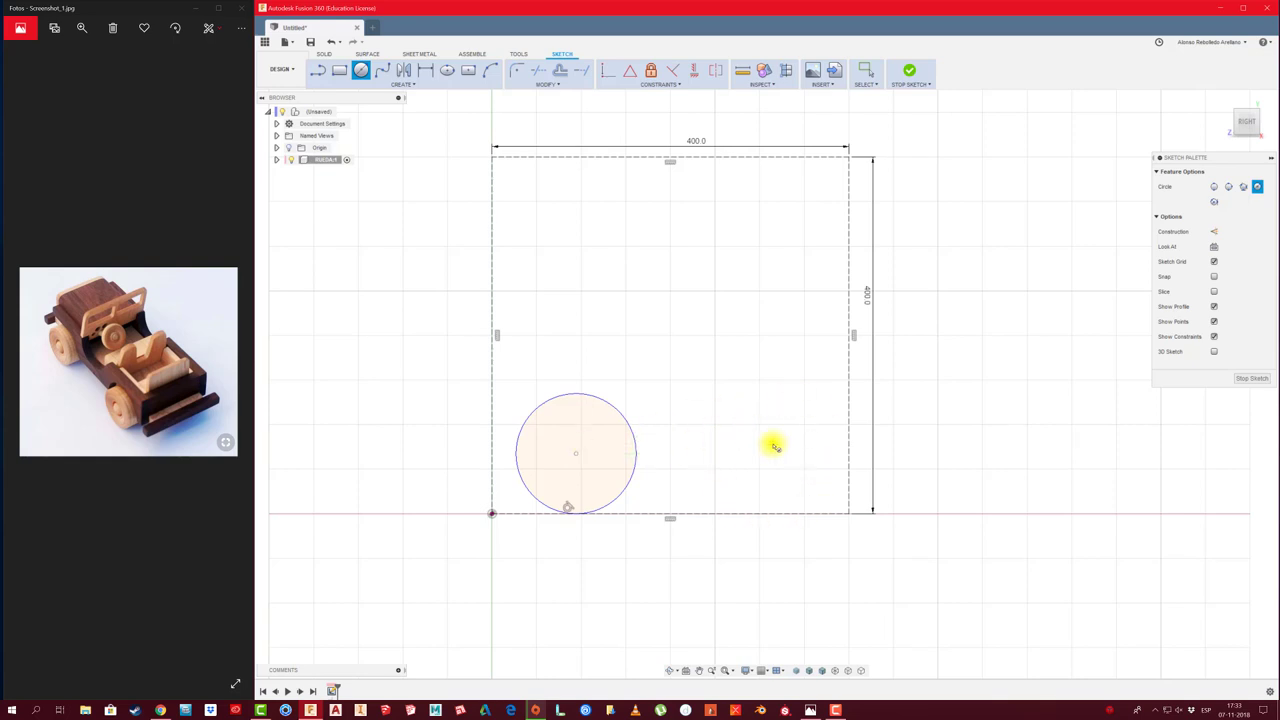
Dimension the circle's diameter to 100 mm, then change it to 80 mm
key(d)
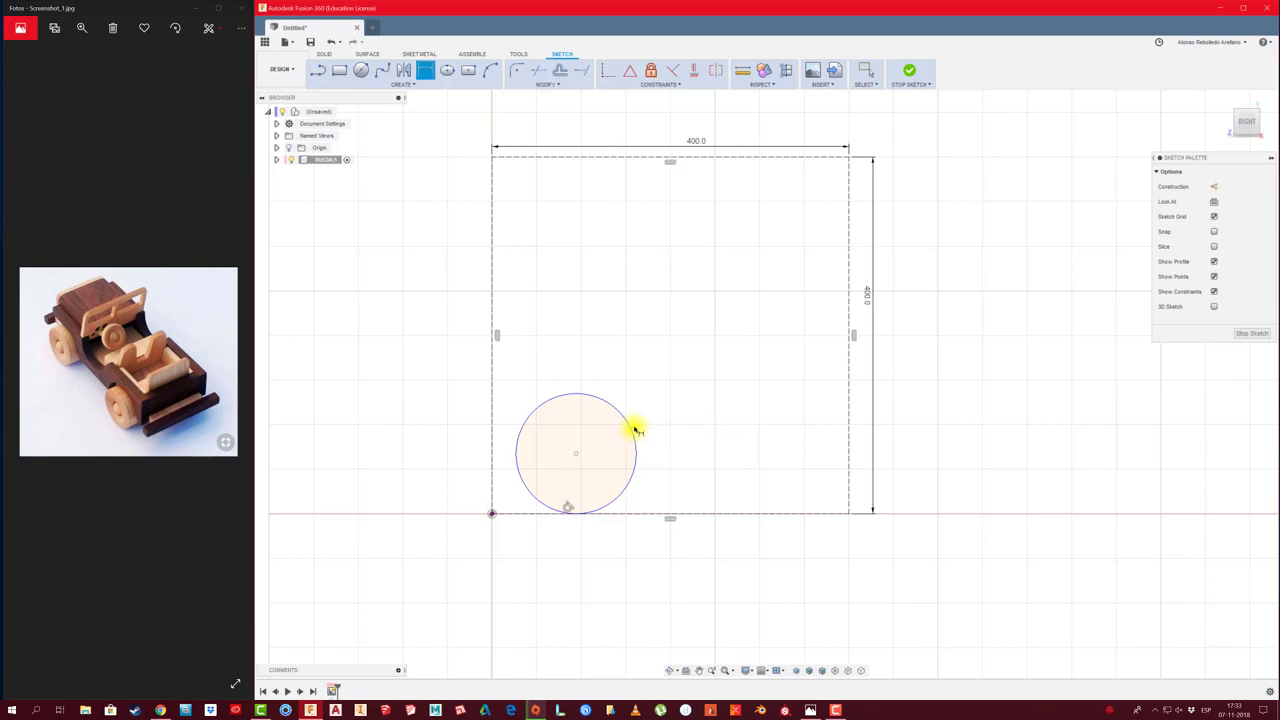
click(634, 429)
click(675, 430)
text(100)
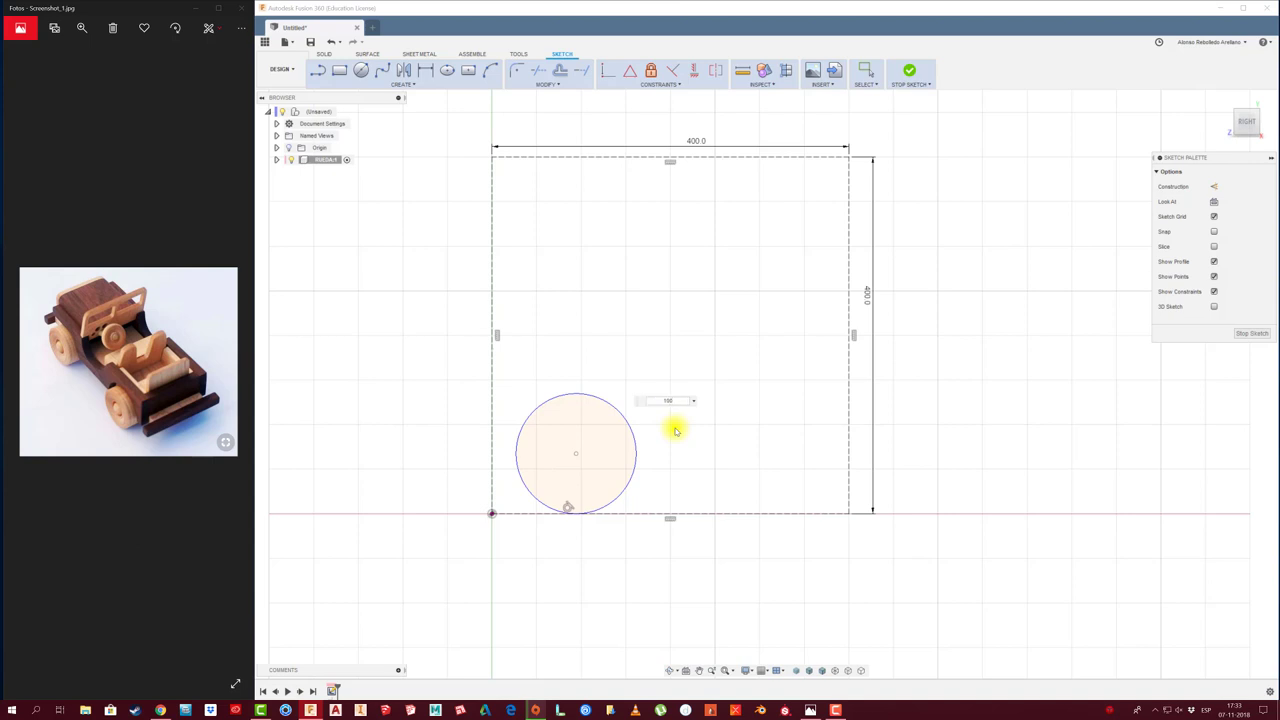
key(Return)
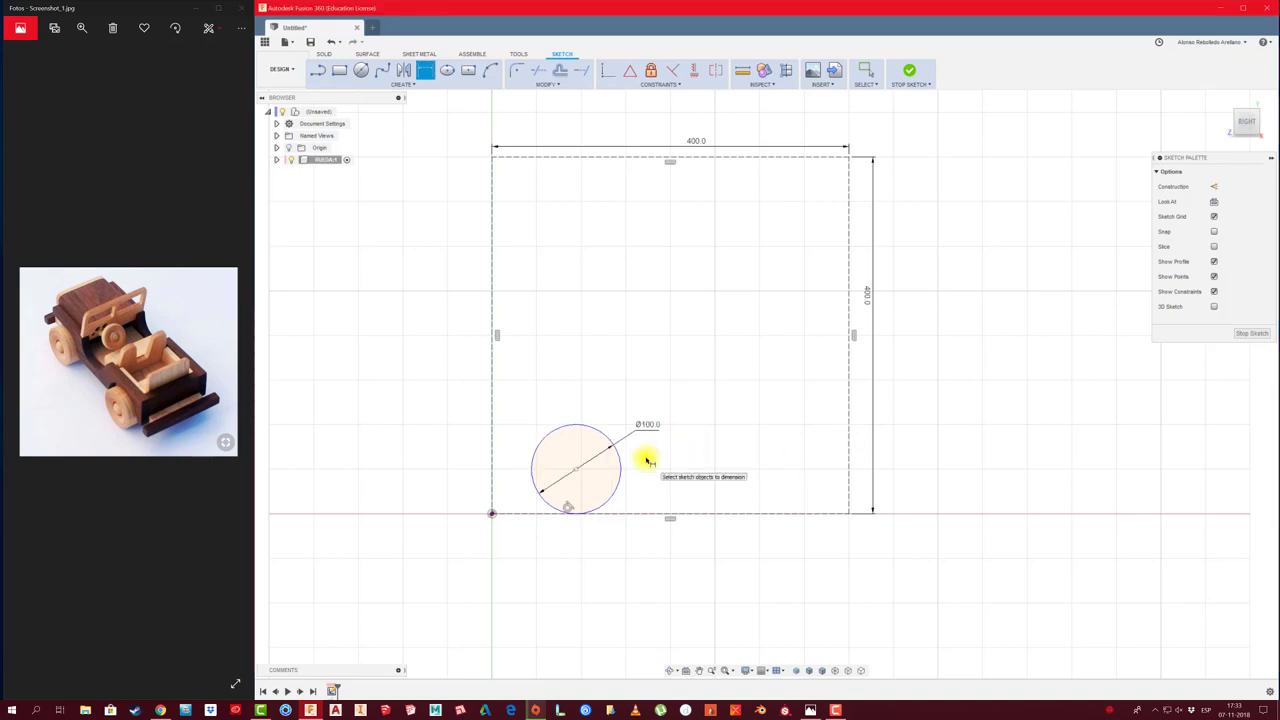
key(Escape)
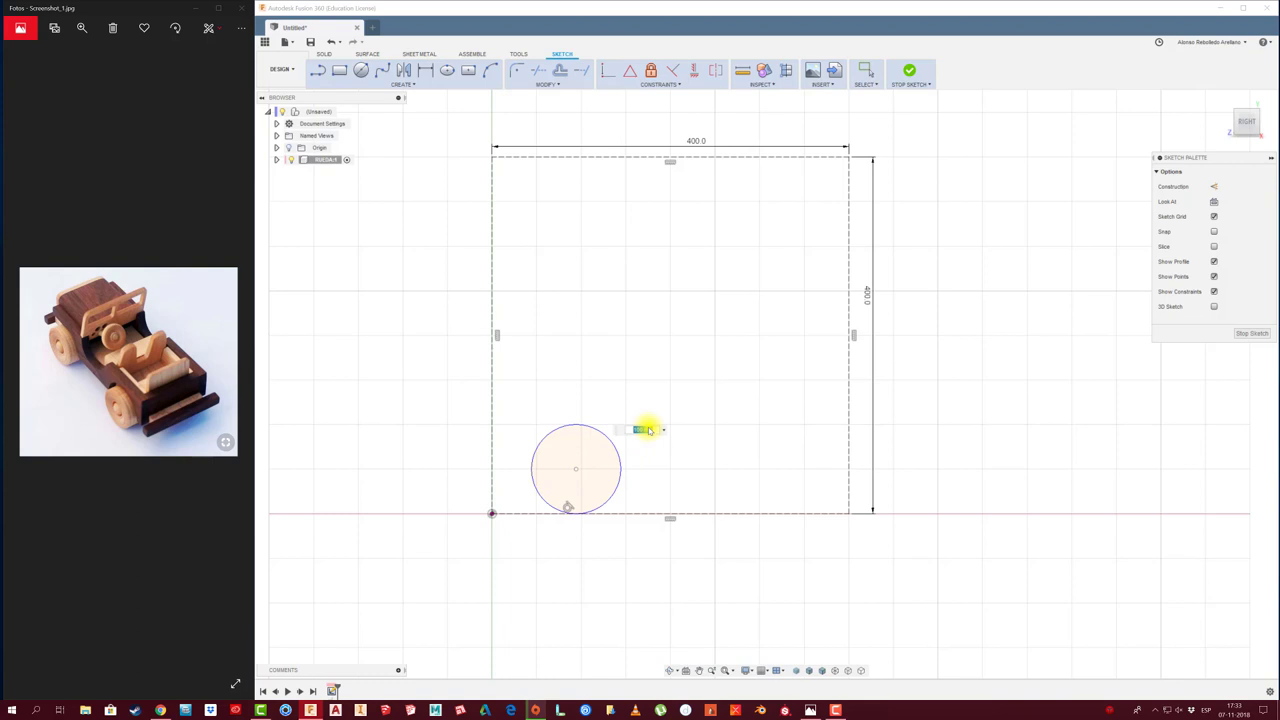
key(Return)
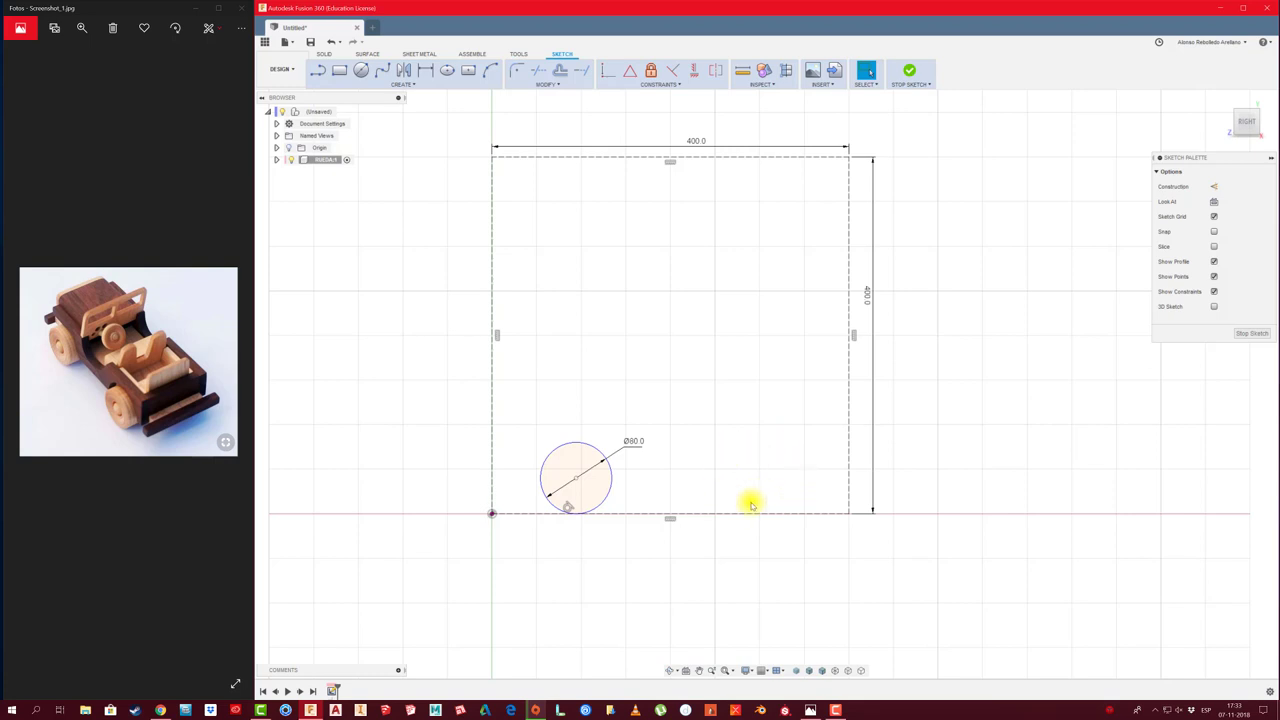
Draw a horizontal construction line from the wheel centre past the square's right edge
key(l)
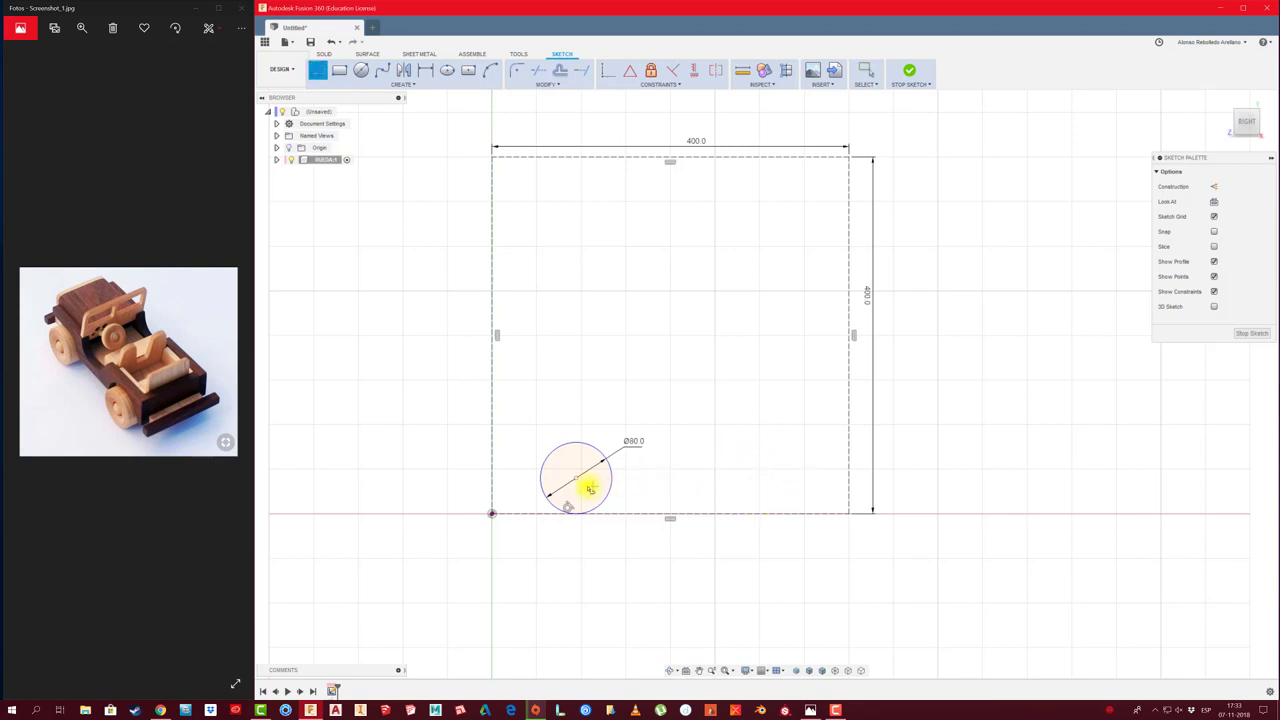
click(577, 479)
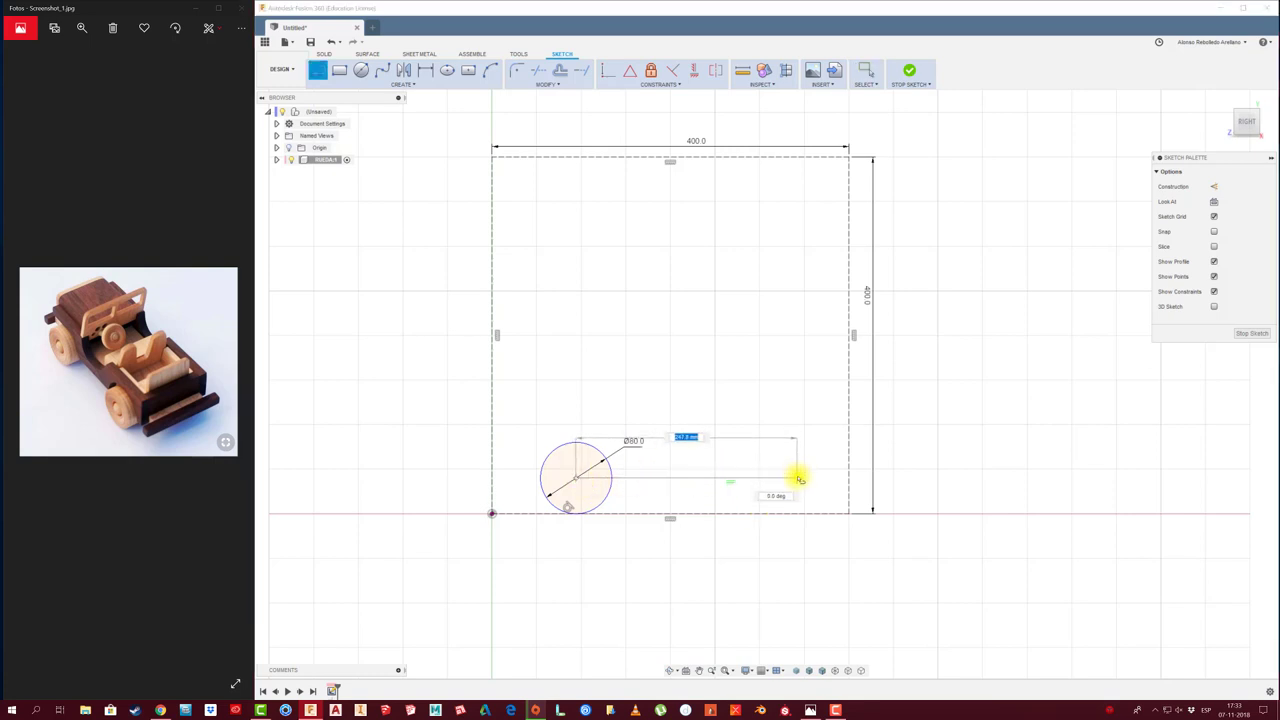
click(927, 478)
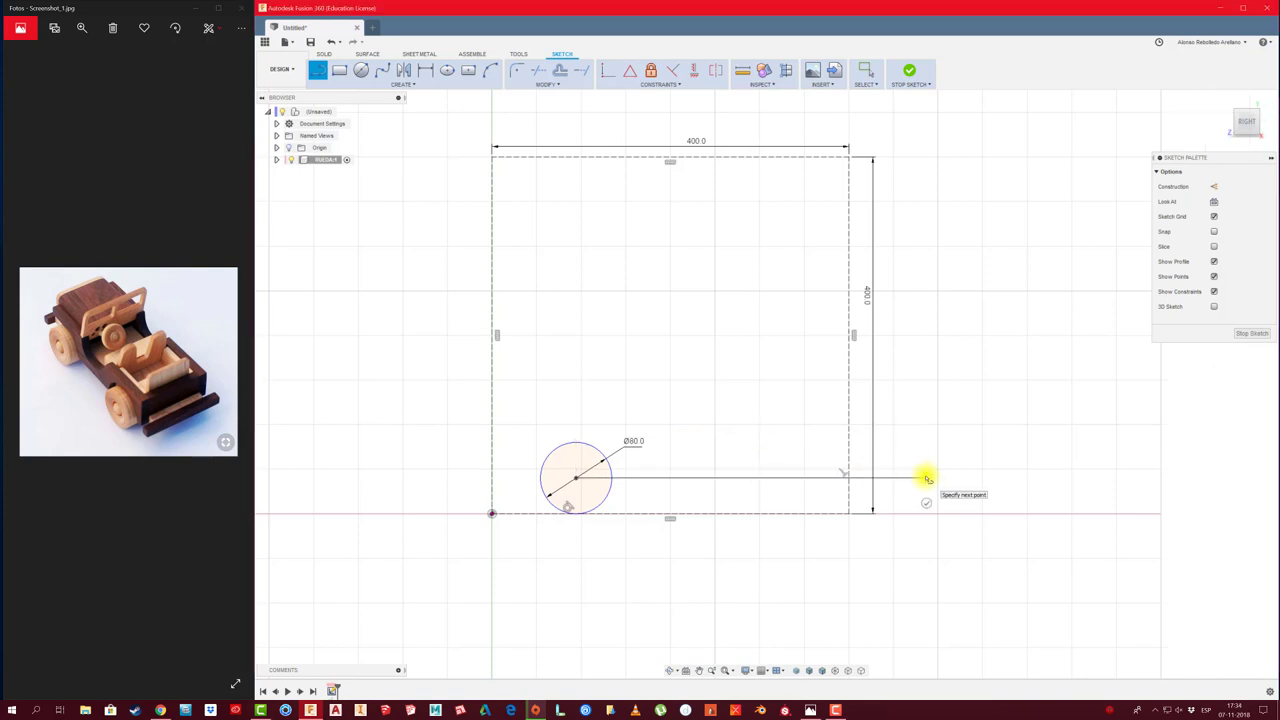
key(Escape)
click(900, 478)
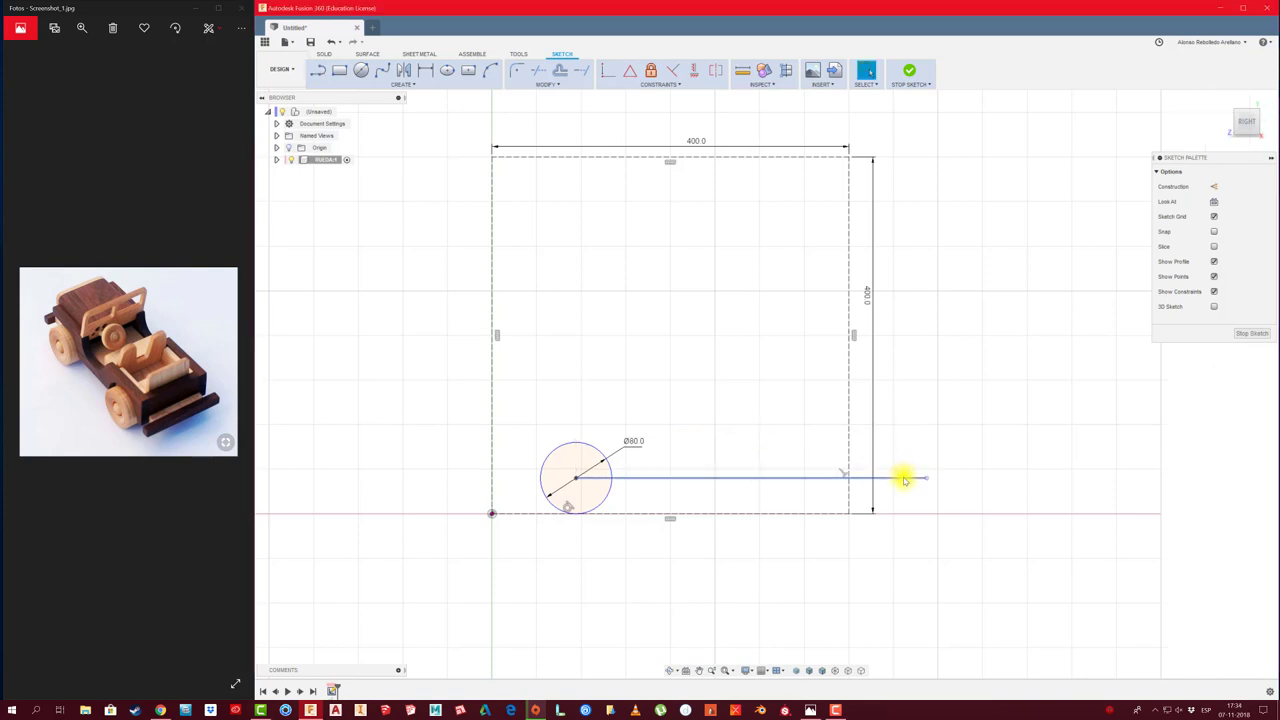
click(1213, 188)
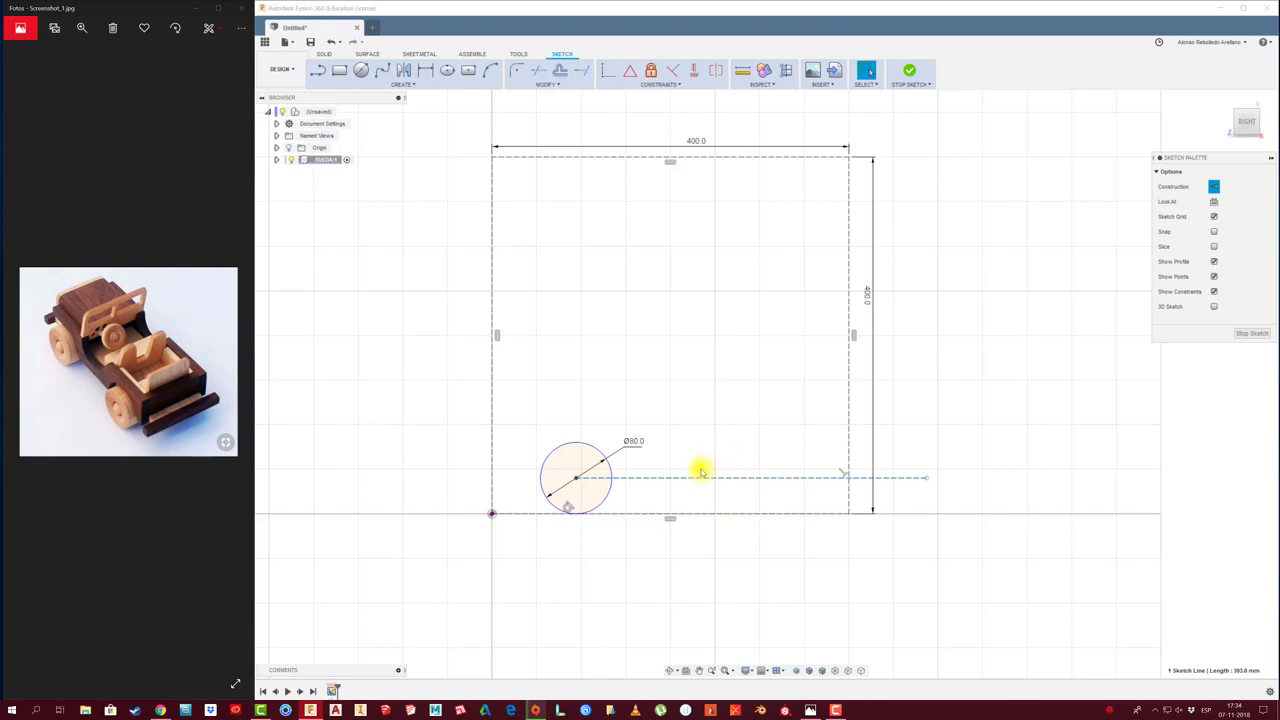
Draw a second 80 mm circle centred on the line's midpoint
key(c)
click(749, 478)
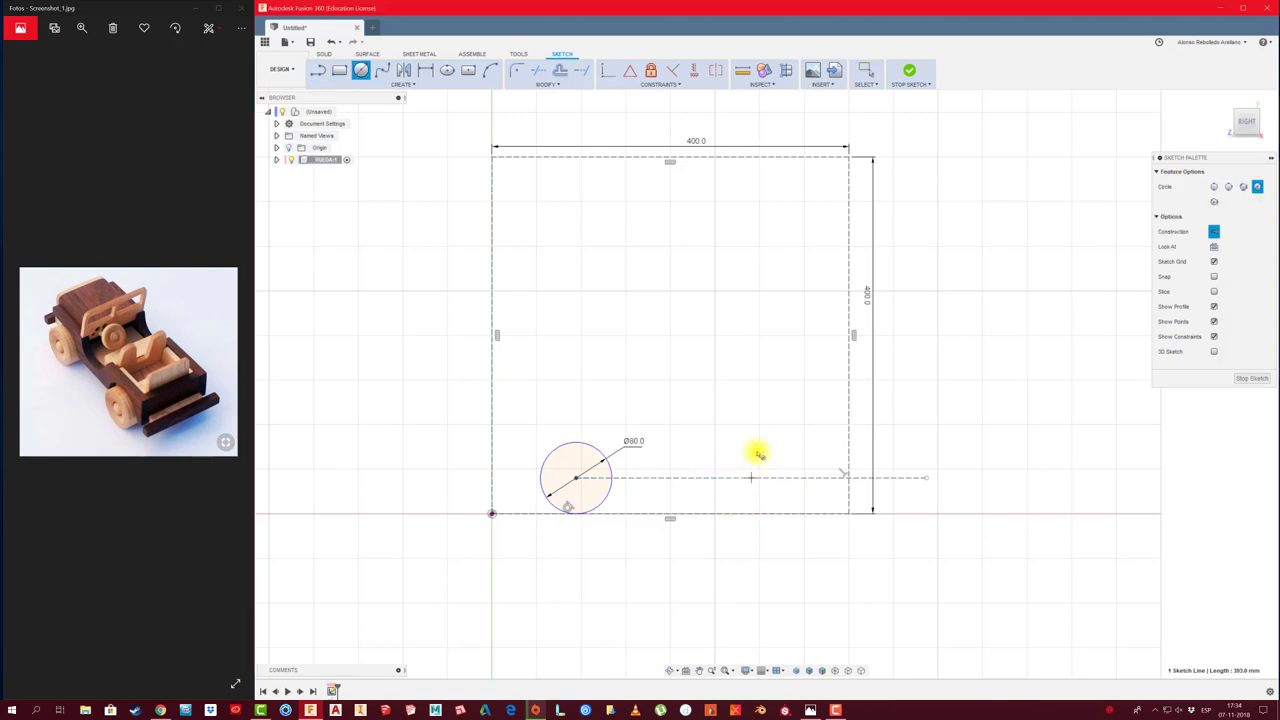
key(Return)
key(Escape)
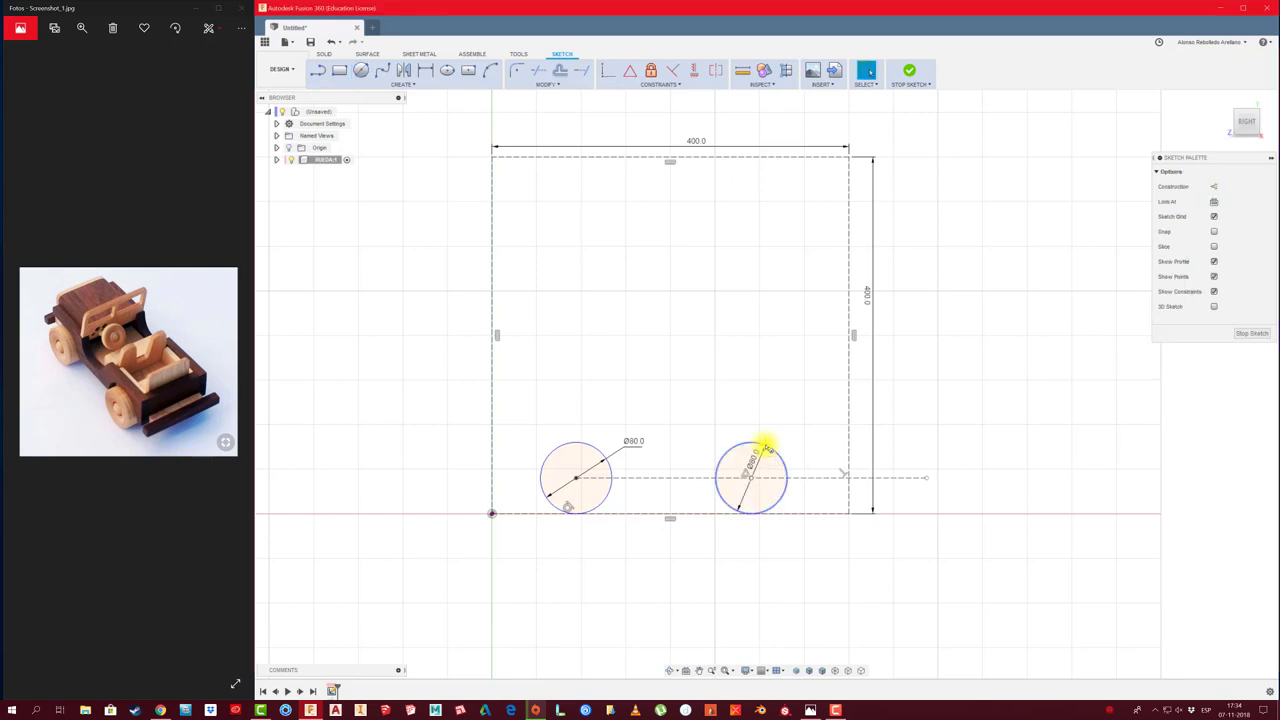
click(783, 500)
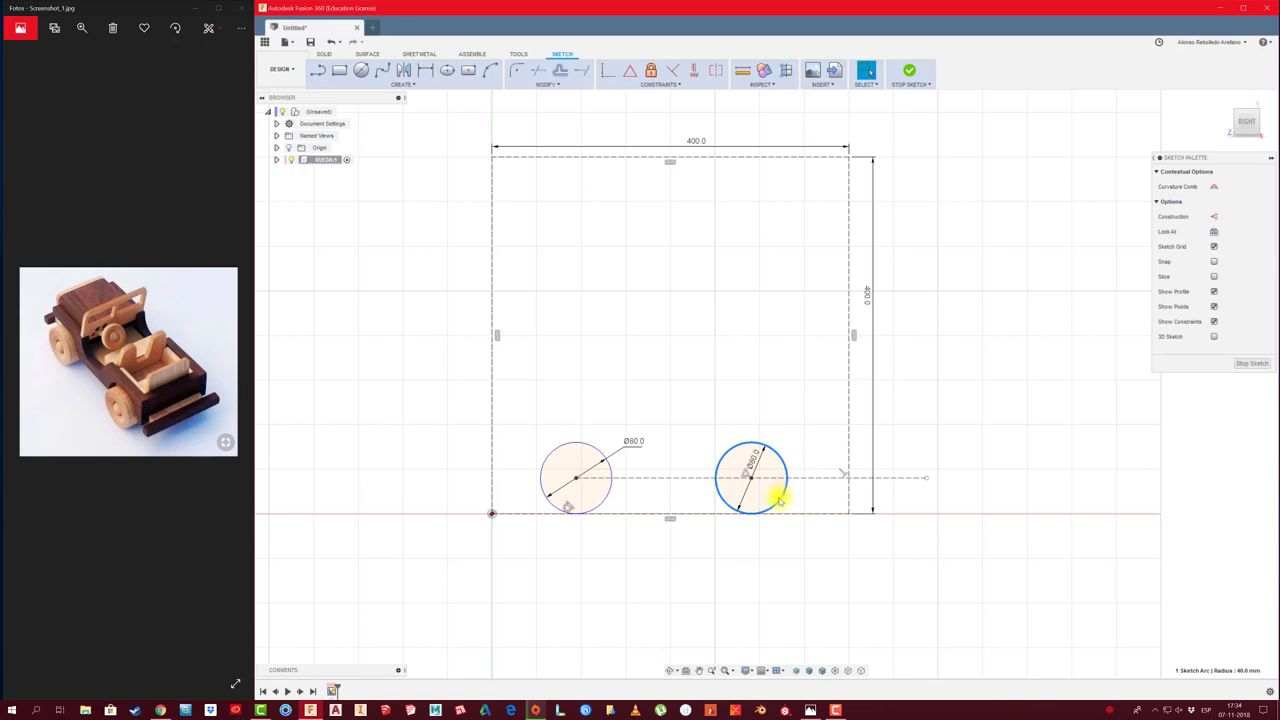
Move the right circle 50 mm further right along the construction line
right_click(779, 500)
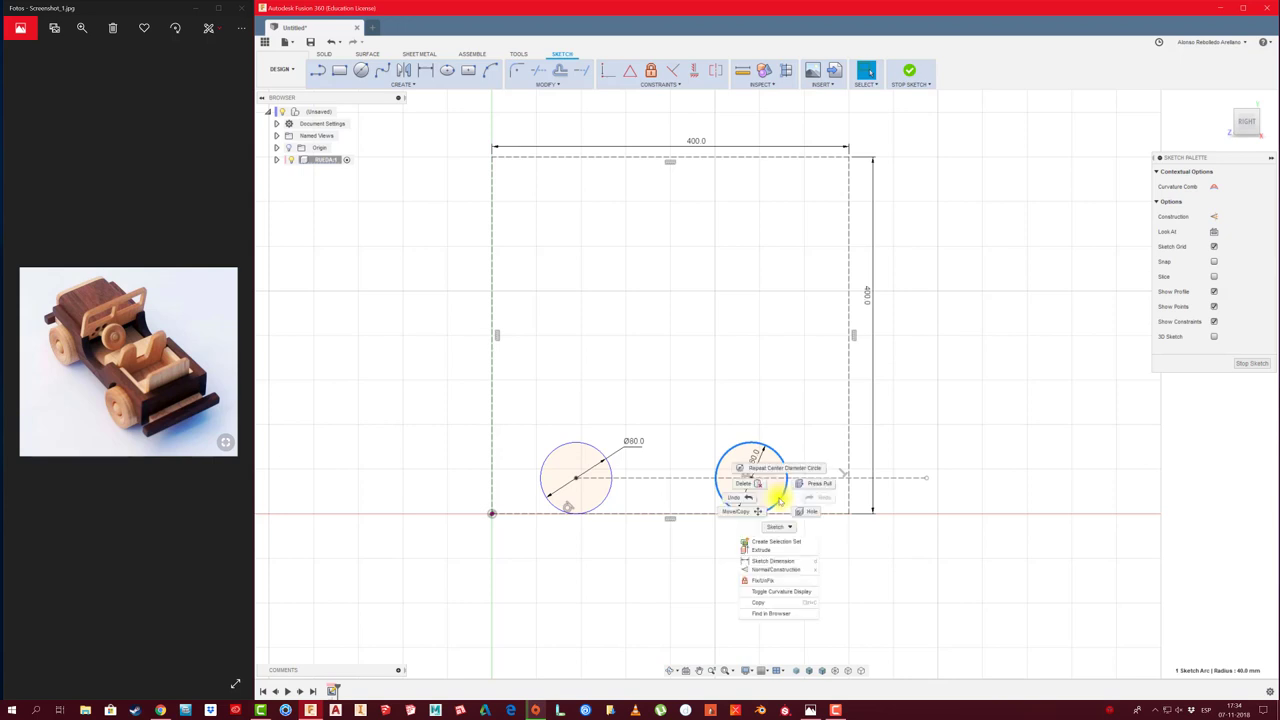
click(752, 511)
drag(777, 477, 825, 479)
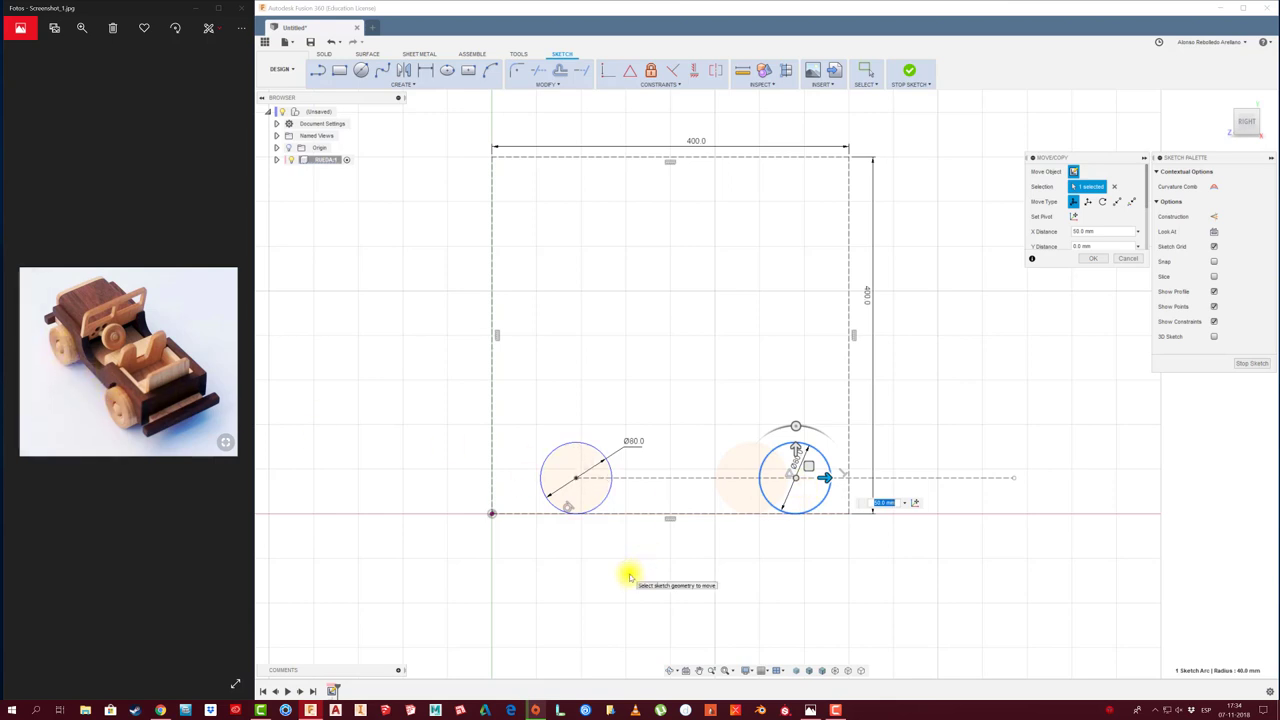
click(575, 481)
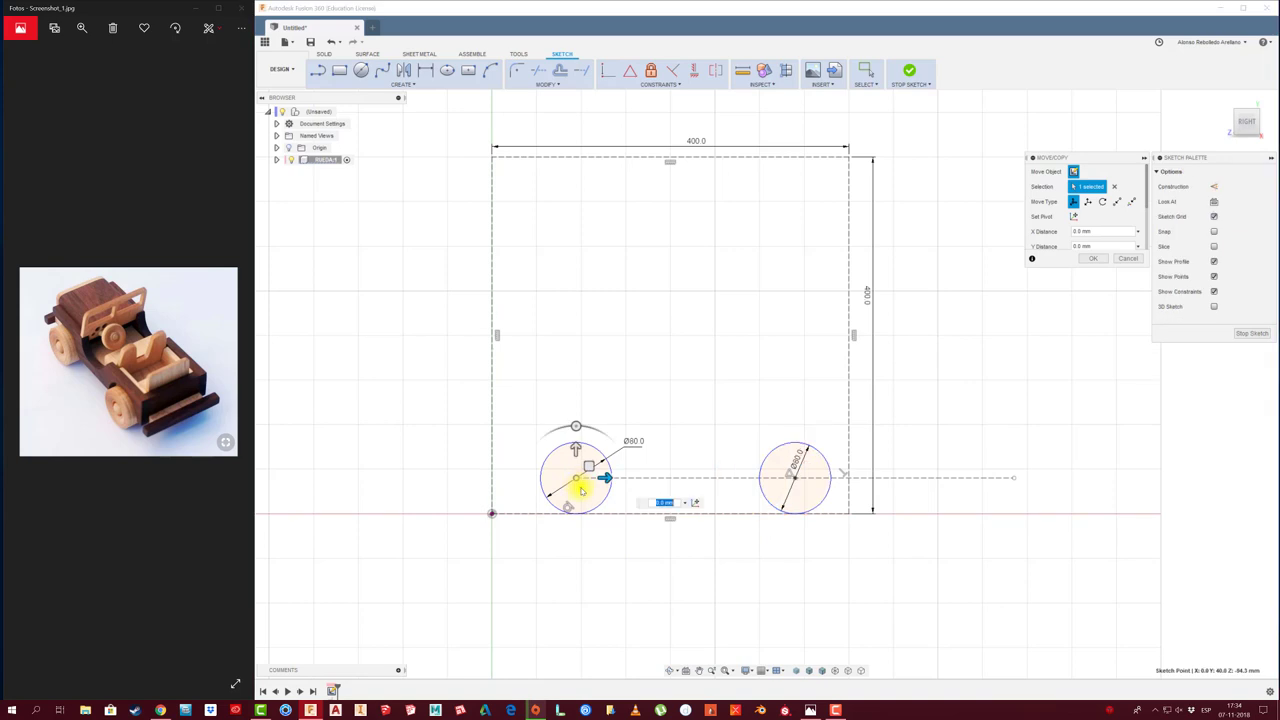
click(1093, 258)
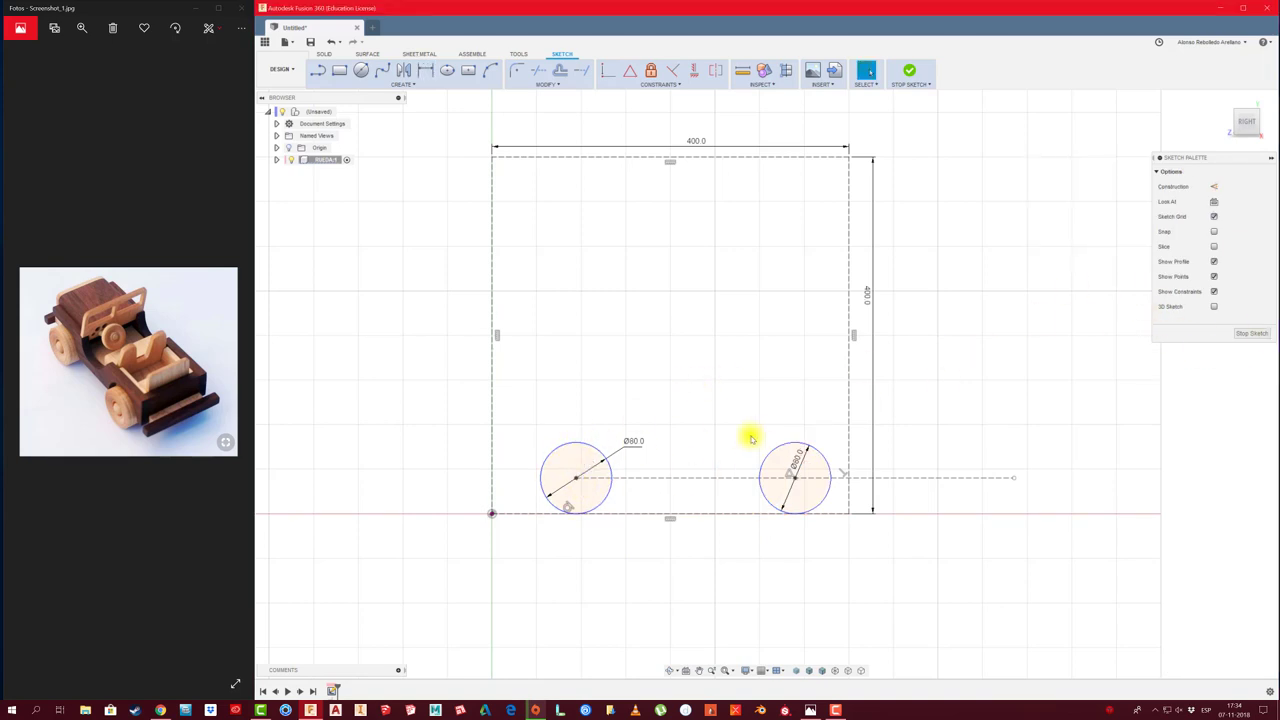
click(786, 443)
Dimension the distance between the two circle centres to 245 mm
key(m)
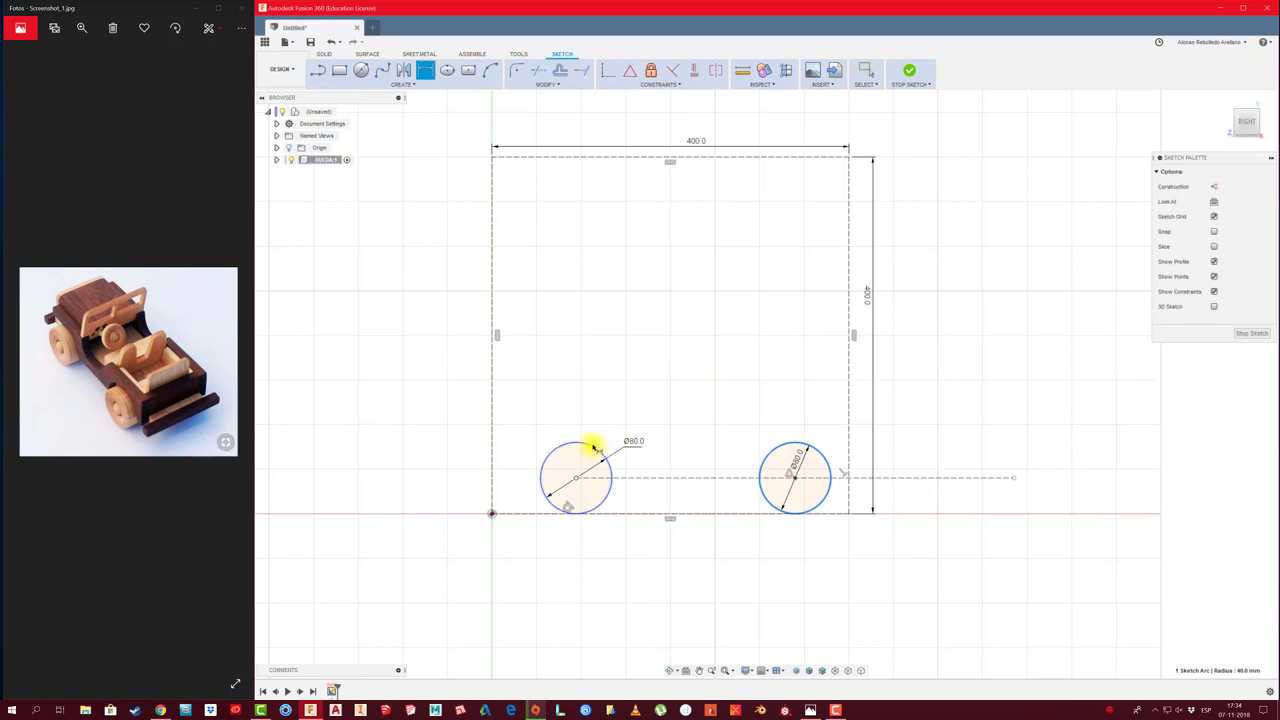
click(593, 447)
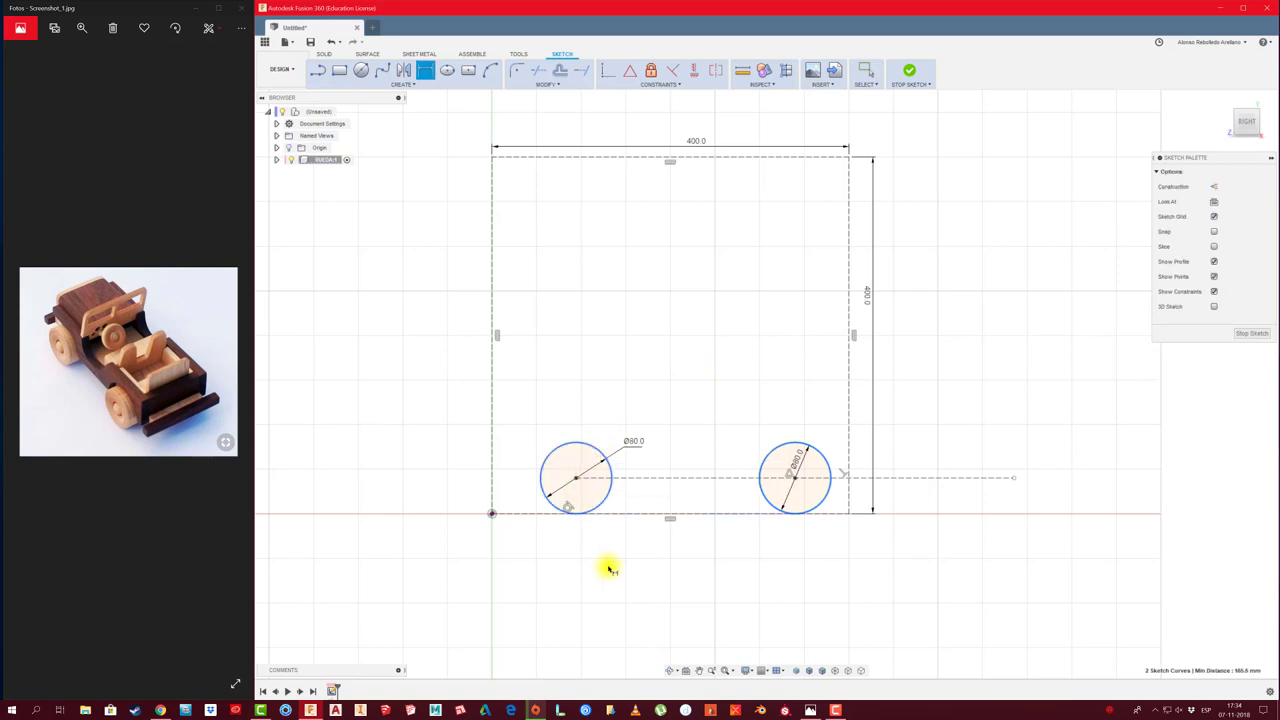
click(686, 564)
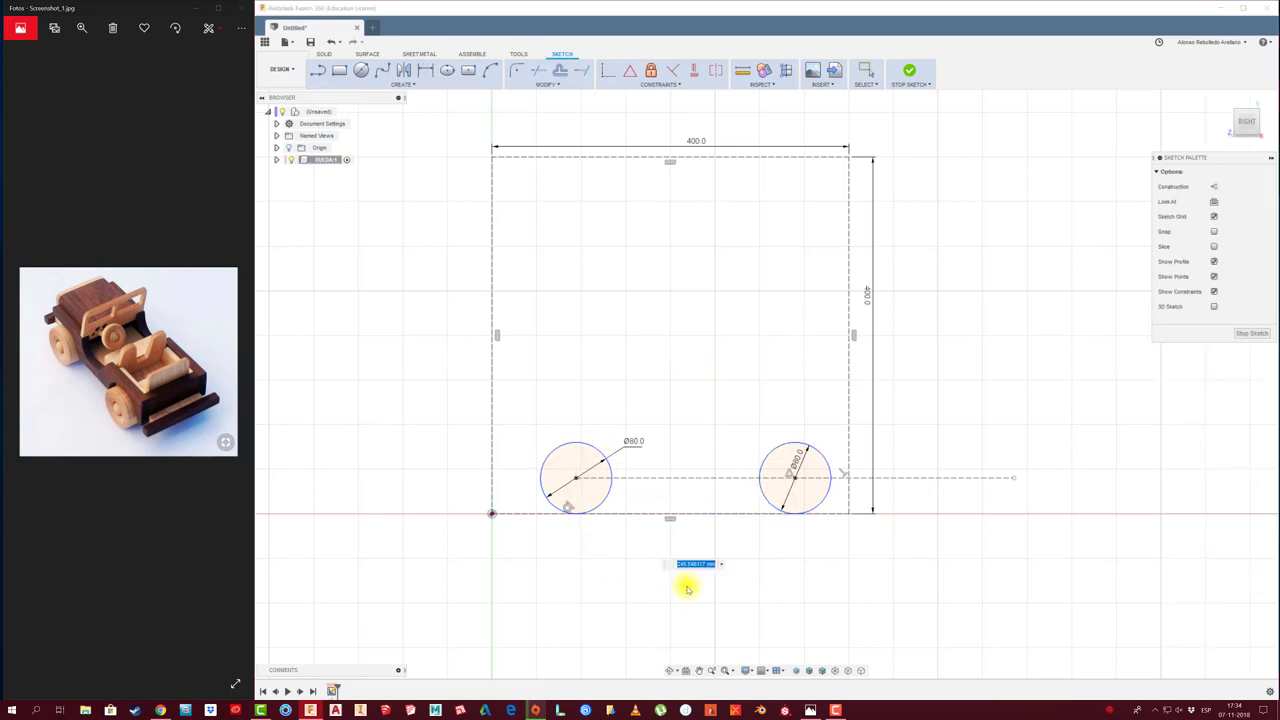
text(245)
key(Return)
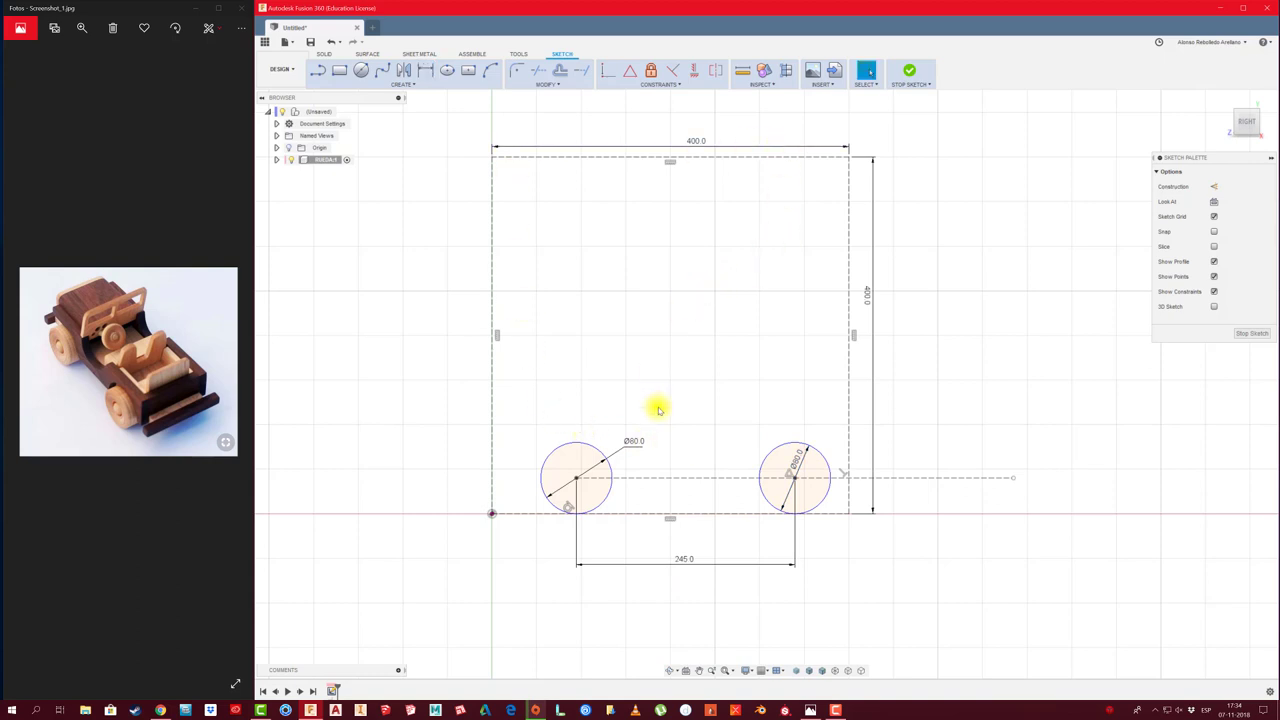
middle_drag(657, 409, 663, 397)
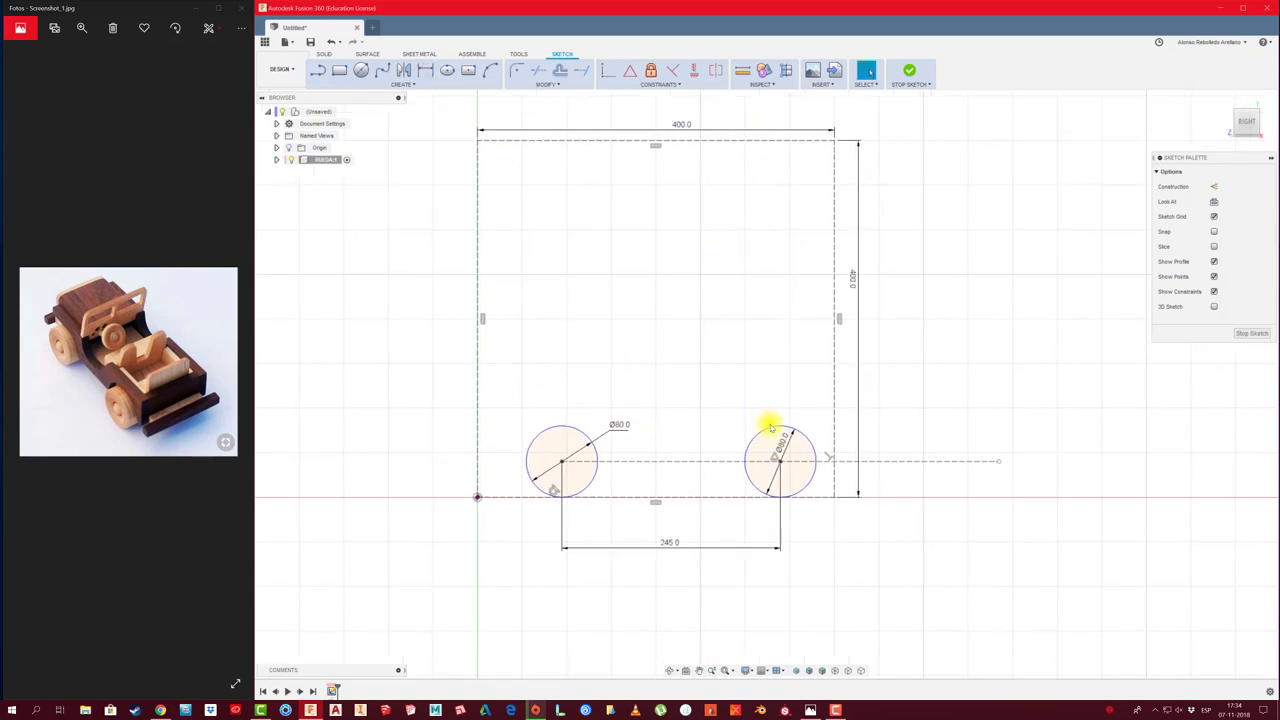
click(771, 430)
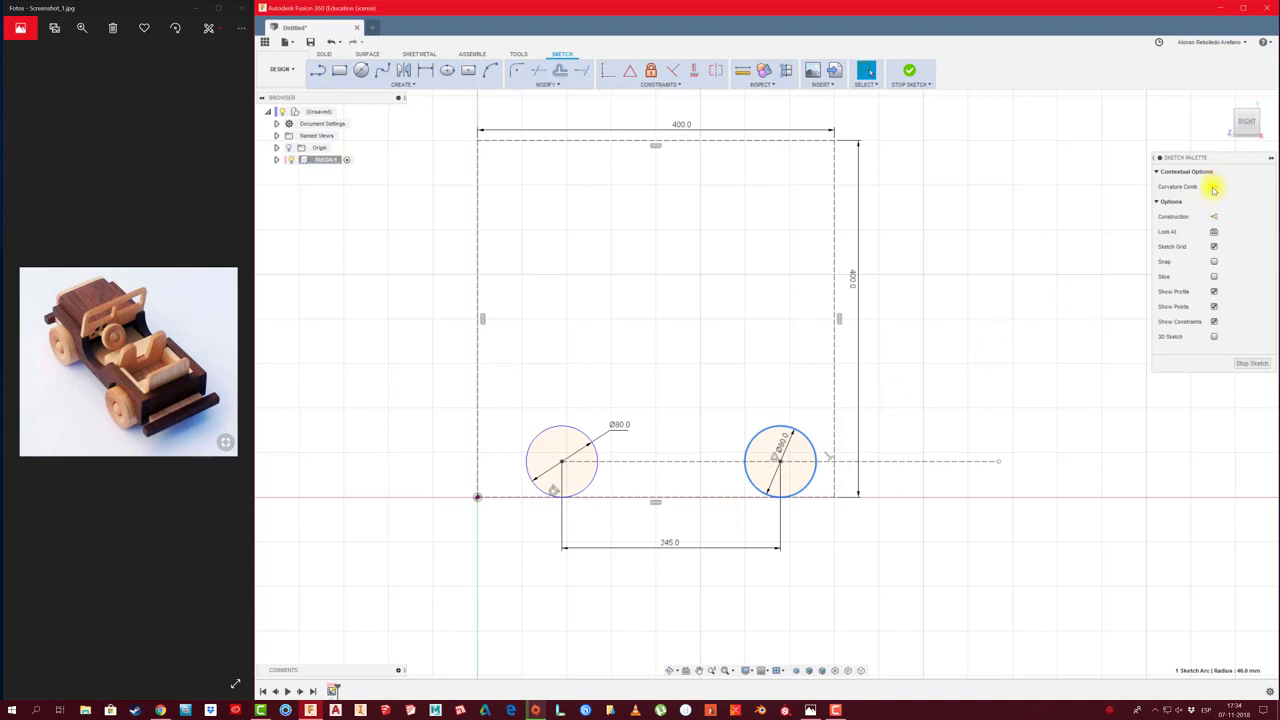
Delete both circles, their dimensions, the 400 mm square and the construction line
click(1214, 217)
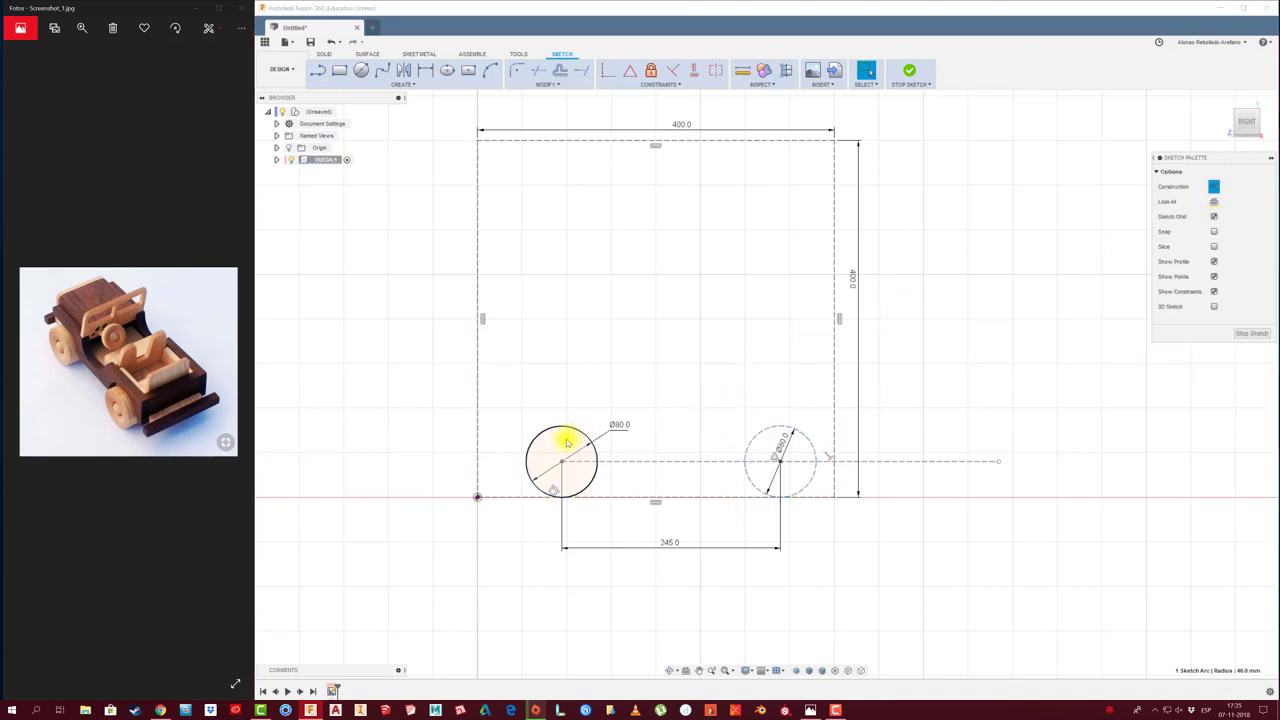
click(566, 430)
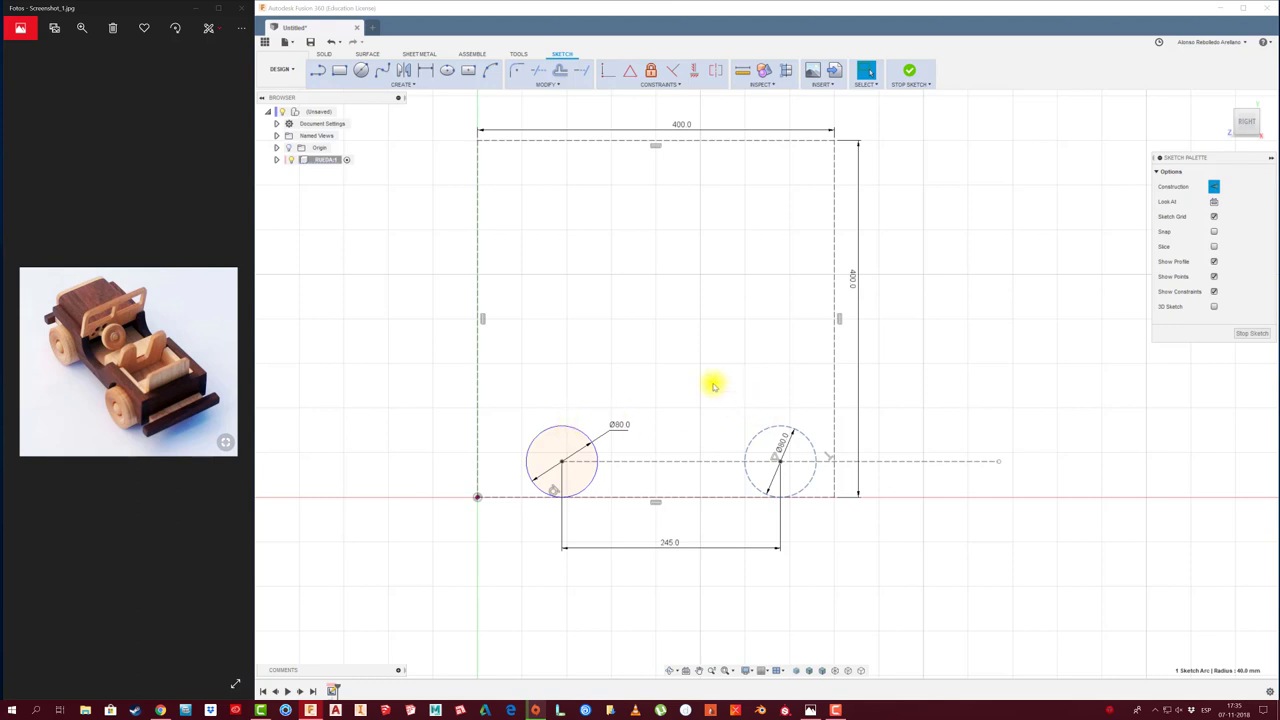
drag(712, 382, 930, 582)
key(Delete)
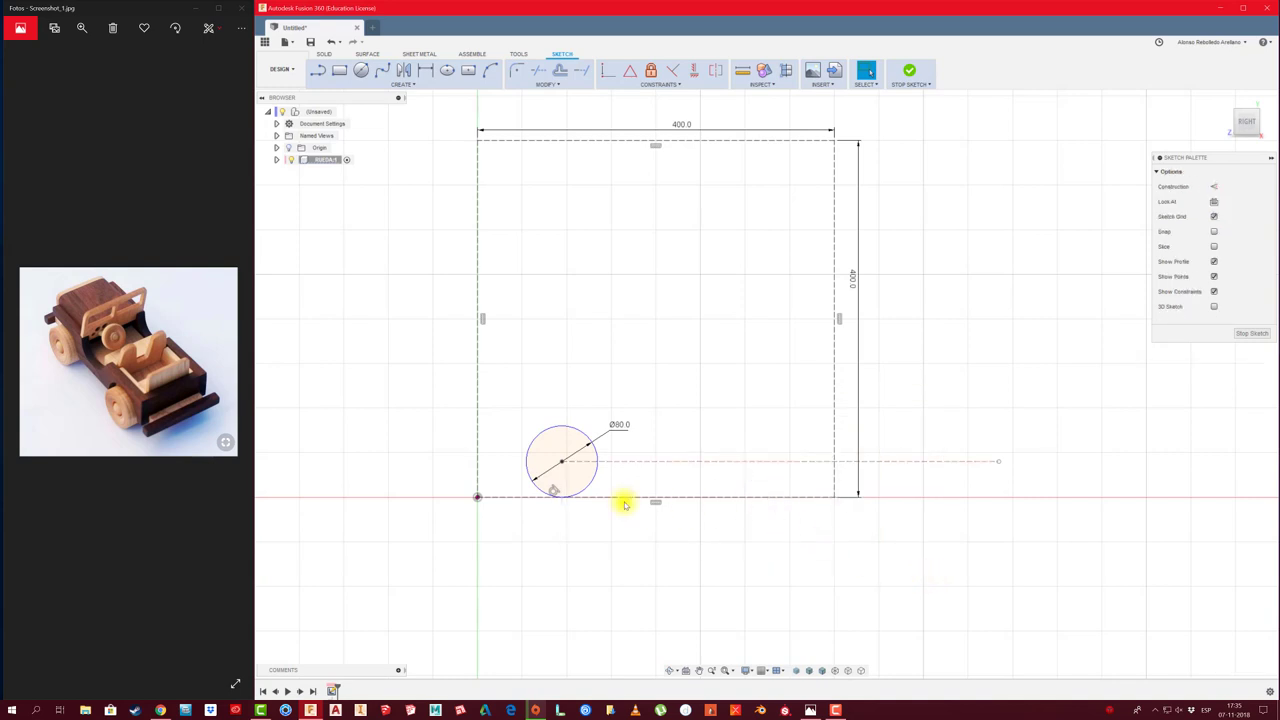
key(Escape)
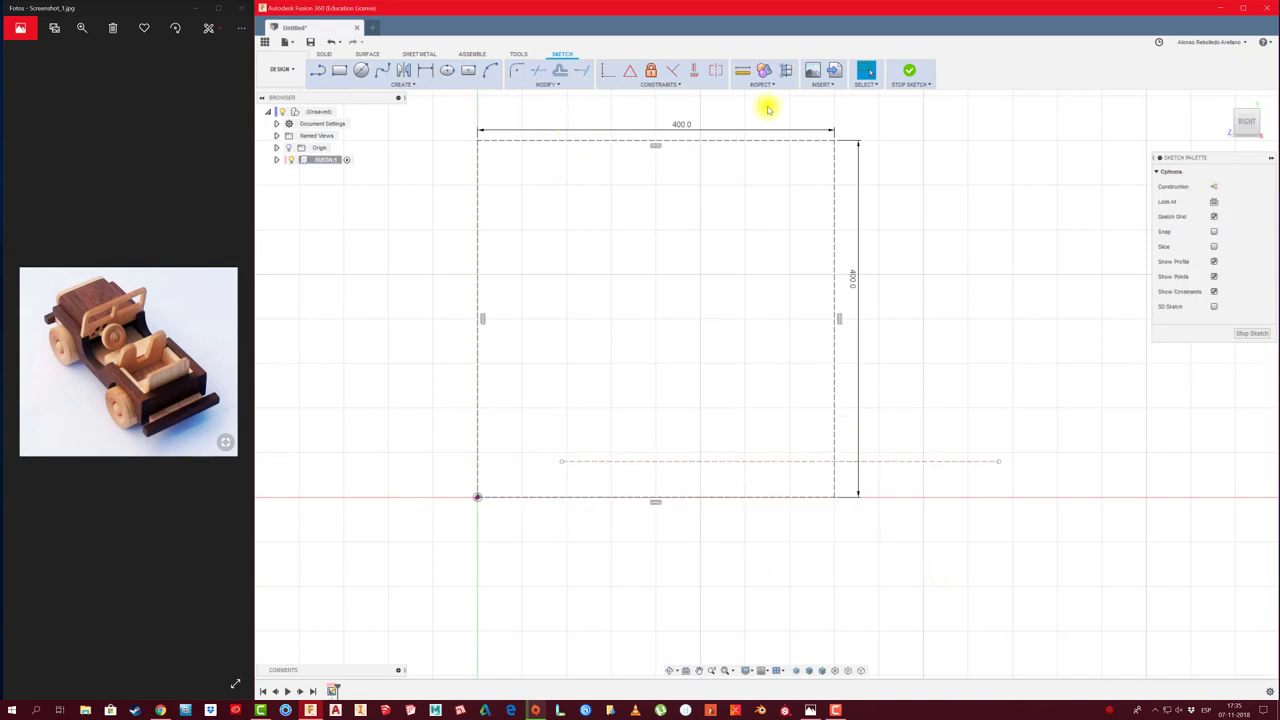
click(431, 117)
click(831, 487)
key(ctrl+z)
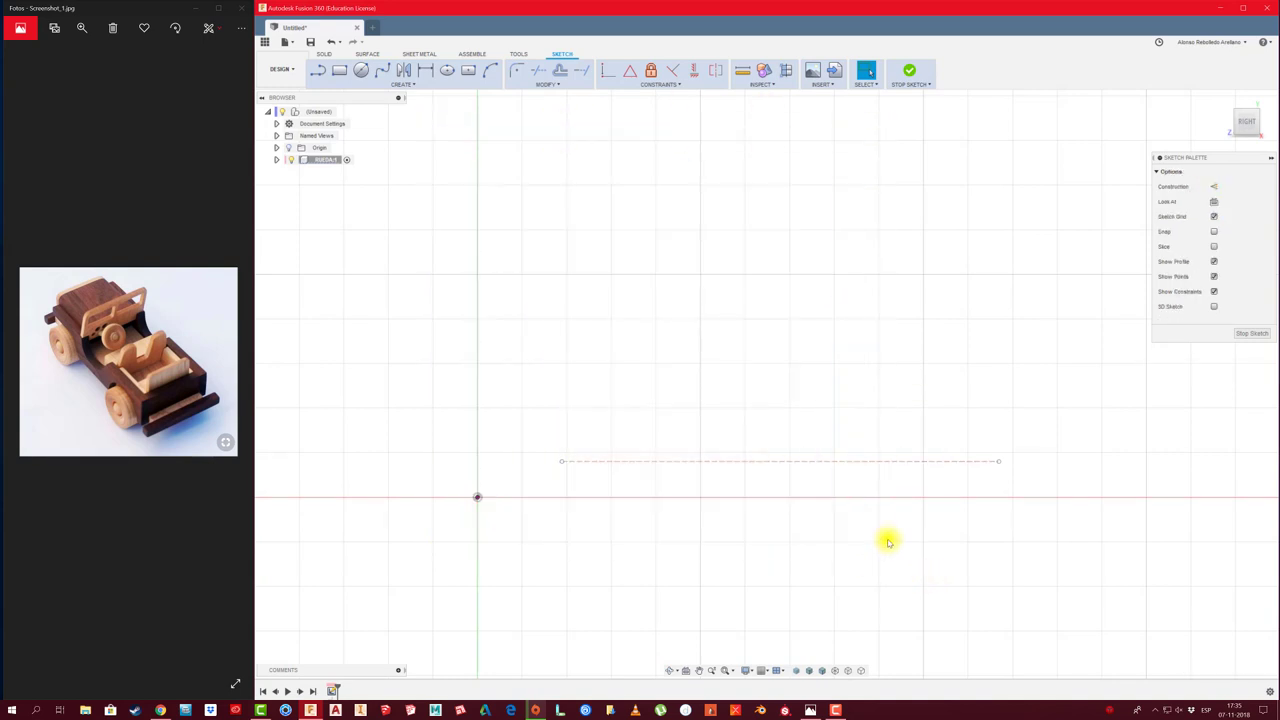
key(Delete)
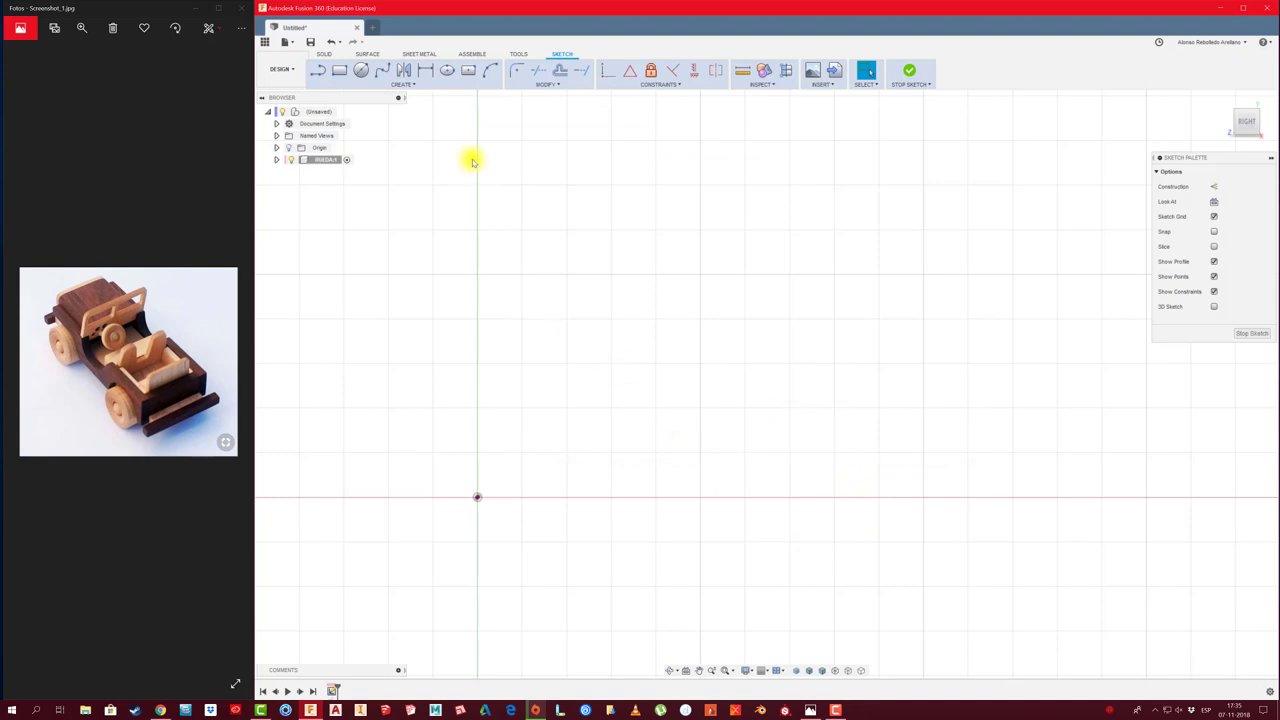
Draw an 80 mm diameter circle centred on the sketch origin
click(362, 70)
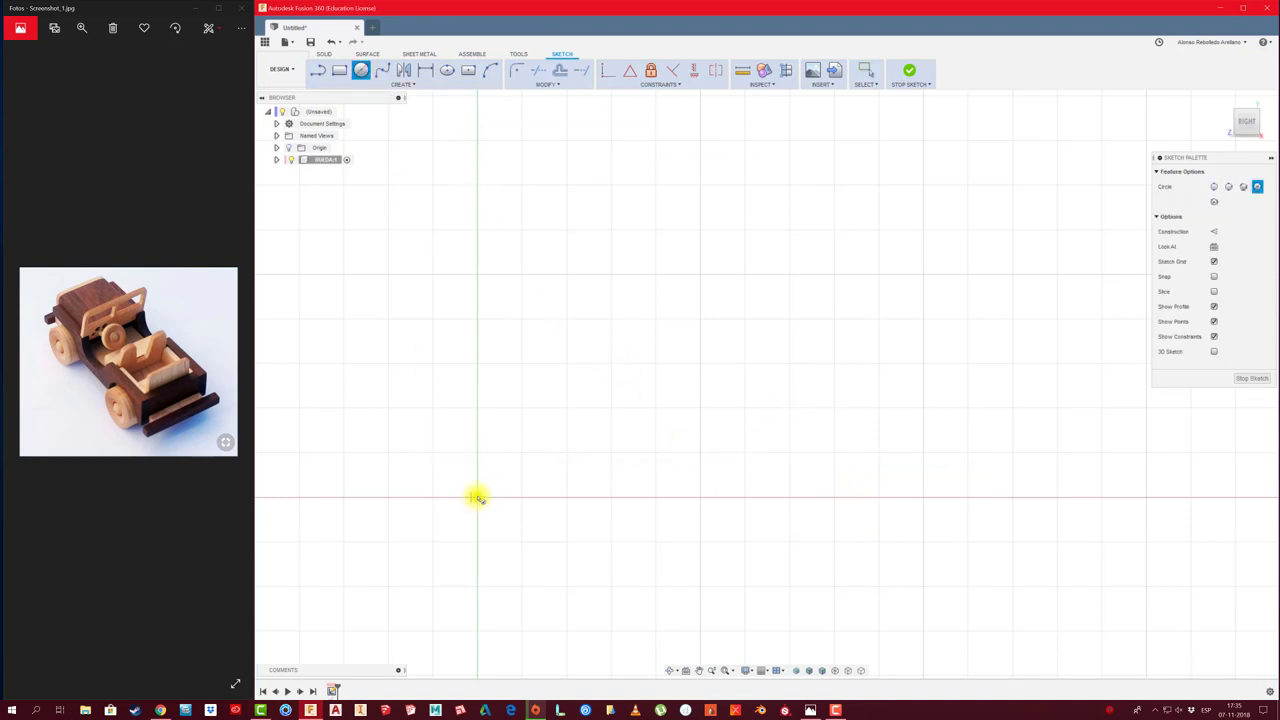
click(477, 497)
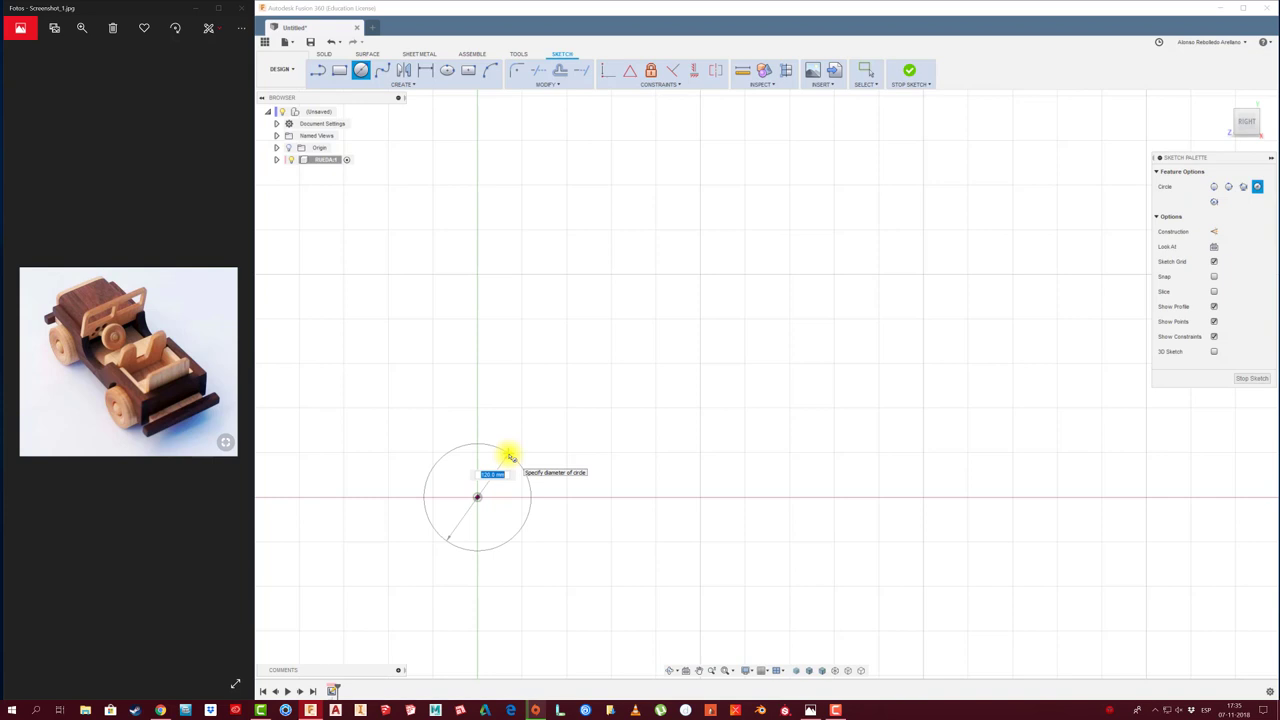
text(80)
key(Return)
key(Escape)
Extrude the circle 35 mm as a new body
key(e)
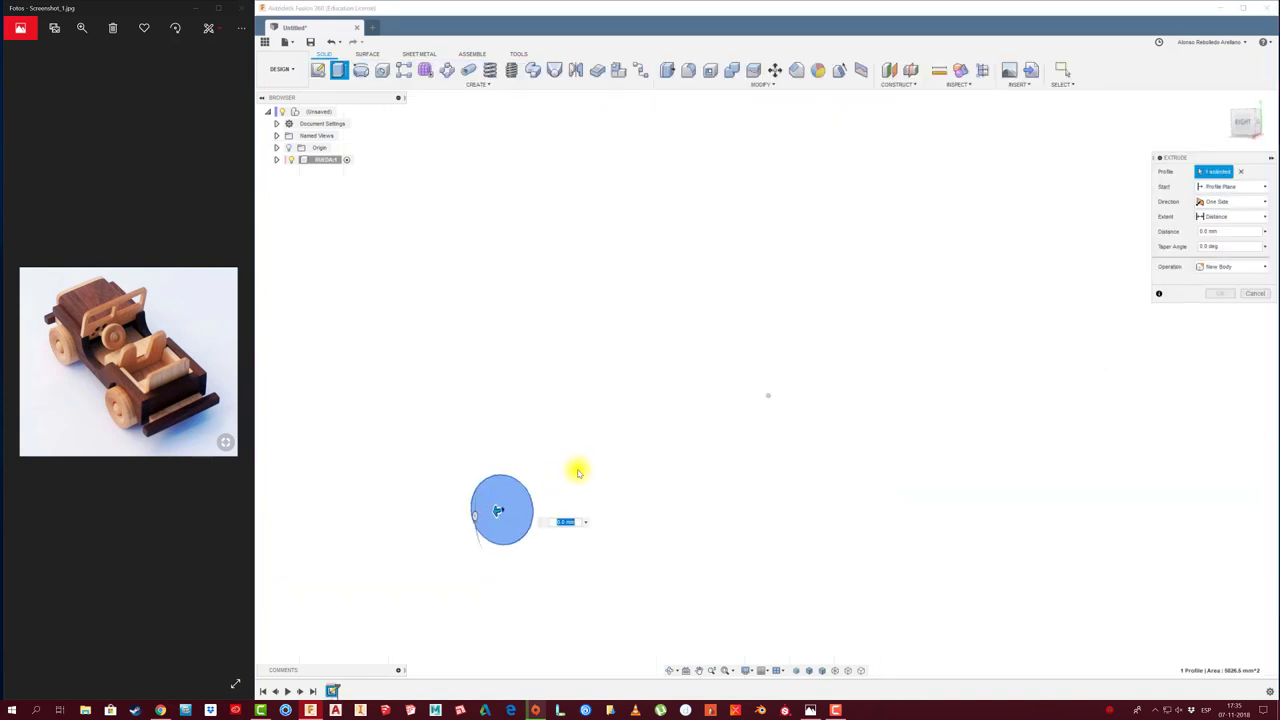
shift+middle_drag(583, 457, 534, 477)
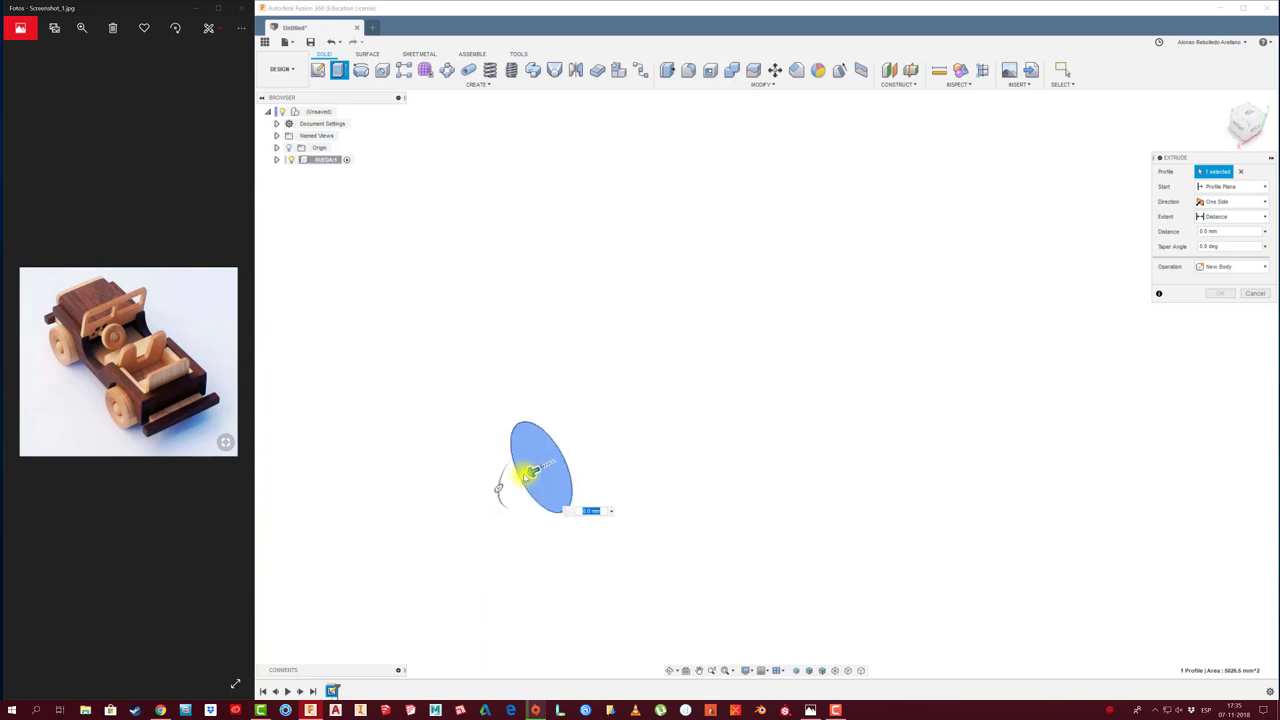
drag(534, 477, 484, 489)
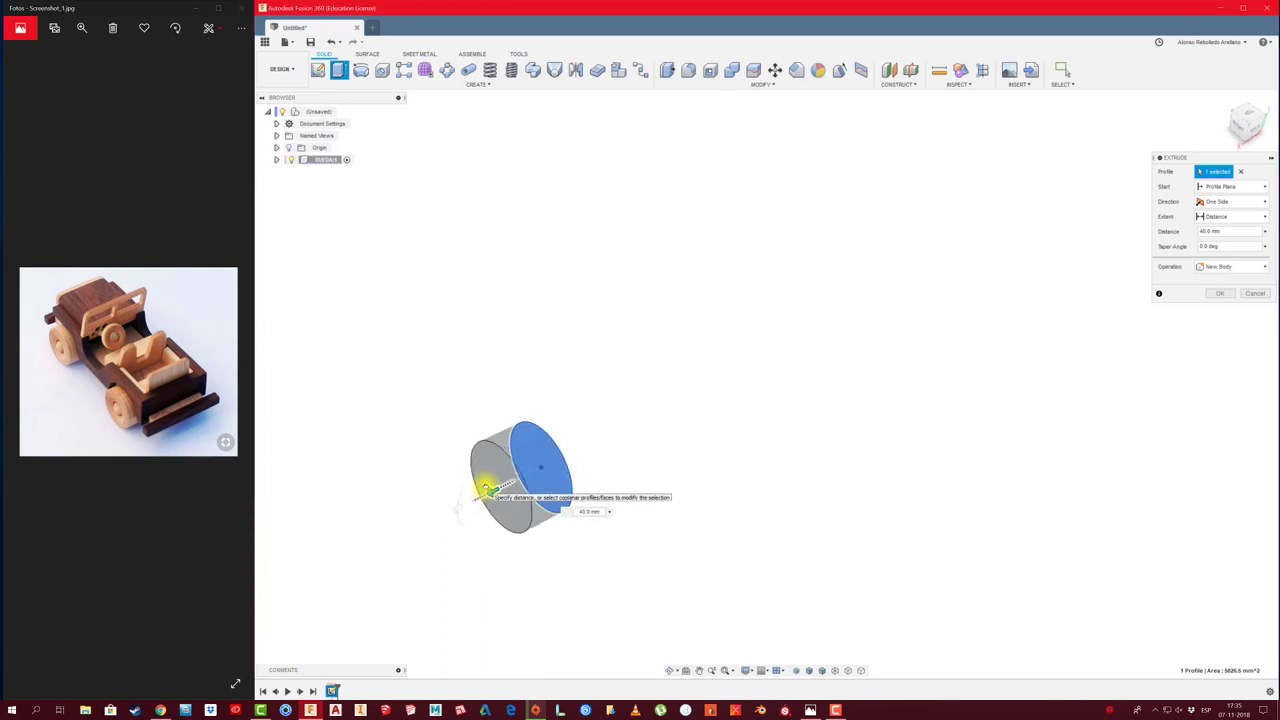
shift+middle_drag(362, 540, 371, 517)
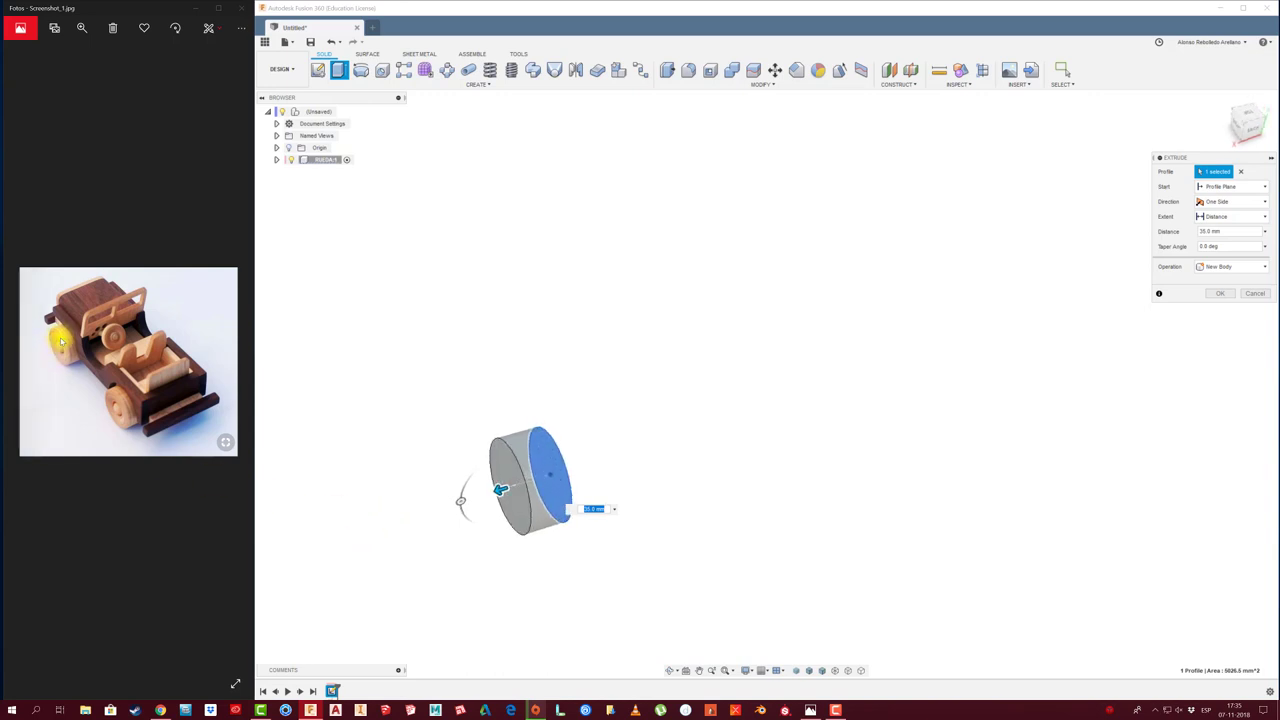
shift+middle_drag(323, 449, 651, 543)
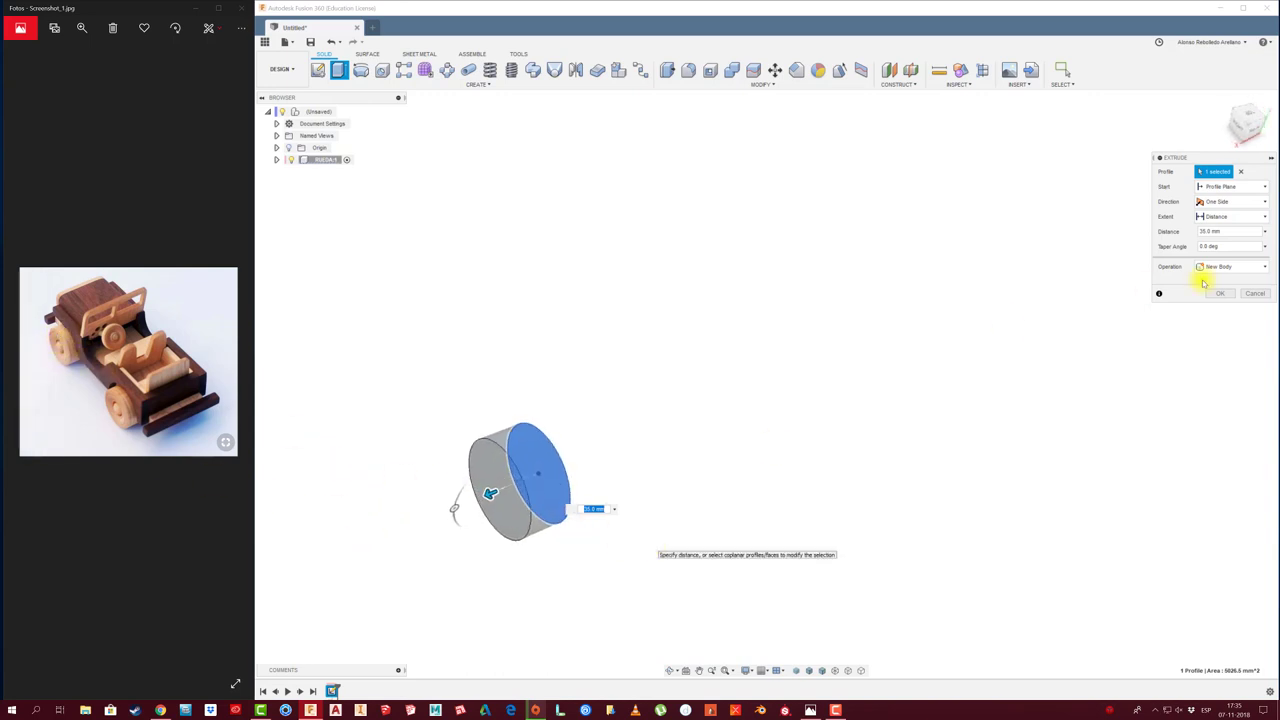
drag(1232, 163, 925, 168)
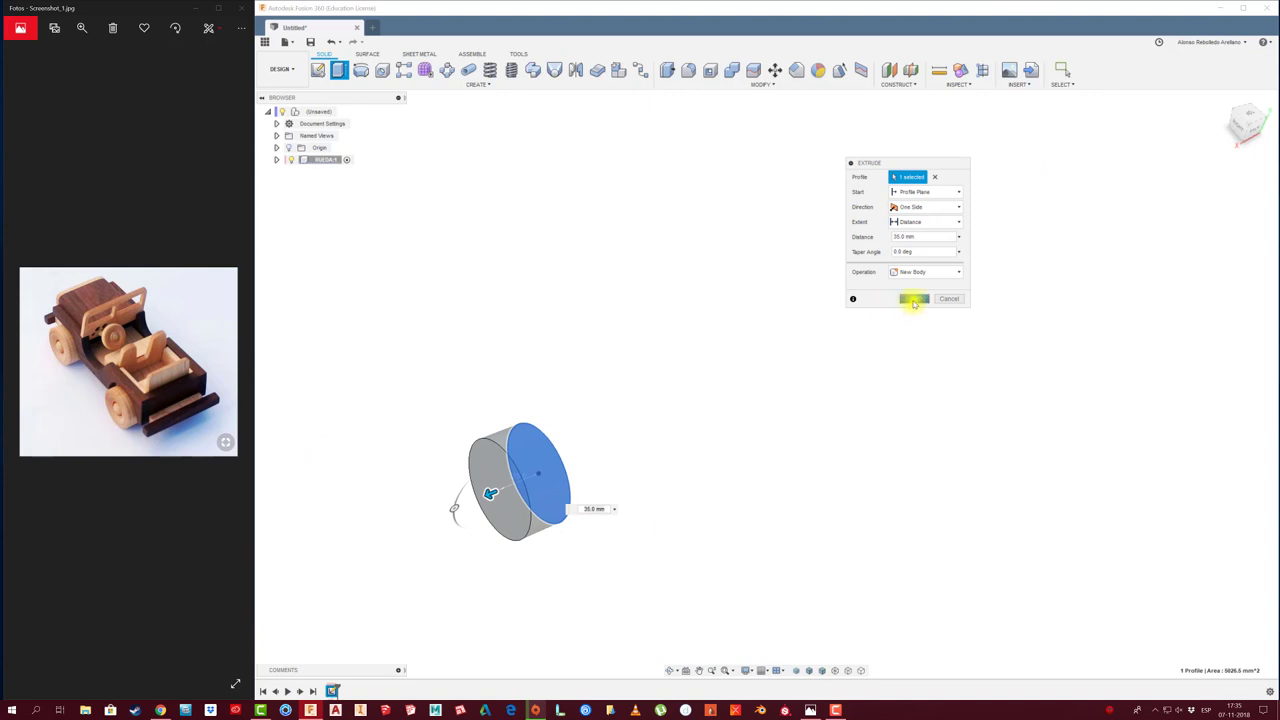
click(913, 298)
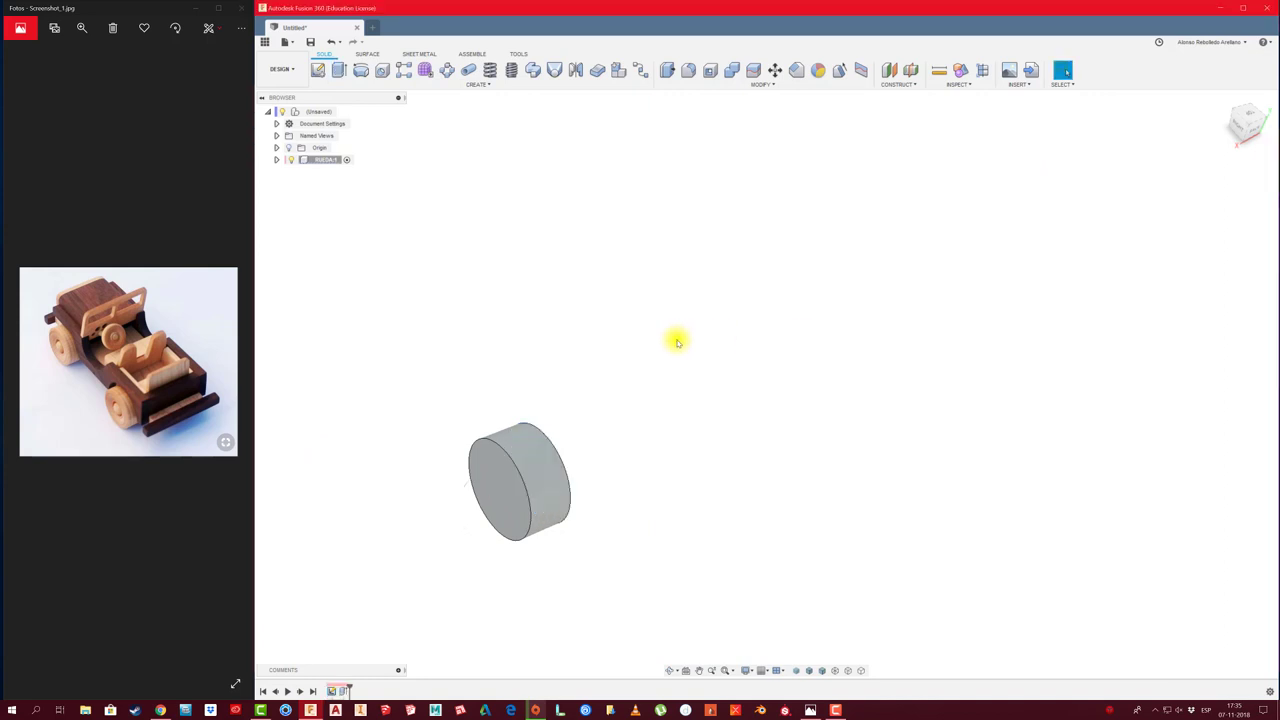
Turn on the layout grid in the grid and snap settings
click(960, 70)
mouse_move(700, 362)
middle_down()
mouse_move(736, 310)
mouse_move(711, 566)
middle_up()
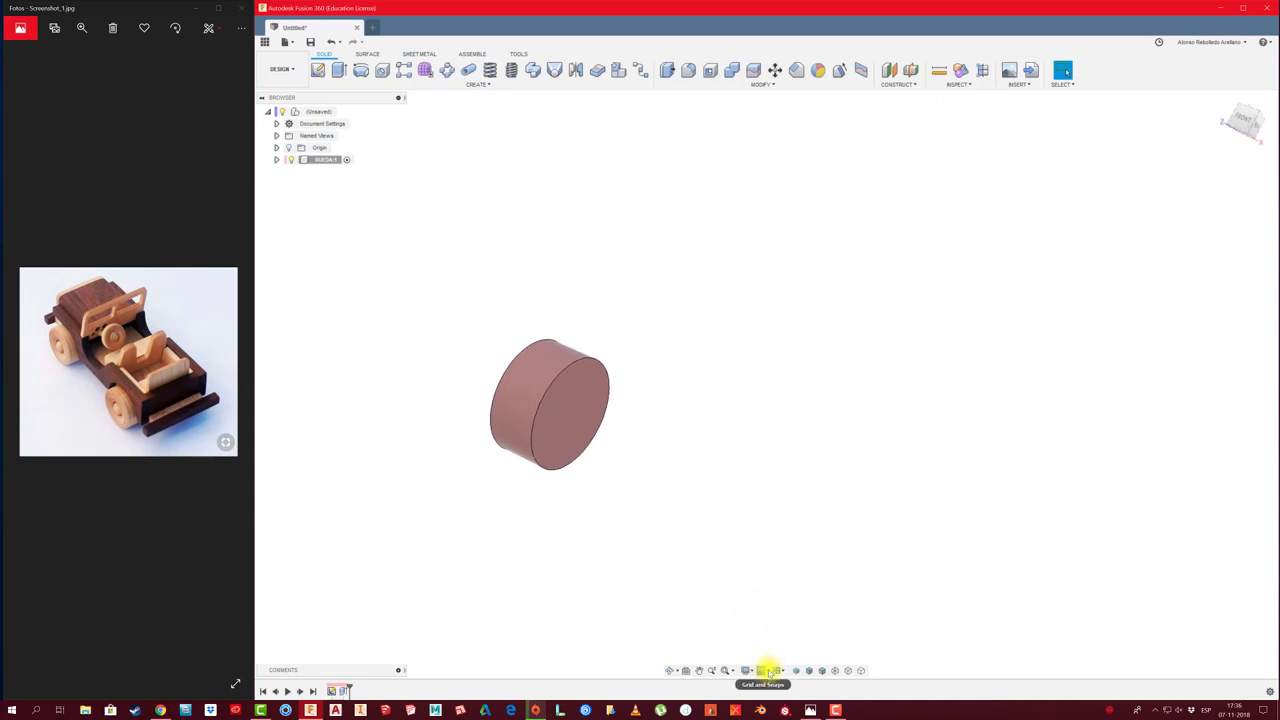
click(770, 670)
click(762, 608)
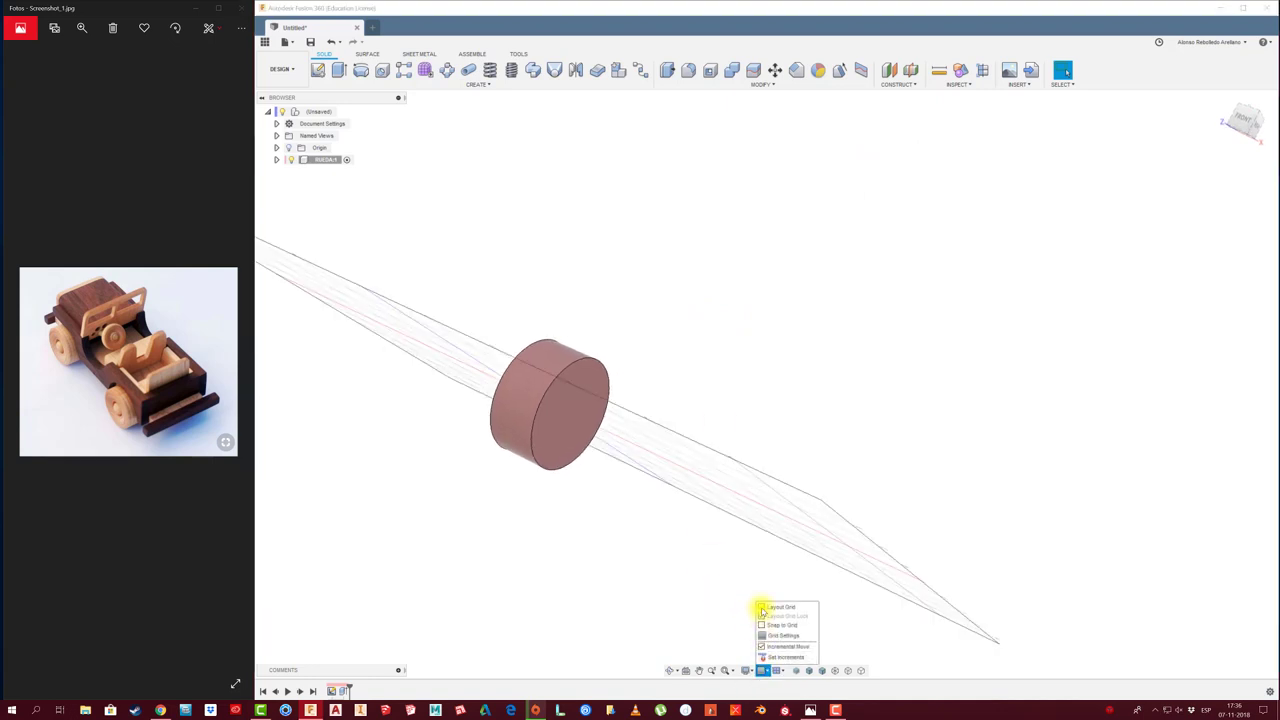
shift+middle_drag(766, 606, 707, 545)
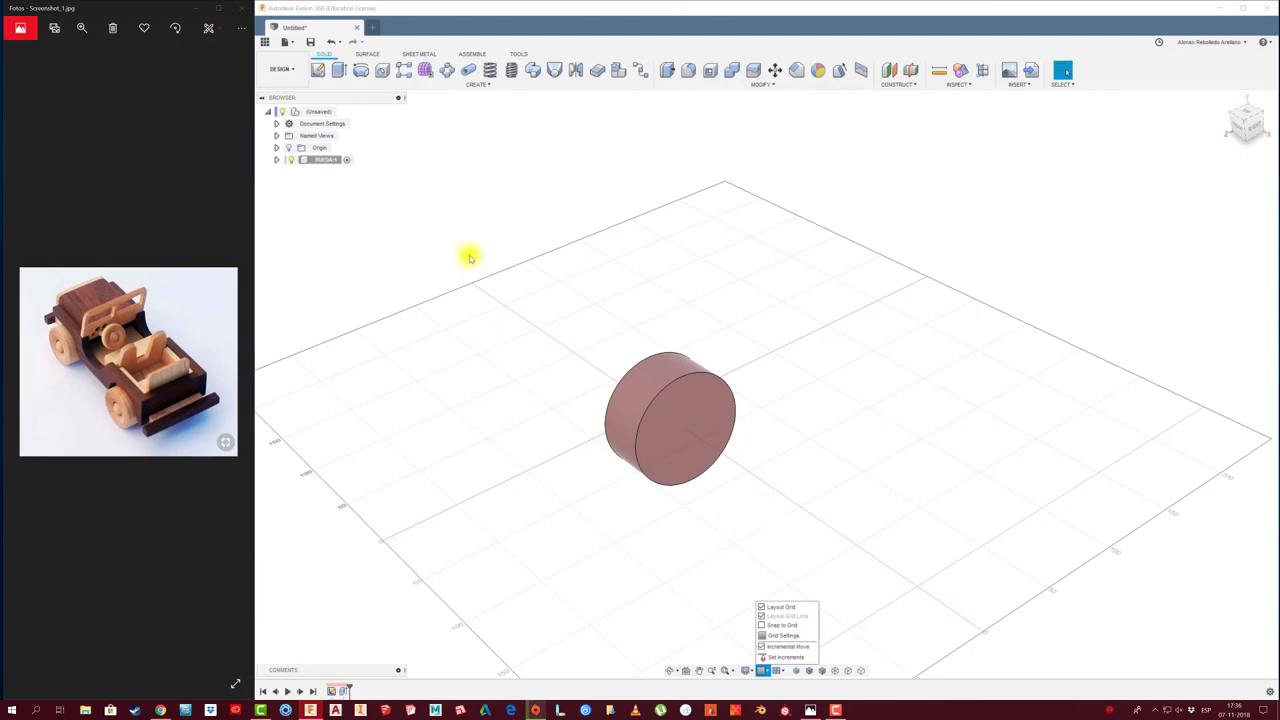
click(400, 220)
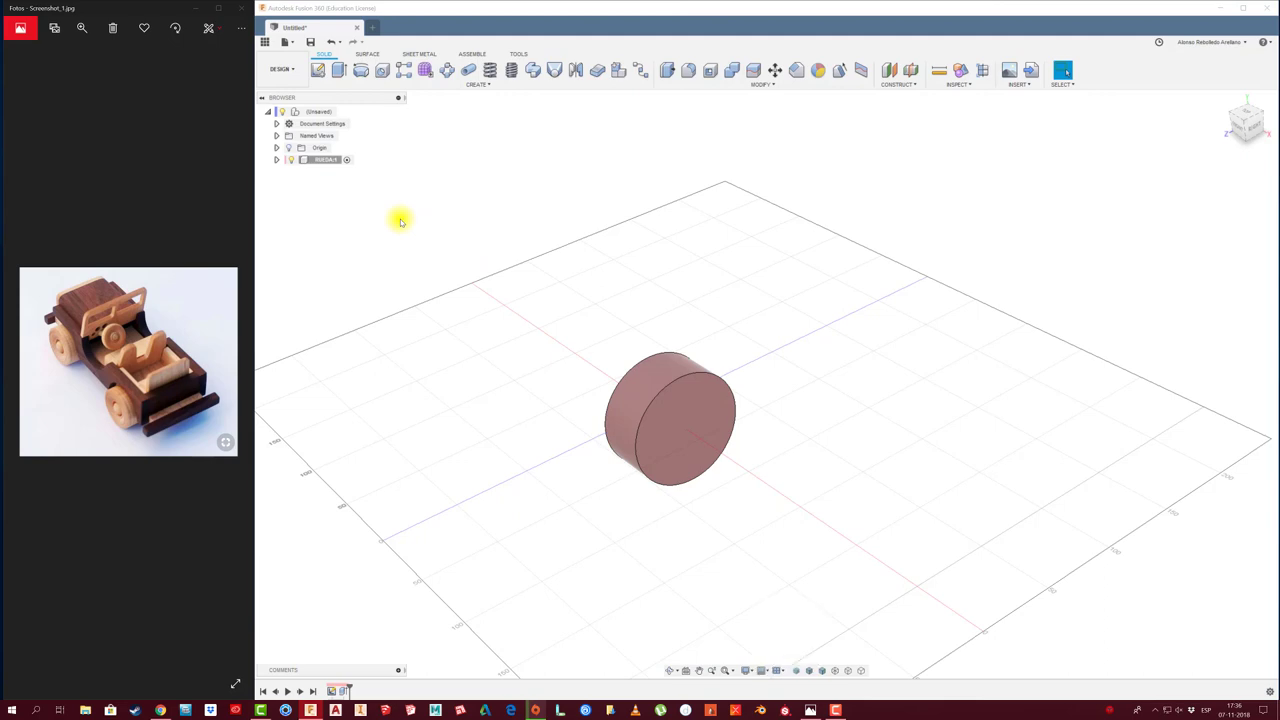
Ground the wheel component in place and rename it RUEDA
right_click(330, 160)
click(367, 170)
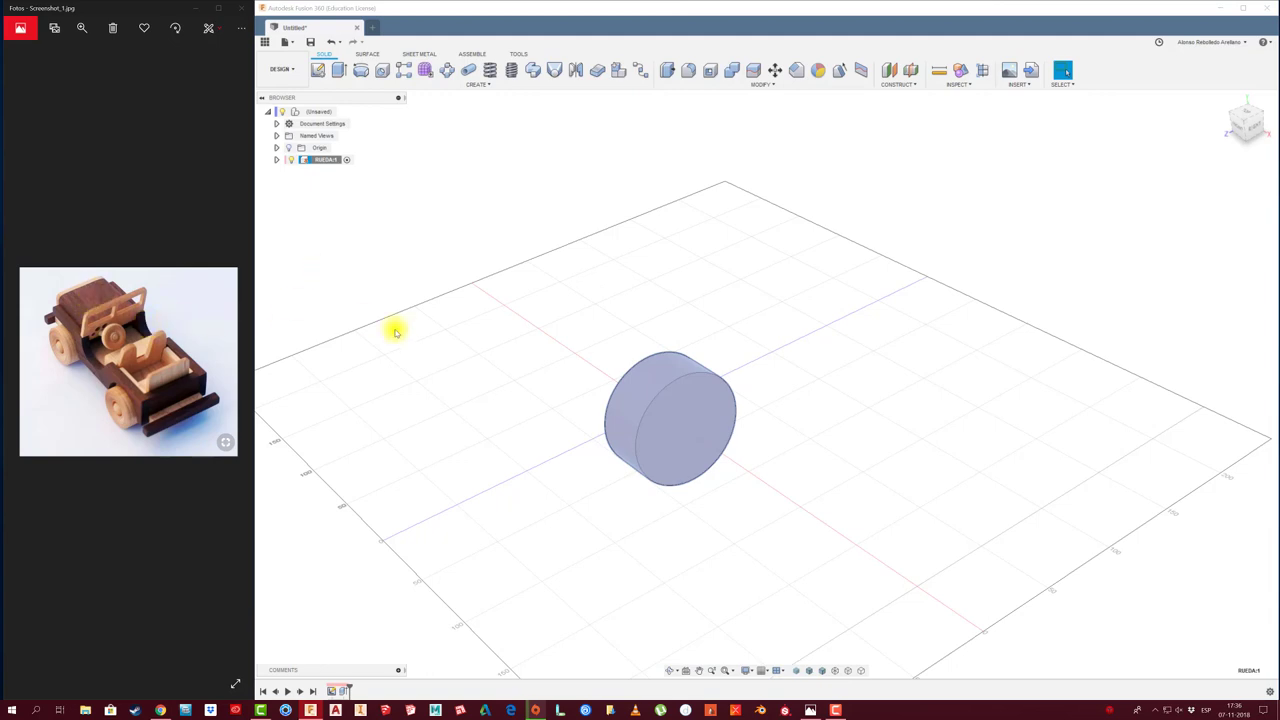
double_click(315, 162)
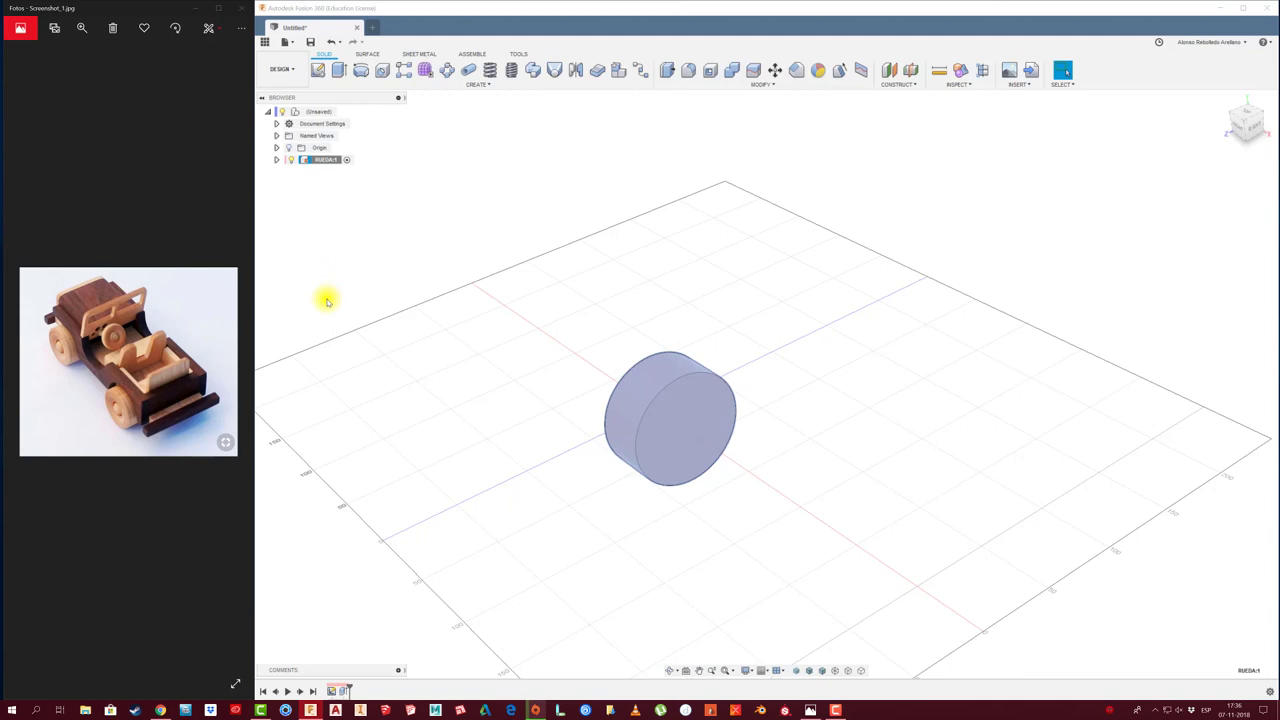
click(394, 315)
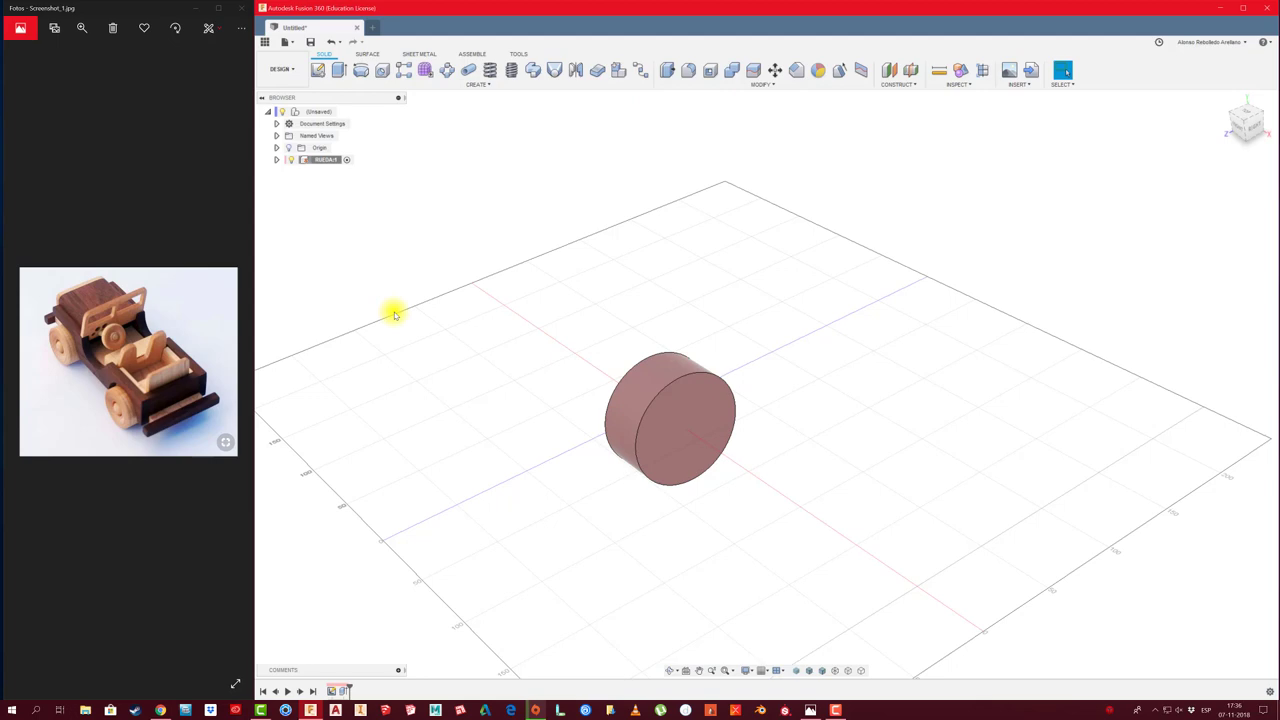
Activate the RUEDA component and start a new sketch in it
shift+middle_drag(394, 315, 534, 354)
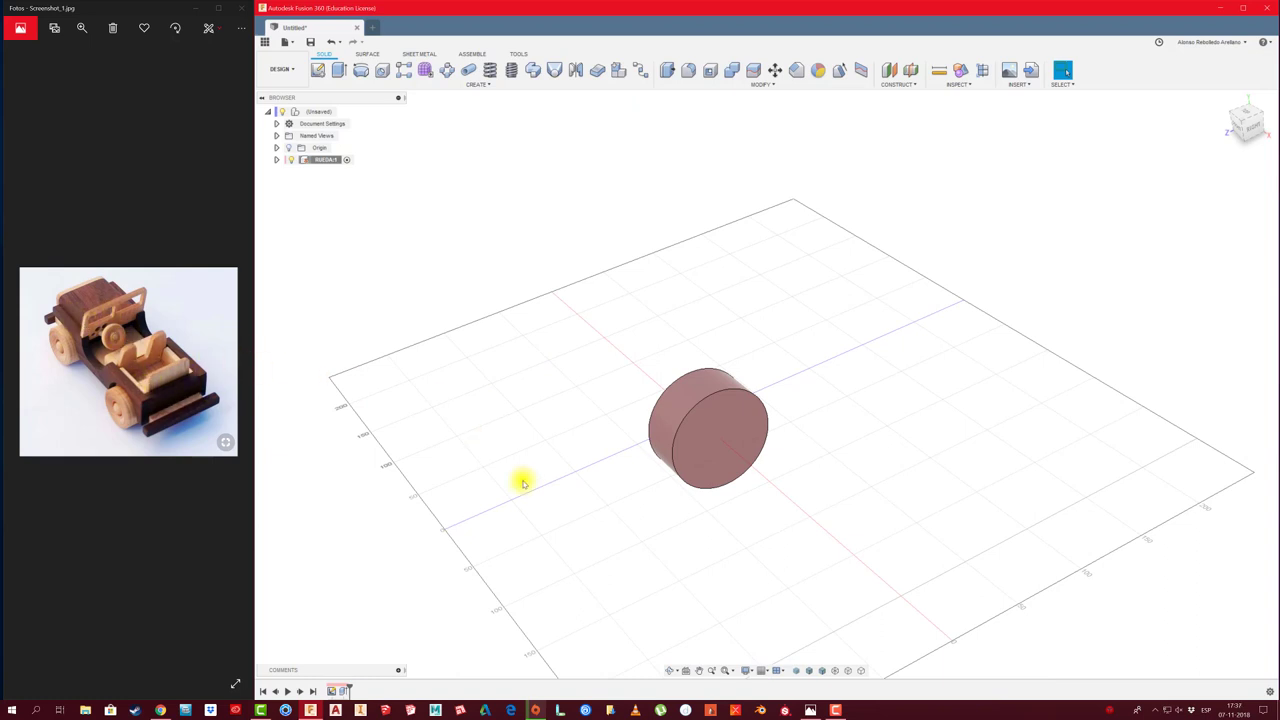
mouse_move(623, 480)
shift+middle_down()
mouse_move(737, 434)
mouse_move(662, 430)
shift+middle_up()
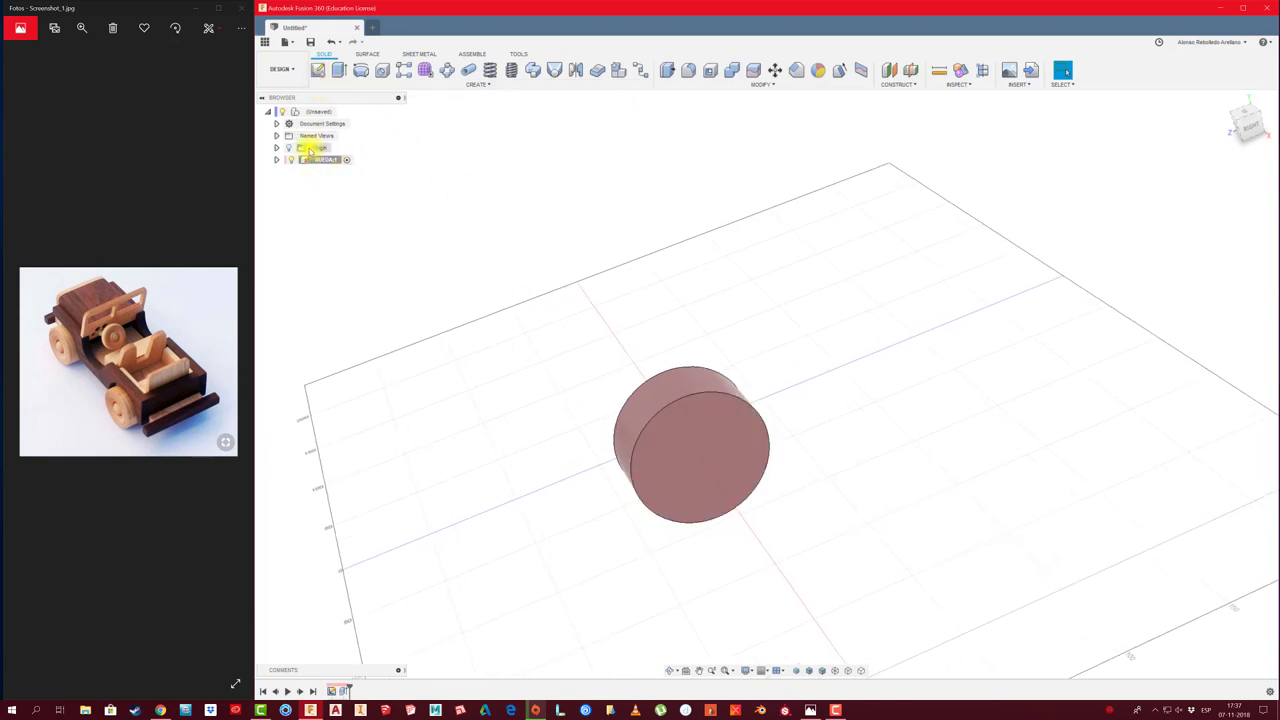
click(348, 160)
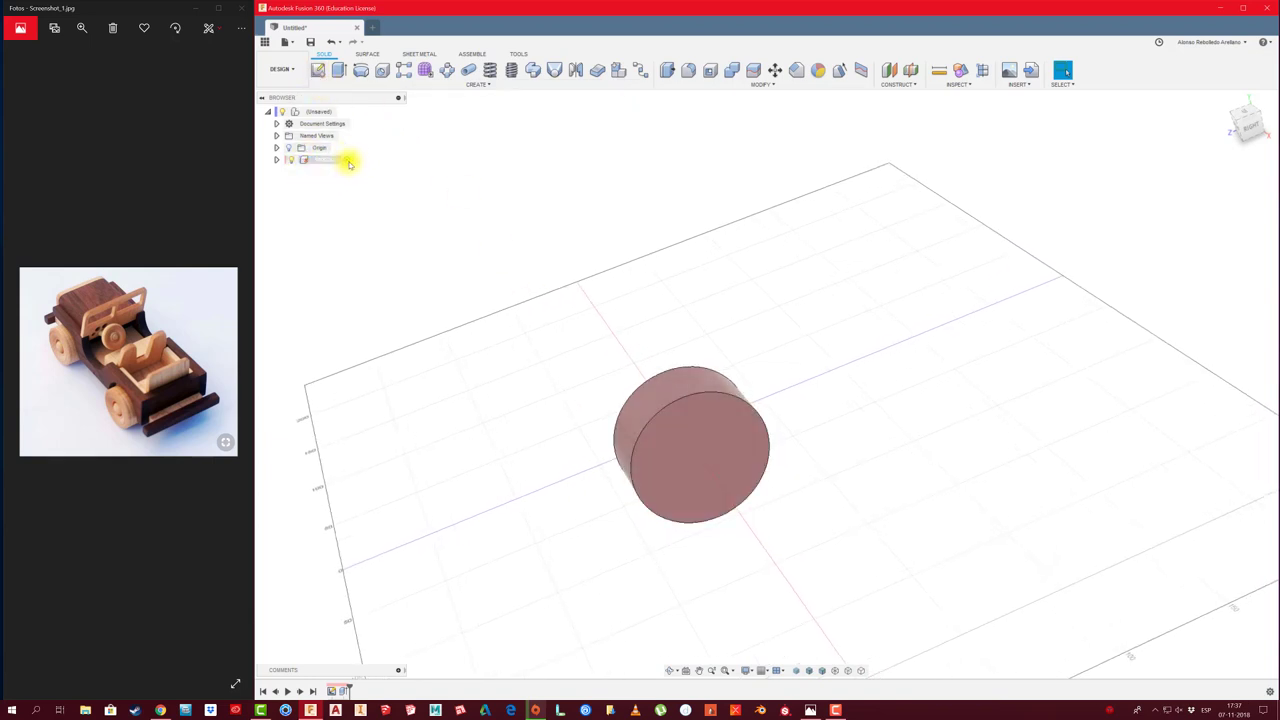
click(347, 160)
click(318, 70)
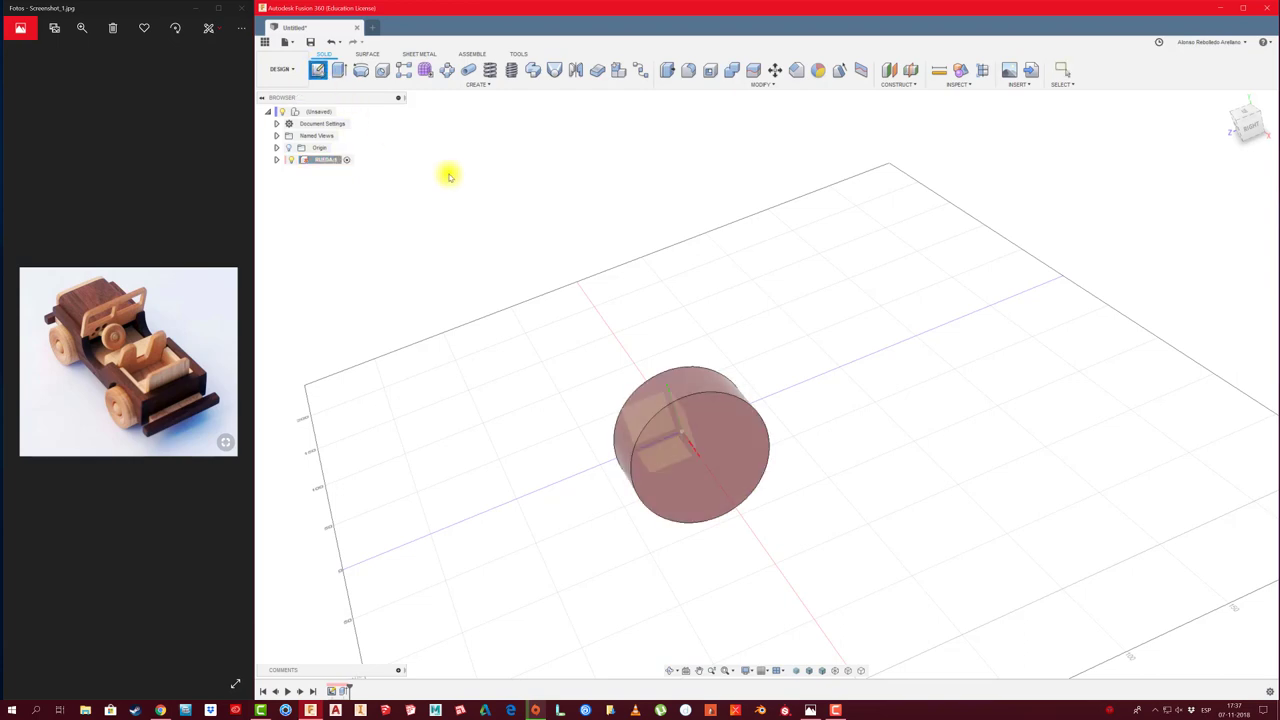
Sketch a small circle at the wheel's front-face centre and cut it -35 mm through as the axle hole
click(731, 429)
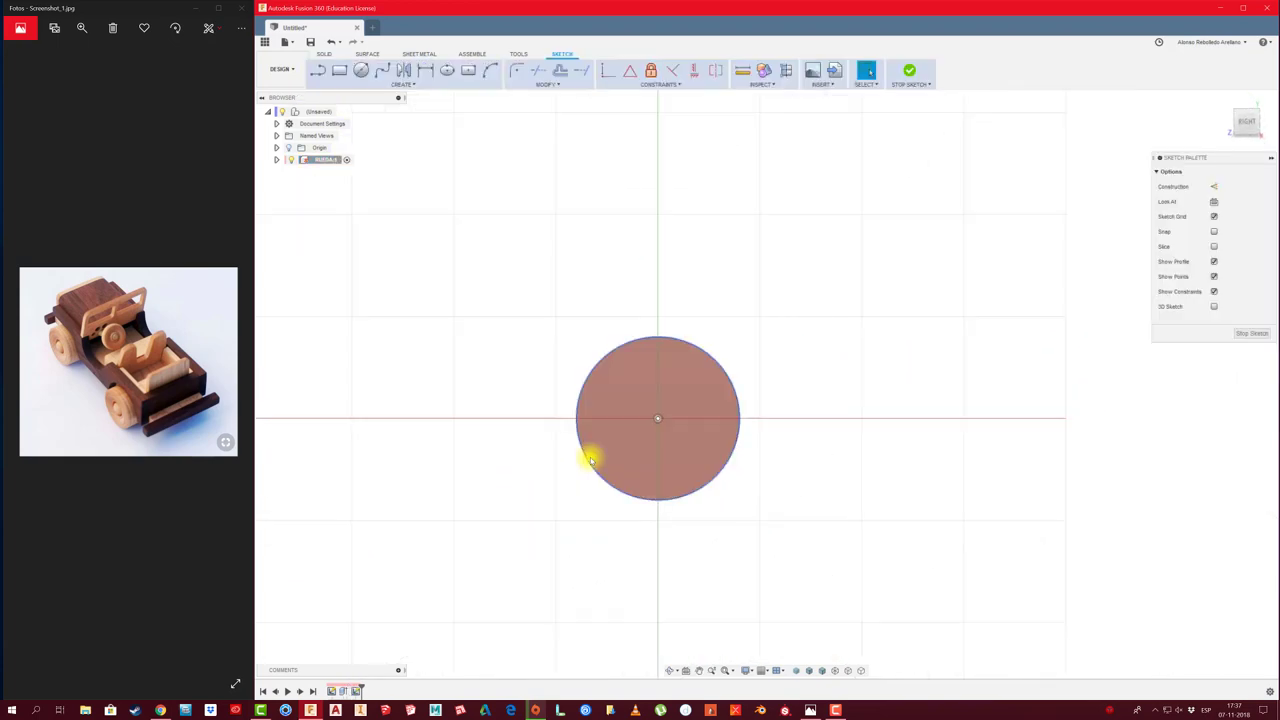
key(c)
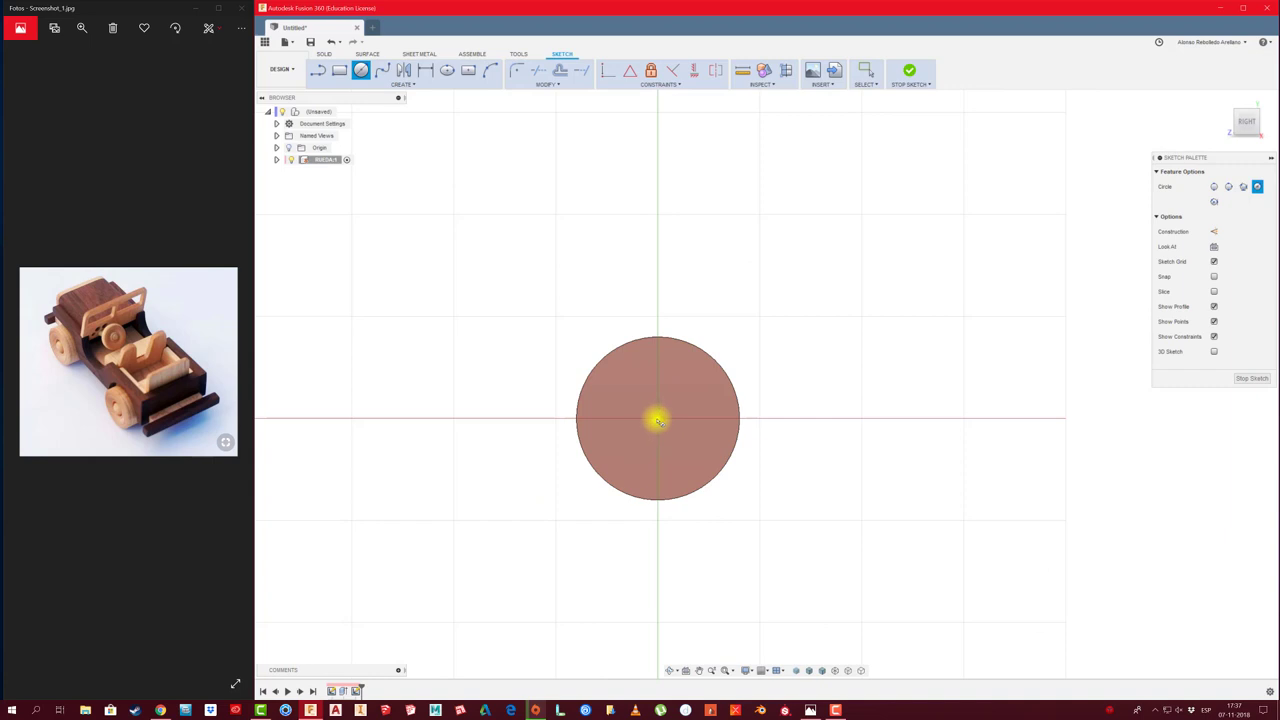
click(659, 418)
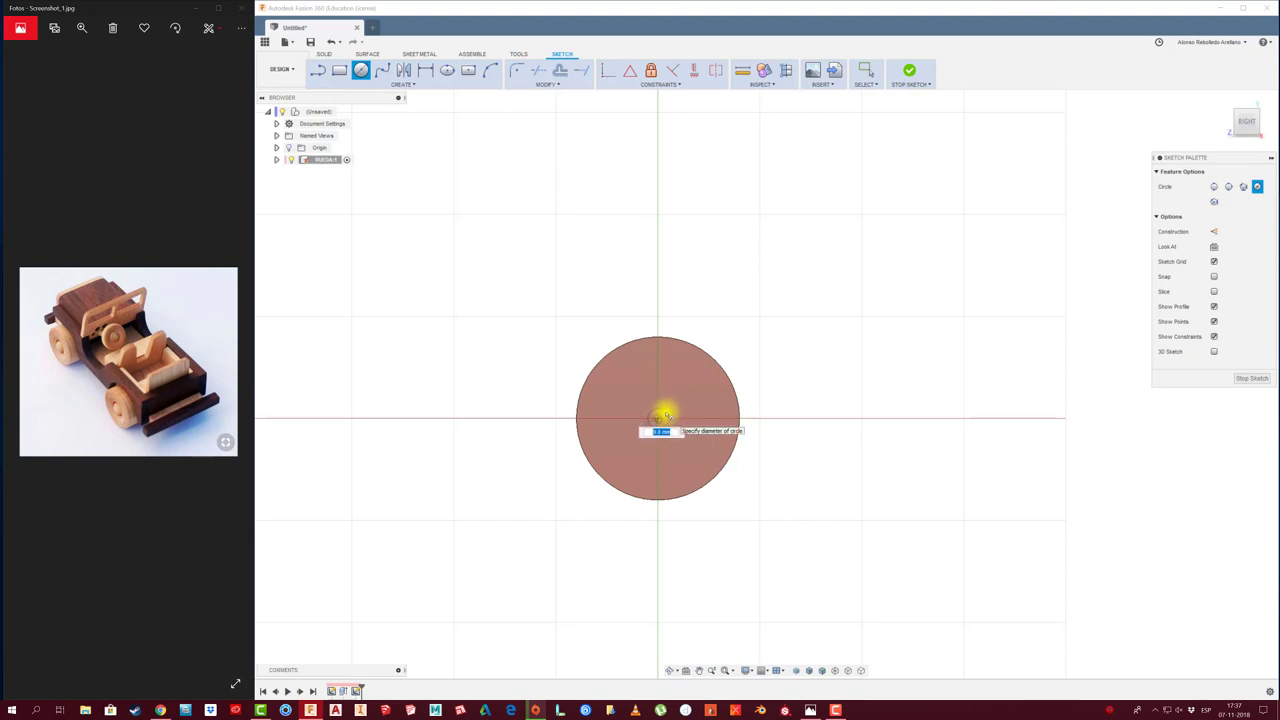
click(665, 413)
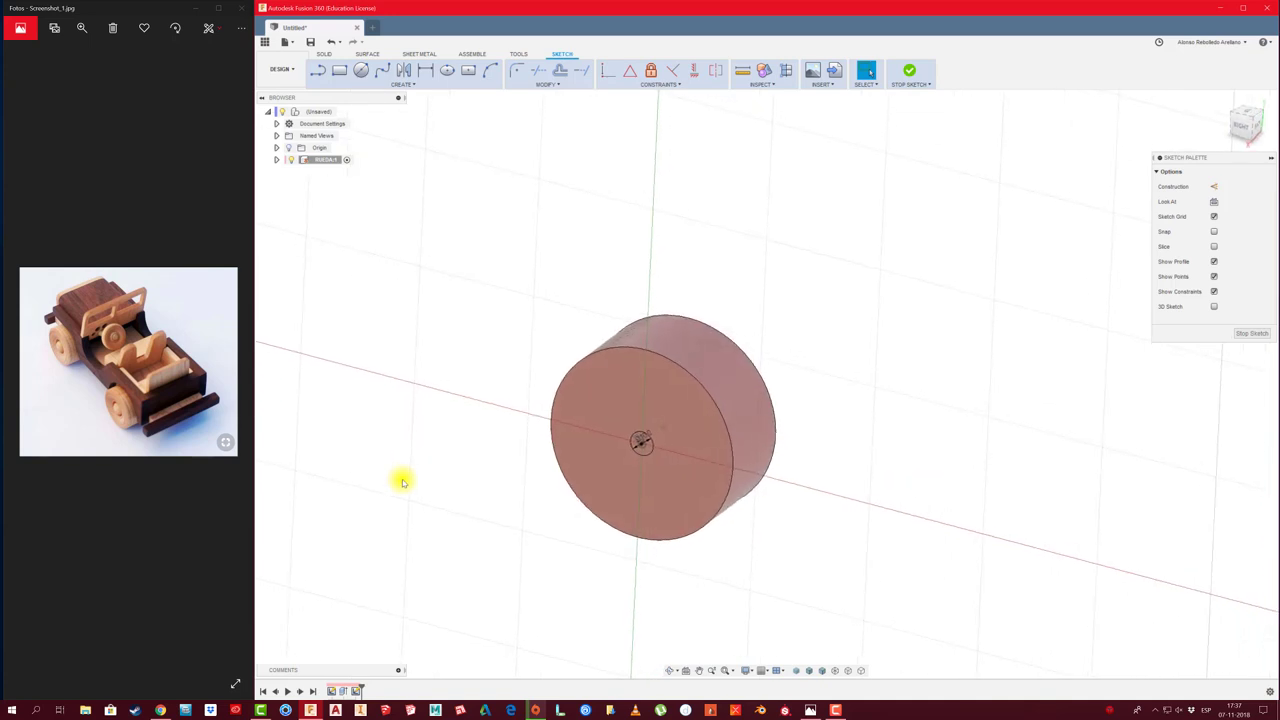
key(e)
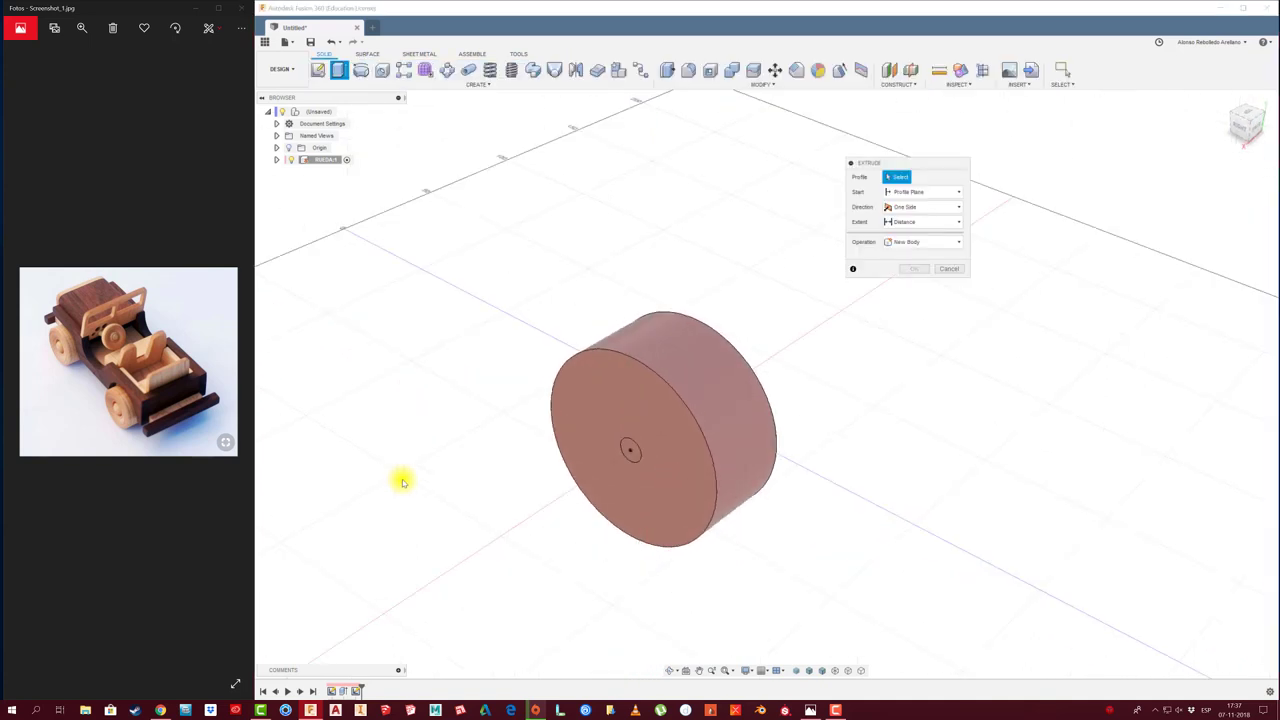
click(632, 455)
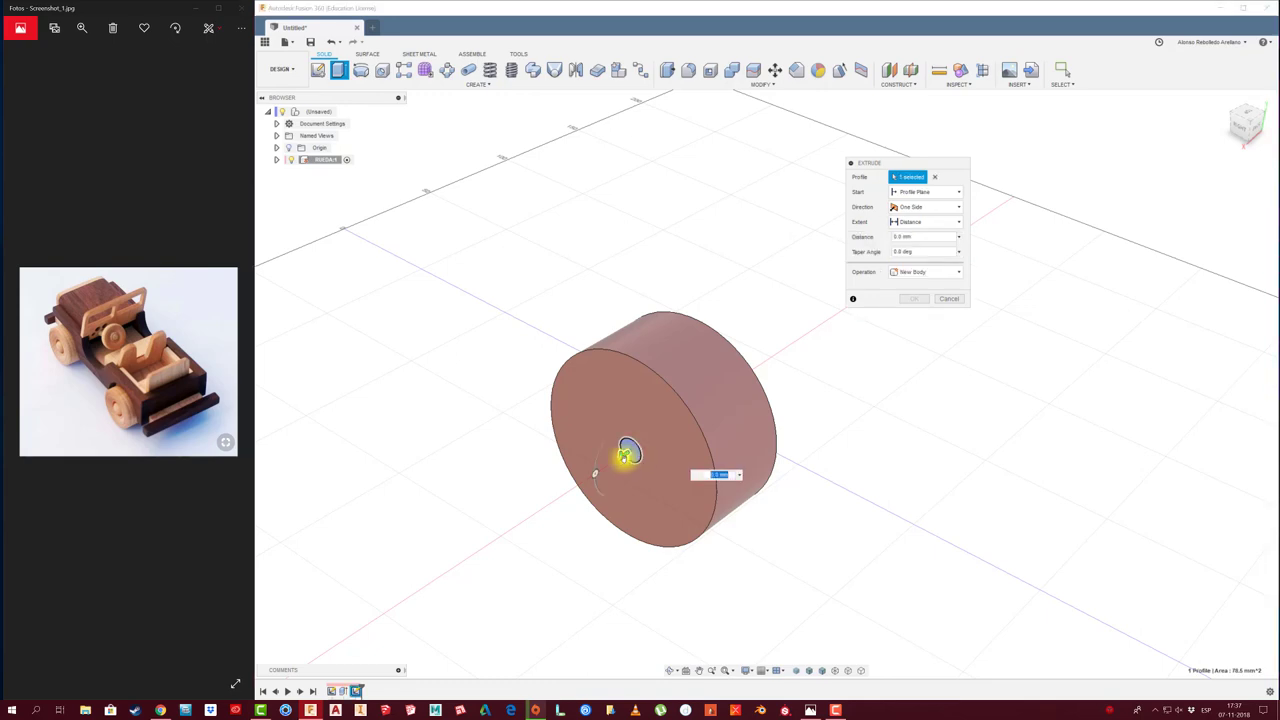
drag(630, 450, 788, 345)
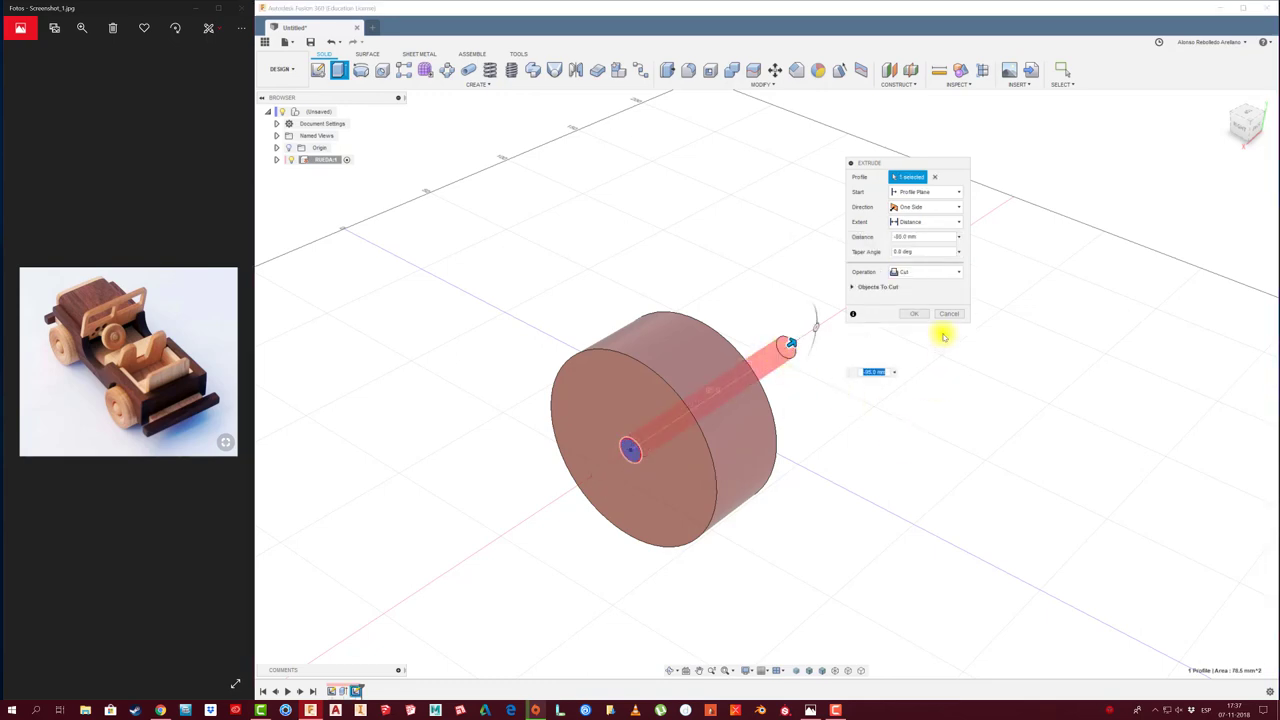
click(916, 315)
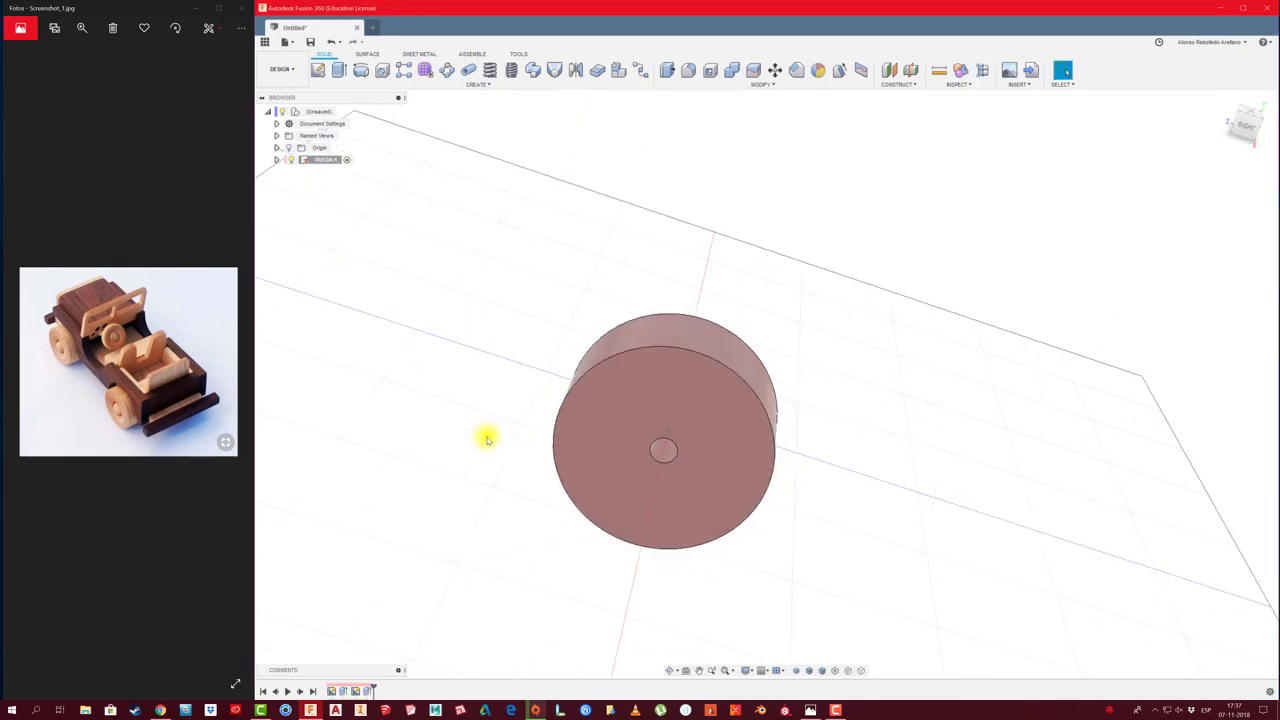
shift+middle_drag(470, 357, 489, 363)
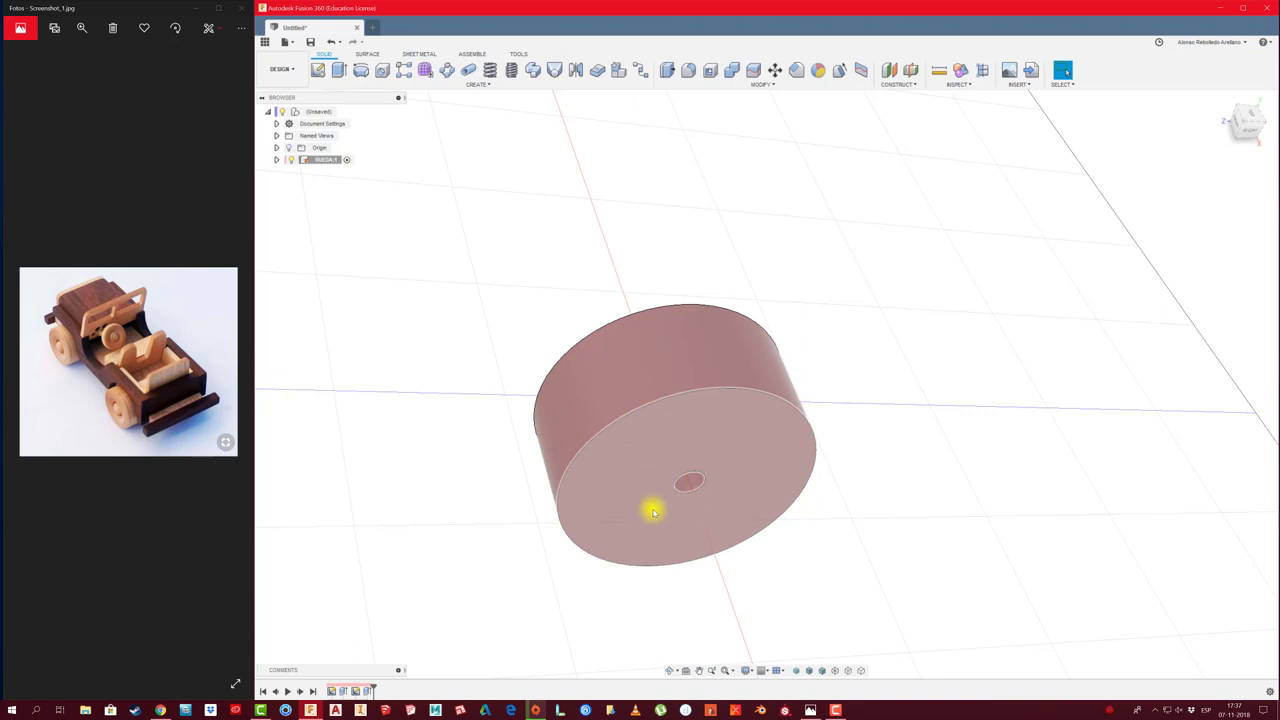
mouse_move(651, 508)
shift+middle_down()
mouse_move(614, 431)
mouse_move(625, 432)
shift+middle_up()
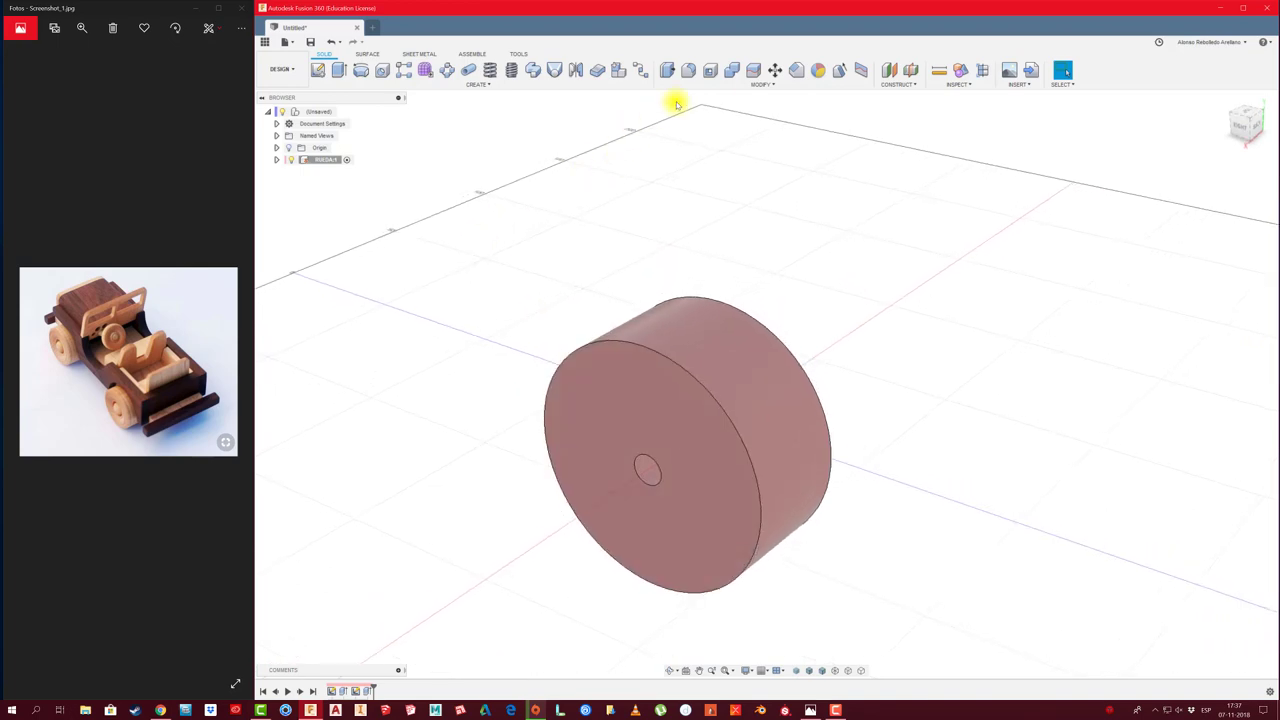
Round the wheel's front circular edge with a 5.0 mm fillet
click(688, 70)
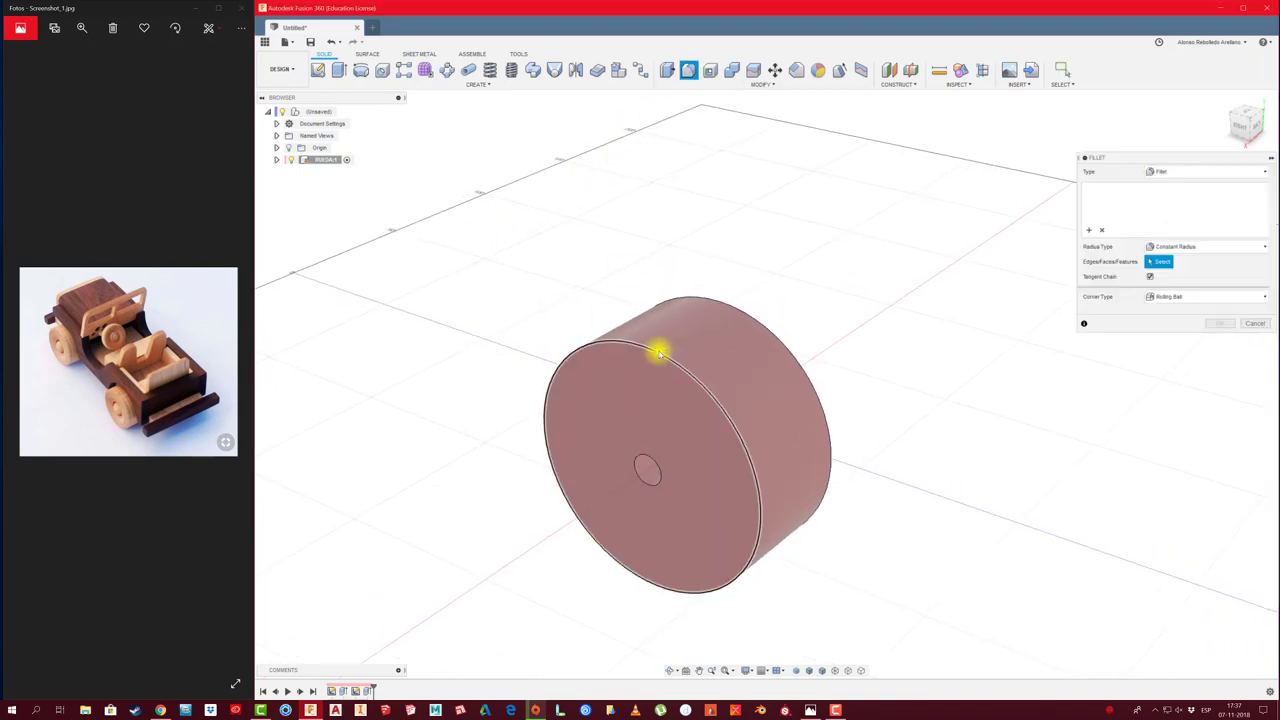
click(655, 350)
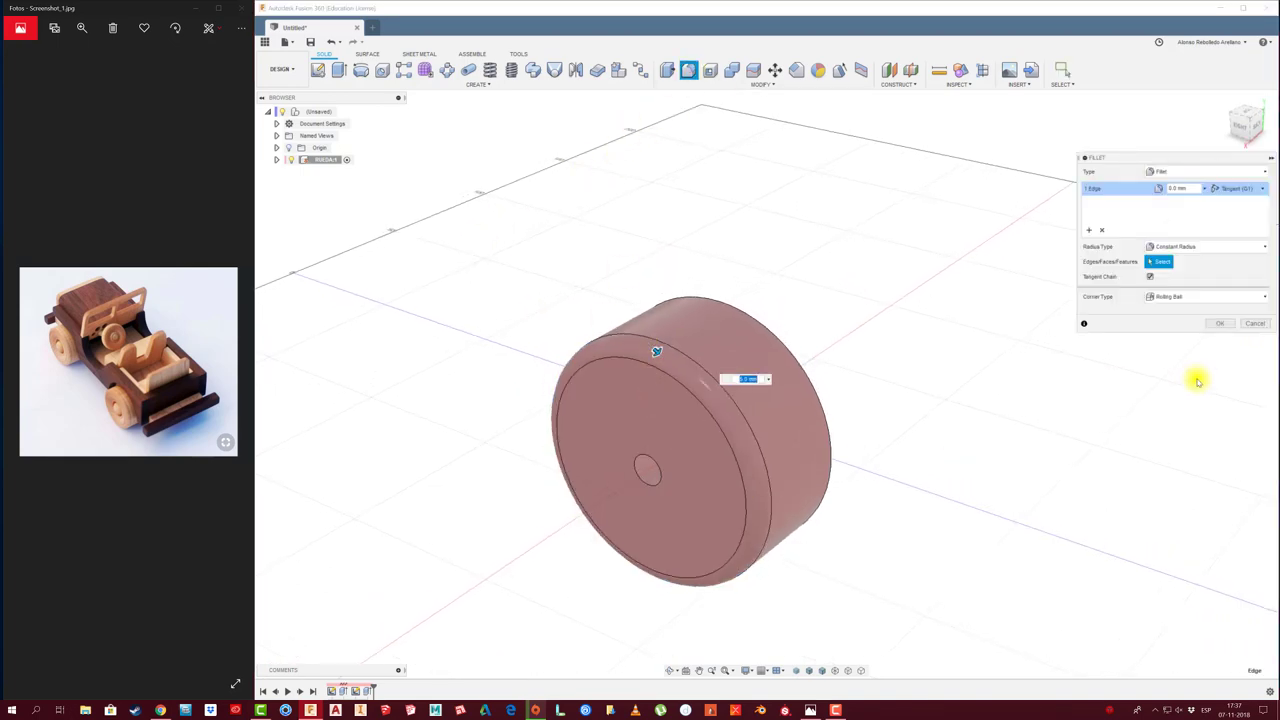
key(Return)
mouse_move(1147, 373)
shift+middle_down()
mouse_move(837, 417)
mouse_move(720, 492)
mouse_move(471, 409)
mouse_move(491, 191)
mouse_move(414, 149)
mouse_move(287, 152)
mouse_move(491, 289)
mouse_move(367, 205)
shift+middle_up()
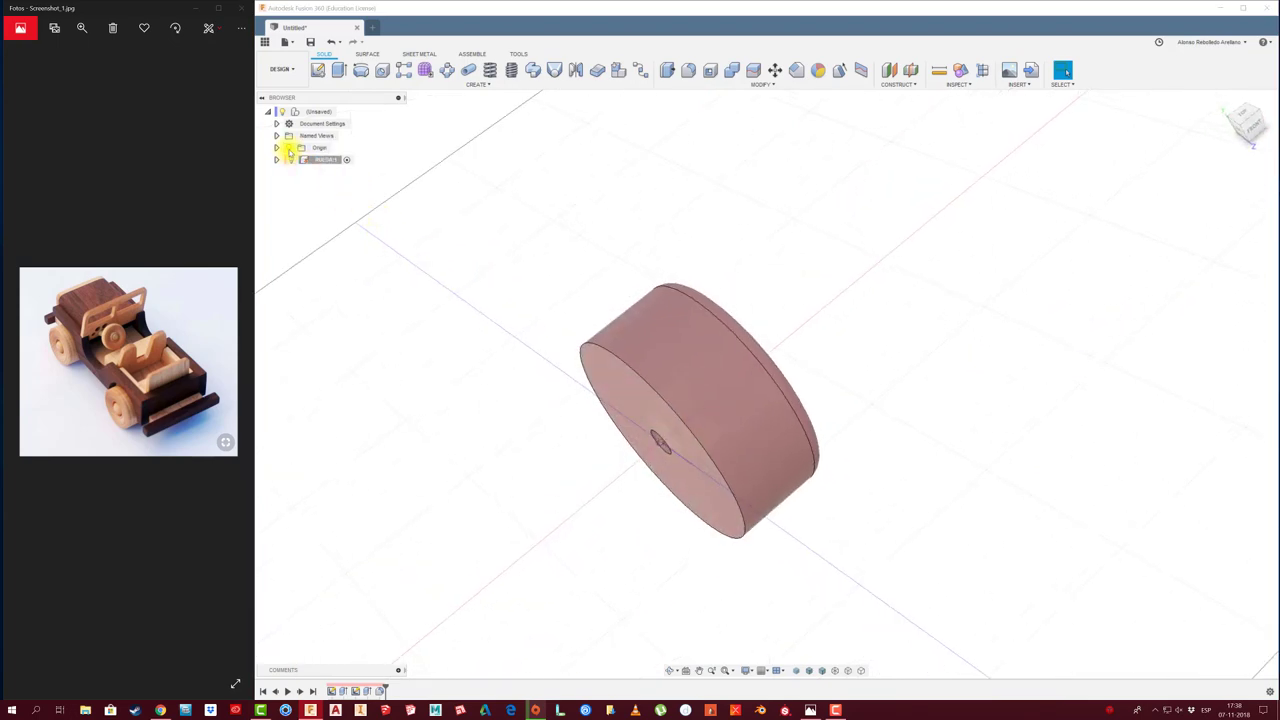
shift+middle_drag(288, 152, 524, 392)
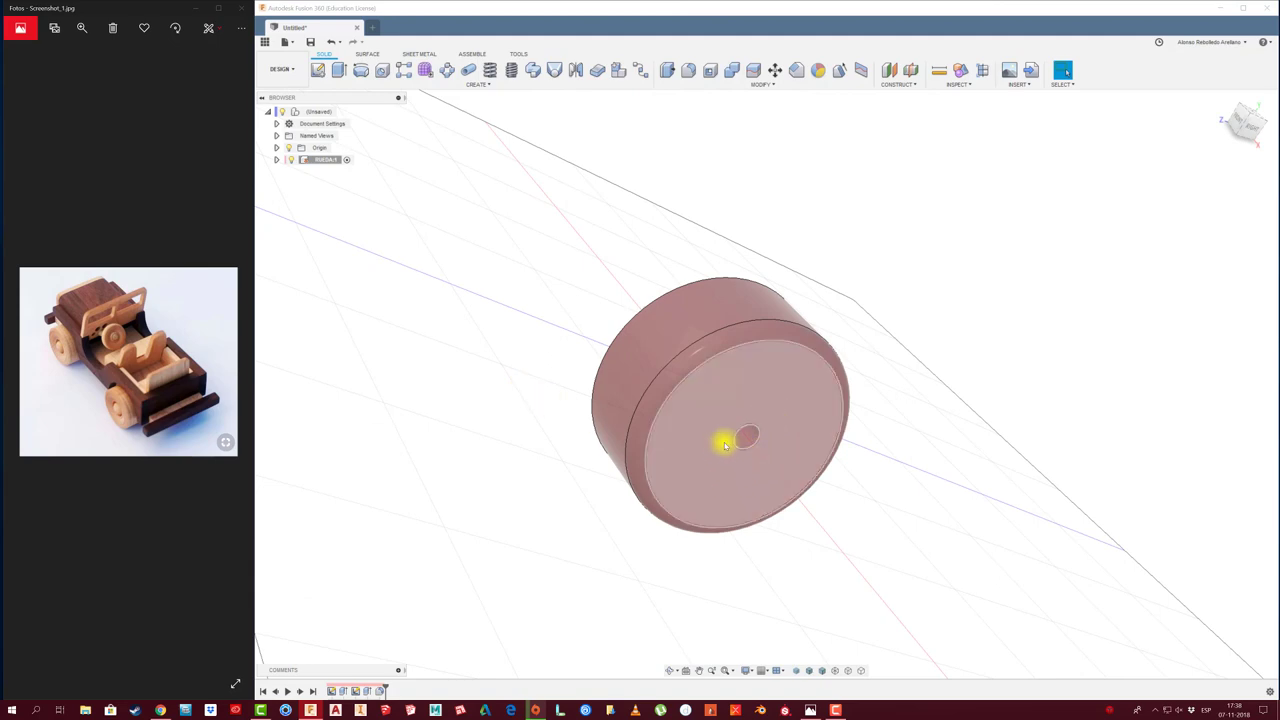
Start a second fillet on the wheel's other front edge
mouse_move(786, 437)
shift+middle_down()
mouse_move(529, 486)
mouse_move(671, 286)
mouse_move(720, 63)
shift+middle_up()
click(690, 69)
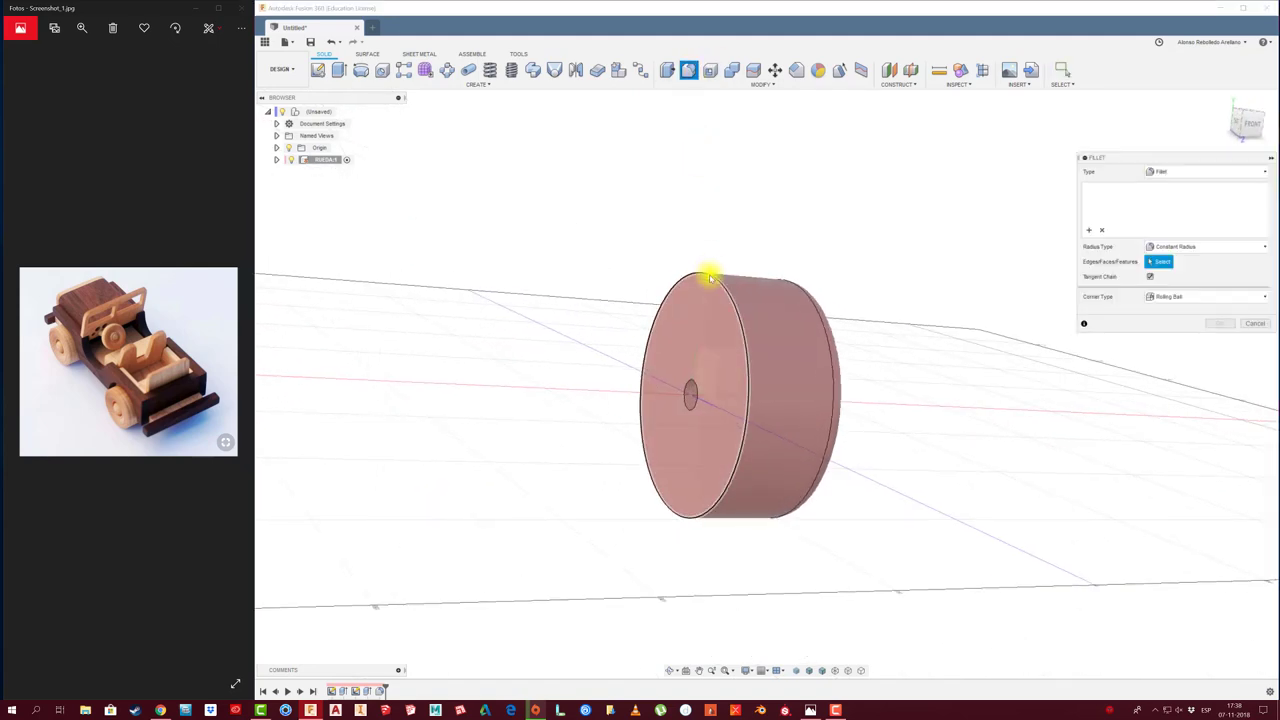
click(706, 272)
Apply the 5 mm fillet to the wheel's front edge and inspect the rounded wheel
mouse_move(706, 272)
shift+middle_down()
mouse_move(1000, 391)
mouse_move(1228, 326)
shift+middle_up()
click(1228, 326)
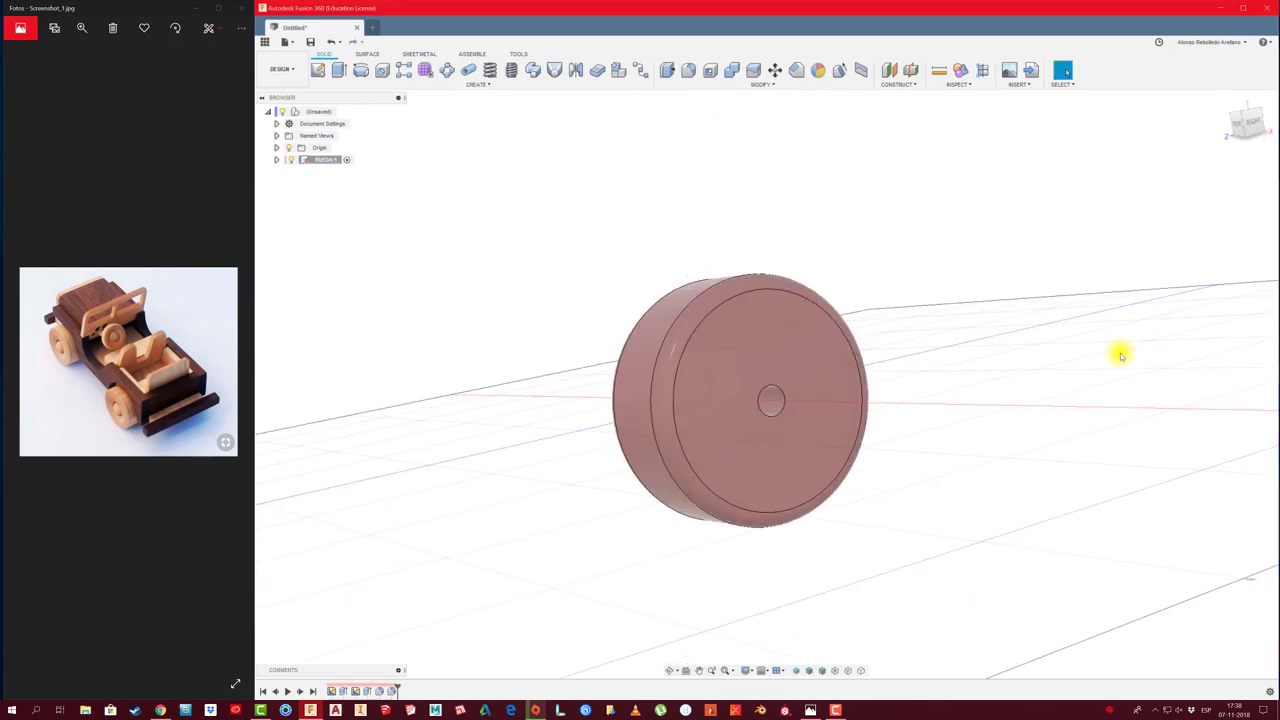
mouse_move(1120, 351)
shift+middle_down()
mouse_move(1031, 397)
mouse_move(551, 303)
mouse_move(512, 181)
shift+middle_up()
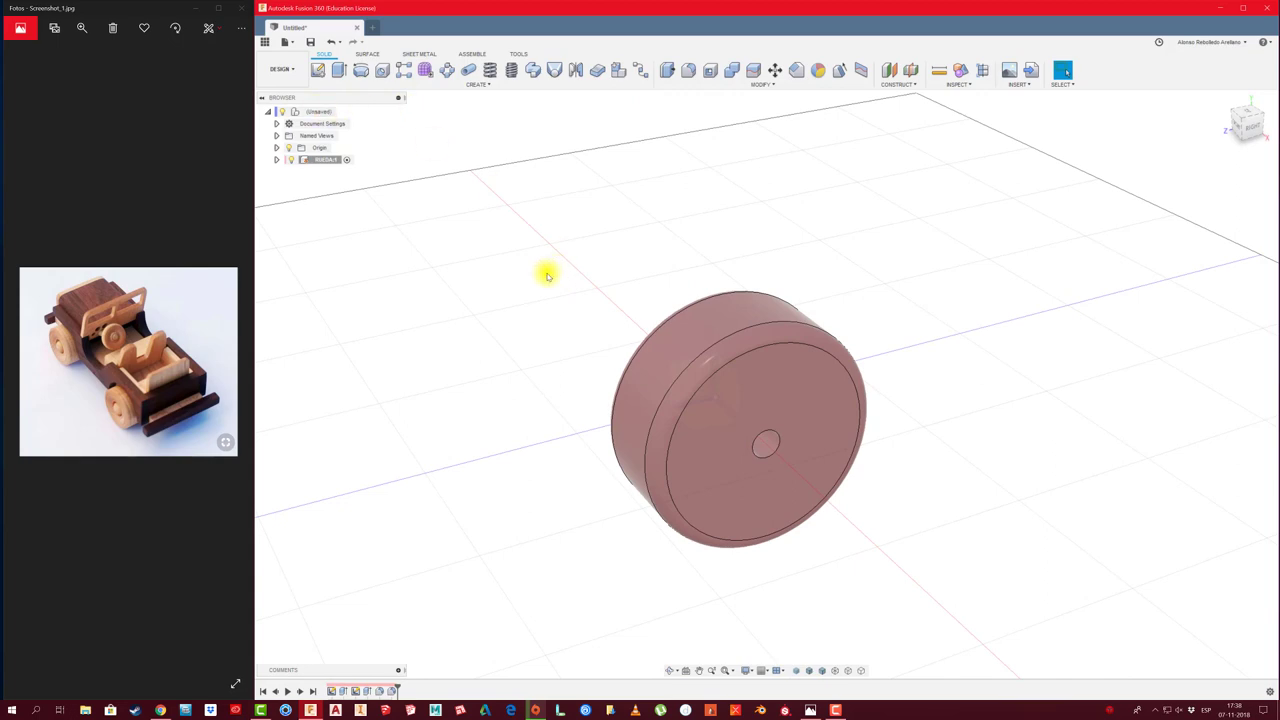
scroll(547, 275, down, 2)
scroll(545, 274, down, 3)
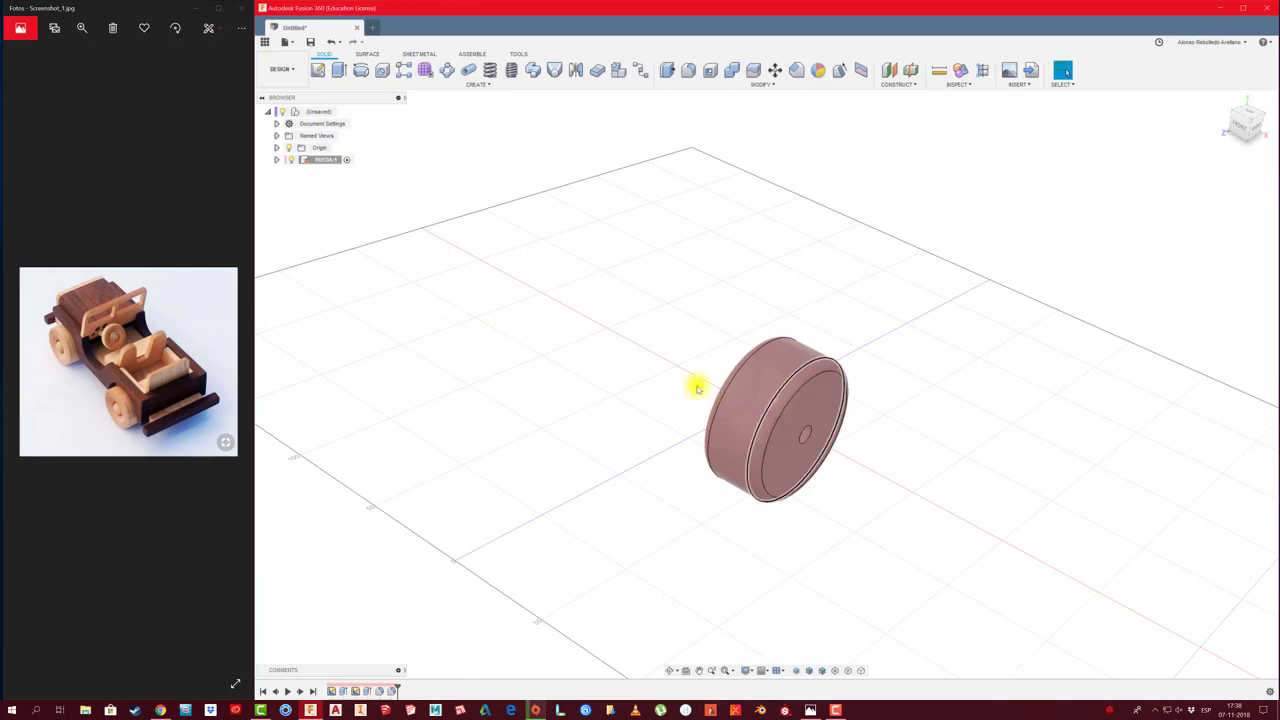
shift+middle_drag(561, 335, 811, 406)
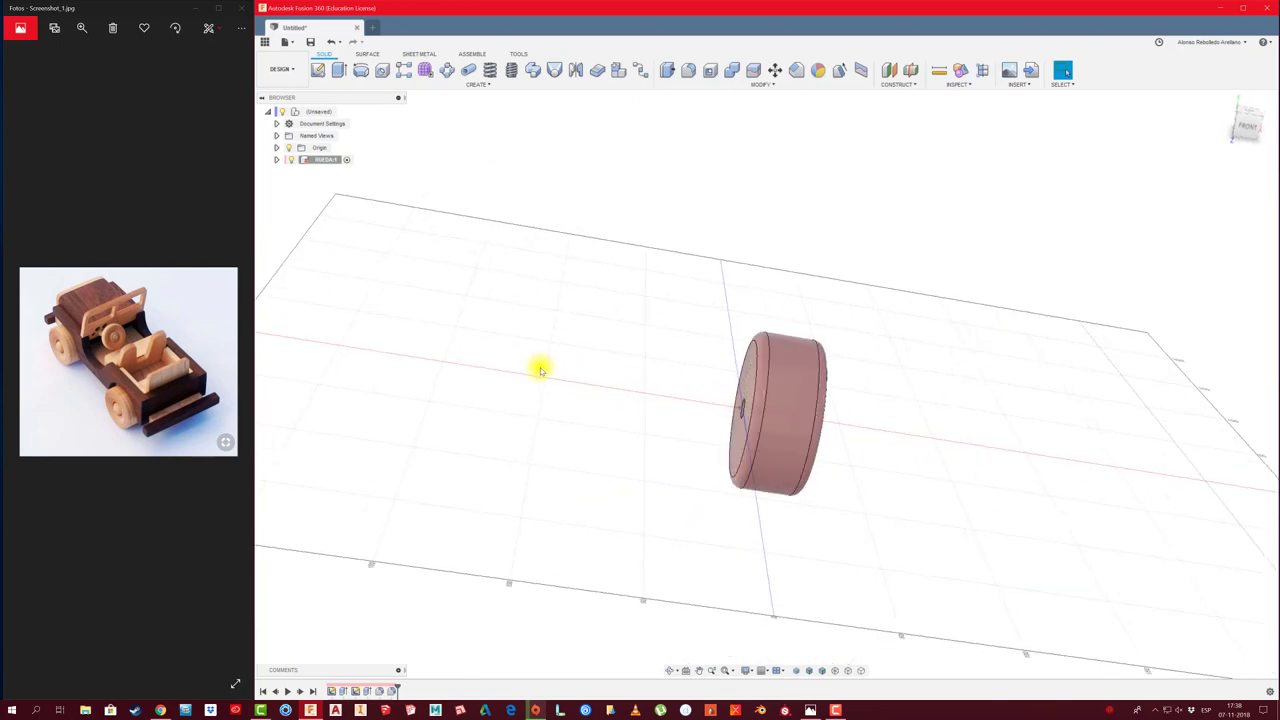
shift+middle_drag(517, 366, 1163, 246)
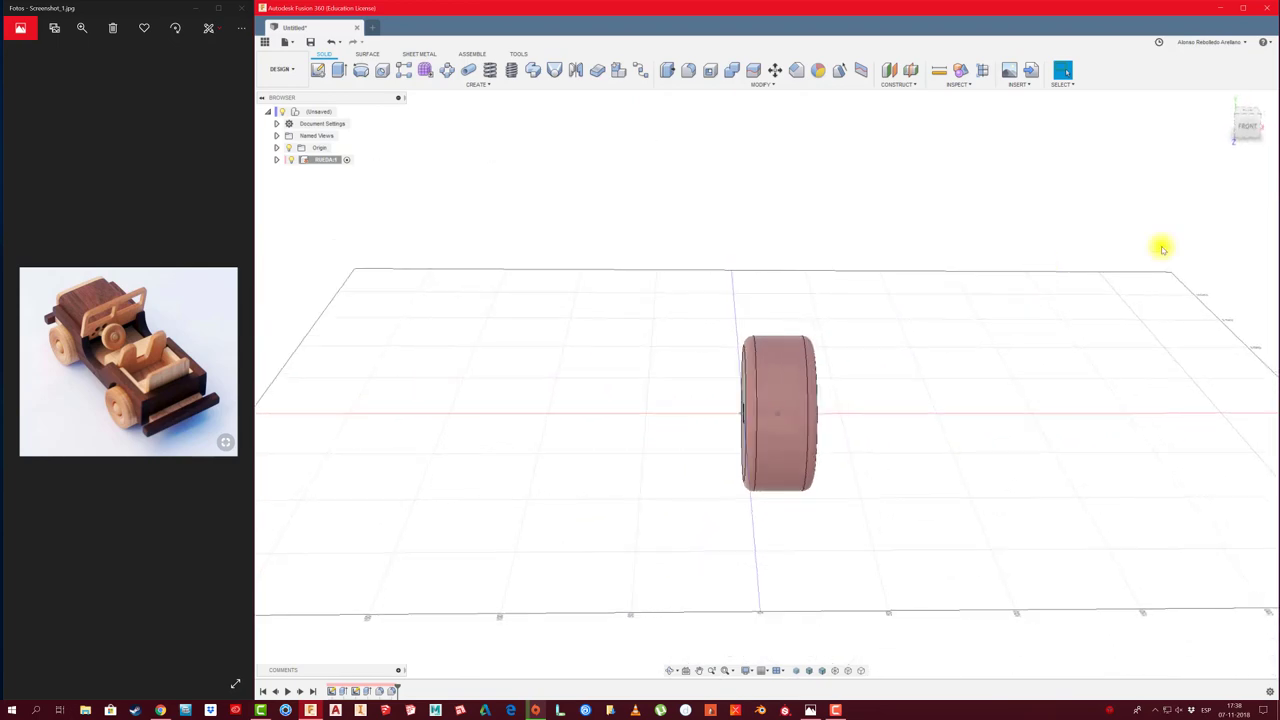
Switch to the FRONT view and select the RUEDA:1 component in the browser
click(1245, 128)
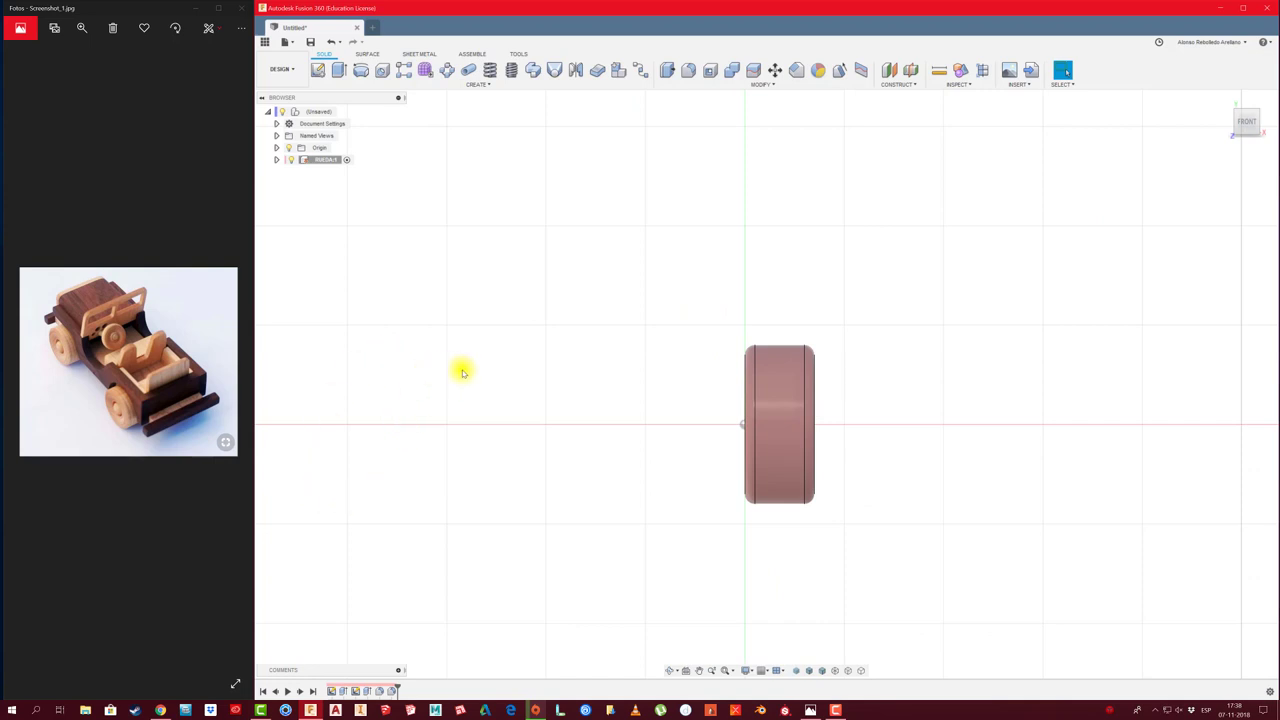
middle_drag(524, 334, 596, 281)
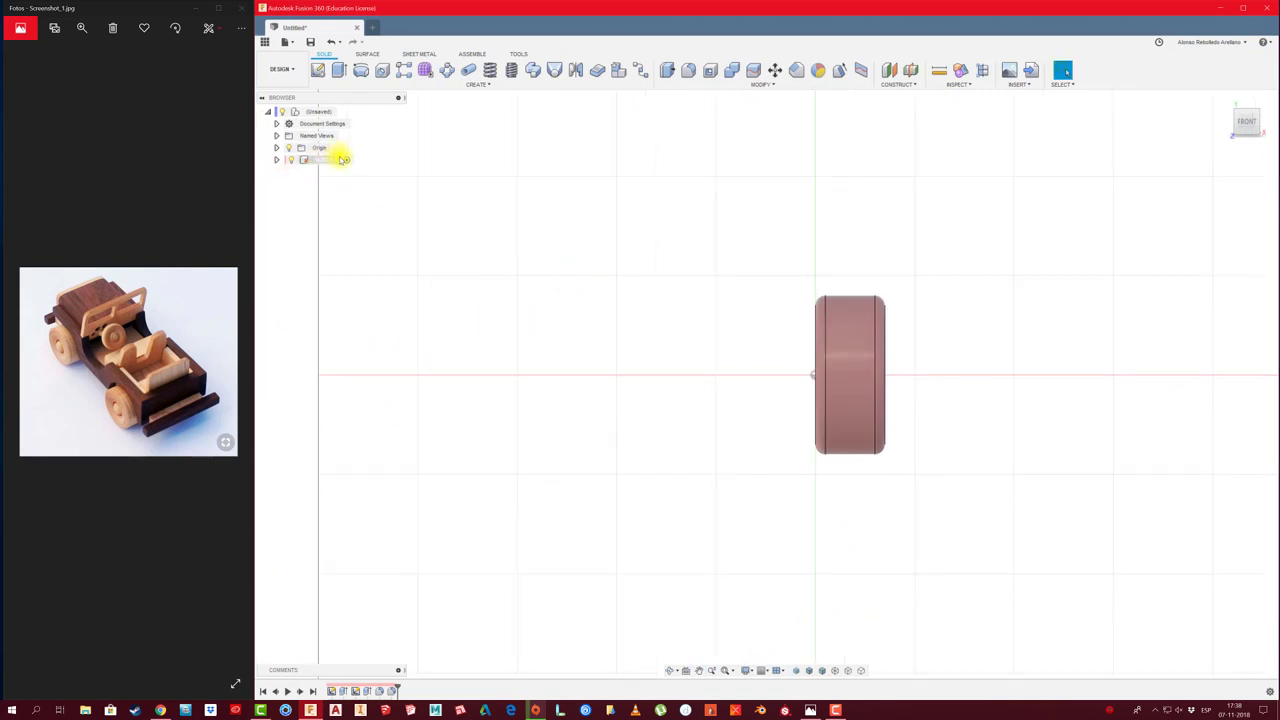
click(341, 160)
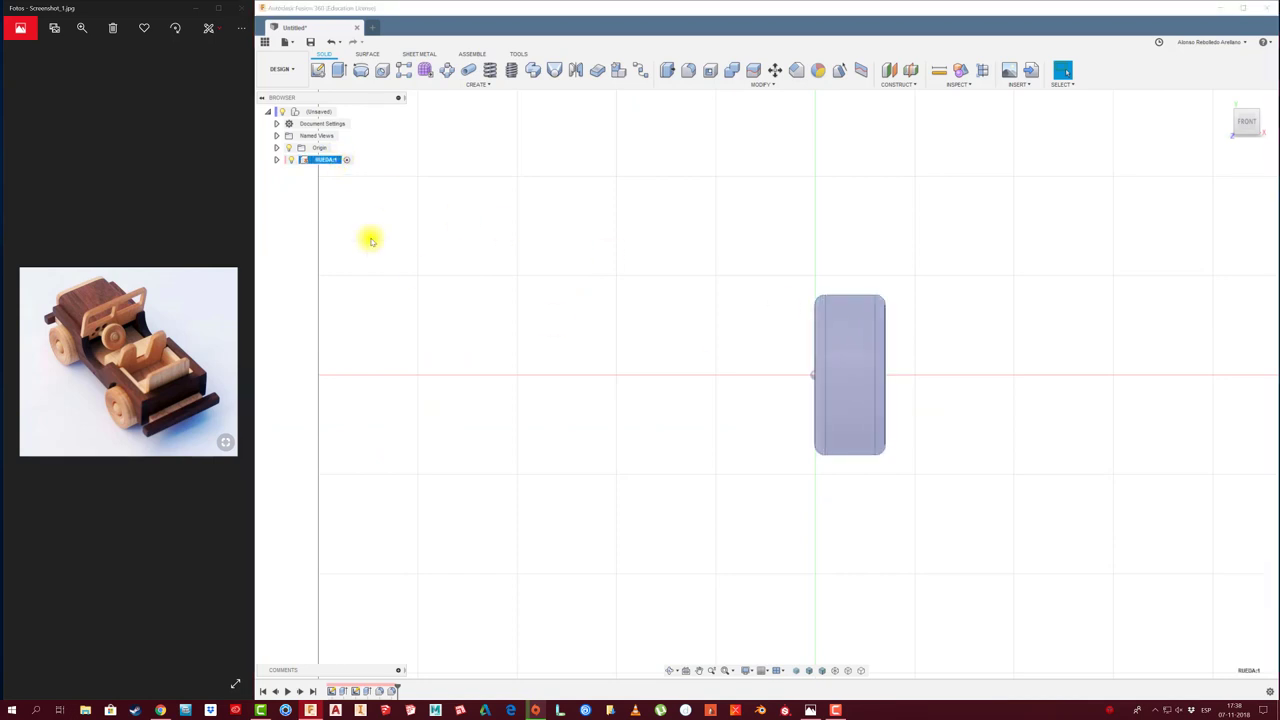
click(323, 183)
click(330, 160)
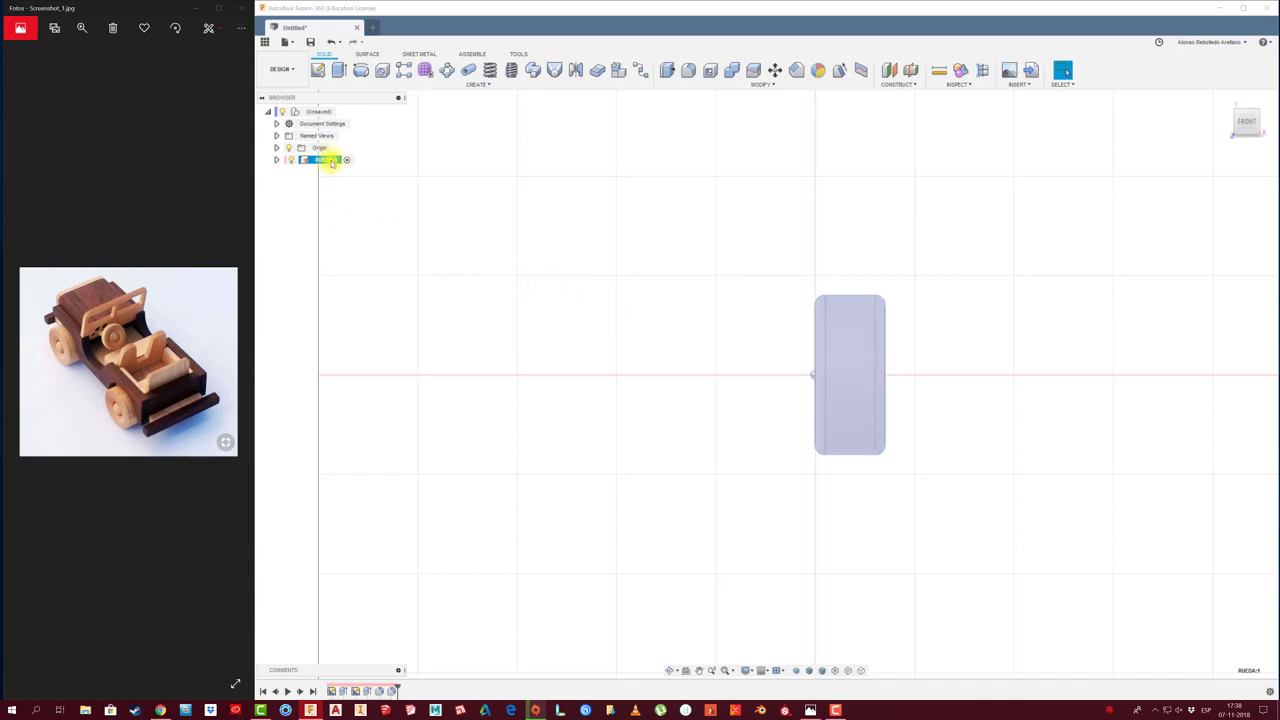
Copy RUEDA:1 and paste it as a new component offset -190 mm in X, creating RUEDA:2
right_click(332, 161)
click(360, 313)
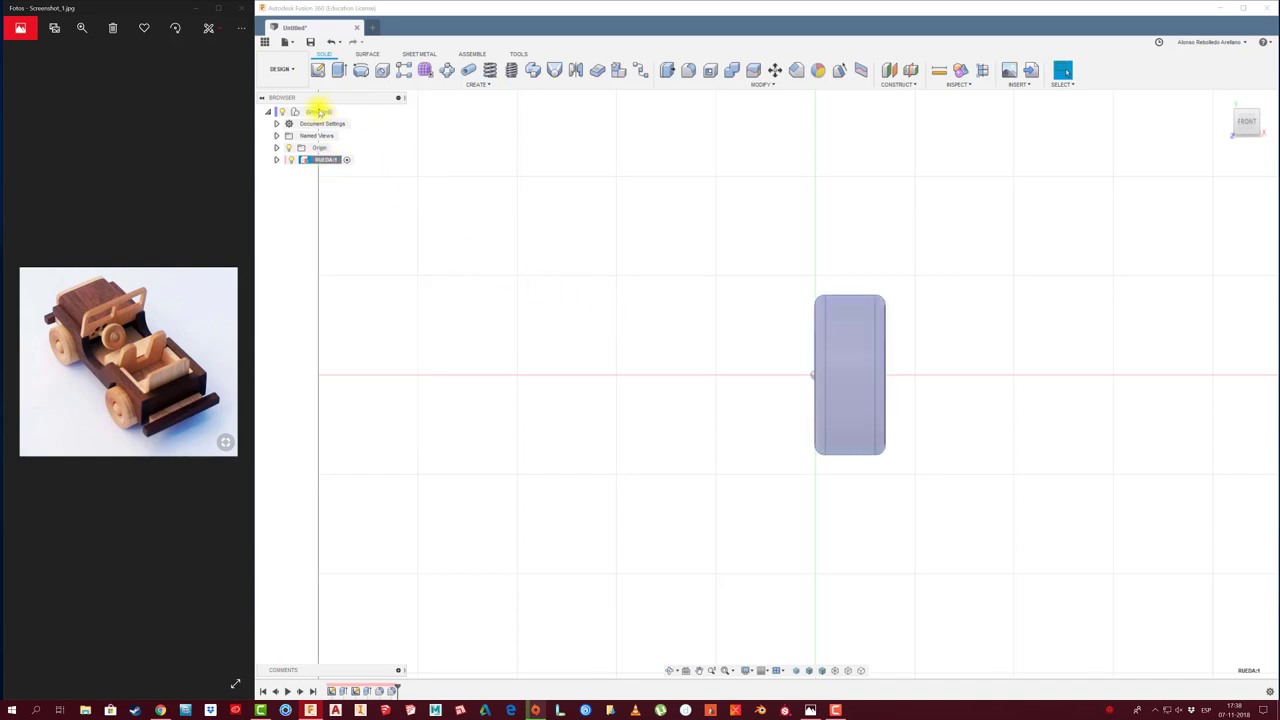
right_click(318, 111)
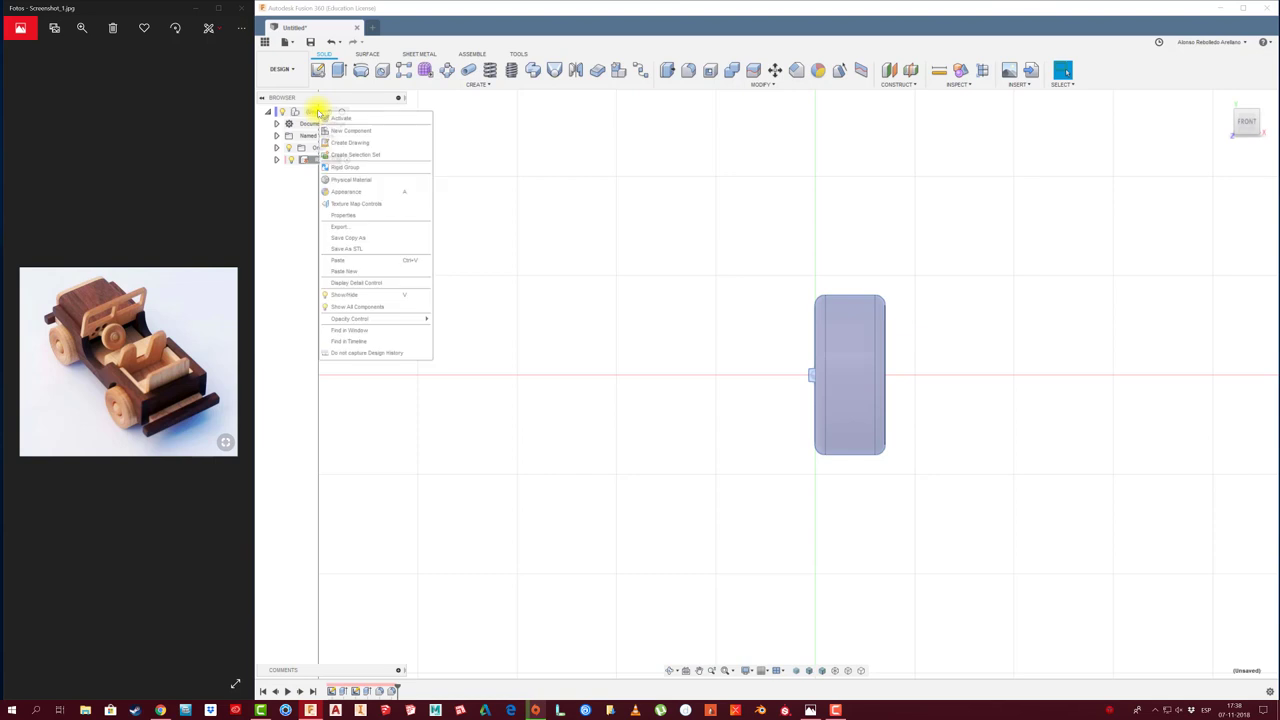
click(348, 271)
mouse_move(877, 375)
mouse_down()
mouse_move(491, 373)
mouse_move(512, 367)
mouse_up()
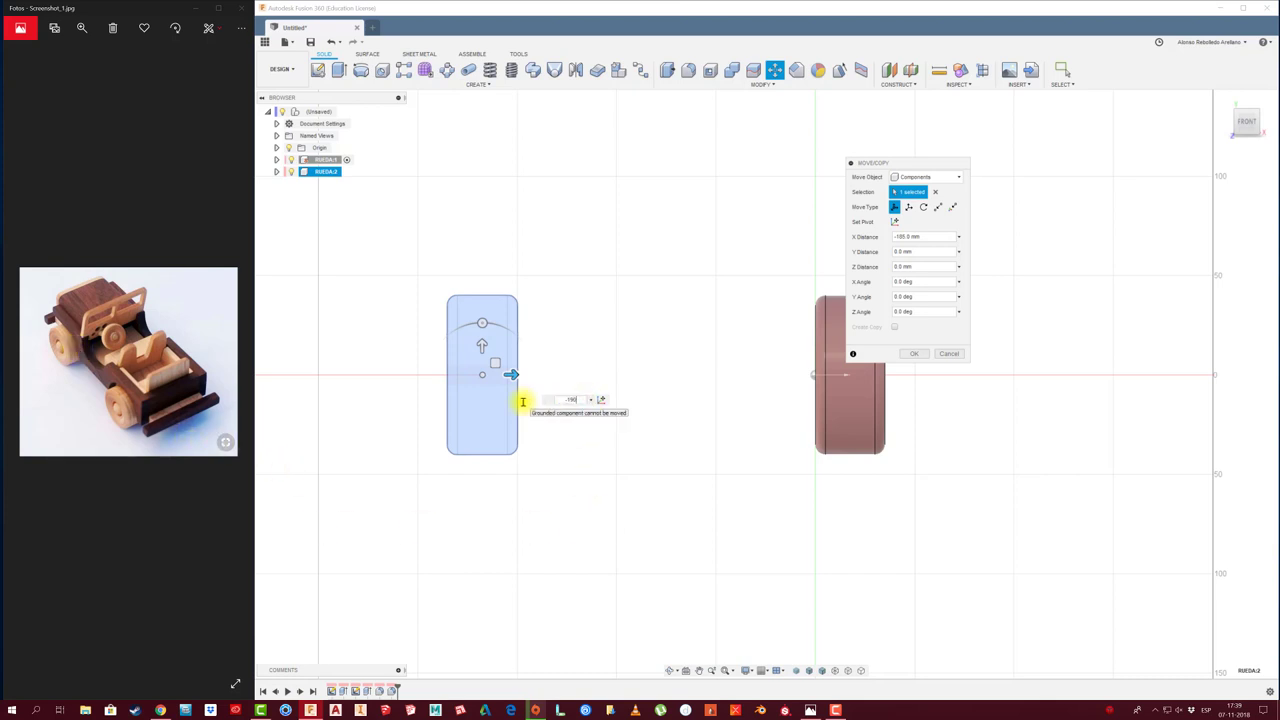
key(Return)
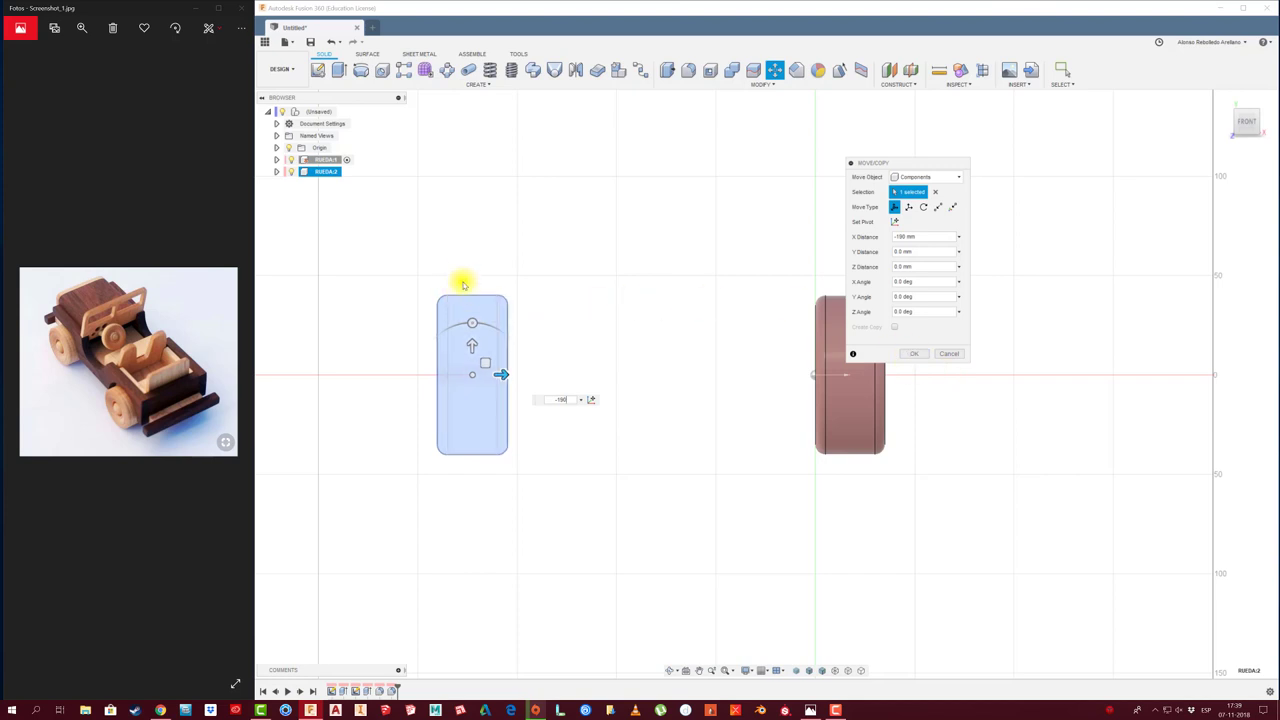
click(916, 354)
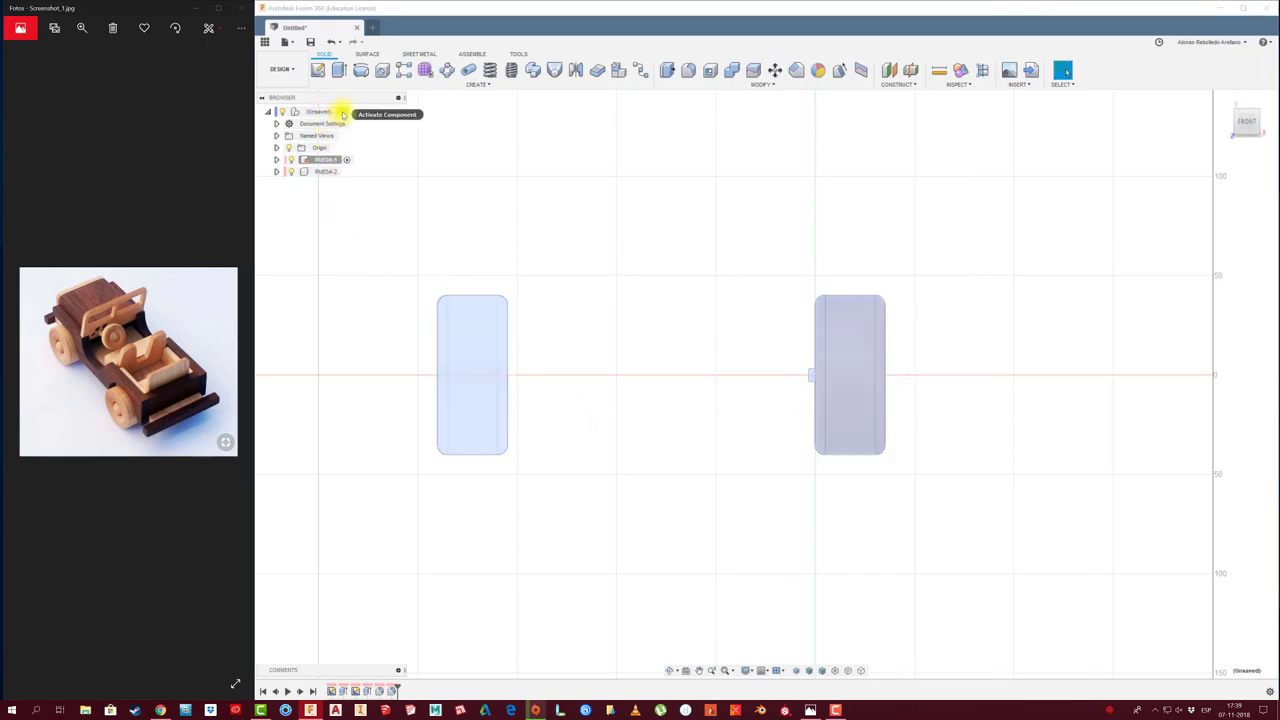
Ground the RUEDA:2 wheel so it stays fixed
mouse_move(549, 270)
shift+middle_down()
mouse_move(531, 286)
mouse_move(378, 200)
shift+middle_up()
click(324, 172)
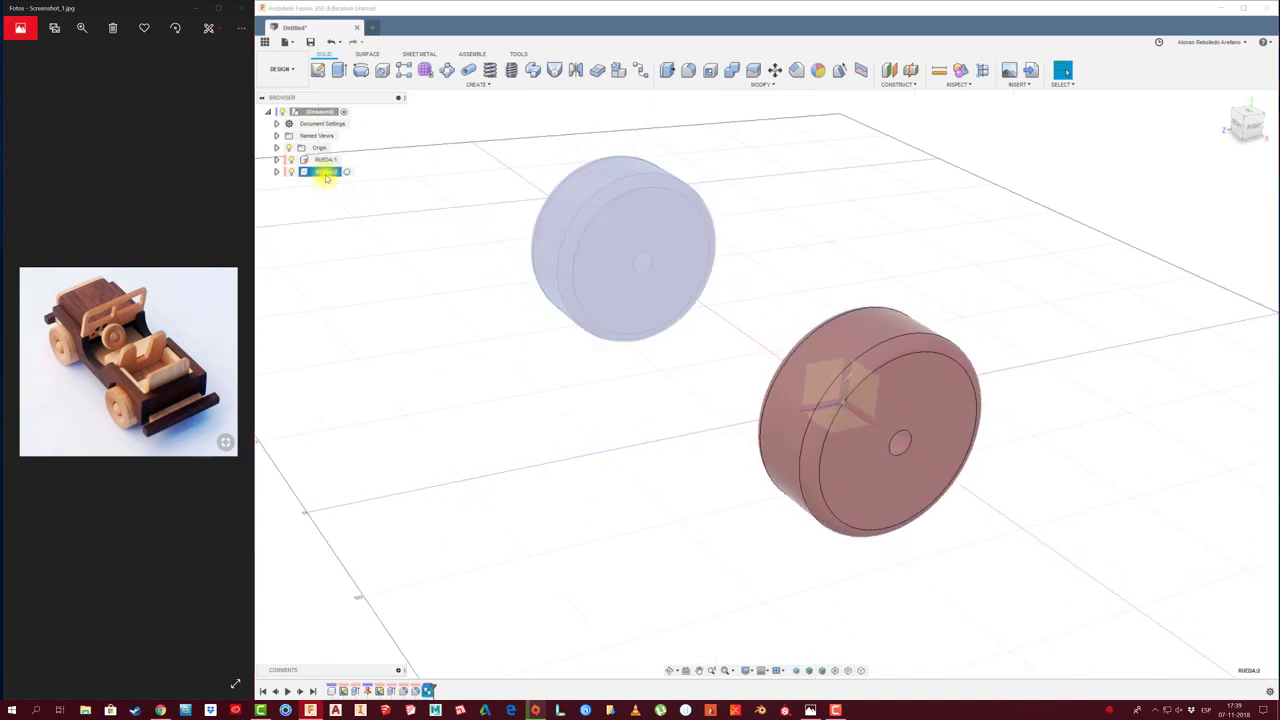
right_click(325, 174)
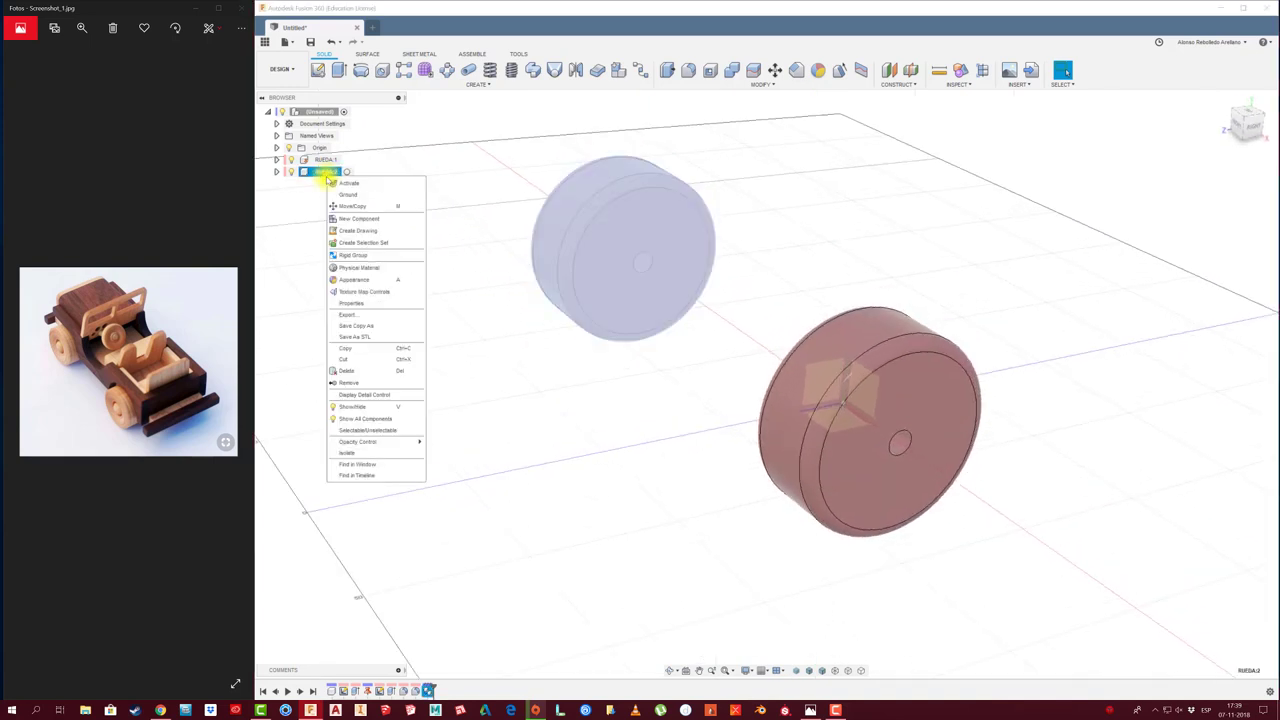
click(370, 195)
click(457, 350)
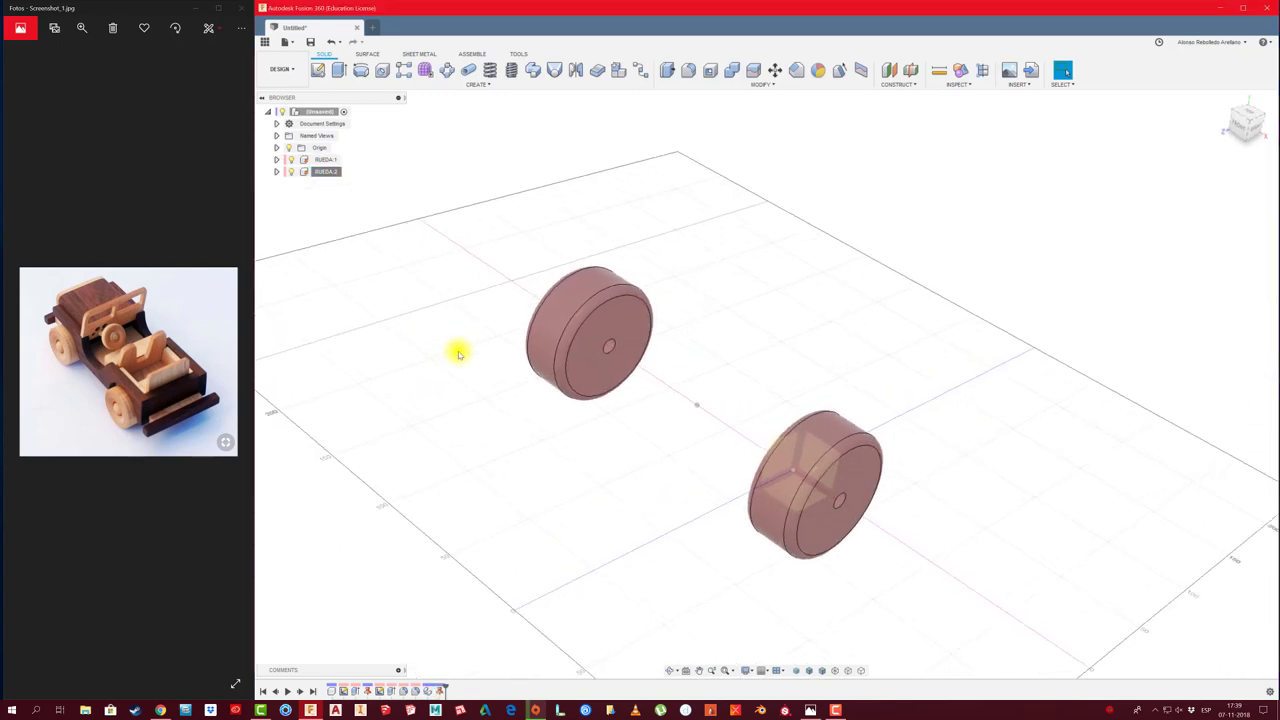
Add a new empty component under the root assembly for the axle
shift+middle_drag(457, 352, 406, 217)
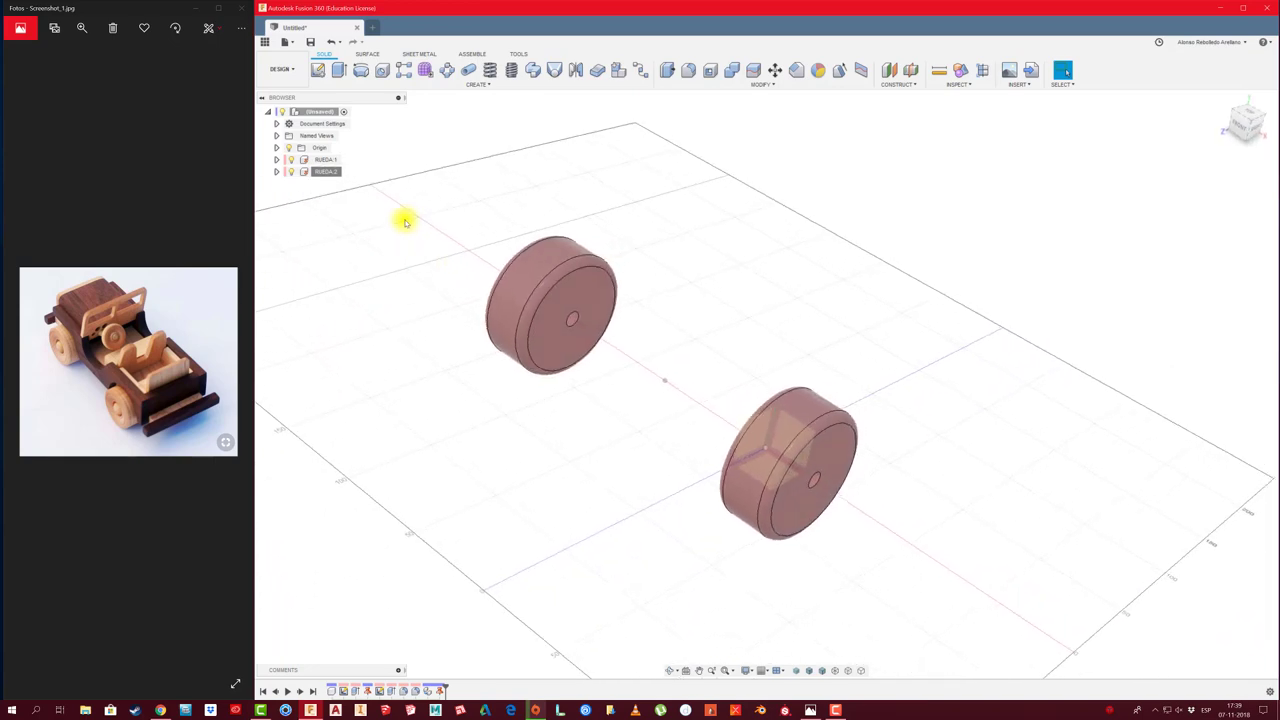
right_click(325, 116)
click(359, 123)
text(EJE)
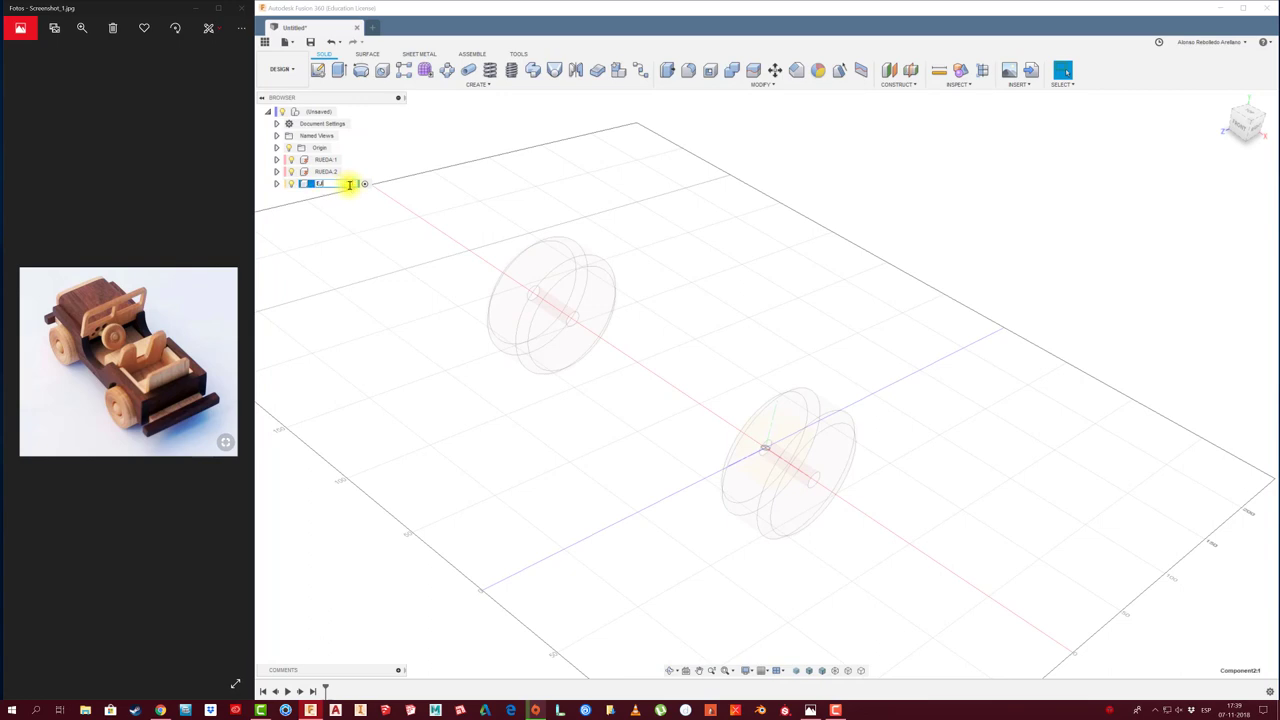
Name the new component EJE and sketch a small circle at the wheel face centre
key(Return)
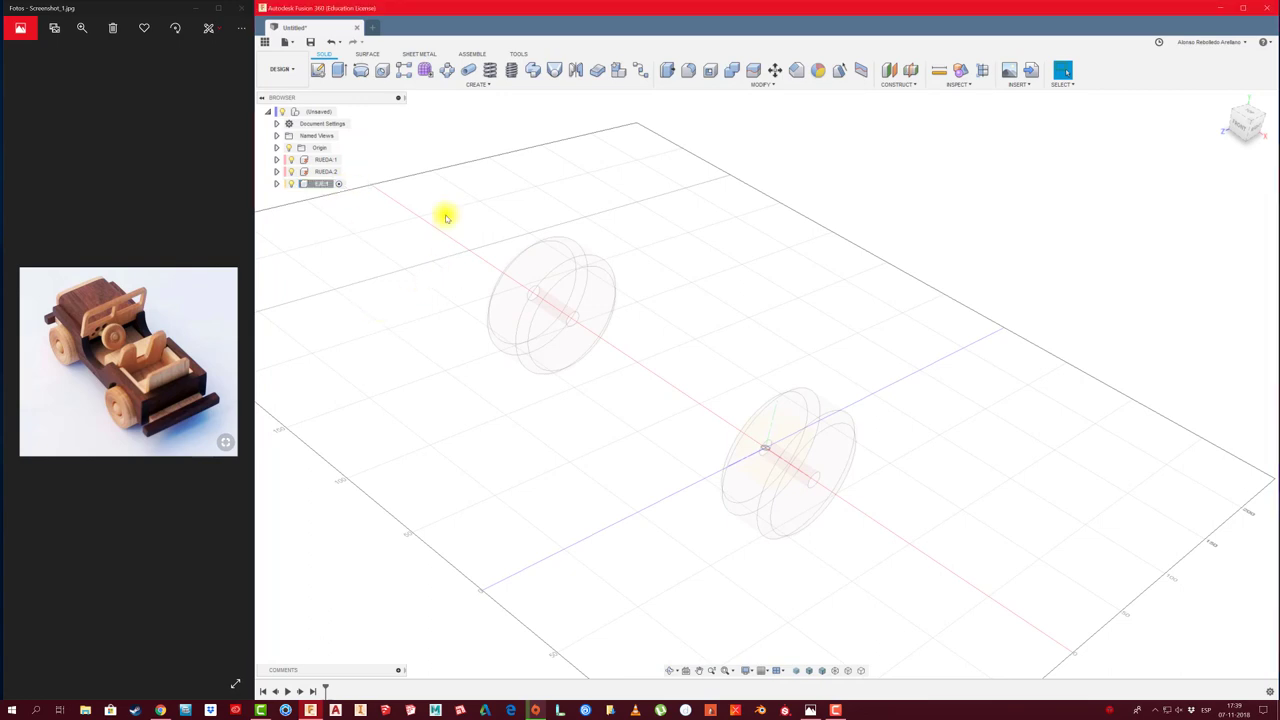
click(317, 69)
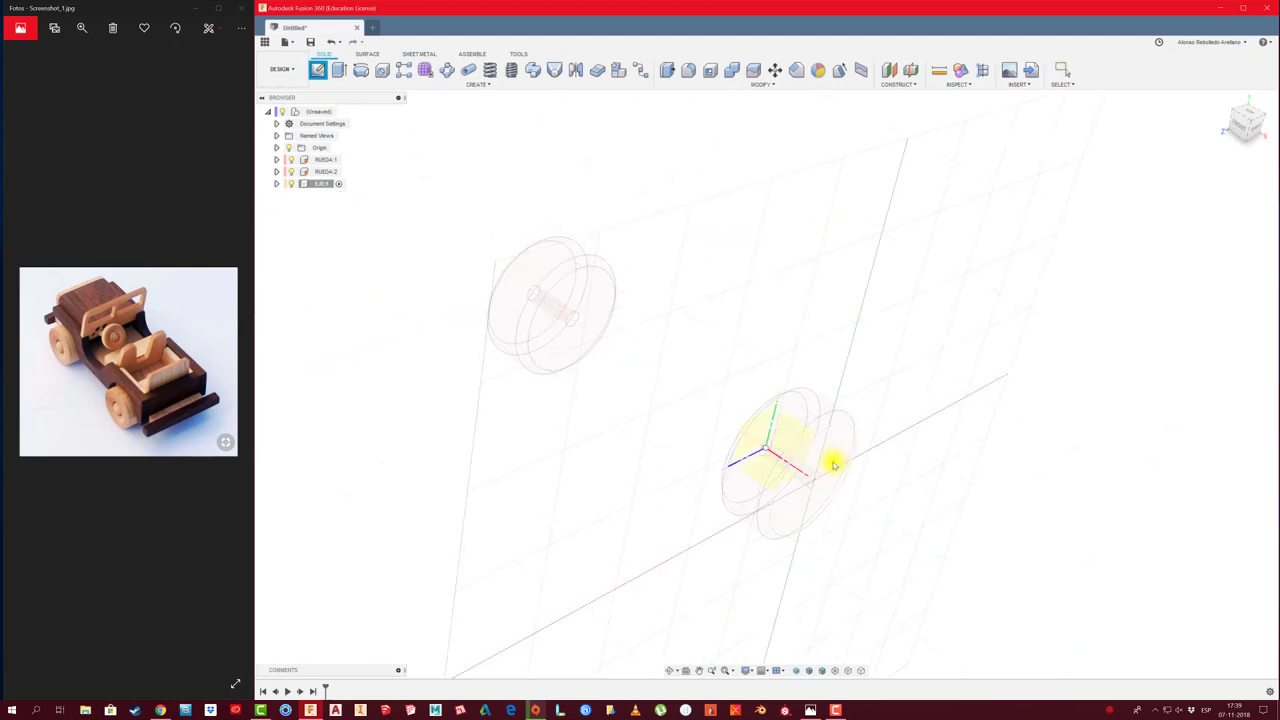
click(837, 457)
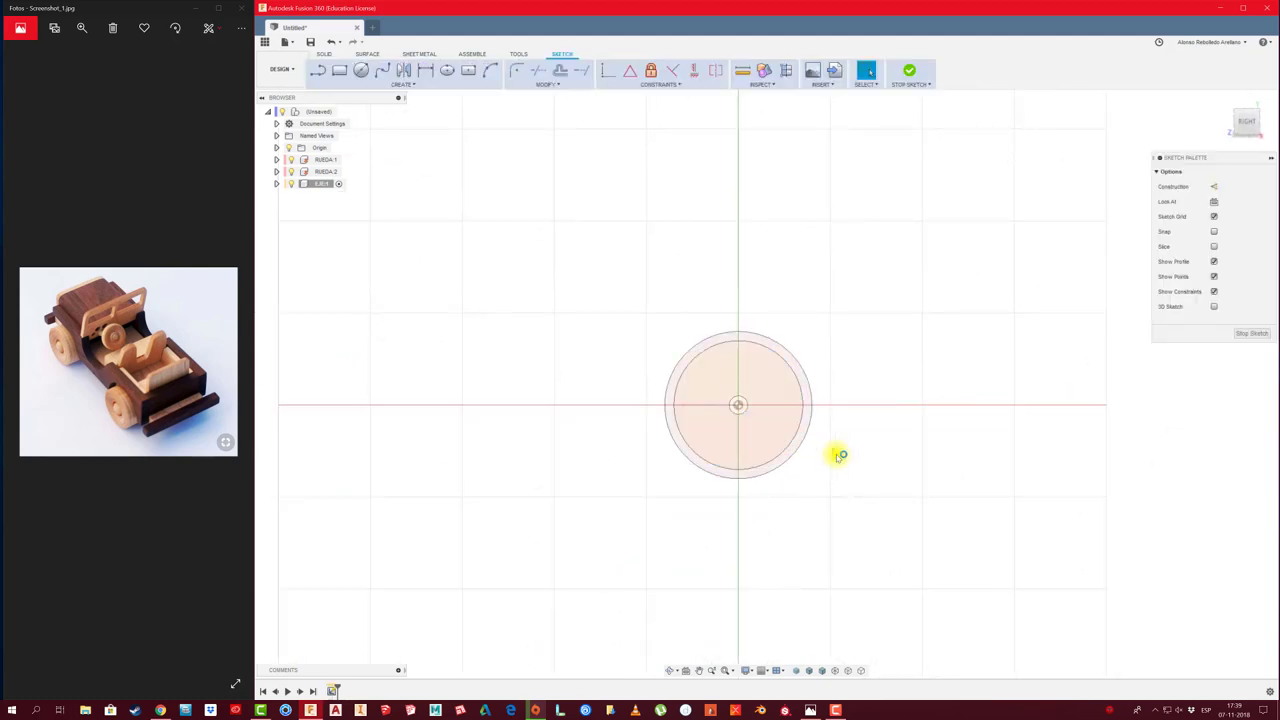
key(c)
click(738, 405)
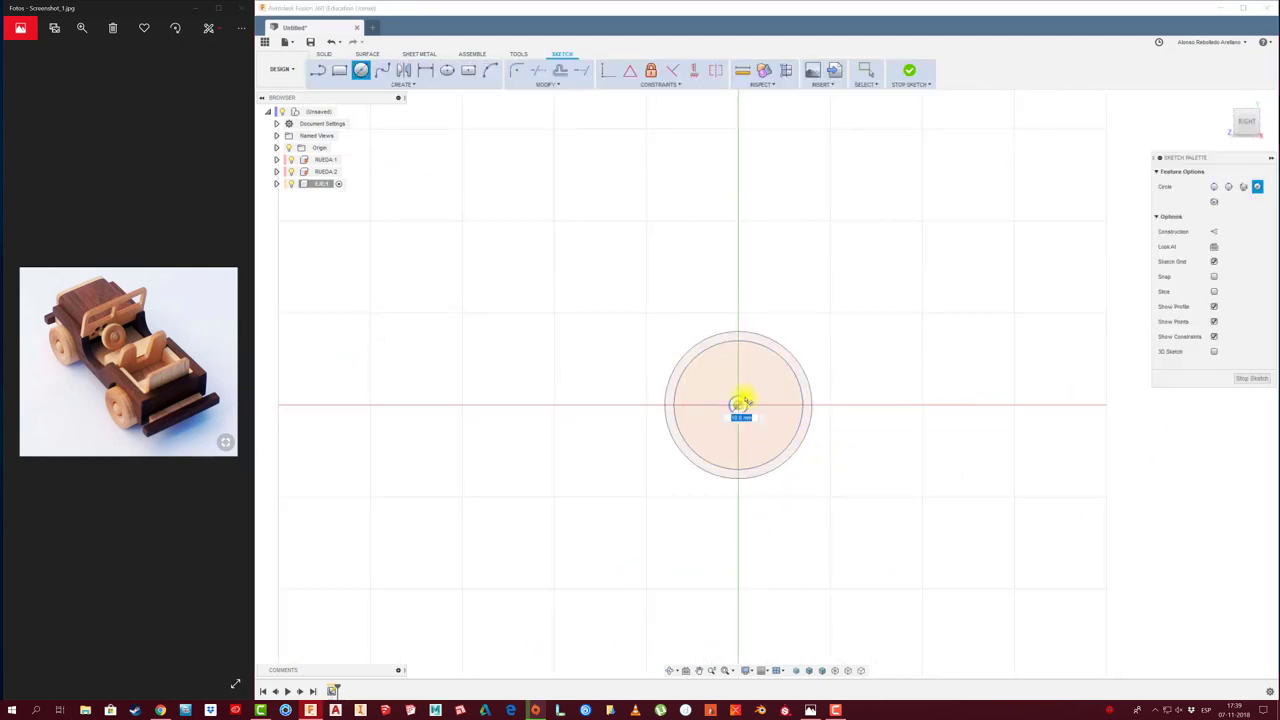
Extrude the small circle -190 mm toward the other wheel as the axle rod
key(e)
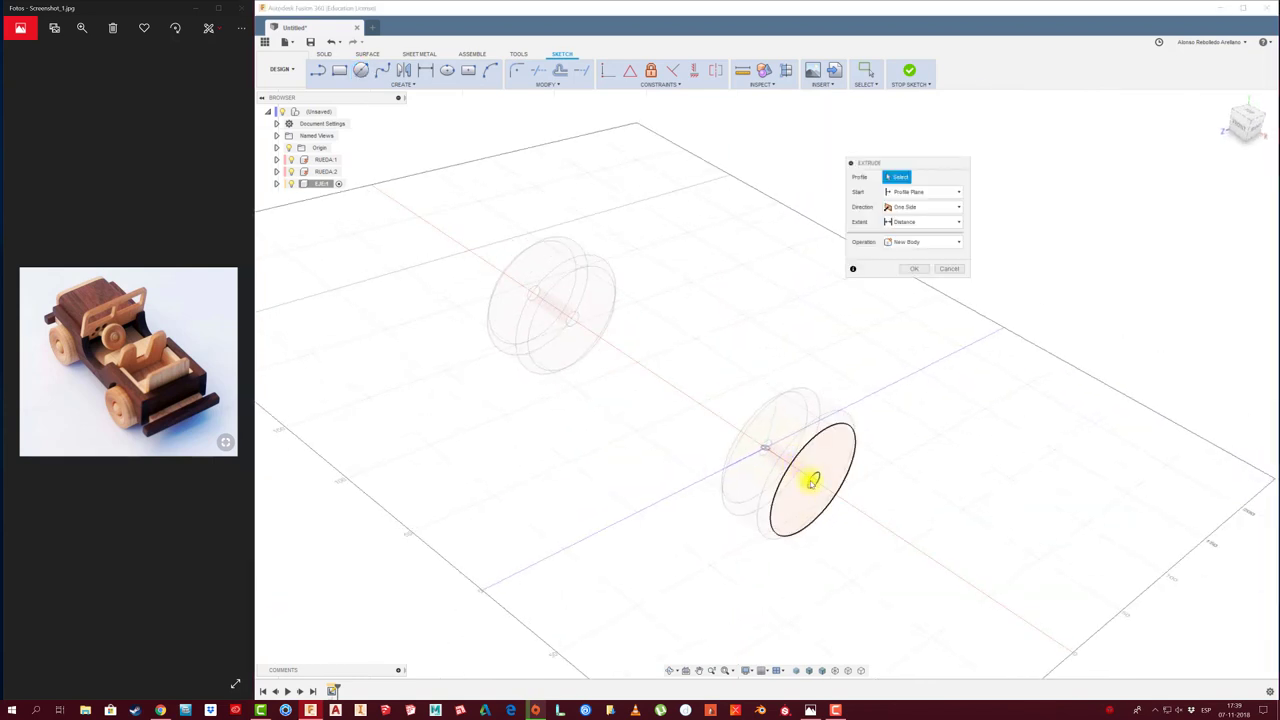
click(813, 484)
drag(820, 486, 575, 340)
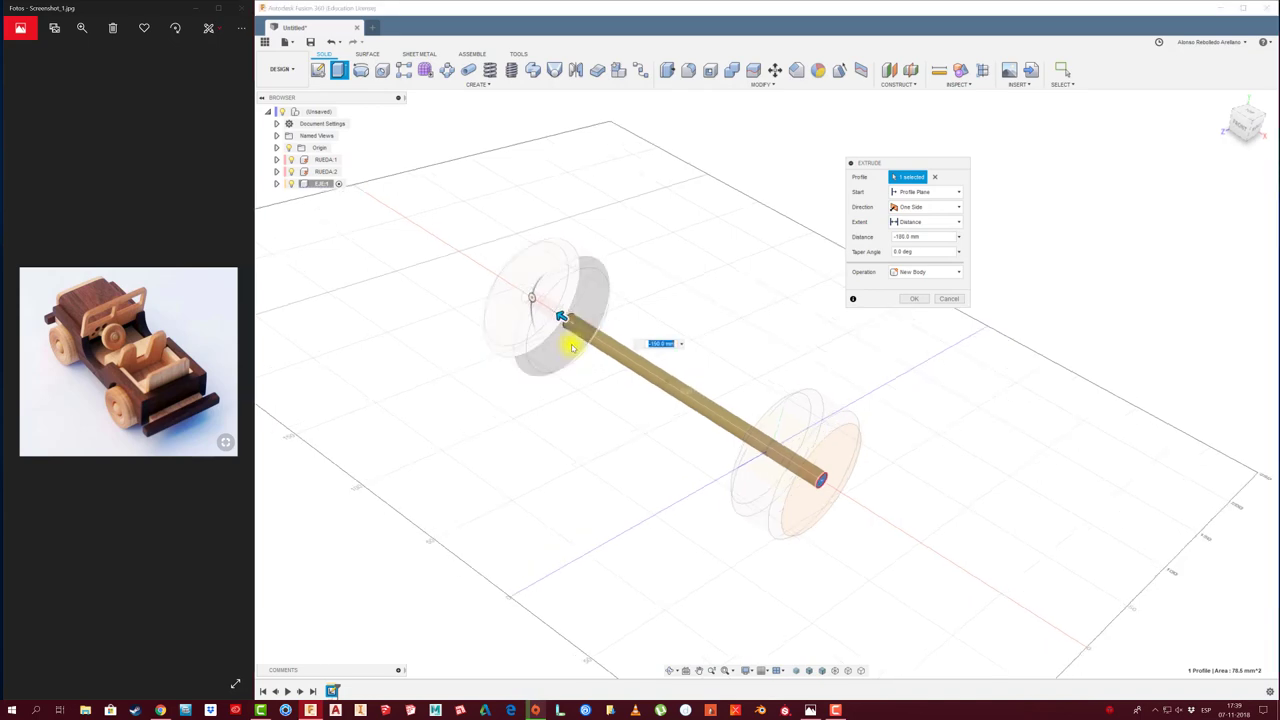
mouse_move(571, 337)
shift+middle_down()
mouse_move(546, 265)
mouse_move(557, 289)
mouse_move(520, 323)
shift+middle_up()
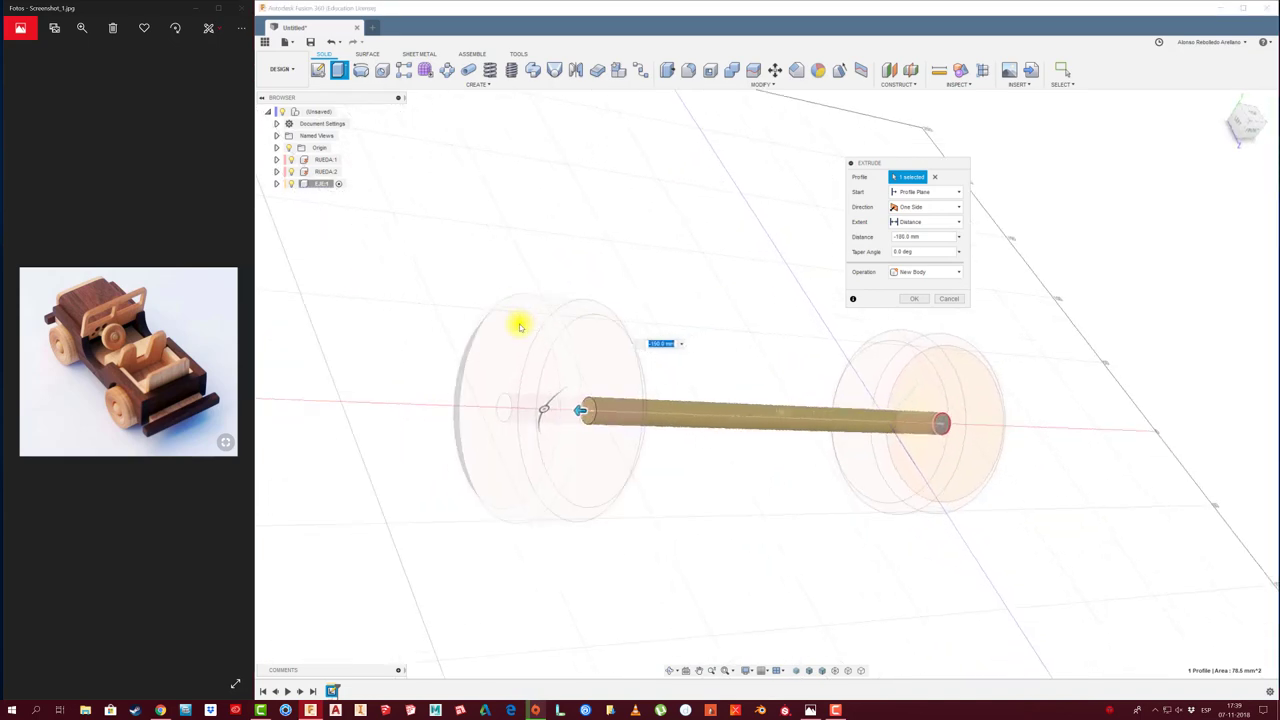
click(747, 670)
mouse_move(770, 623)
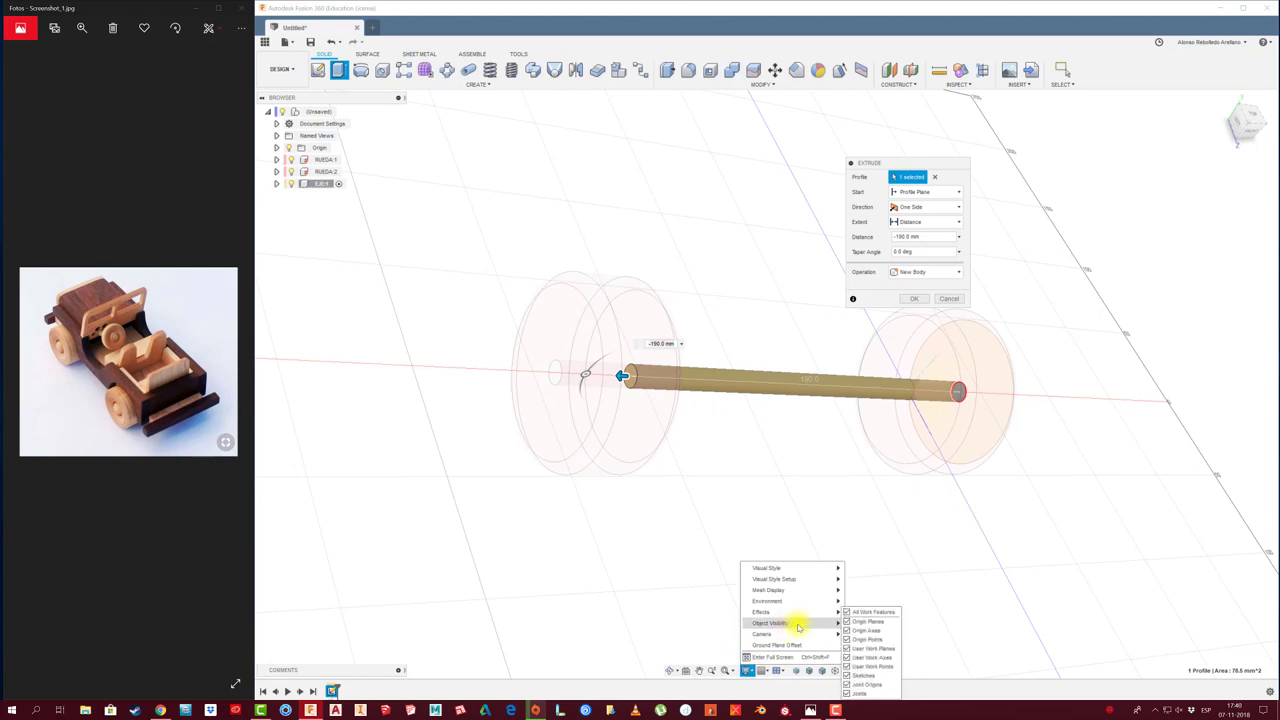
mouse_move(768, 601)
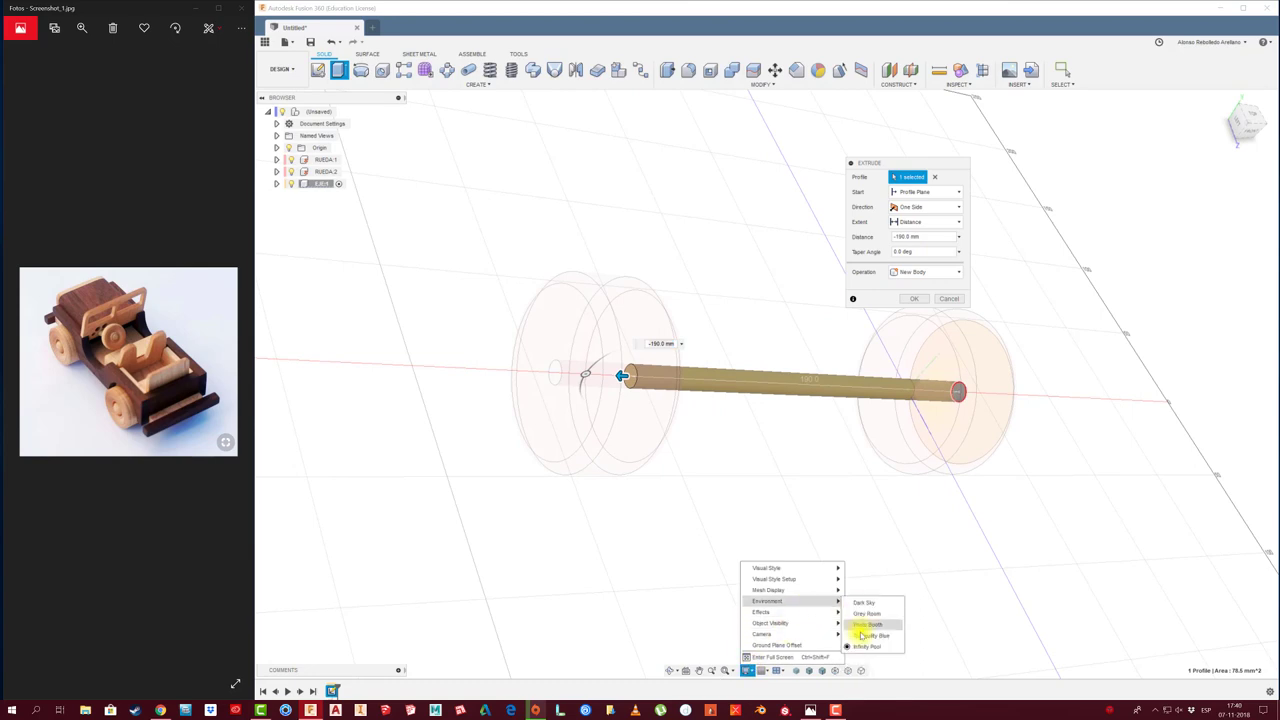
Set the Tranquility Blue background and trial an extrusion starting From Object, then cancel it
click(867, 637)
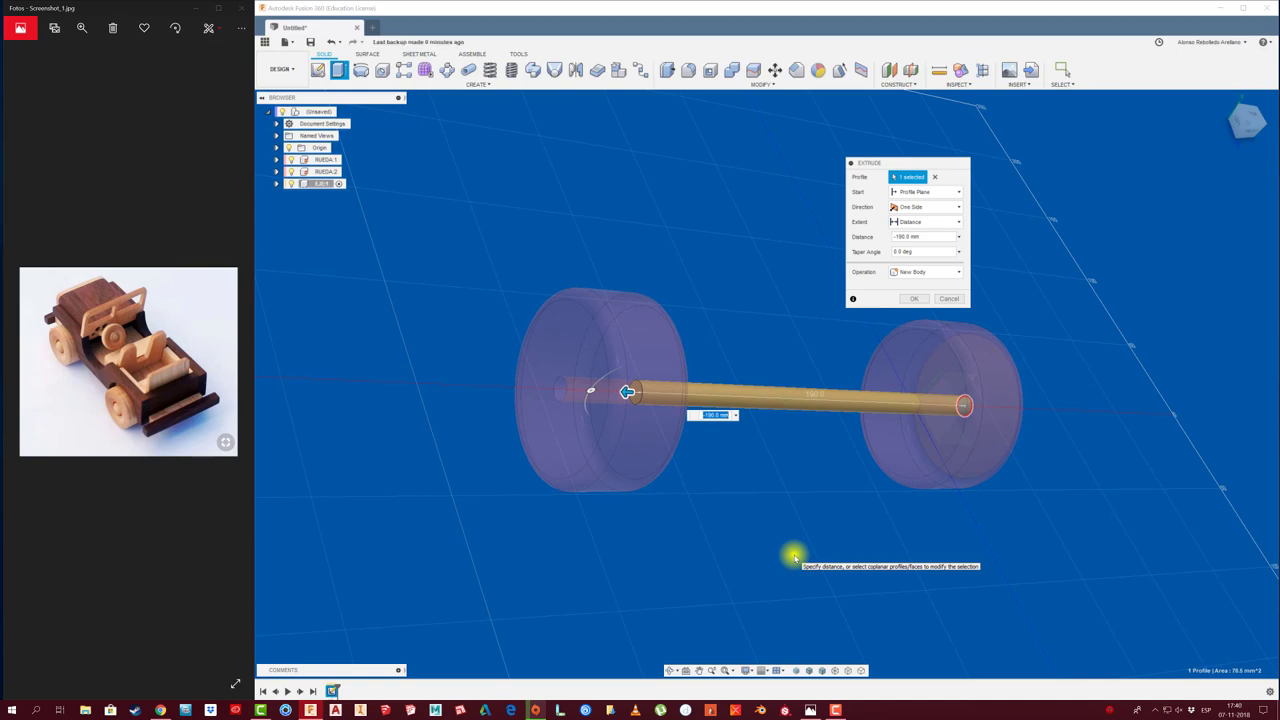
click(946, 208)
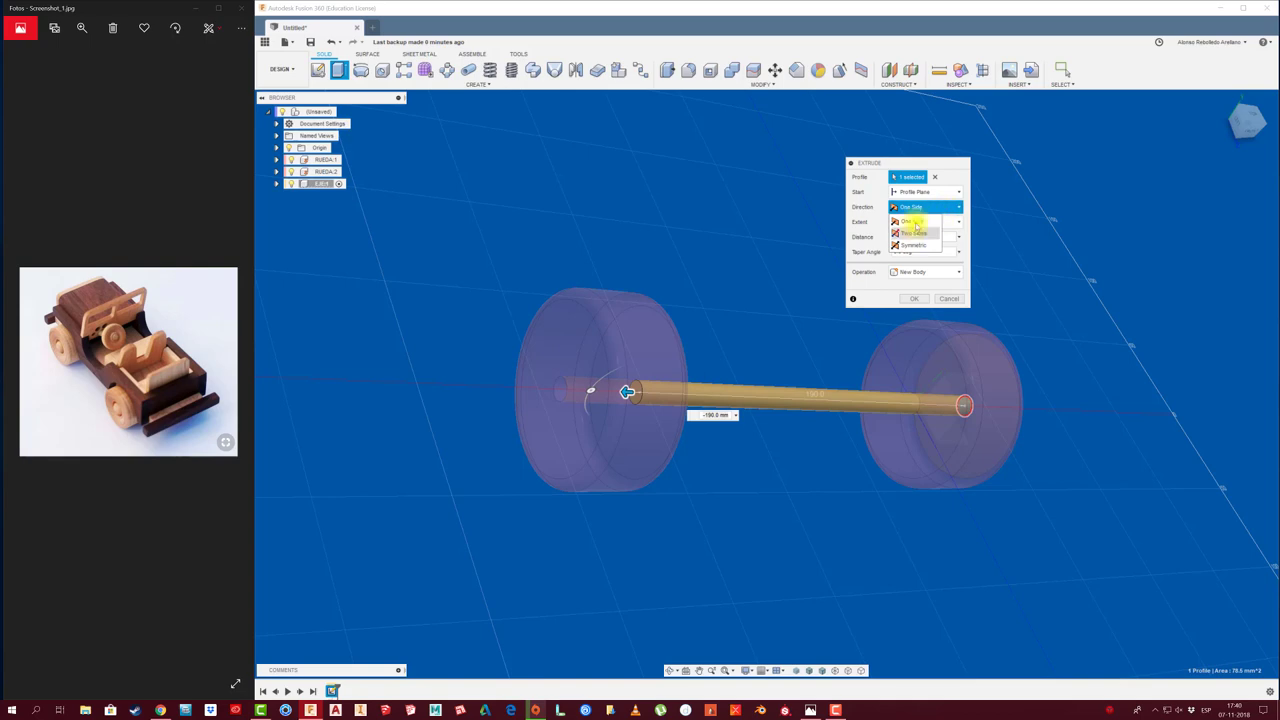
click(920, 192)
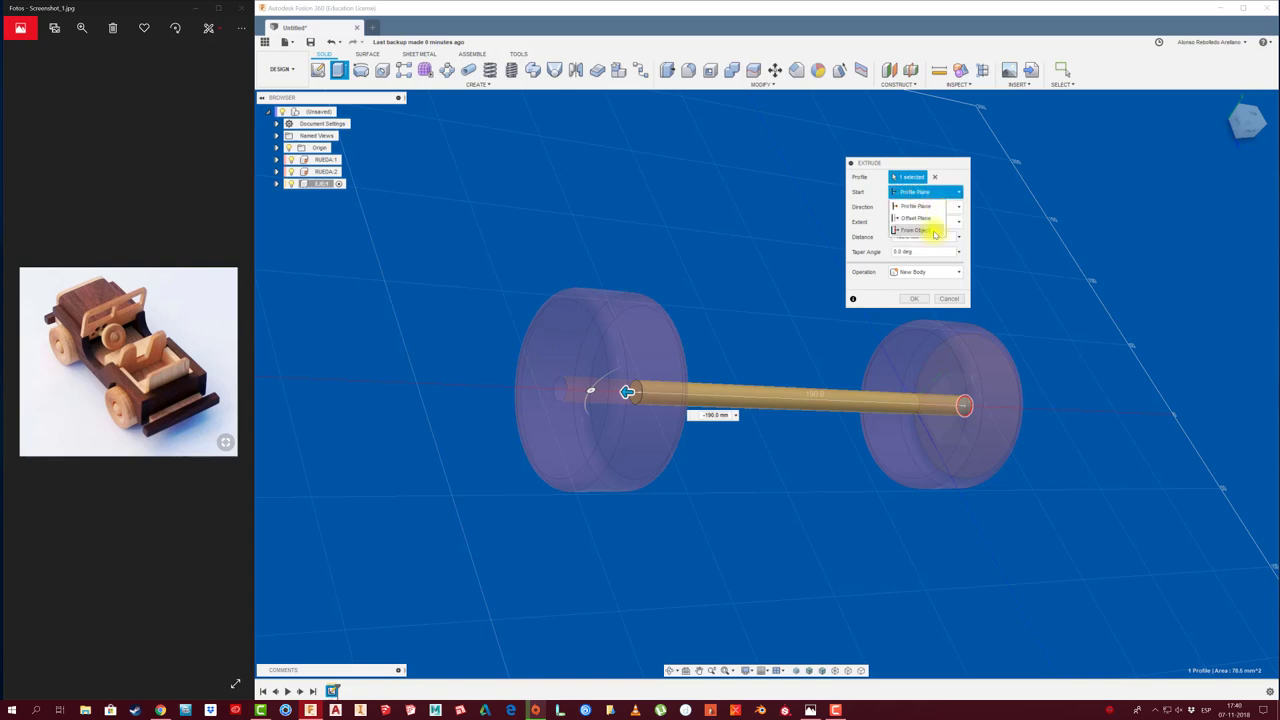
click(934, 232)
click(549, 331)
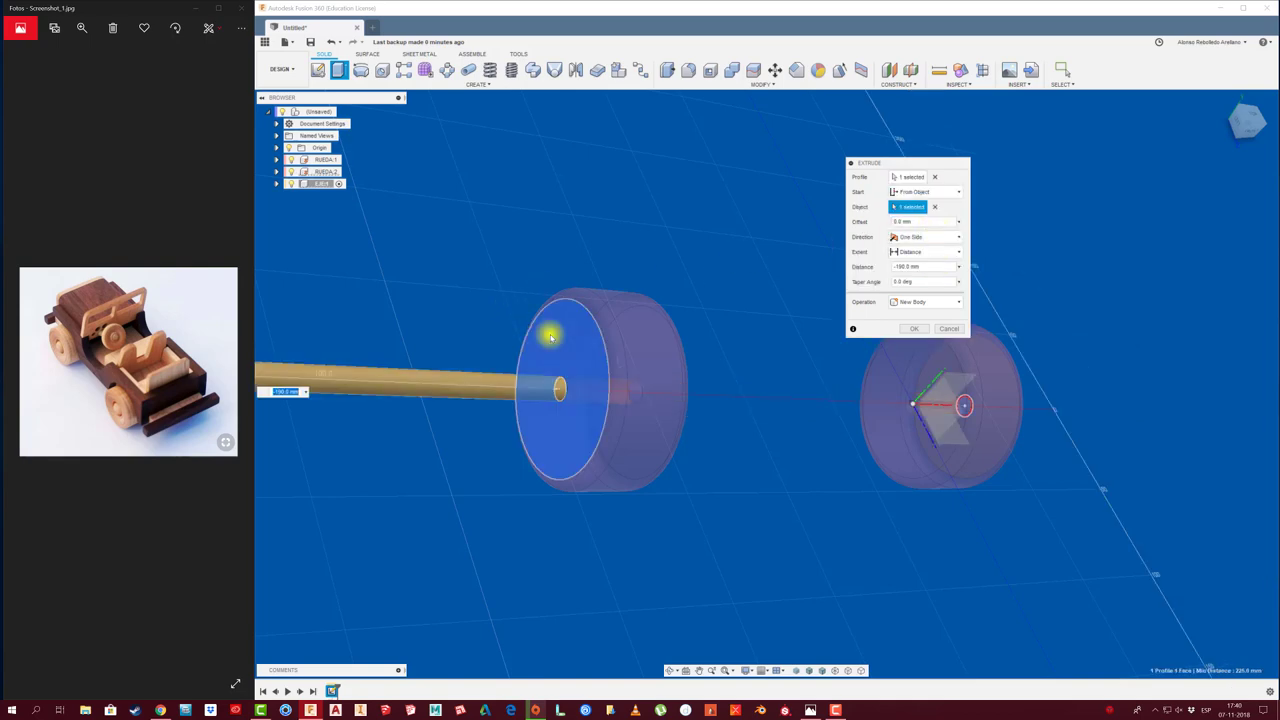
shift+middle_drag(760, 351, 800, 300)
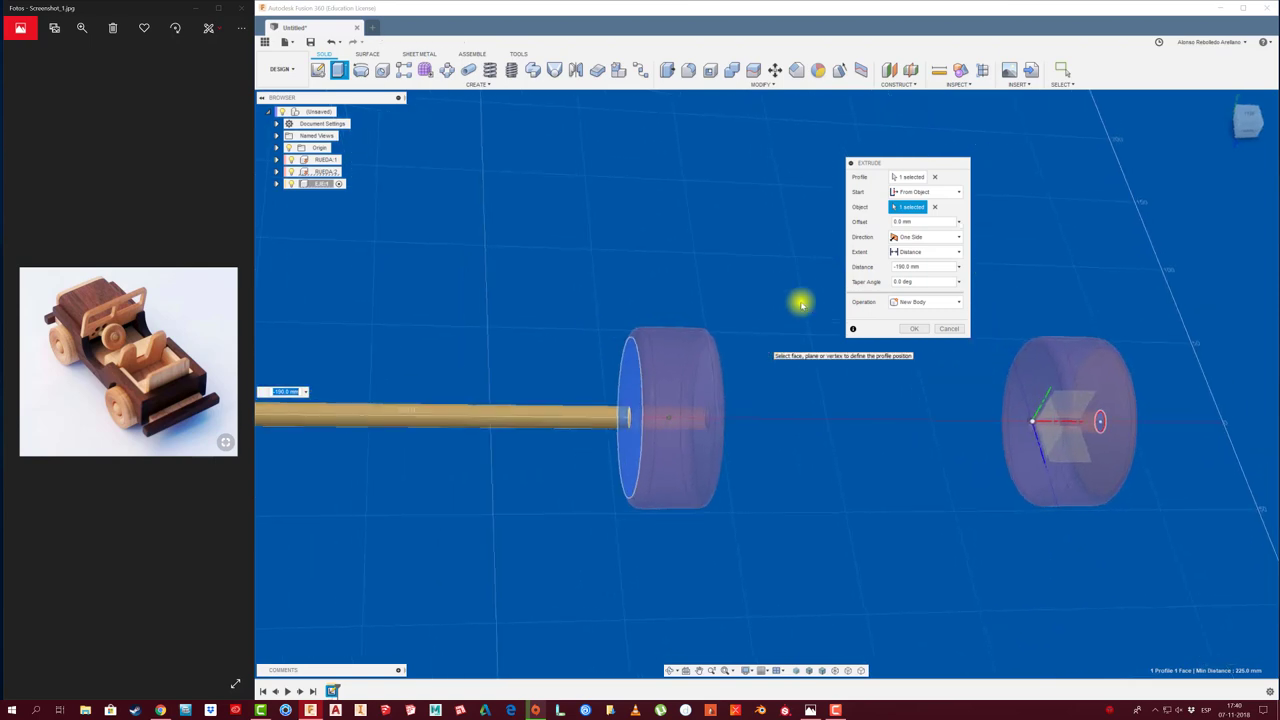
click(949, 328)
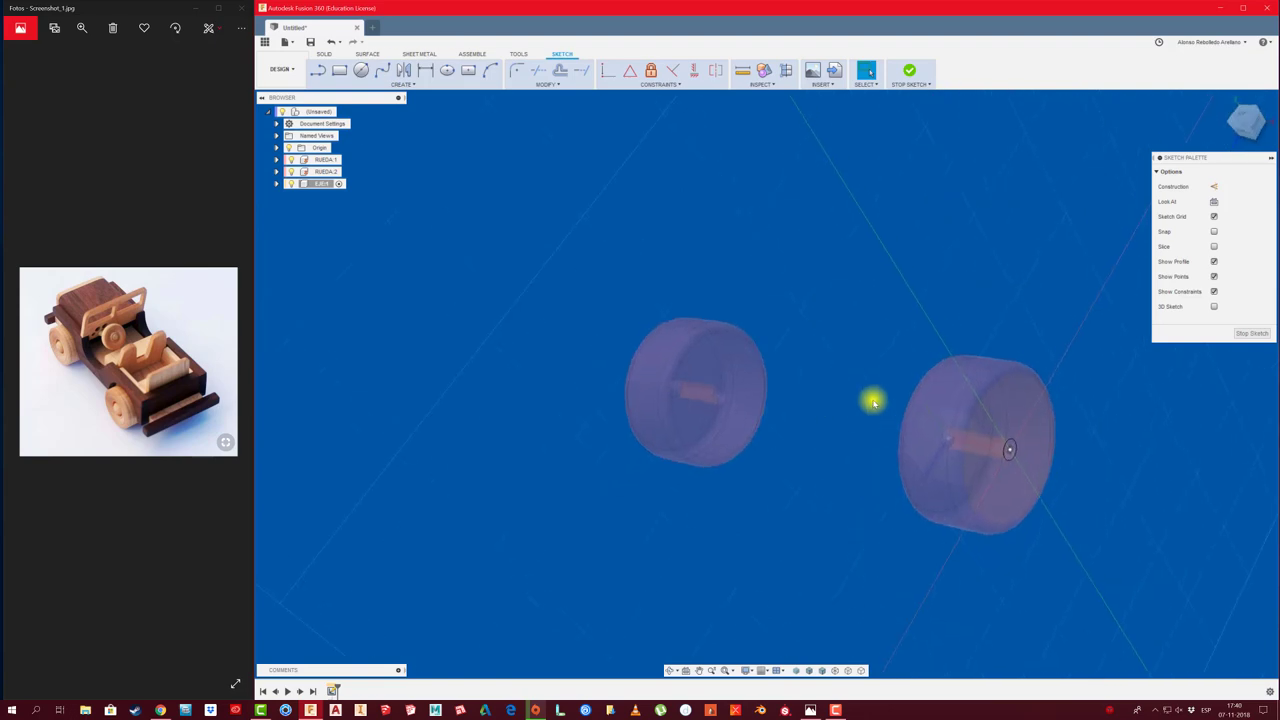
Extrude the right wheel's centre circle To Object at the left wheel face with Chain Faces
key(e)
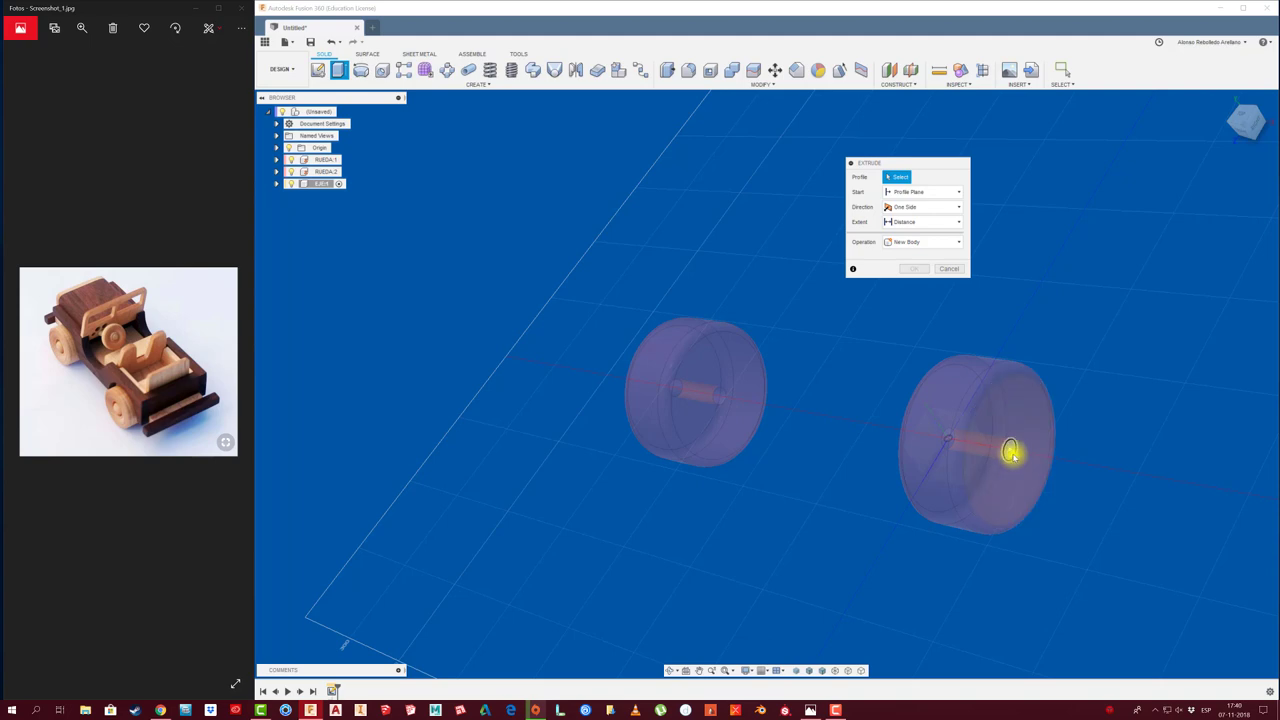
click(1012, 453)
drag(1014, 450, 691, 423)
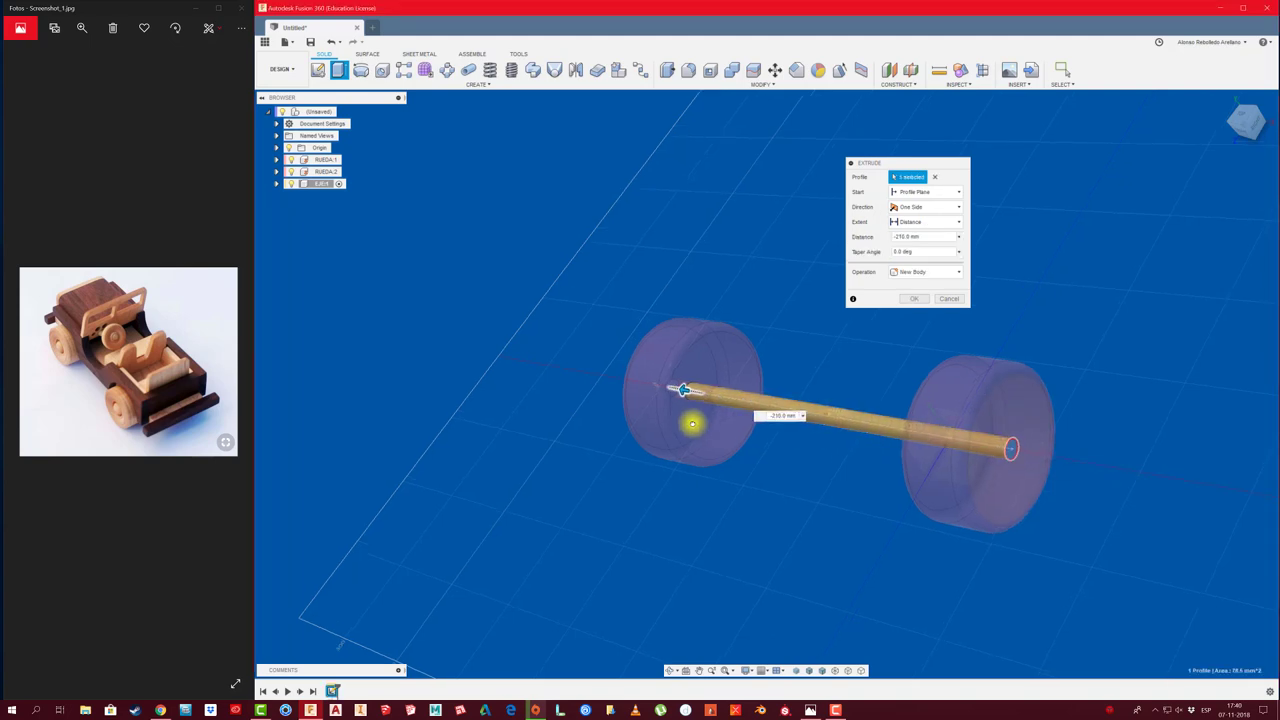
click(920, 221)
click(910, 223)
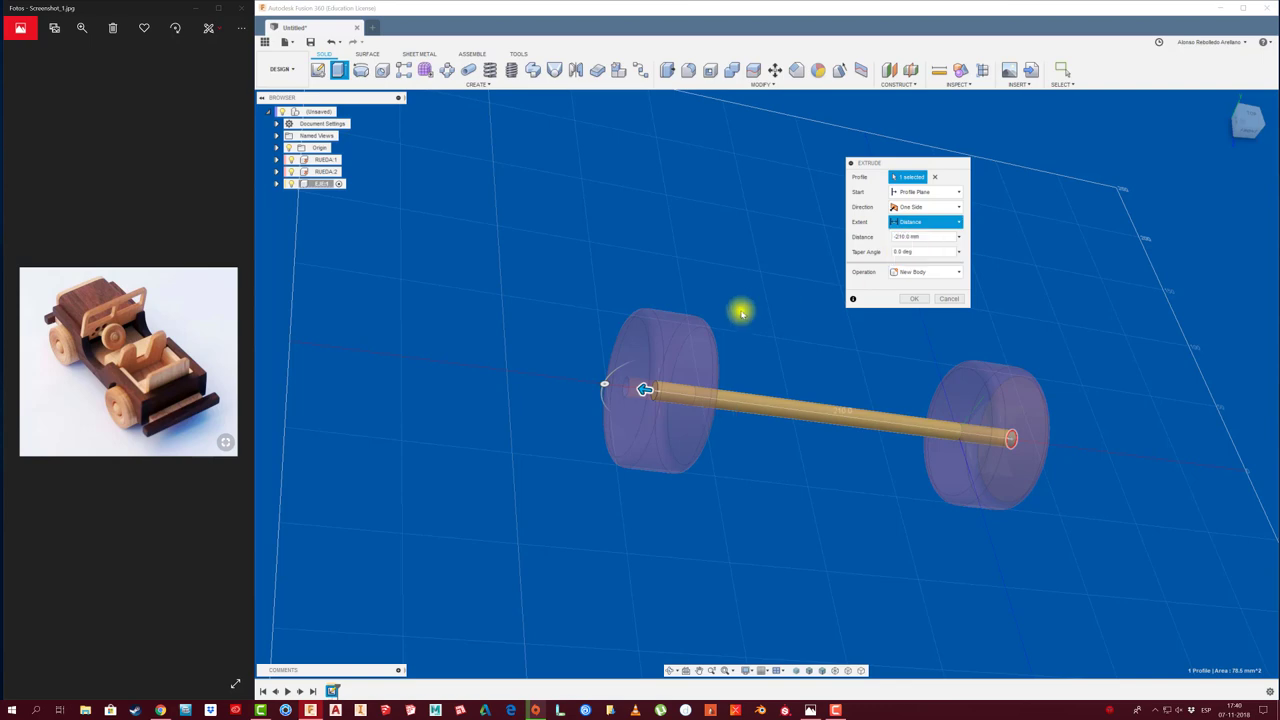
click(636, 346)
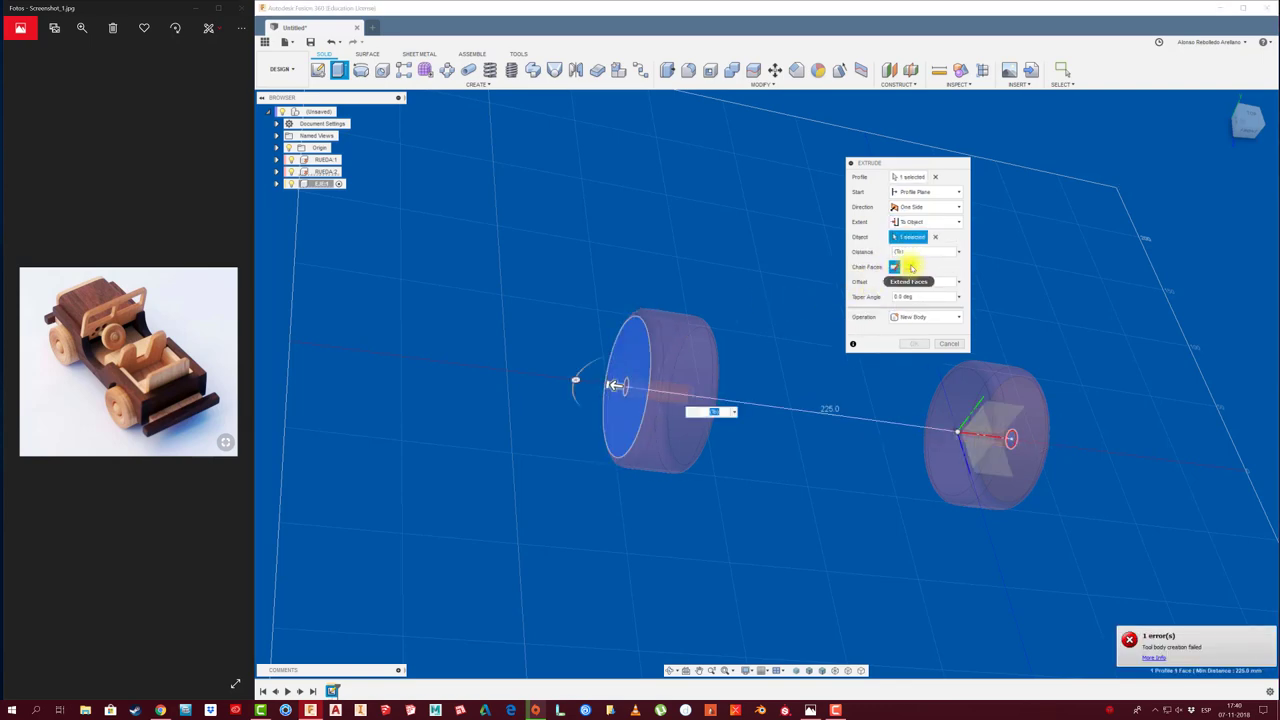
click(910, 267)
click(913, 343)
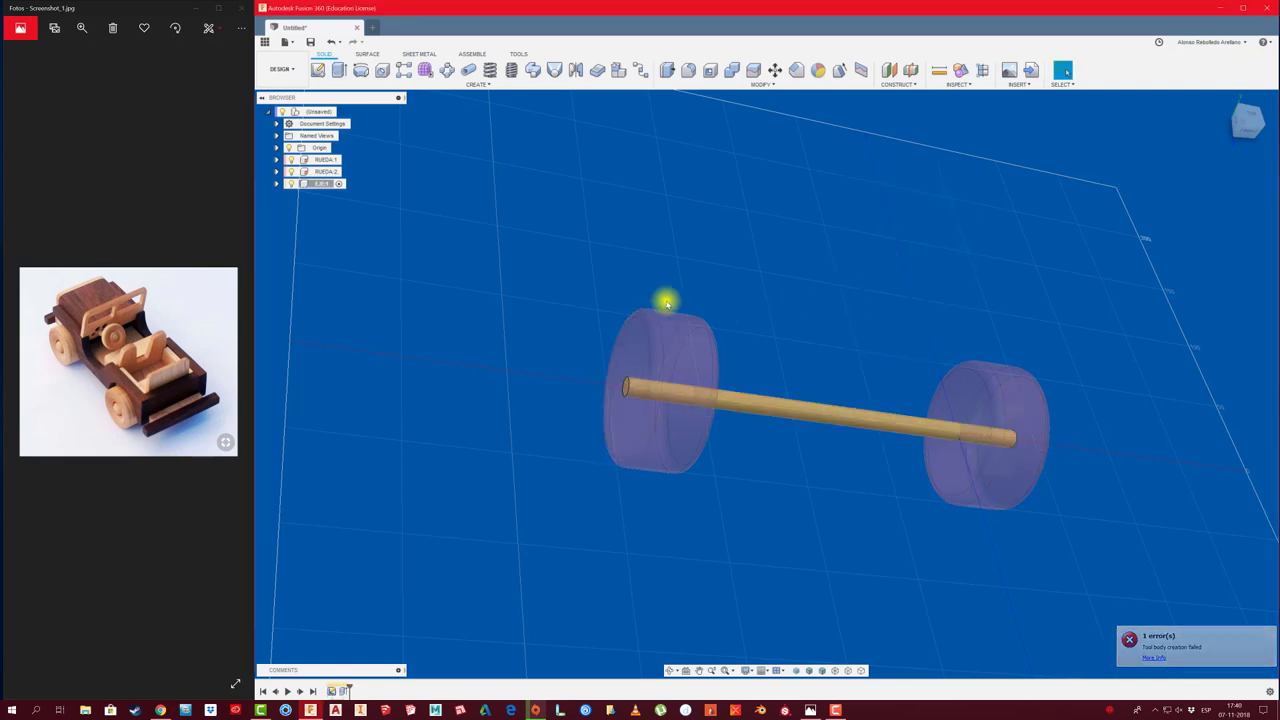
Activate the root assembly and join the axle rod rigidly to the lower wheel with an as-built joint
click(343, 111)
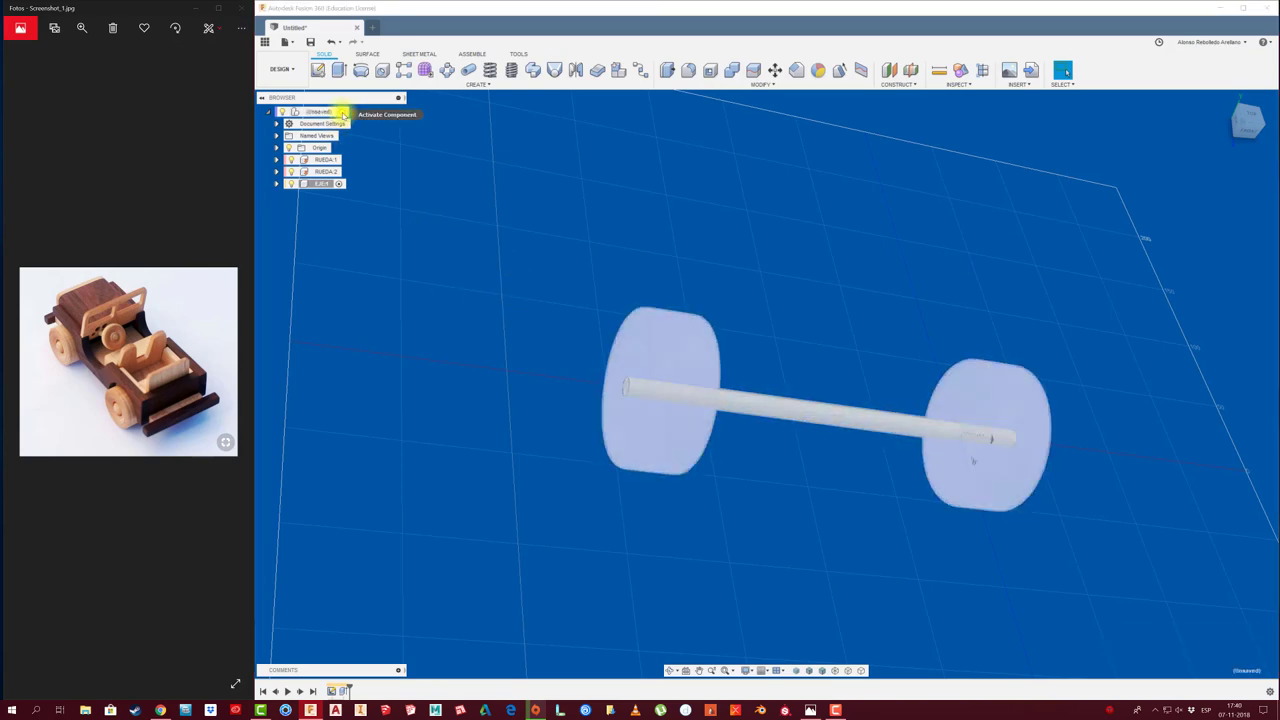
key(F6)
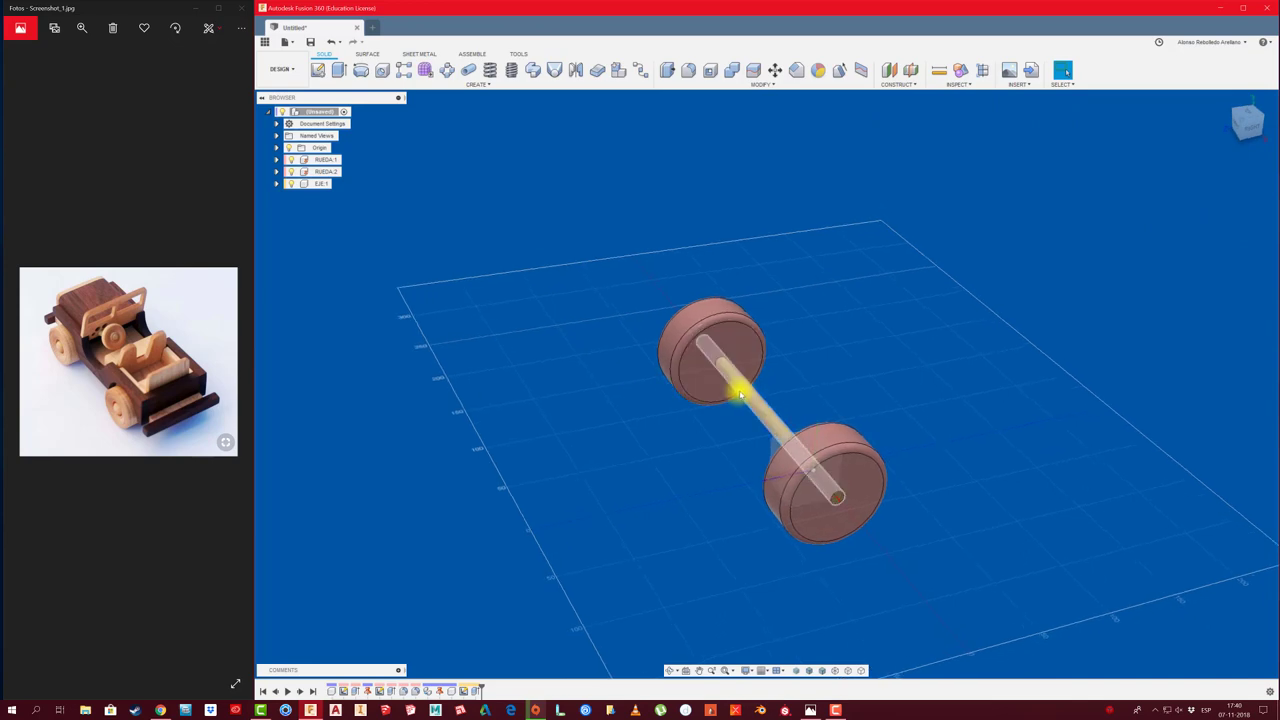
drag(737, 380, 914, 268)
key(ctrl+z)
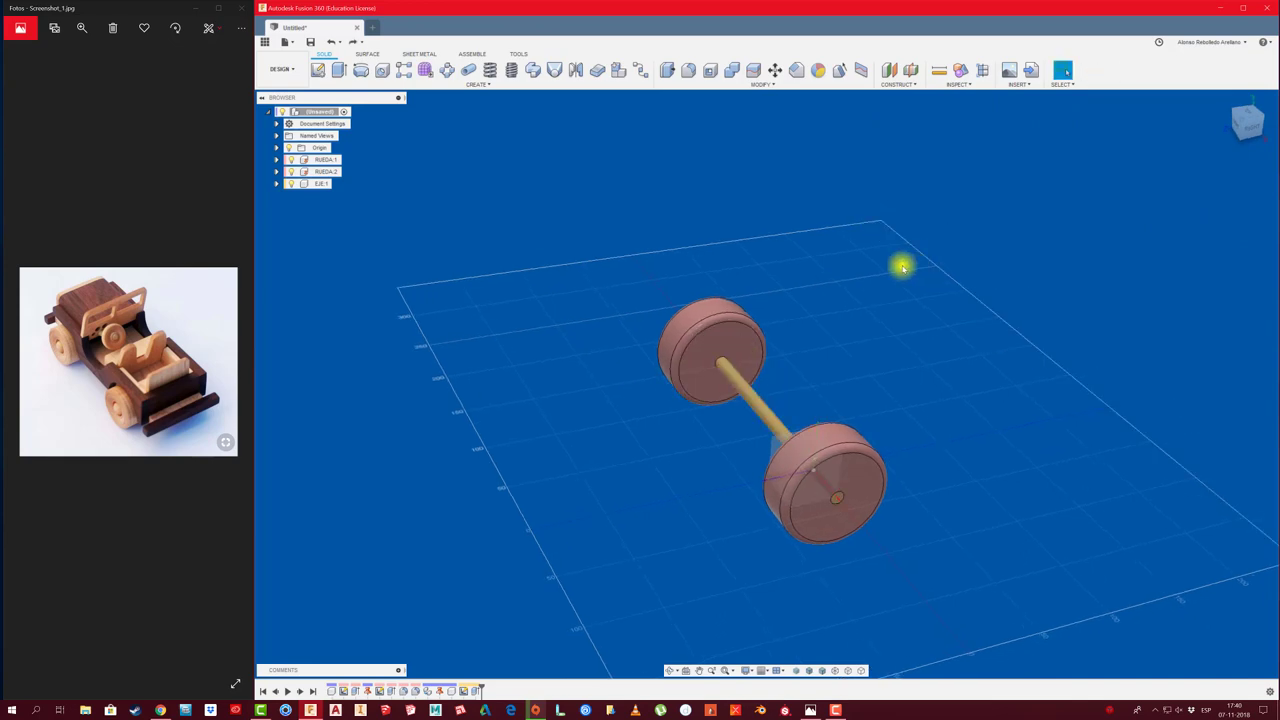
key(shift+j)
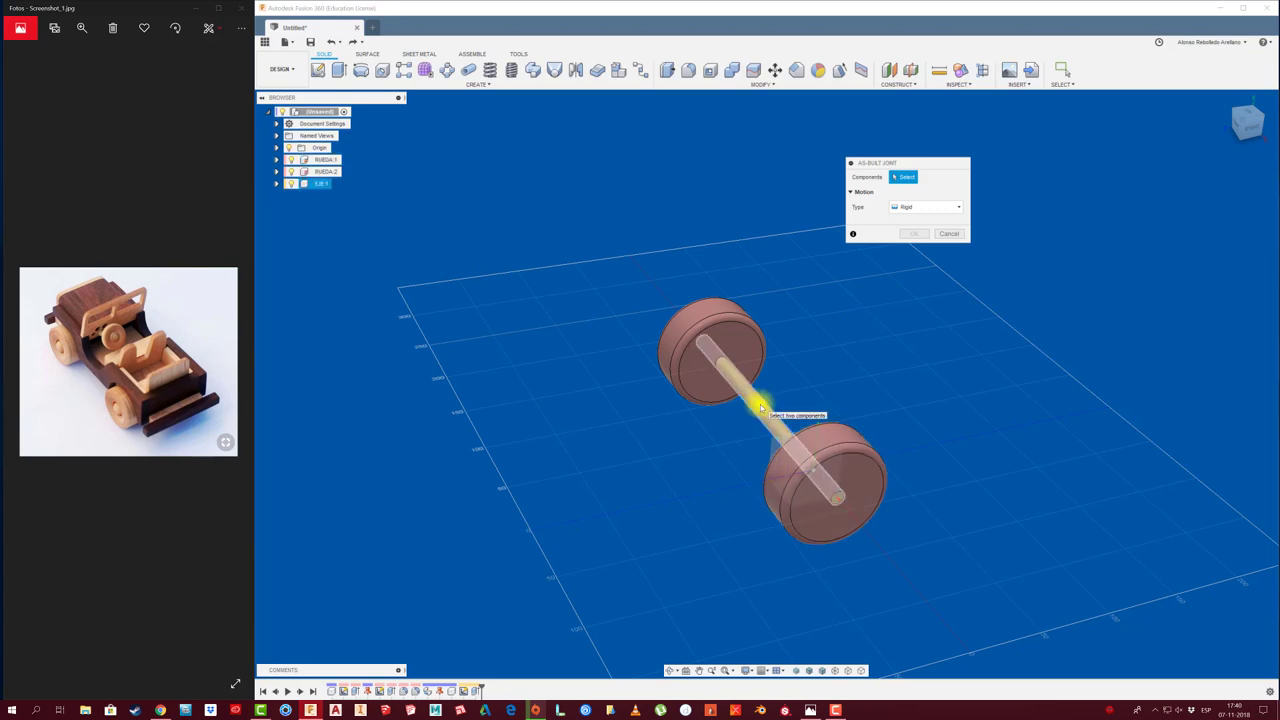
click(760, 407)
click(832, 444)
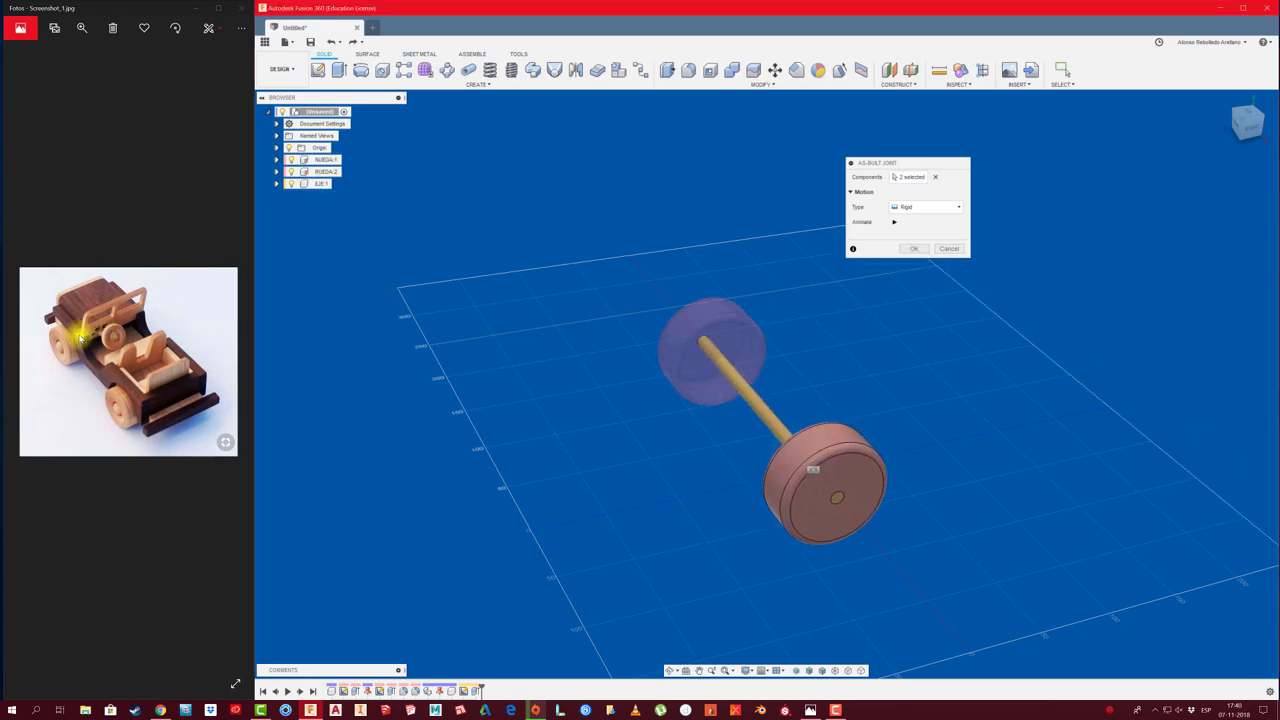
click(912, 251)
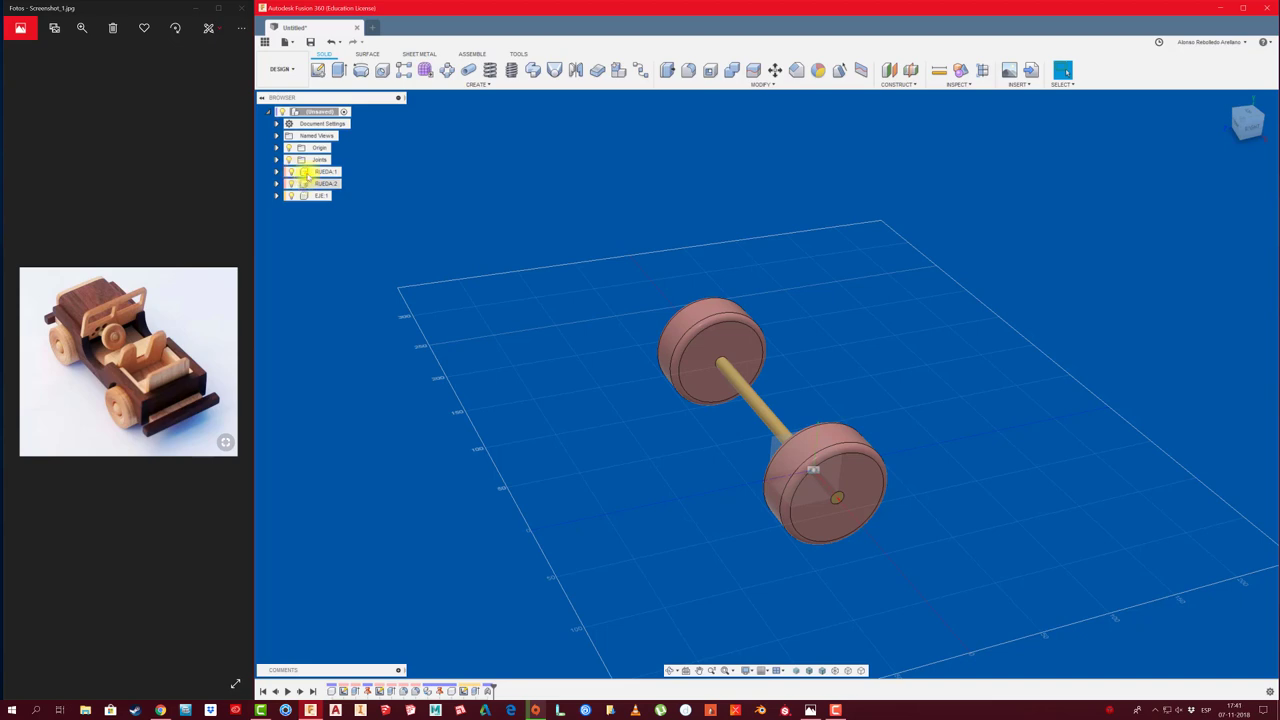
Switch to the straight front view and box-select the wheel
shift+middle_drag(457, 326, 471, 360)
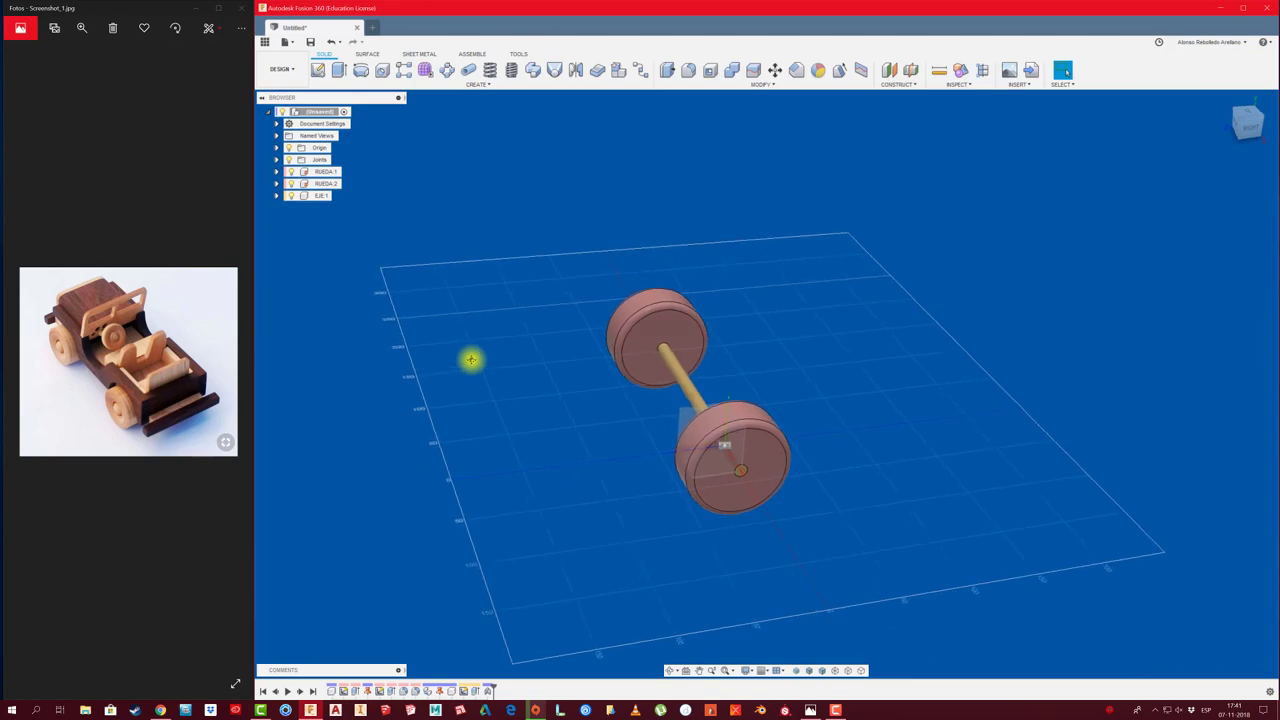
shift+middle_drag(471, 360, 486, 274)
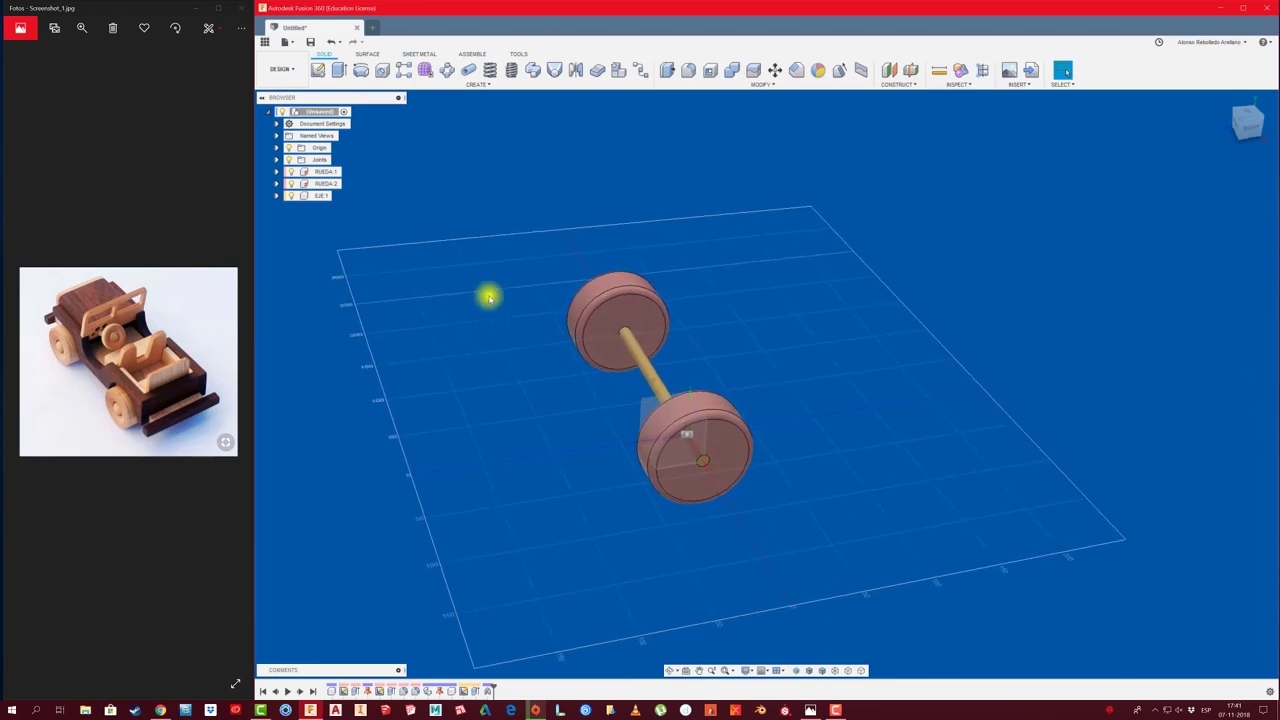
click(1246, 122)
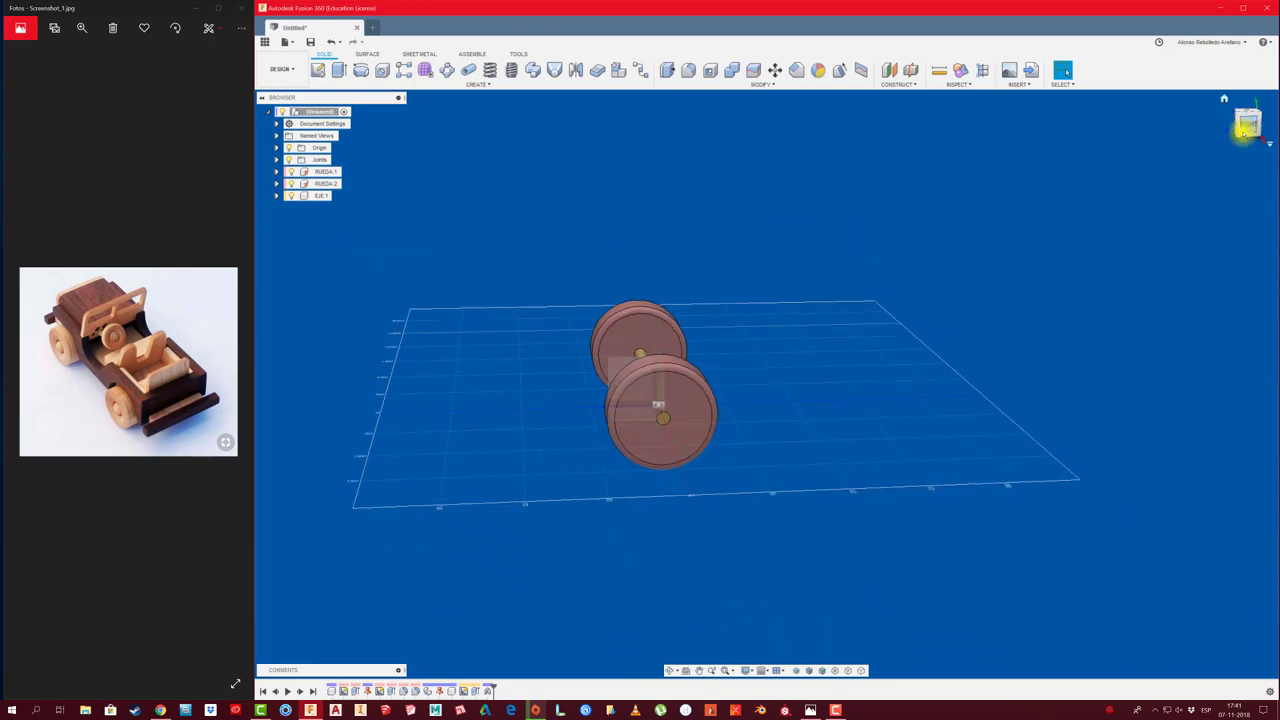
drag(526, 280, 858, 540)
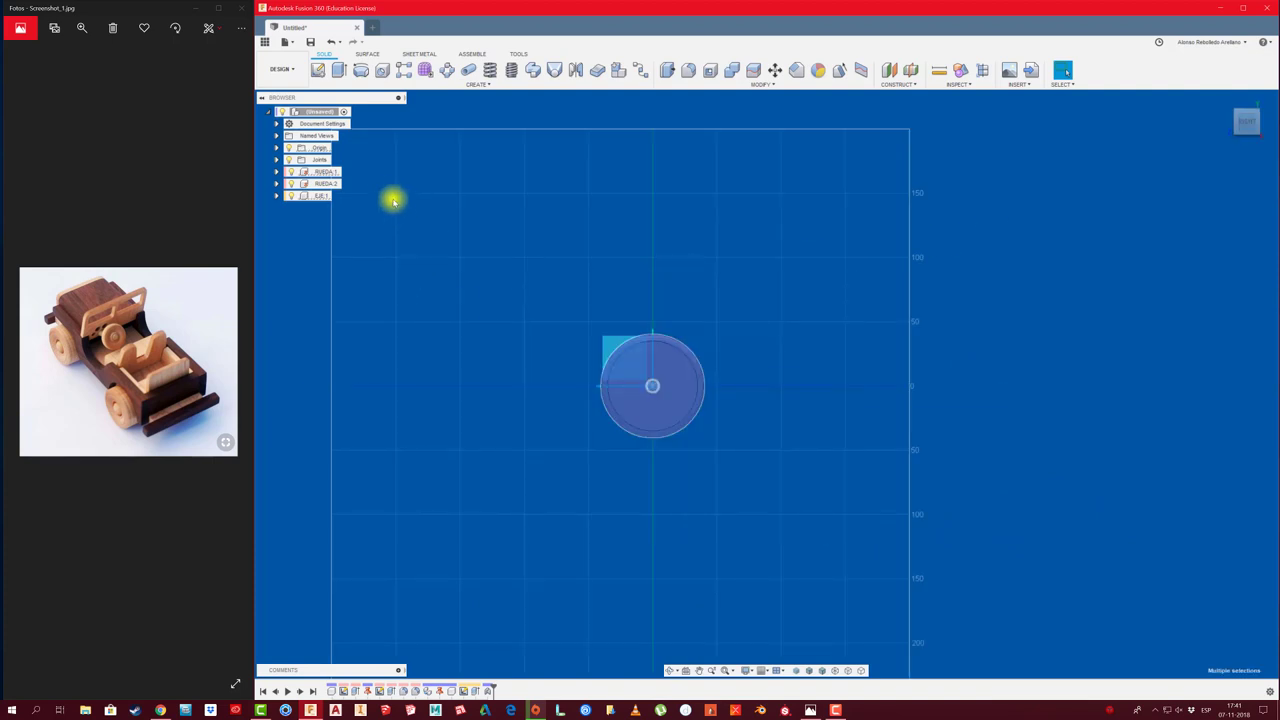
Copy RUEDA:1, RUEDA:2 and EJE:1 and paste them 245 mm along Z as a second wheel set
click(322, 196)
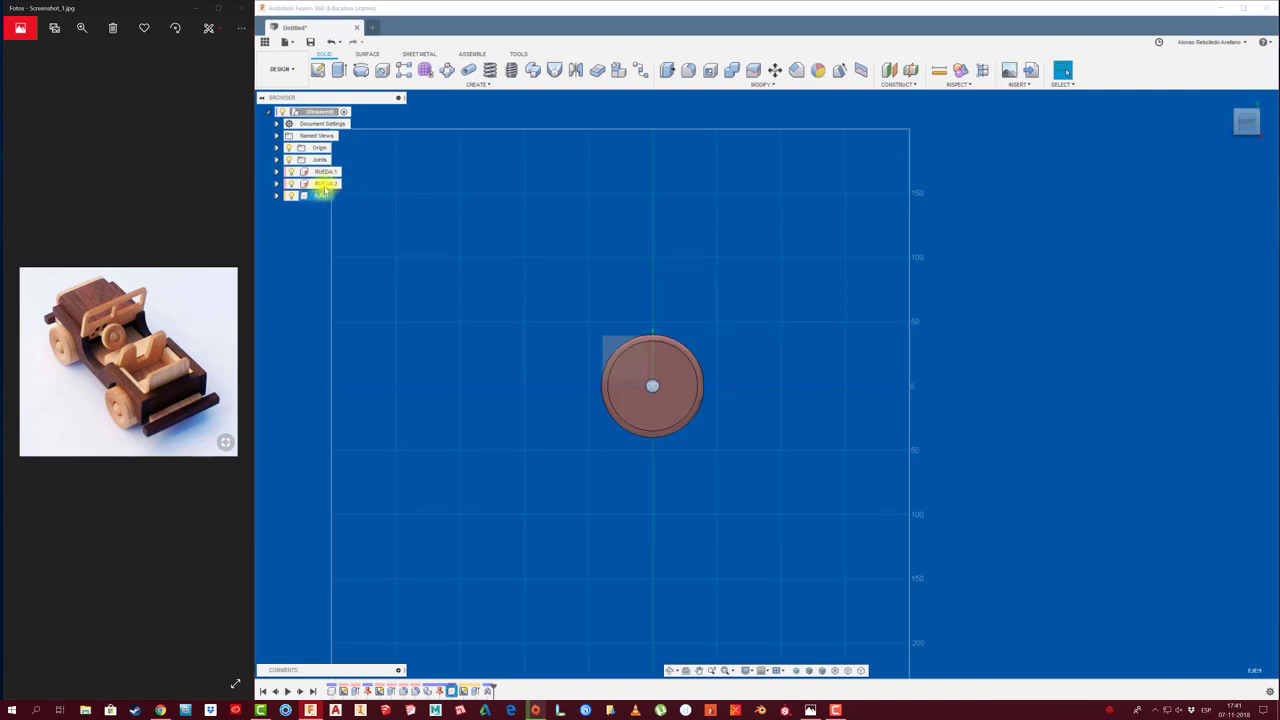
shift+click(325, 172)
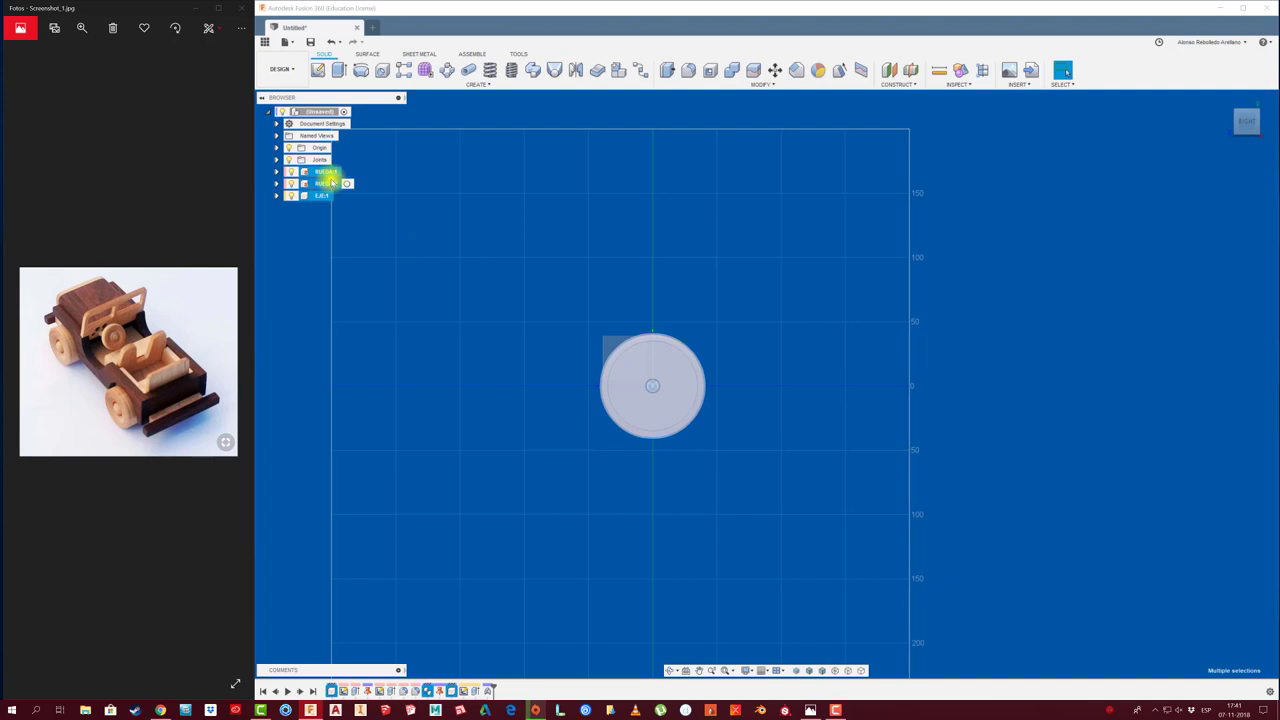
key(ctrl+c)
key(ctrl+v)
middle_drag(594, 429, 397, 406)
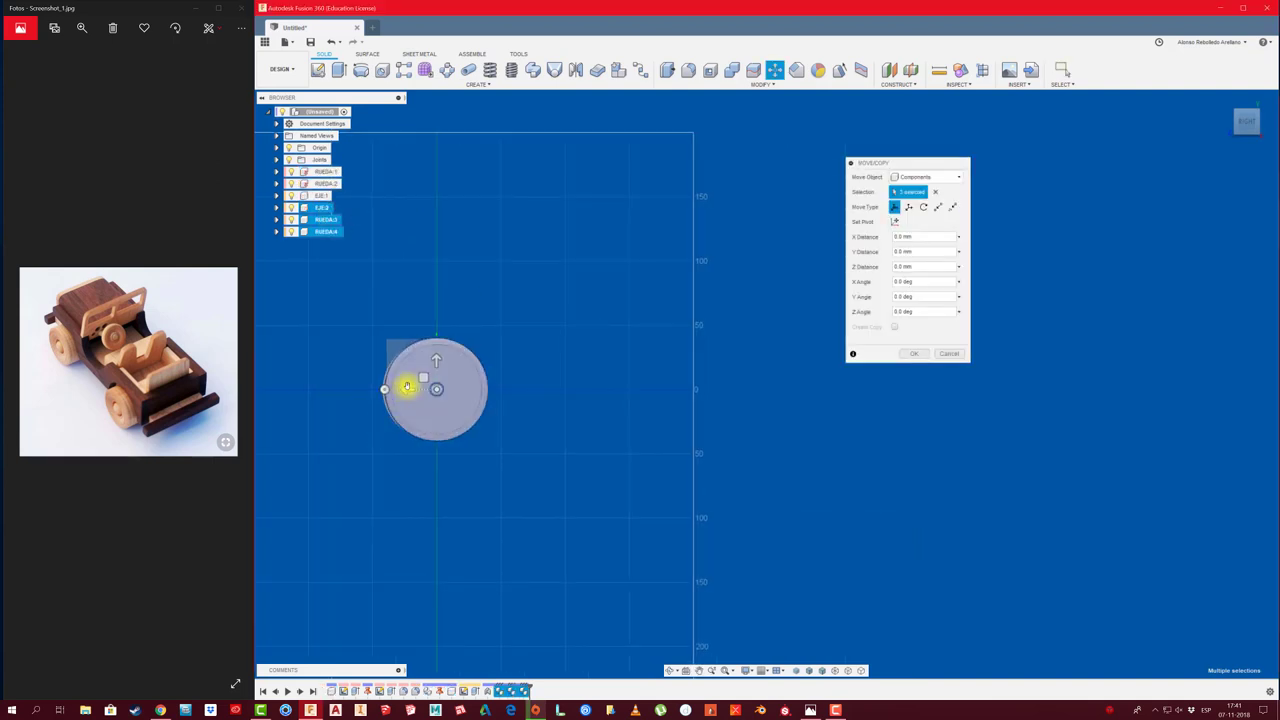
drag(407, 386, 804, 403)
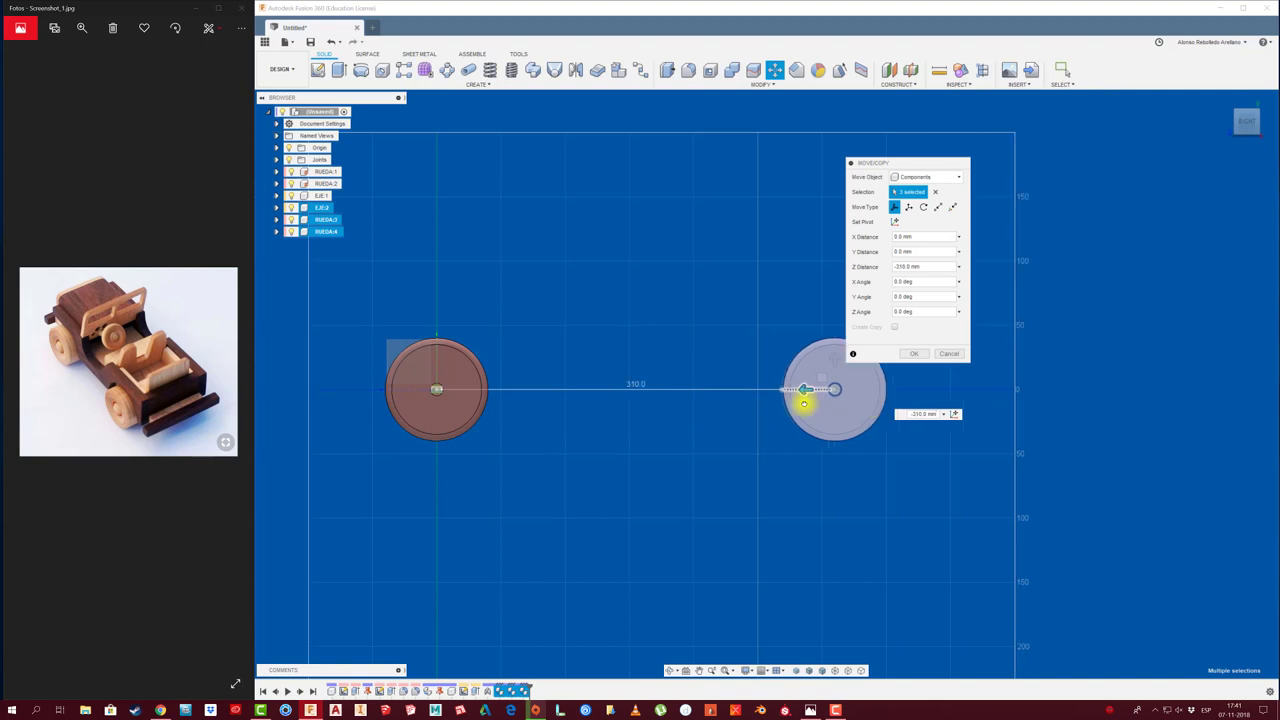
scroll(733, 468, down, 2)
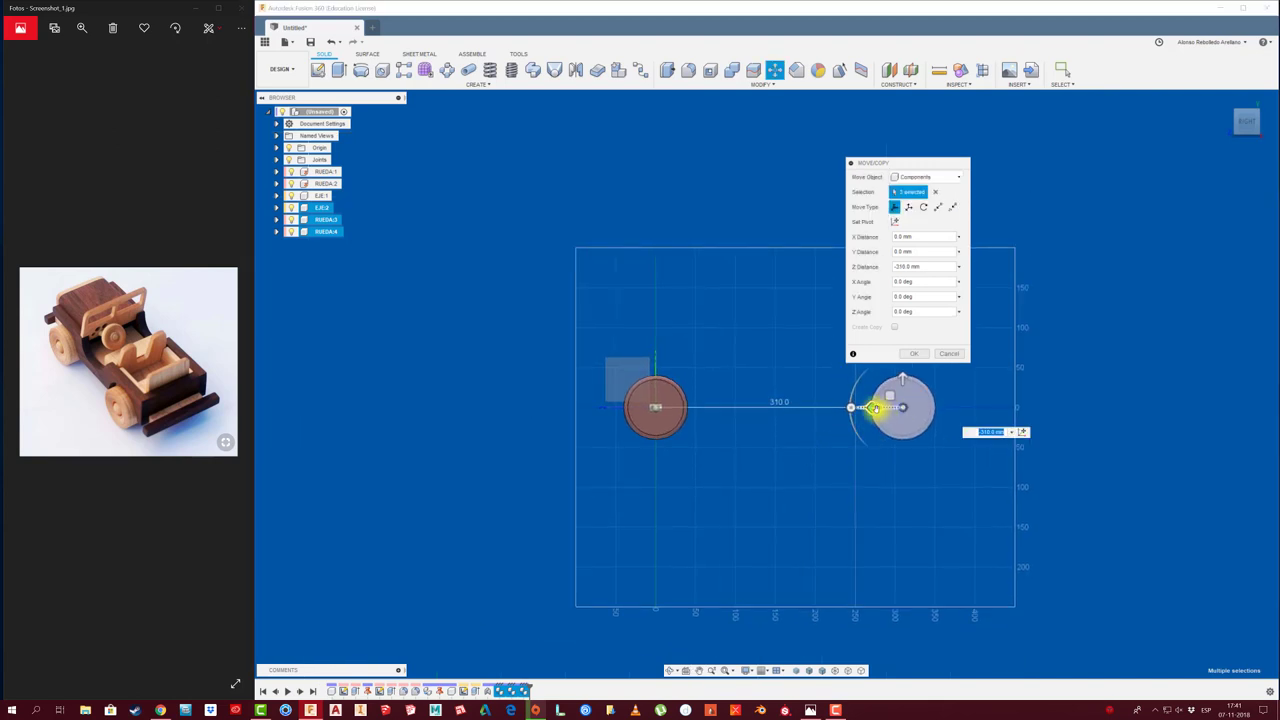
drag(873, 407, 410, 428)
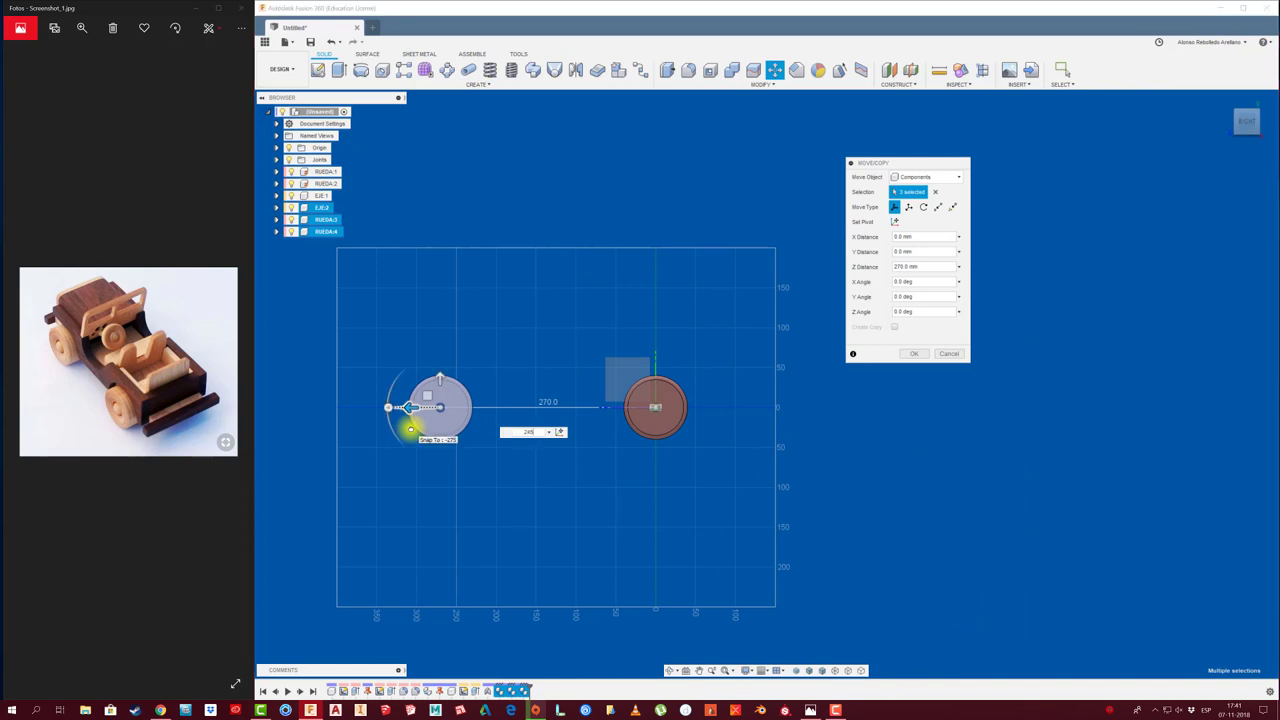
key(Return)
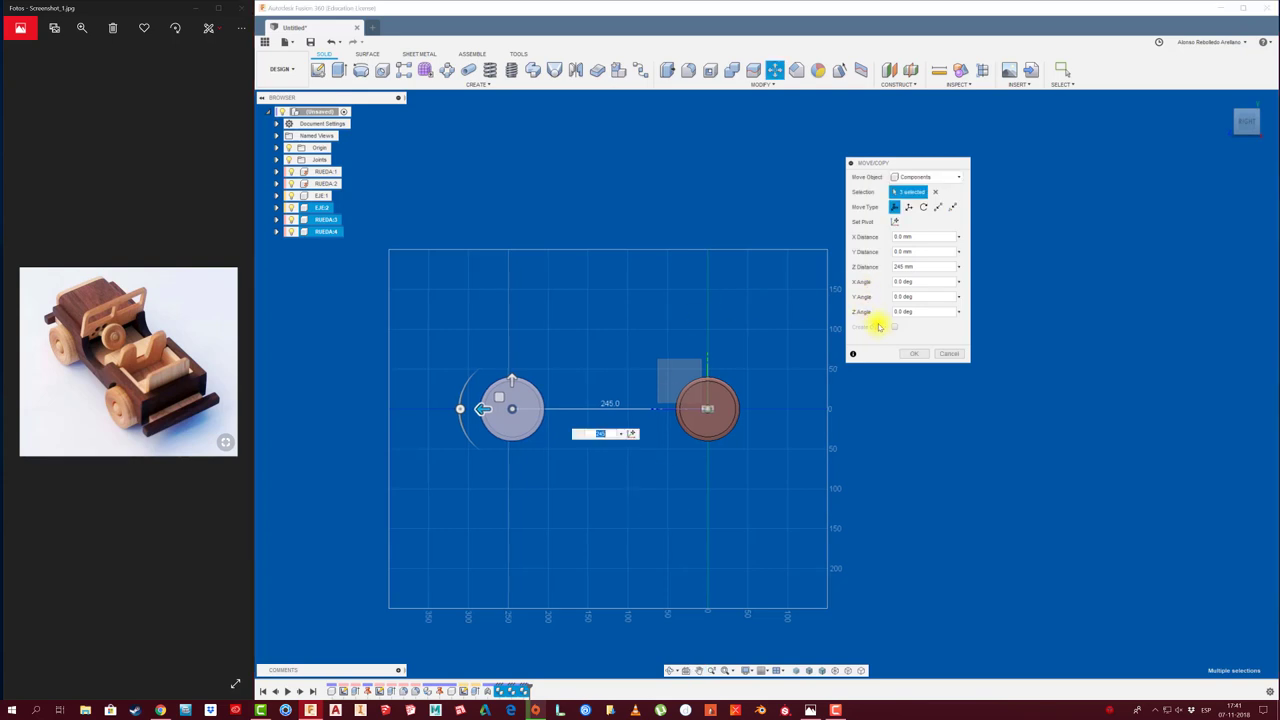
click(912, 354)
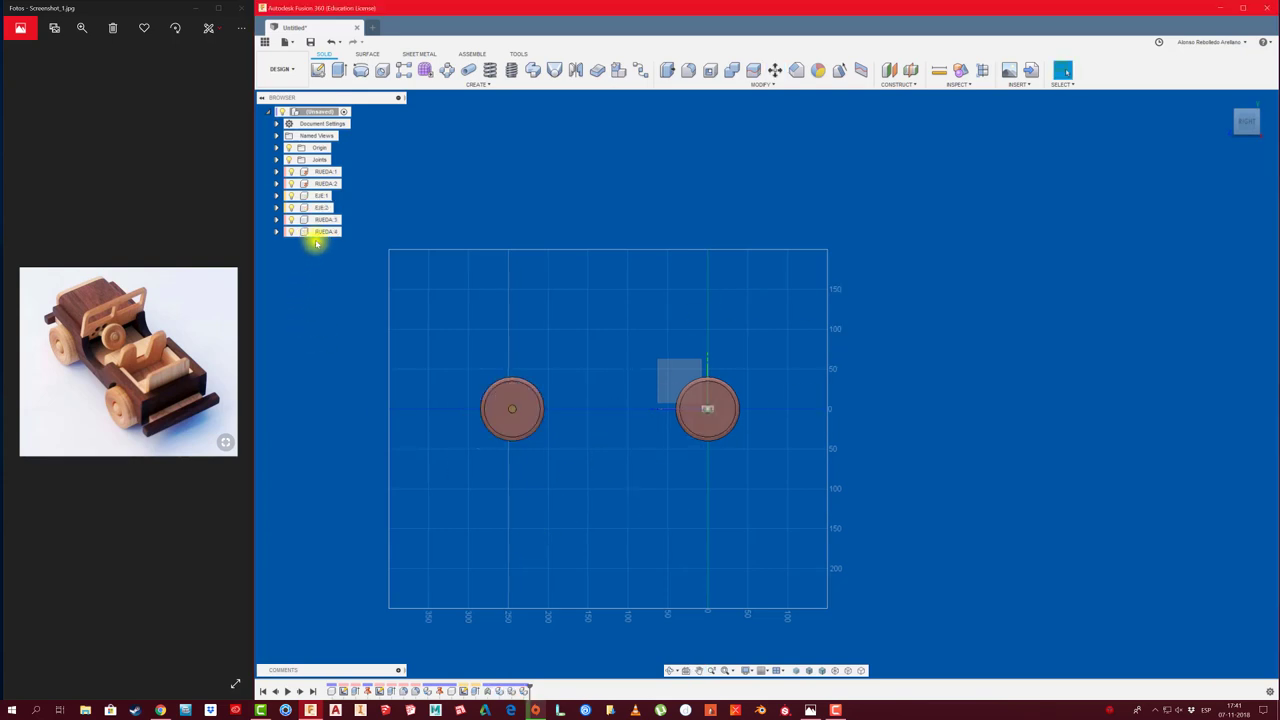
Orbit and zoom to inspect both wheel-and-axle sets from several angles
mouse_move(369, 306)
shift+middle_down()
mouse_move(546, 443)
mouse_move(543, 395)
mouse_move(572, 449)
shift+middle_up()
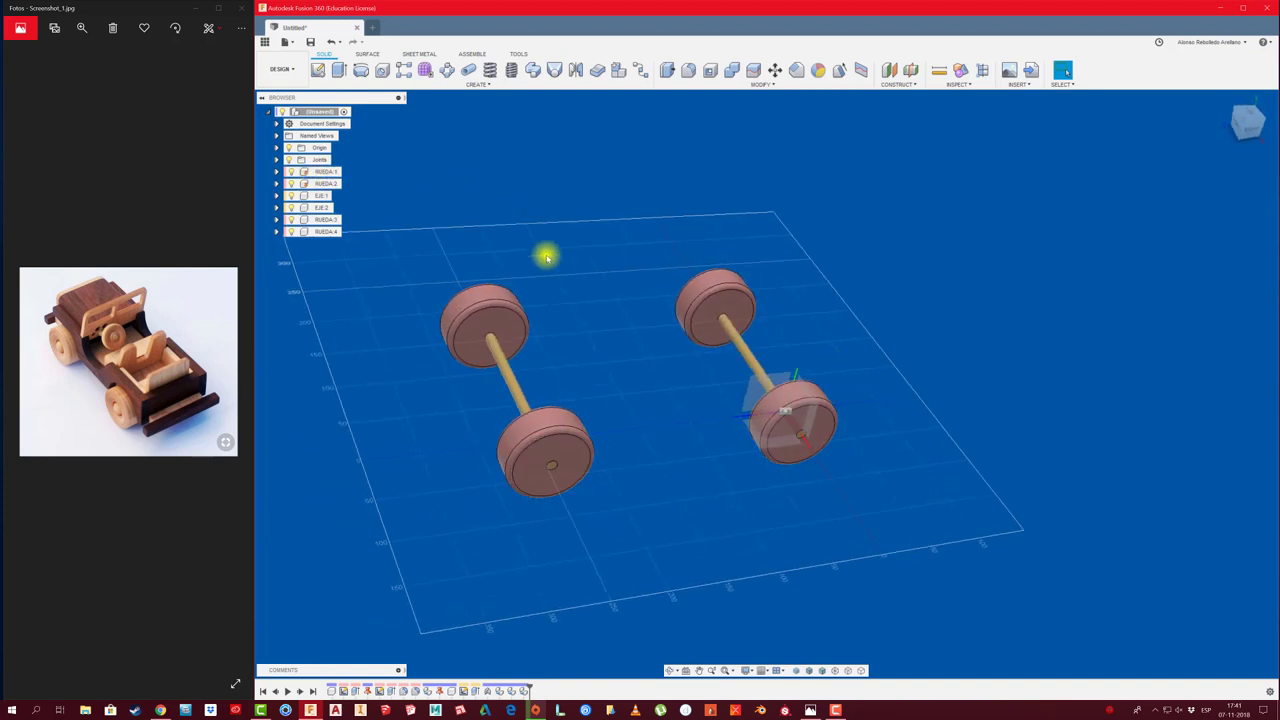
mouse_move(617, 367)
shift+middle_down()
mouse_move(629, 369)
mouse_move(377, 420)
mouse_move(394, 409)
mouse_move(563, 430)
mouse_move(620, 406)
shift+middle_up()
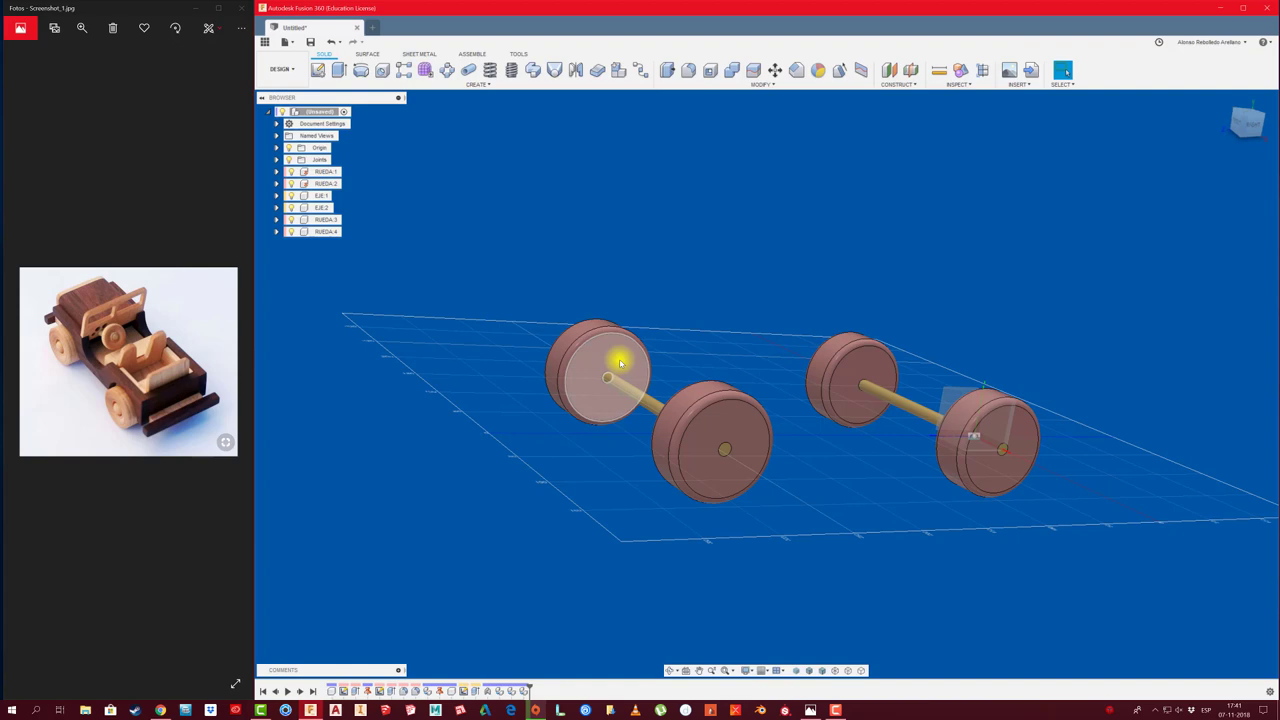
mouse_move(429, 309)
shift+middle_down()
mouse_move(297, 94)
mouse_move(580, 246)
mouse_move(843, 357)
mouse_move(903, 340)
mouse_move(905, 360)
mouse_move(880, 354)
mouse_move(777, 457)
mouse_move(943, 374)
mouse_move(890, 385)
shift+middle_up()
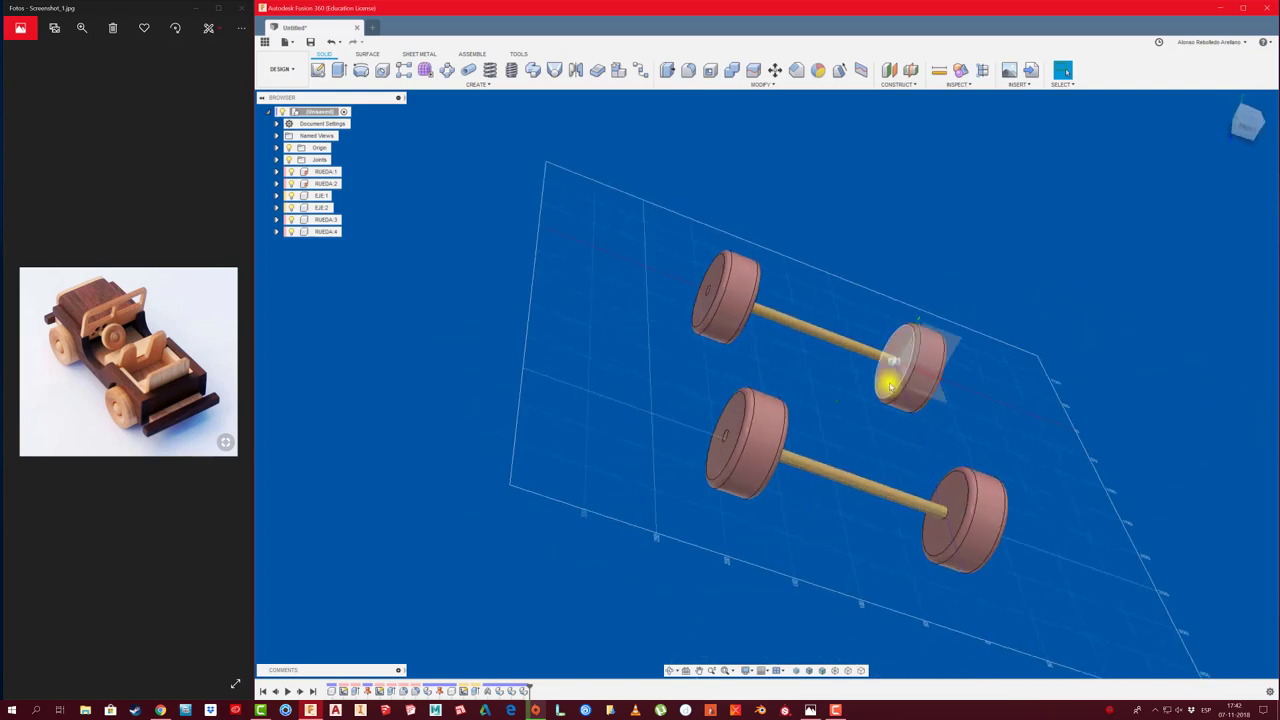
scroll(654, 367, up, 2)
scroll(654, 367, up, 2)
scroll(655, 370, up, 1)
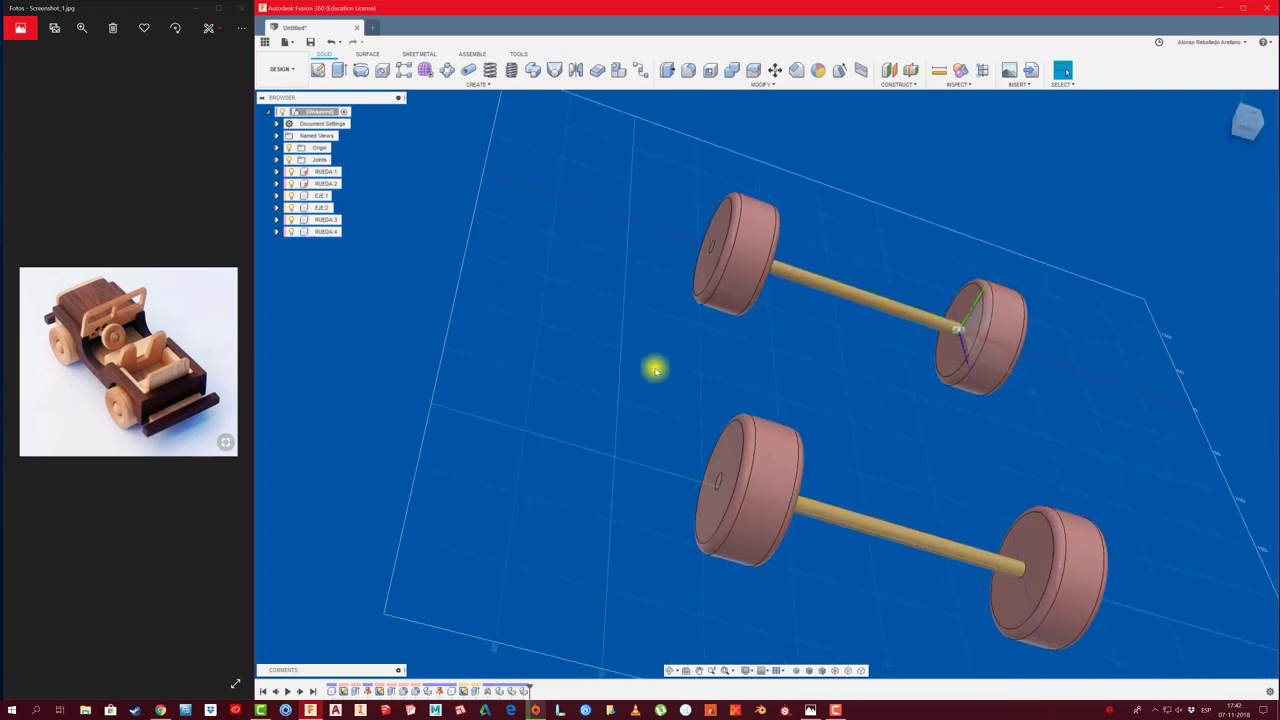
shift+middle_drag(655, 370, 277, 391)
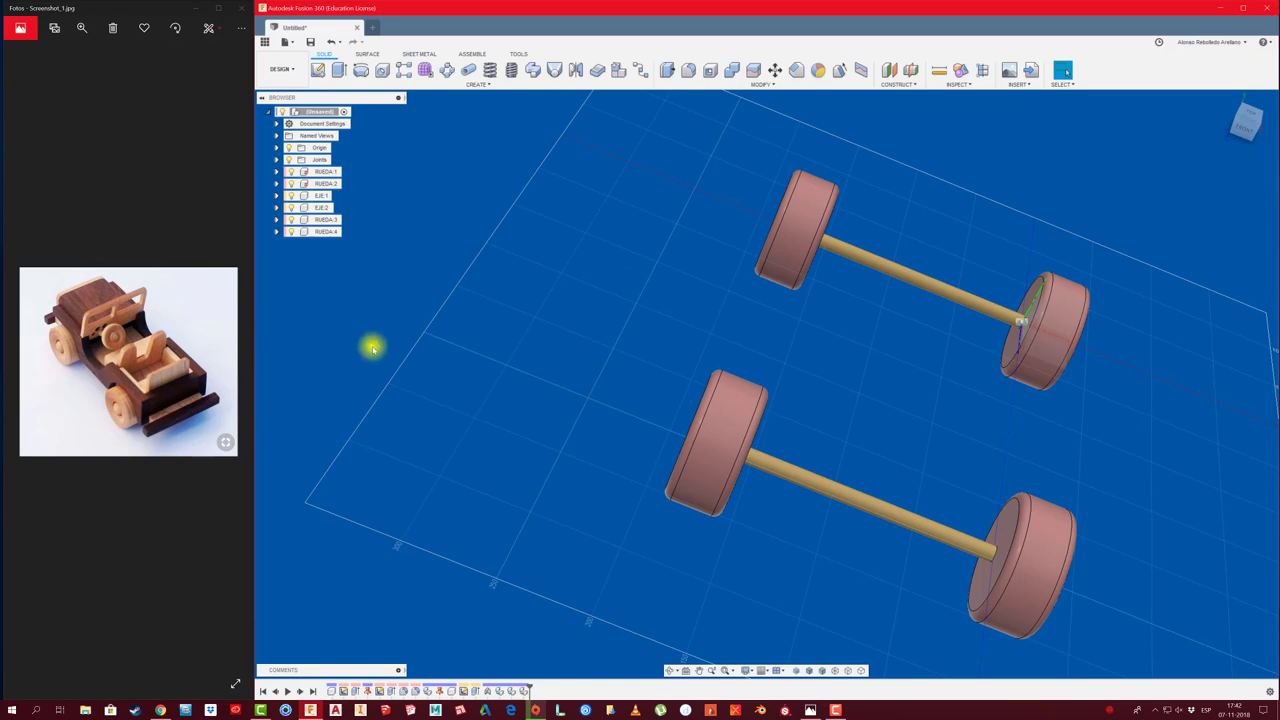
shift+middle_drag(371, 346, 344, 336)
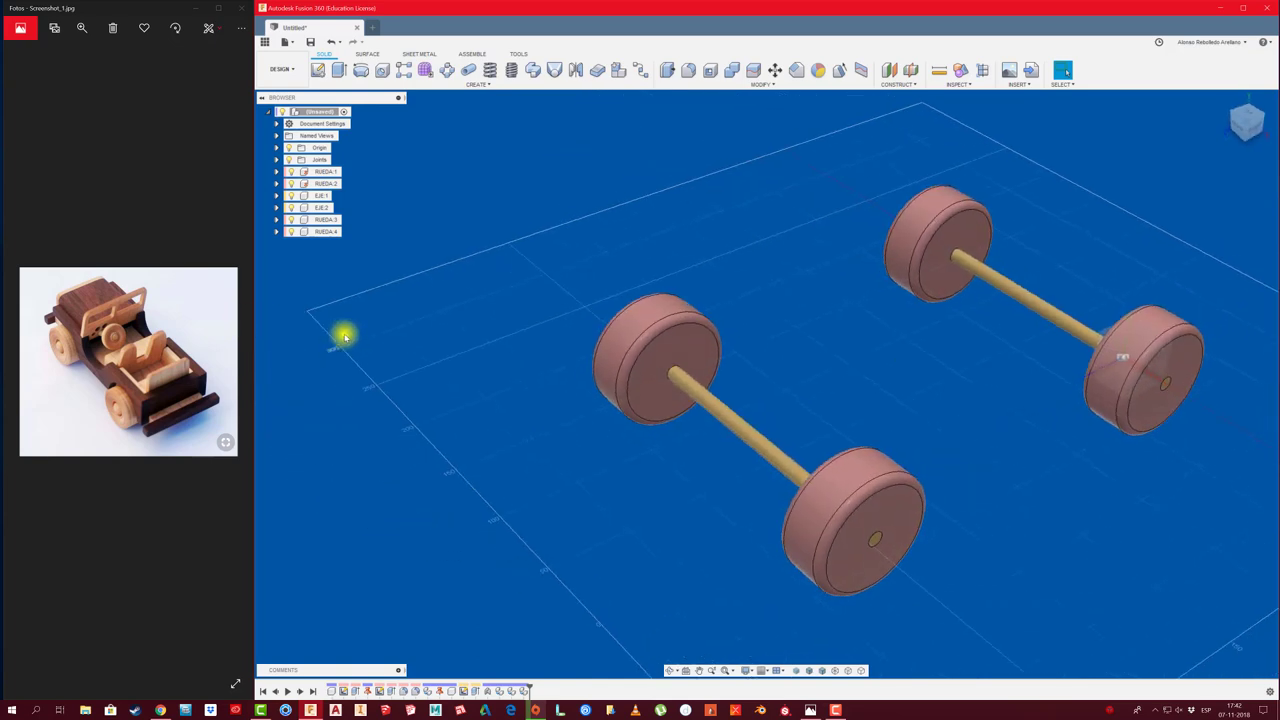
shift+middle_drag(344, 336, 286, 271)
Select the root component in the browser and open, then close, its context menu
click(330, 112)
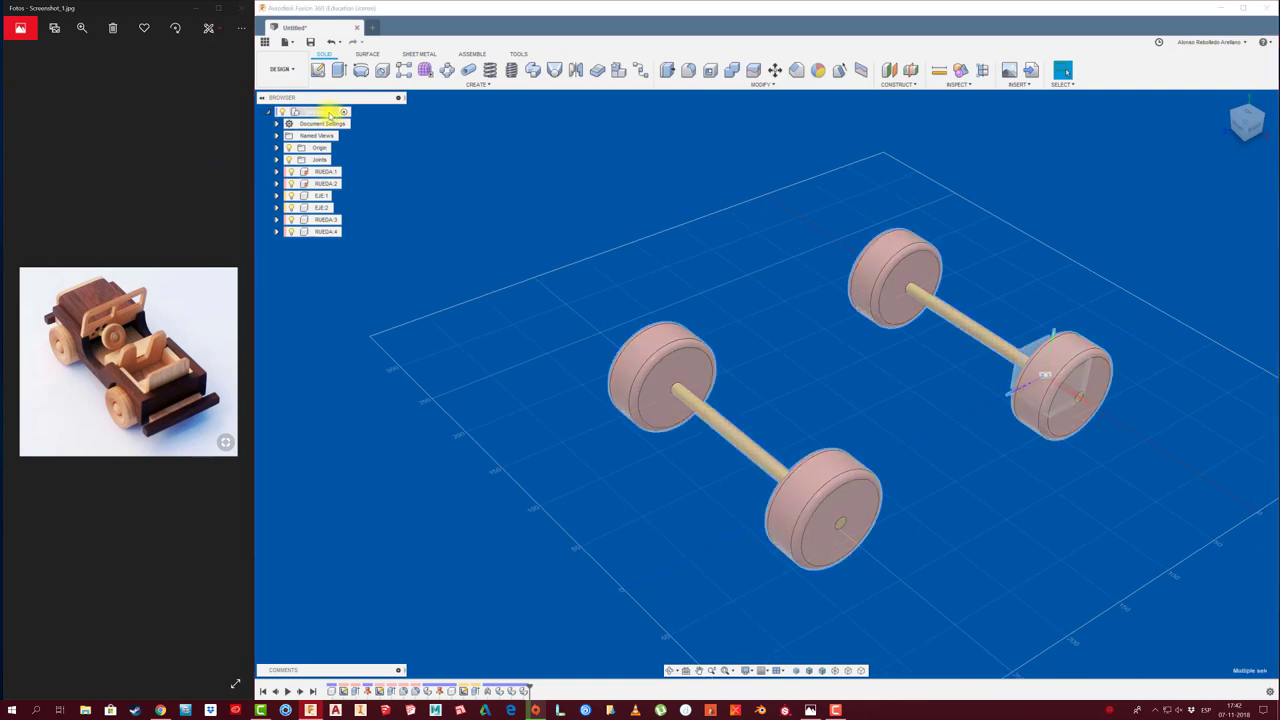
right_click(330, 114)
click(323, 116)
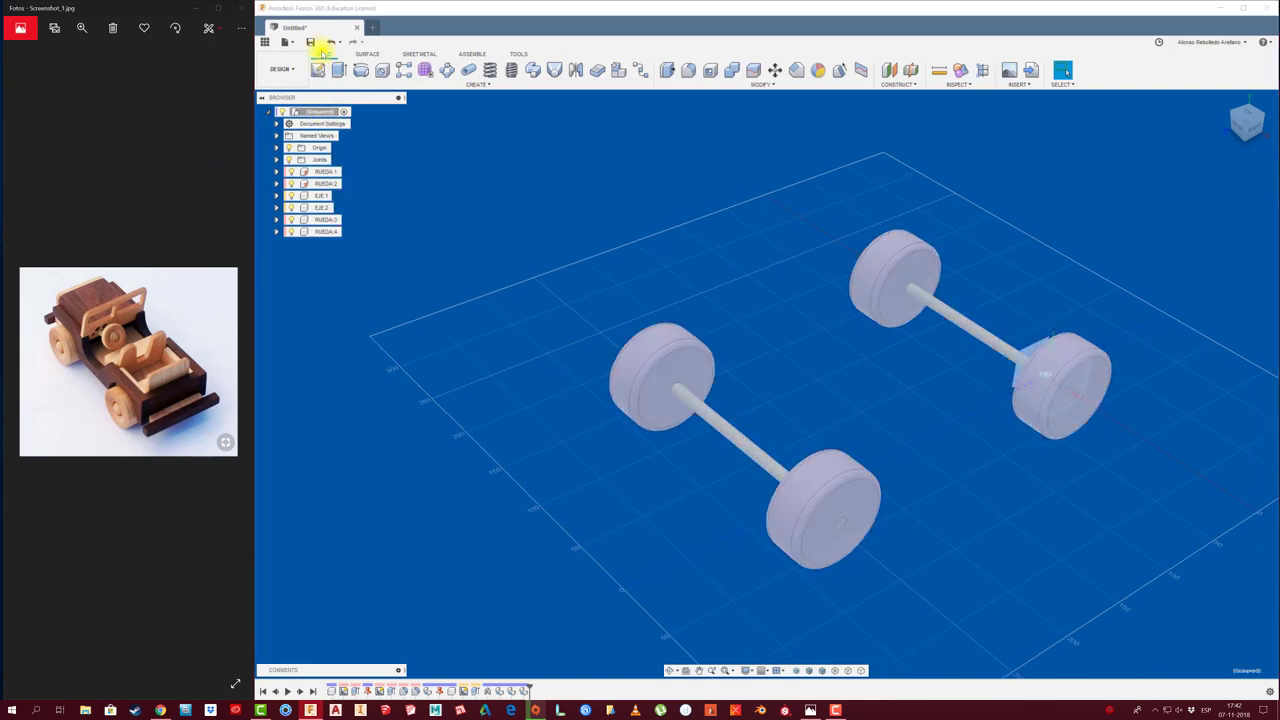
Save the design as JEEP in JUGUETES > JEEP and fit the model in view
click(312, 43)
text(JEEP)
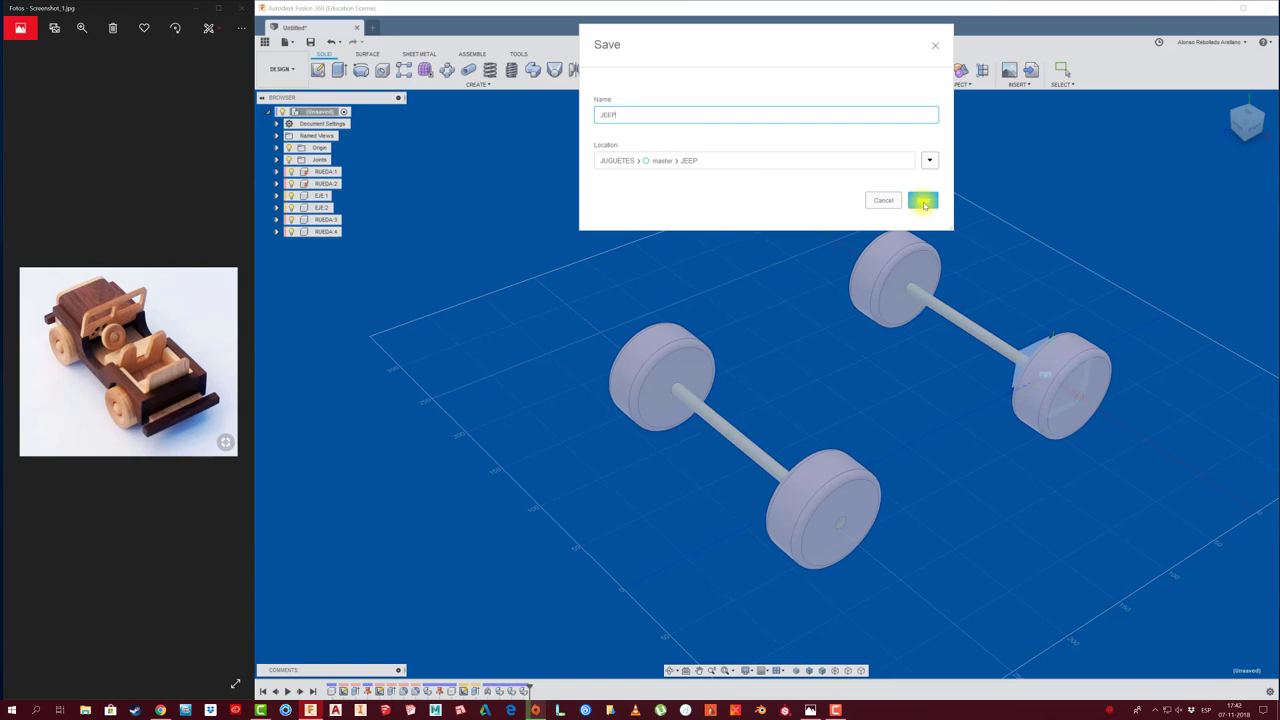
click(924, 204)
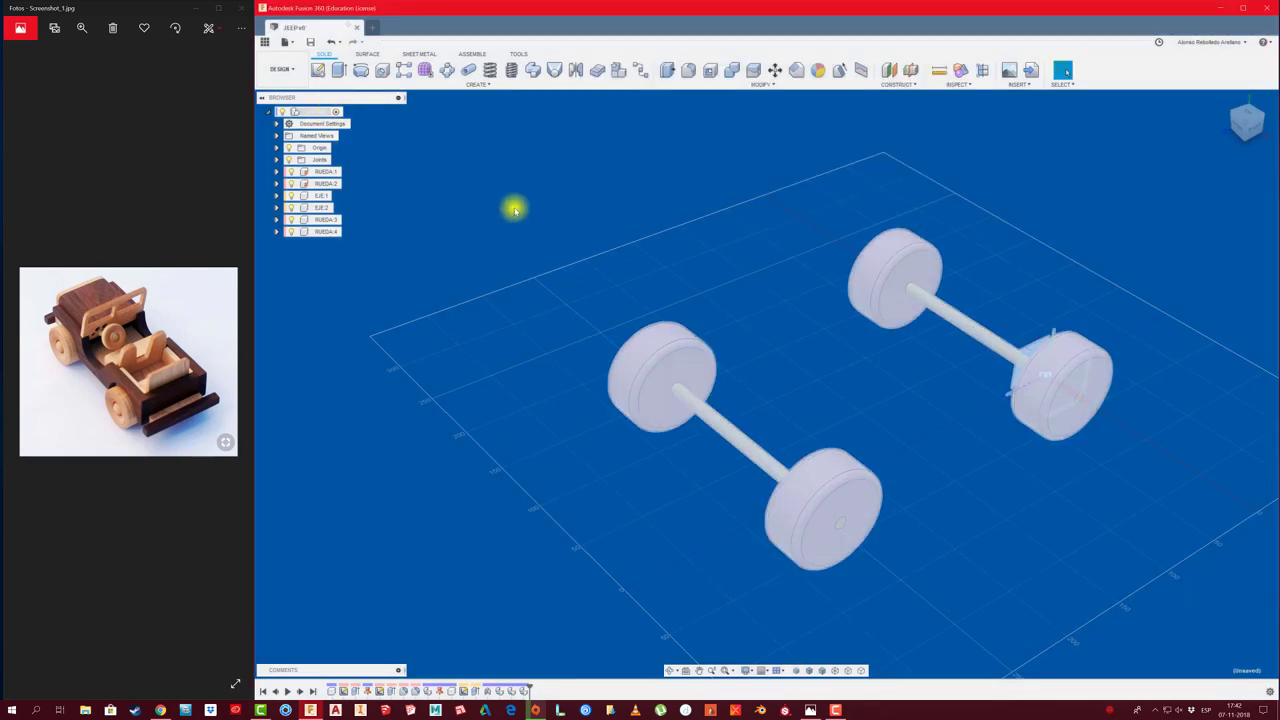
key(F6)
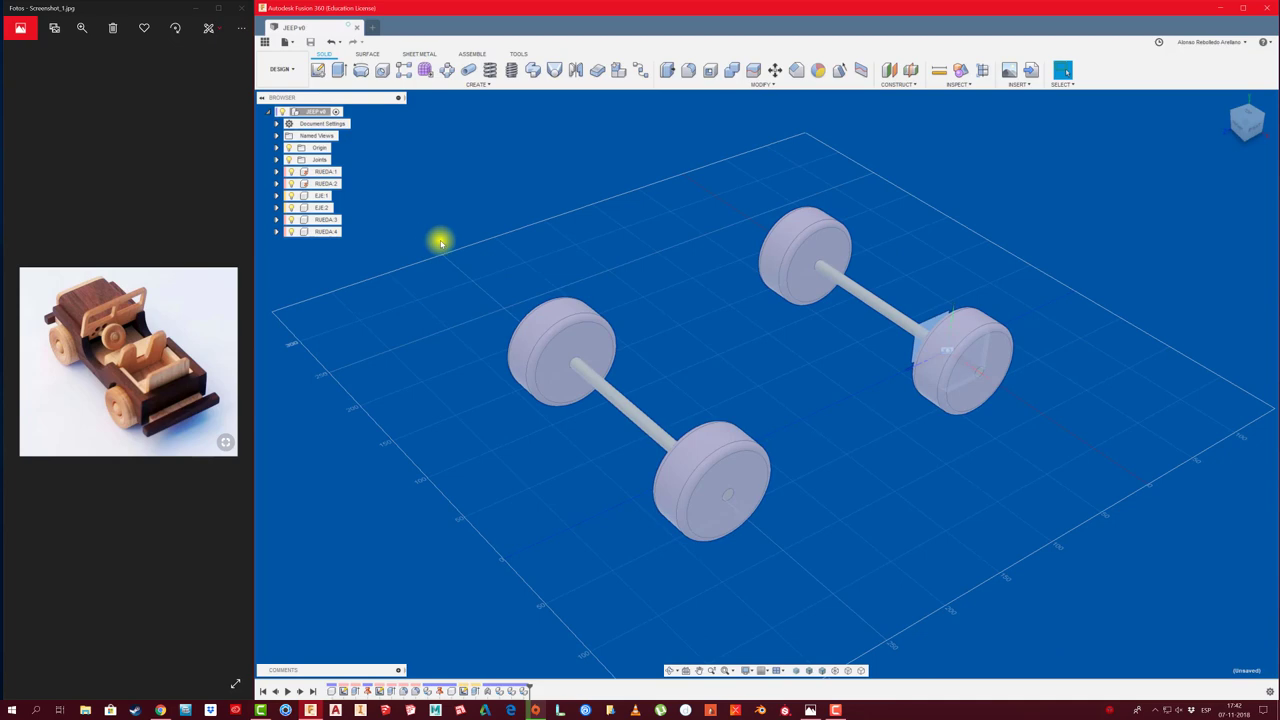
Add a new CHASIS component under the JEEP root and start a sketch inside it
right_click(315, 111)
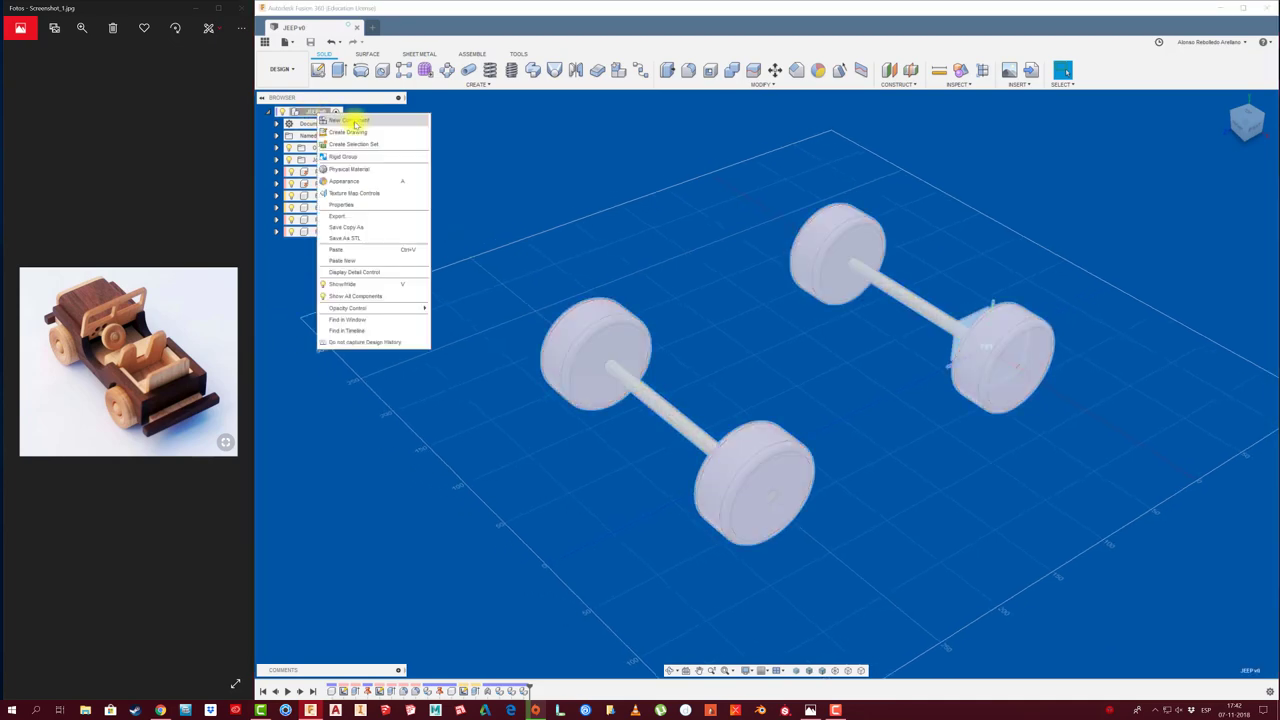
click(357, 122)
text(CHASIS)
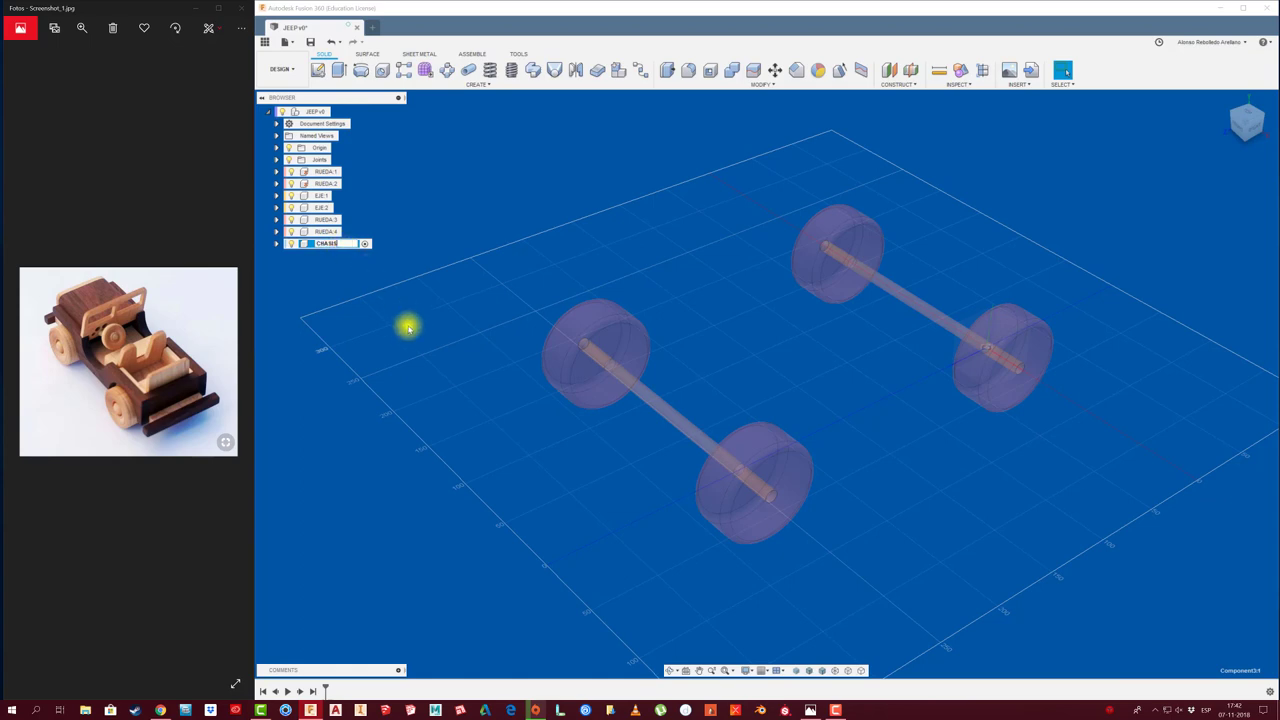
key(Return)
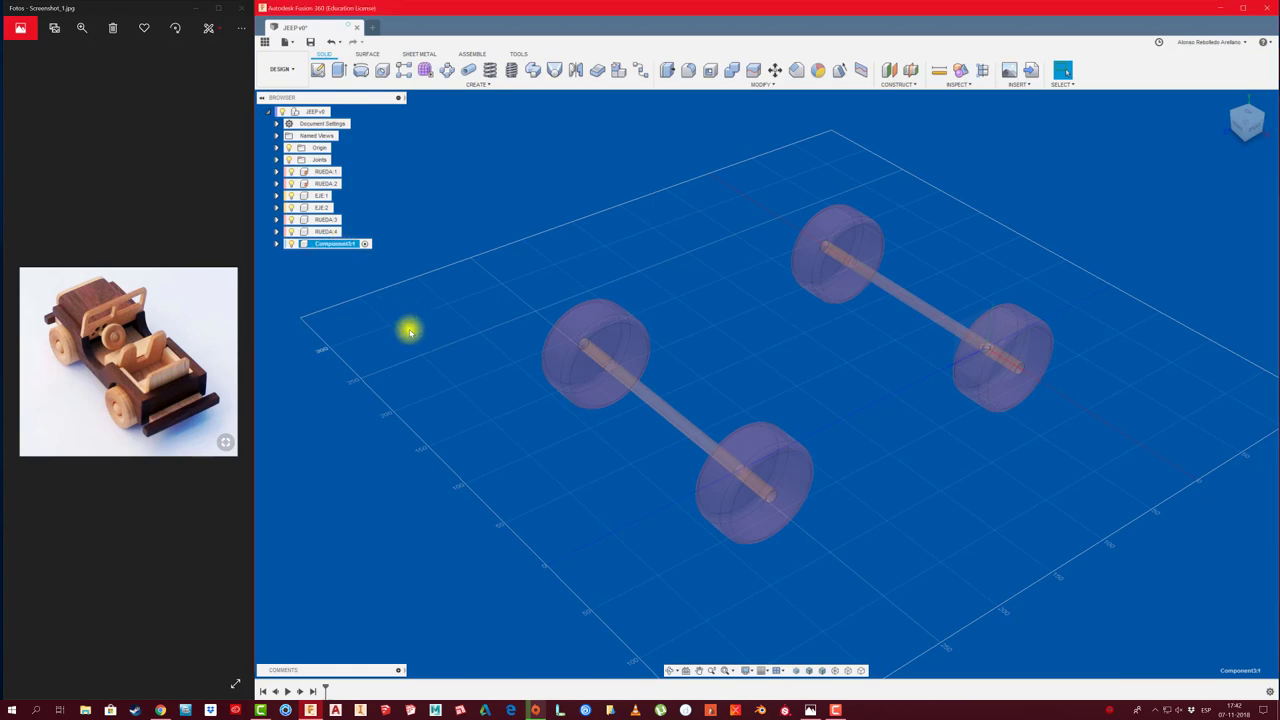
click(319, 71)
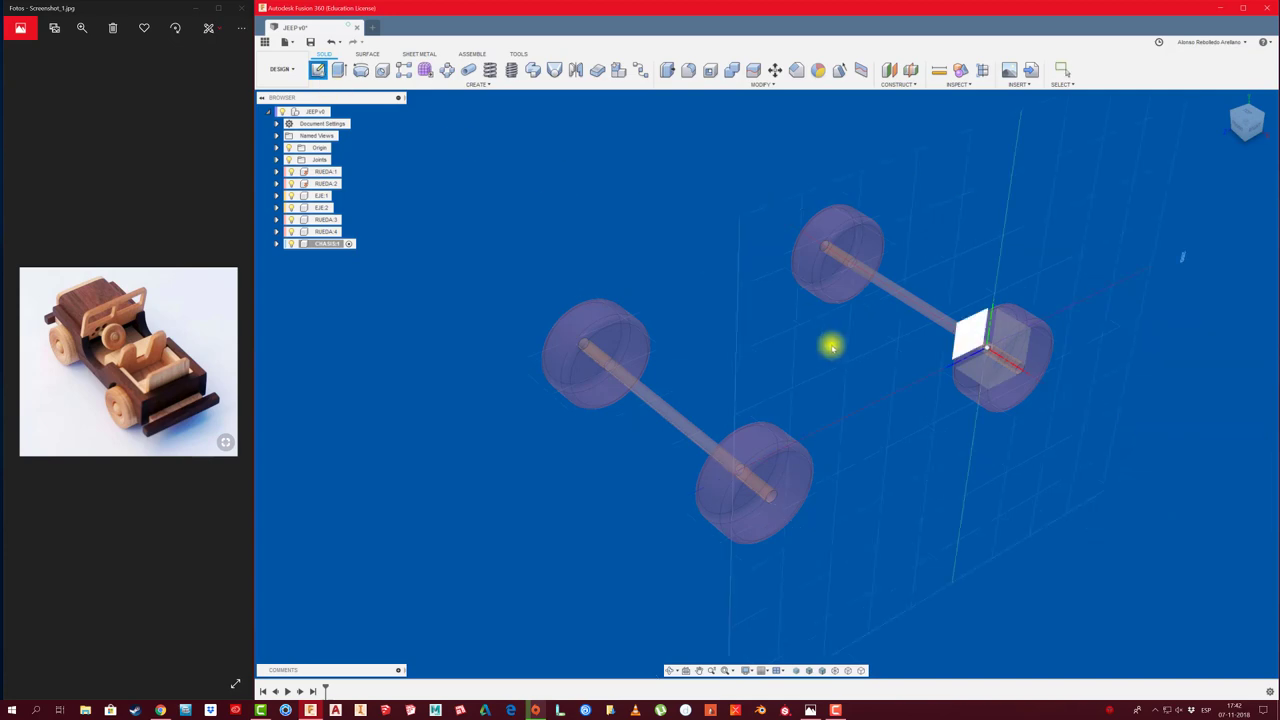
scroll(825, 353, up, 3)
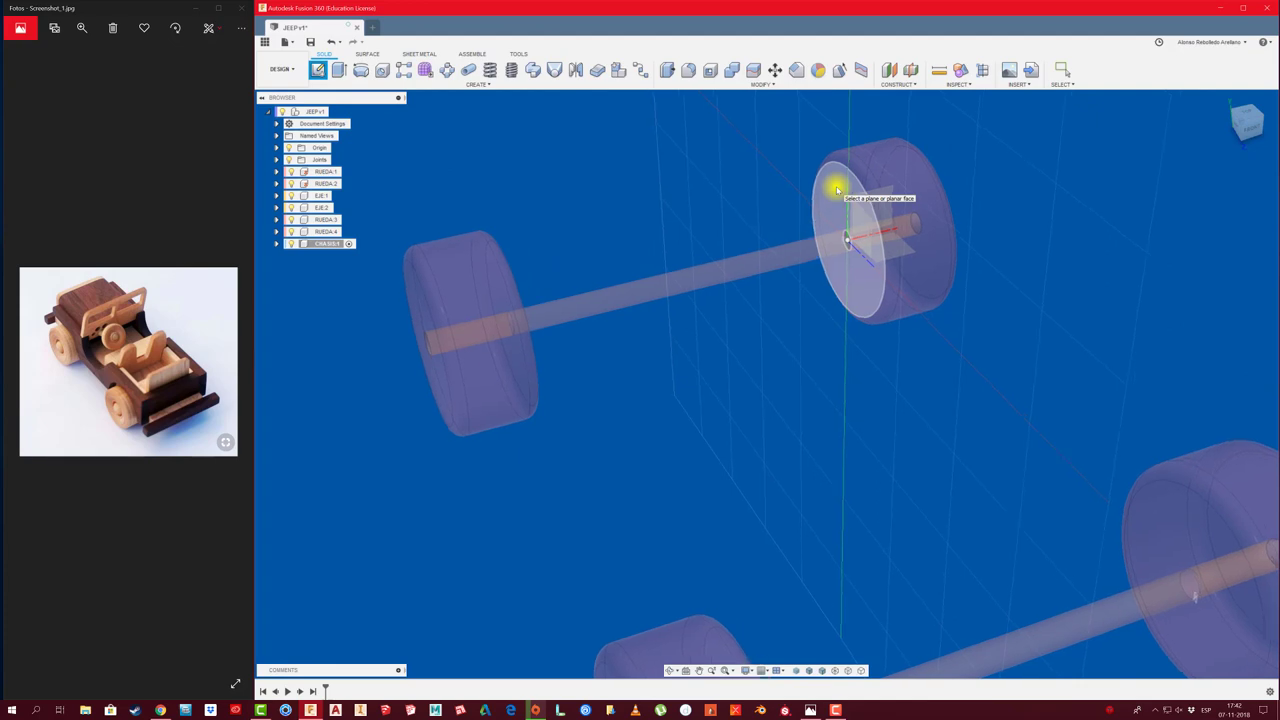
Place the CHASIS sketch on the wheel's side plane, view from RIGHT, and turn on Slice
click(837, 190)
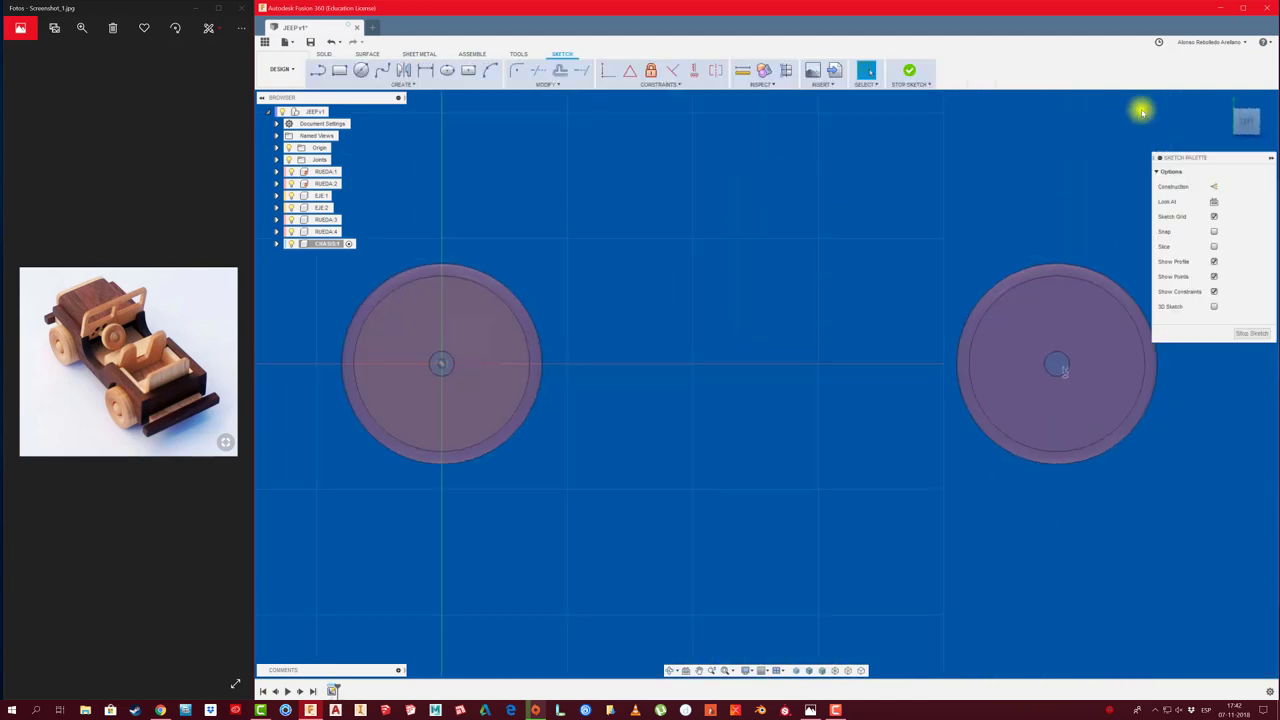
click(1266, 122)
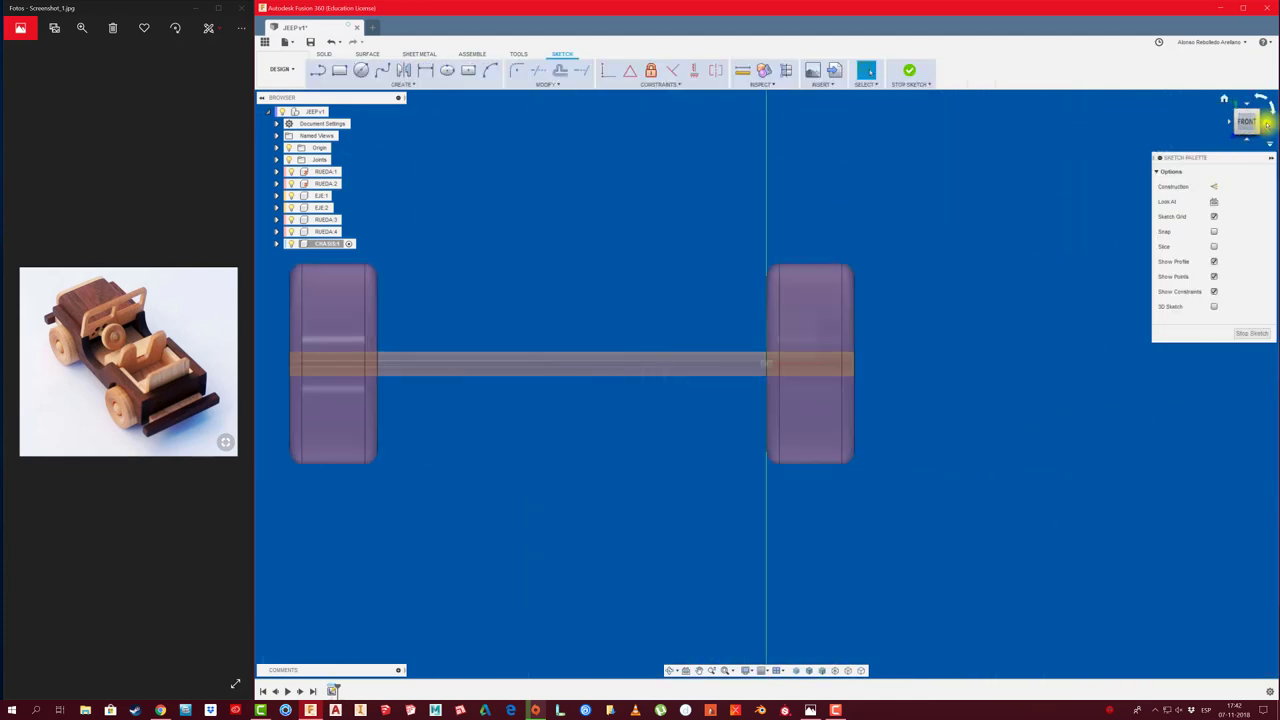
click(1266, 122)
scroll(959, 236, down, 2)
mouse_move(780, 246)
middle_down()
mouse_move(634, 291)
mouse_move(683, 279)
middle_up()
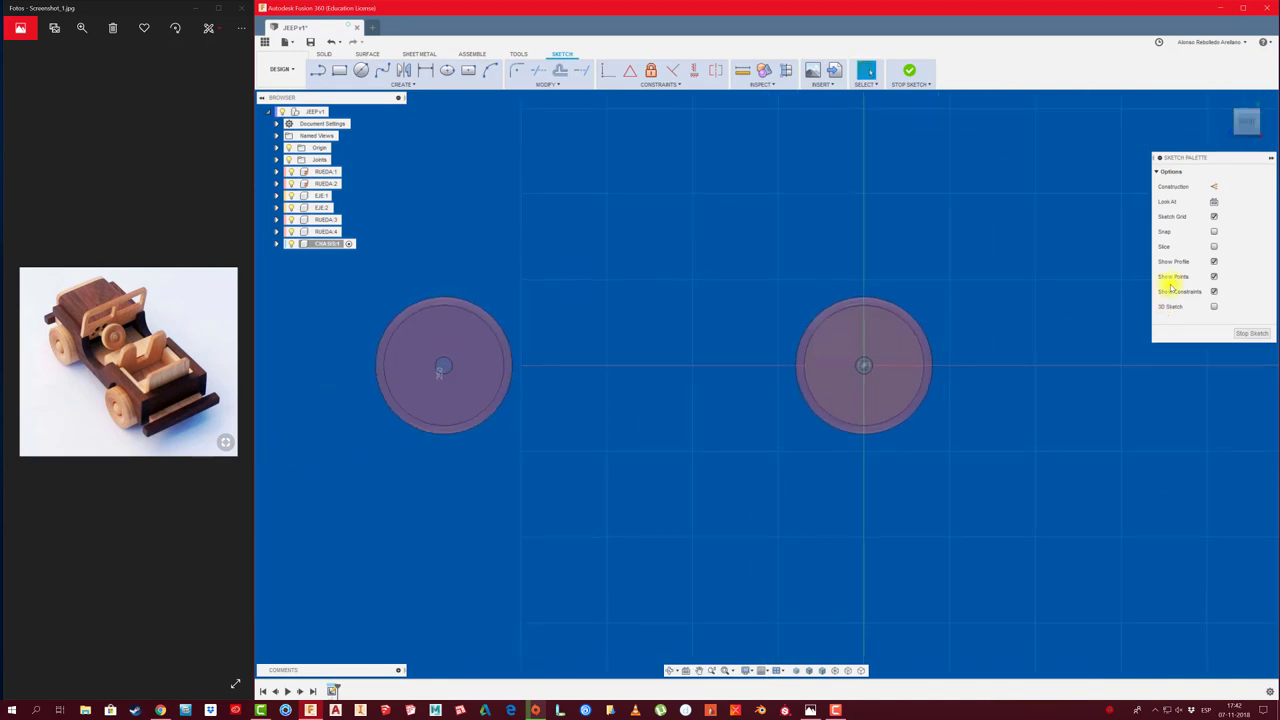
click(1214, 247)
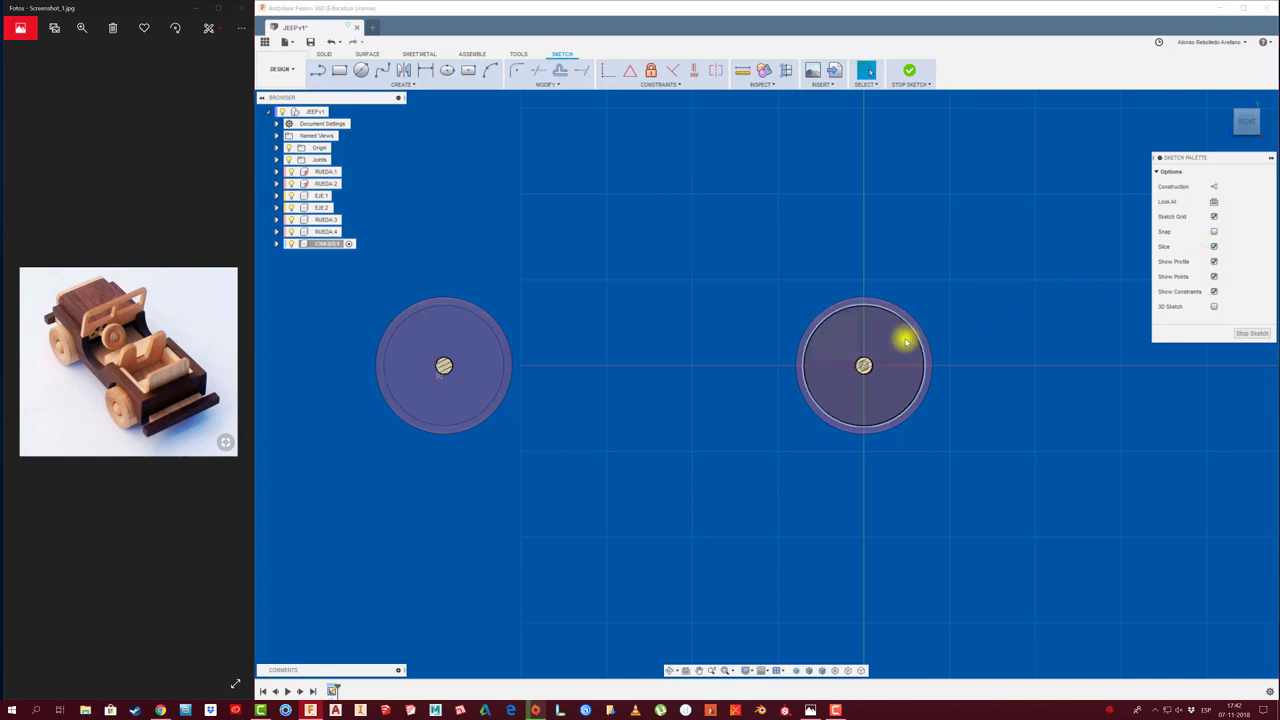
mouse_move(903, 337)
middle_down()
mouse_move(923, 329)
mouse_move(877, 360)
middle_up()
scroll(903, 349, up, 2)
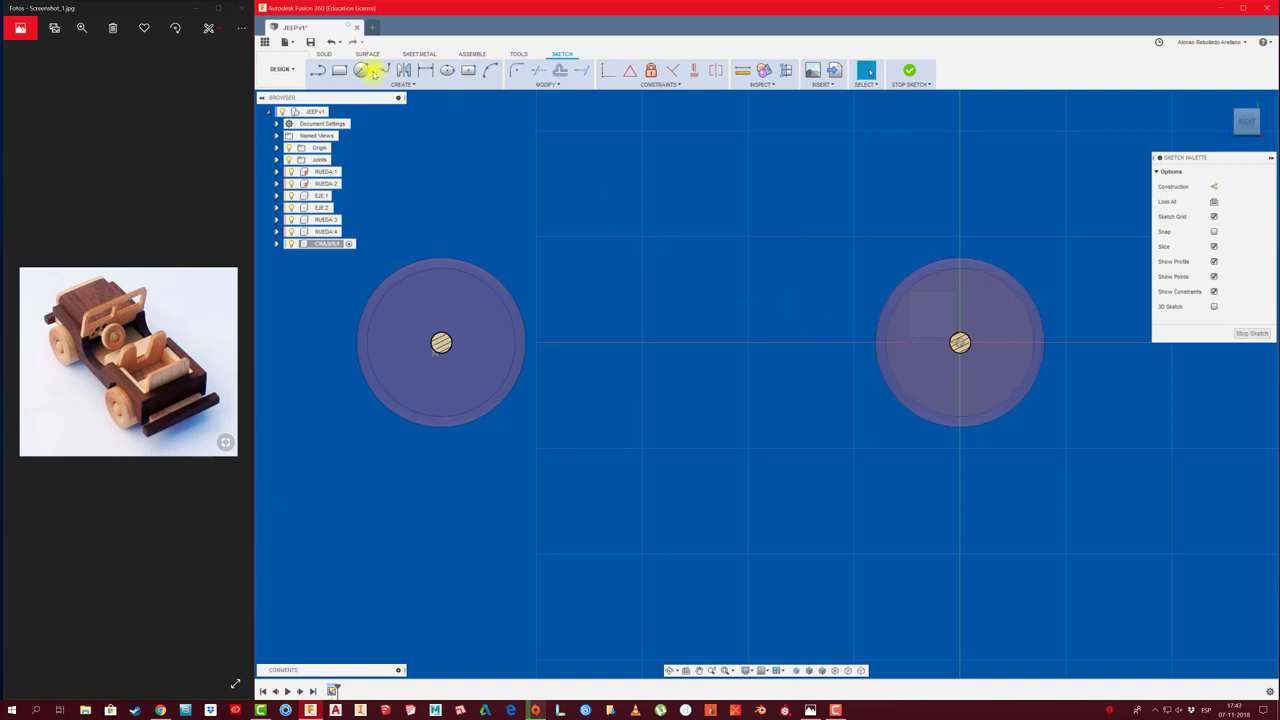
Draw a 2-point rectangle spanning both wheels
click(338, 70)
click(1100, 395)
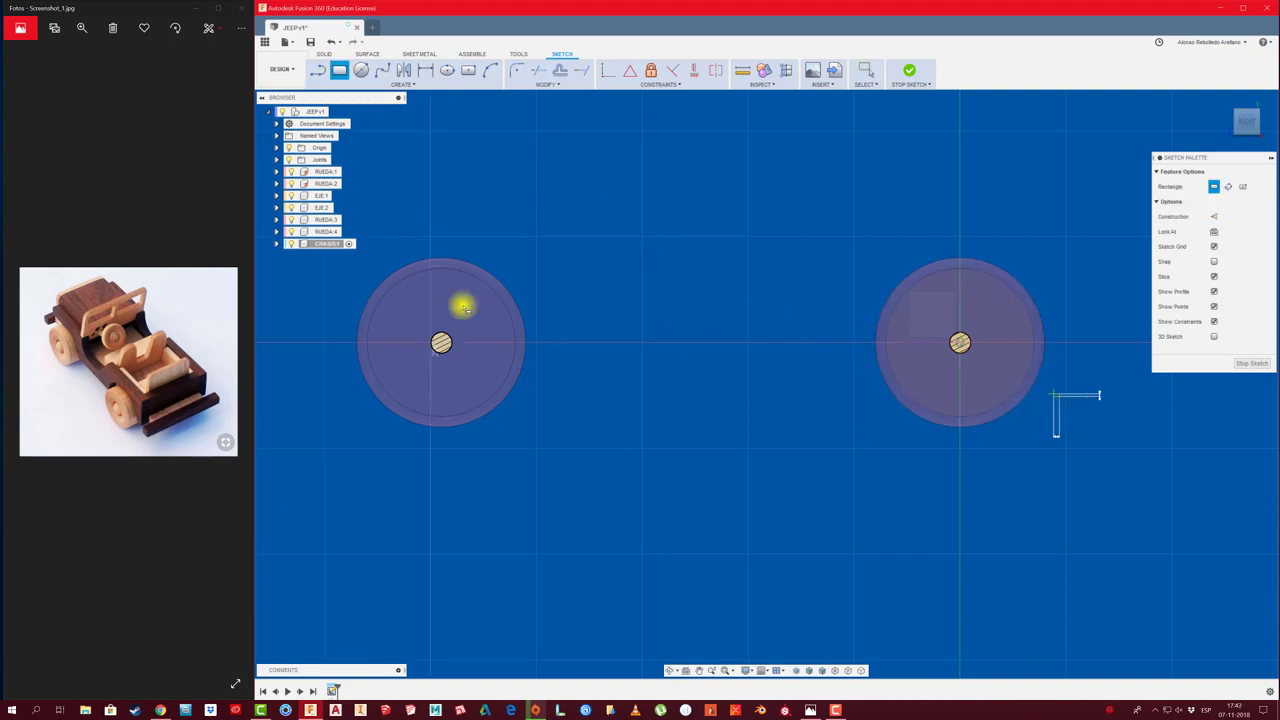
middle_drag(376, 257, 563, 288)
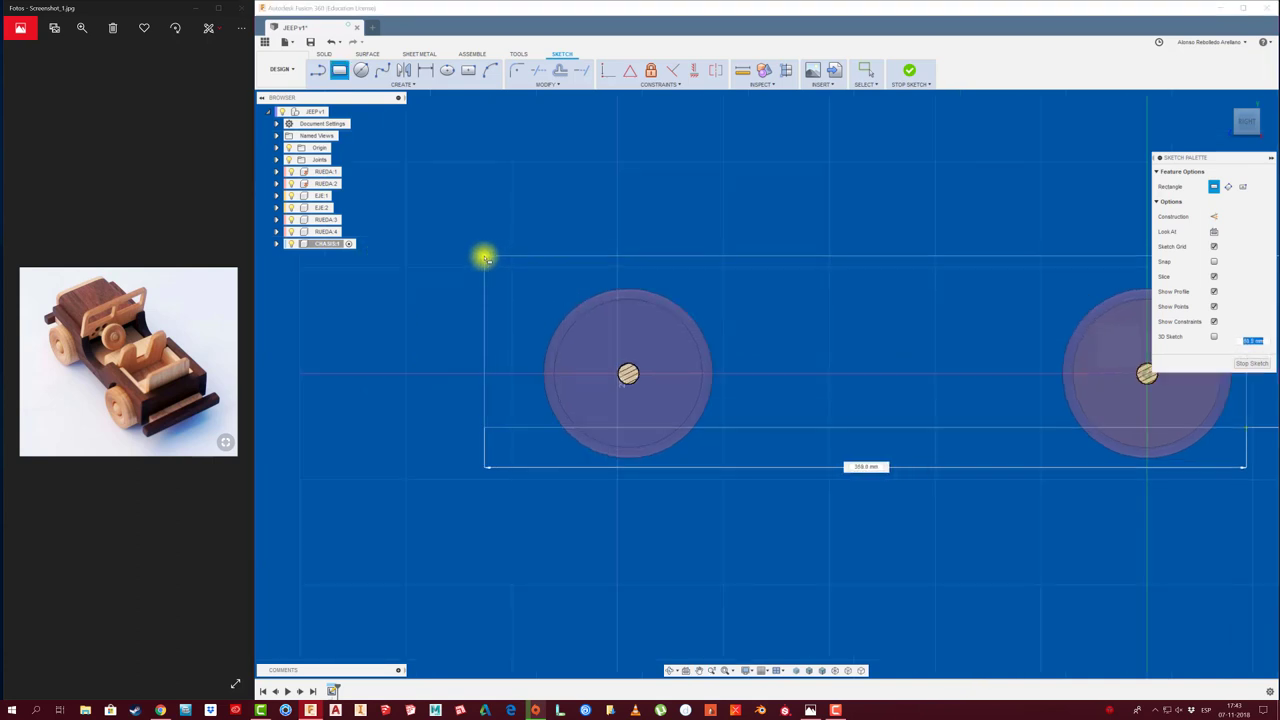
scroll(463, 285, down, 2)
scroll(589, 366, down, 1)
scroll(641, 463, up, 1)
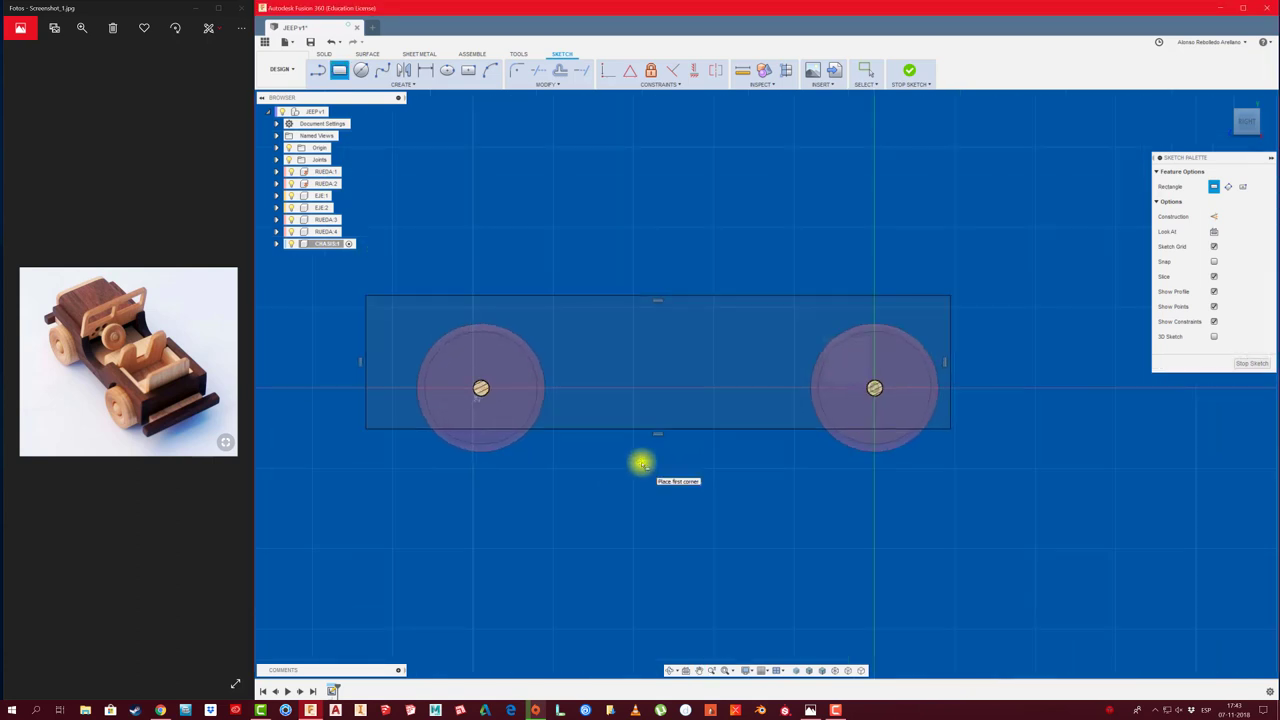
middle_drag(646, 457, 662, 455)
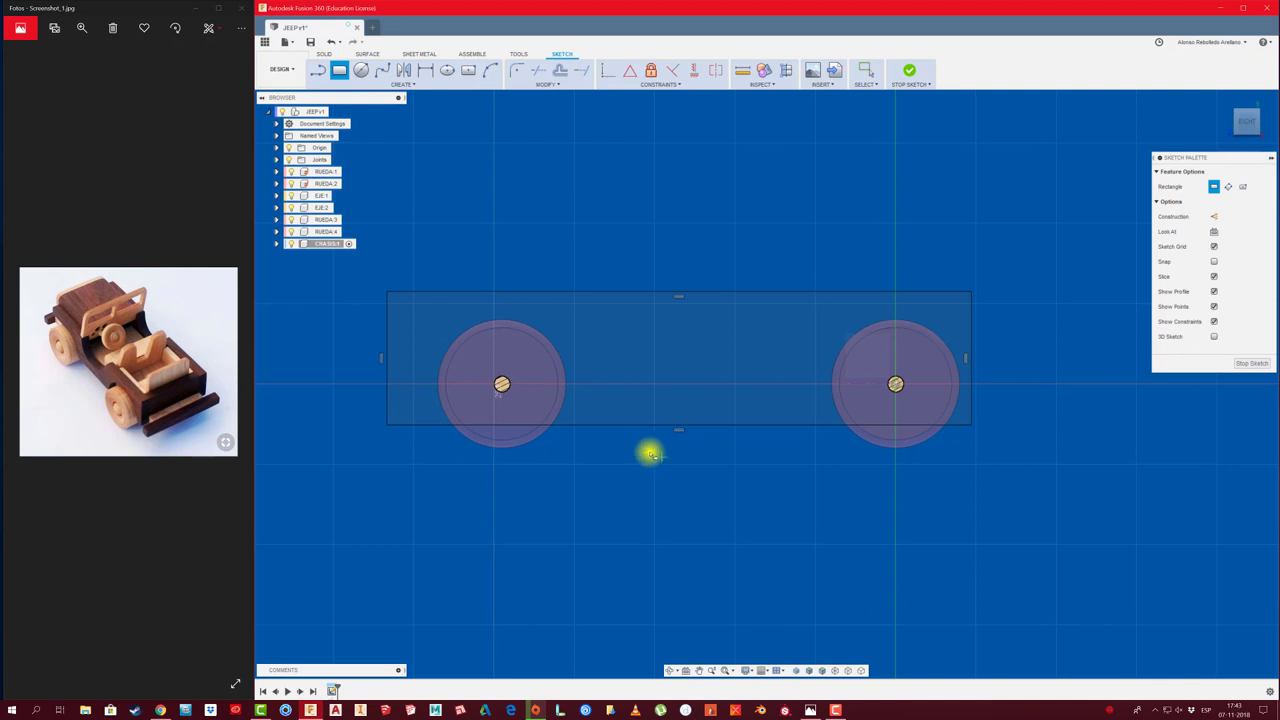
Dimension the rectangle's length, changing it from 363.7 to 370 mm
click(657, 428)
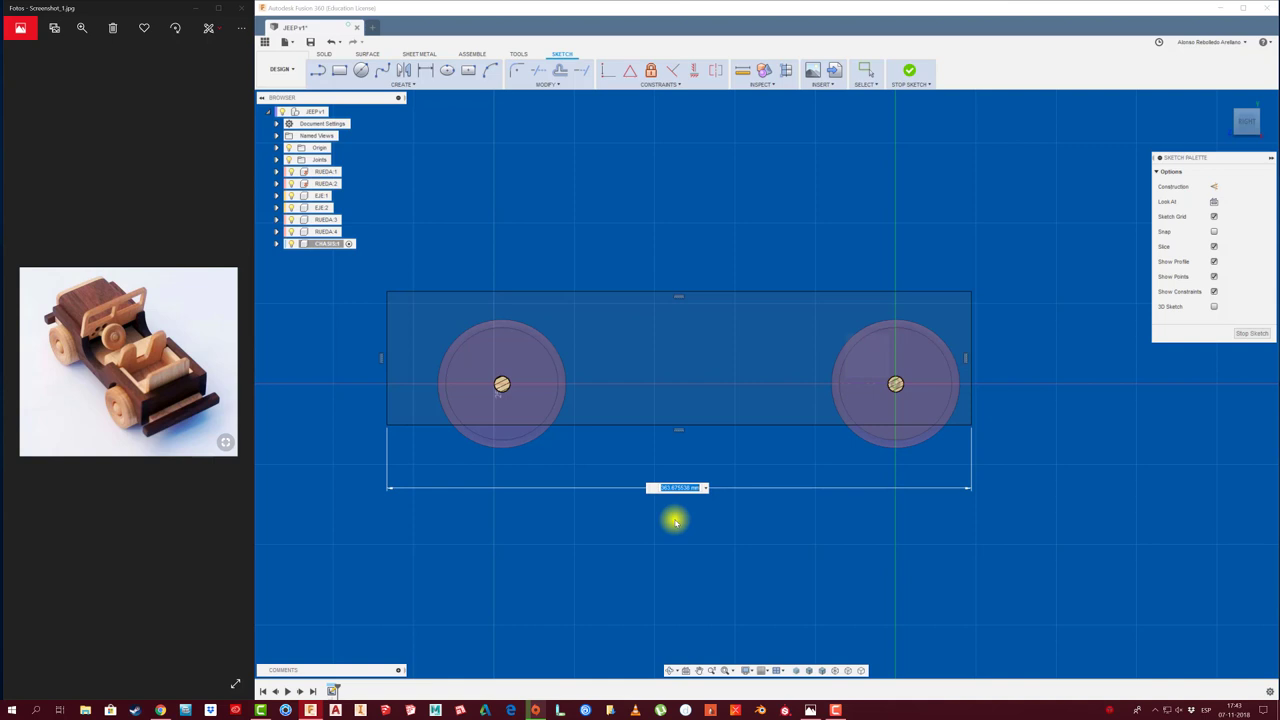
key(Return)
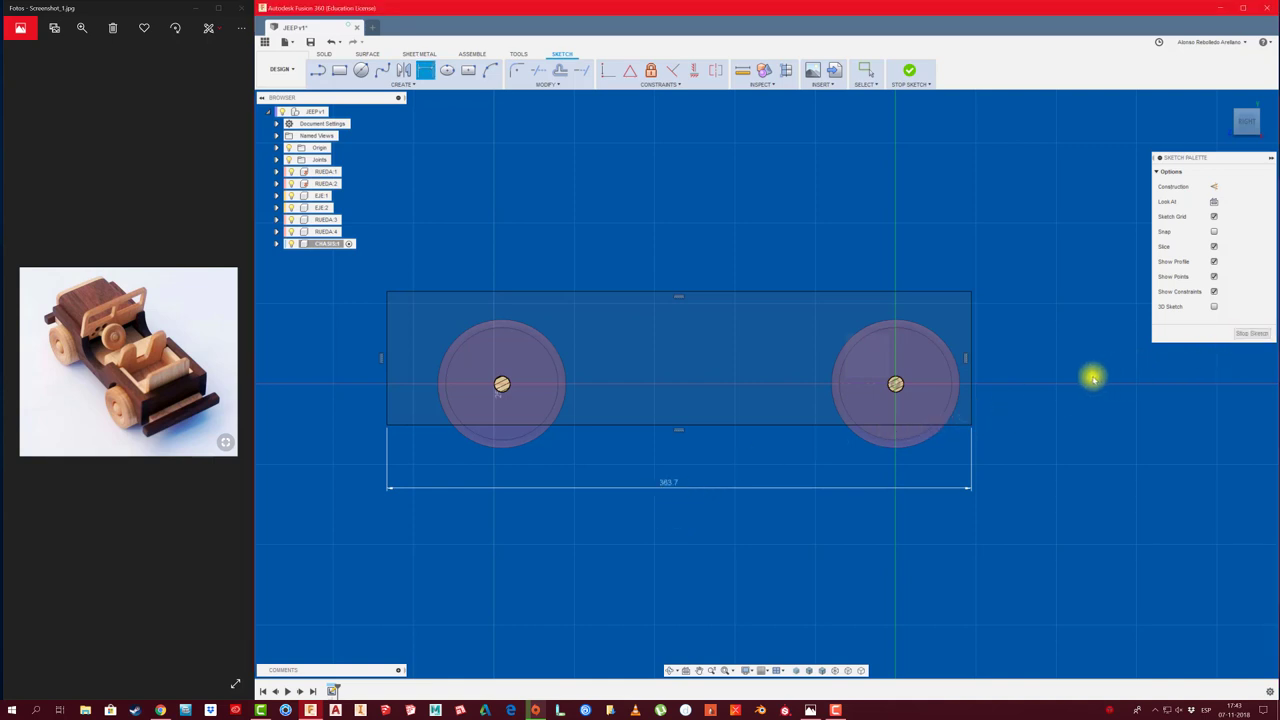
mouse_move(971, 391)
mouse_down()
mouse_move(1010, 383)
mouse_move(988, 385)
mouse_up()
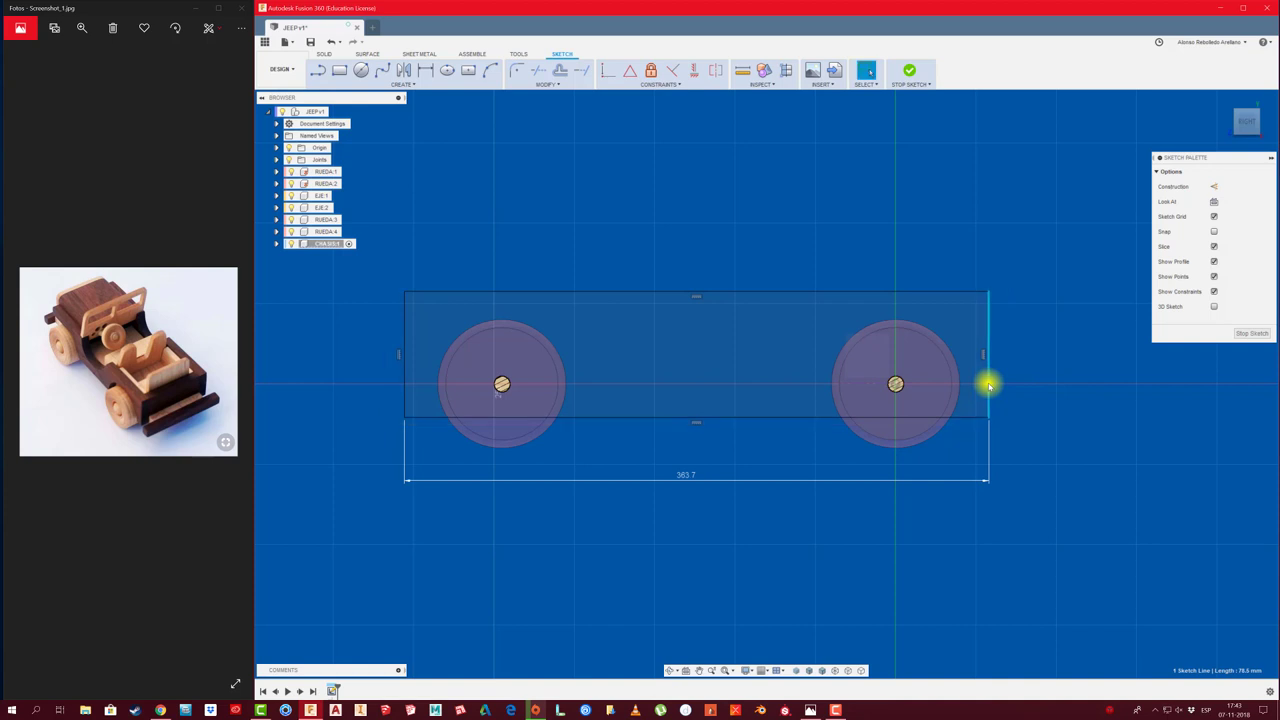
double_click(681, 475)
text(370)
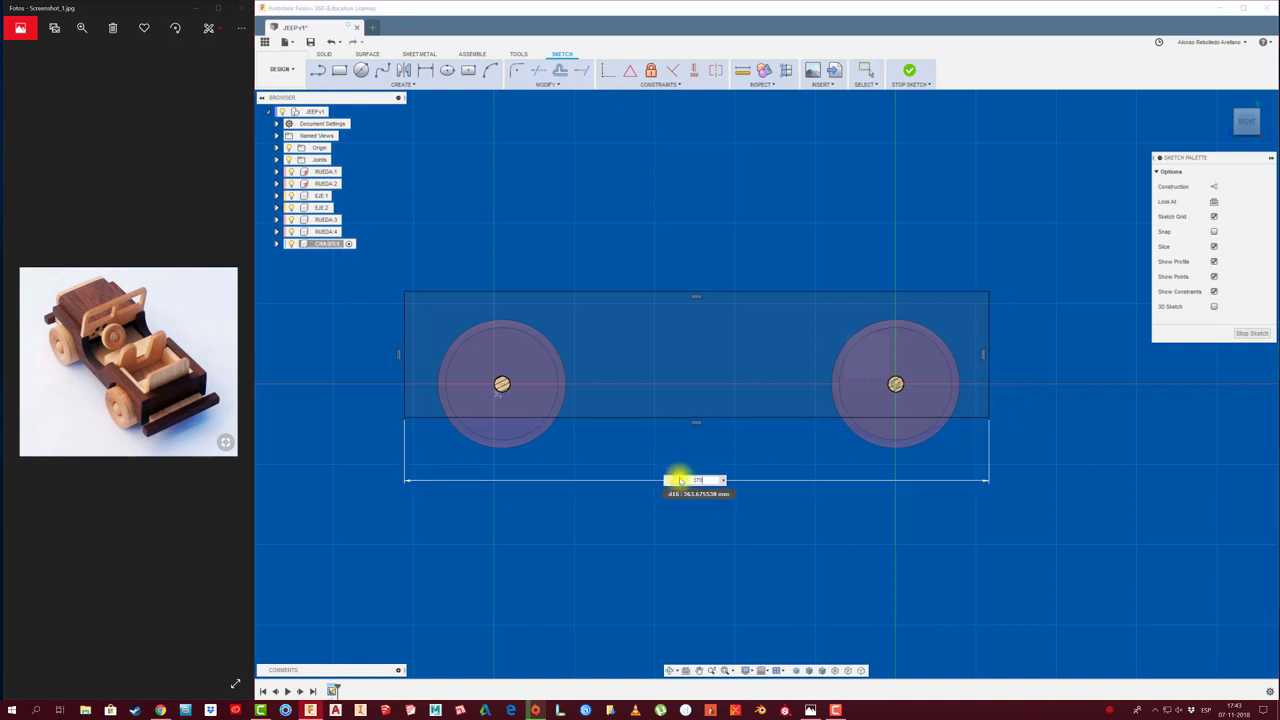
key(Return)
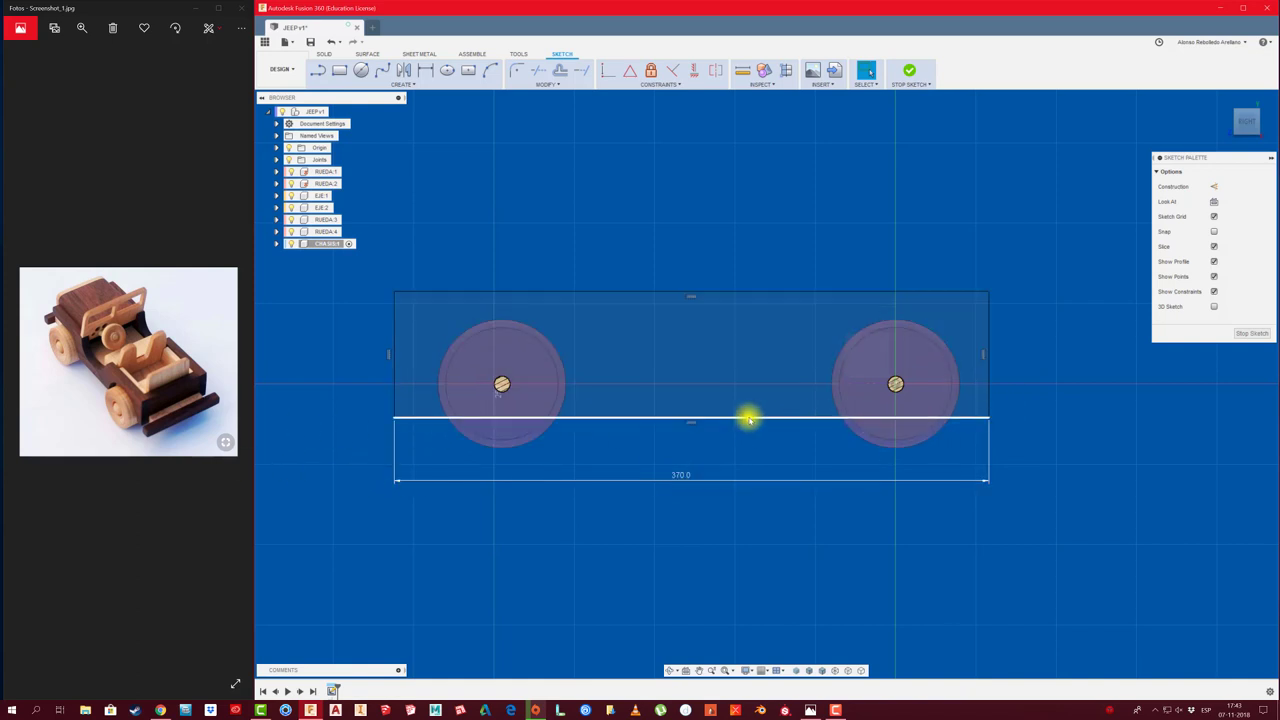
Dimension the rectangle's bottom edge from the axle centre line, setting it 10 mm
key(d)
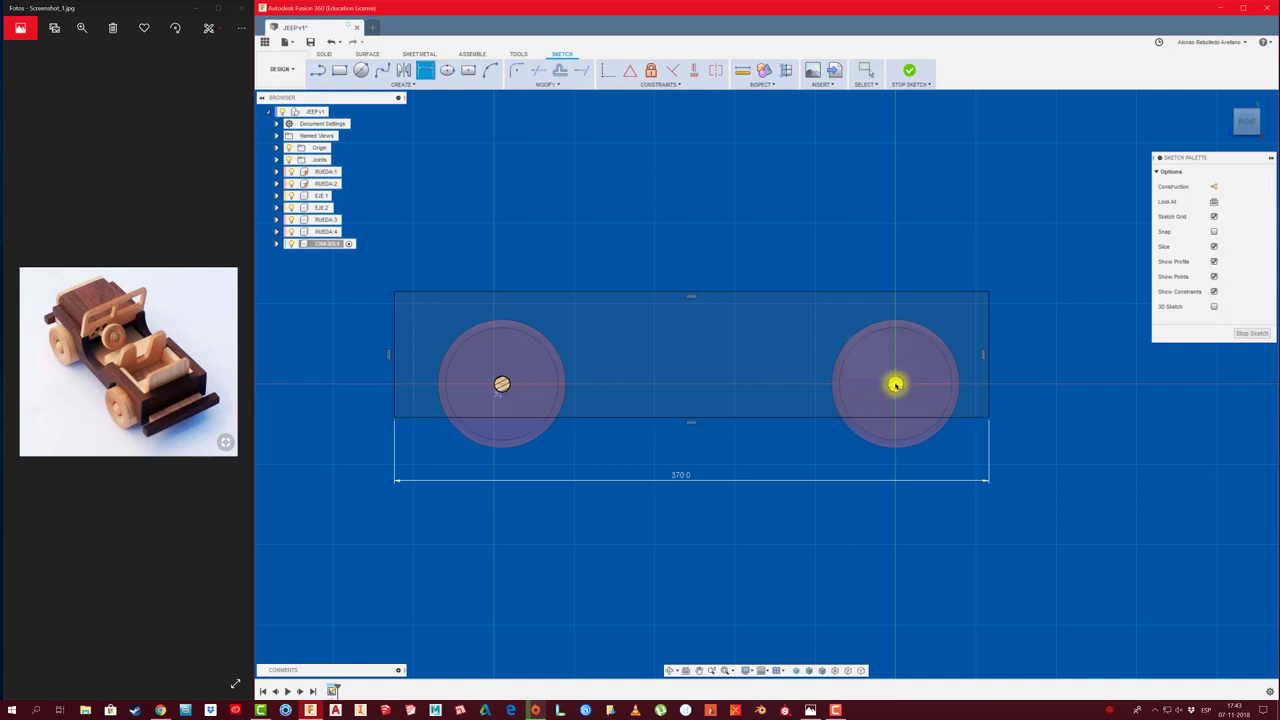
key(Escape)
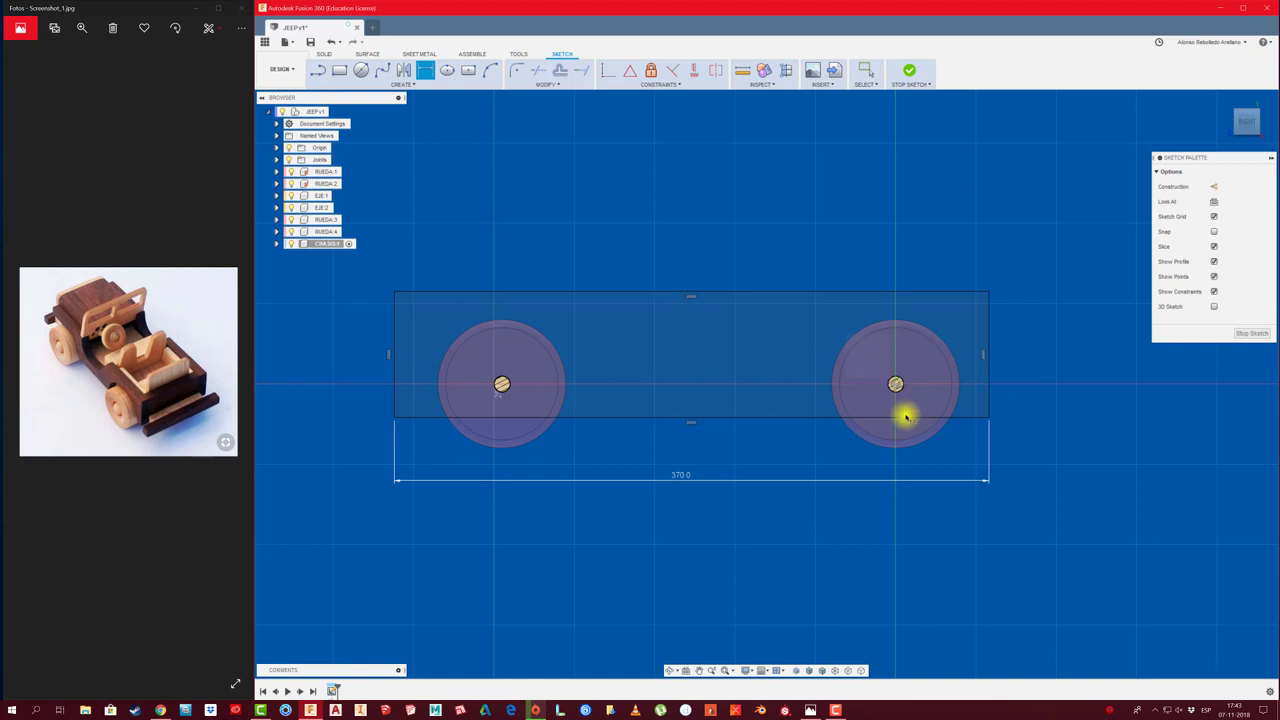
click(906, 417)
click(895, 384)
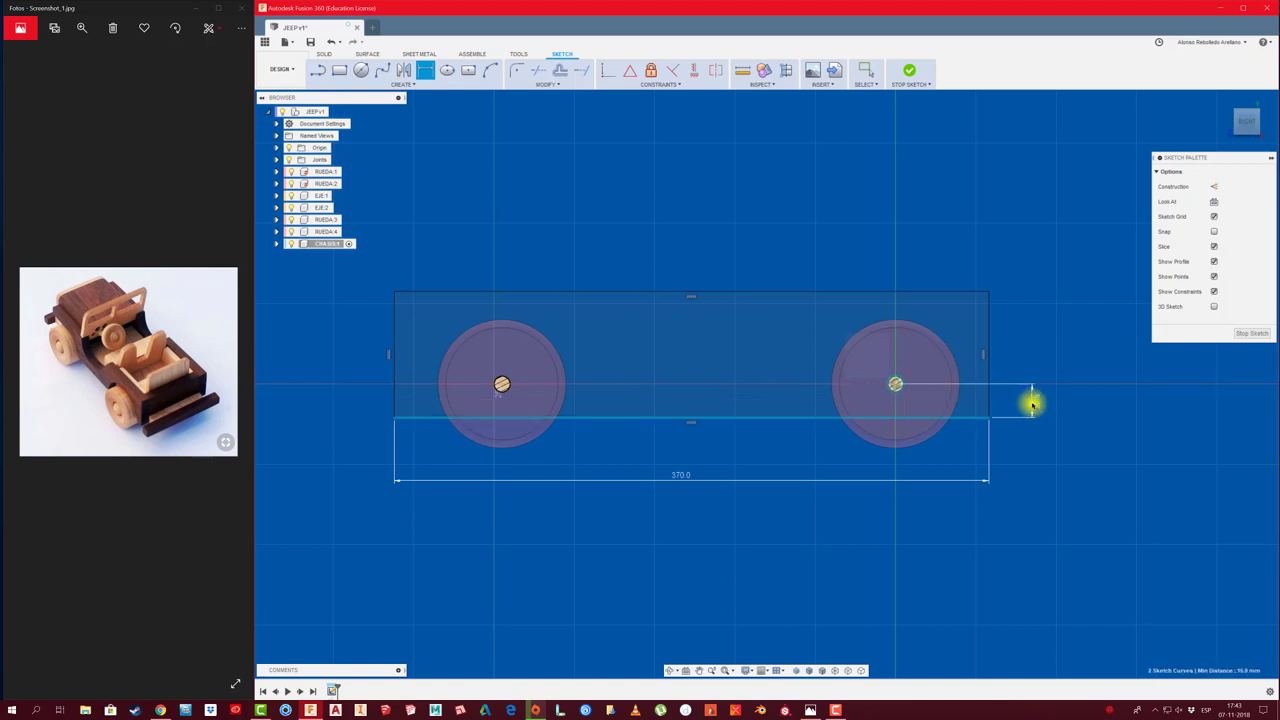
click(1033, 402)
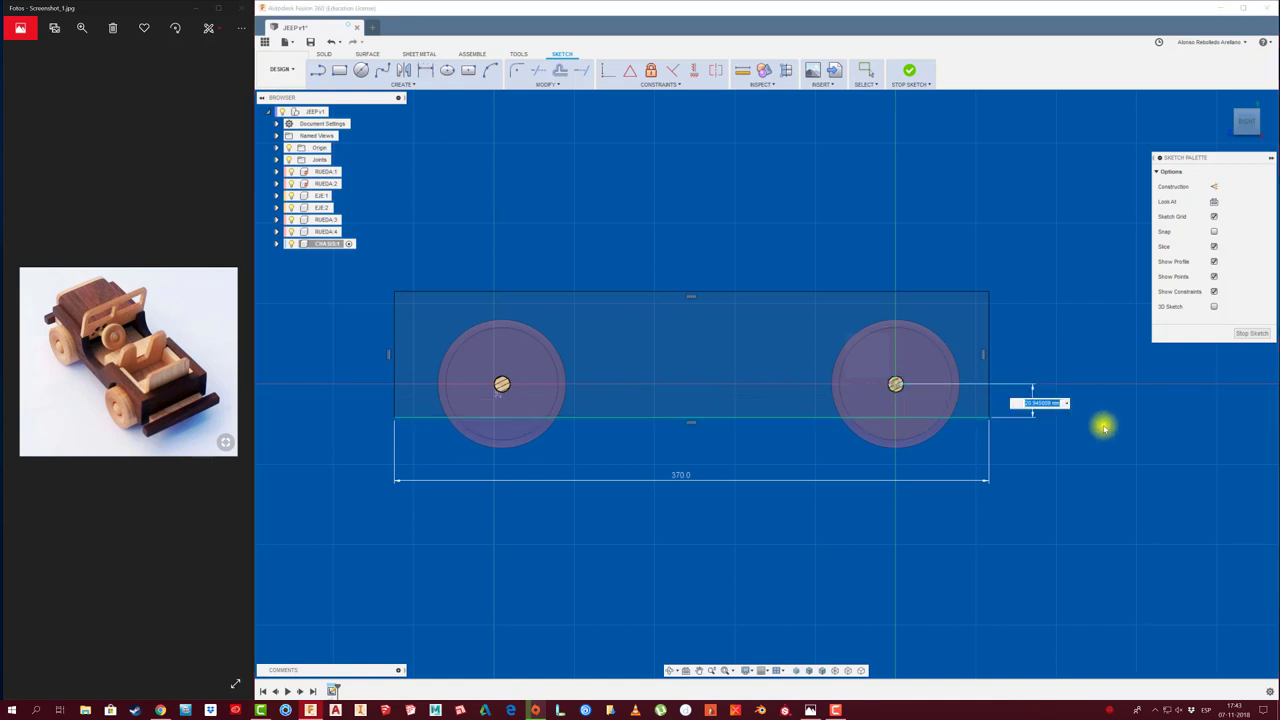
key(Return)
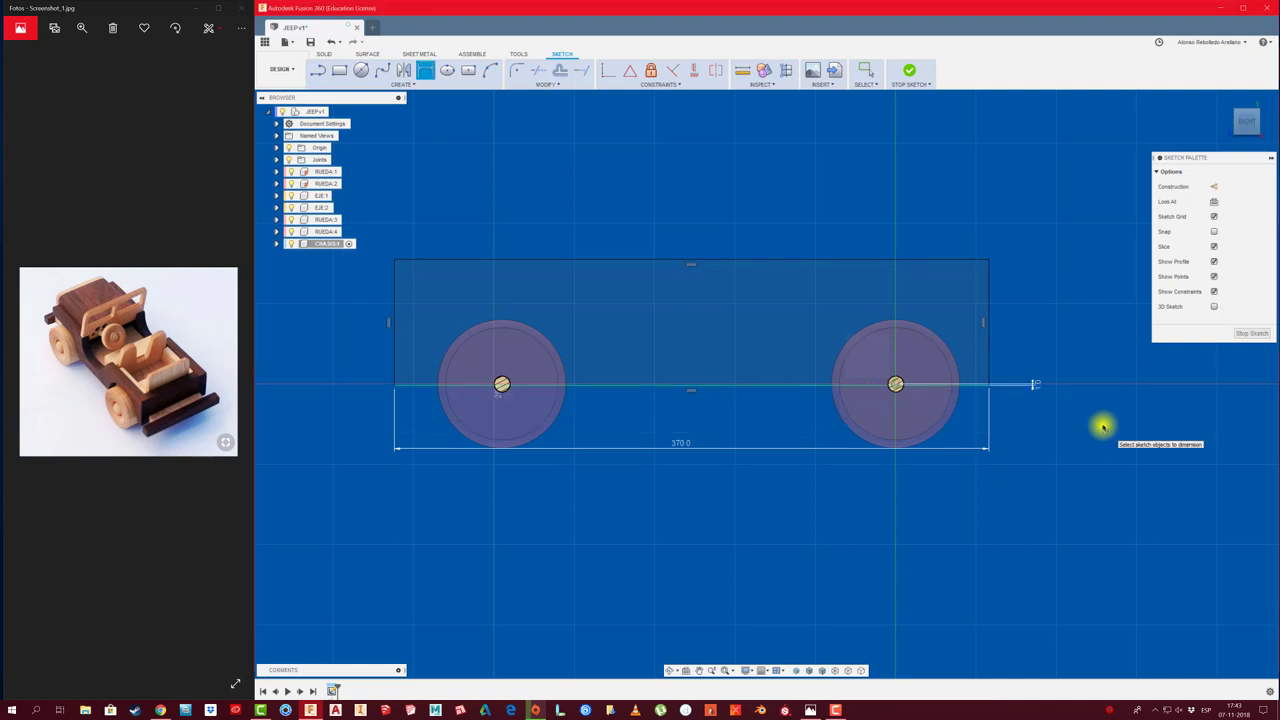
click(1040, 387)
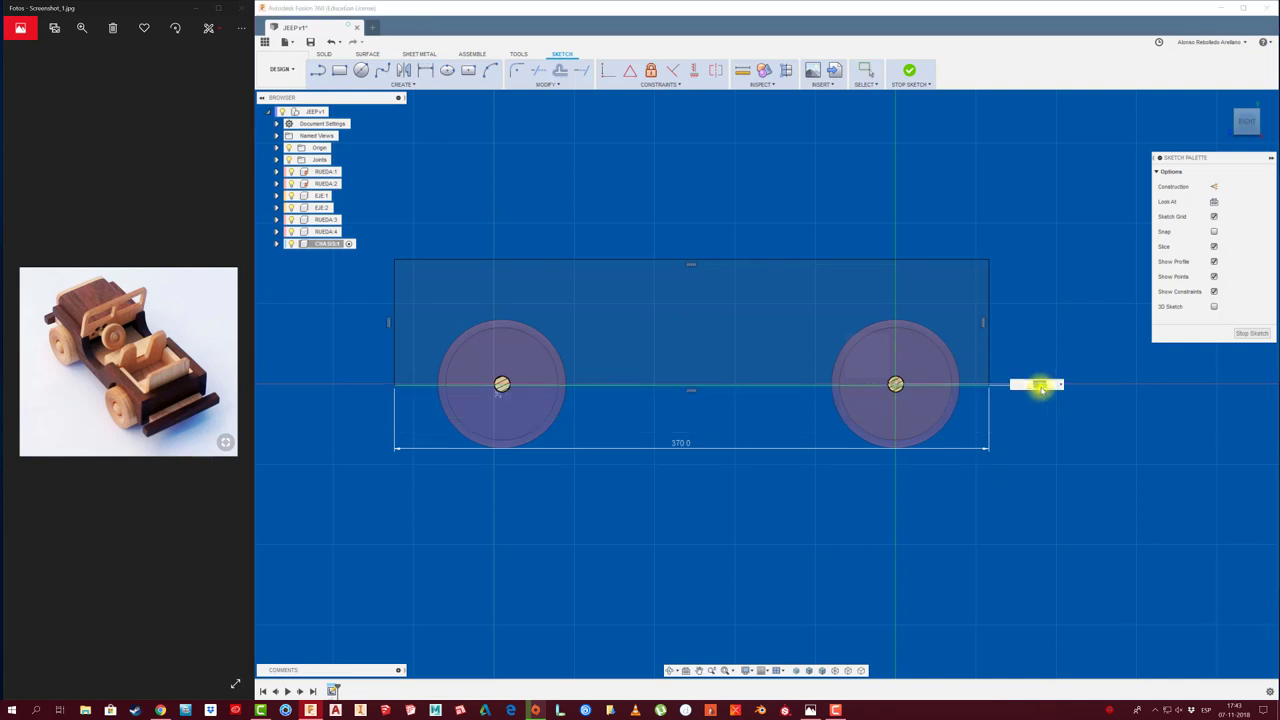
text(10)
key(Return)
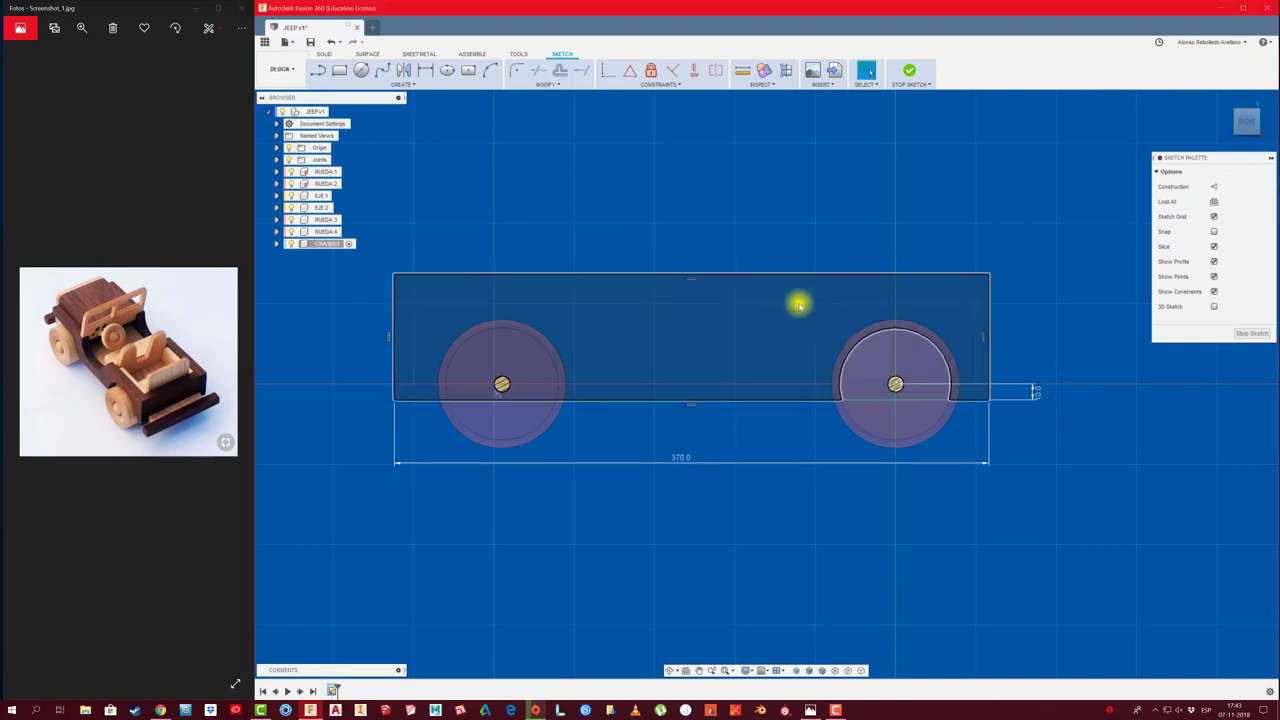
Pull the top edge down toward the axle line and set the bottom edge distance to 15 mm
click(745, 274)
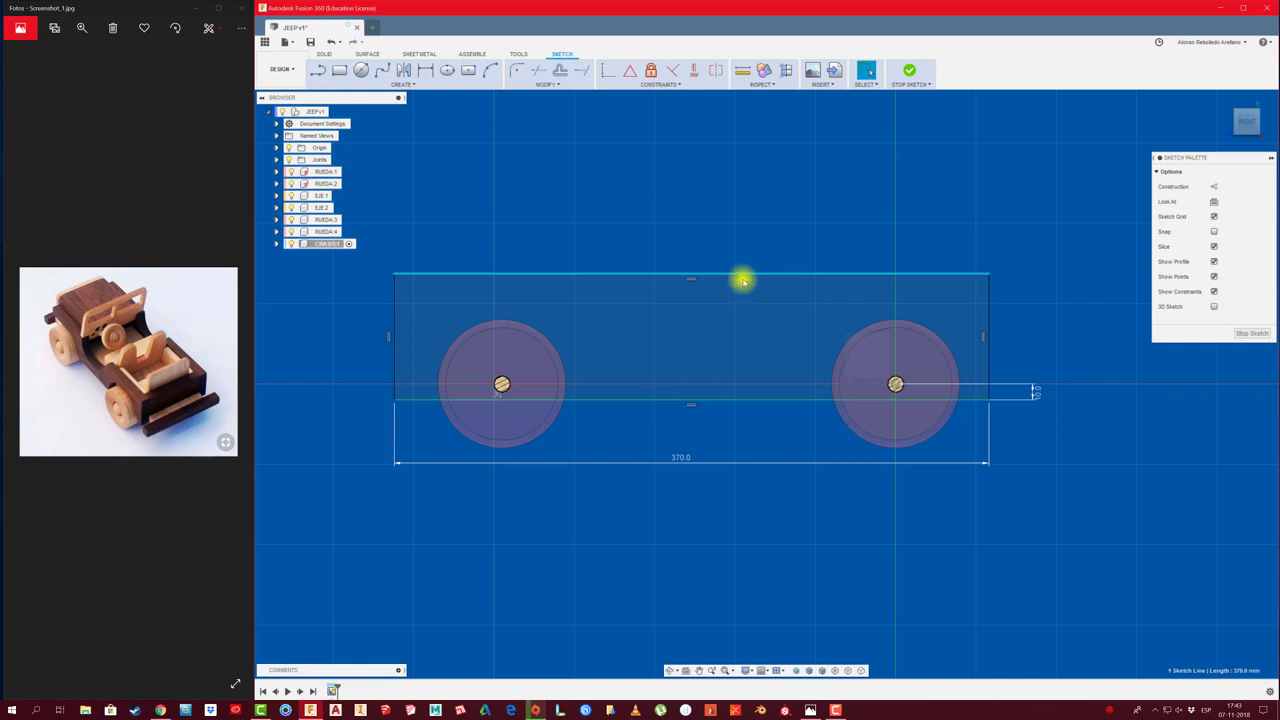
mouse_move(744, 281)
mouse_down()
mouse_move(743, 371)
mouse_move(743, 358)
mouse_up()
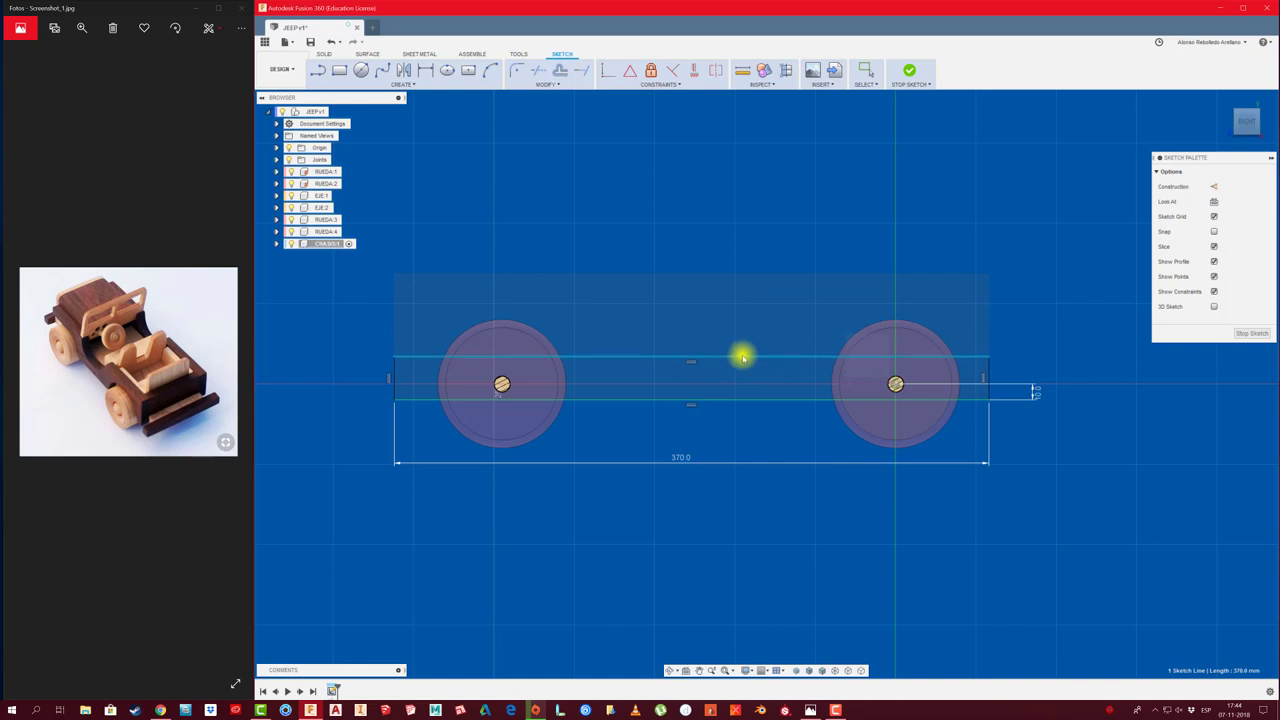
click(1034, 397)
click(1035, 397)
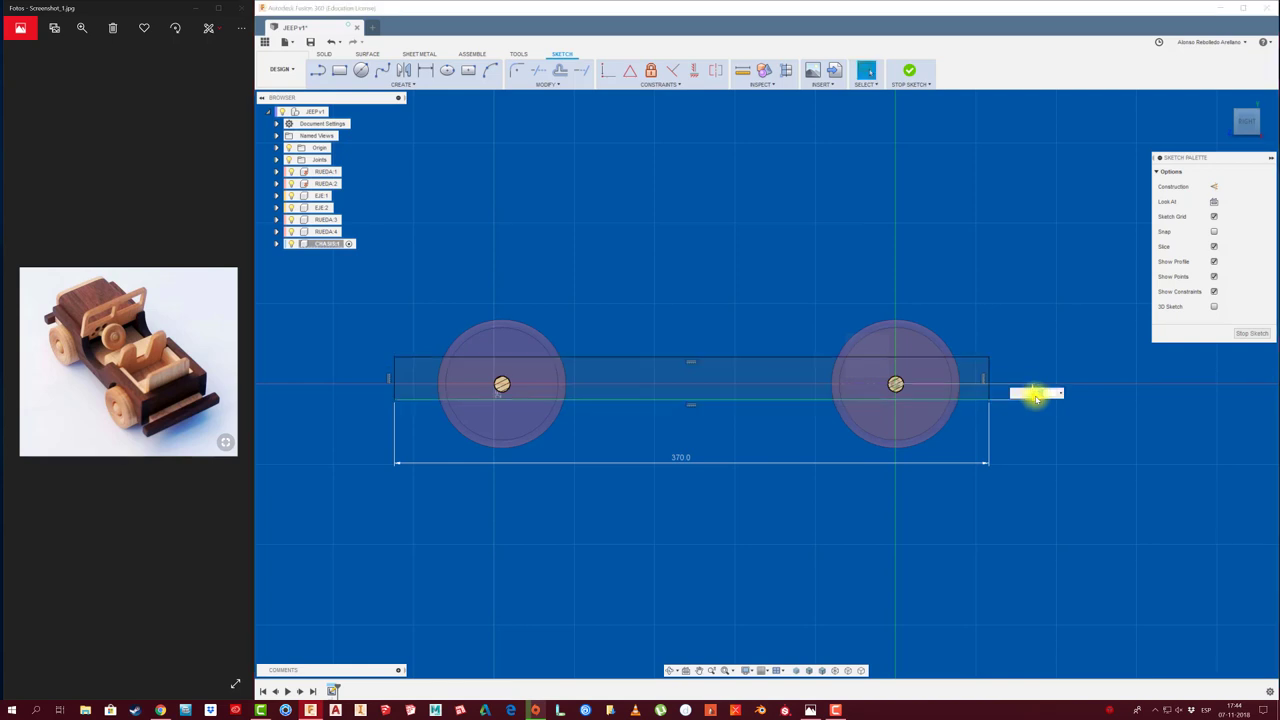
text(15)
key(Return)
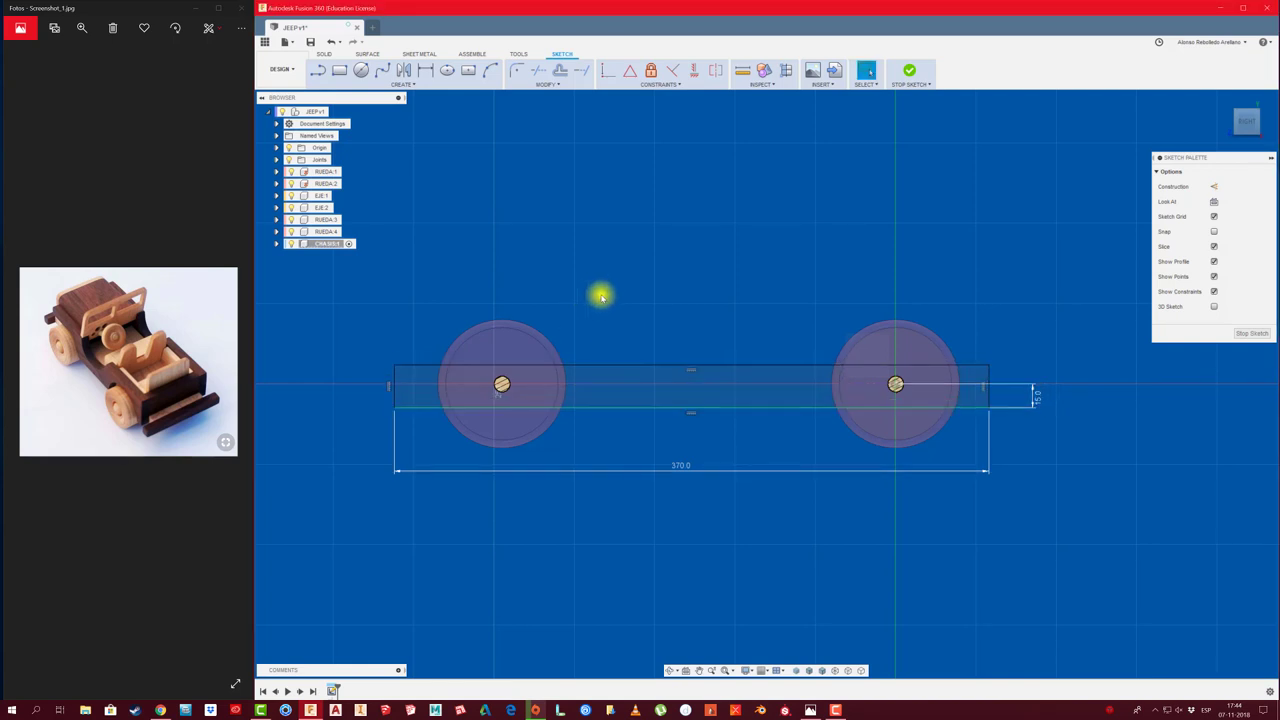
Set the top edge 15 mm from the wheel centre and place the left-end distance dimension
key(d)
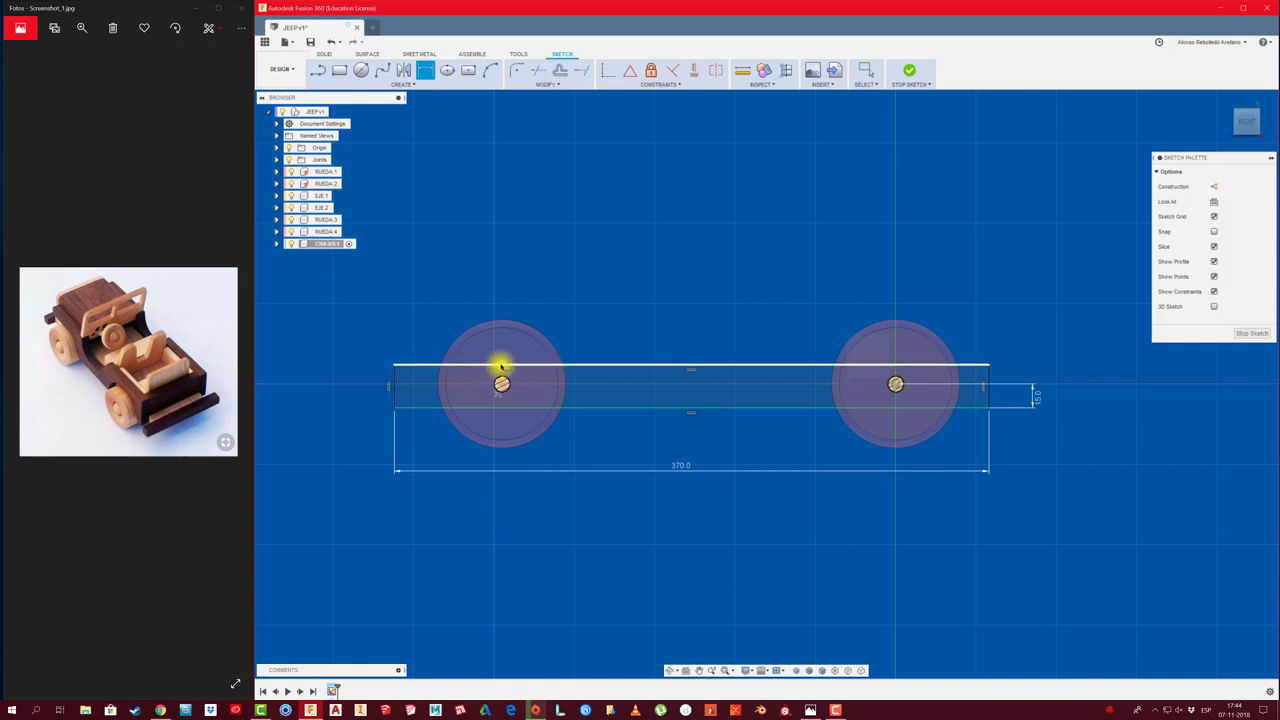
click(503, 366)
click(503, 380)
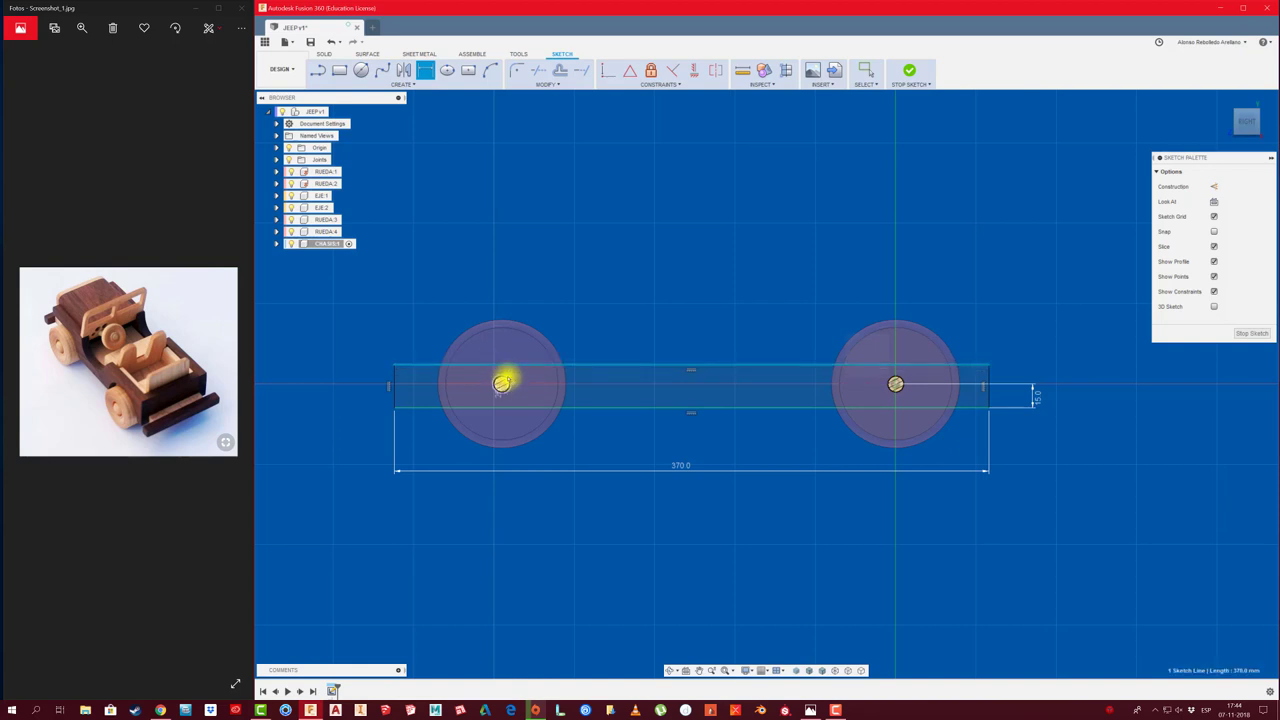
click(606, 345)
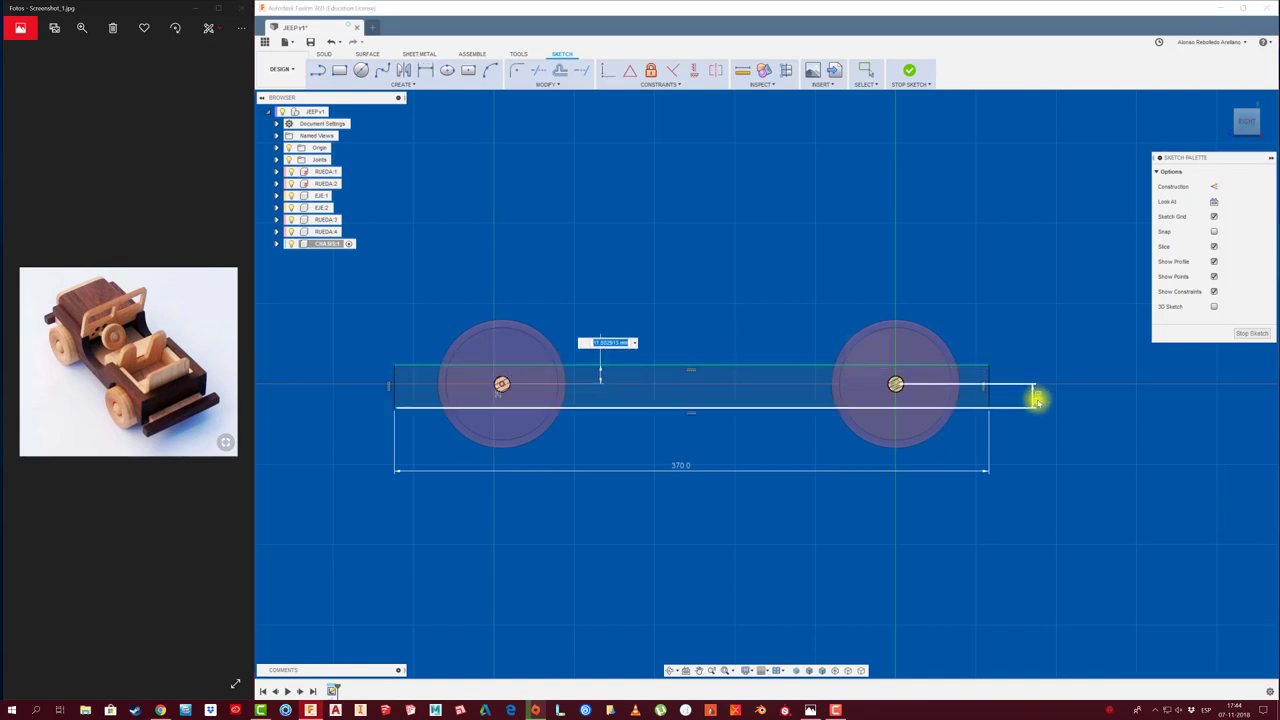
text(d17)
key(Return)
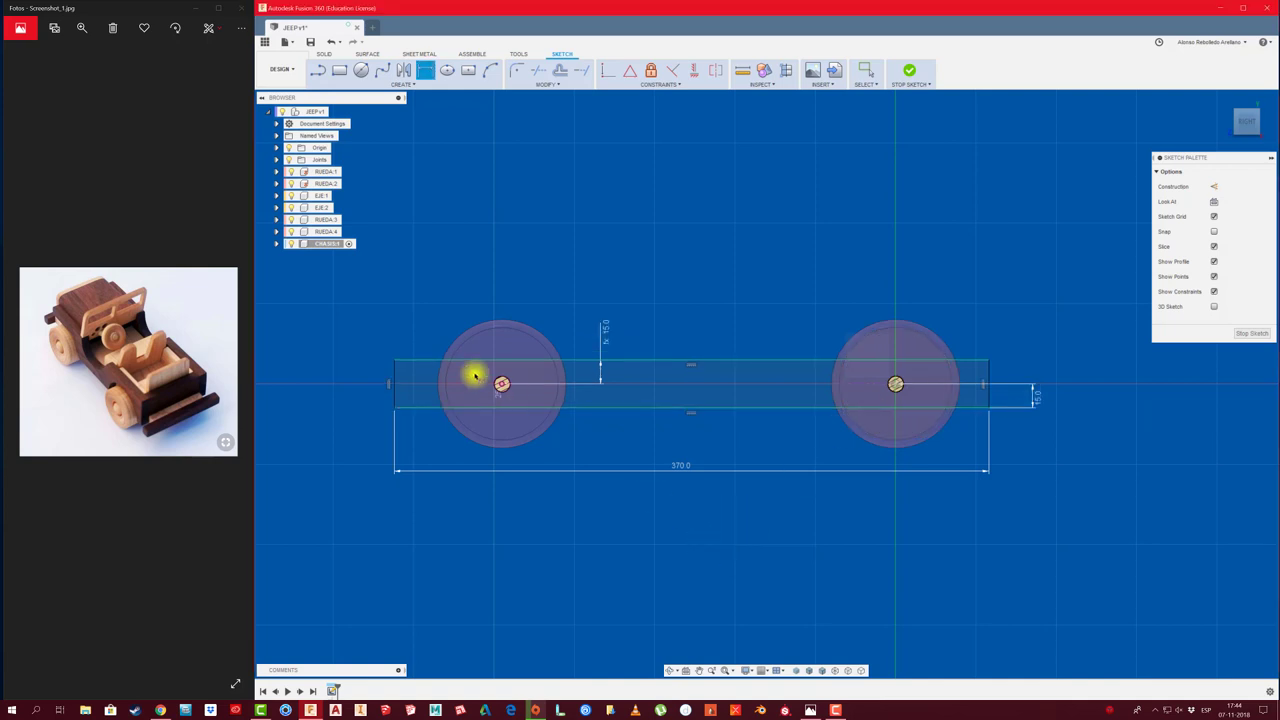
click(396, 376)
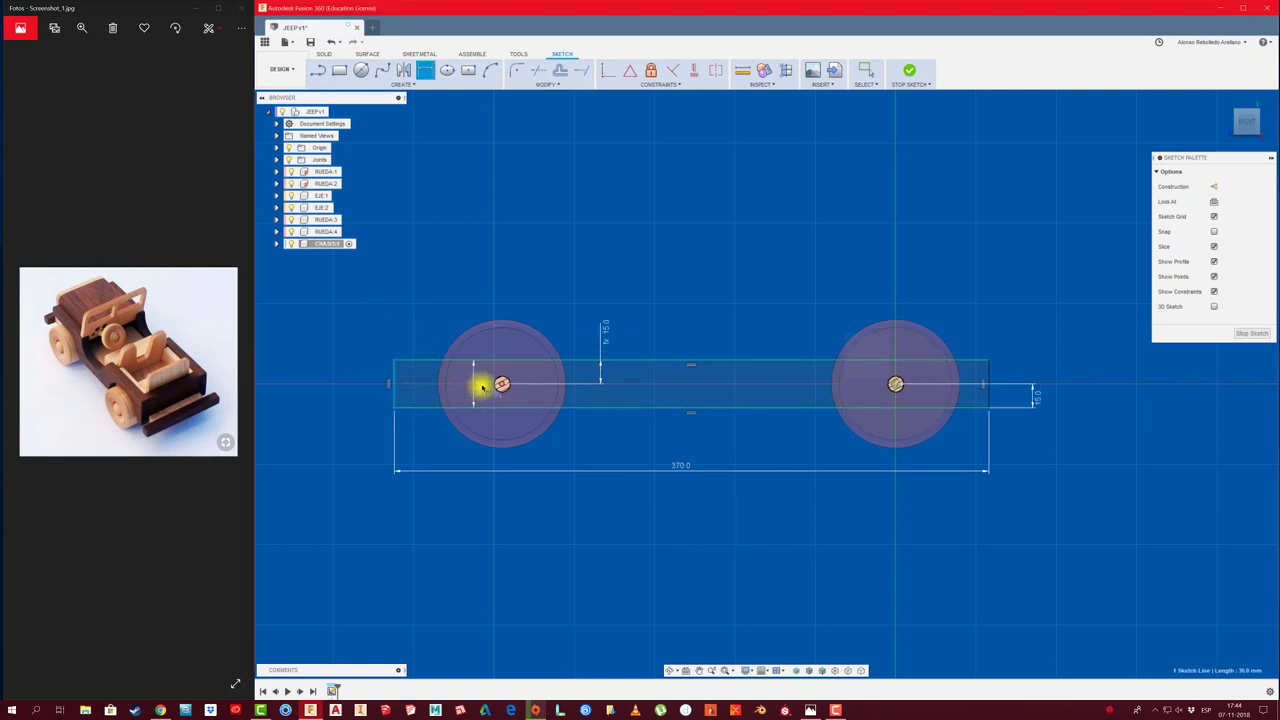
click(502, 384)
click(462, 284)
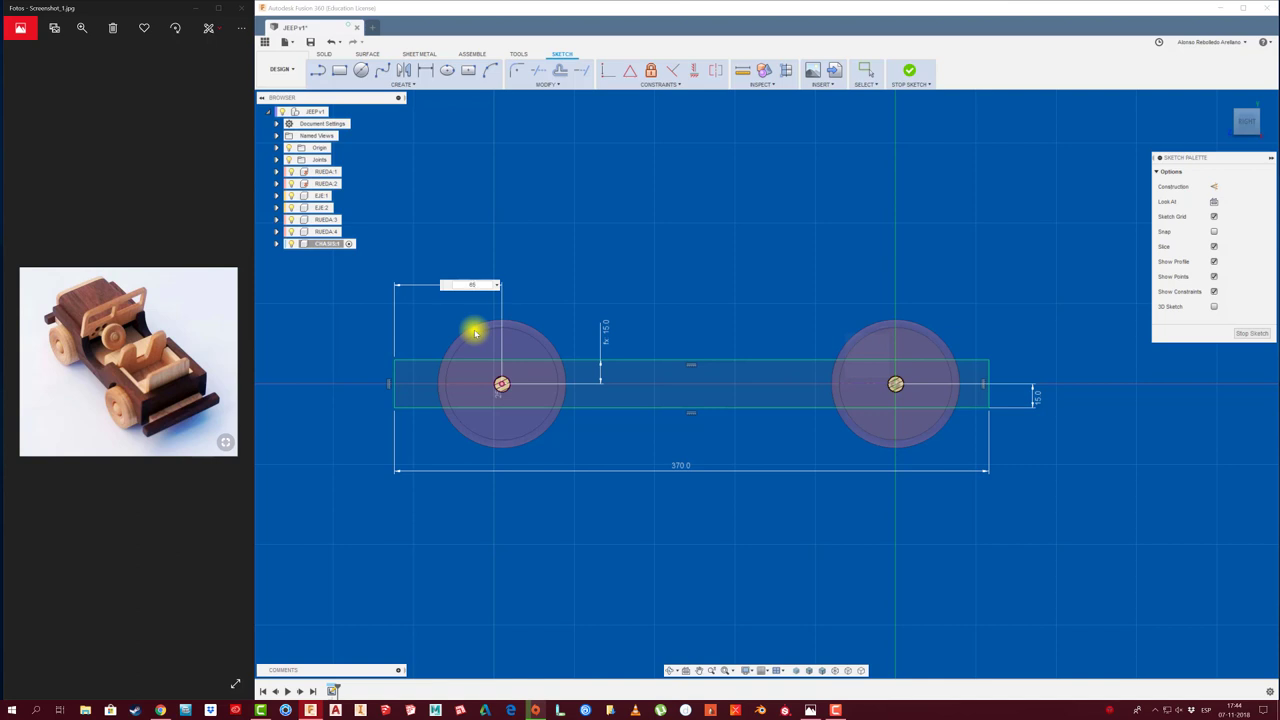
Fix the rectangle's left end 85 mm from the left wheel centre
key(Return)
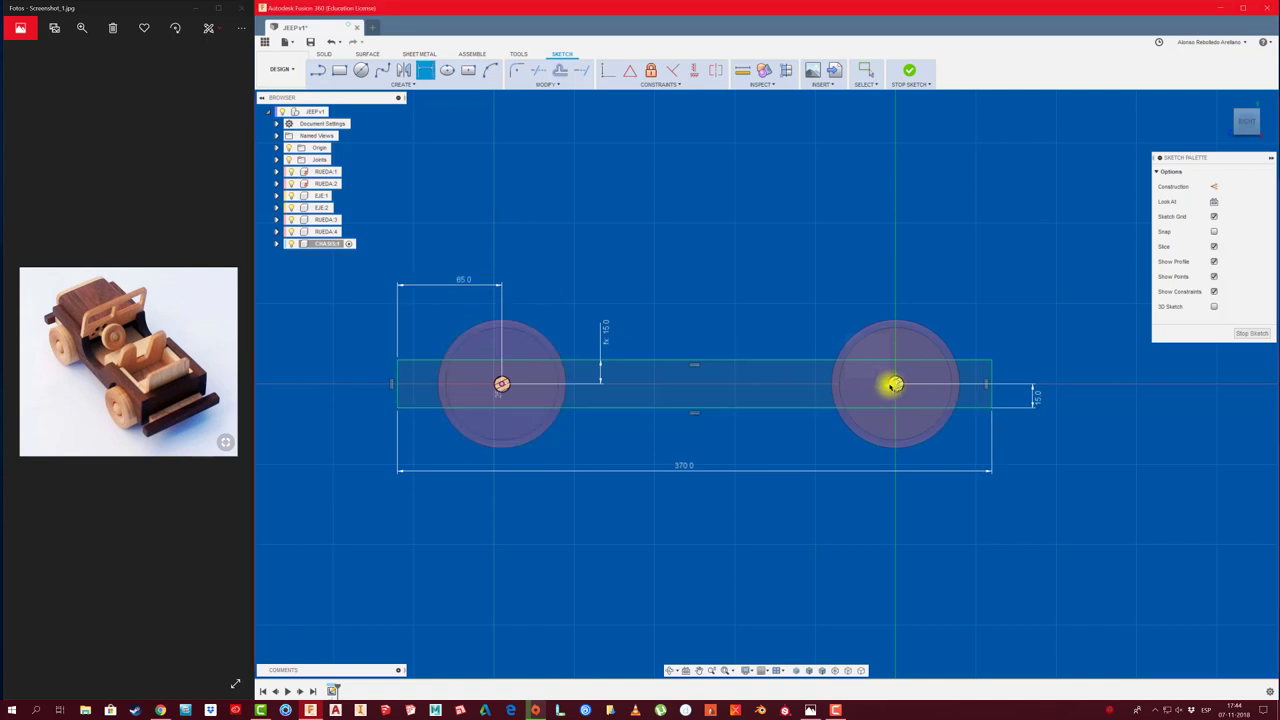
click(896, 384)
click(992, 376)
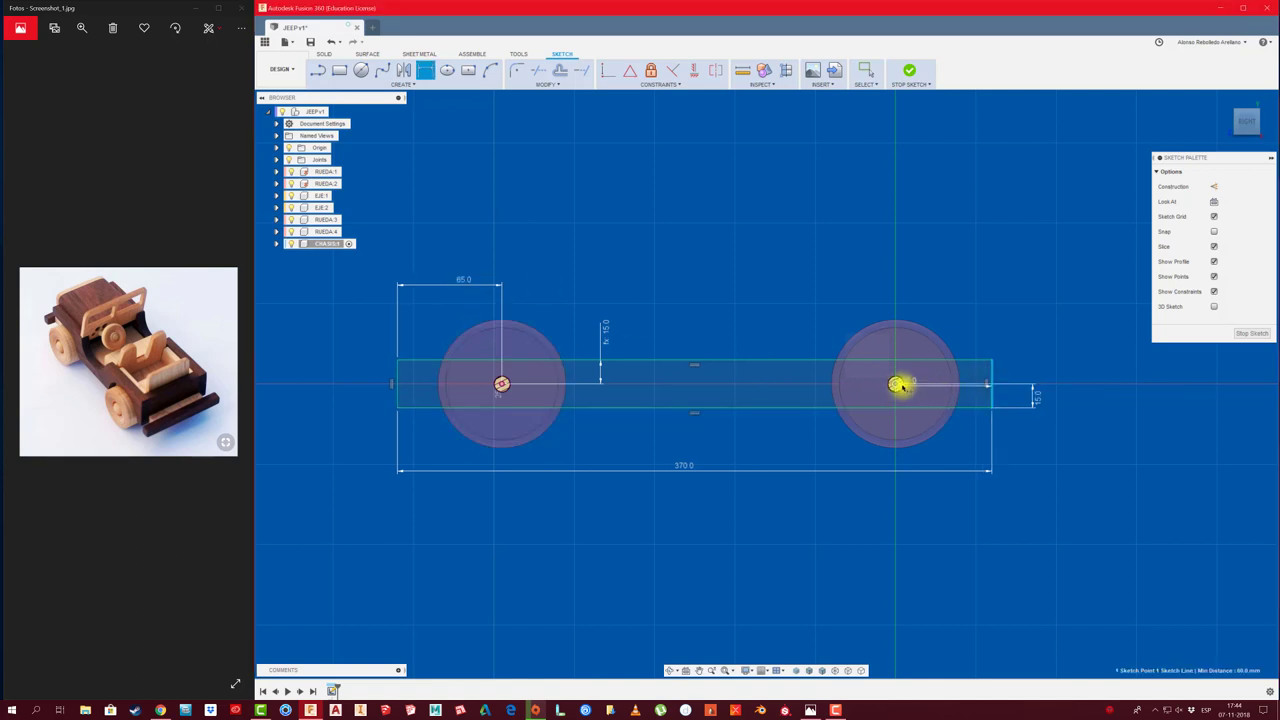
key(c)
click(896, 384)
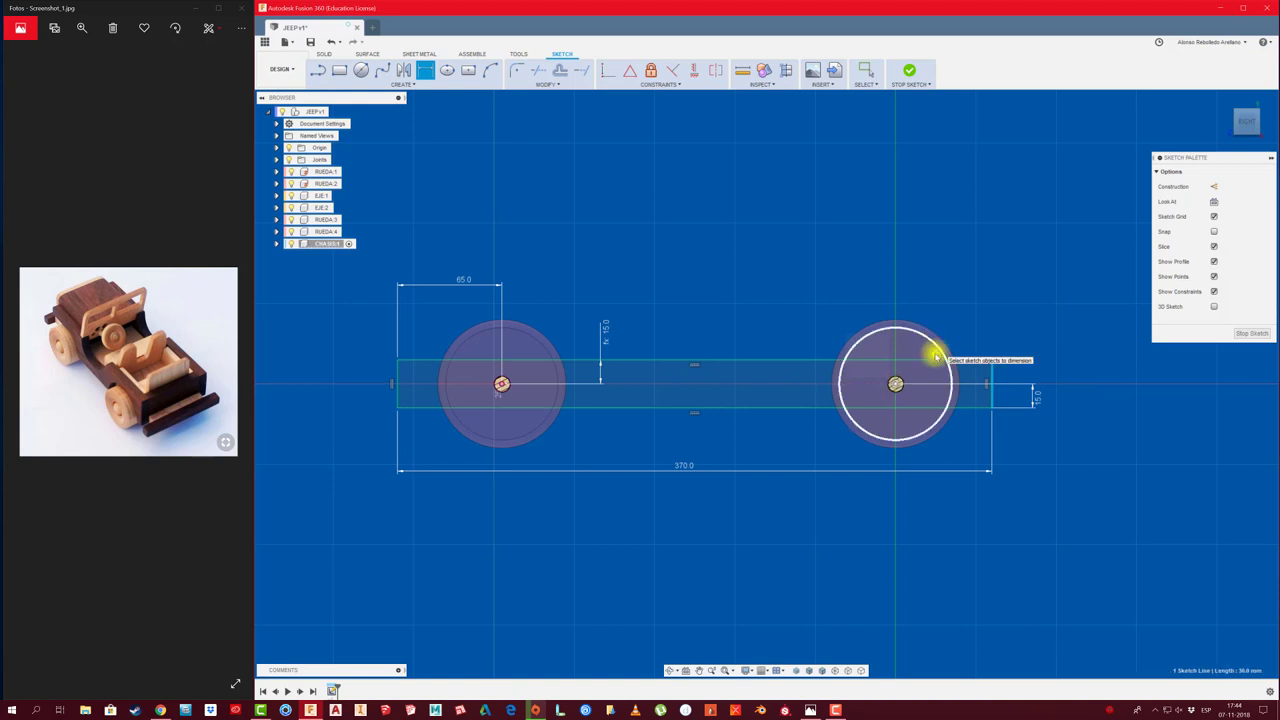
scroll(935, 355, up, 1)
scroll(960, 397, up, 1)
scroll(914, 409, up, 1)
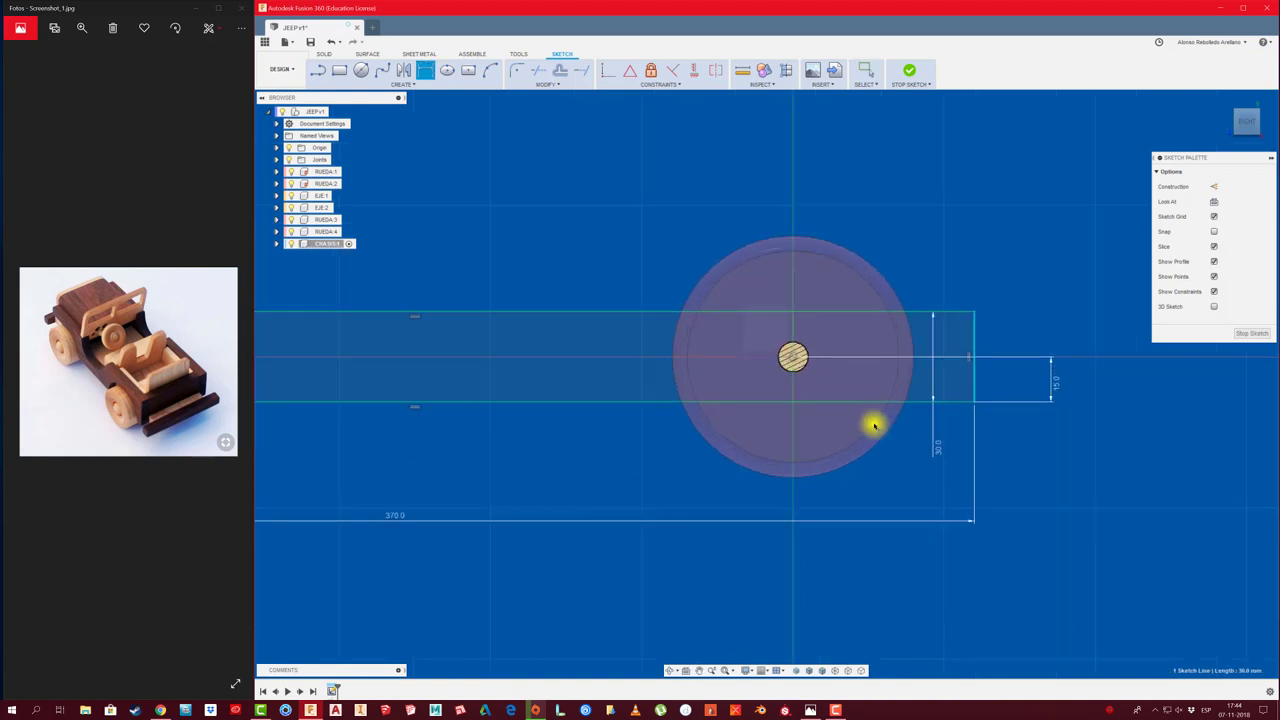
Add a driven 60 mm reference dimension from the right wheel centre to the right edge
key(Escape)
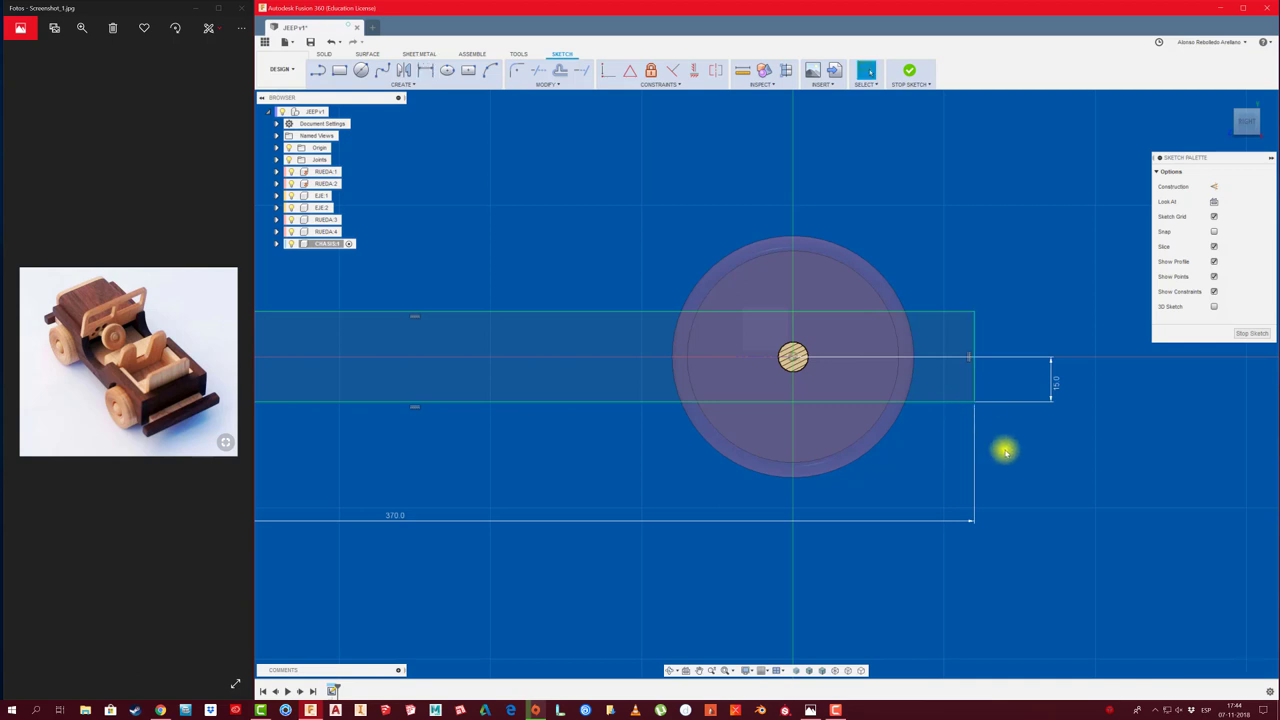
key(d)
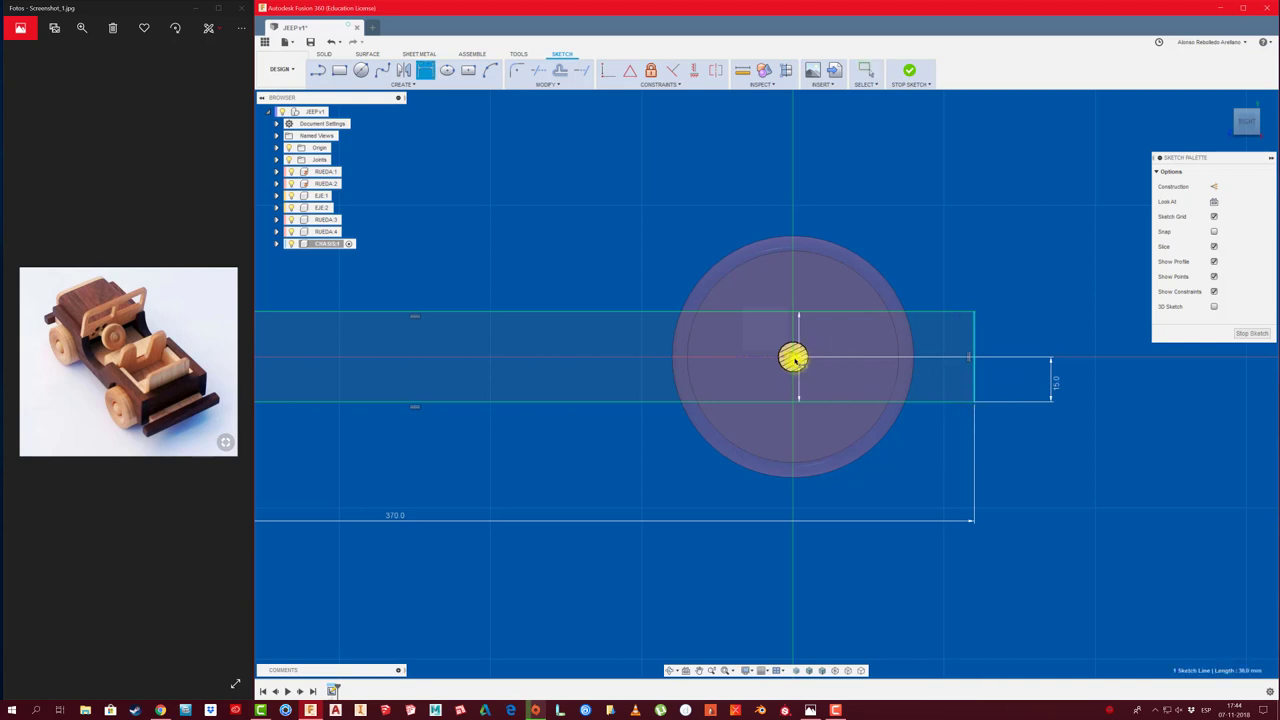
key(Escape)
key(d)
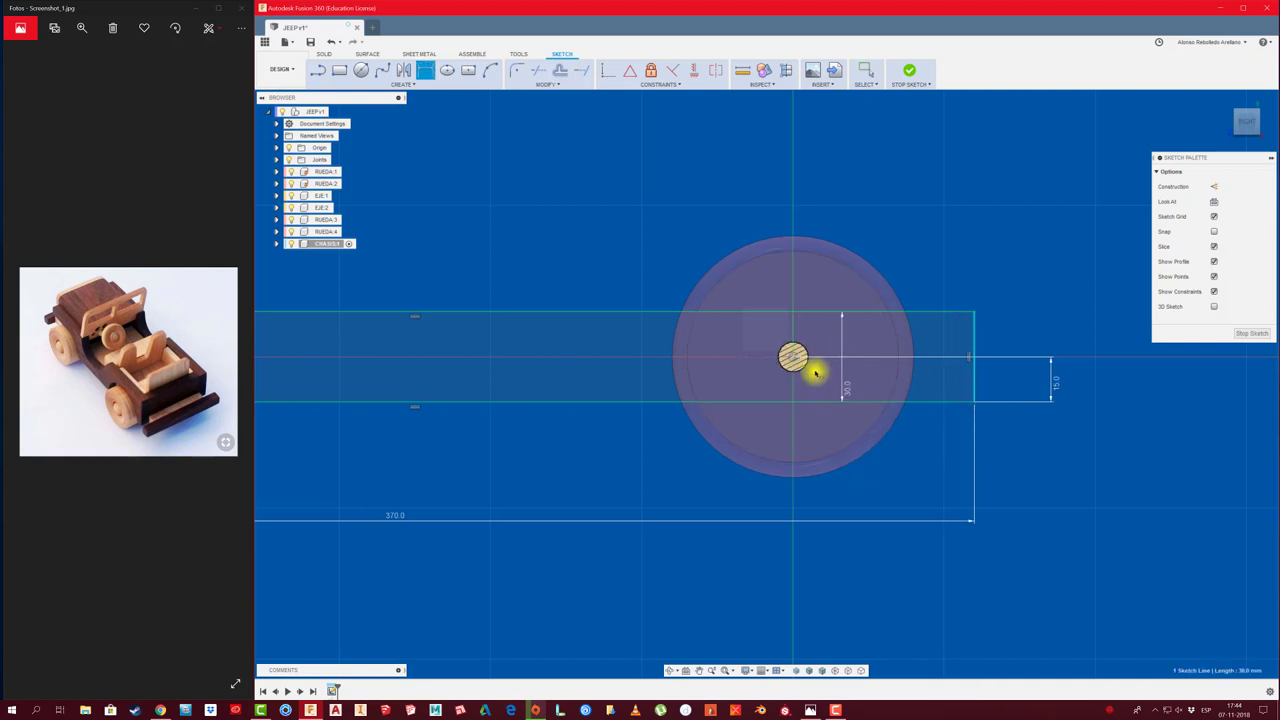
click(792, 357)
click(971, 380)
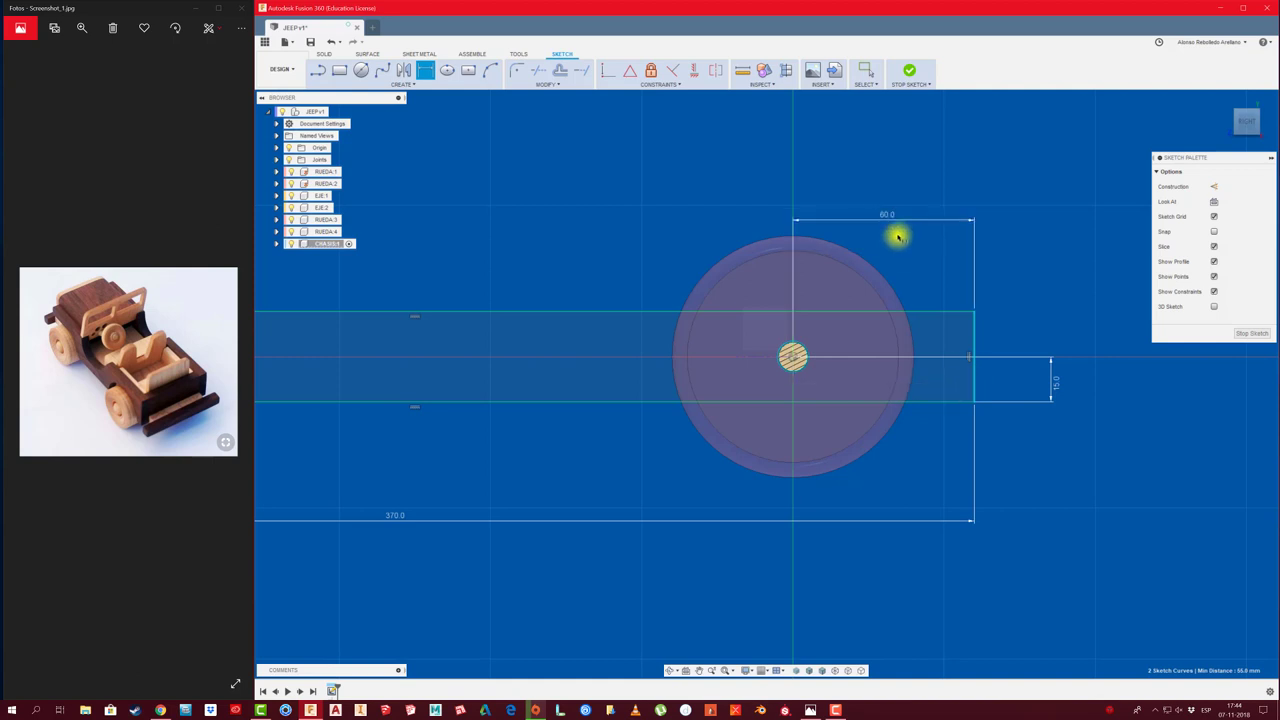
click(897, 235)
click(808, 403)
scroll(943, 497, down, 3)
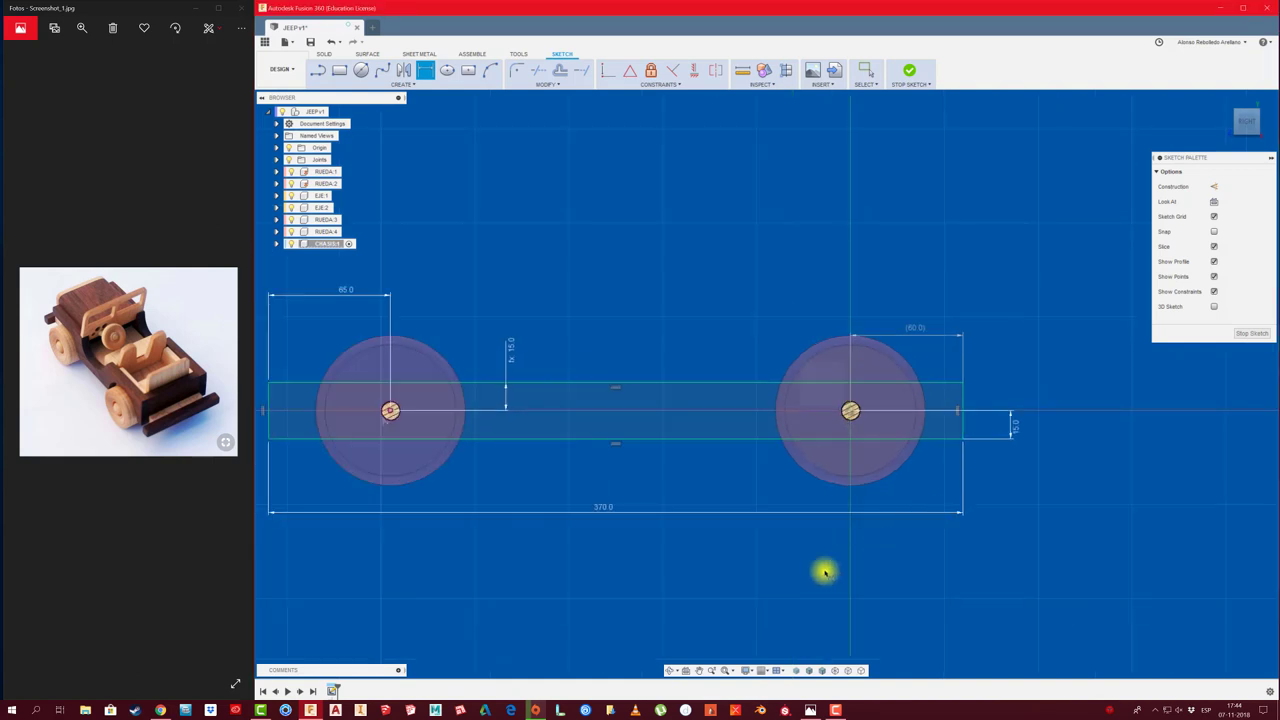
middle_drag(823, 571, 894, 531)
scroll(894, 531, down, 1)
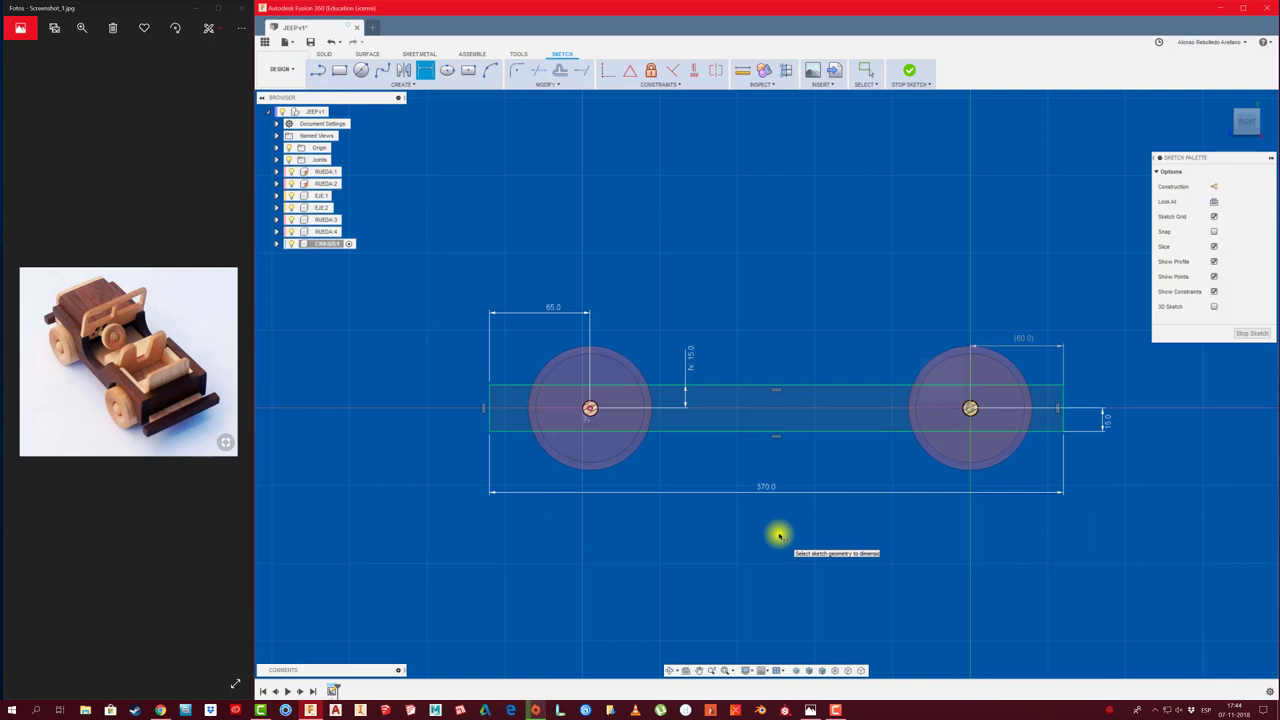
Extrude both chassis profiles To Object up to the wheel face, with Extend Faces on
key(e)
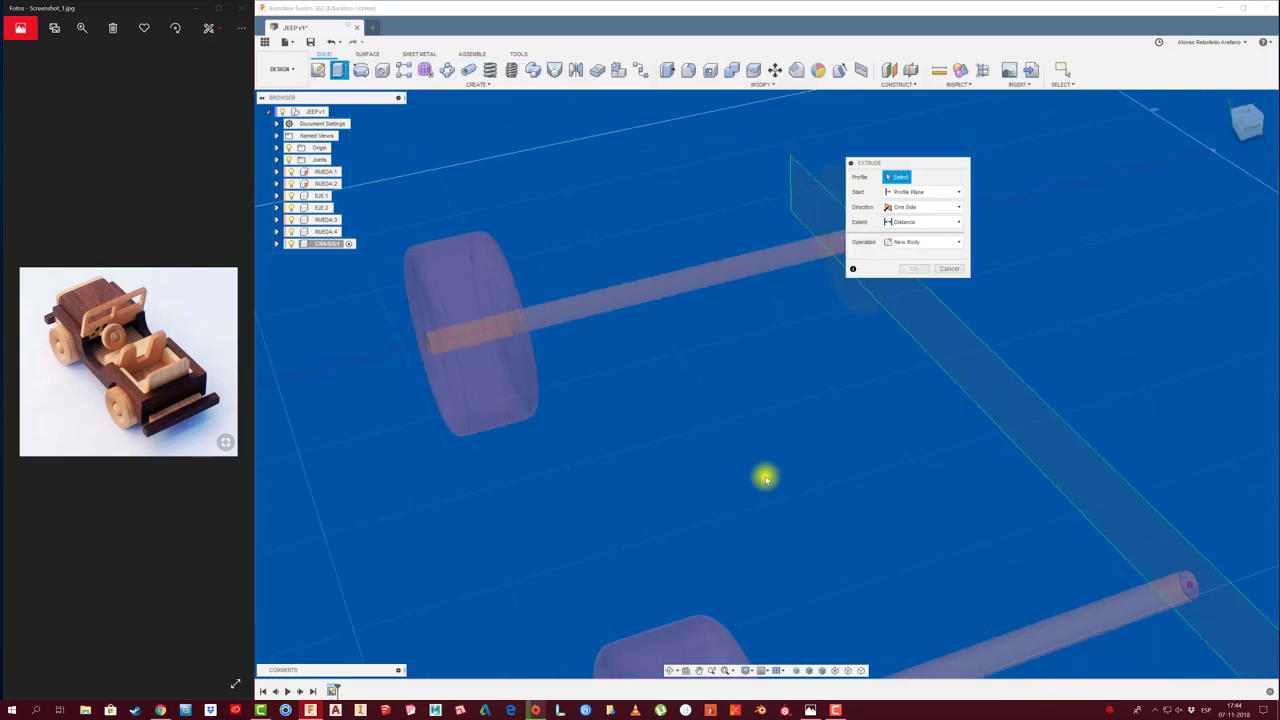
mouse_move(766, 474)
shift+middle_down()
mouse_move(797, 434)
mouse_move(708, 423)
mouse_move(795, 345)
shift+middle_up()
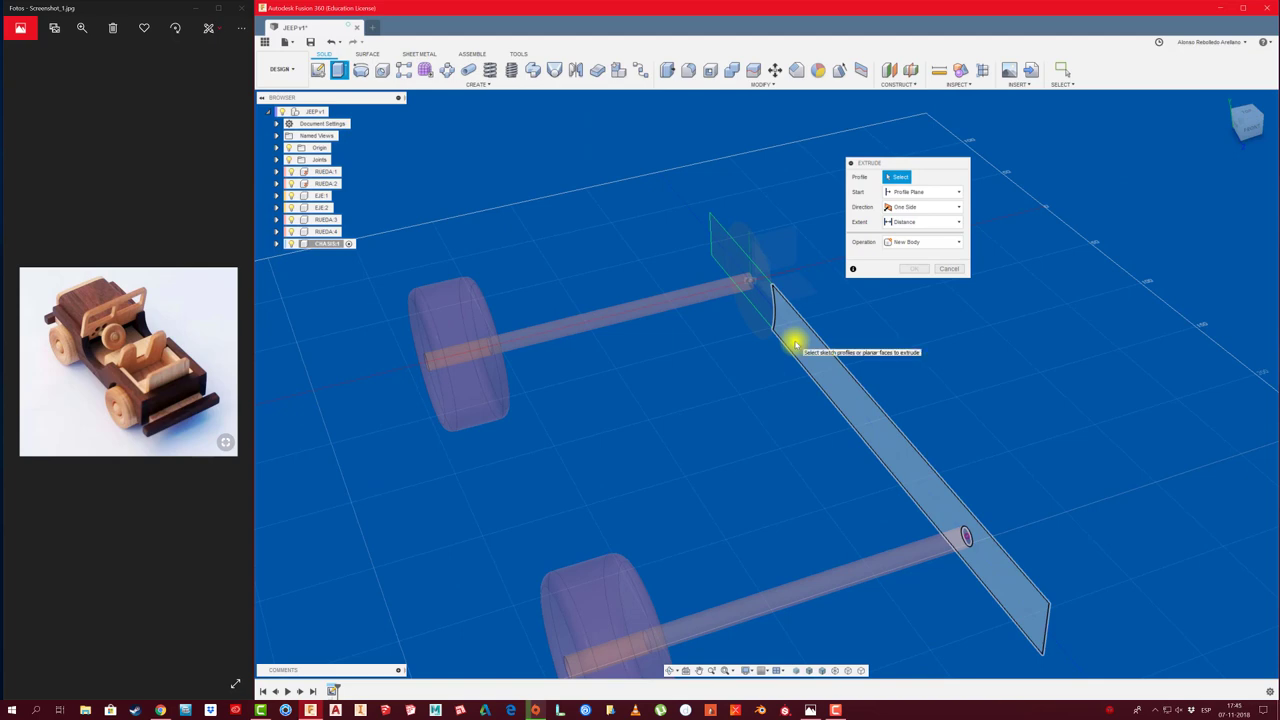
click(795, 345)
click(725, 258)
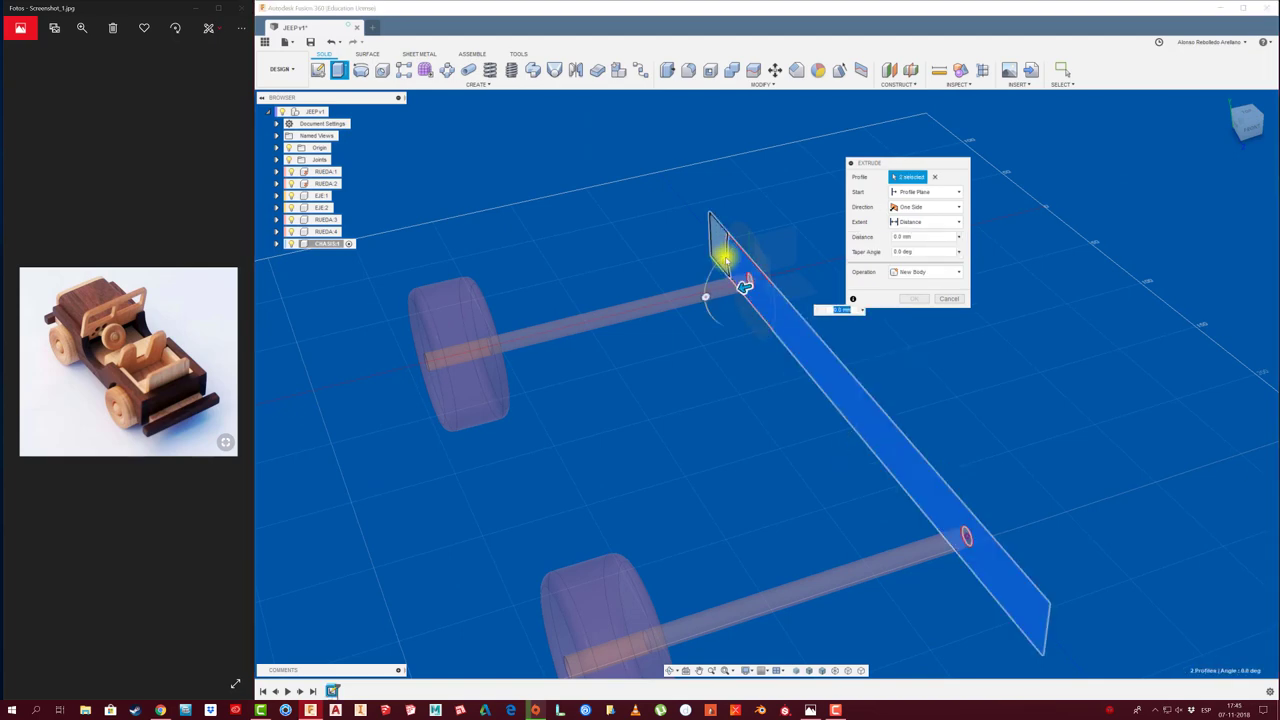
drag(710, 248, 557, 313)
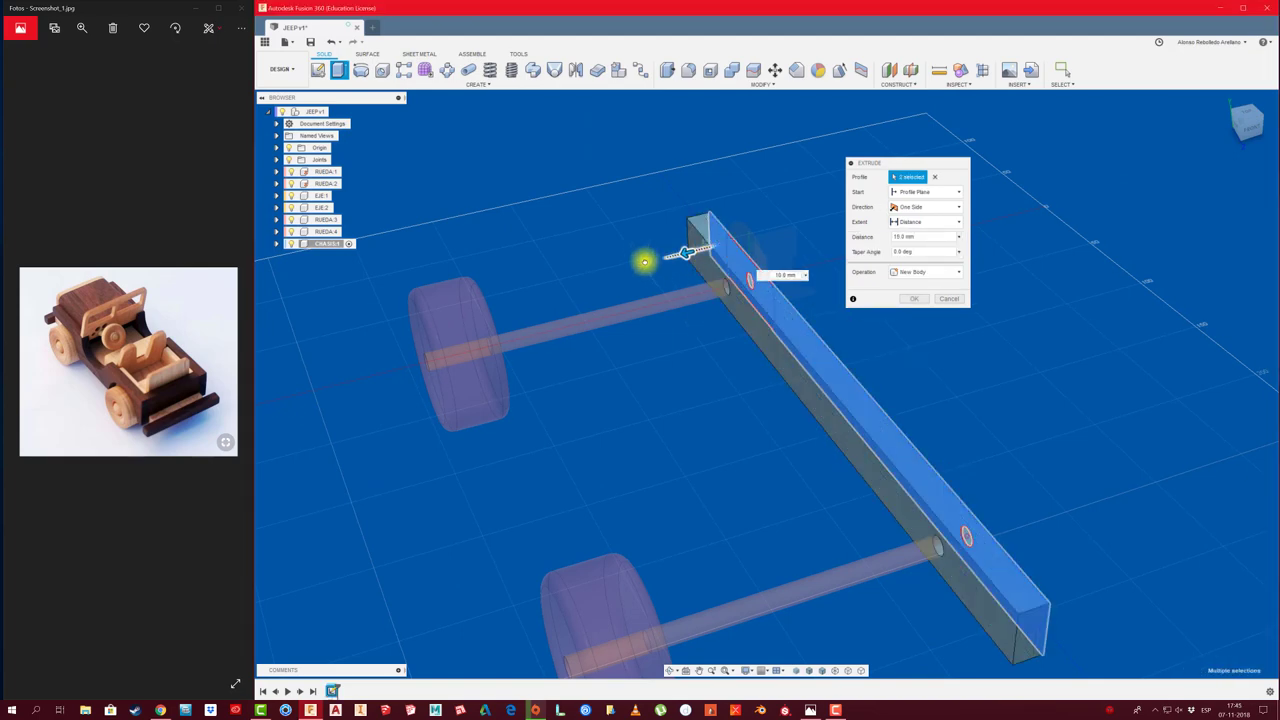
shift+middle_drag(557, 313, 679, 270)
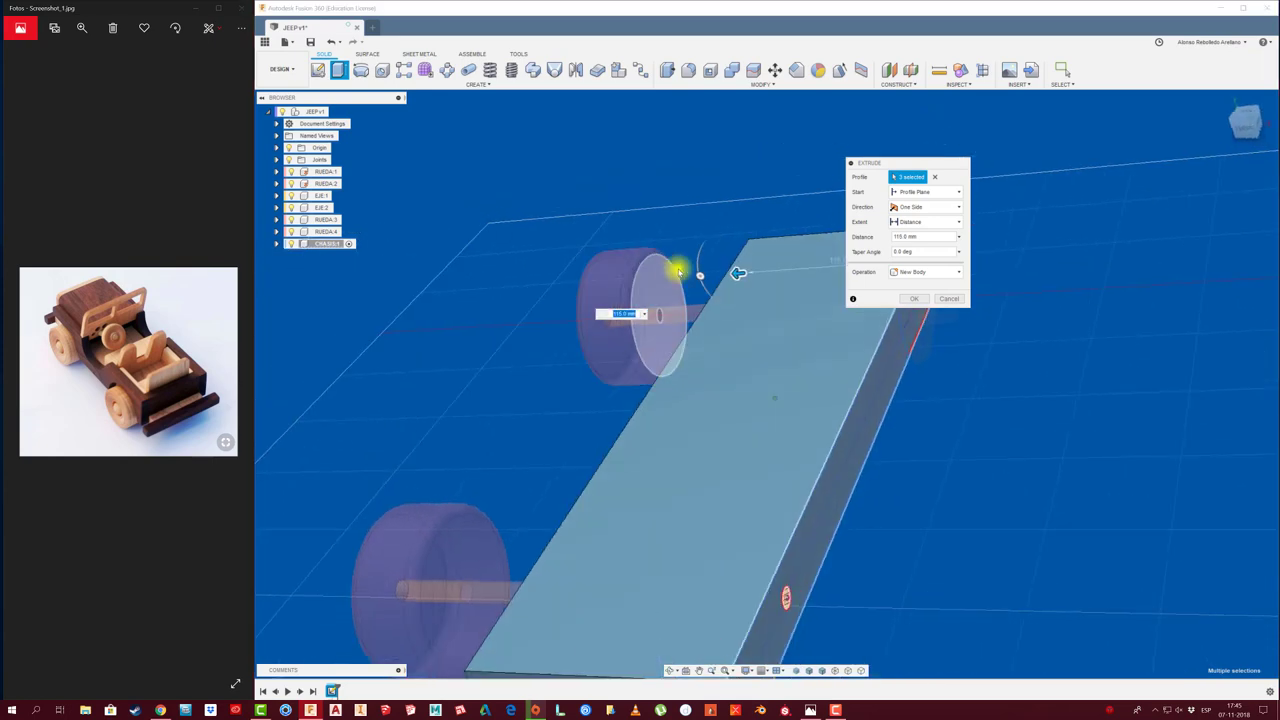
click(955, 222)
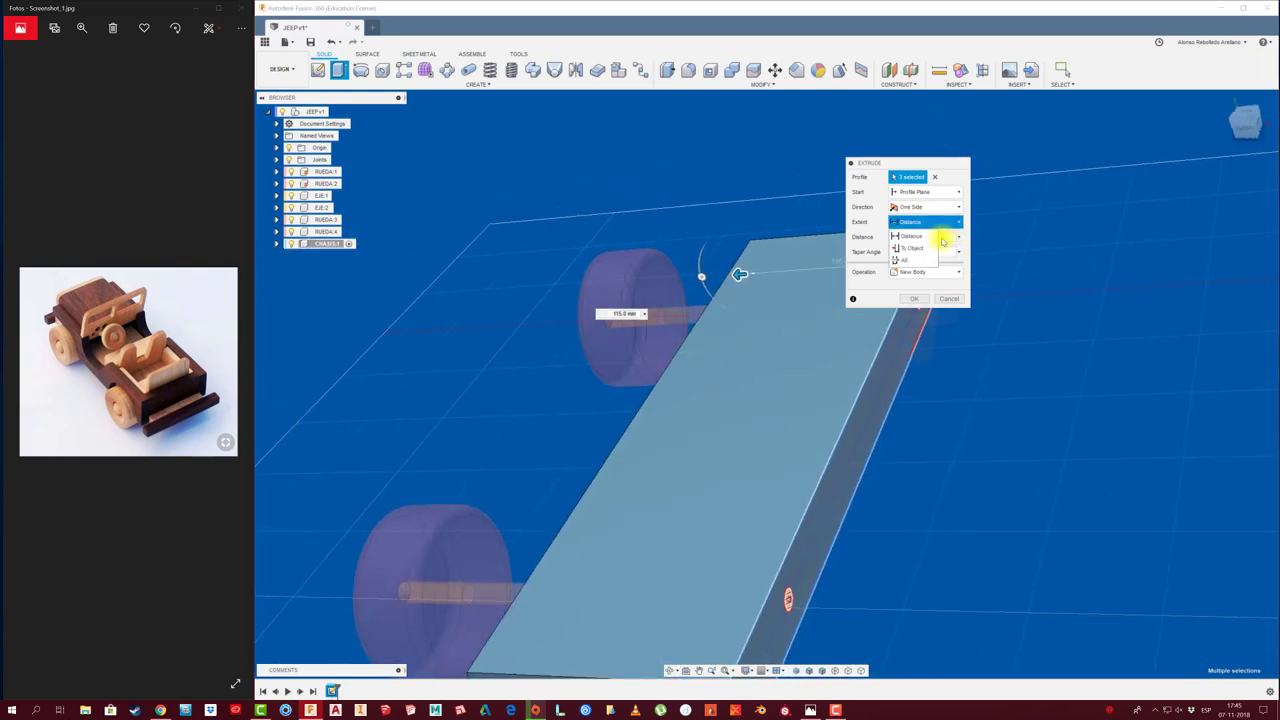
click(908, 249)
click(660, 282)
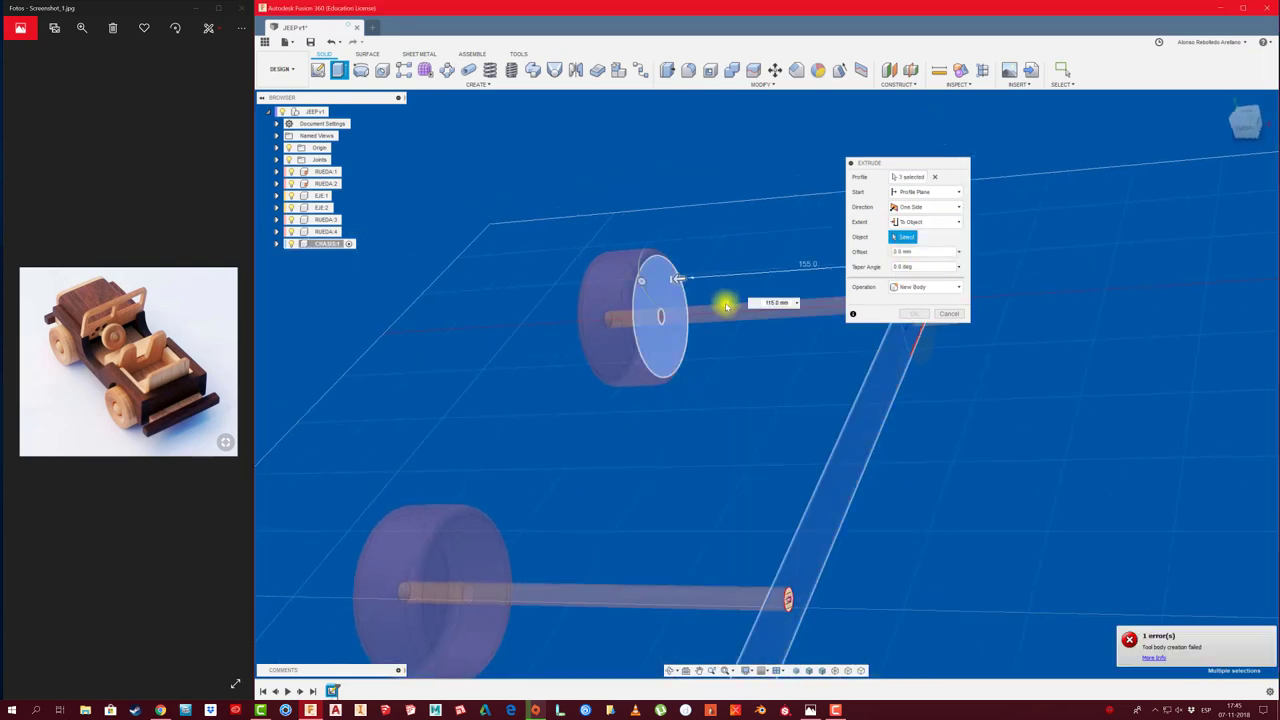
click(910, 268)
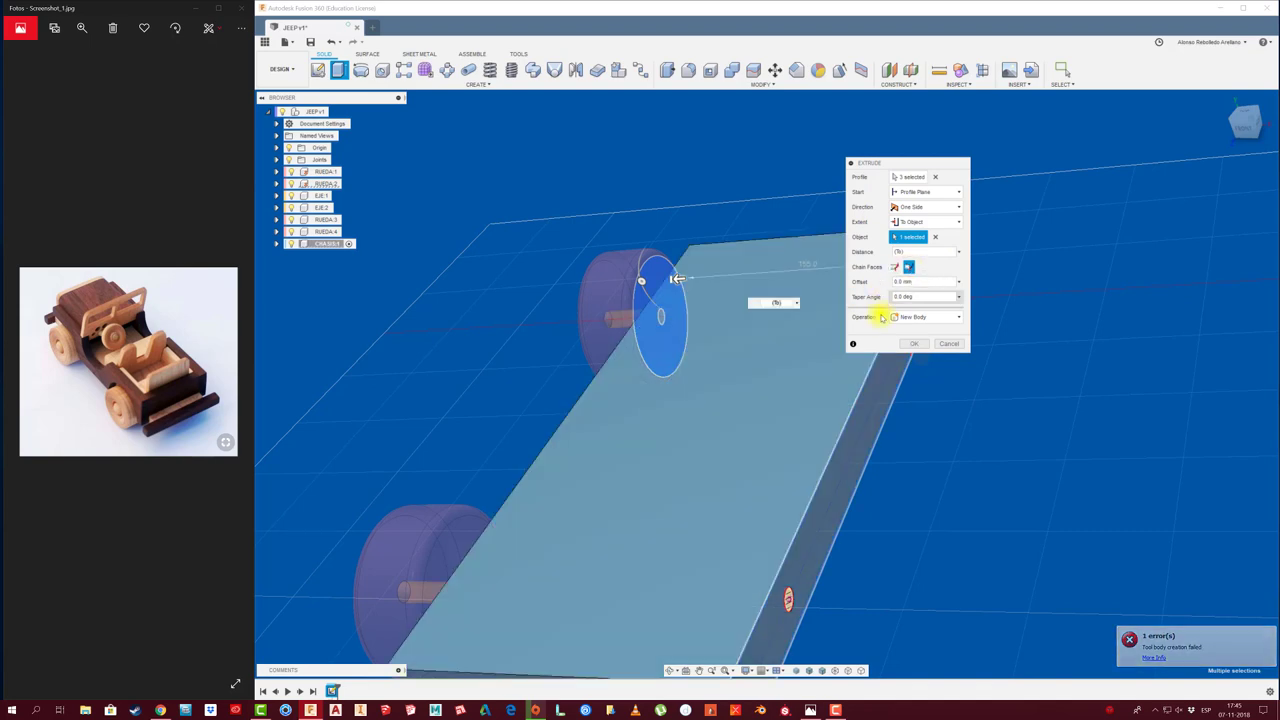
shift+middle_drag(771, 383, 830, 393)
click(913, 343)
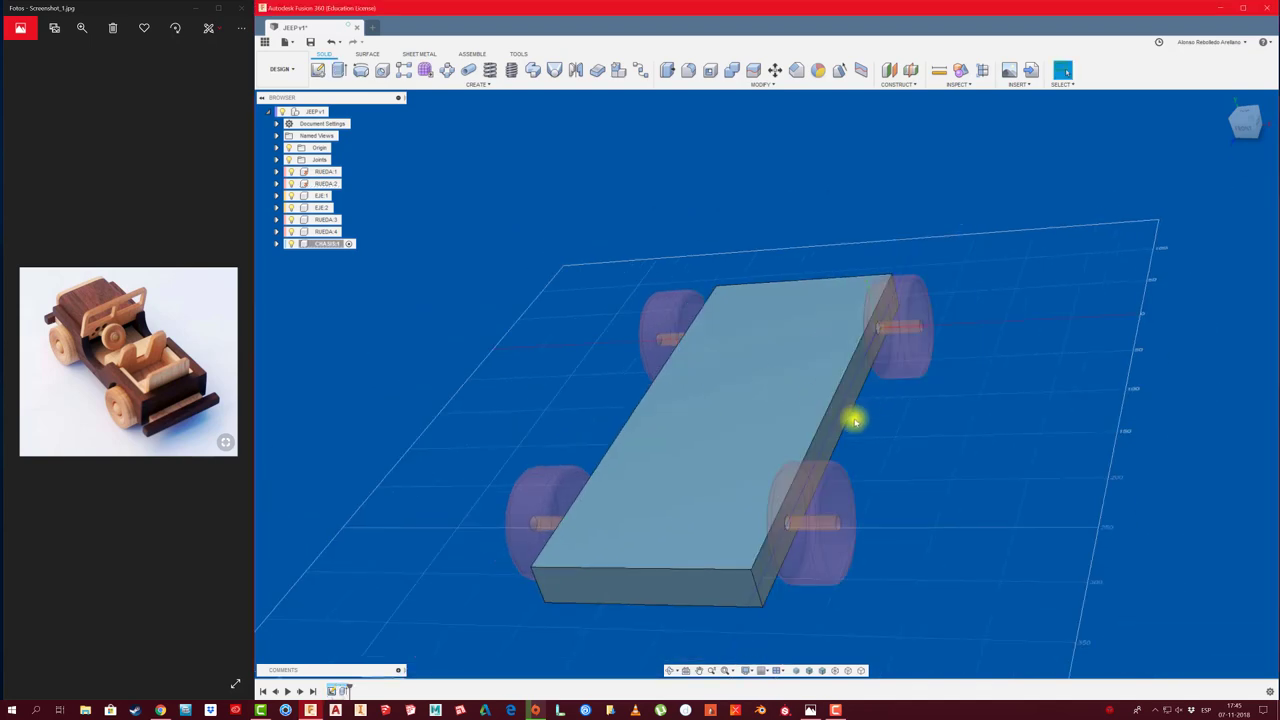
Activate the root JEEP assembly and select the CHASIS:1 component
shift+middle_drag(471, 357, 473, 359)
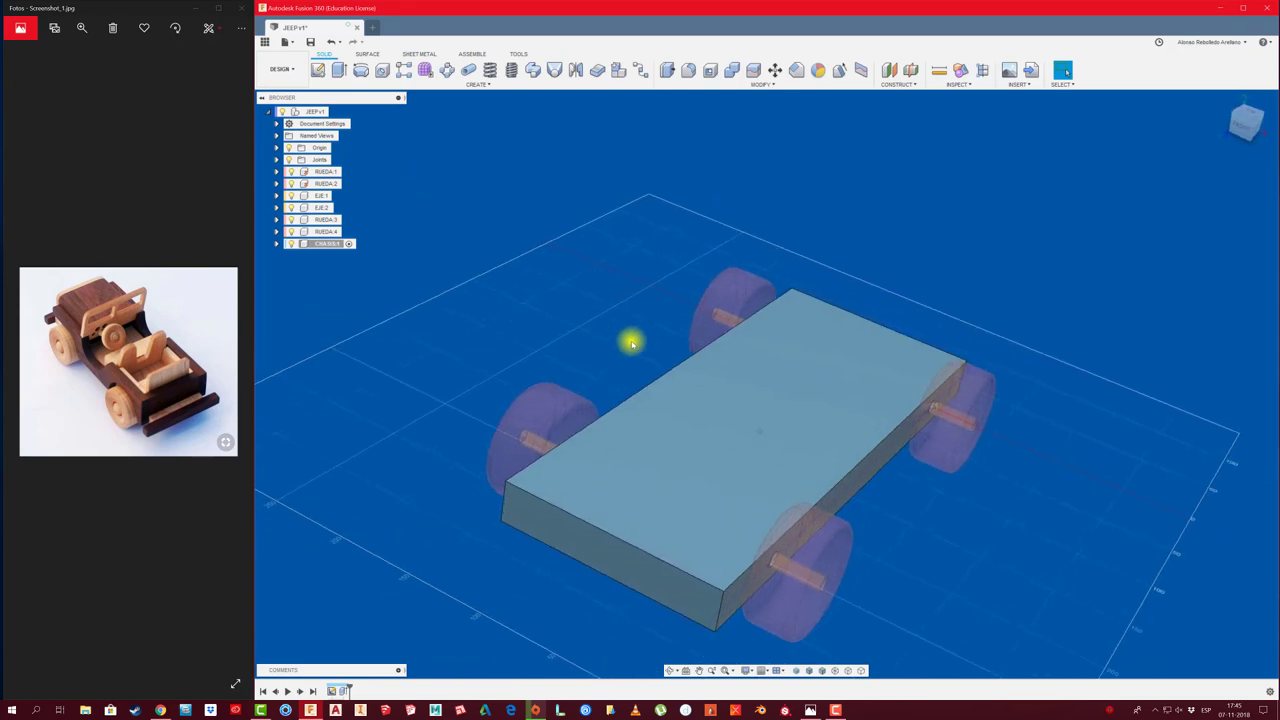
mouse_move(472, 358)
shift+middle_down()
mouse_move(689, 329)
mouse_move(557, 320)
mouse_move(580, 320)
mouse_move(534, 337)
shift+middle_up()
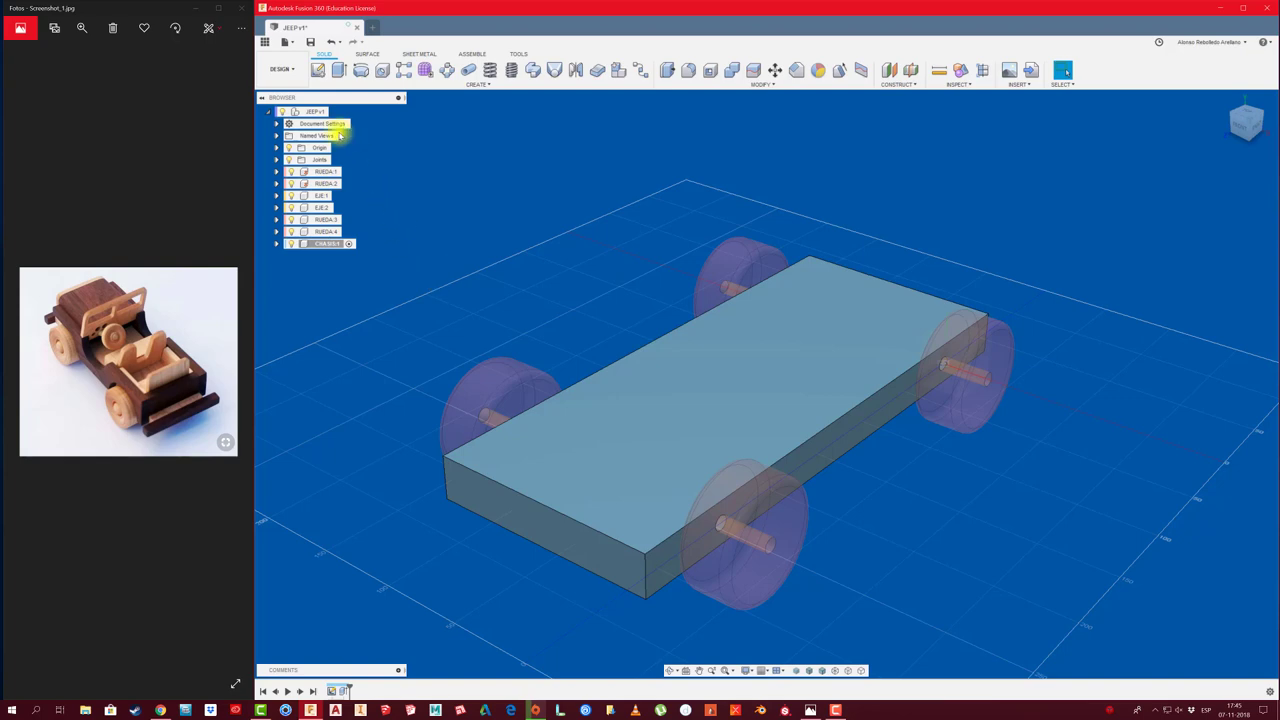
click(336, 111)
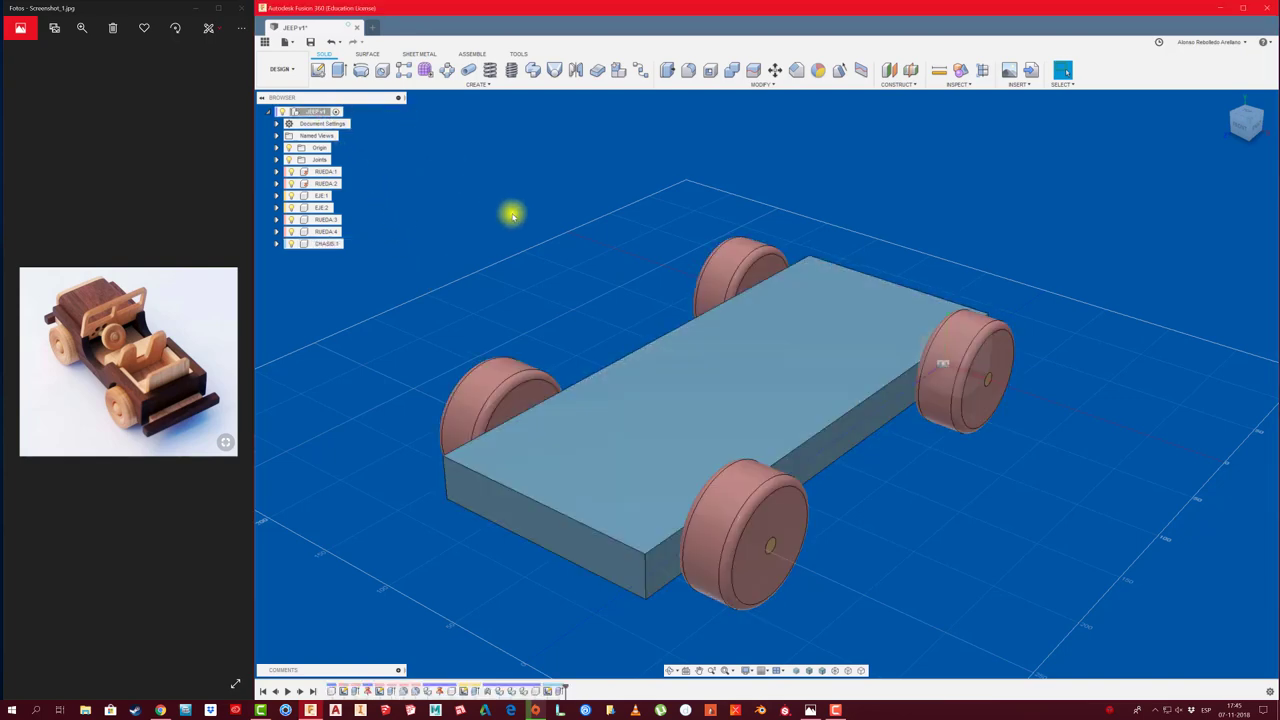
click(323, 243)
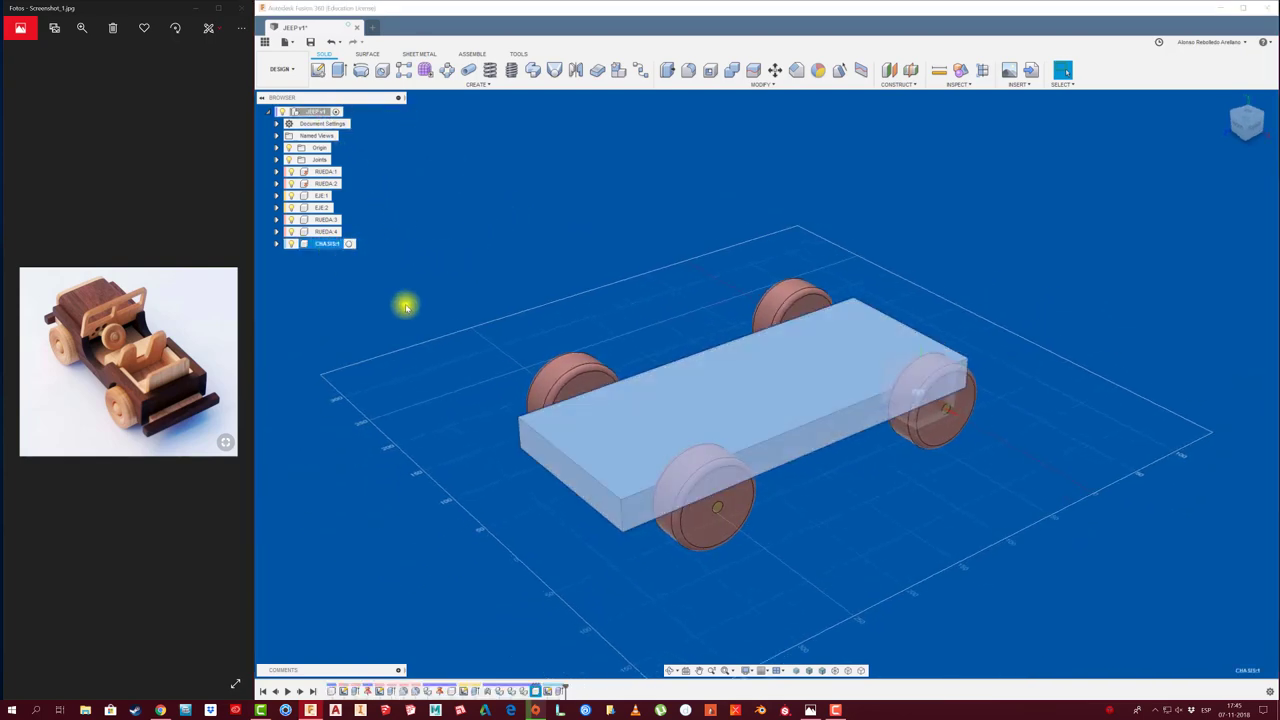
shift+middle_drag(470, 382, 397, 298)
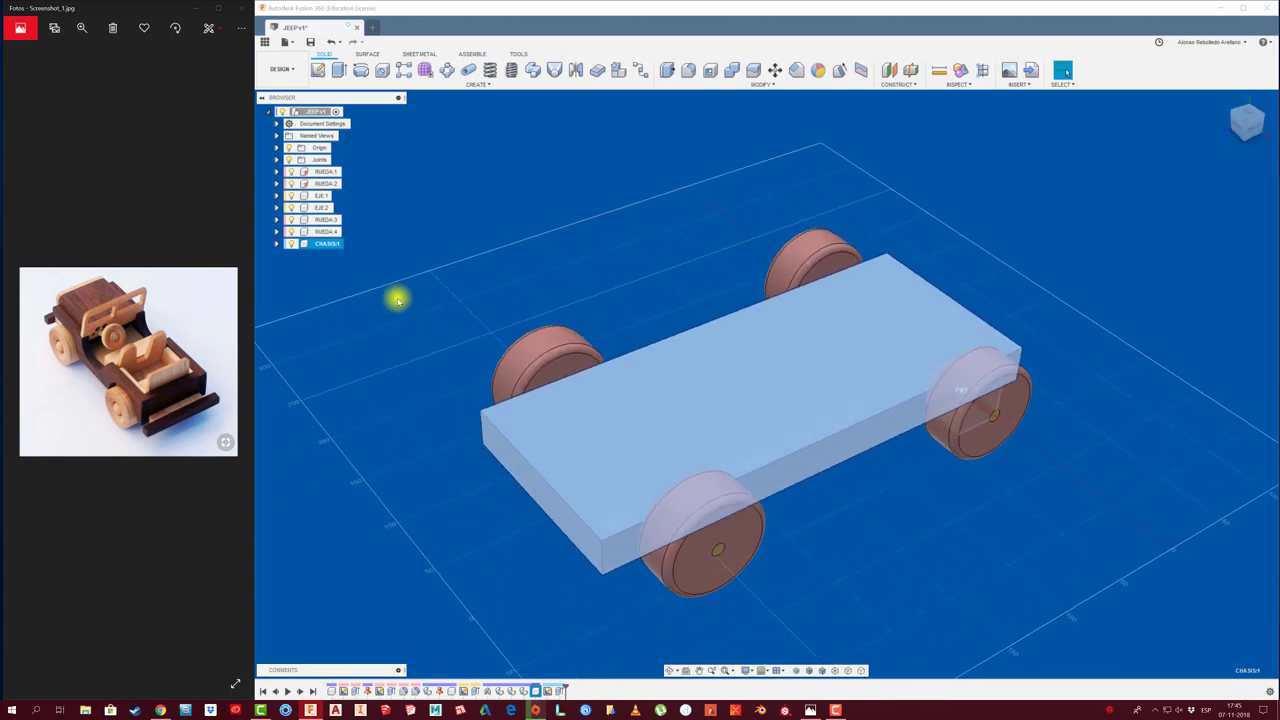
right_click(327, 248)
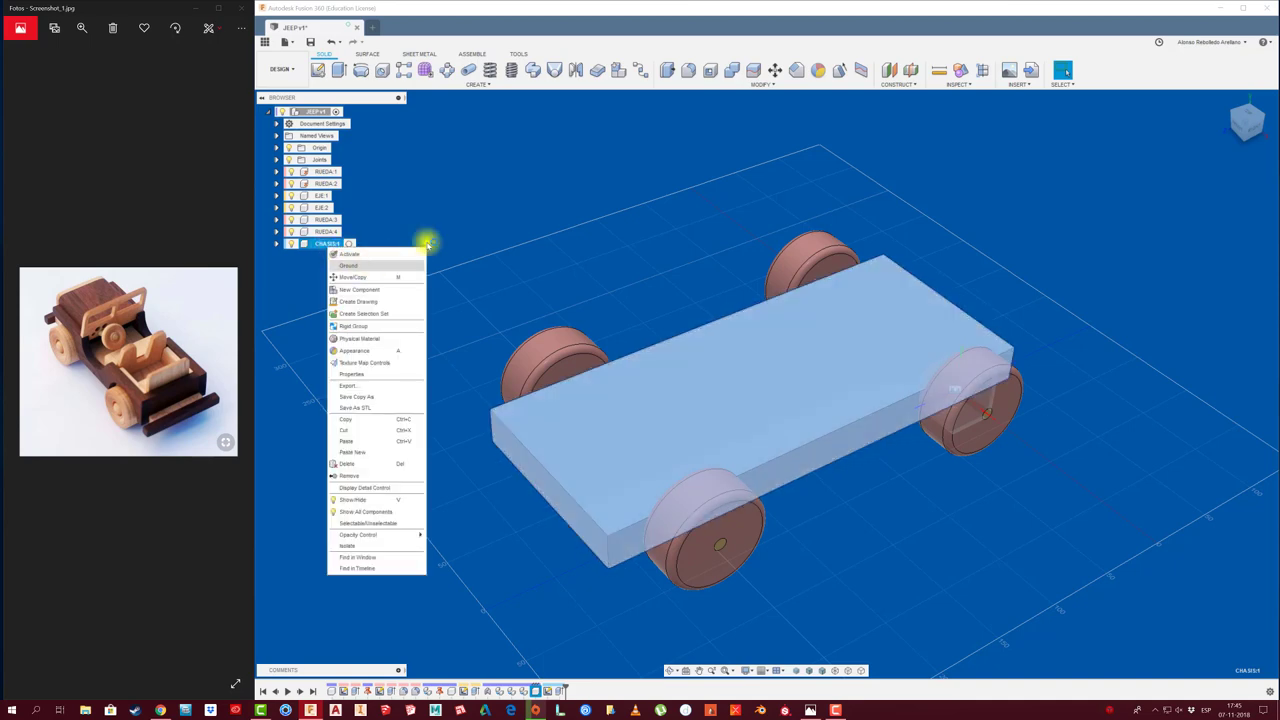
key(Escape)
right_click(327, 184)
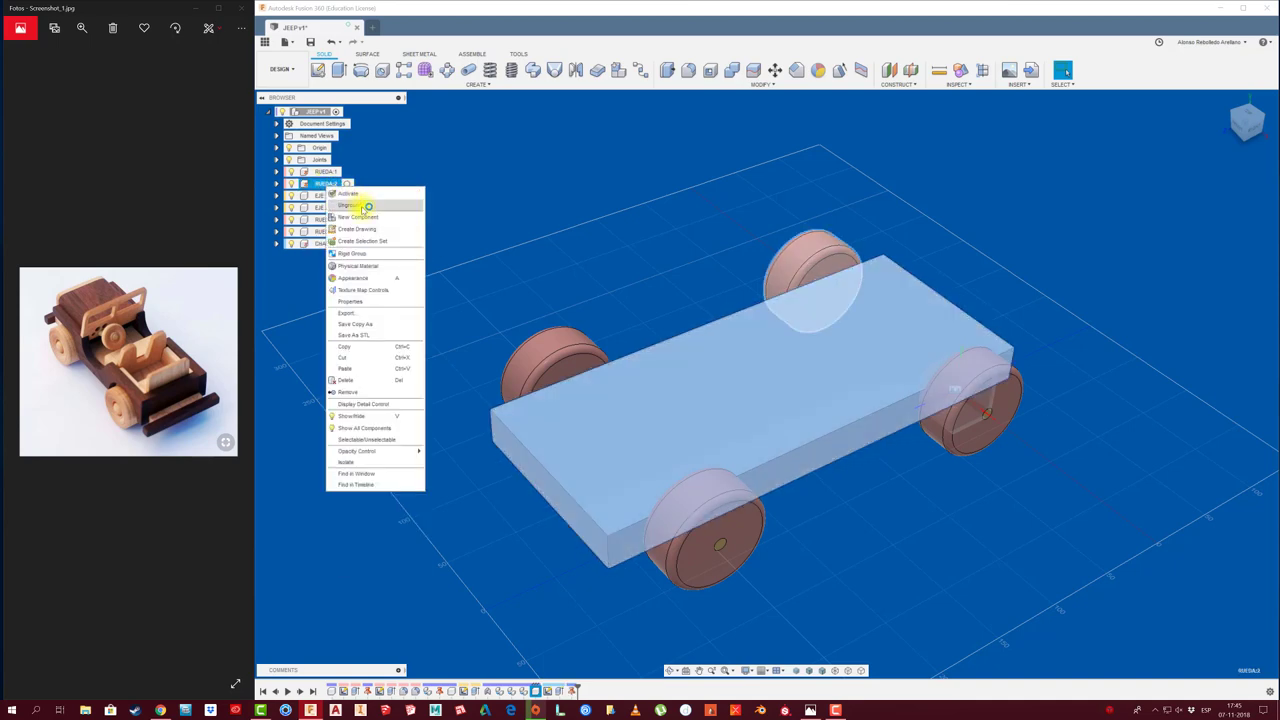
click(325, 178)
right_click(325, 174)
click(357, 190)
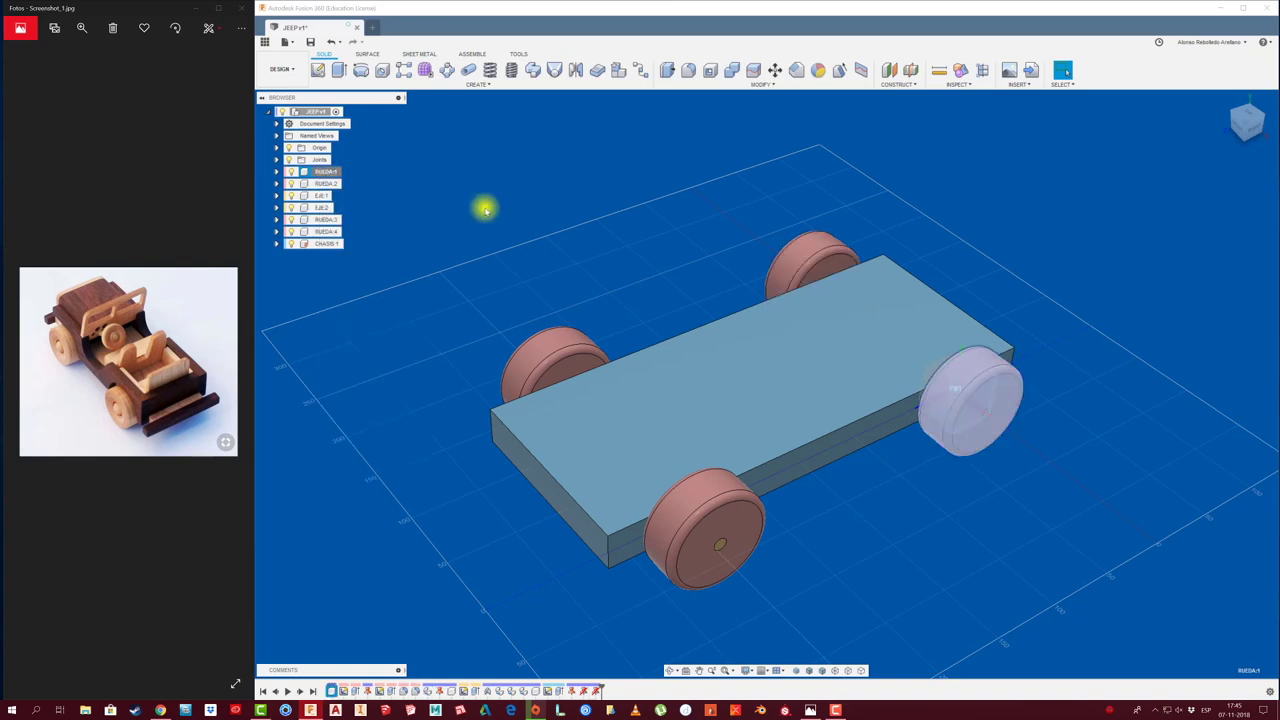
drag(548, 330, 583, 206)
drag(829, 257, 826, 214)
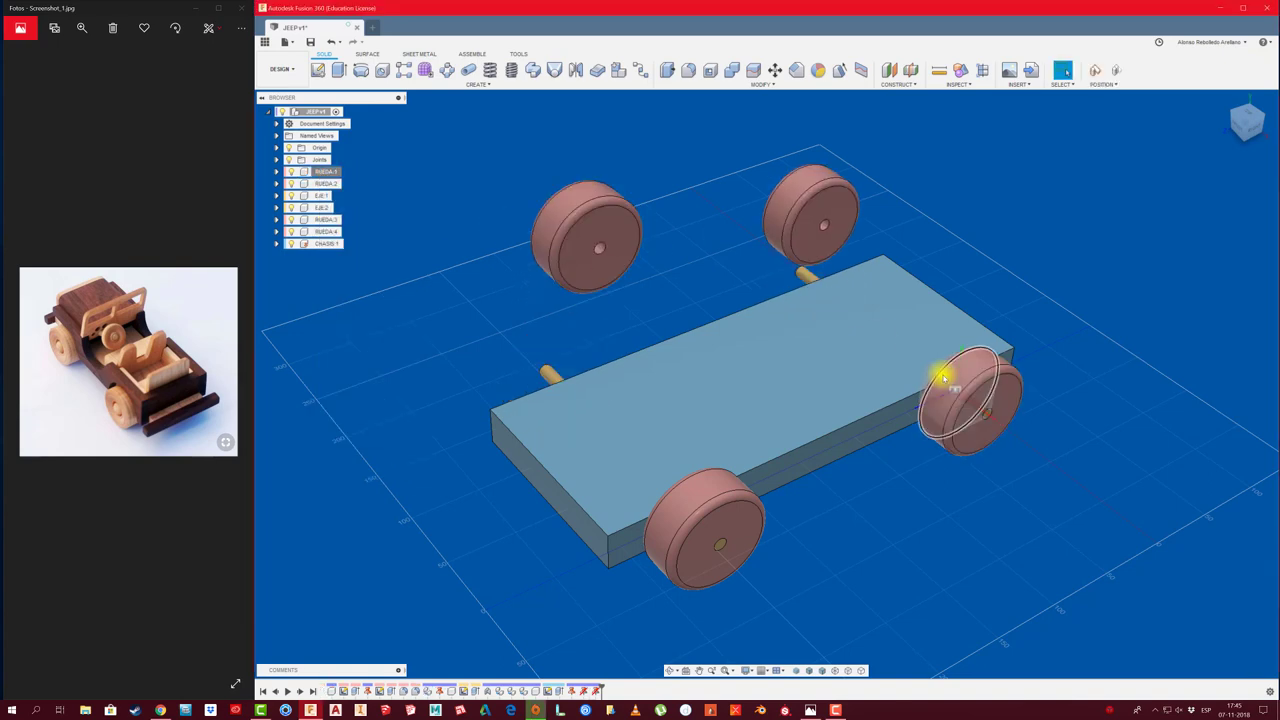
drag(943, 371, 1180, 415)
drag(766, 531, 1071, 586)
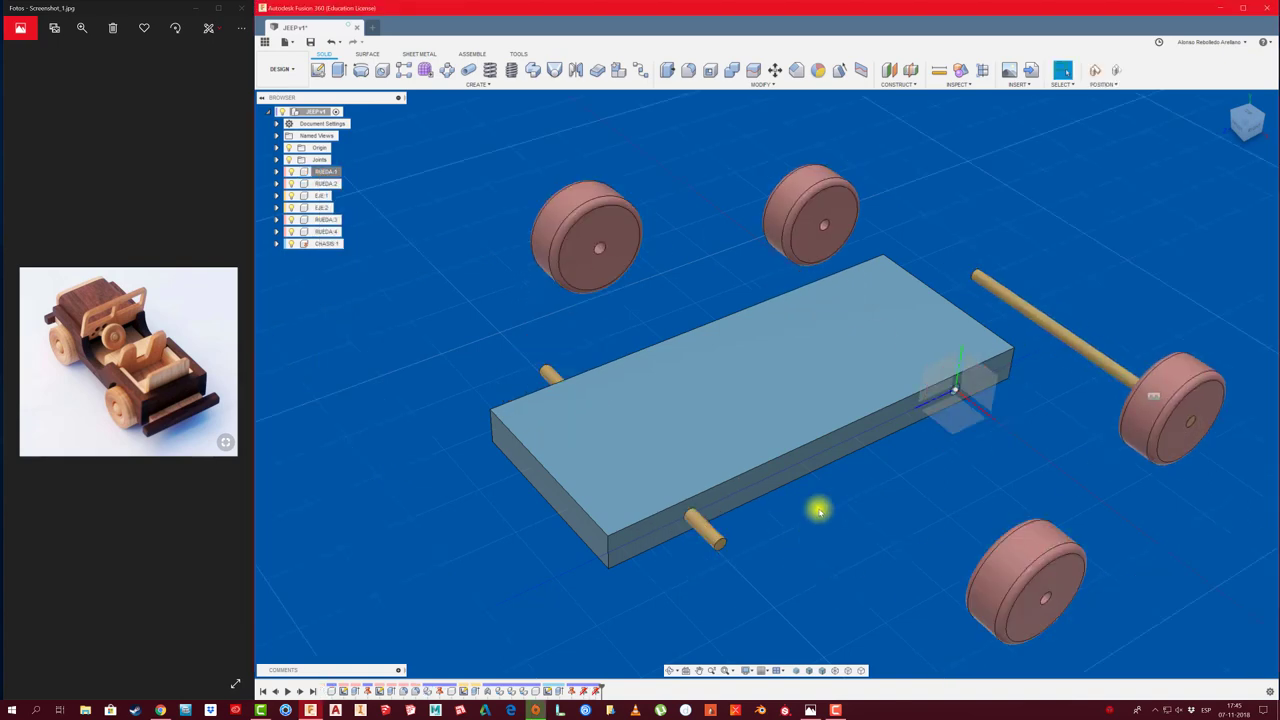
drag(706, 535, 912, 545)
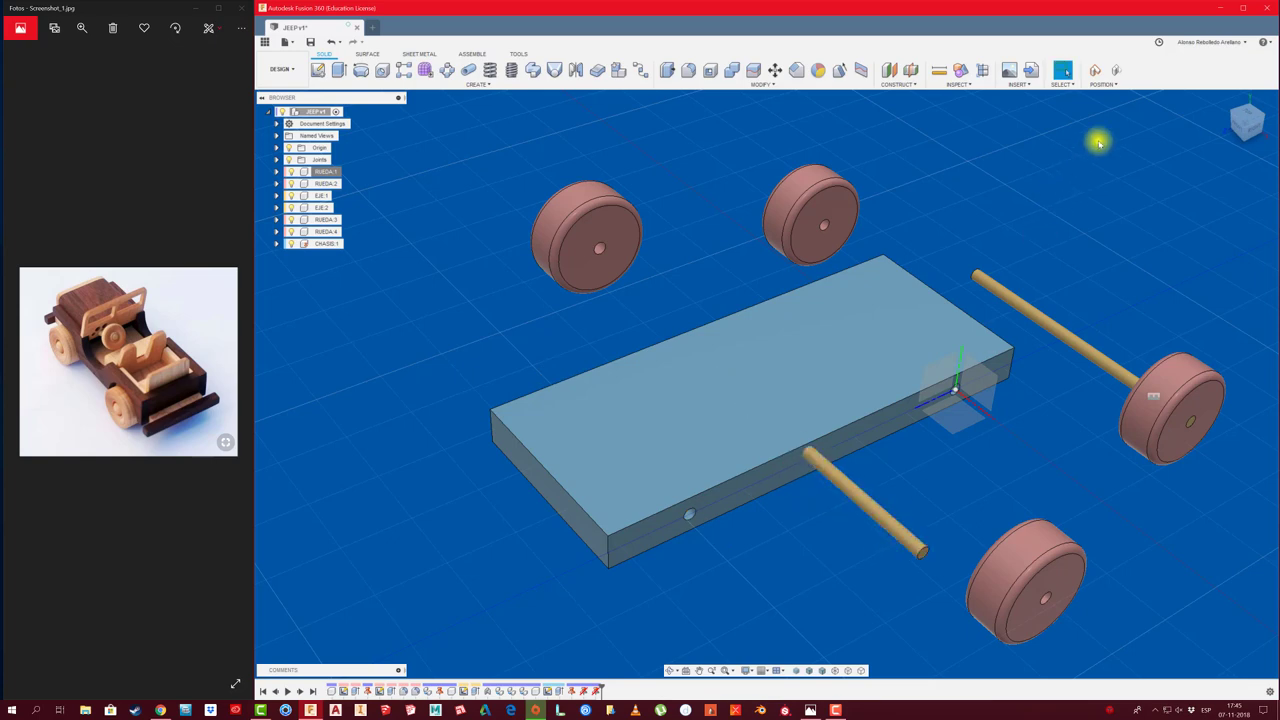
click(1113, 72)
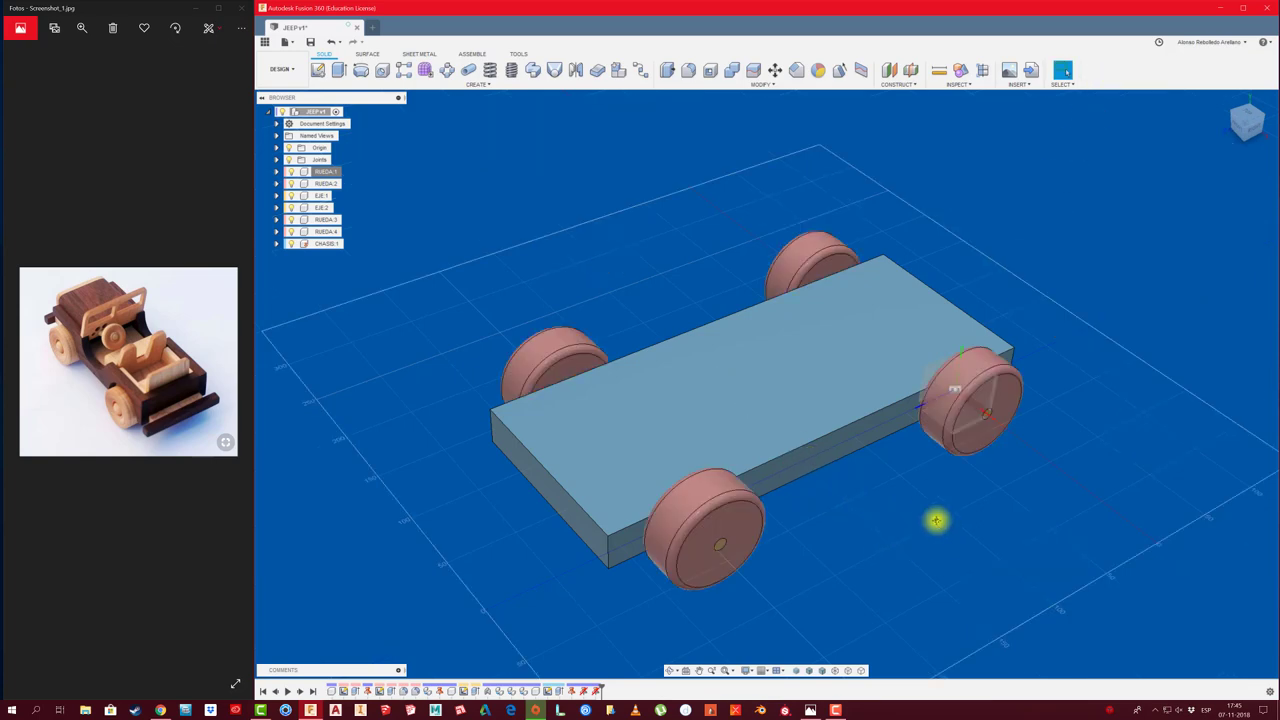
mouse_move(936, 519)
shift+middle_down()
mouse_move(794, 451)
mouse_move(791, 315)
shift+middle_up()
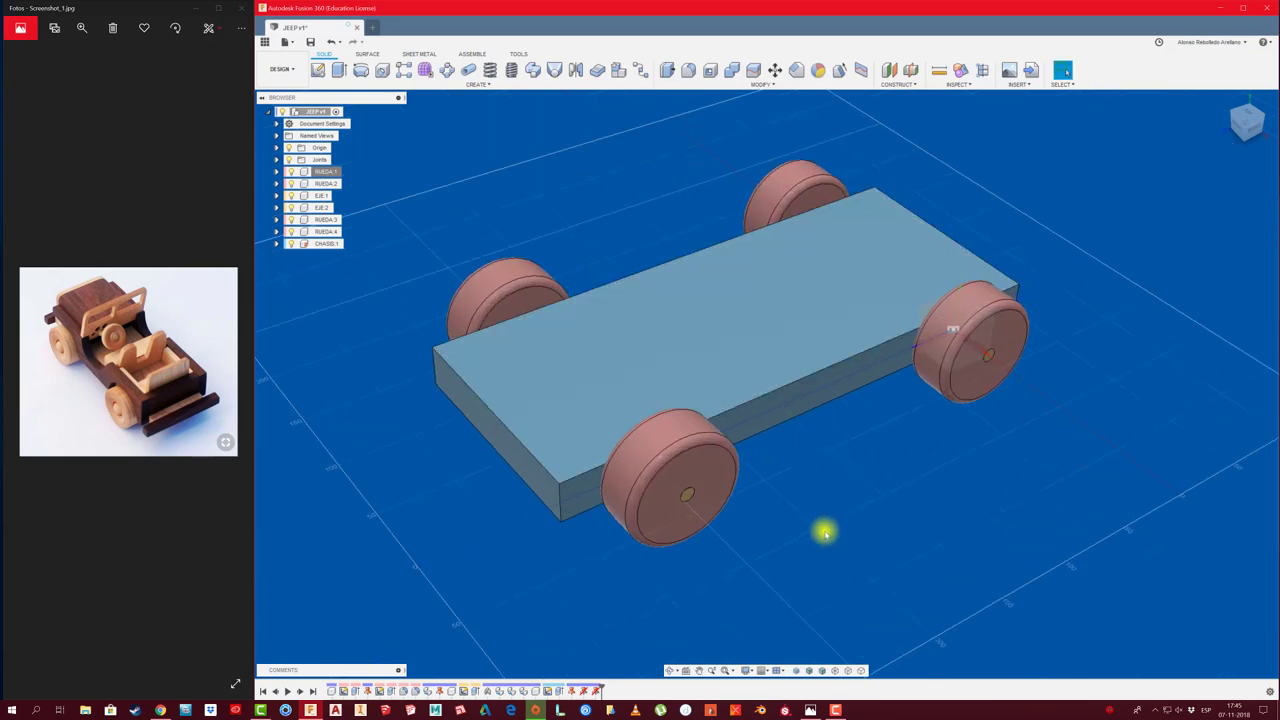
Add rigid as-built joints joining the front wheel to its axle and the rear-left wheel
key(shift+j)
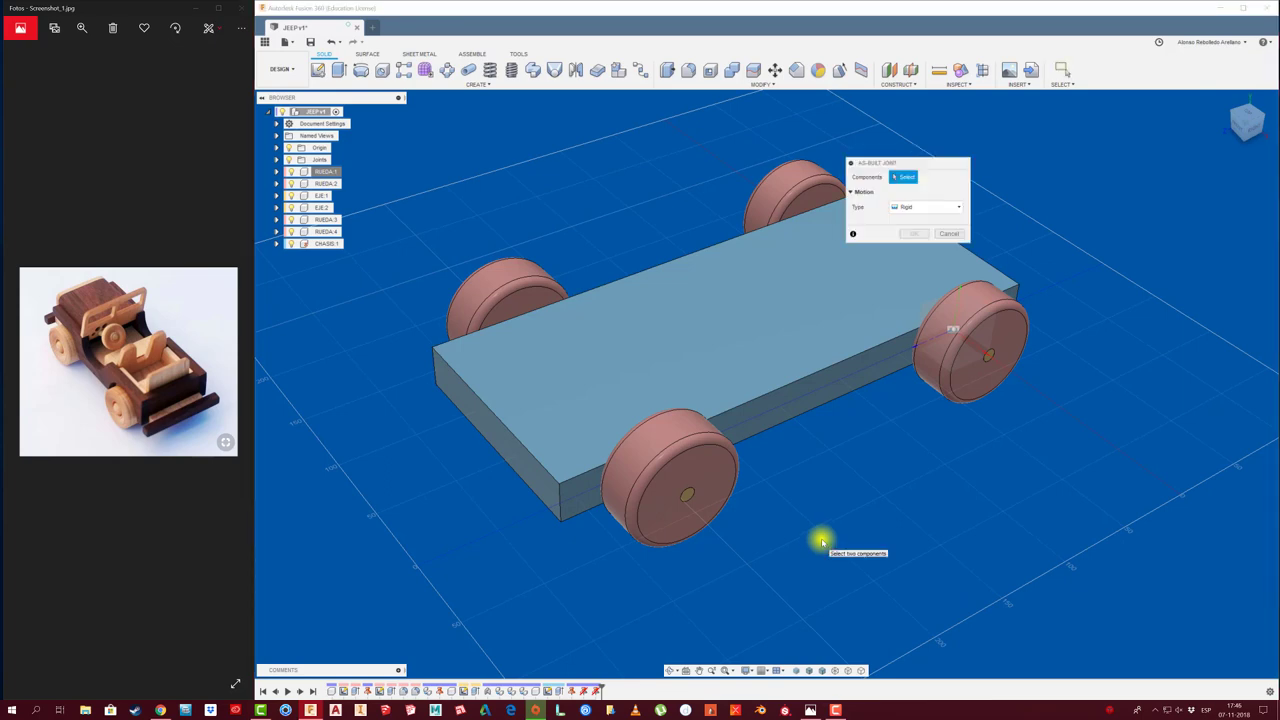
click(689, 460)
click(689, 494)
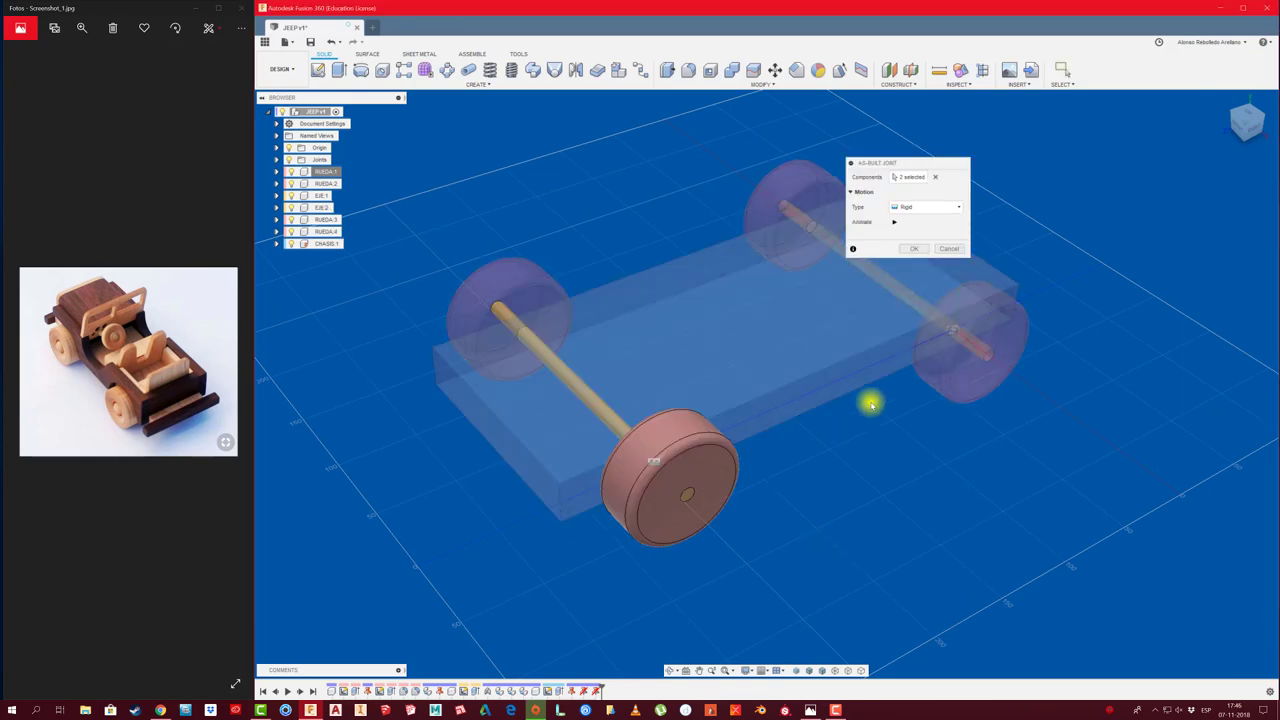
click(911, 249)
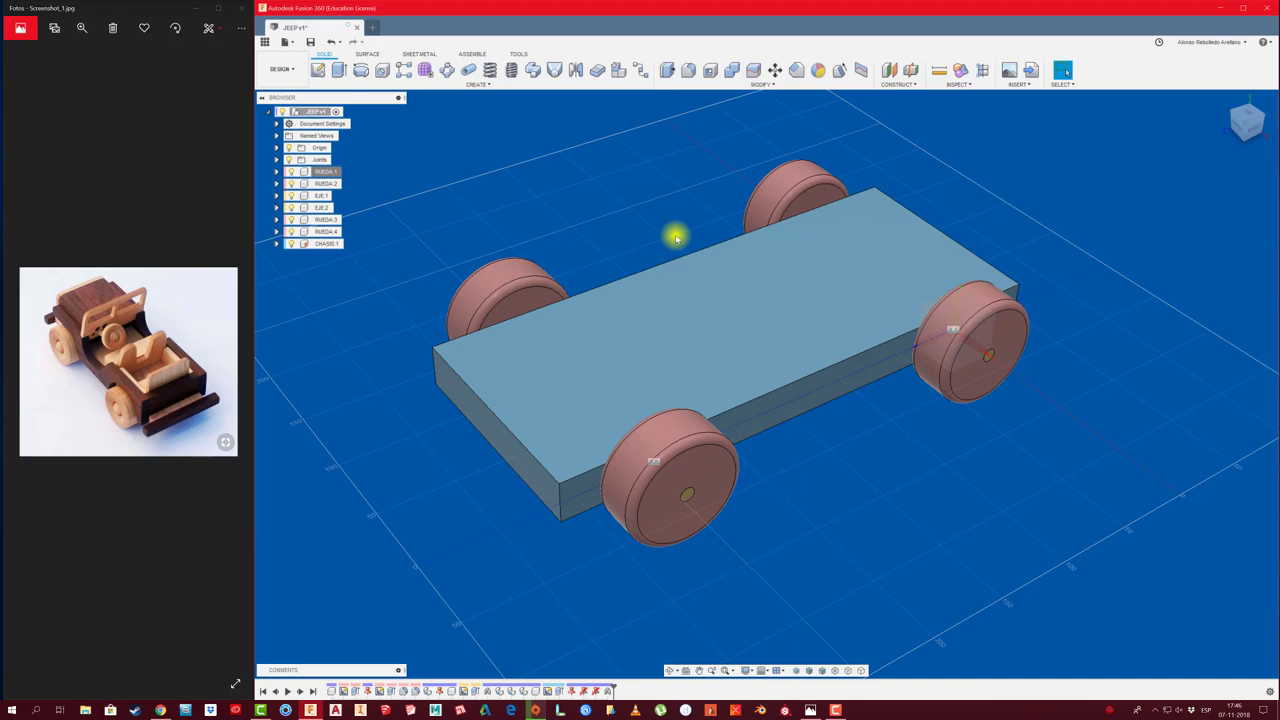
key(shift+j)
click(494, 290)
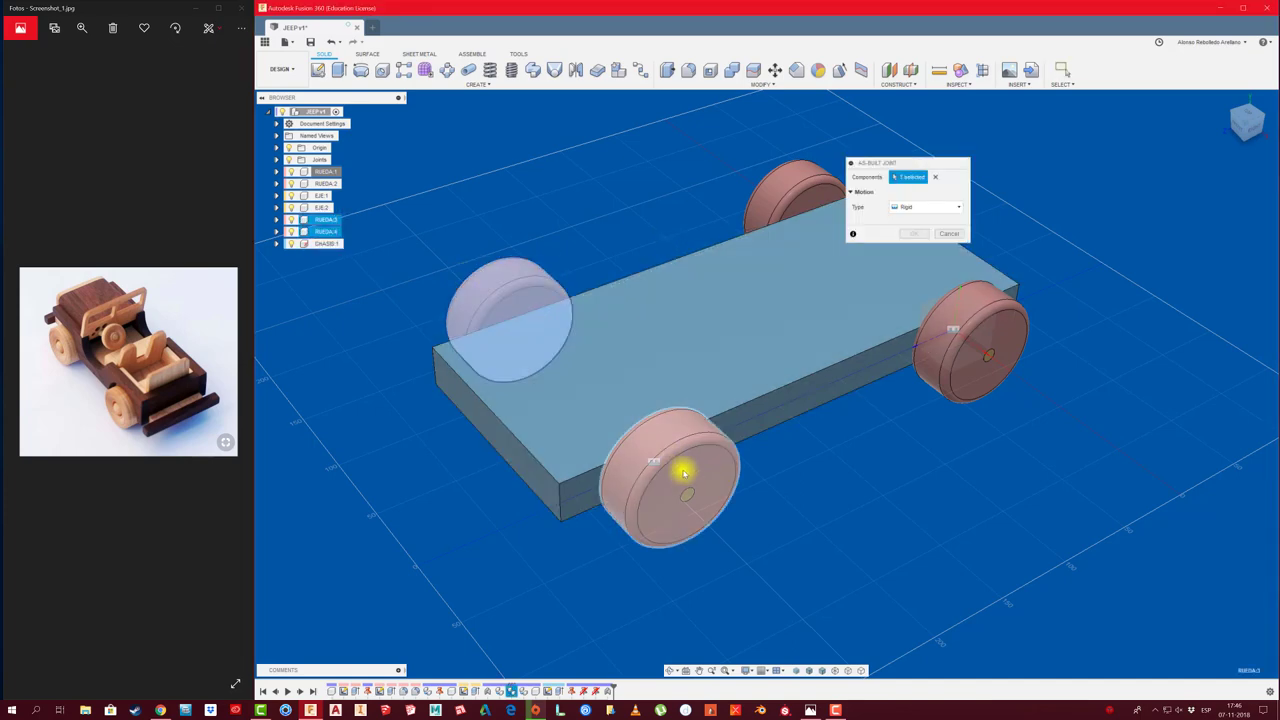
click(690, 490)
click(911, 249)
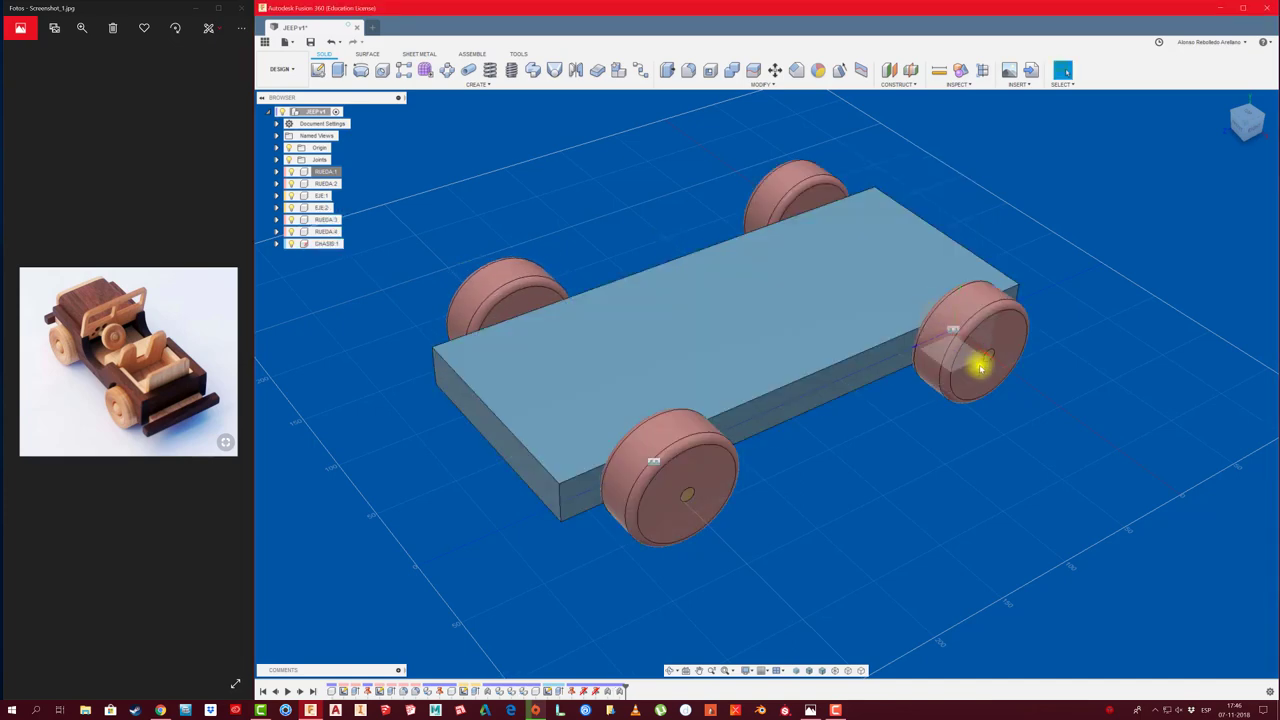
mouse_move(980, 366)
mouse_down()
mouse_move(1138, 443)
mouse_move(985, 350)
mouse_up()
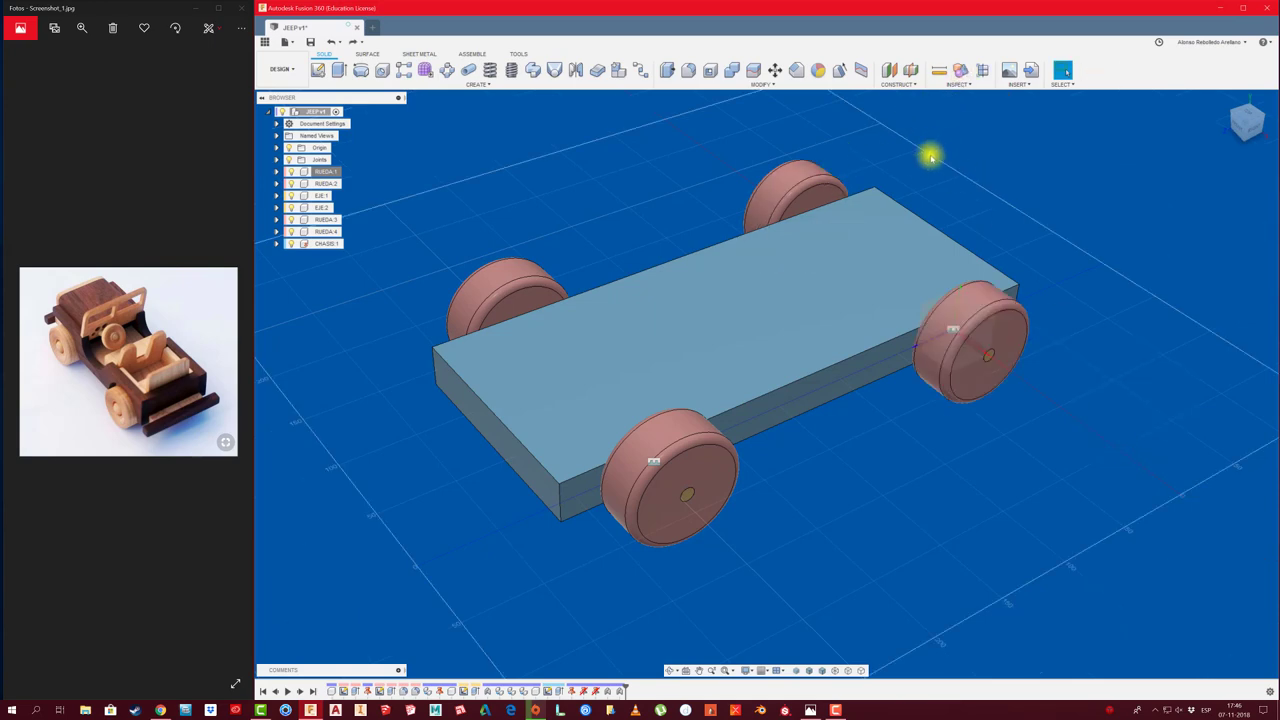
Rigidly join the RUEDA:2 wheel to its axle, drag the wheel sets to test, then undo
key(shift+j)
click(818, 188)
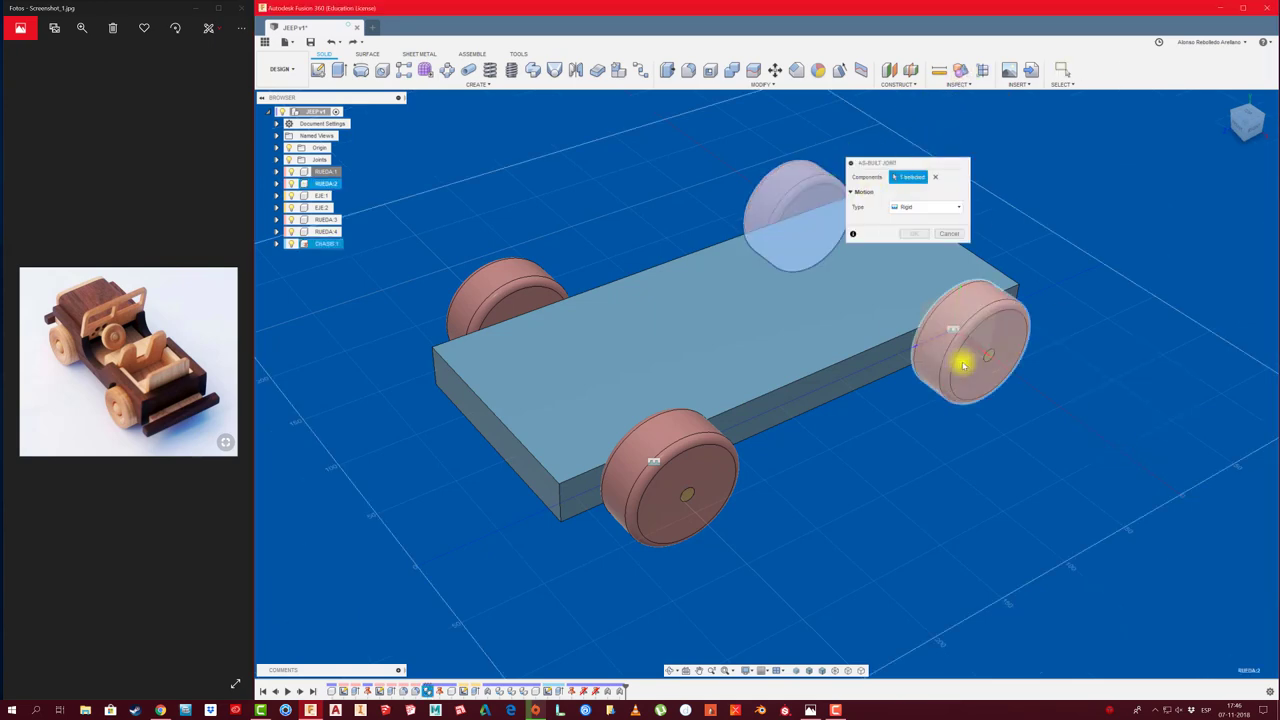
click(988, 350)
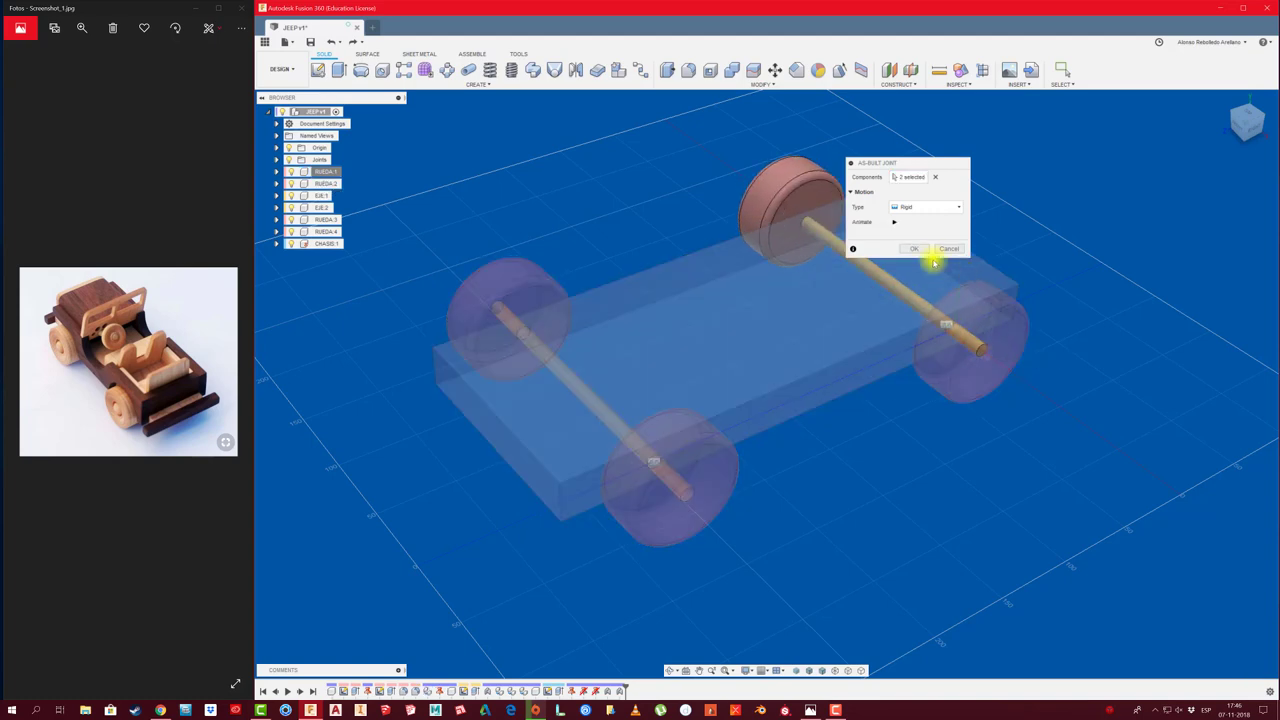
click(922, 251)
shift+middle_drag(855, 437, 832, 469)
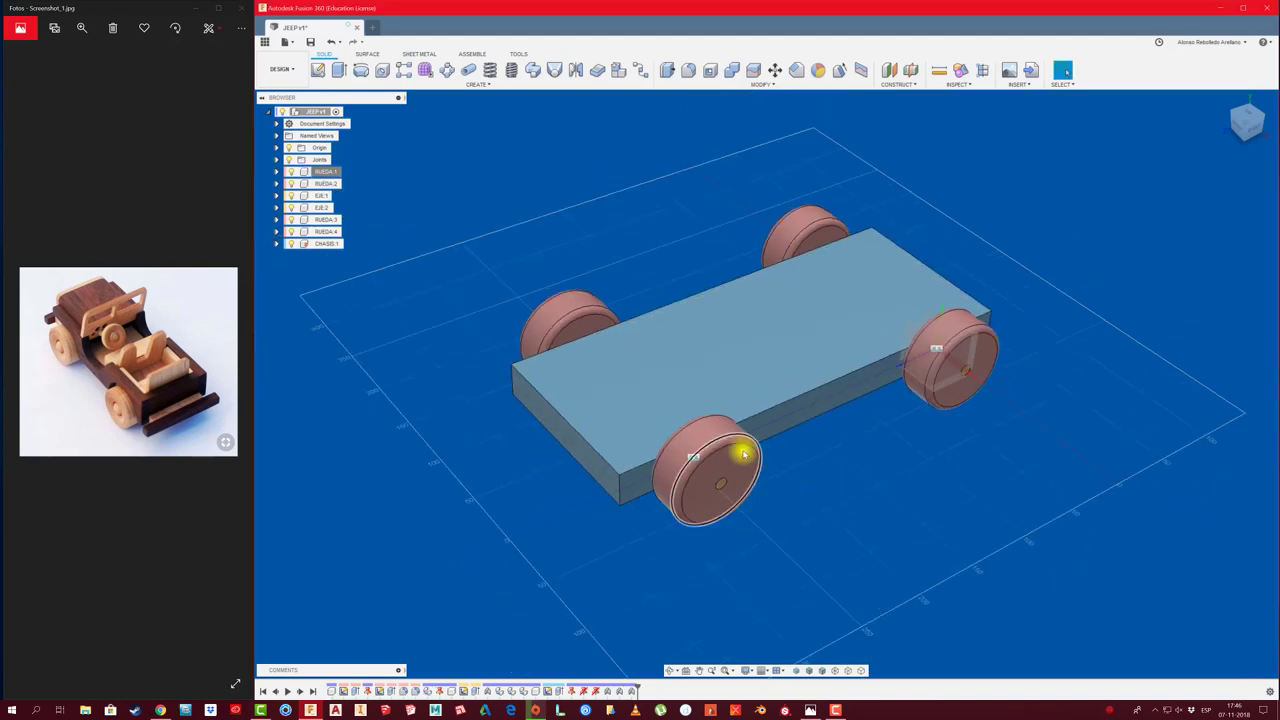
drag(743, 449, 1015, 521)
drag(986, 355, 1234, 364)
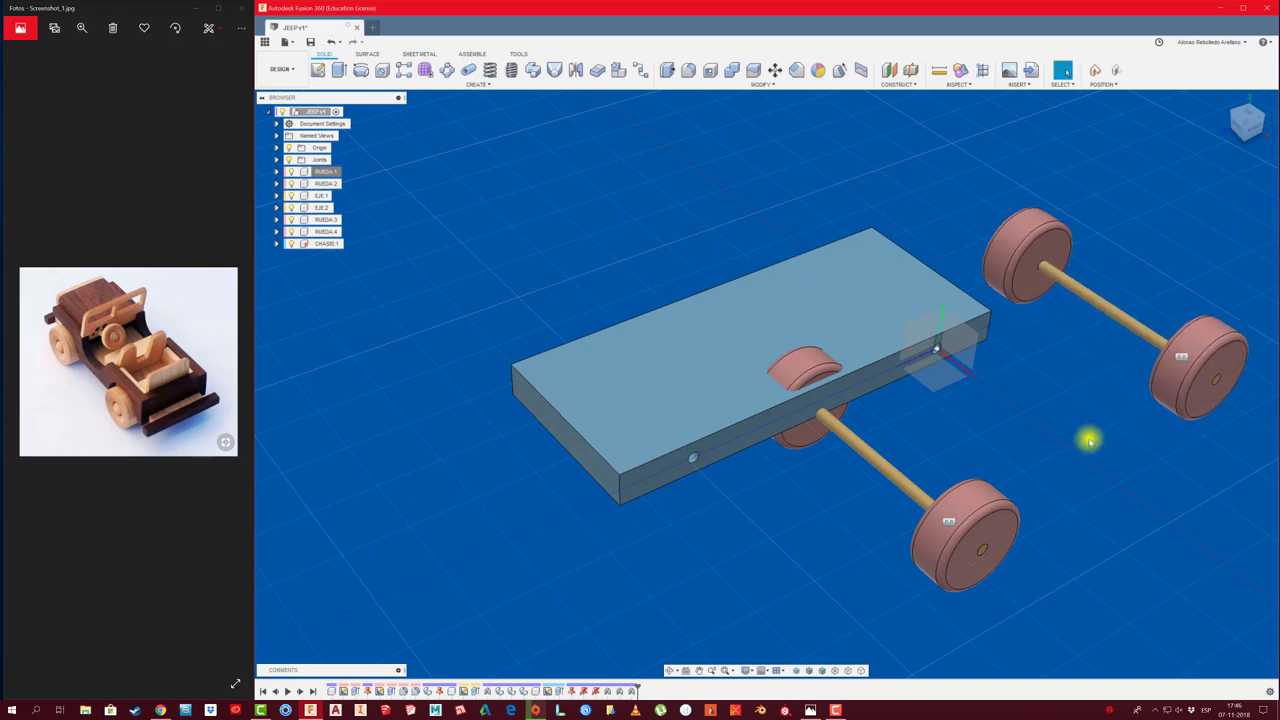
key(ctrl+z)
key(ctrl+z)
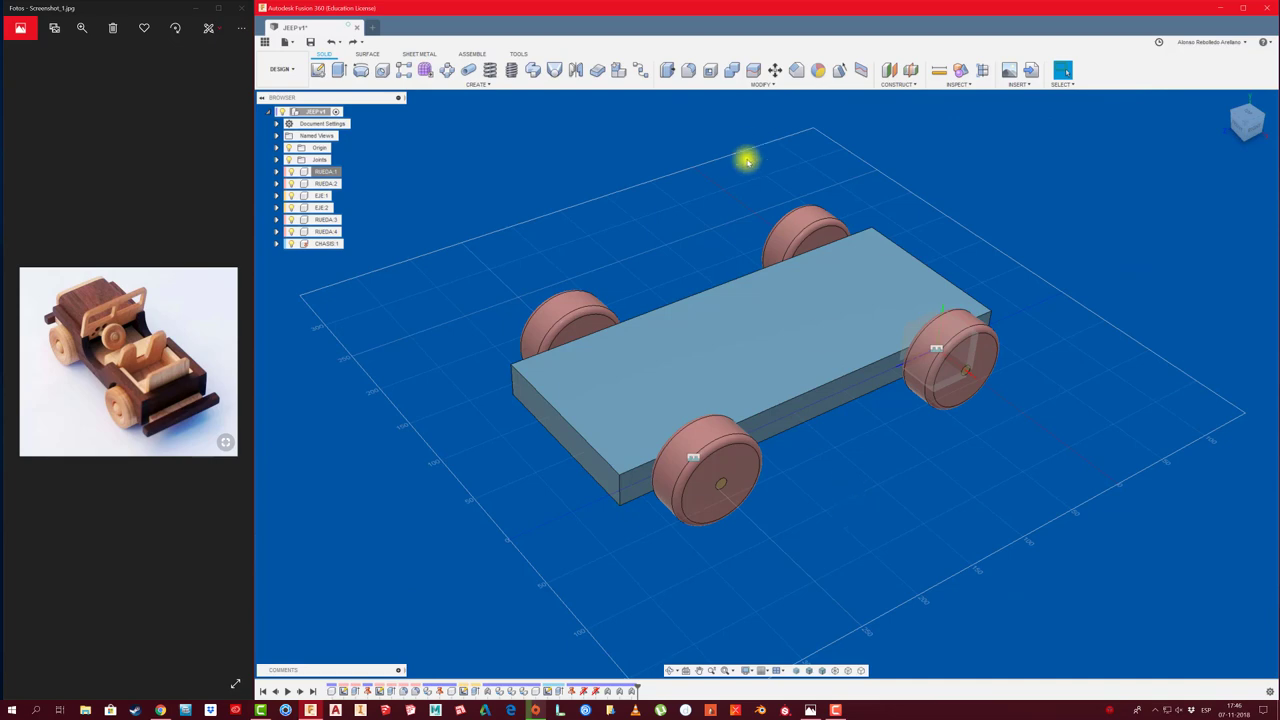
Set up a Revolute joint between the front axle and chassis top face, then cancel it
click(480, 54)
click(340, 85)
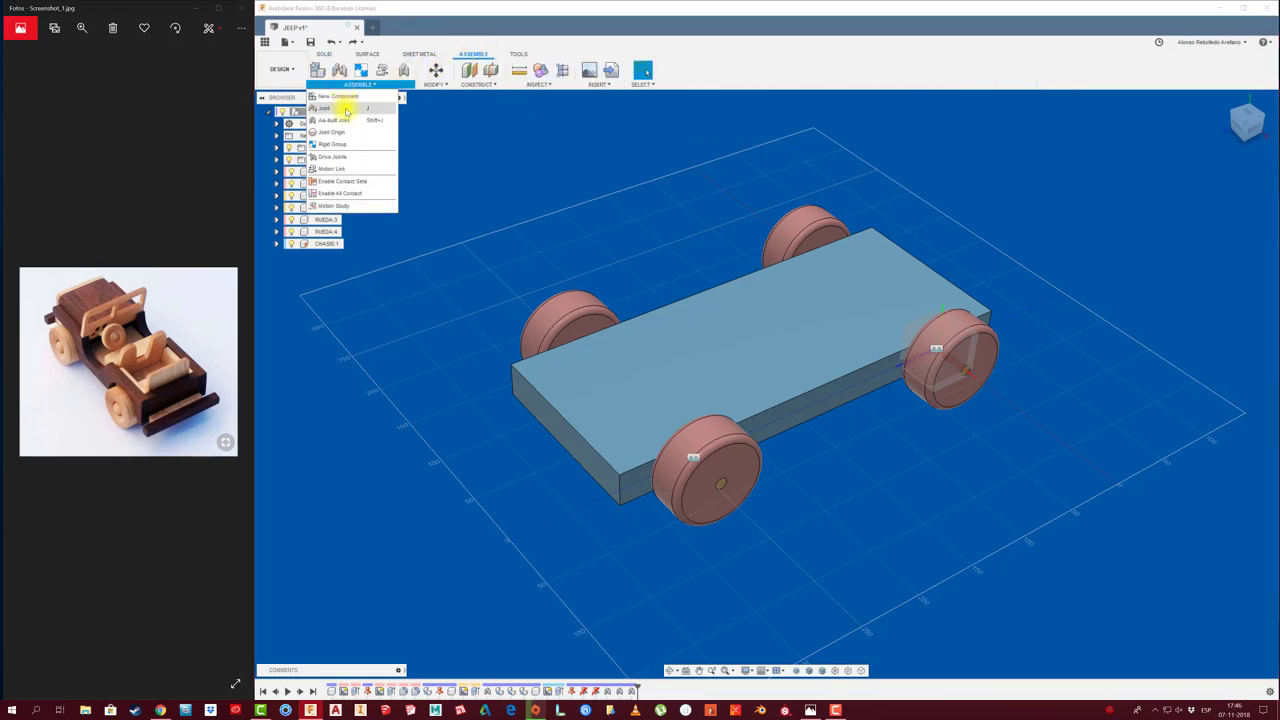
click(346, 110)
click(928, 268)
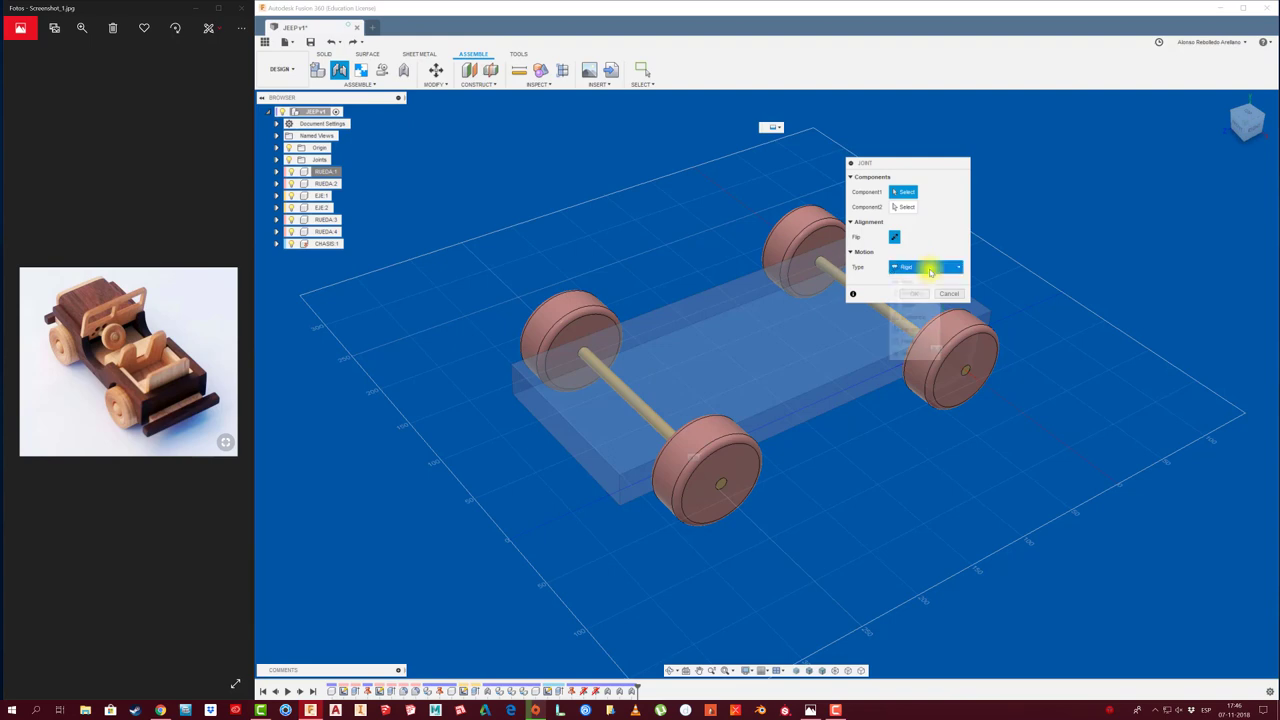
click(910, 290)
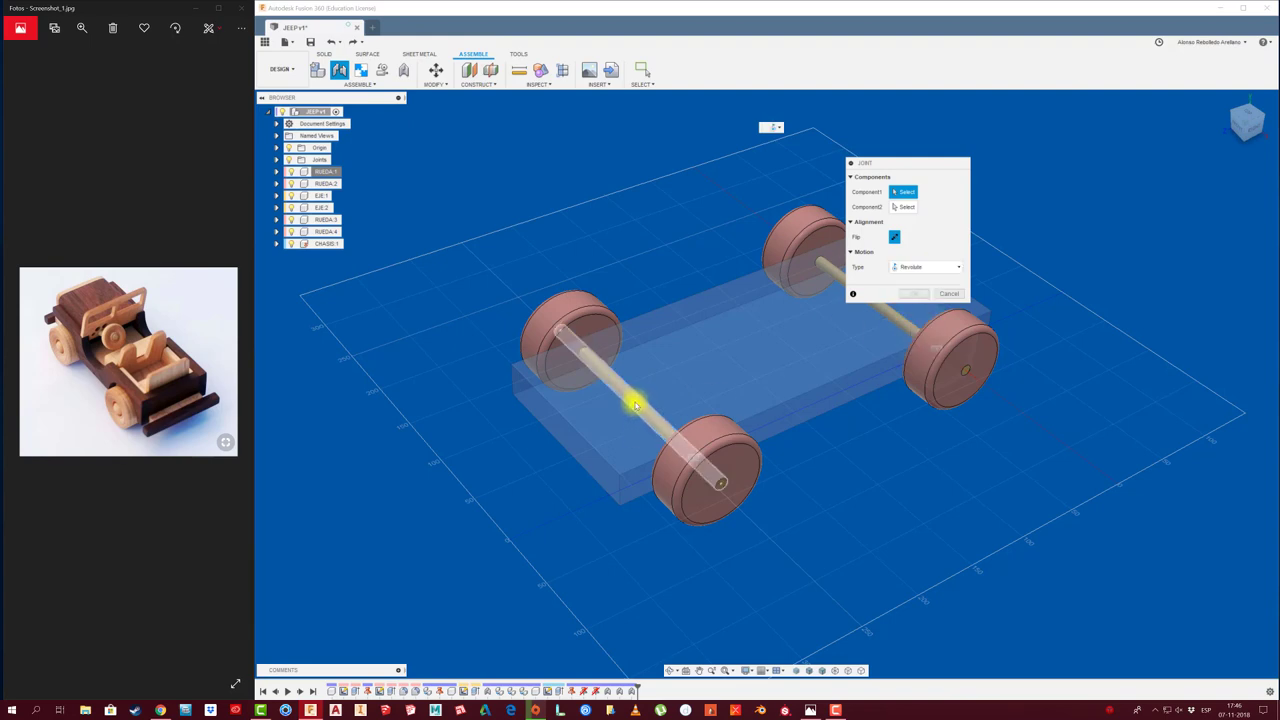
click(636, 403)
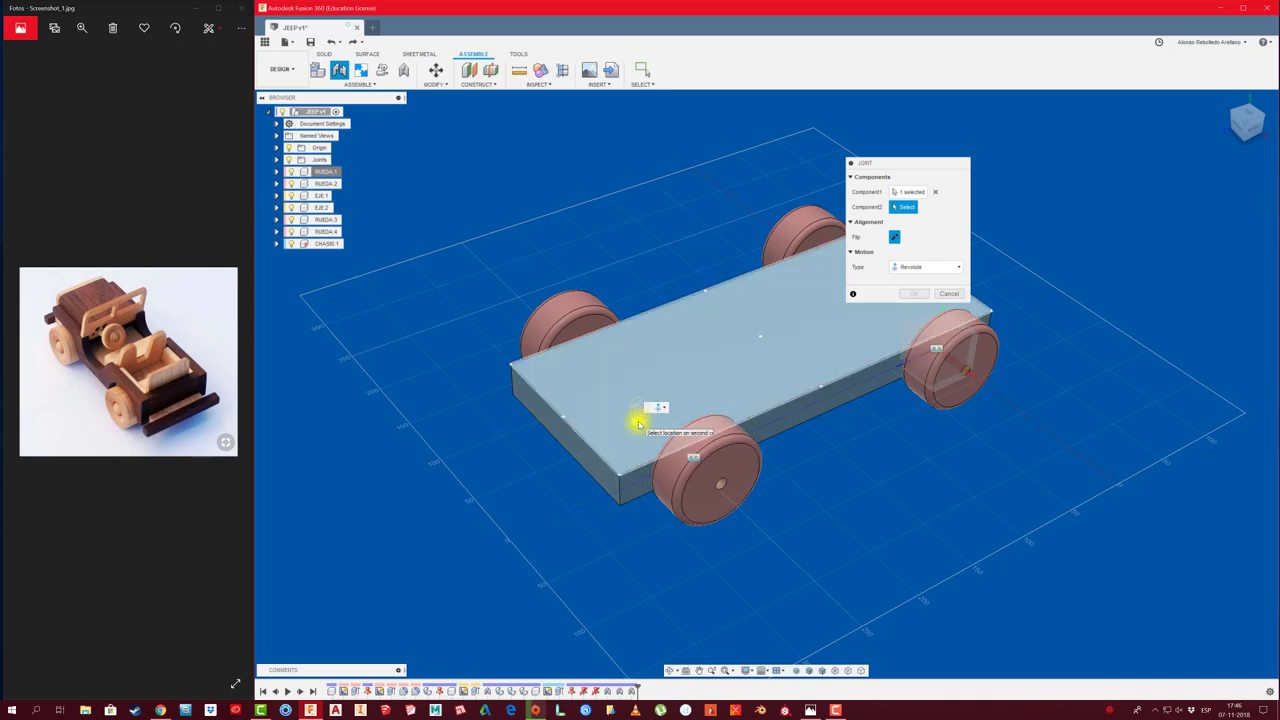
shift+middle_drag(641, 420, 654, 406)
scroll(675, 430, up, 3)
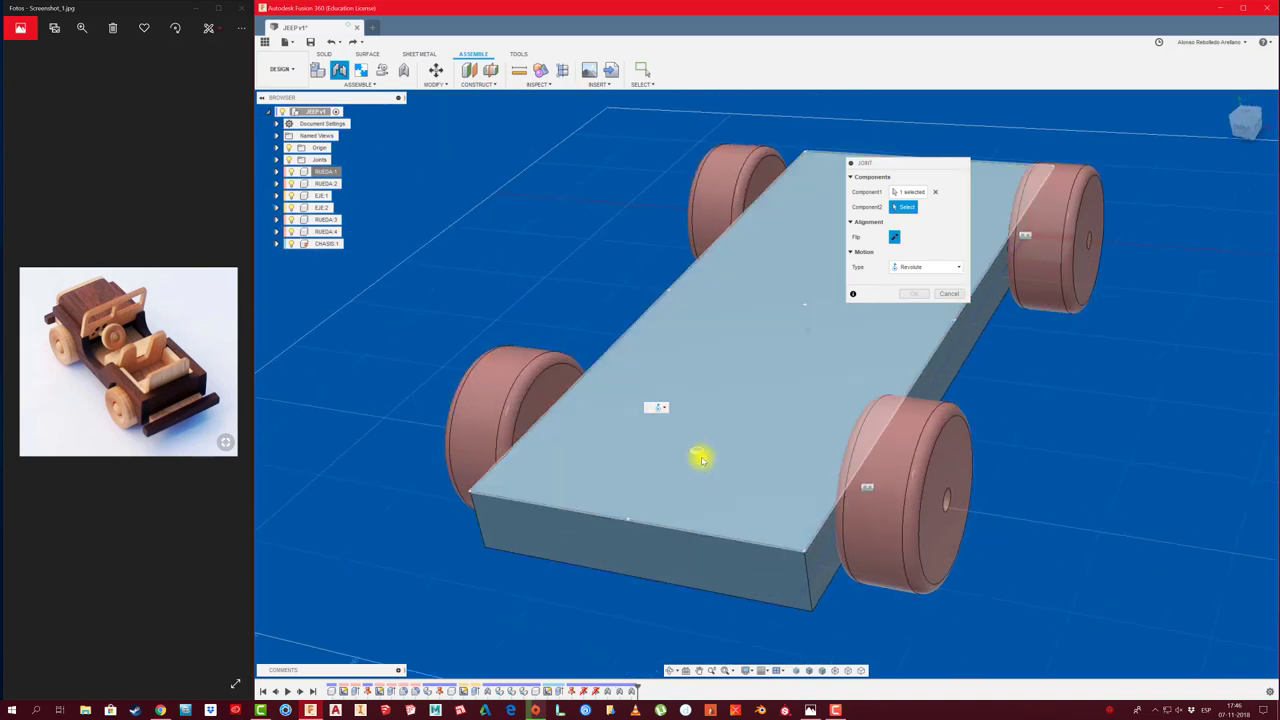
mouse_move(705, 465)
shift+middle_down()
mouse_move(657, 449)
mouse_move(641, 404)
shift+middle_up()
click(636, 402)
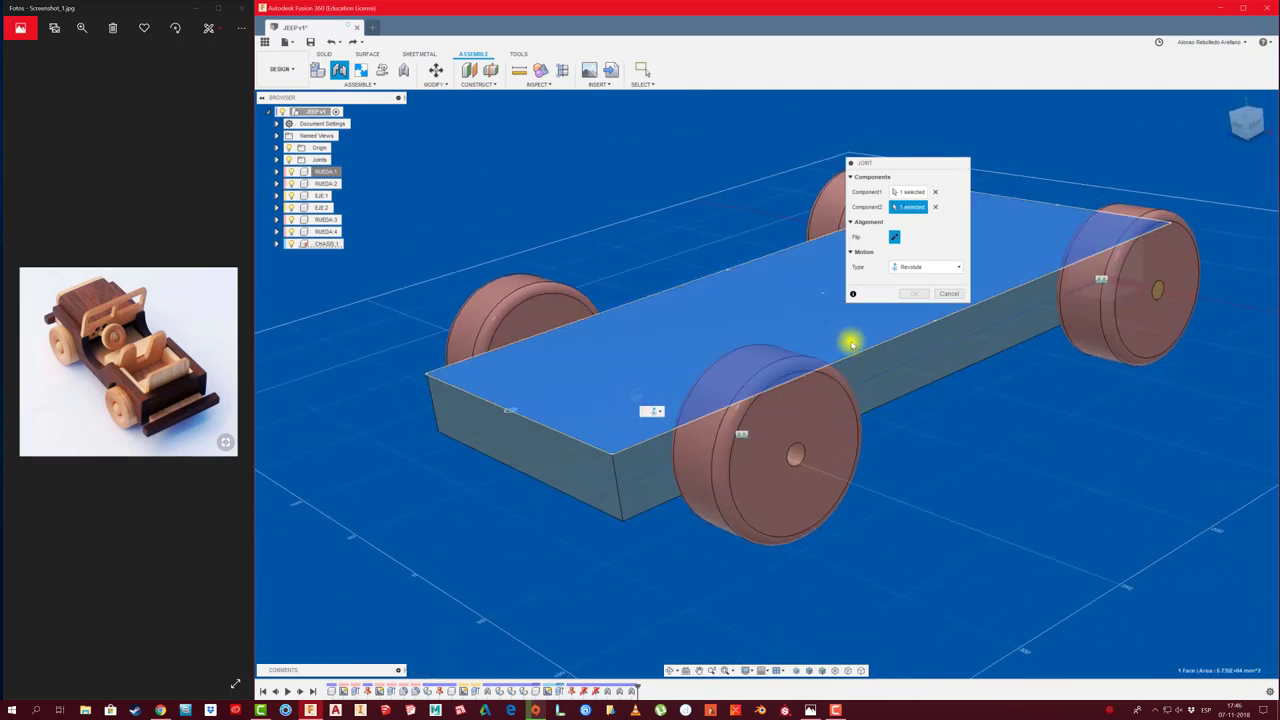
click(953, 295)
Drag the front wheel-and-axle unit out beside the chassis
shift+middle_drag(837, 406, 771, 463)
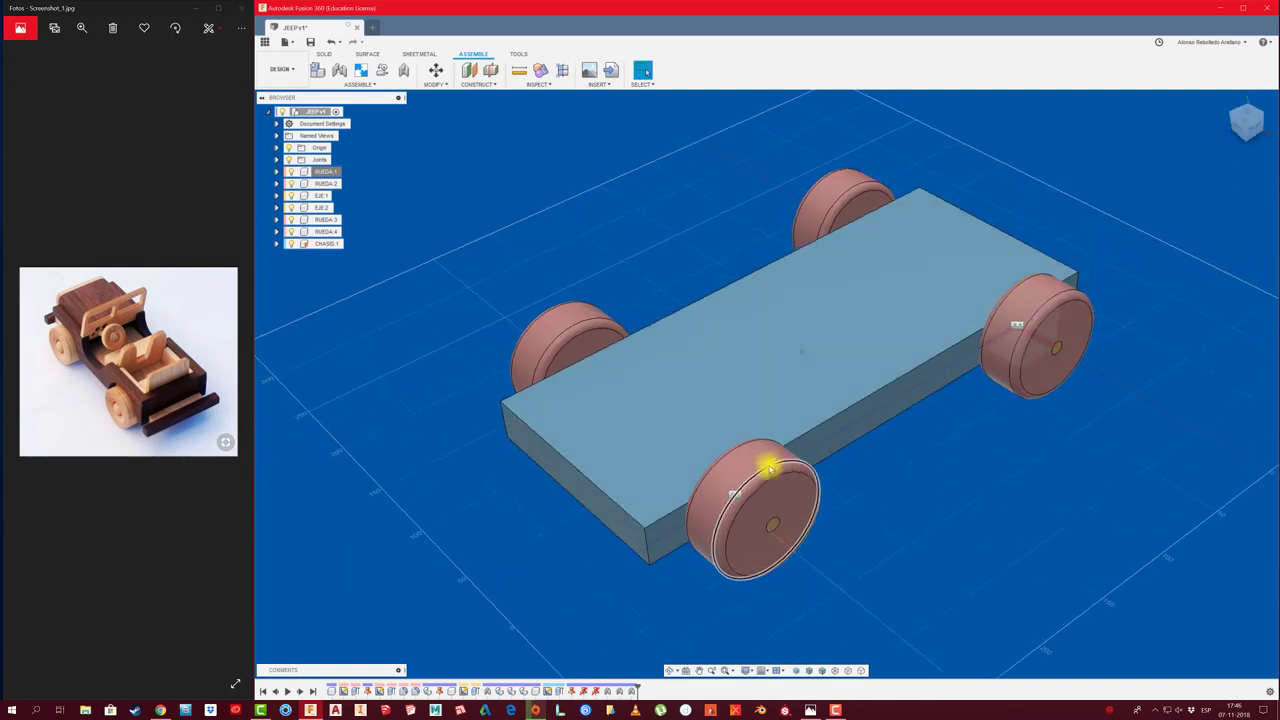
drag(771, 463, 1157, 565)
mouse_move(1157, 565)
shift+middle_down()
mouse_move(906, 571)
mouse_move(880, 557)
shift+middle_up()
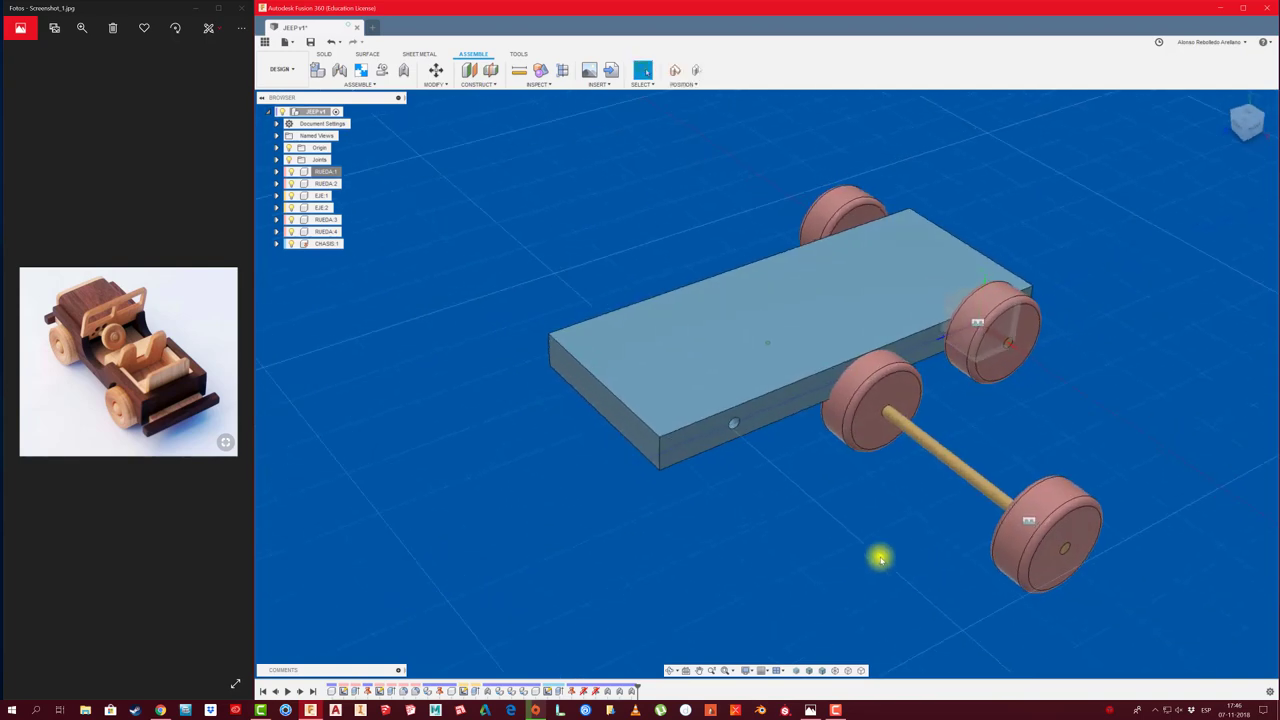
scroll(880, 557, up, 2)
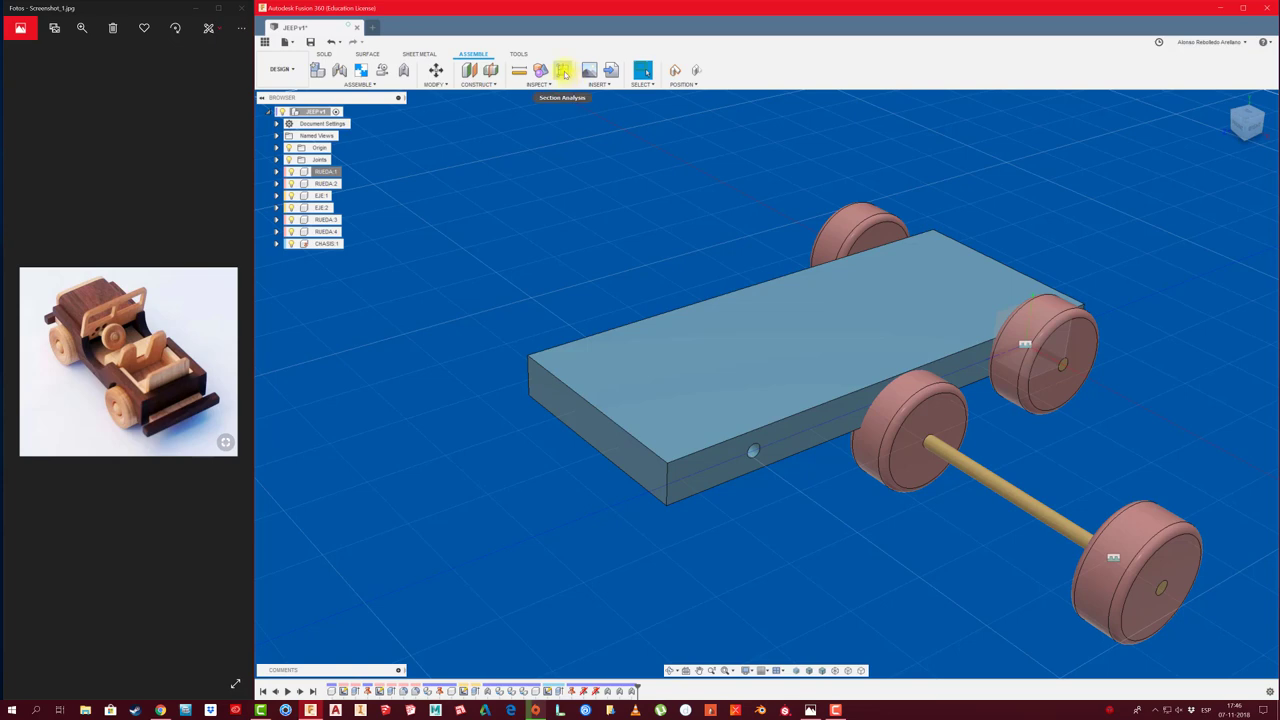
Add a section analysis on the chassis top face, offset to -10 mm
click(562, 70)
click(762, 338)
drag(766, 314, 767, 338)
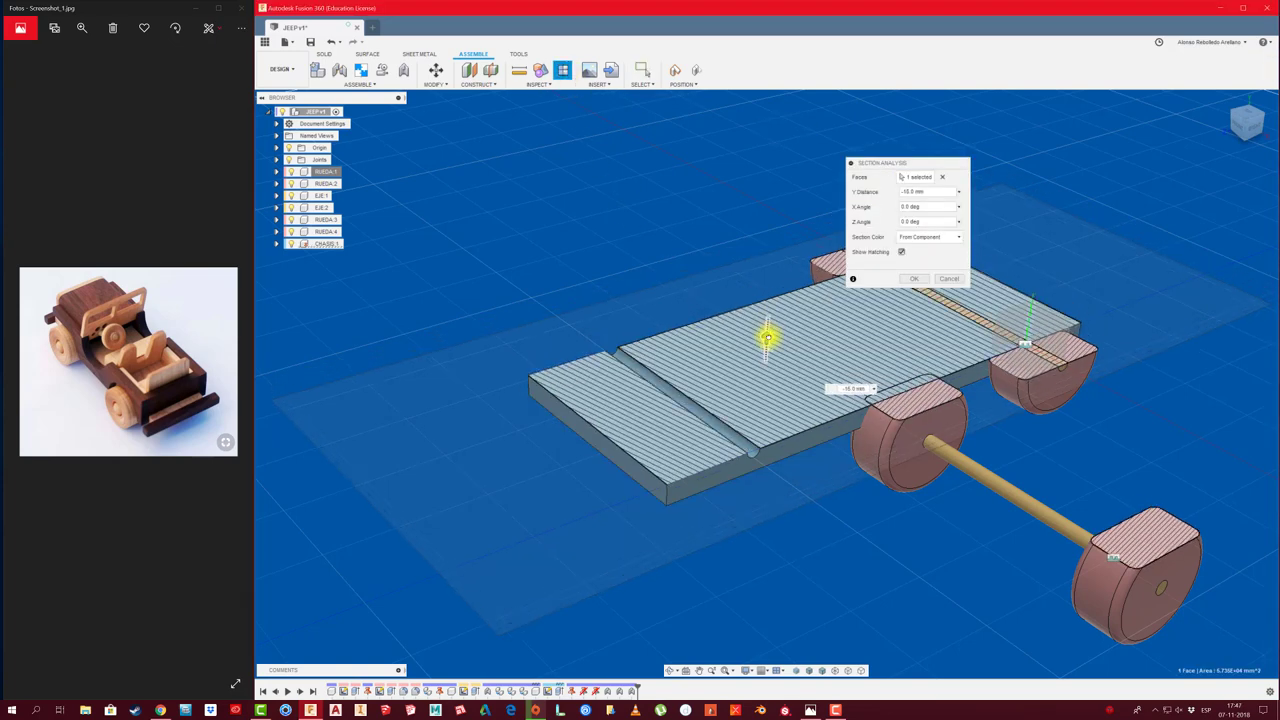
click(913, 278)
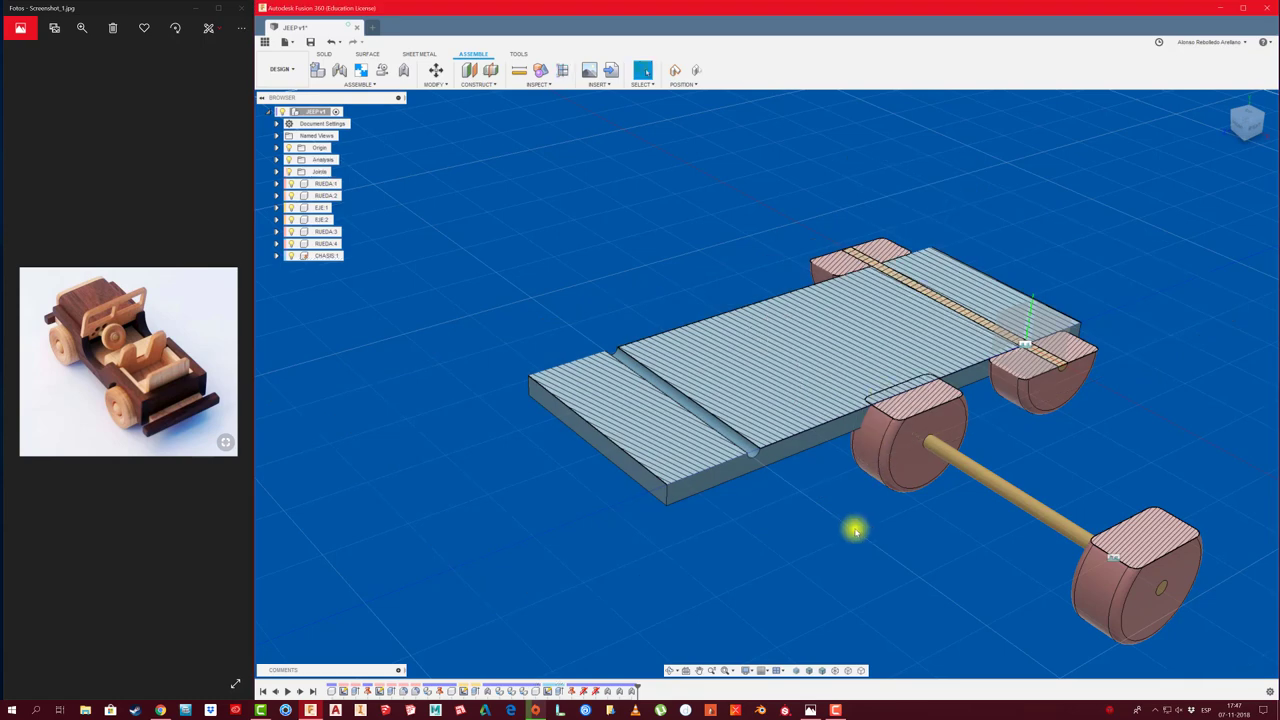
Join the front axle into its chassis groove
click(855, 530)
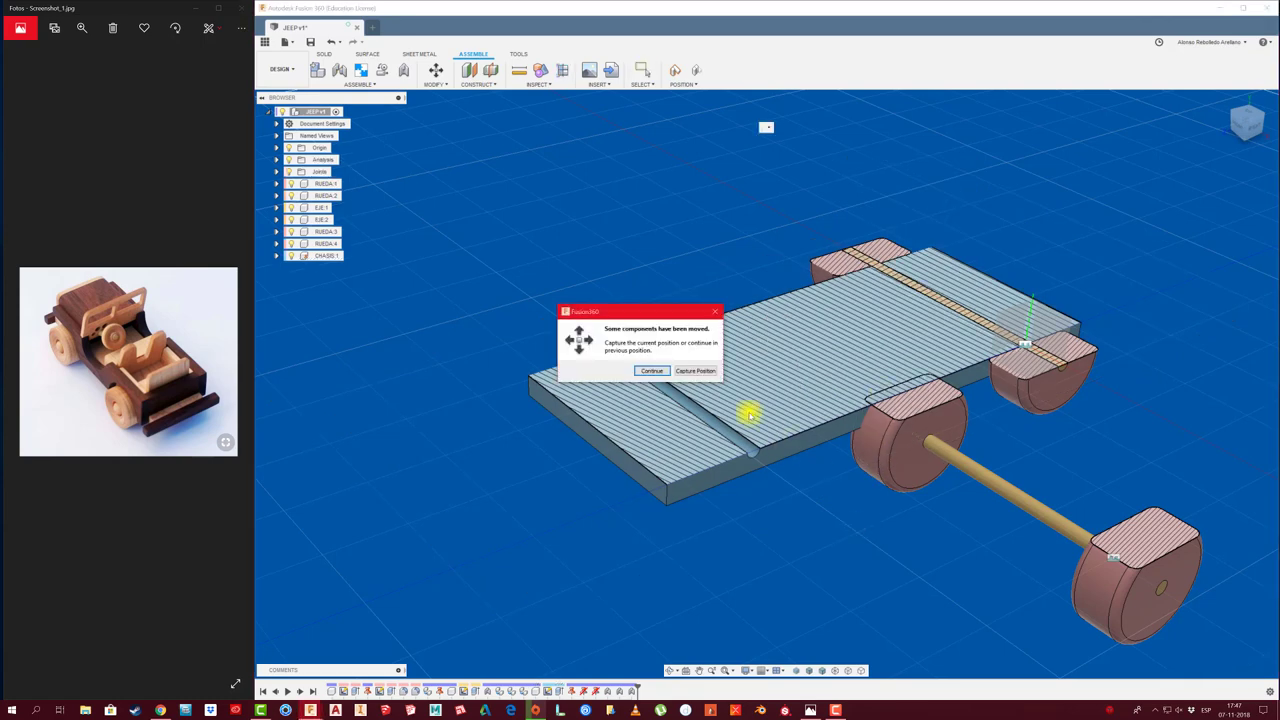
click(704, 372)
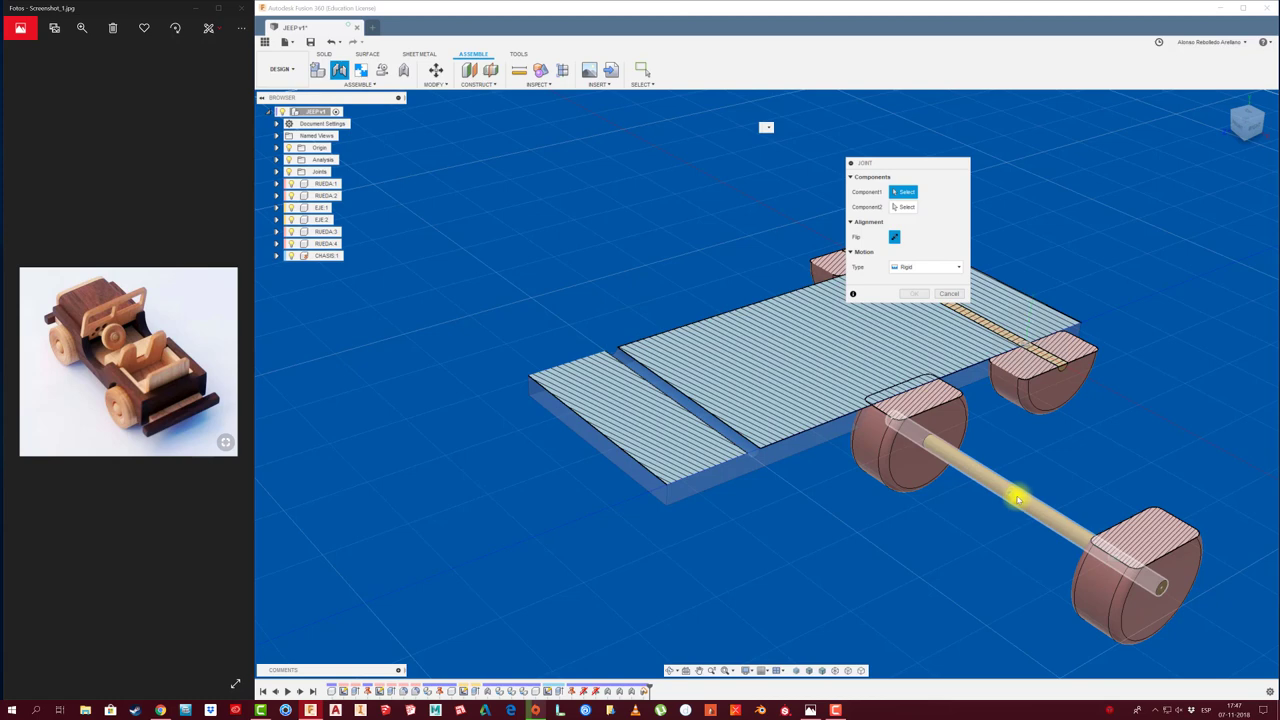
click(1017, 498)
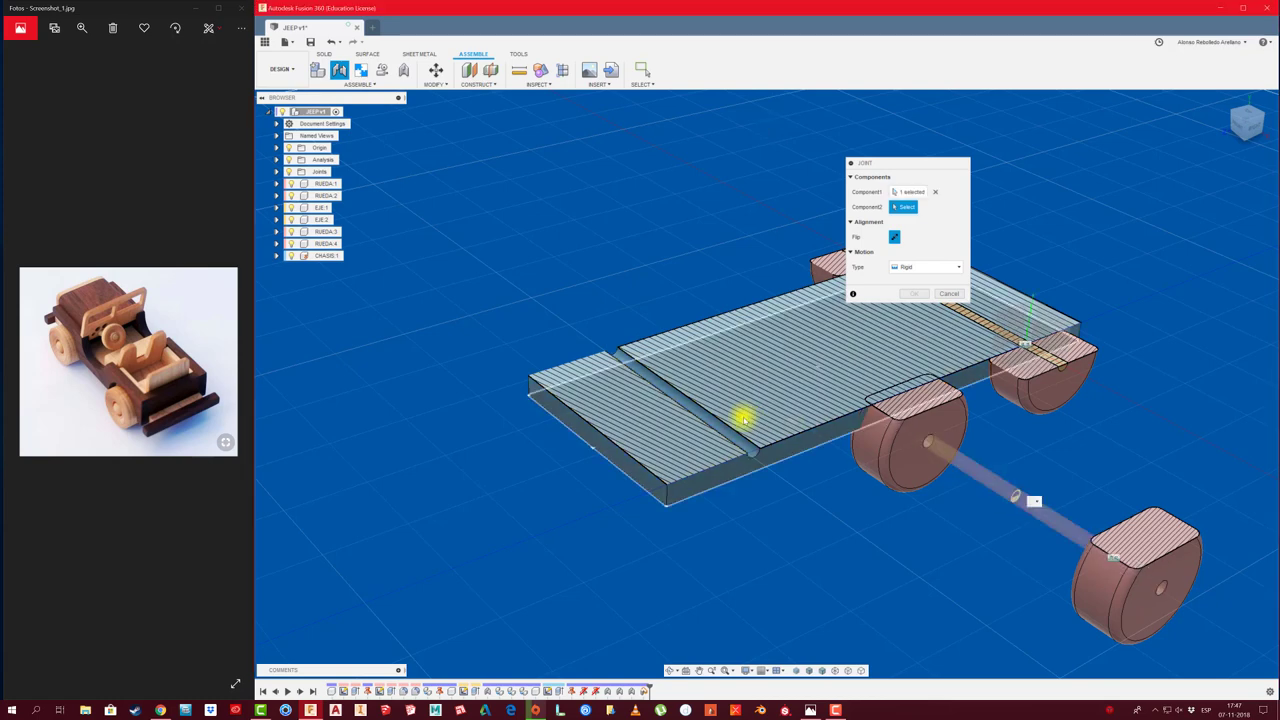
click(682, 402)
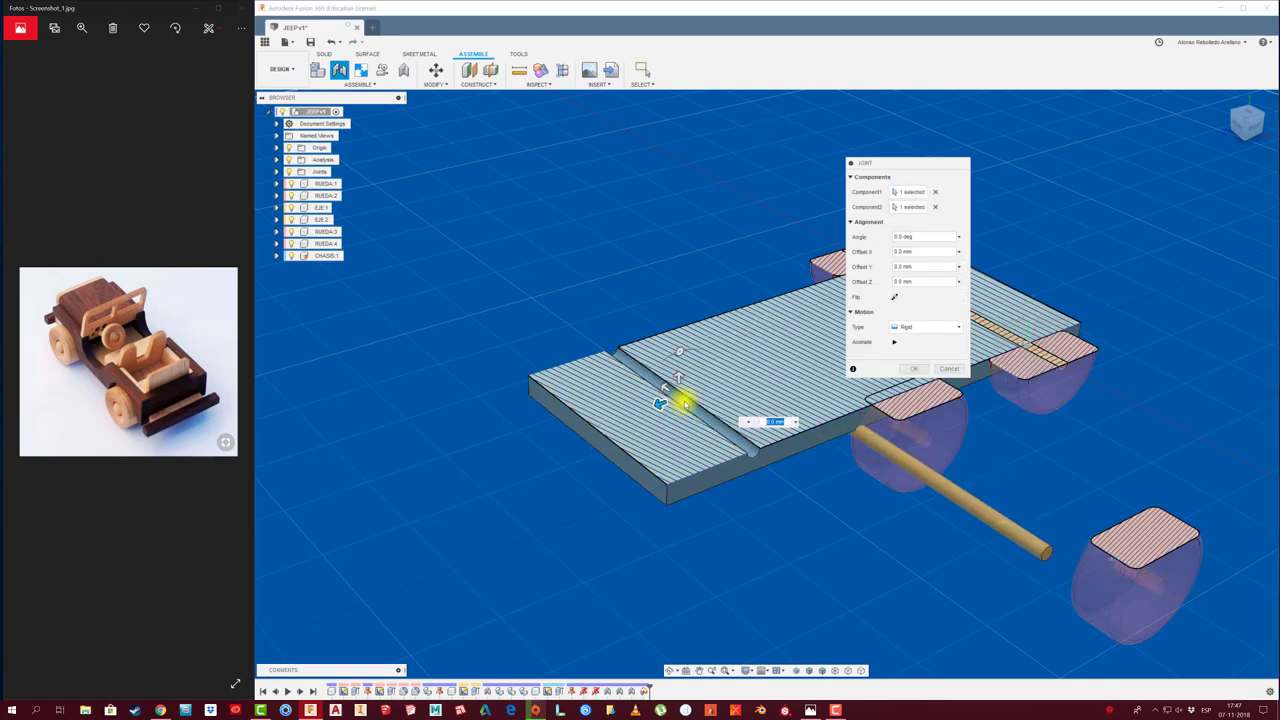
click(914, 370)
Drag the other wheel-and-axle assembly off the chassis, out to the right
shift+middle_drag(977, 471, 929, 486)
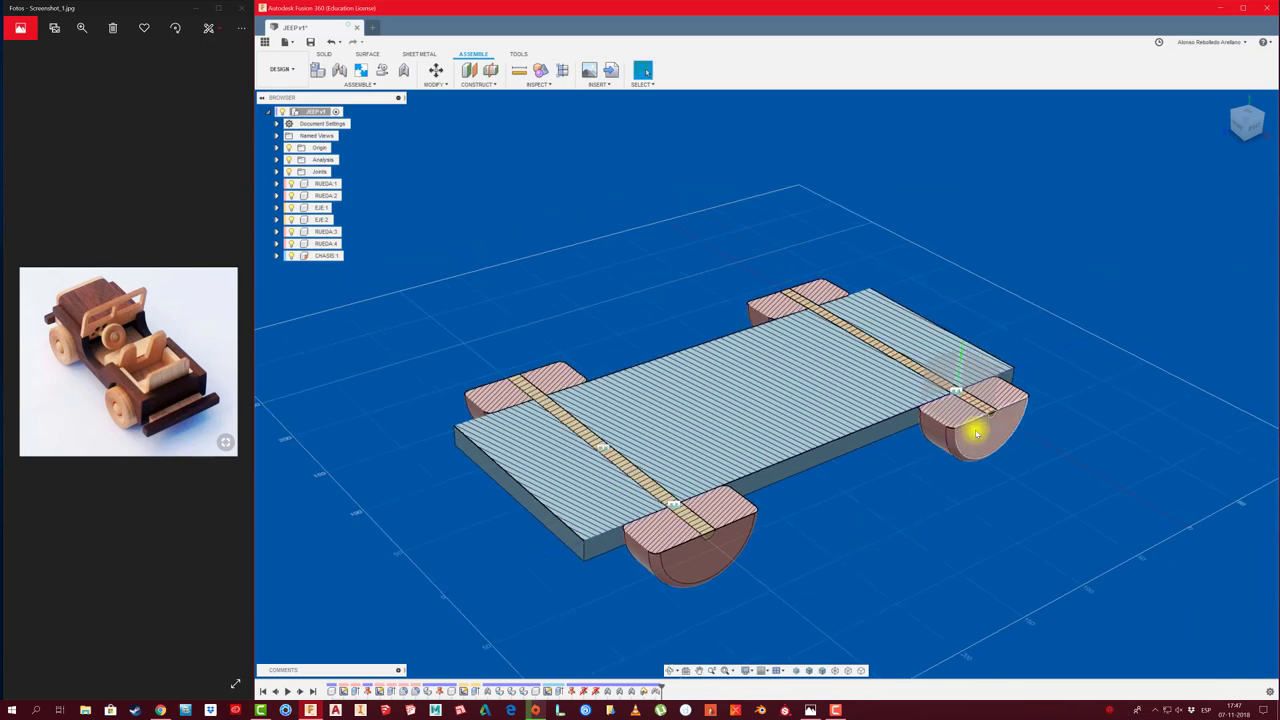
mouse_move(976, 432)
mouse_down()
mouse_move(1083, 640)
mouse_move(1153, 432)
mouse_up()
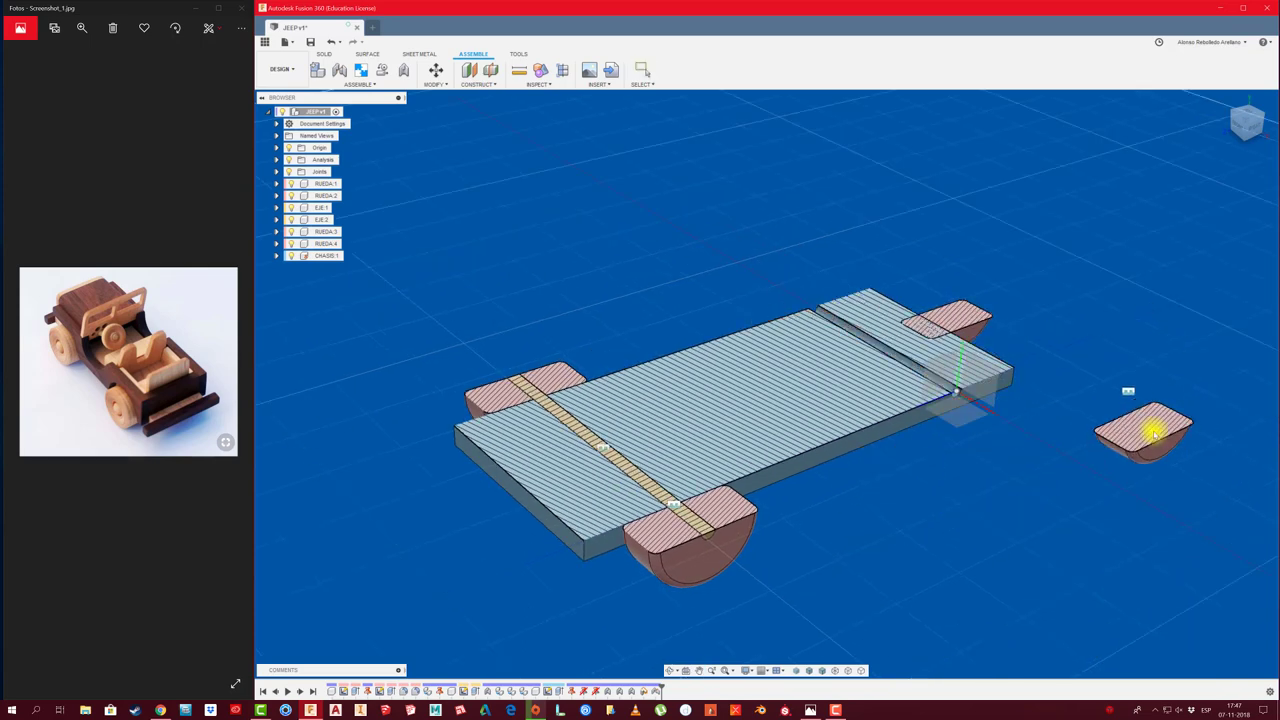
drag(1153, 432, 1120, 497)
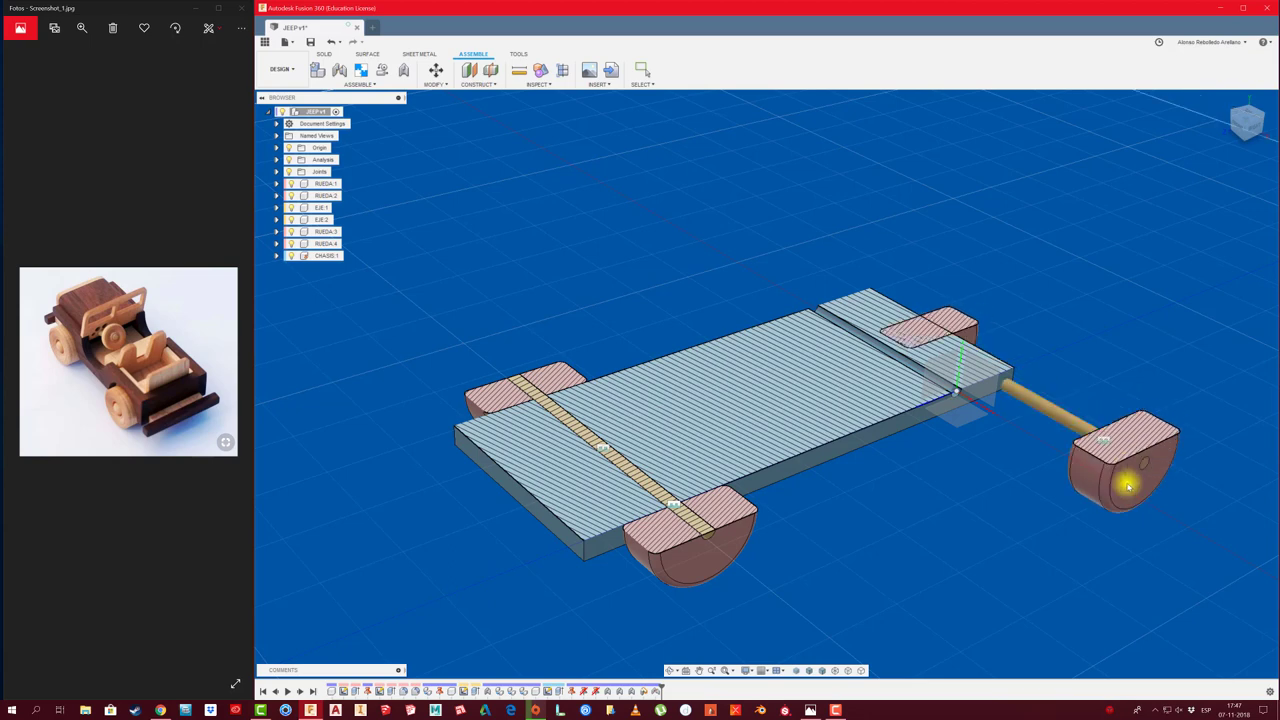
mouse_move(1247, 122)
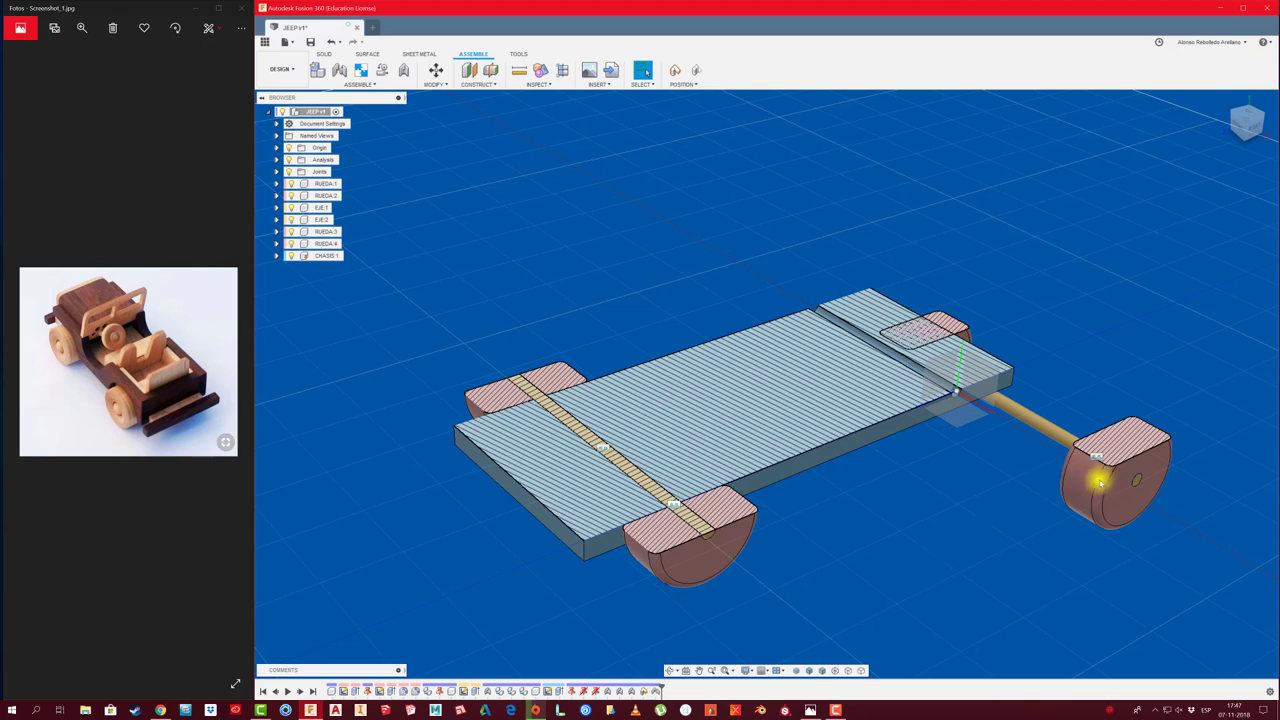
drag(1097, 477, 1118, 572)
Joint the loose axle to the other chassis groove edge with a Revolute joint type
key(j)
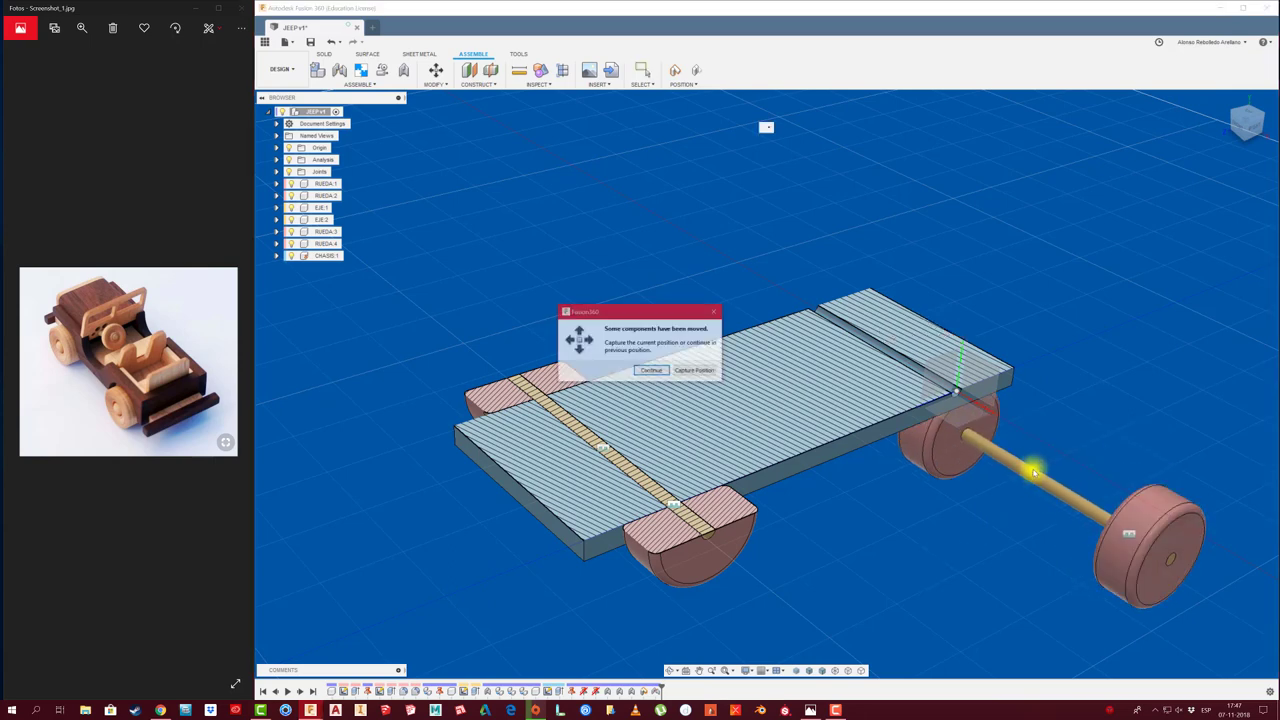
key(Return)
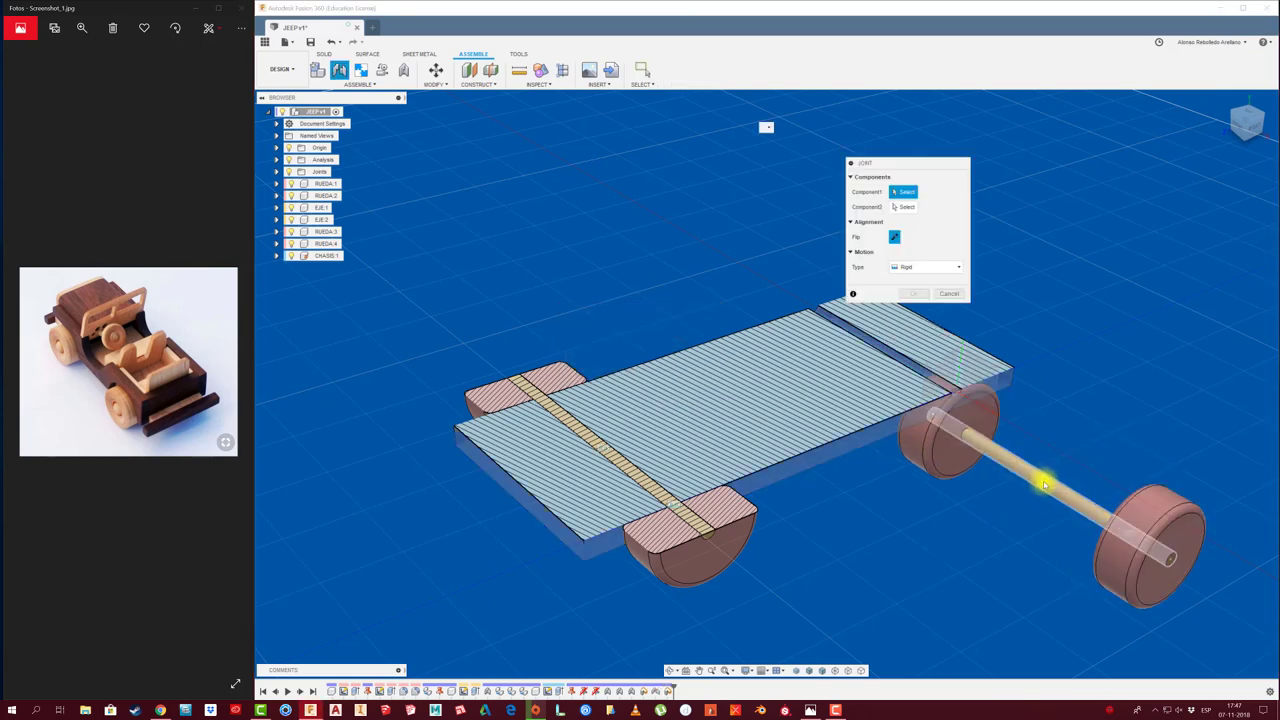
click(1043, 485)
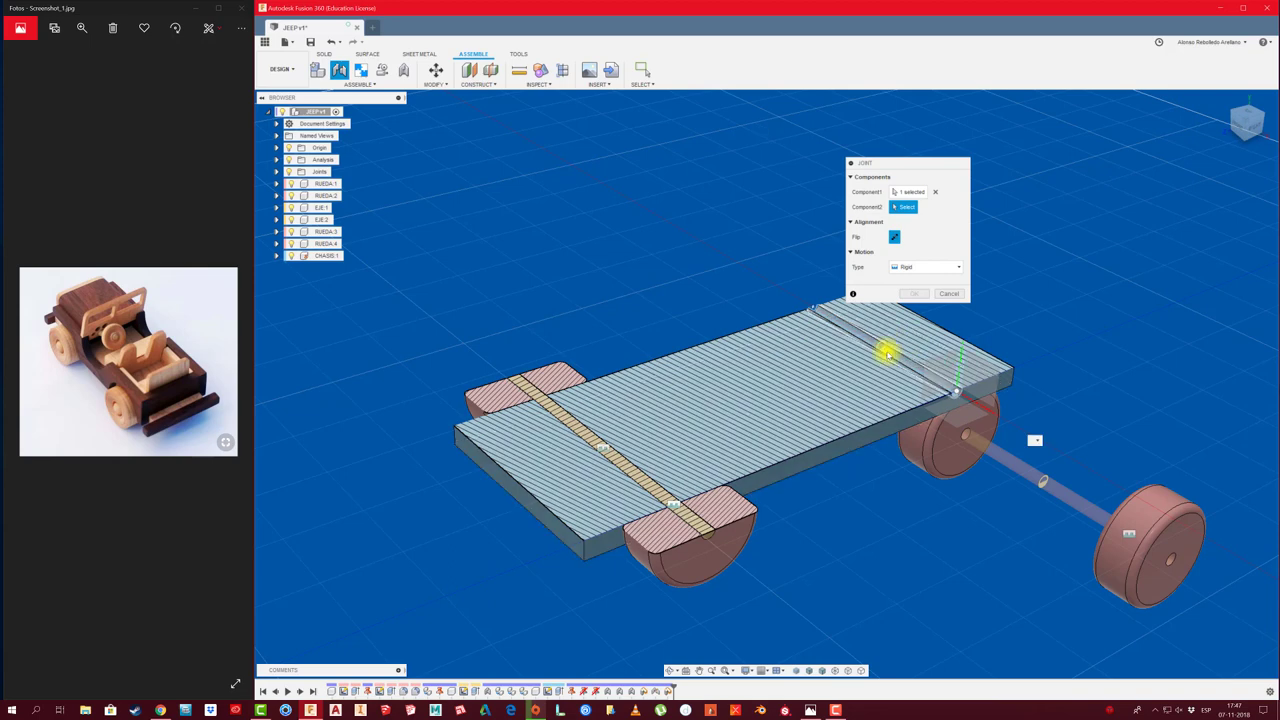
click(887, 353)
click(932, 328)
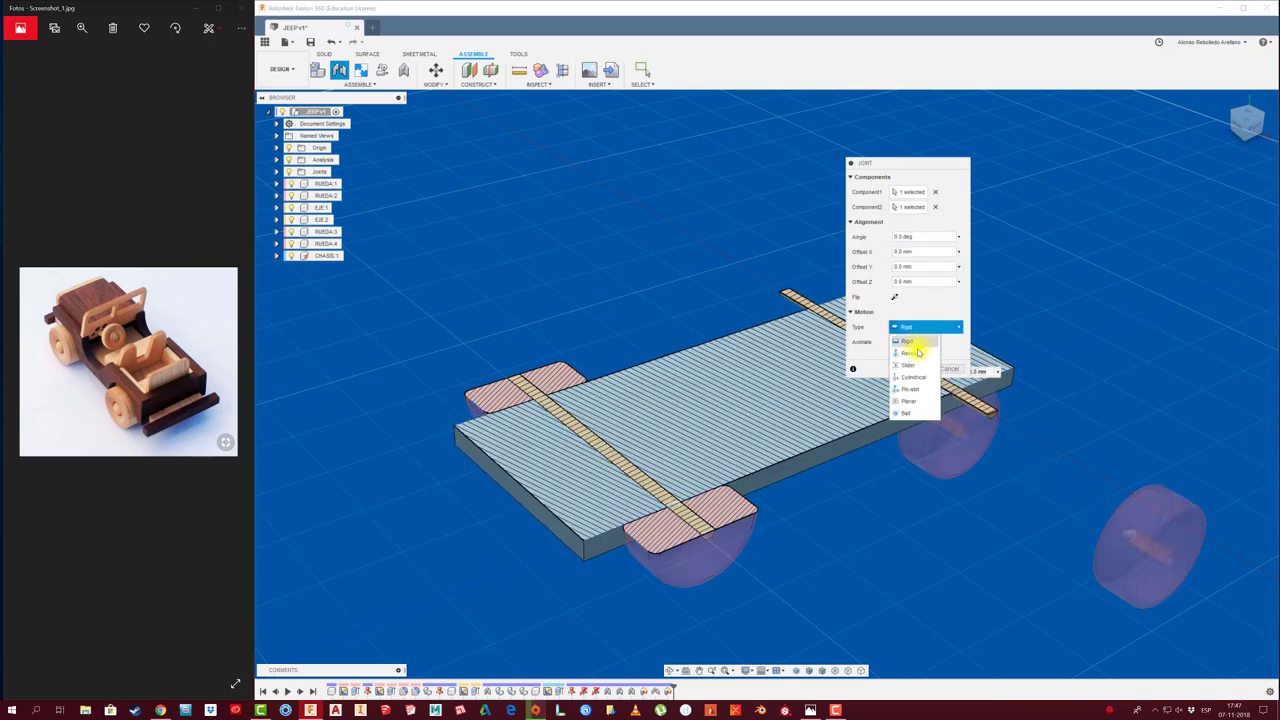
click(906, 355)
click(914, 369)
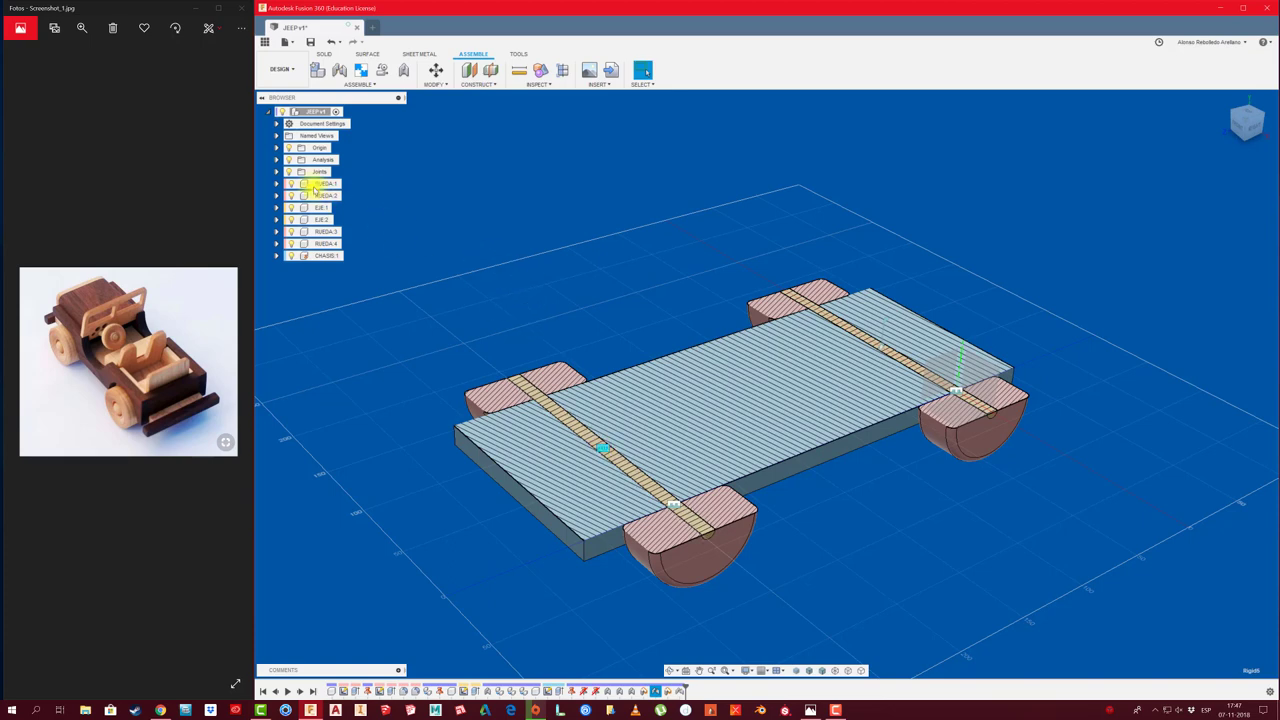
Edit the Rigid5 joint in the browser's Joints list and change its type to Revolute
click(277, 172)
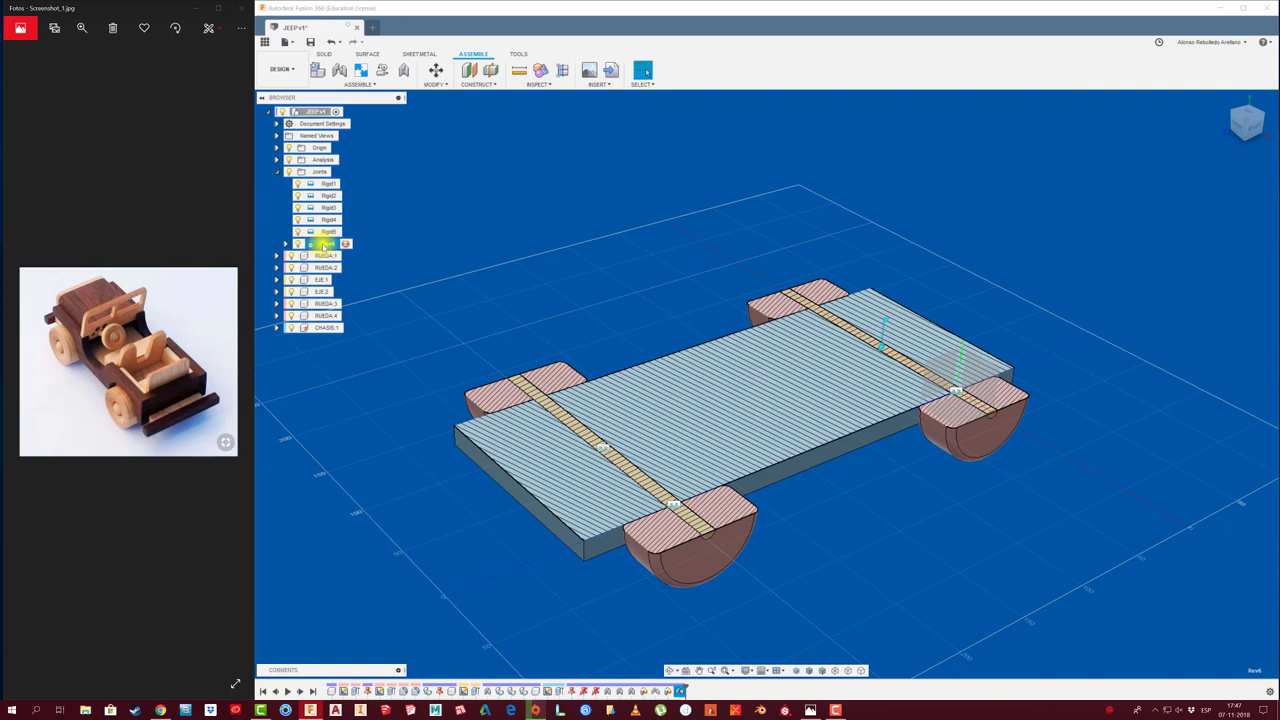
click(323, 244)
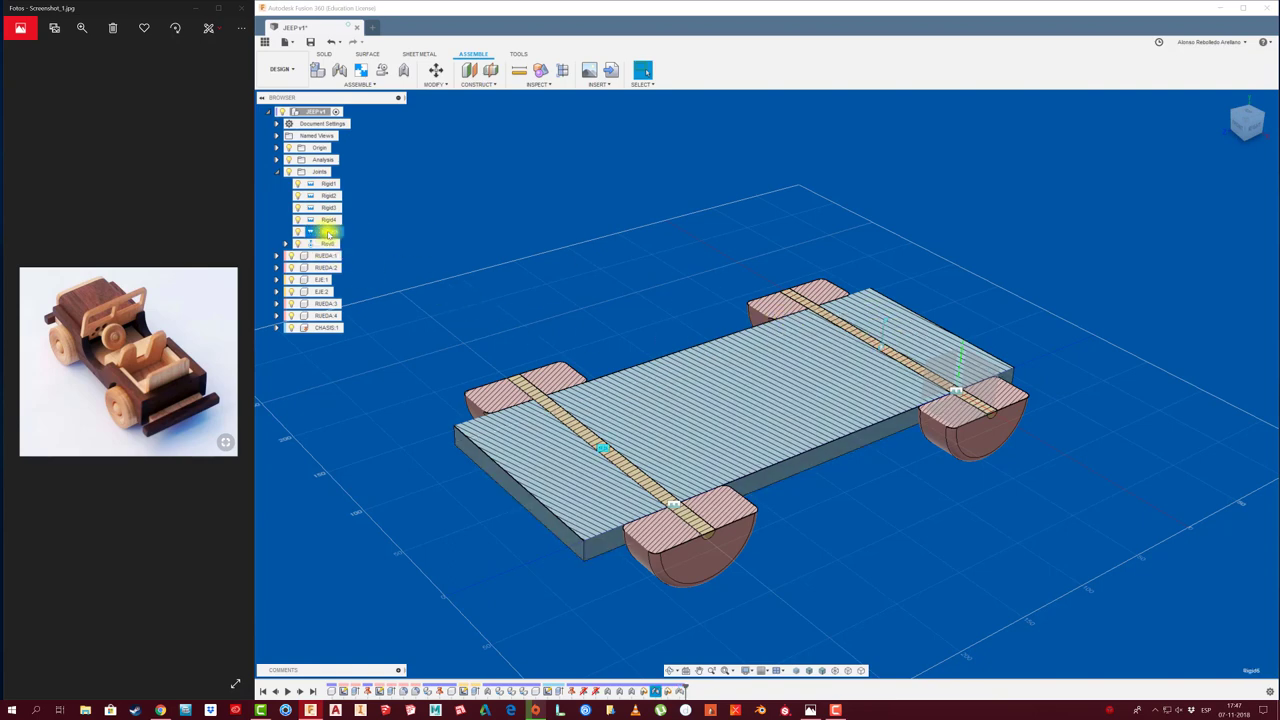
right_click(329, 233)
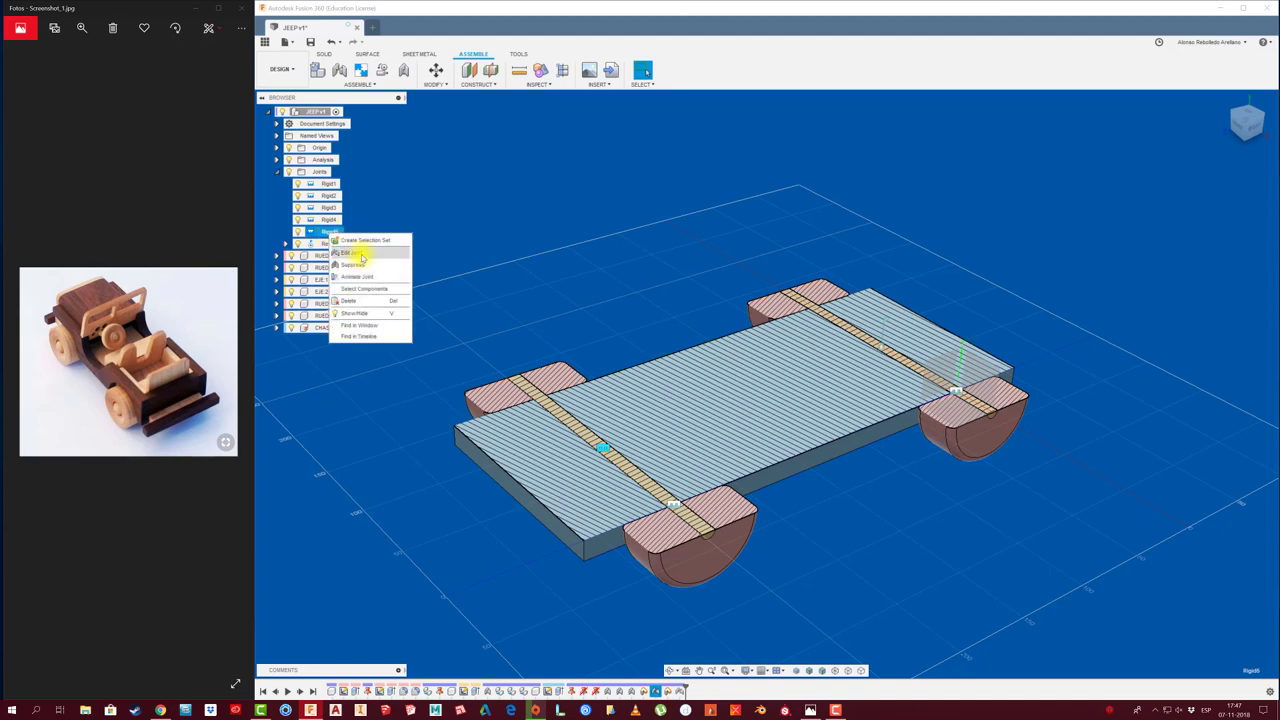
click(358, 252)
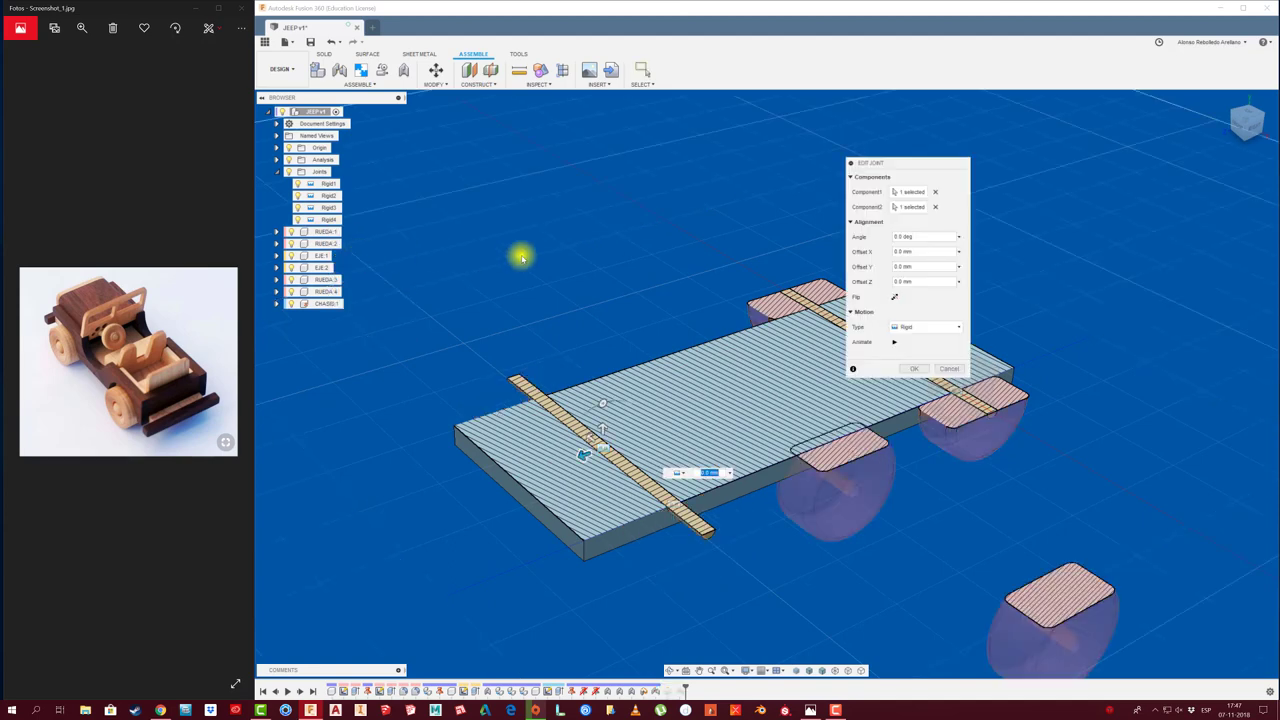
click(957, 328)
click(910, 355)
click(915, 369)
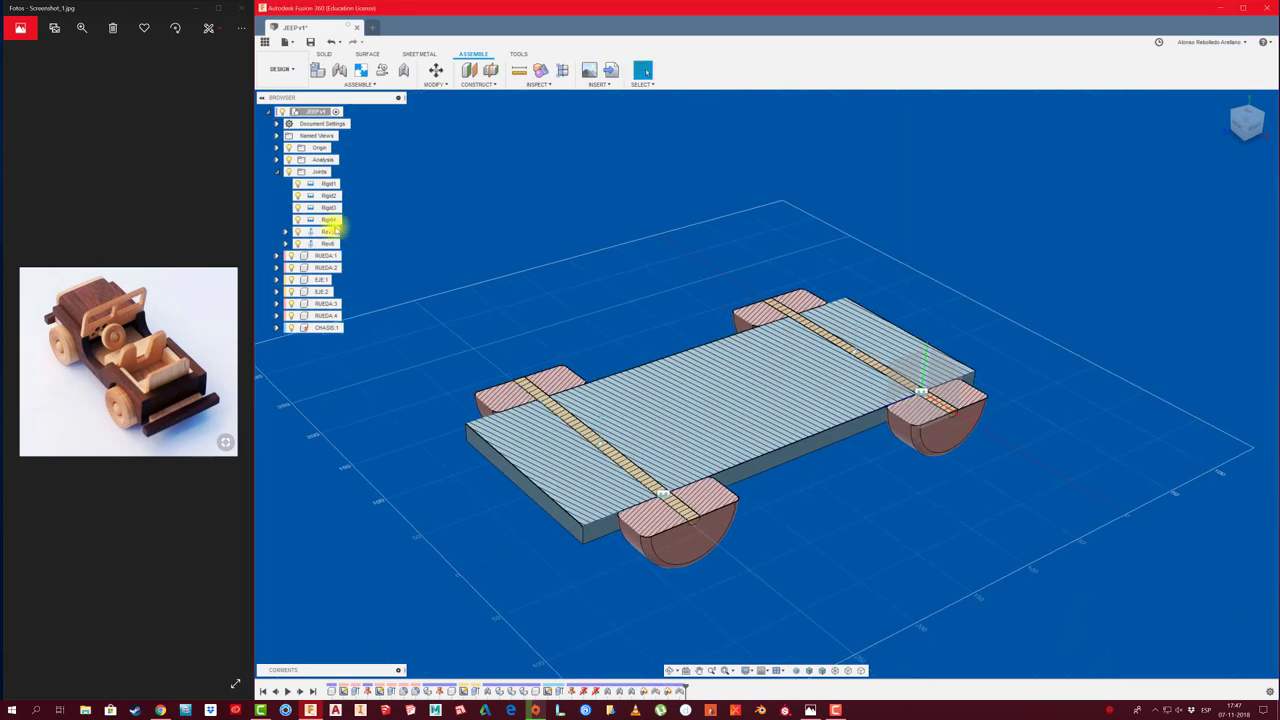
click(277, 171)
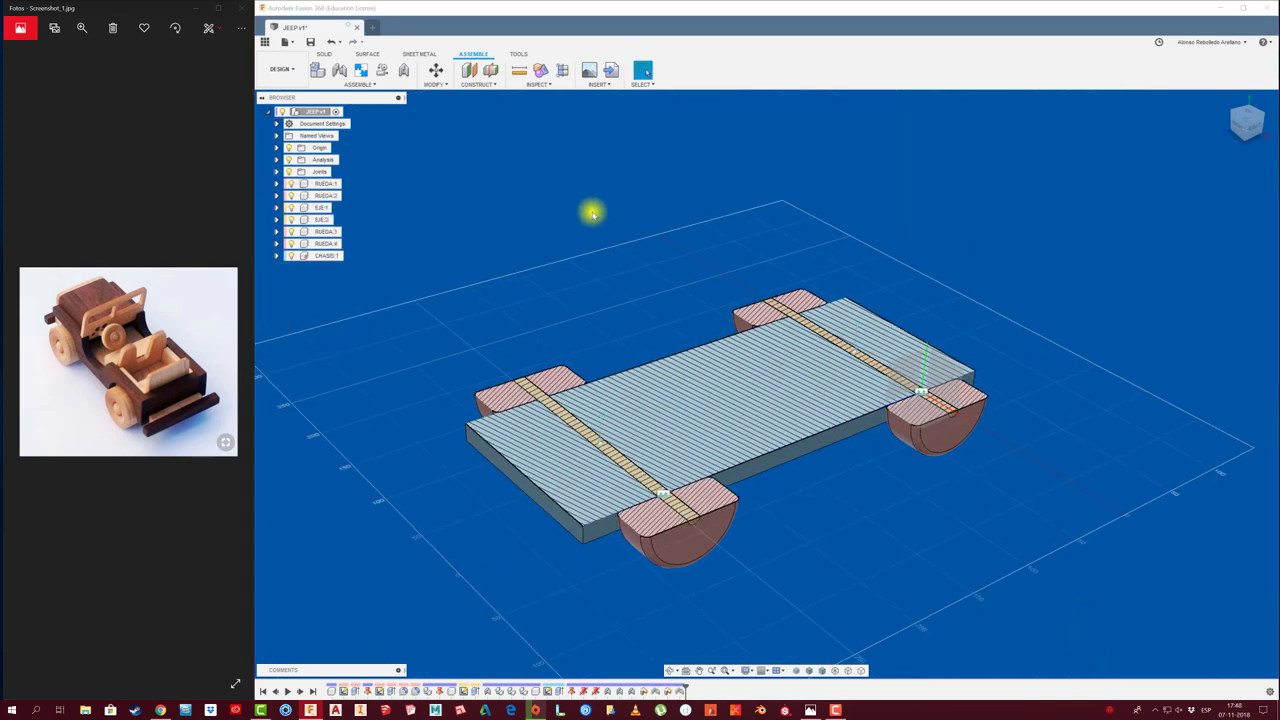
Hide the Analysis folder's section cut and zoom in and out to inspect all four wheels
click(289, 160)
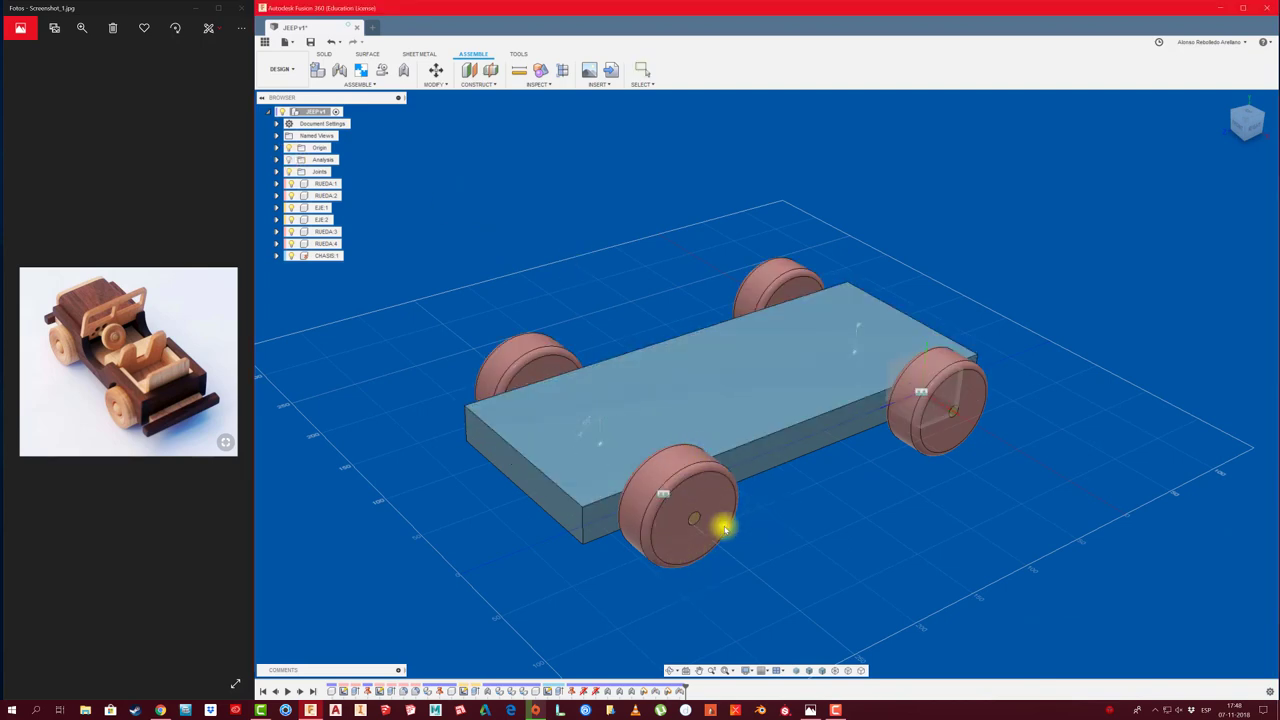
scroll(650, 578, up, 3)
scroll(654, 560, up, 3)
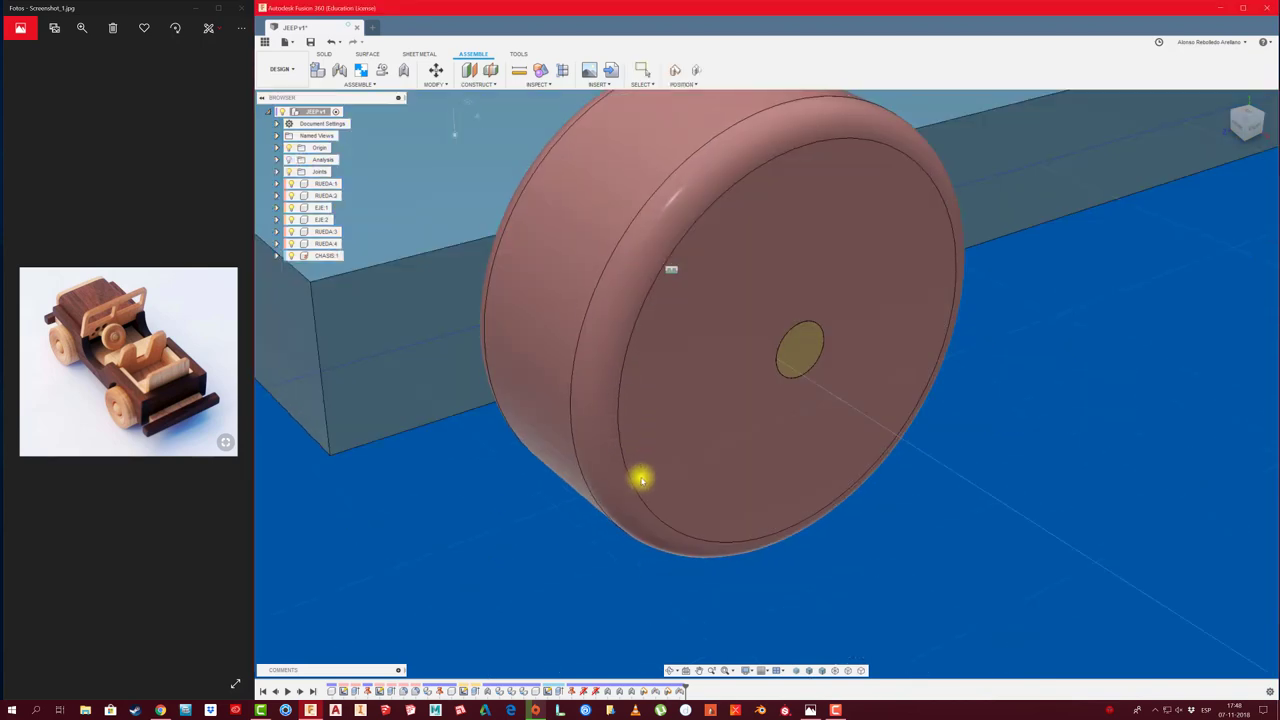
scroll(645, 482, down, 2)
scroll(634, 386, down, 2)
scroll(651, 400, down, 2)
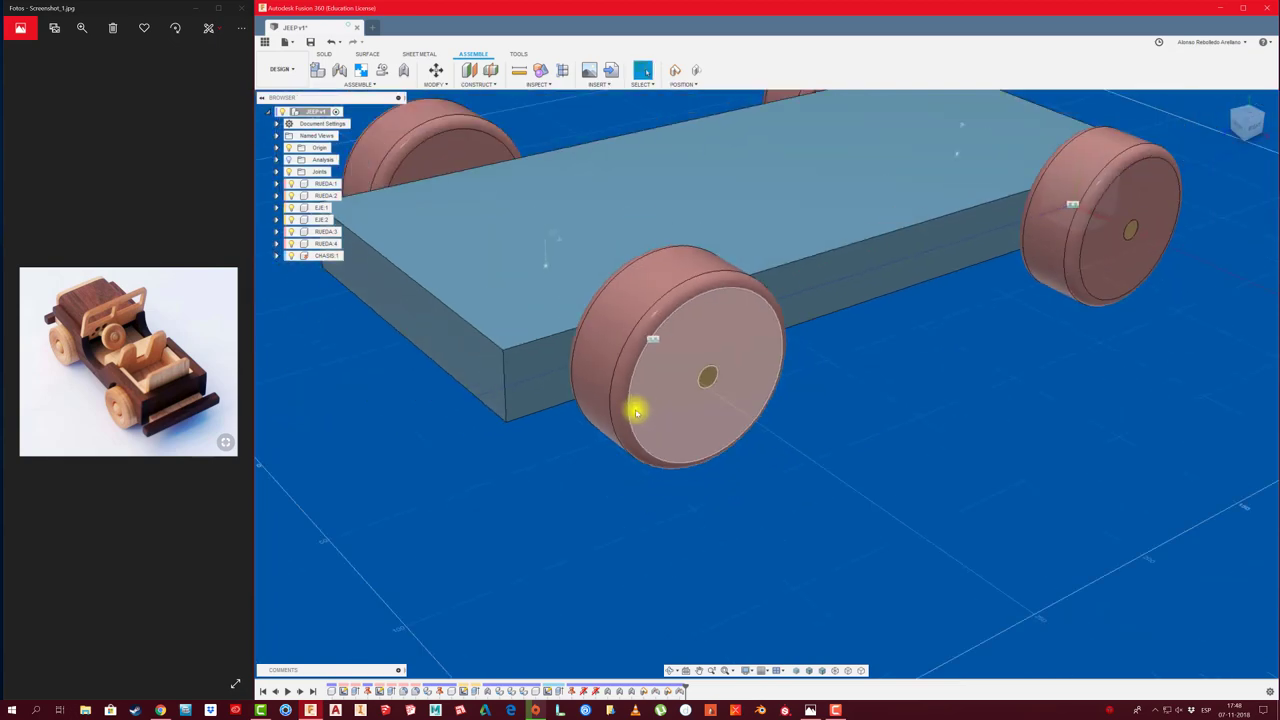
scroll(637, 408, down, 1)
scroll(617, 409, up, 1)
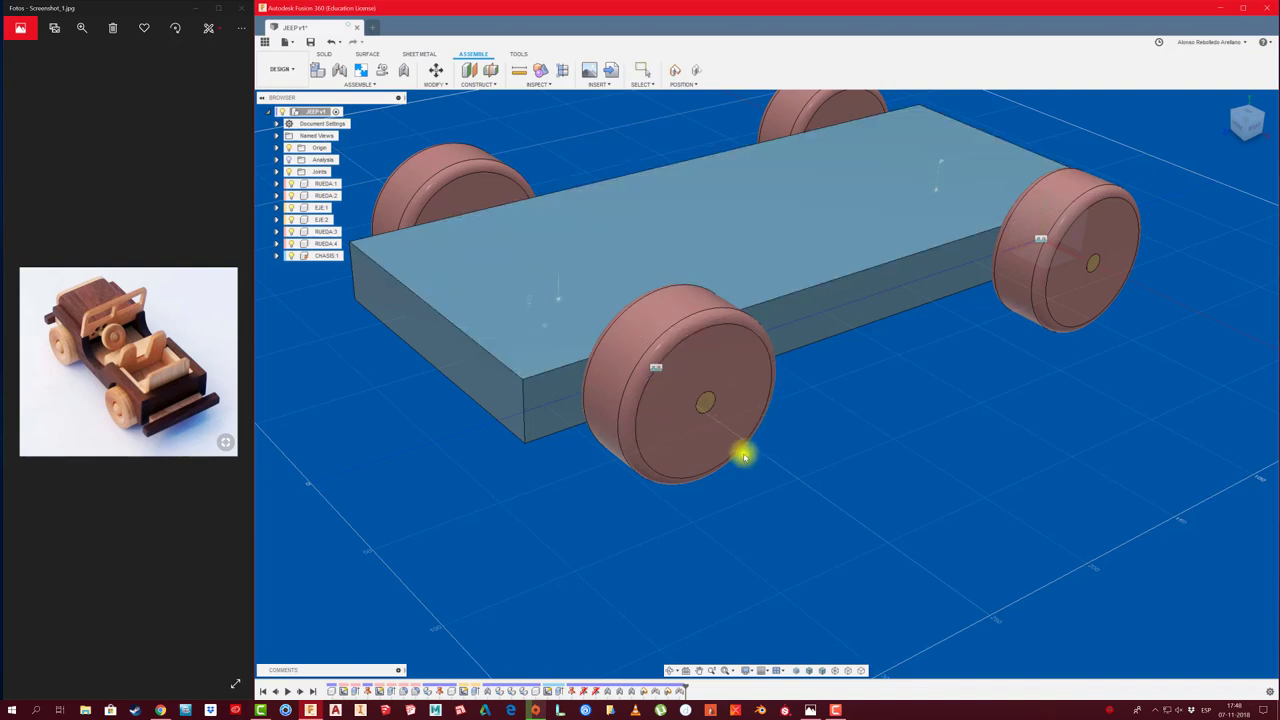
scroll(480, 460, down, 2)
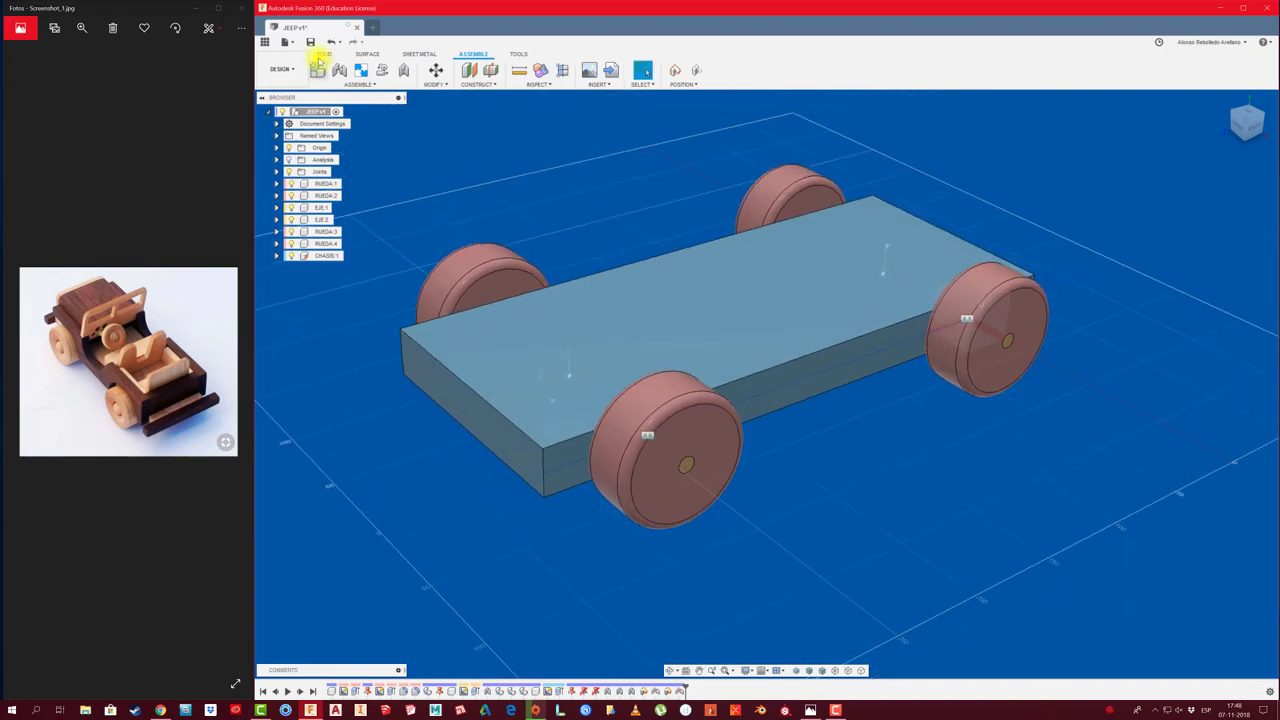
Save the design as version JEEP v2
click(310, 41)
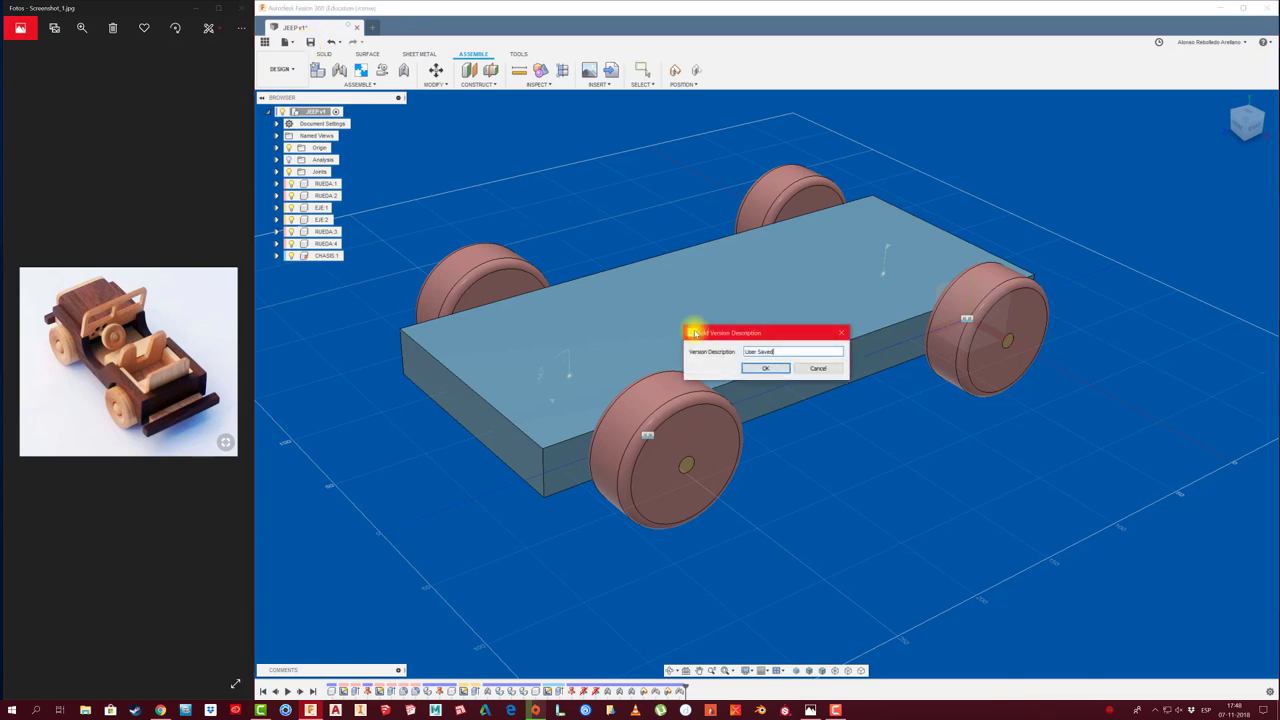
click(757, 368)
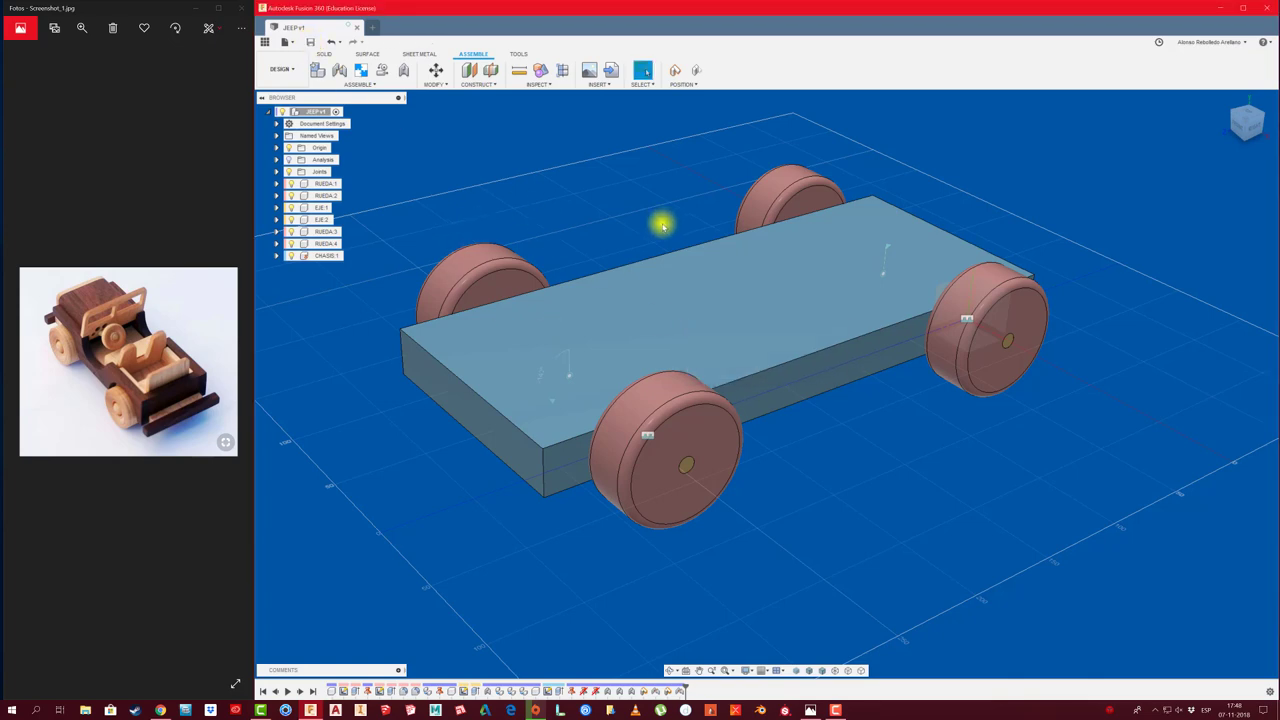
mouse_move(651, 228)
middle_down()
mouse_move(670, 224)
mouse_move(643, 198)
middle_up()
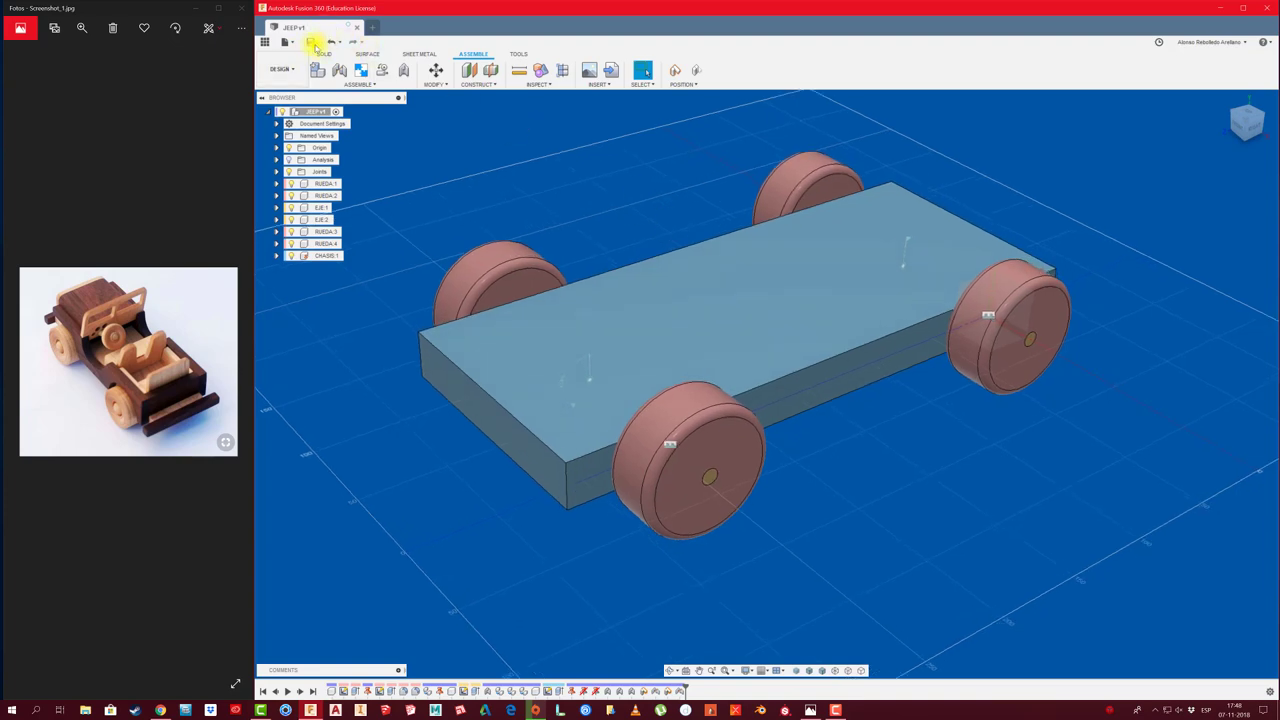
Switch on Working Online from the Job Status panel
click(1158, 44)
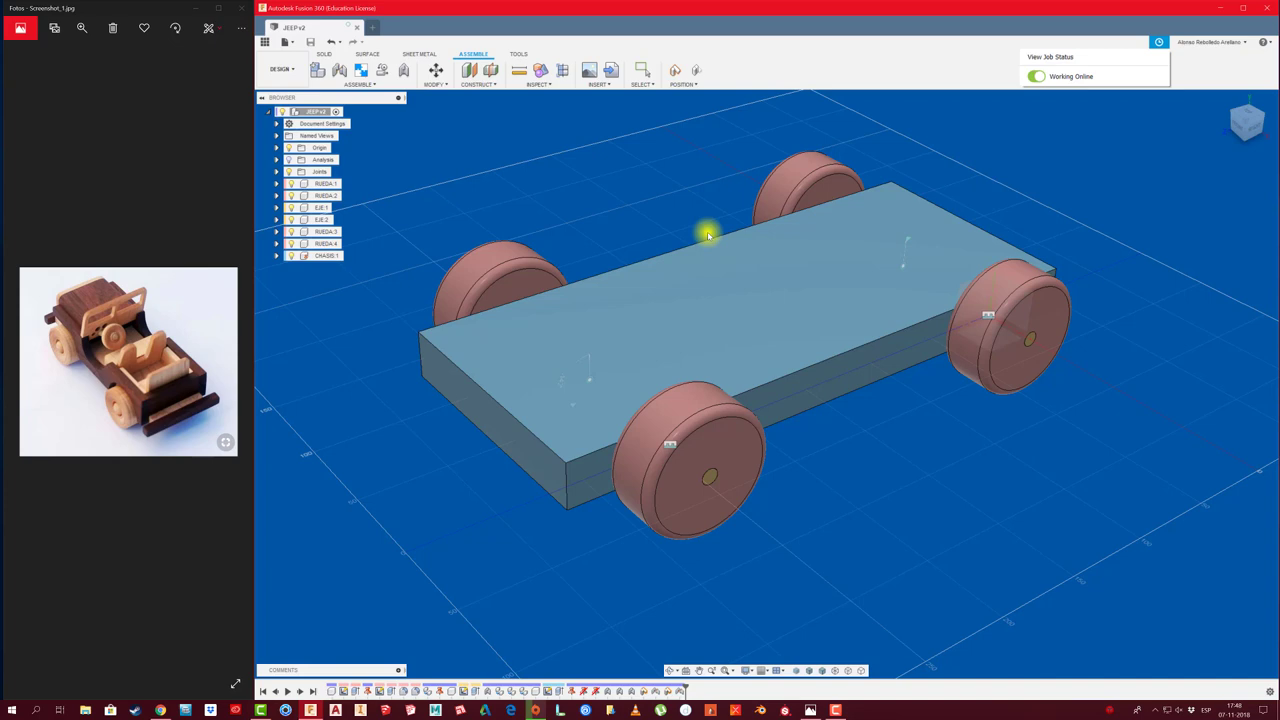
click(1035, 77)
click(1011, 125)
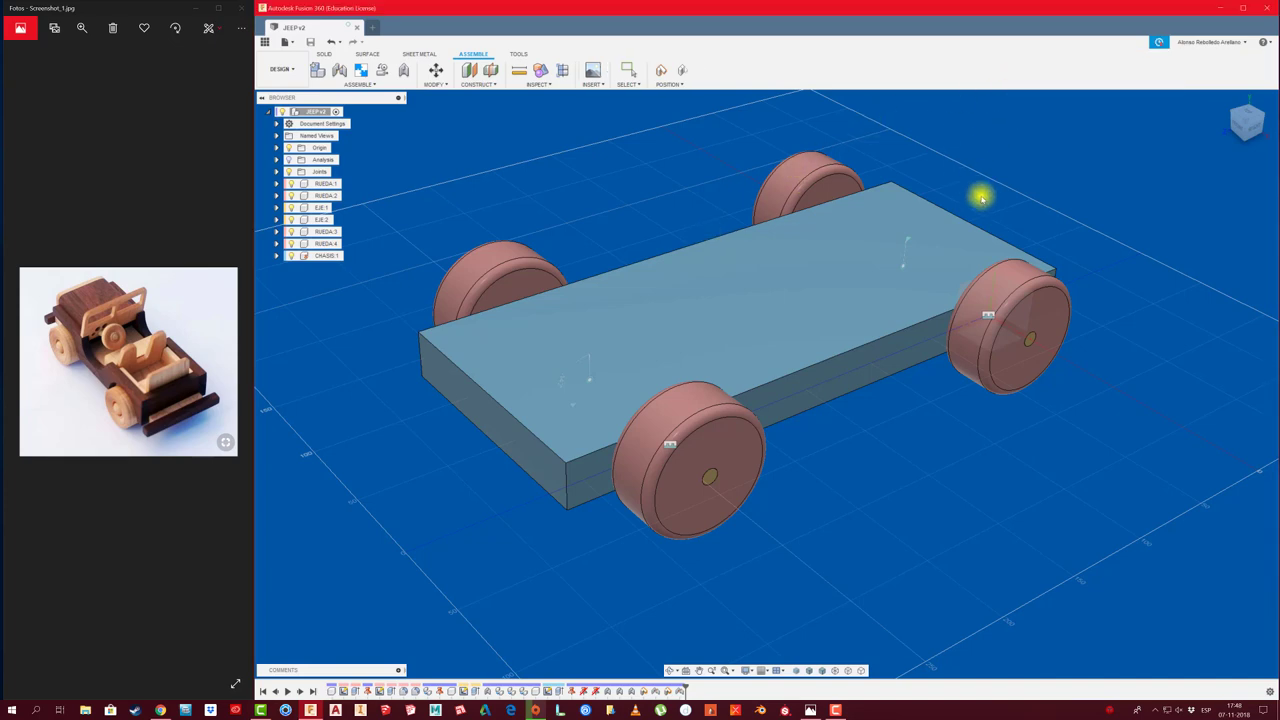
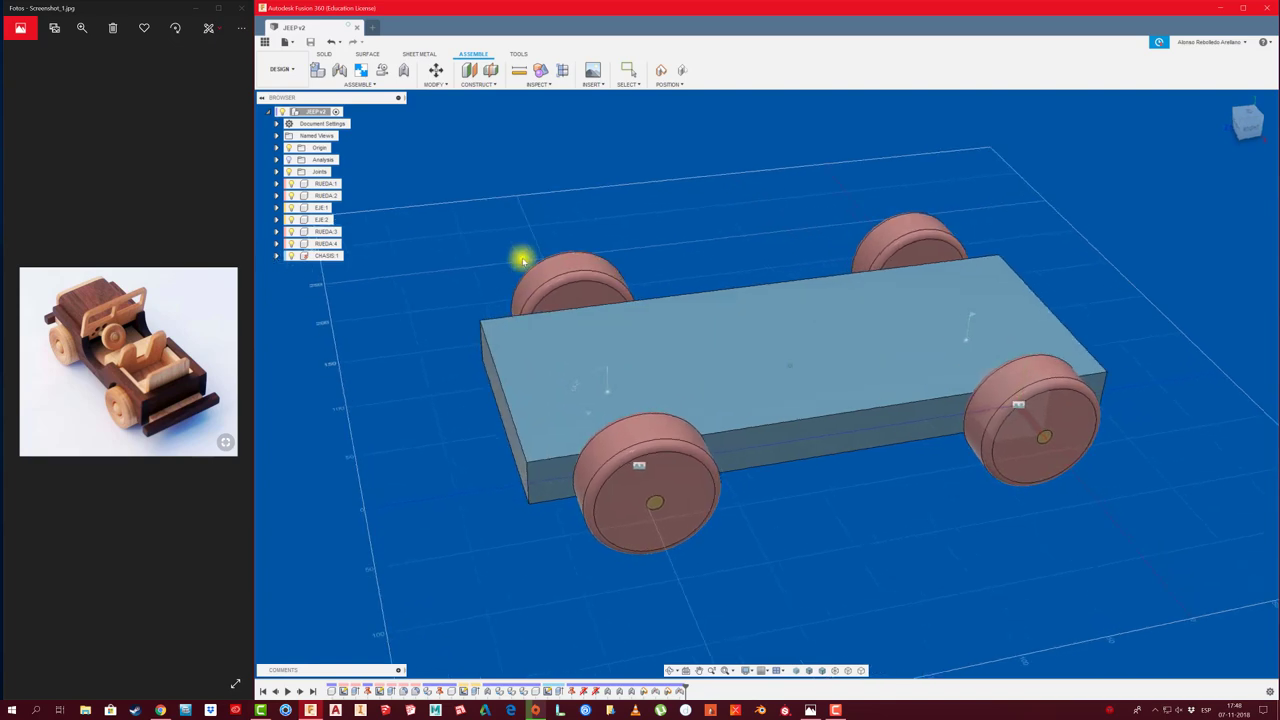
Create a new component named MOTOR under the JEEP v2 root assembly
double_click(316, 112)
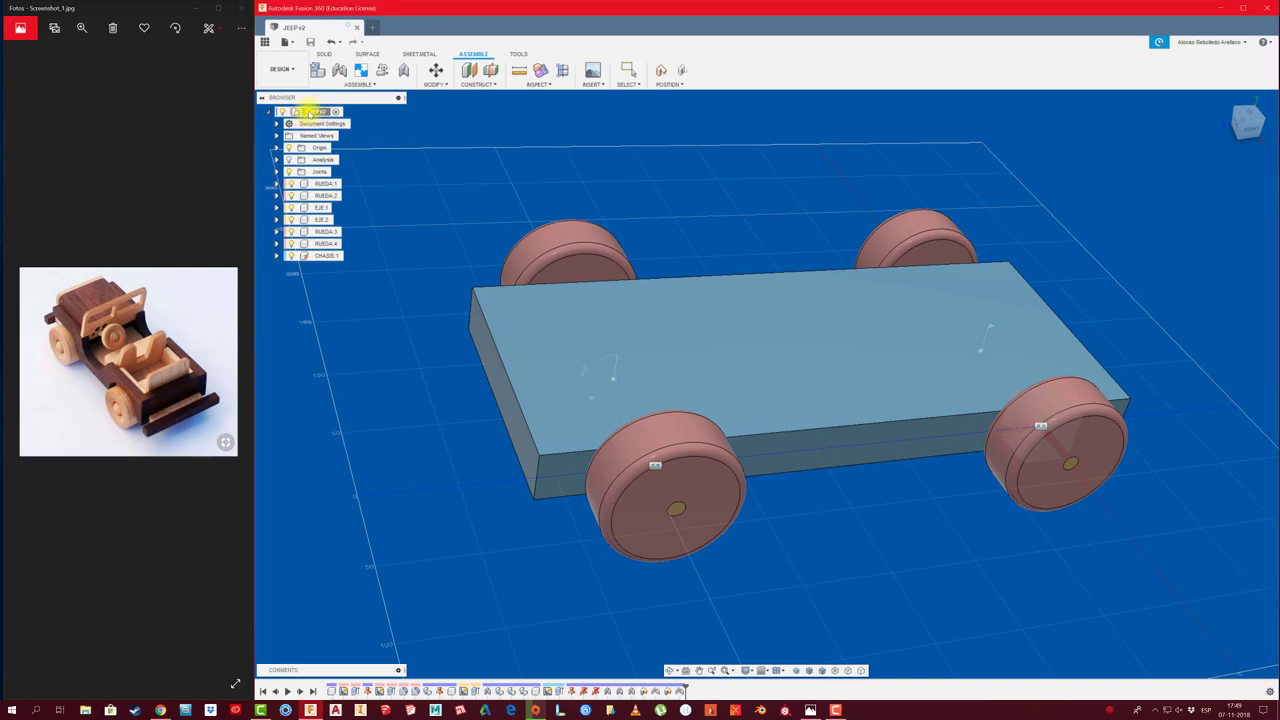
click(517, 203)
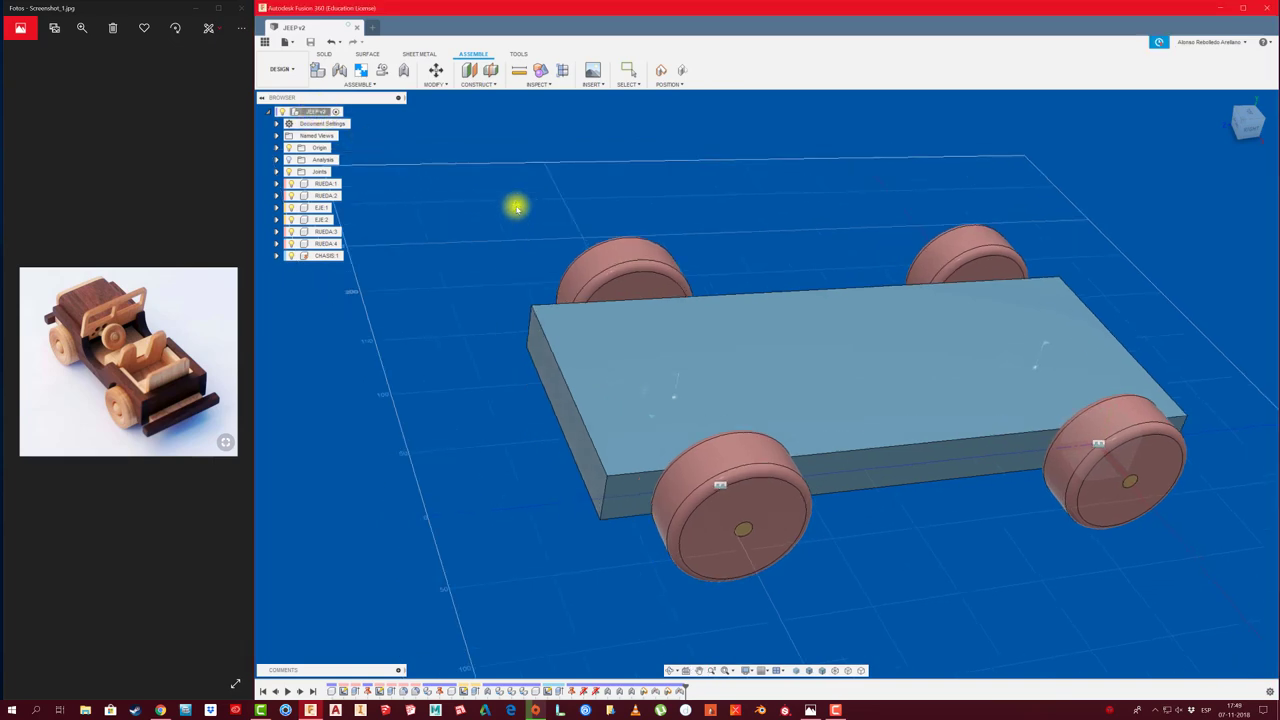
right_click(330, 115)
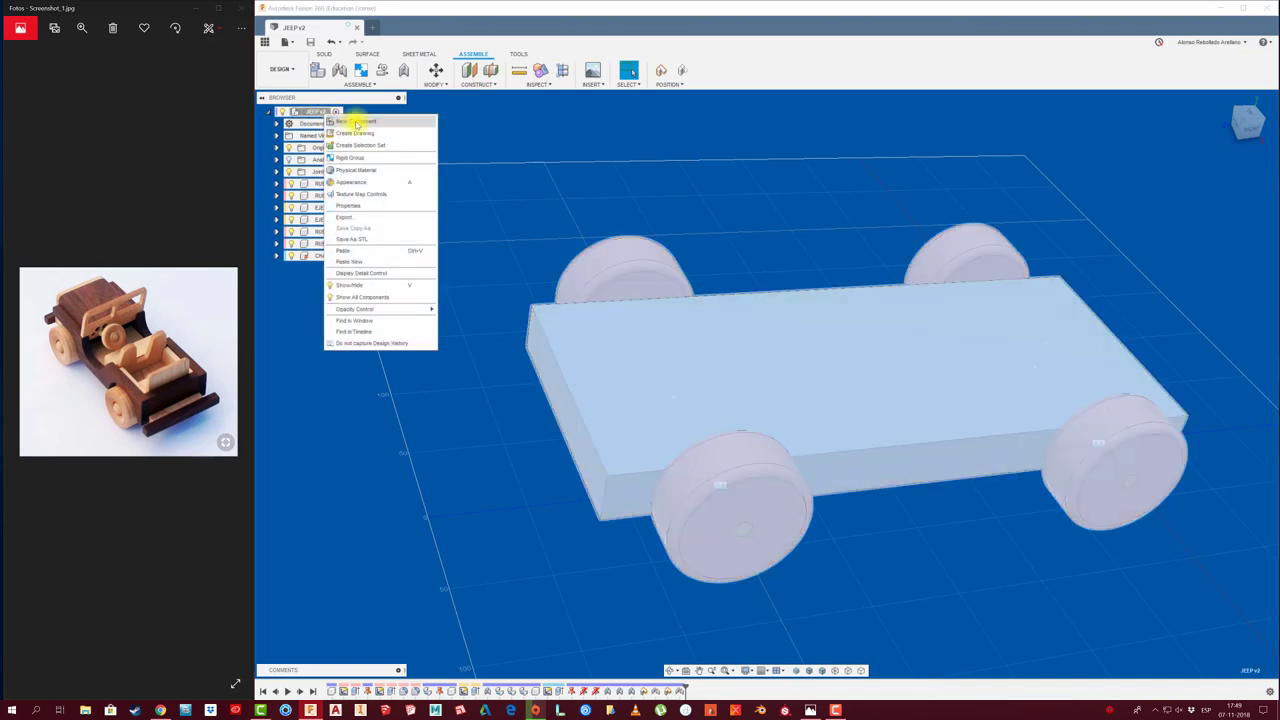
click(340, 124)
text(MOTOR)
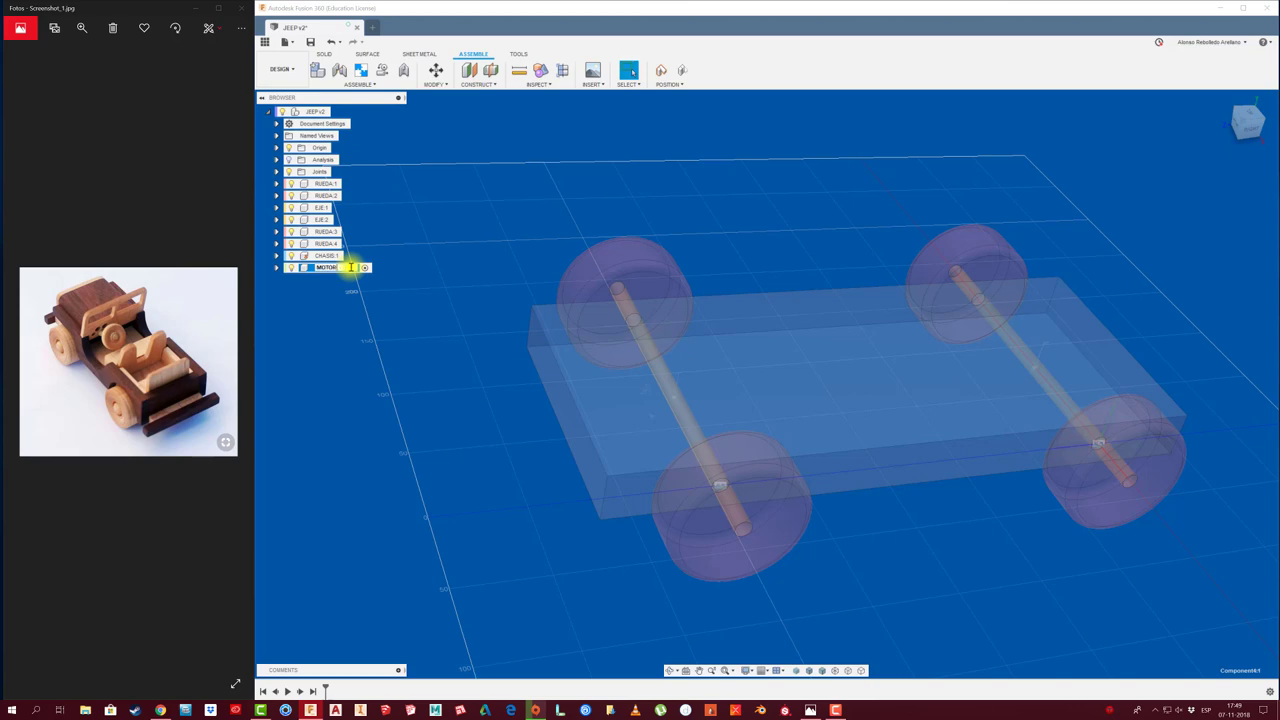
click(471, 306)
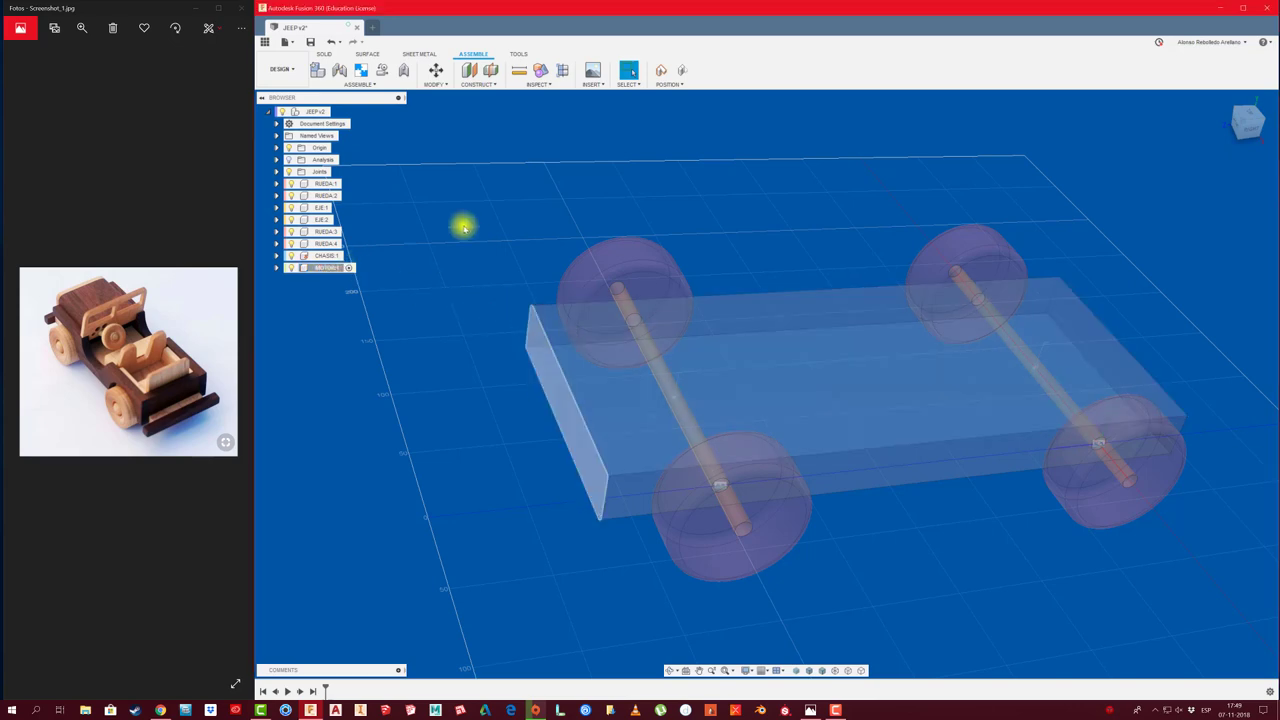
Start a sketch on the chassis face and draw a rectangle from the front axle upward
click(326, 55)
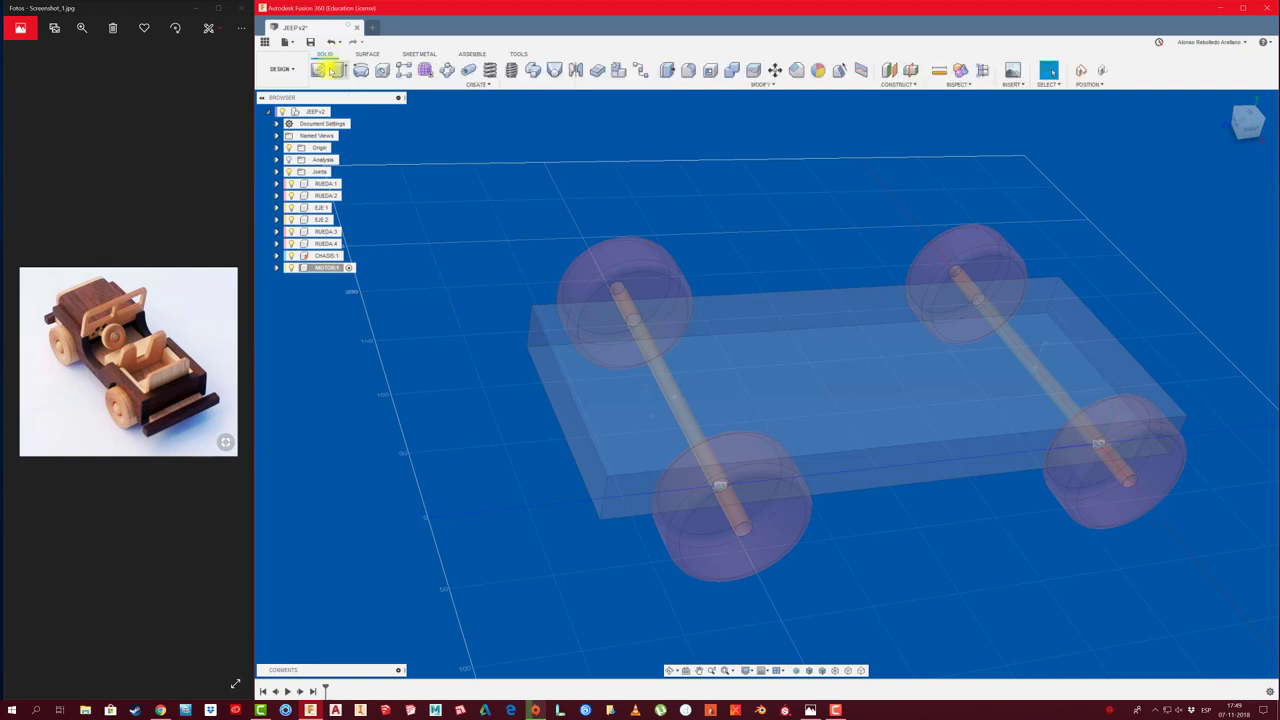
click(557, 376)
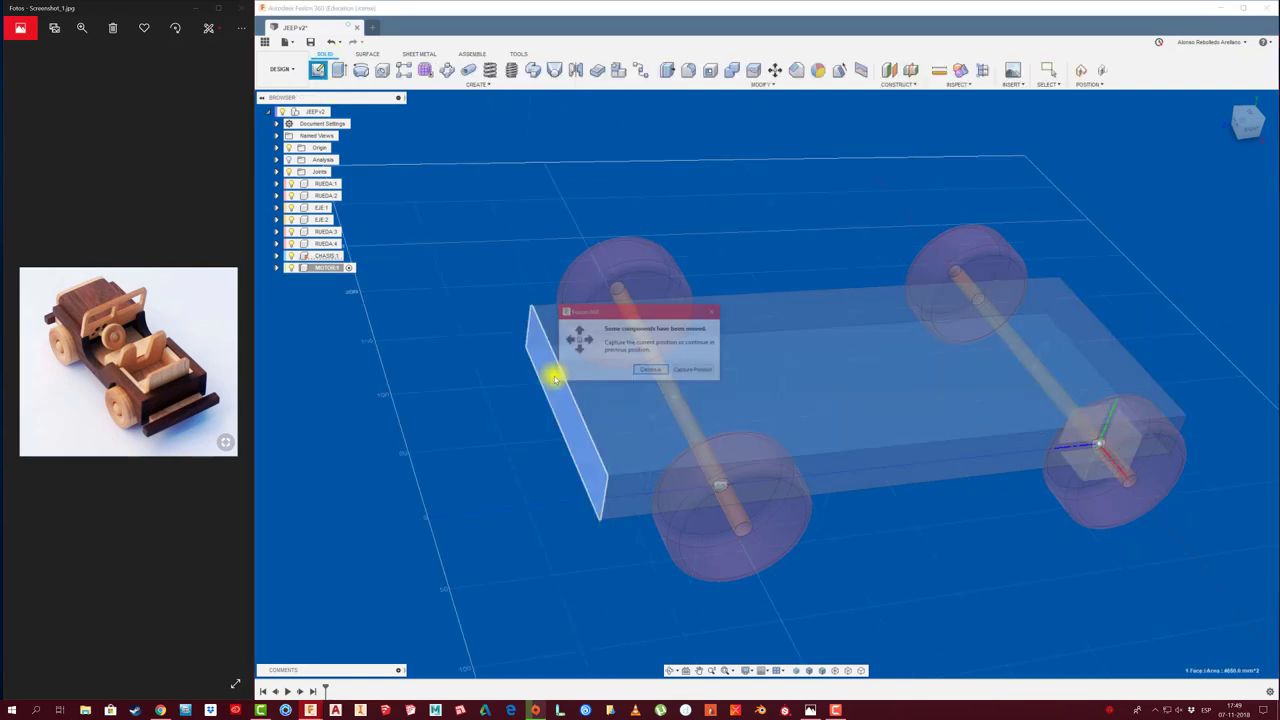
click(693, 371)
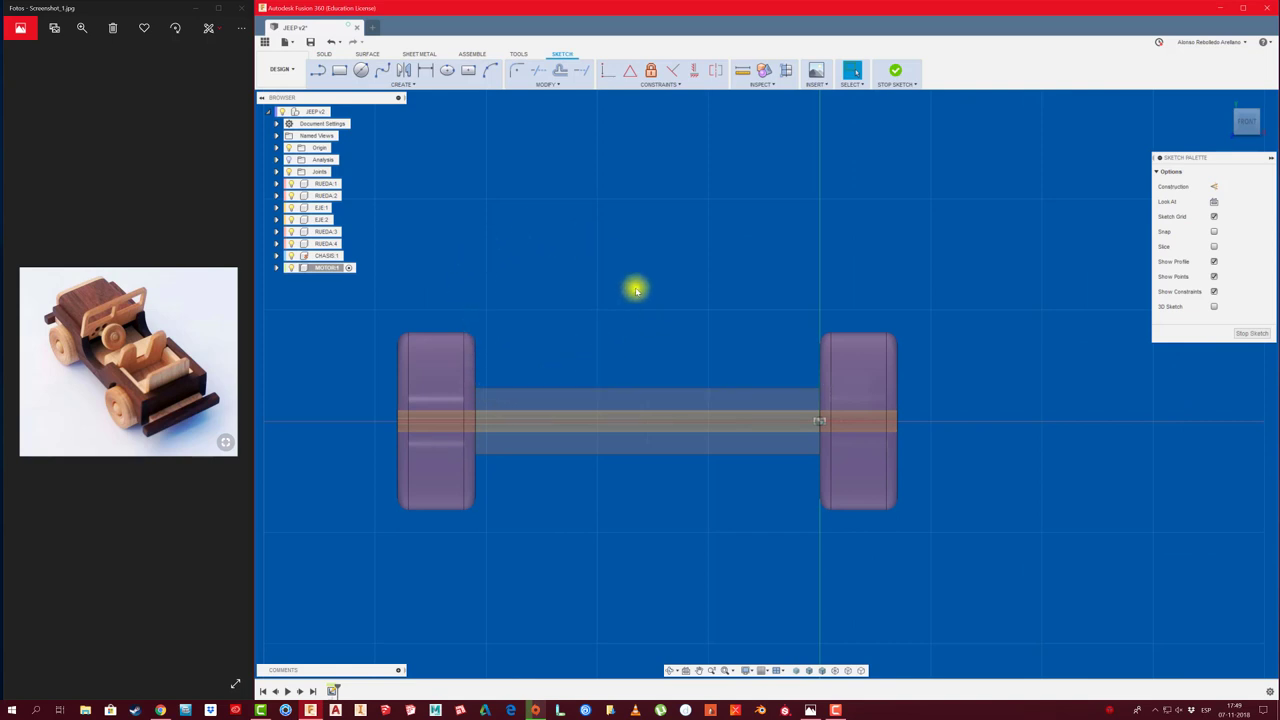
click(340, 69)
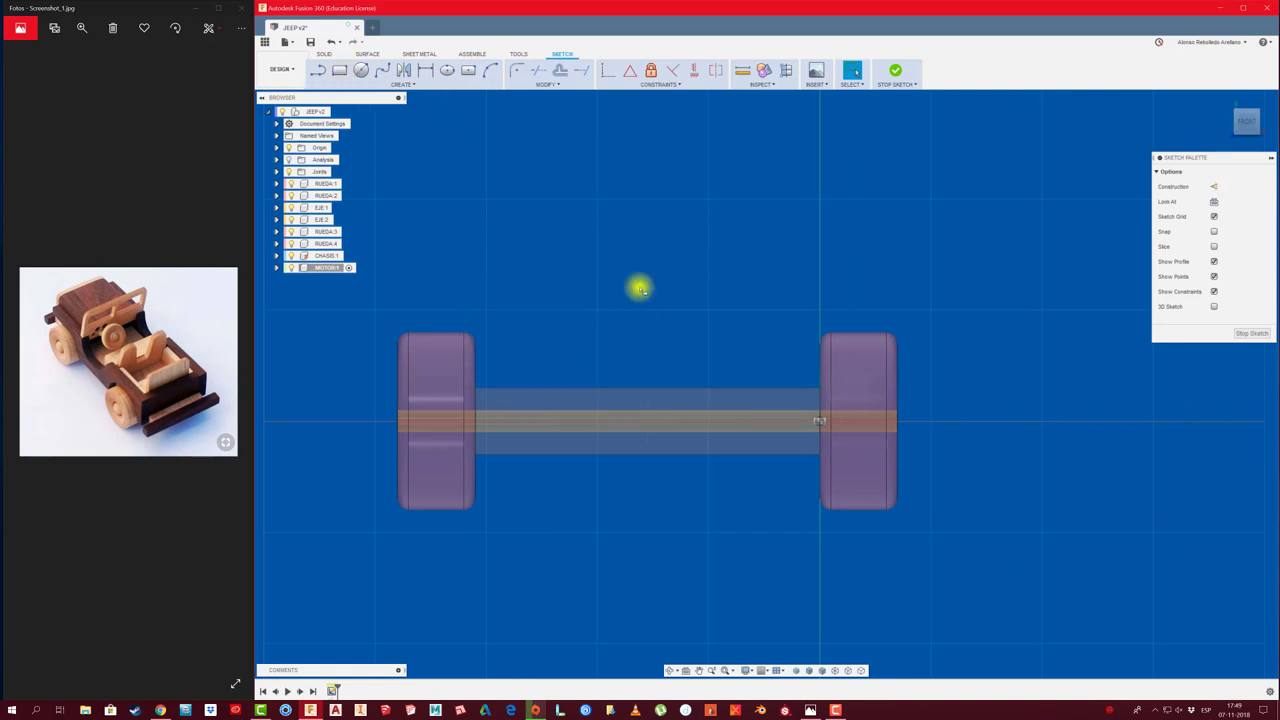
click(818, 390)
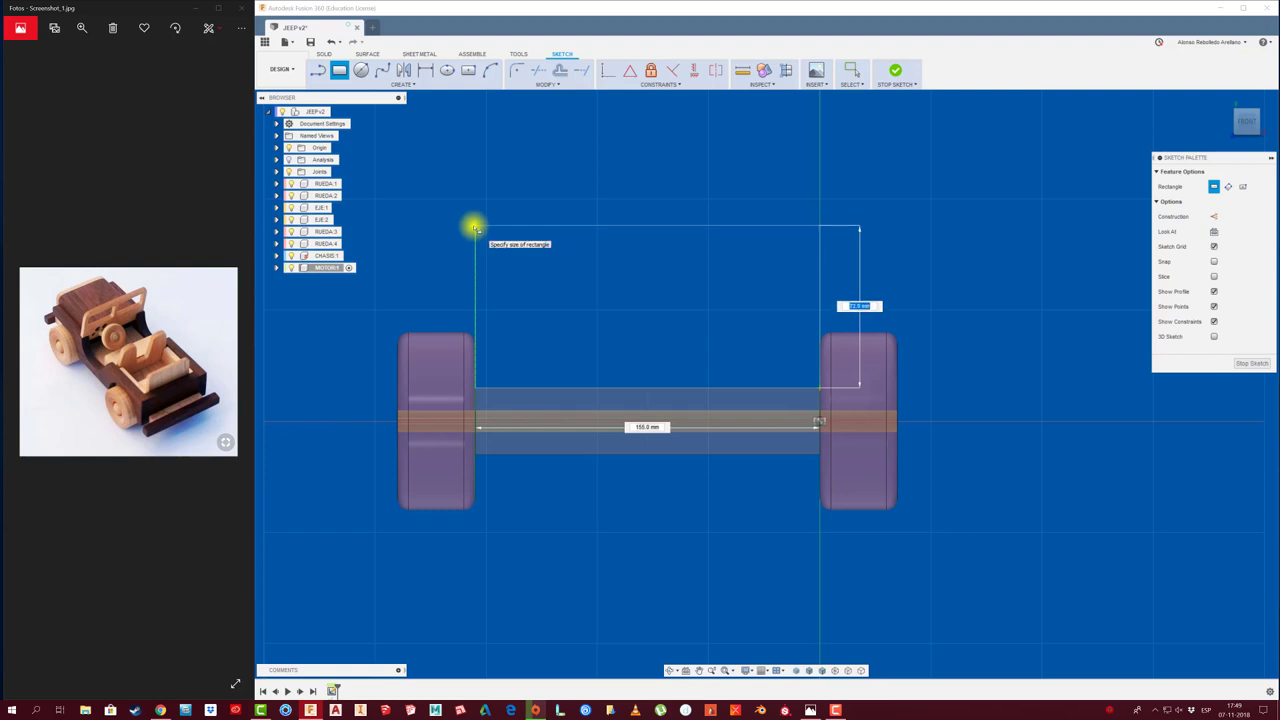
click(475, 228)
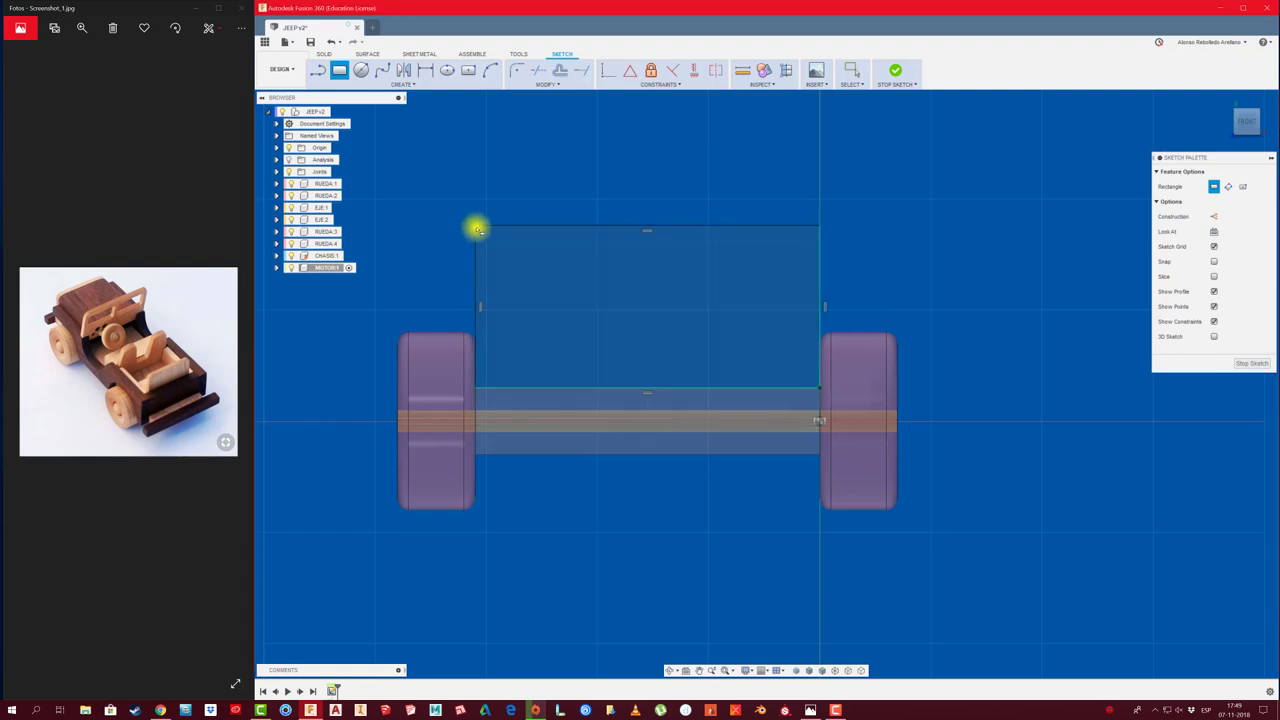
key(Escape)
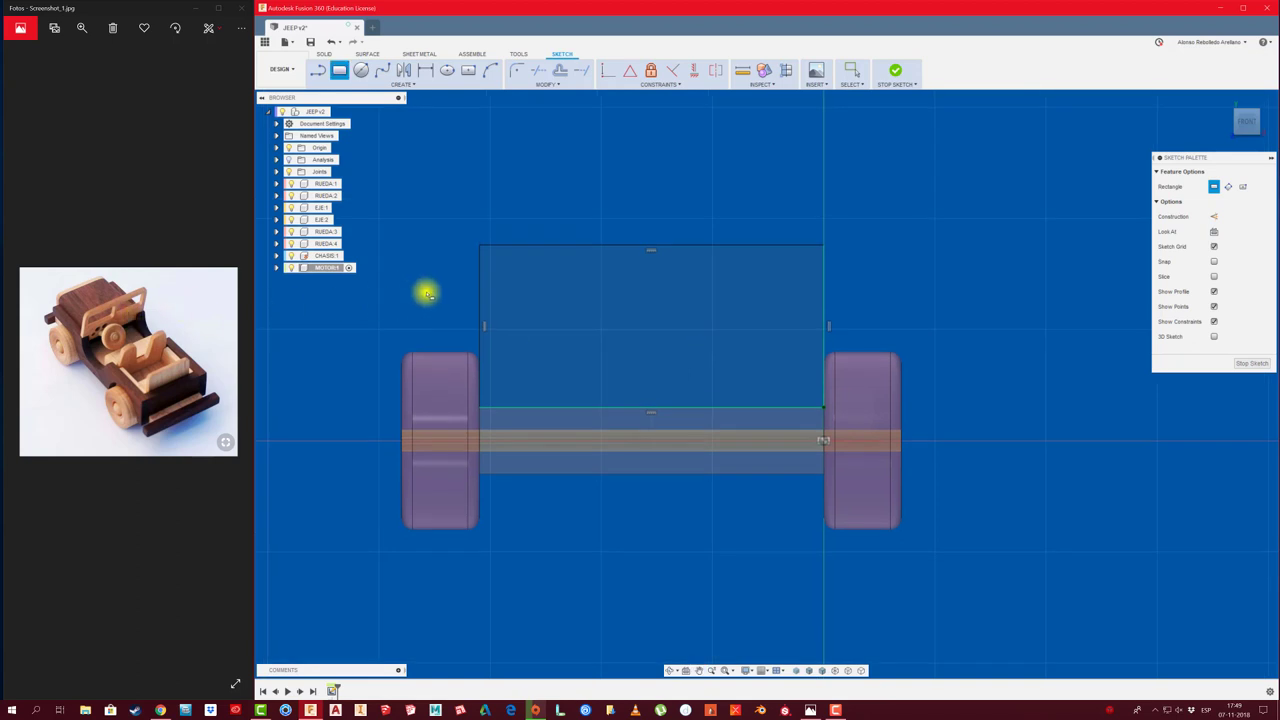
Dimension the rectangle's height to 75 mm
key(o)
click(477, 283)
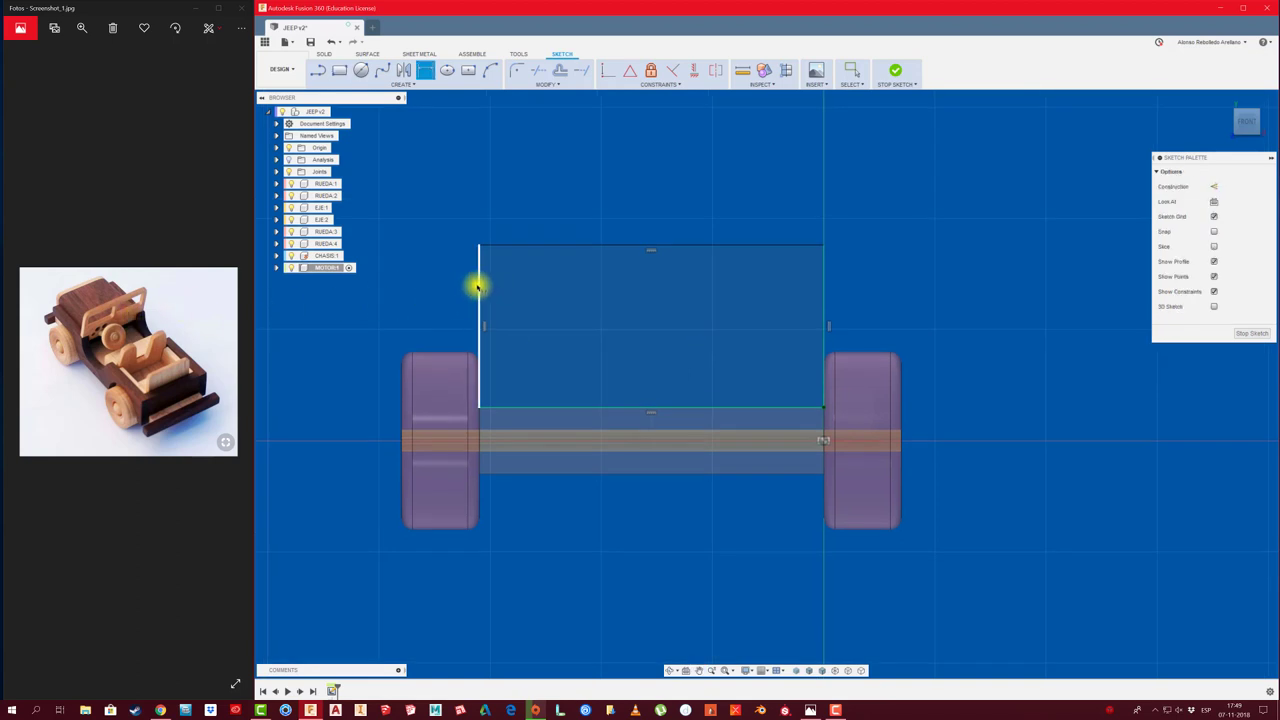
click(390, 318)
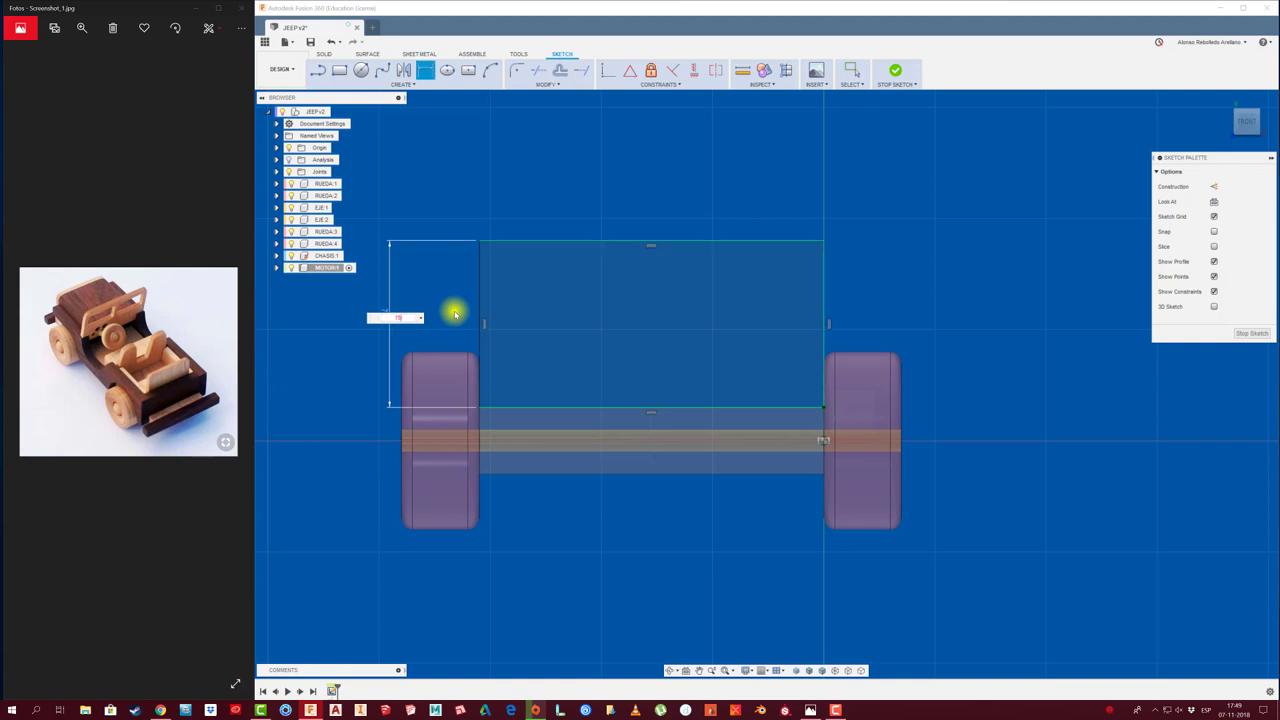
click(452, 312)
scroll(494, 363, down, 1)
mouse_move(494, 392)
shift+middle_down()
mouse_move(481, 403)
mouse_move(494, 317)
mouse_move(419, 402)
shift+middle_up()
Extrude the rectangle profile 120 mm into a box across the chassis
key(e)
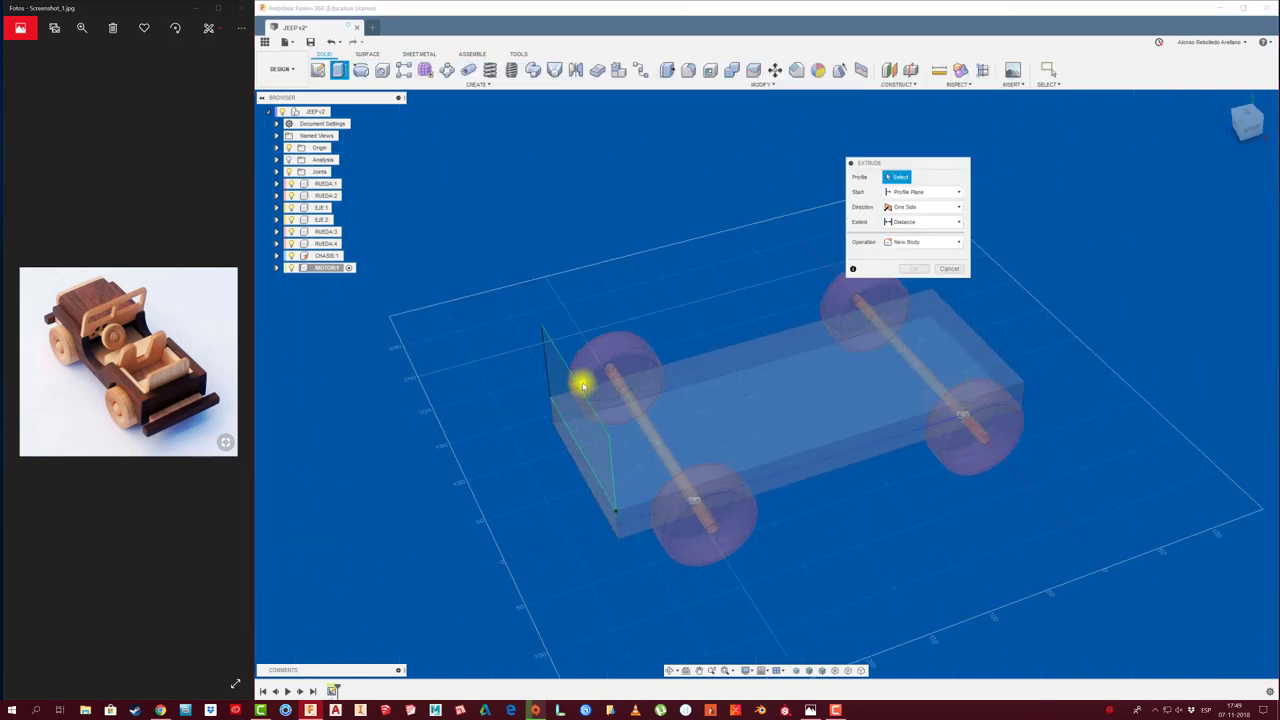
click(570, 418)
drag(591, 406, 714, 400)
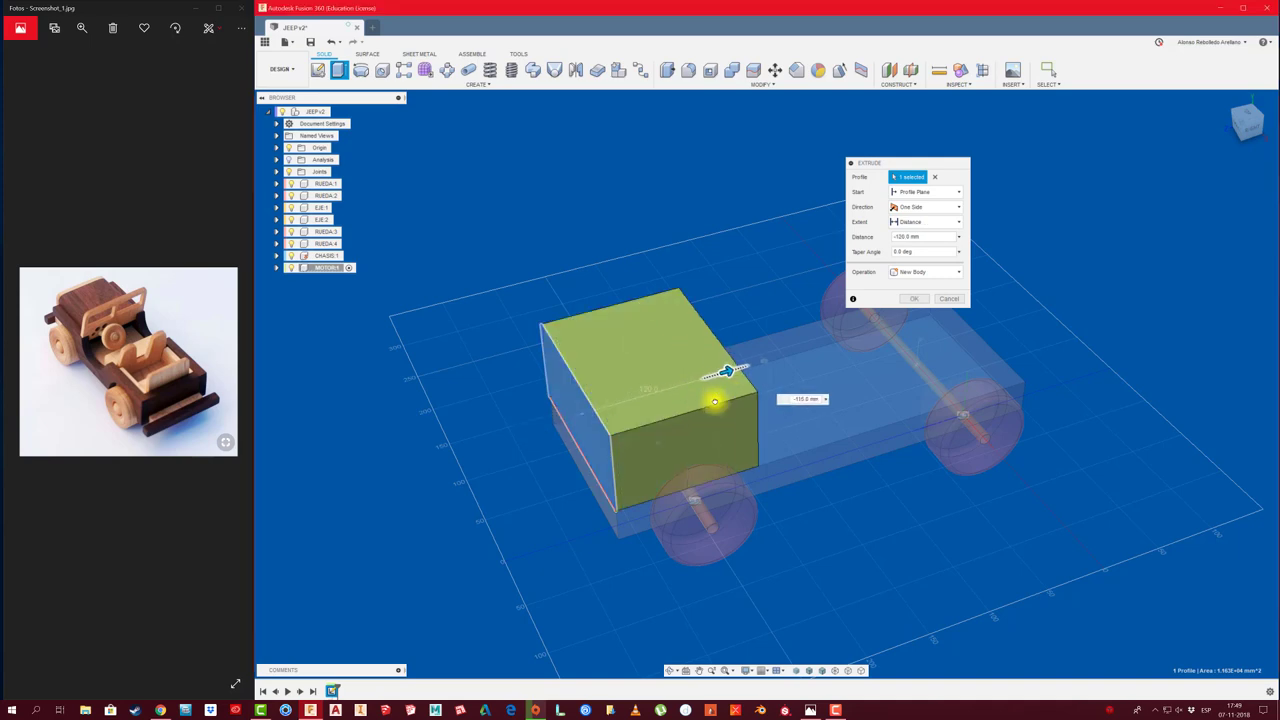
shift+middle_drag(714, 401, 733, 403)
click(140, 288)
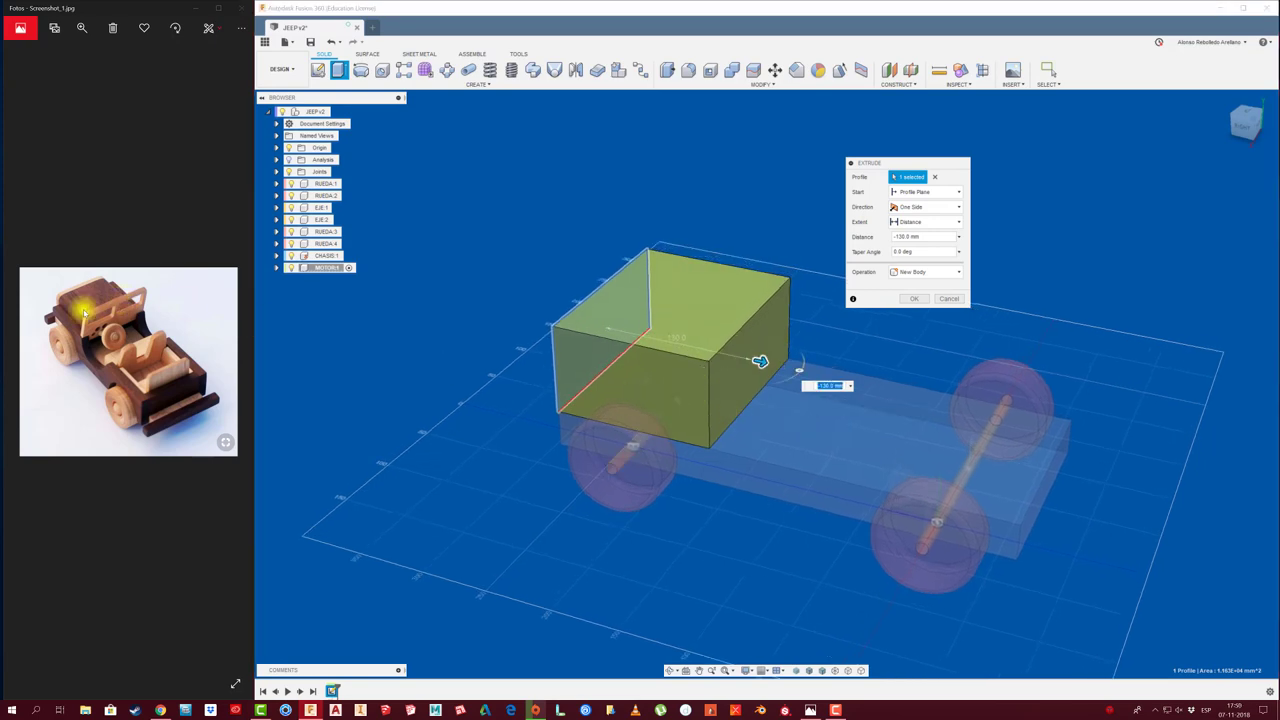
shift+middle_drag(568, 366, 591, 363)
click(903, 300)
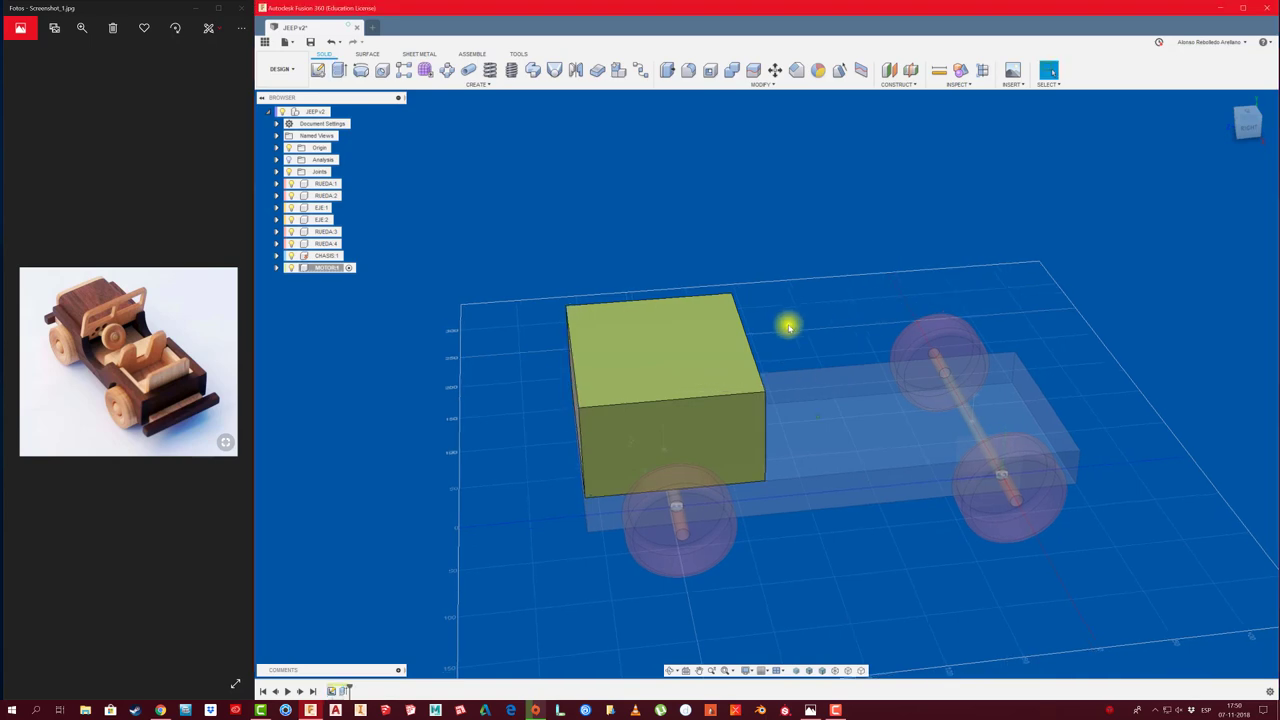
Reactivate the root assembly and drag the engine box back along the chassis
click(314, 111)
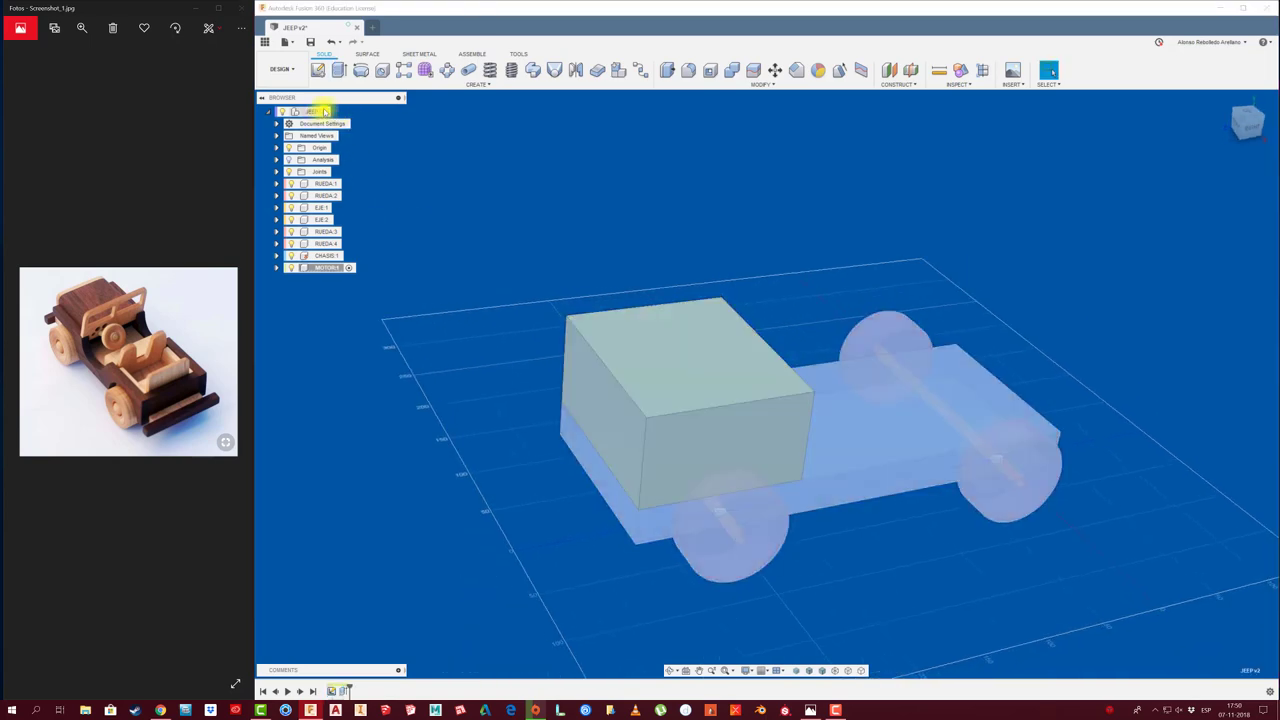
click(336, 111)
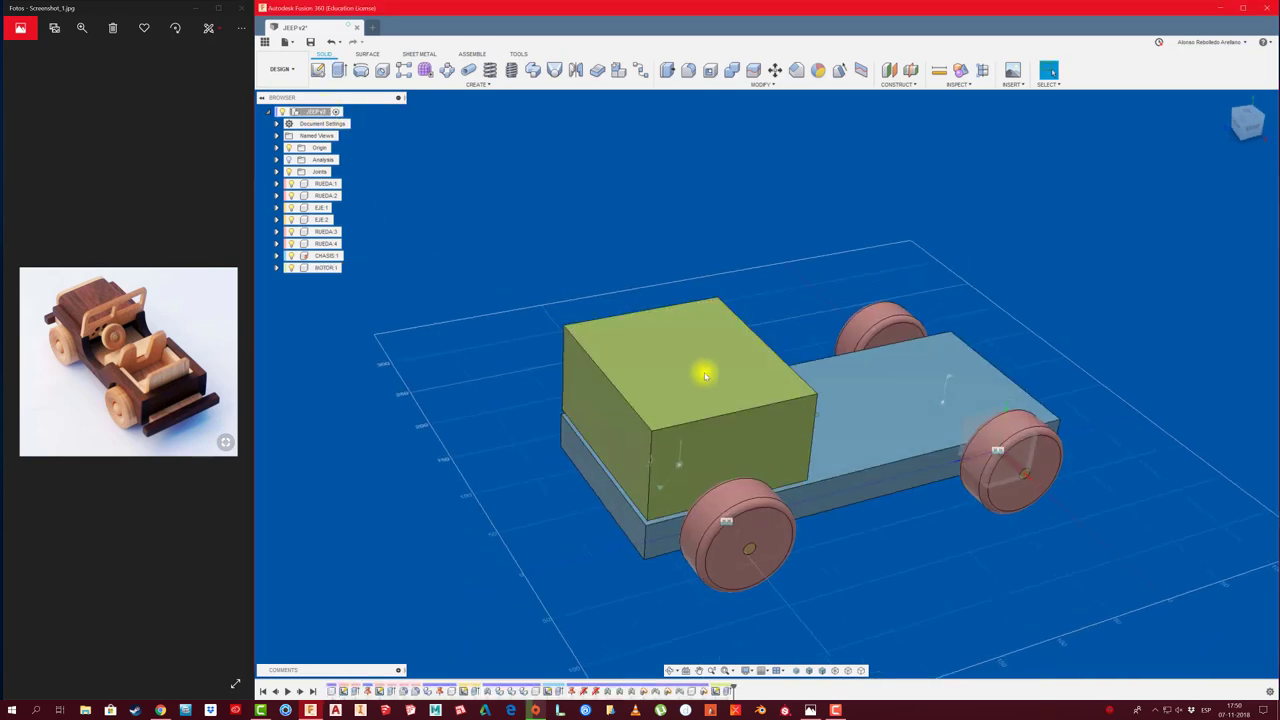
drag(705, 375, 574, 337)
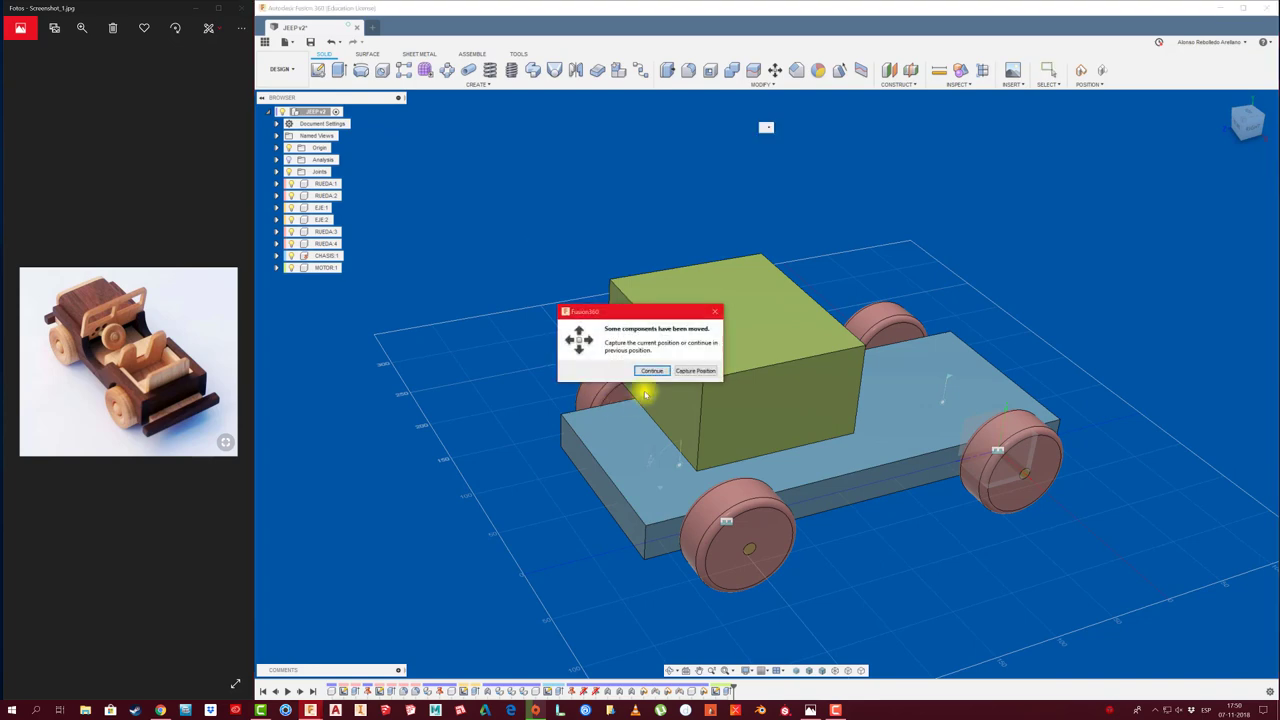
Rigidly joint the engine box to the chassis edge with a −15 mm offset
click(694, 371)
click(648, 415)
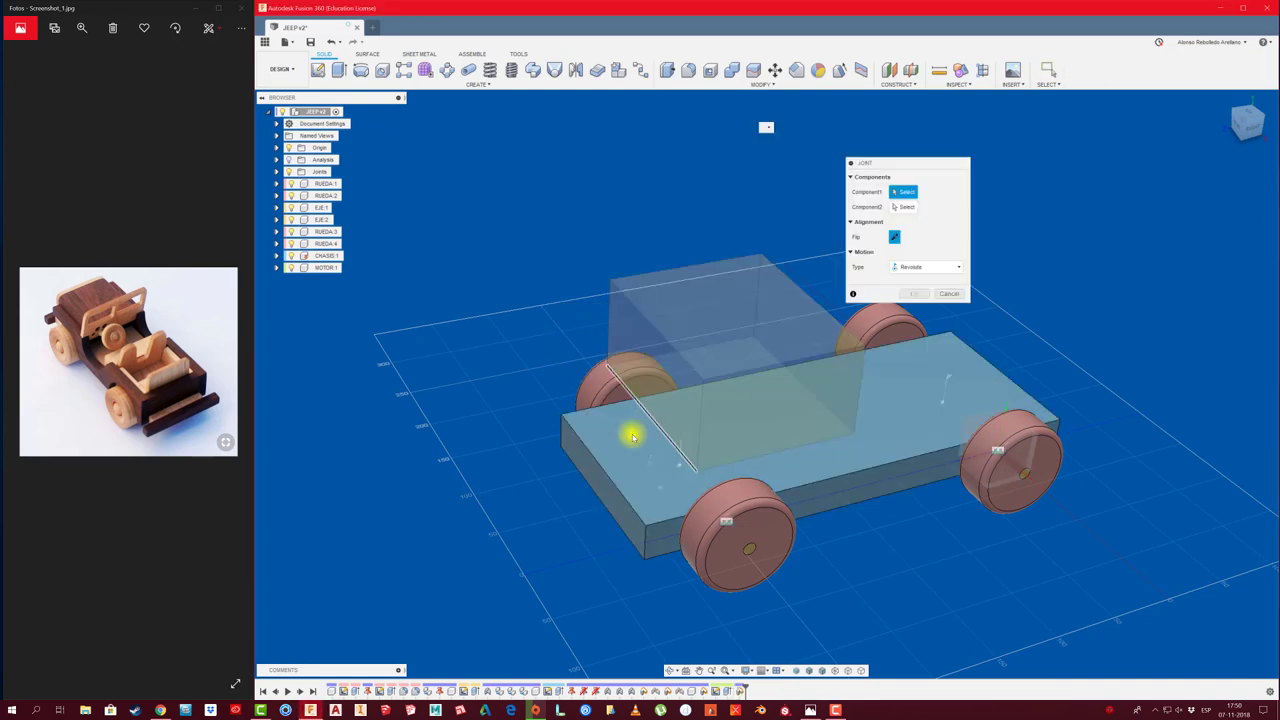
click(603, 464)
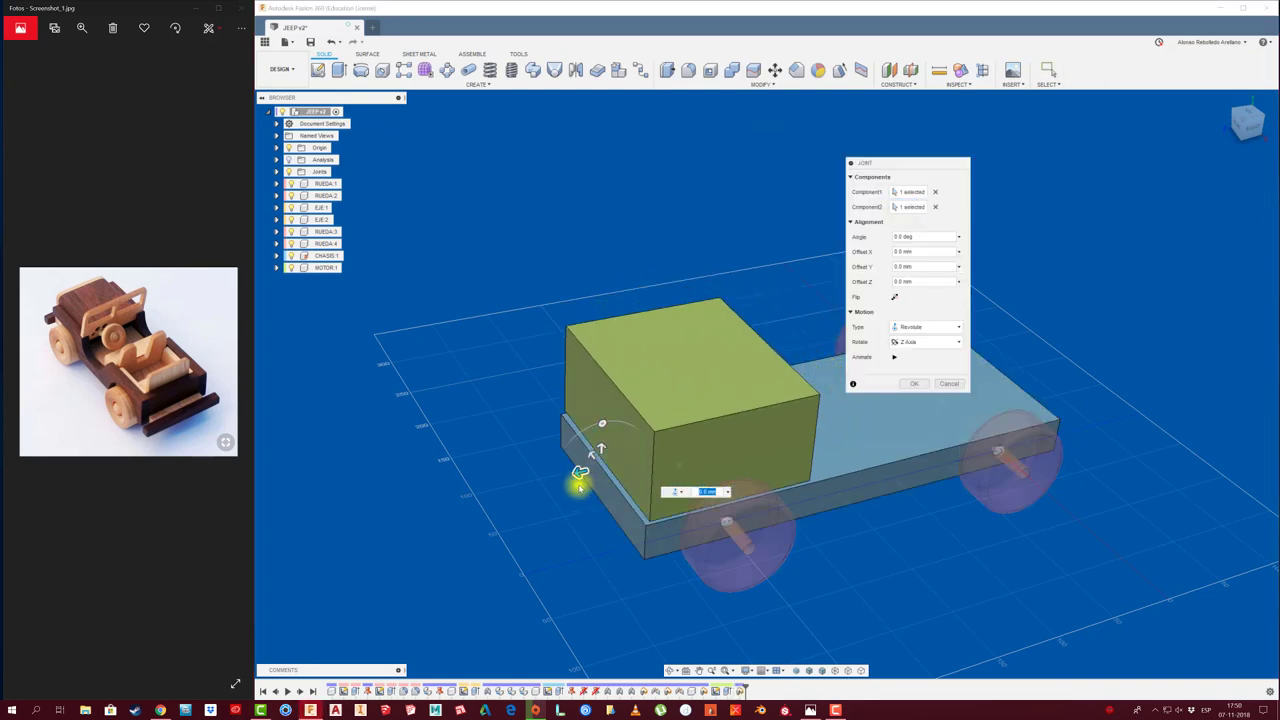
click(940, 327)
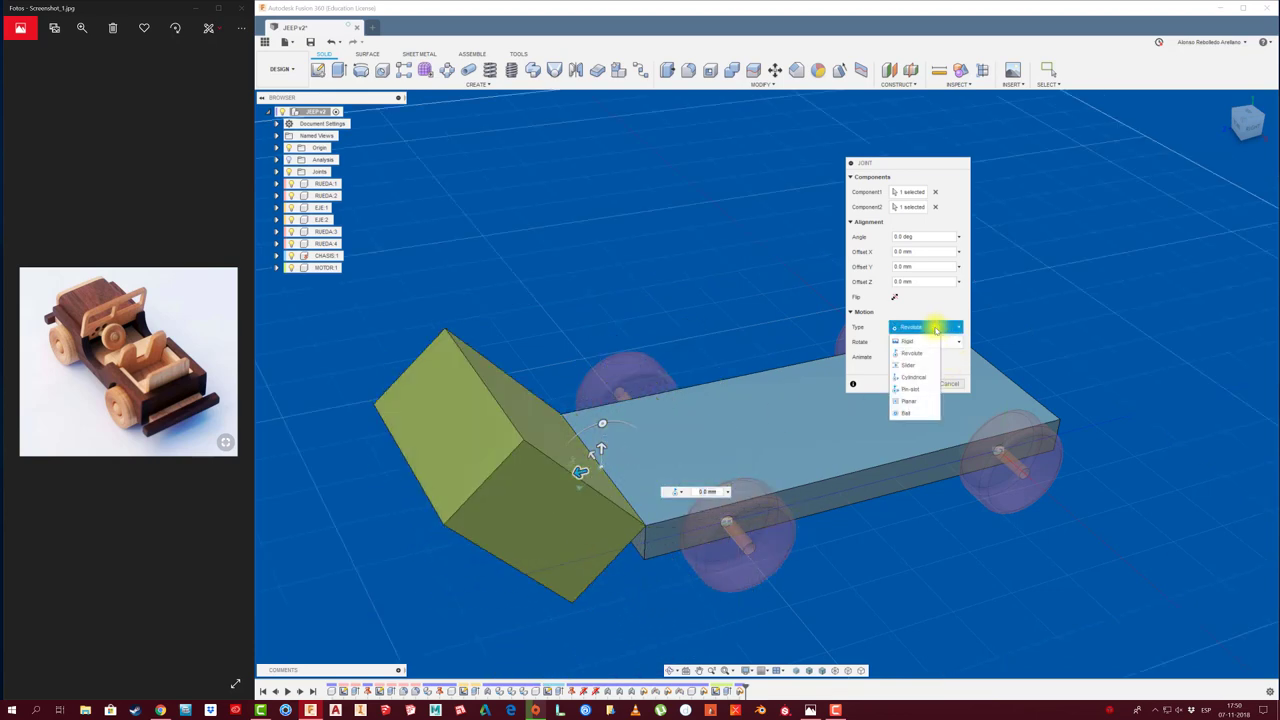
click(908, 337)
drag(591, 484, 594, 468)
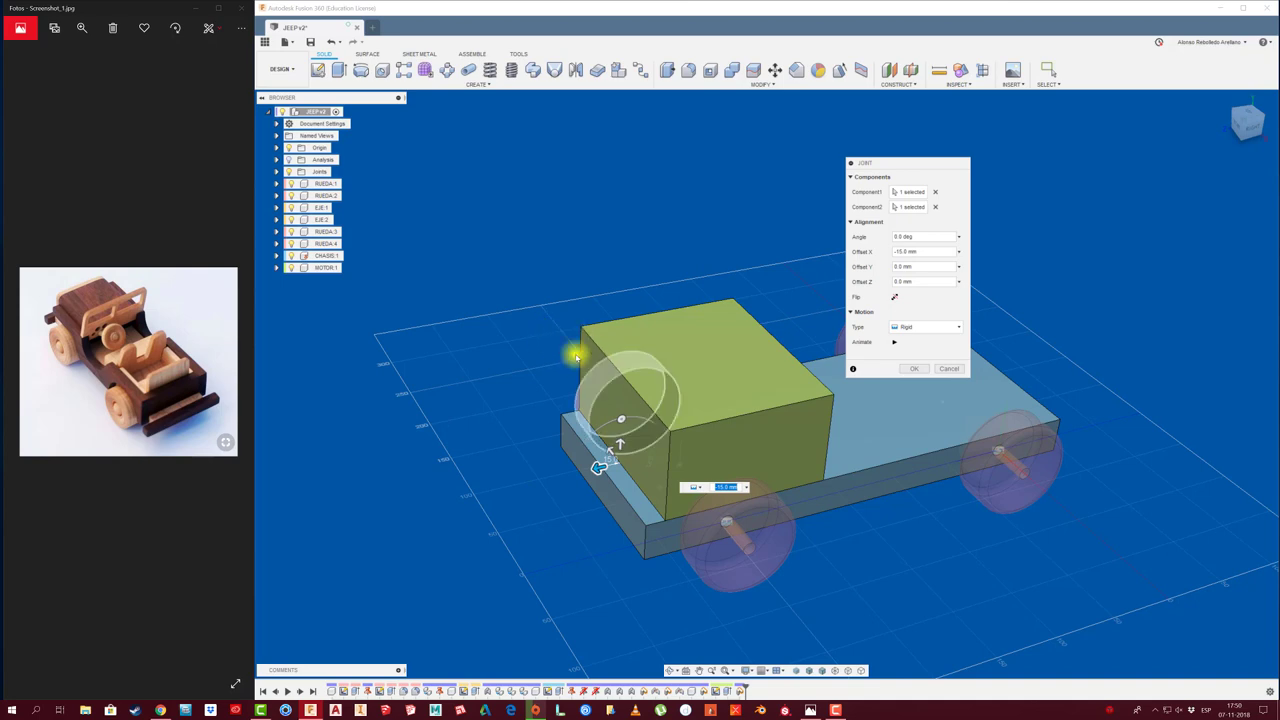
click(910, 369)
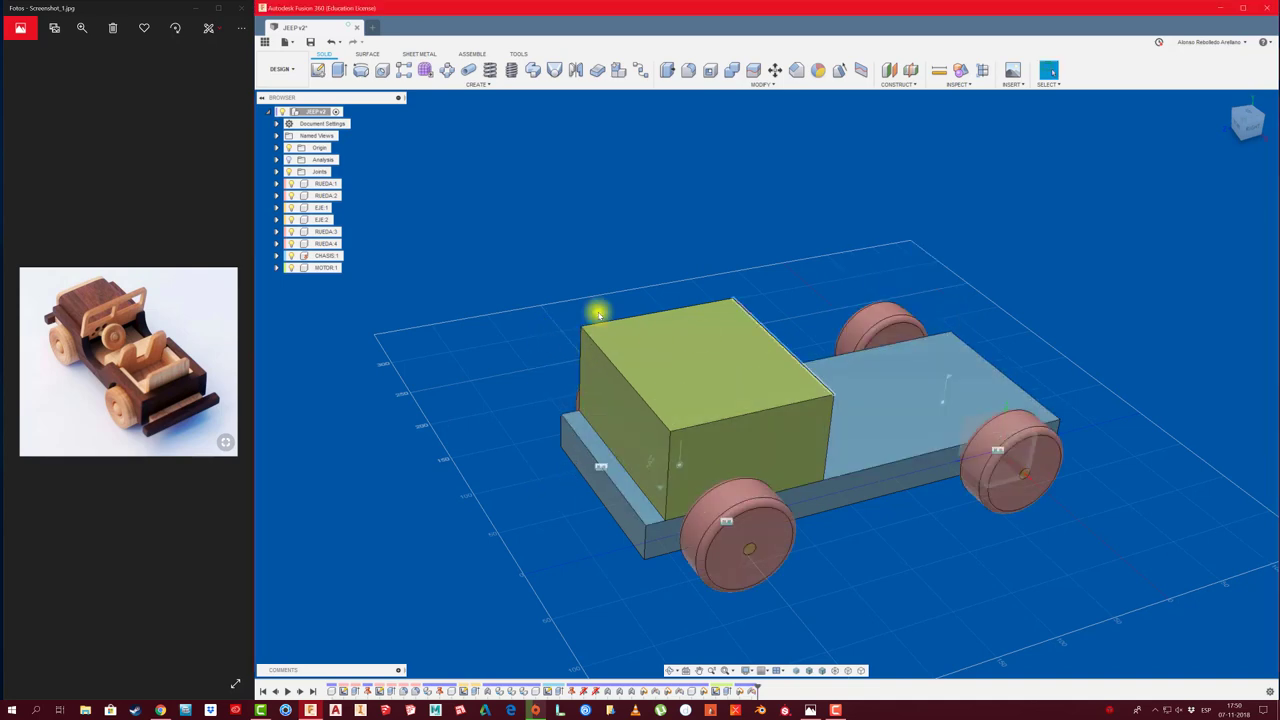
mouse_move(510, 297)
shift+middle_down()
mouse_move(551, 280)
mouse_move(686, 71)
shift+middle_up()
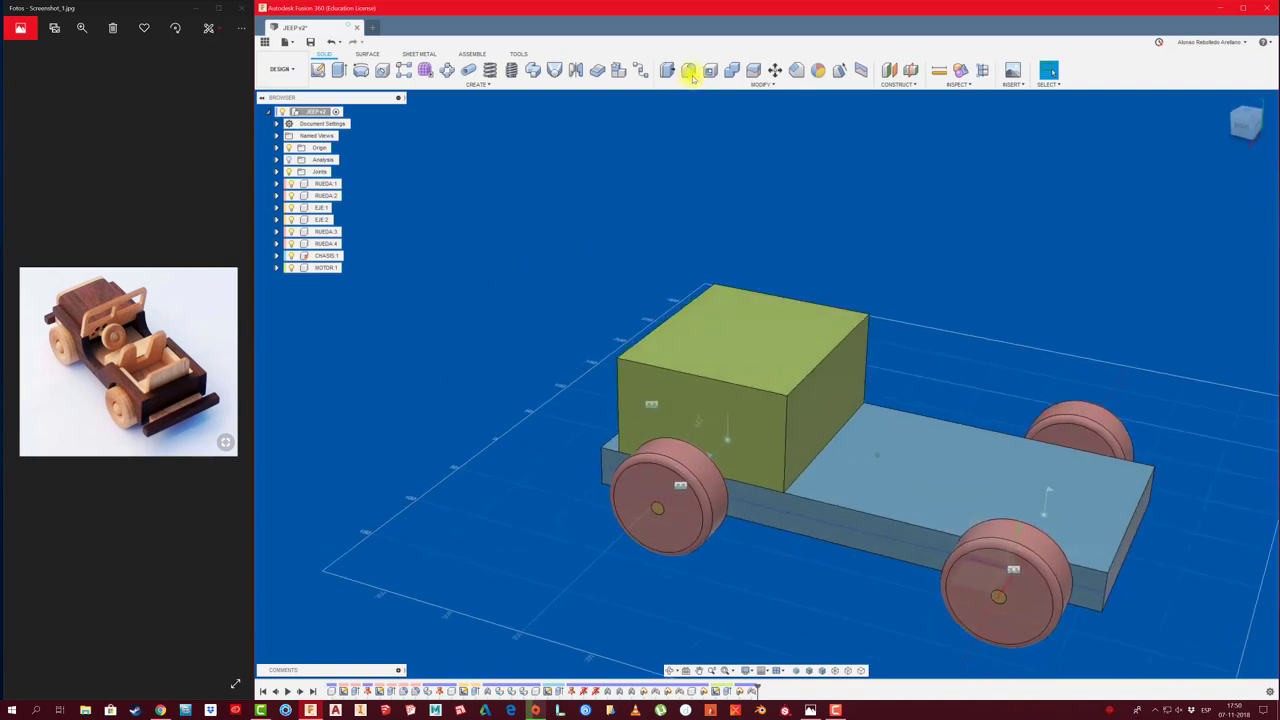
Lower the engine box's top face by 15 mm with Press Pull
click(667, 70)
click(741, 340)
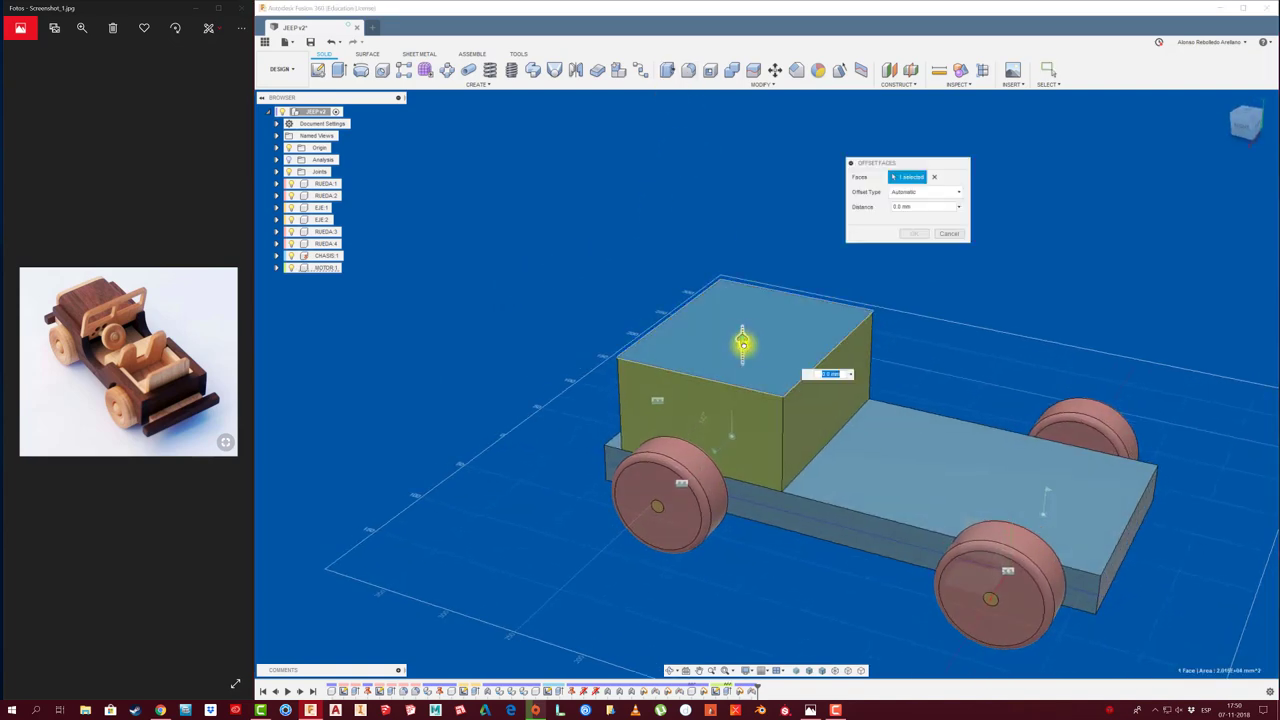
drag(743, 337, 743, 355)
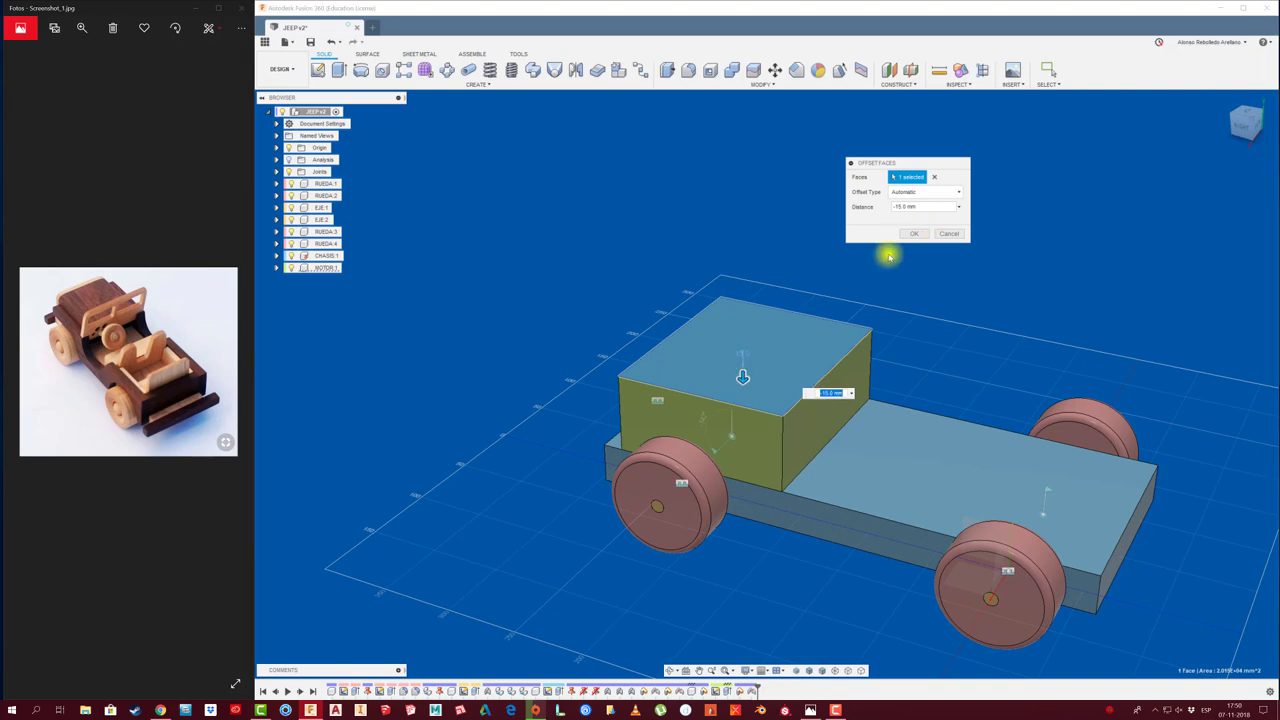
click(917, 234)
shift+middle_drag(837, 266, 751, 165)
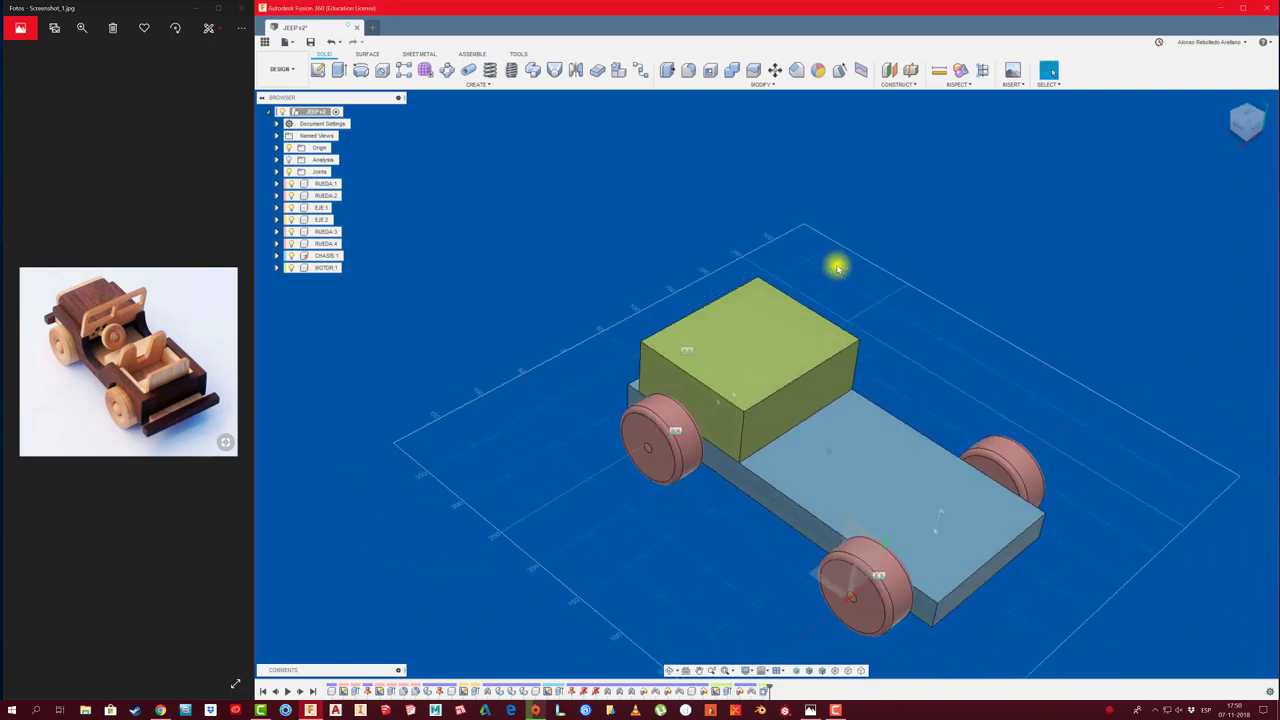
Fillet the engine box's top edges with about a 25.5 mm radius
click(689, 70)
shift+middle_drag(700, 251, 686, 357)
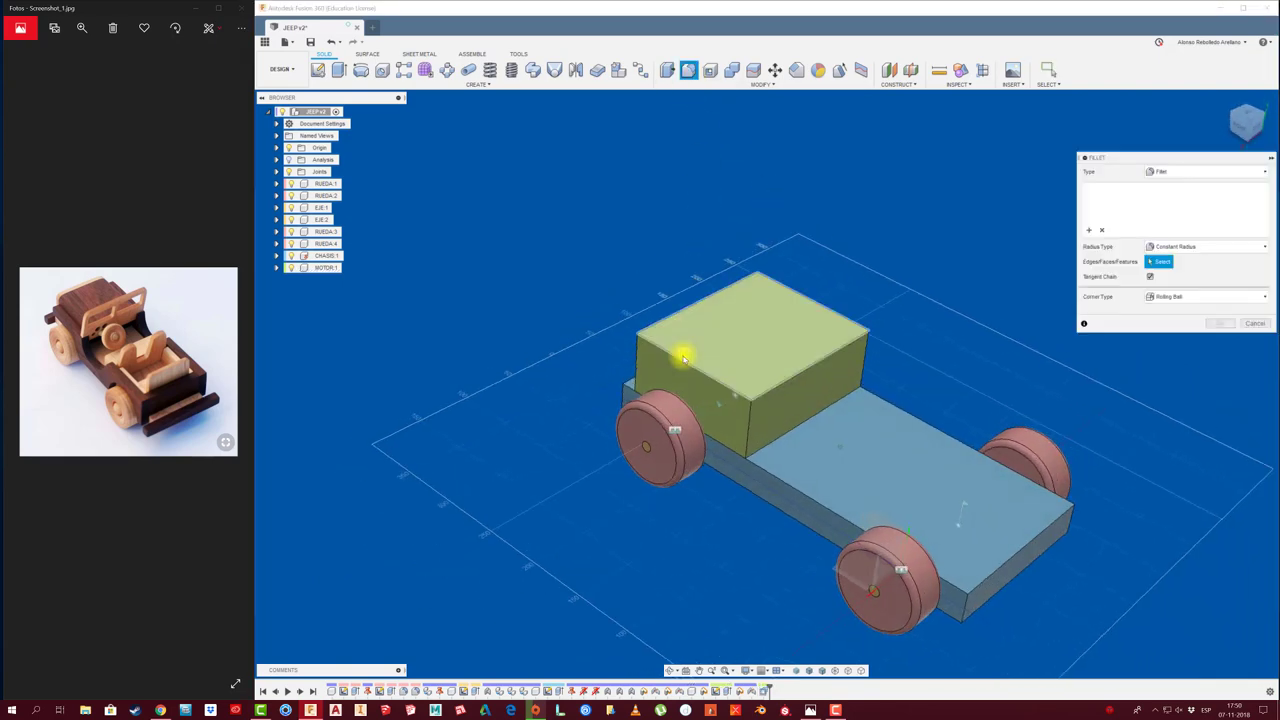
click(814, 297)
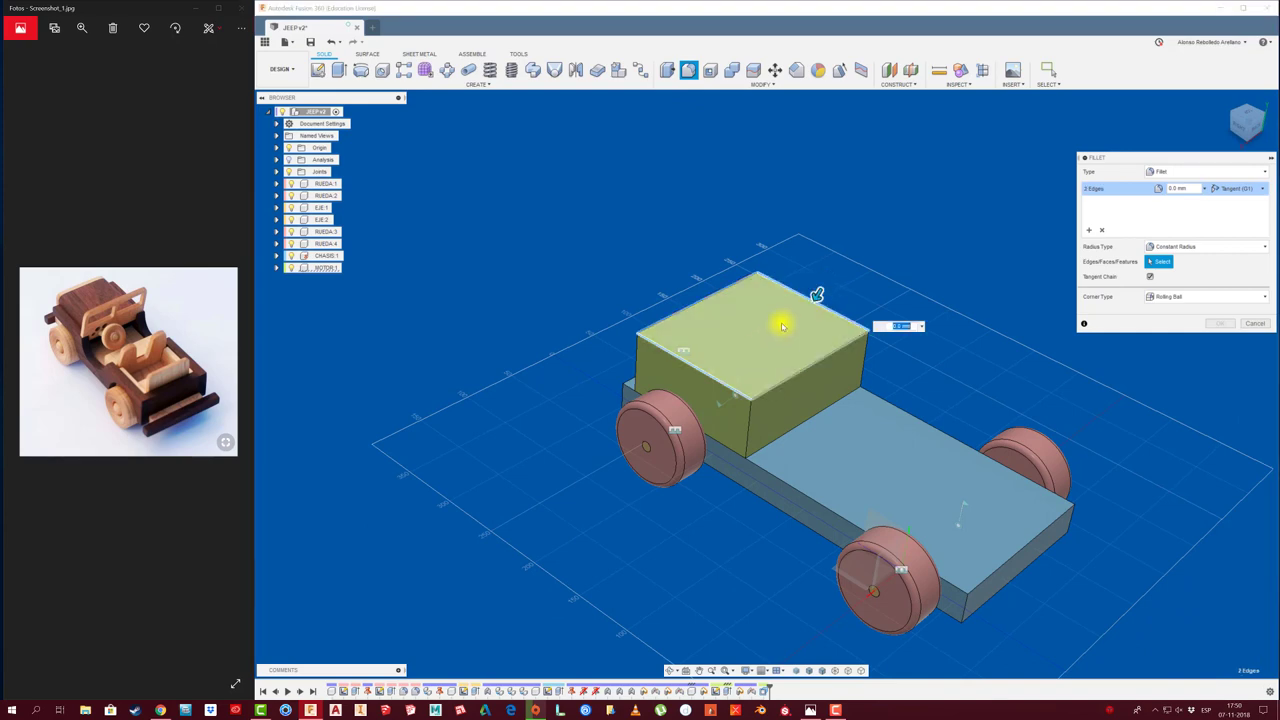
drag(817, 296, 811, 305)
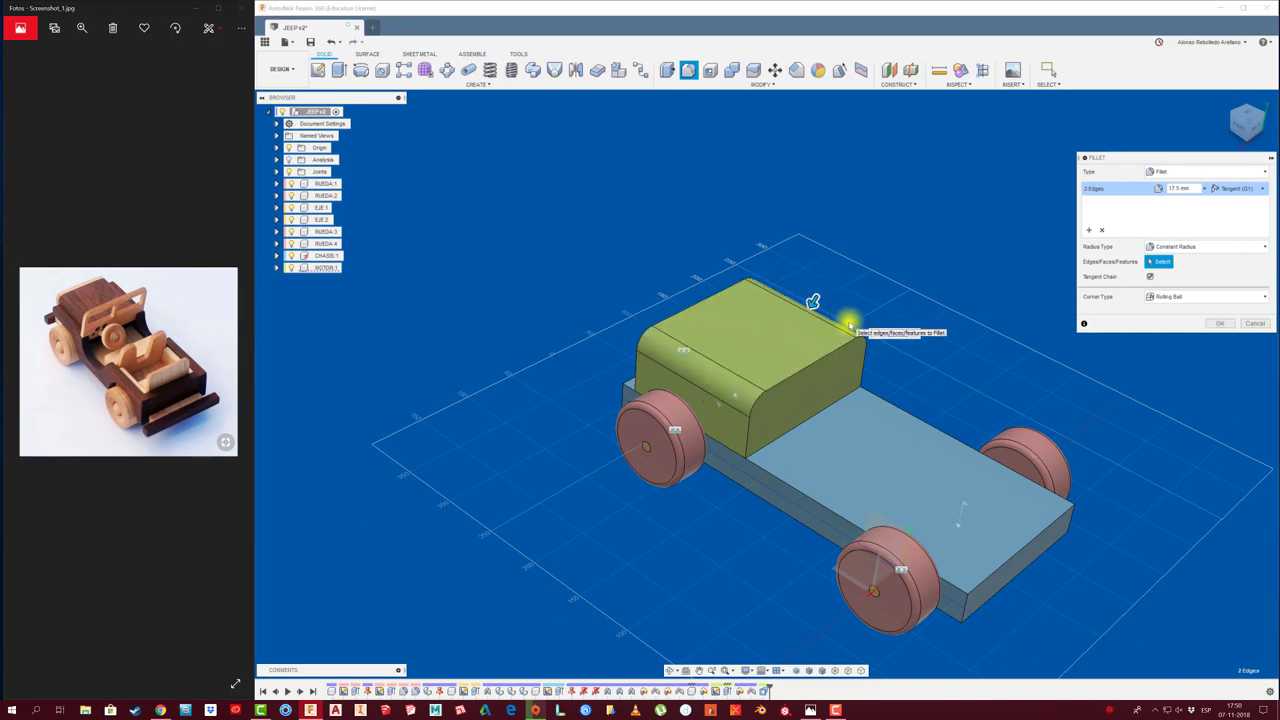
click(1220, 323)
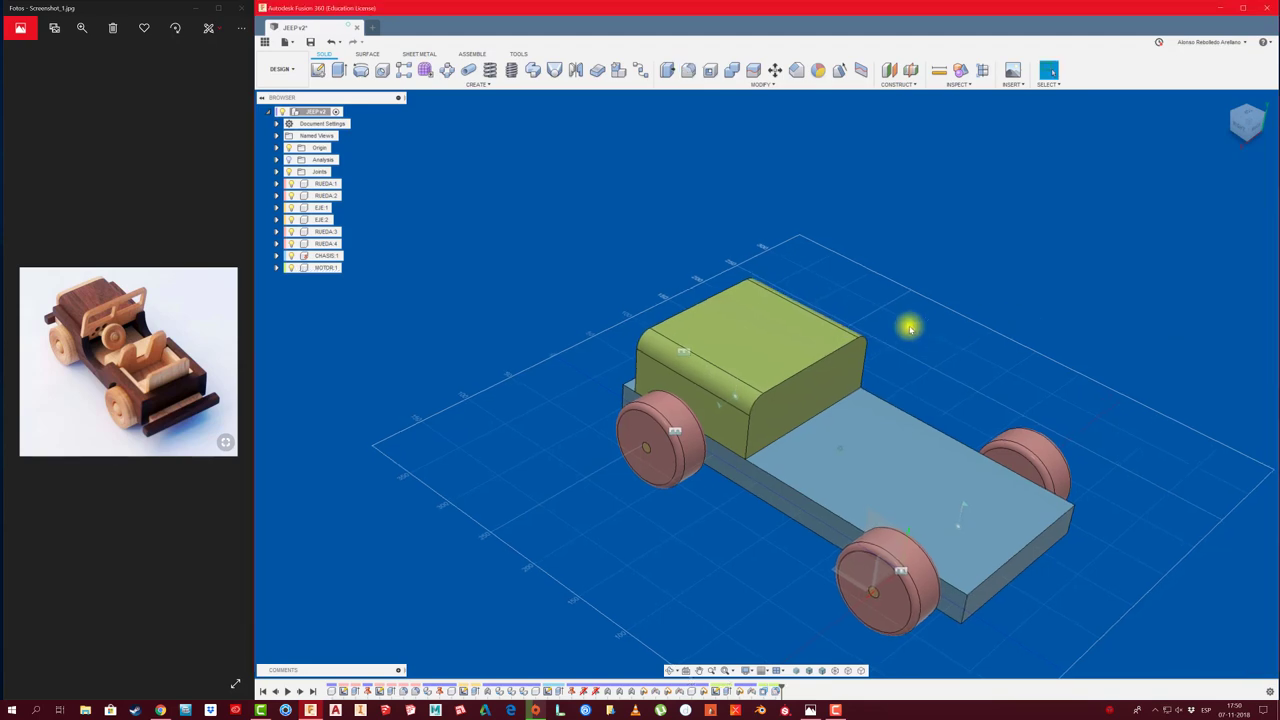
shift+middle_drag(909, 327, 820, 362)
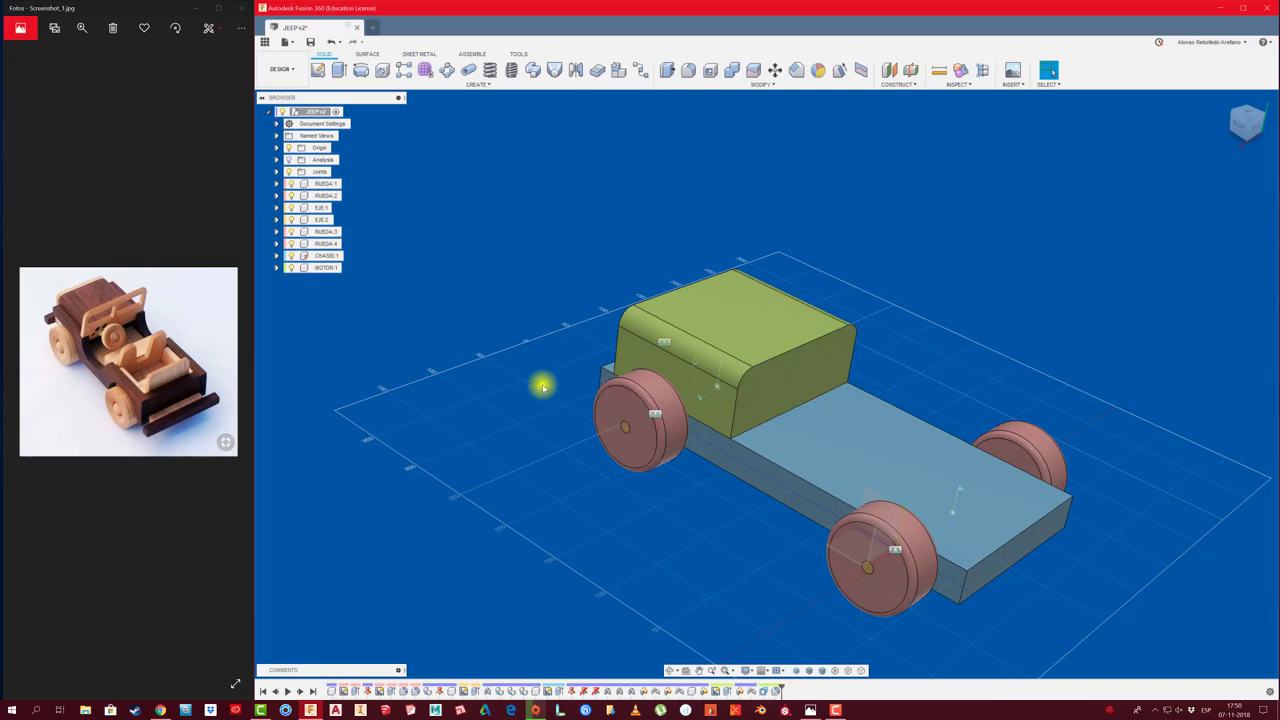
mouse_move(541, 386)
shift+middle_down()
mouse_move(546, 369)
mouse_move(680, 400)
mouse_move(460, 363)
shift+middle_up()
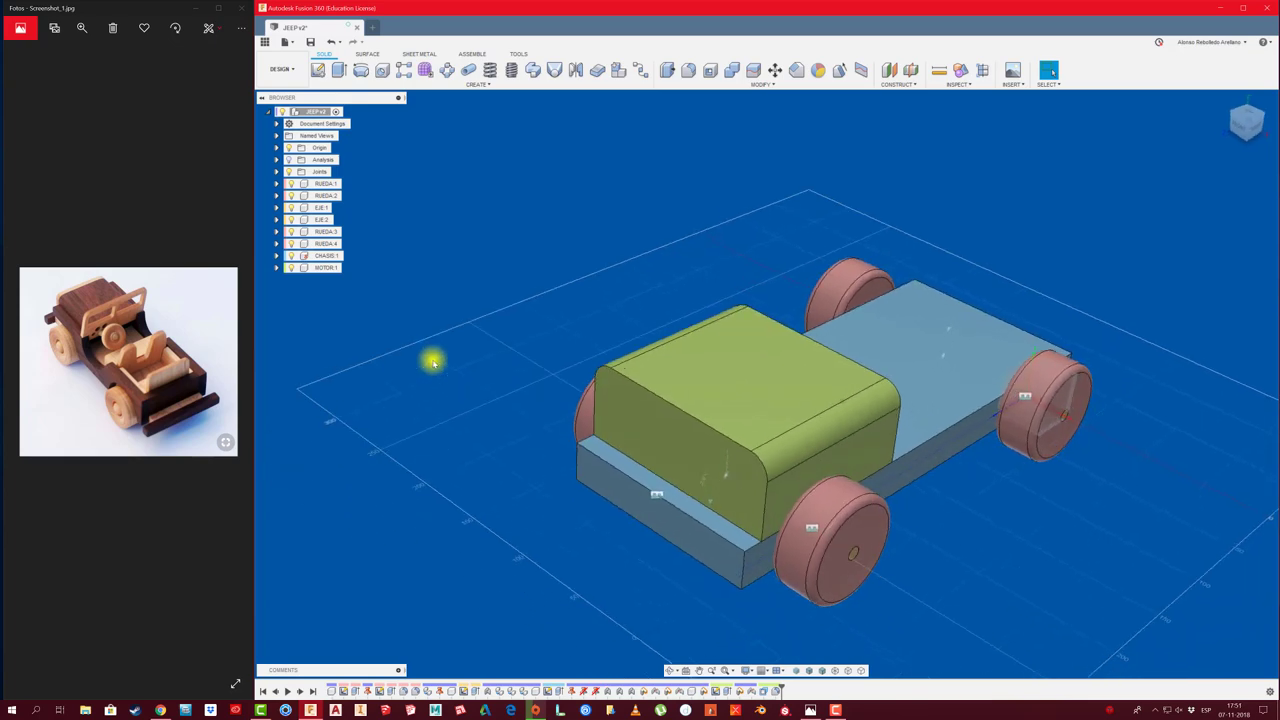
mouse_move(433, 362)
shift+middle_down()
mouse_move(440, 346)
mouse_move(380, 350)
mouse_move(446, 351)
mouse_move(469, 337)
mouse_move(446, 249)
shift+middle_up()
Add a new component named MASCARA to the jeep design
right_click(320, 115)
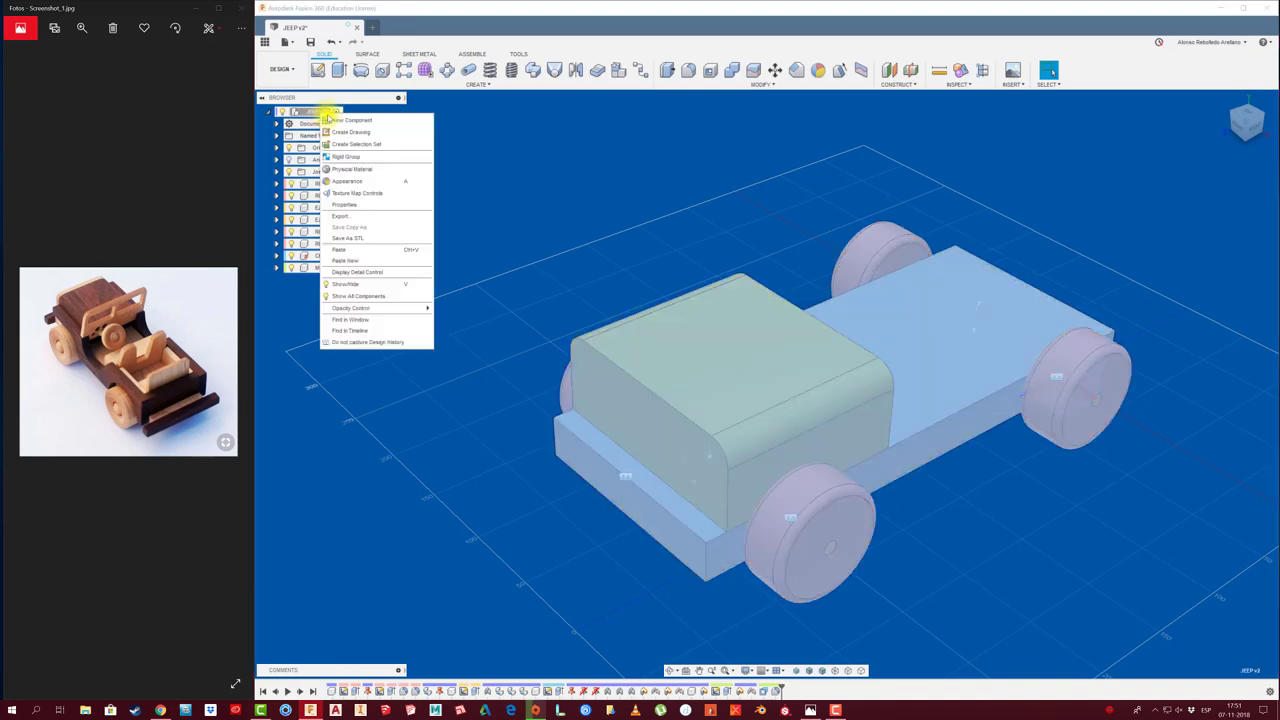
click(335, 121)
text(MASCARA)
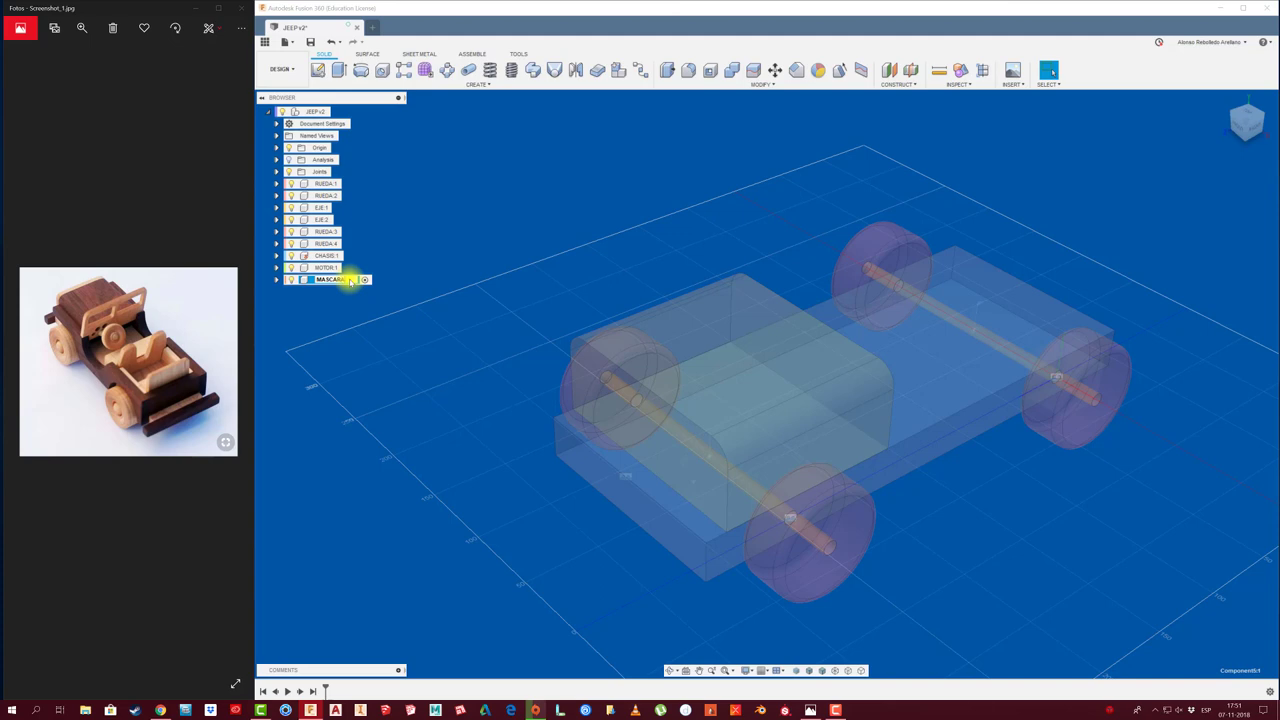
key(Return)
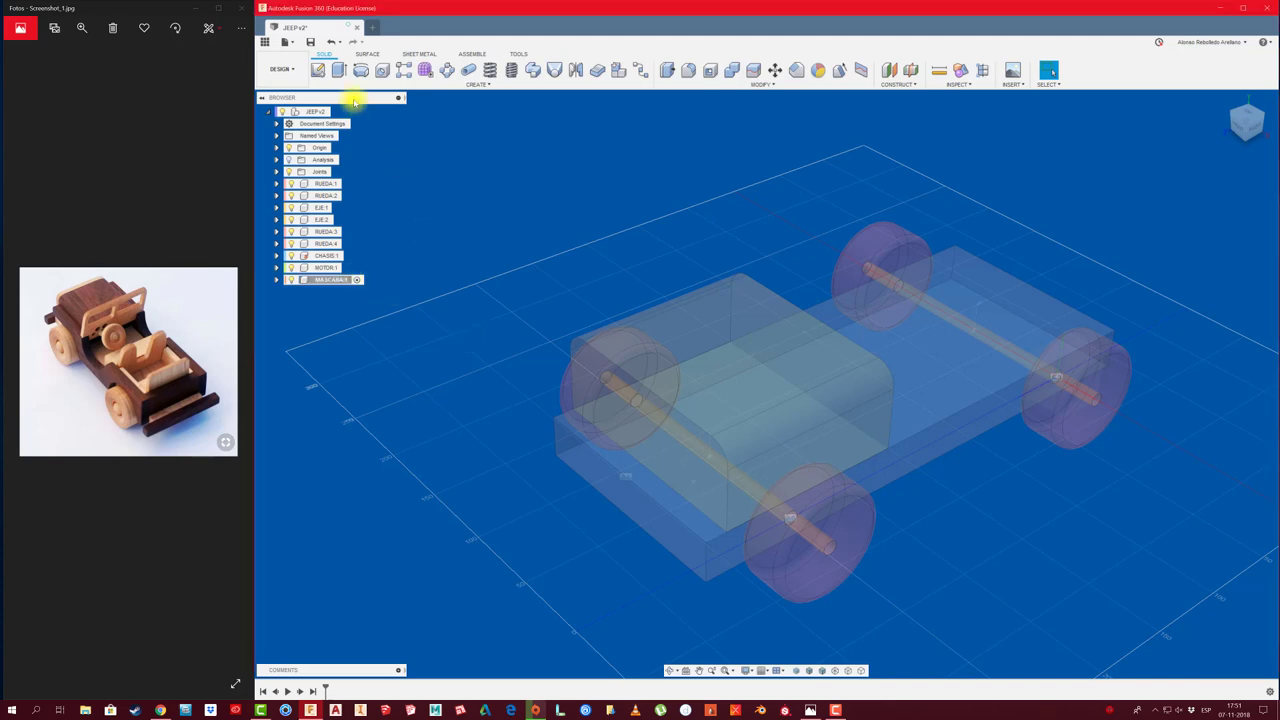
Sketch on the engine's front face and project its front outline into the sketch
click(318, 68)
click(648, 420)
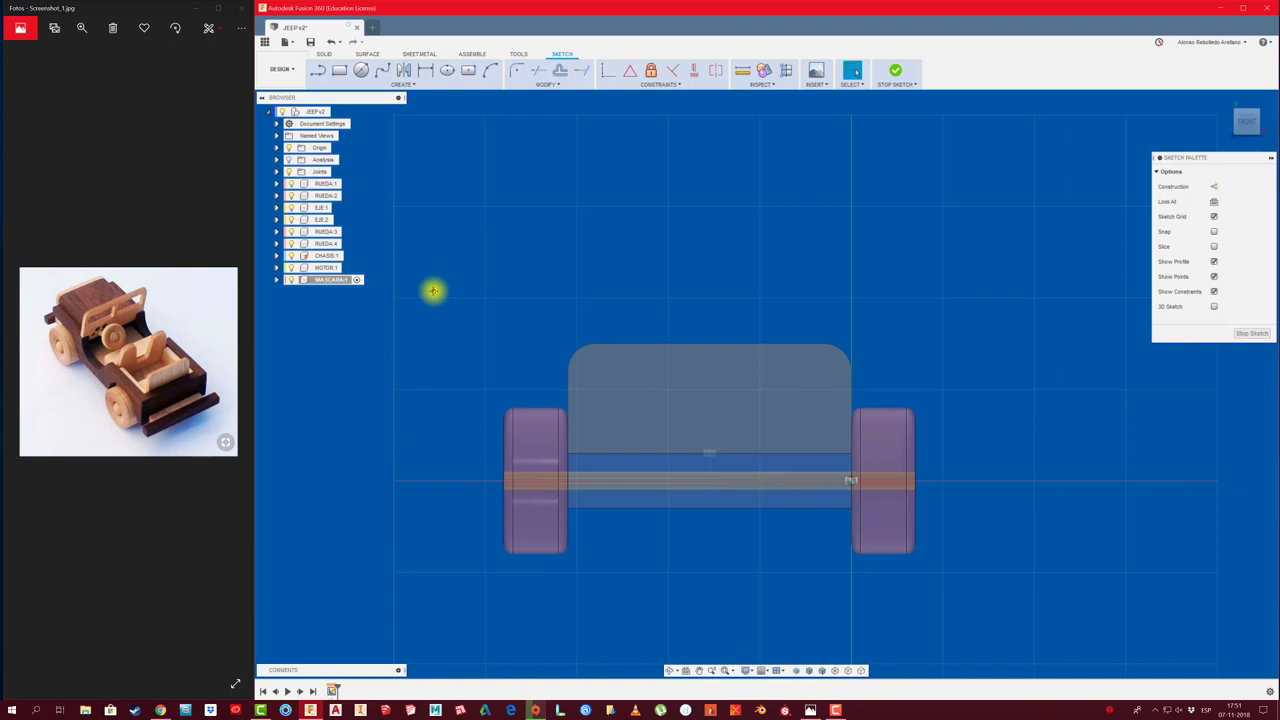
click(404, 86)
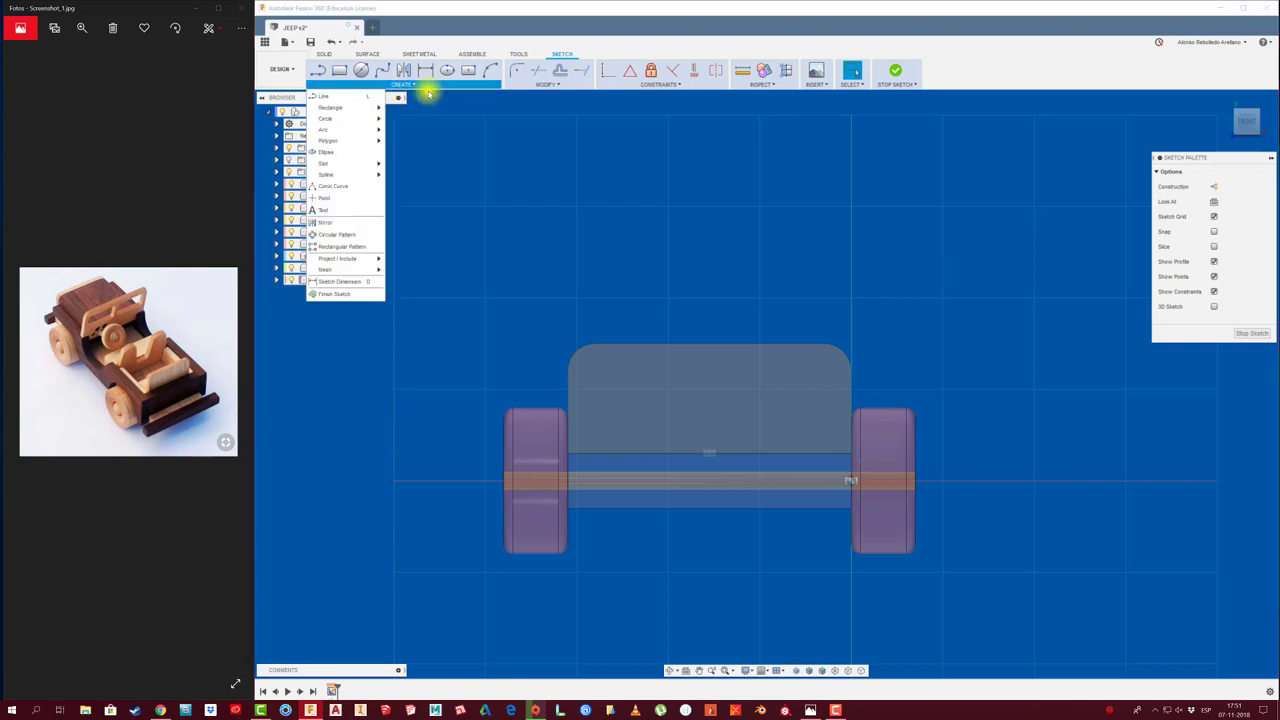
click(597, 369)
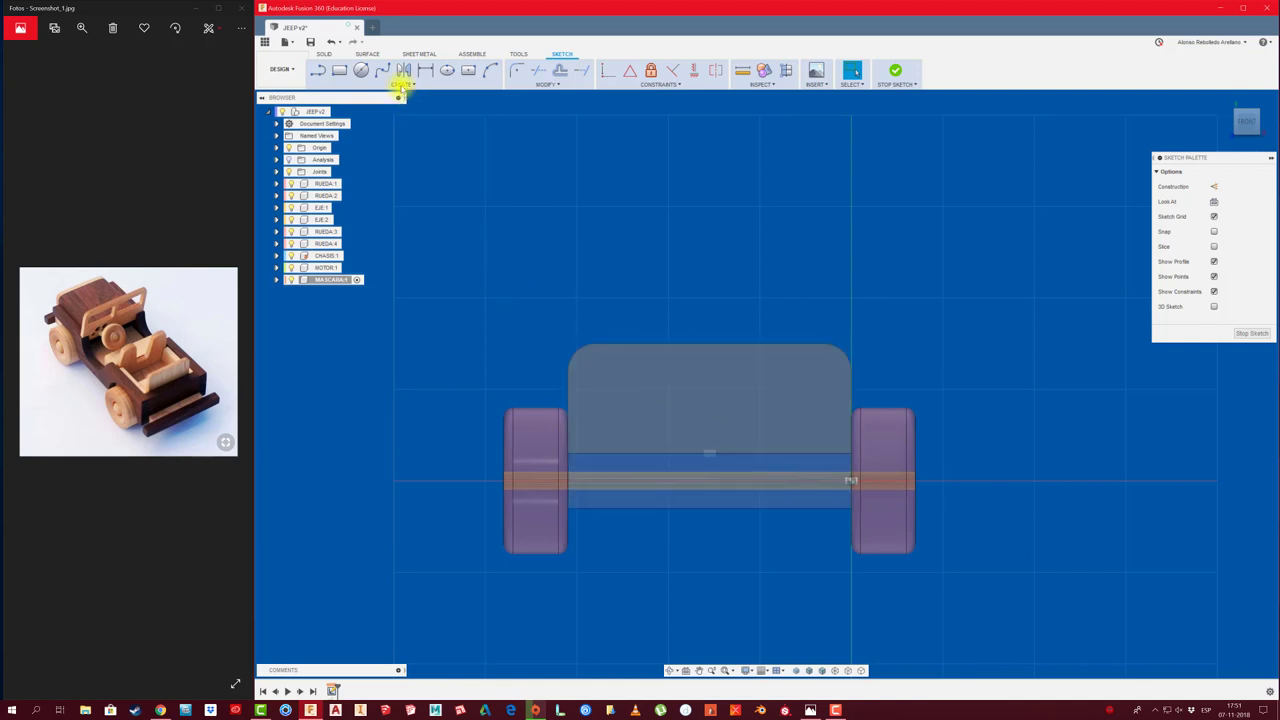
click(399, 85)
mouse_move(337, 258)
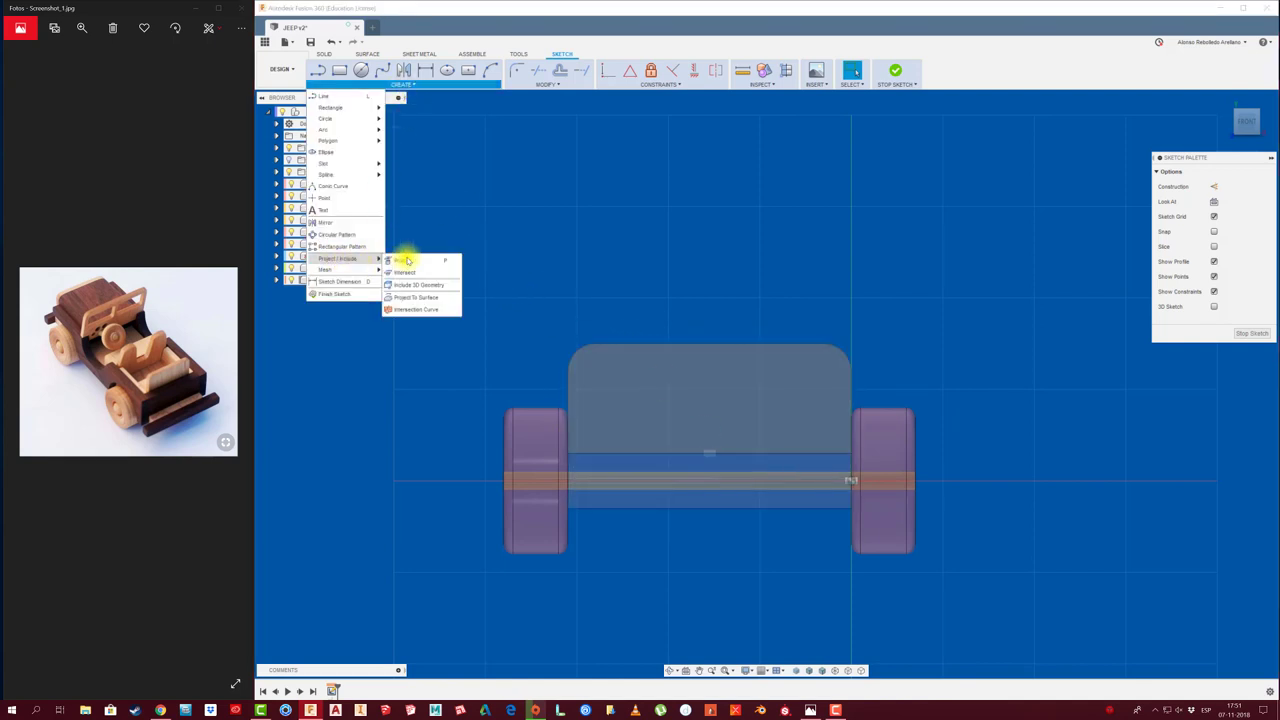
click(410, 262)
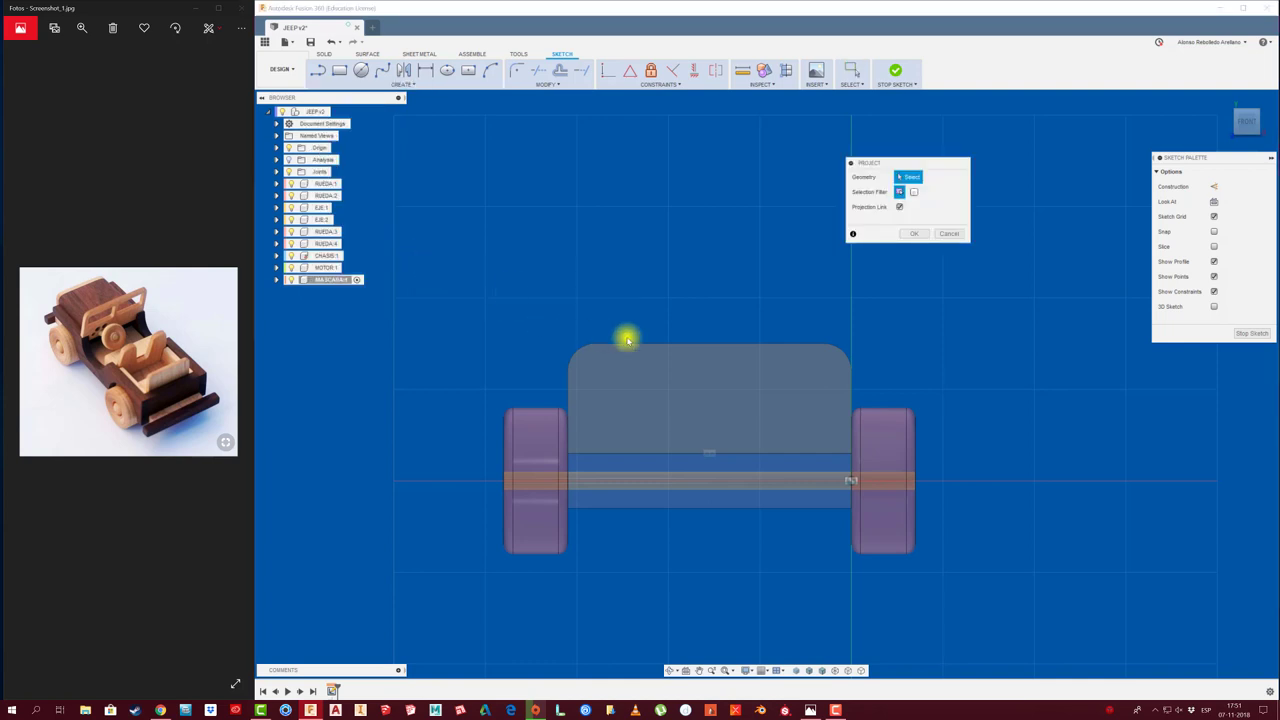
click(582, 351)
click(583, 353)
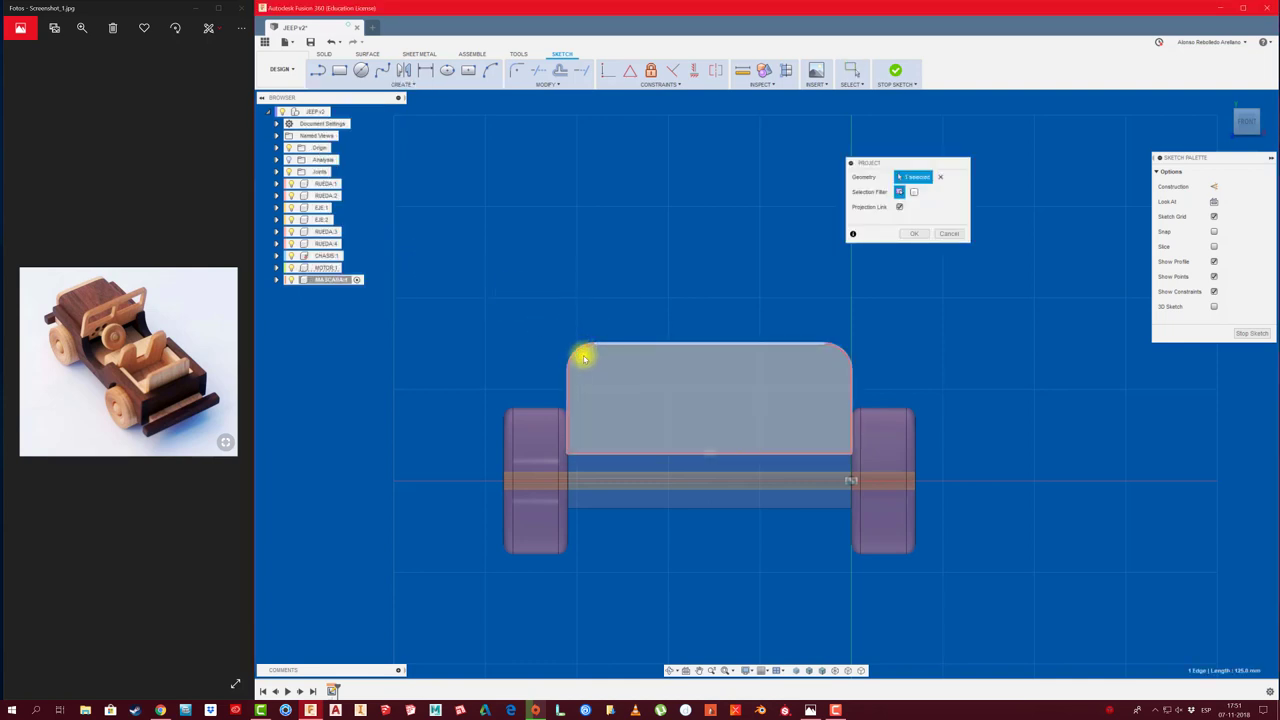
click(906, 235)
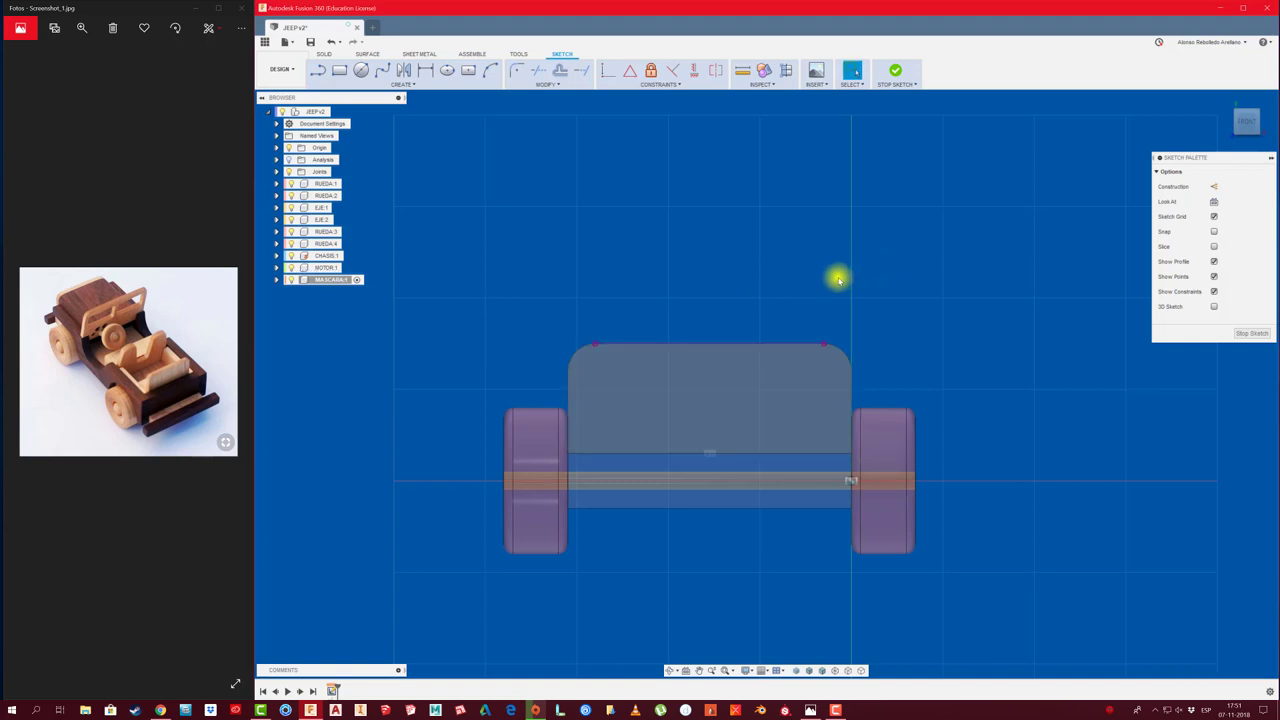
Extrude the projected front outline about 15 mm out as a front panel
key(e)
click(610, 408)
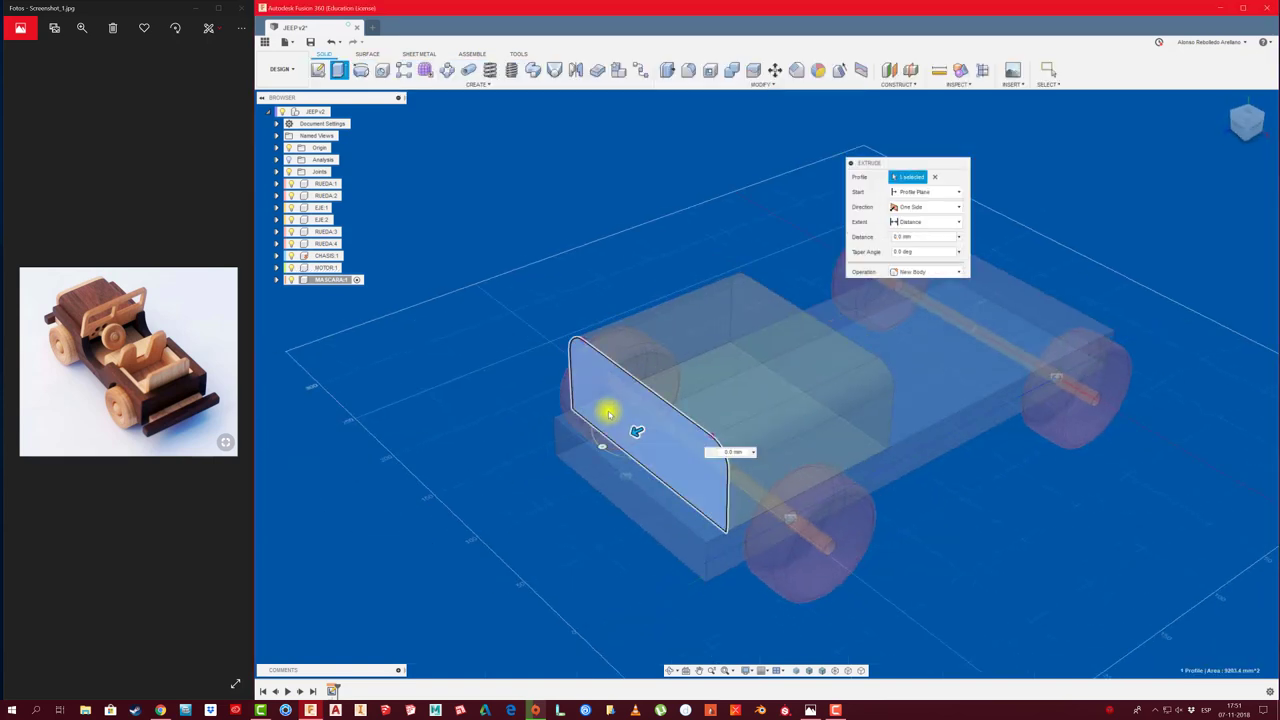
drag(635, 432, 606, 448)
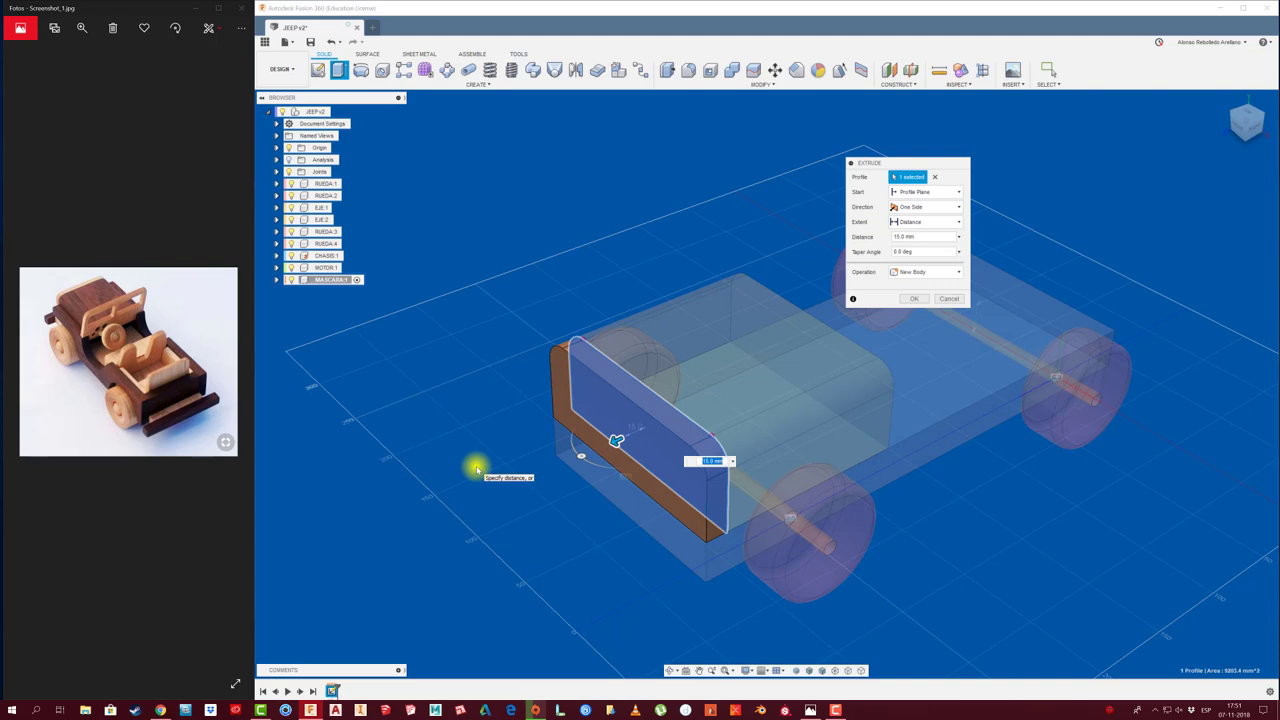
Confirm the front panel extrusion and start a sketch on the panel's front face
click(912, 298)
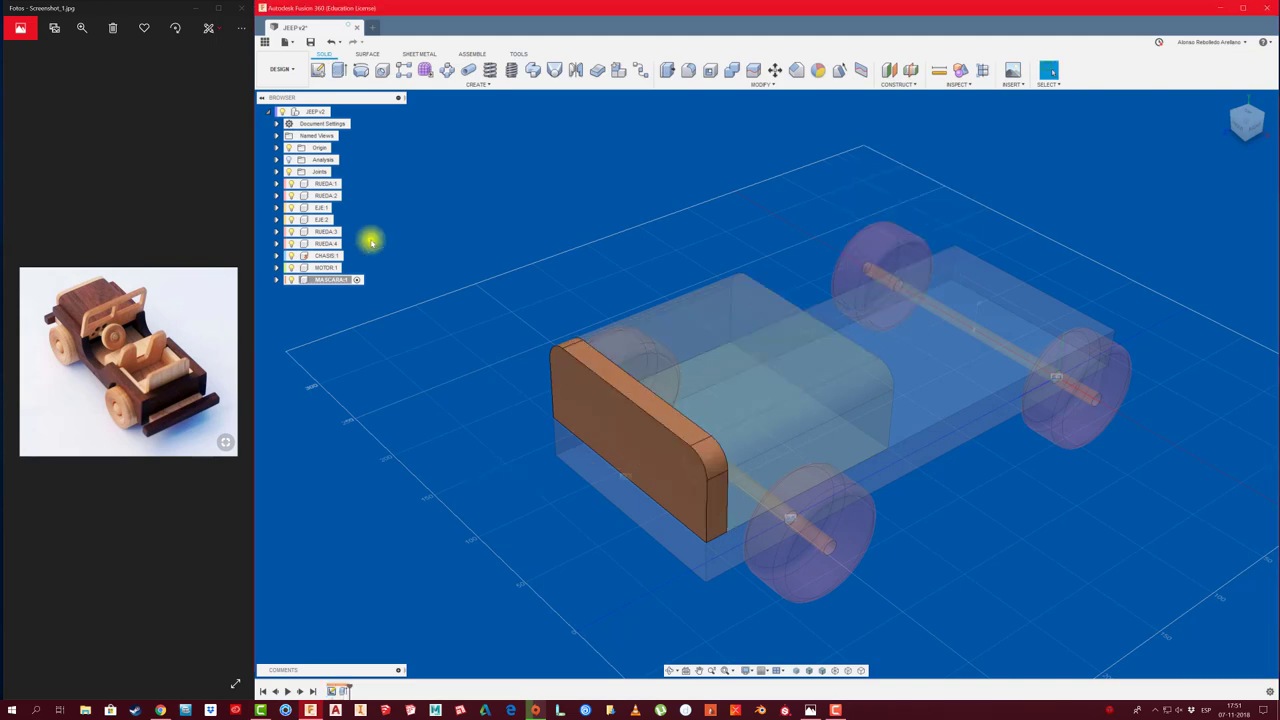
click(319, 70)
click(608, 406)
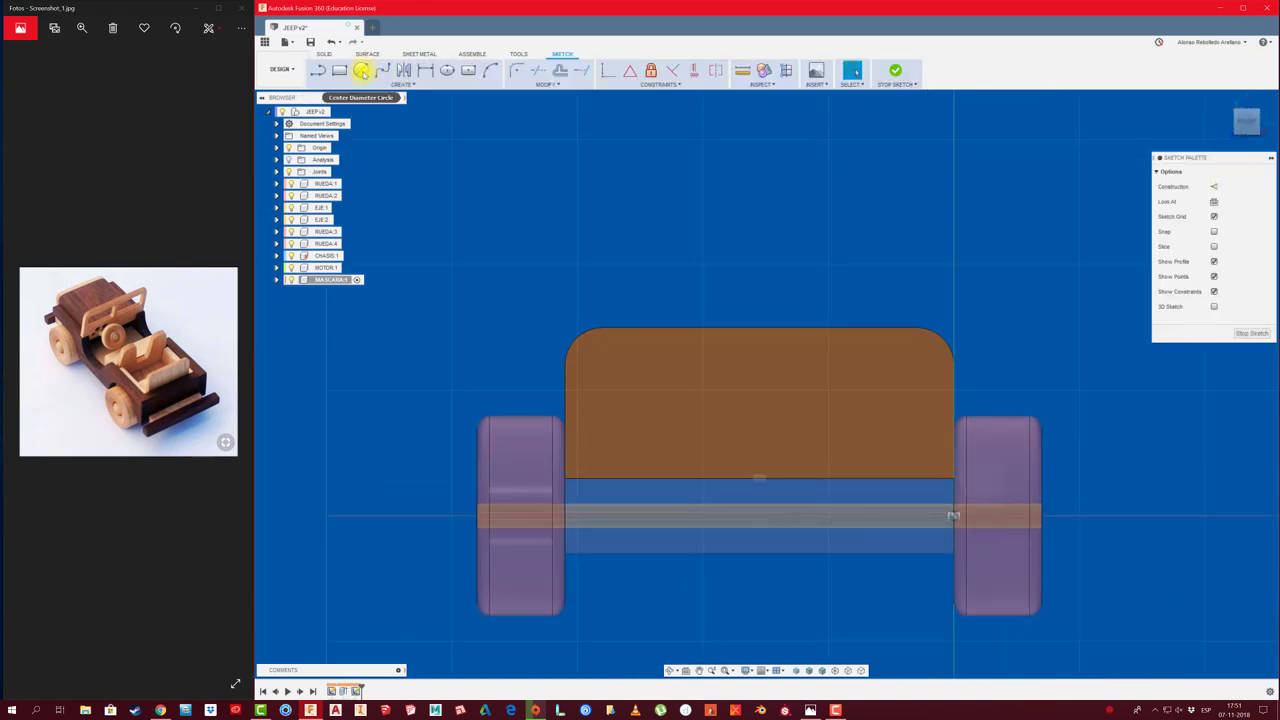
click(361, 70)
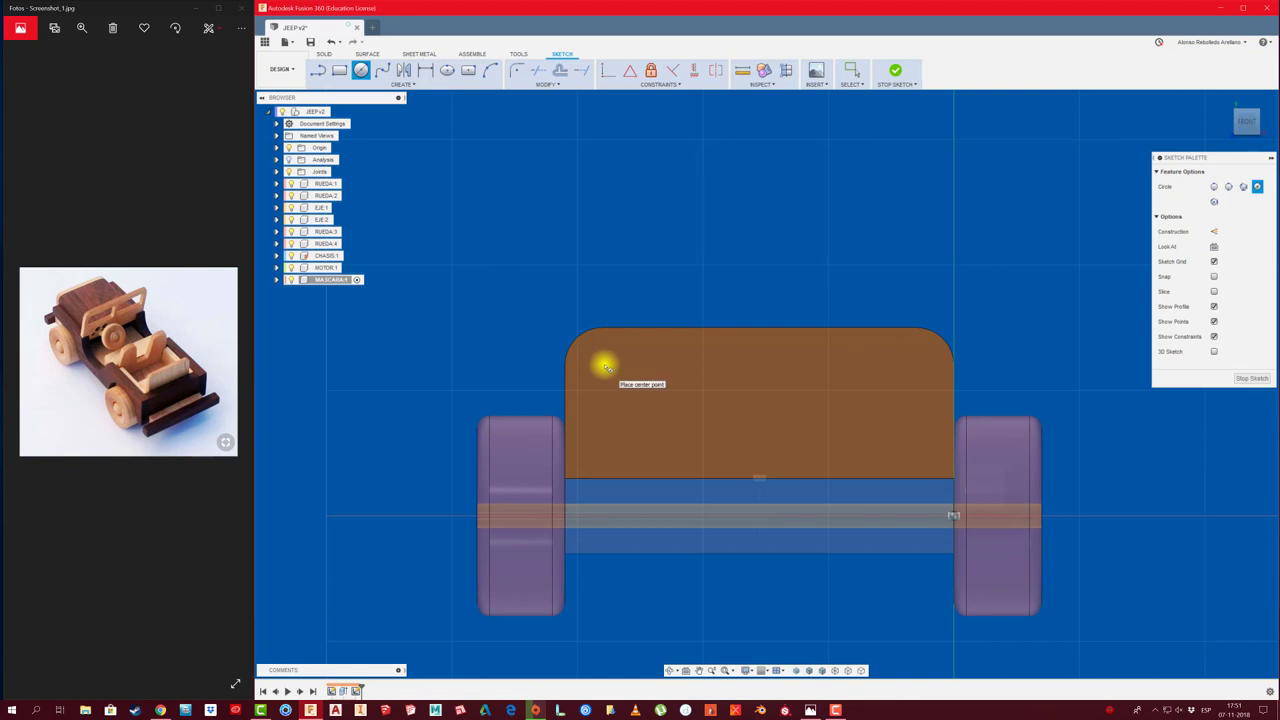
click(605, 366)
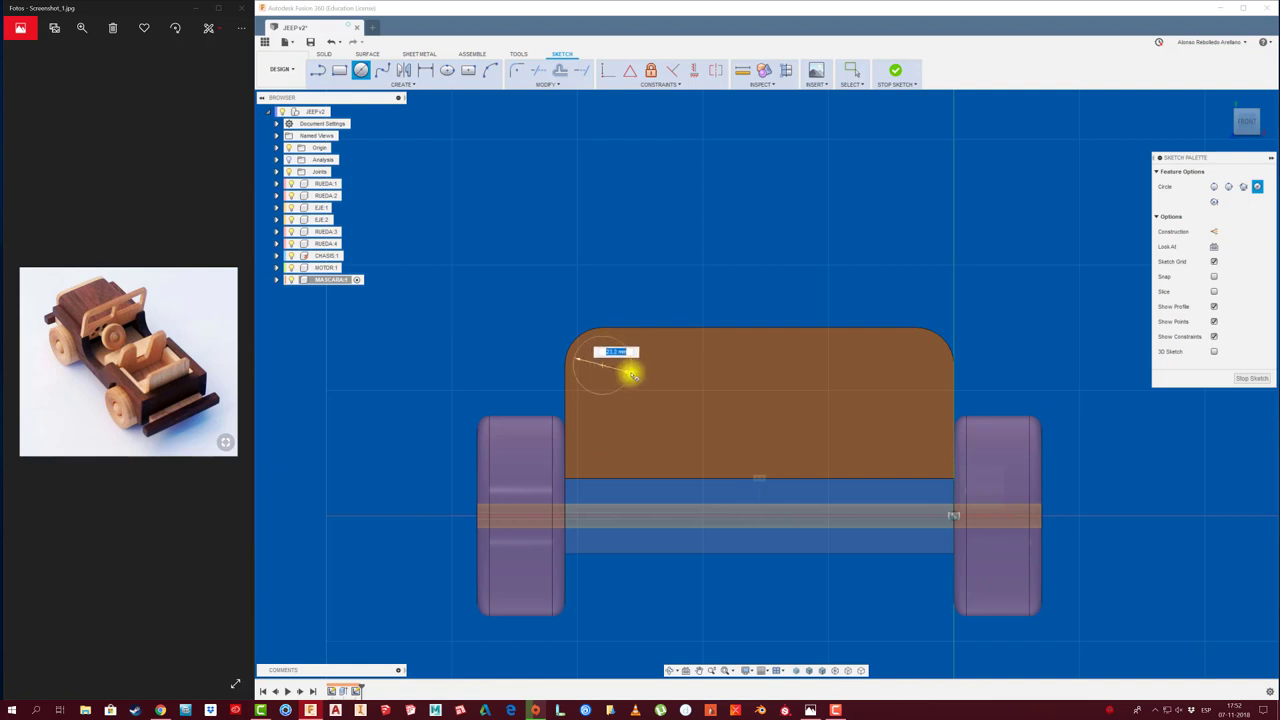
click(361, 70)
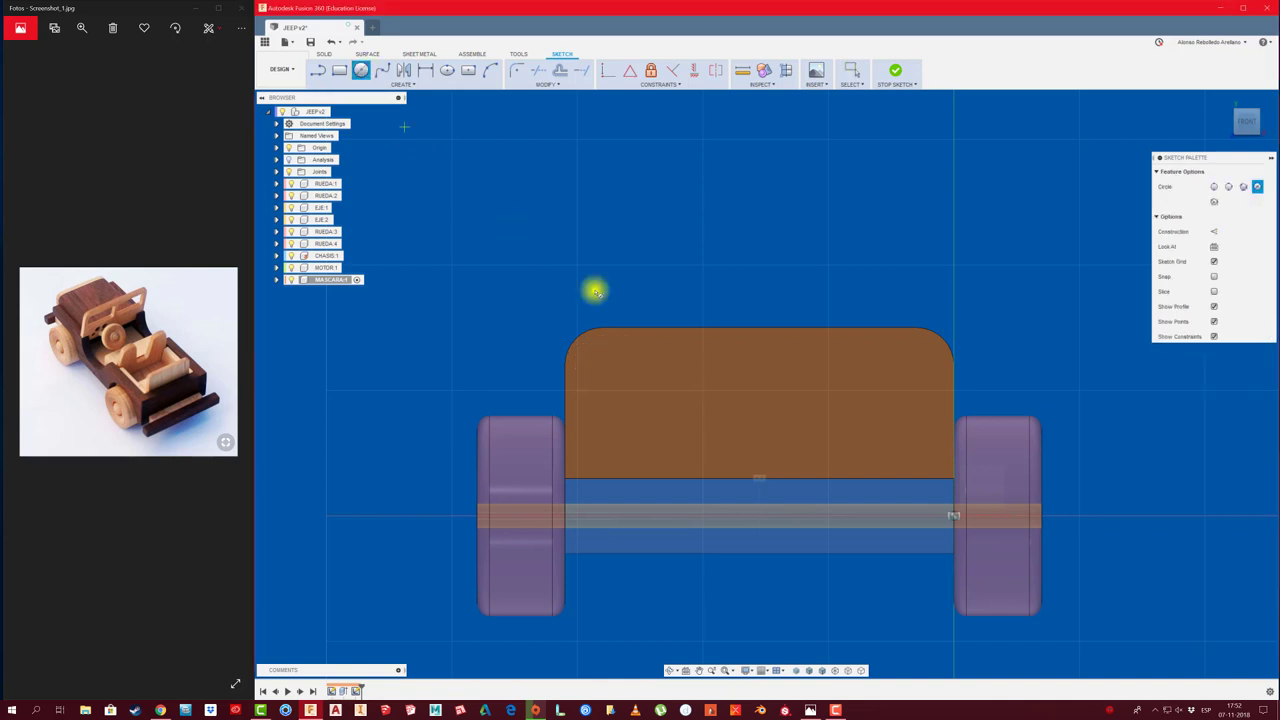
click(612, 383)
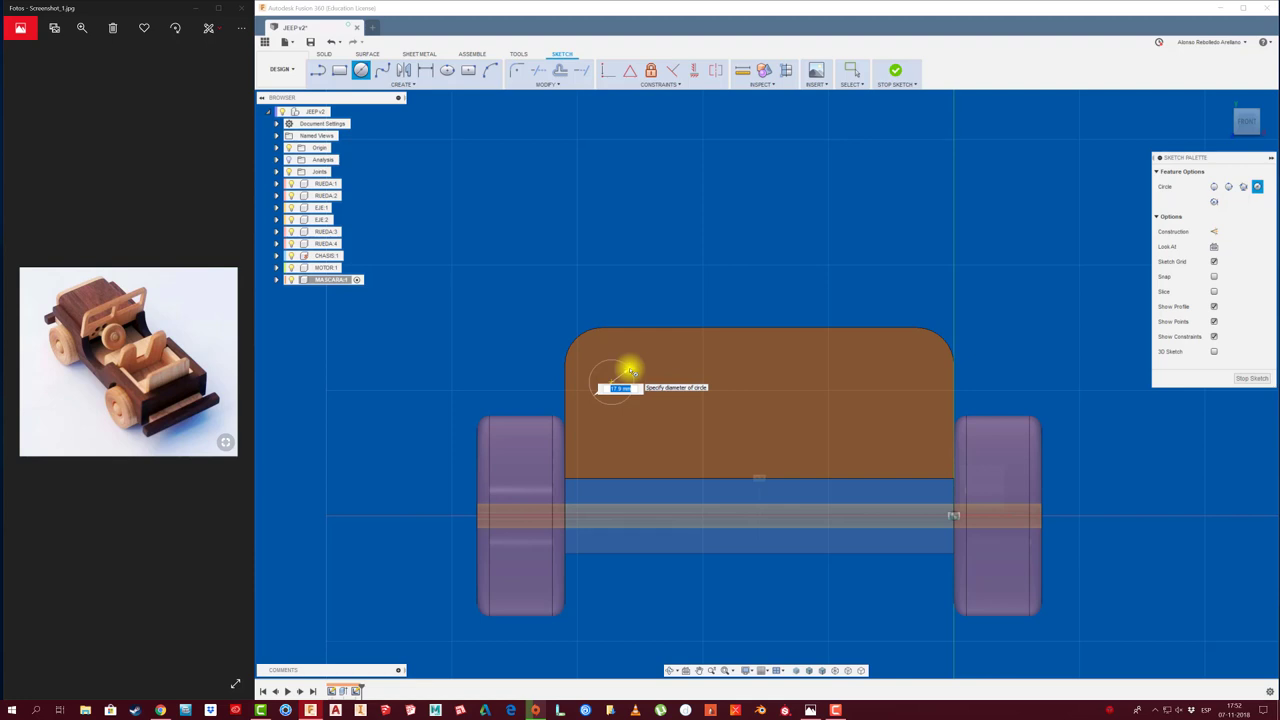
key(Escape)
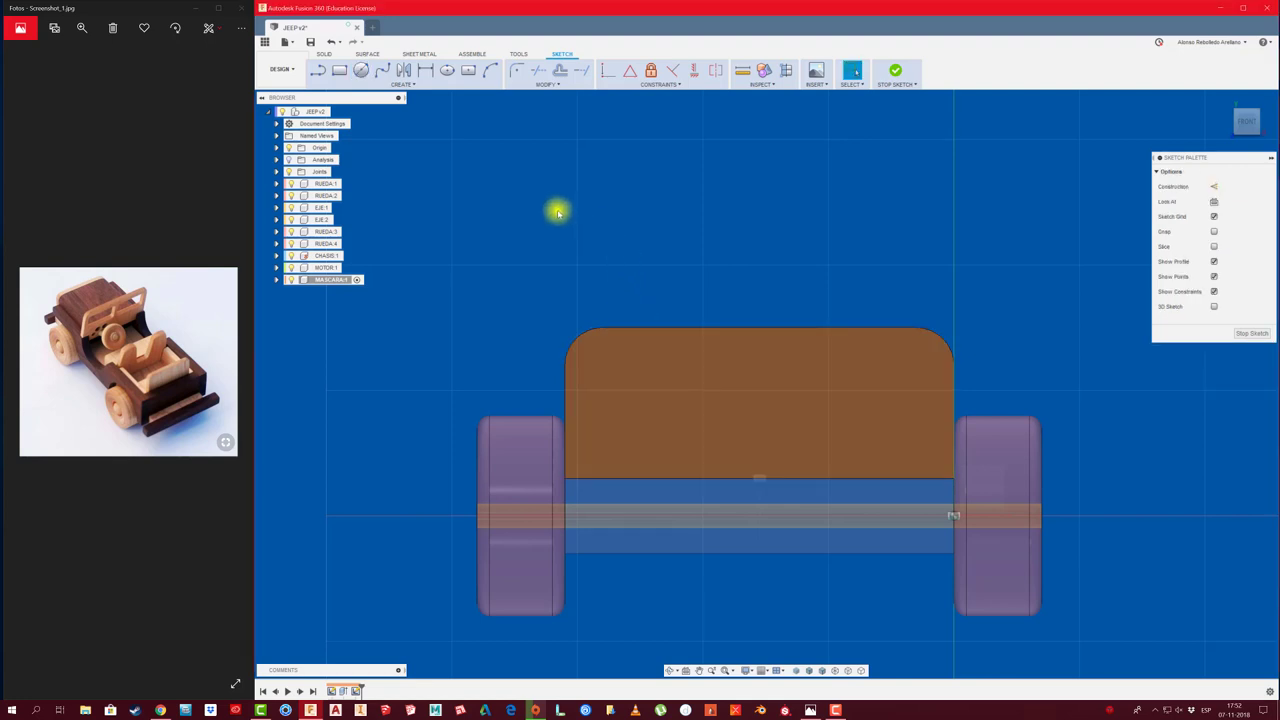
Add points near the panel's upper corners and join them with a construction line
click(405, 84)
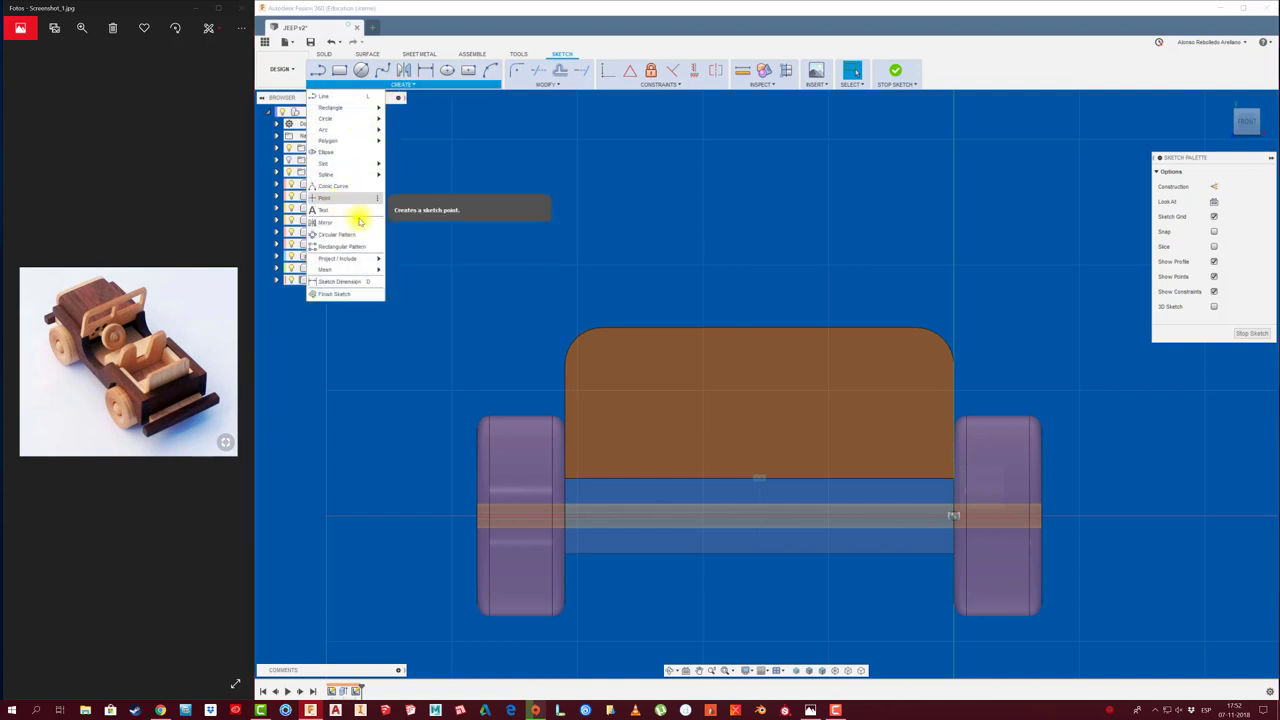
click(606, 365)
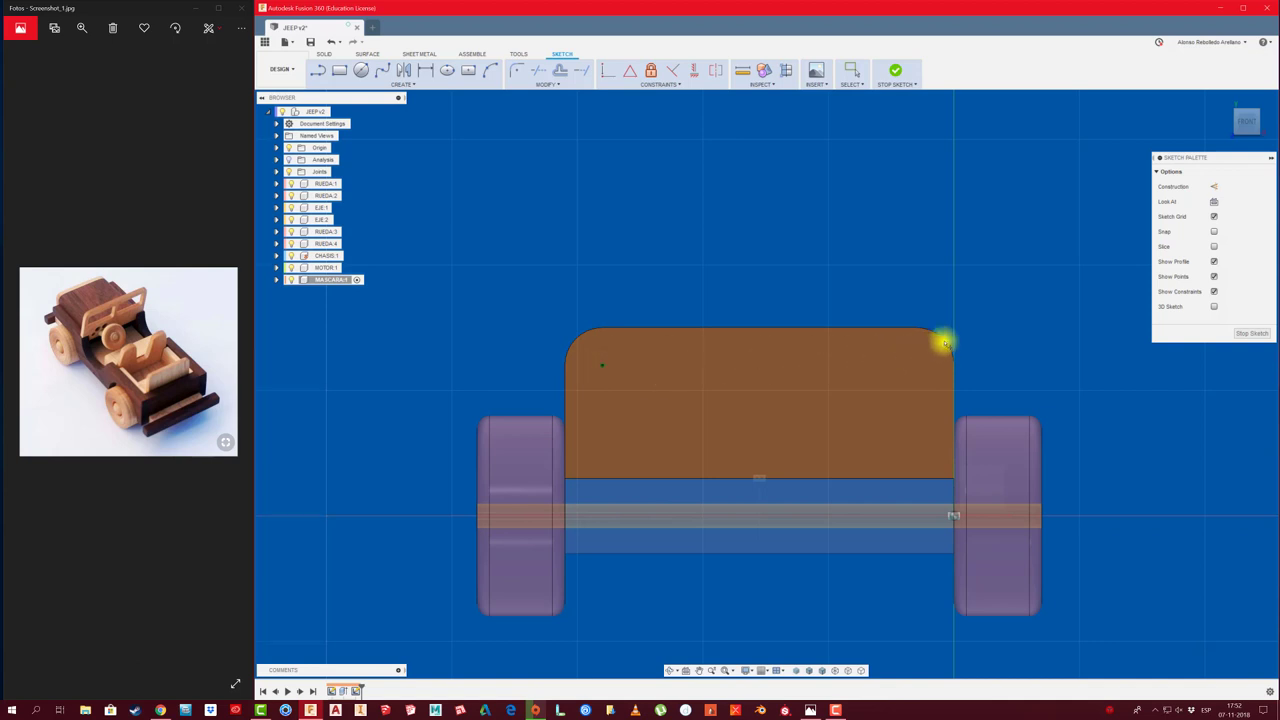
click(914, 365)
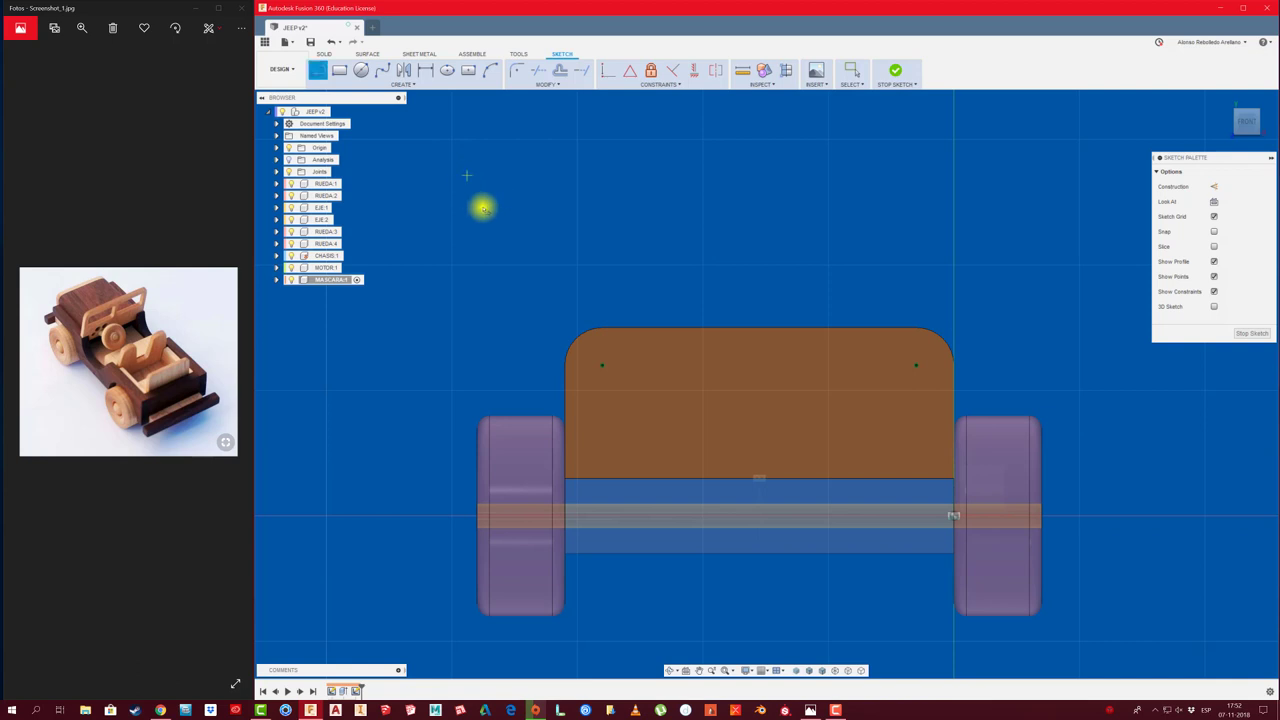
key(l)
click(601, 365)
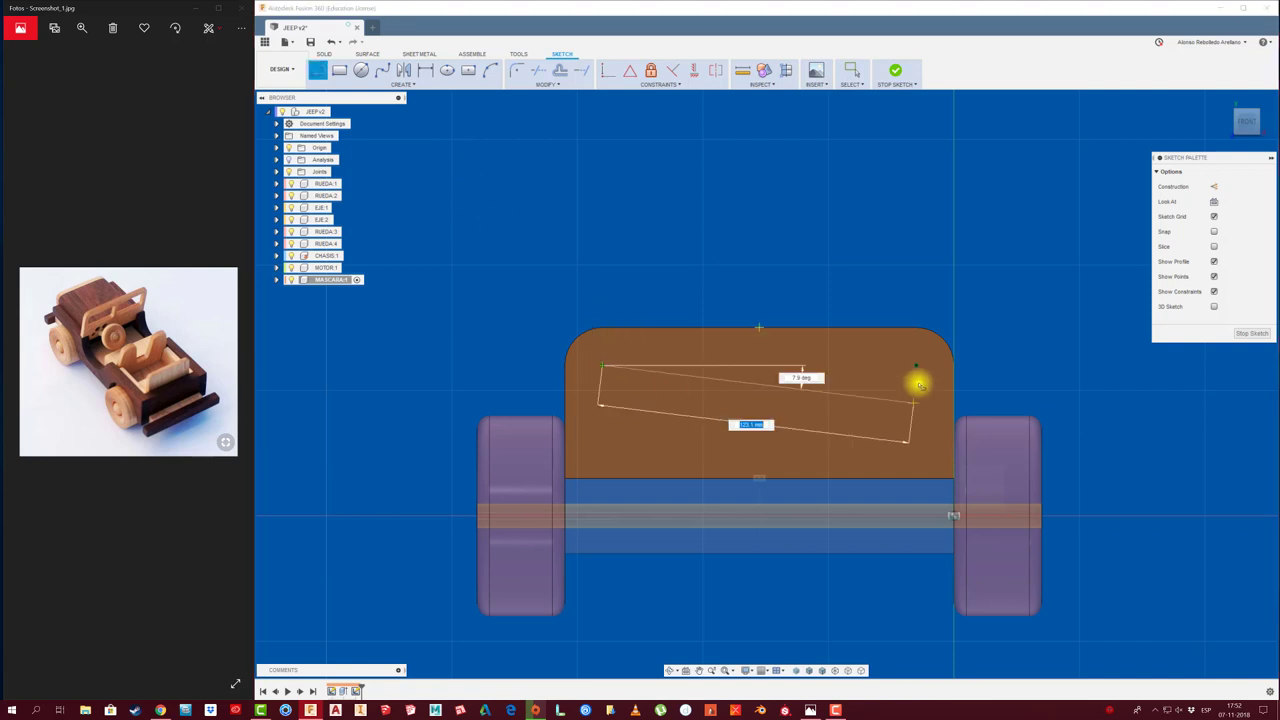
click(914, 366)
key(Escape)
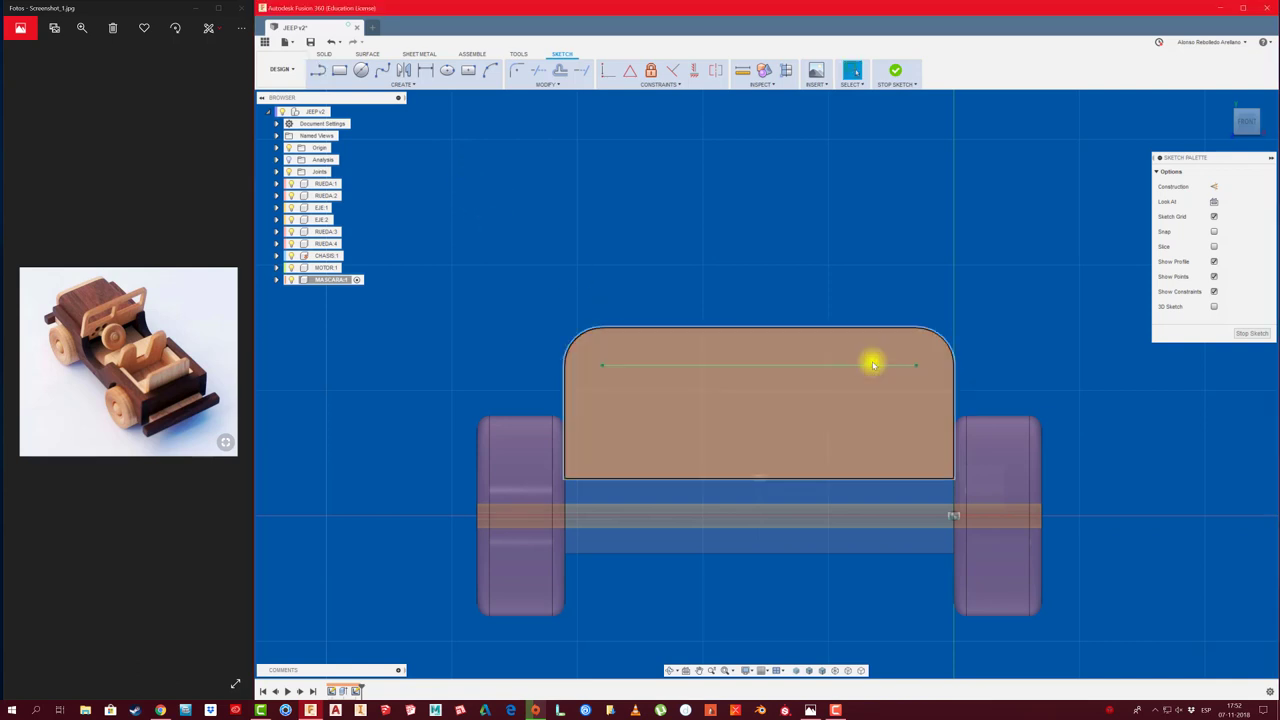
click(871, 364)
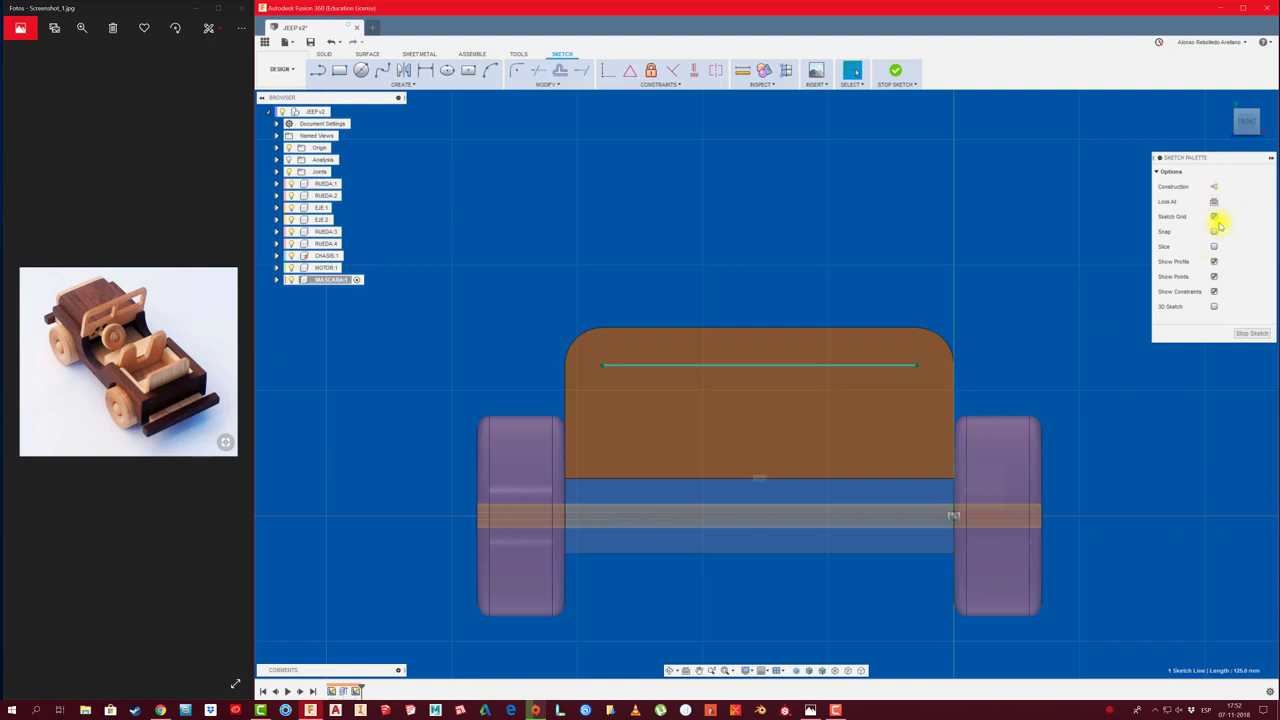
click(1213, 188)
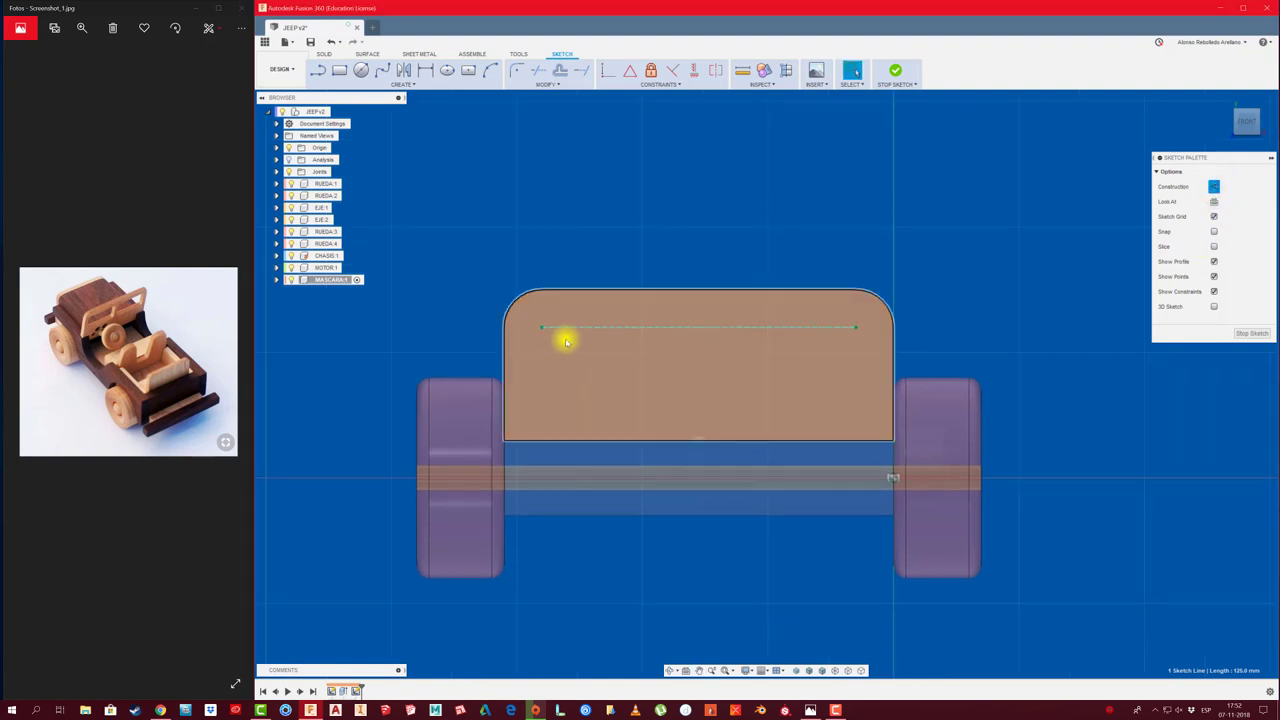
scroll(560, 335, up, 2)
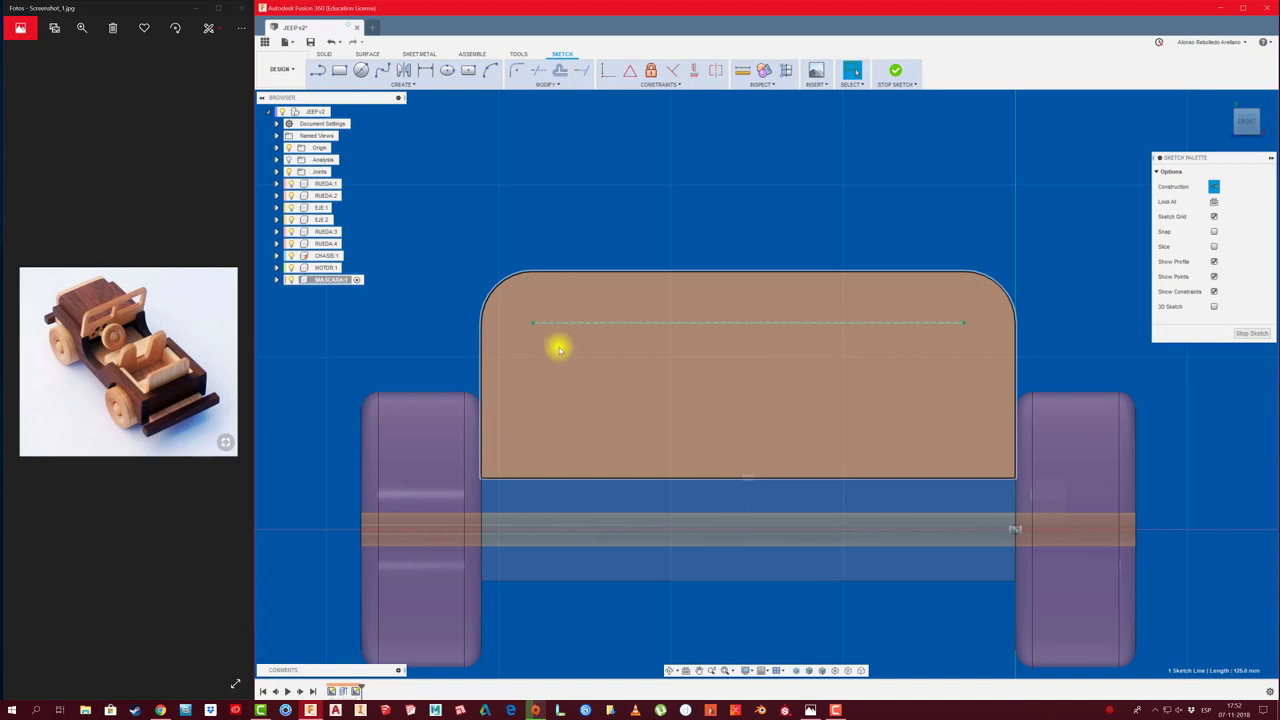
scroll(559, 348, down, 1)
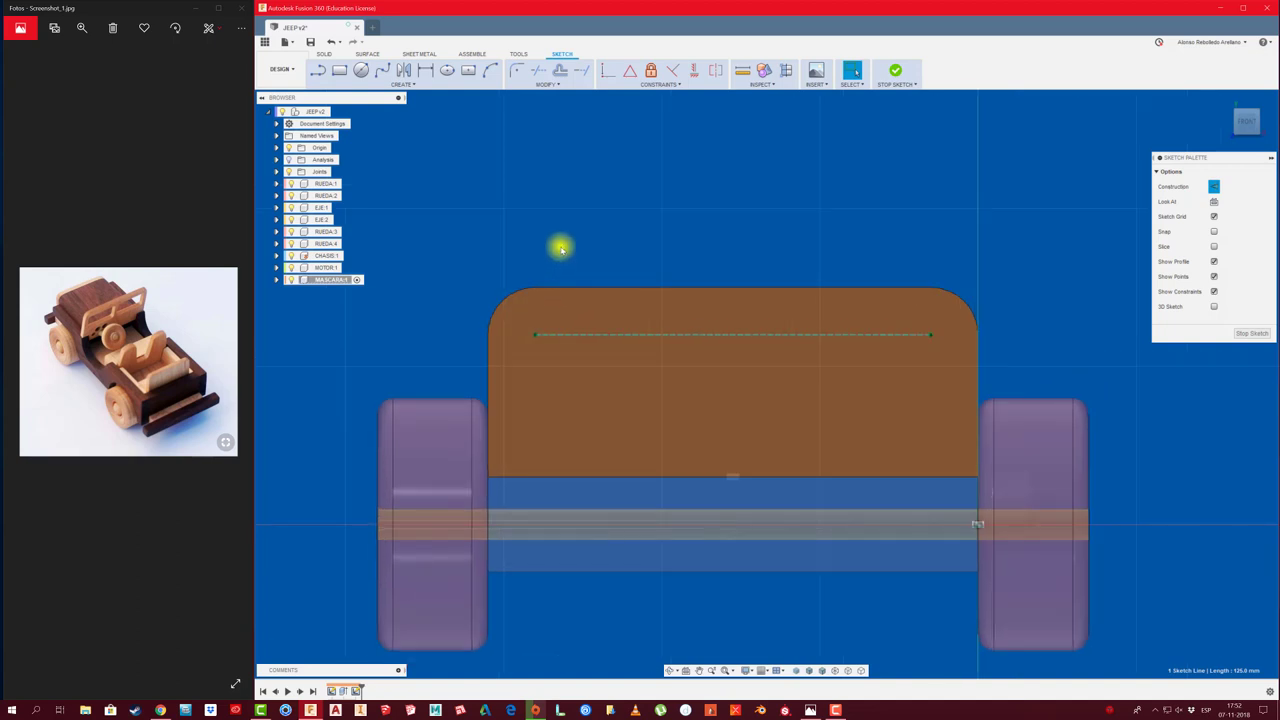
Draw two 15 mm headlight circles centred on the construction line's ends
click(361, 70)
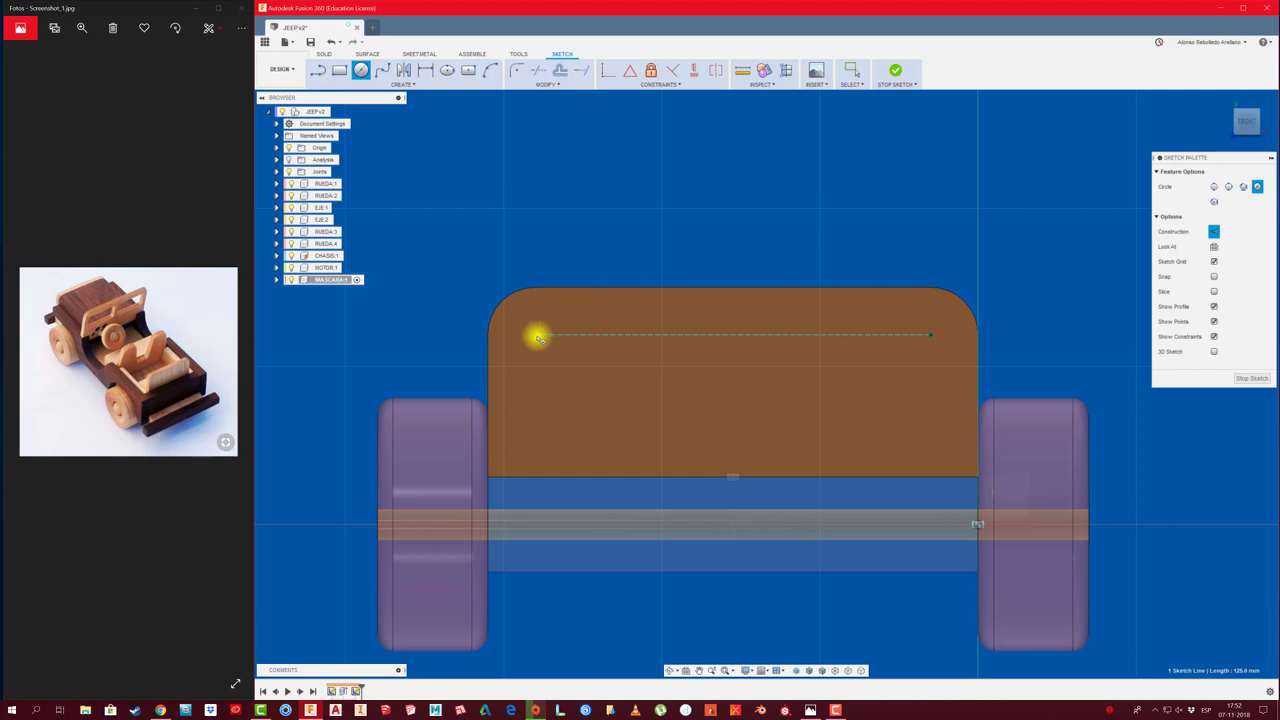
click(534, 336)
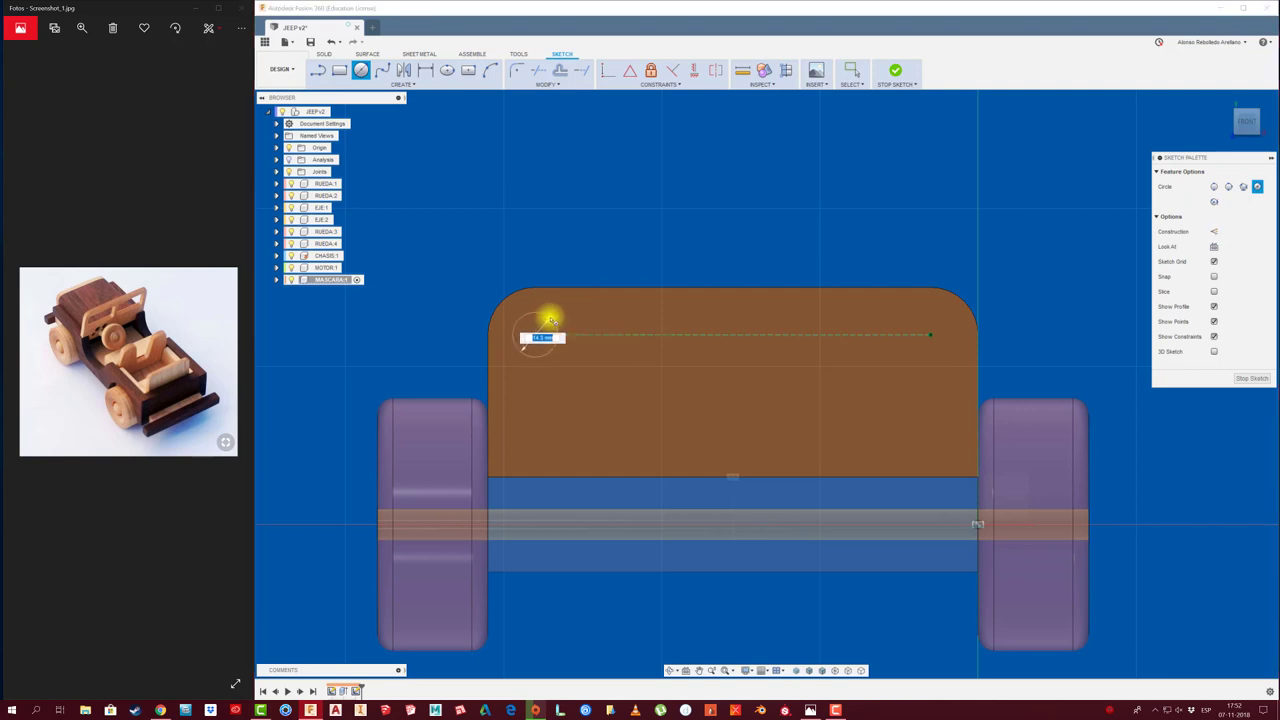
text(15)
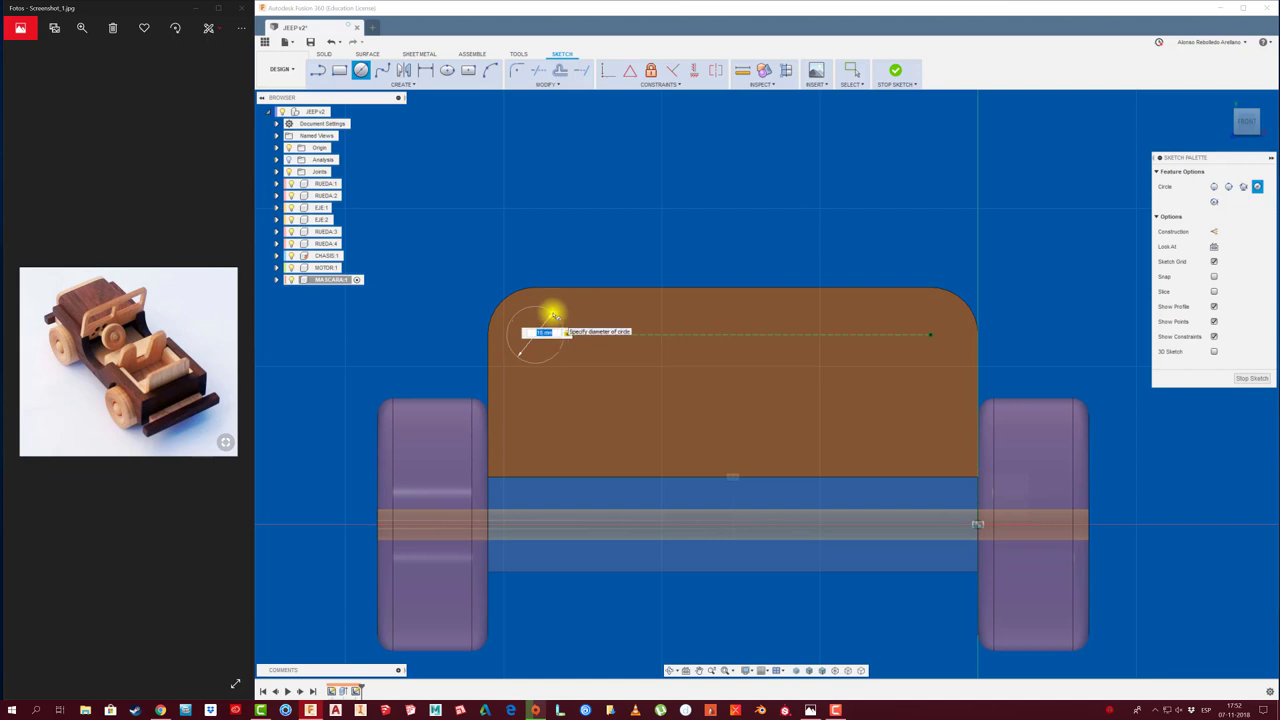
click(555, 316)
key(c)
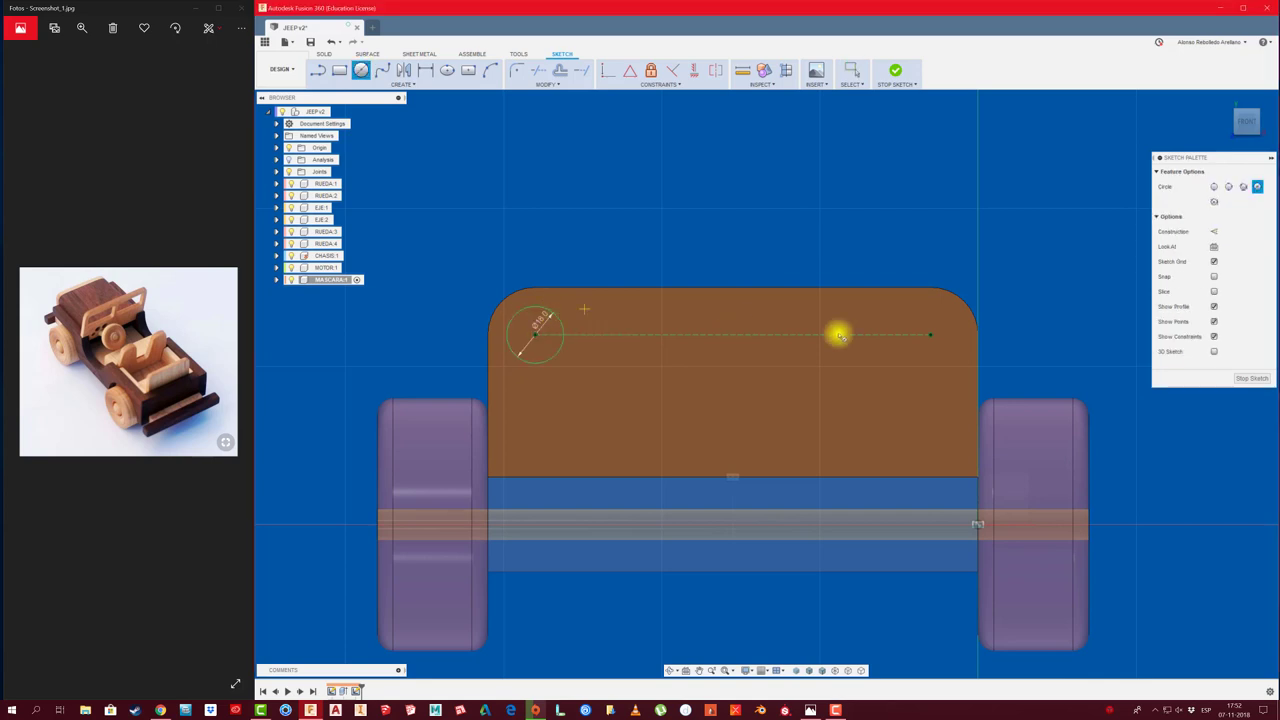
click(932, 337)
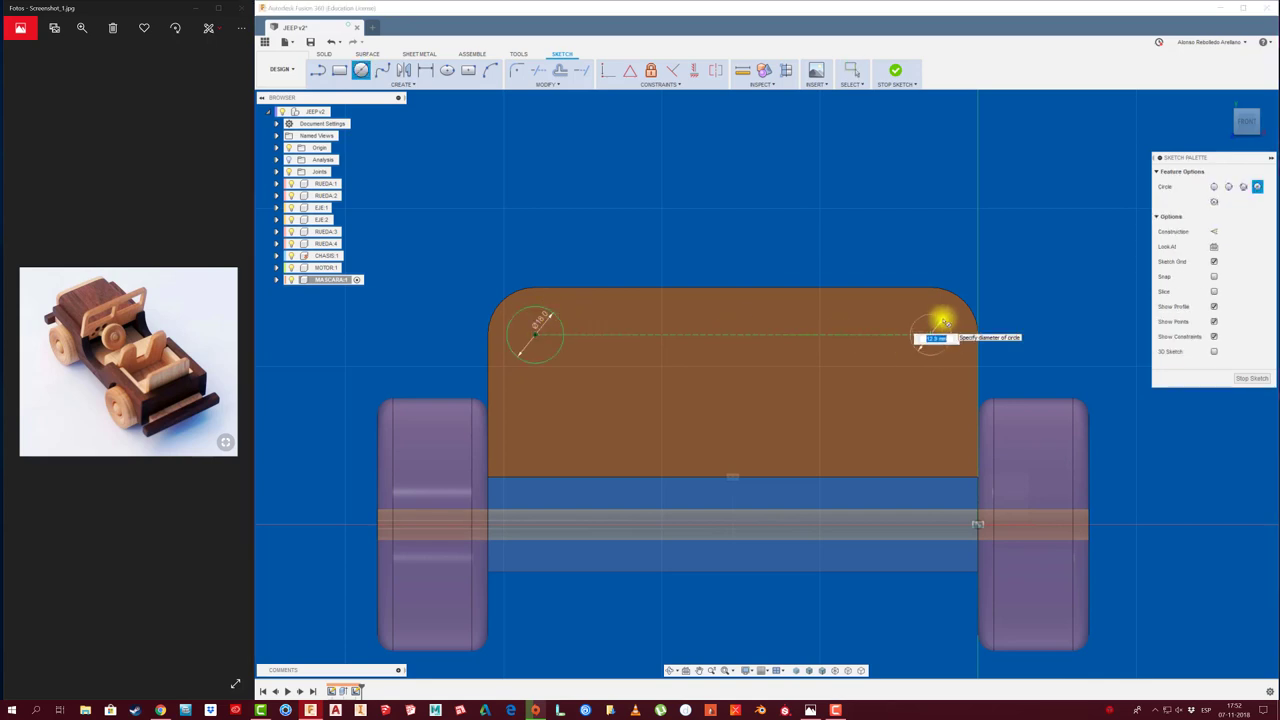
click(944, 322)
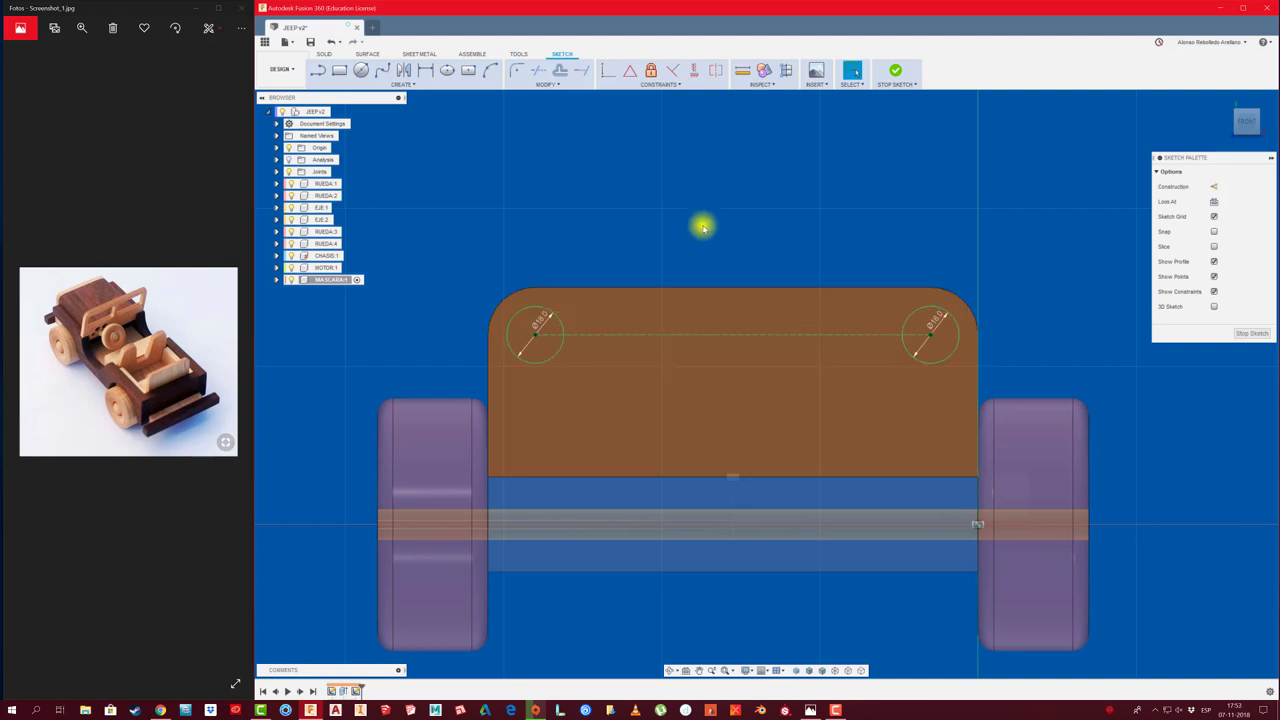
Cut both headlight circles 15 mm deep into the front panel
key(e)
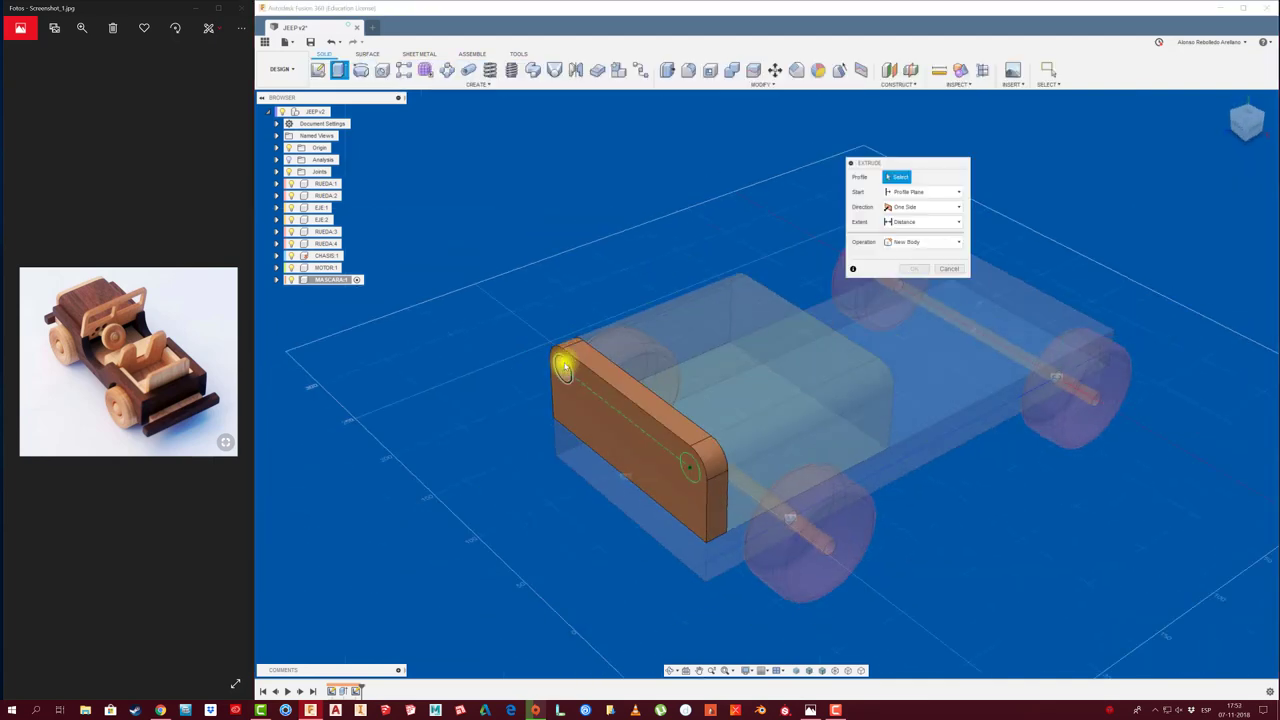
click(565, 370)
click(677, 470)
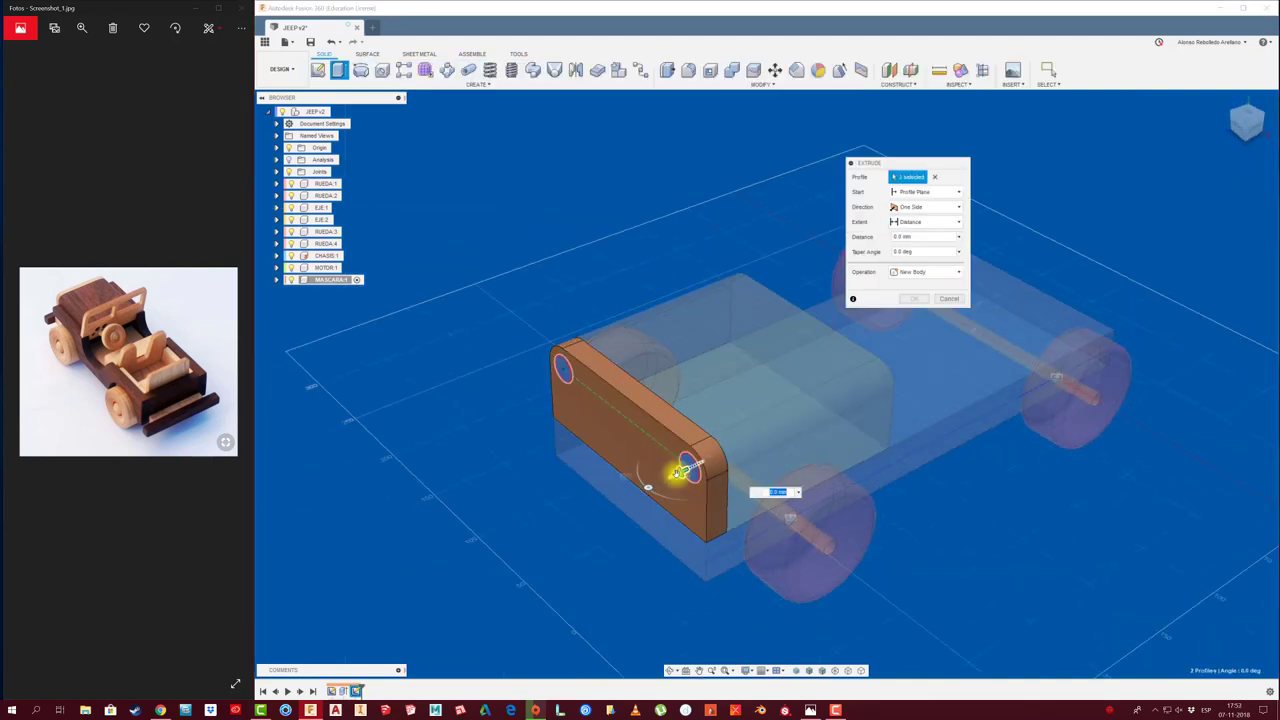
drag(677, 470, 830, 400)
click(920, 236)
text(-15)
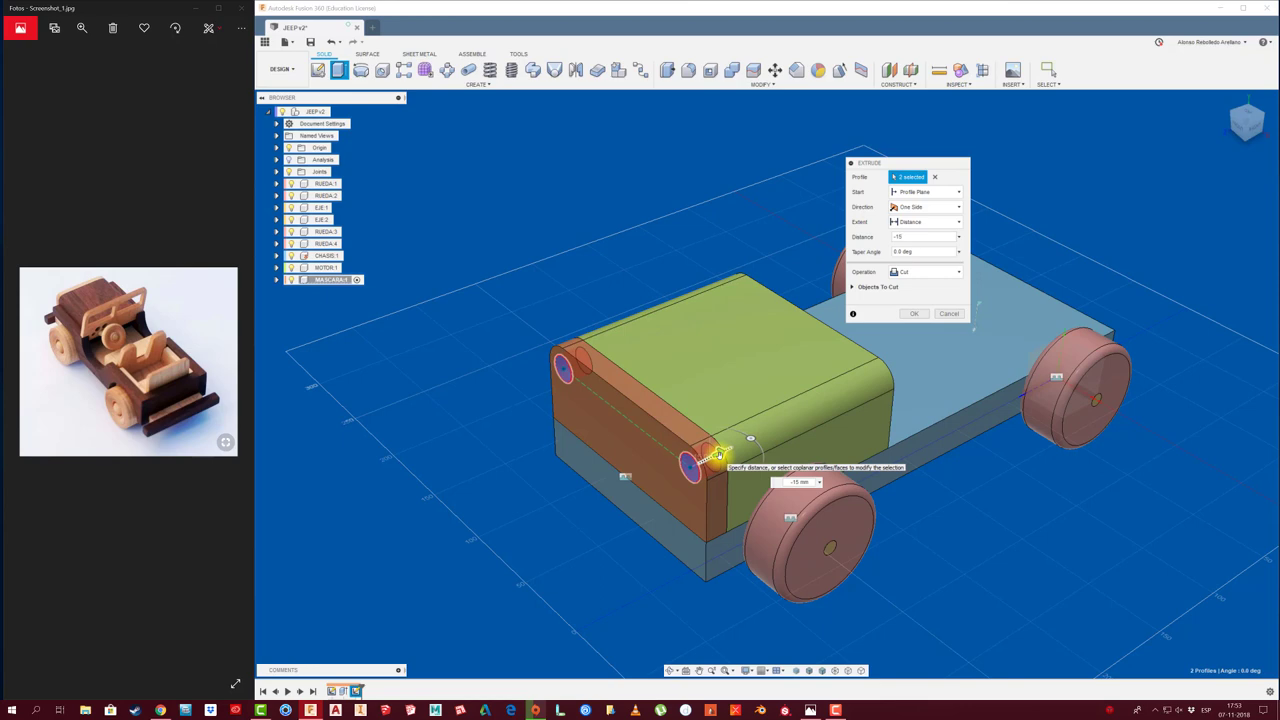
click(910, 318)
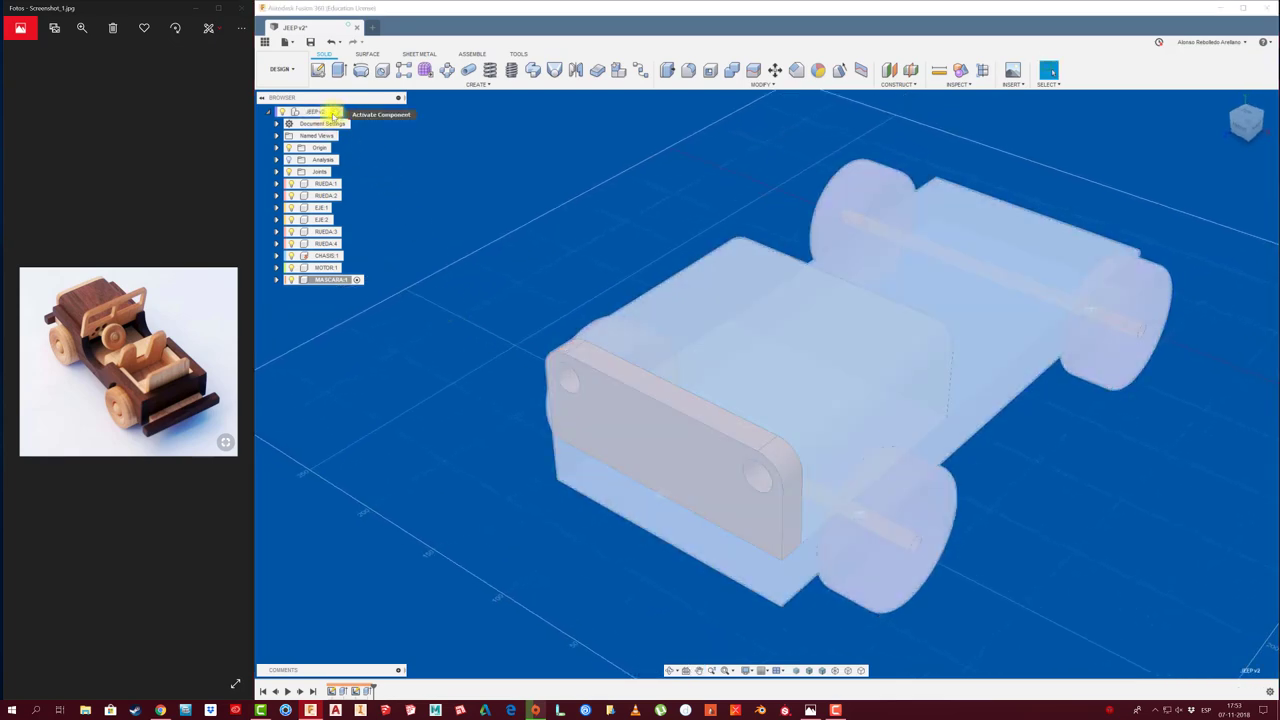
Fix the front plate to the engine block with a rigid as-built joint
click(426, 169)
drag(694, 494, 524, 487)
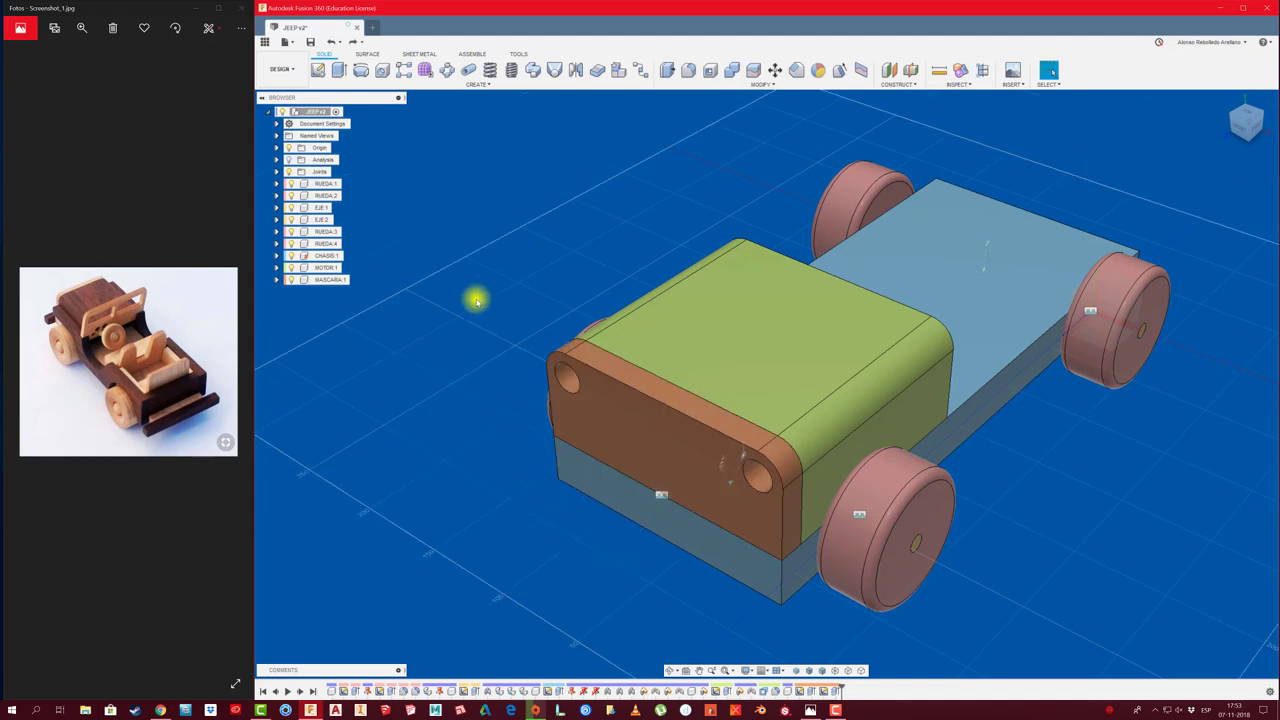
key(shift+j)
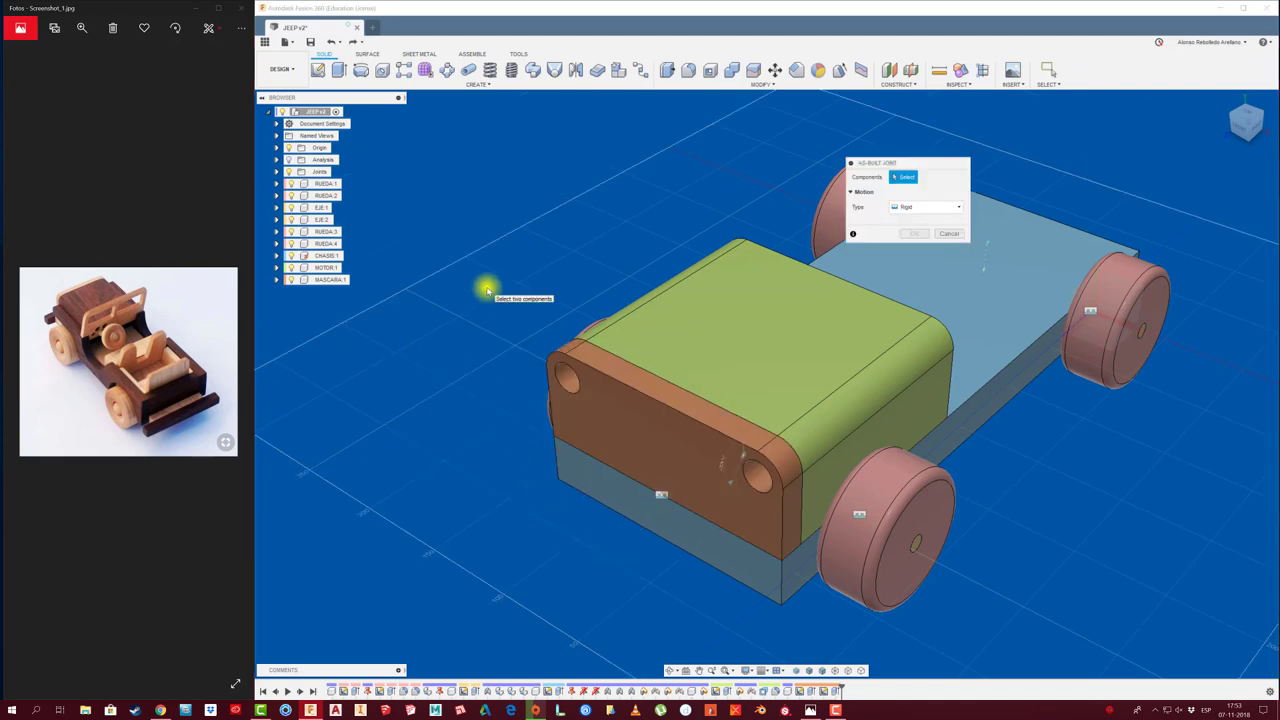
click(649, 463)
click(714, 346)
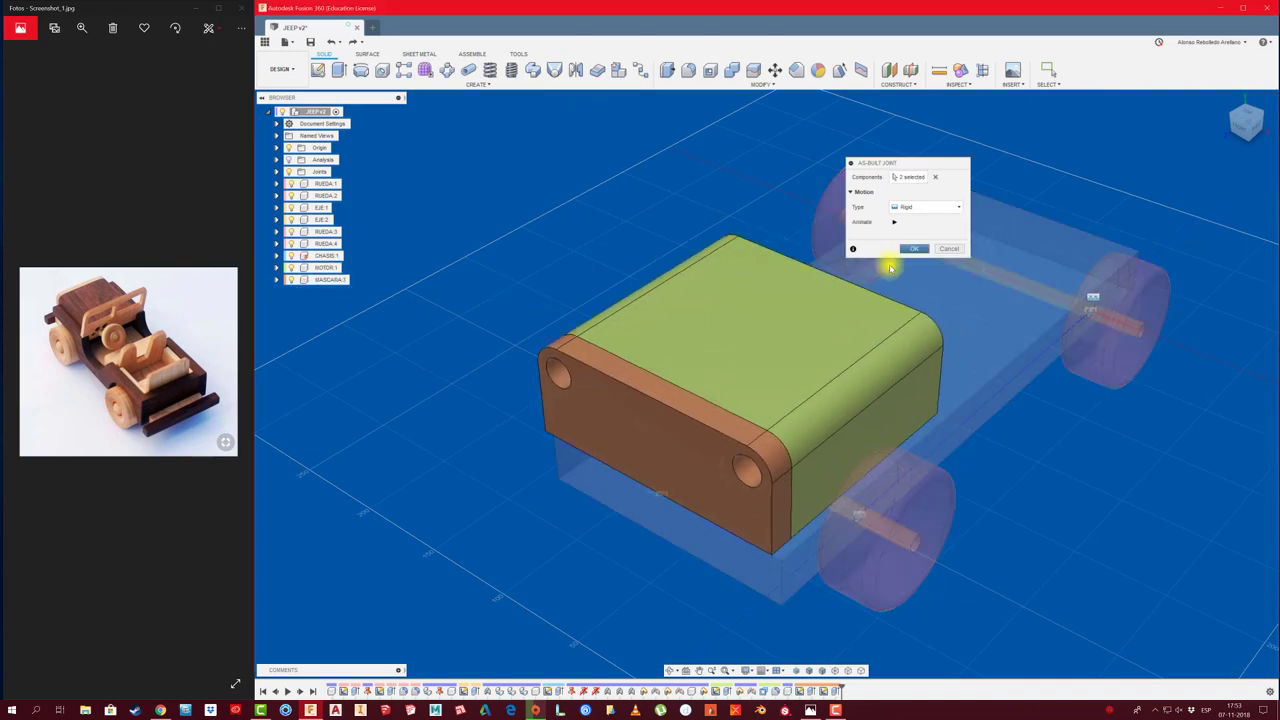
click(912, 249)
Isolate the MASCARA:1 component and start a sketch on its front face
right_click(332, 279)
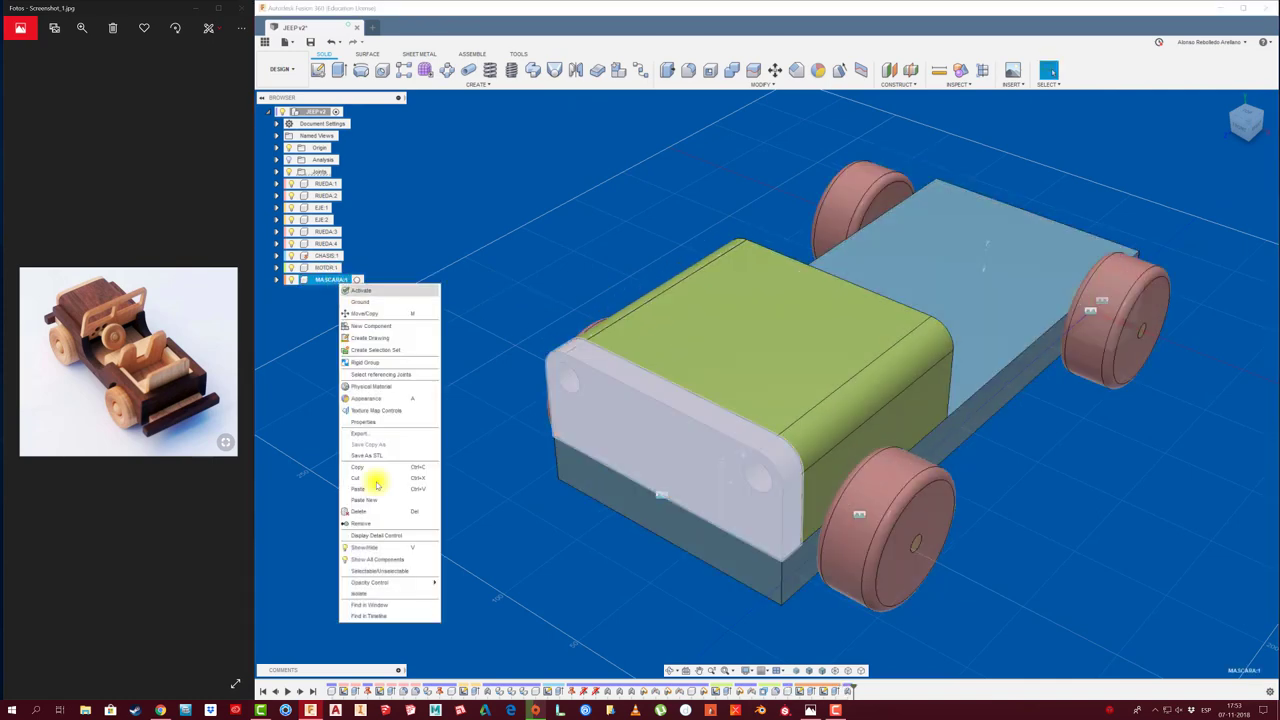
click(376, 593)
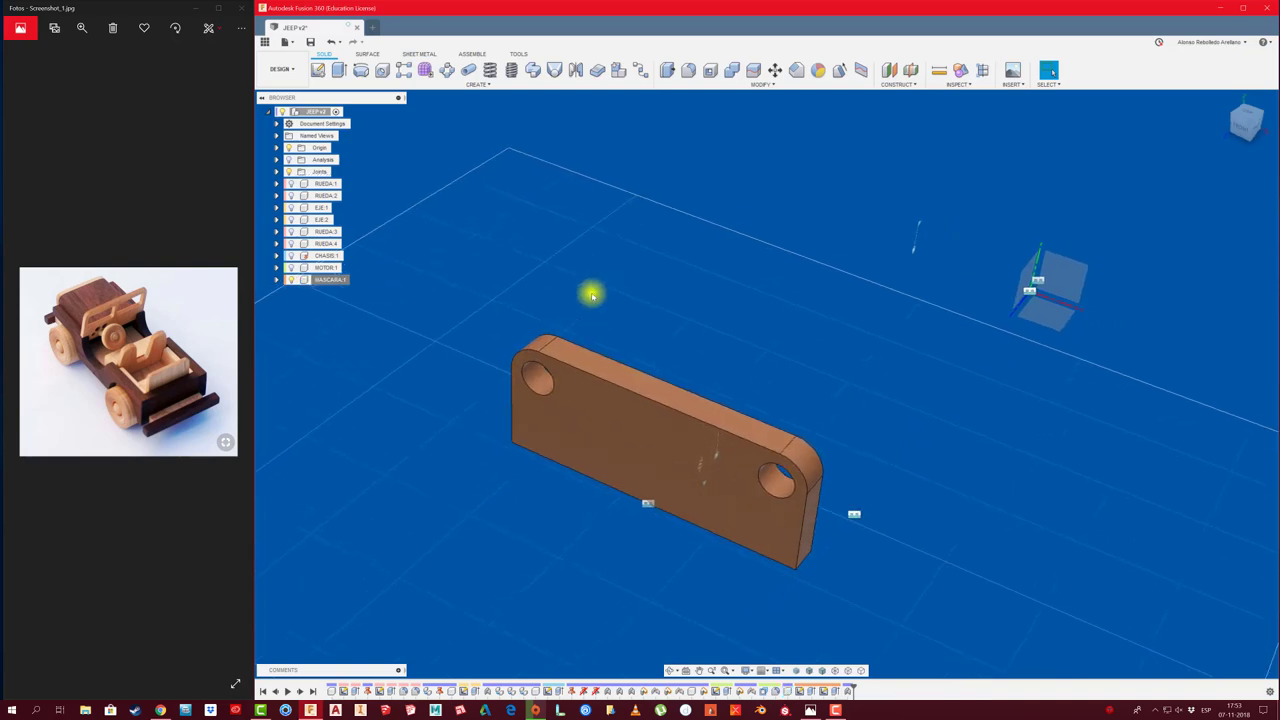
click(317, 70)
click(632, 430)
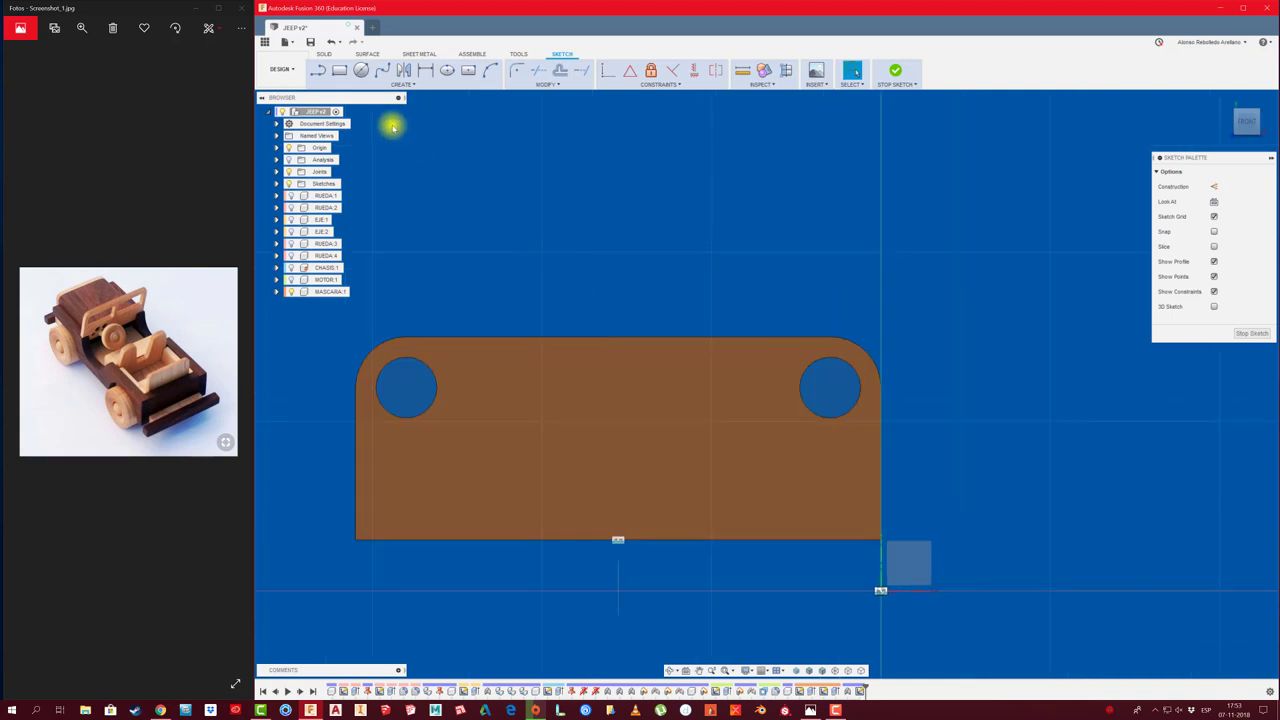
Draw a 6 mm-wide vertical center-to-center slot down the middle of the front plate
click(409, 87)
mouse_move(330, 163)
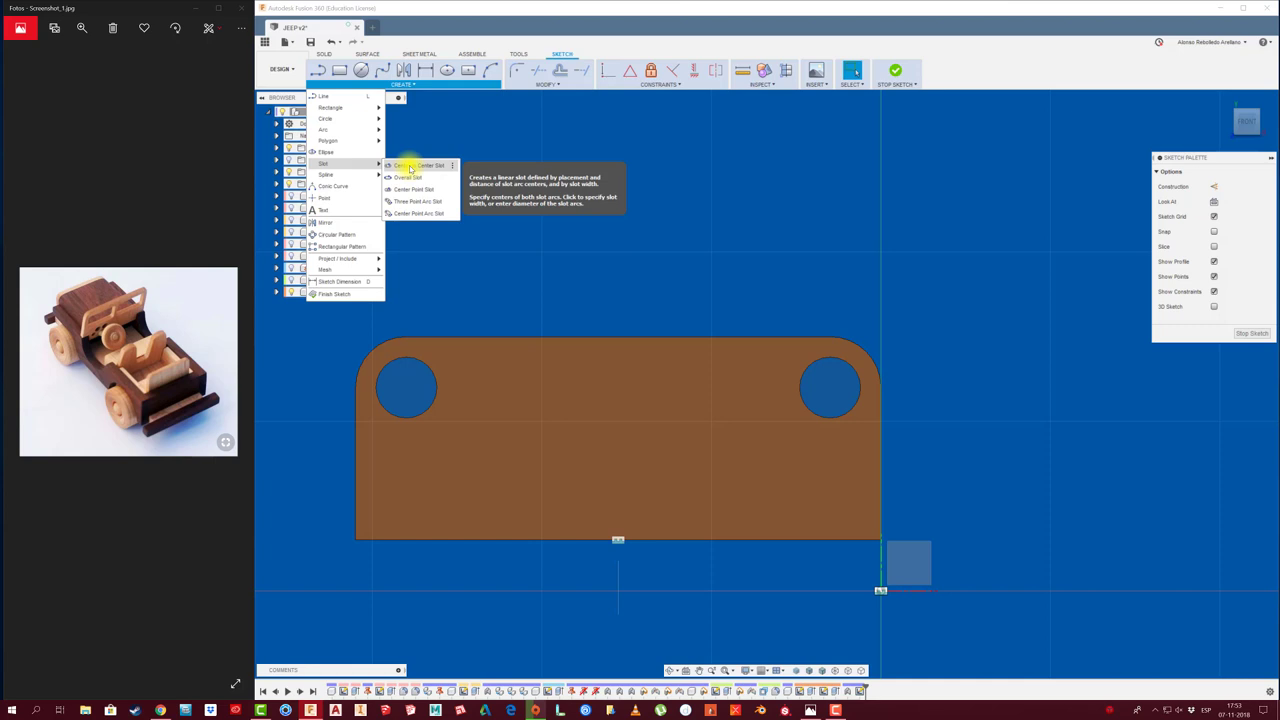
click(440, 189)
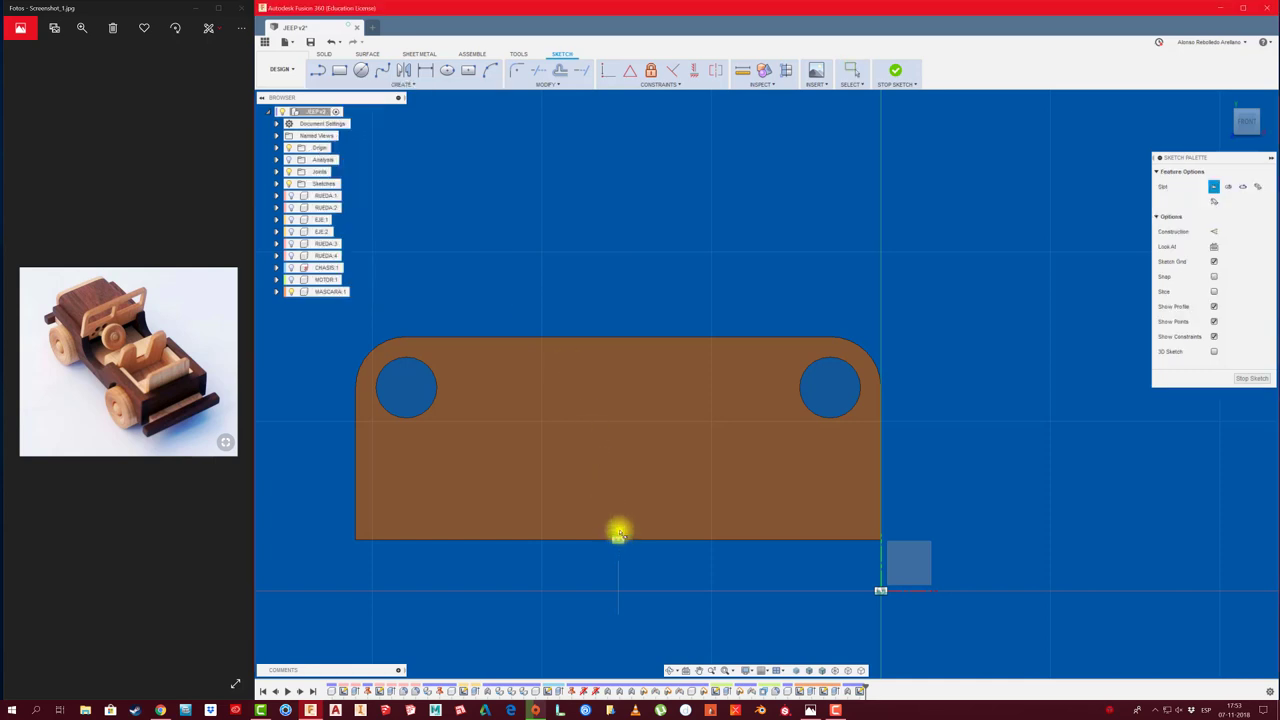
click(618, 508)
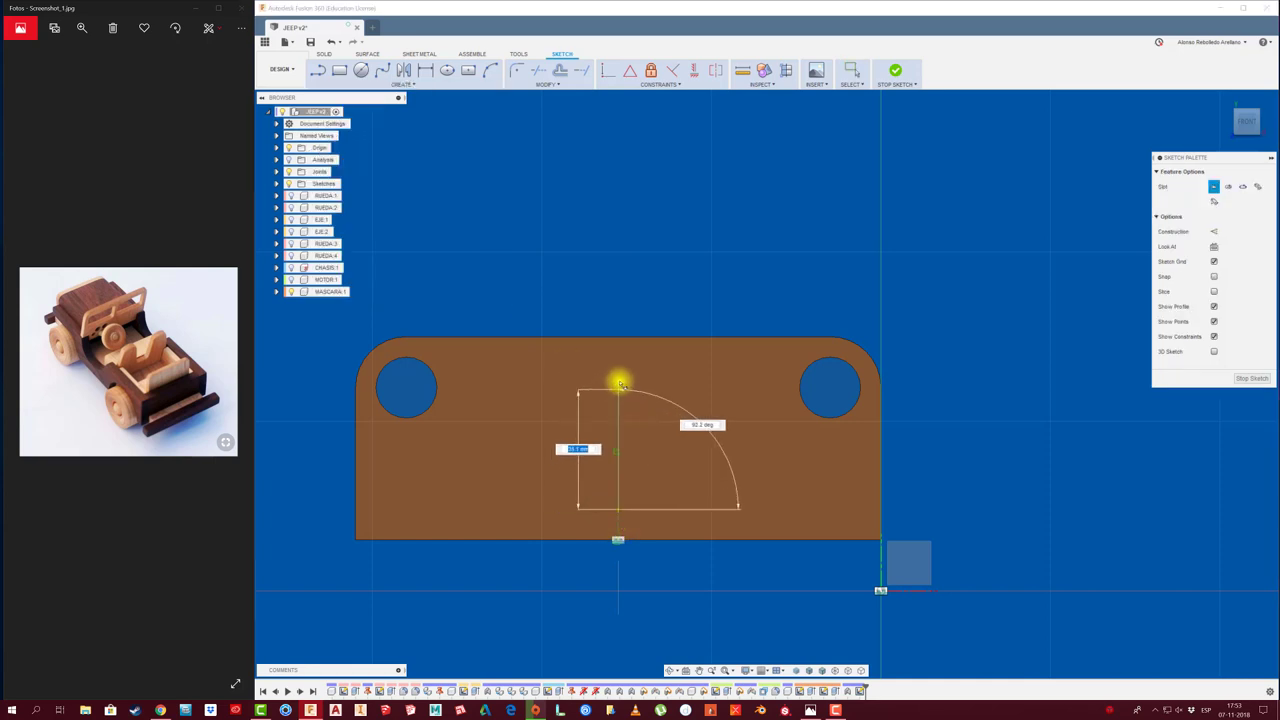
click(618, 373)
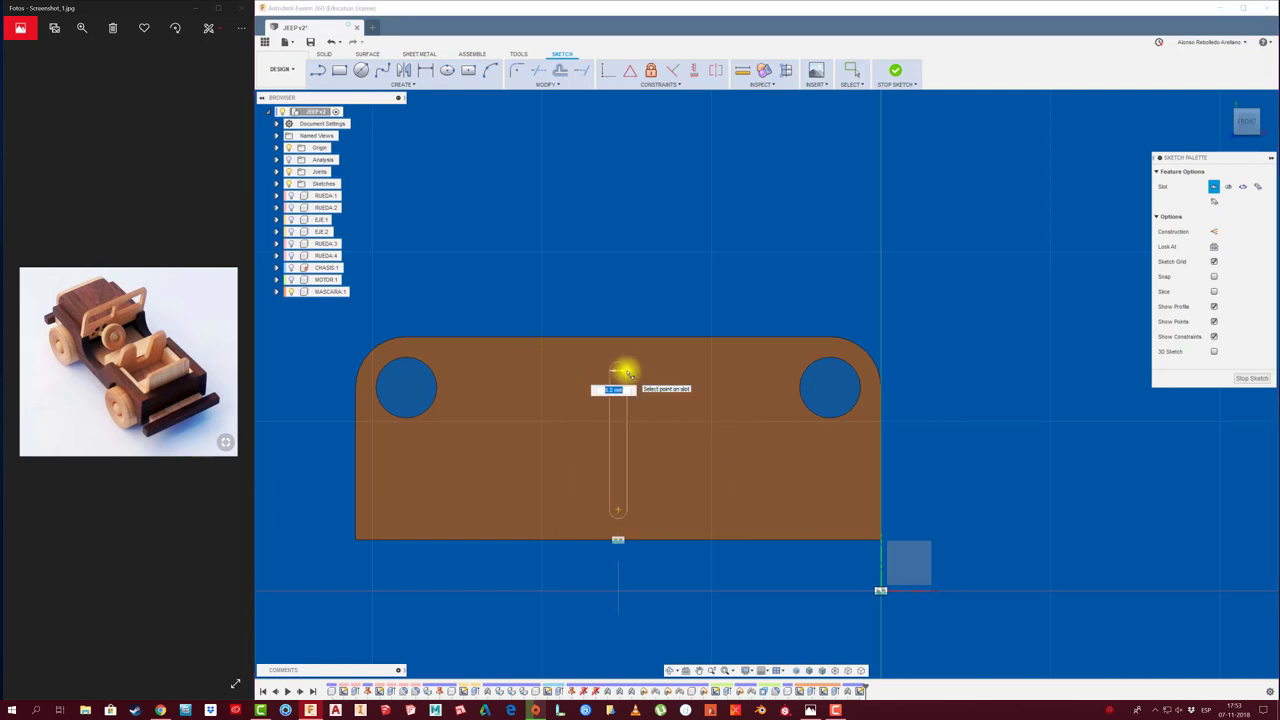
text(6)
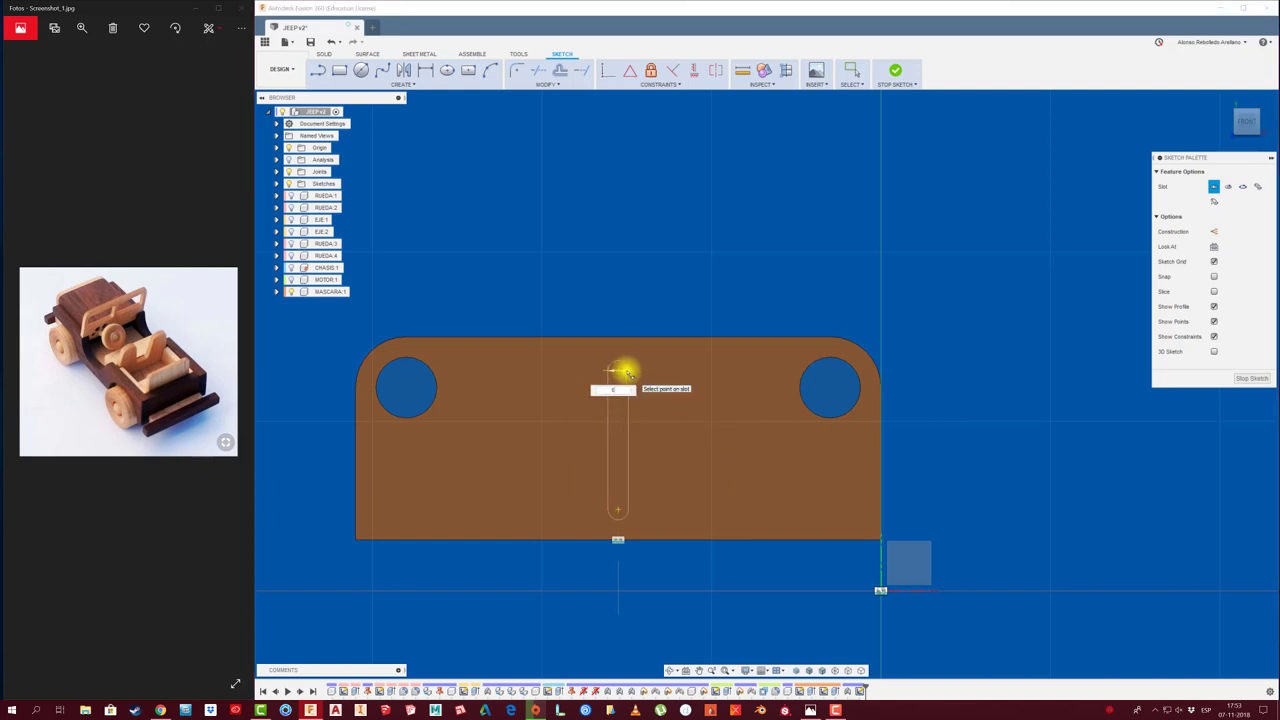
key(Return)
key(Escape)
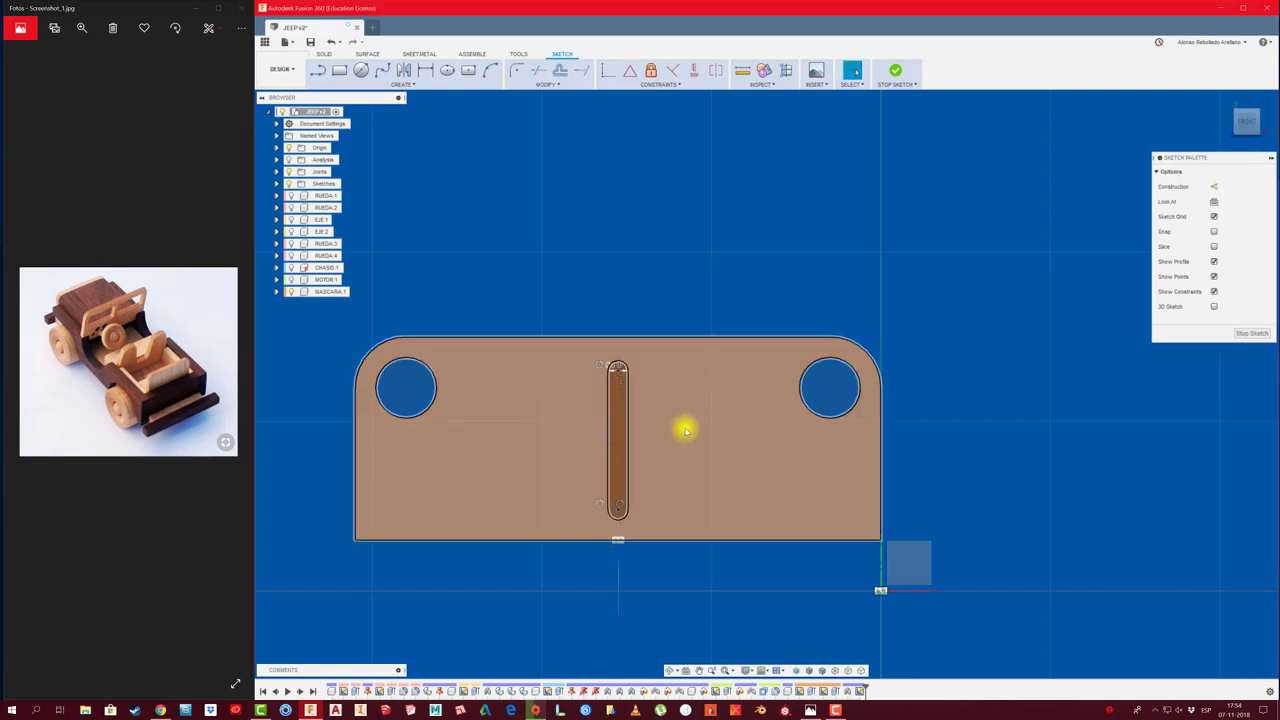
scroll(676, 431, up, 2)
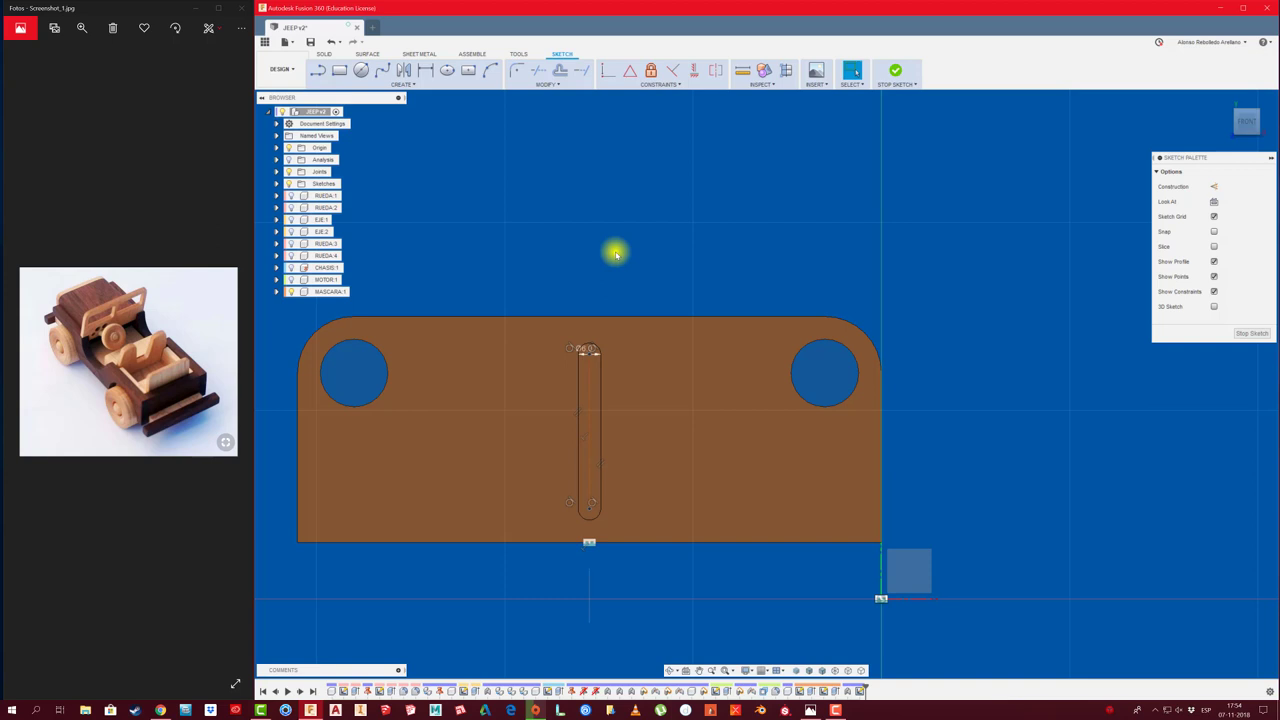
Rectangular-pattern the slot along the top edge: quantity 3, spaced -20 mm
click(408, 86)
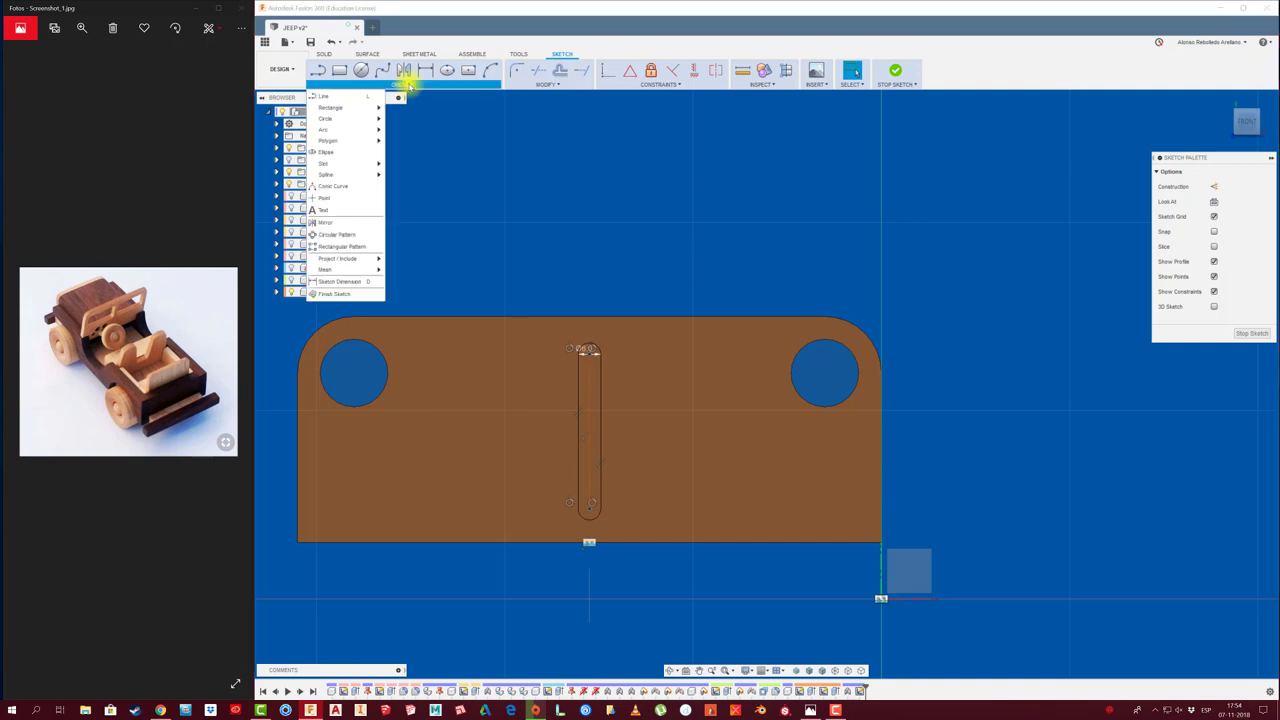
click(347, 248)
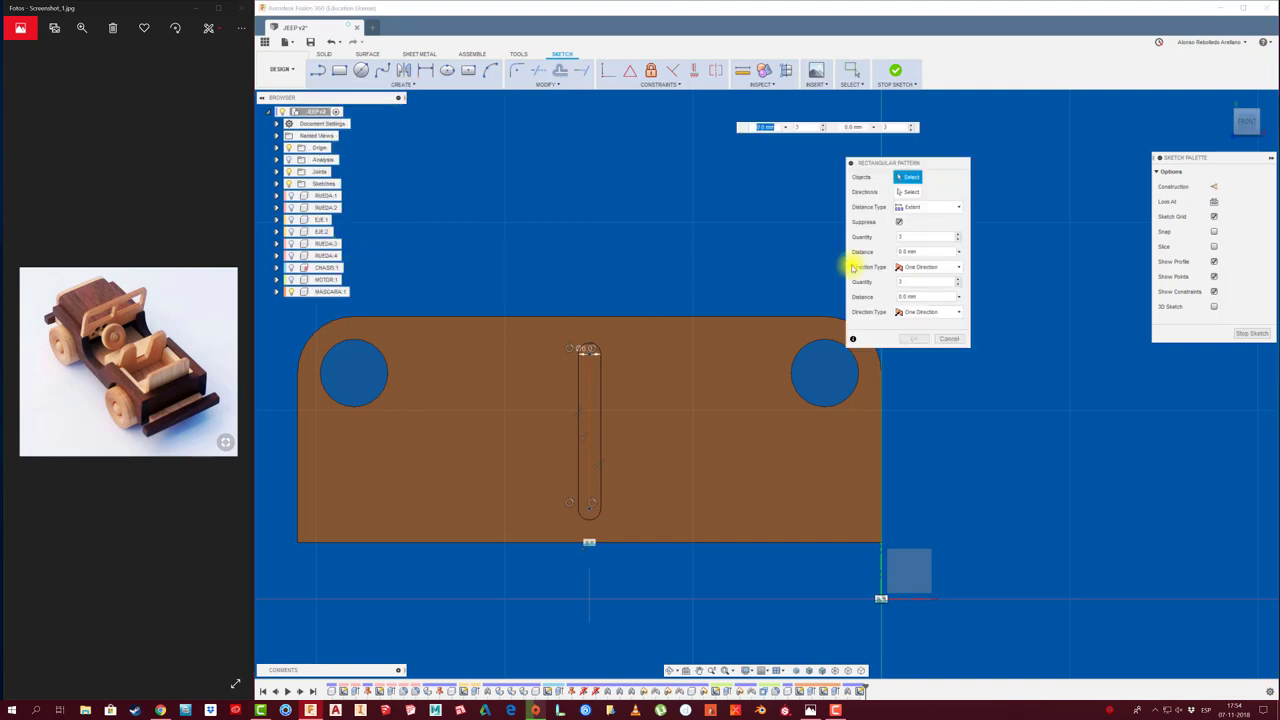
drag(551, 300, 638, 536)
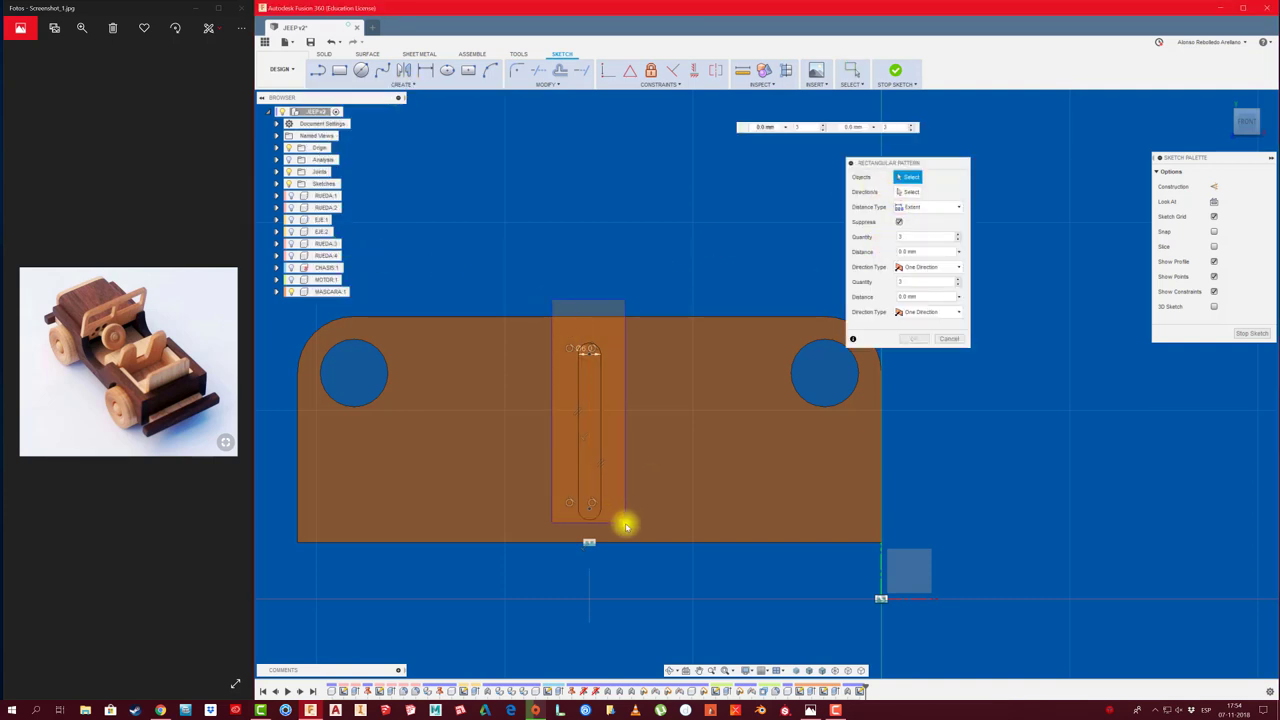
click(903, 192)
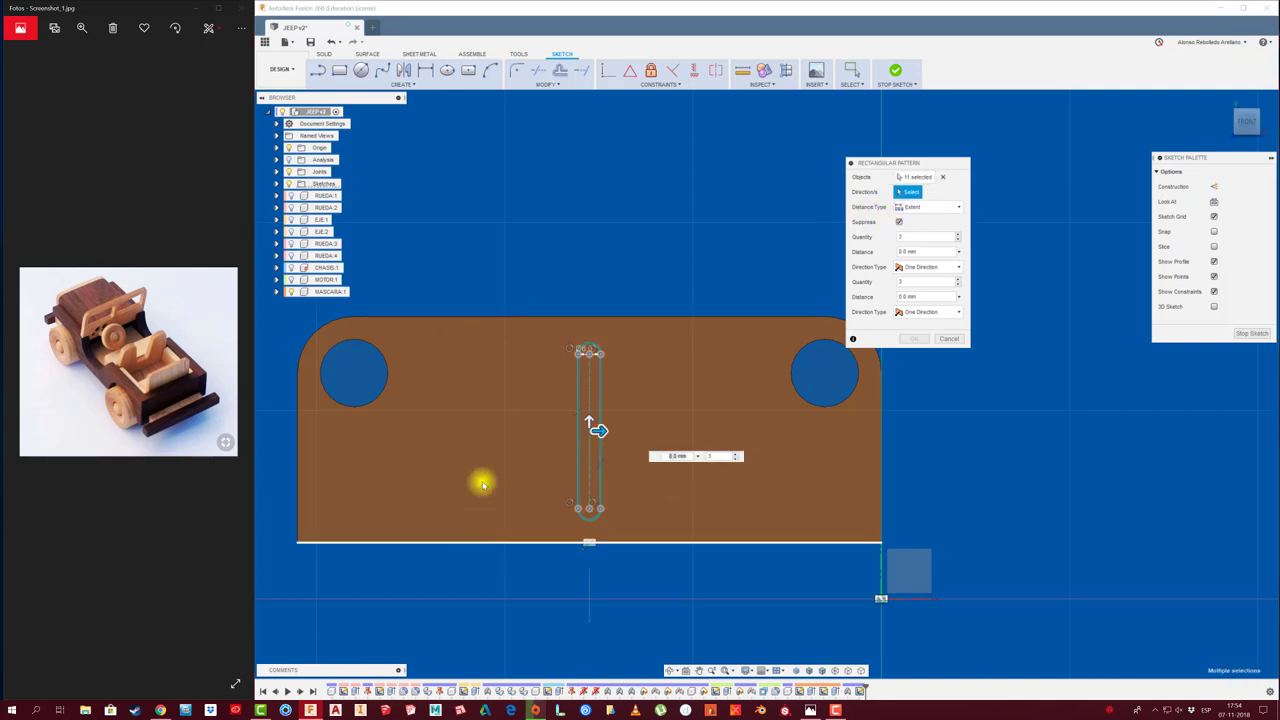
click(524, 318)
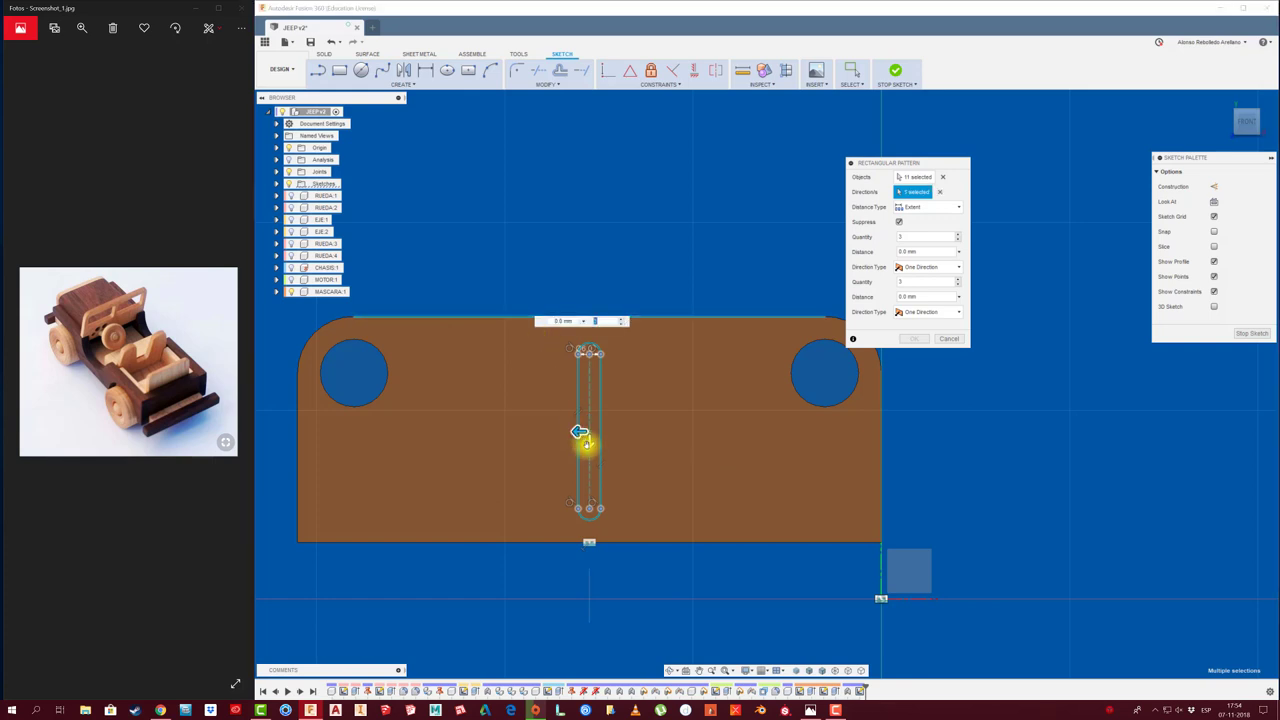
drag(577, 432, 657, 430)
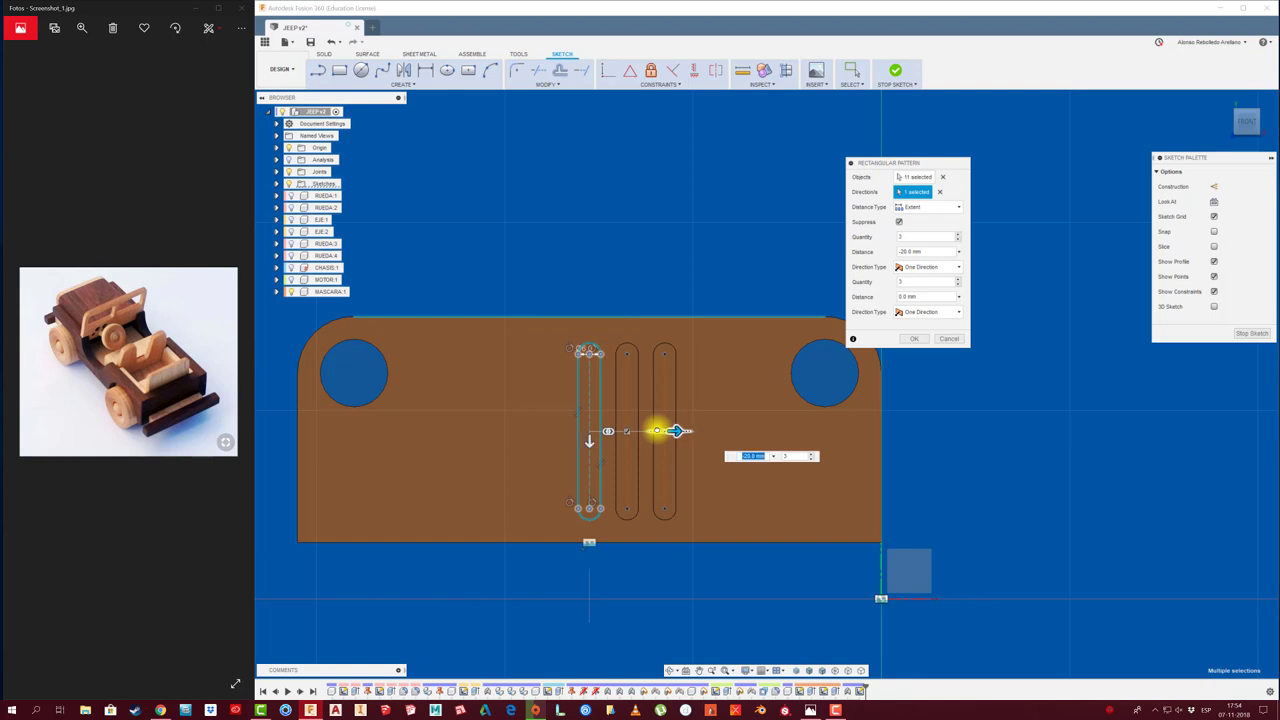
click(810, 457)
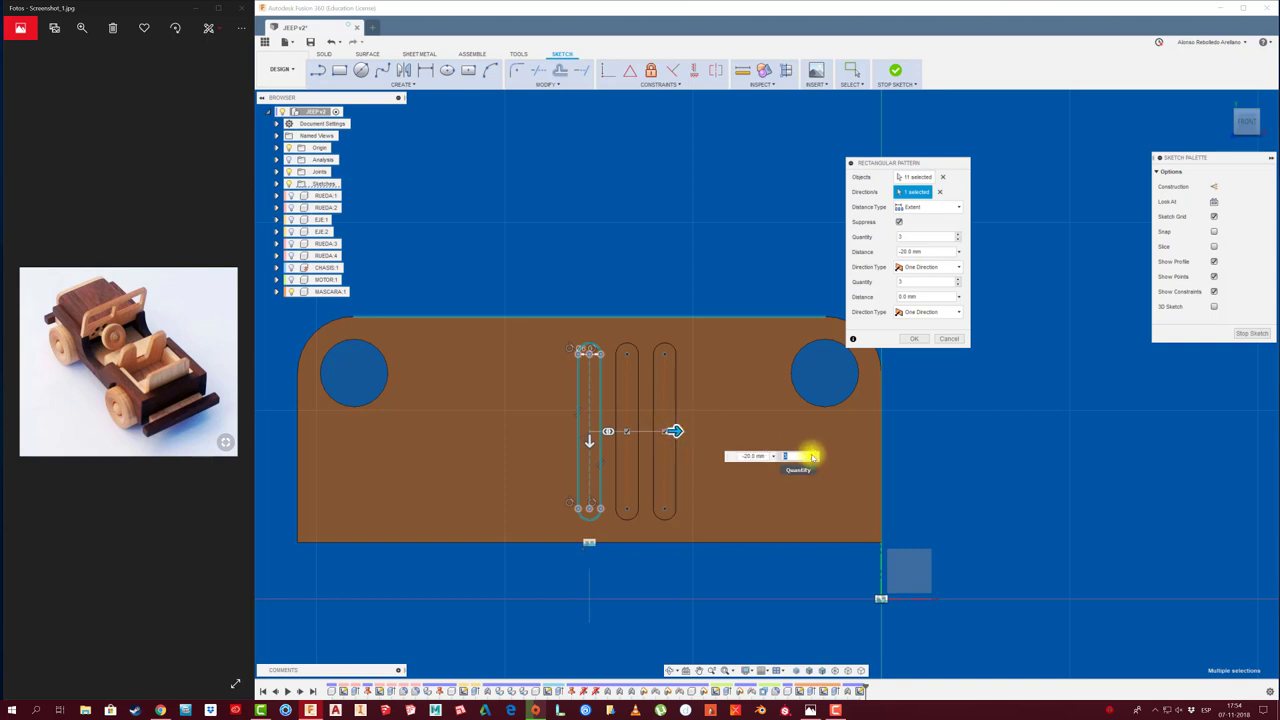
text(4)
text(3)
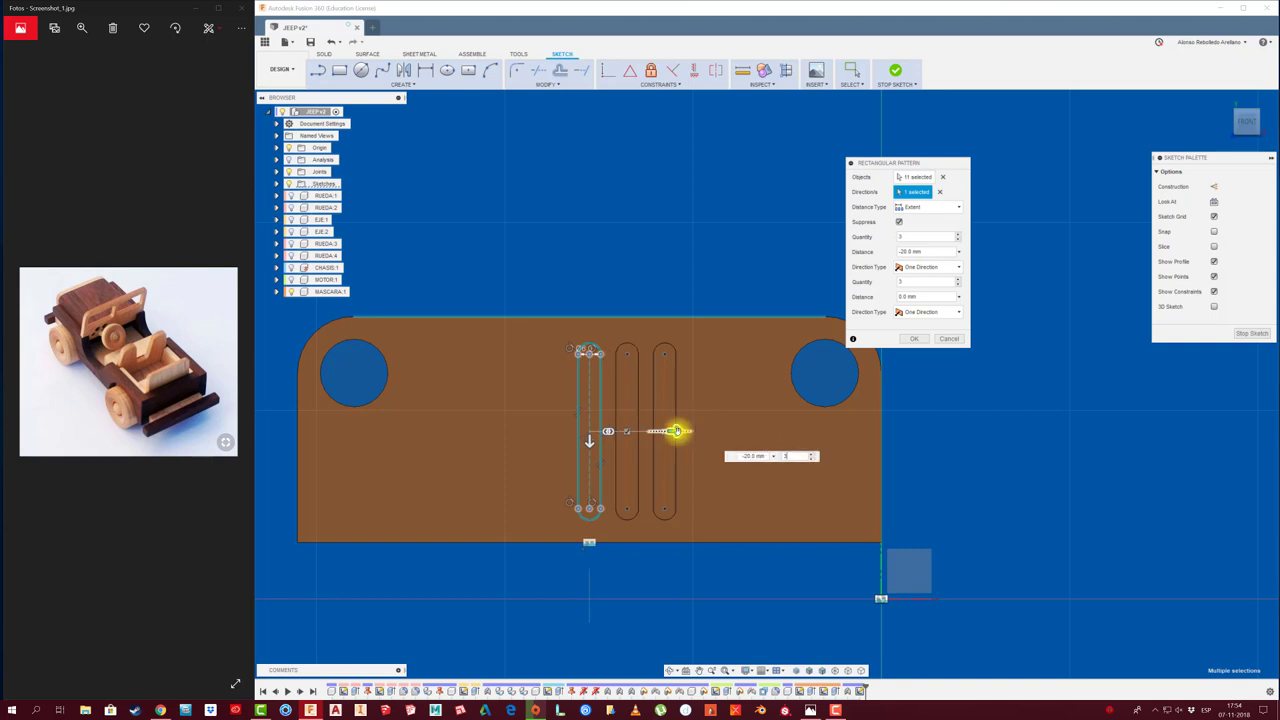
drag(677, 431, 681, 432)
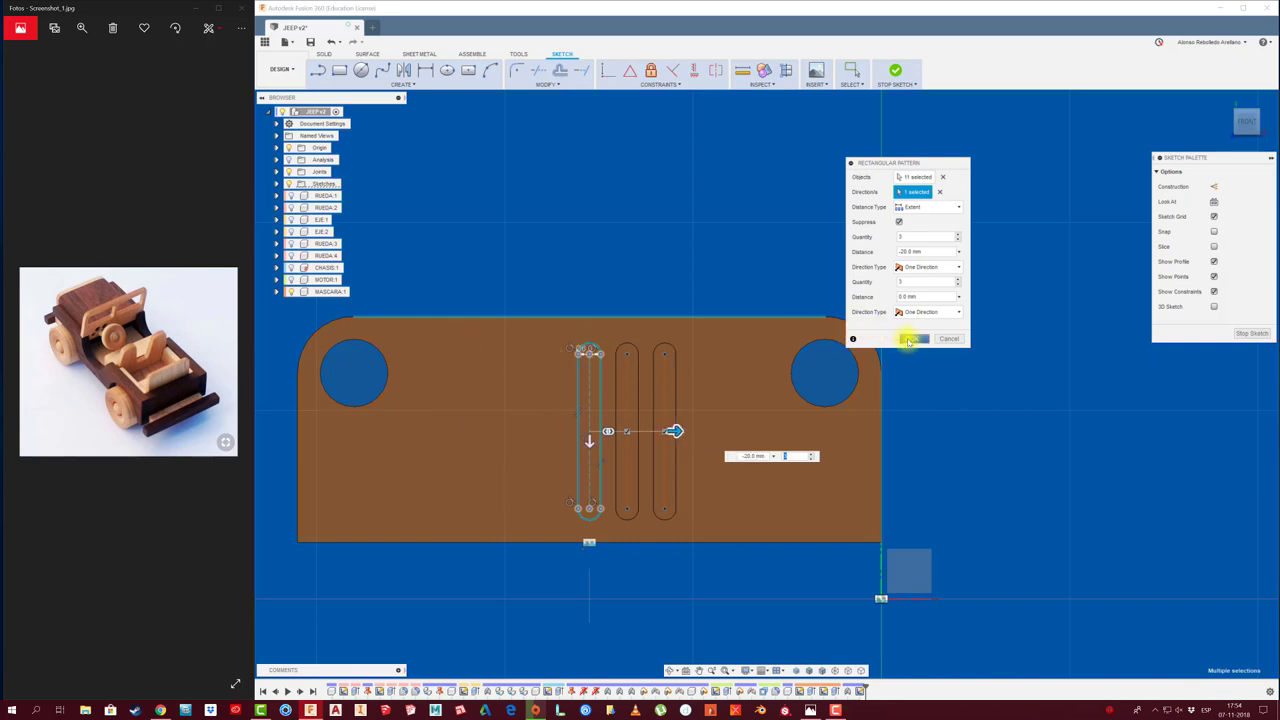
click(910, 339)
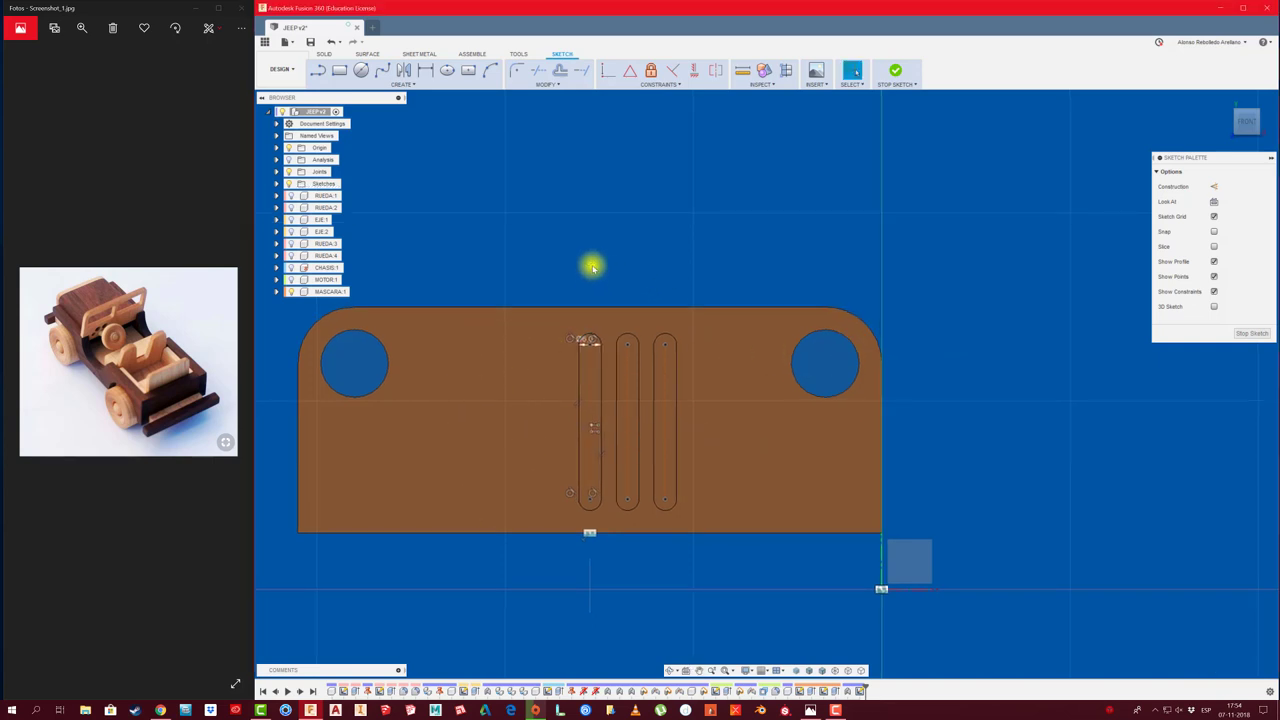
Draw a vertical construction line through the centre slot of the grille
key(l)
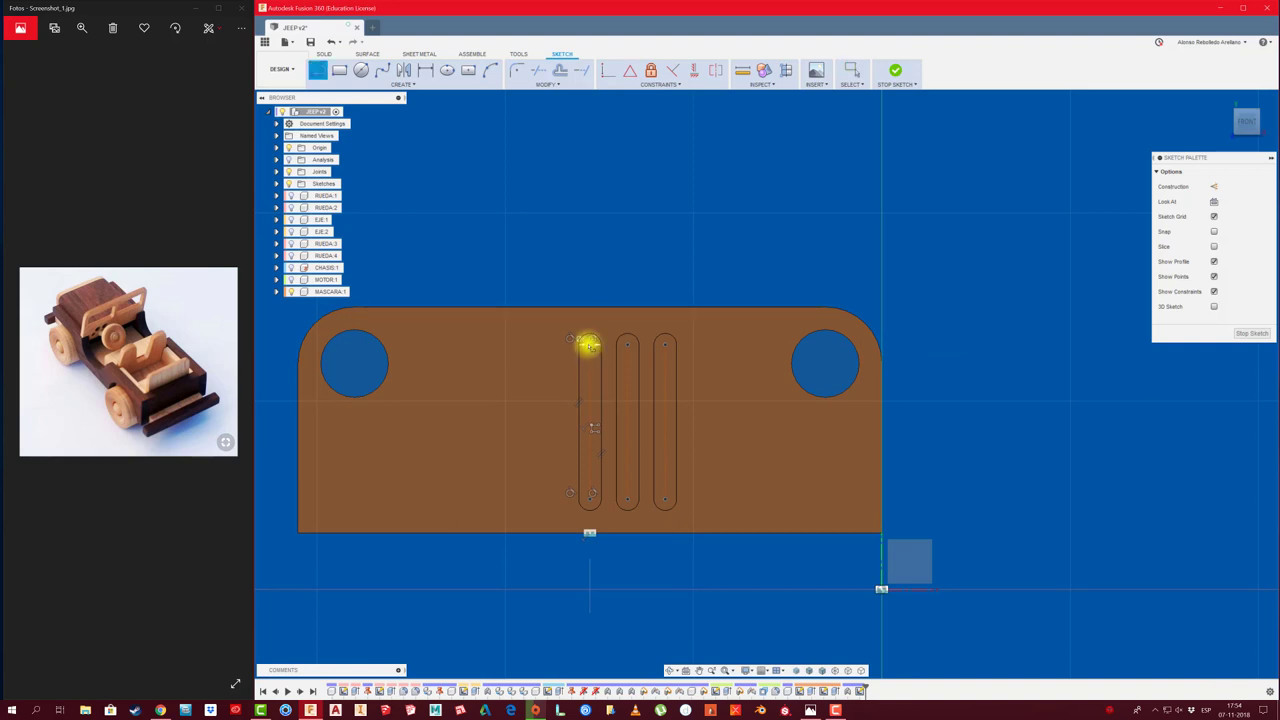
click(594, 265)
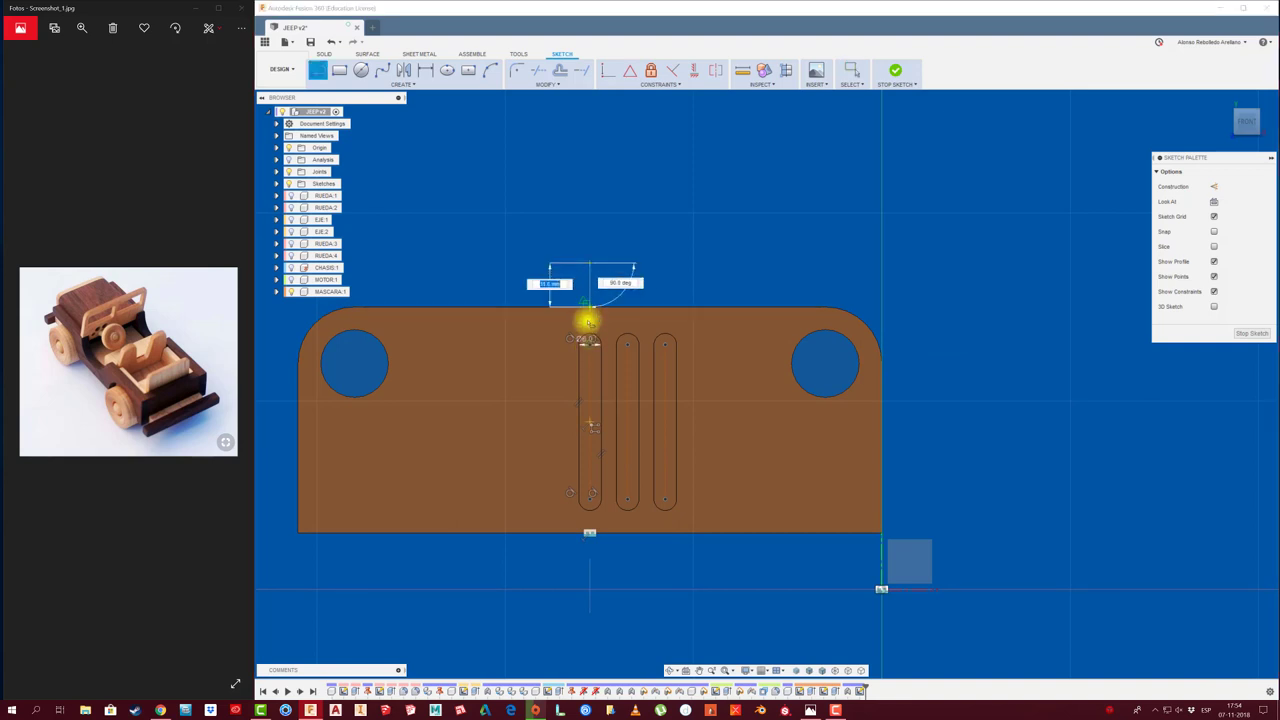
click(590, 625)
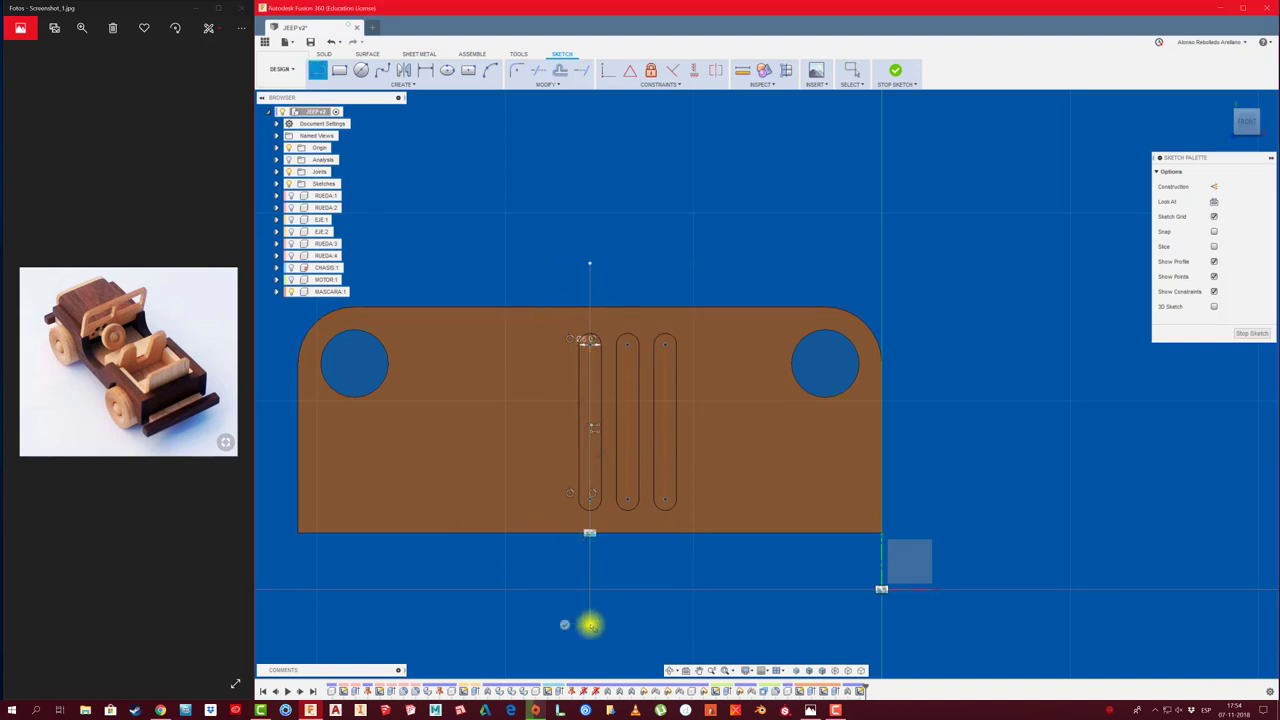
key(Escape)
click(590, 285)
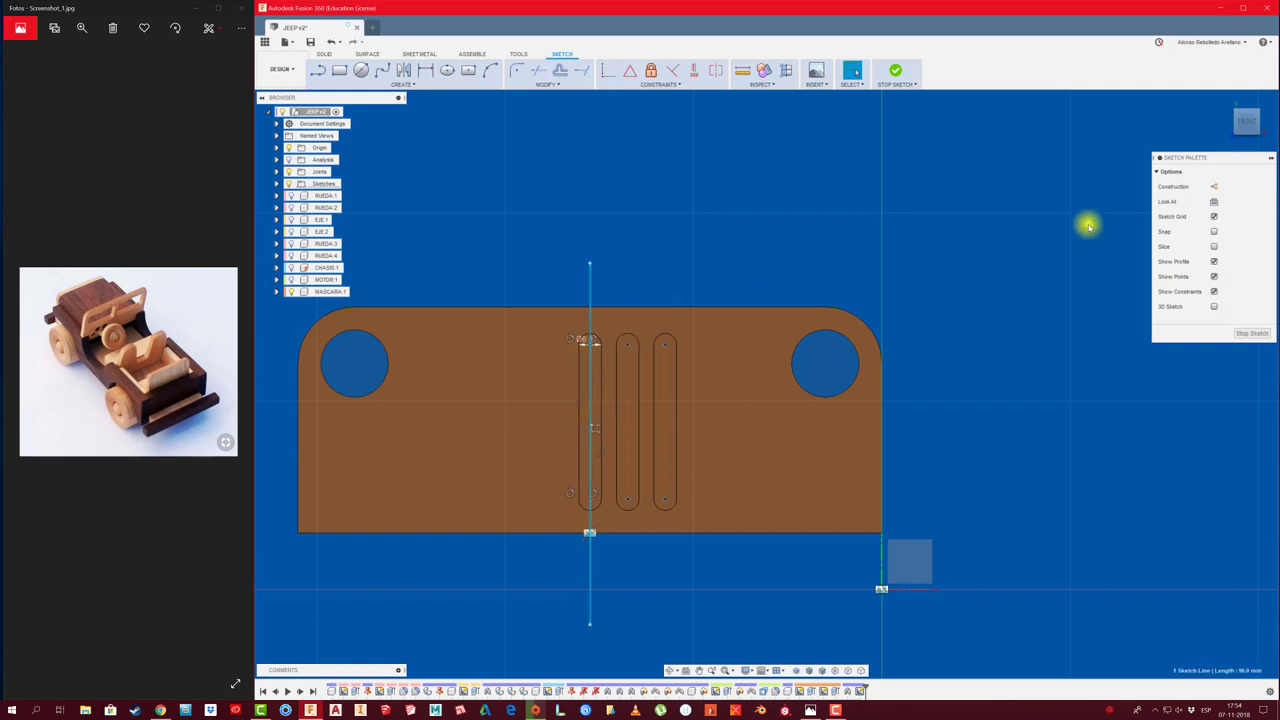
click(1214, 187)
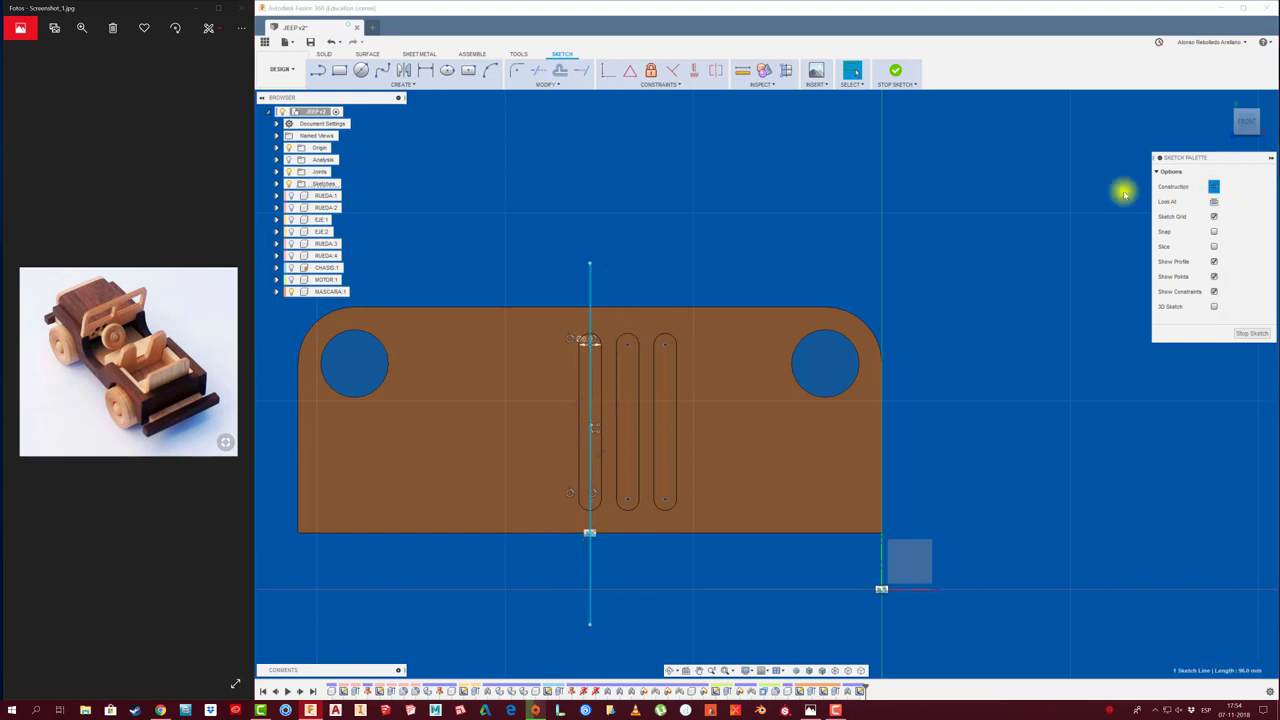
Mirror the two right-hand slots about the vertical construction line
click(404, 70)
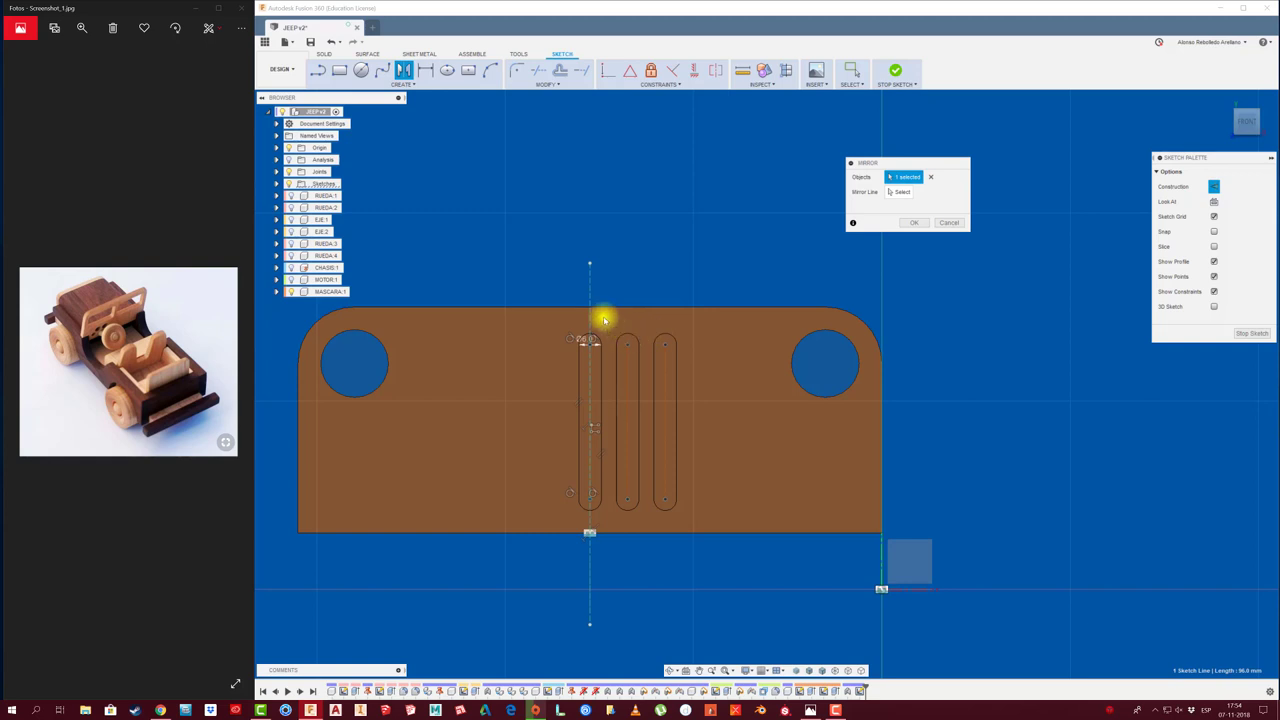
drag(601, 297, 717, 526)
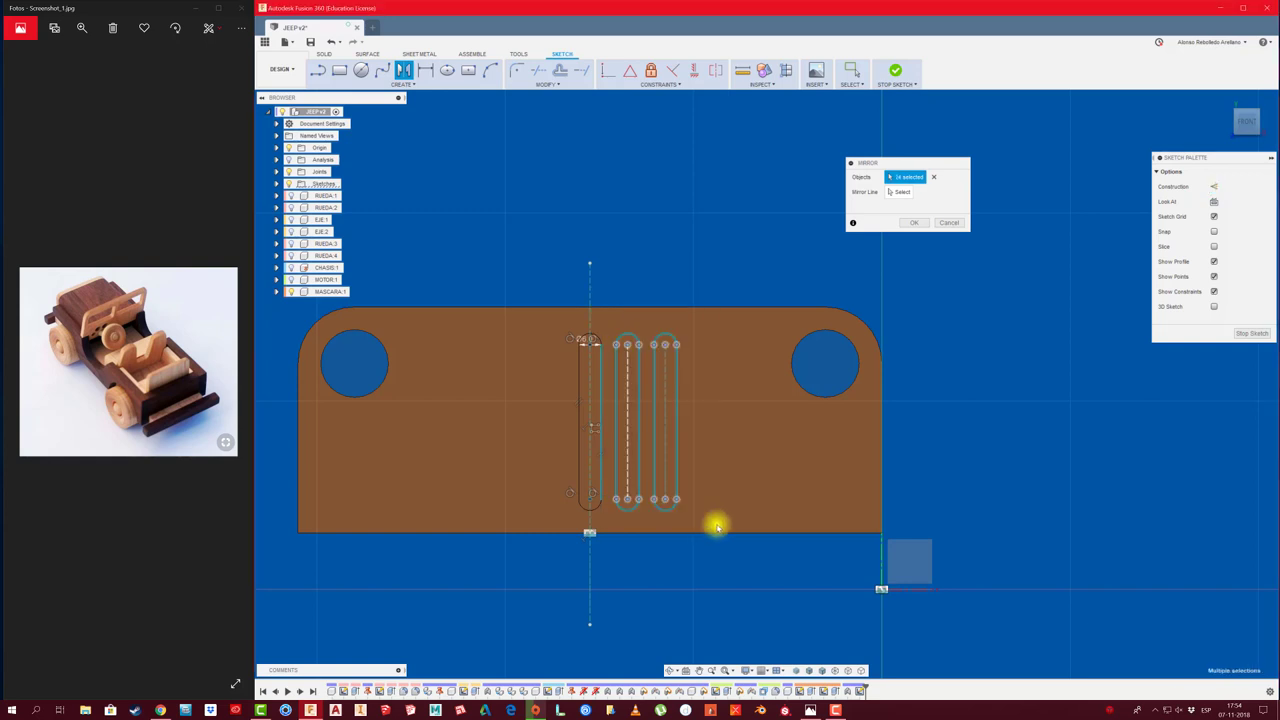
click(899, 192)
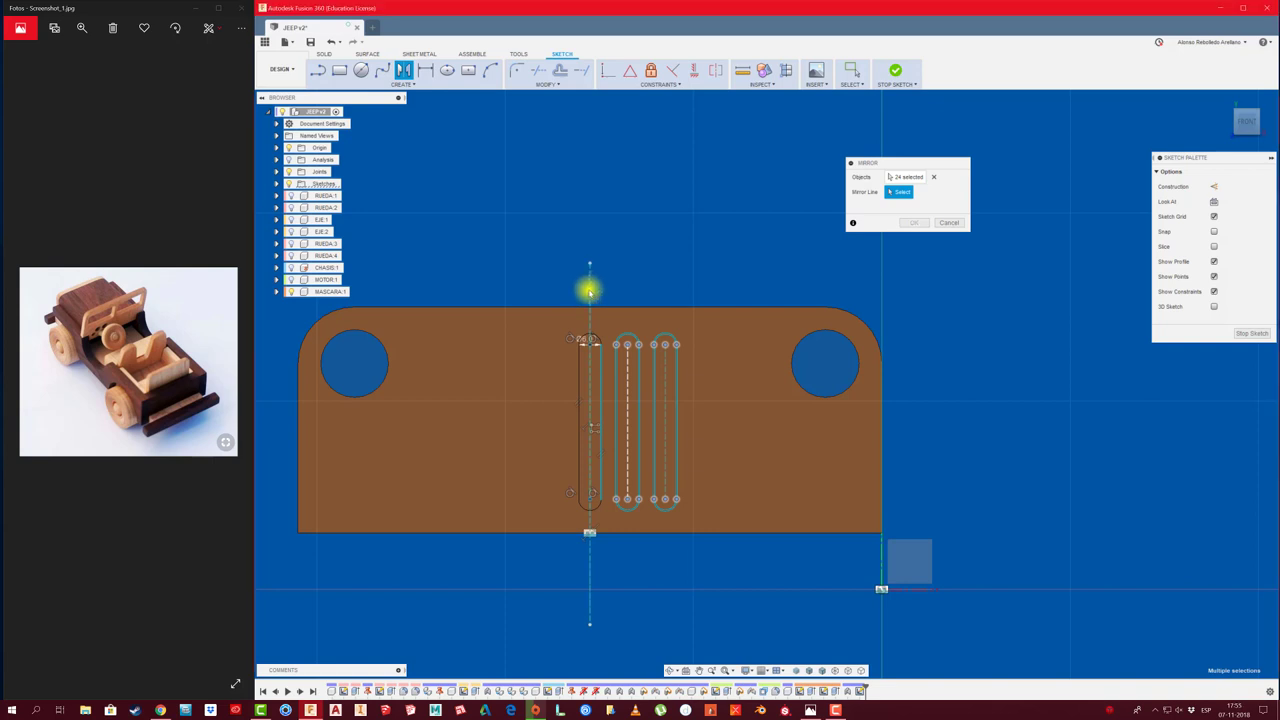
click(949, 223)
click(404, 70)
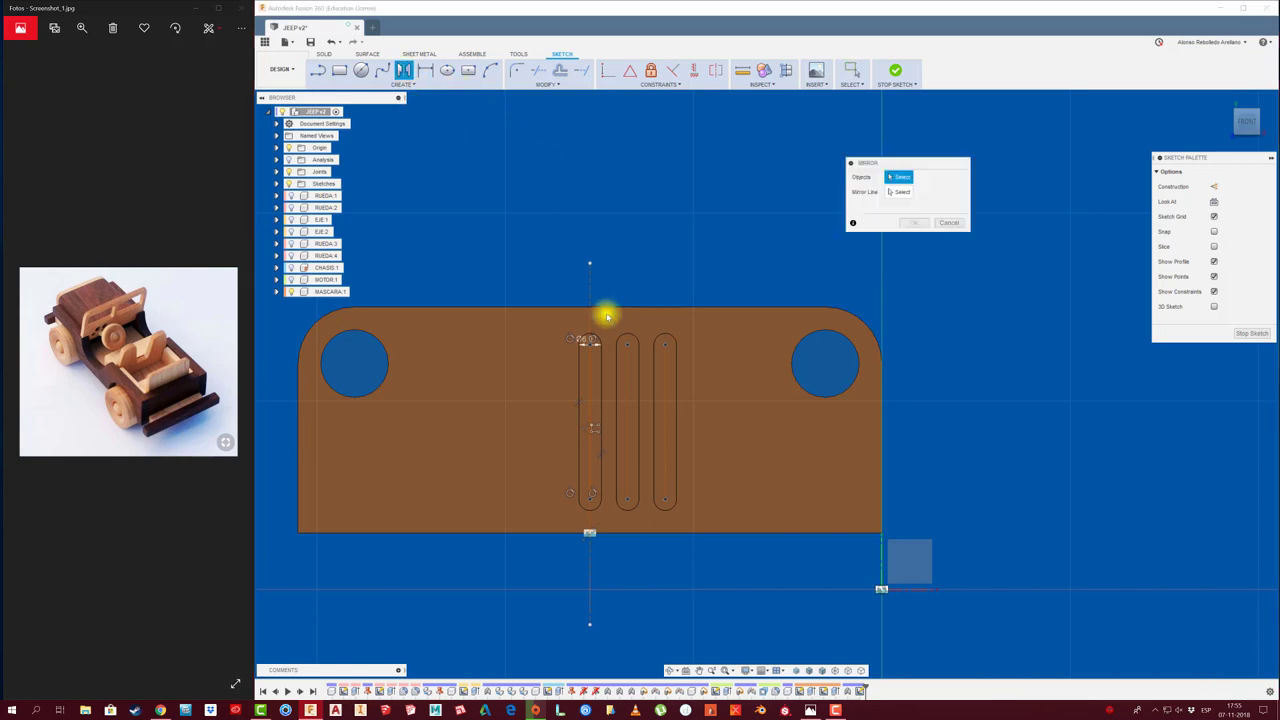
drag(608, 295, 726, 535)
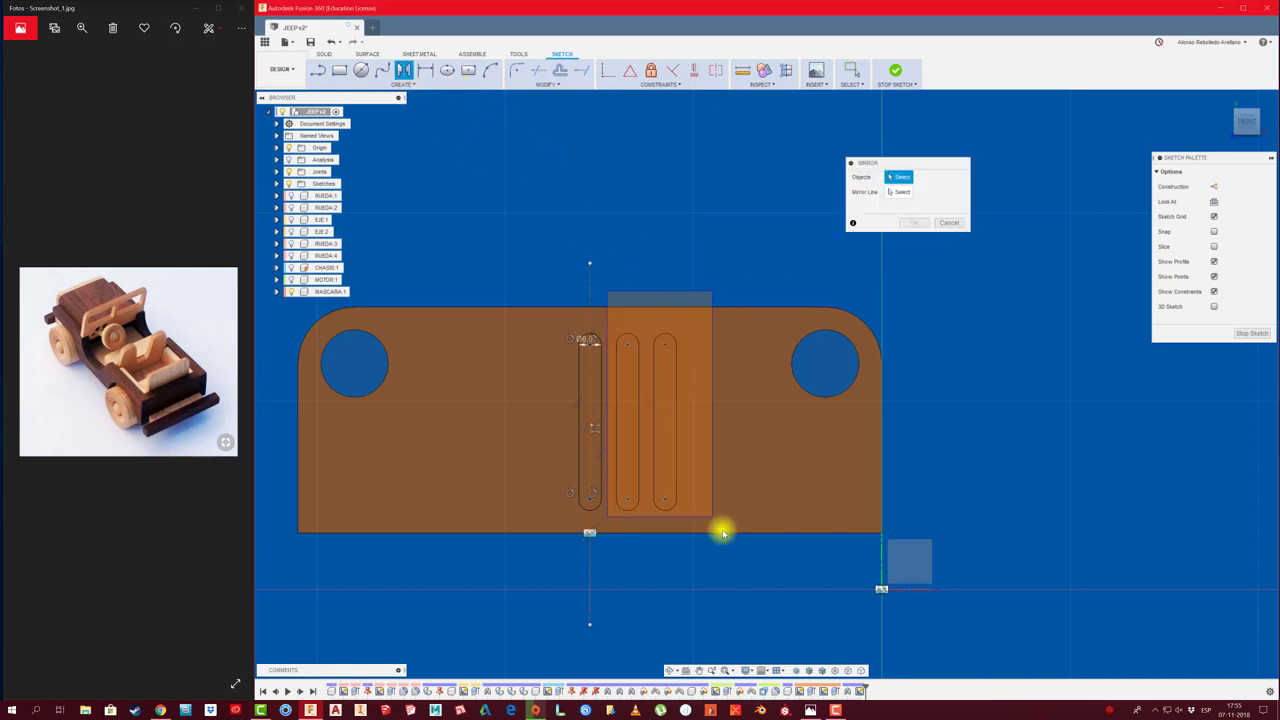
click(898, 192)
click(590, 320)
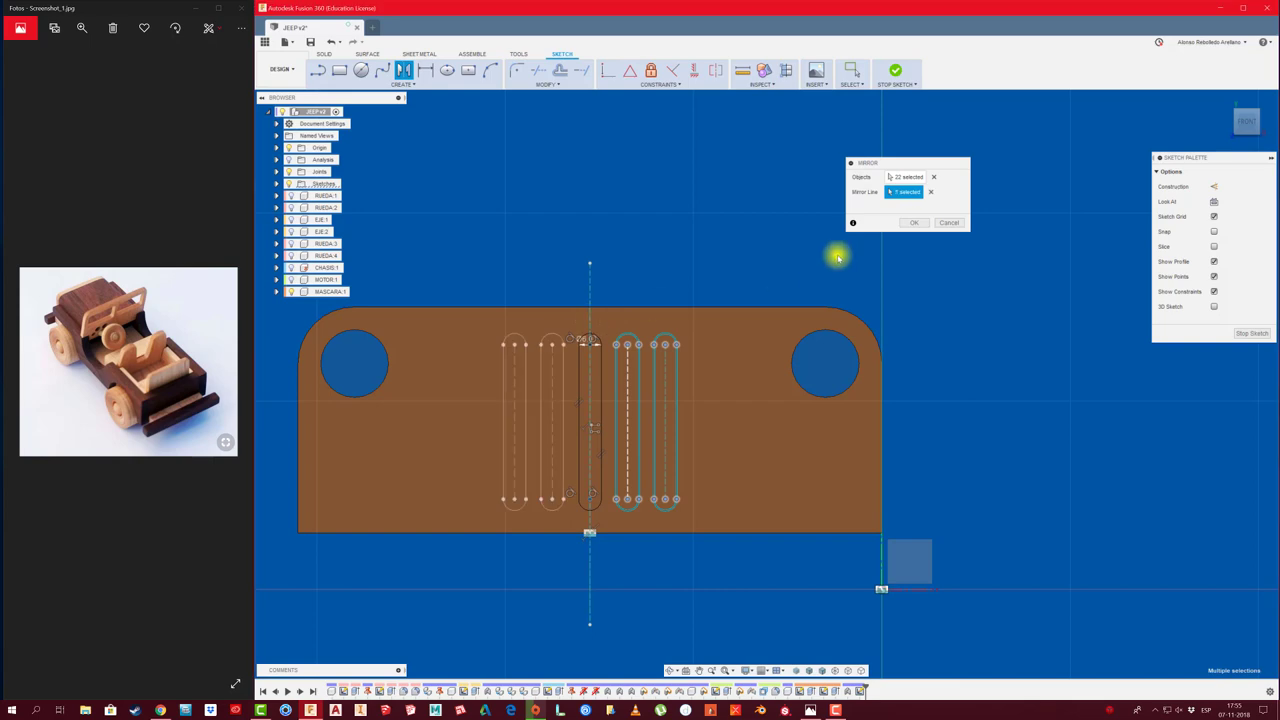
click(914, 224)
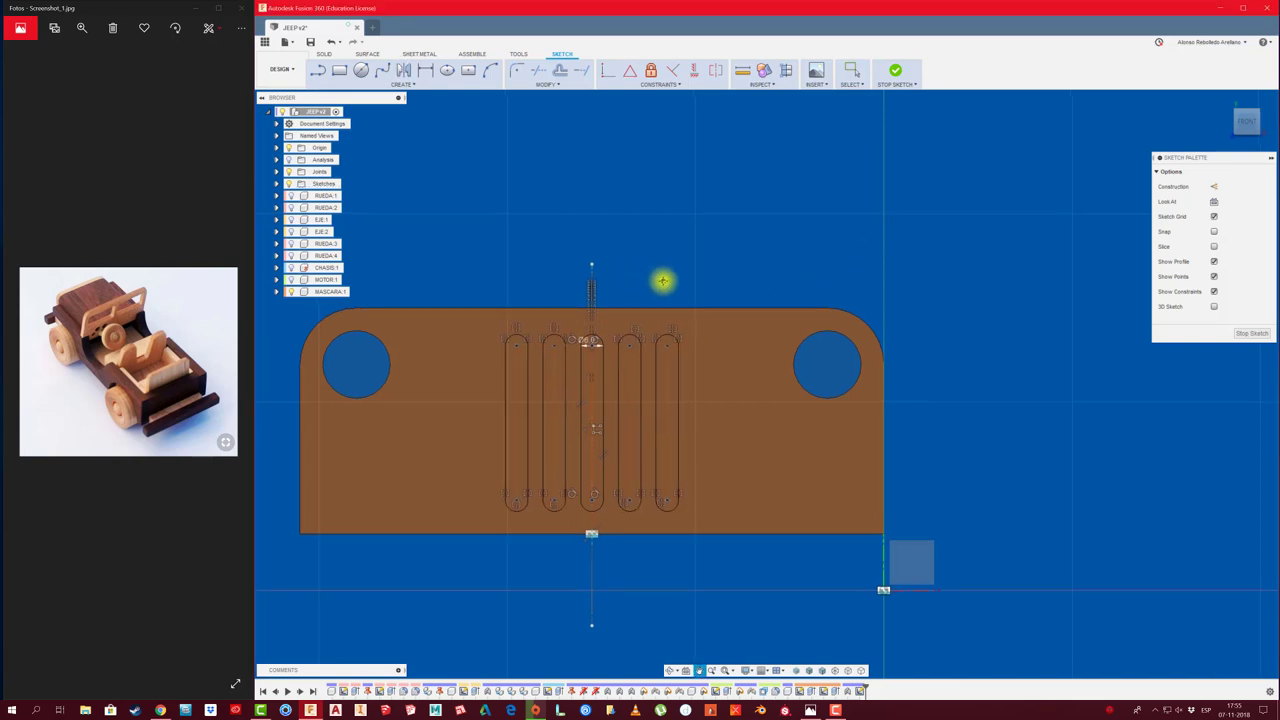
Extrude the five slot profiles -15 mm as a Cut into the MASCARA panel
key(e)
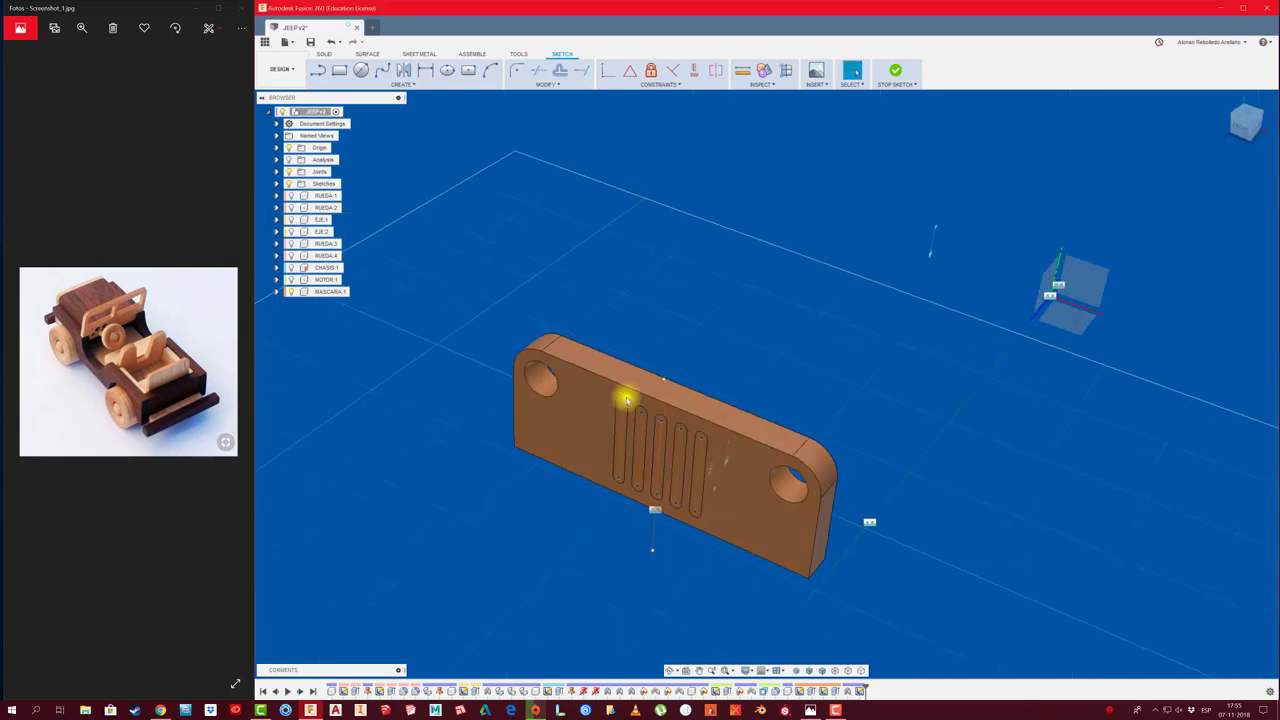
click(620, 460)
click(641, 455)
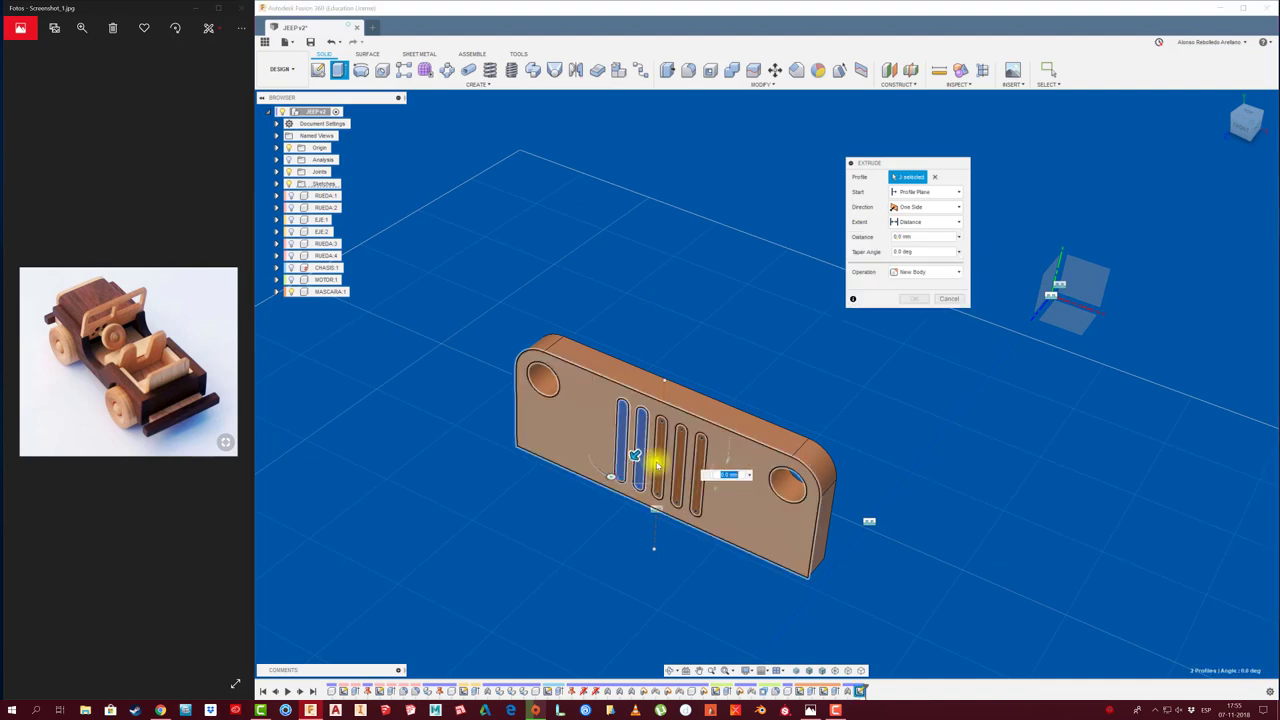
click(660, 458)
click(680, 470)
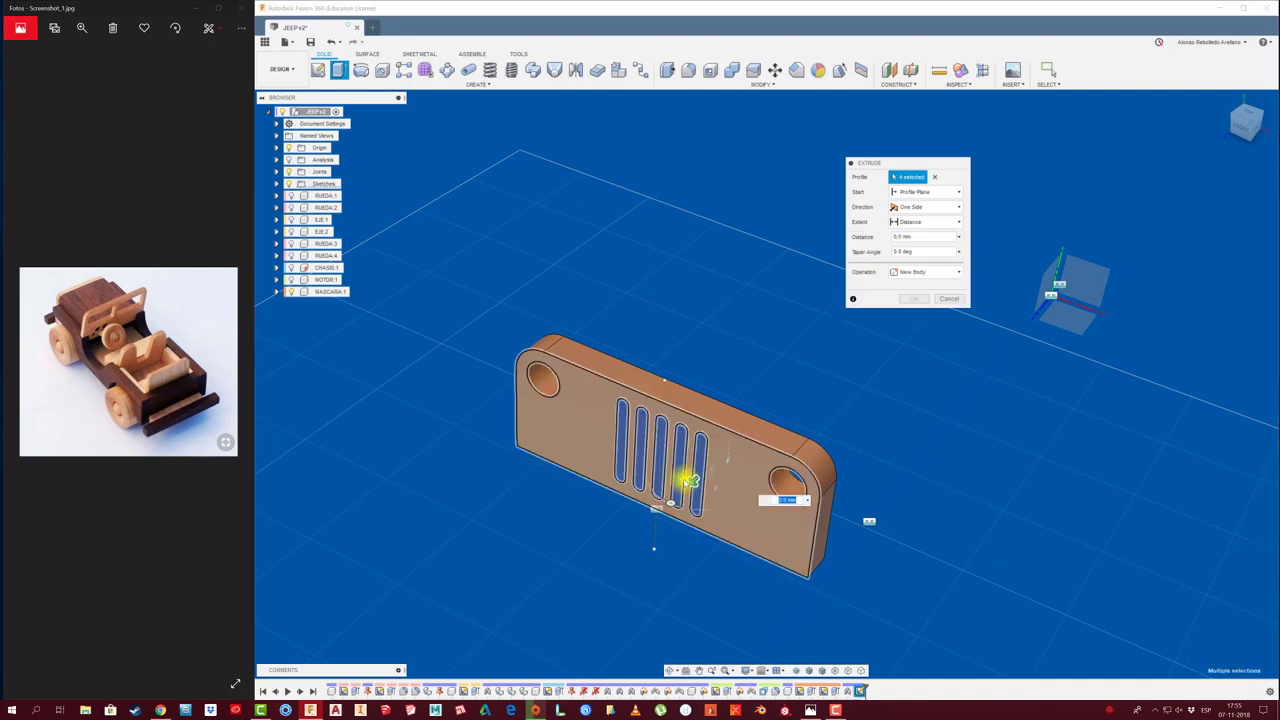
click(697, 478)
drag(700, 463, 810, 357)
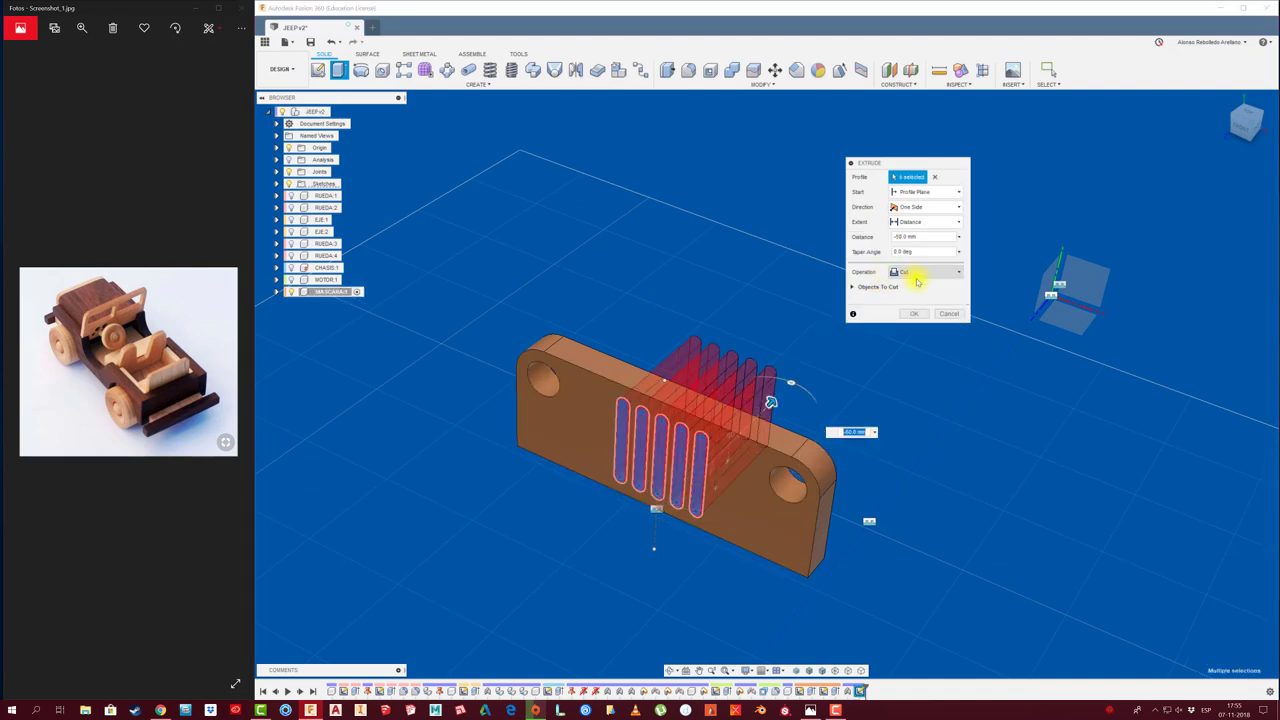
click(895, 236)
text(-15)
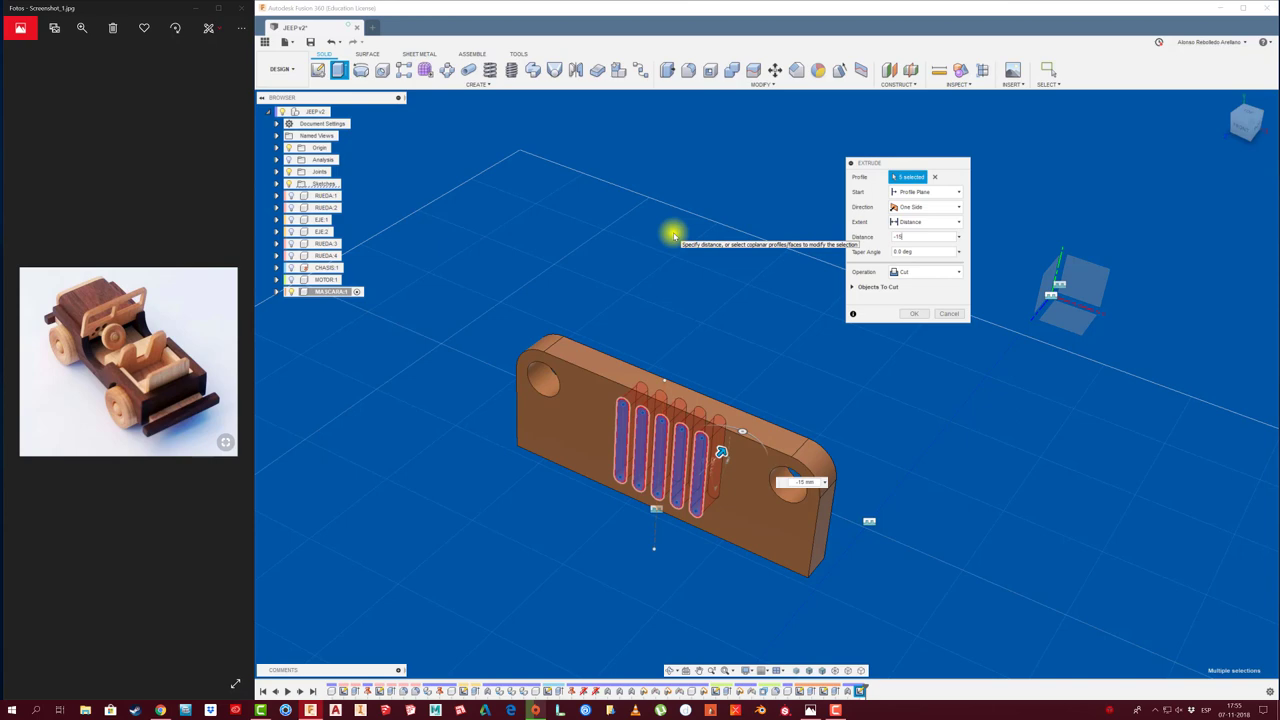
click(921, 315)
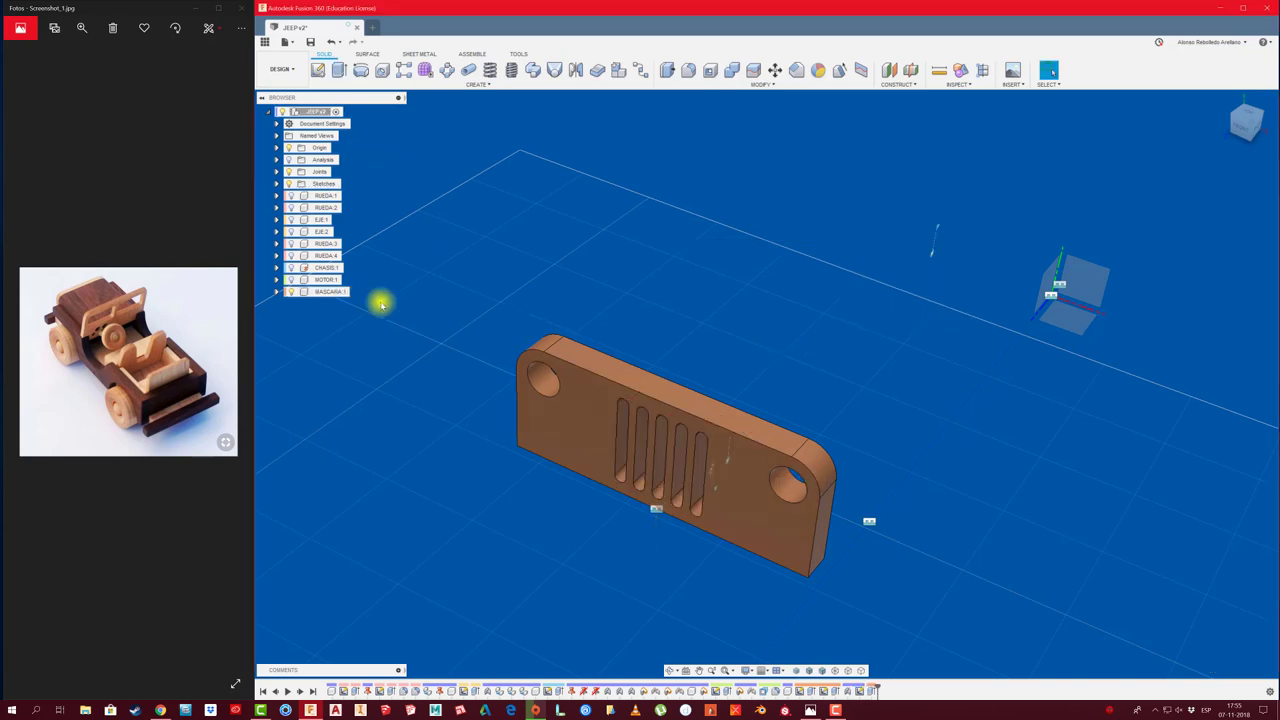
Unisolate MASCARA to show all jeep components and orbit to a diagonal top view
right_click(322, 293)
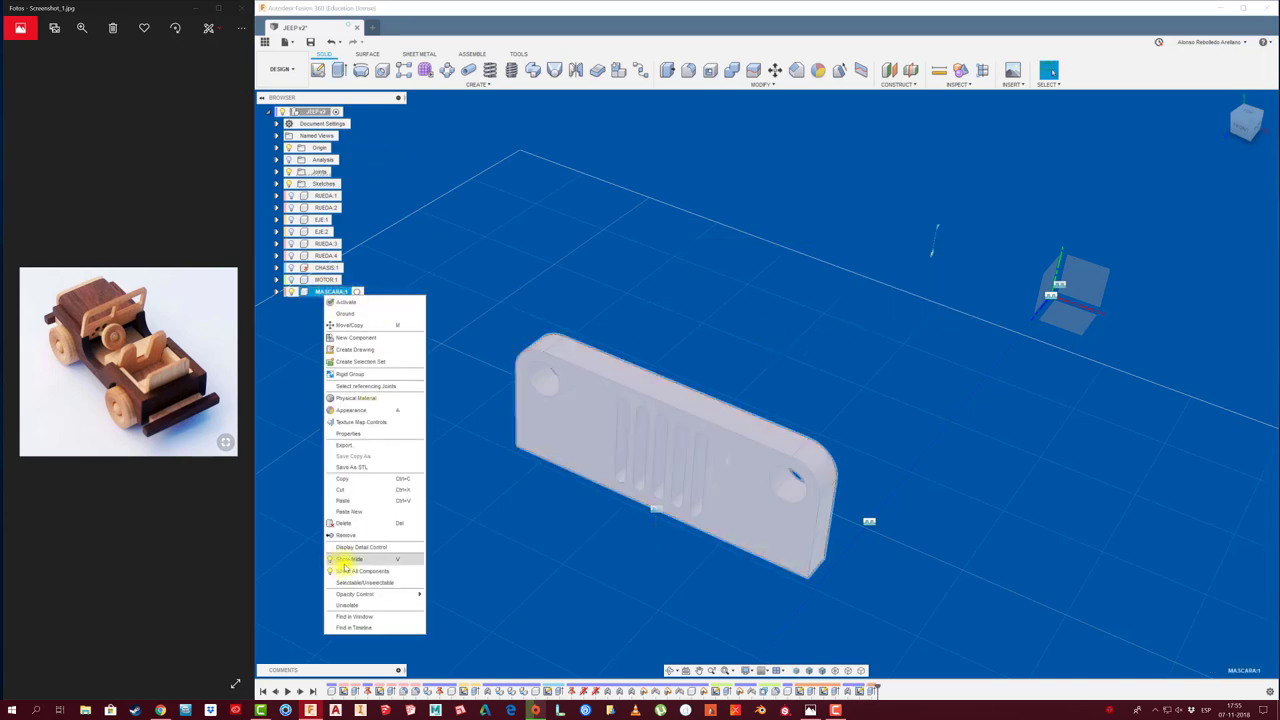
click(374, 606)
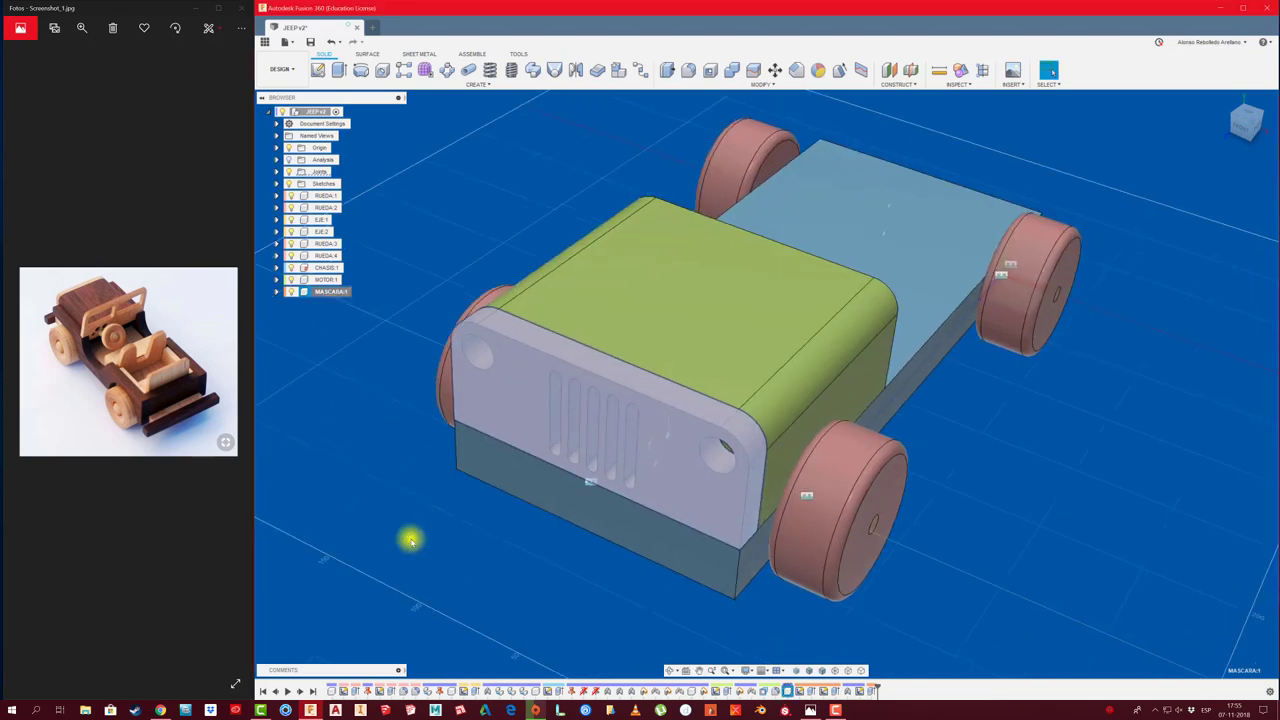
scroll(405, 538, down, 3)
shift+middle_drag(405, 538, 410, 560)
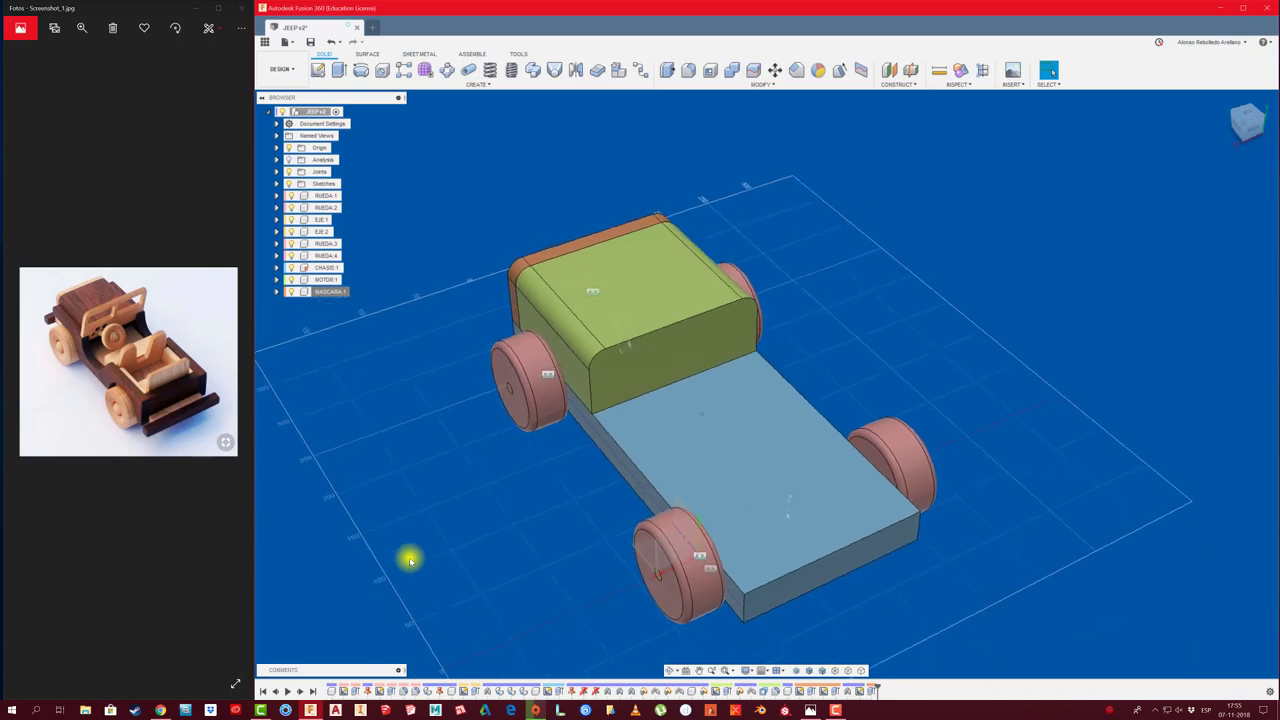
shift+middle_drag(410, 560, 410, 560)
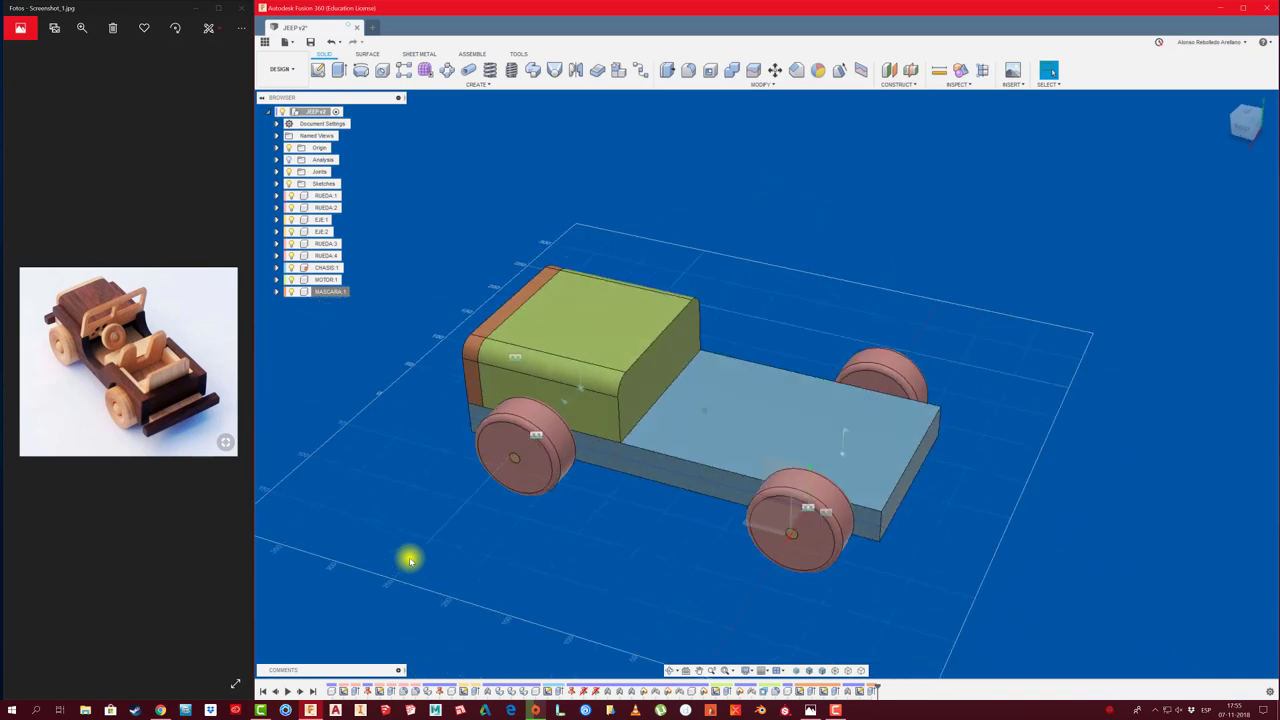
mouse_move(611, 289)
shift+middle_down()
mouse_move(591, 340)
mouse_move(583, 109)
shift+middle_up()
Press Pull the chassis's long side face -15 mm inward
key(q)
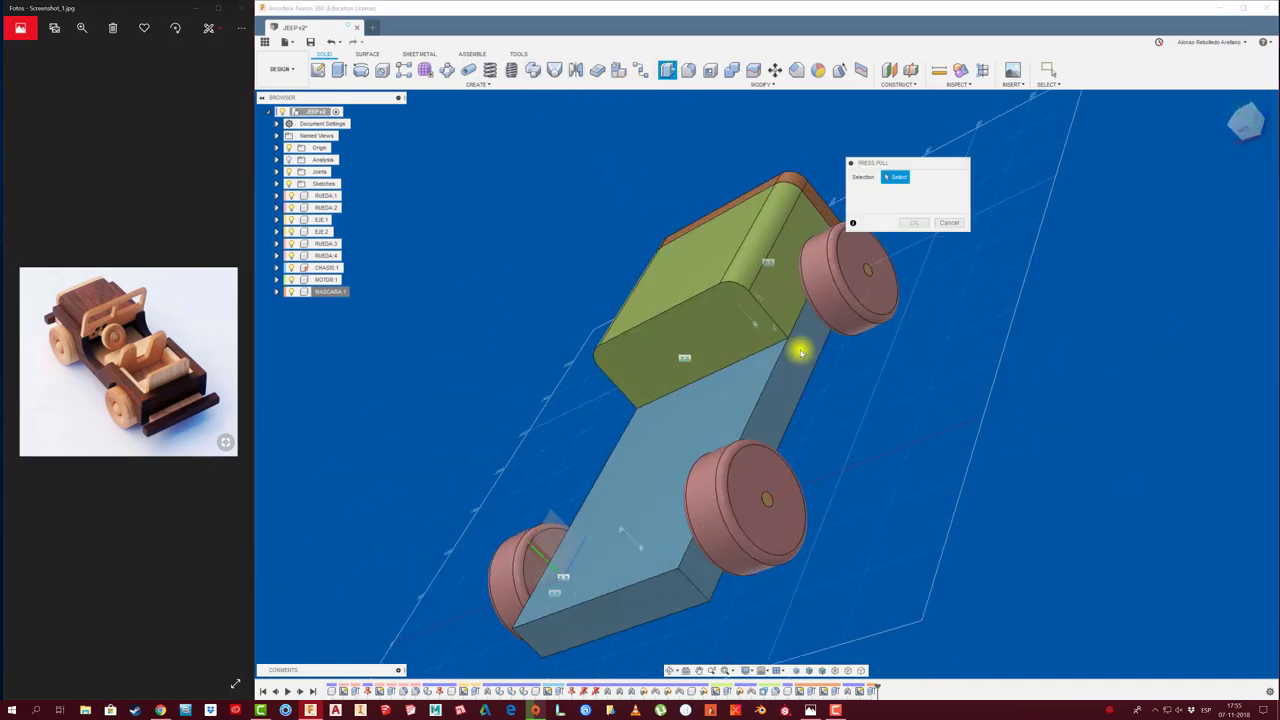
click(800, 352)
drag(800, 354, 796, 357)
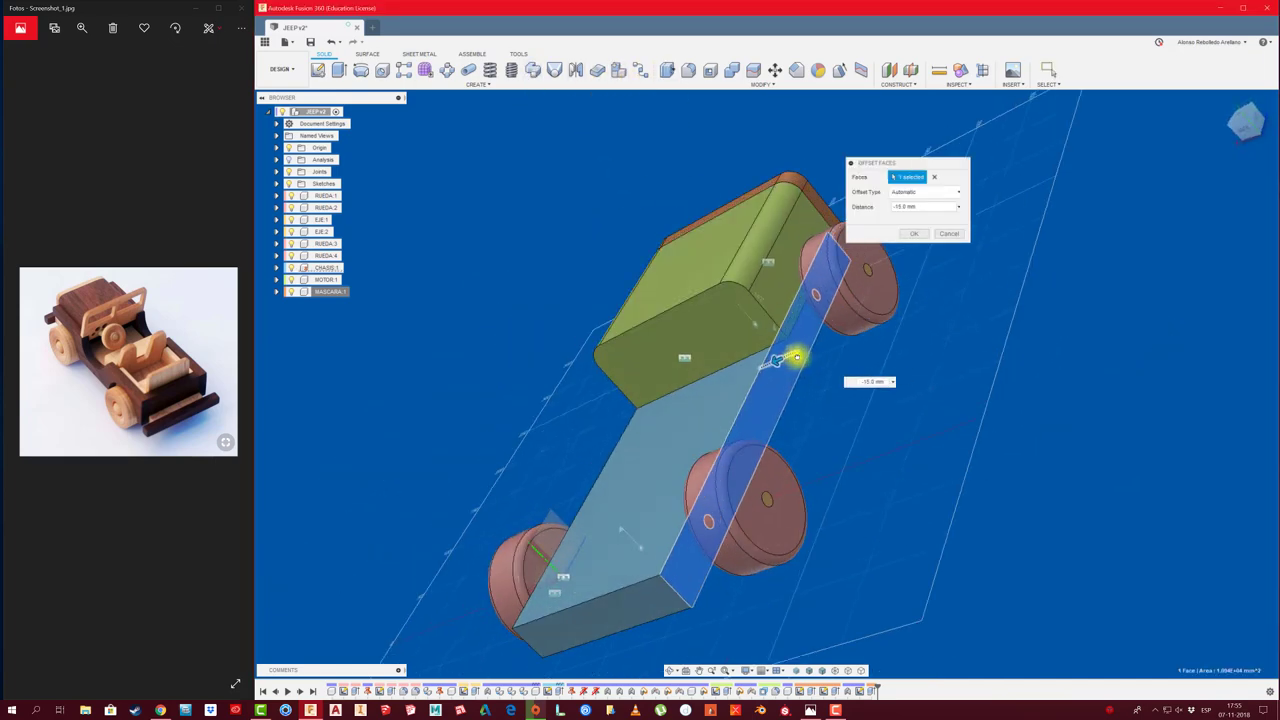
mouse_move(802, 362)
shift+middle_down()
mouse_move(811, 374)
mouse_move(856, 370)
mouse_move(850, 398)
mouse_move(831, 386)
mouse_move(843, 354)
mouse_move(809, 386)
mouse_move(811, 360)
mouse_move(616, 230)
shift+middle_up()
click(914, 234)
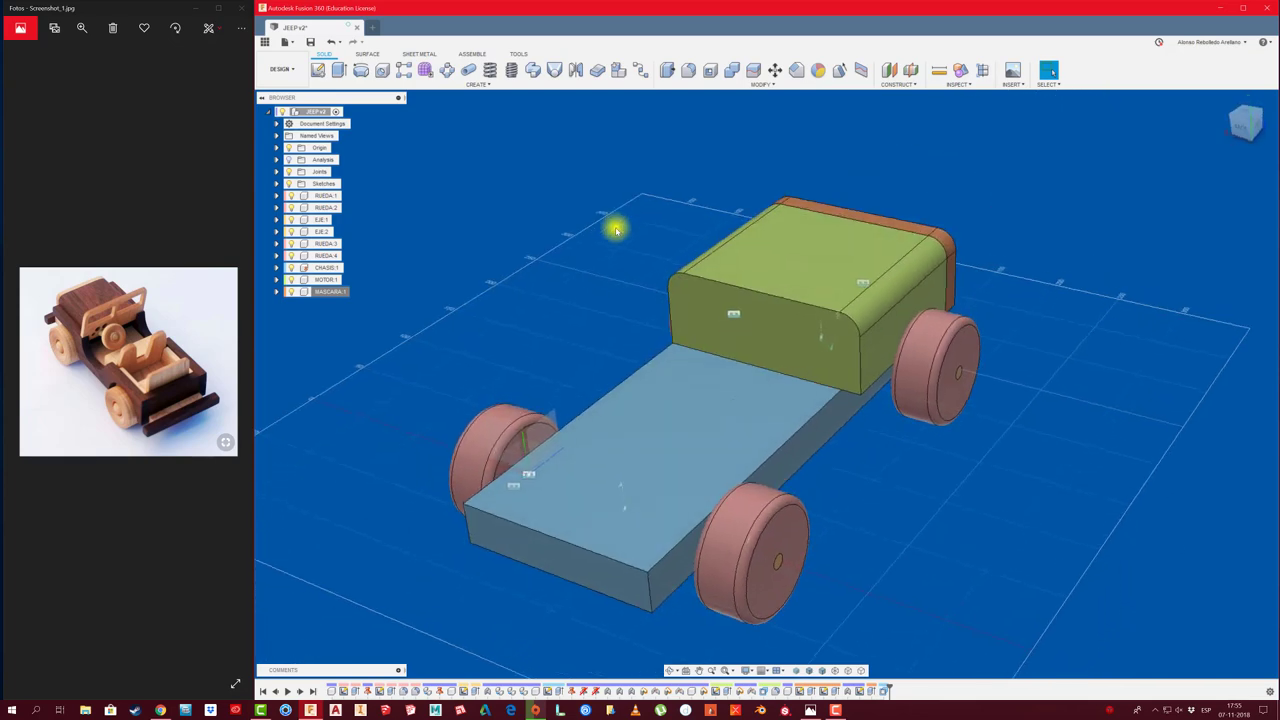
Press Pull the green engine block's side face -25 mm inward and review the jeep
click(668, 72)
click(873, 313)
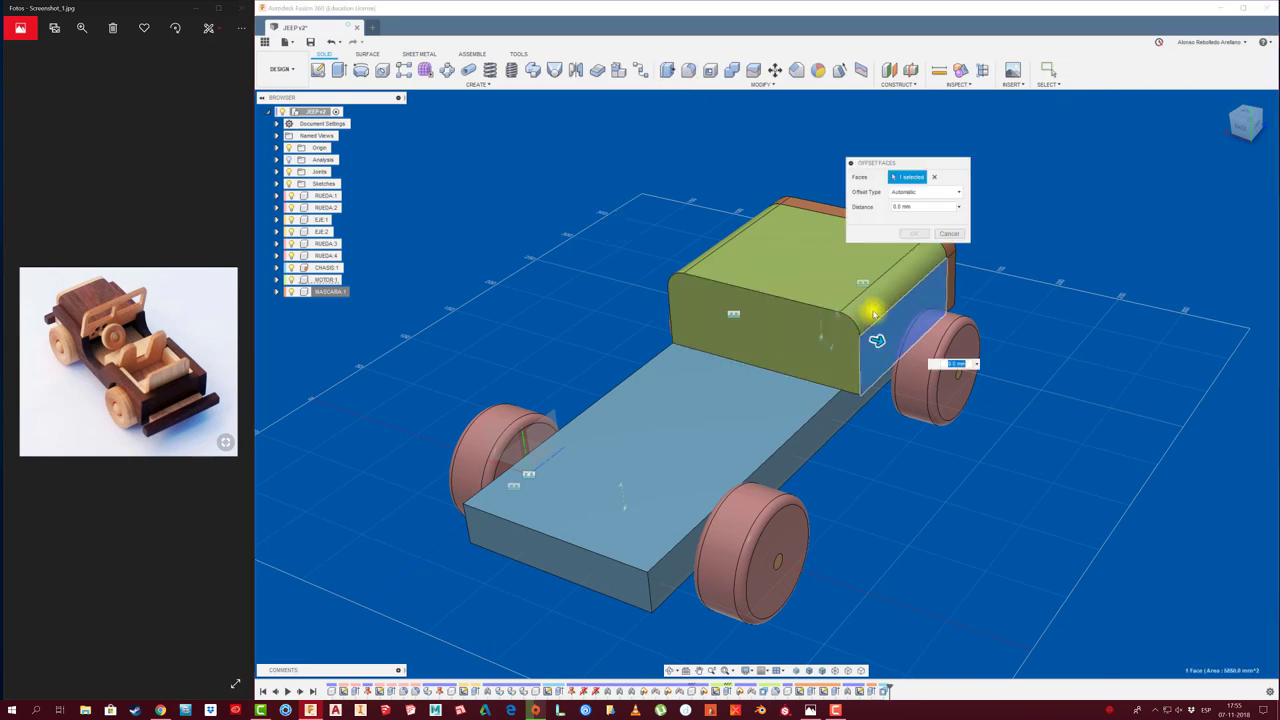
drag(876, 340, 851, 331)
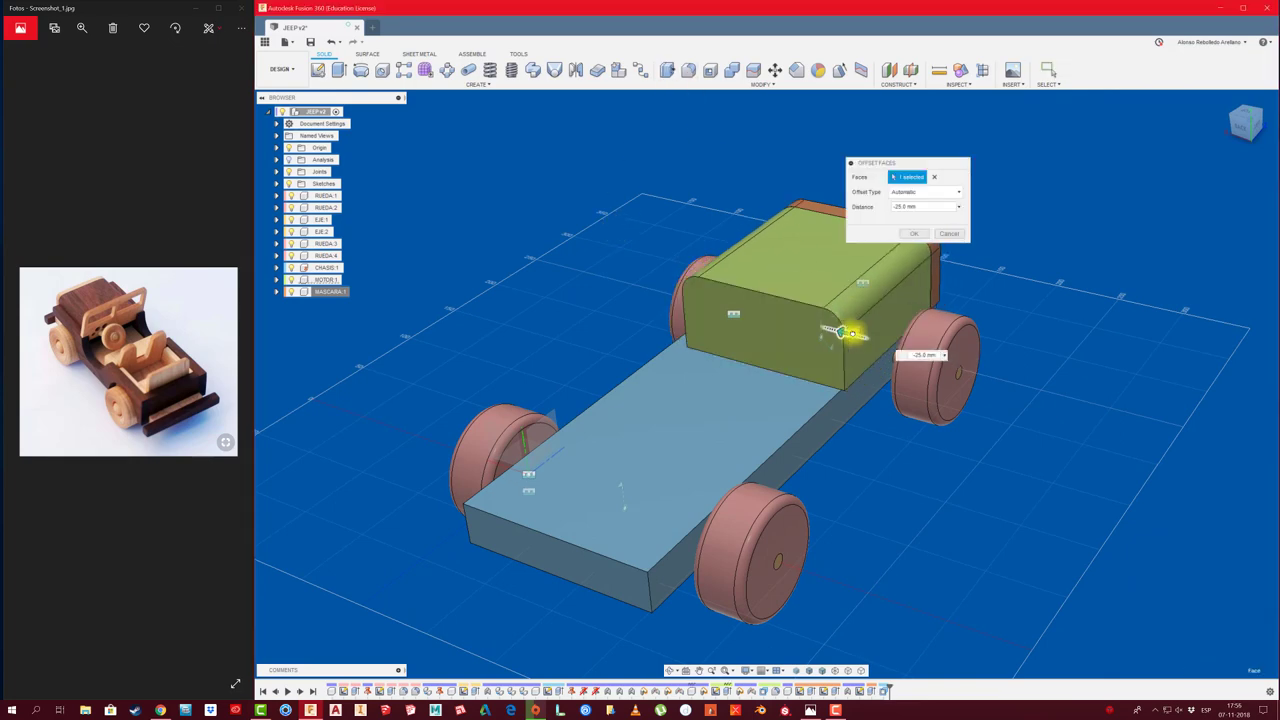
mouse_move(851, 331)
shift+middle_down()
mouse_move(940, 235)
mouse_move(368, 265)
mouse_move(343, 317)
shift+middle_up()
click(916, 233)
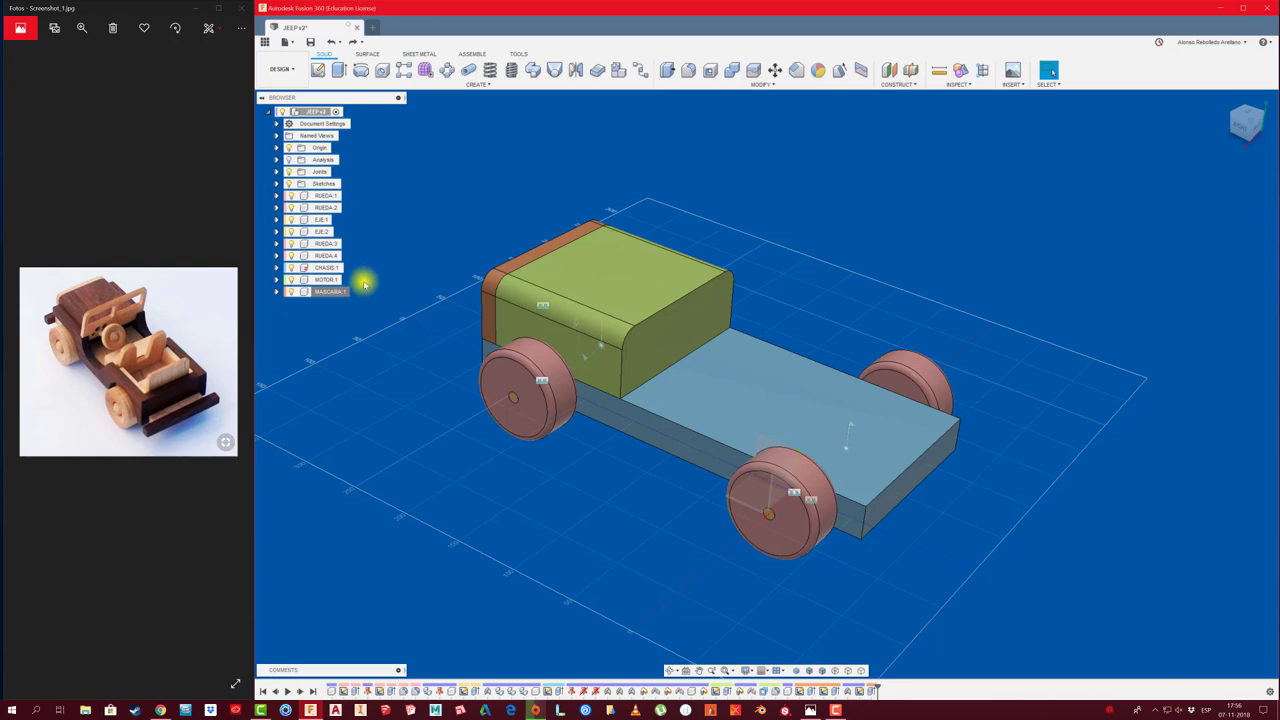
middle_drag(594, 491, 567, 499)
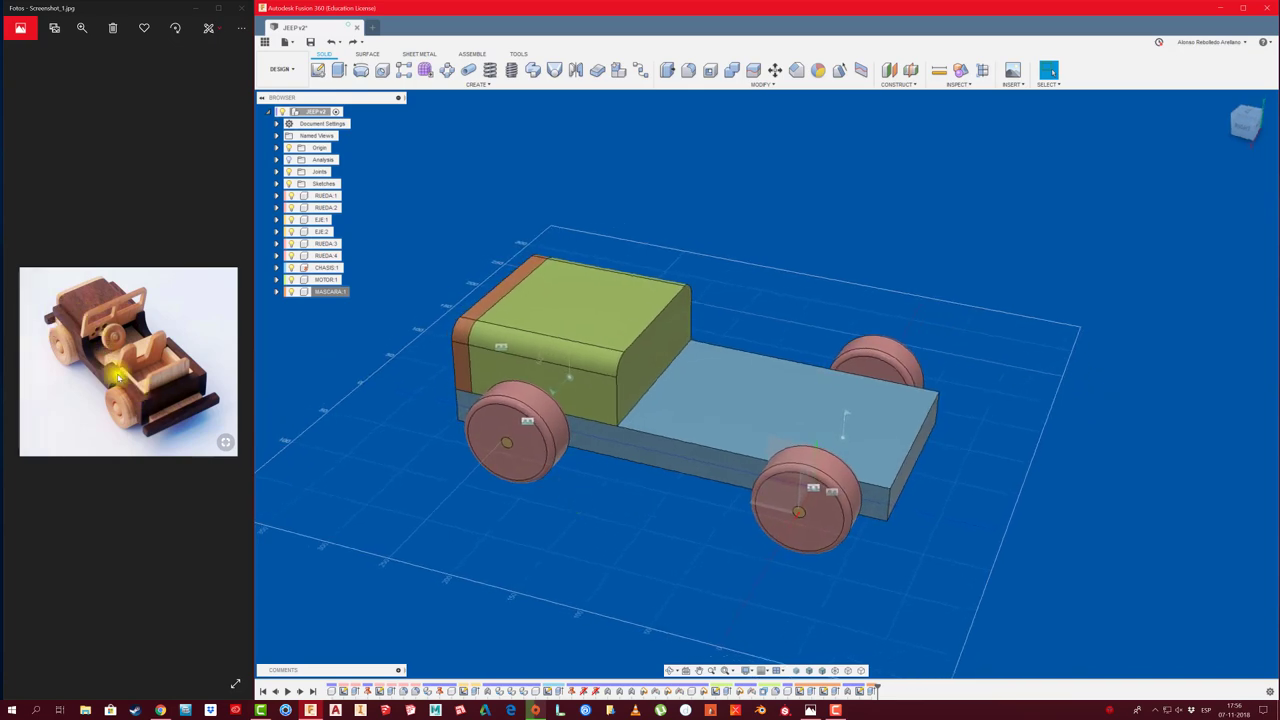
scroll(440, 428, up, 2)
mouse_move(440, 428)
shift+middle_down()
mouse_move(534, 409)
mouse_move(437, 334)
shift+middle_up()
Create a new TAPABARROS component and start a sketch on the jeep's side plane
right_click(330, 110)
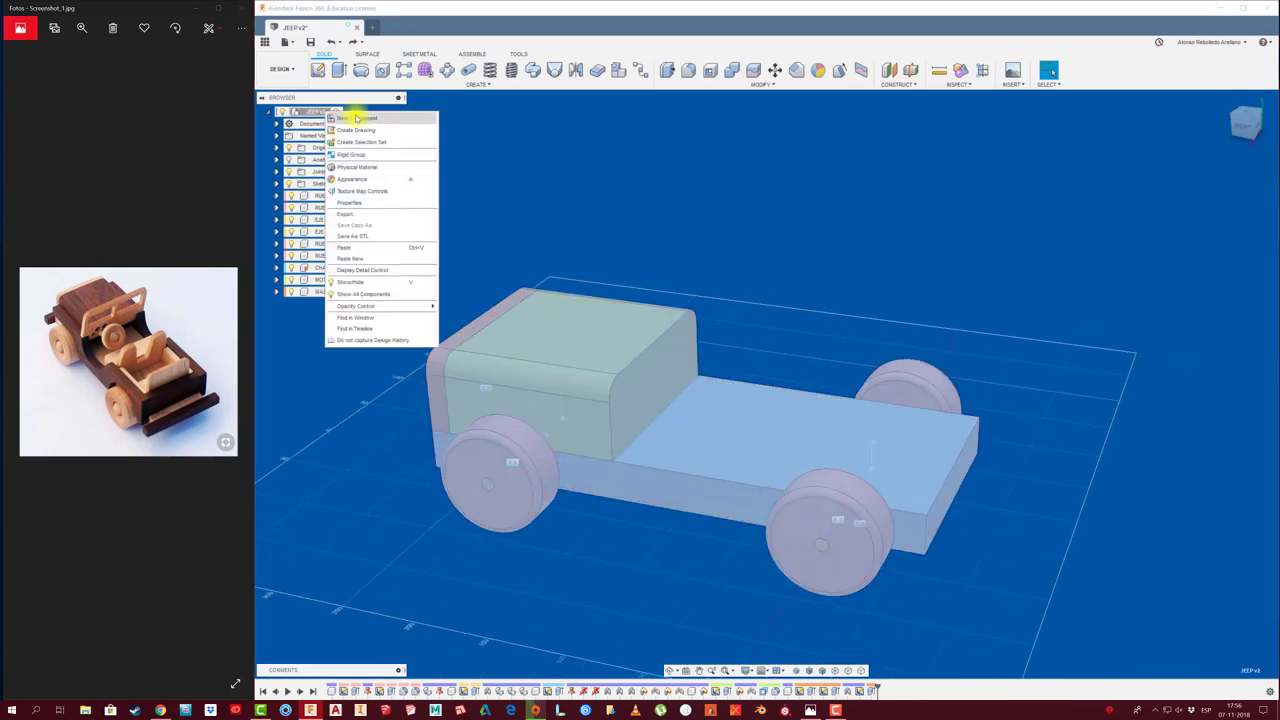
click(334, 286)
text(TAPABARR)
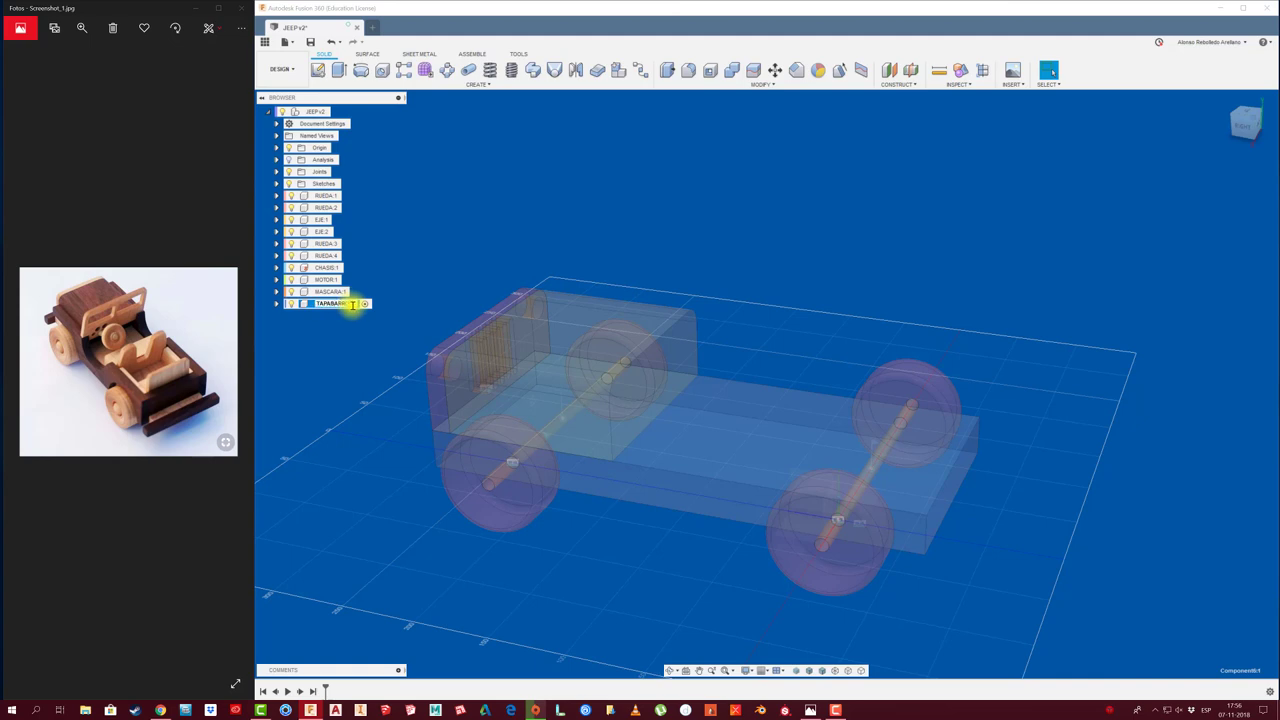
key(Return)
click(318, 70)
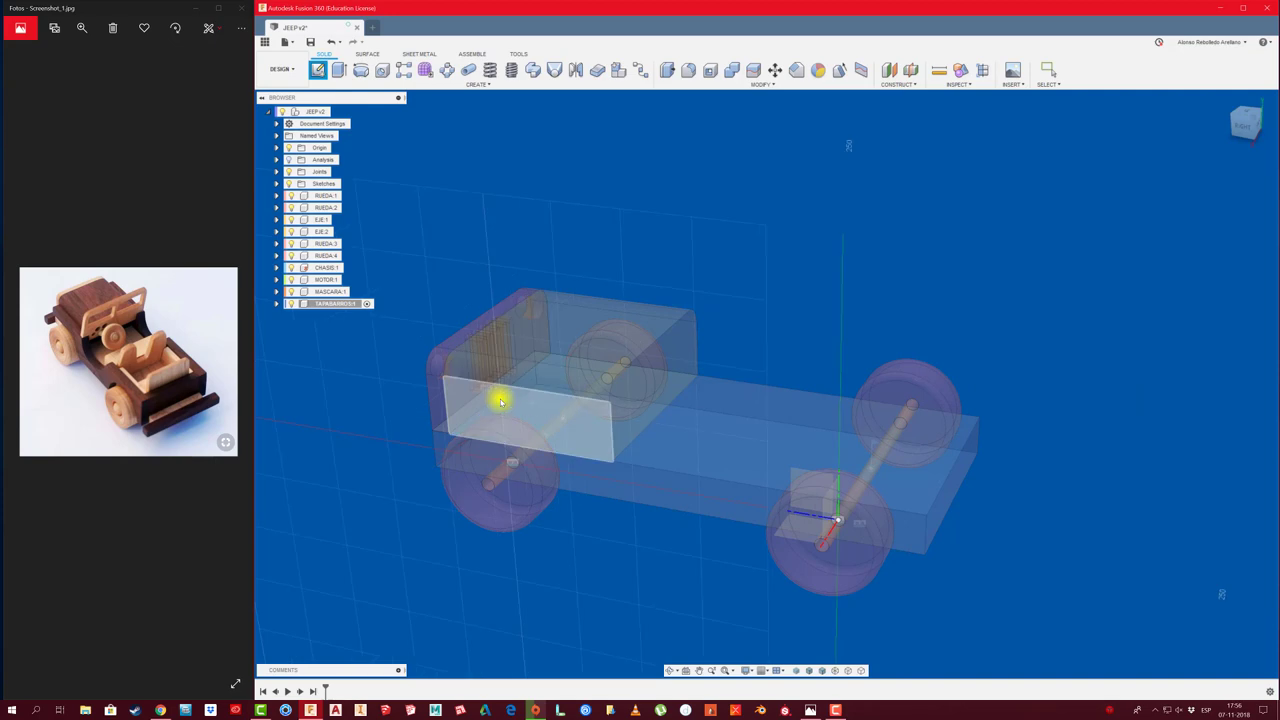
click(497, 404)
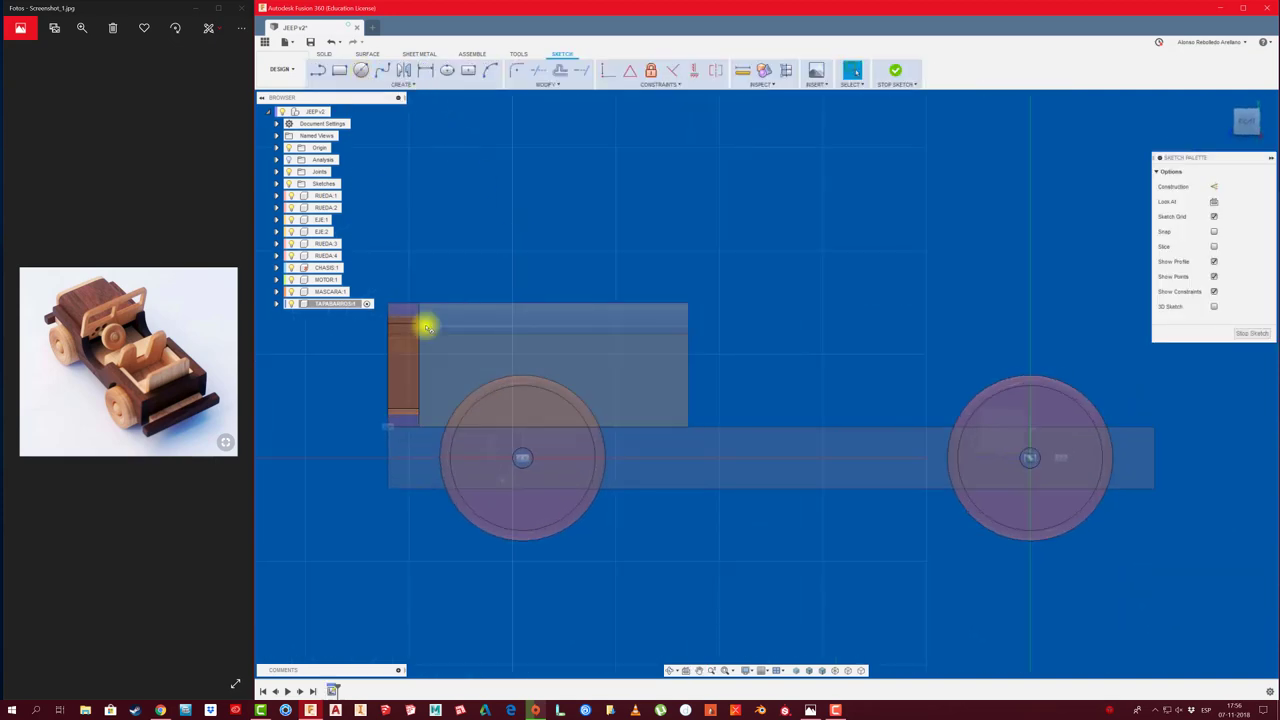
Draw a circle centred near the front wheel hub
key(c)
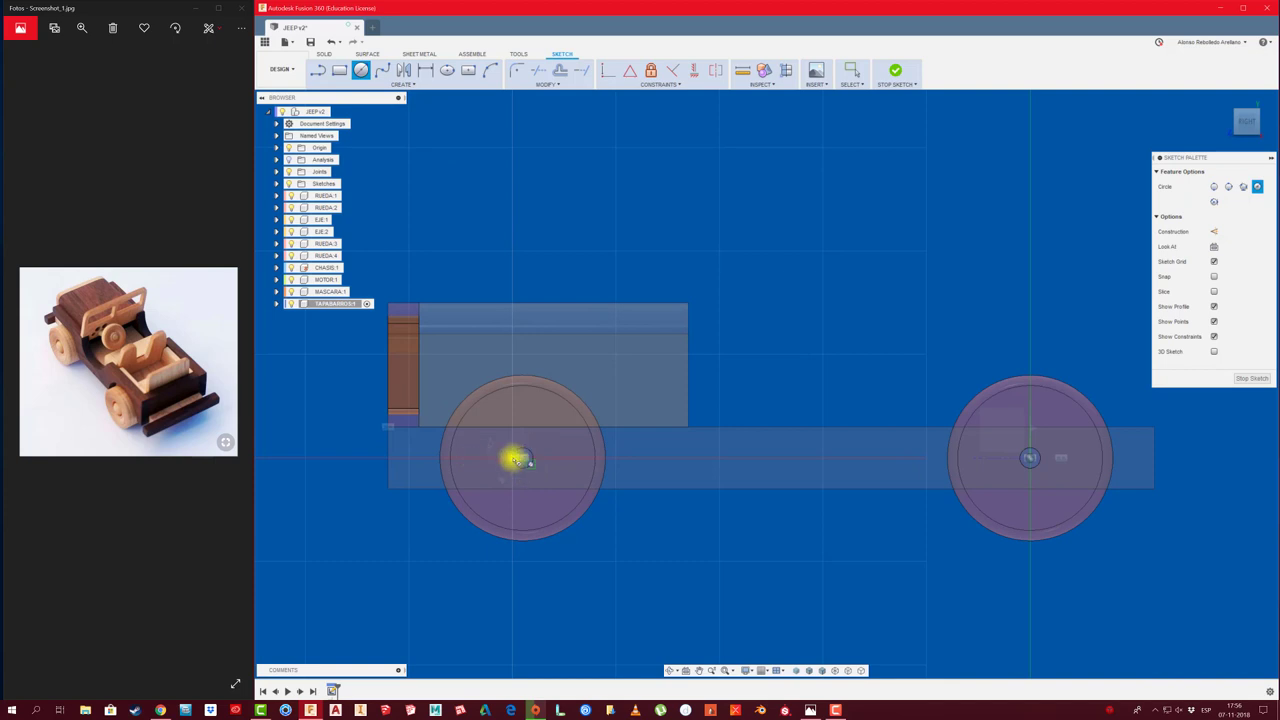
scroll(527, 459, up, 3)
click(522, 458)
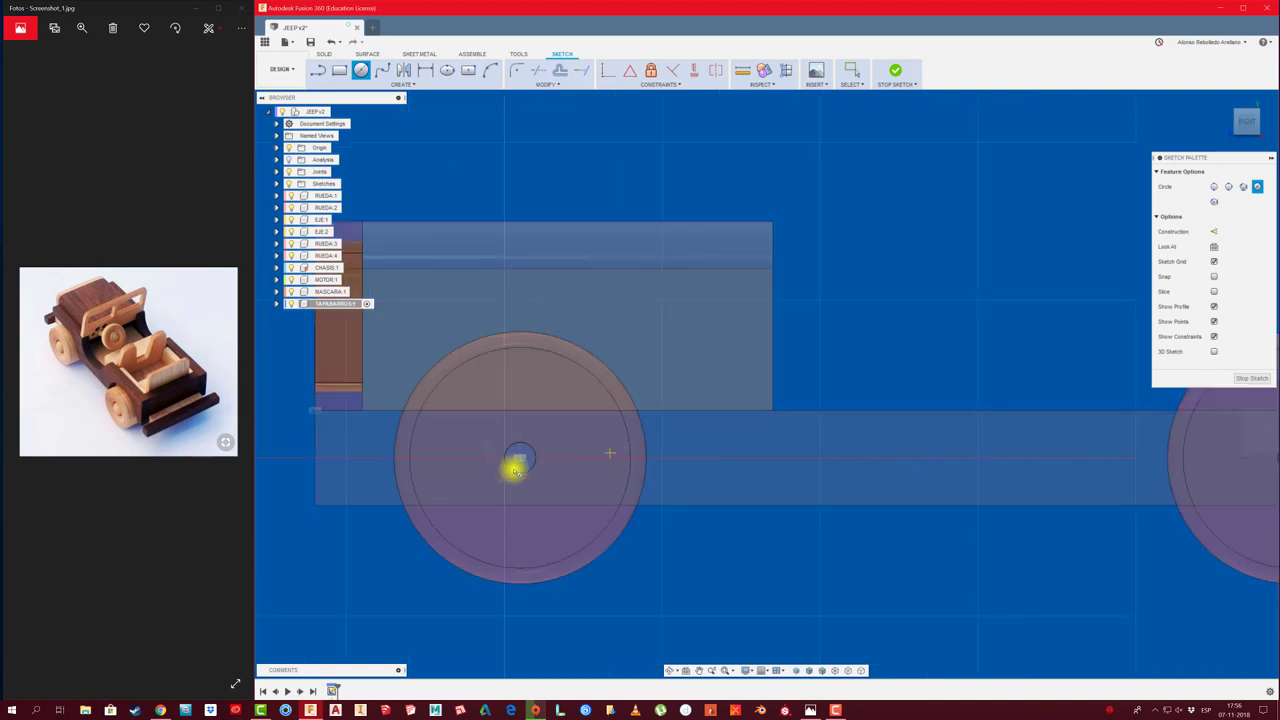
scroll(520, 458, up, 2)
scroll(525, 452, up, 2)
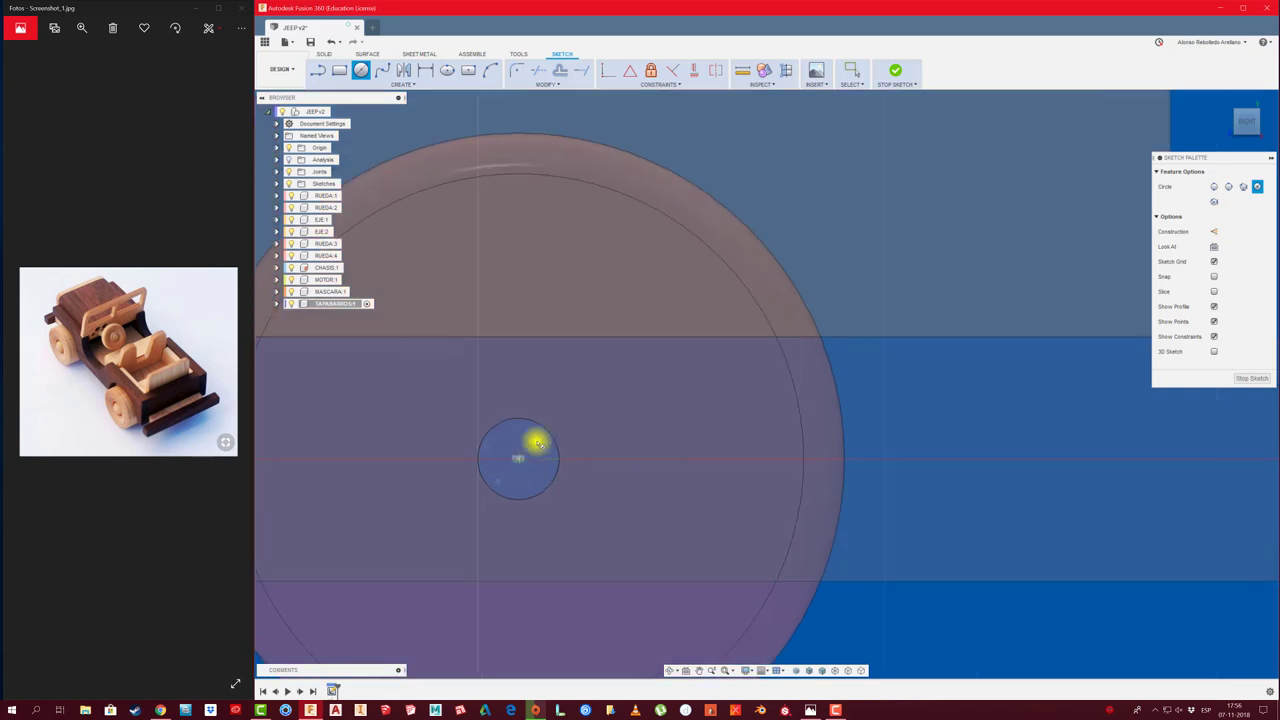
click(551, 449)
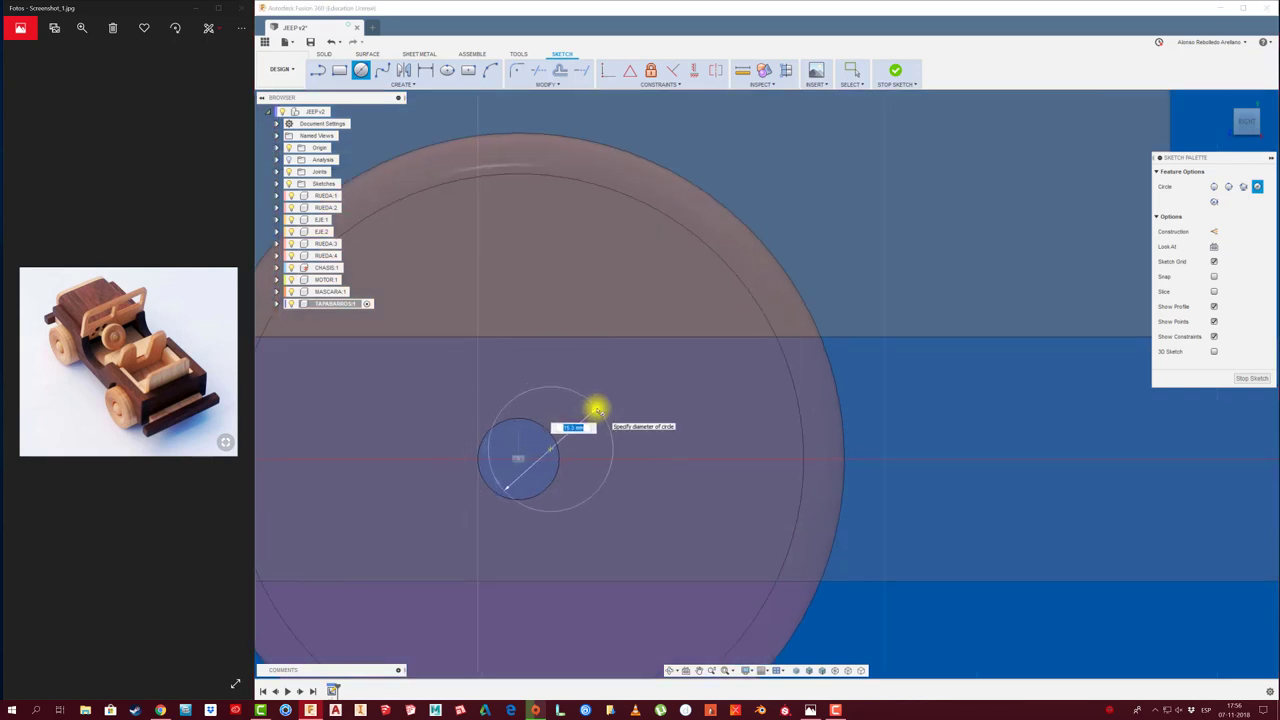
click(597, 410)
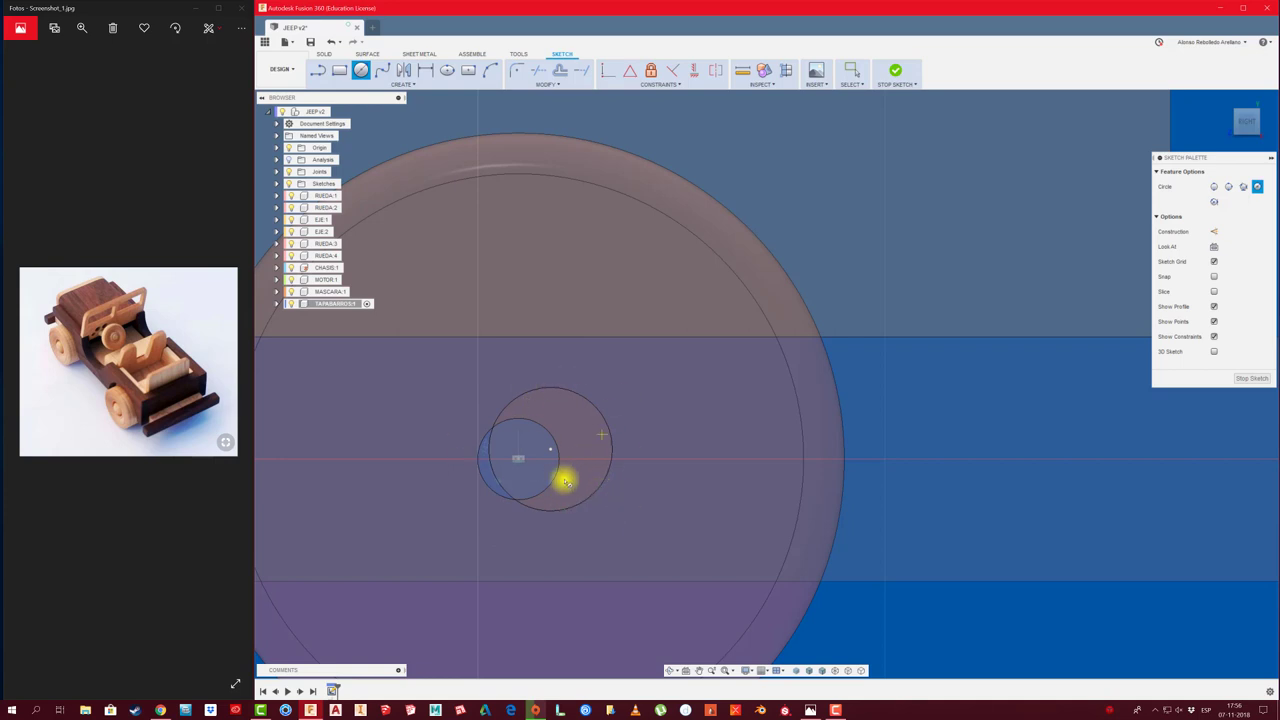
key(Escape)
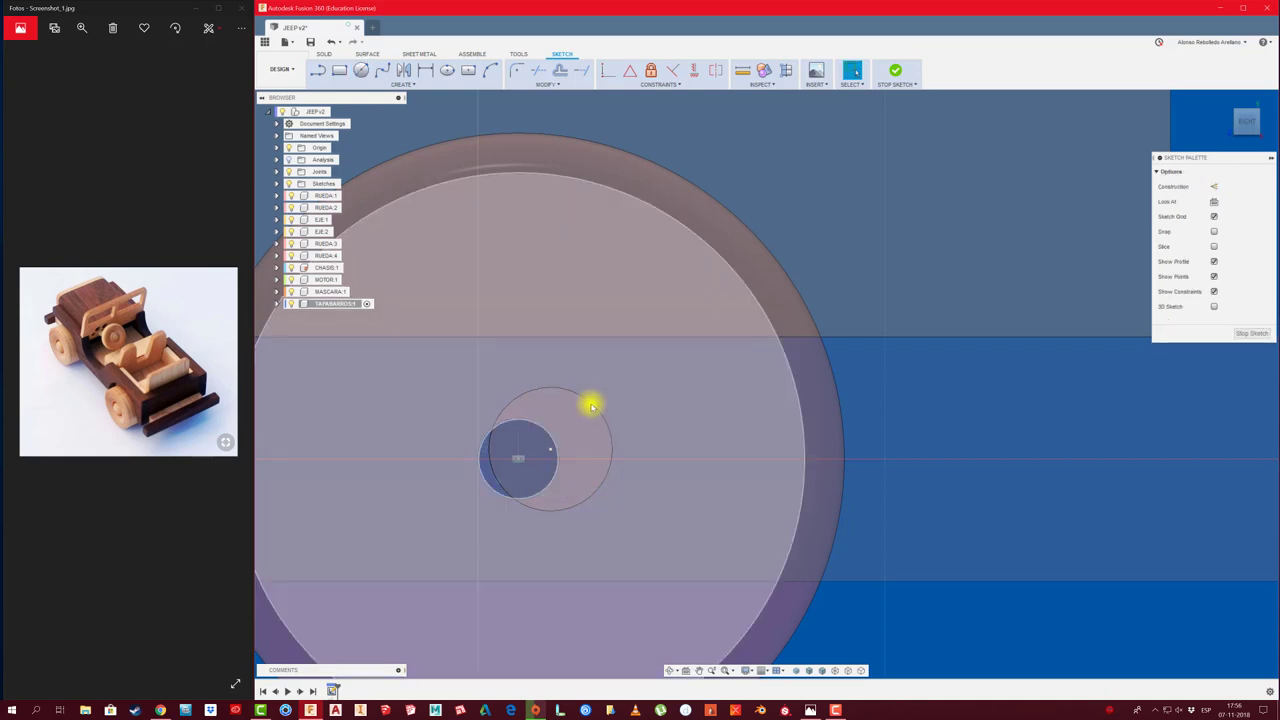
Measure the left wheel's outer edge (80 mm)
scroll(600, 507, down, 2)
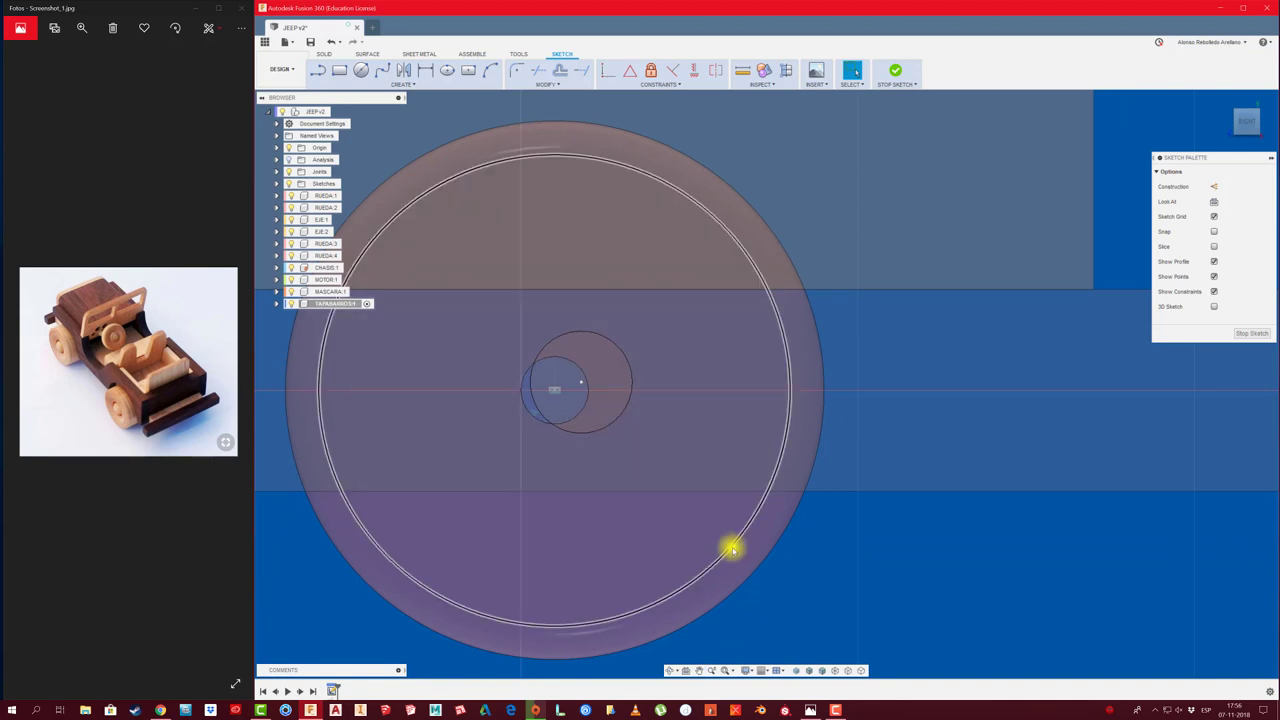
scroll(571, 360, down, 2)
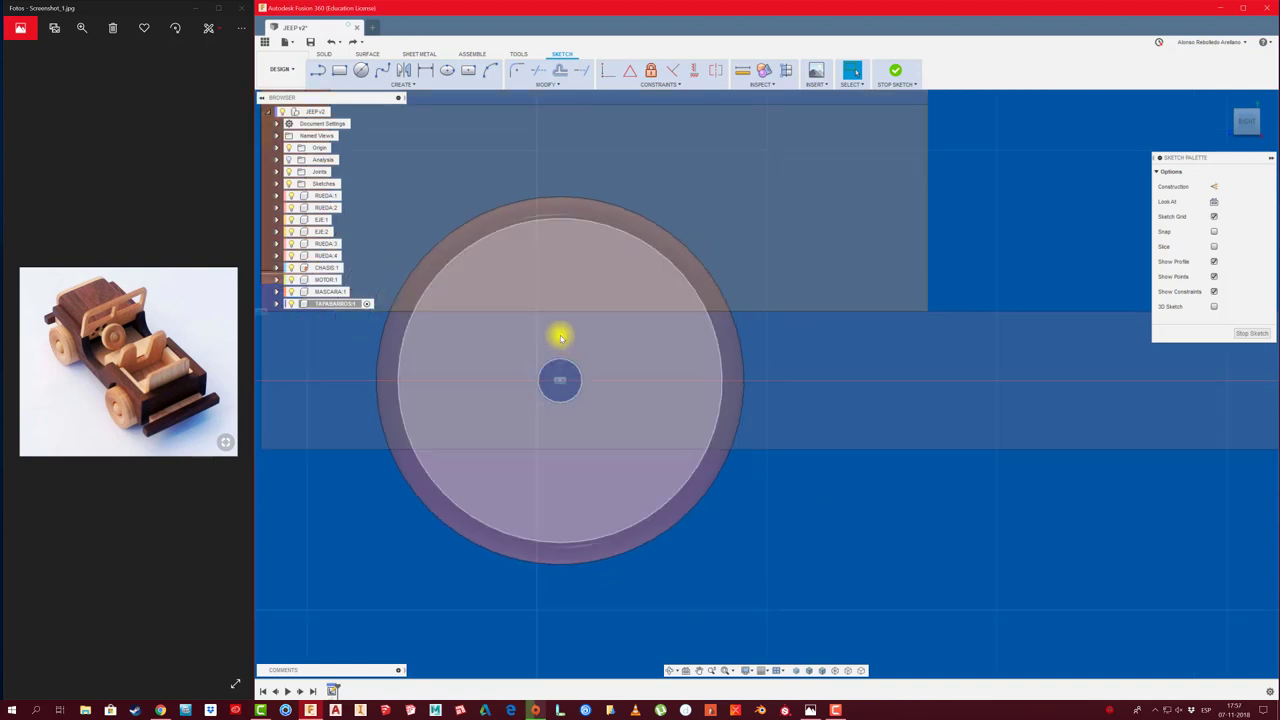
scroll(560, 334, down, 1)
click(416, 86)
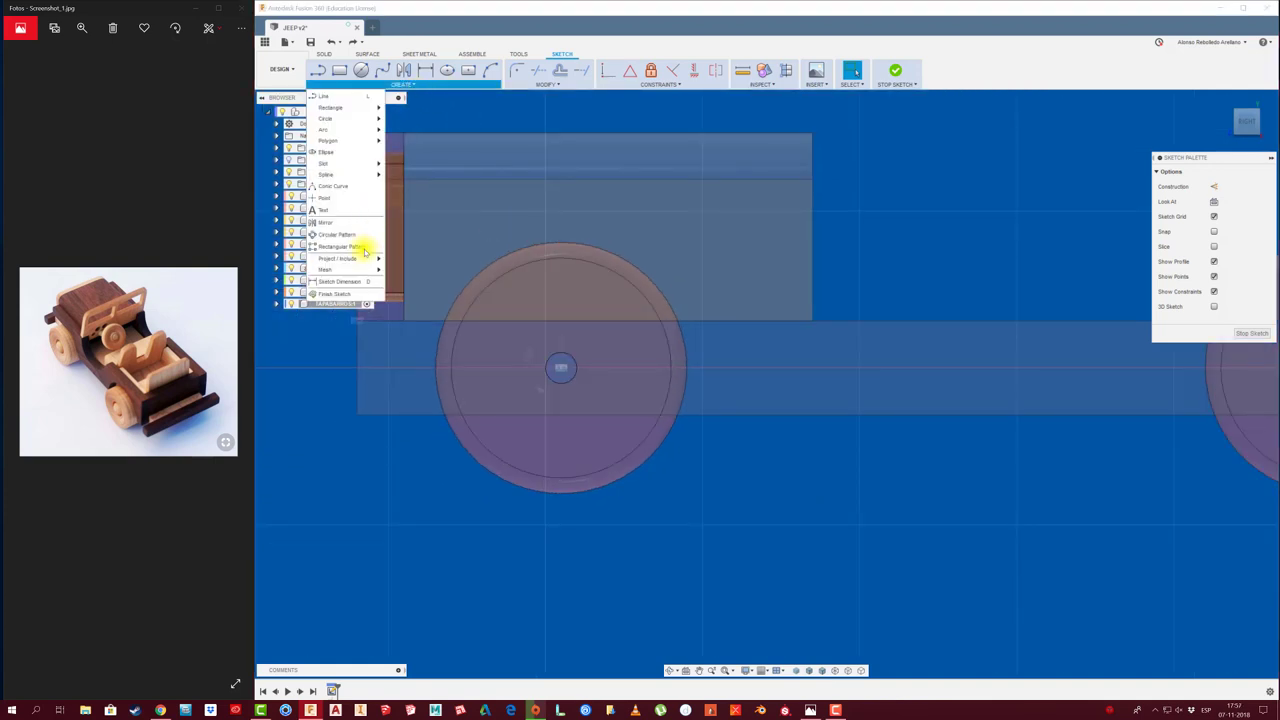
click(528, 371)
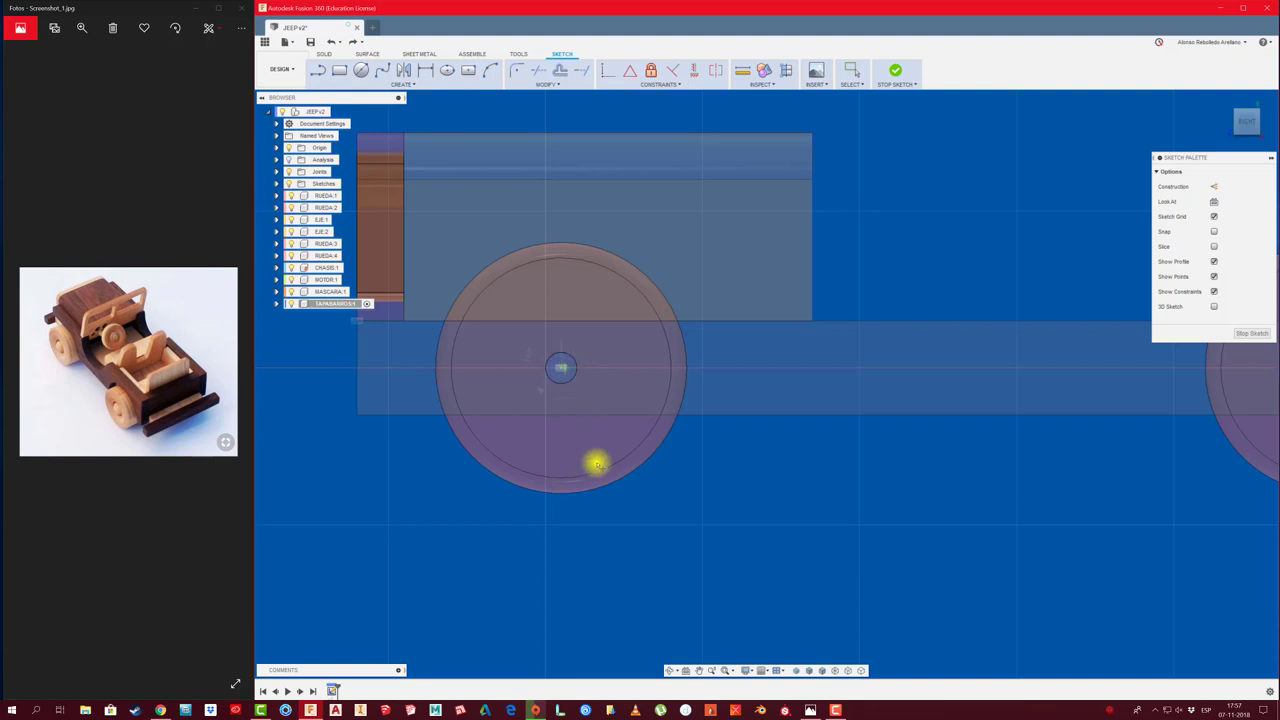
click(740, 71)
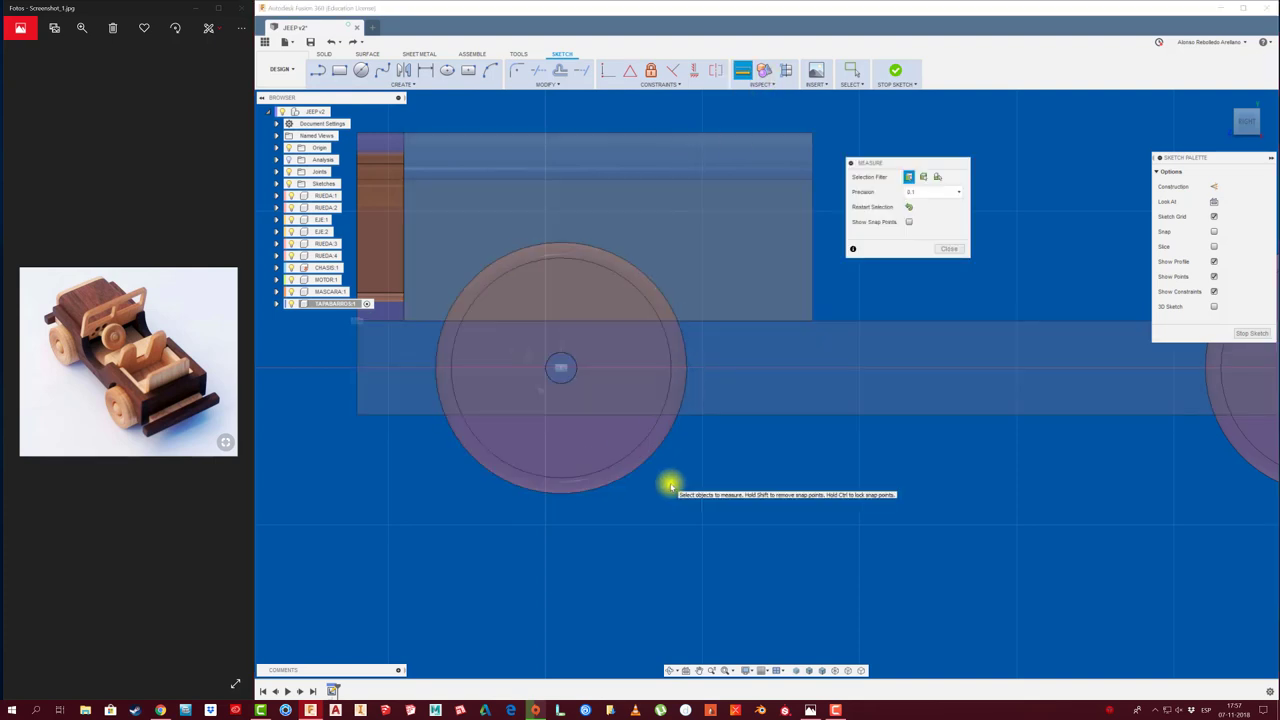
click(640, 466)
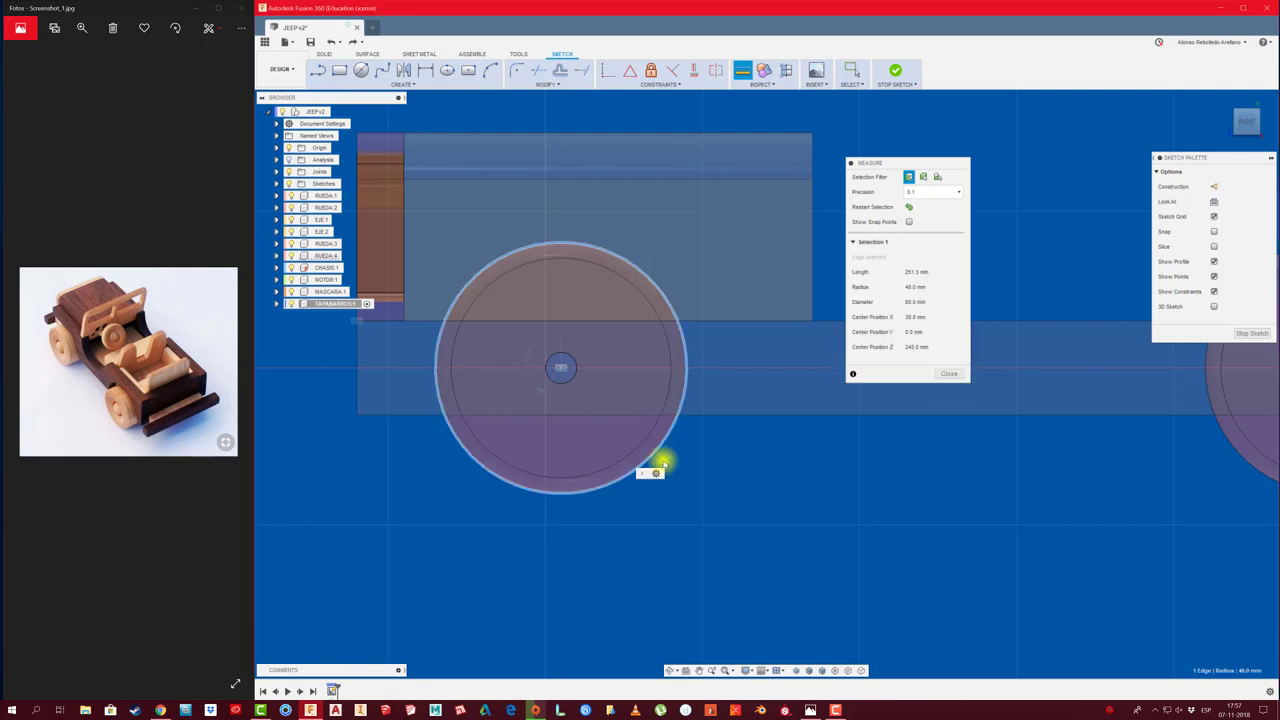
click(948, 373)
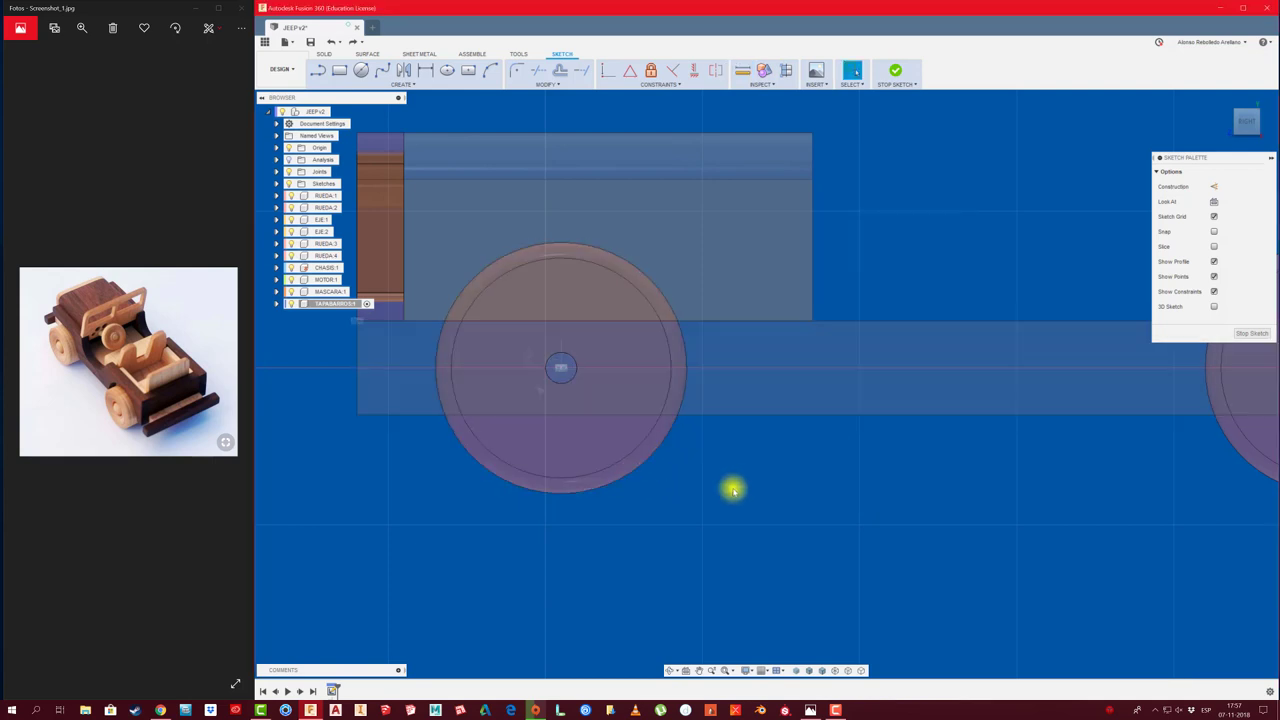
scroll(733, 489, down, 2)
middle_drag(729, 489, 670, 532)
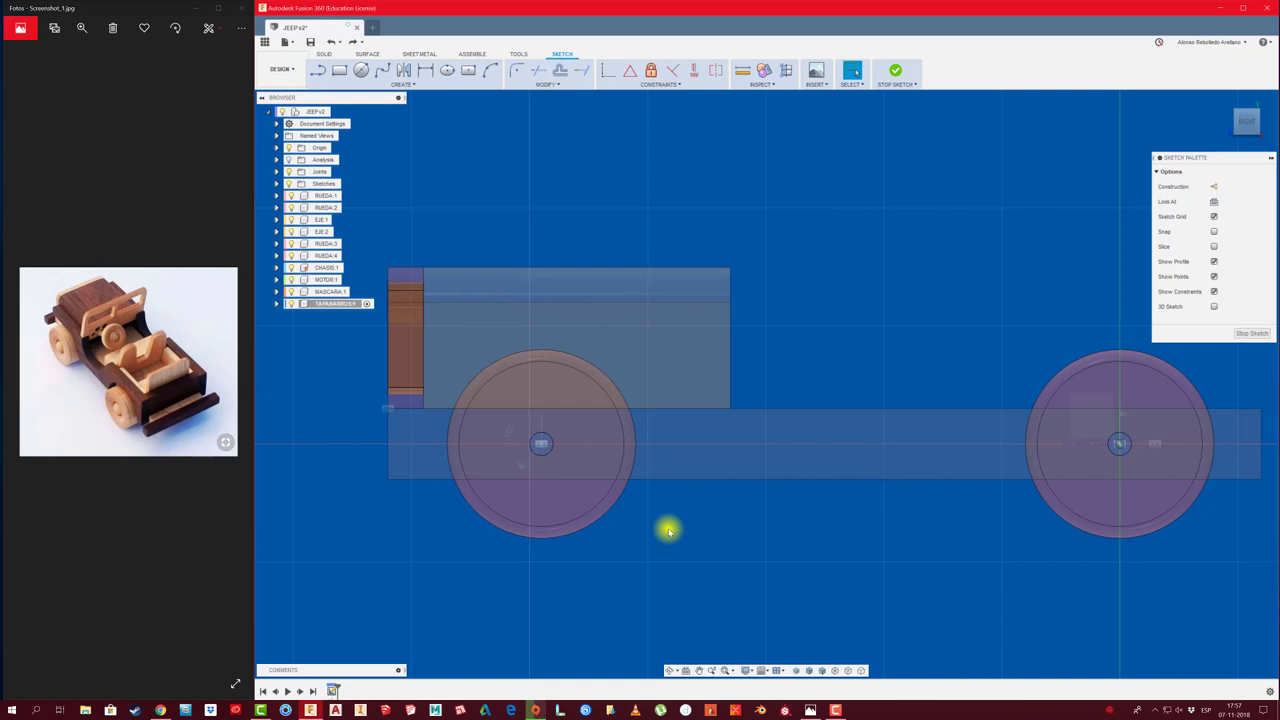
Draw a vertical construction line rising from the left wheel's centre
click(320, 70)
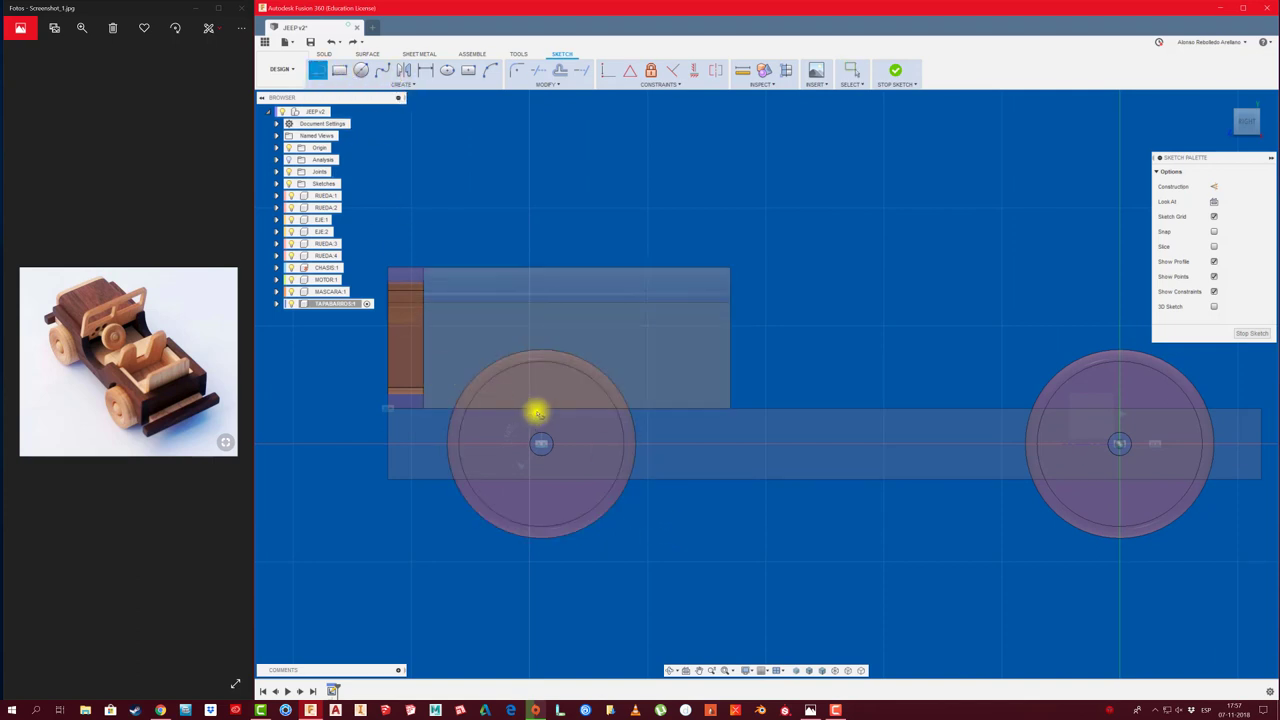
middle_drag(534, 409, 610, 401)
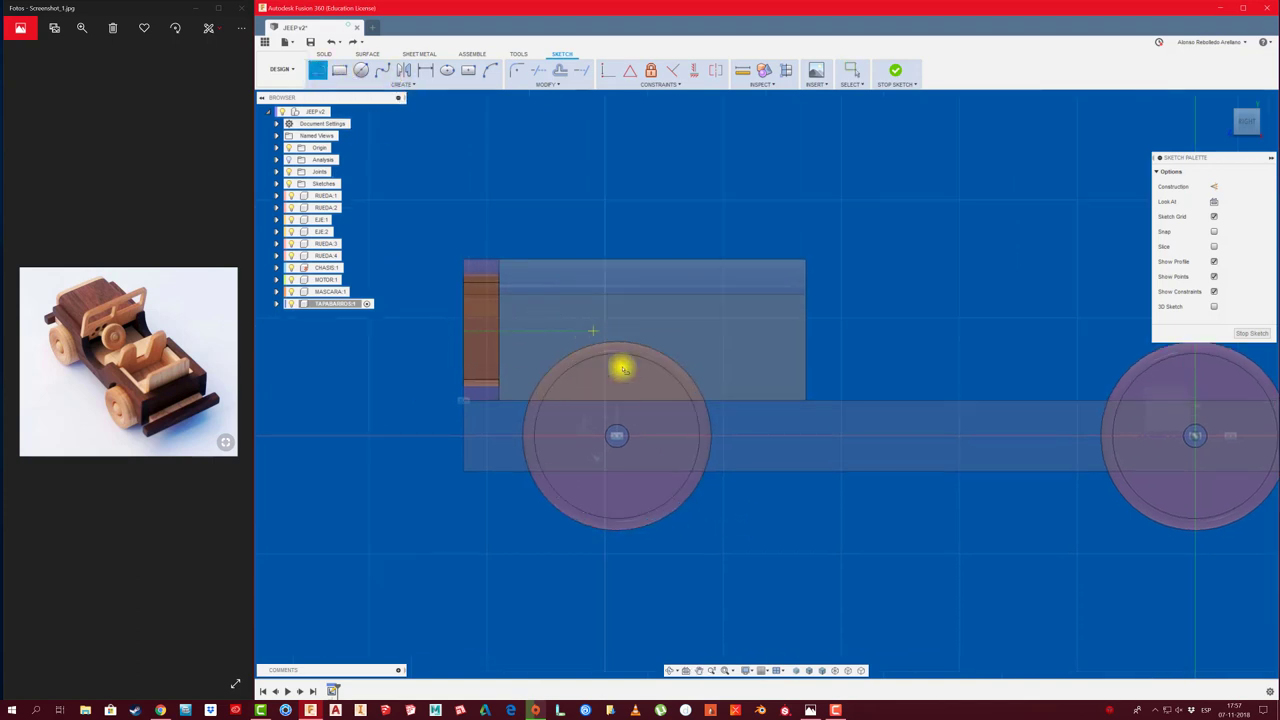
click(617, 435)
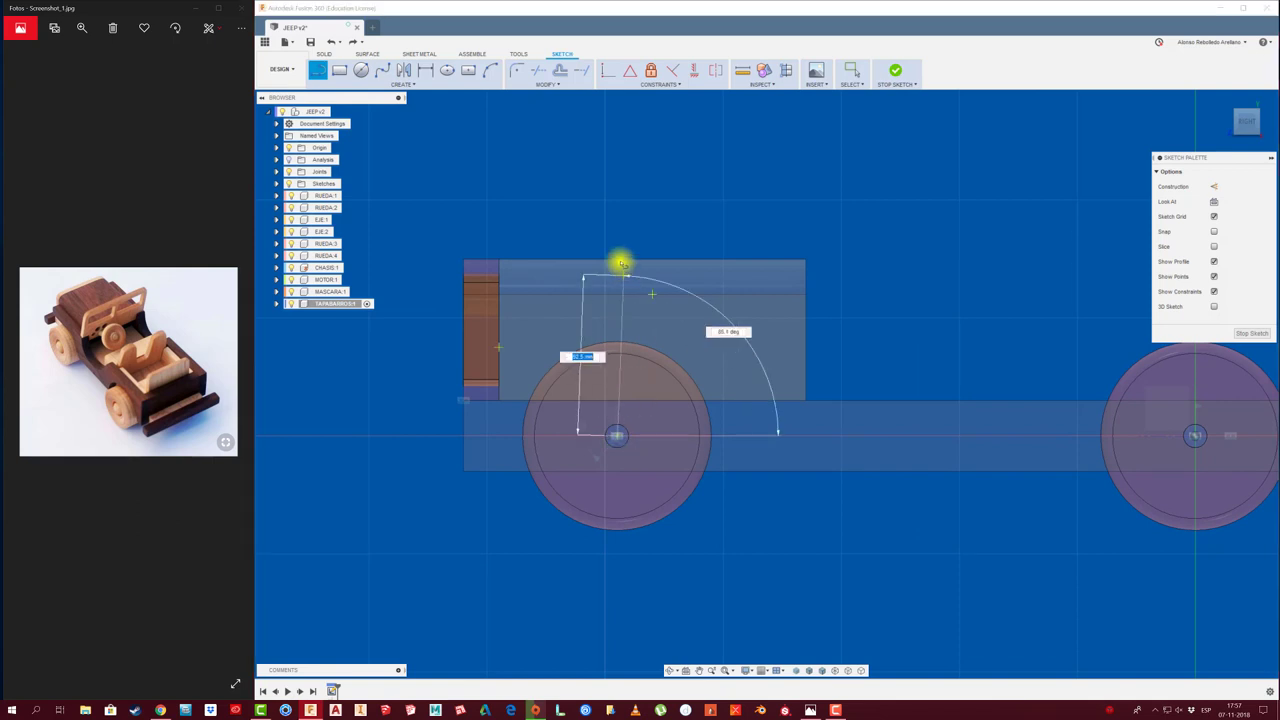
click(618, 235)
key(Escape)
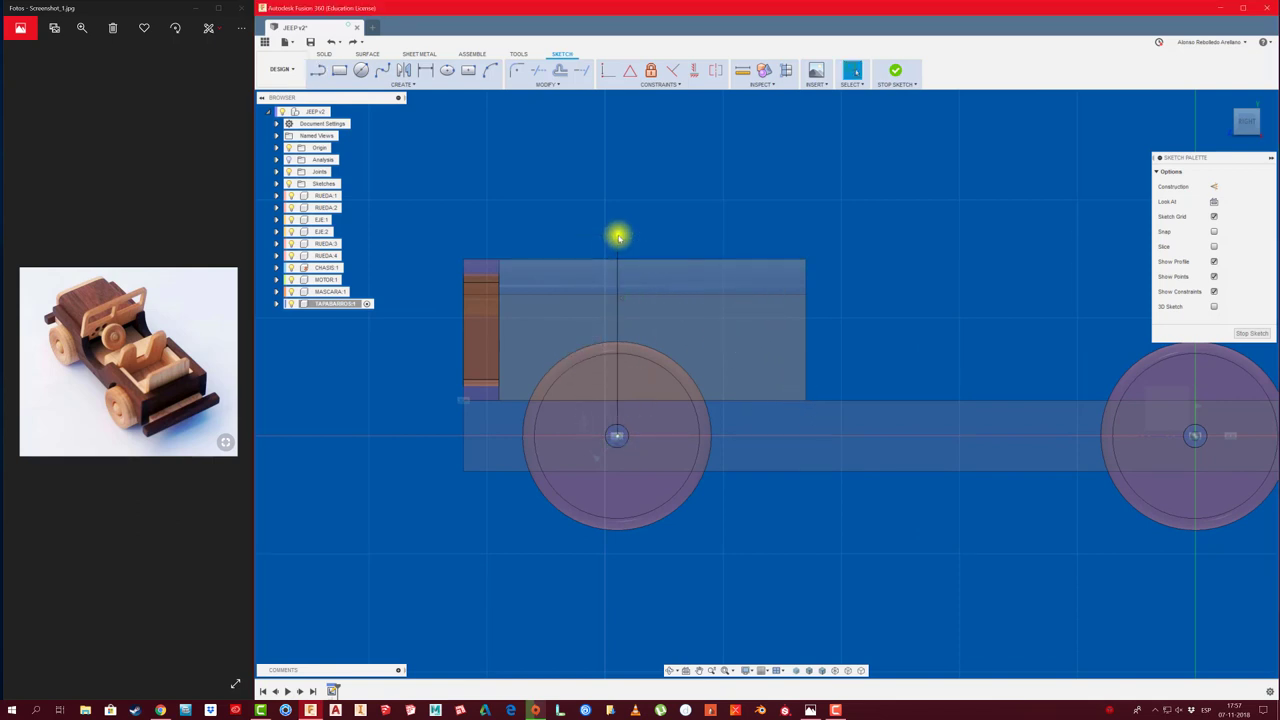
click(618, 250)
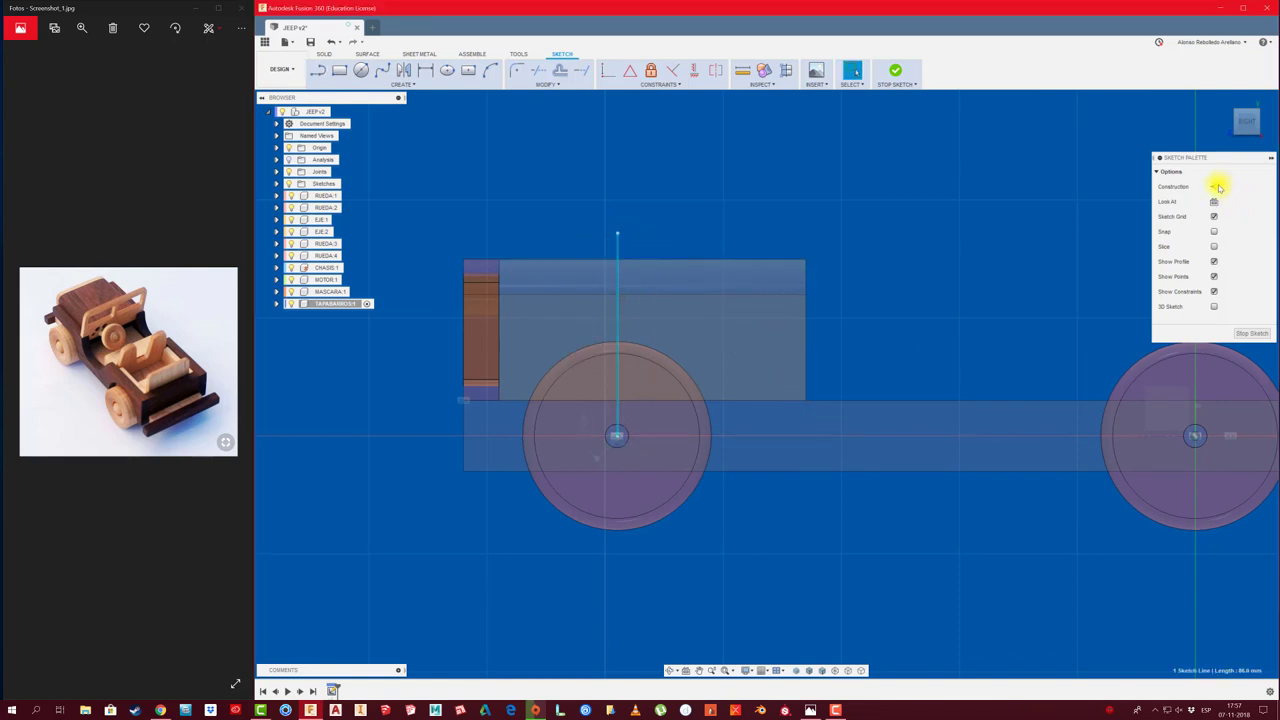
click(1214, 187)
drag(1172, 158, 826, 133)
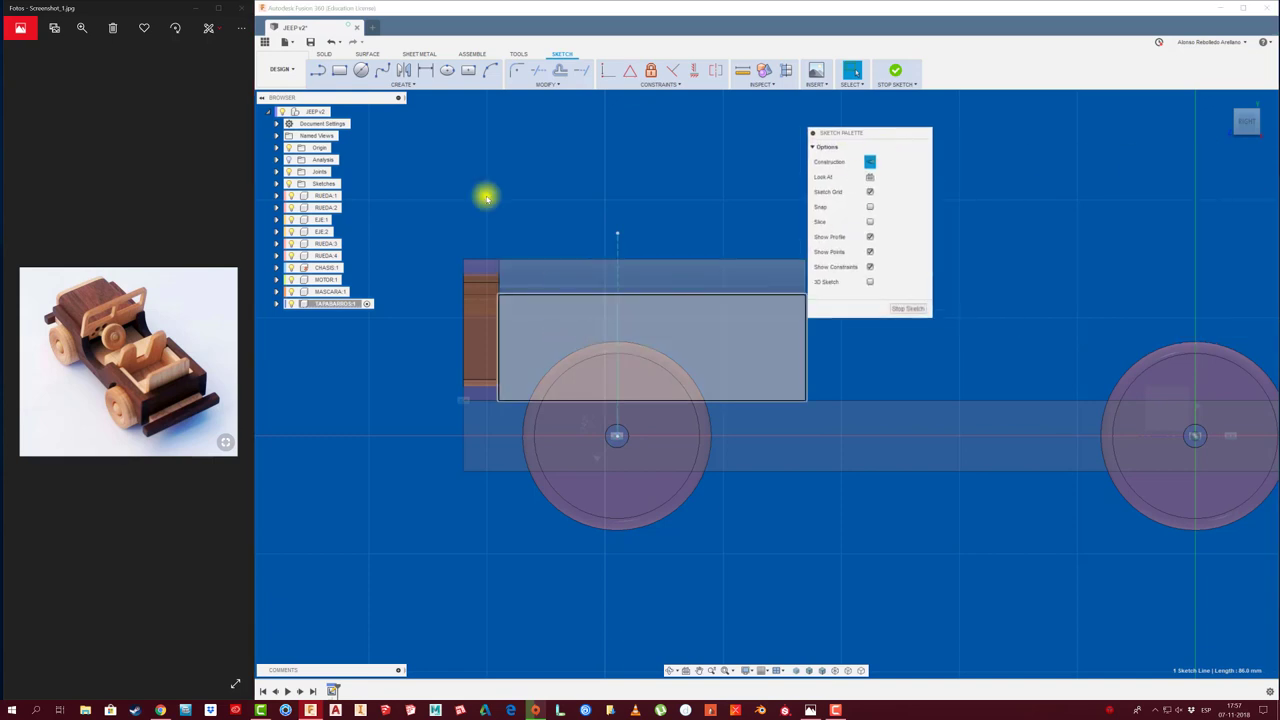
Draw a short horizontal line across the body's front, then reopen the fender sketch
key(l)
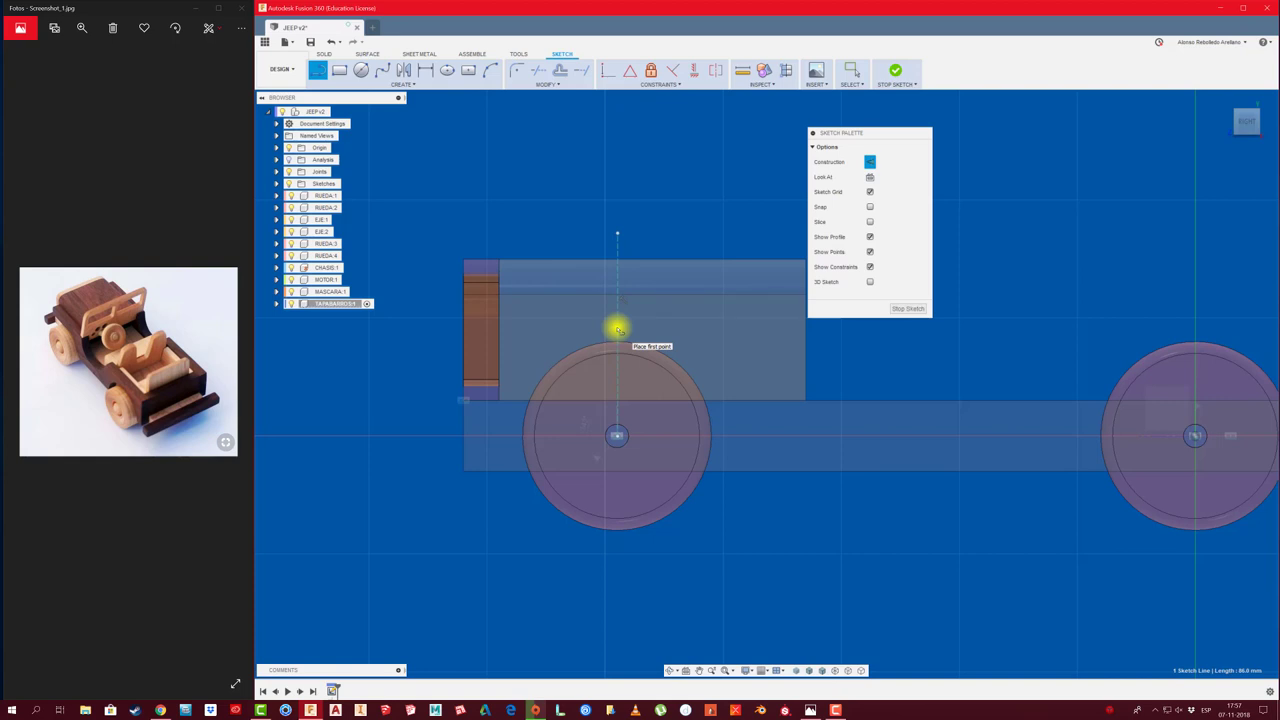
click(617, 329)
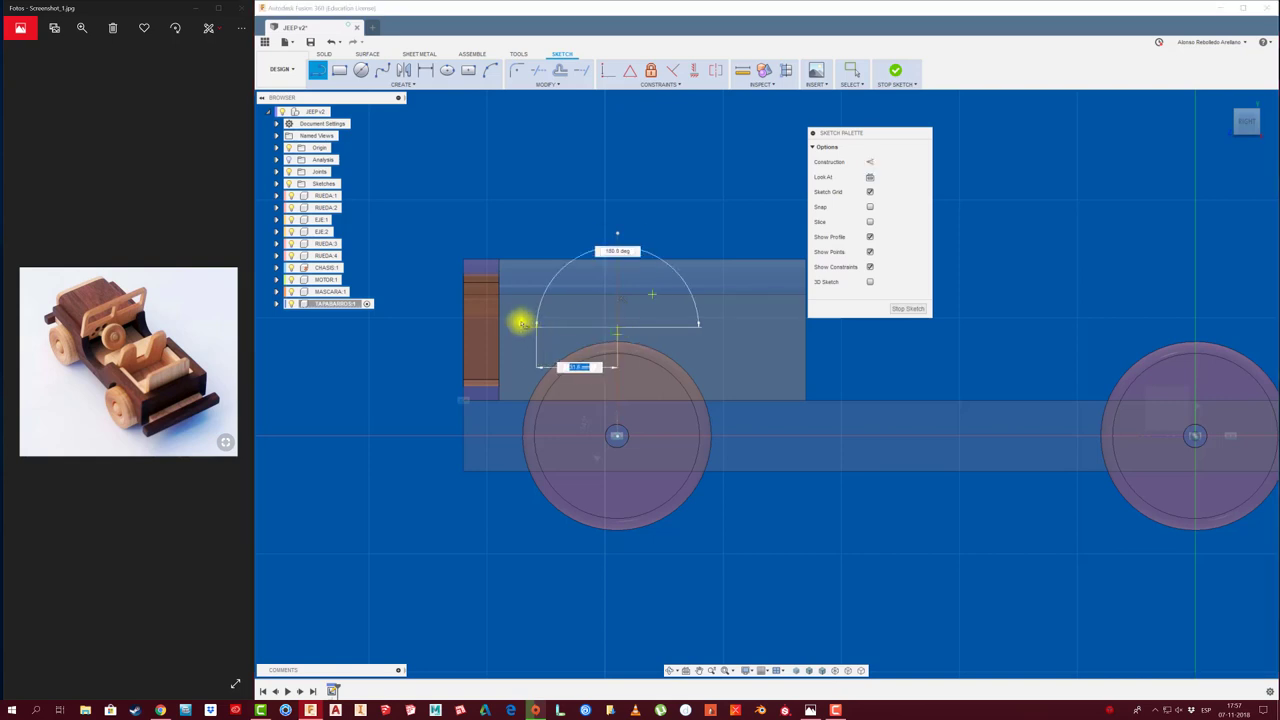
click(514, 306)
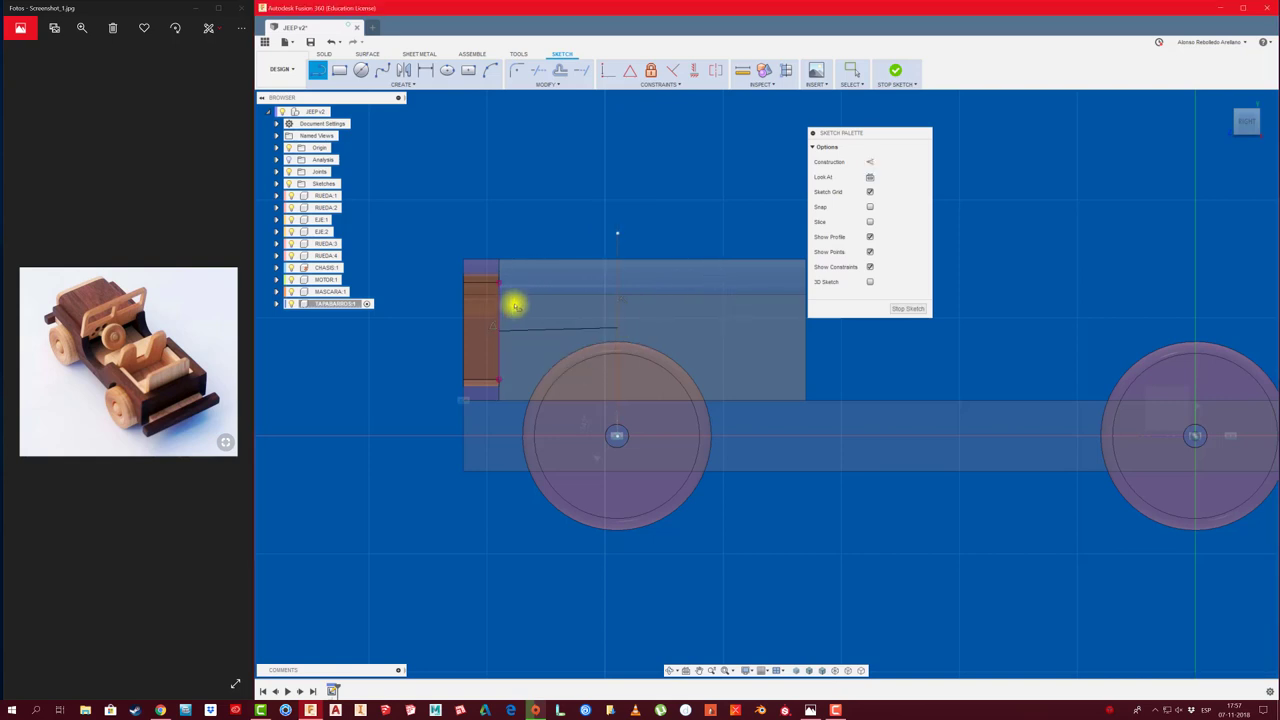
key(Escape)
scroll(571, 329, up, 1)
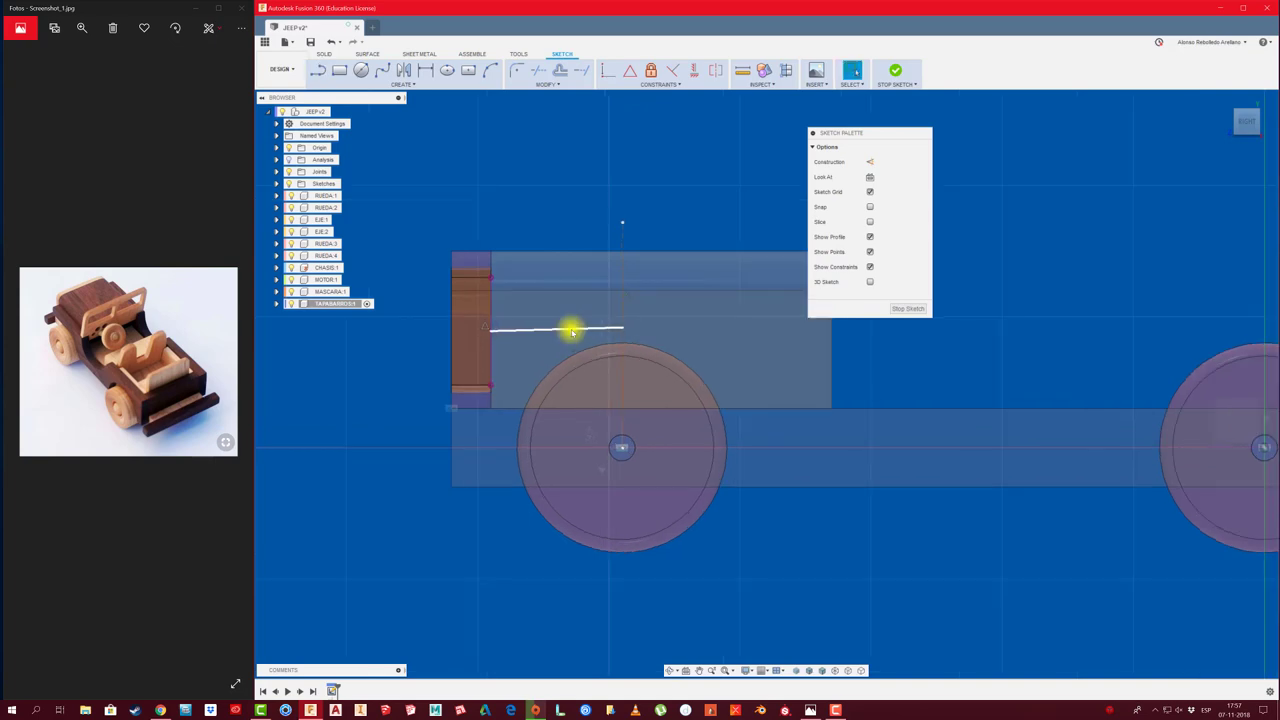
key(j)
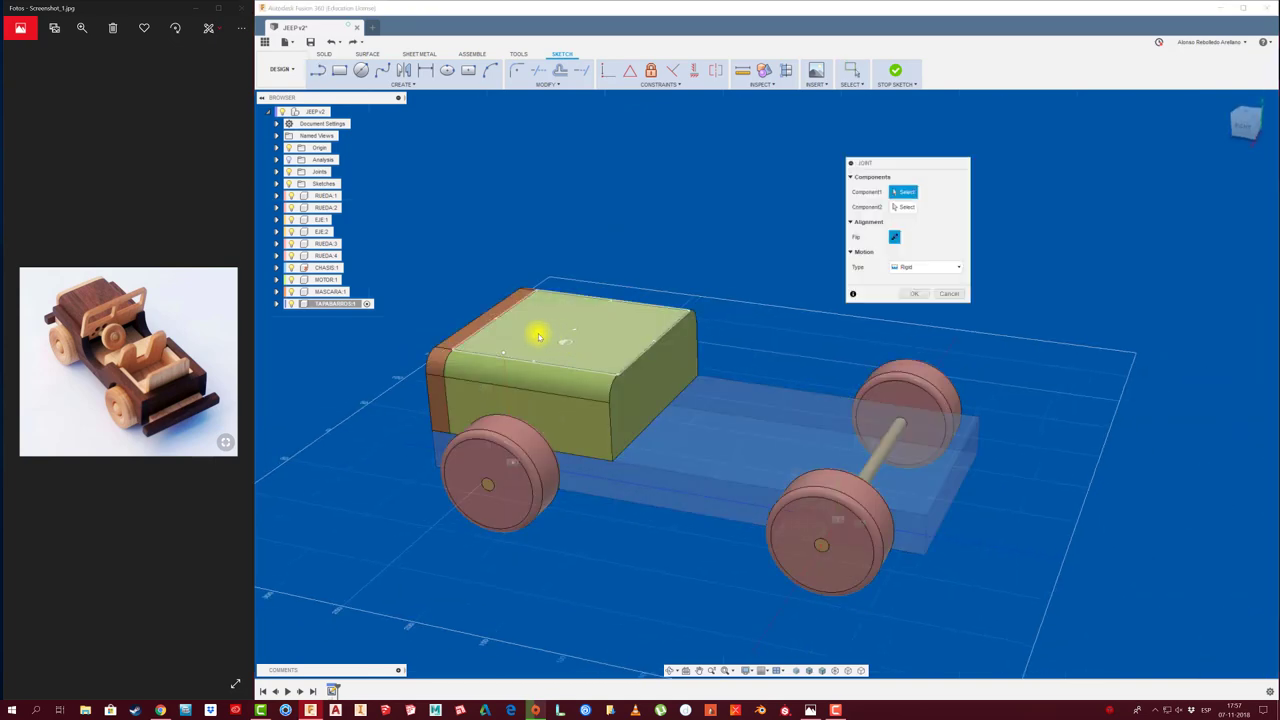
click(948, 295)
double_click(370, 305)
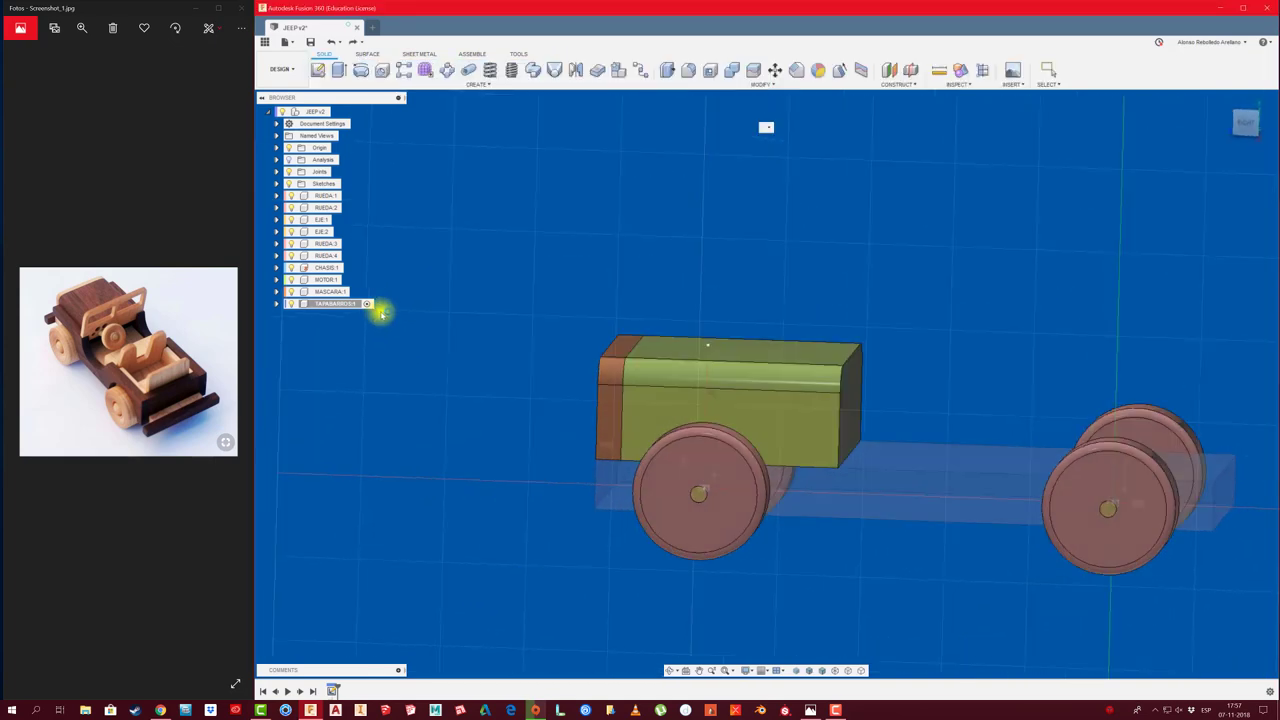
scroll(597, 311, up, 2)
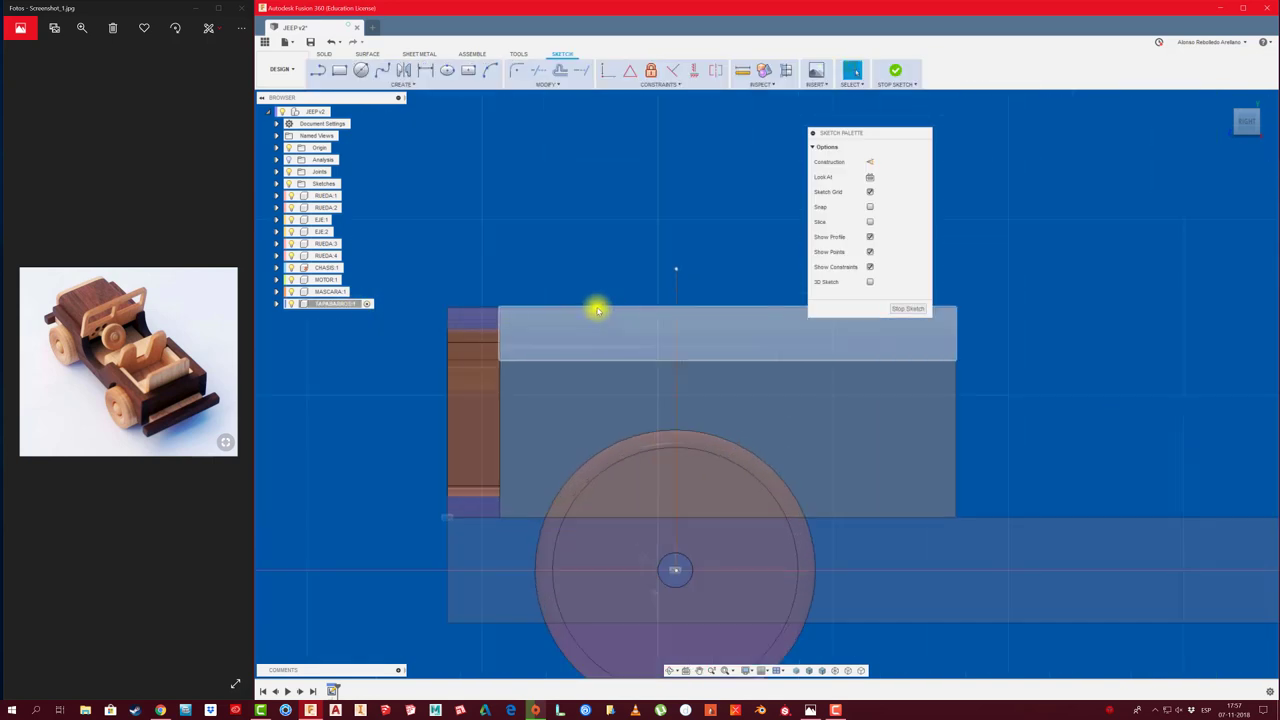
Draw a horizontal line from the vertical construction line out past the body's front
key(l)
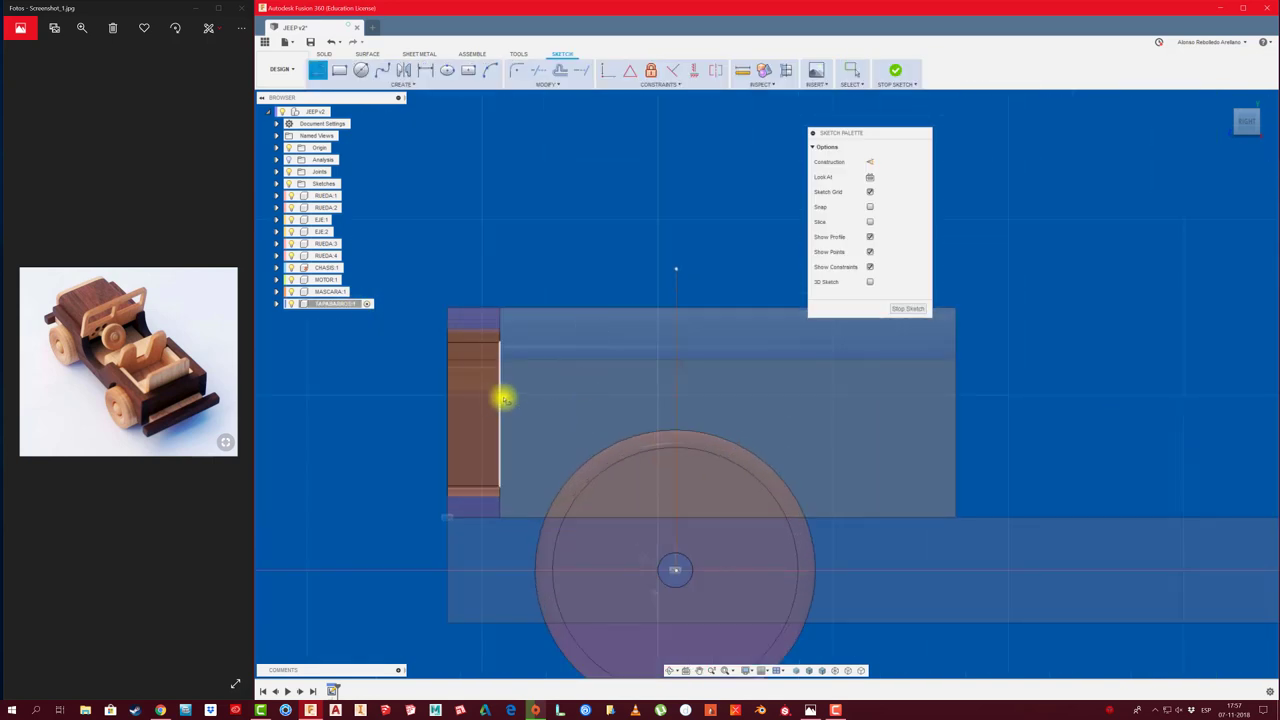
click(676, 396)
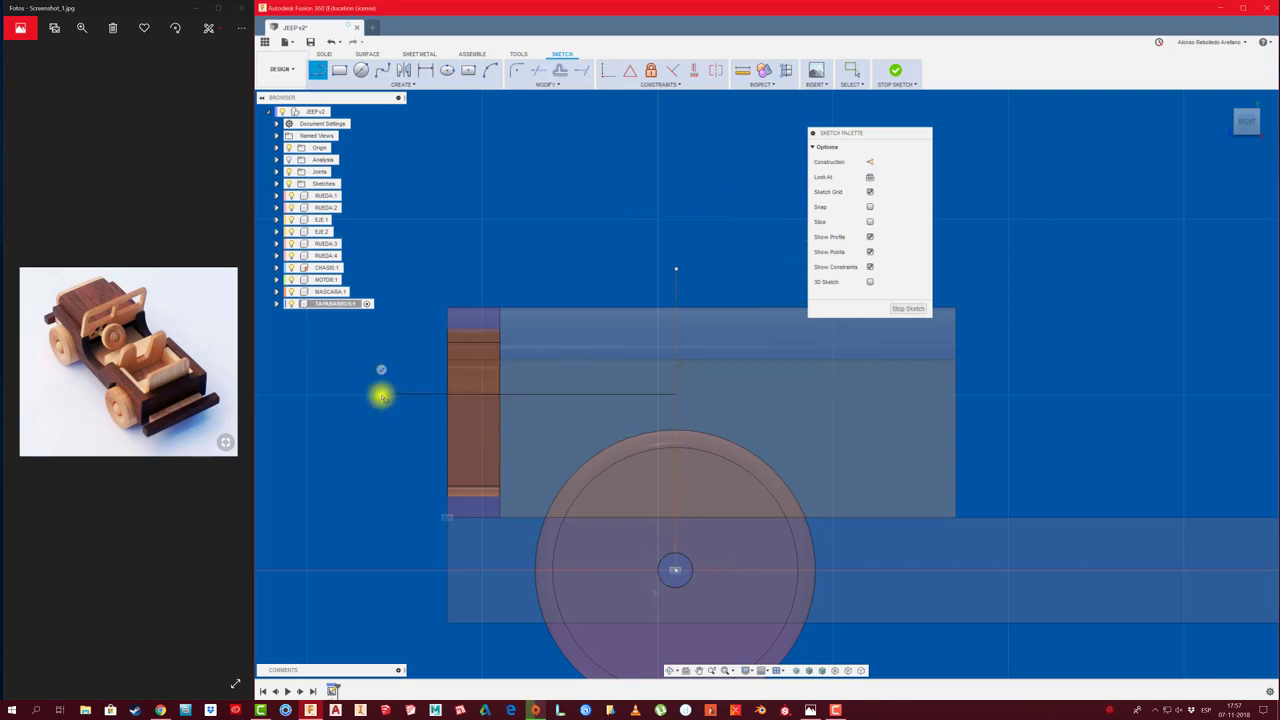
click(381, 396)
key(Escape)
key(j)
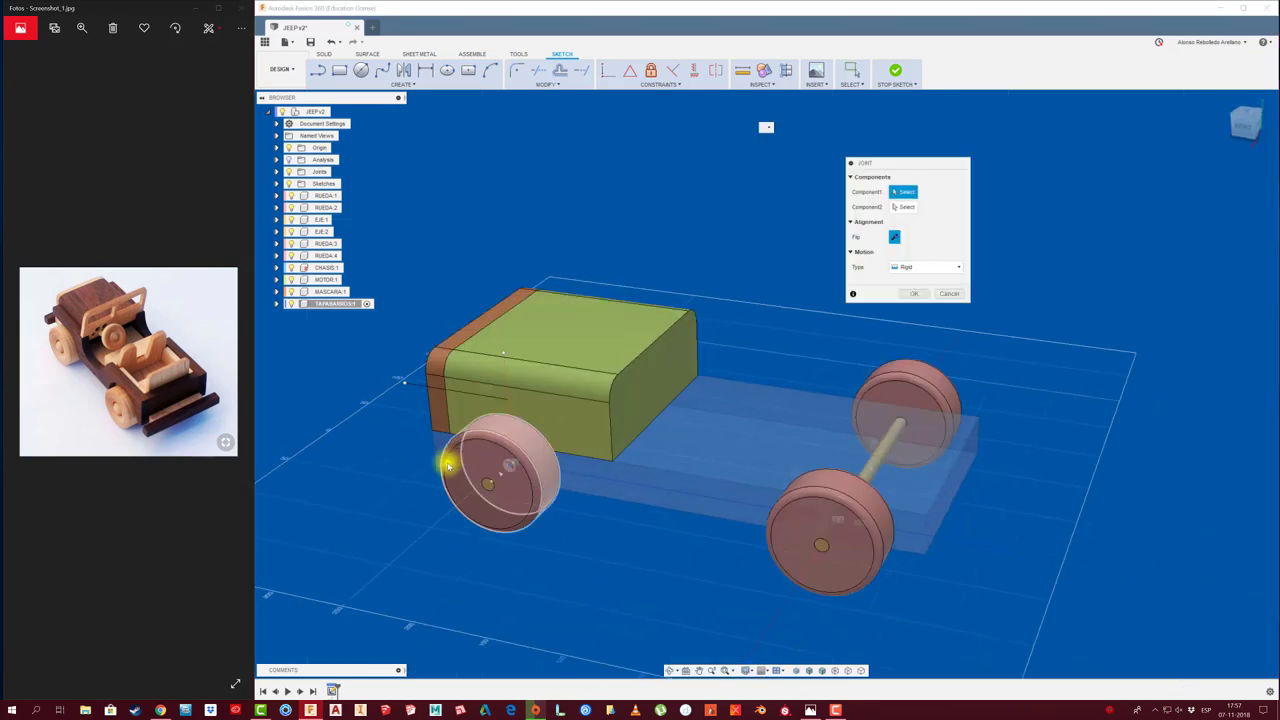
click(952, 294)
key(ctrl+z)
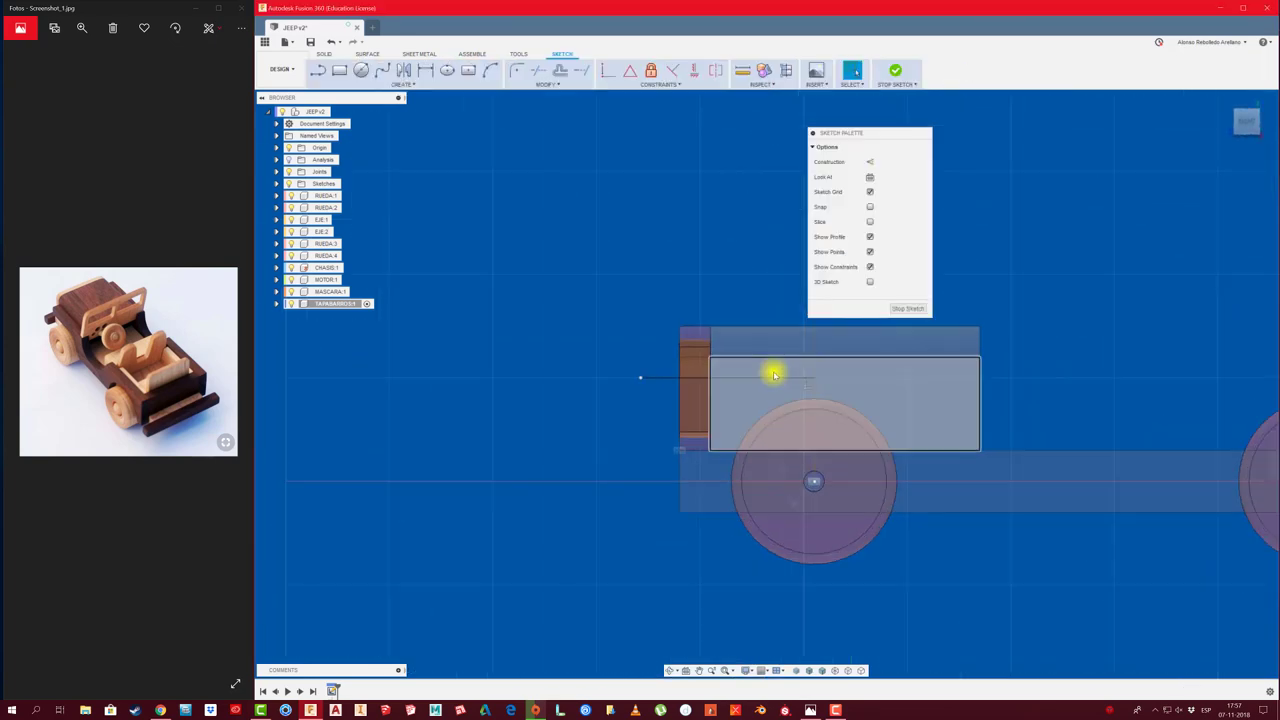
Draw a long horizontal guide line from the chassis front corner to beyond the rear wheel
click(706, 378)
scroll(691, 352, up, 2)
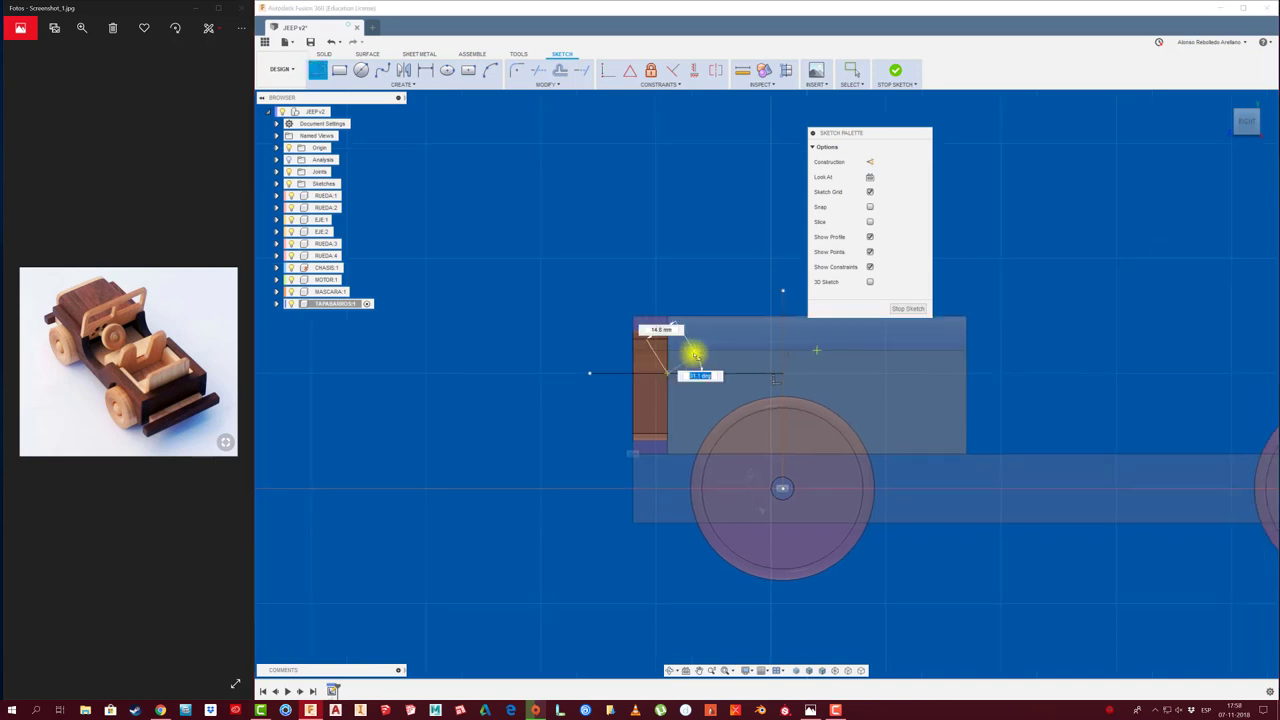
scroll(692, 356, up, 3)
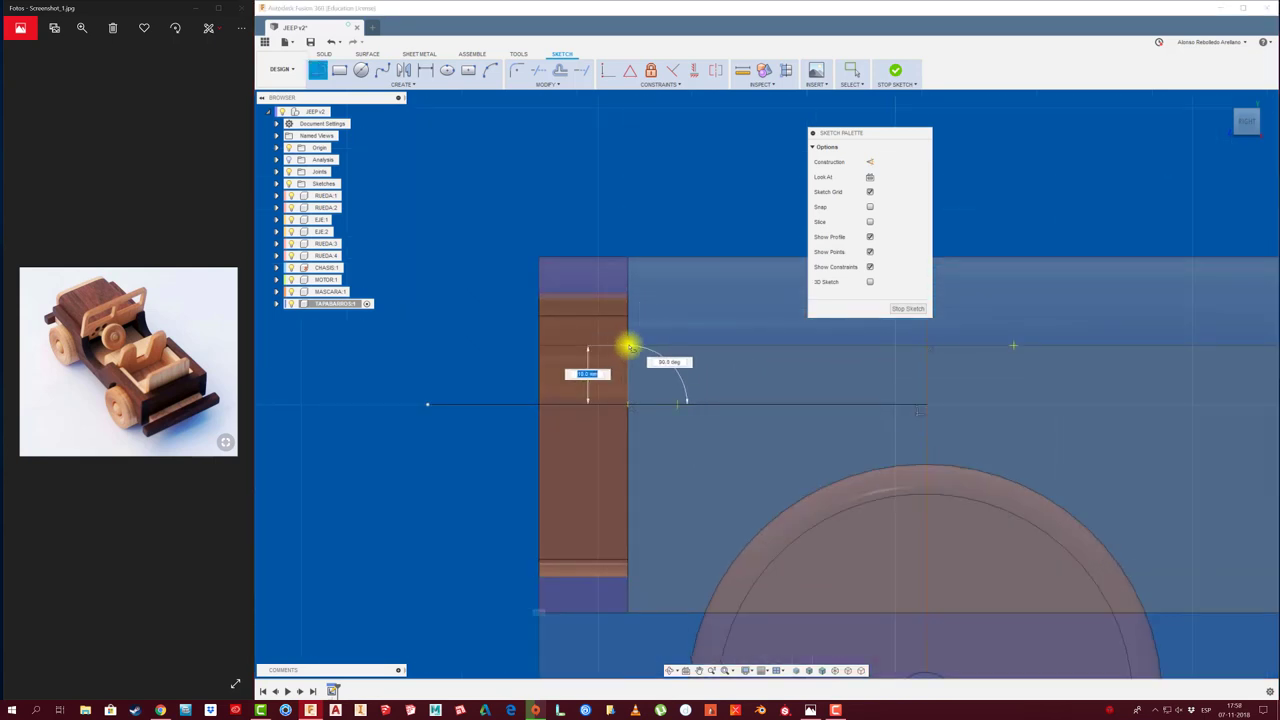
scroll(680, 365, down, 2)
scroll(690, 372, down, 2)
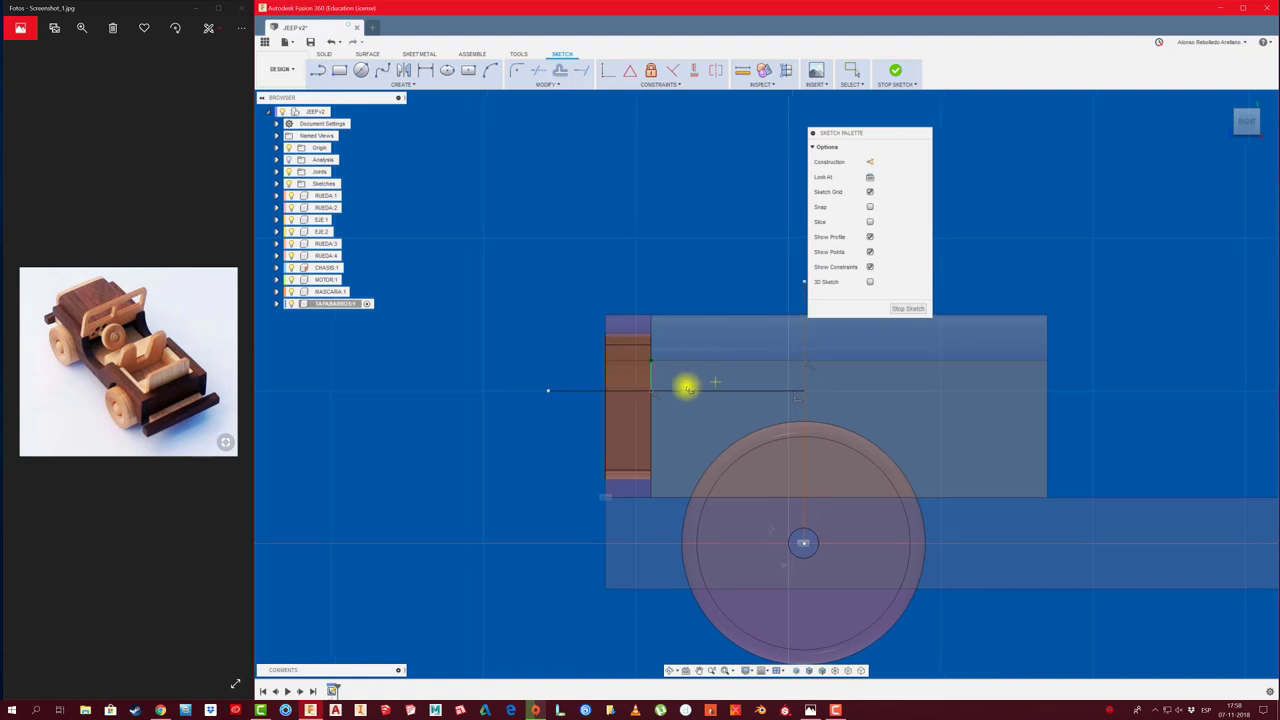
middle_drag(687, 388, 664, 393)
click(626, 365)
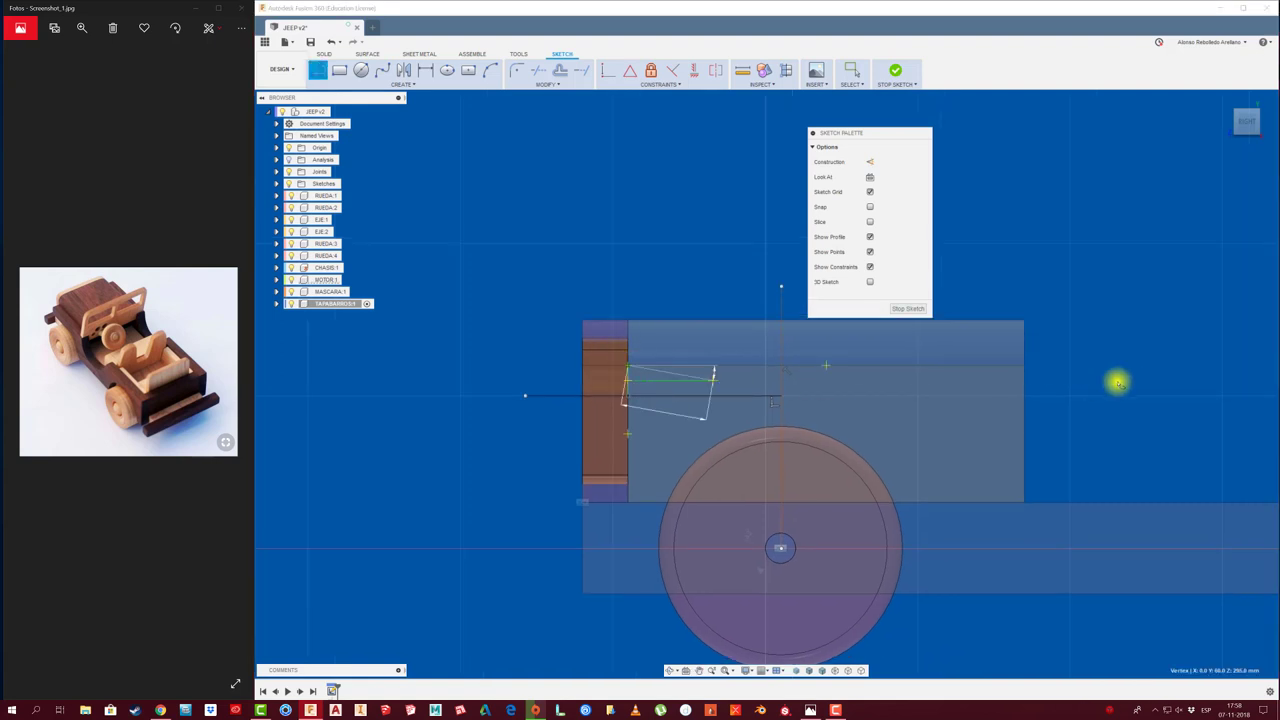
middle_drag(1163, 357, 875, 365)
scroll(870, 365, down, 2)
scroll(840, 365, down, 2)
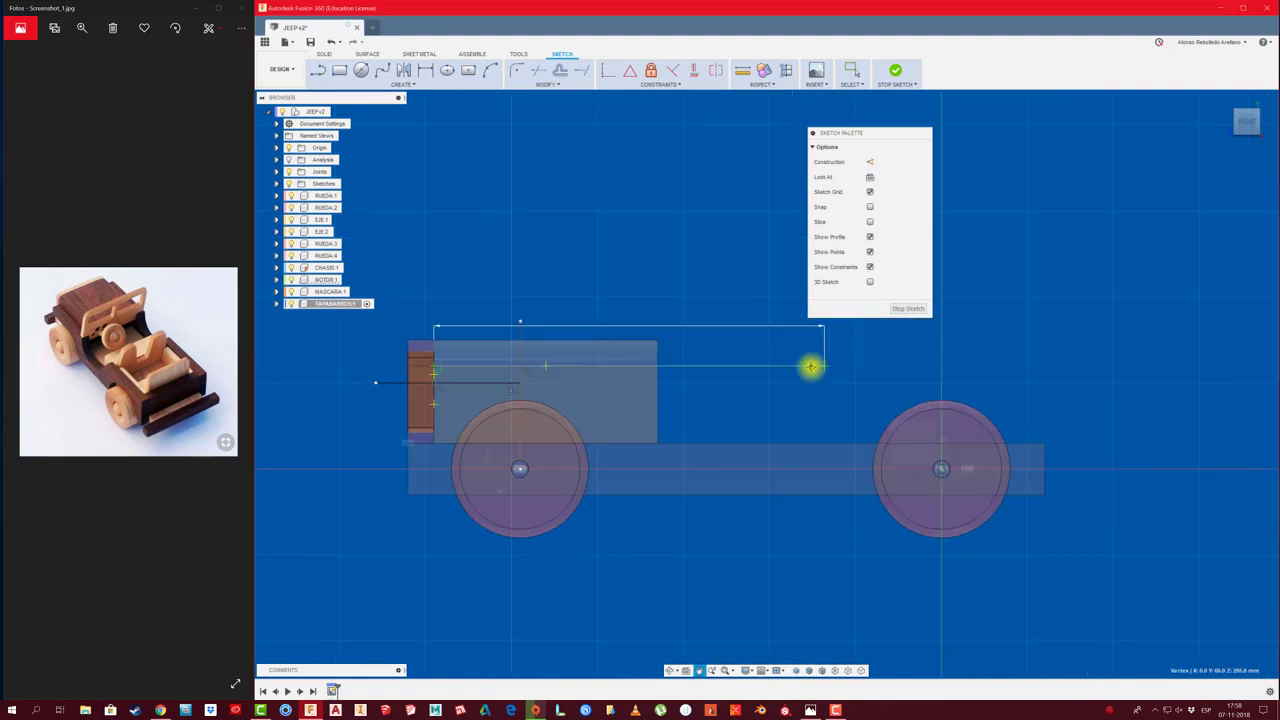
click(1071, 365)
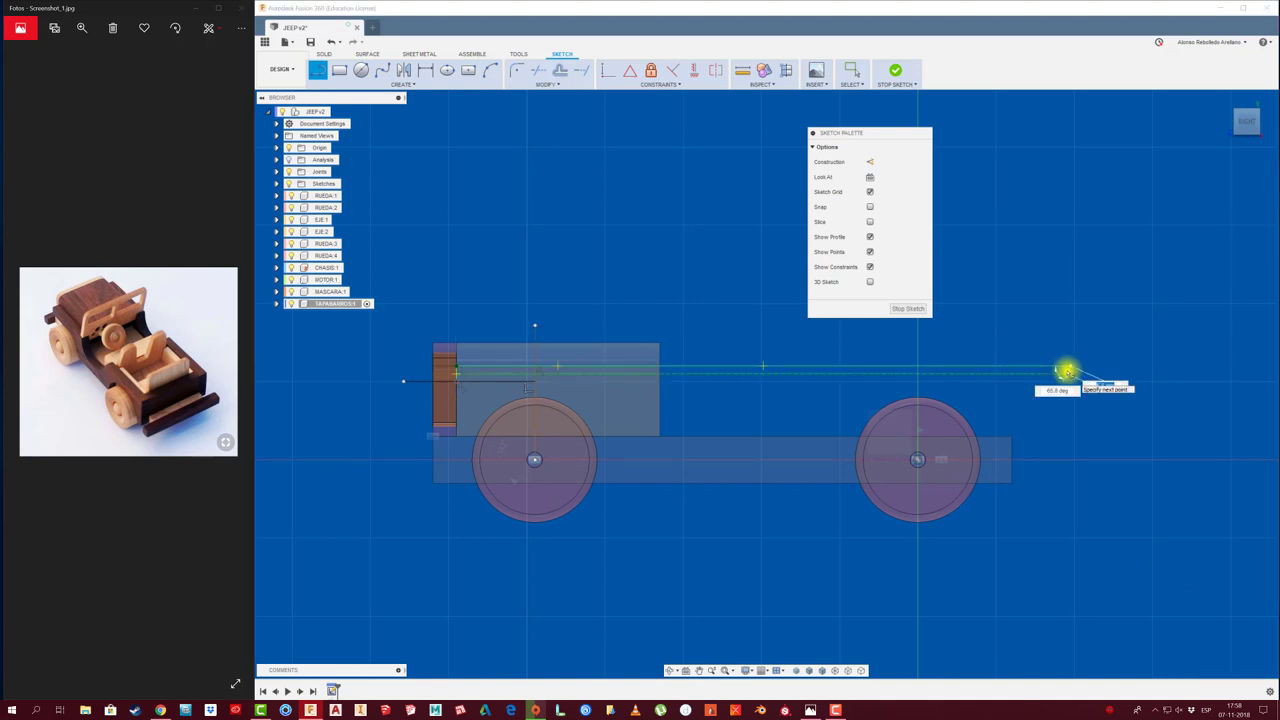
key(Escape)
scroll(590, 403, up, 2)
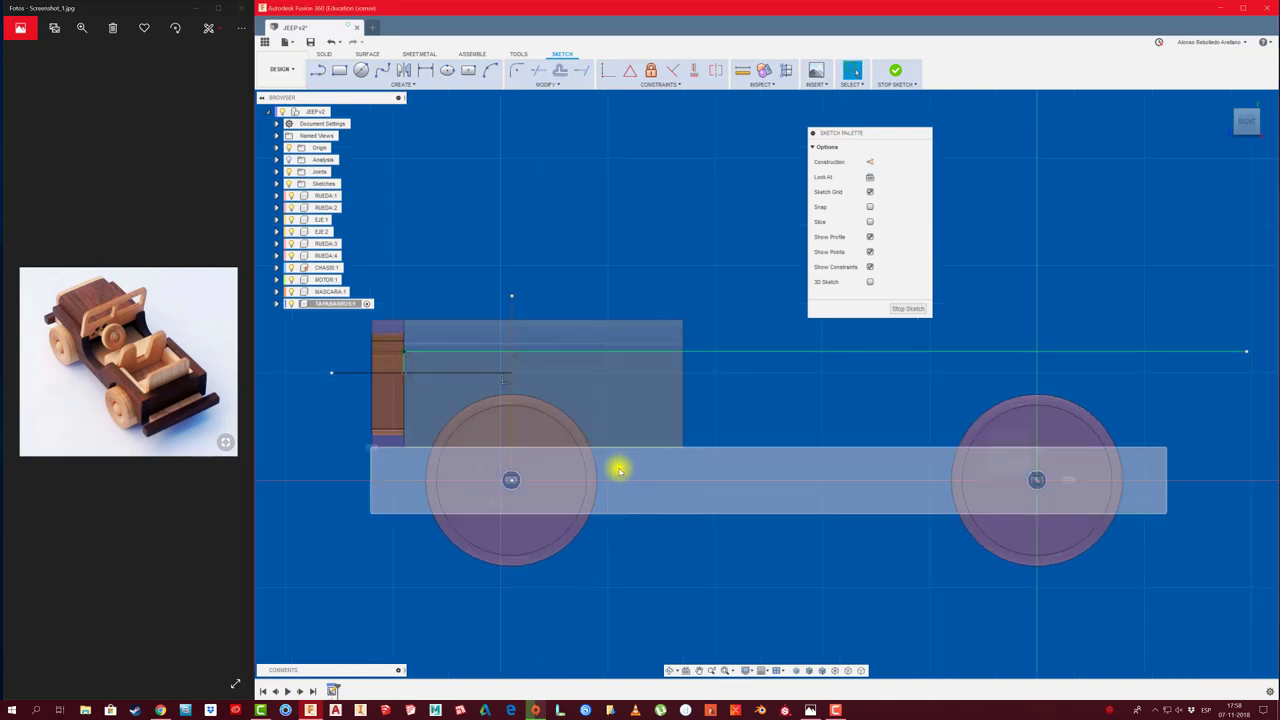
Draw a circle on the front wheel's centre, larger than the wheel
key(c)
click(511, 480)
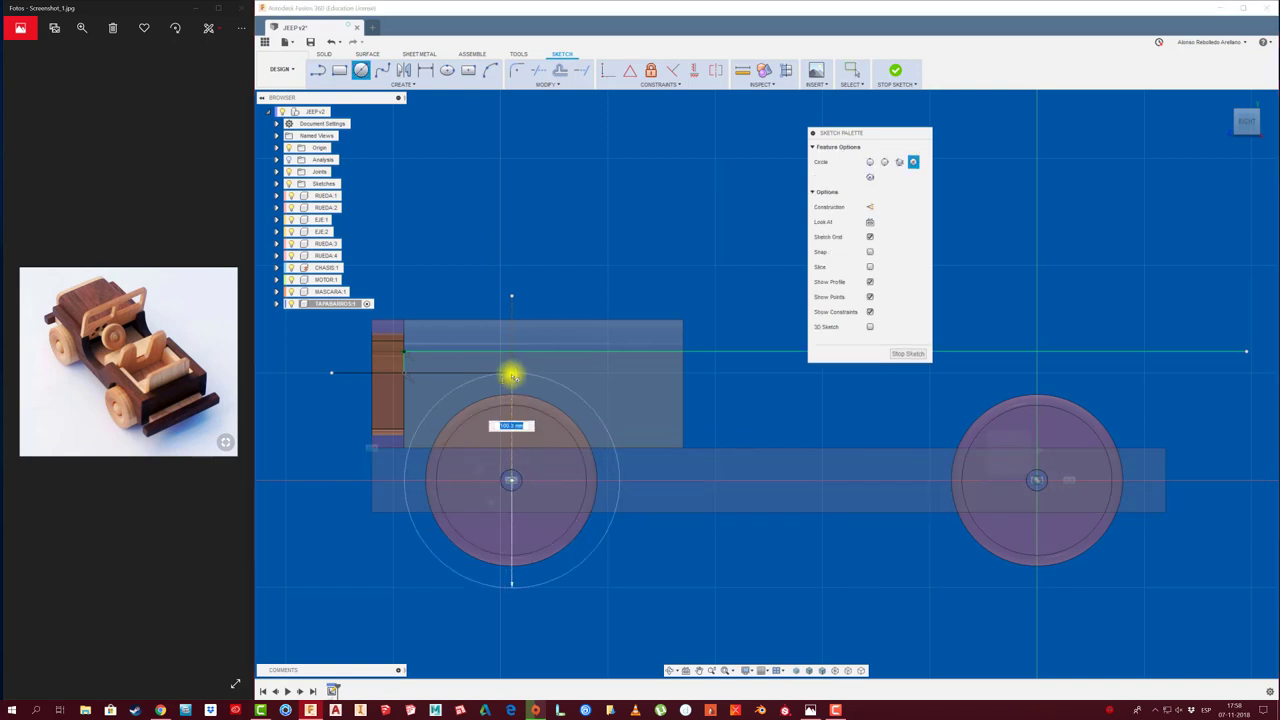
click(512, 374)
scroll(646, 522, down, 1)
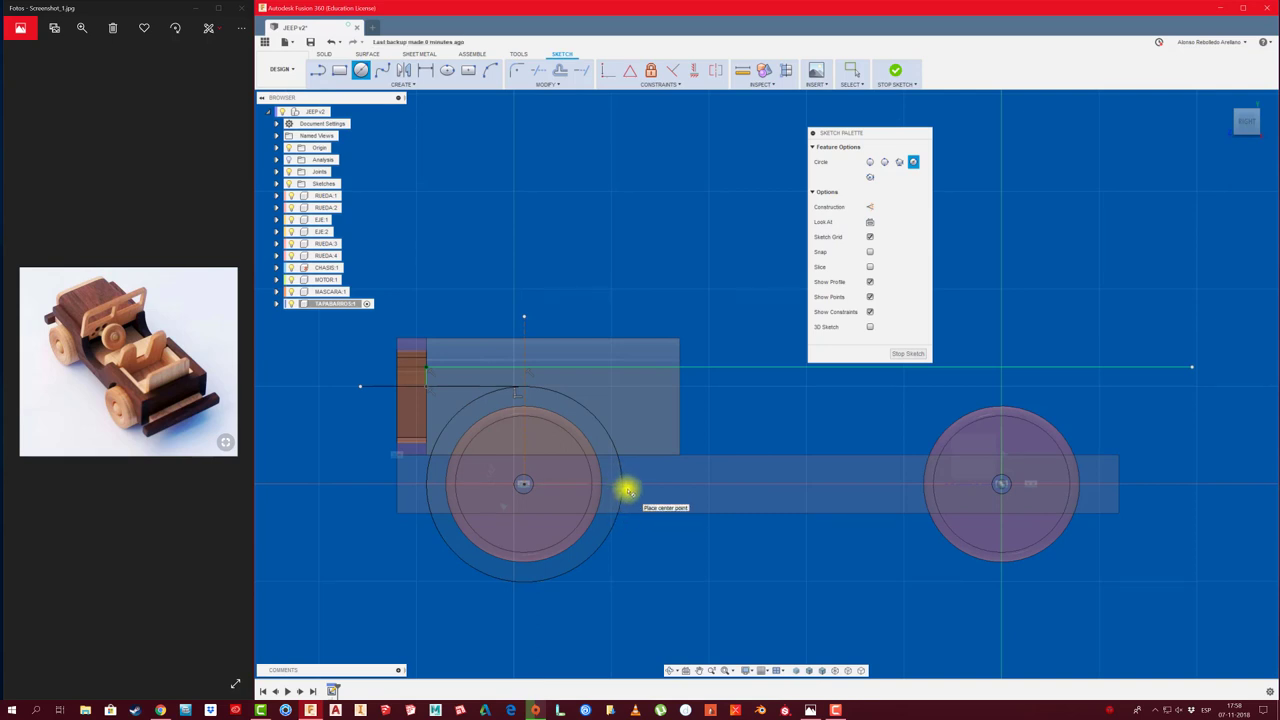
key(Escape)
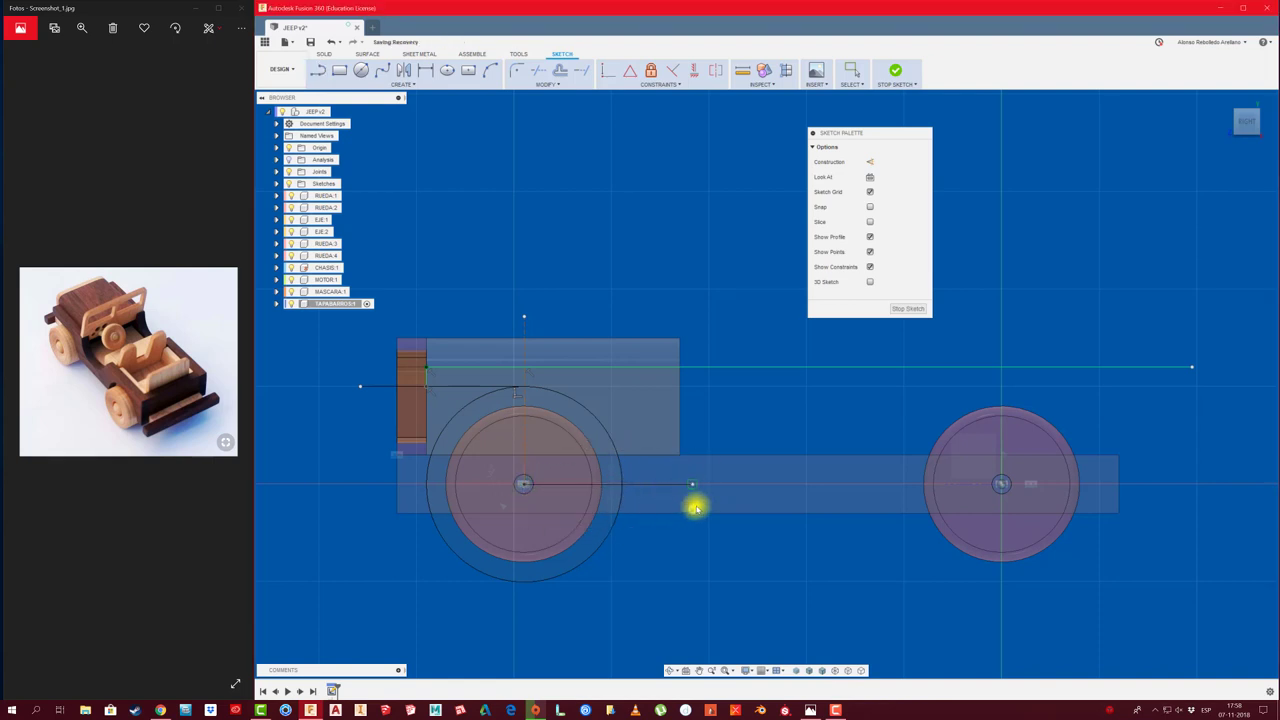
Draw a short vertical drop line from where the circle meets the centre line
key(l)
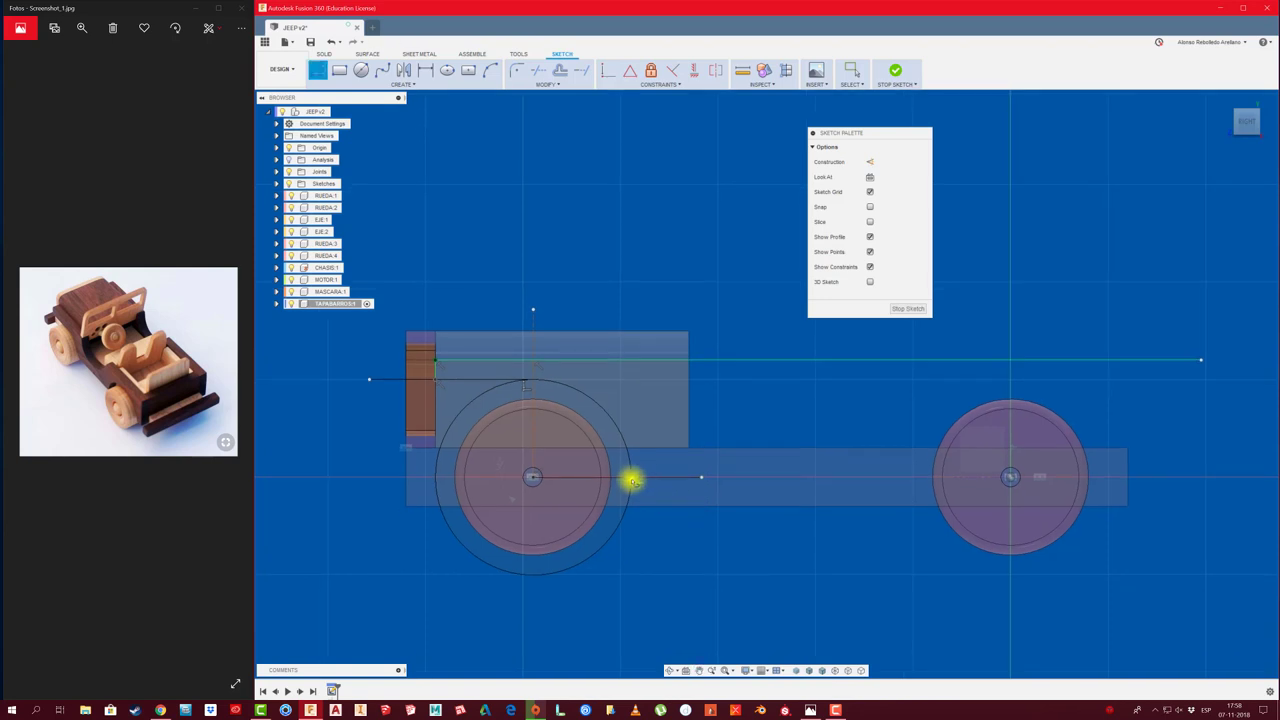
click(632, 485)
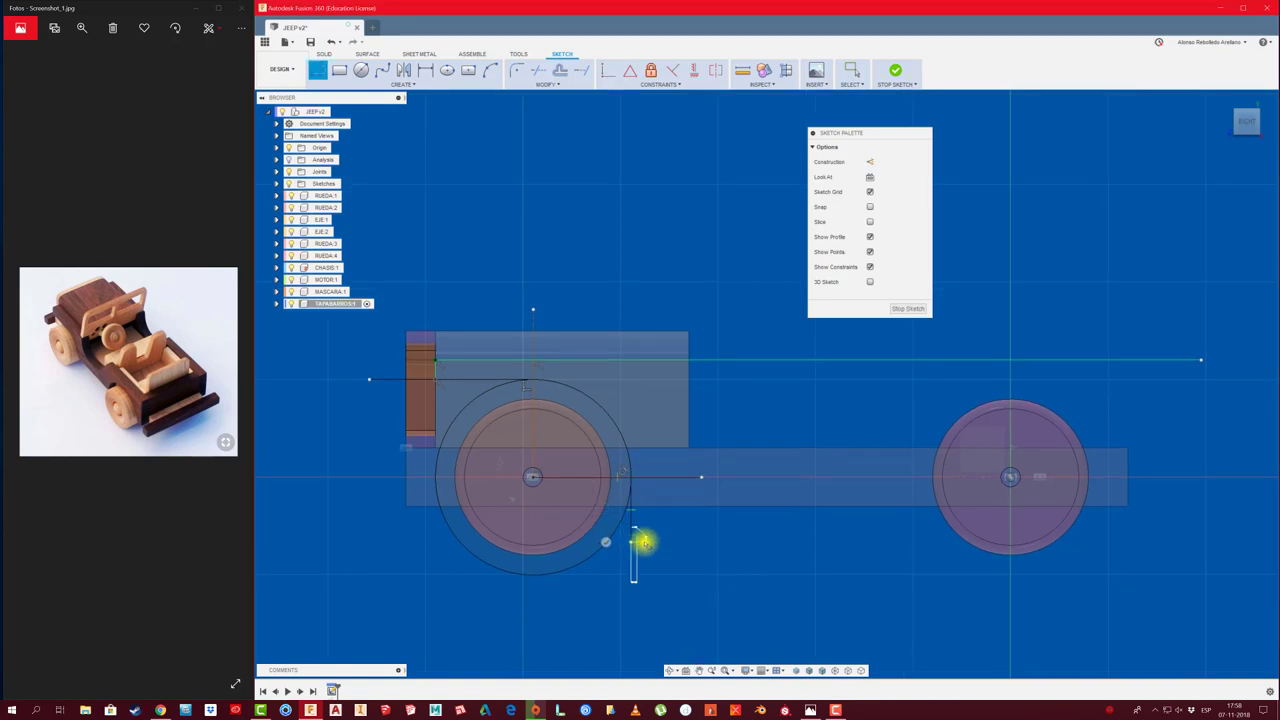
click(638, 543)
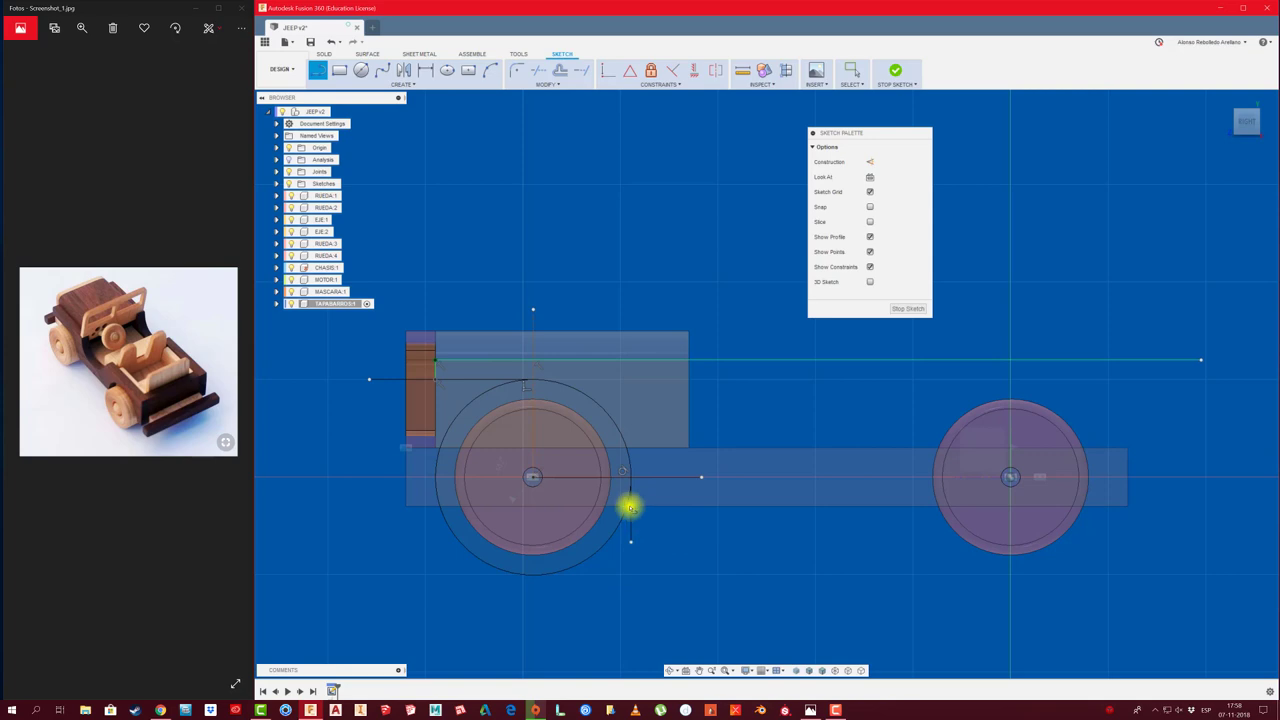
scroll(629, 515, up, 2)
scroll(634, 505, up, 4)
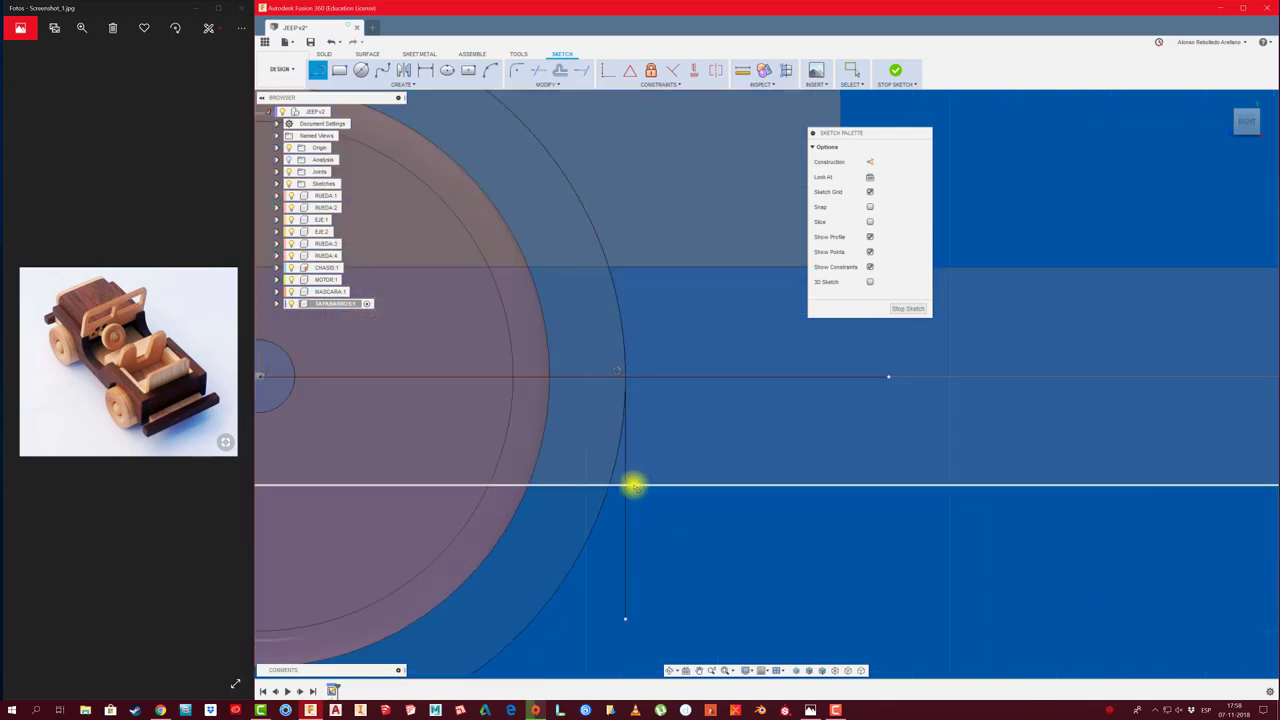
Draw a low horizontal line from the drop line's bottom past the rear wheel
click(625, 488)
scroll(640, 530, down, 2)
scroll(700, 550, down, 2)
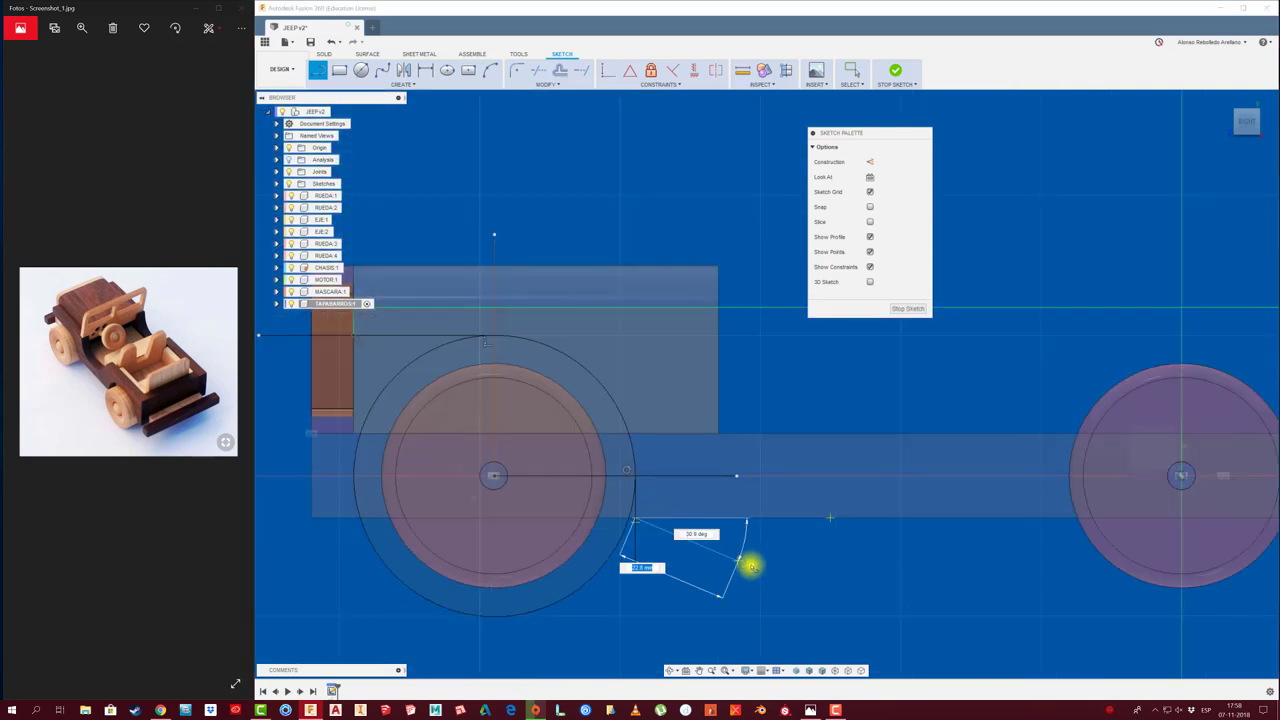
scroll(700, 565, down, 2)
click(1172, 528)
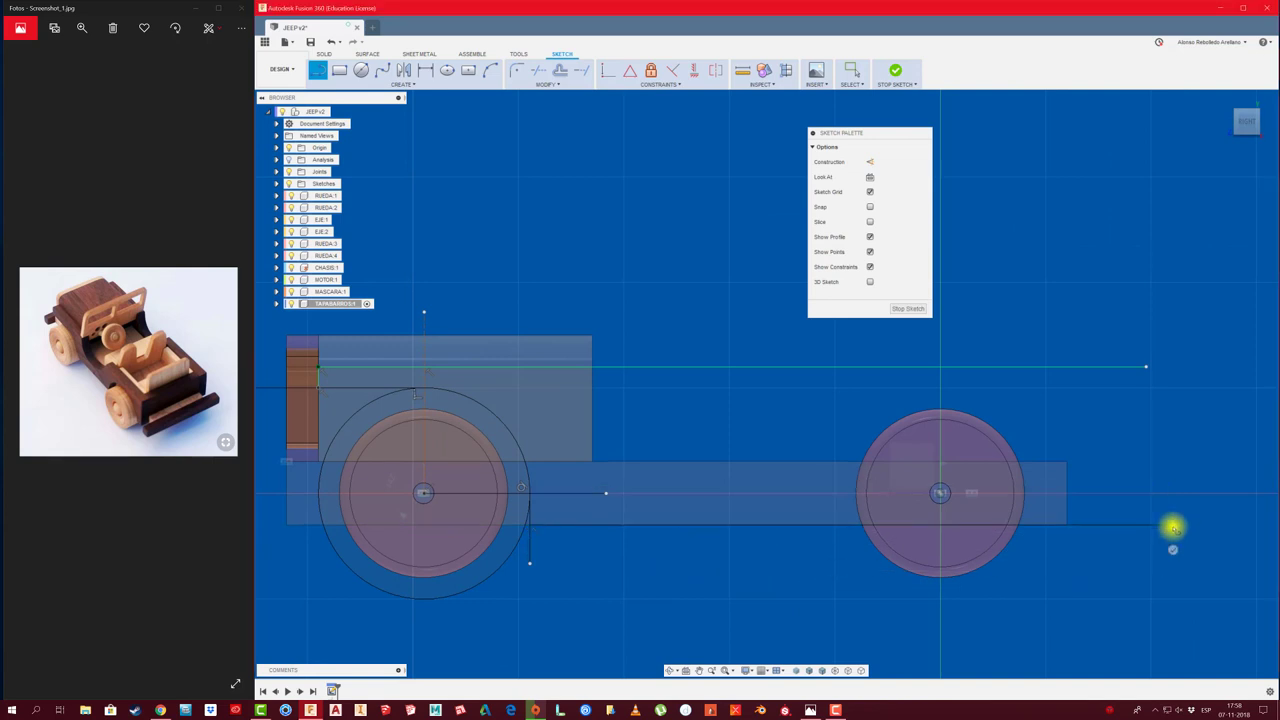
middle_drag(541, 585, 686, 583)
key(Escape)
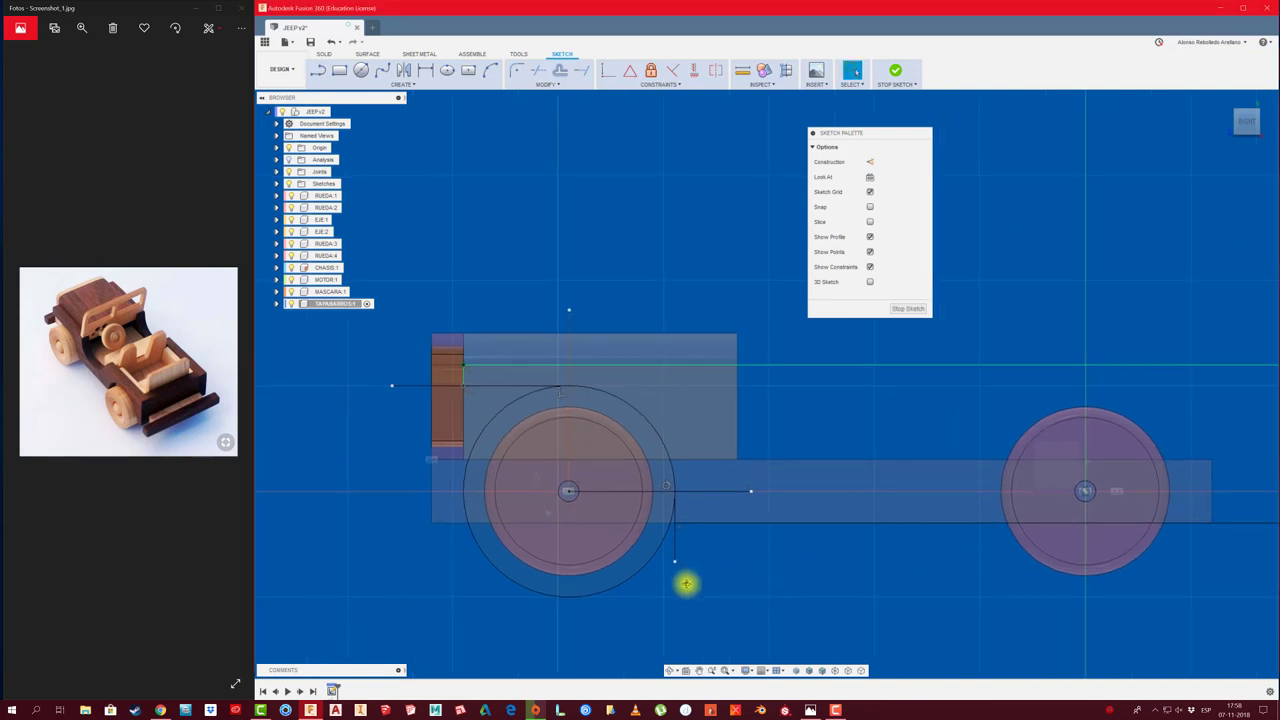
key(t)
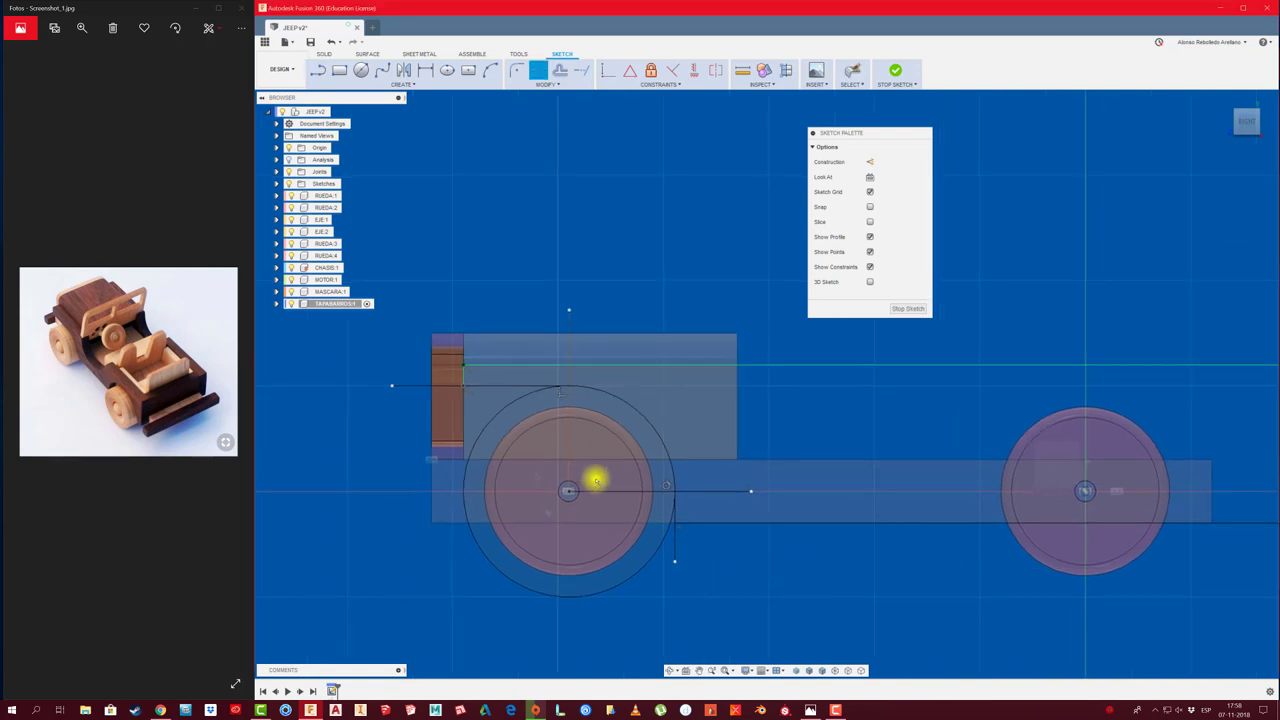
Trim away the big circle's lower-left part, the short vertical segment and the centre-line pieces
click(466, 489)
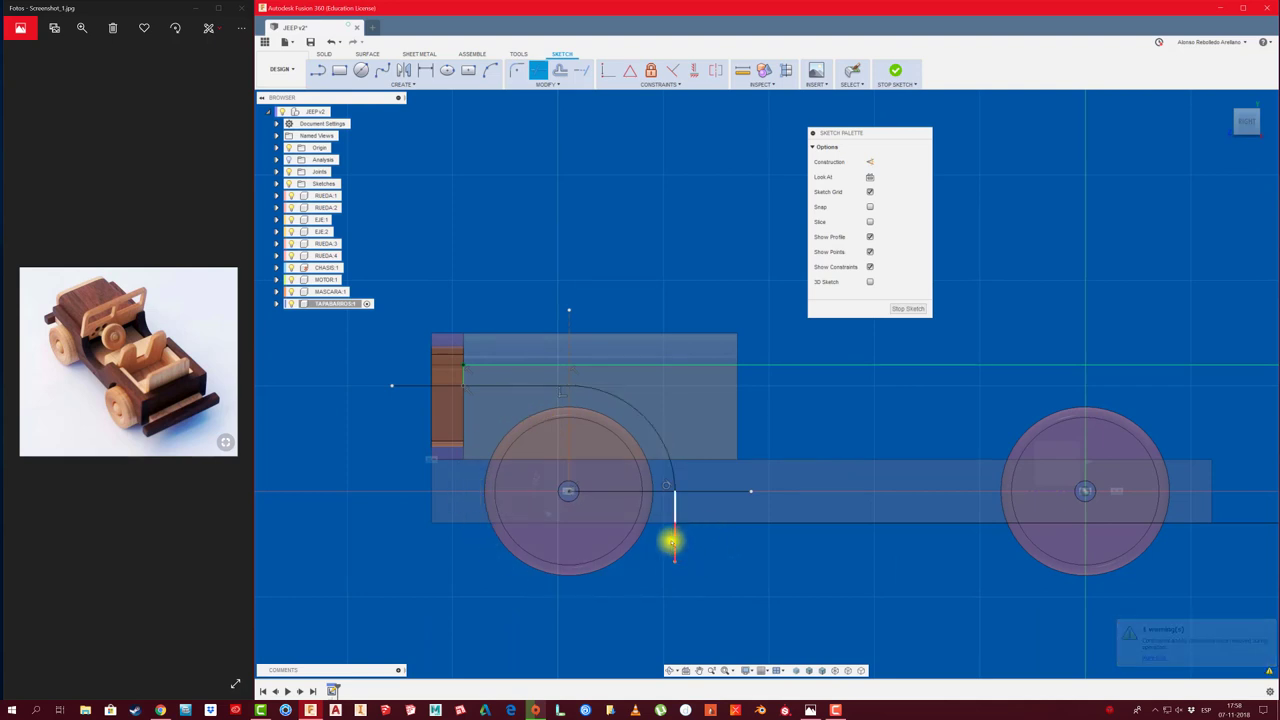
click(670, 536)
click(620, 491)
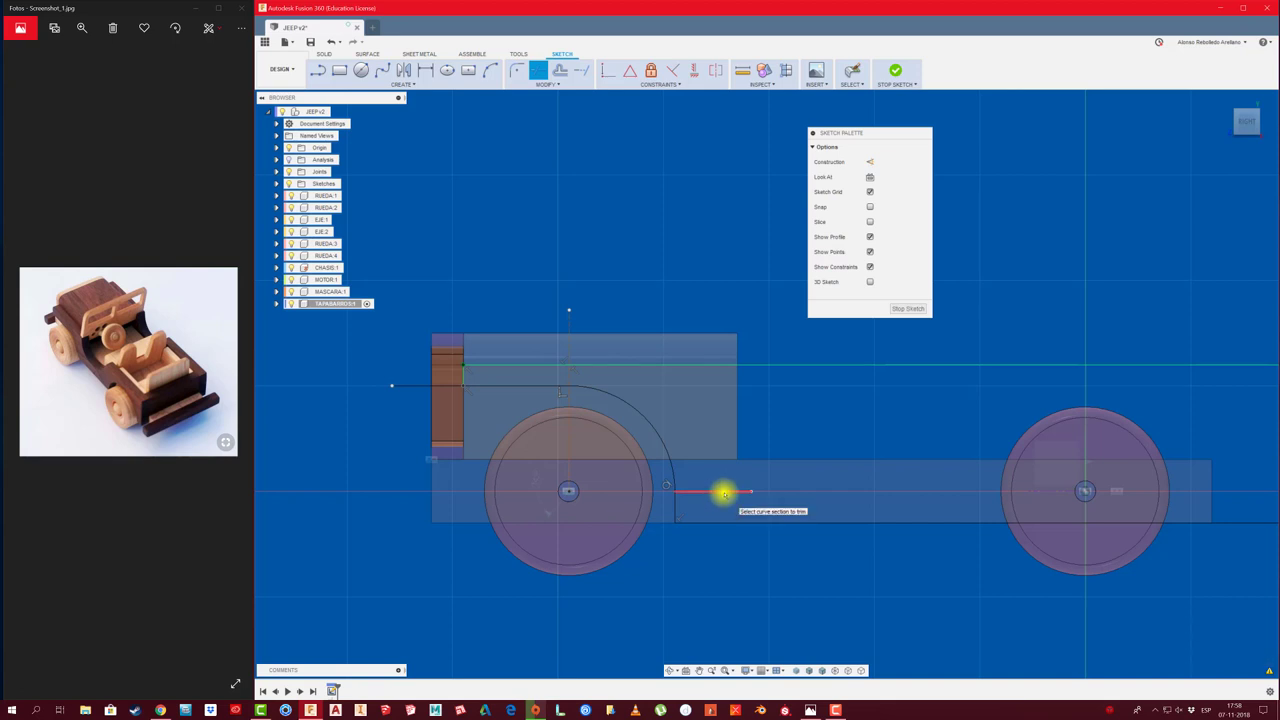
click(724, 494)
middle_drag(754, 580, 723, 574)
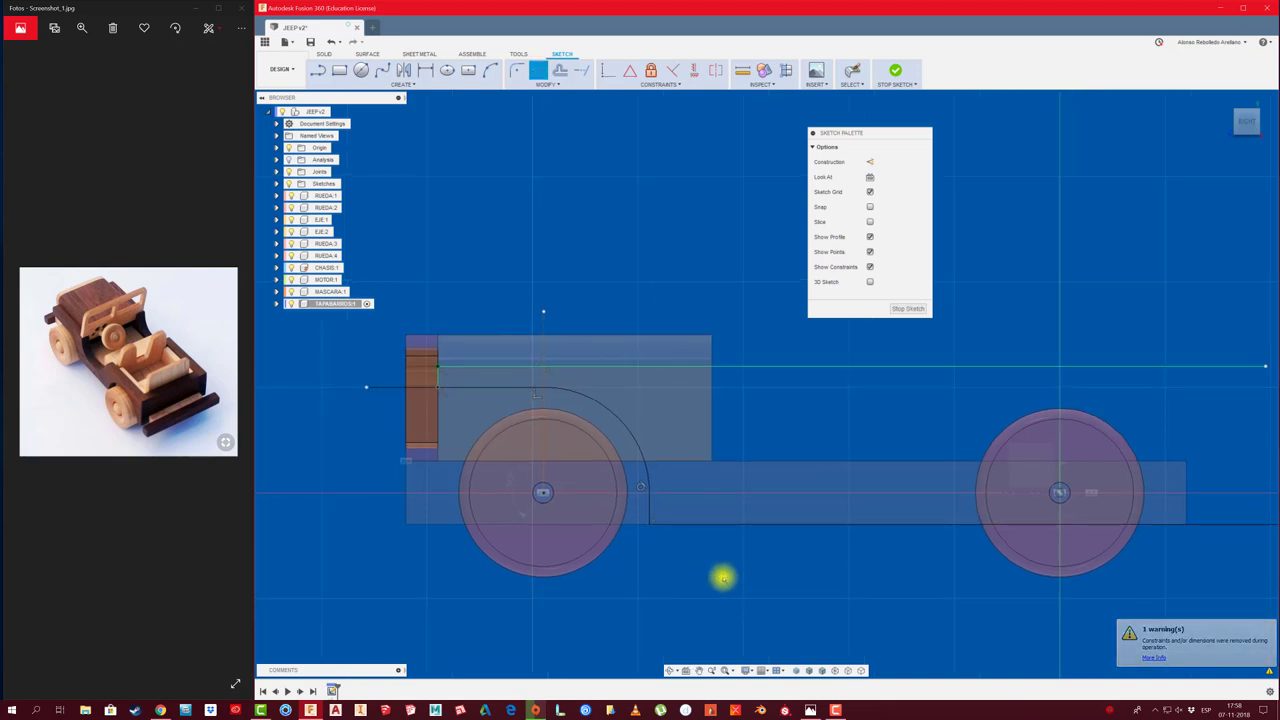
Draw a larger concentric circle on the front wheel centre and trim it to an outer arc
key(c)
click(542, 492)
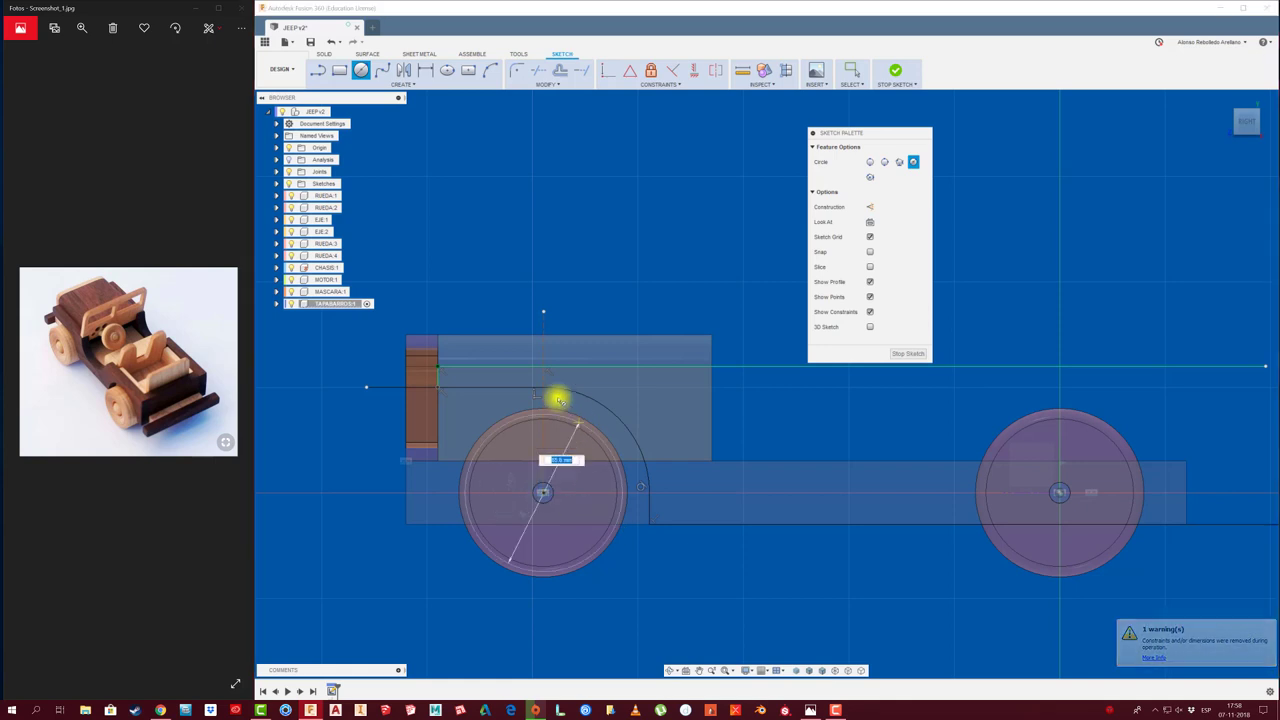
click(543, 369)
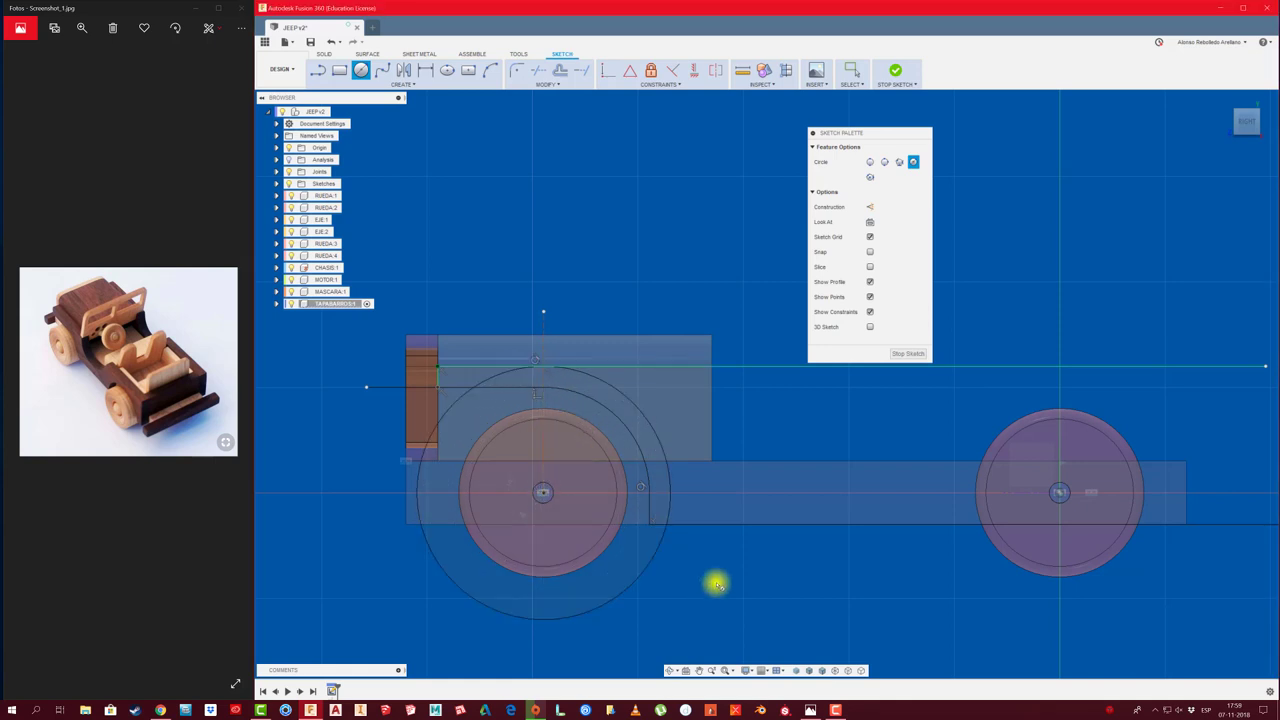
key(t)
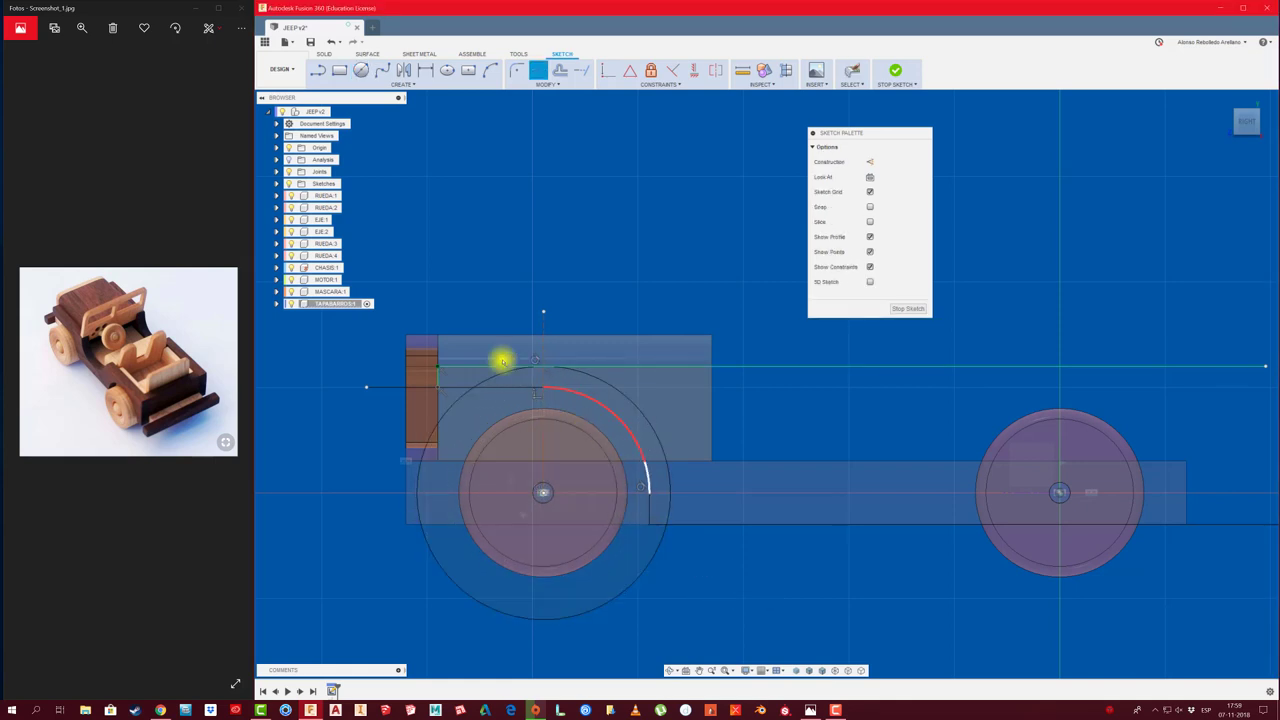
click(494, 377)
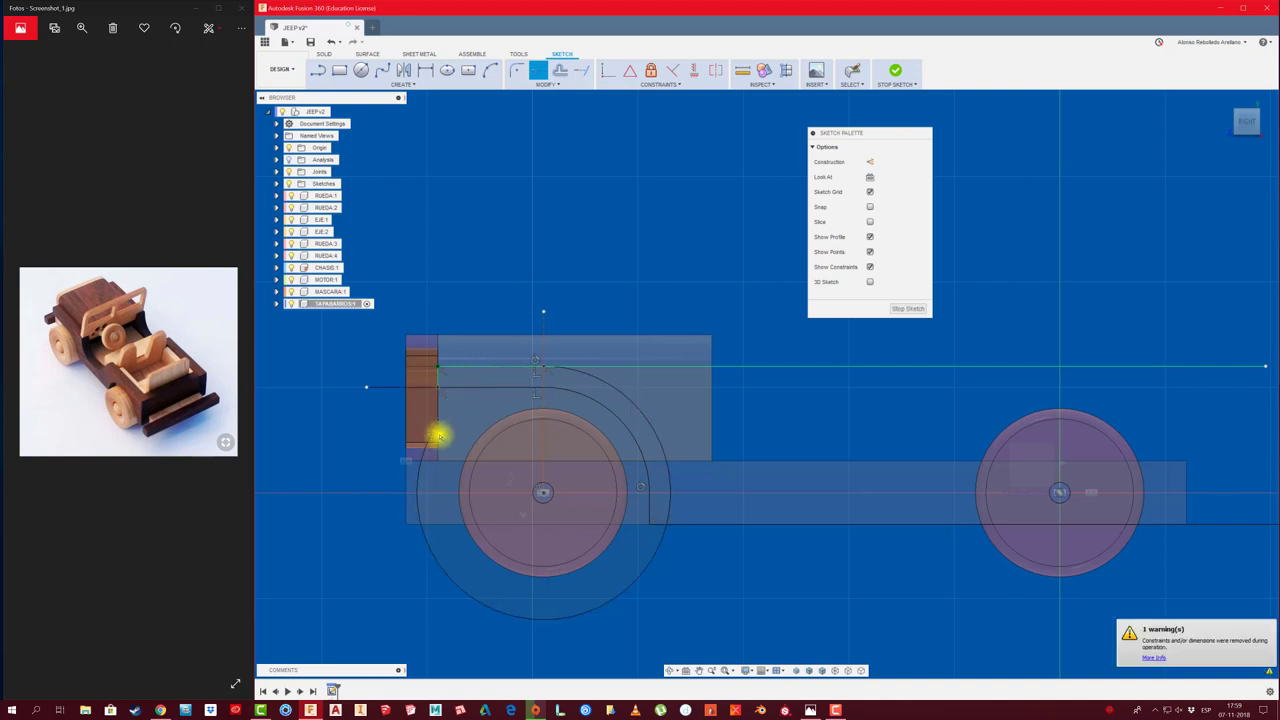
click(427, 445)
middle_drag(703, 591, 634, 594)
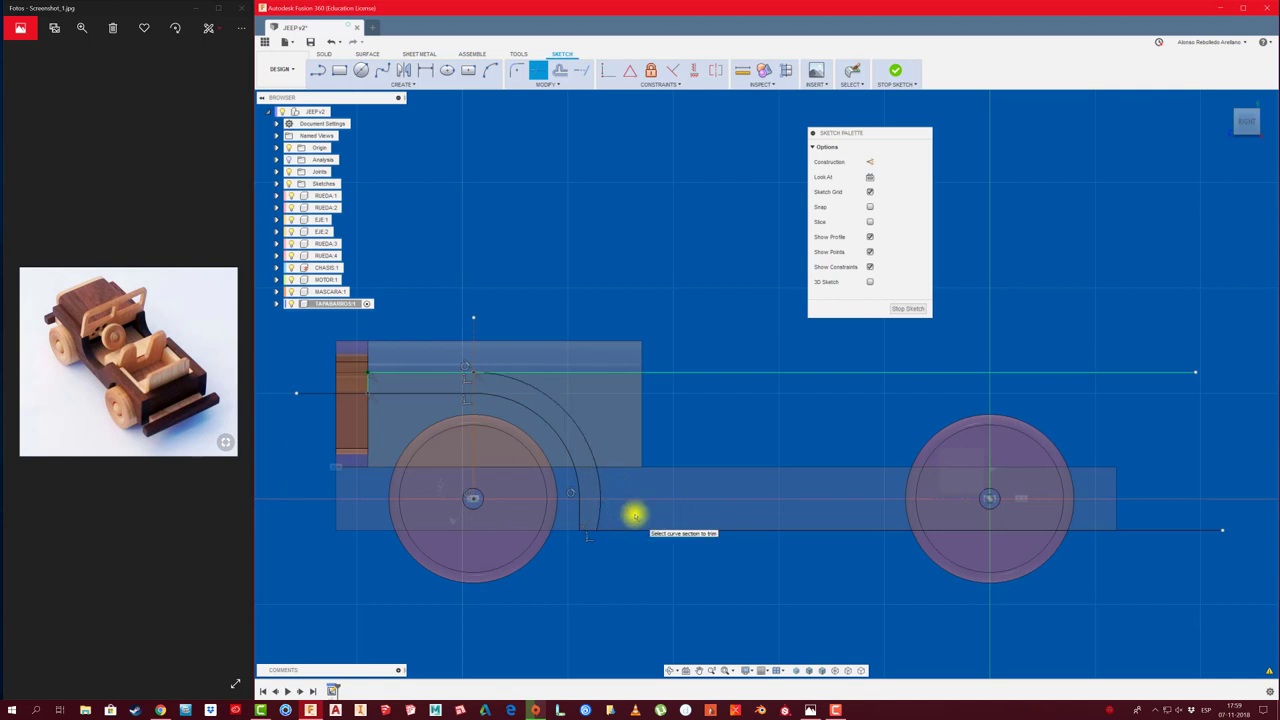
Draw a horizontal line from the front wheel centre past the rear wheel and trim it at the arc
key(l)
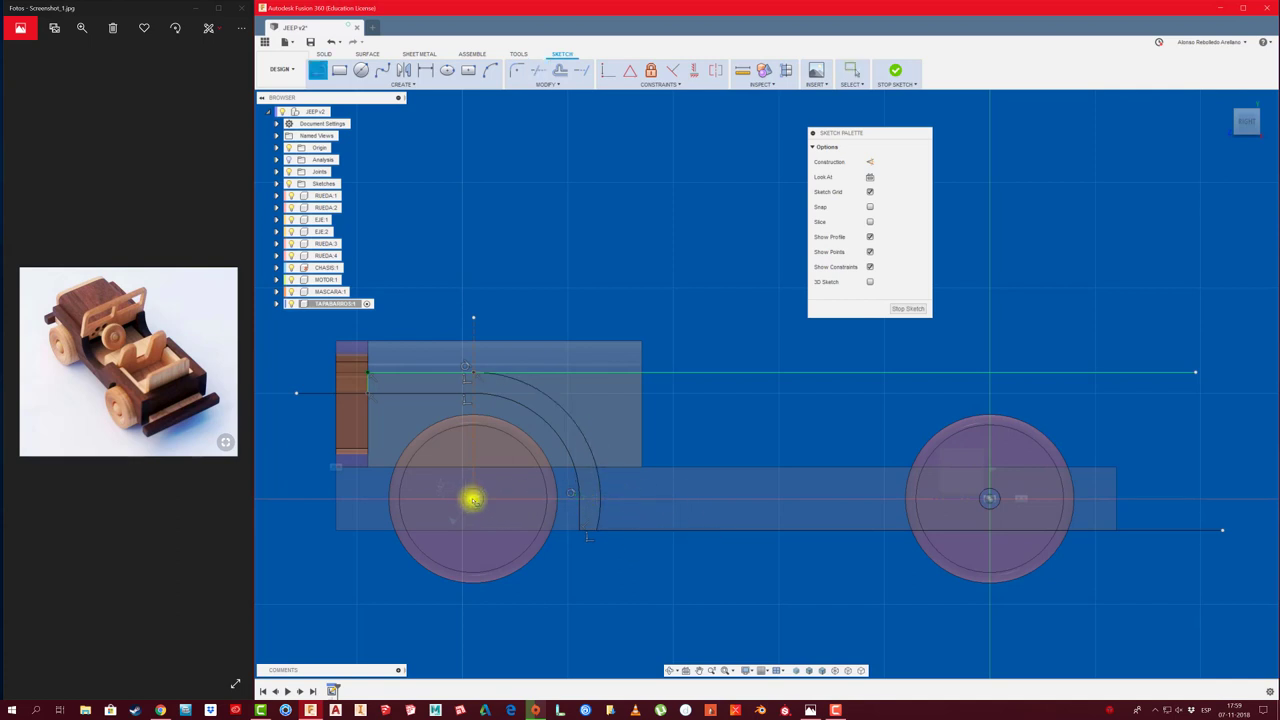
click(473, 499)
click(1228, 499)
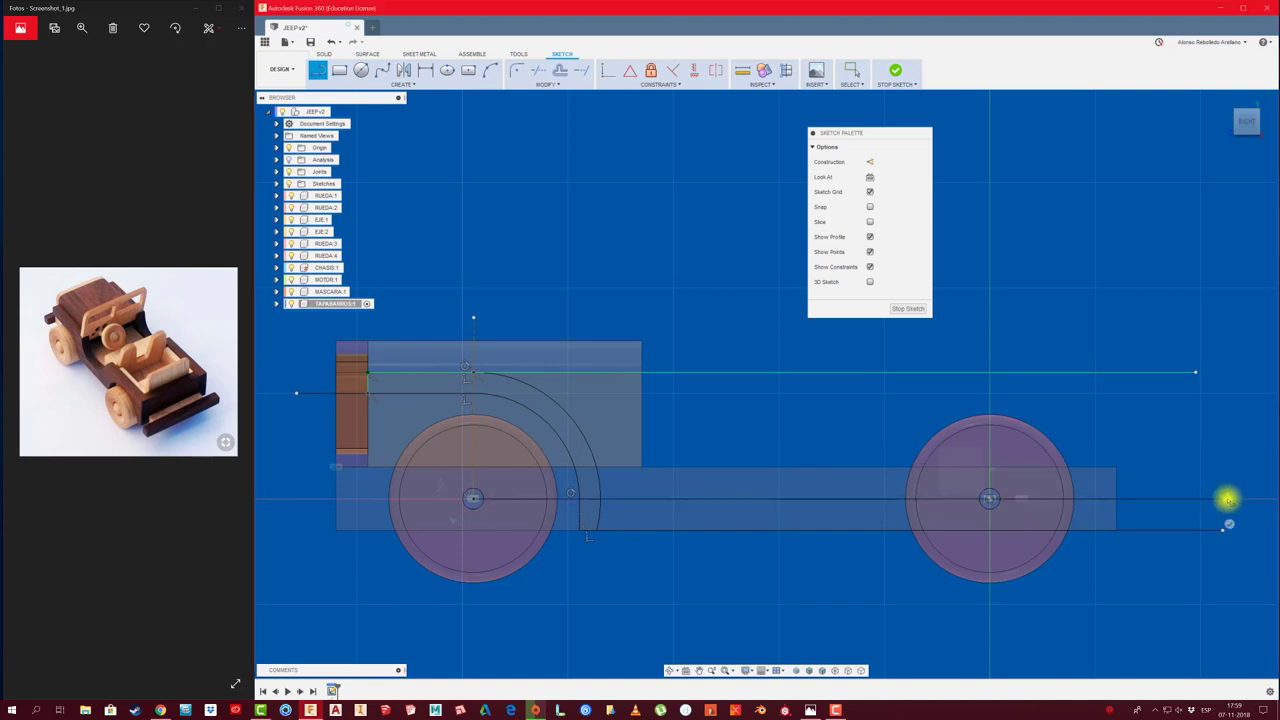
key(Escape)
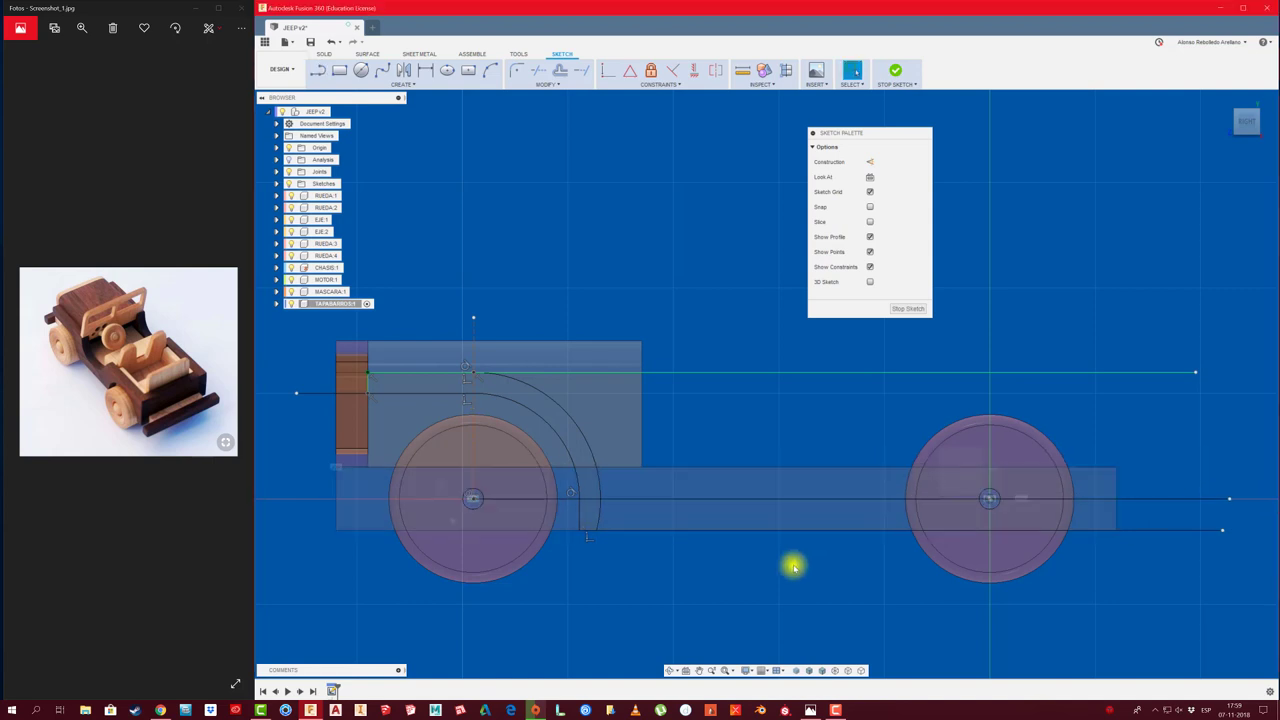
key(t)
click(593, 512)
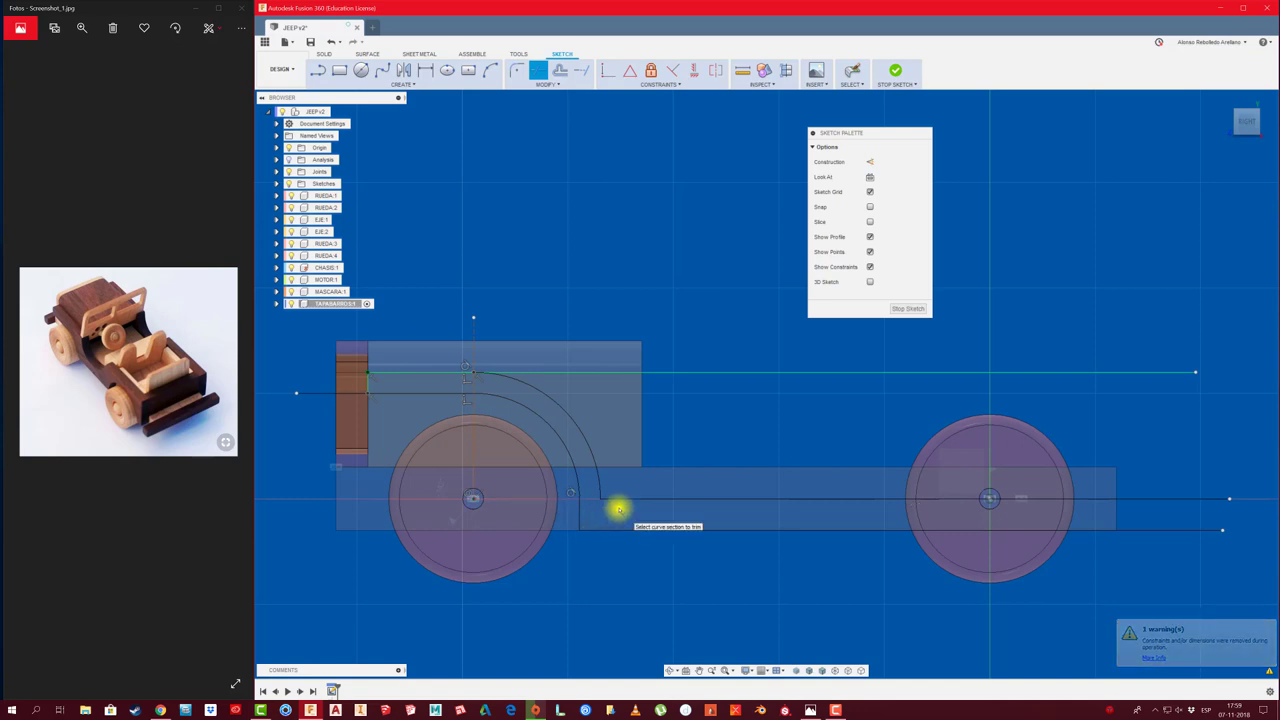
Fillet the front arc-to-line corner at 25 mm, discarding a trial 35 mm radius
click(519, 75)
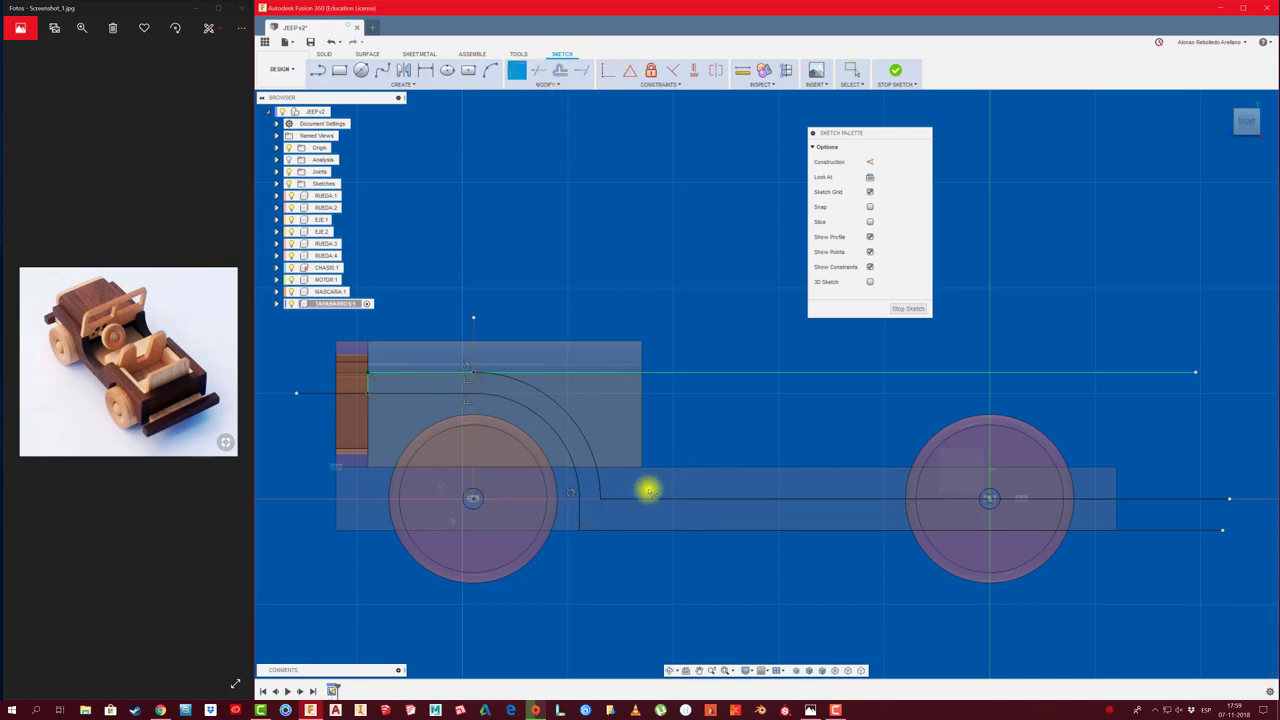
click(600, 499)
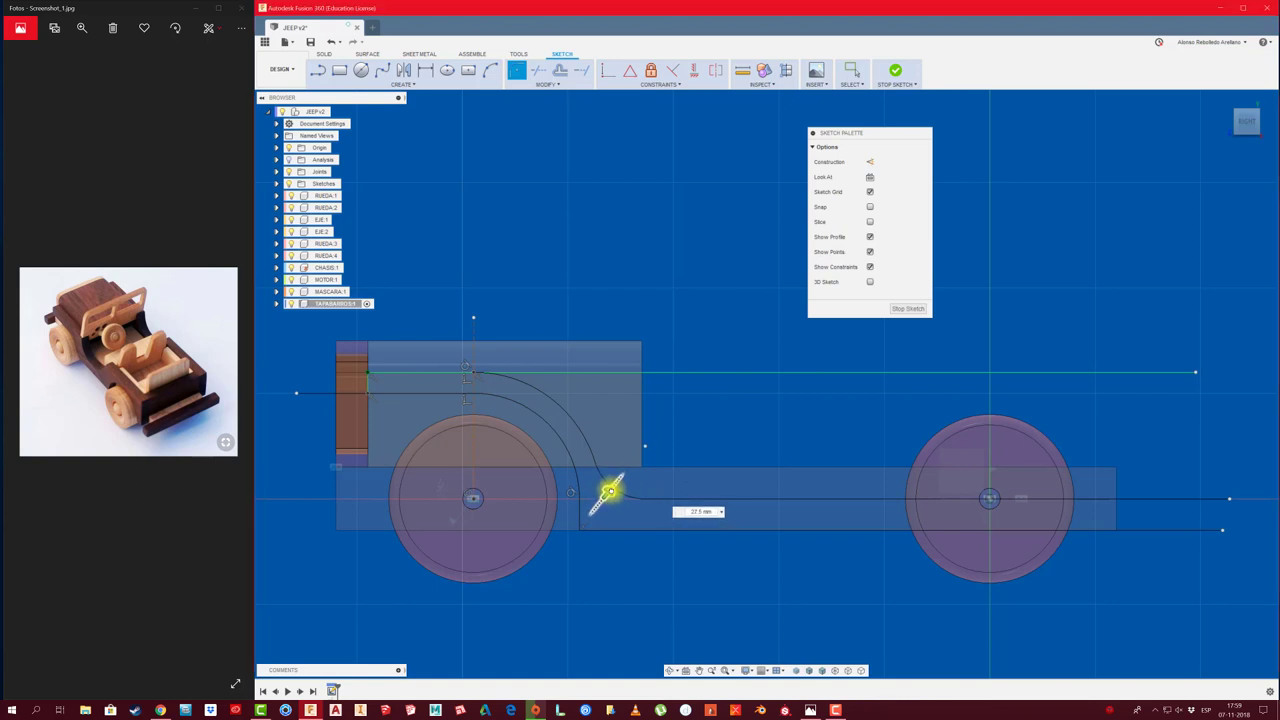
key(Tab)
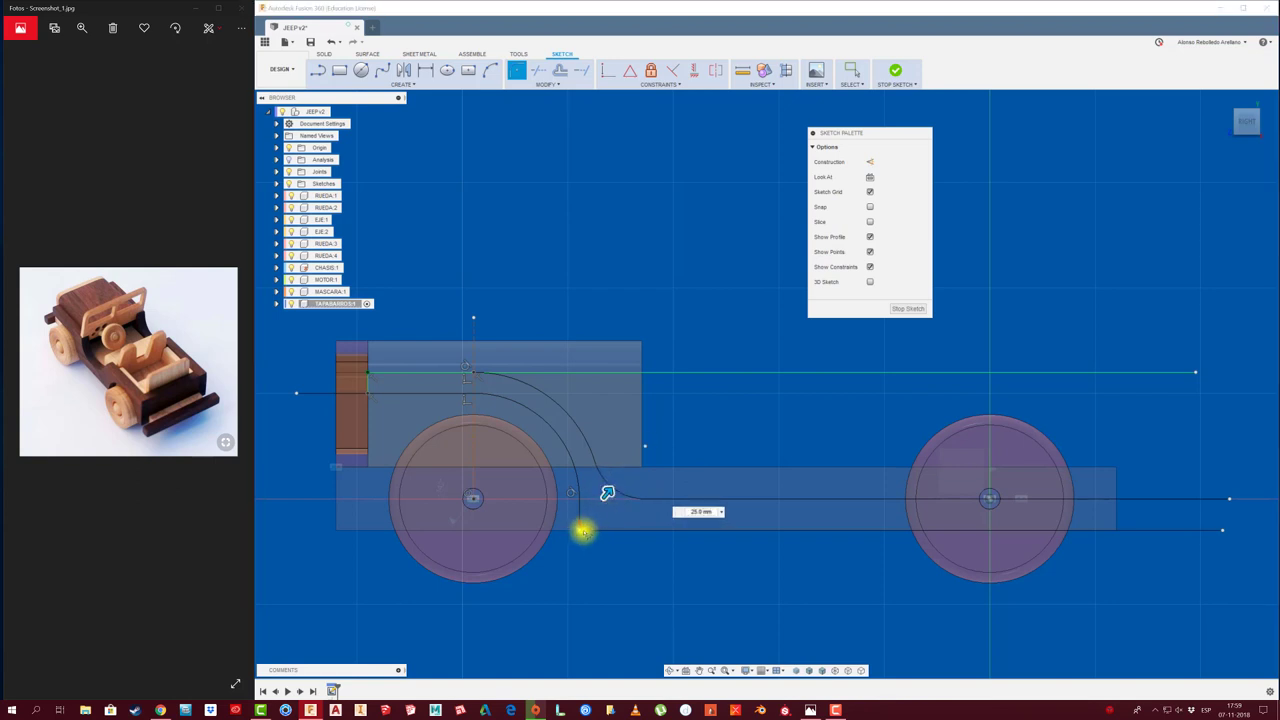
text(35)
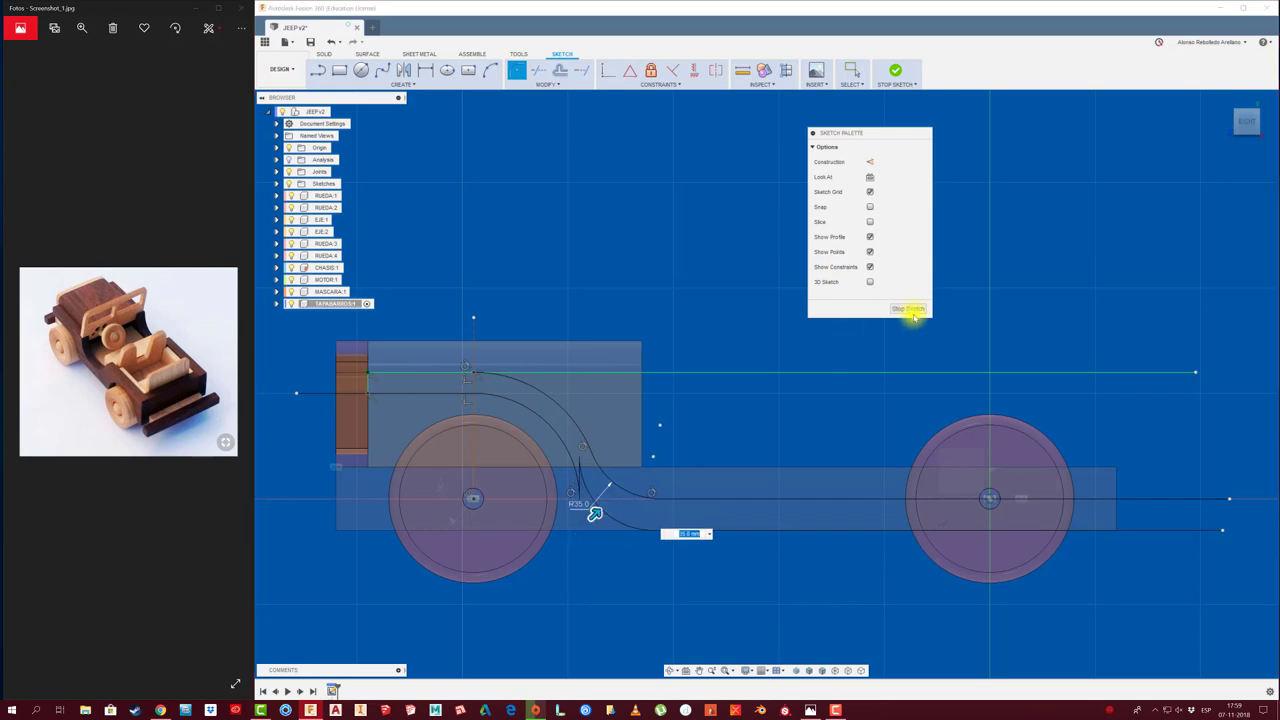
key(Escape)
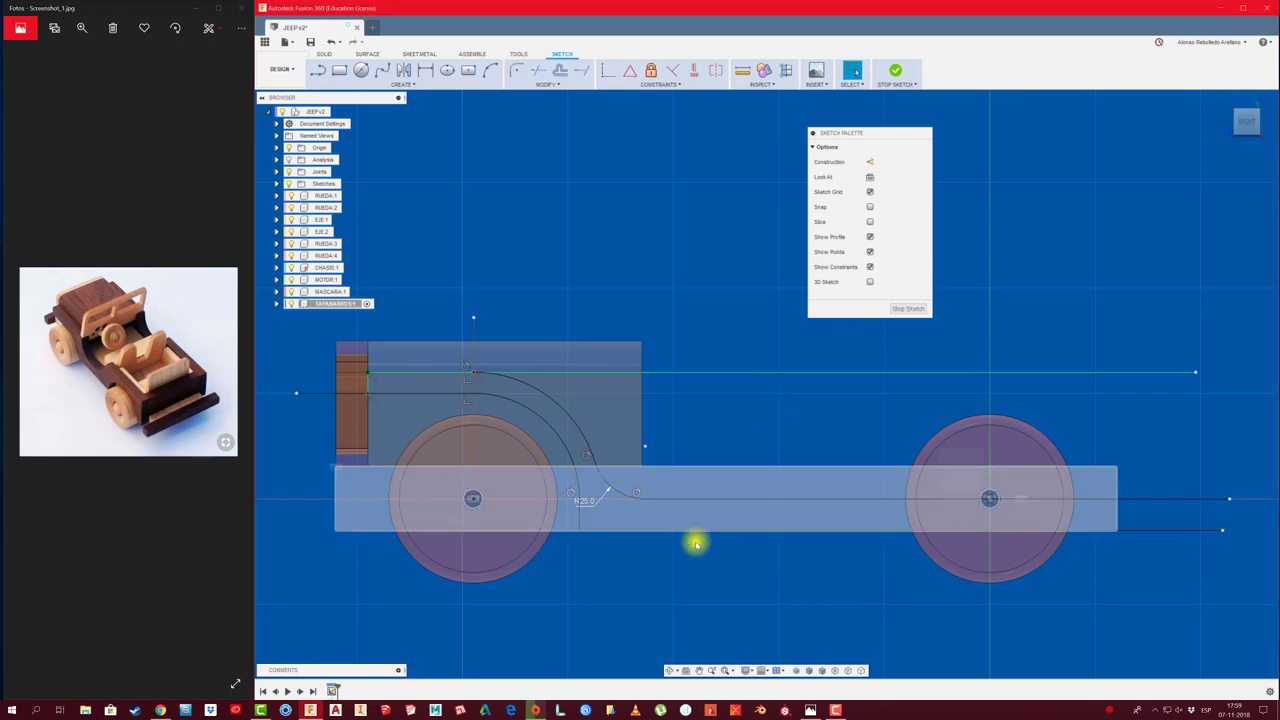
scroll(660, 537, up, 2)
scroll(700, 548, down, 2)
scroll(707, 553, down, 2)
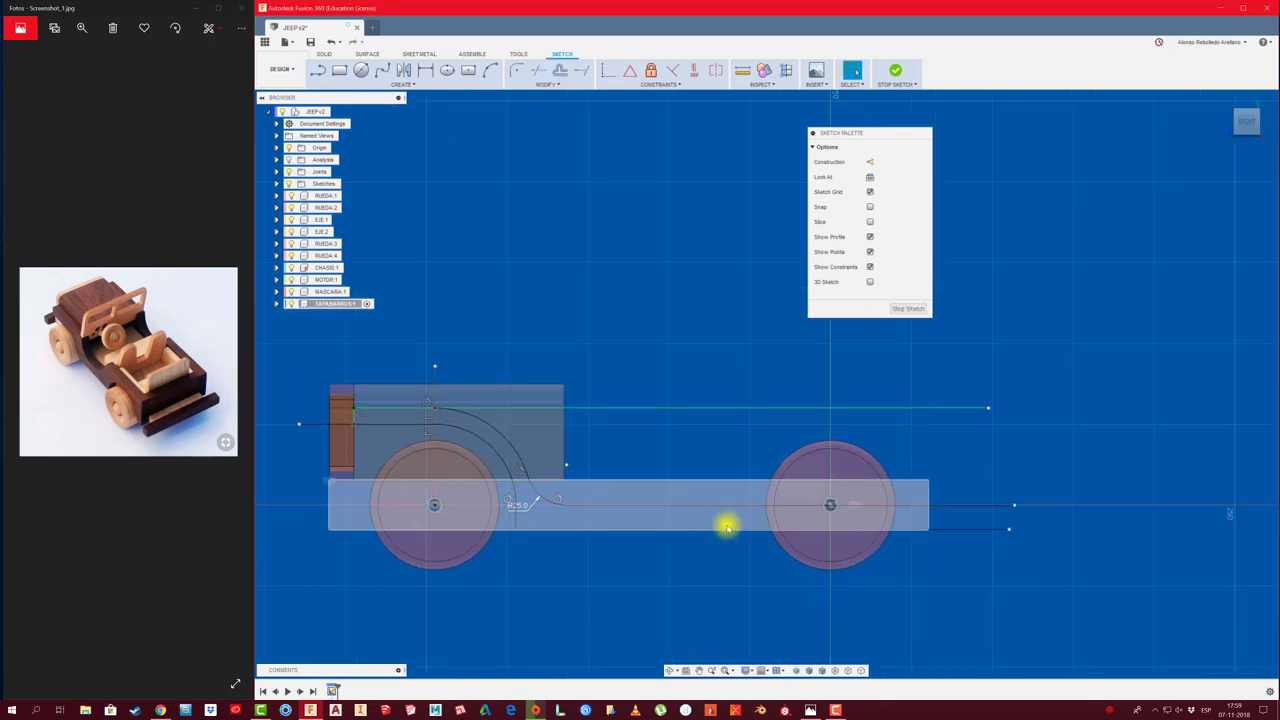
Draw a smaller and a larger circle, both centred on the rear wheel
key(c)
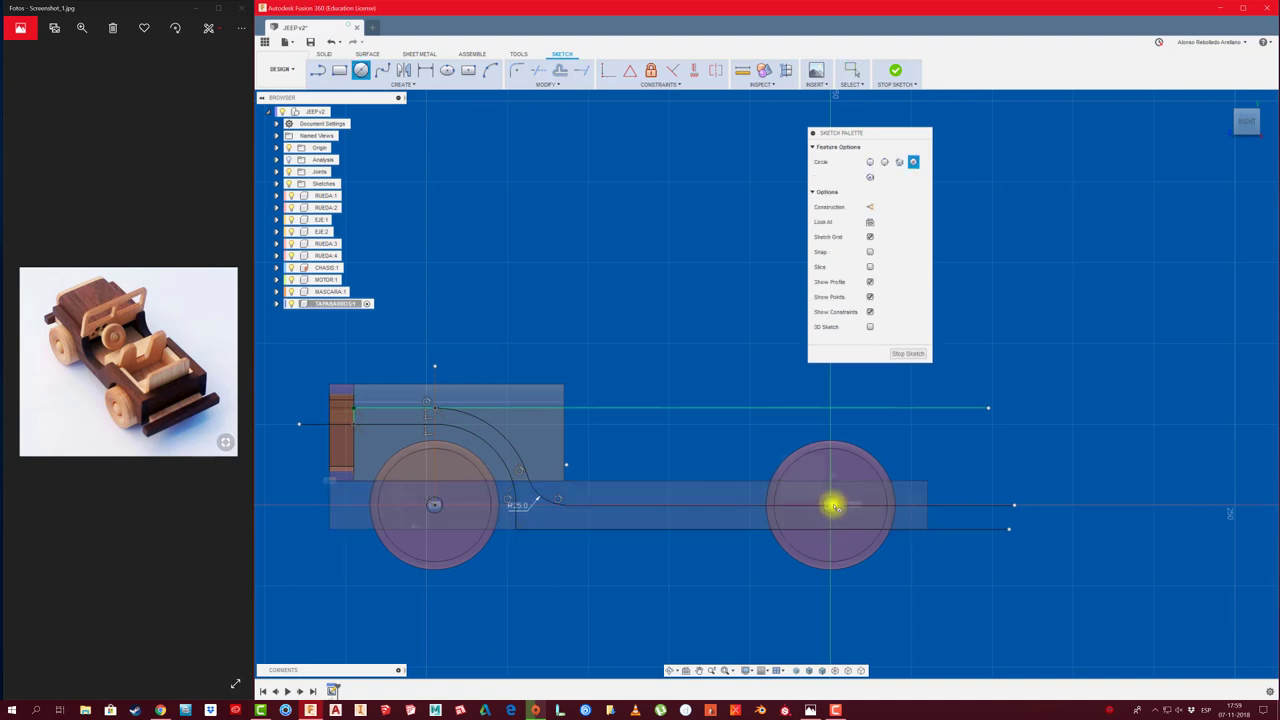
click(830, 505)
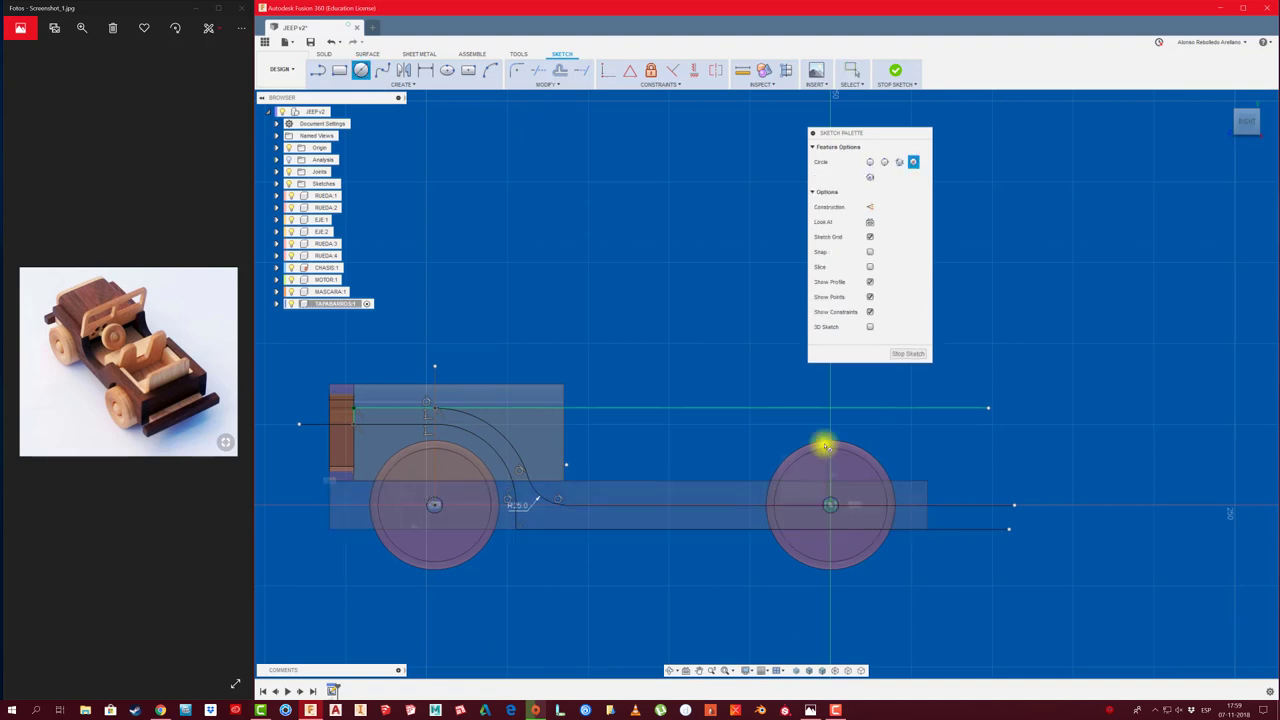
click(749, 505)
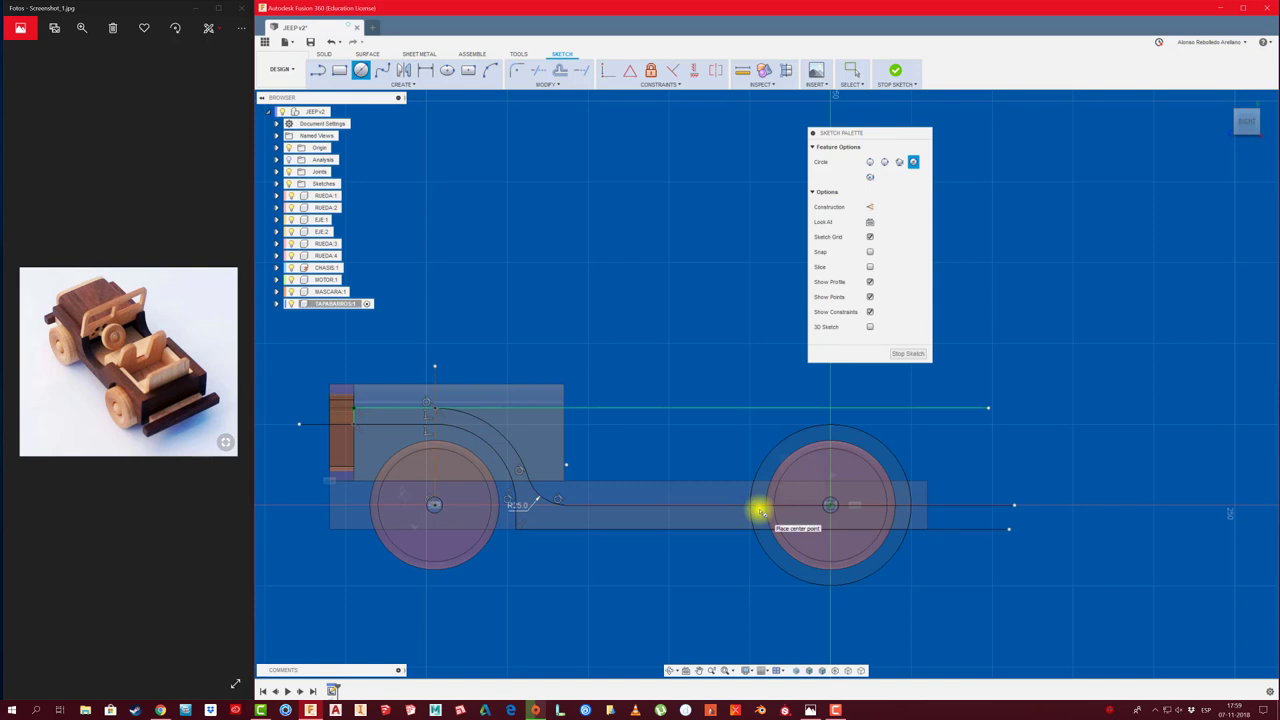
click(830, 505)
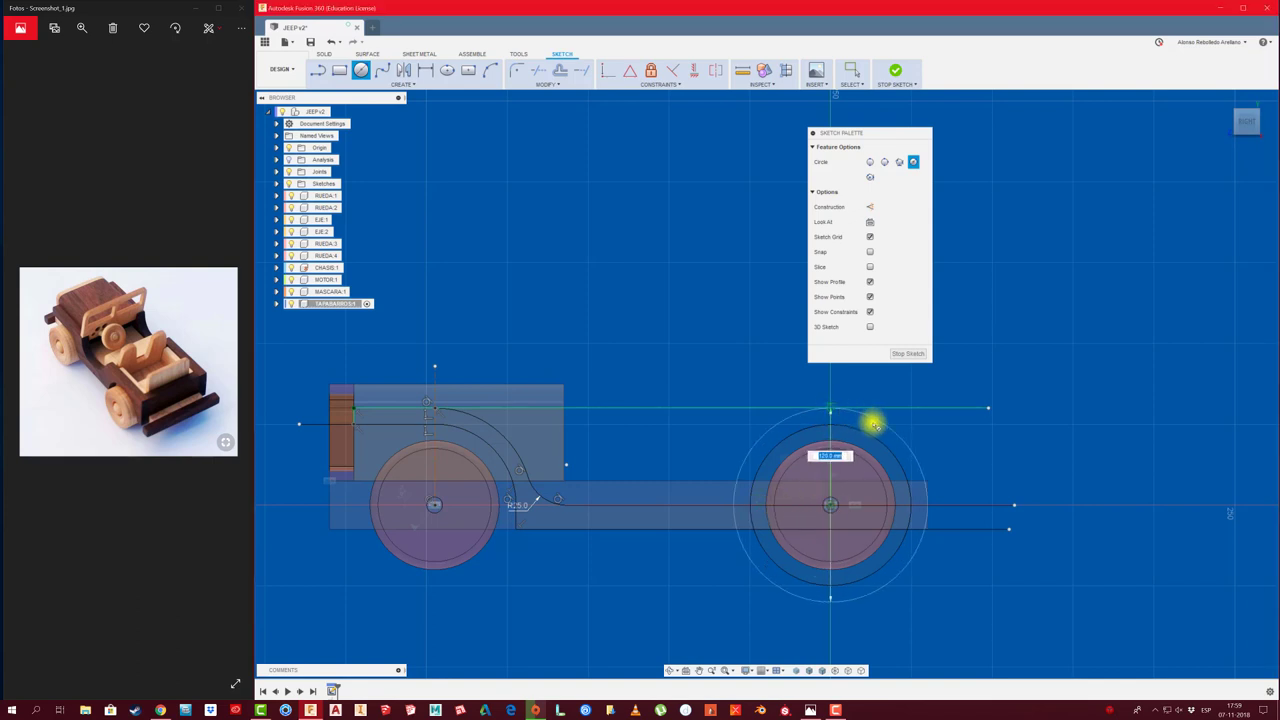
click(872, 423)
key(Escape)
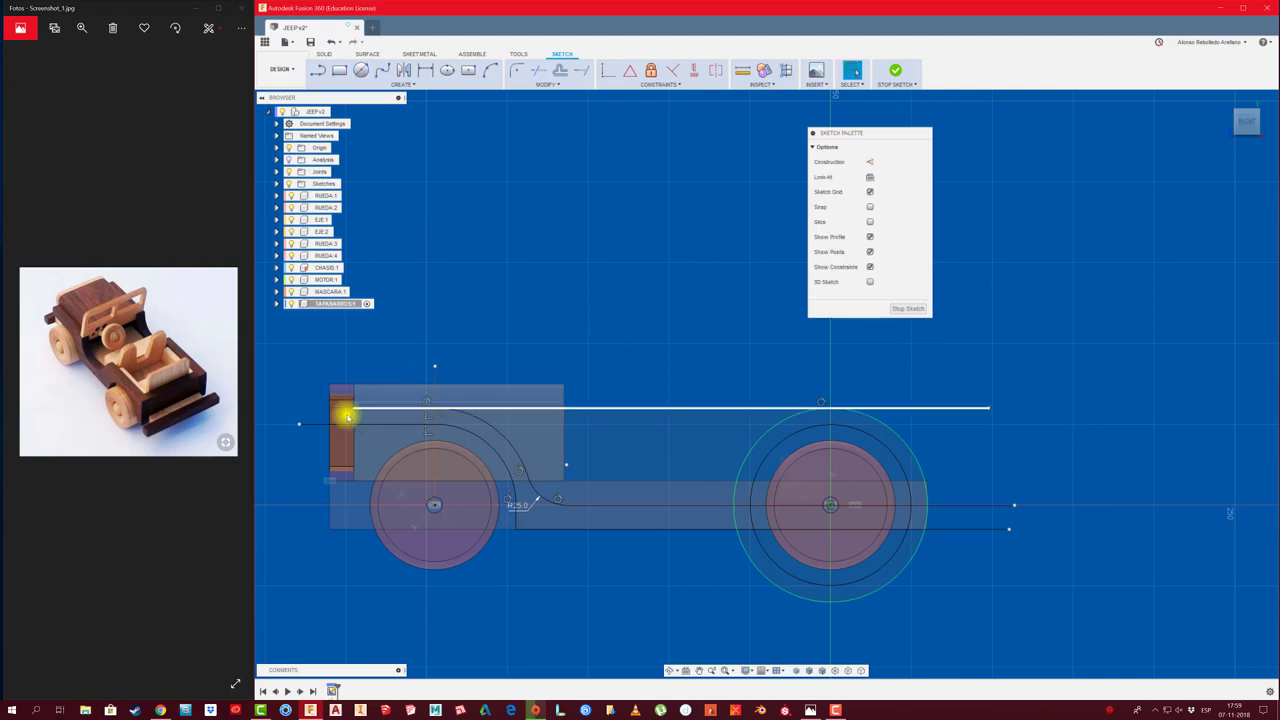
scroll(350, 414, up, 3)
scroll(374, 417, up, 2)
Dismiss a stray dimension entry and delete the extra outer arc around the rear wheel
key(l)
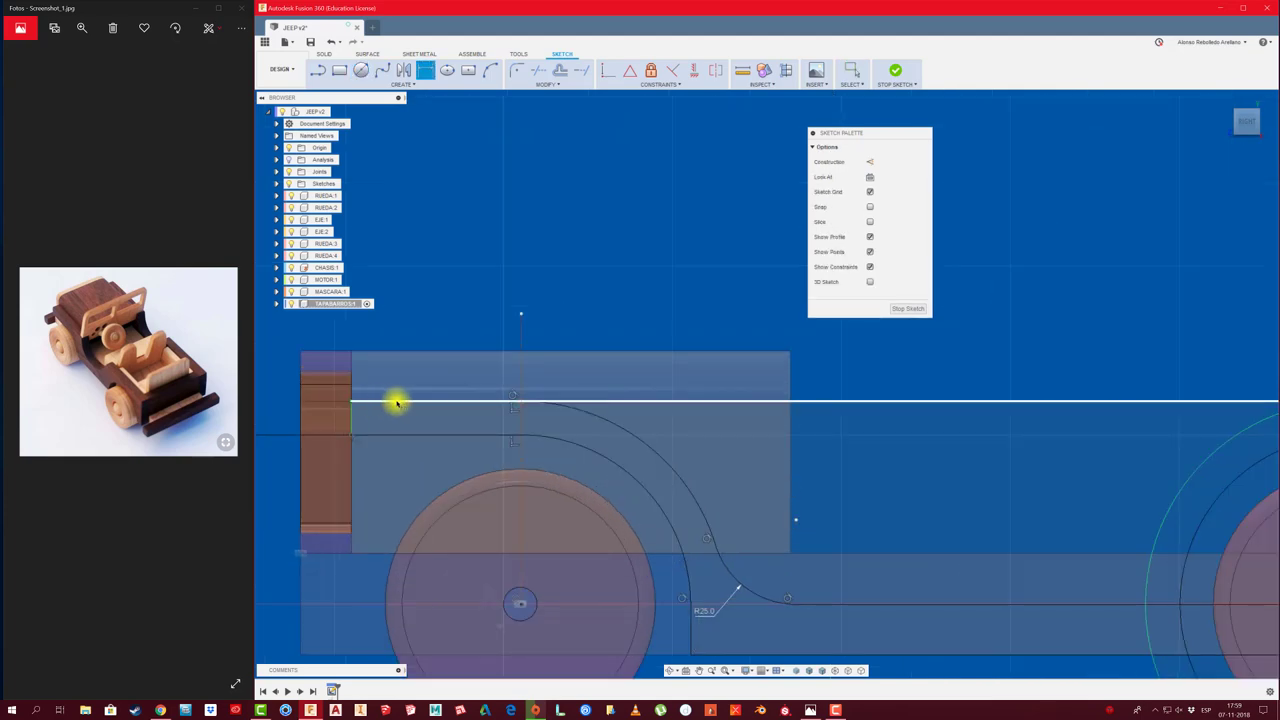
click(395, 436)
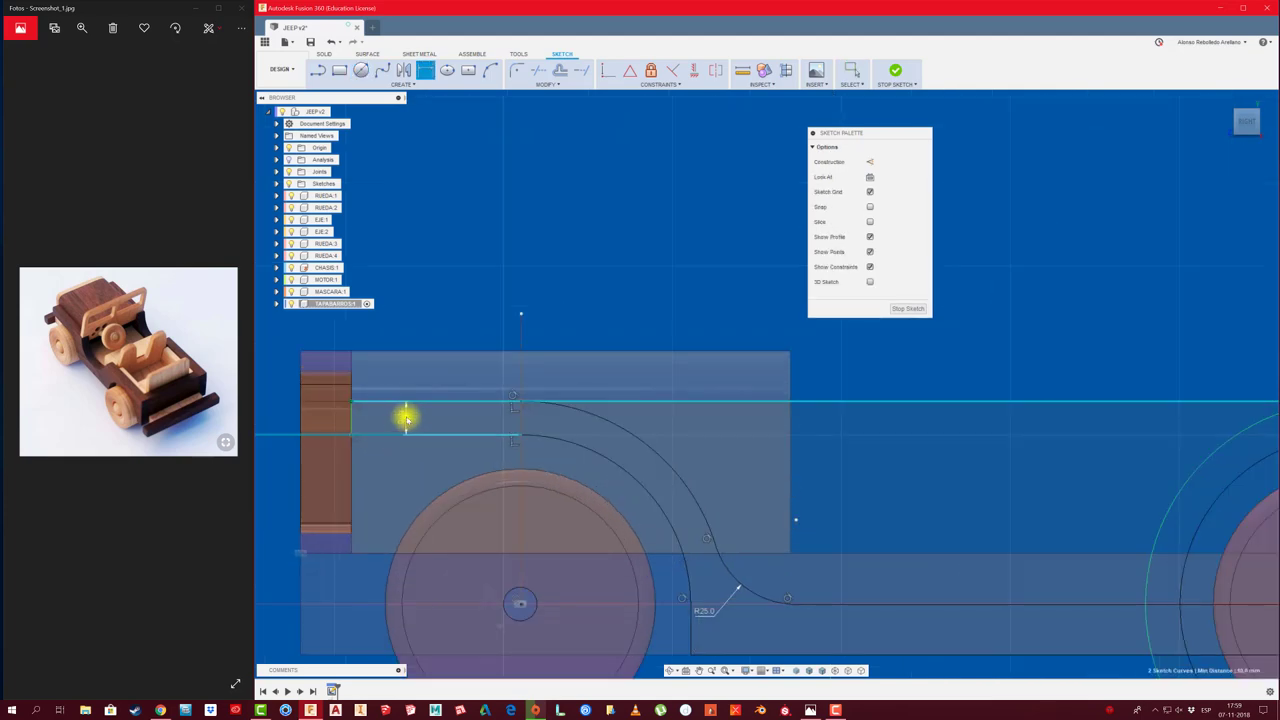
scroll(444, 421, down, 2)
key(Escape)
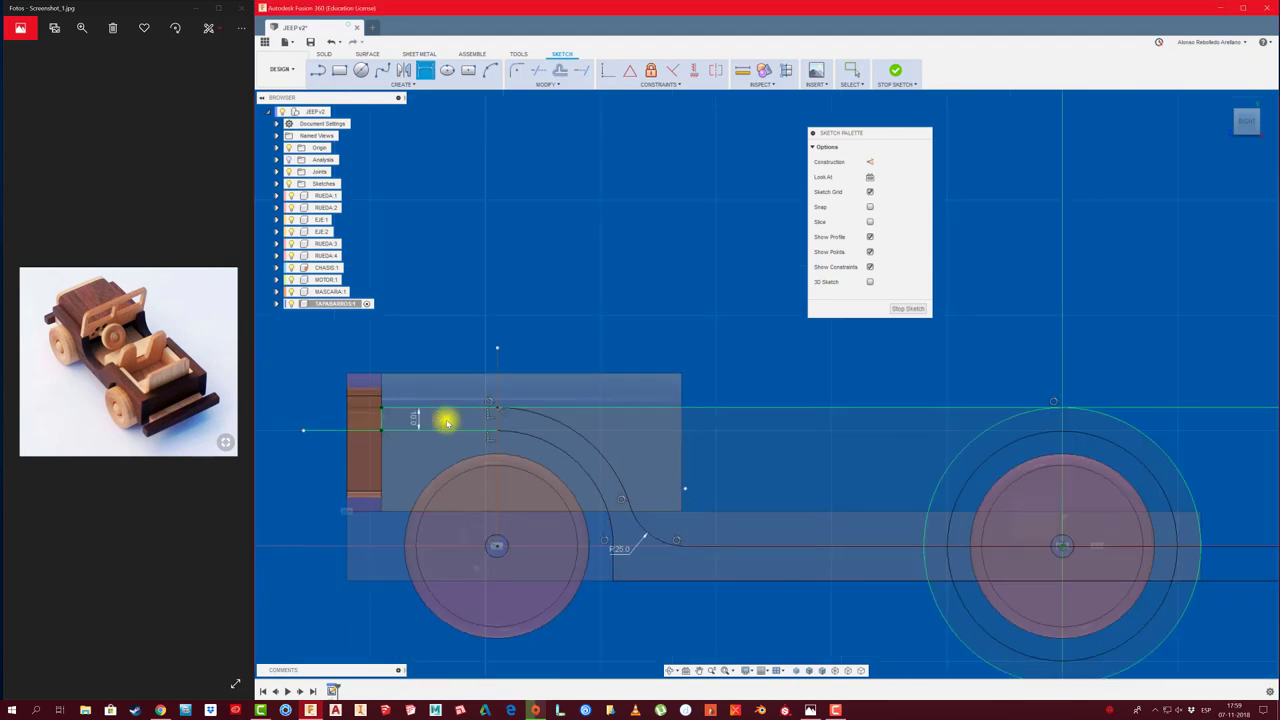
middle_drag(846, 418, 740, 417)
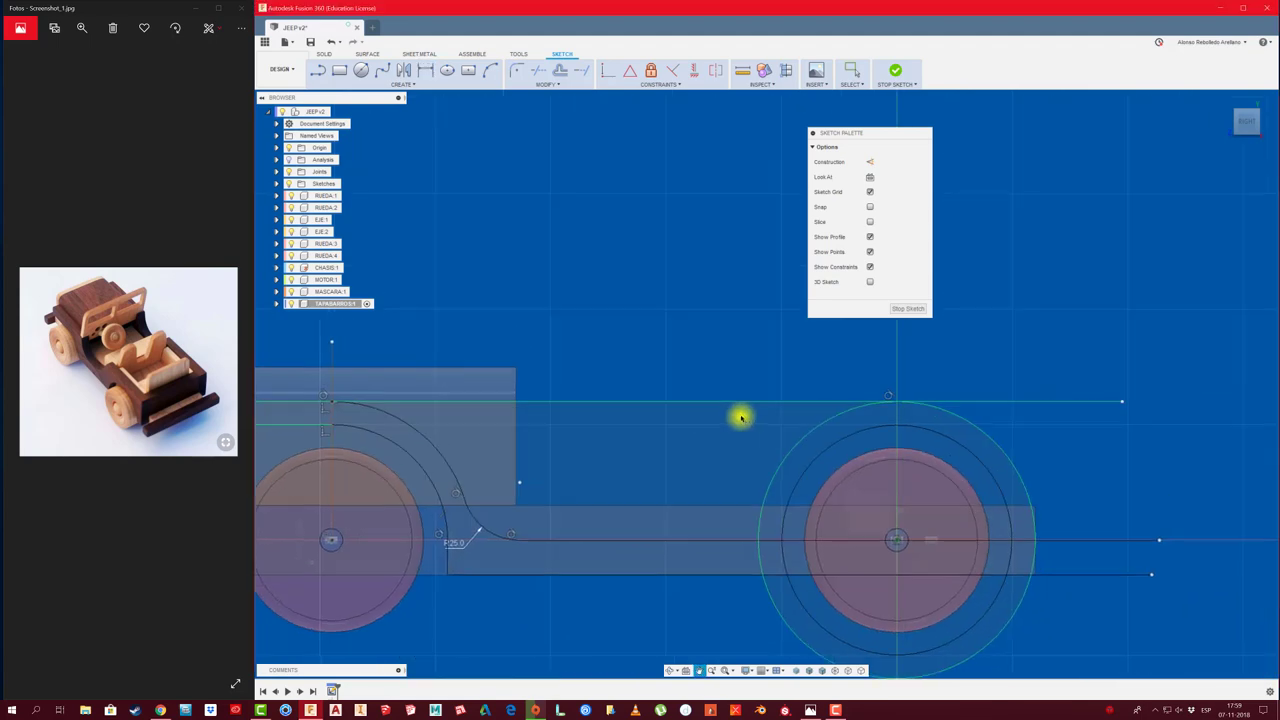
key(Escape)
click(929, 421)
key(Delete)
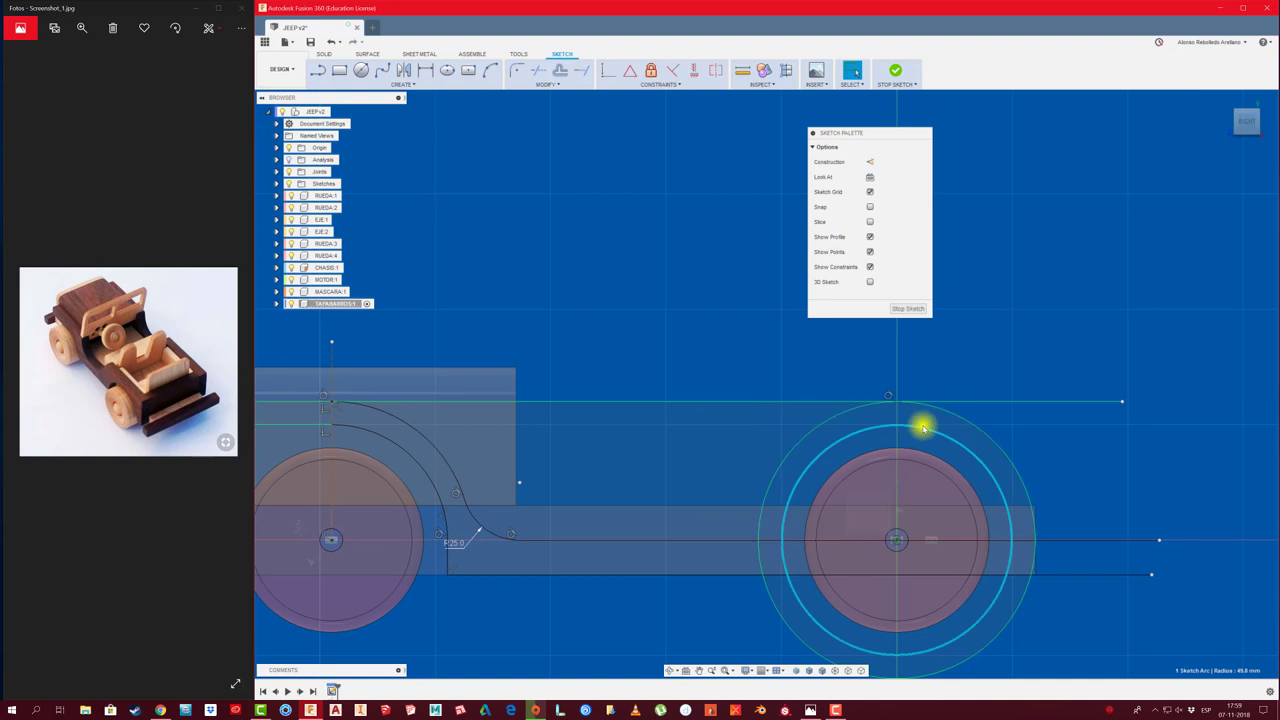
Offset the rear wheel circle by 10 mm to form the concentric outer circle
key(c)
key(o)
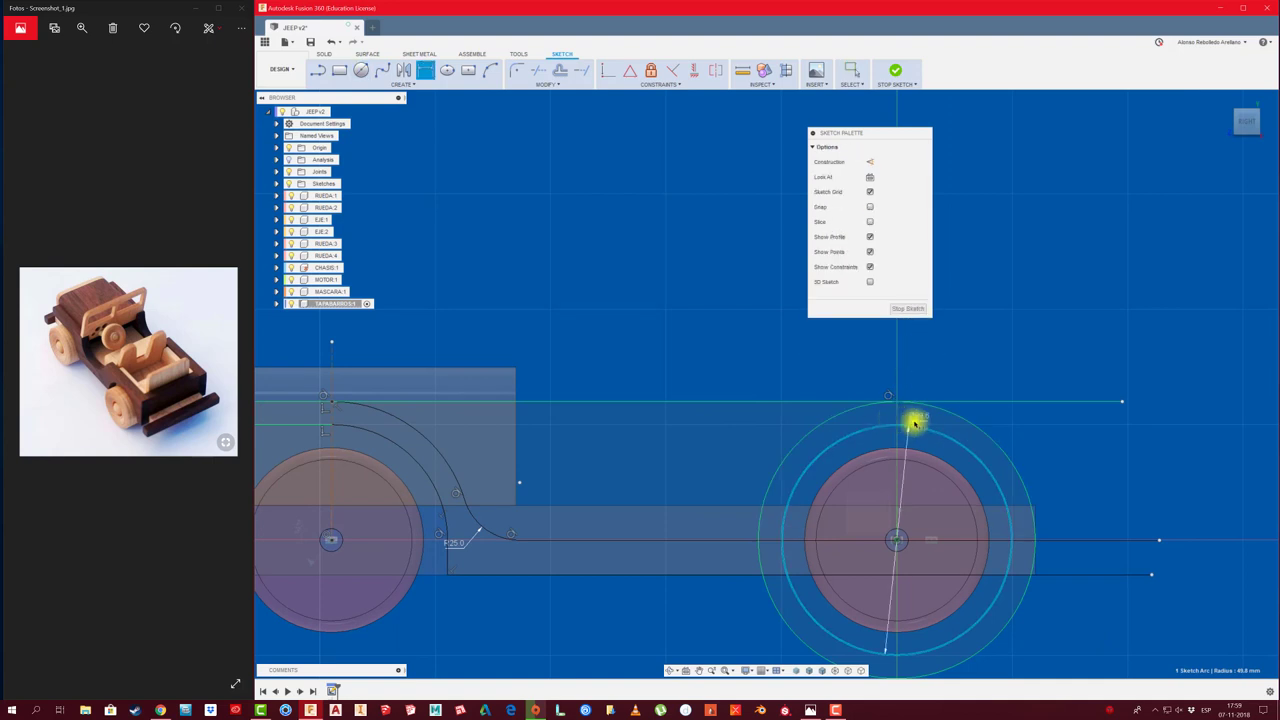
click(932, 408)
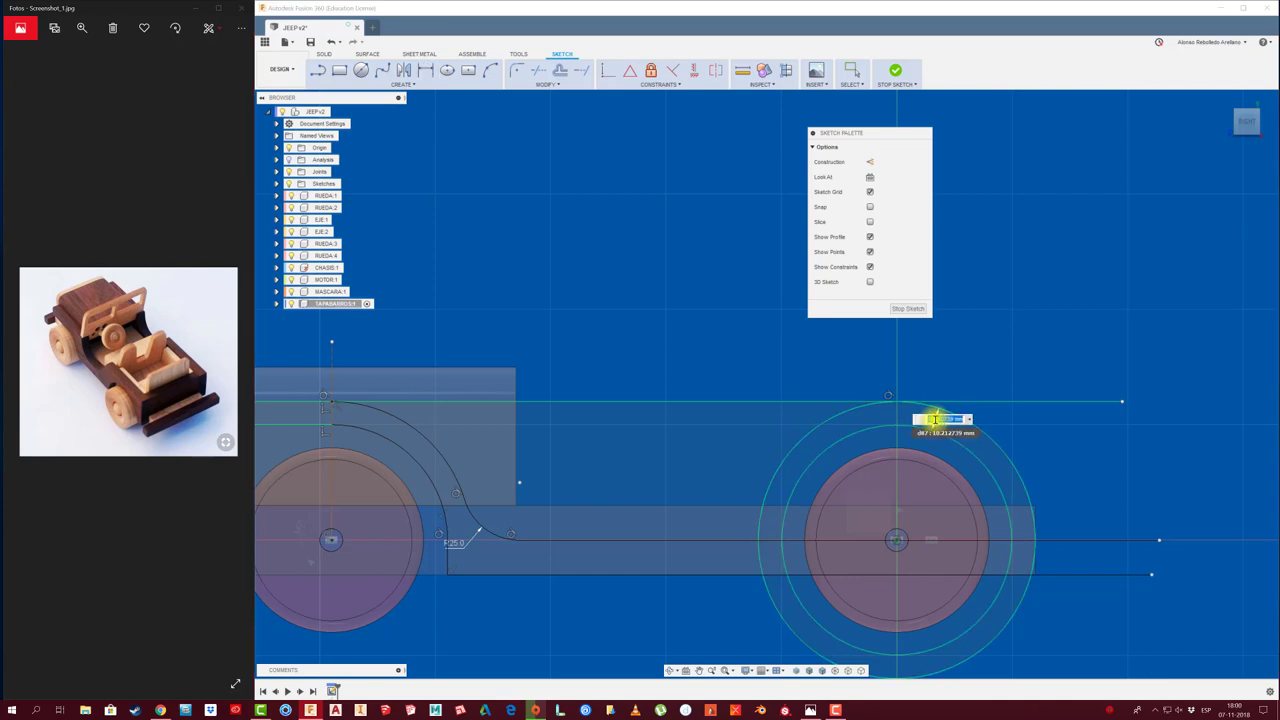
key(Return)
scroll(666, 354, down, 2)
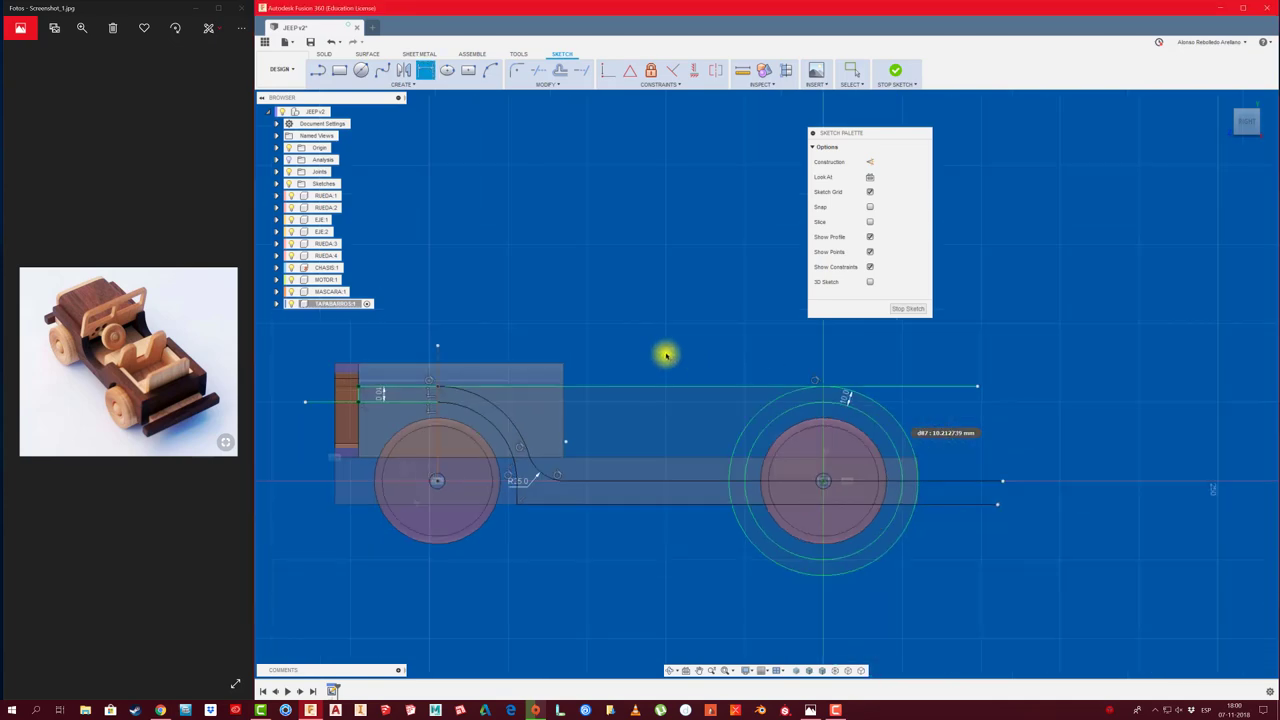
scroll(651, 341, down, 1)
Trim the chassis line left of the rear wheel and the bottom of the outer circle
key(d)
key(t)
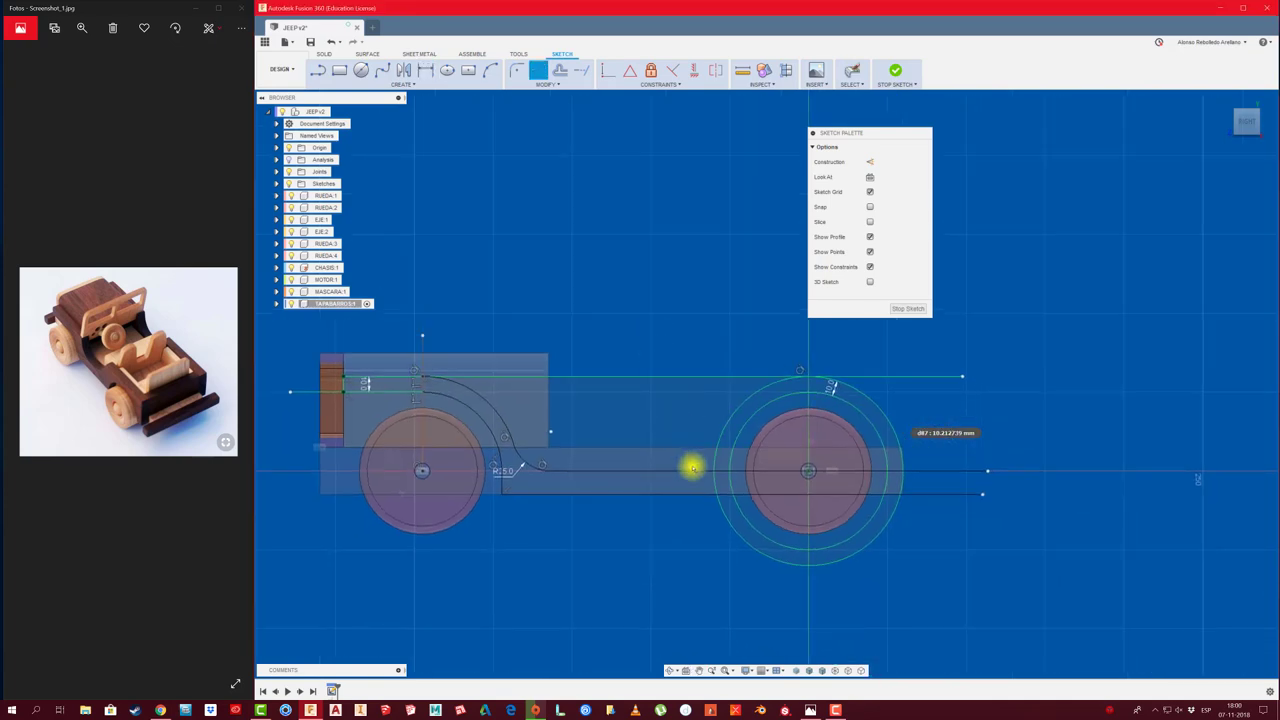
scroll(691, 466, up, 1)
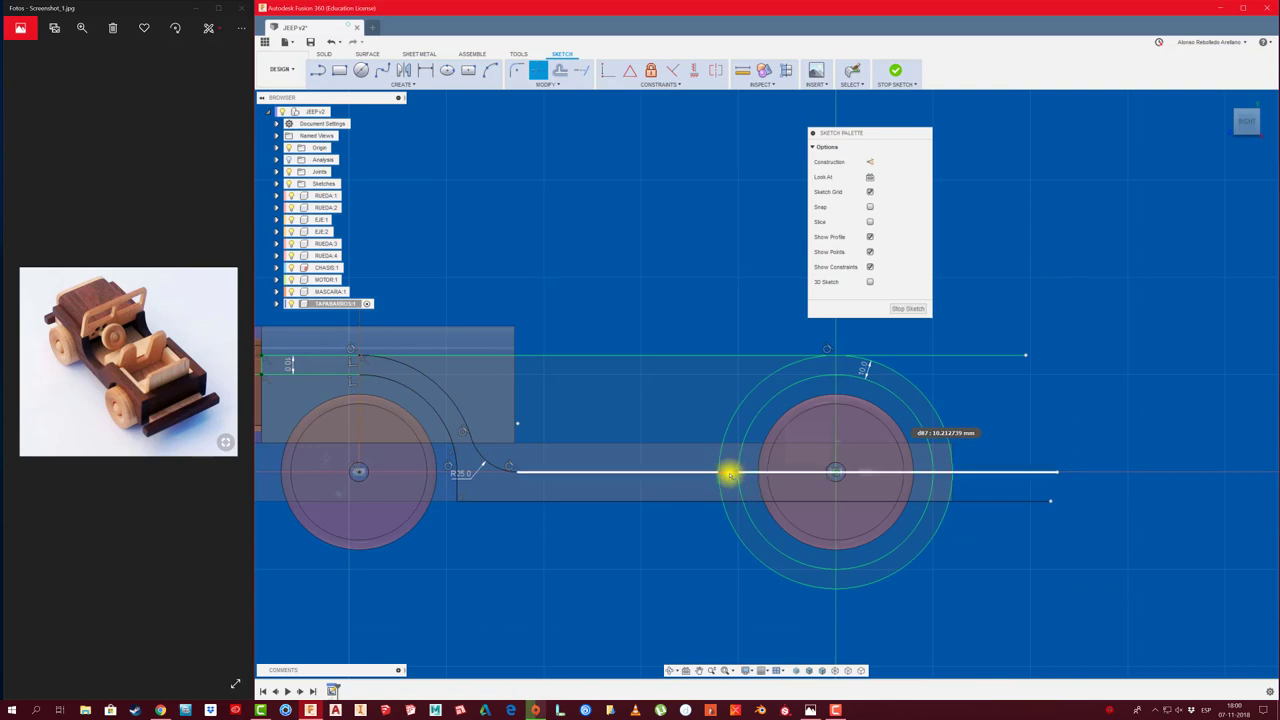
click(730, 474)
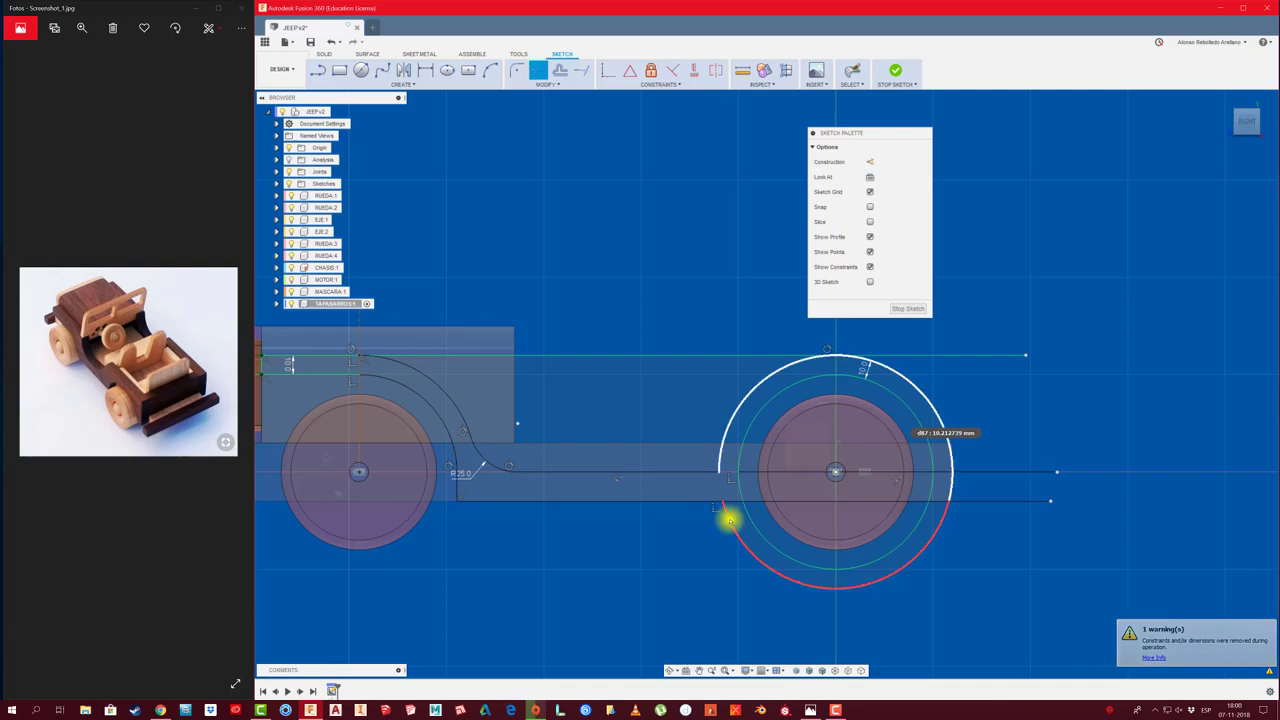
click(735, 523)
key(Escape)
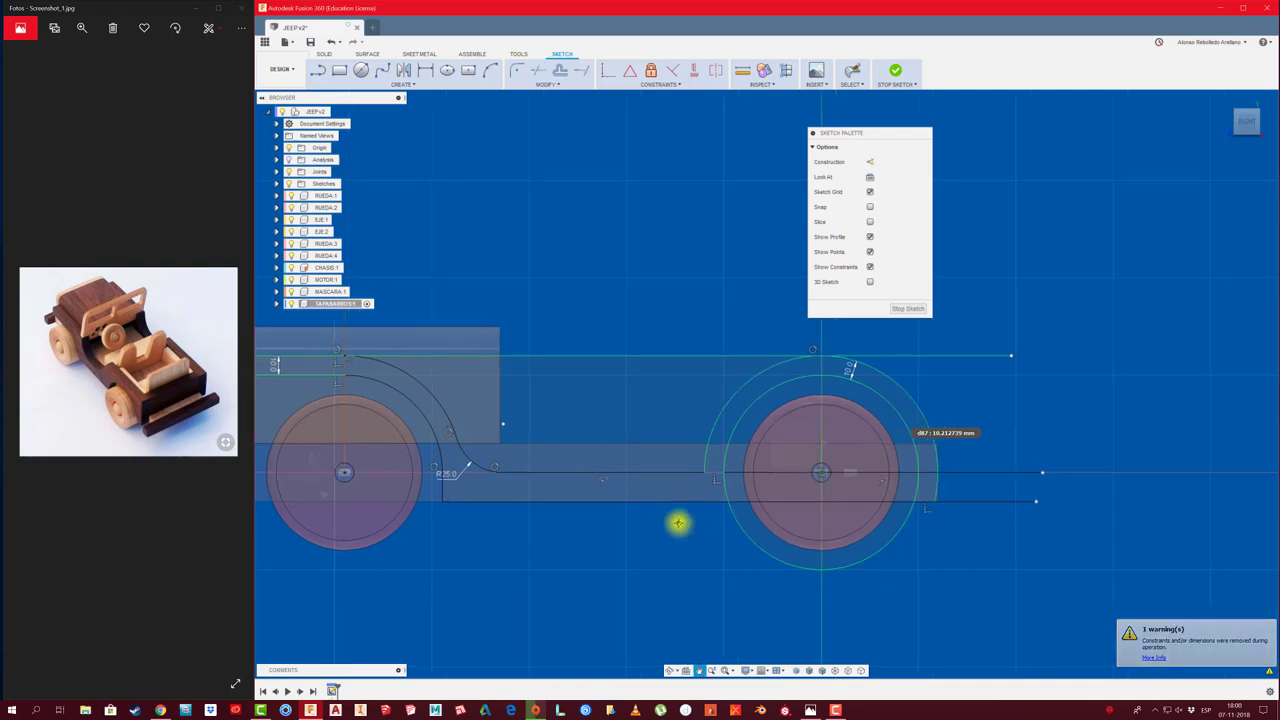
scroll(678, 522, up, 2)
Draw a vertical line at the rear arch end and trim away its lower leftover pieces
key(l)
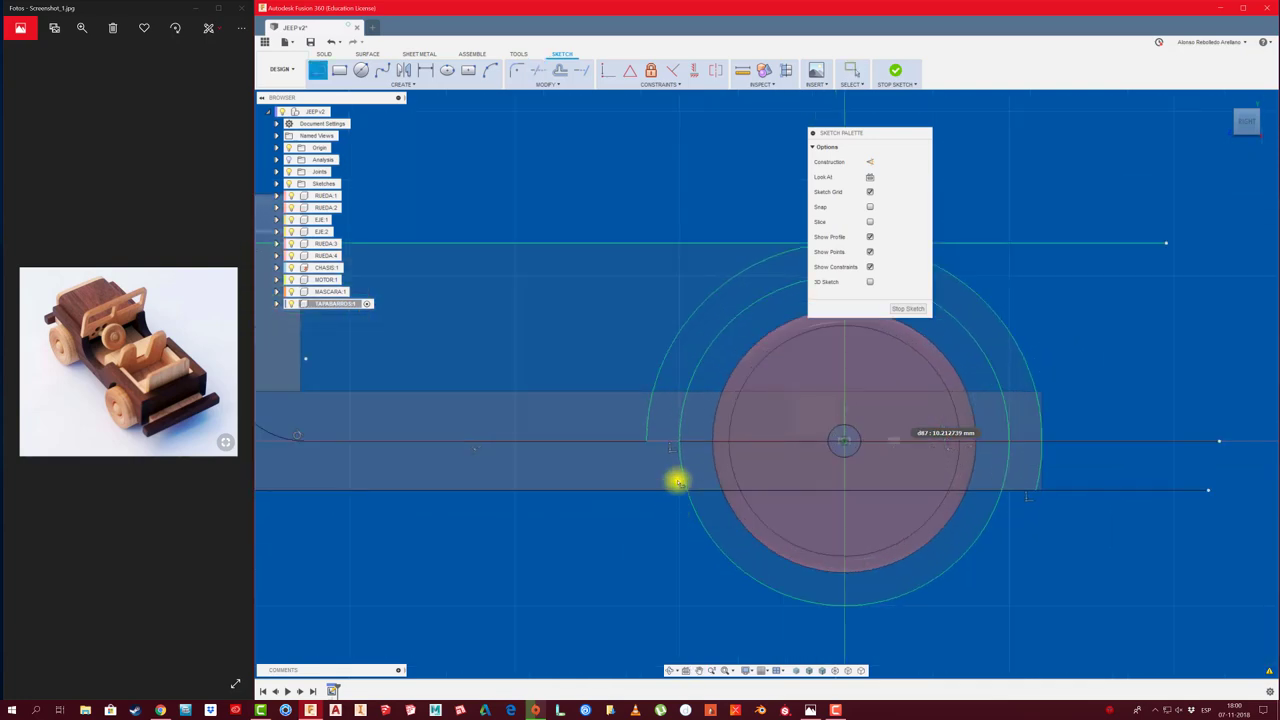
click(680, 442)
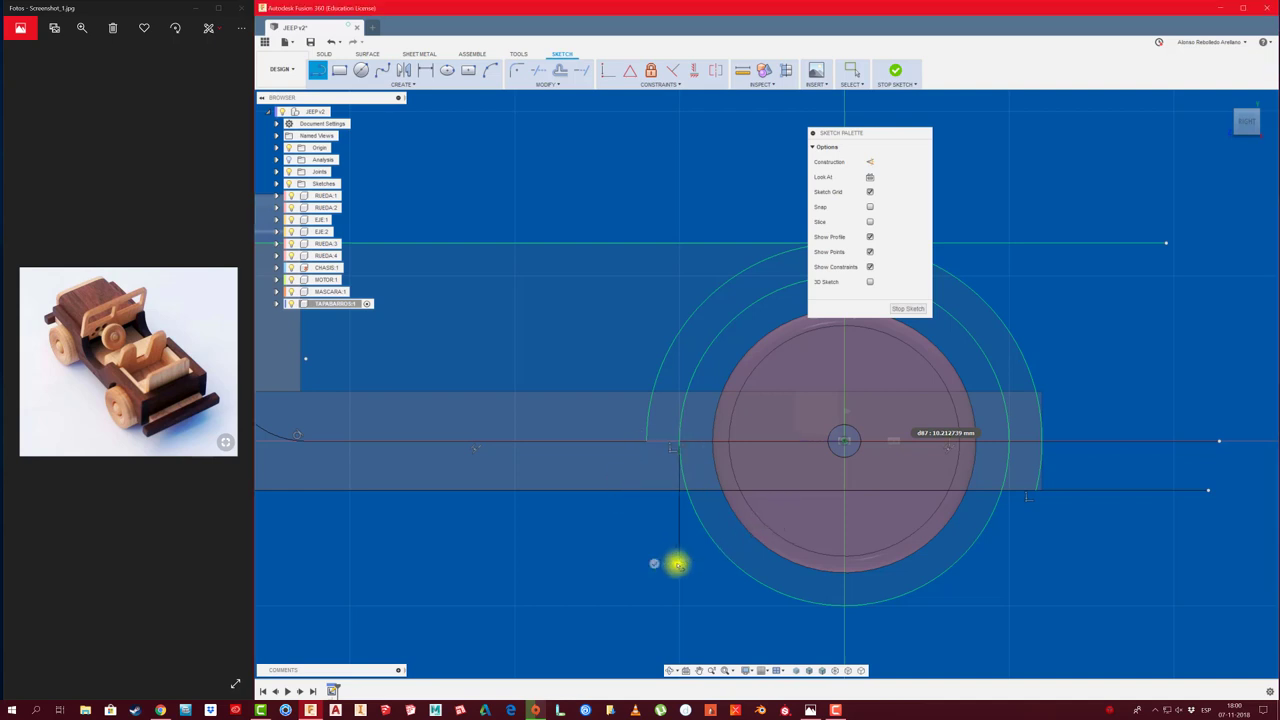
click(678, 563)
key(Escape)
key(t)
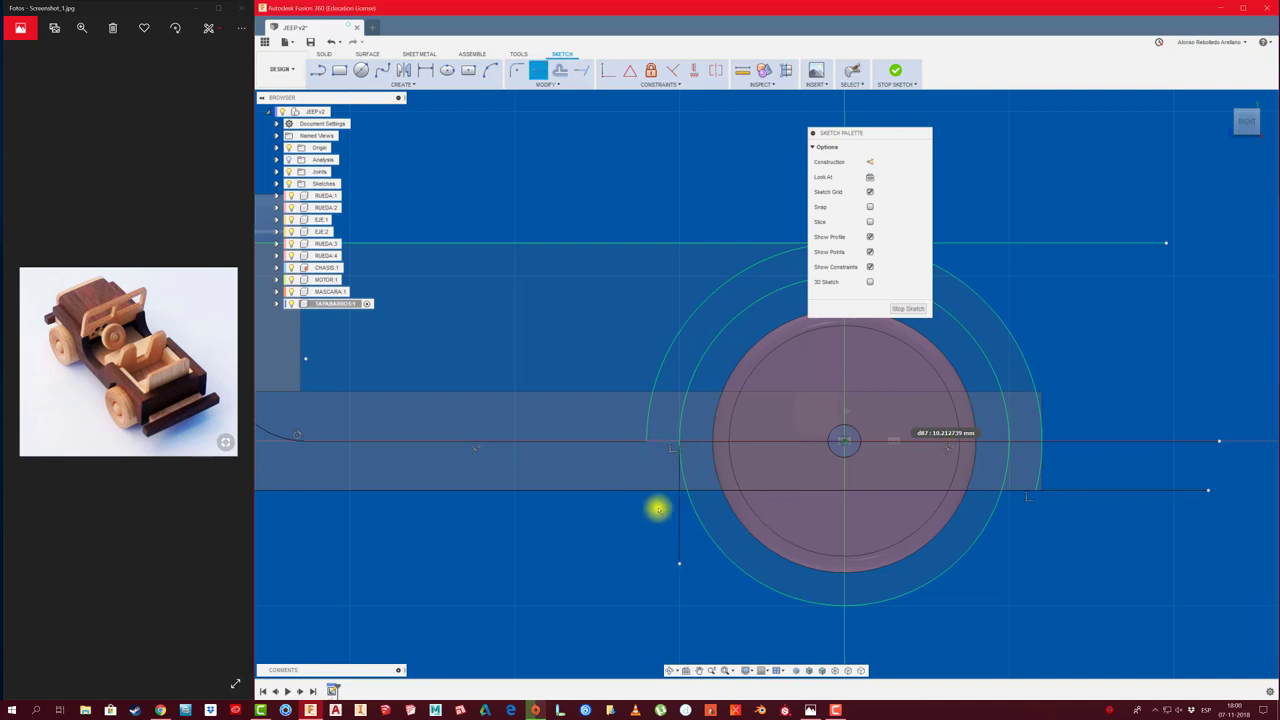
scroll(657, 509, up, 1)
click(684, 510)
click(685, 477)
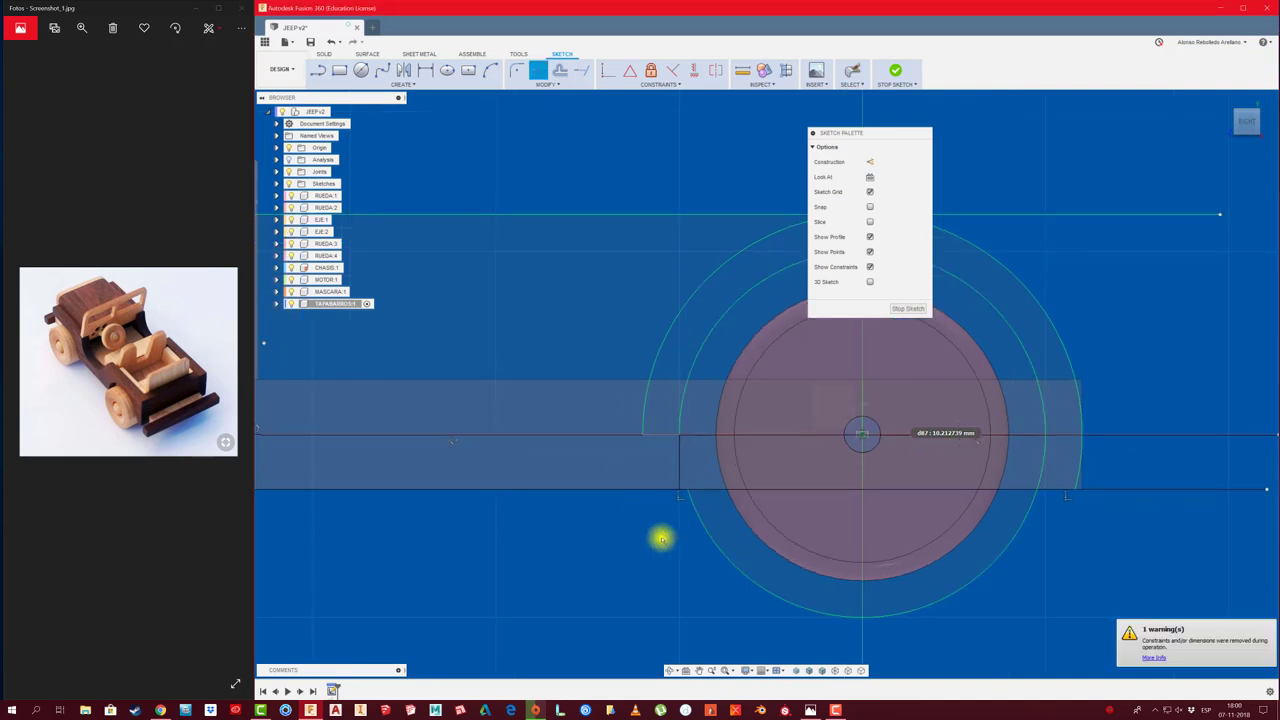
scroll(650, 534, down, 2)
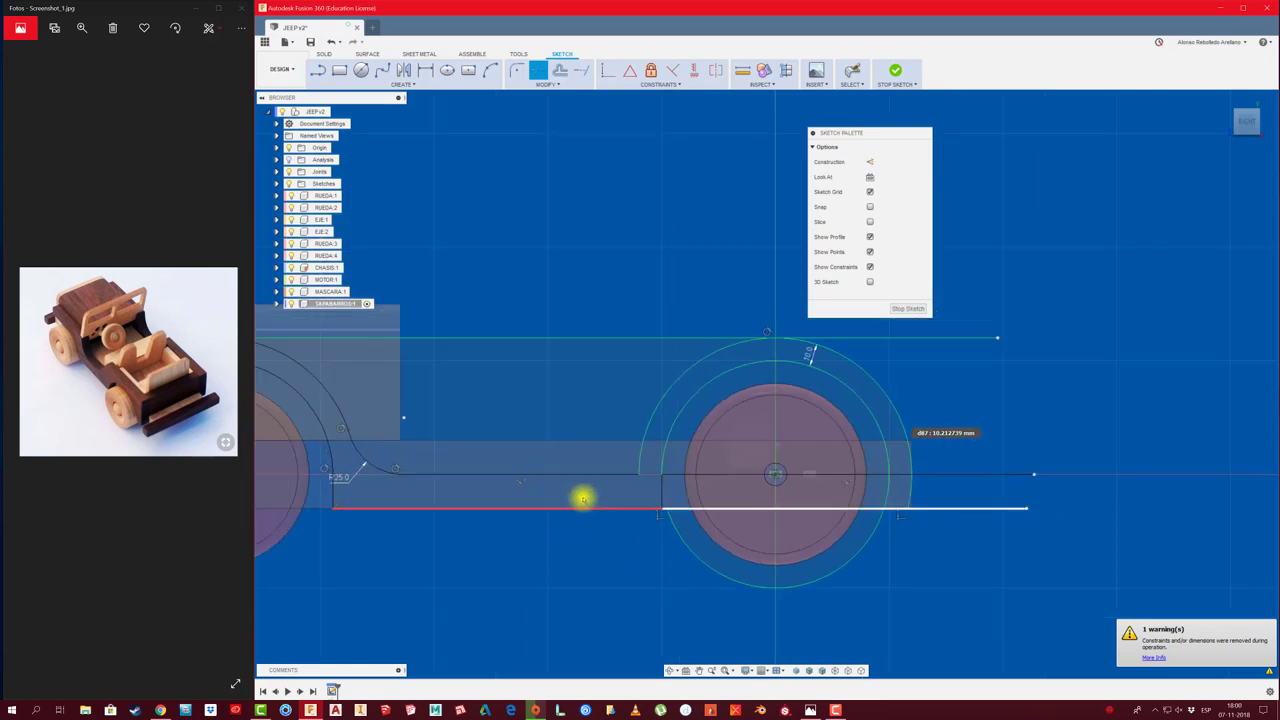
middle_drag(463, 434, 521, 453)
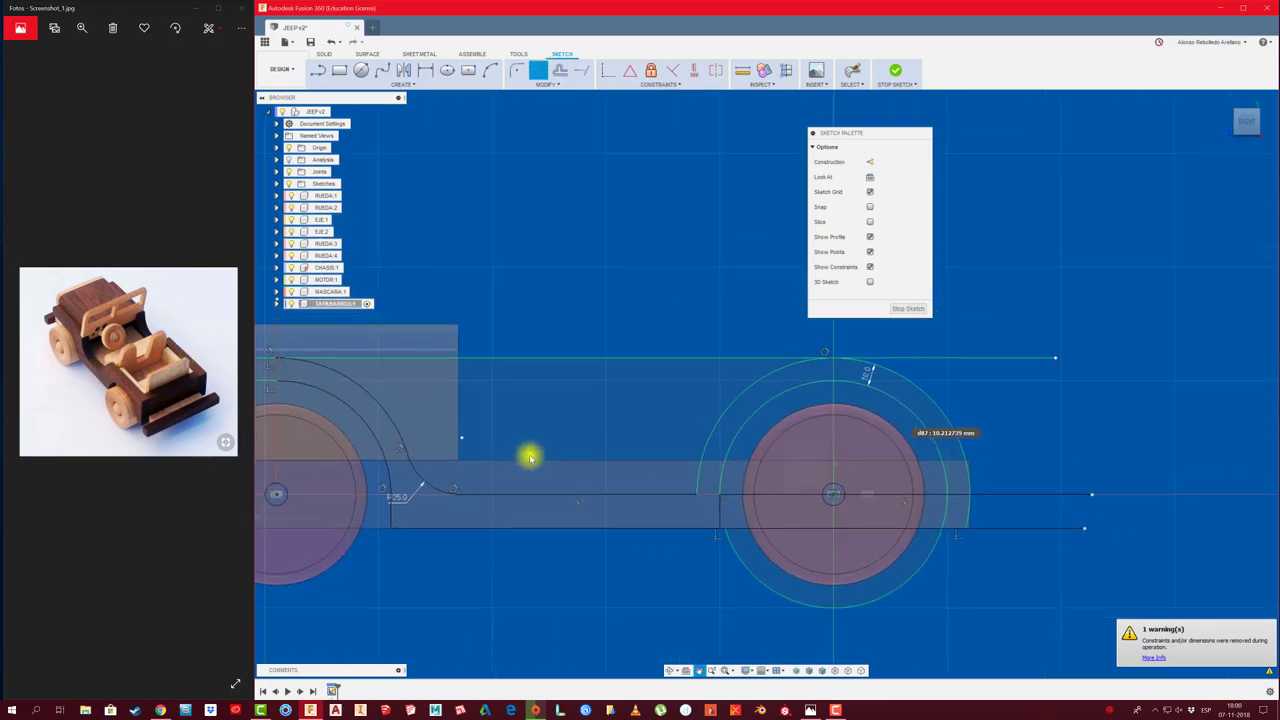
click(517, 72)
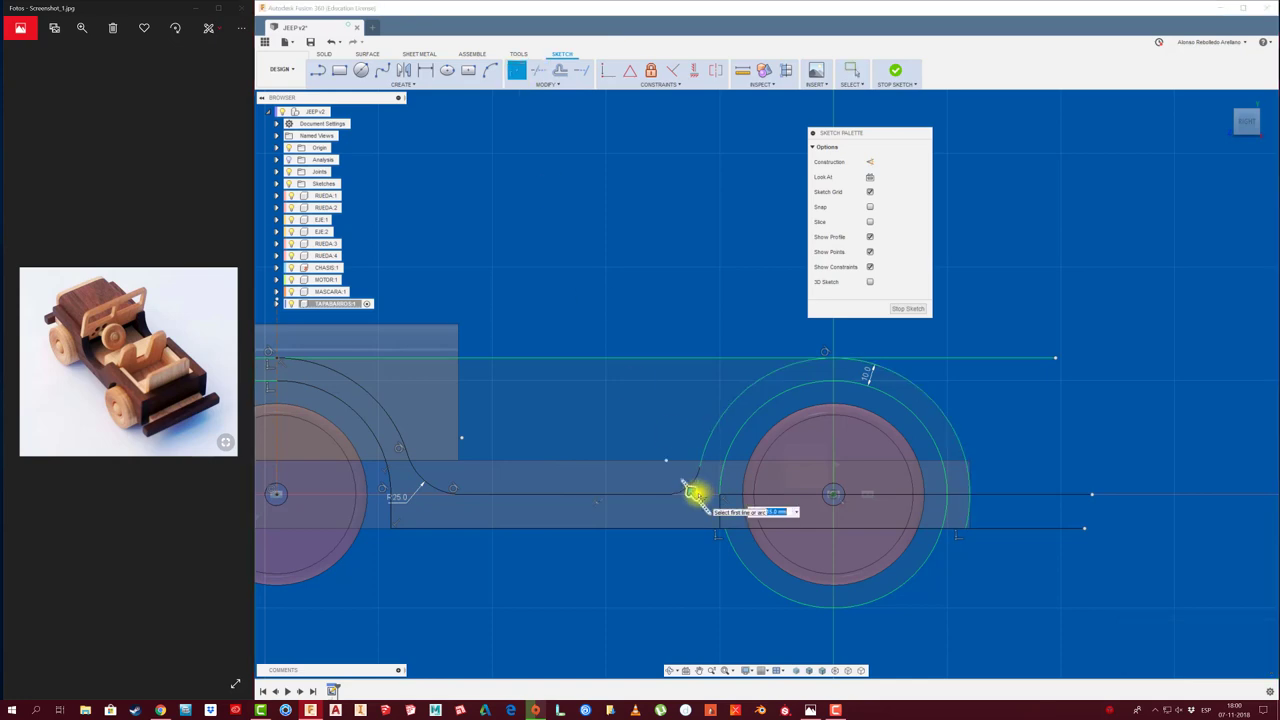
Apply the 25 mm fillet at the rear arch and draw a vertical line down from its end
middle_drag(755, 578, 713, 571)
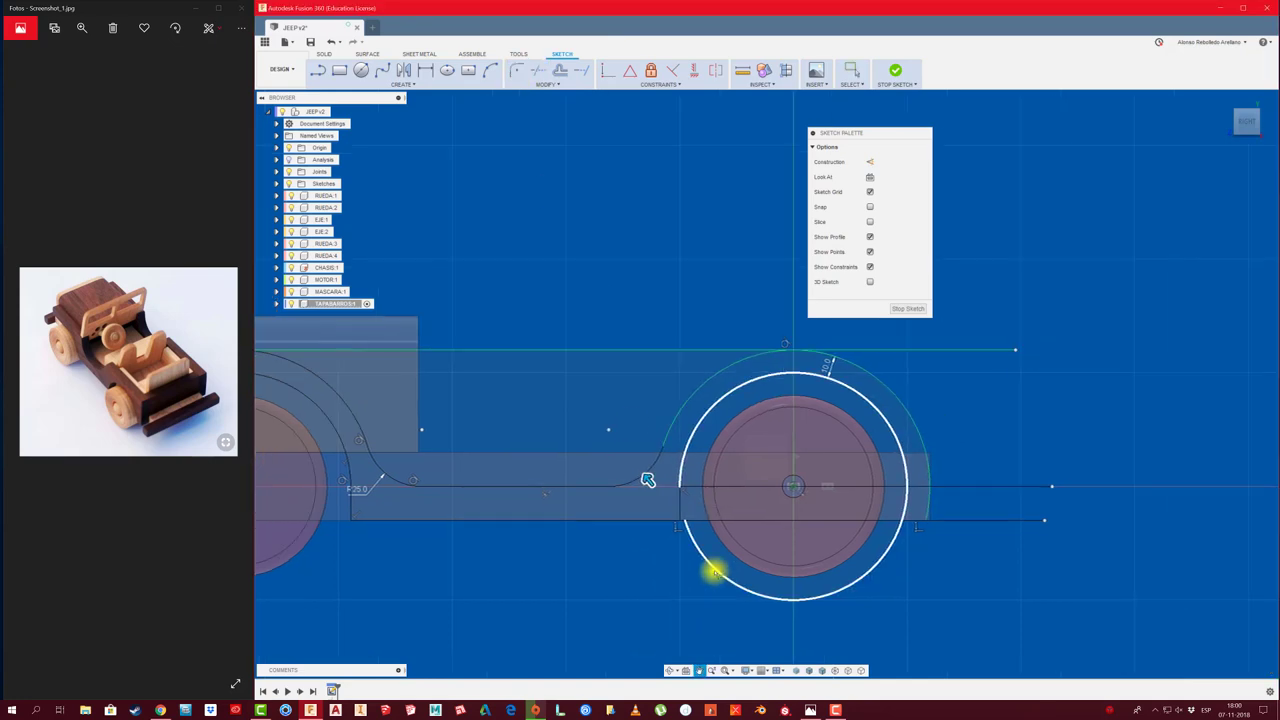
key(Return)
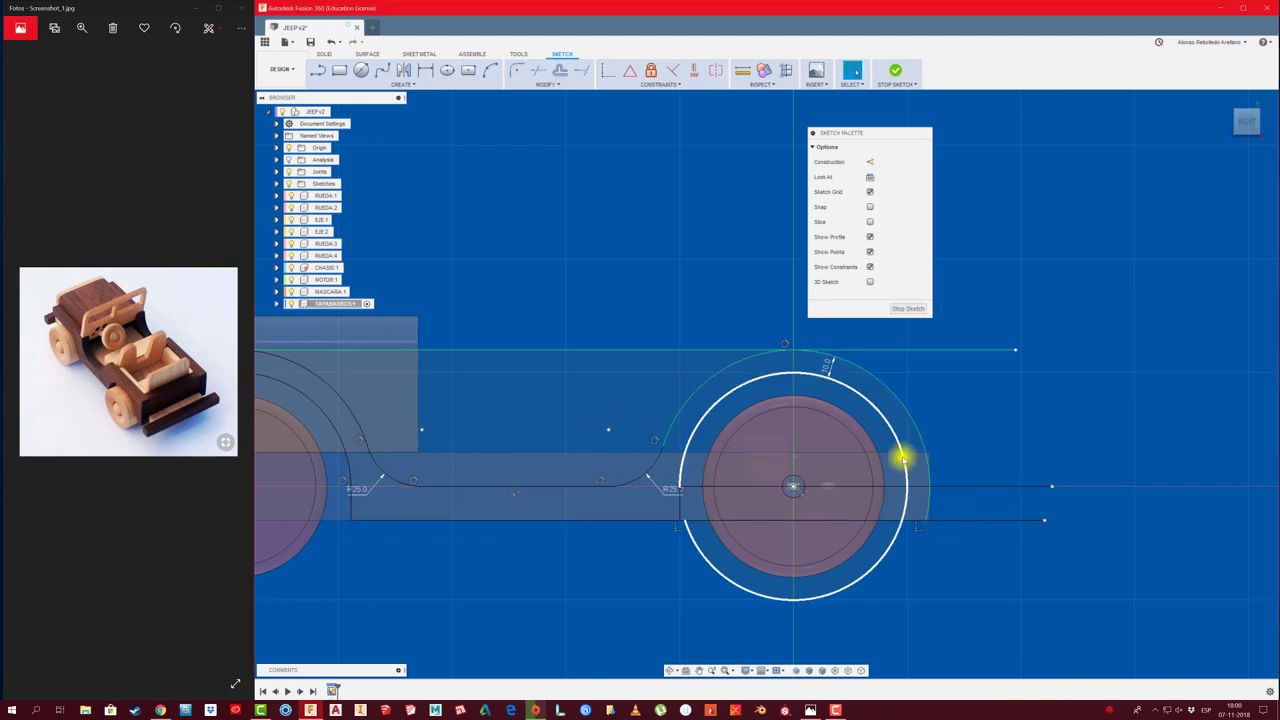
key(l)
scroll(912, 498, up, 5)
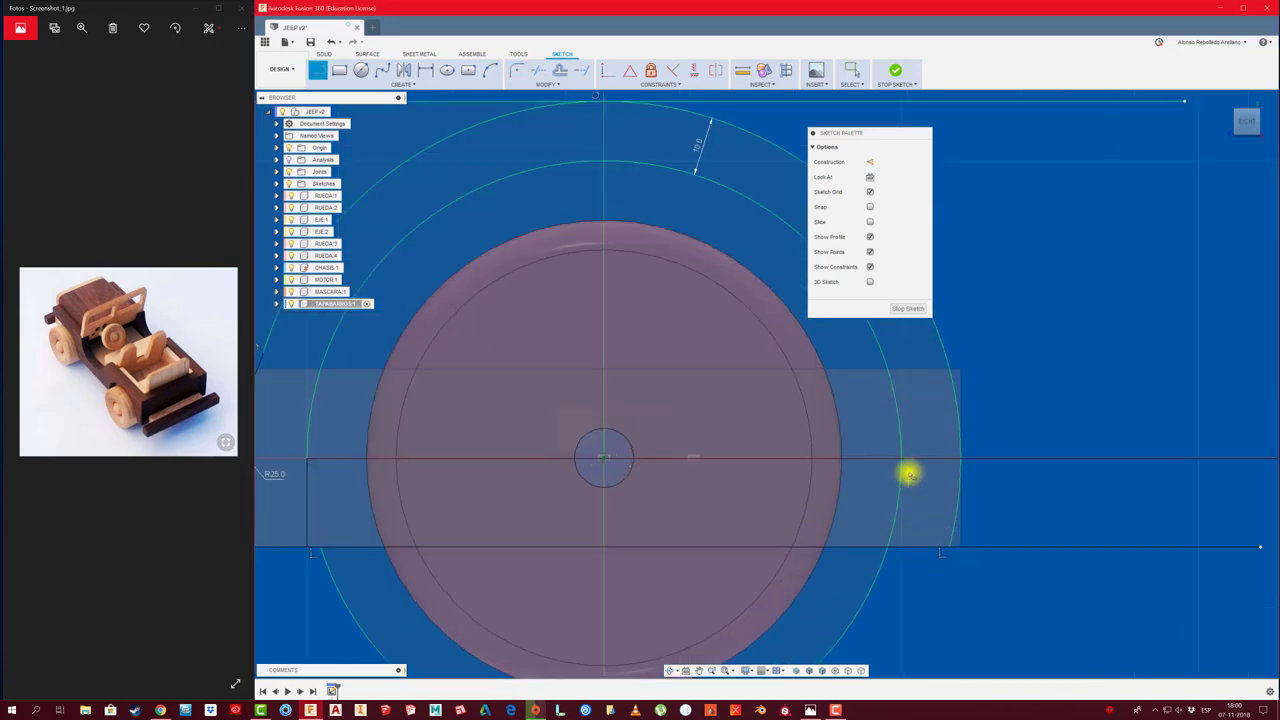
click(901, 459)
click(902, 596)
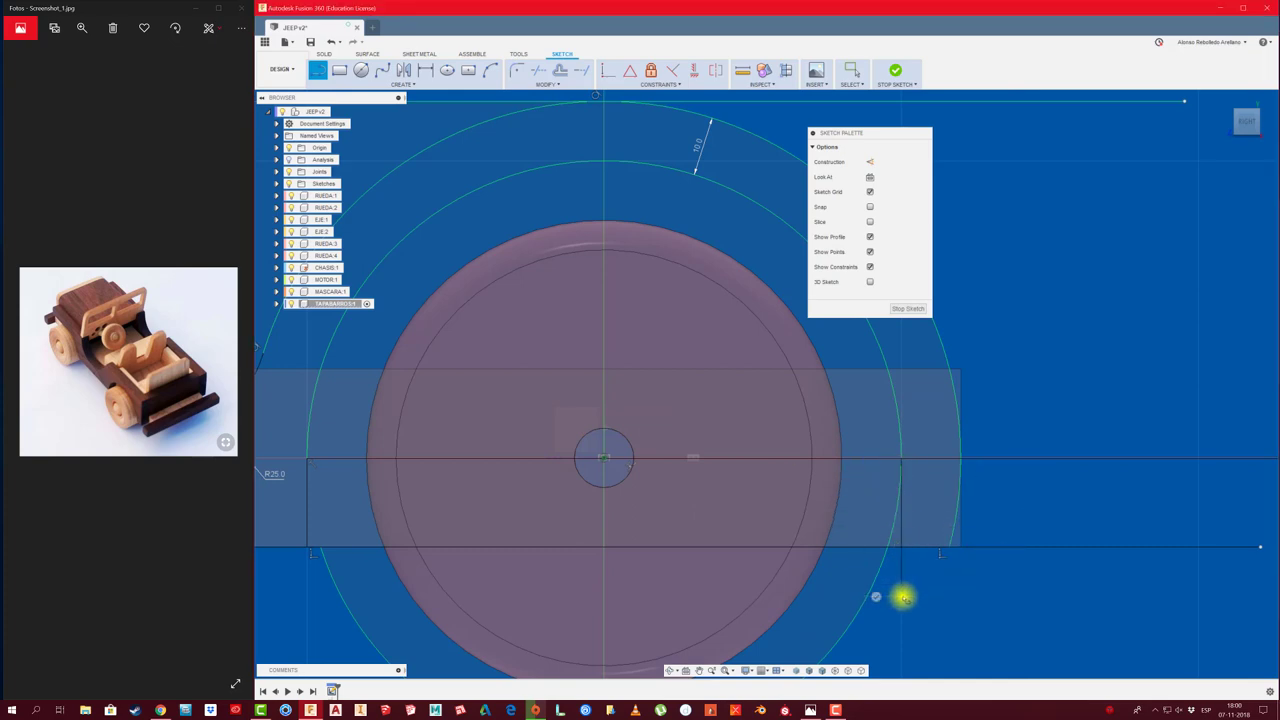
Cancel a stray line at the chassis corner, then draw a line below the fender arc end
key(l)
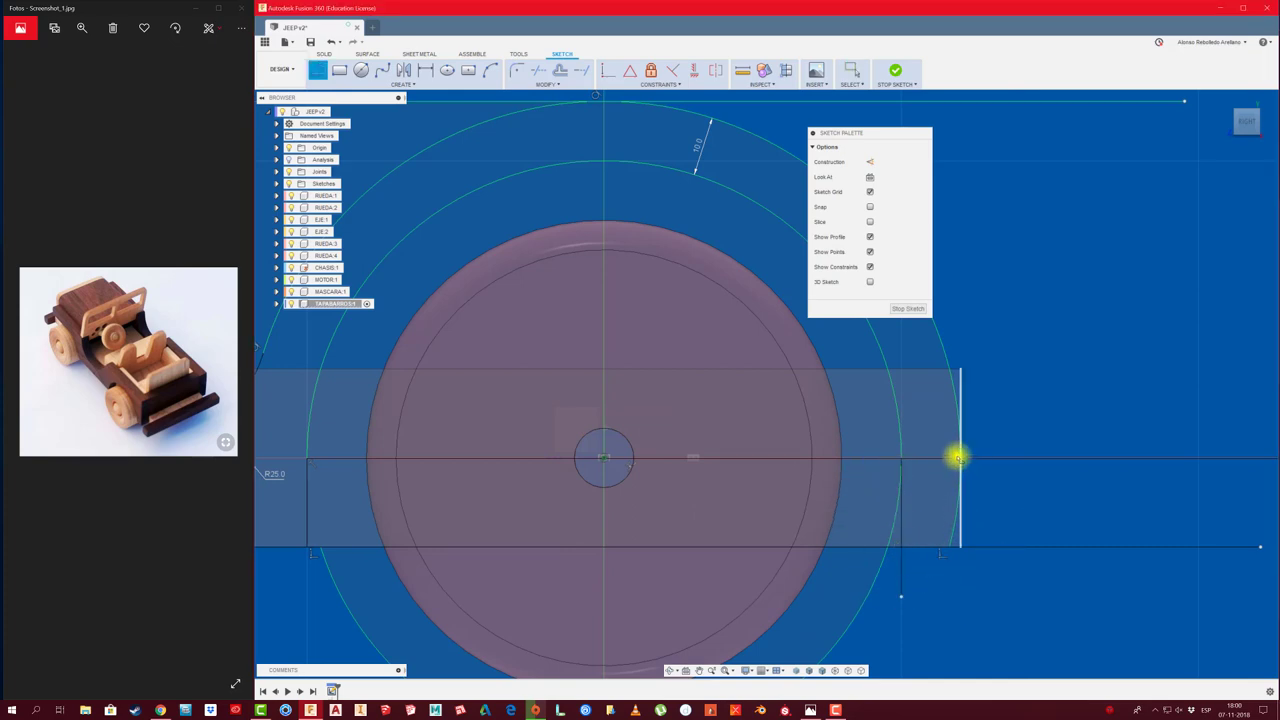
click(960, 542)
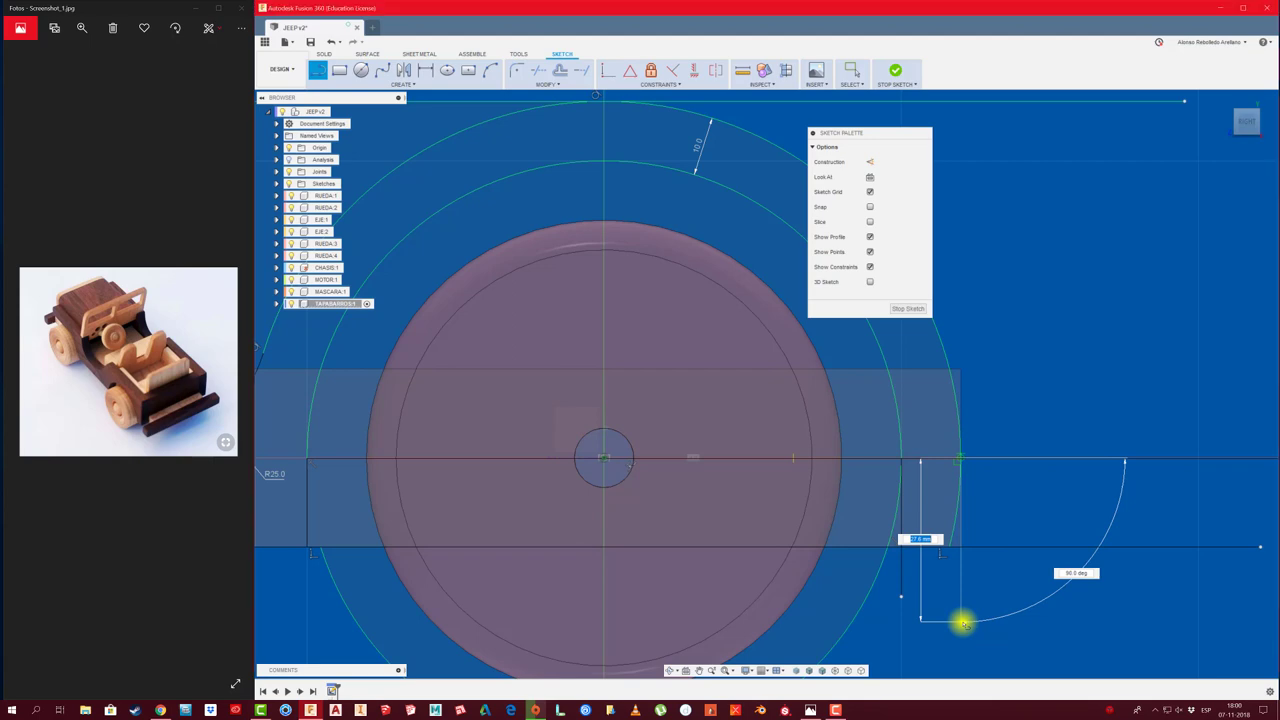
key(Escape)
scroll(963, 622, down, 2)
scroll(1006, 600, down, 1)
scroll(997, 591, down, 1)
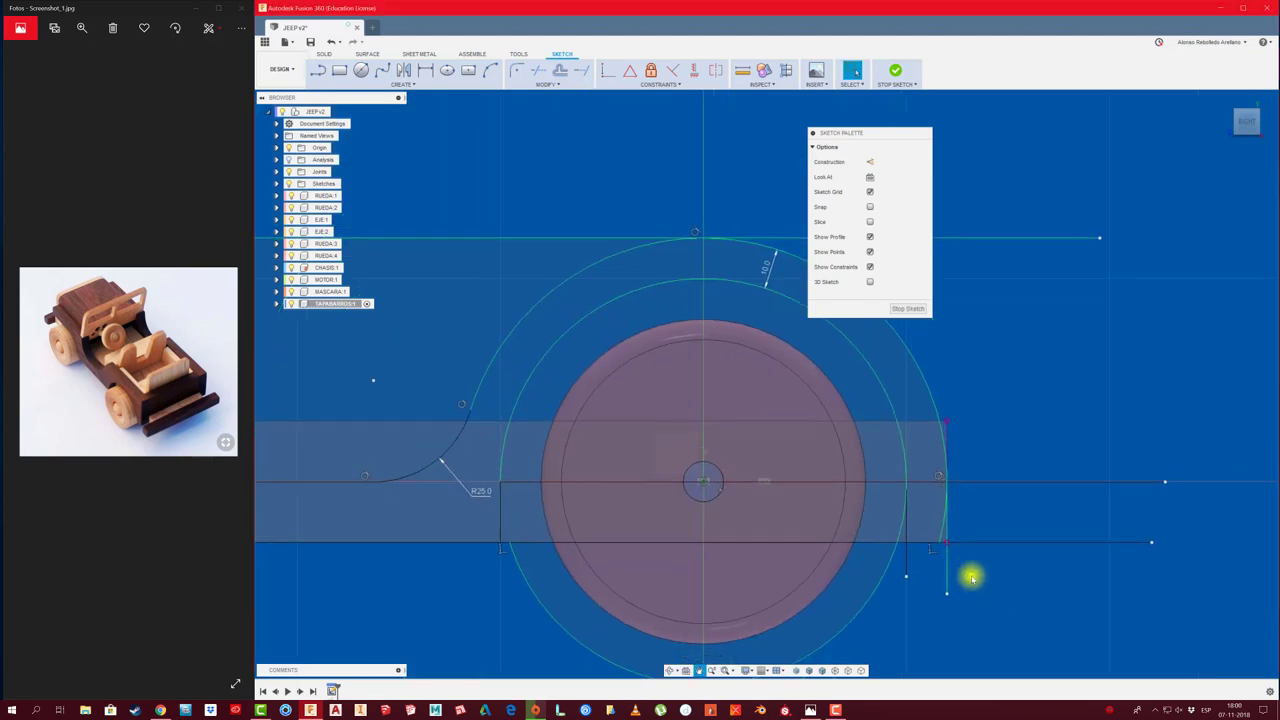
scroll(971, 574, down, 1)
scroll(966, 580, down, 1)
scroll(854, 526, down, 1)
scroll(849, 506, up, 1)
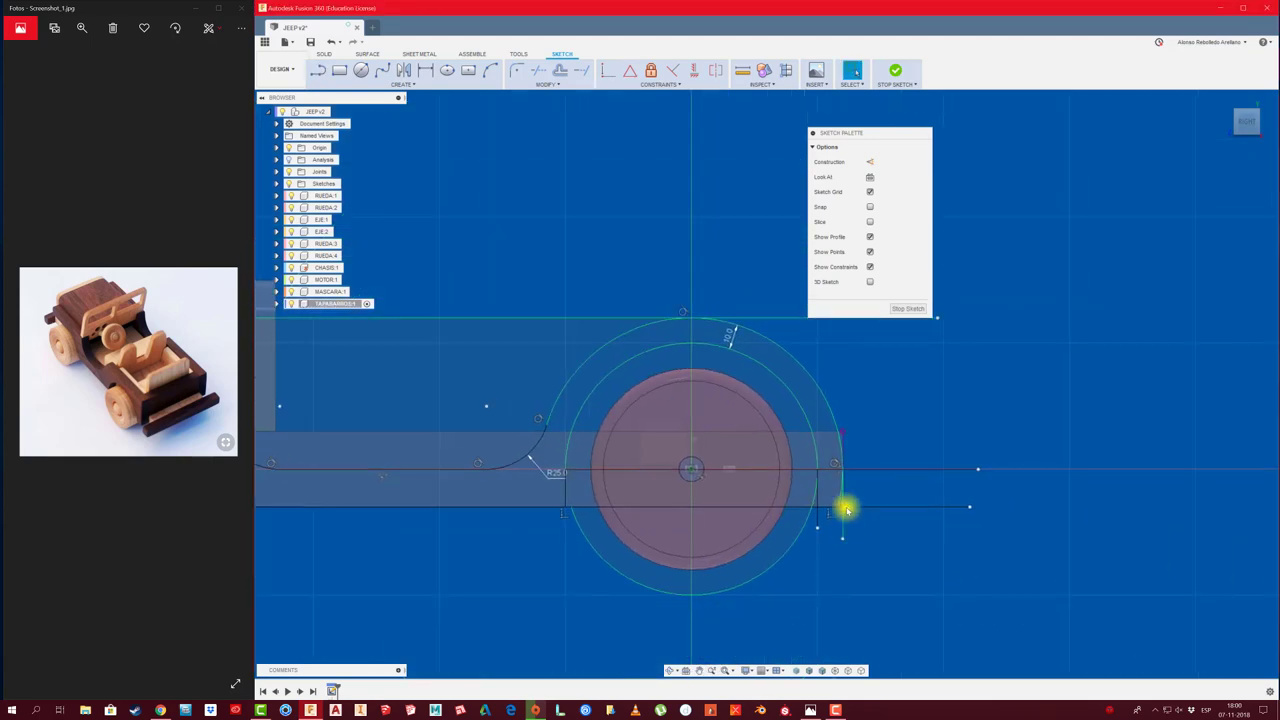
scroll(855, 516, up, 3)
key(l)
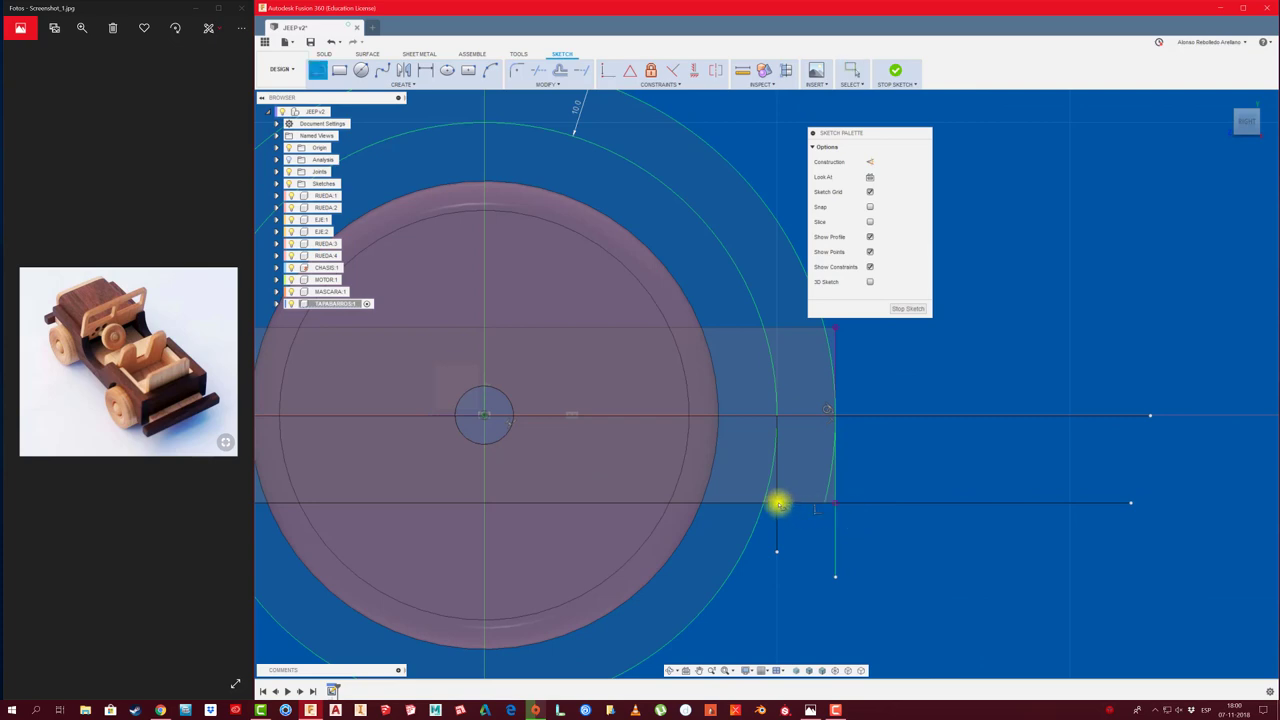
click(784, 510)
click(921, 504)
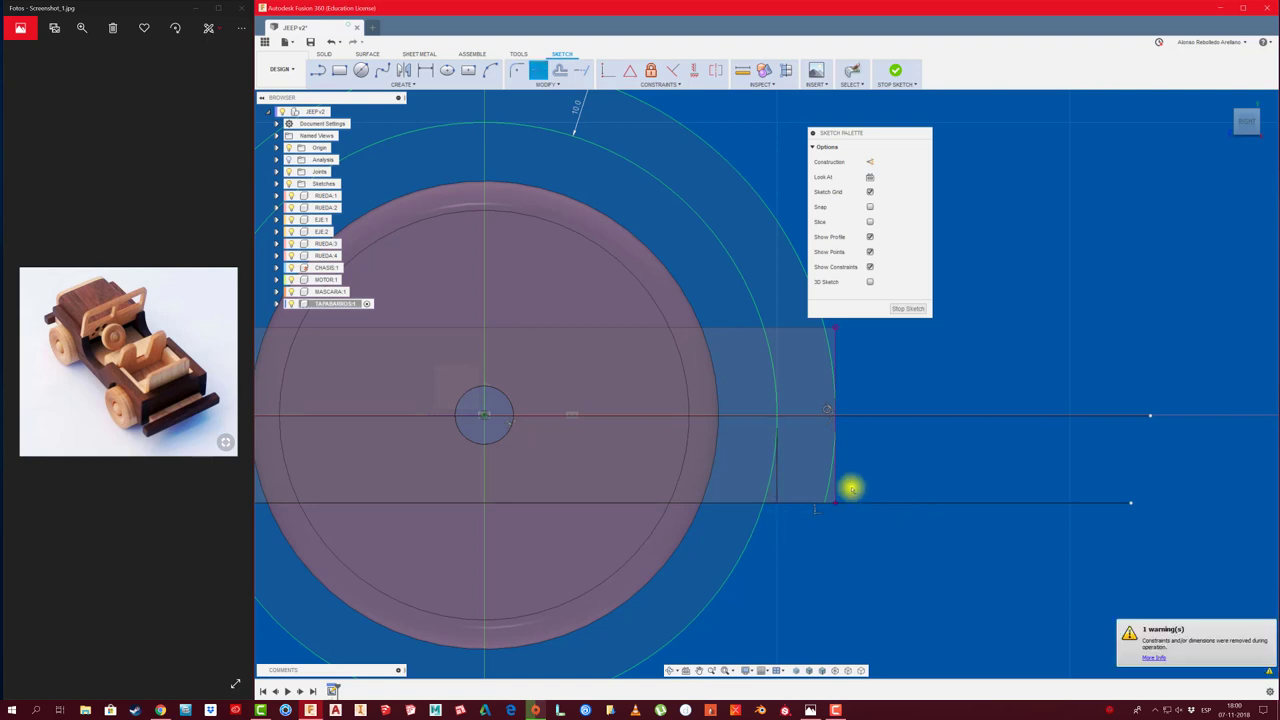
Trim the excess horizontal line extensions and the lower fender arc portion at the rear
scroll(845, 489, up, 2)
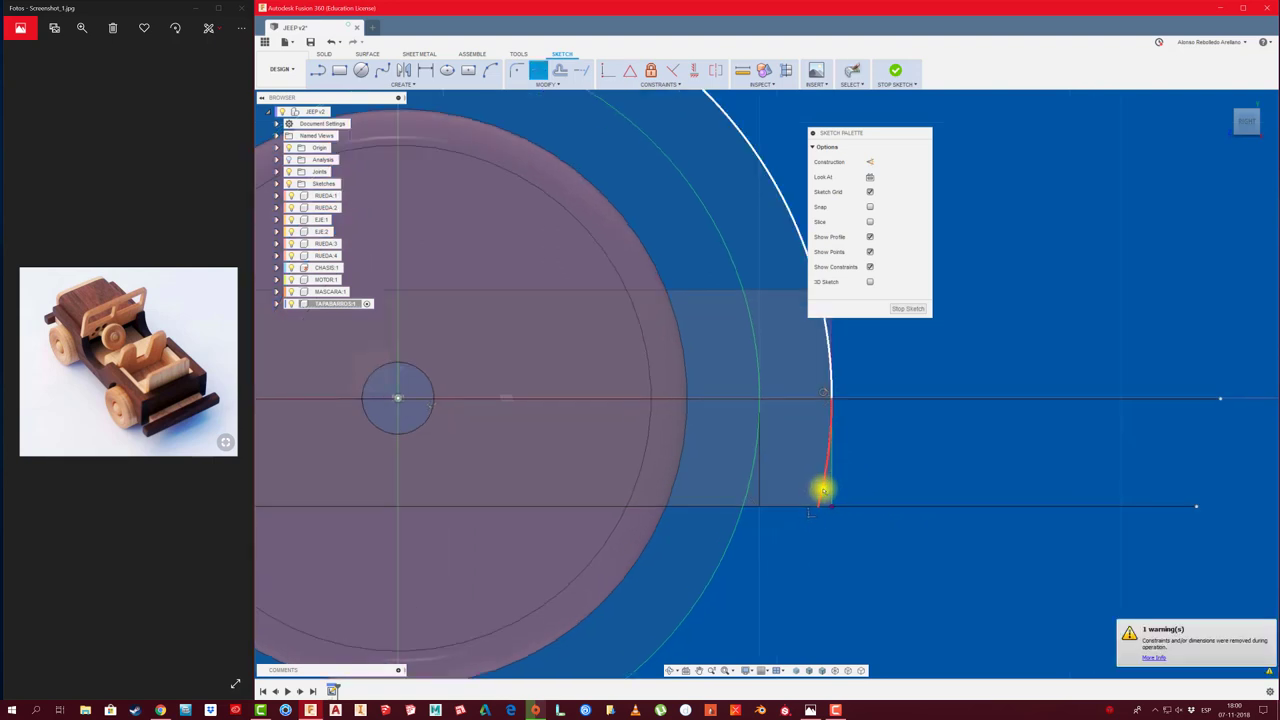
click(870, 401)
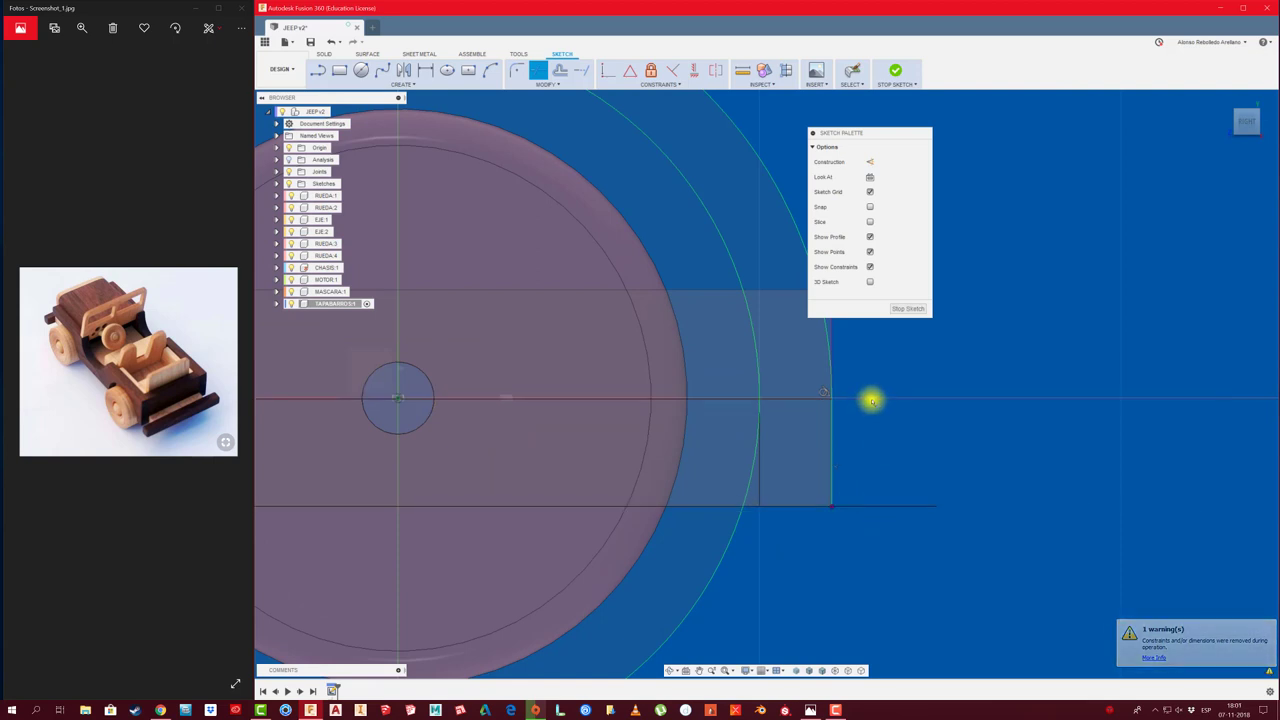
click(870, 506)
click(733, 508)
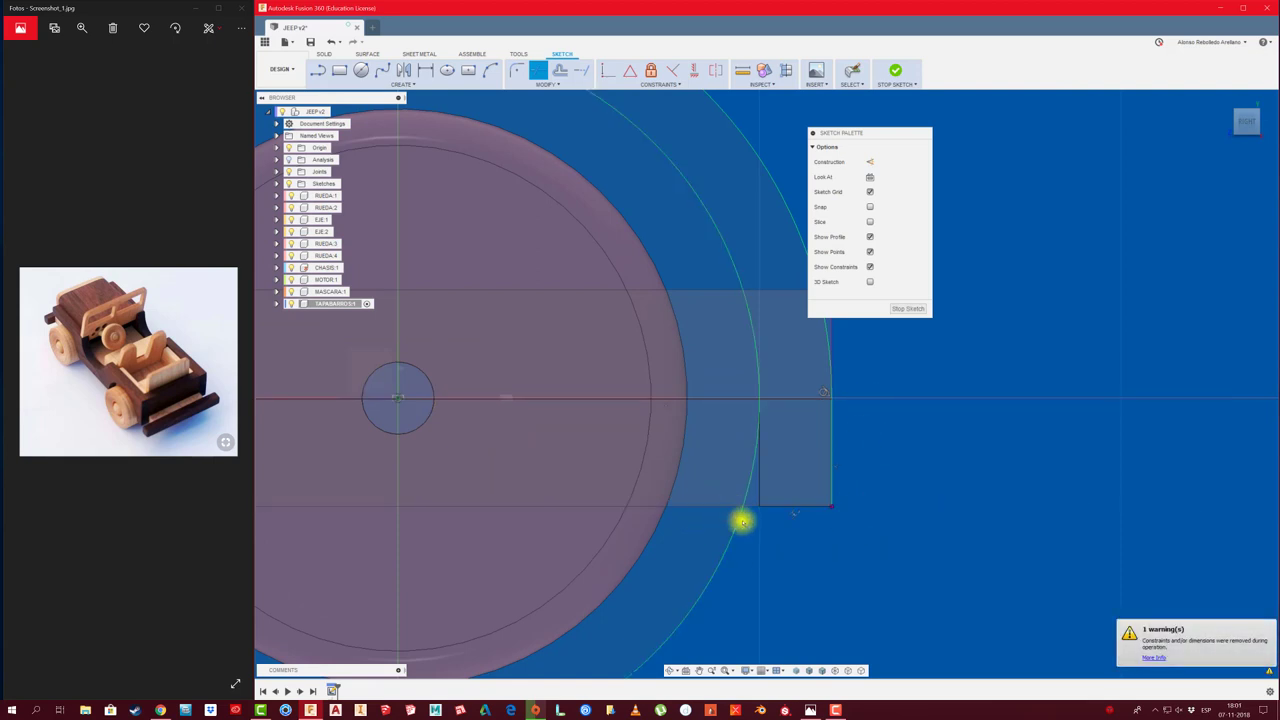
click(738, 524)
scroll(740, 540, down, 3)
scroll(730, 460, down, 1)
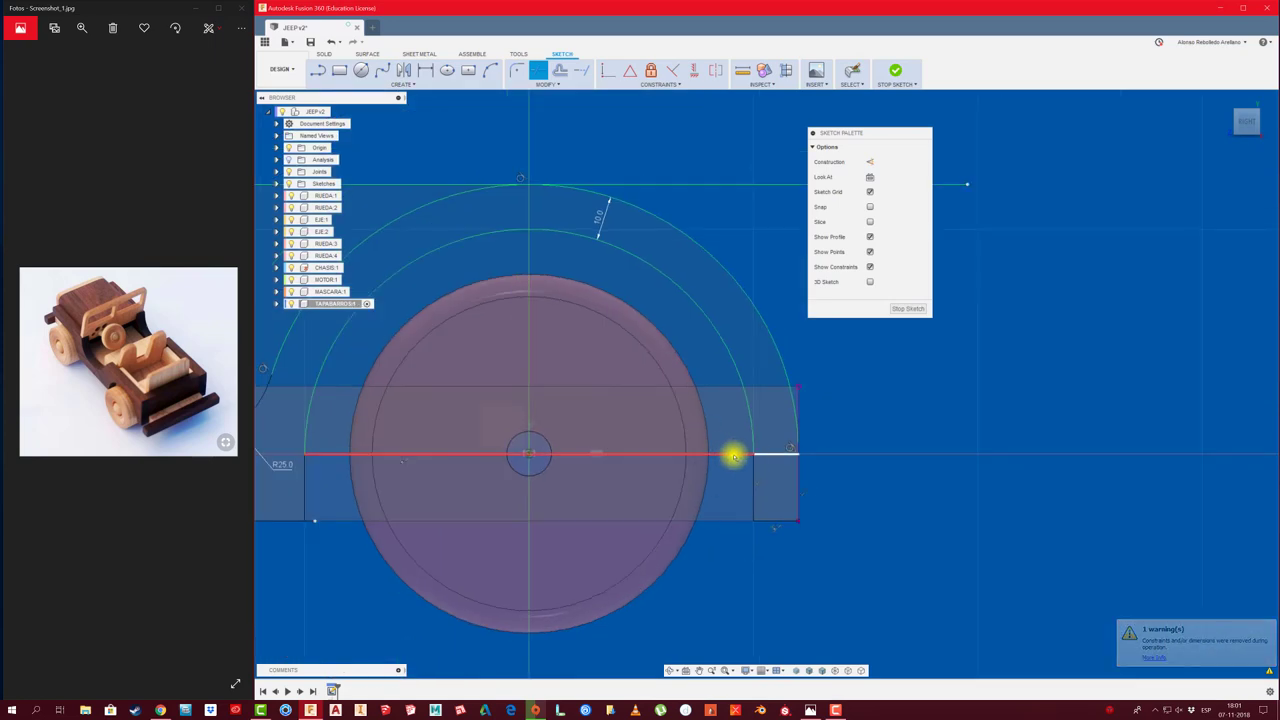
click(770, 455)
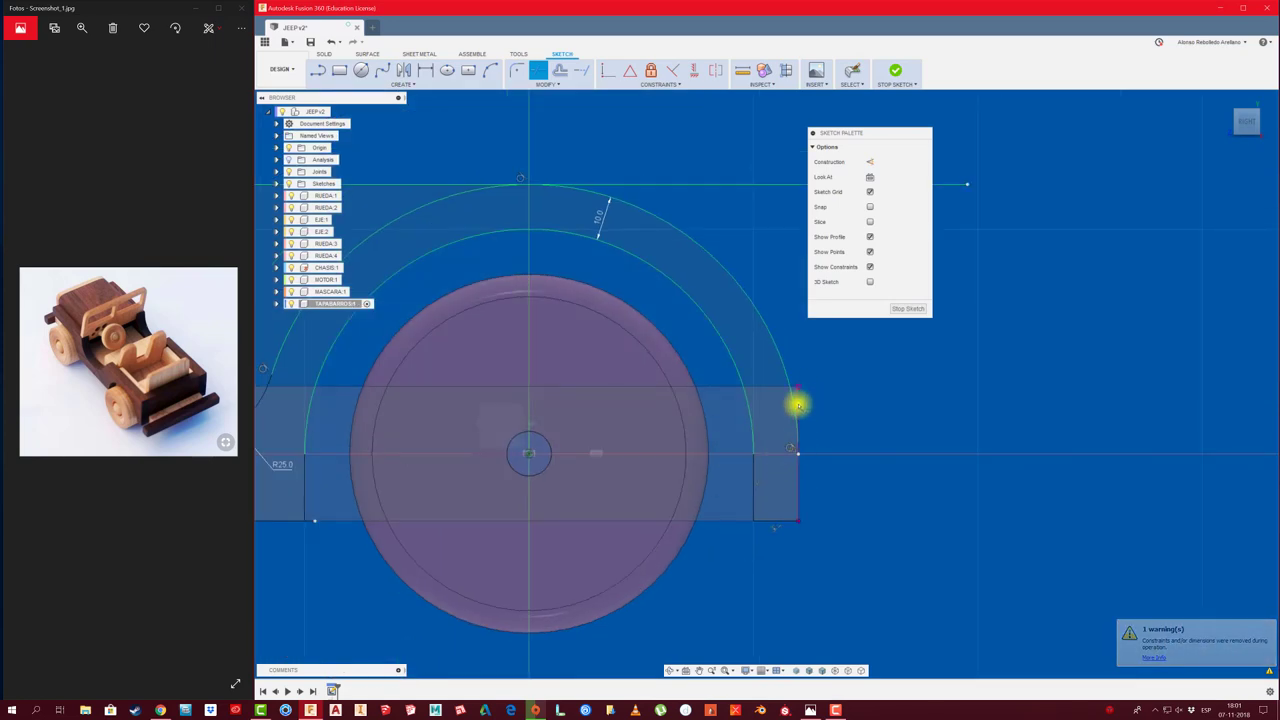
Trim the leftover lower-left fender segment near the front wheel
middle_drag(707, 470, 802, 472)
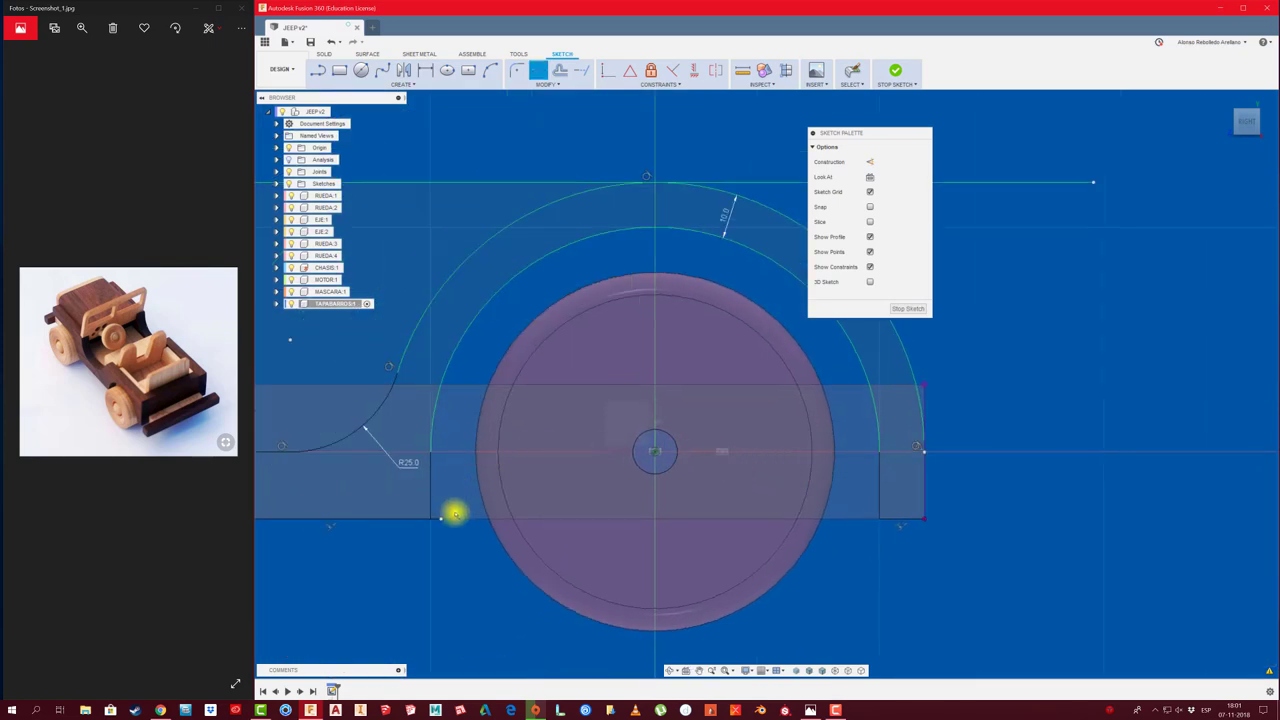
click(437, 521)
scroll(489, 540, down, 2)
scroll(480, 543, down, 2)
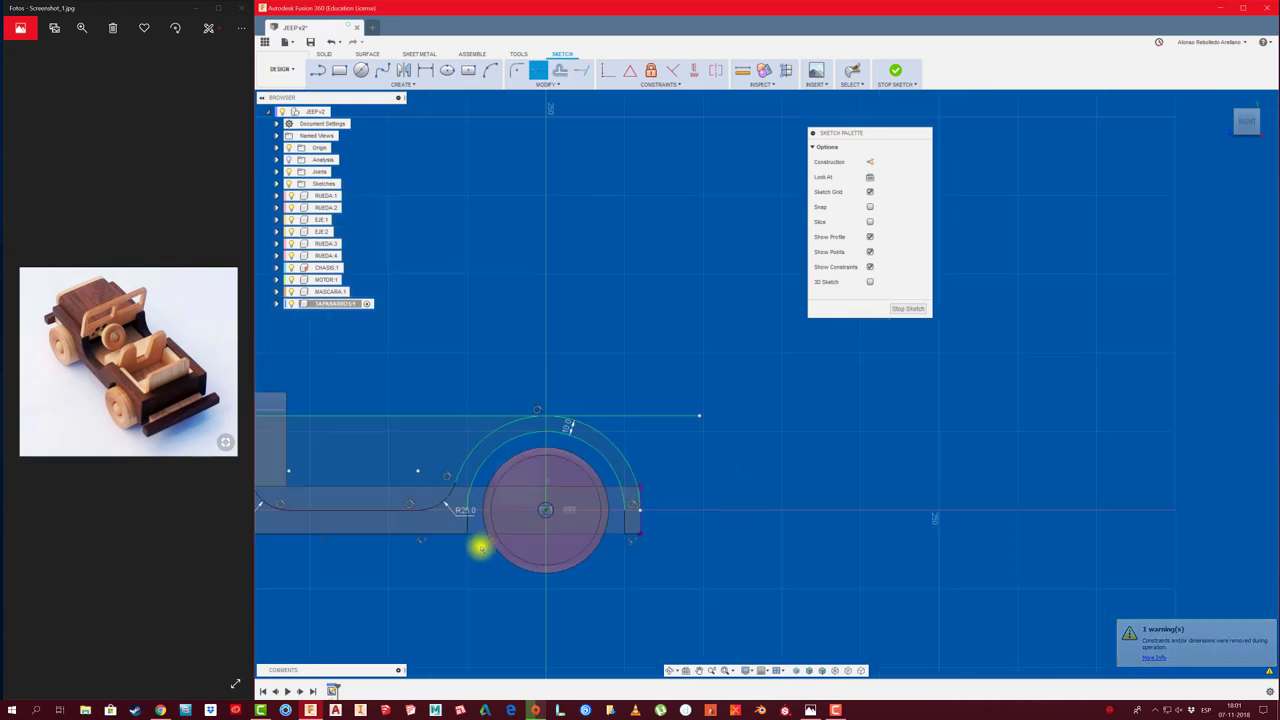
mouse_move(480, 543)
middle_down()
mouse_move(885, 493)
mouse_move(719, 504)
middle_up()
Extrude both fender profiles 25 mm as a new body, then activate the JEEP v2 root component
key(e)
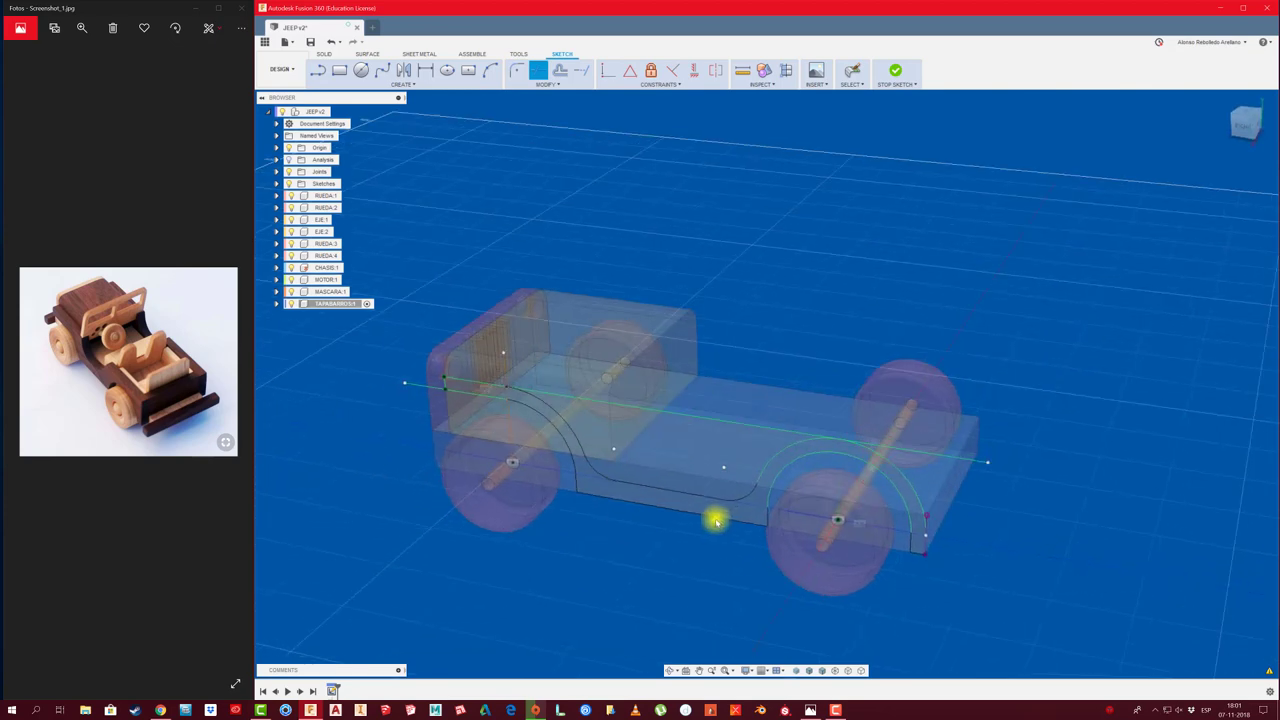
click(557, 437)
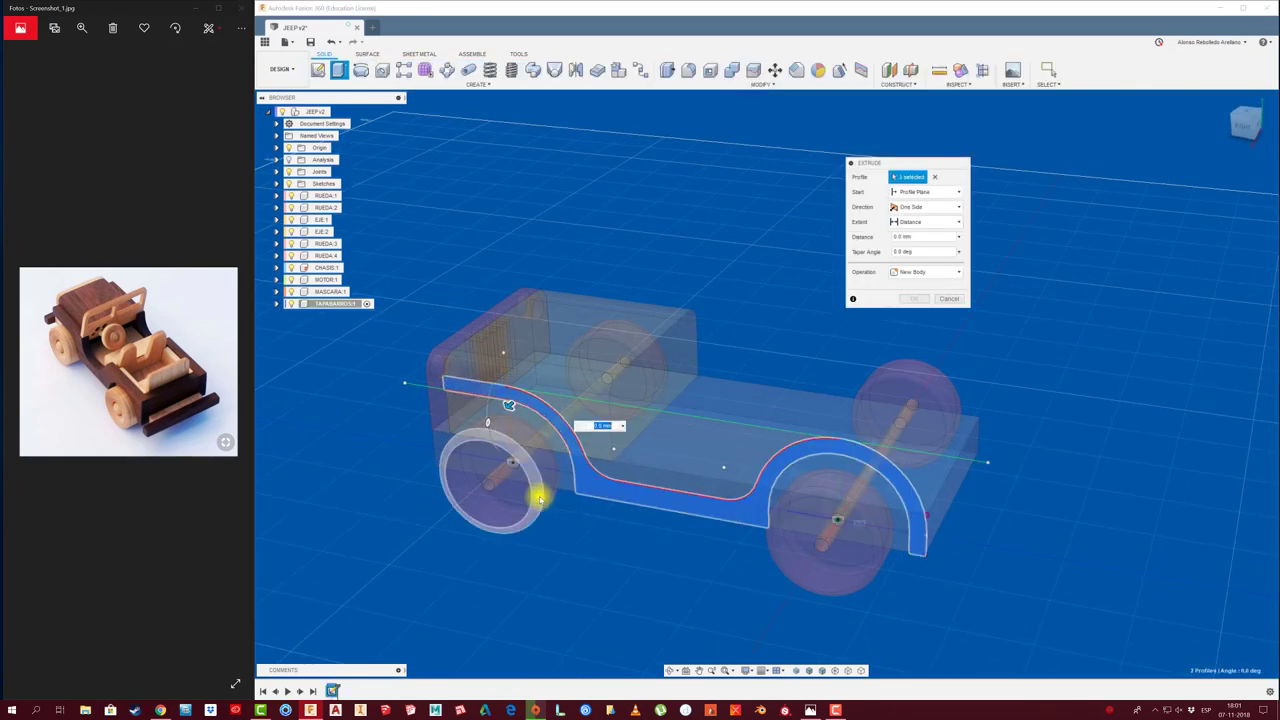
shift+middle_drag(534, 491, 527, 377)
mouse_move(527, 377)
mouse_down()
mouse_move(537, 363)
mouse_move(507, 372)
mouse_up()
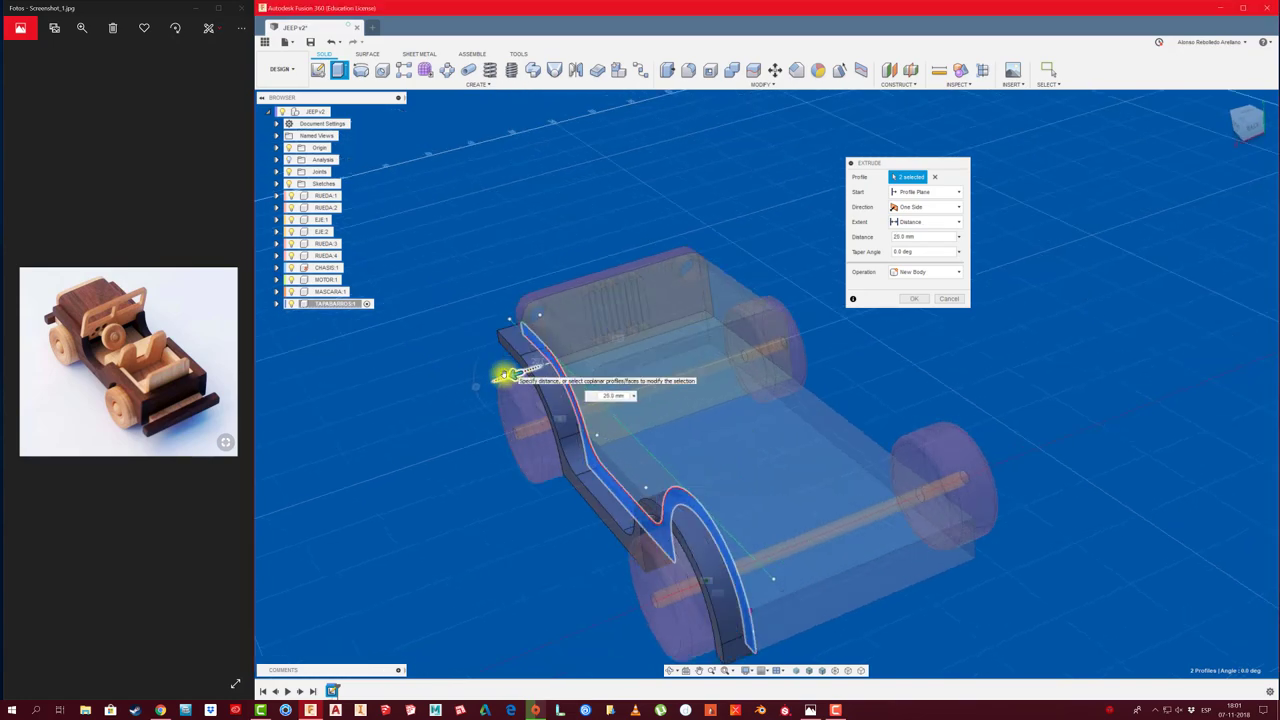
mouse_move(505, 375)
shift+middle_down()
mouse_move(491, 409)
mouse_move(552, 371)
mouse_move(786, 529)
mouse_move(923, 500)
shift+middle_up()
drag(926, 496, 946, 510)
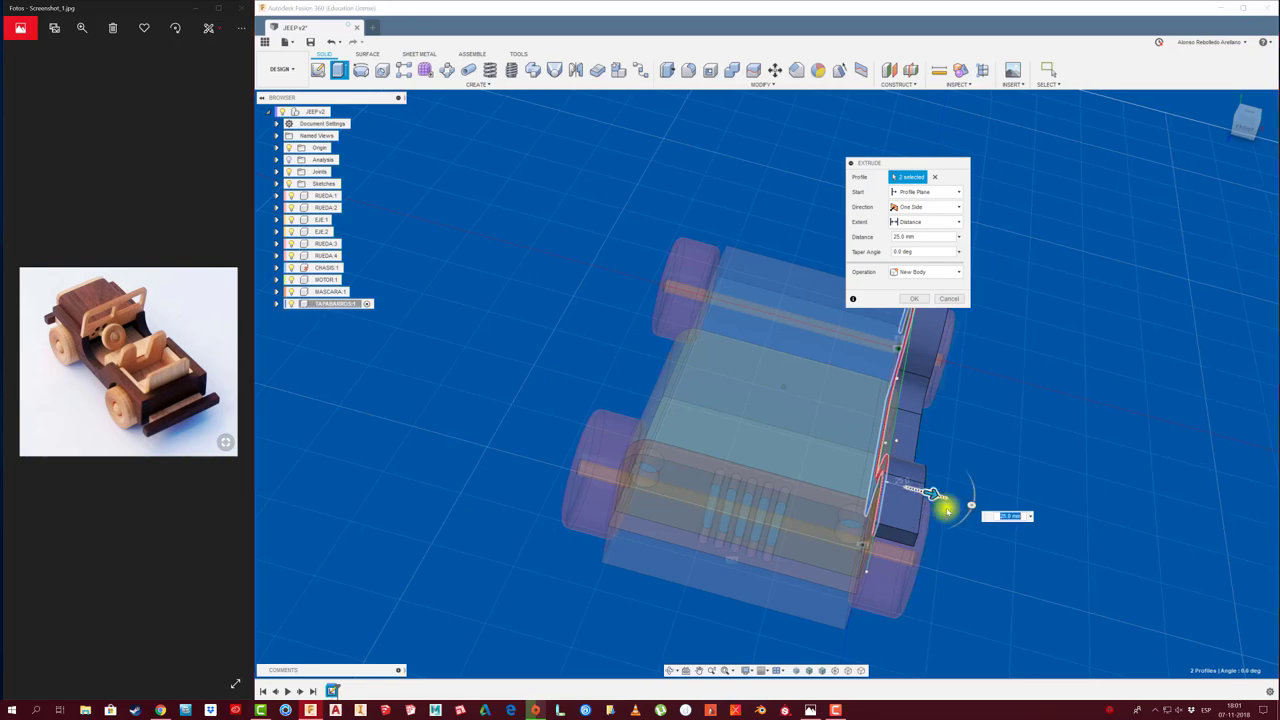
mouse_move(946, 510)
shift+middle_down()
mouse_move(971, 520)
mouse_move(914, 297)
shift+middle_up()
click(913, 298)
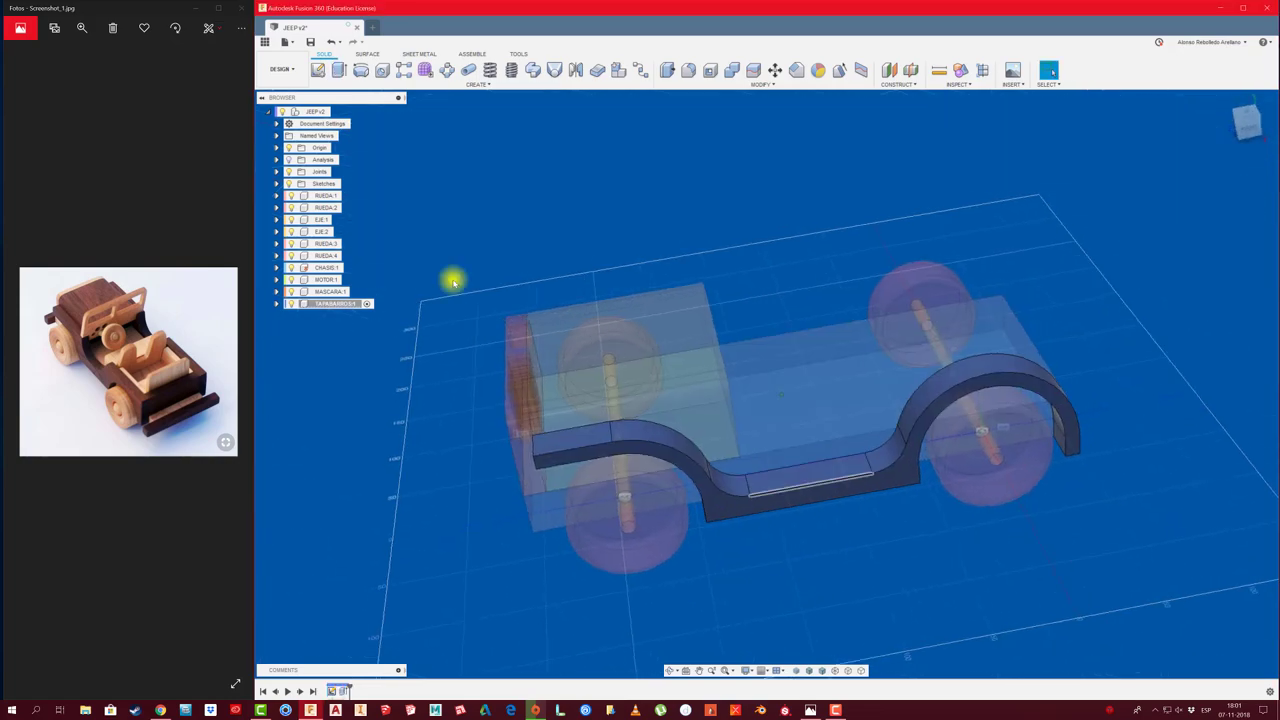
shift+middle_drag(453, 282, 357, 180)
click(335, 111)
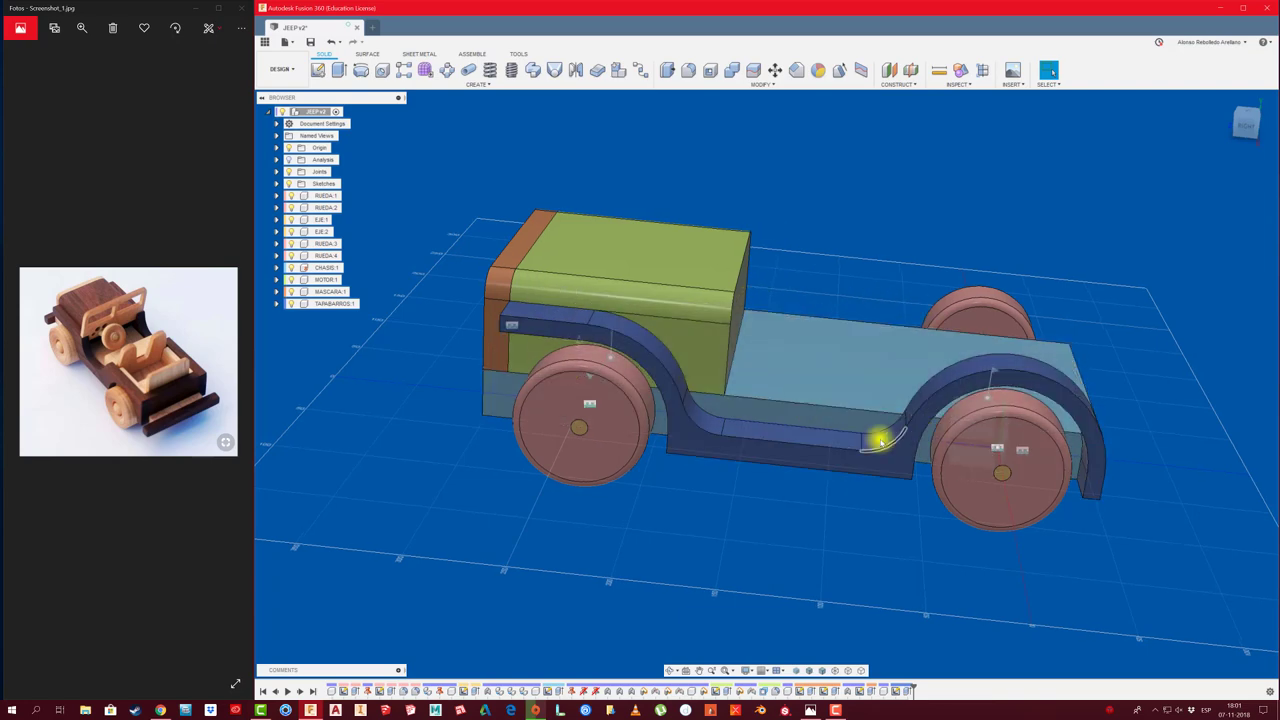
shift+middle_drag(877, 437, 786, 411)
scroll(786, 414, down, 3)
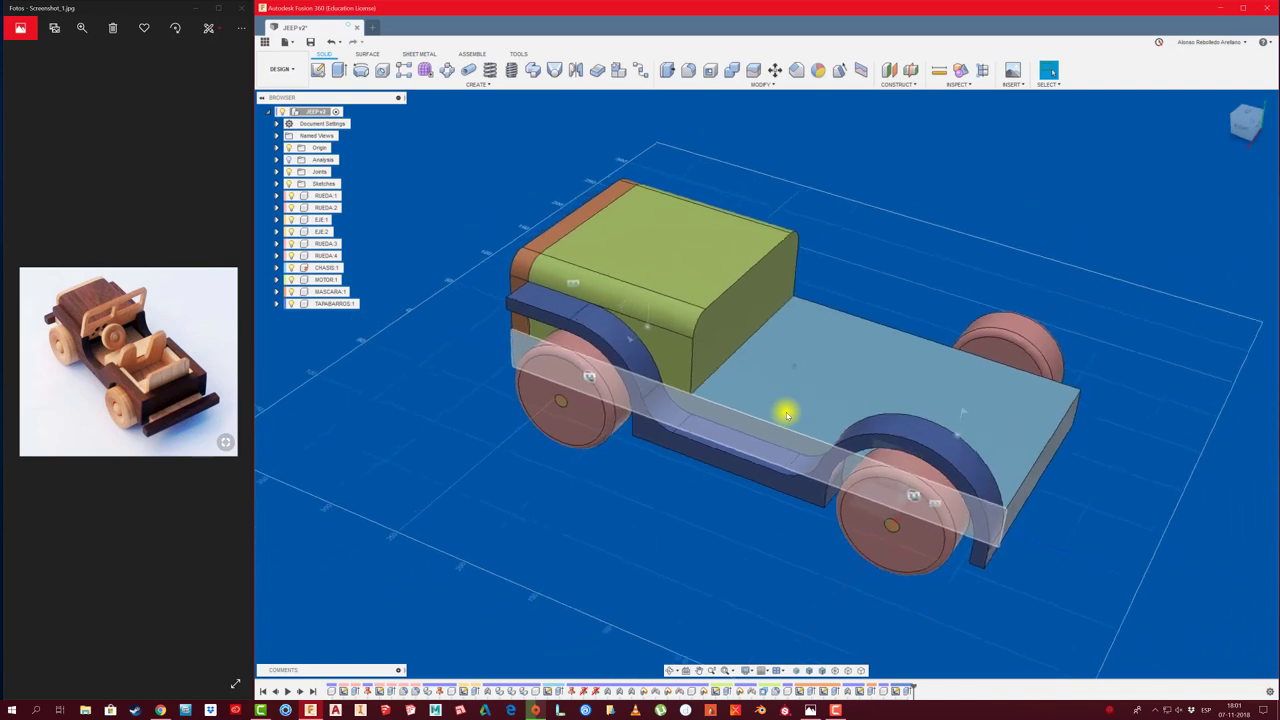
scroll(786, 414, down, 2)
scroll(786, 414, up, 2)
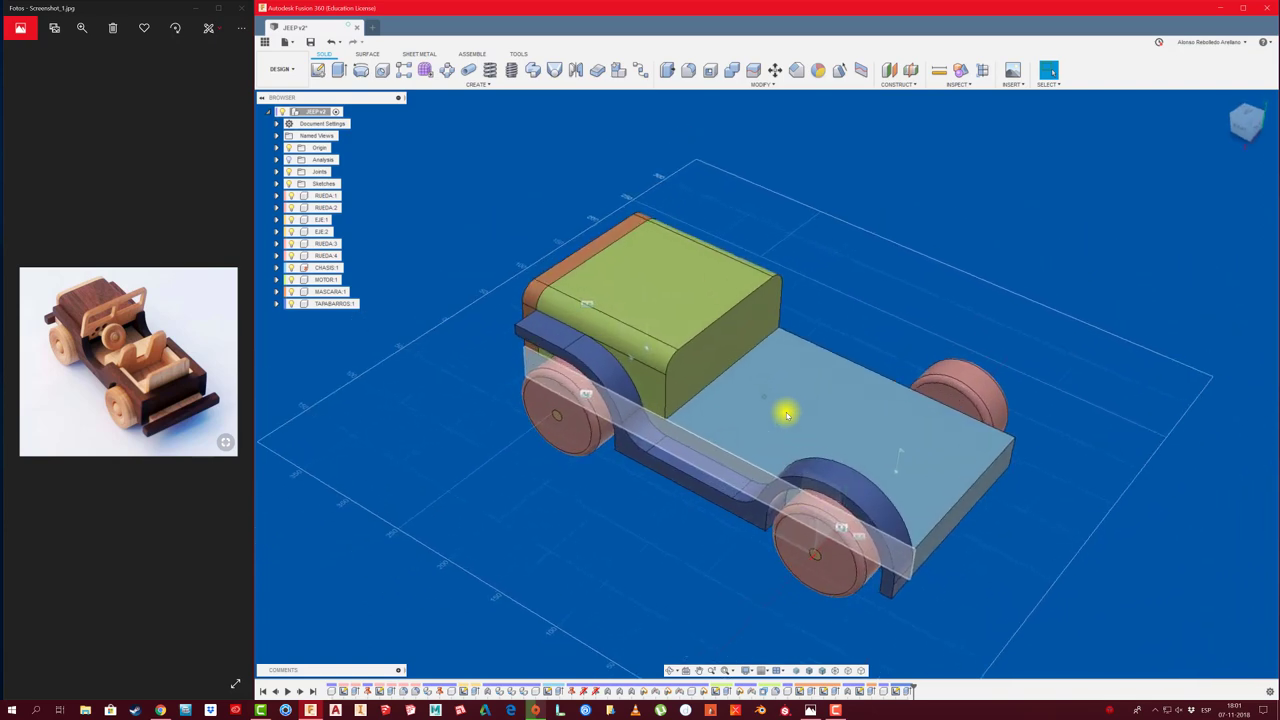
shift+middle_drag(786, 414, 740, 565)
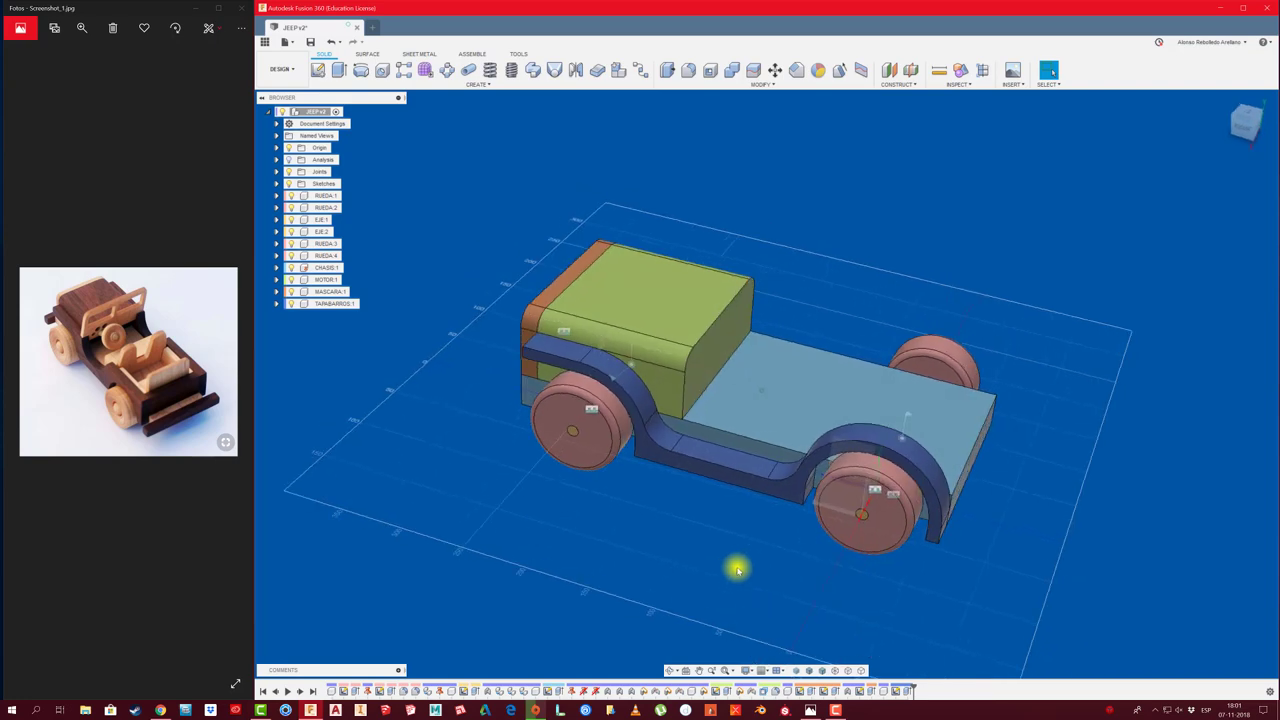
shift+middle_drag(737, 568, 733, 563)
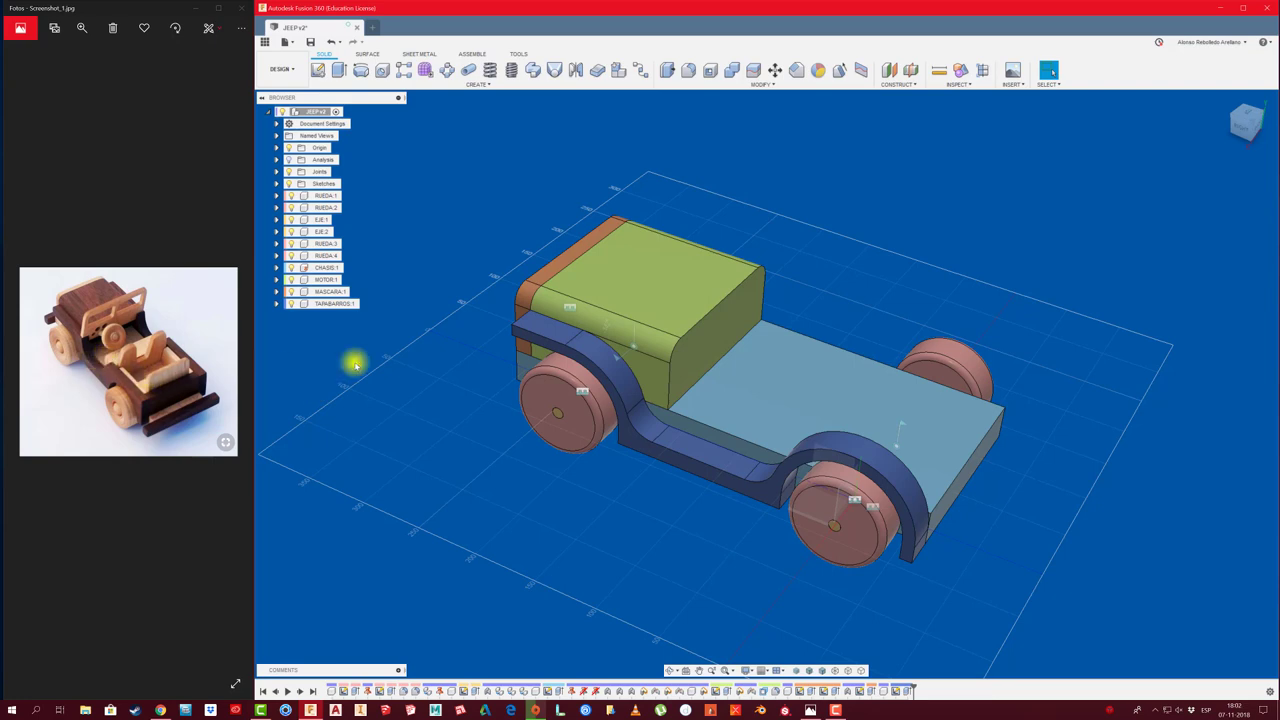
shift+middle_drag(715, 430, 723, 471)
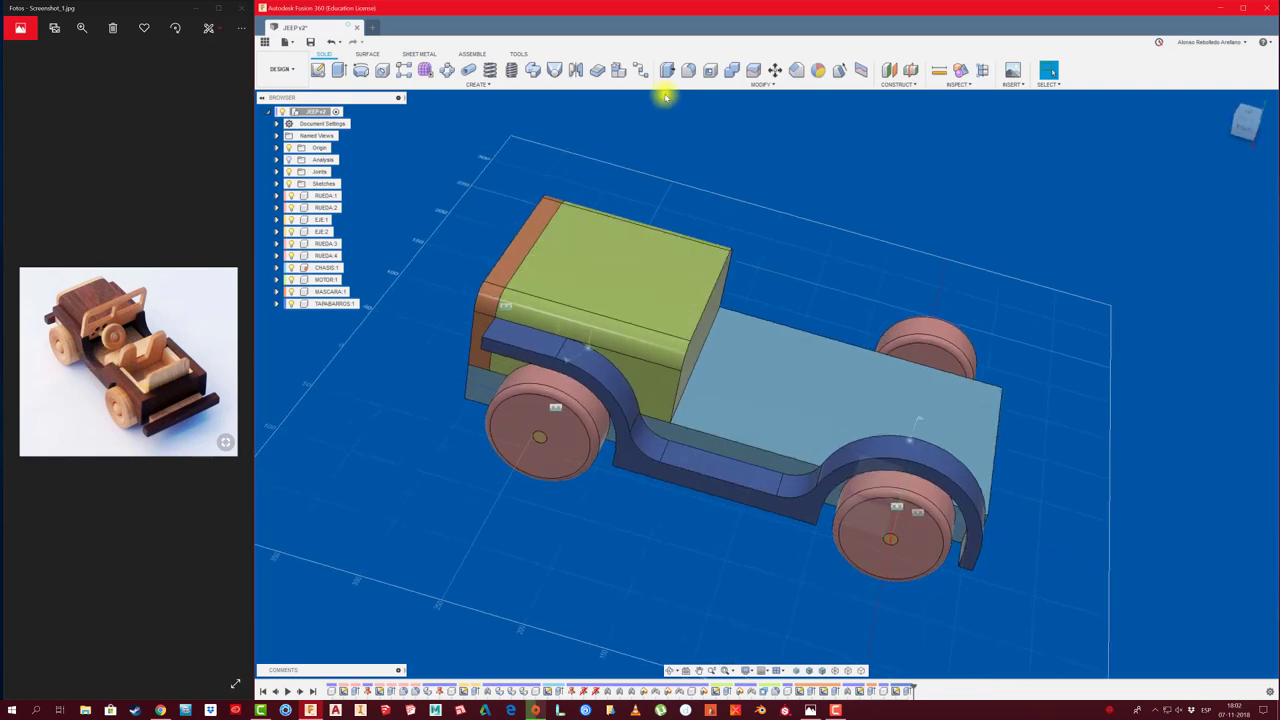
key(q)
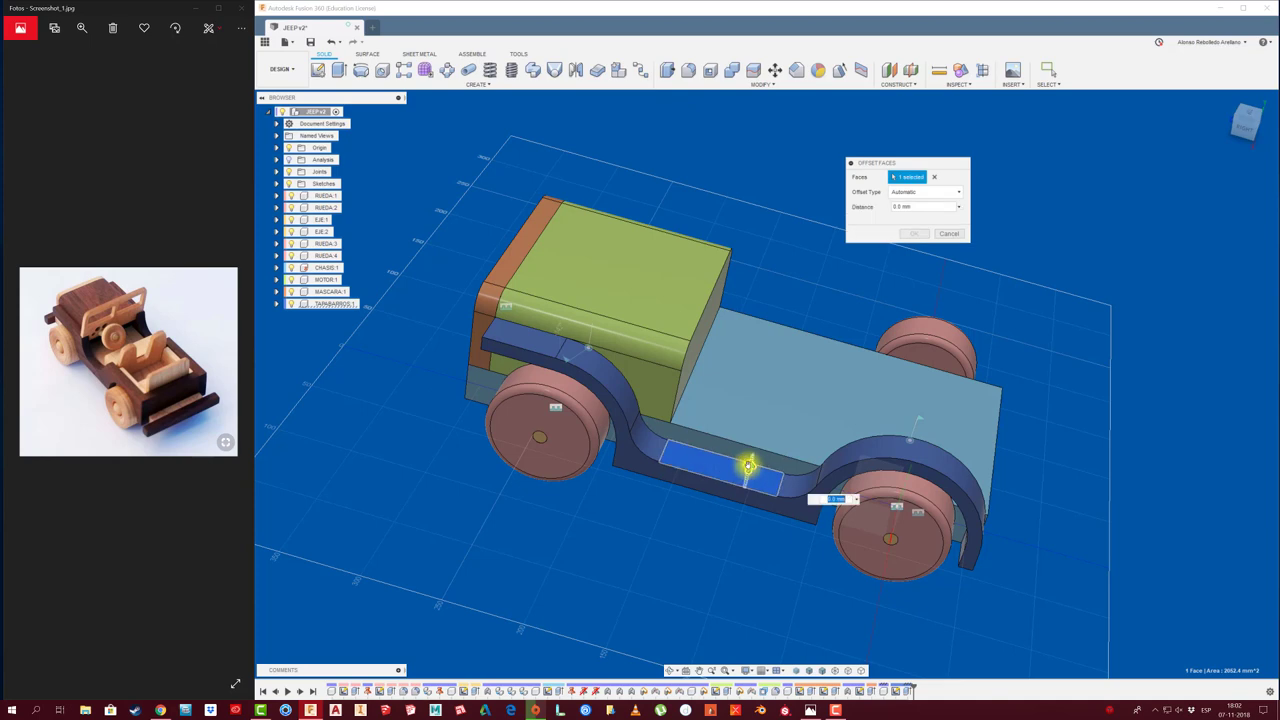
drag(749, 466, 752, 456)
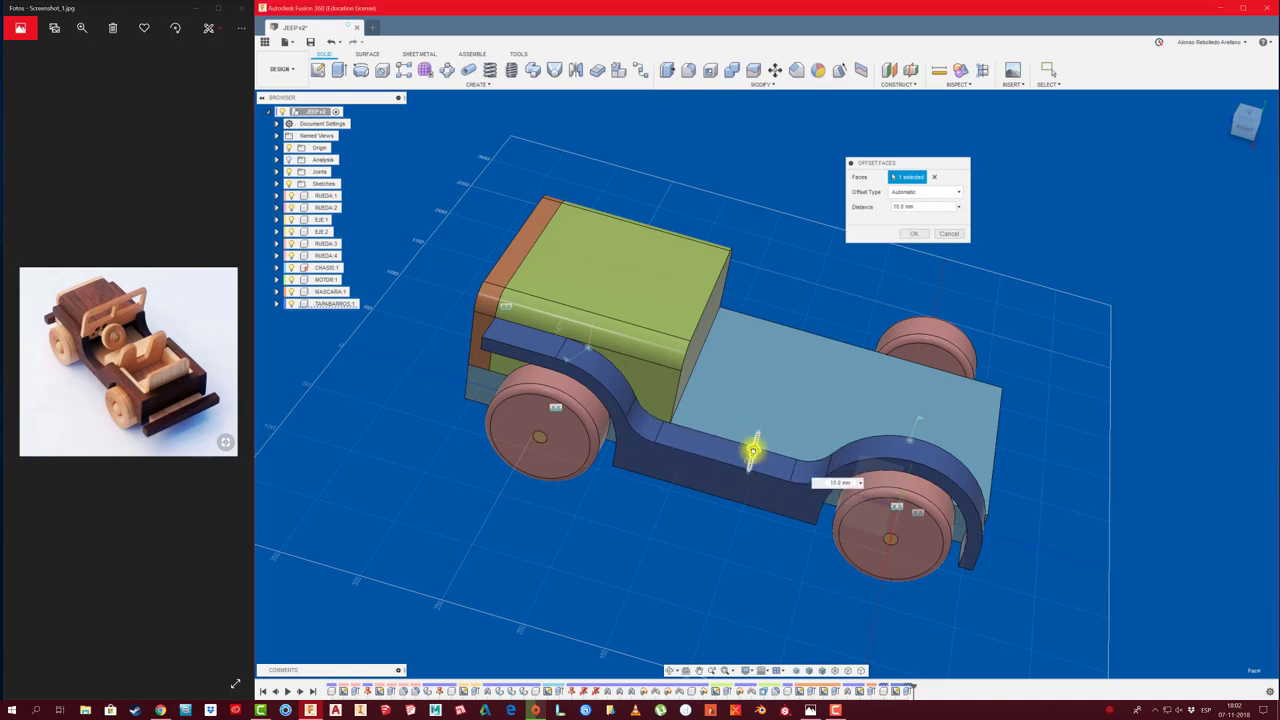
mouse_move(752, 451)
shift+middle_down()
mouse_move(771, 403)
mouse_move(740, 500)
mouse_move(723, 403)
shift+middle_up()
drag(723, 403, 740, 395)
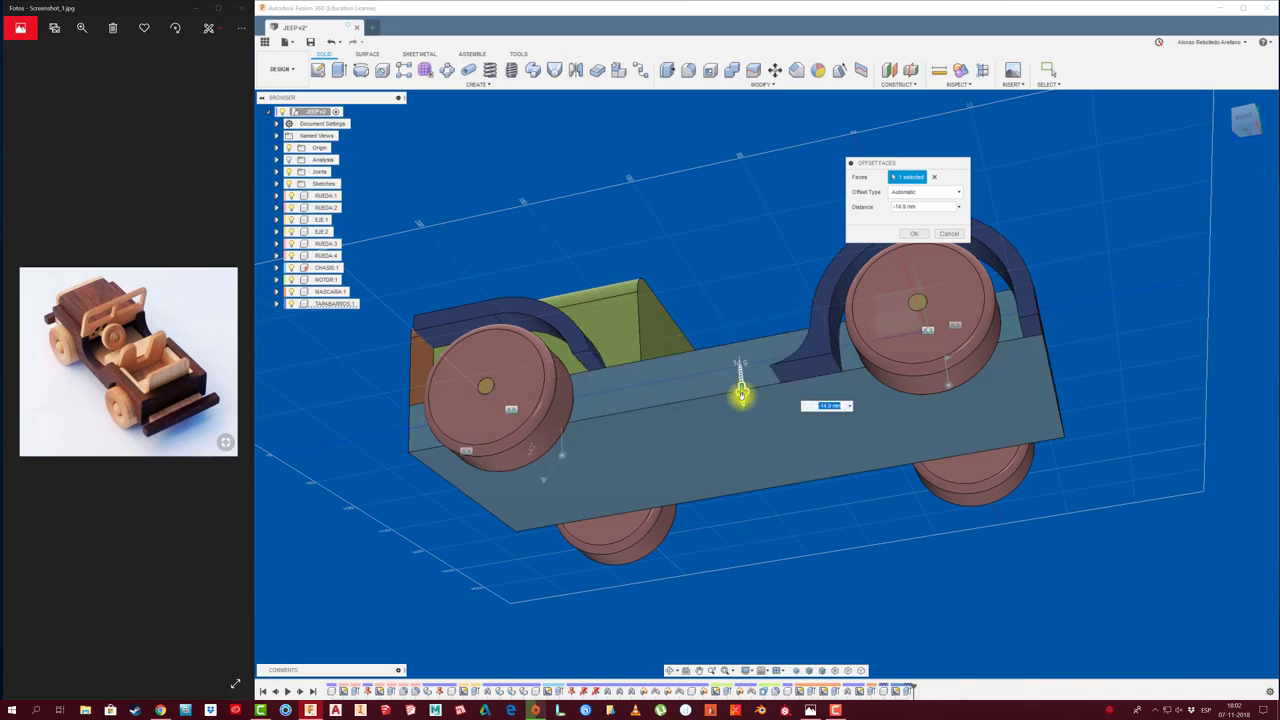
shift+middle_drag(737, 406, 909, 234)
click(913, 236)
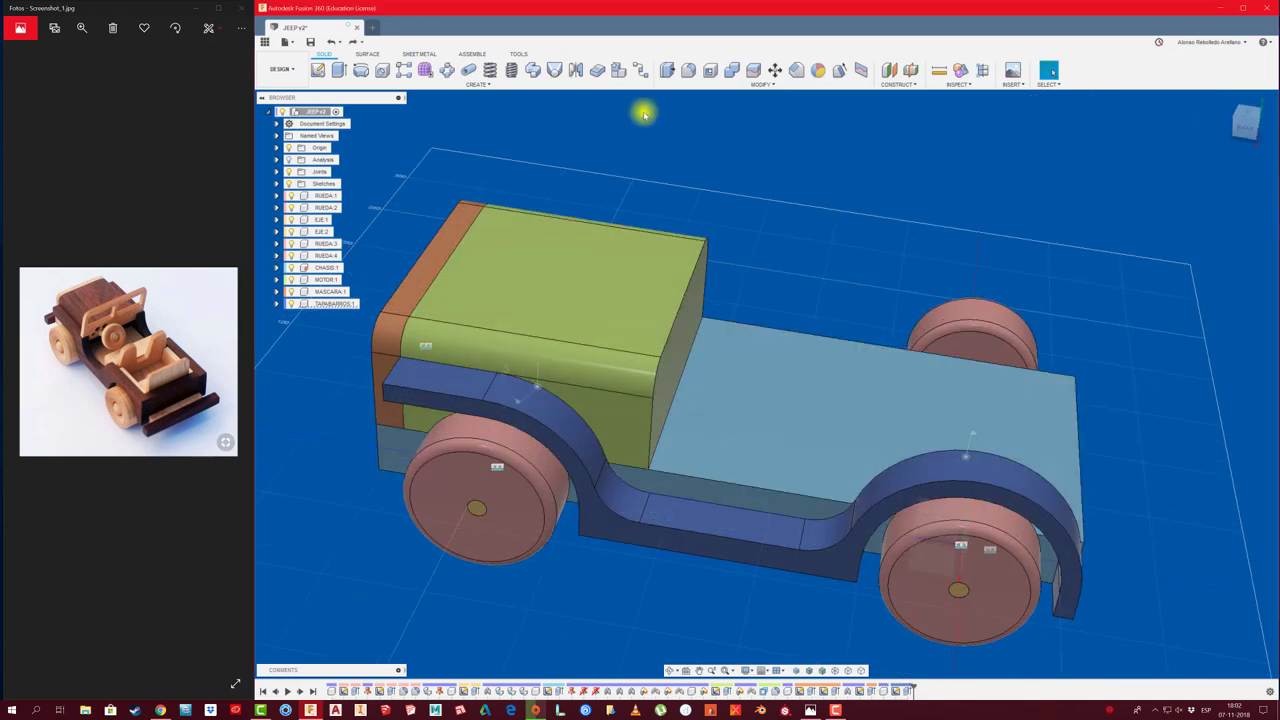
click(666, 70)
click(731, 512)
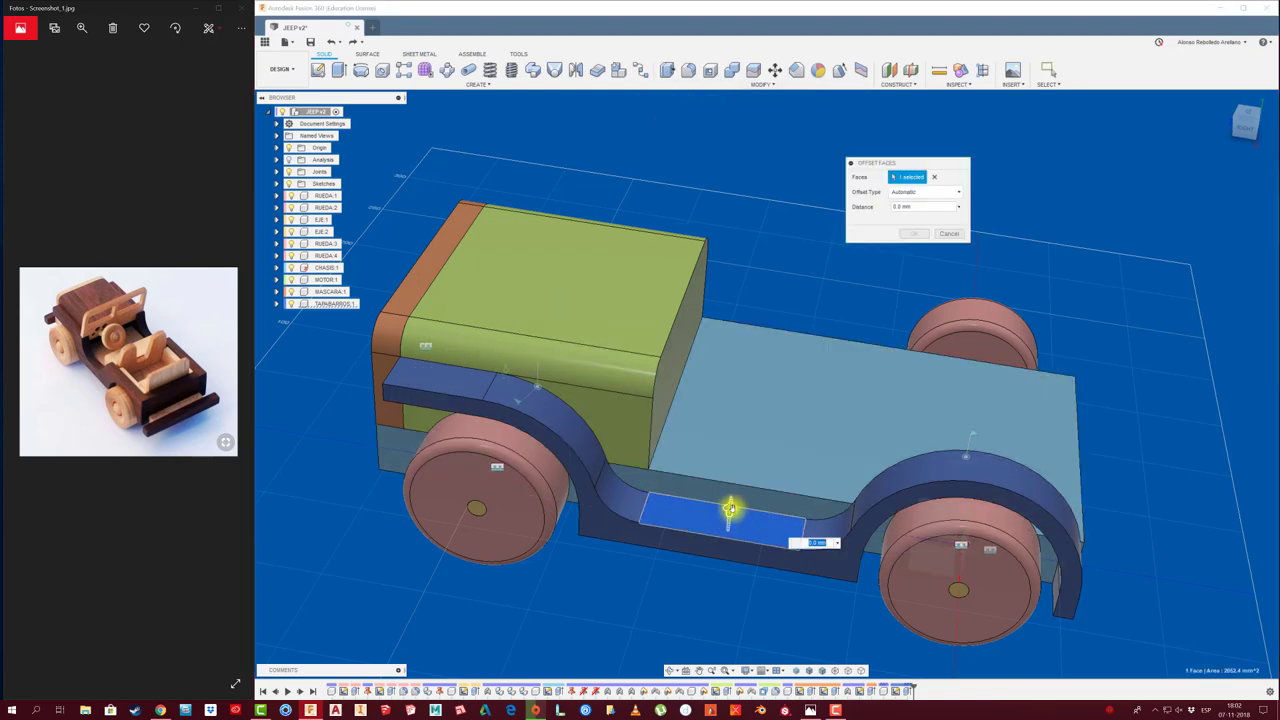
text(10)
drag(732, 492, 730, 480)
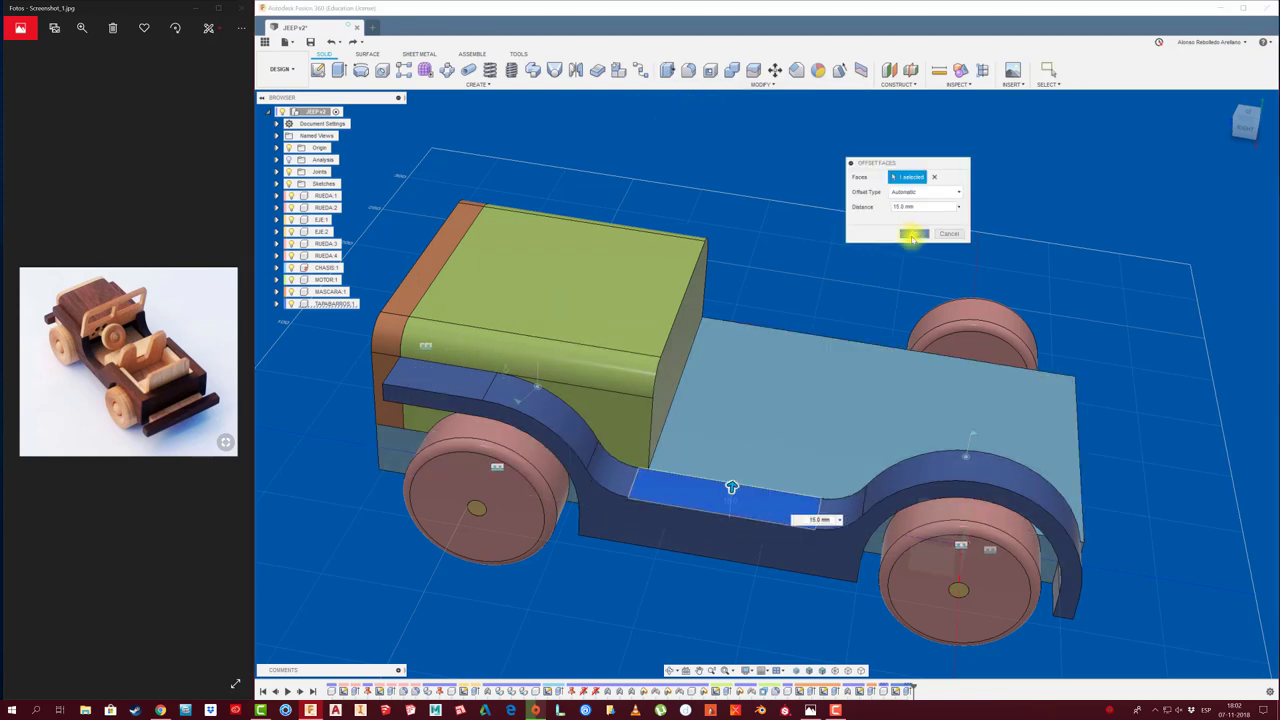
click(912, 235)
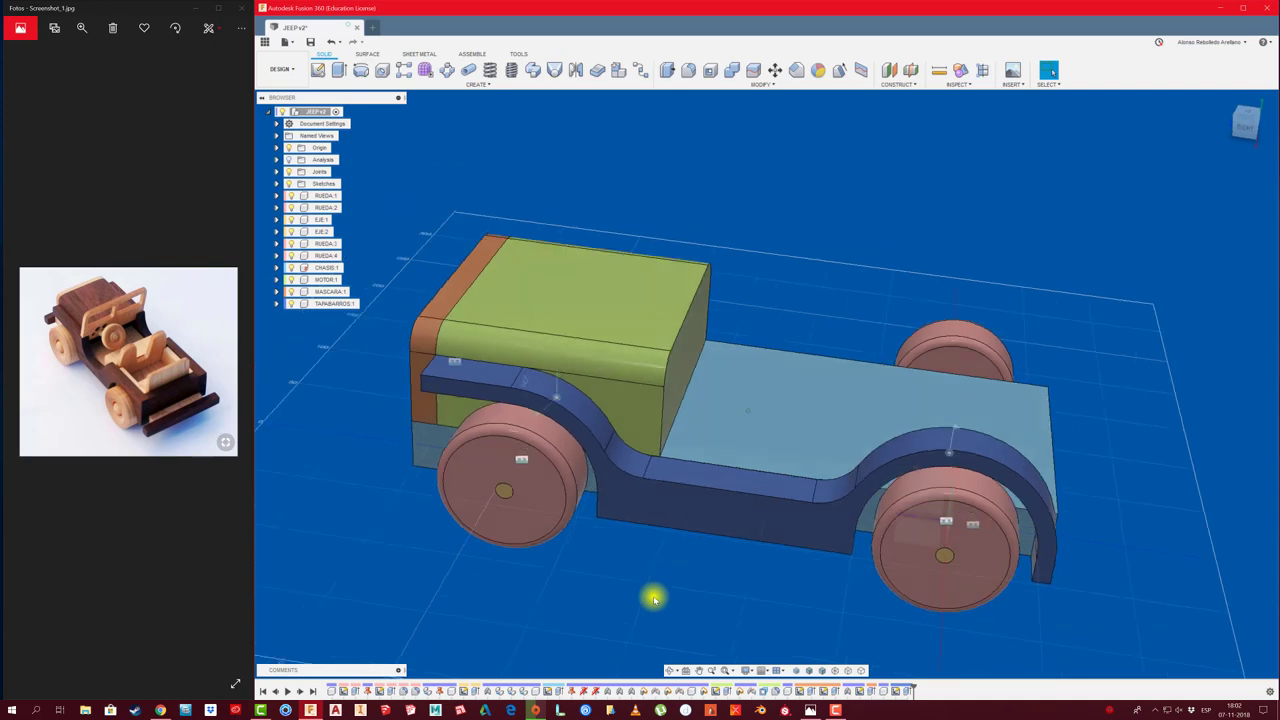
shift+middle_drag(654, 598, 677, 531)
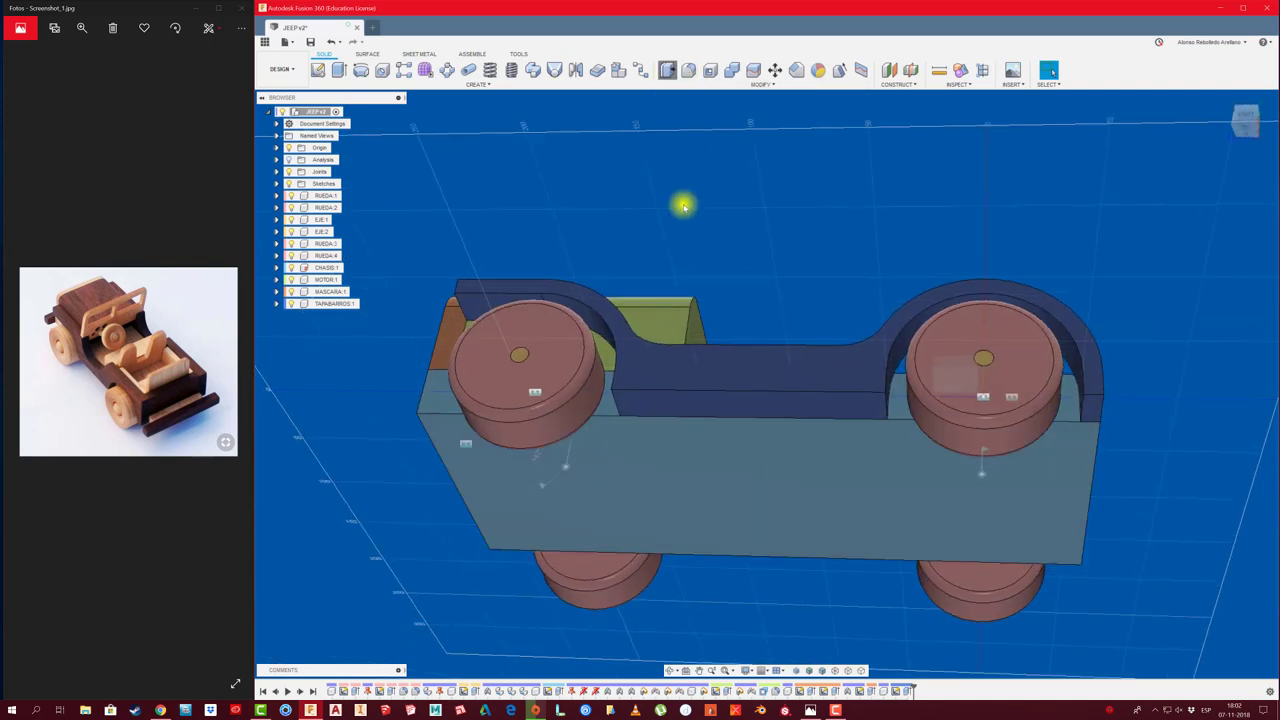
key(q)
click(711, 402)
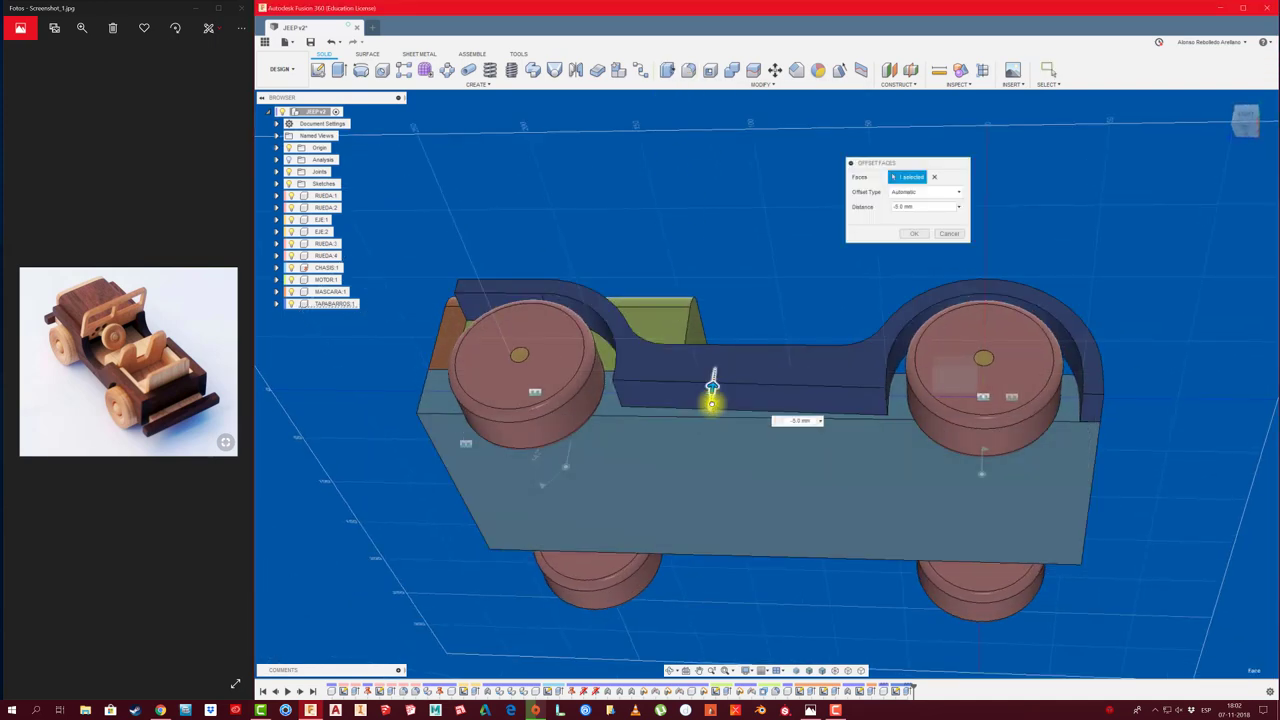
drag(711, 402, 714, 404)
shift+middle_drag(714, 404, 712, 443)
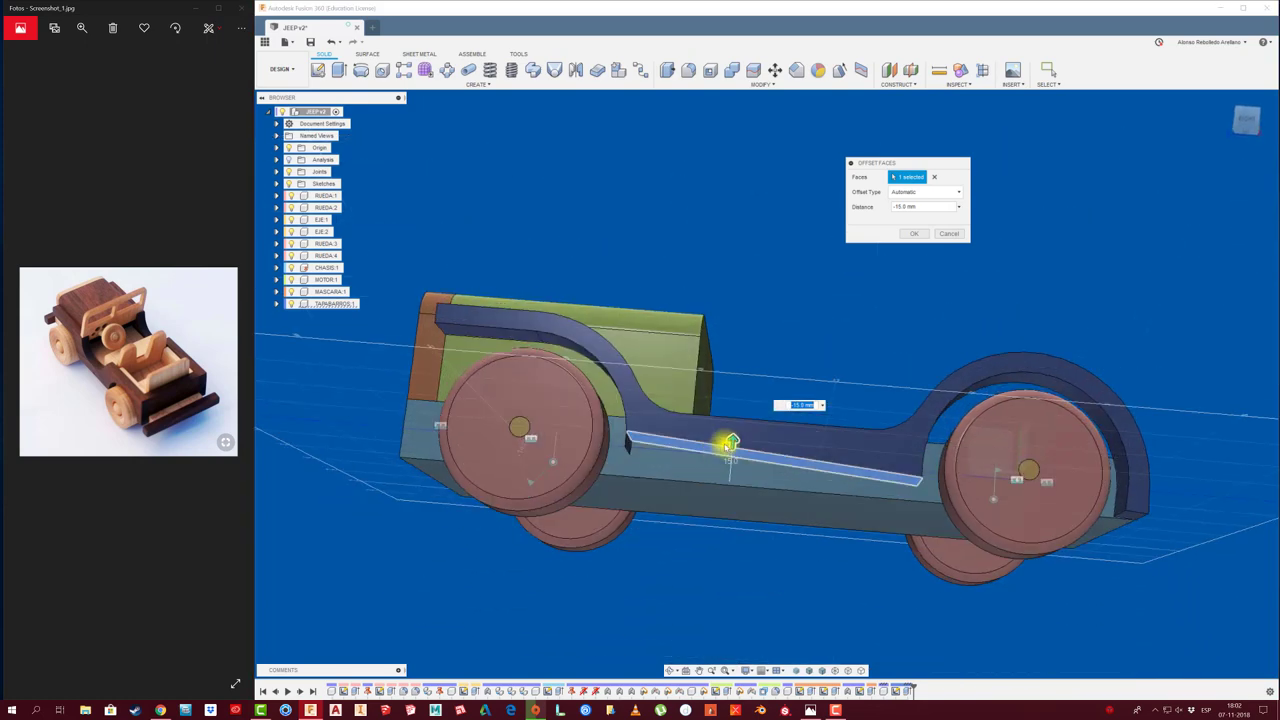
drag(731, 443, 731, 468)
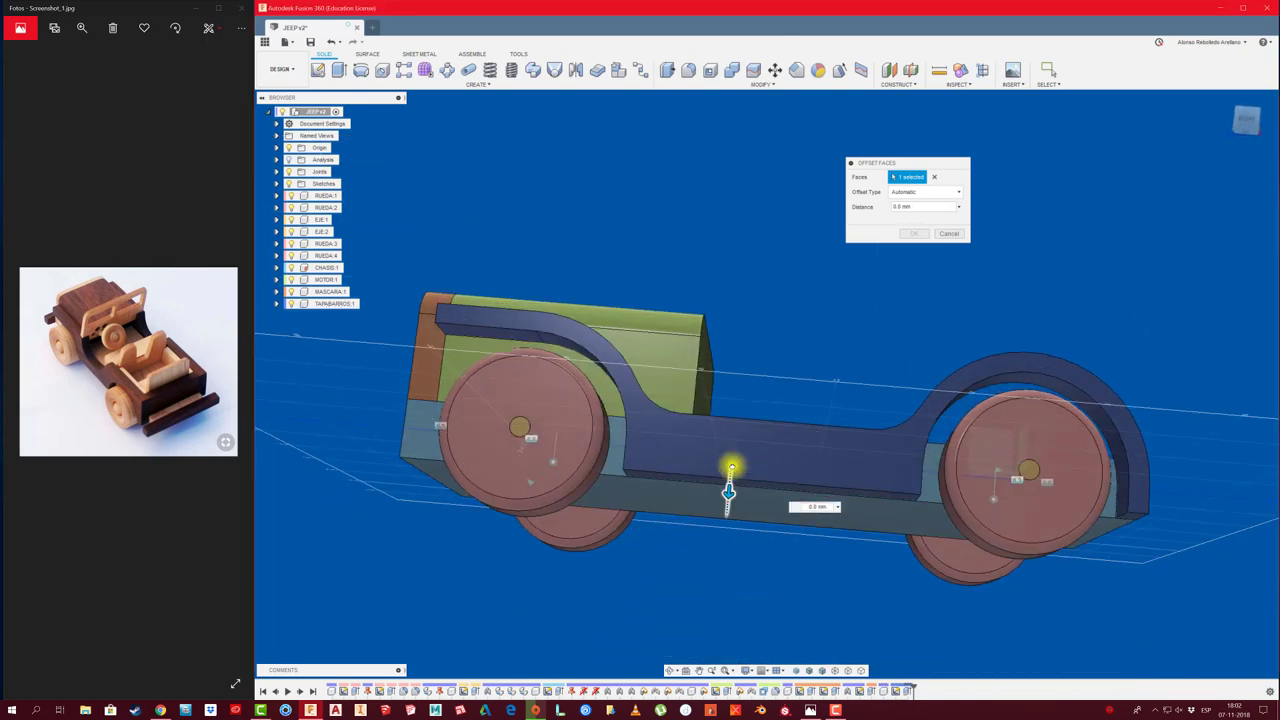
click(950, 234)
mouse_move(791, 409)
shift+middle_down()
mouse_move(614, 569)
mouse_move(754, 580)
shift+middle_up()
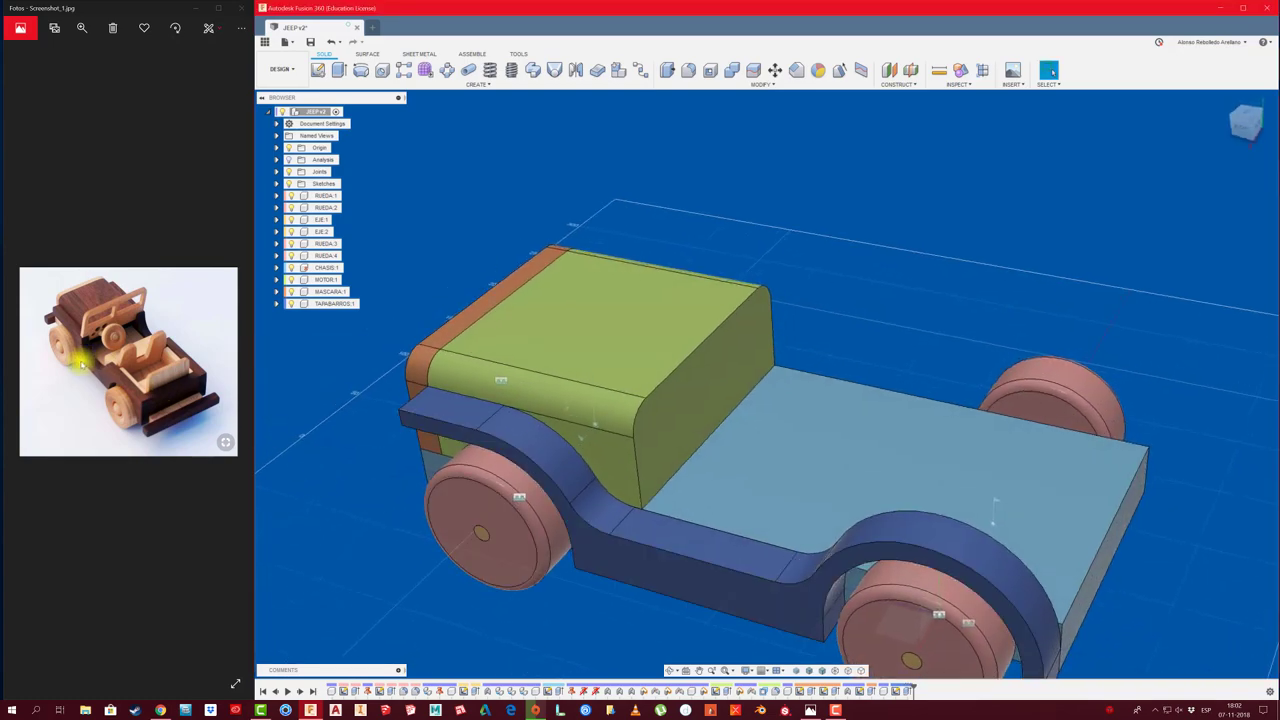
mouse_move(351, 434)
shift+middle_down()
mouse_move(603, 534)
mouse_move(711, 357)
mouse_move(680, 180)
shift+middle_up()
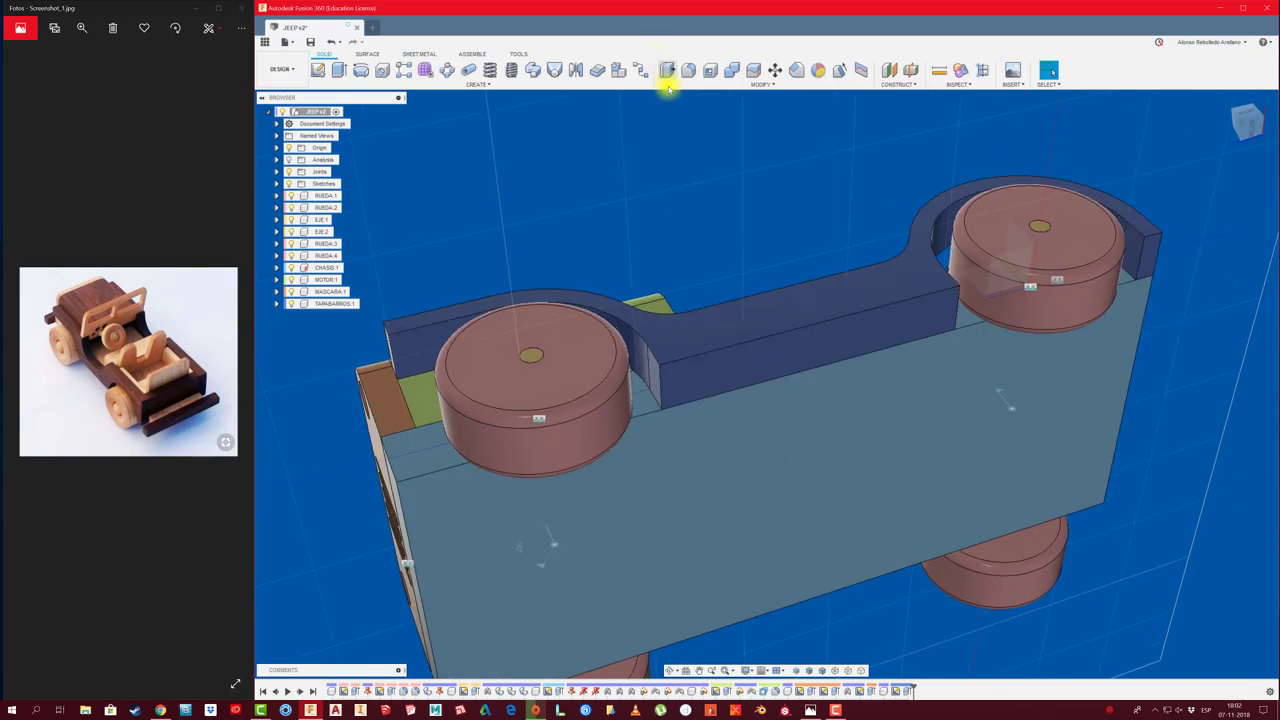
Fillet the stepped fender side-panel edge beside the wheel
click(661, 376)
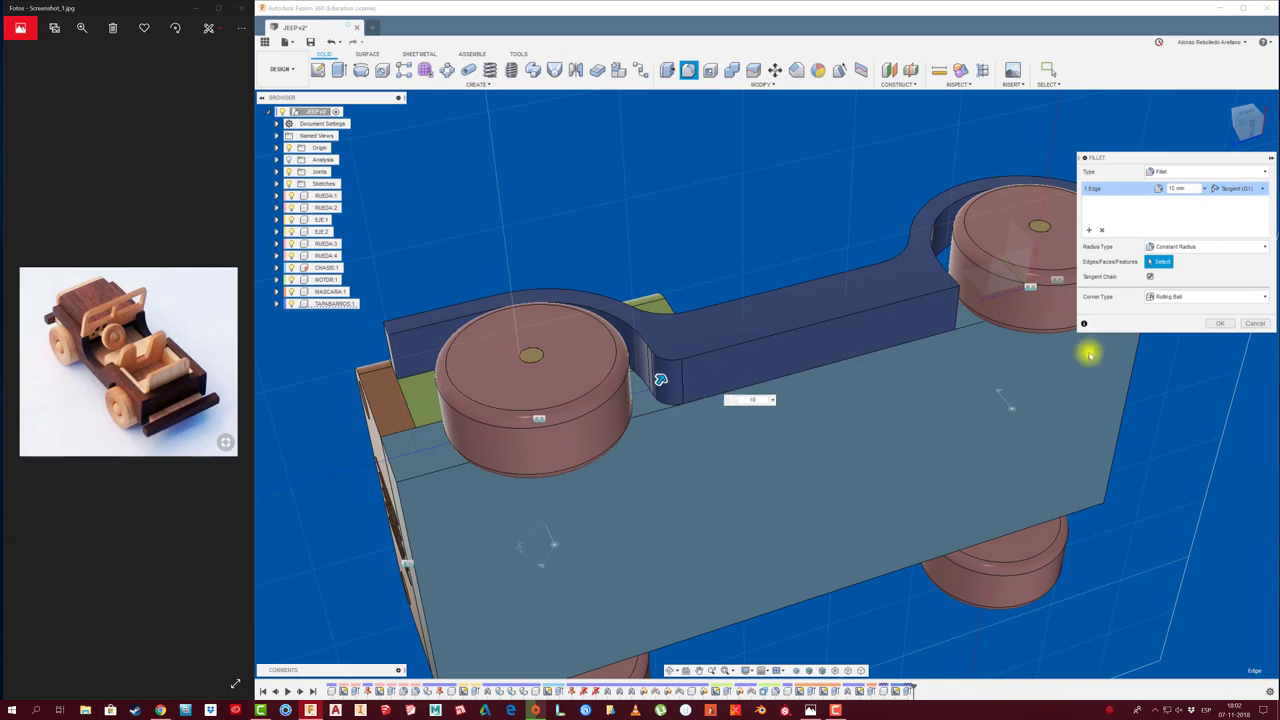
click(1212, 326)
mouse_move(1212, 326)
shift+middle_down()
mouse_move(874, 411)
mouse_move(779, 482)
shift+middle_up()
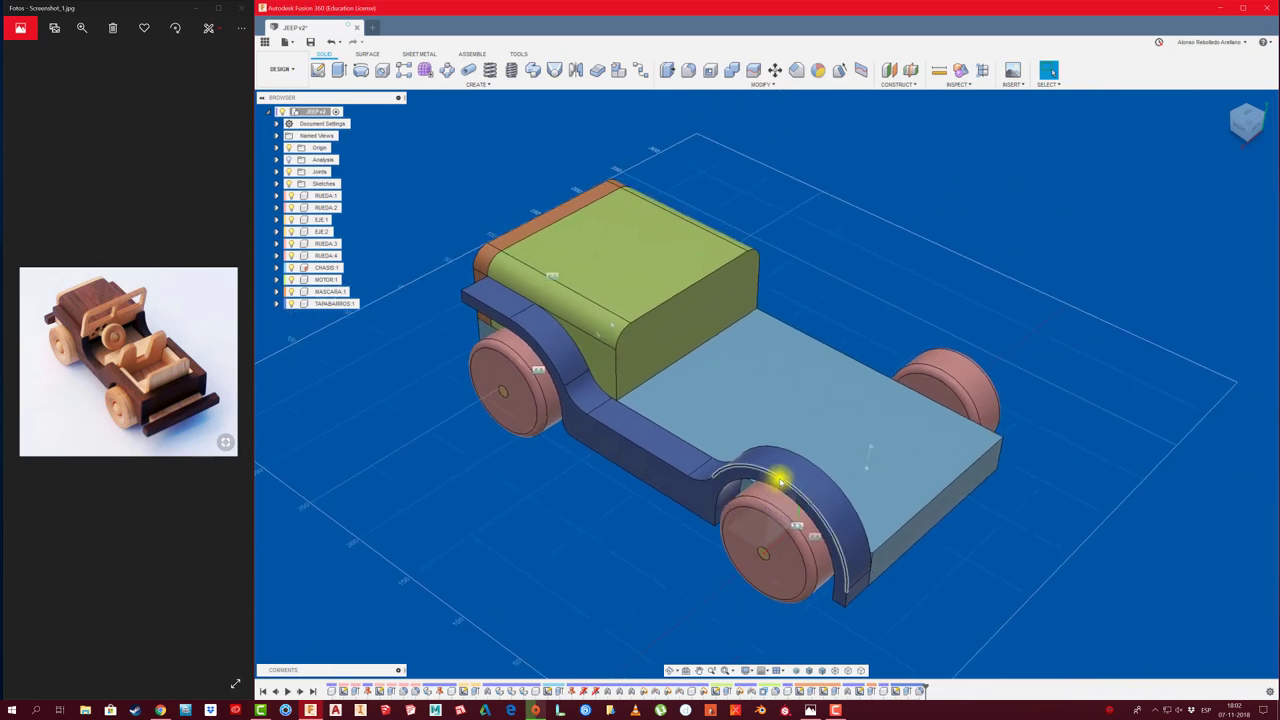
scroll(891, 529, up, 2)
scroll(843, 557, up, 2)
scroll(845, 546, up, 3)
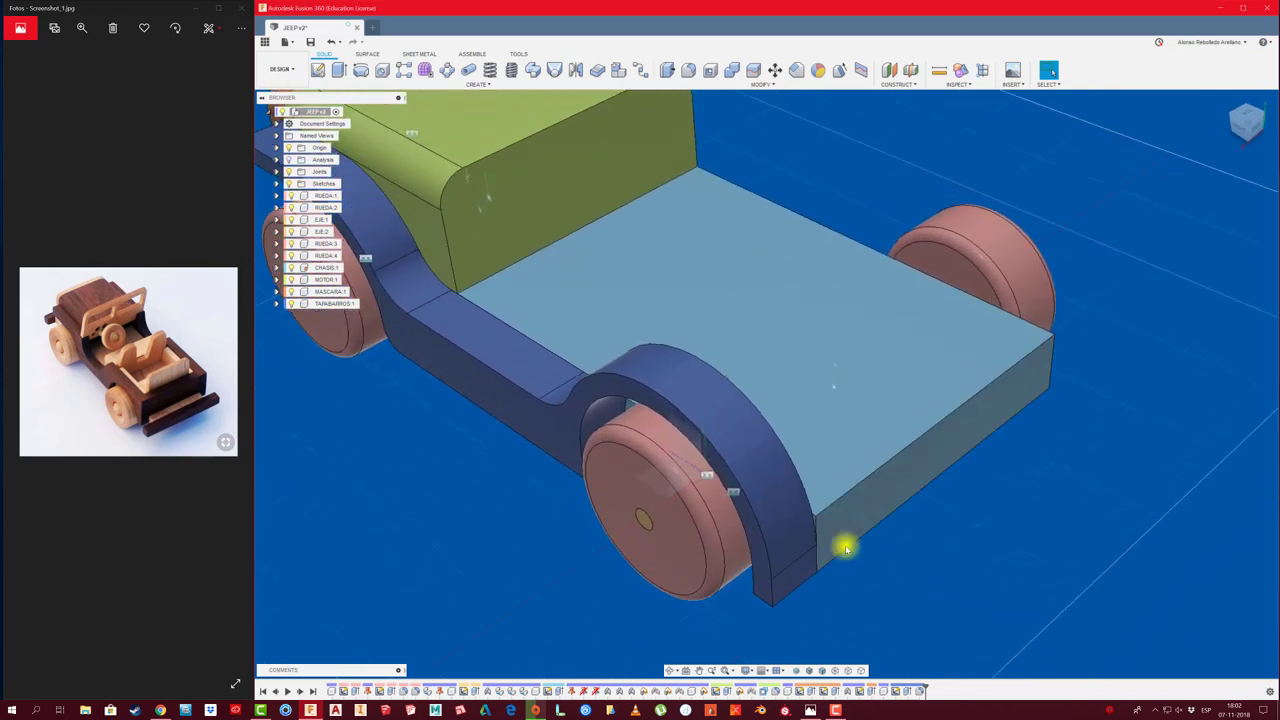
mouse_move(845, 547)
shift+middle_down()
mouse_move(842, 520)
mouse_move(873, 486)
mouse_move(846, 449)
mouse_move(718, 416)
mouse_move(486, 403)
mouse_move(489, 468)
mouse_move(337, 306)
shift+middle_up()
Activate the TAPABARROS:1 component and open its fender sketch for editing
right_click(338, 304)
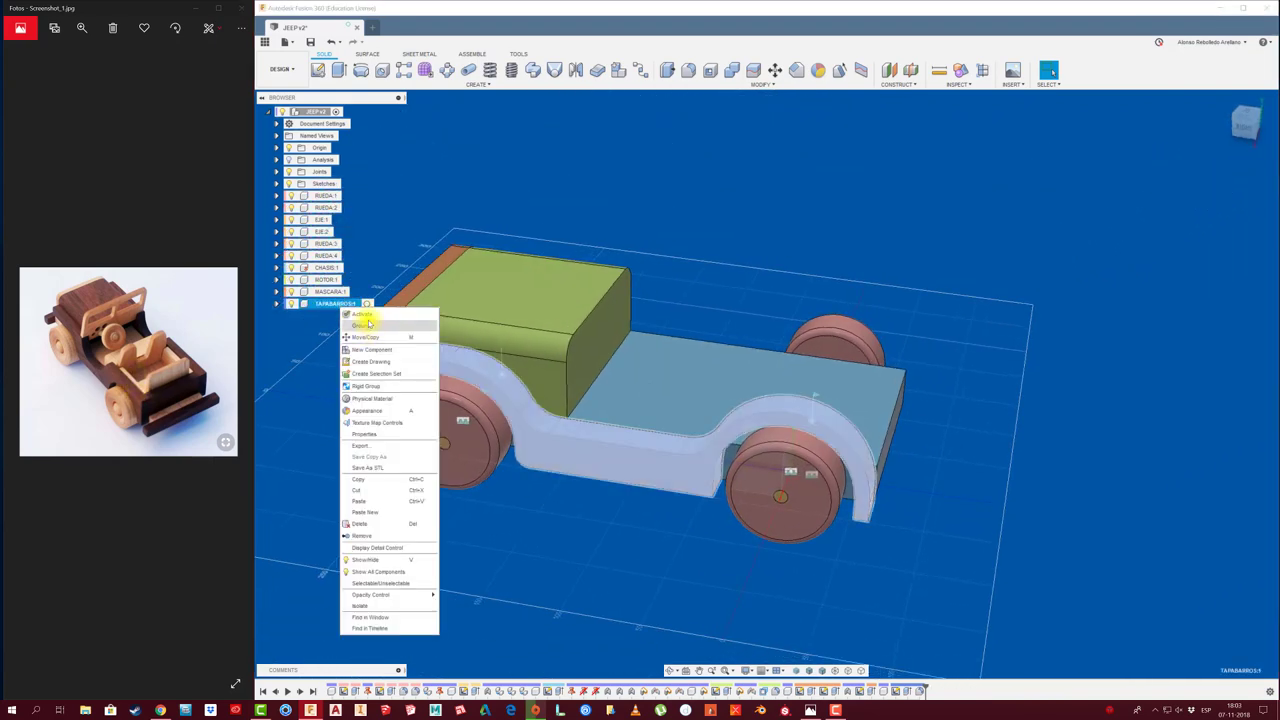
click(365, 315)
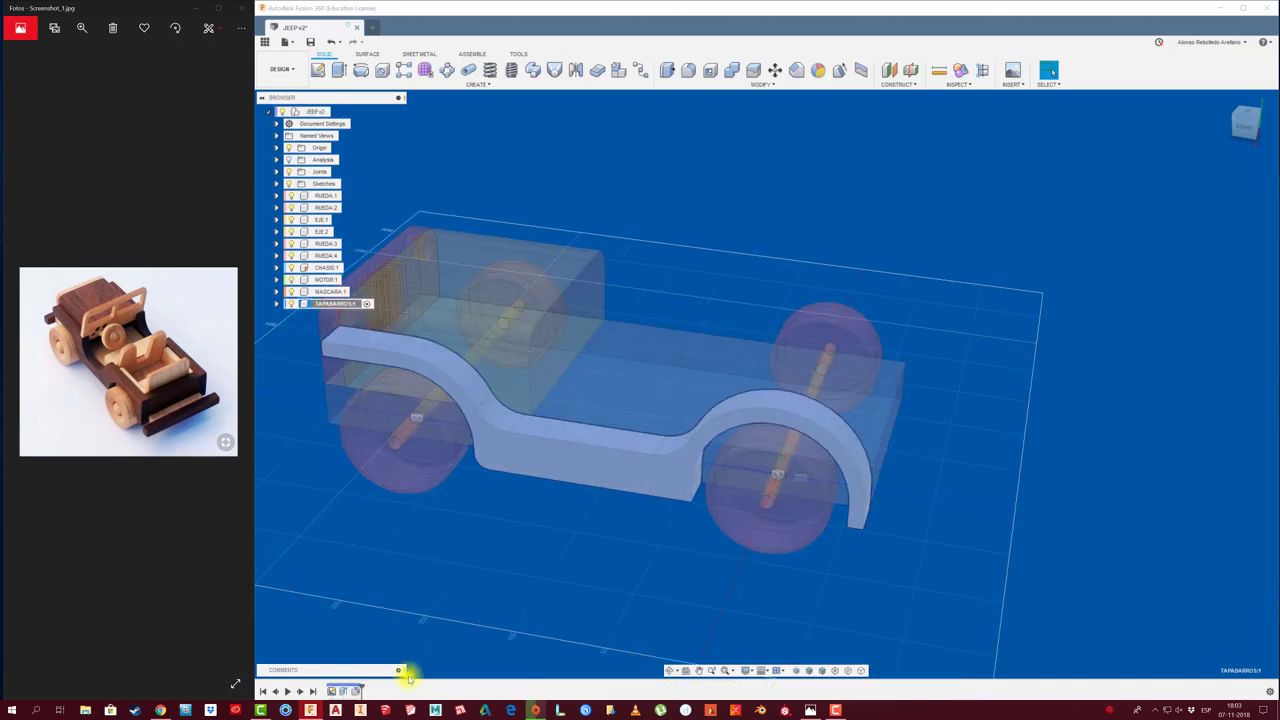
right_click(331, 691)
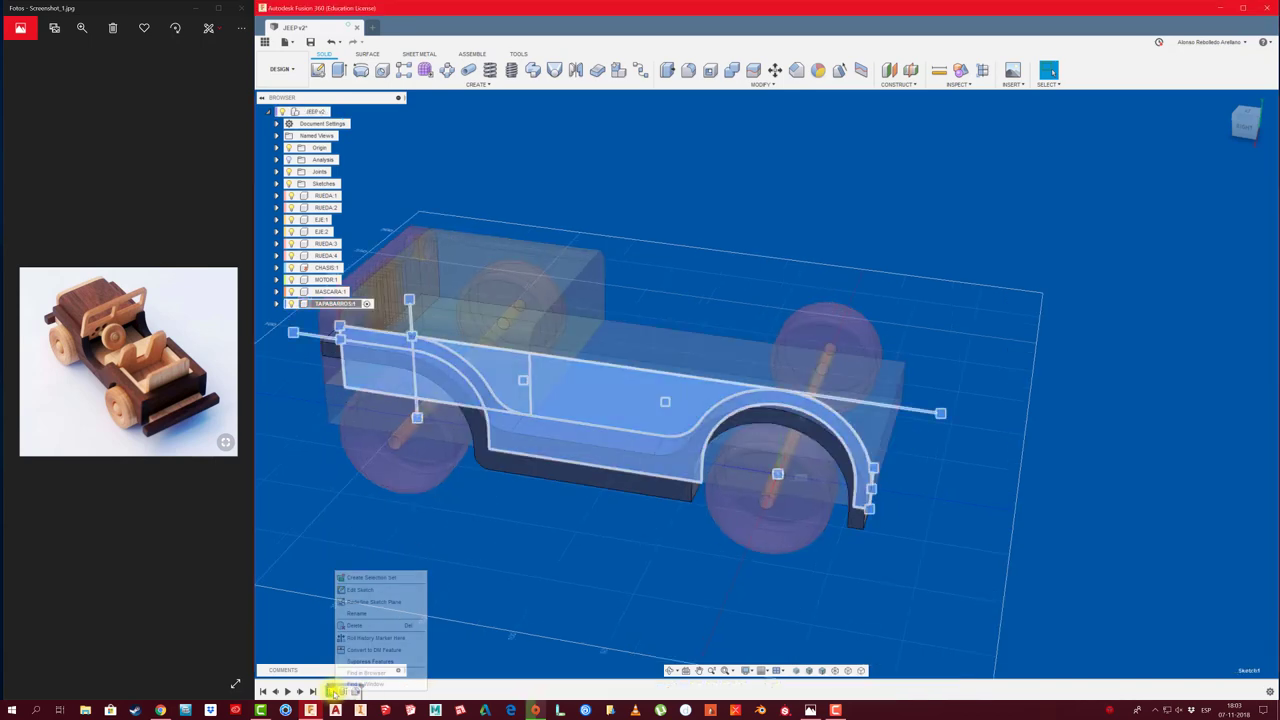
click(374, 591)
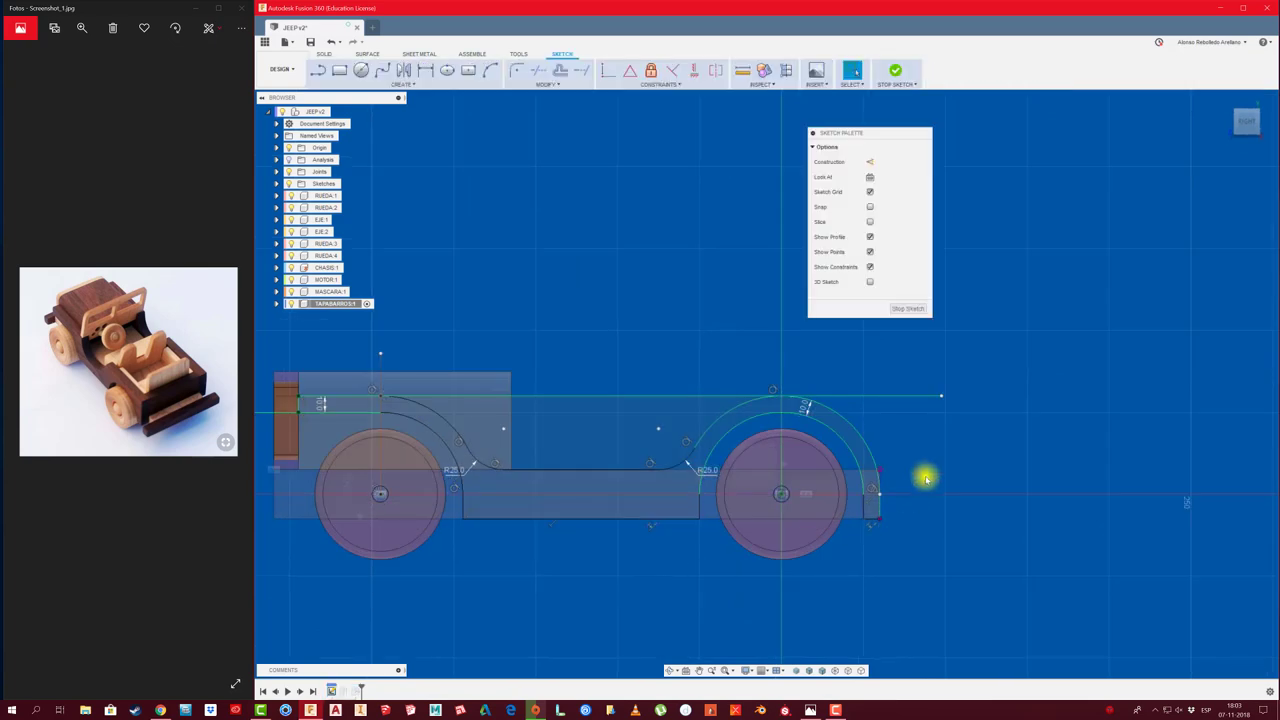
scroll(928, 474, up, 3)
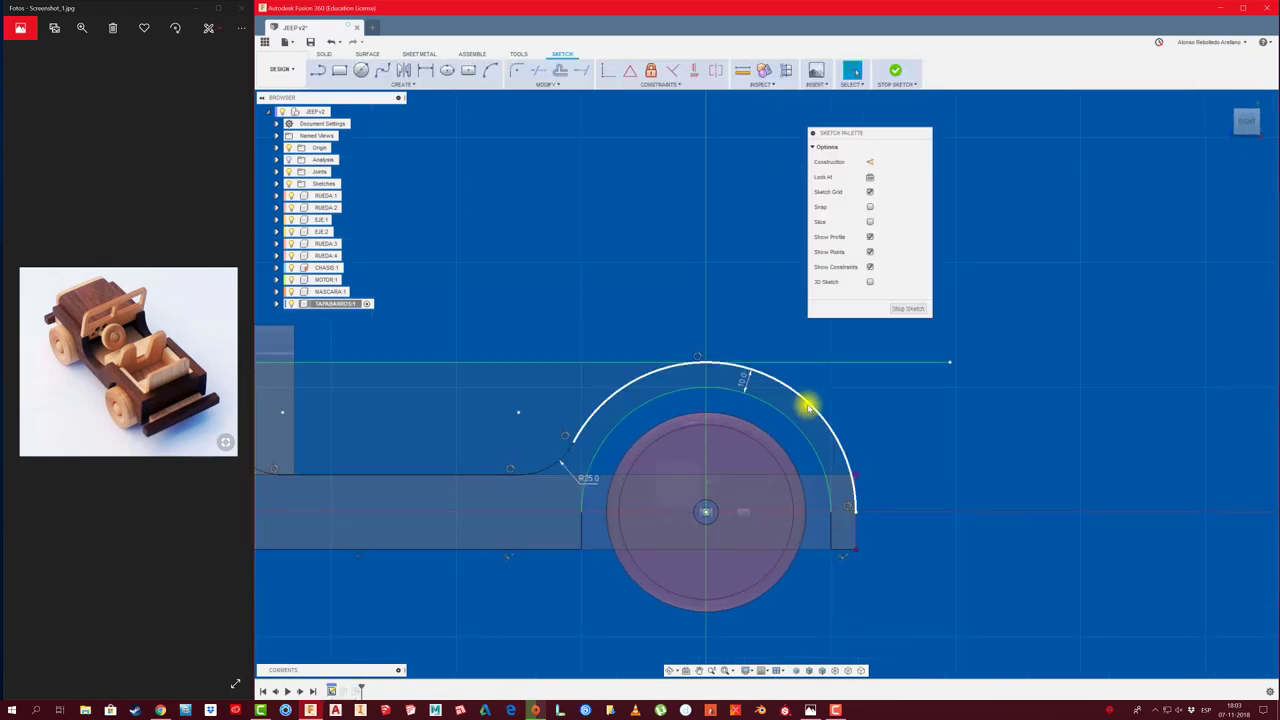
Delete the rear fender's outer arc and draw a slanted edge with a flat top line
click(808, 405)
key(Delete)
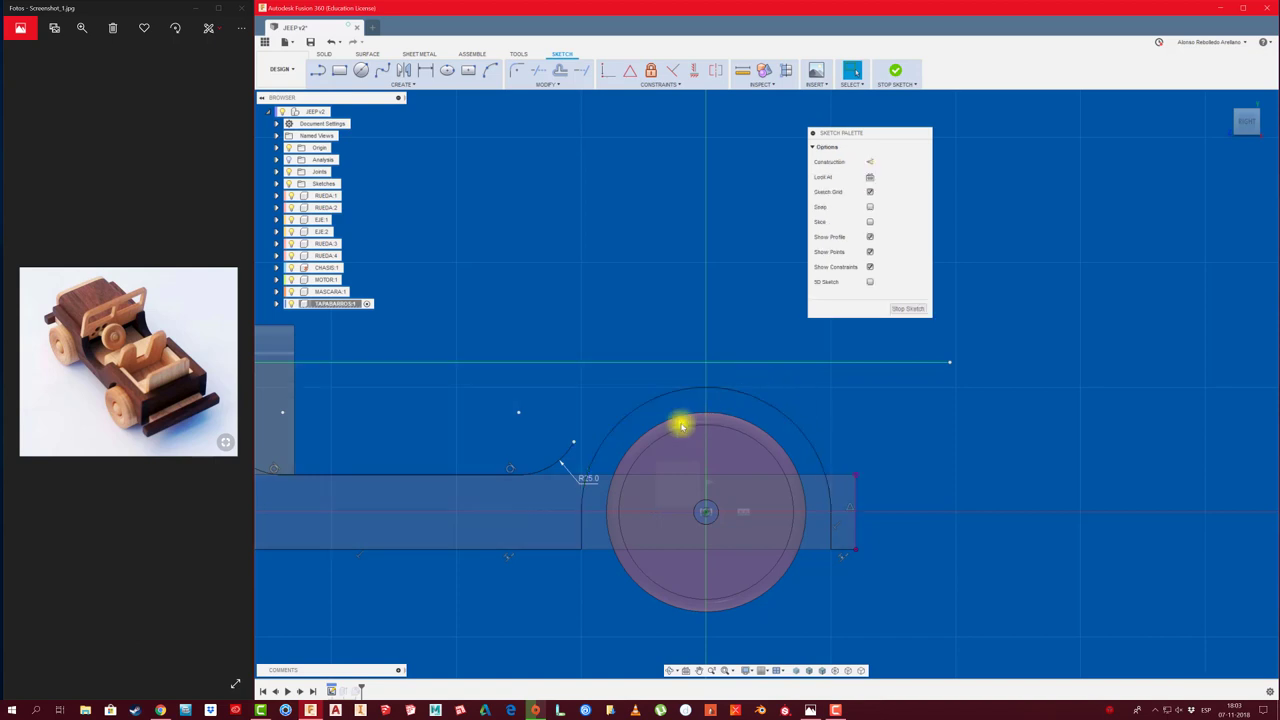
click(575, 443)
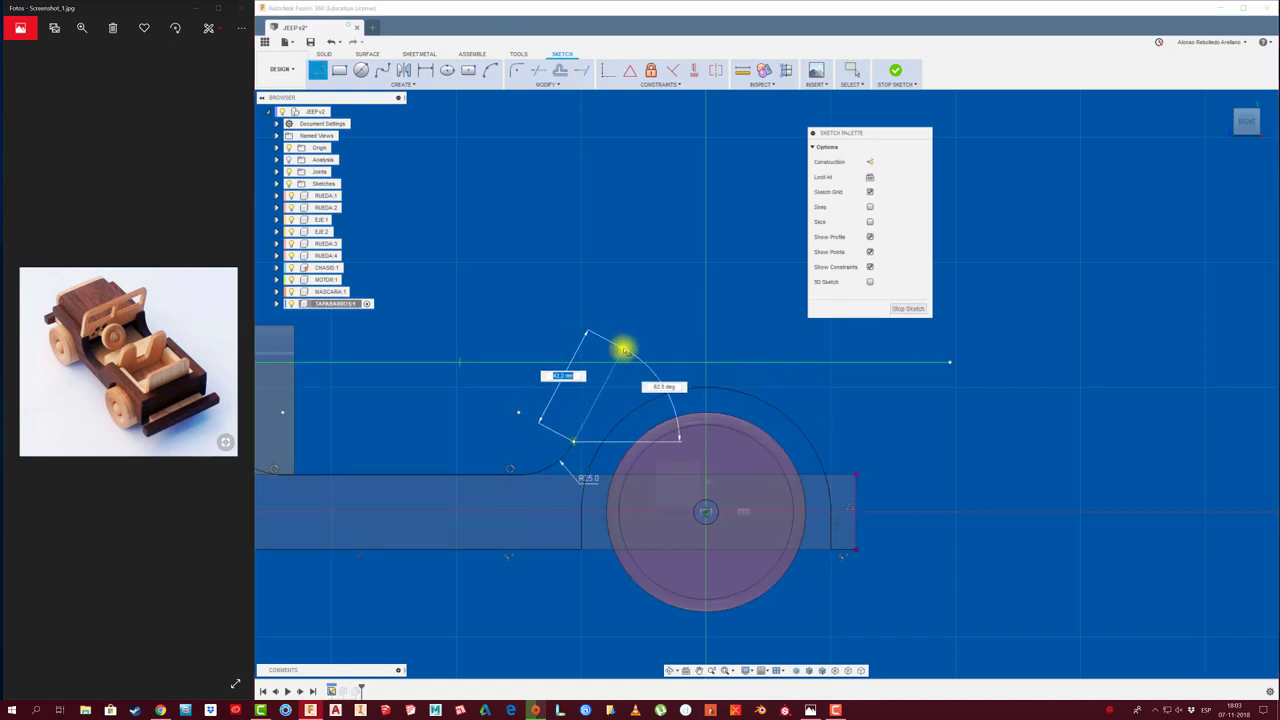
click(623, 349)
key(Escape)
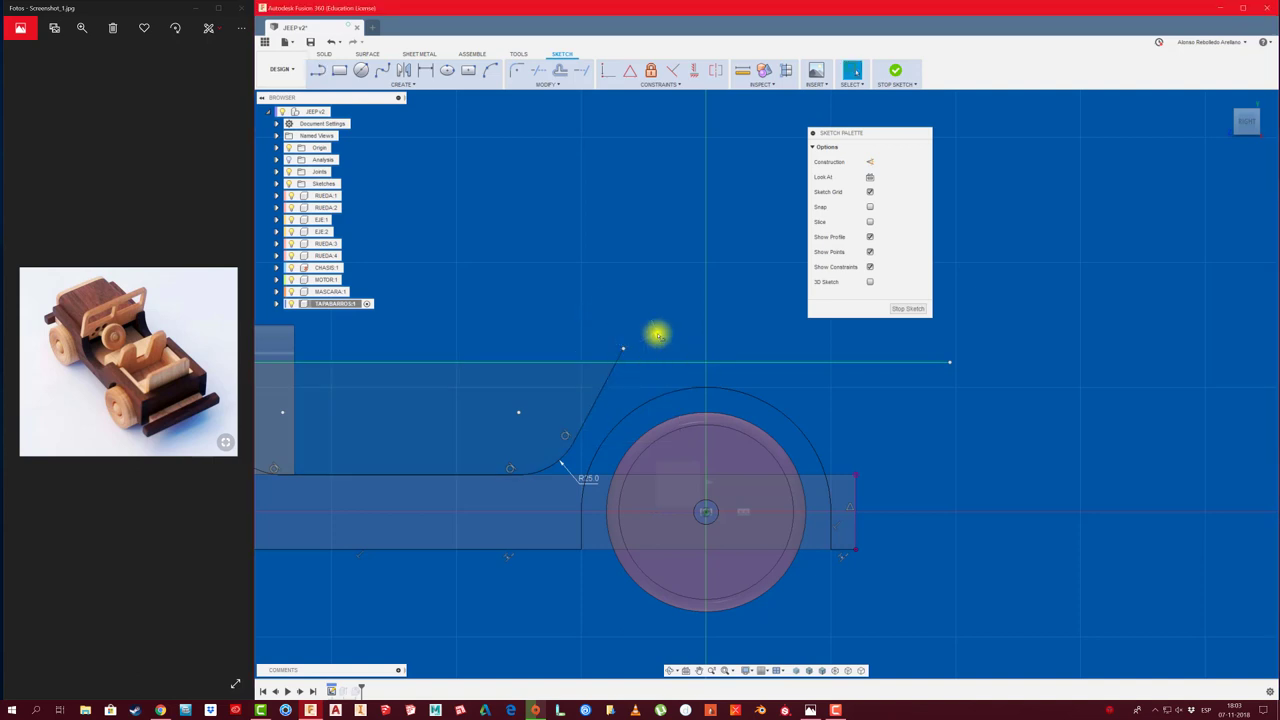
click(615, 363)
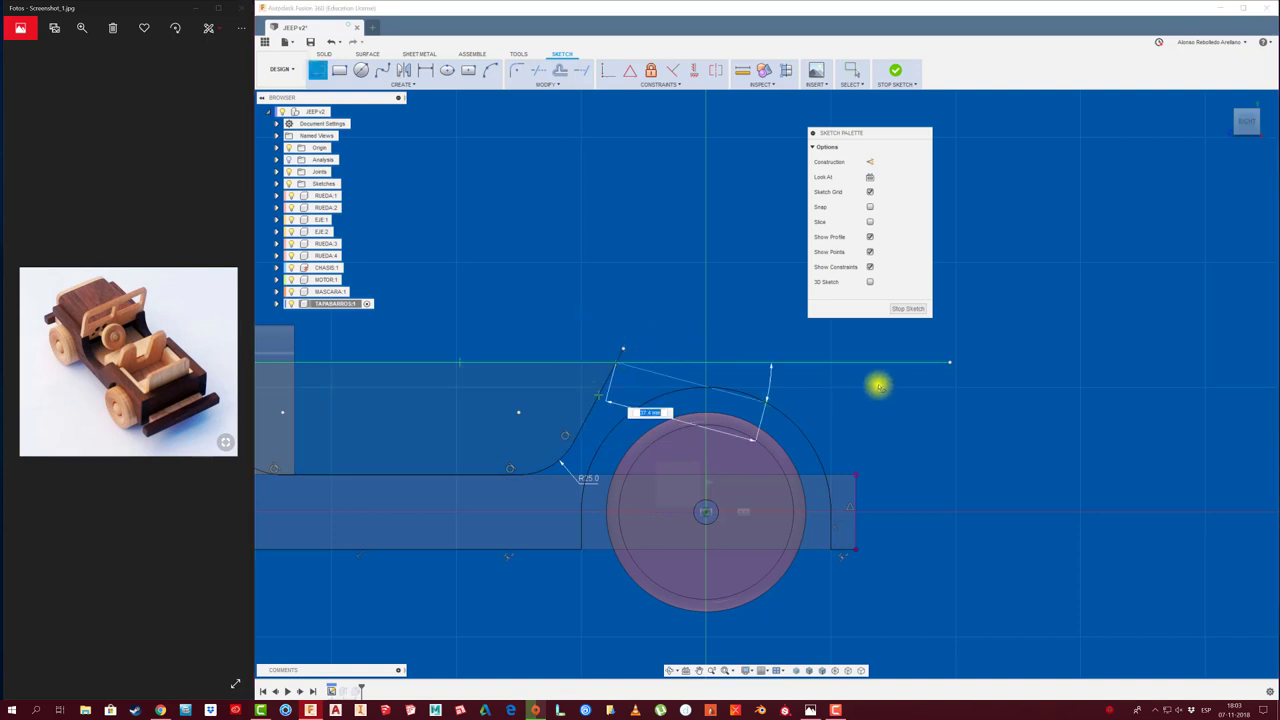
click(988, 364)
key(Escape)
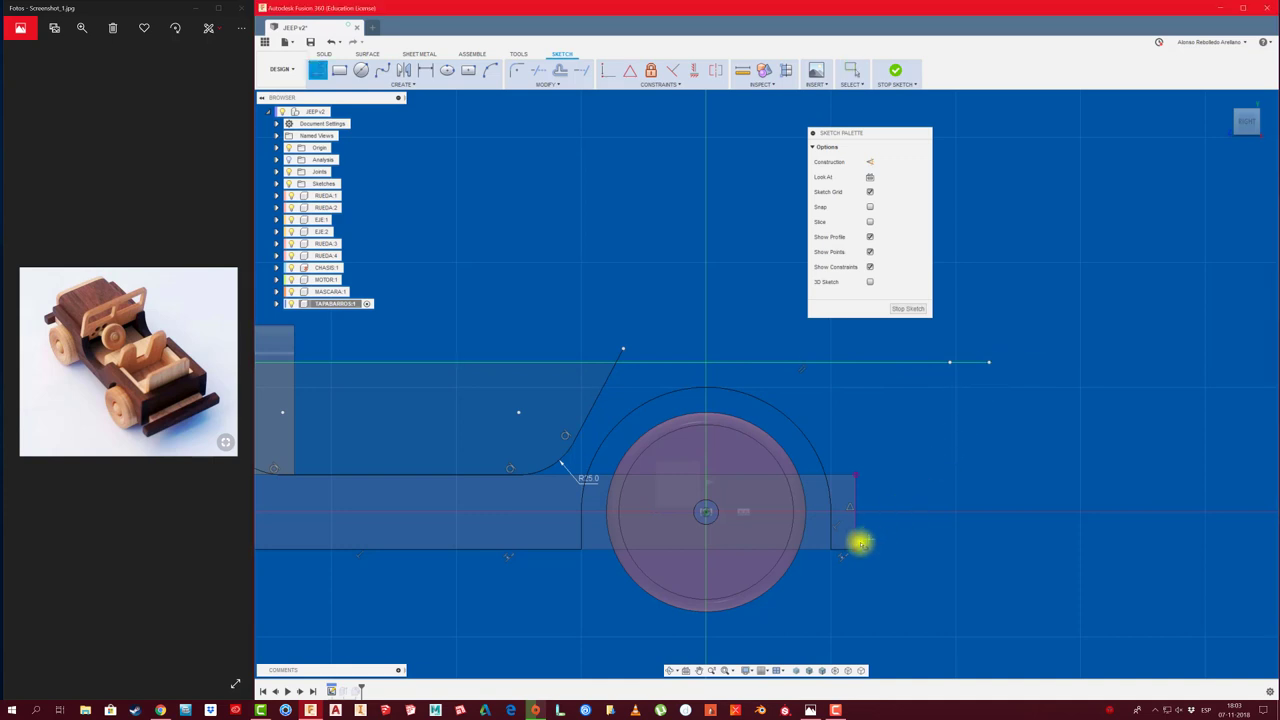
Add a vertical rear edge, trim its overhang, and close the profile with a top line
click(855, 549)
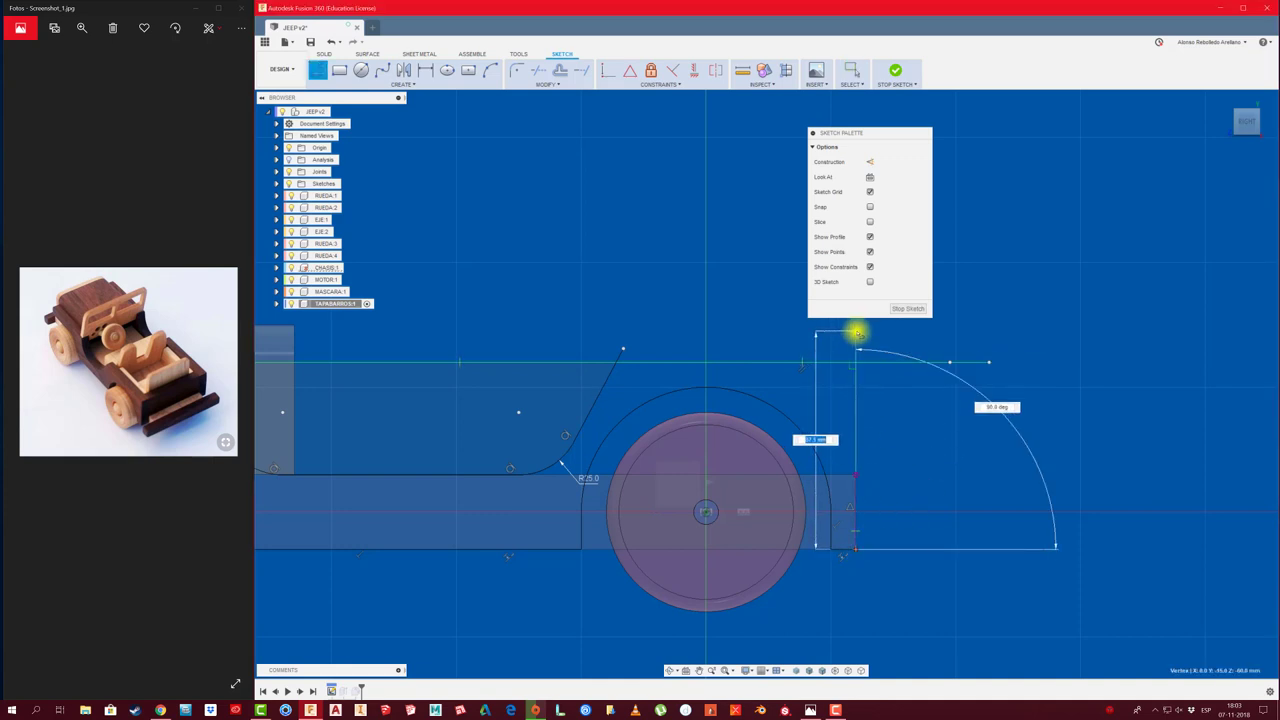
click(857, 333)
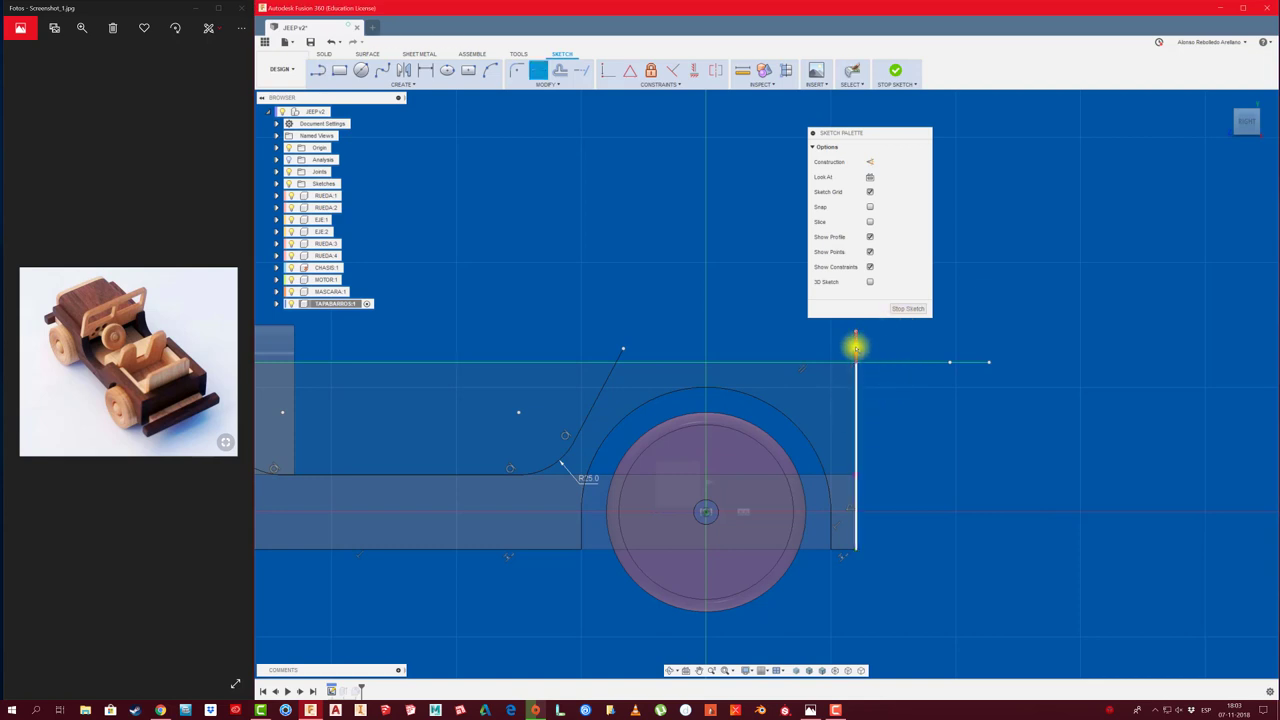
click(874, 364)
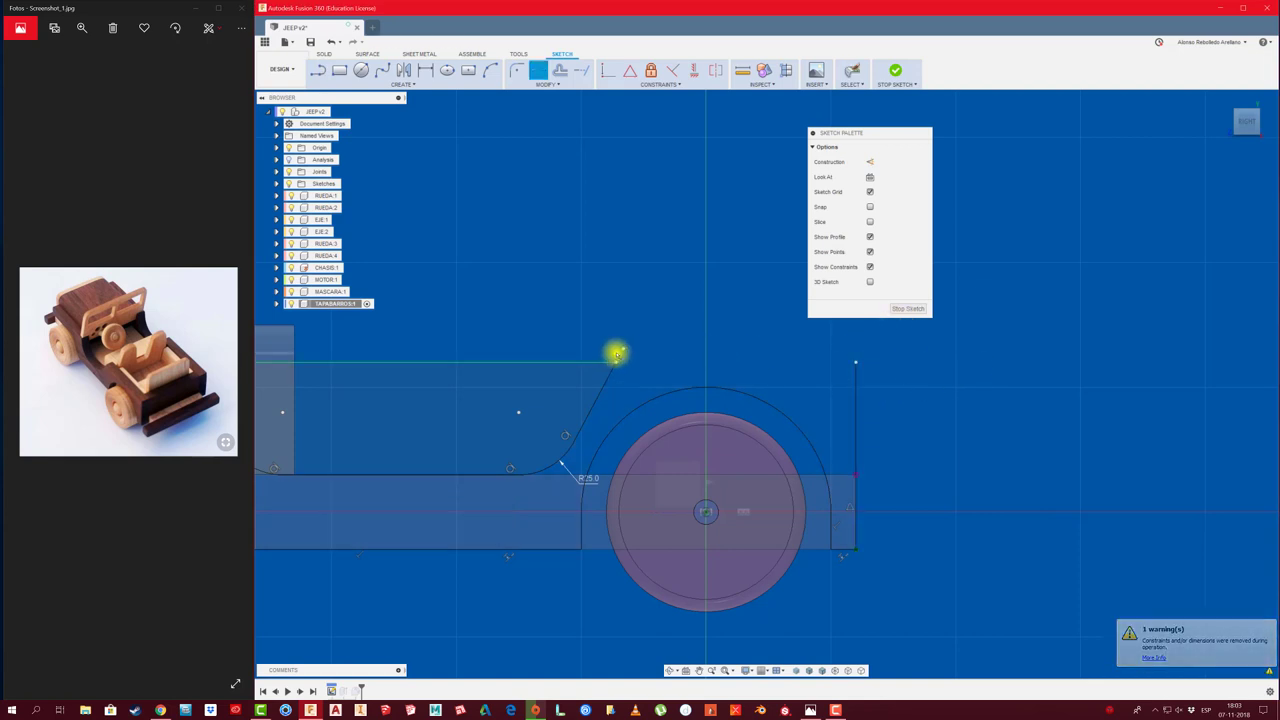
scroll(597, 360, down, 3)
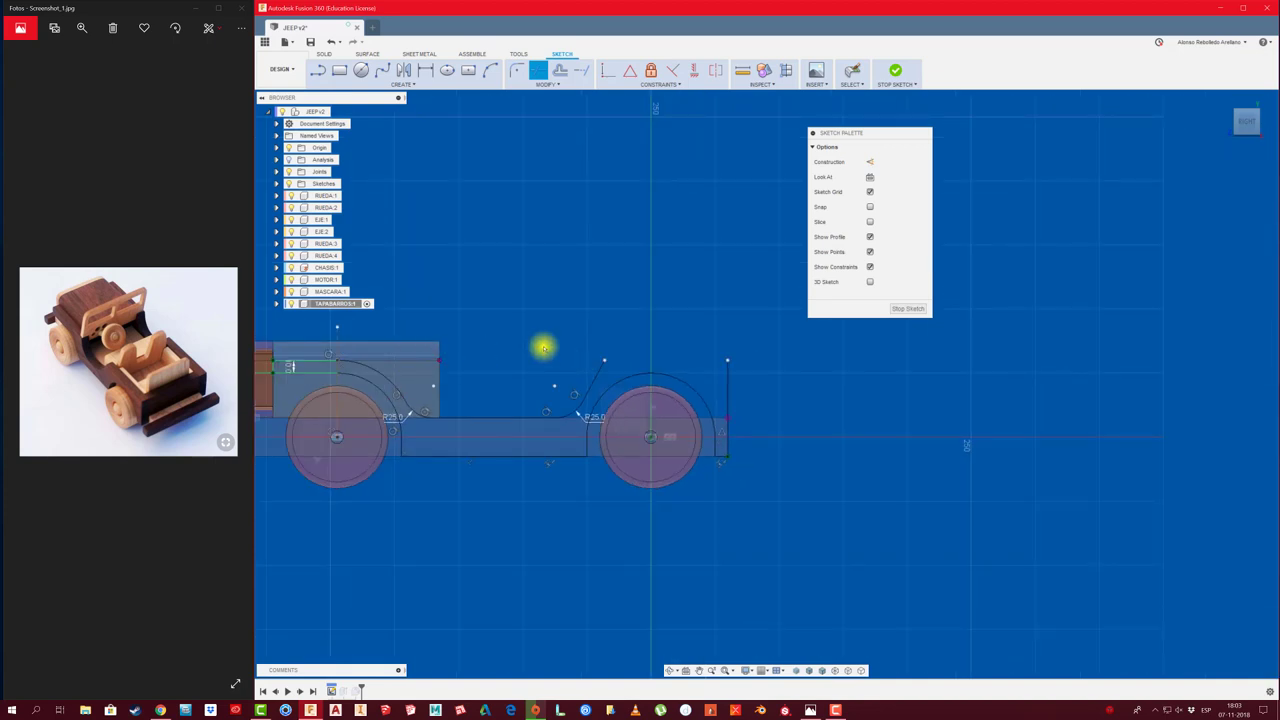
click(605, 360)
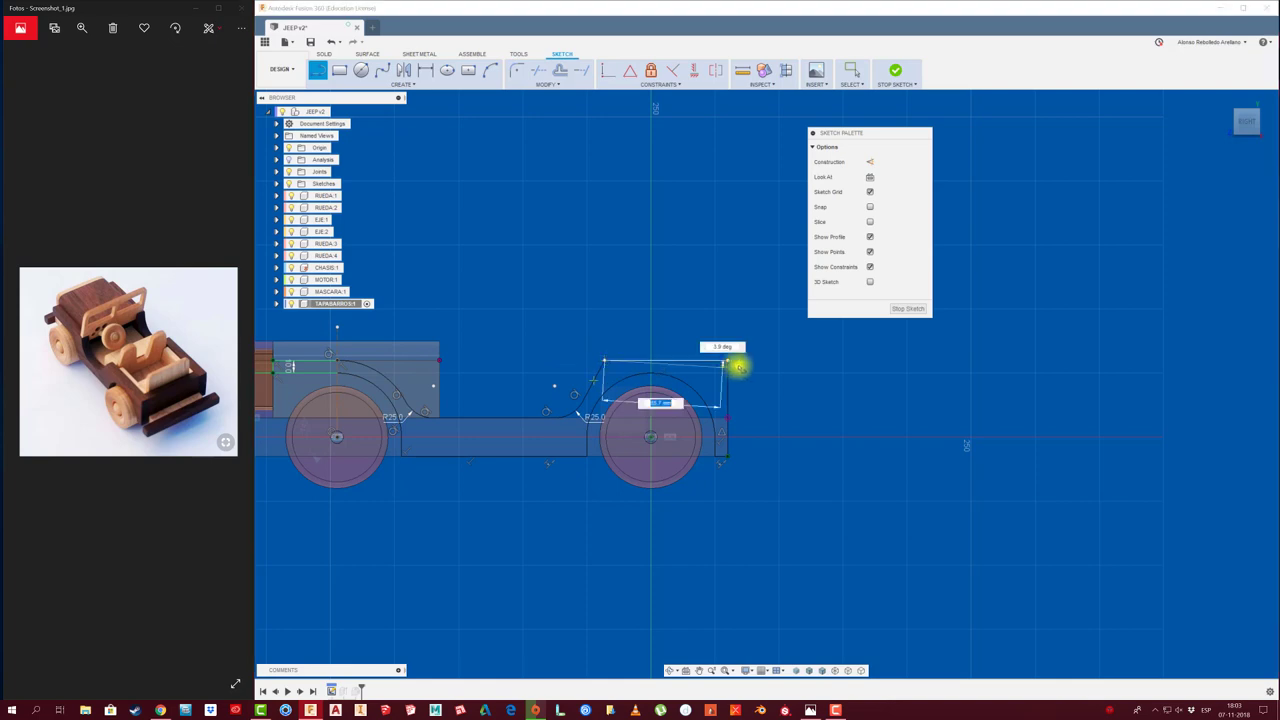
click(727, 362)
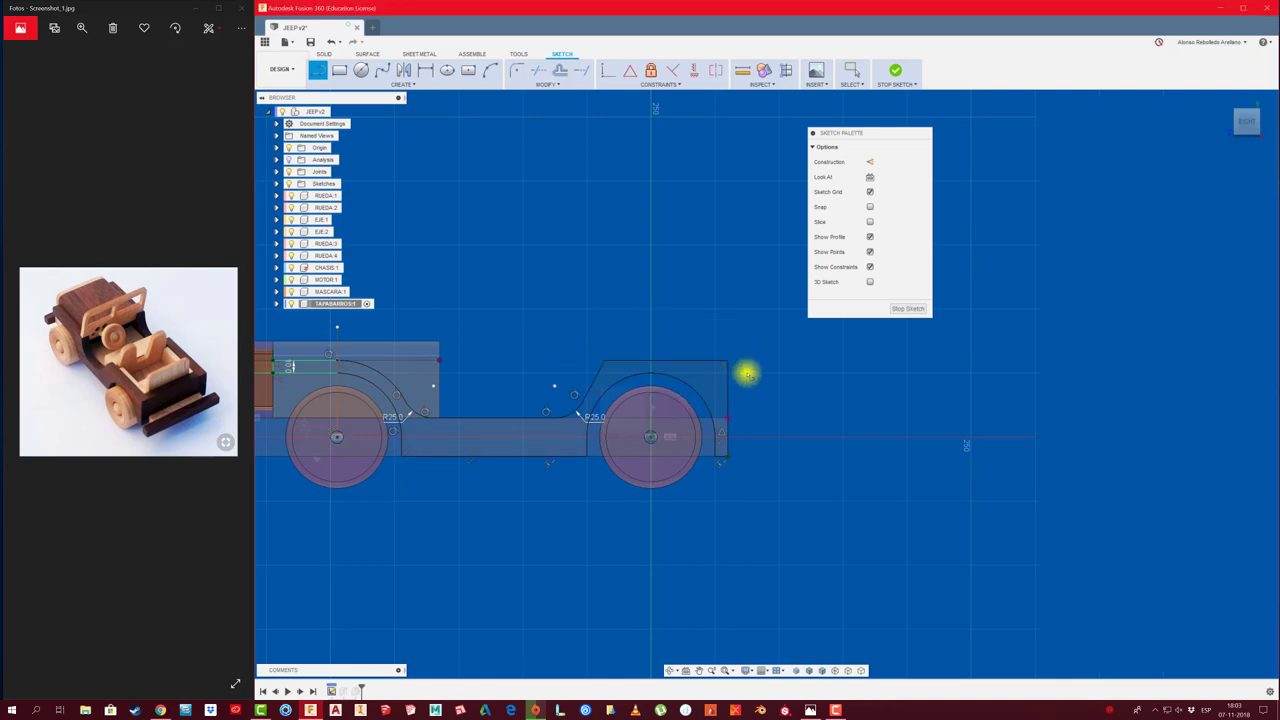
click(900, 310)
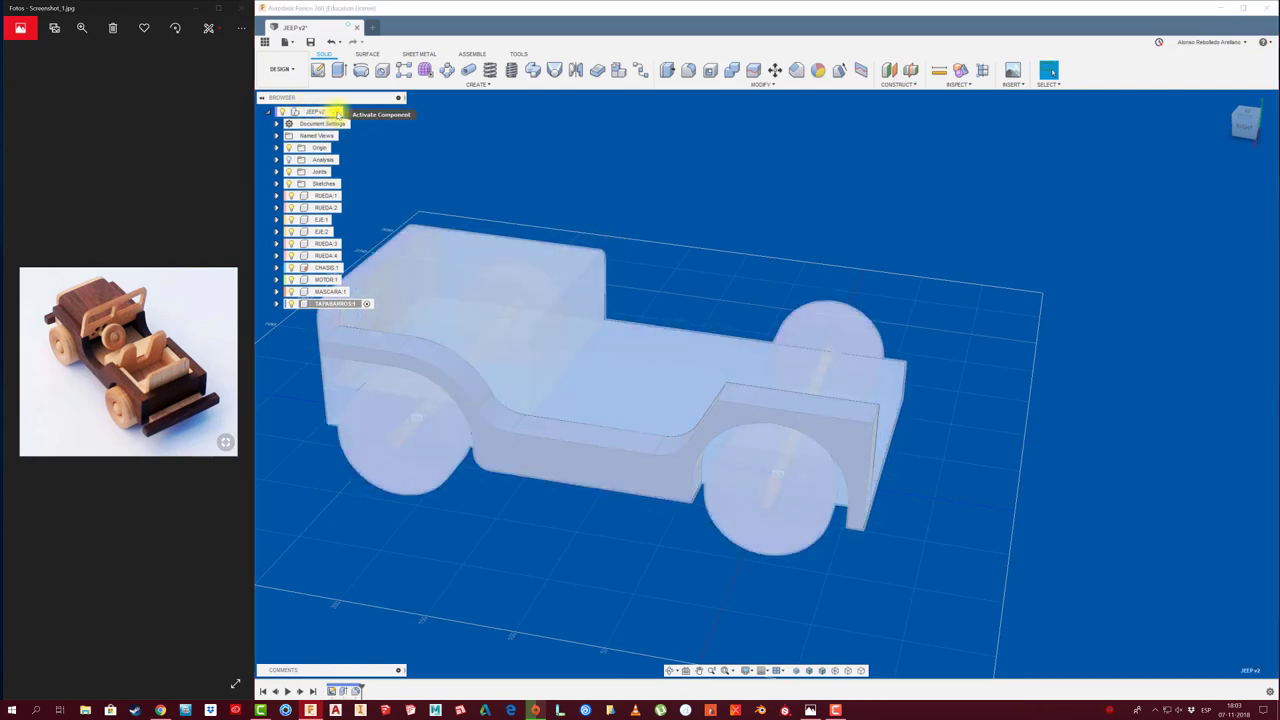
Reactivate the root JEEP v2 assembly and view the whole jeep from a higher angle
click(337, 112)
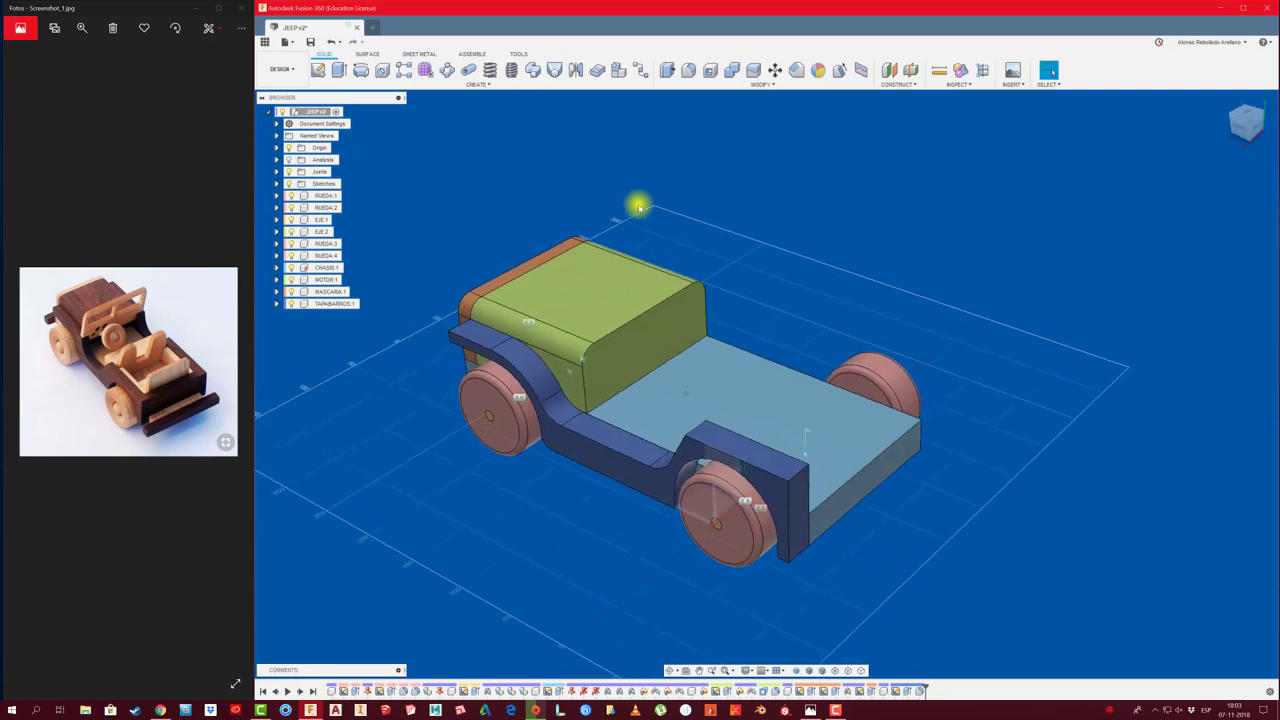
shift+middle_drag(638, 207, 461, 471)
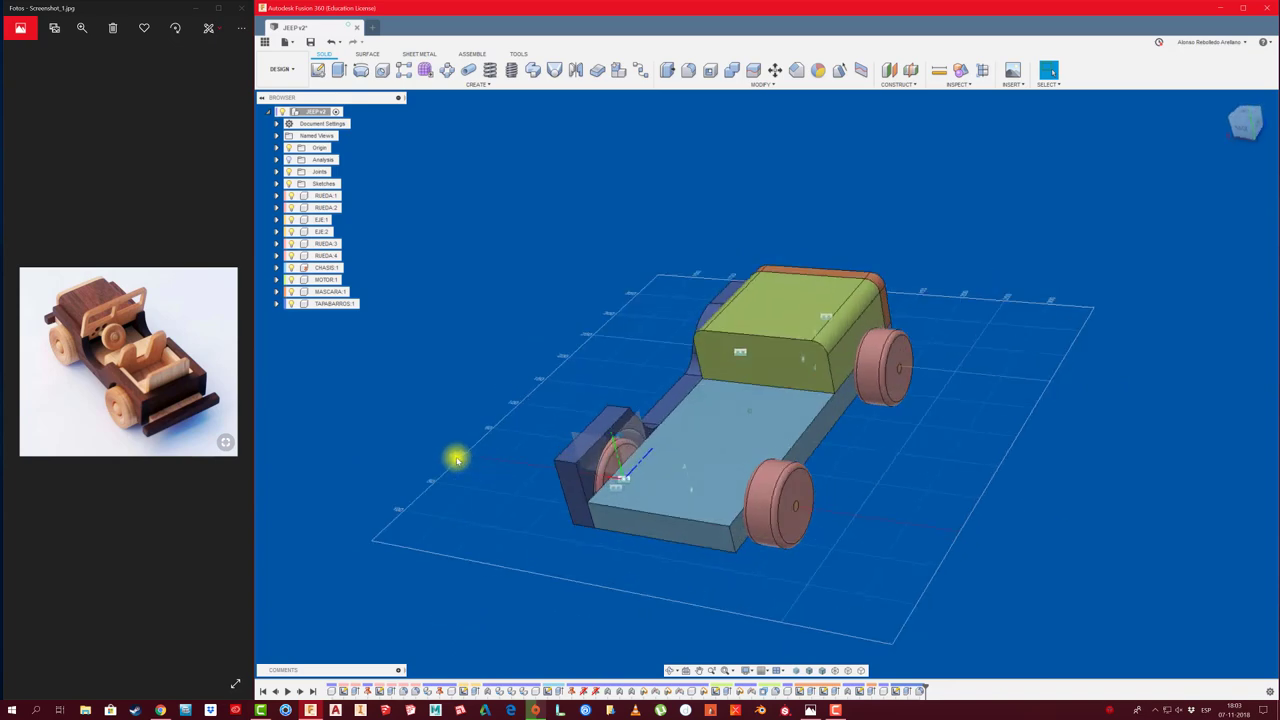
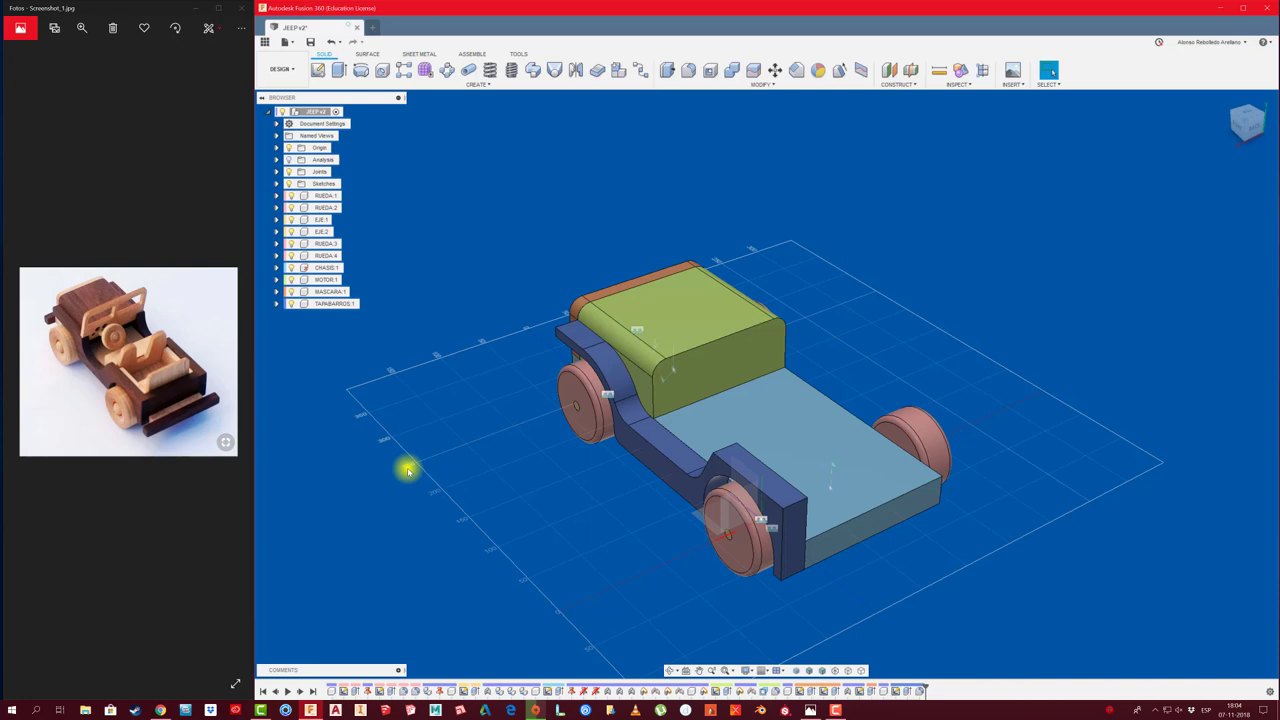
Duplicate the TAPABARROS:1 side frame and move the copy -265.5 mm in X
click(342, 305)
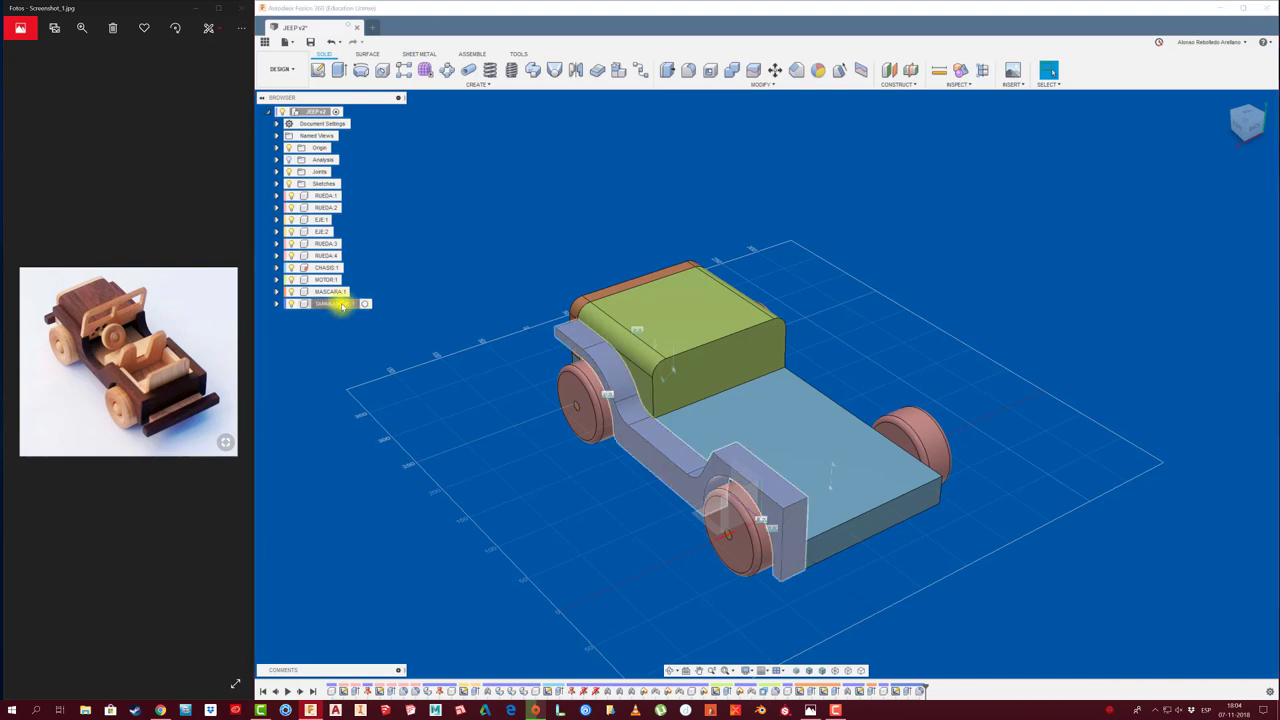
key(ctrl+c)
key(ctrl+v)
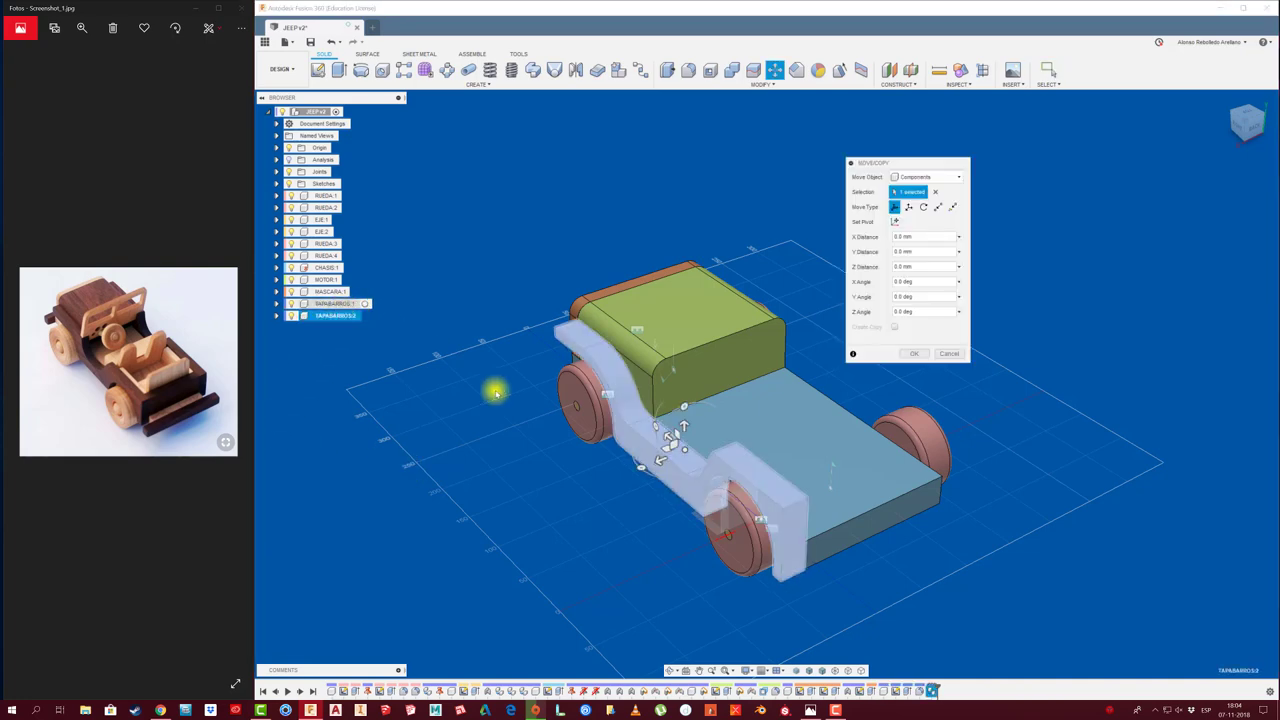
drag(655, 450, 884, 371)
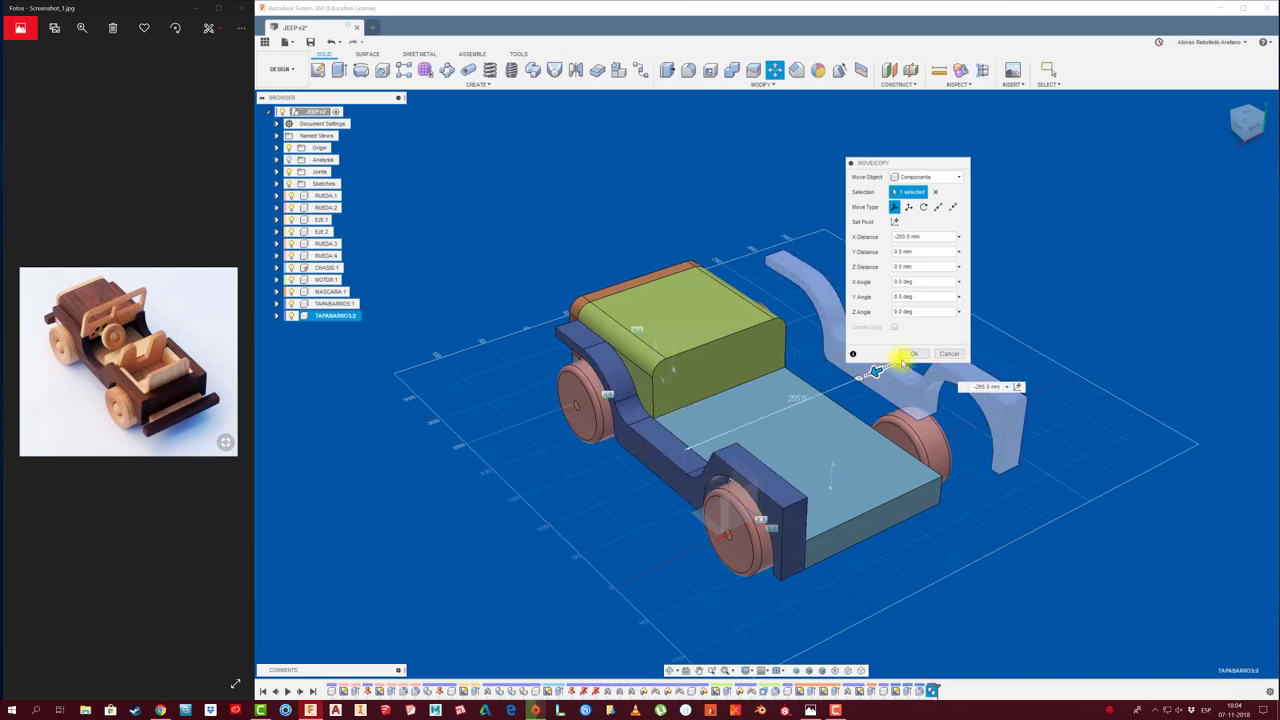
click(915, 354)
scroll(1020, 466, up, 3)
scroll(997, 517, up, 2)
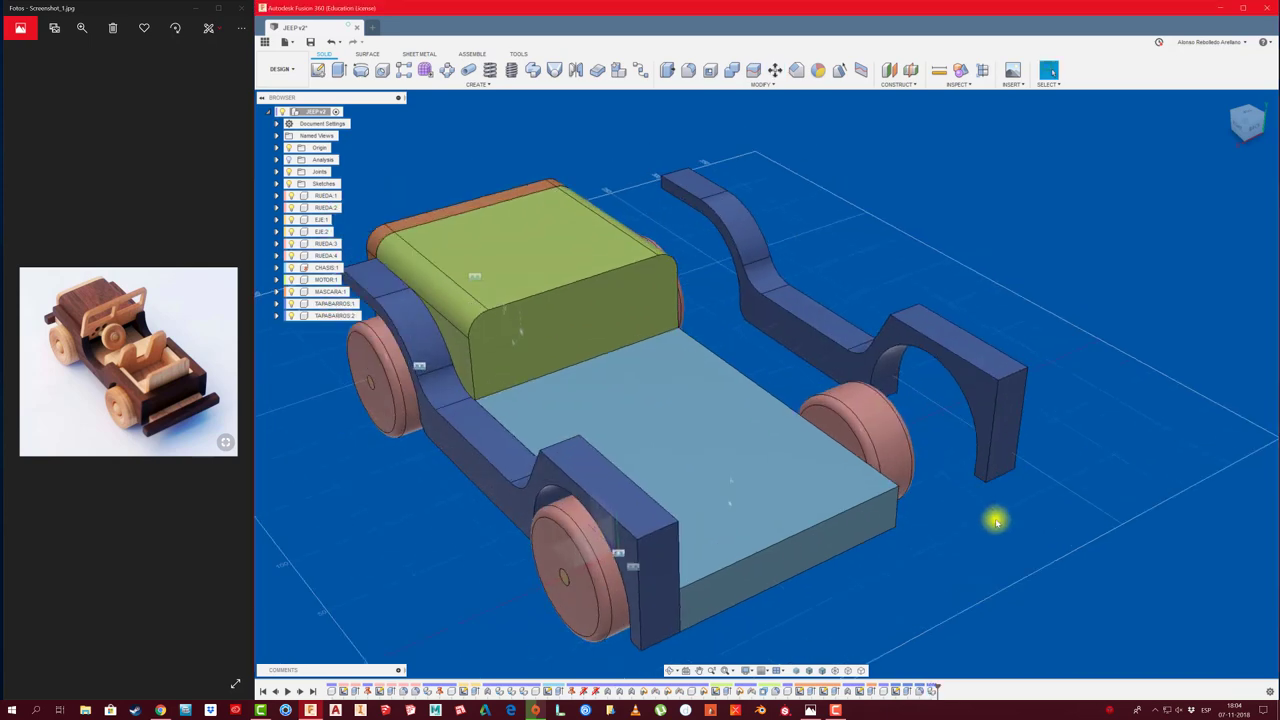
Rigidly joint the copied side frame to the chassis
key(j)
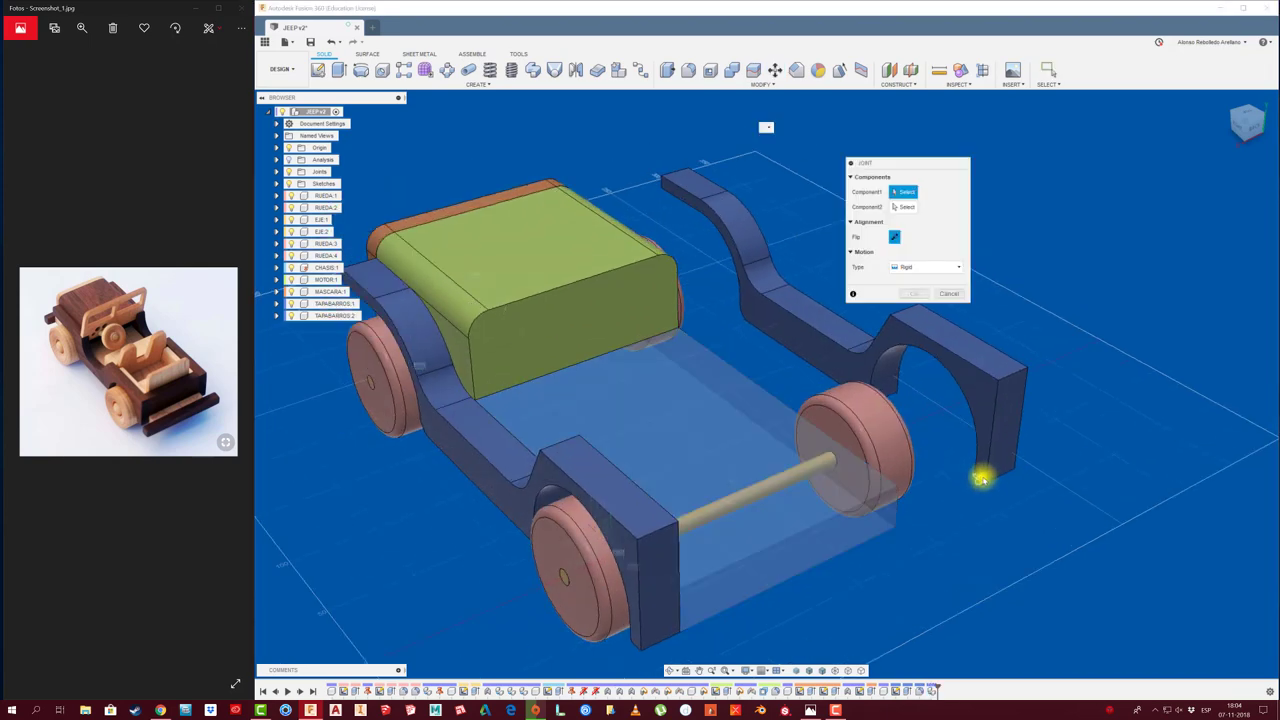
click(985, 484)
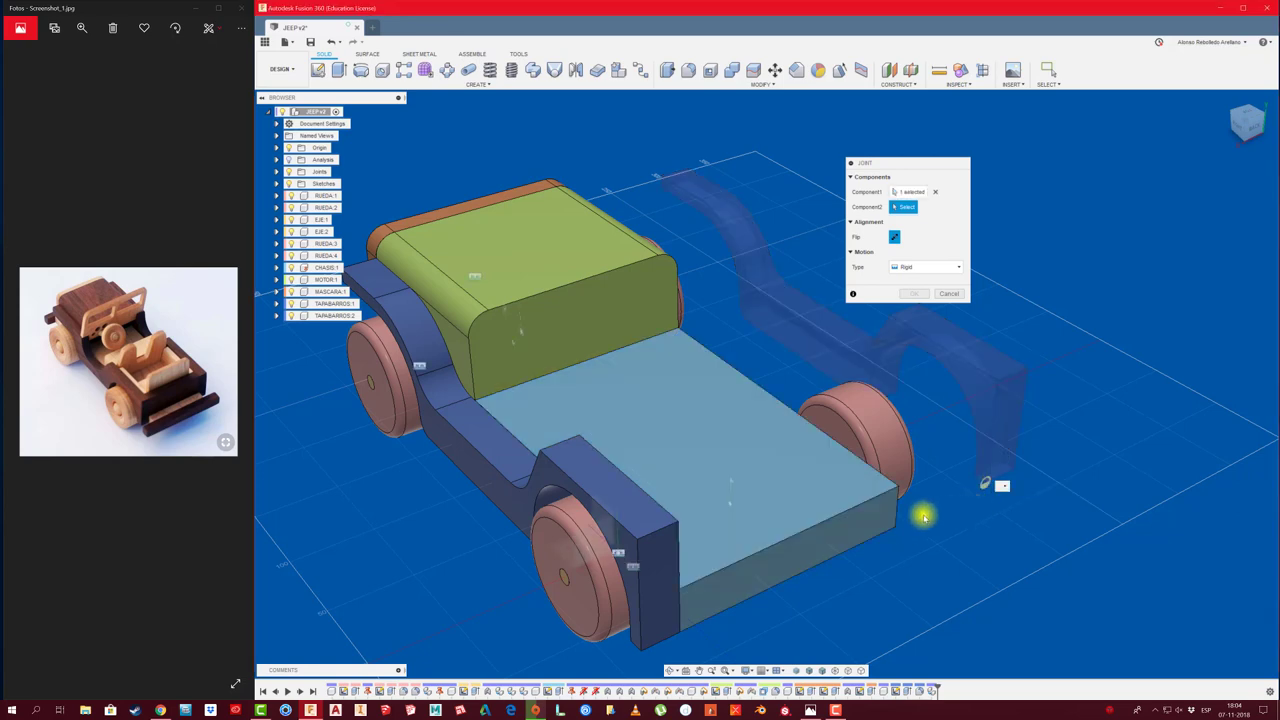
click(895, 528)
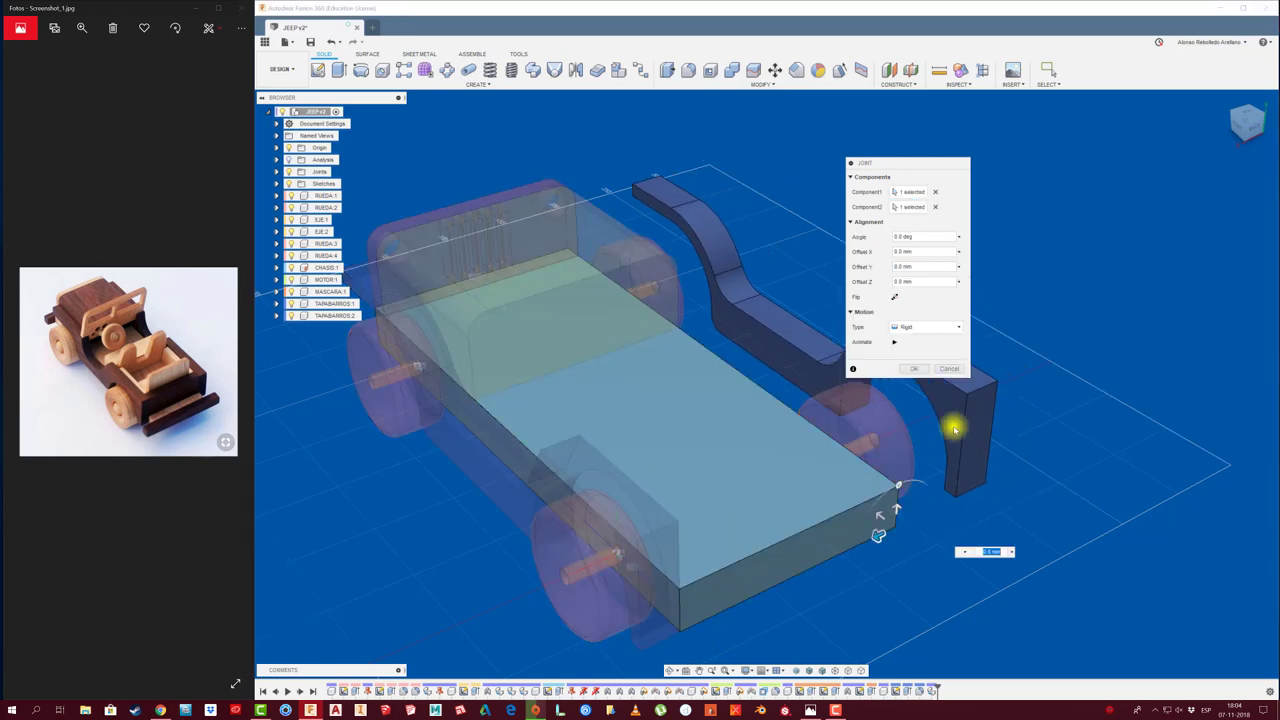
click(912, 367)
shift+middle_drag(946, 503, 860, 551)
mouse_move(744, 552)
shift+middle_down()
mouse_move(685, 550)
mouse_move(491, 491)
shift+middle_up()
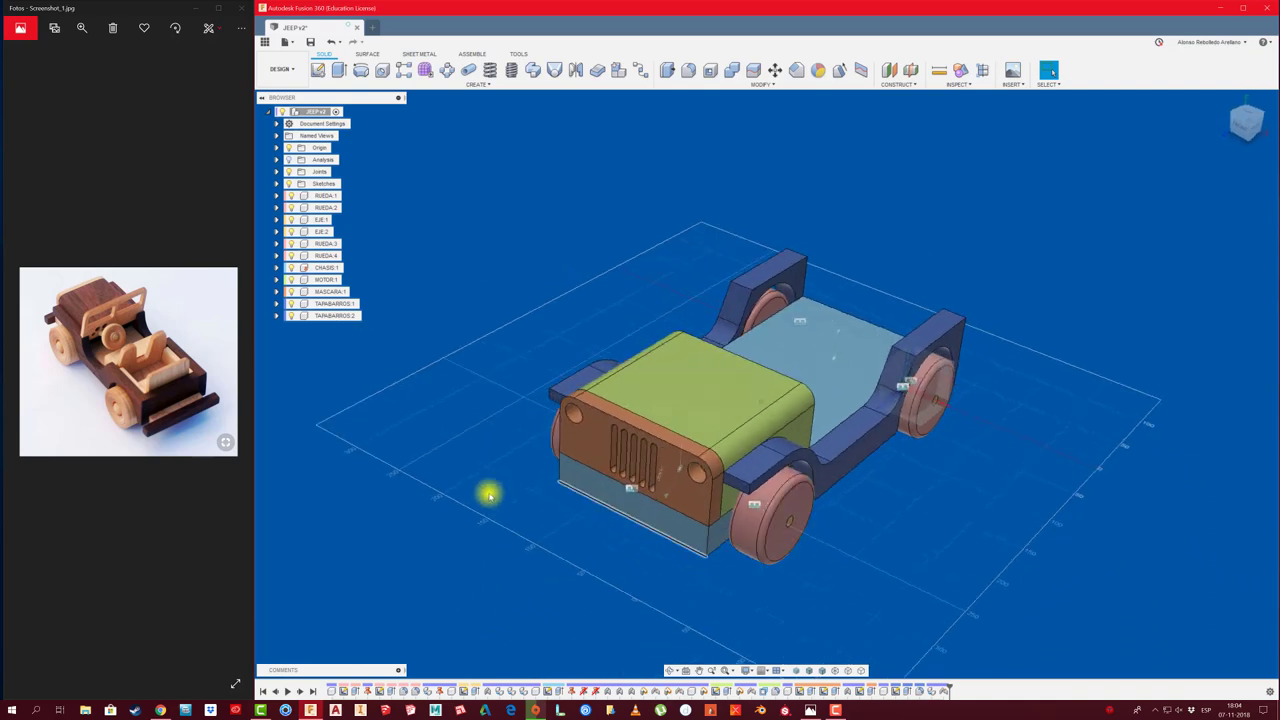
scroll(722, 502, up, 3)
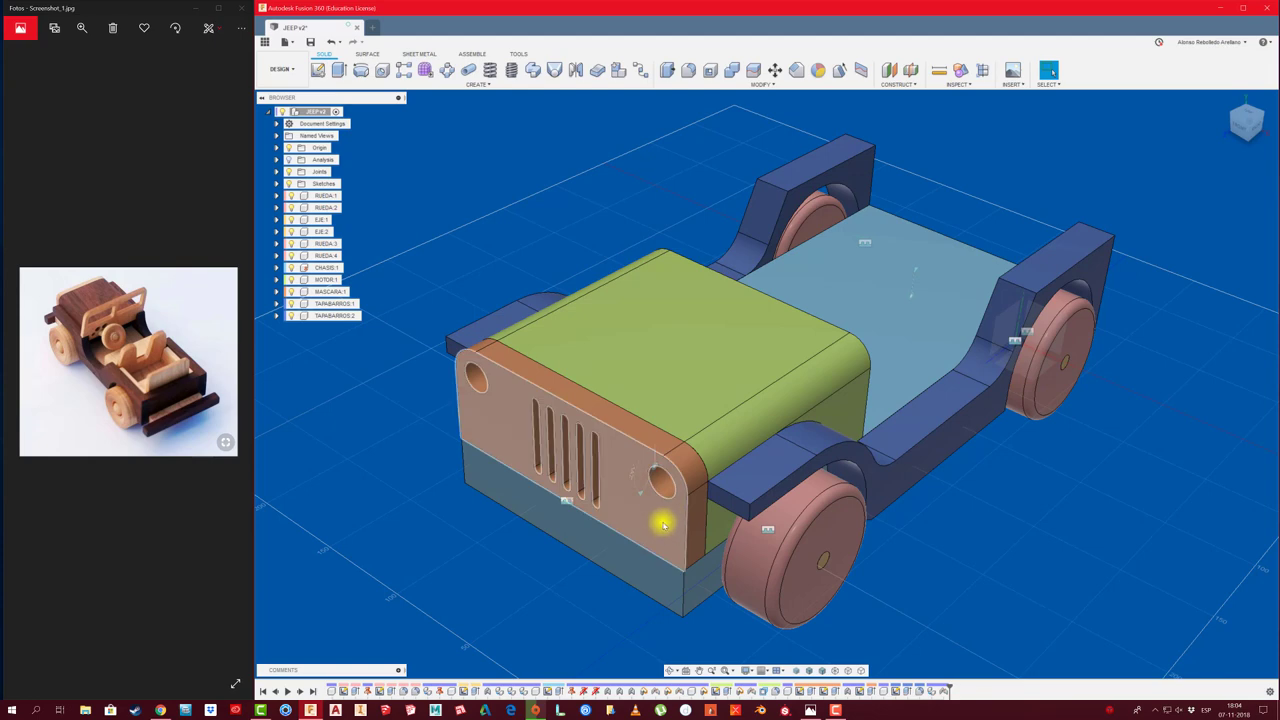
Press-pull the blue side frame's front end face forward by 25 mm
click(666, 70)
click(728, 508)
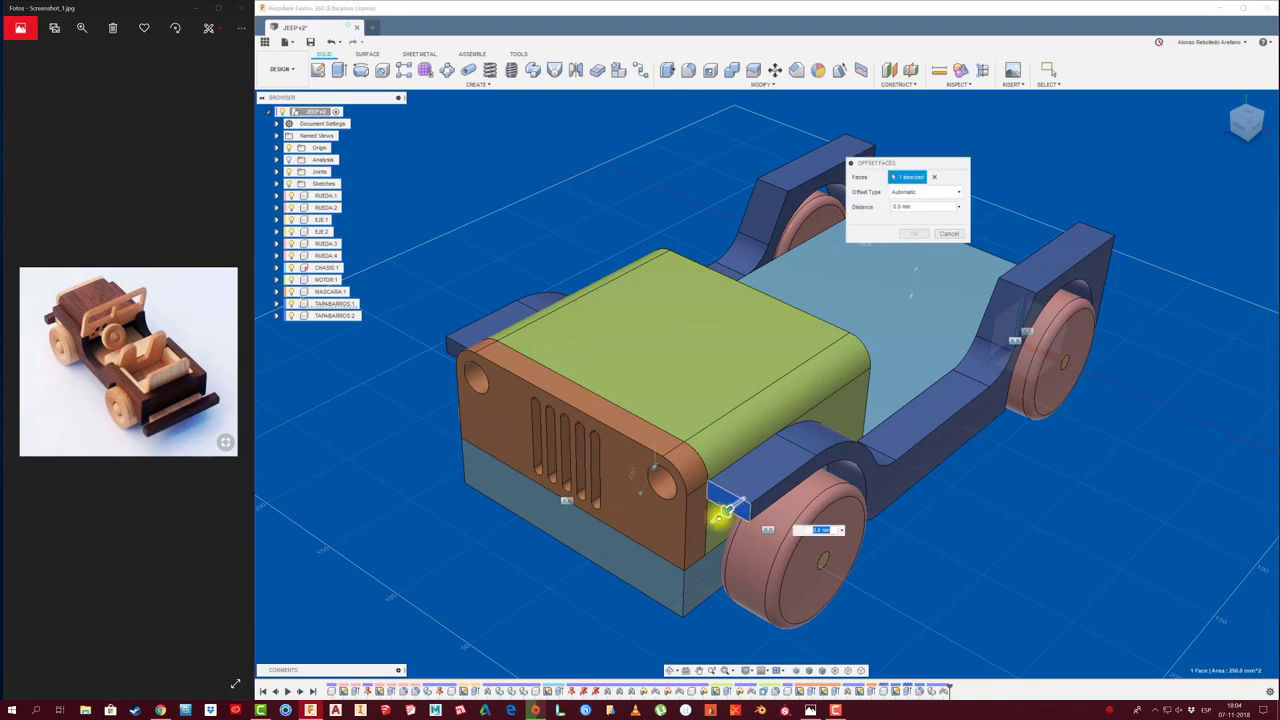
drag(725, 510, 697, 532)
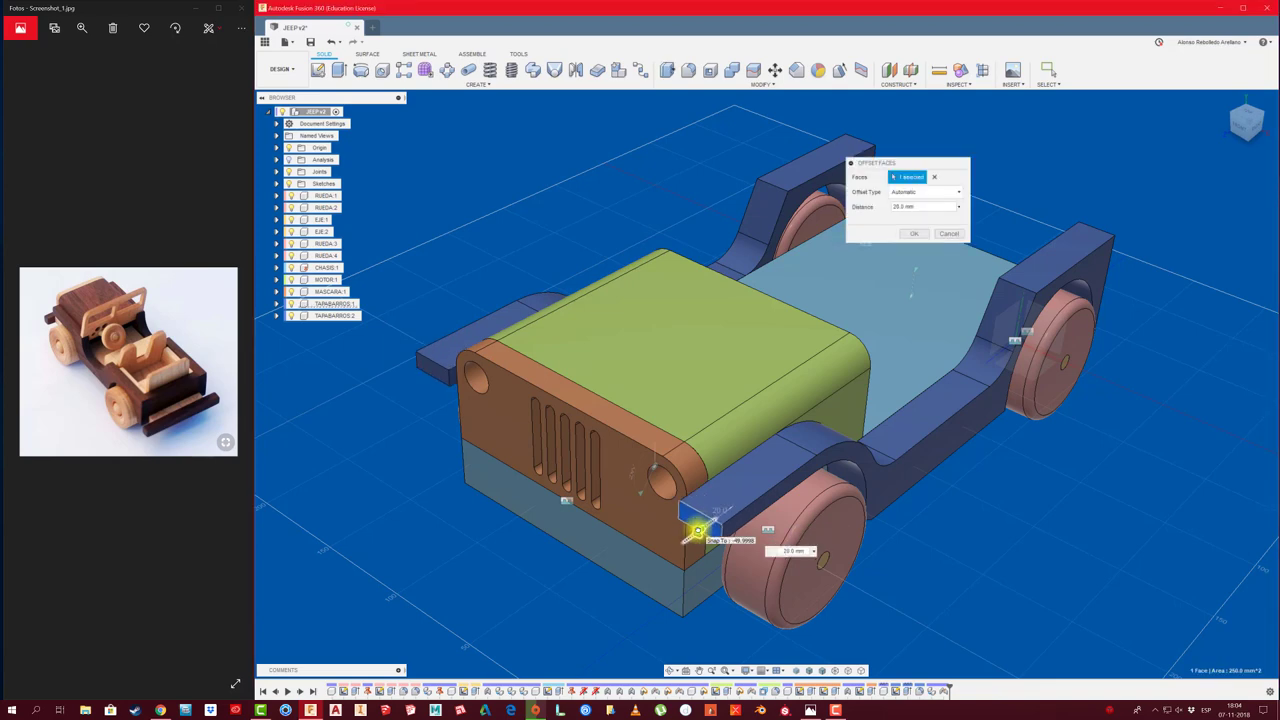
click(914, 233)
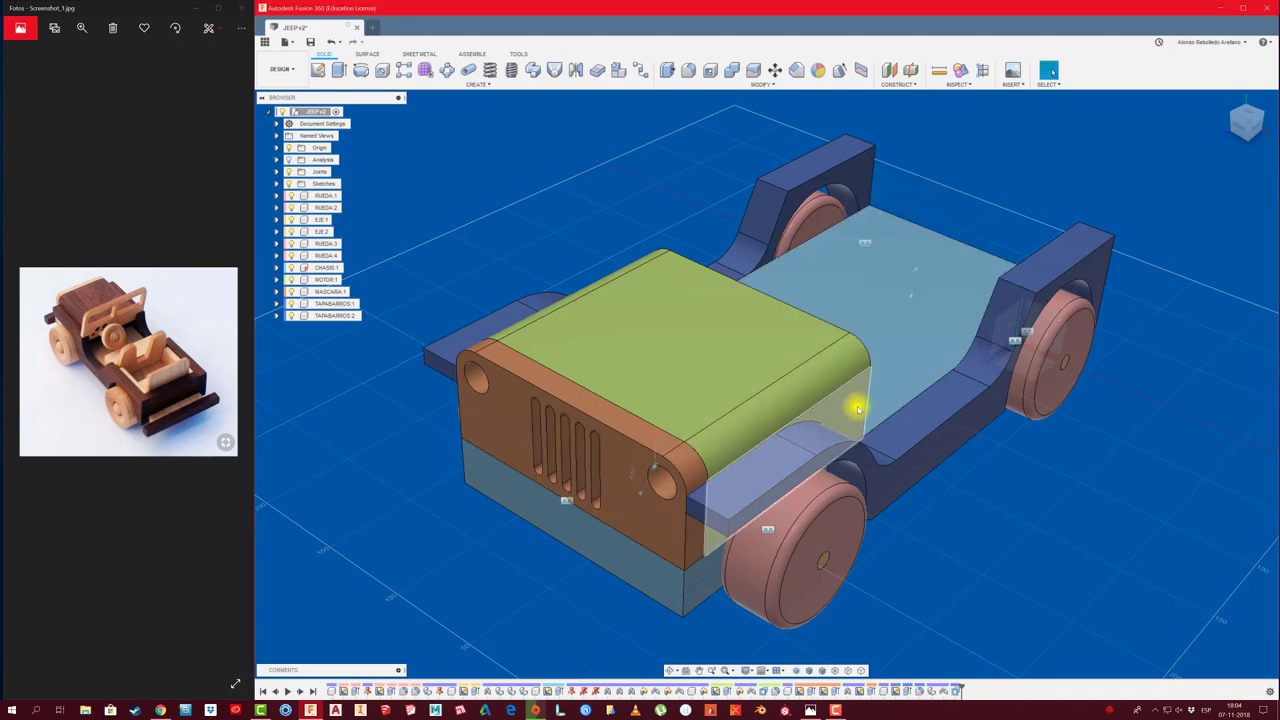
mouse_move(858, 407)
shift+middle_down()
mouse_move(820, 563)
mouse_move(300, 135)
shift+middle_up()
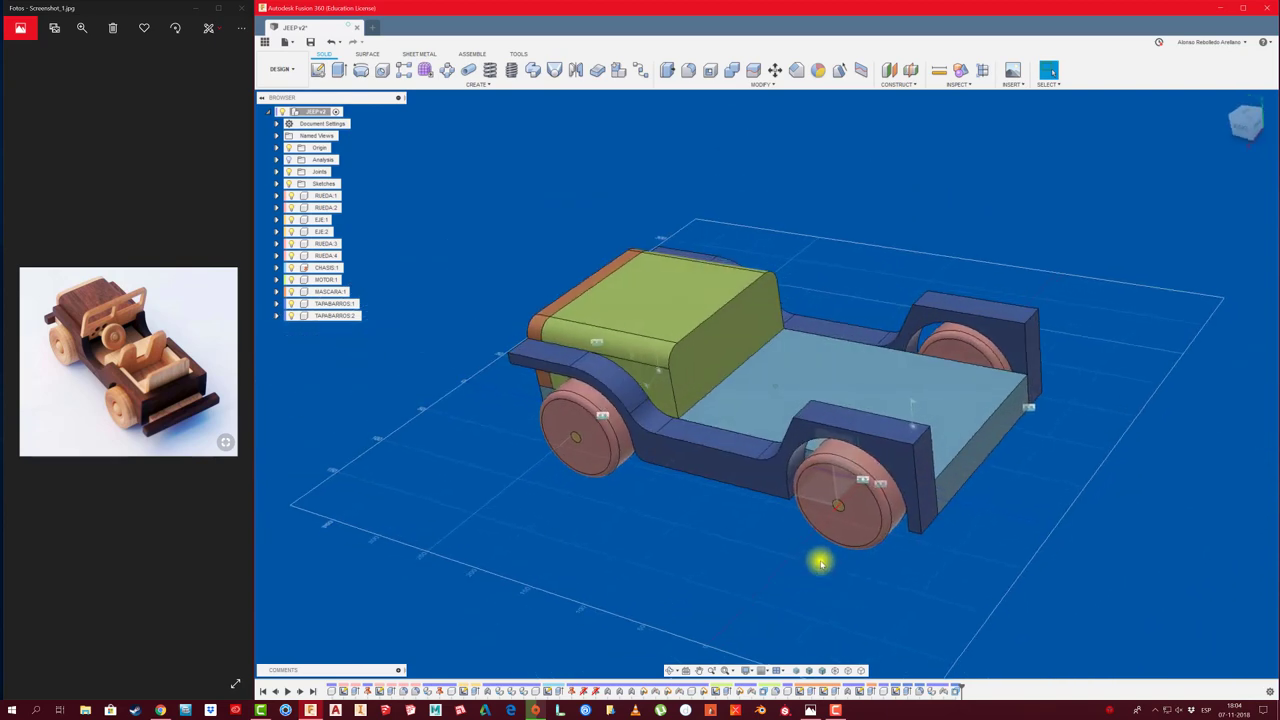
Create a new TRASERA component and sketch a rectangle on the jeep's rear plane
right_click(308, 112)
click(325, 293)
text(TRASERA)
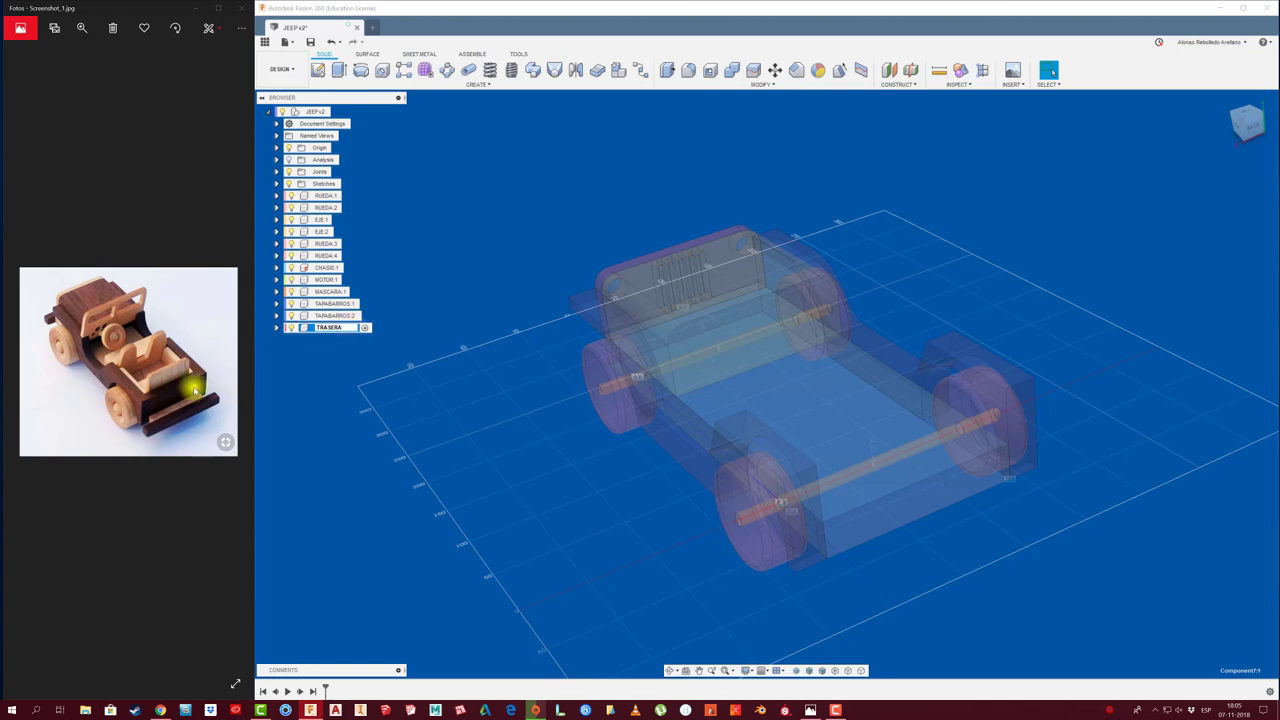
key(Return)
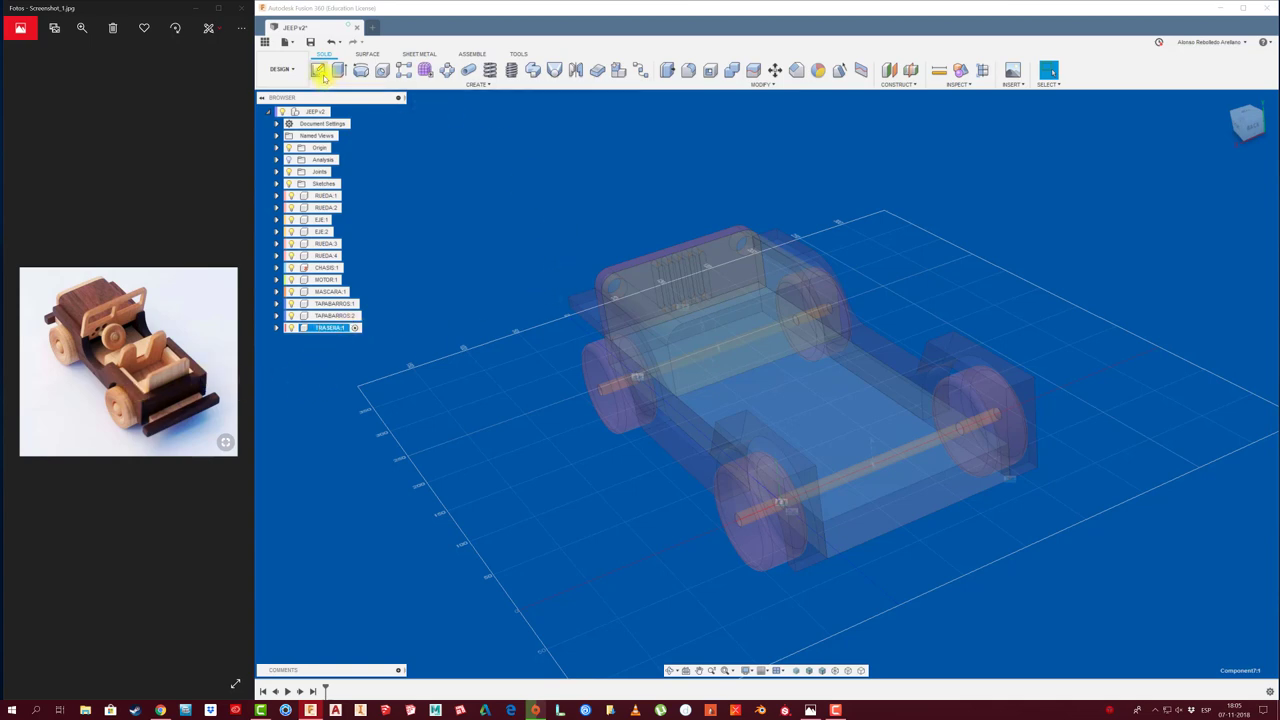
click(322, 77)
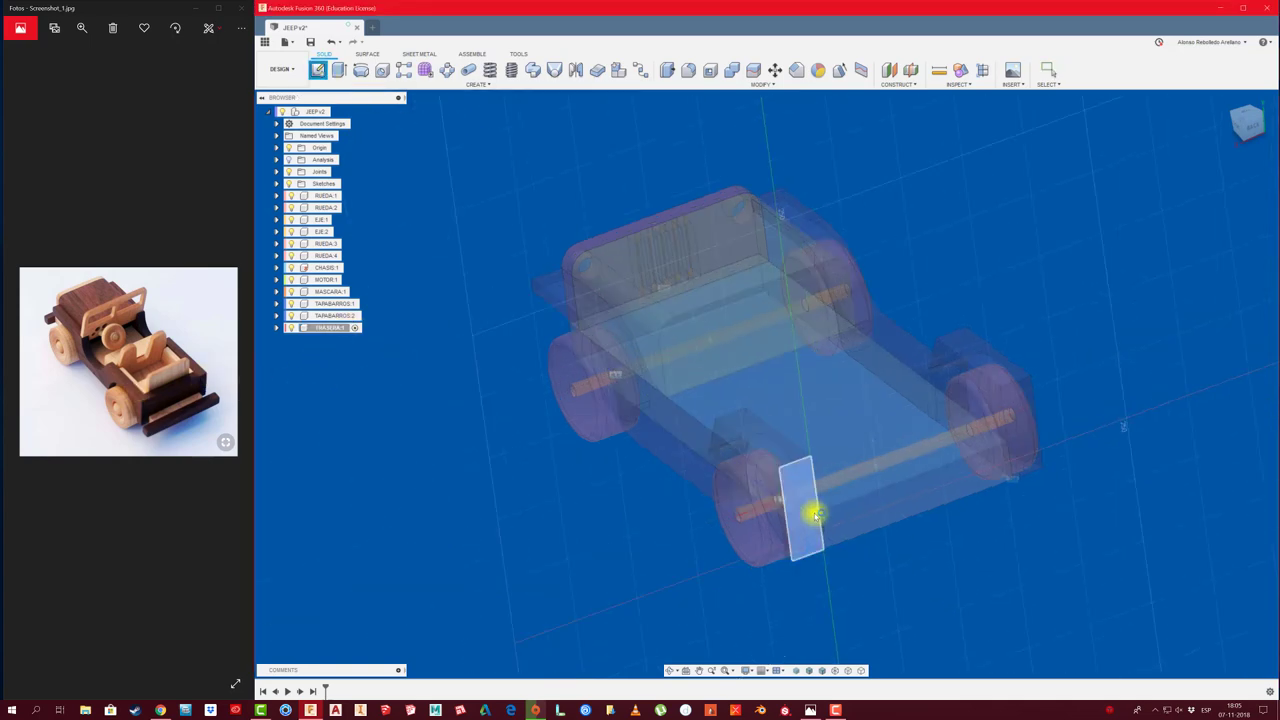
click(816, 513)
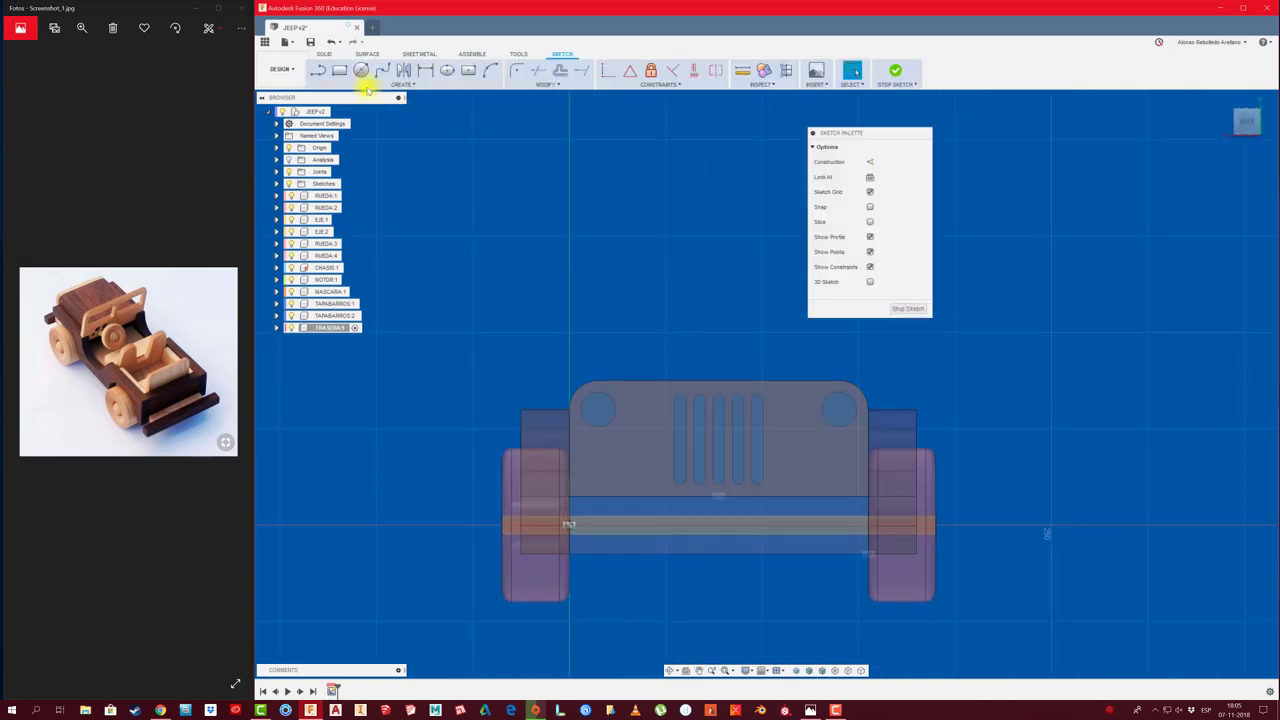
click(339, 71)
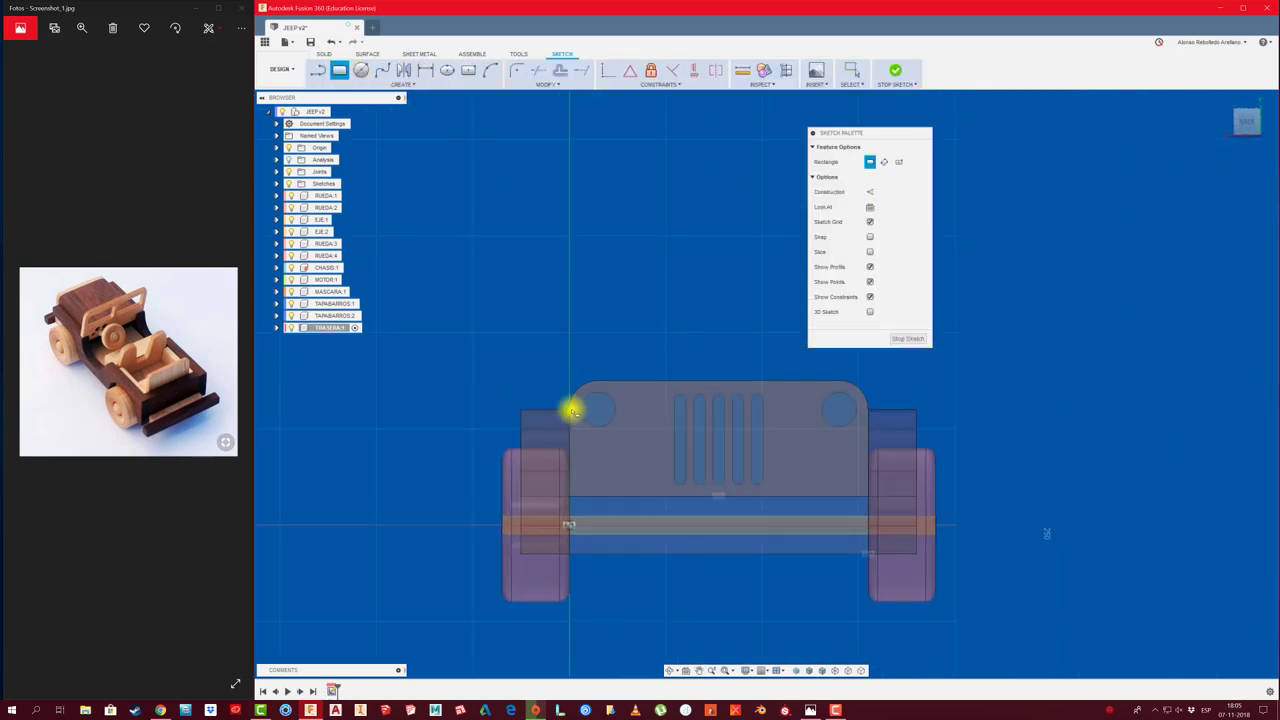
click(570, 409)
click(867, 494)
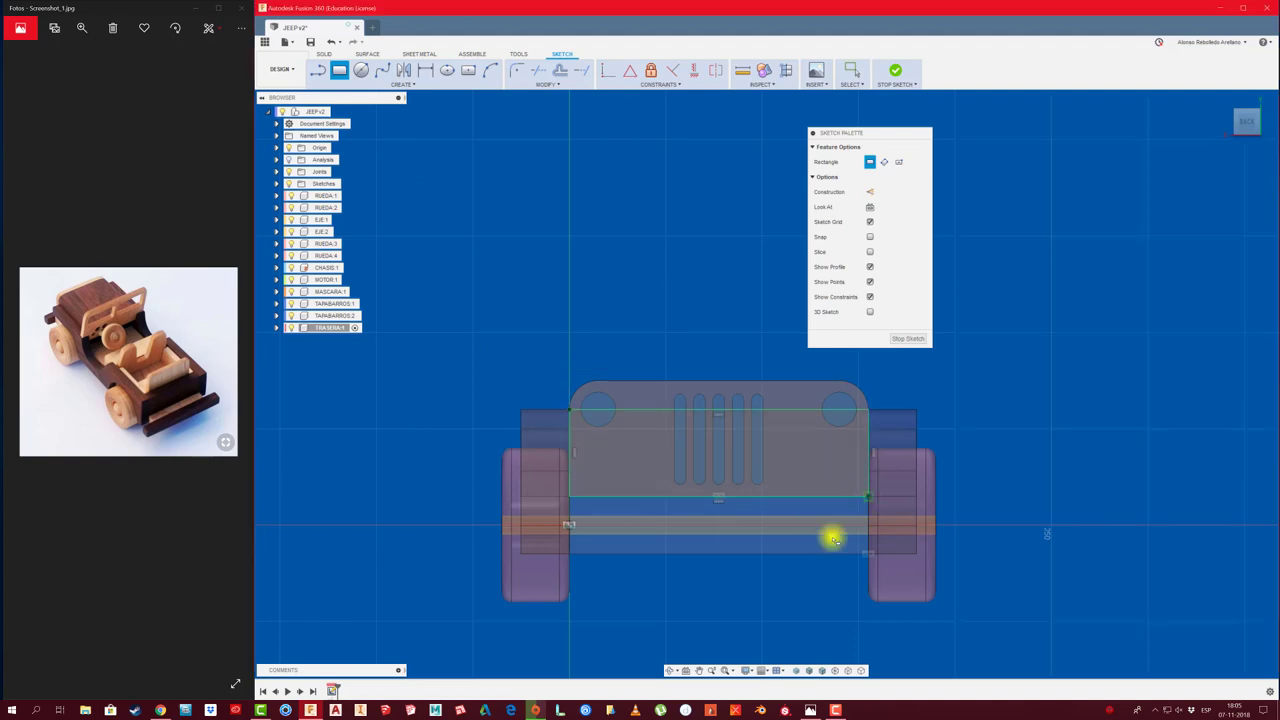
shift+middle_drag(741, 601, 997, 540)
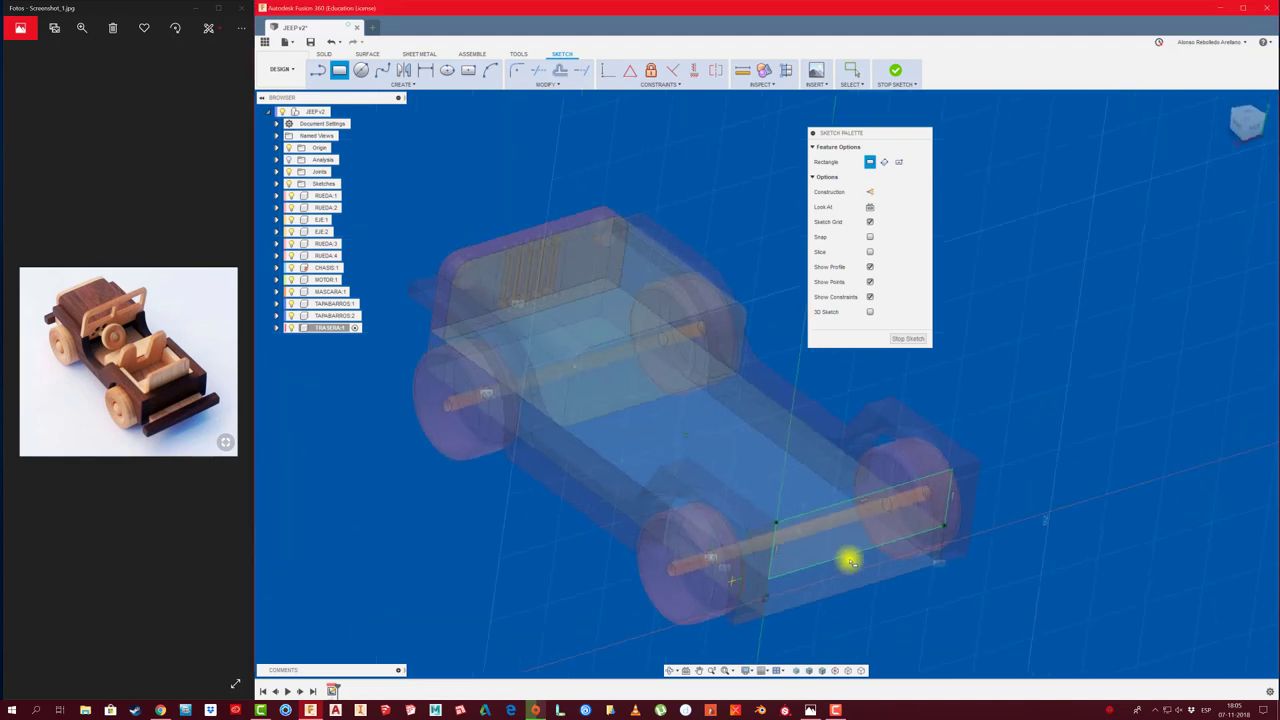
Extrude the rectangle -15 mm as a new body and reactivate the root assembly
key(e)
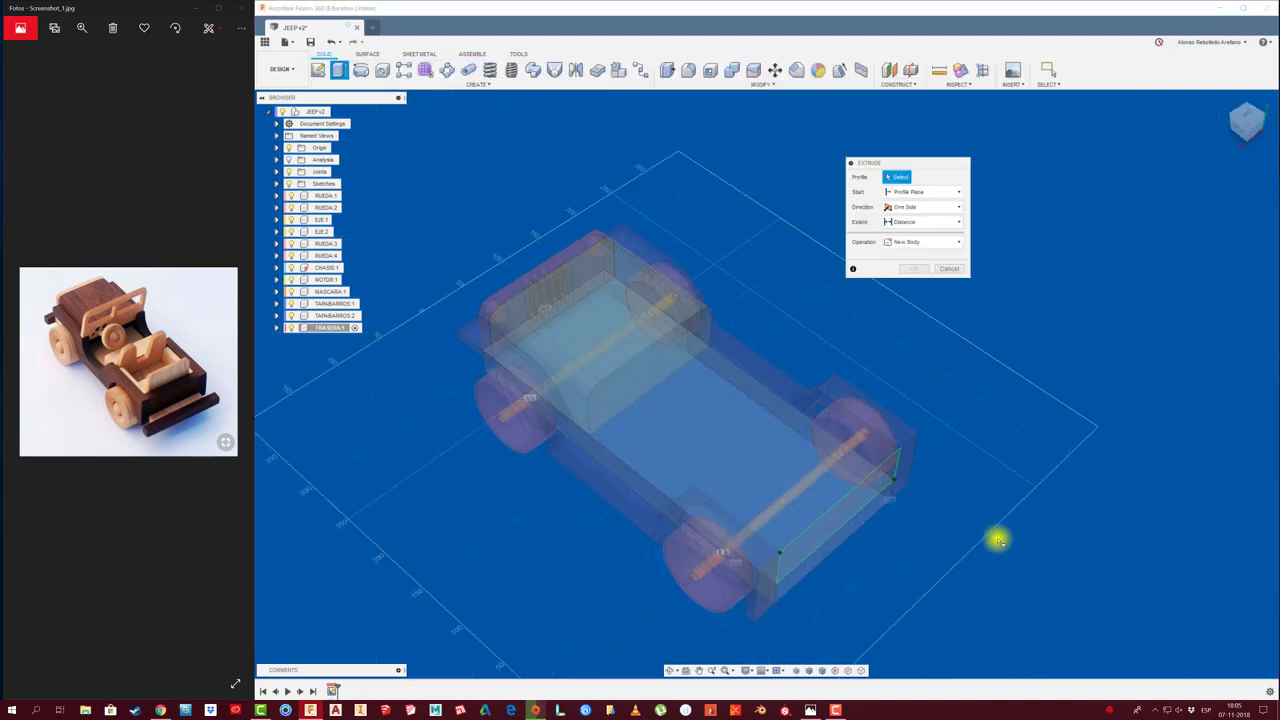
click(849, 510)
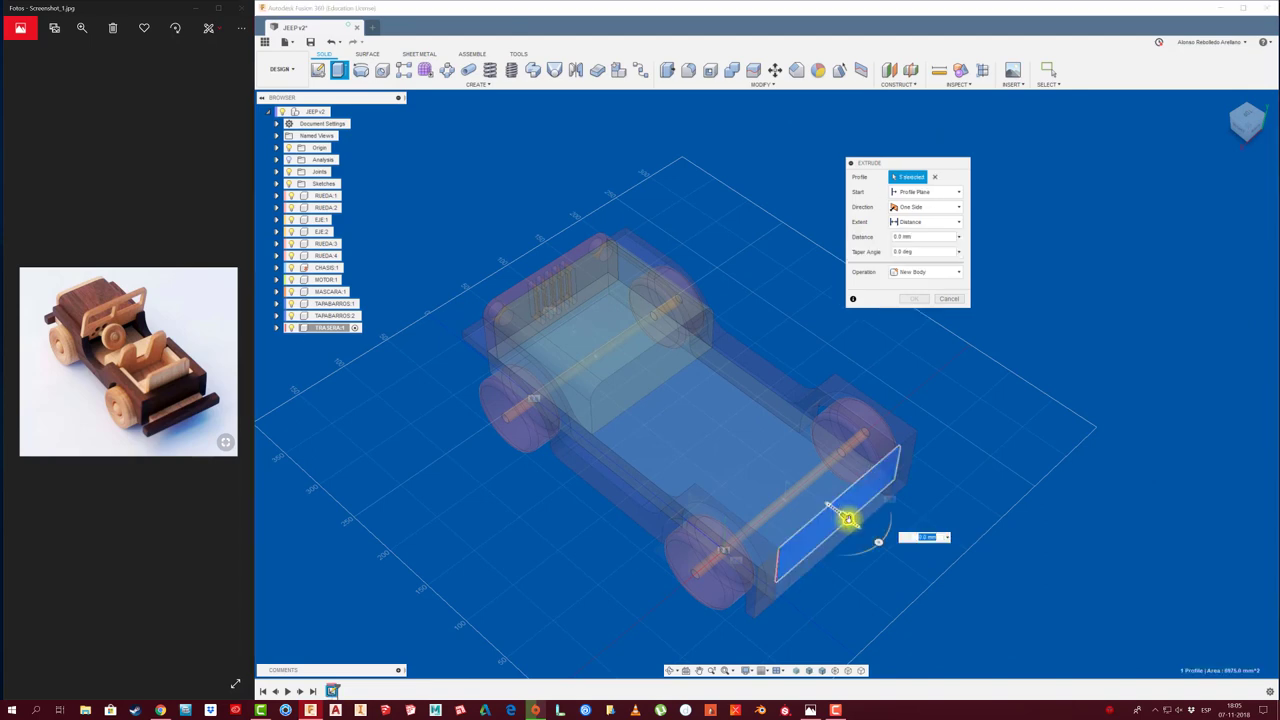
mouse_move(835, 507)
shift+middle_down()
mouse_move(904, 546)
mouse_move(482, 334)
mouse_move(571, 354)
mouse_move(900, 357)
shift+middle_up()
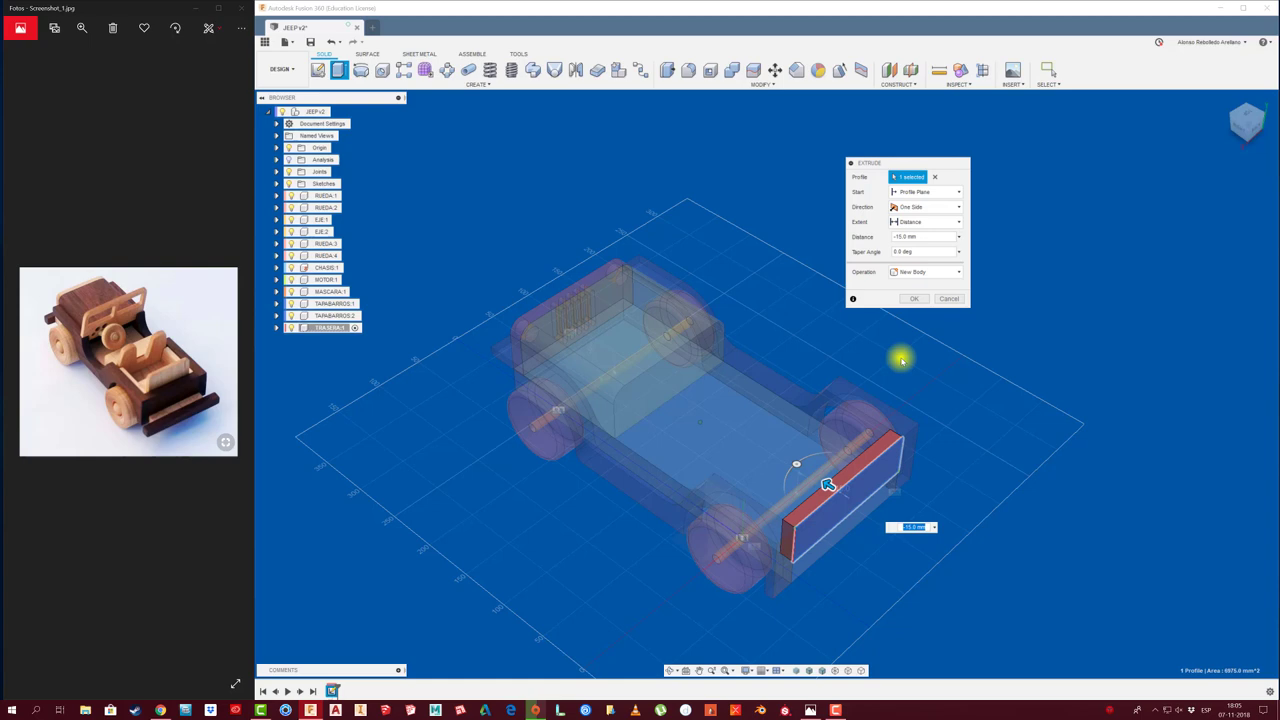
click(916, 299)
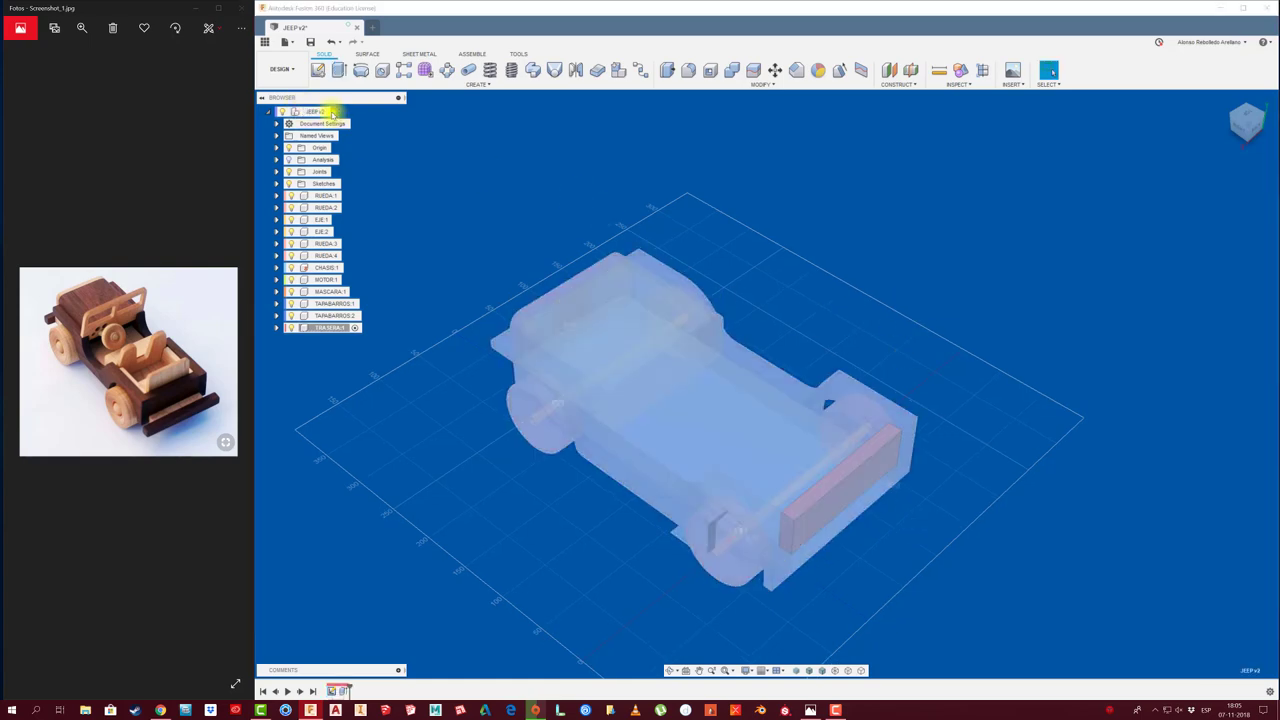
click(337, 112)
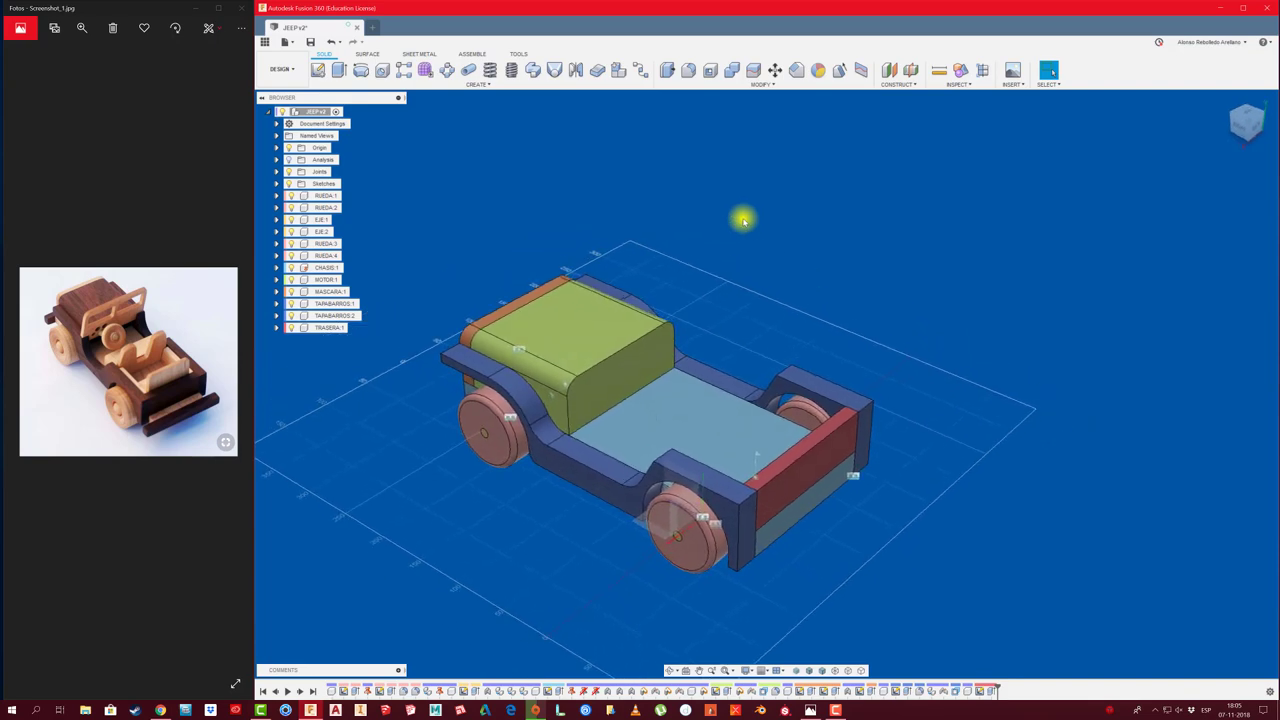
Fix TRASERA:1 rigidly to the chassis with an as-built joint where it sits
key(shift+j)
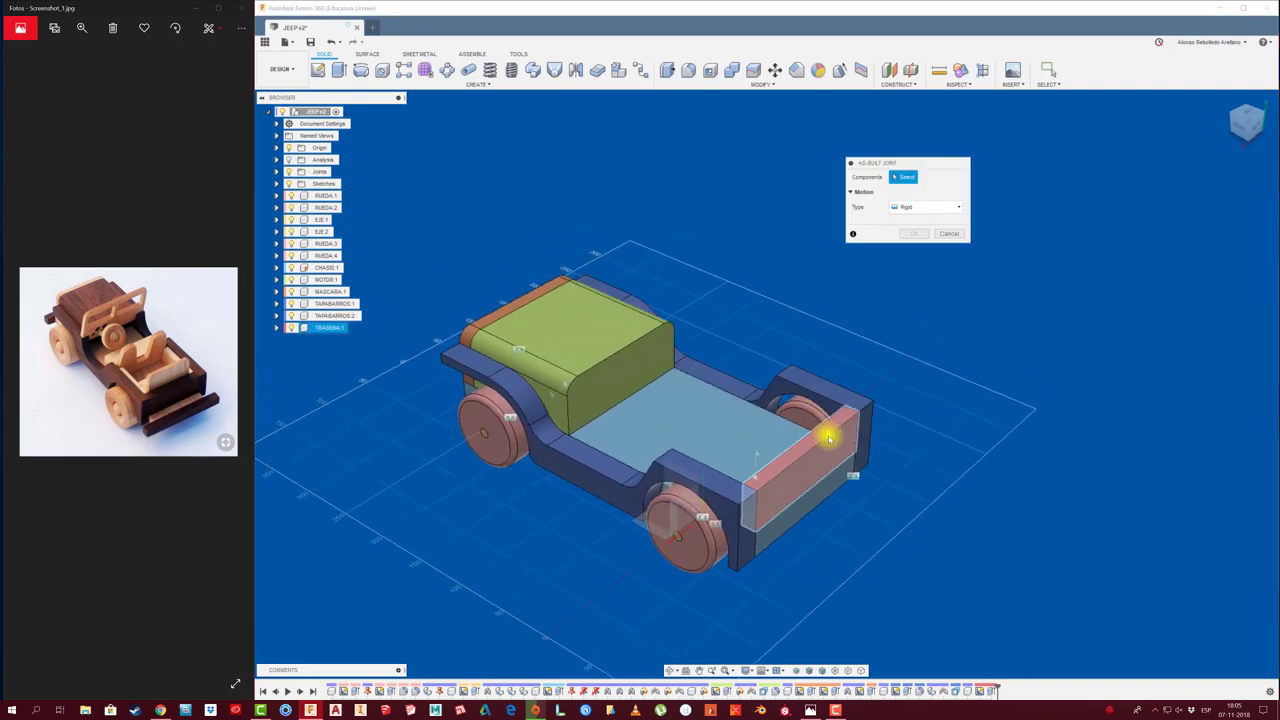
click(845, 446)
click(834, 474)
click(926, 251)
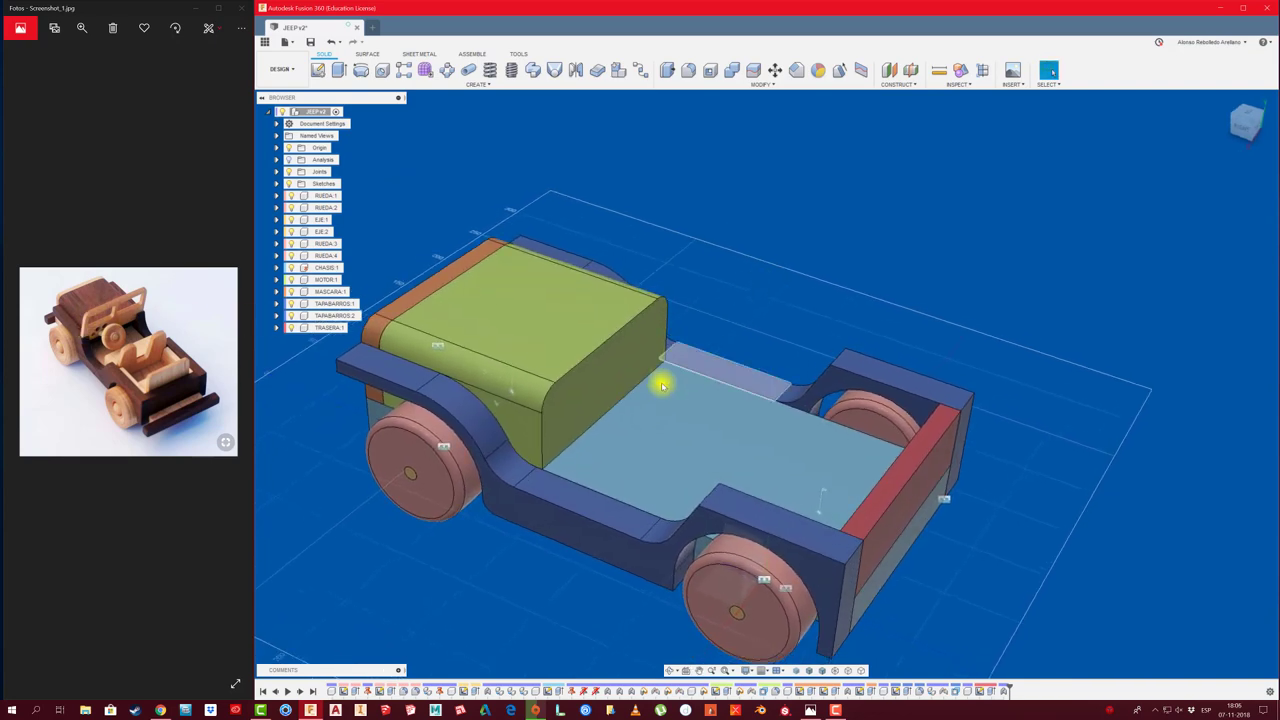
Offset the curved fender face over the front wheel outward by 10 mm
shift+middle_drag(641, 412, 526, 420)
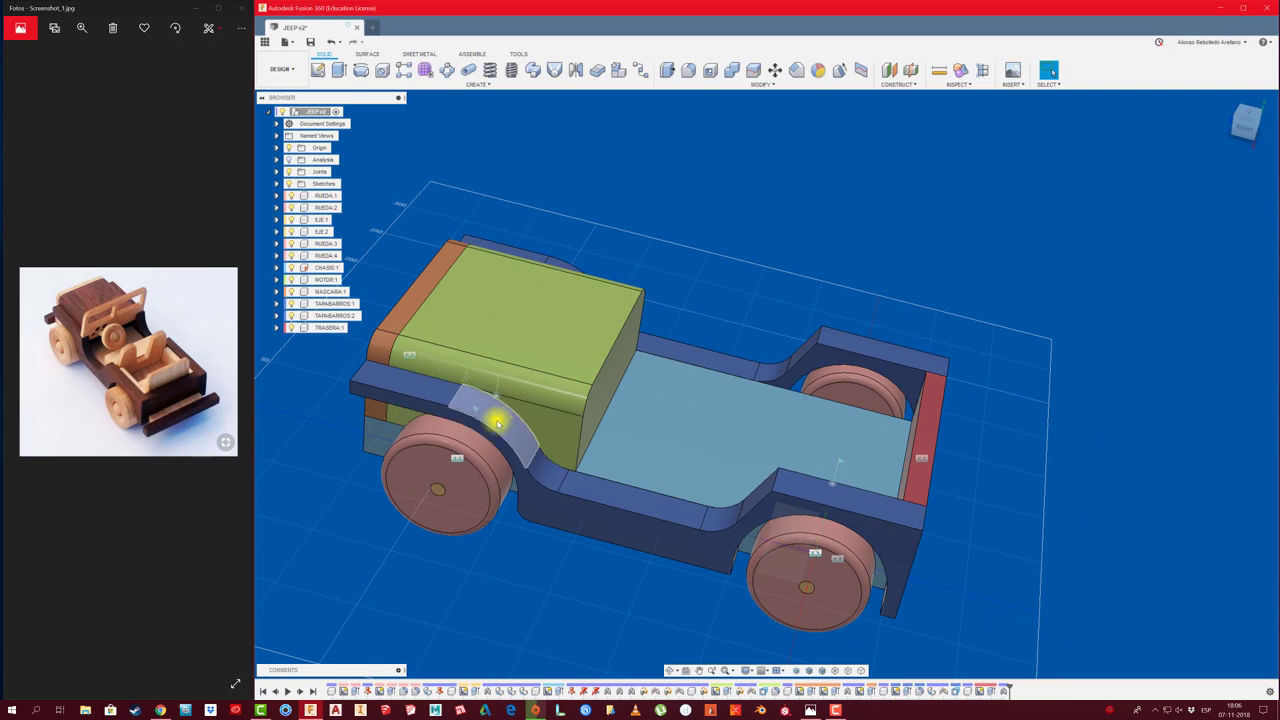
click(506, 426)
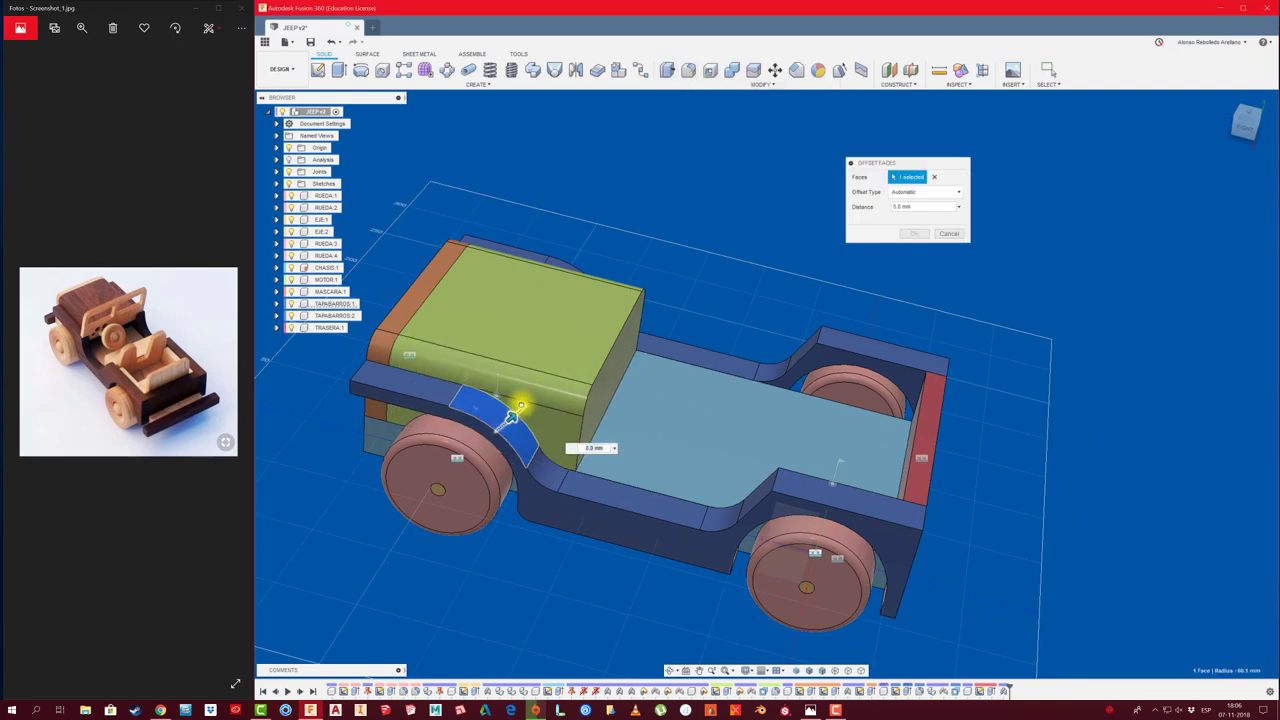
drag(553, 389, 530, 413)
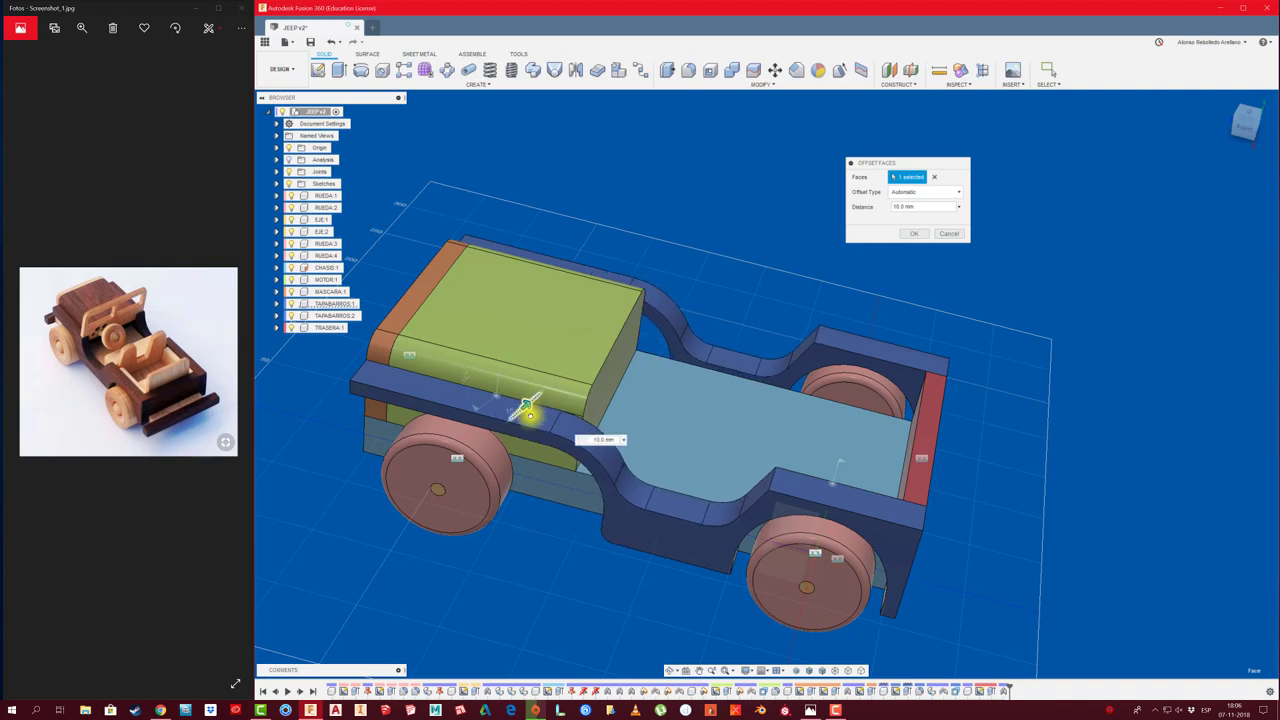
drag(563, 417, 527, 451)
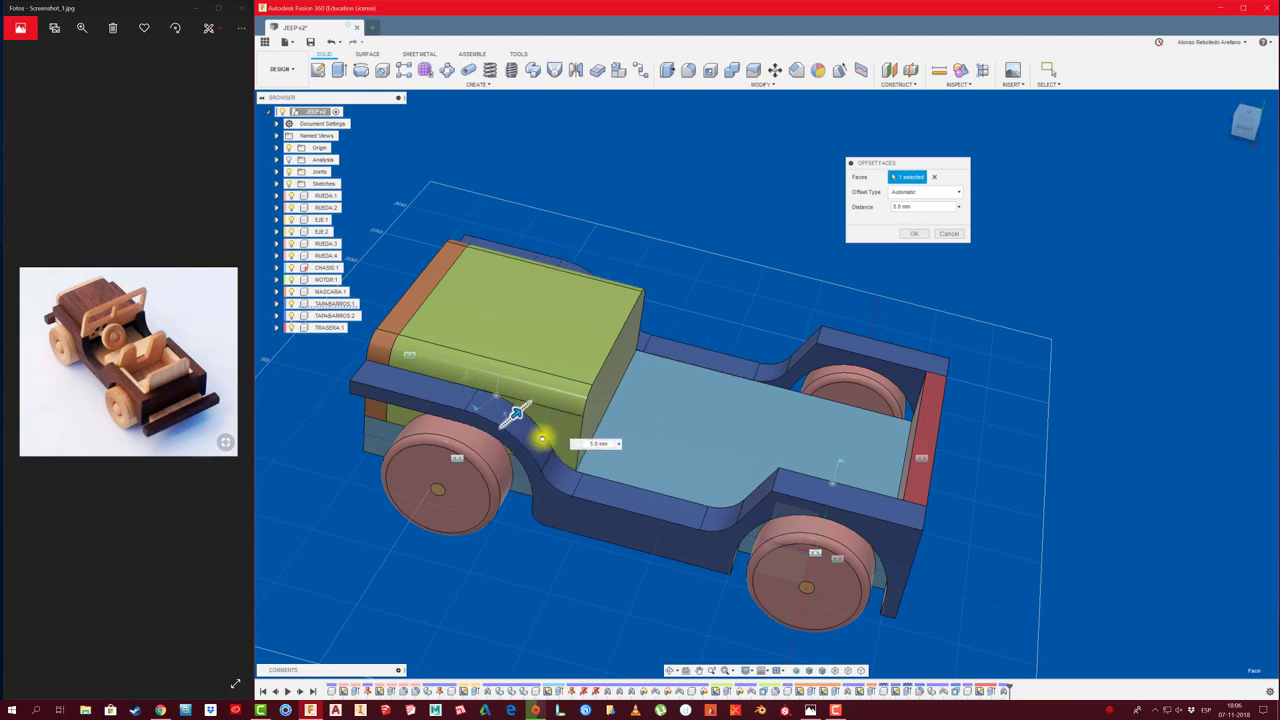
drag(516, 413, 521, 409)
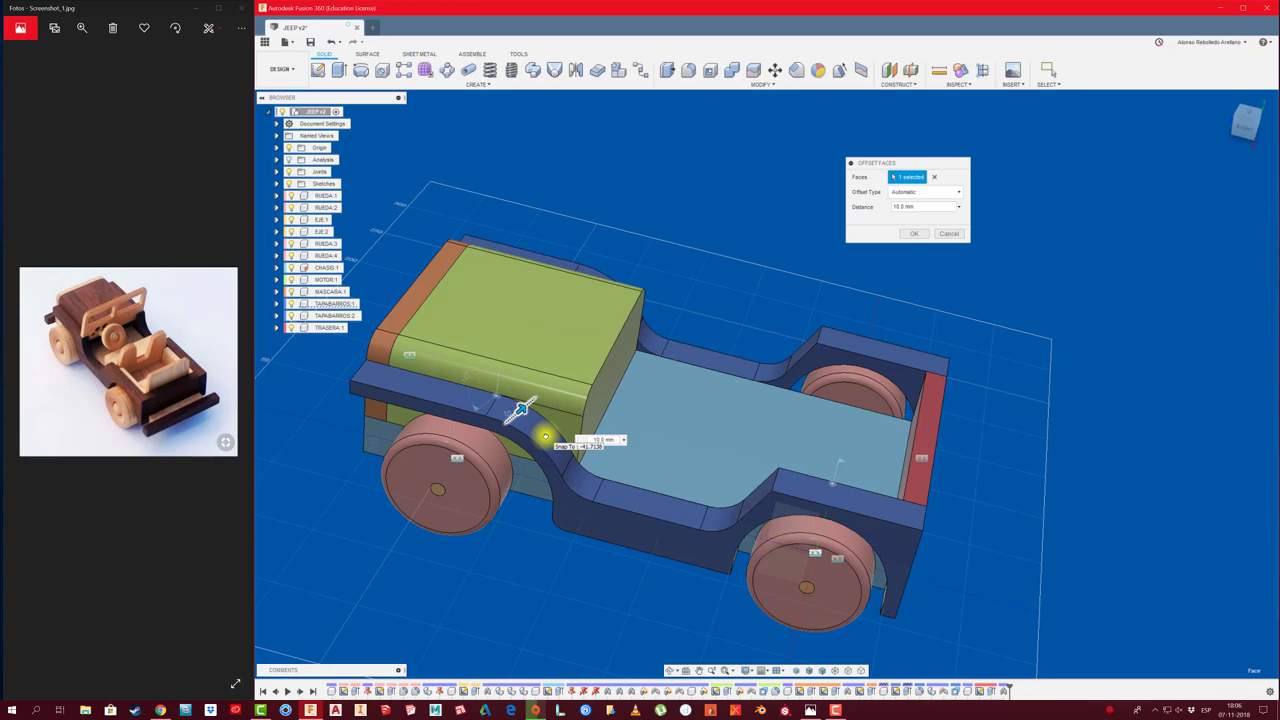
mouse_move(545, 436)
shift+middle_down()
mouse_move(691, 380)
mouse_move(660, 531)
mouse_move(606, 449)
mouse_move(727, 525)
mouse_move(837, 325)
mouse_move(826, 414)
mouse_move(723, 469)
mouse_move(517, 531)
shift+middle_up()
key(Escape)
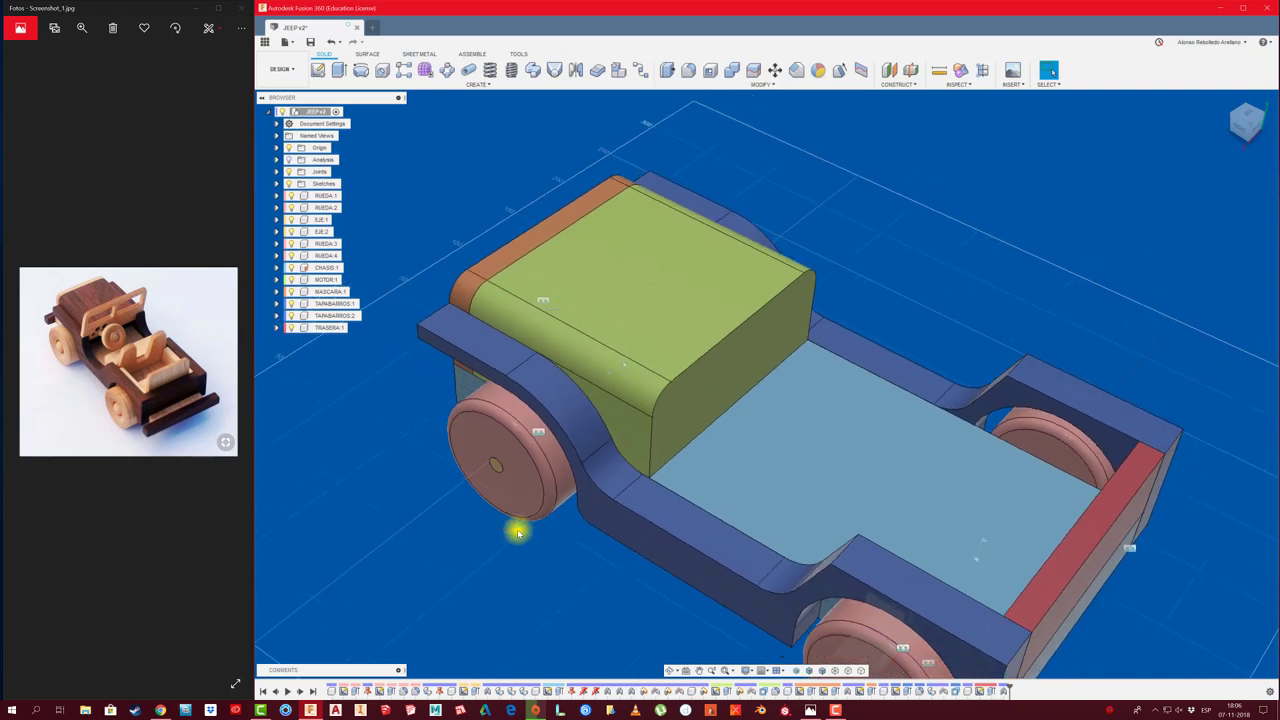
Offset the green hood block's rear face -105 mm to shorten it
mouse_move(517, 526)
shift+middle_down()
mouse_move(597, 449)
mouse_move(755, 393)
shift+middle_up()
click(737, 374)
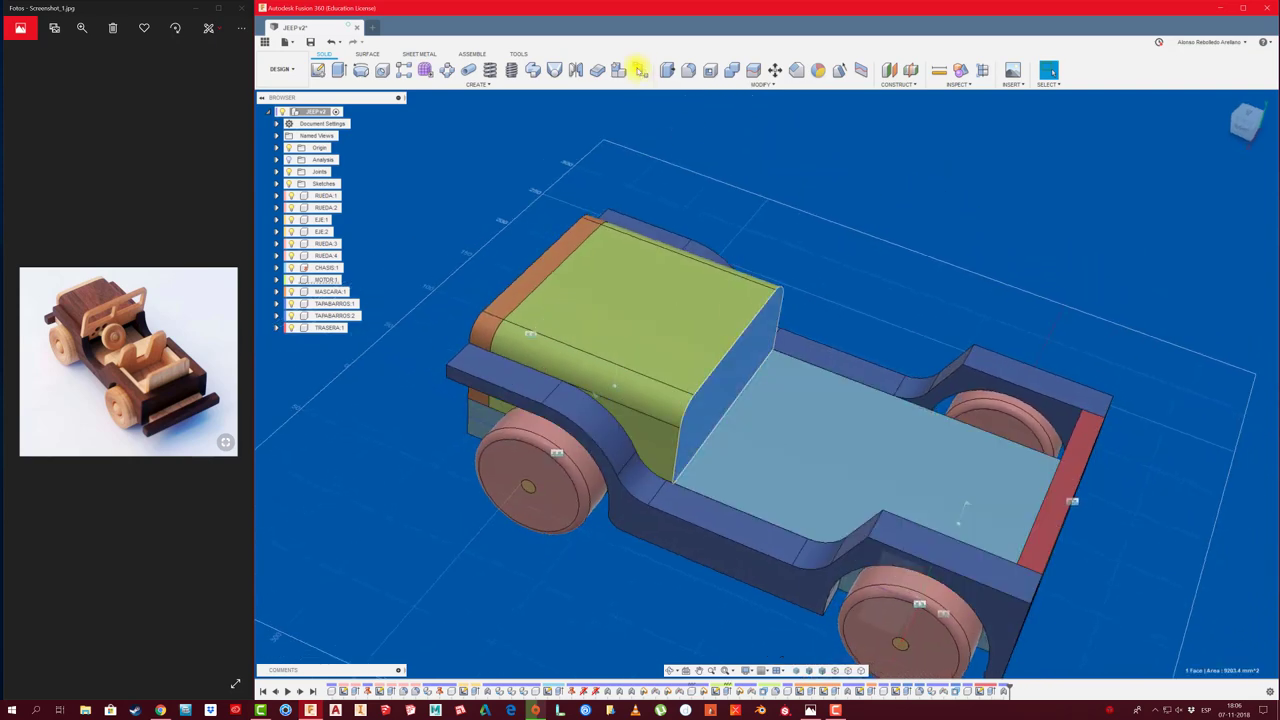
click(667, 70)
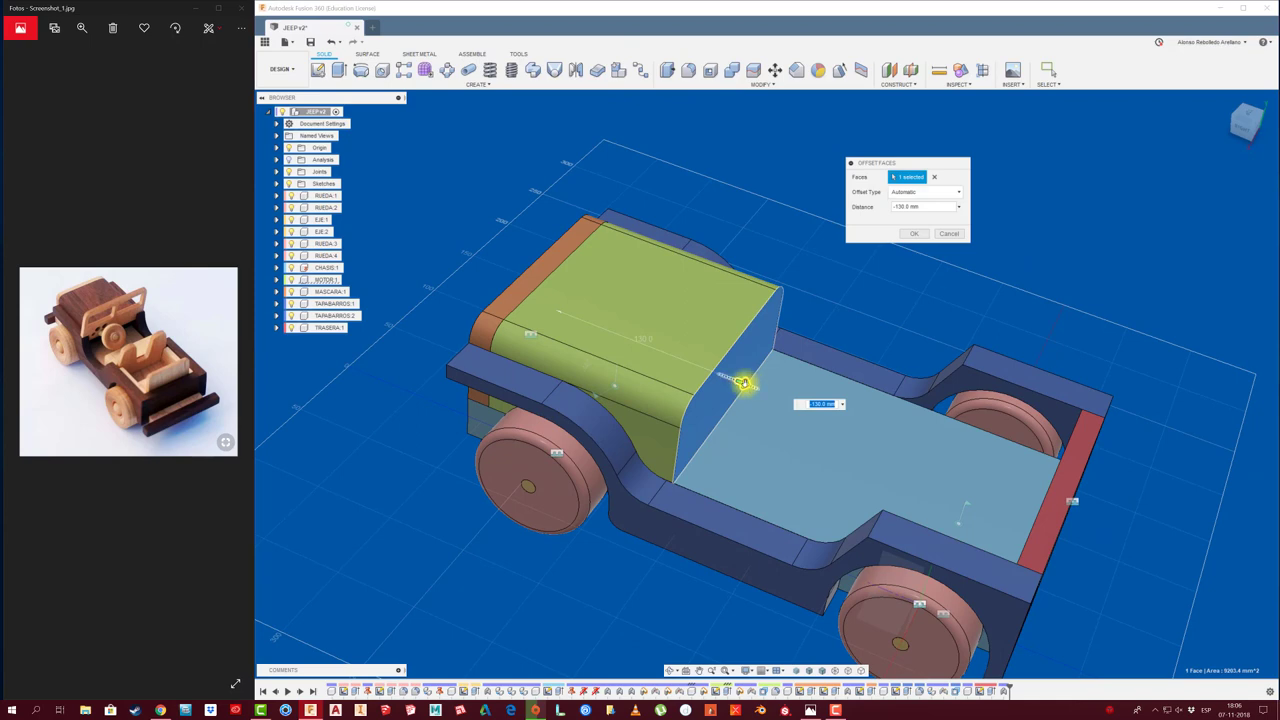
mouse_move(744, 382)
mouse_down()
mouse_move(700, 364)
mouse_move(715, 373)
mouse_up()
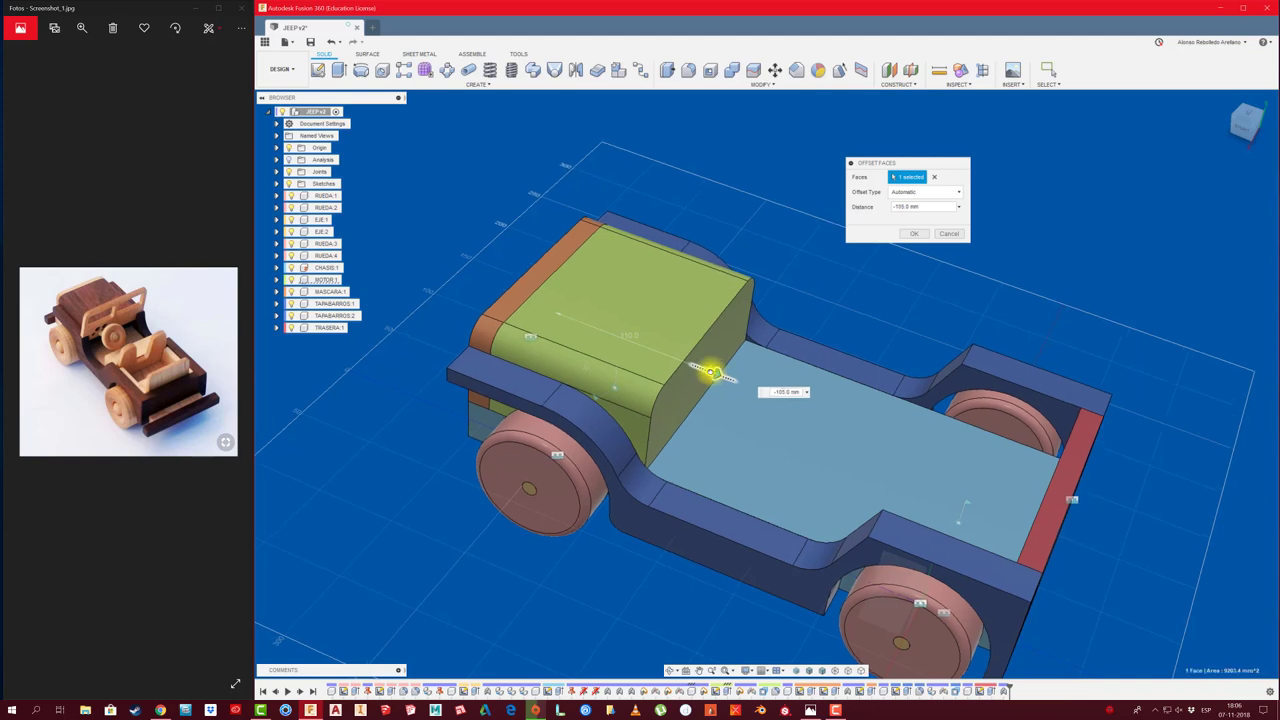
drag(711, 372, 708, 371)
click(913, 233)
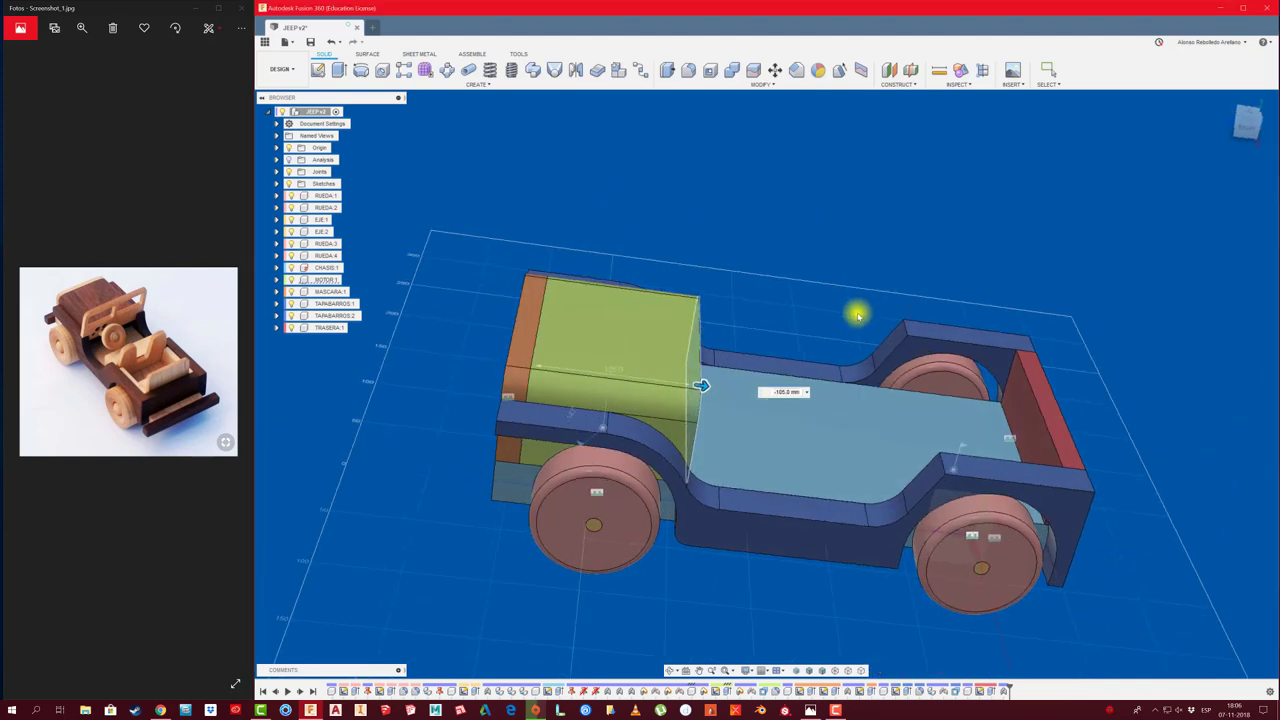
Add a new empty component to the top-level jeep assembly
mouse_move(854, 311)
shift+middle_down()
mouse_move(791, 360)
mouse_move(766, 337)
mouse_move(737, 343)
mouse_move(877, 317)
mouse_move(814, 363)
shift+middle_up()
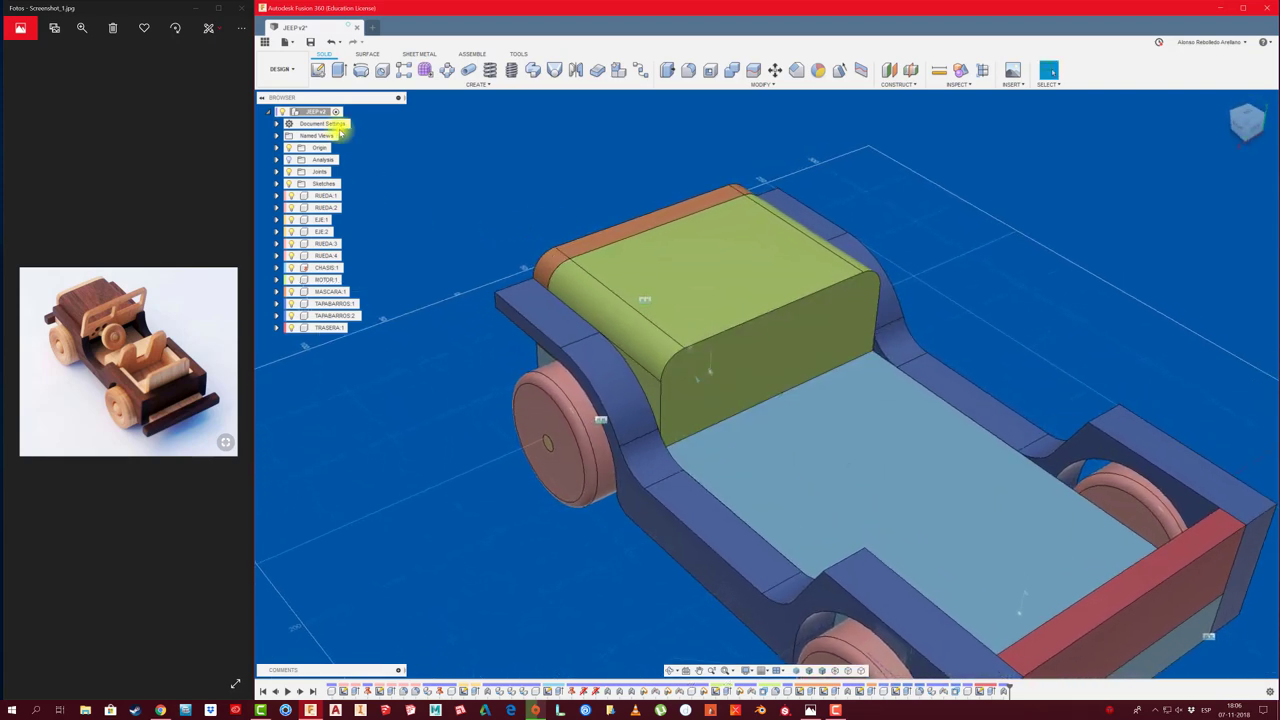
right_click(315, 111)
click(346, 120)
text(VISOR-PANEL)
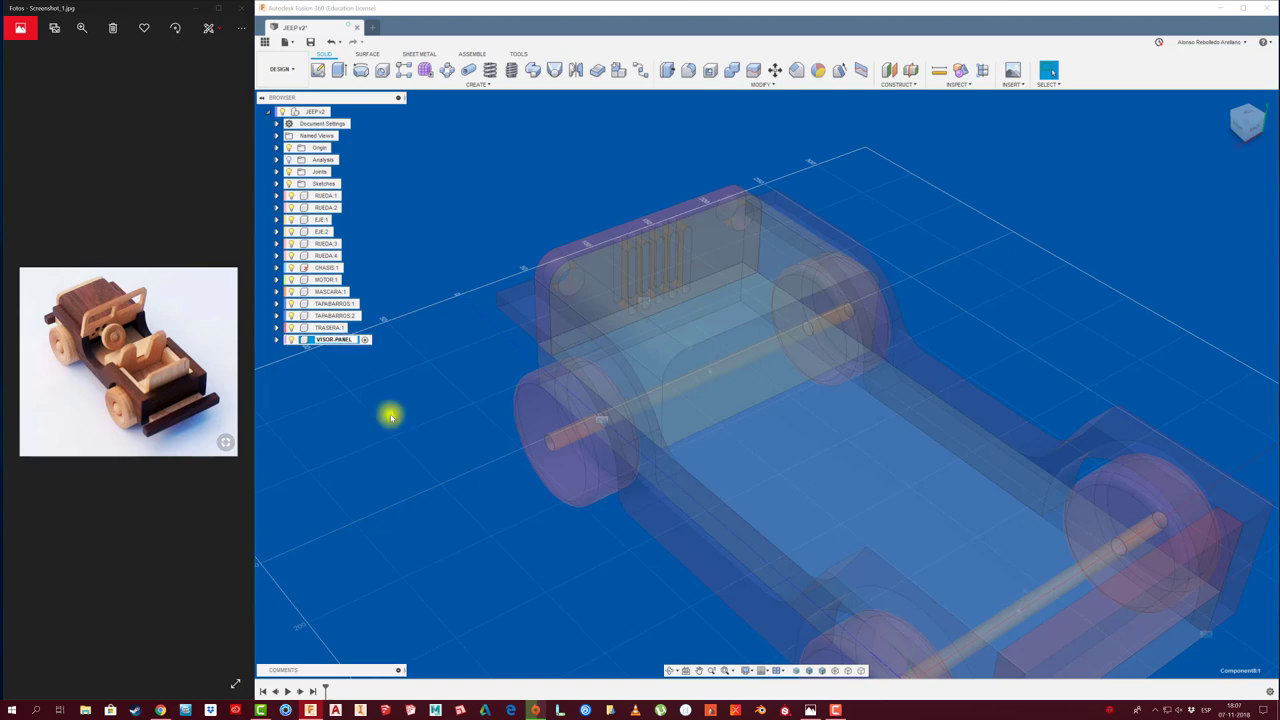
Start a sketch on the jeep's front face and project the grille and rounded top faces
click(448, 231)
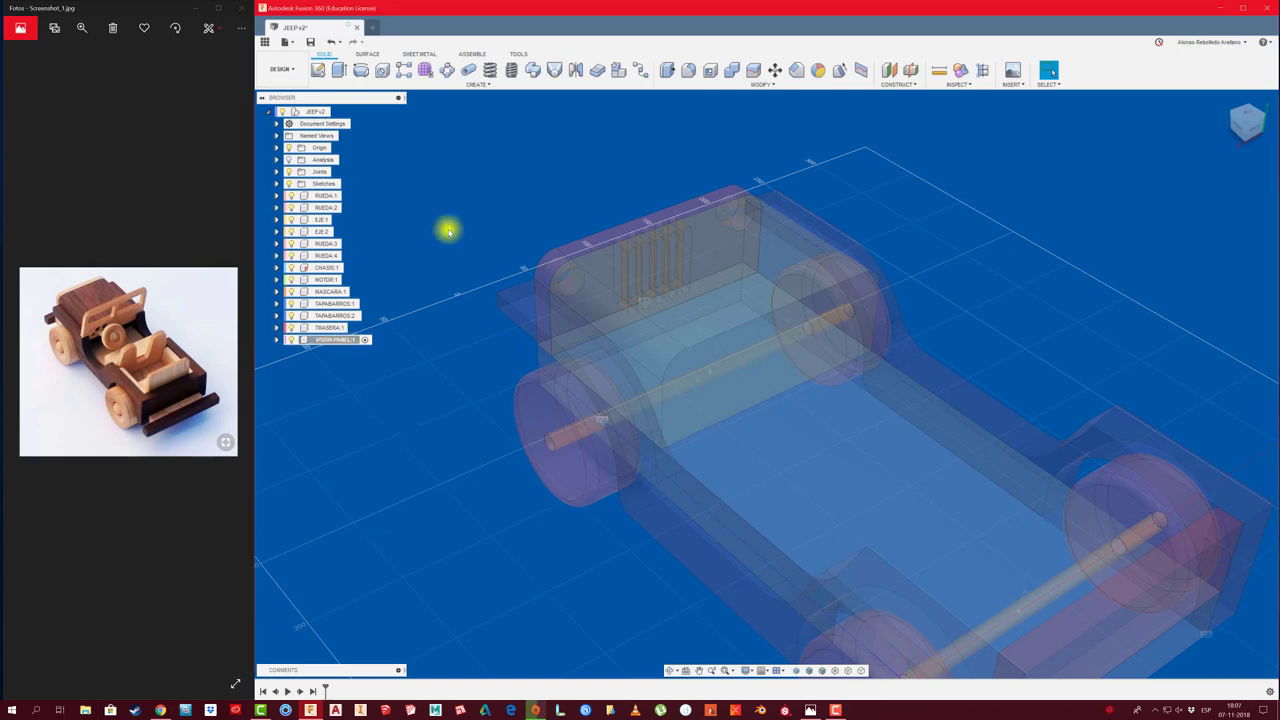
click(318, 70)
click(766, 363)
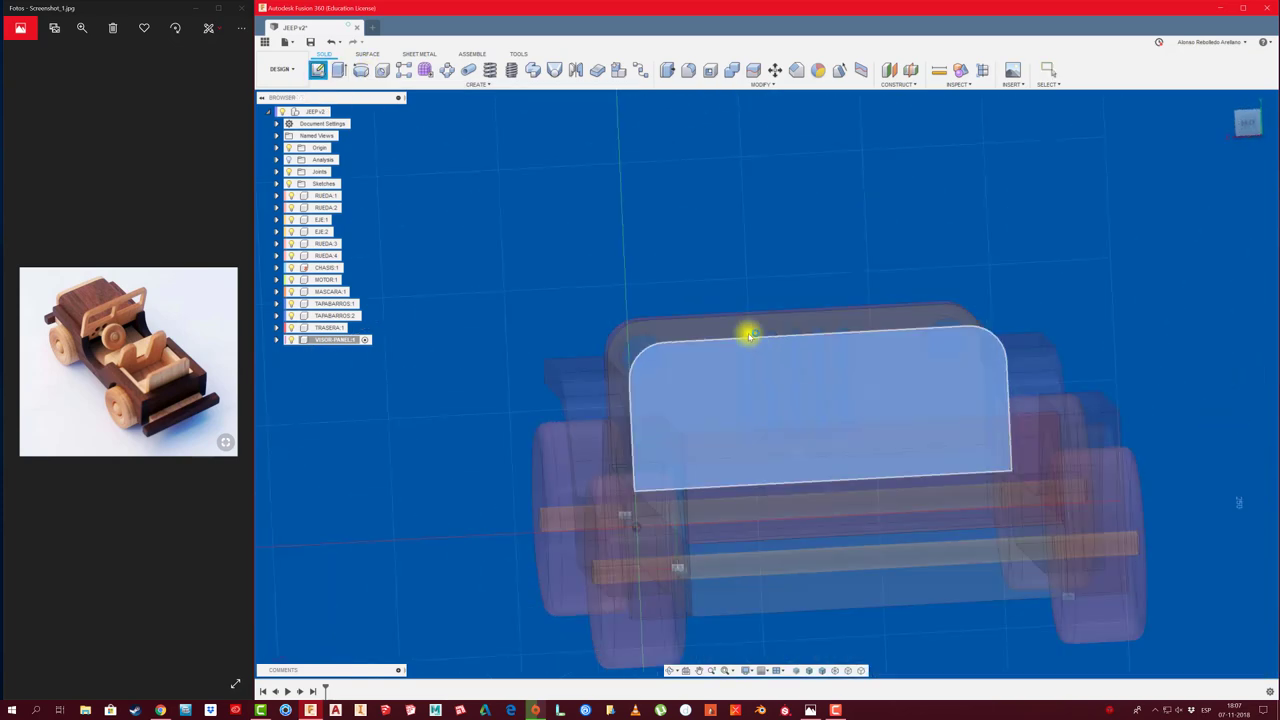
middle_drag(589, 197, 491, 211)
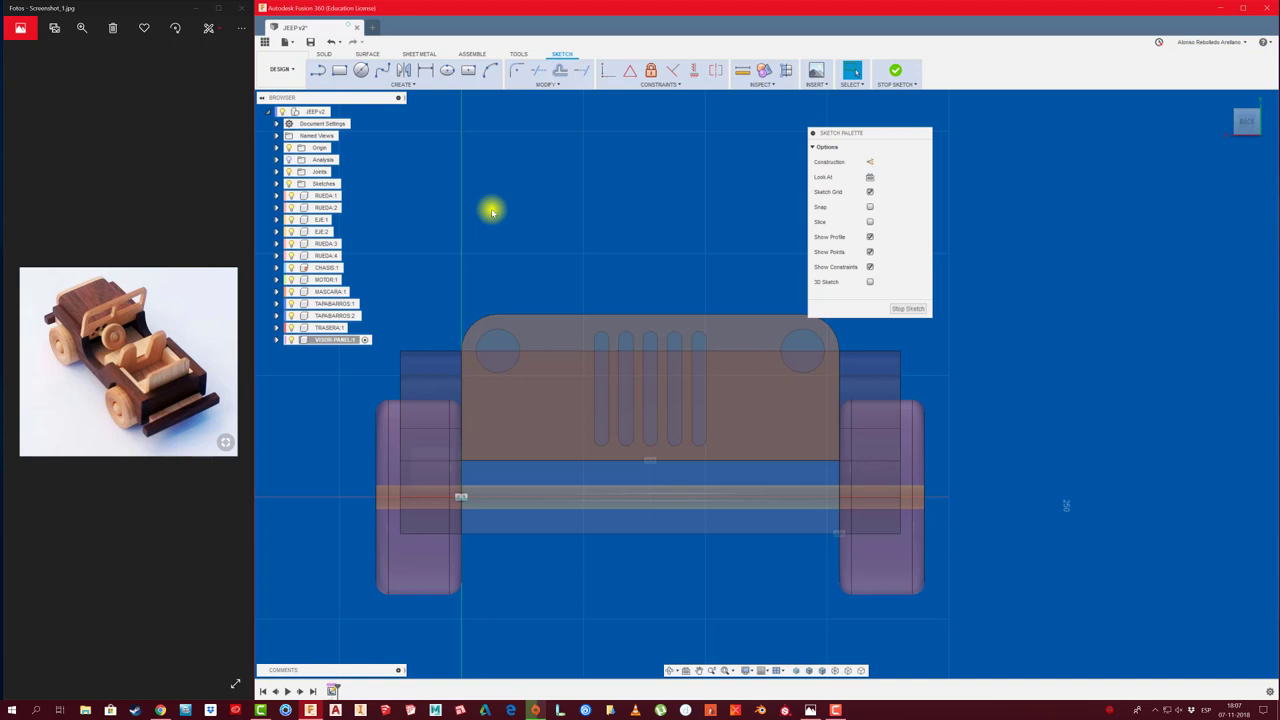
key(p)
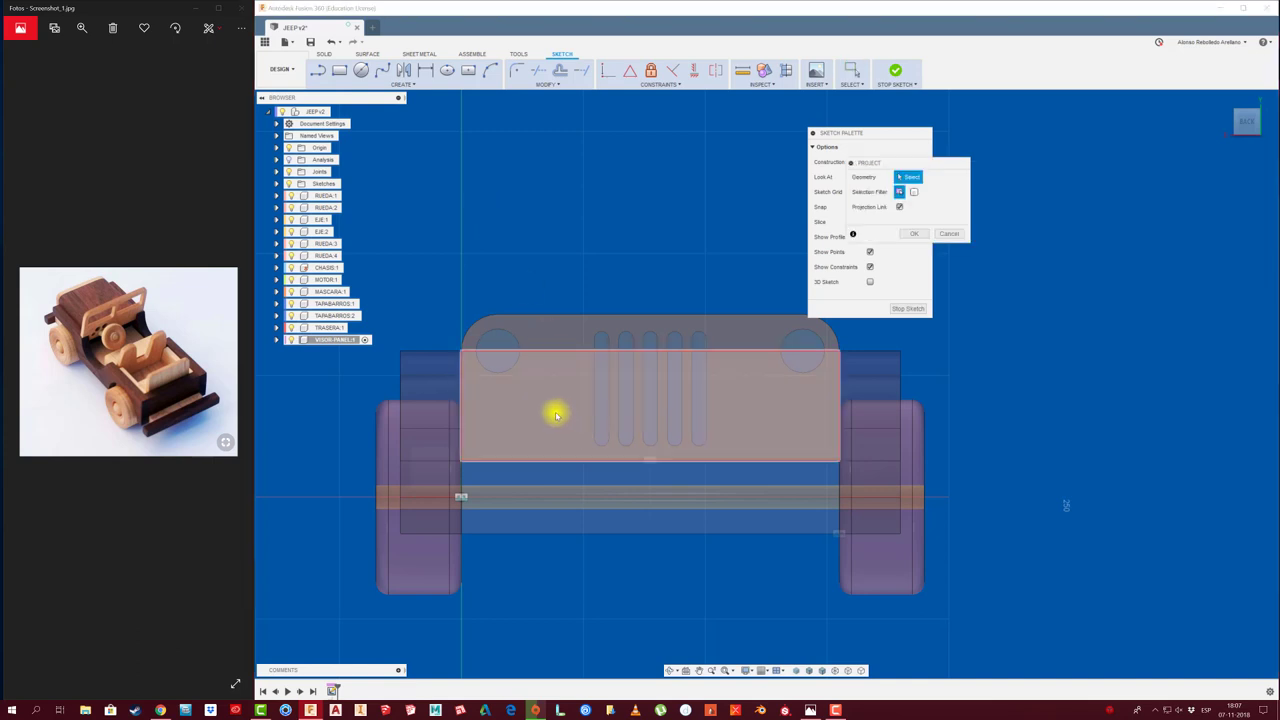
click(556, 414)
click(551, 334)
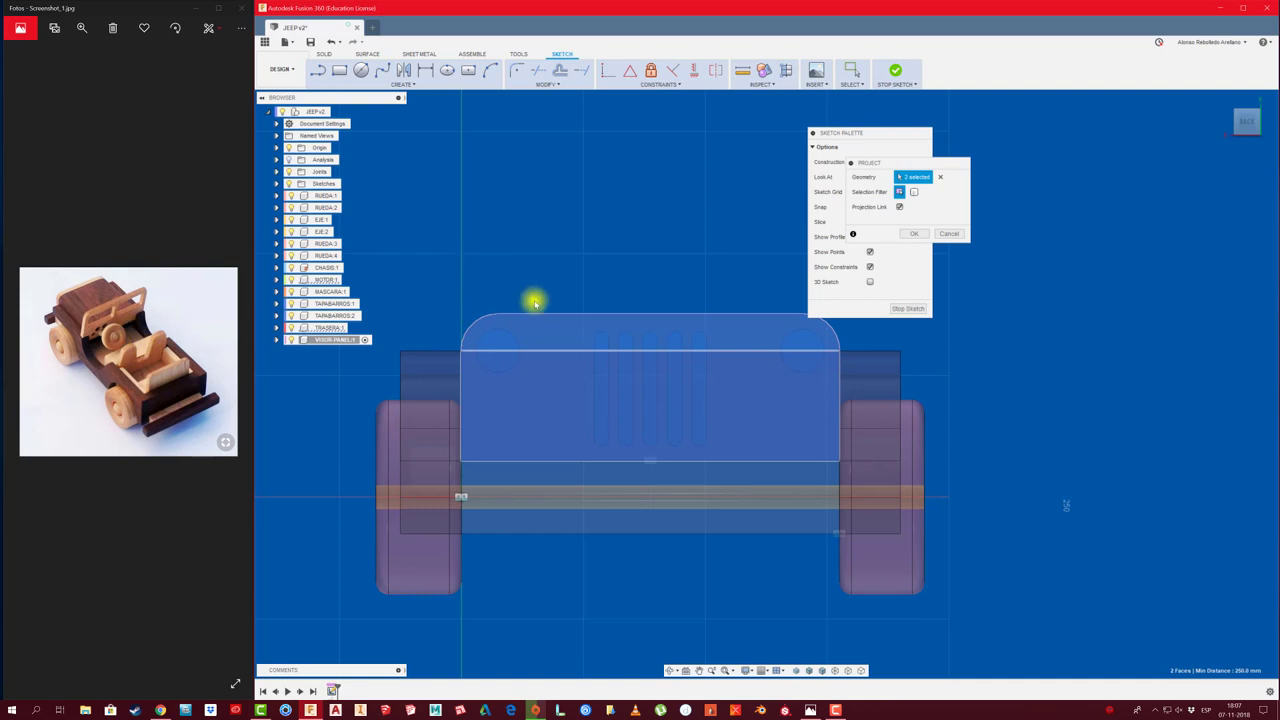
Try a 17.5 mm offset of the projected top outline, then cancel it
key(o)
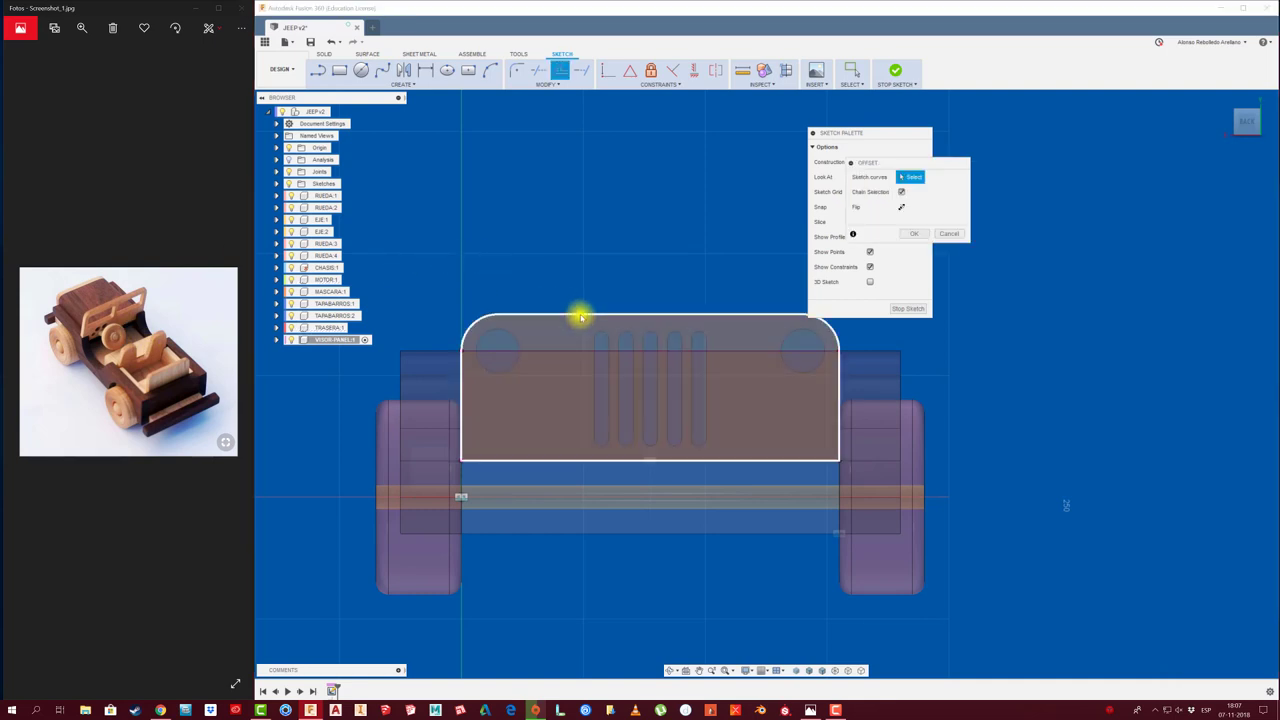
click(581, 315)
drag(580, 310, 580, 273)
click(901, 309)
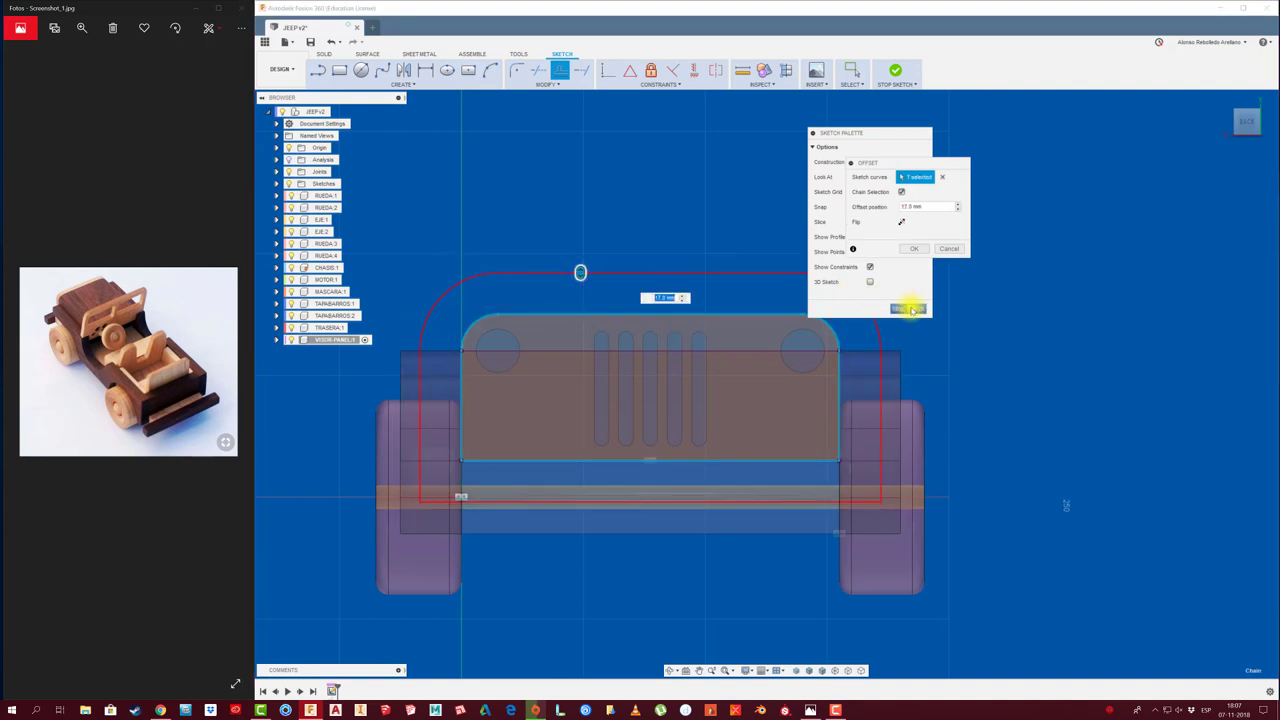
click(933, 248)
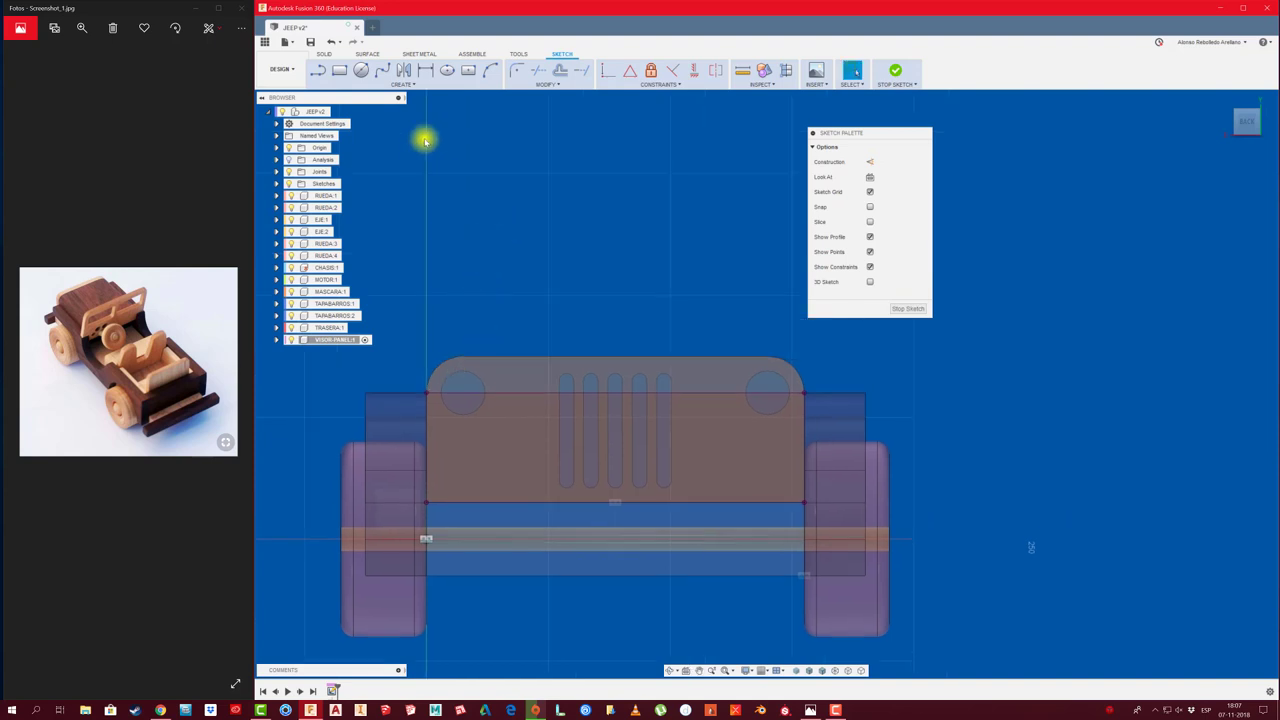
Draw a tall 155 mm-wide rectangle above the hood for the windshield outline
click(340, 72)
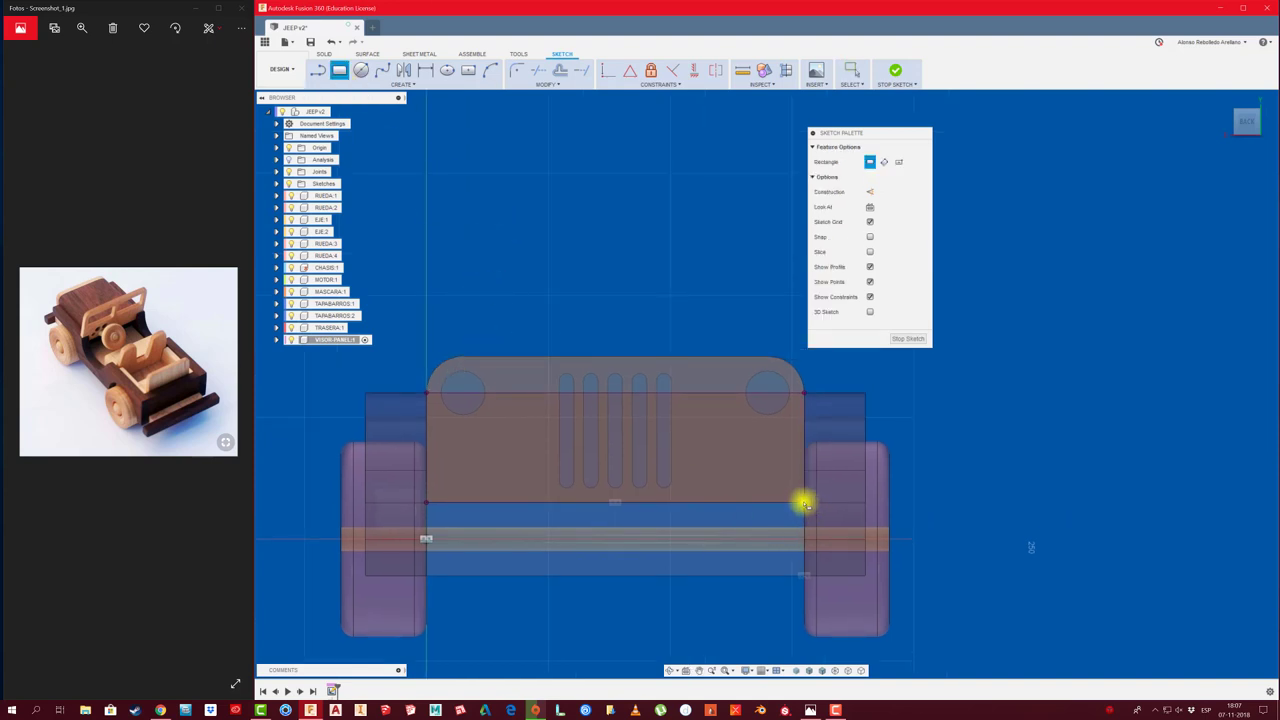
click(805, 503)
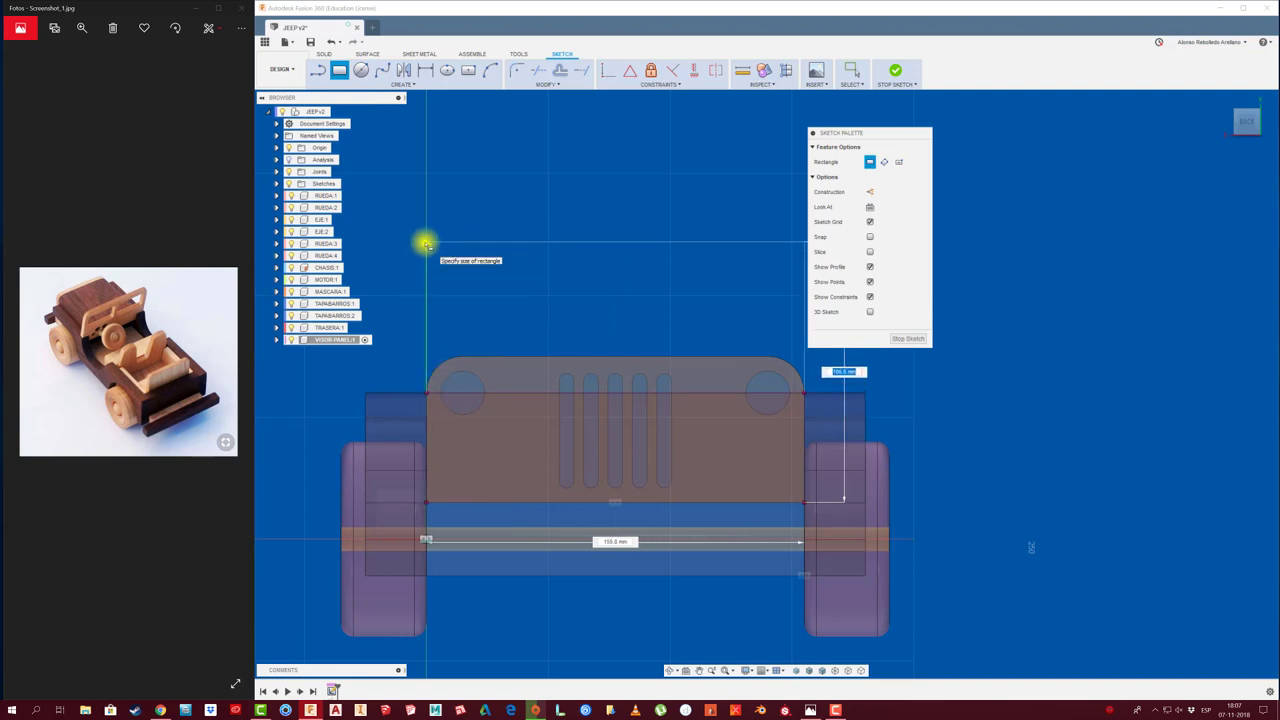
click(425, 242)
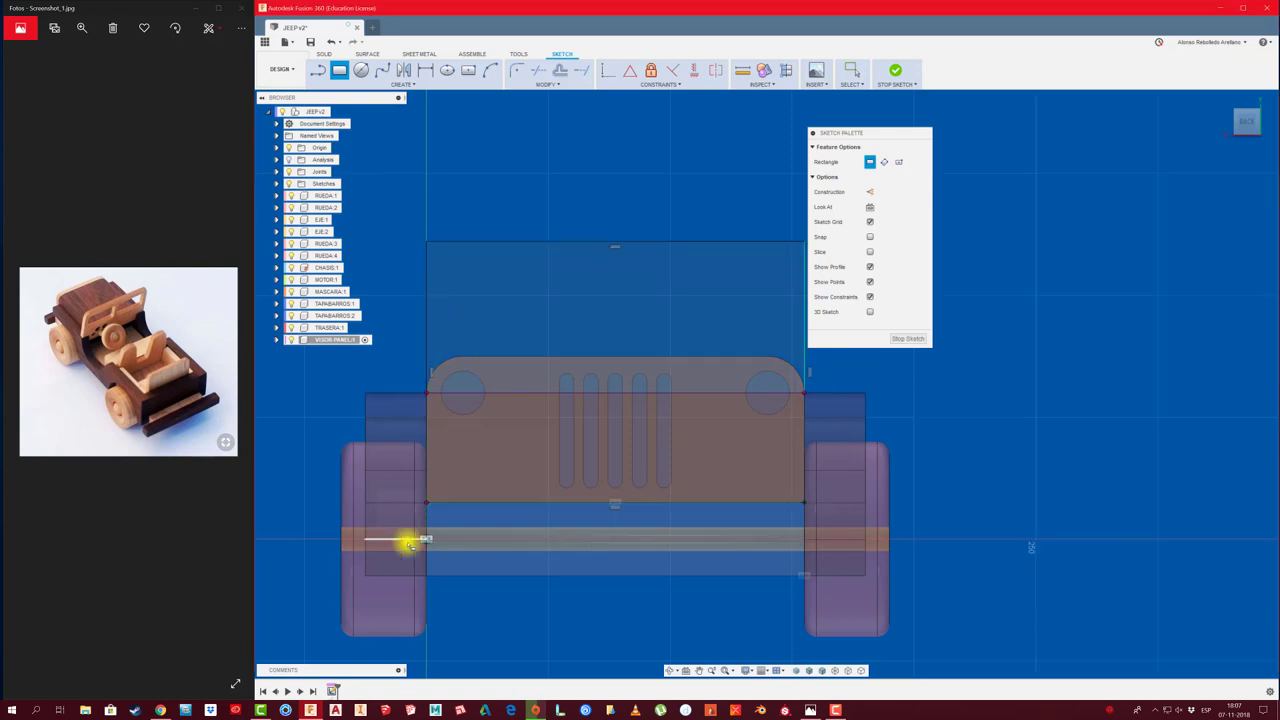
shift+middle_drag(408, 537, 492, 590)
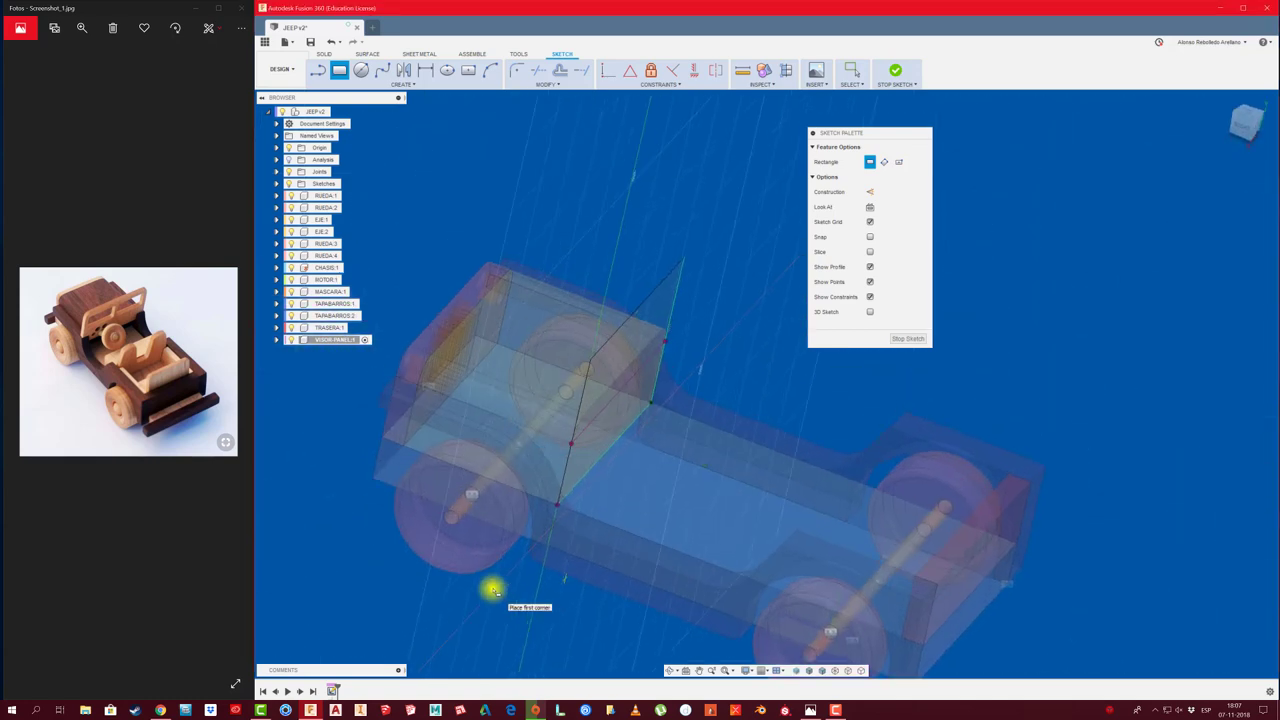
Extrude both windshield rectangle profiles 10 mm into a solid panel
key(e)
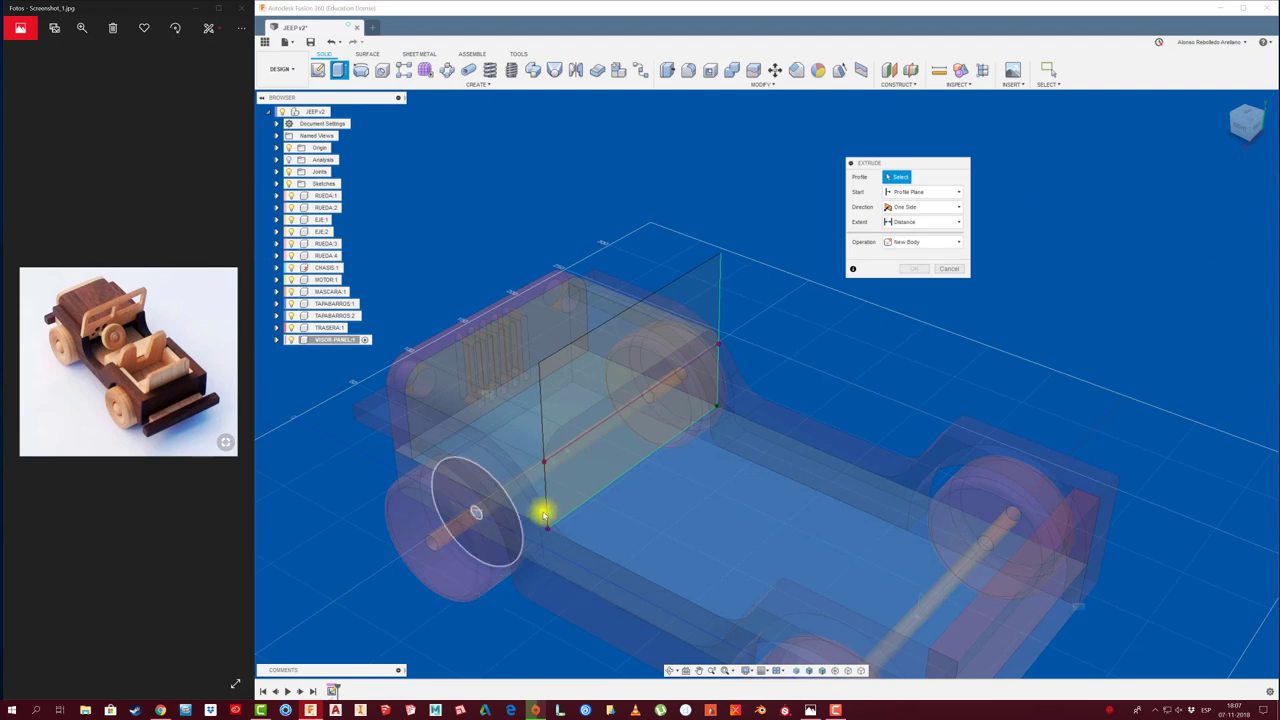
click(629, 466)
click(940, 300)
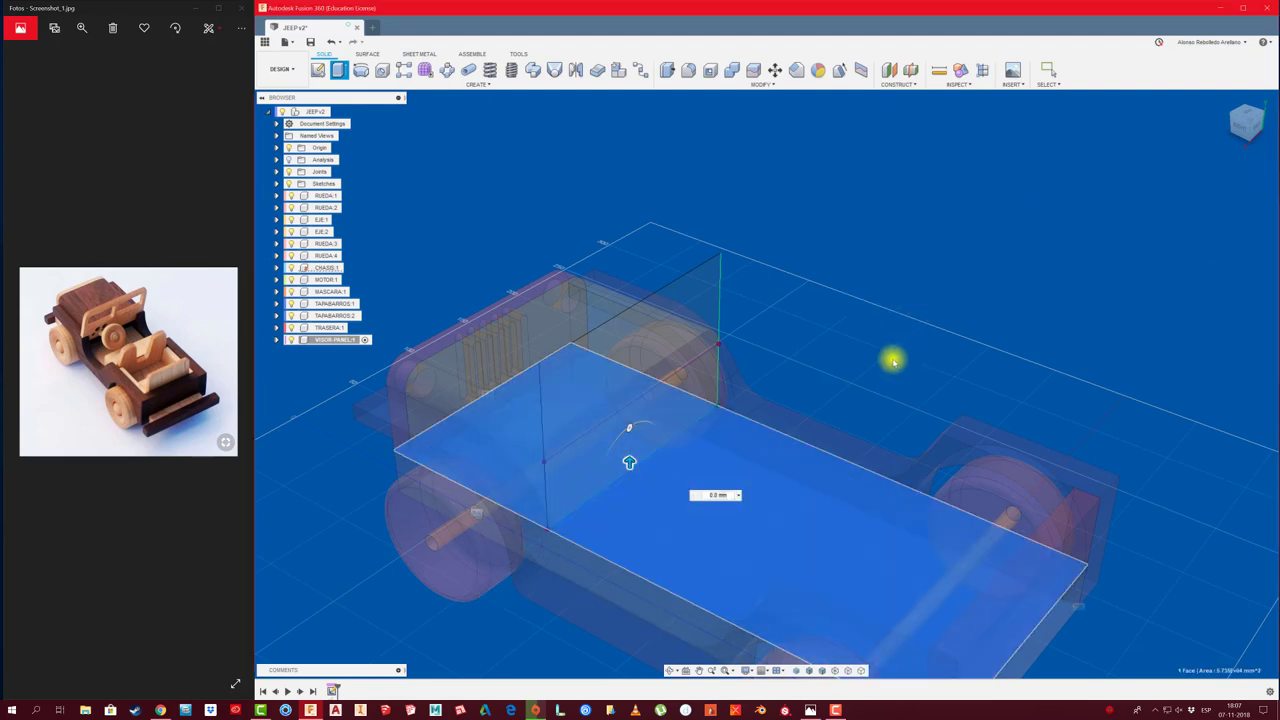
key(ctrl+z)
key(e)
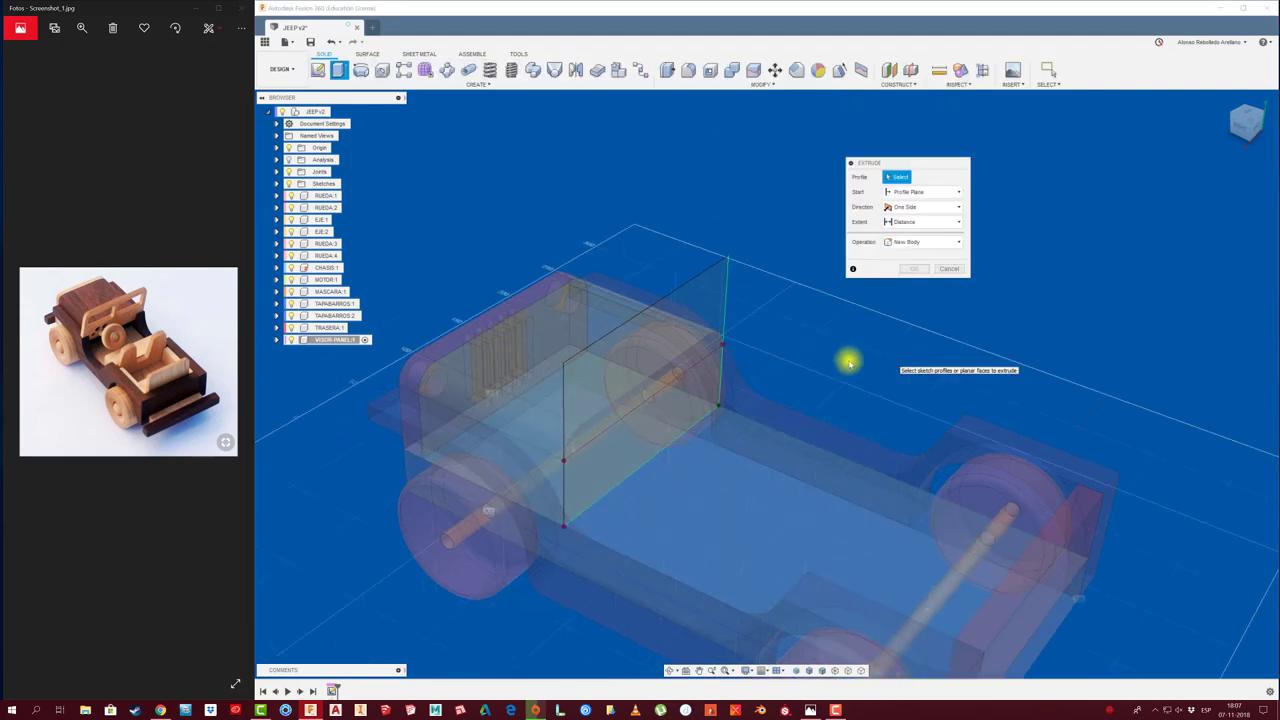
click(716, 366)
click(706, 340)
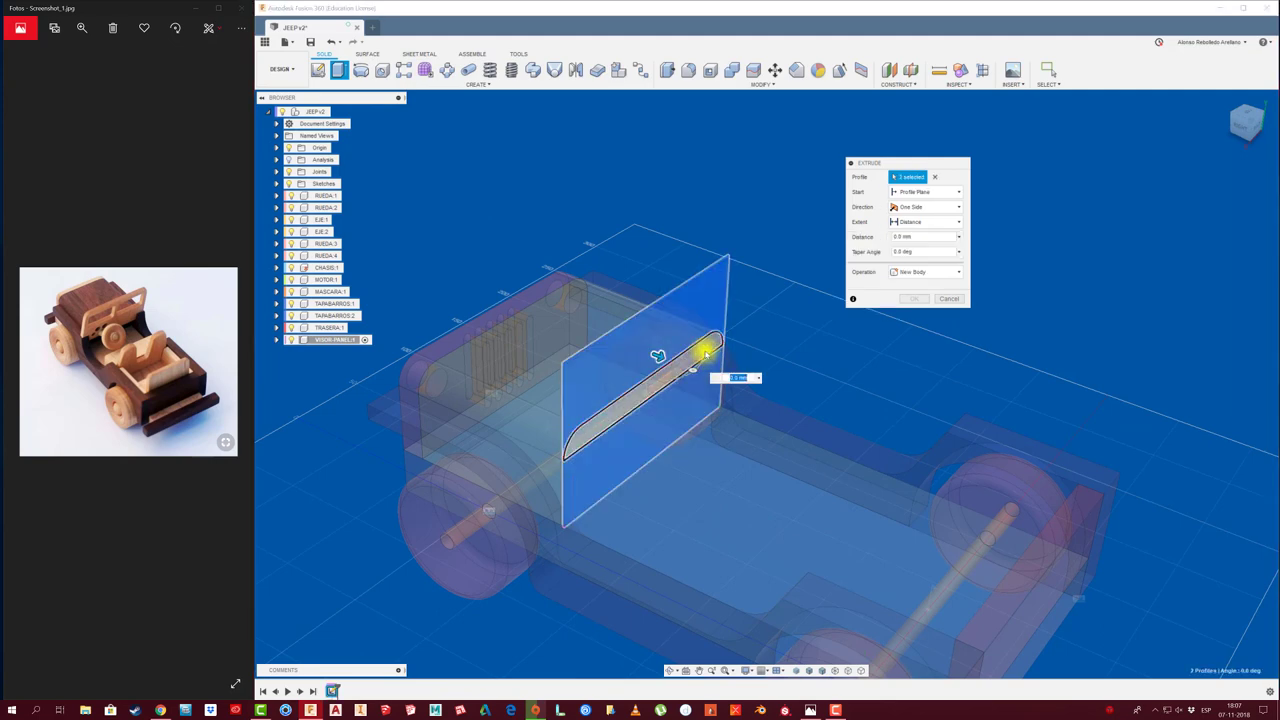
mouse_move(703, 346)
shift+middle_down()
mouse_move(671, 386)
mouse_move(720, 410)
mouse_move(803, 487)
mouse_move(906, 297)
shift+middle_up()
text(10)
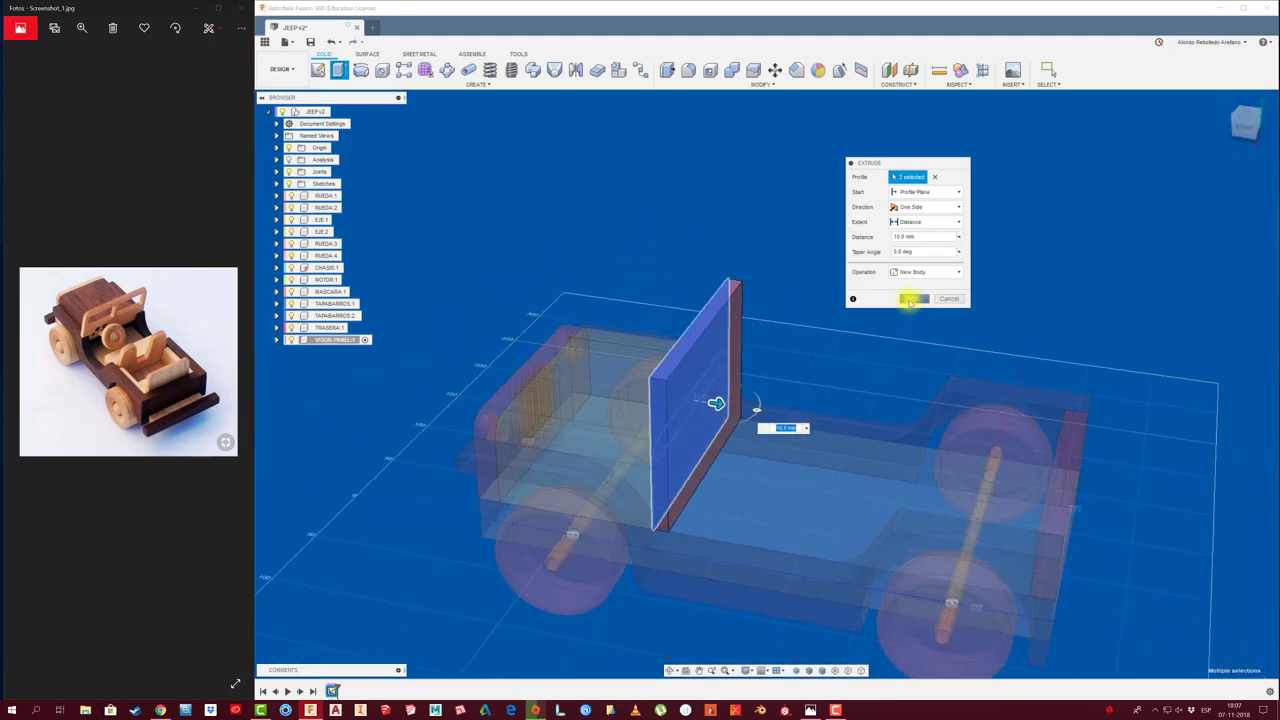
click(913, 298)
mouse_move(826, 331)
shift+middle_down()
mouse_move(658, 238)
mouse_move(814, 137)
shift+middle_up()
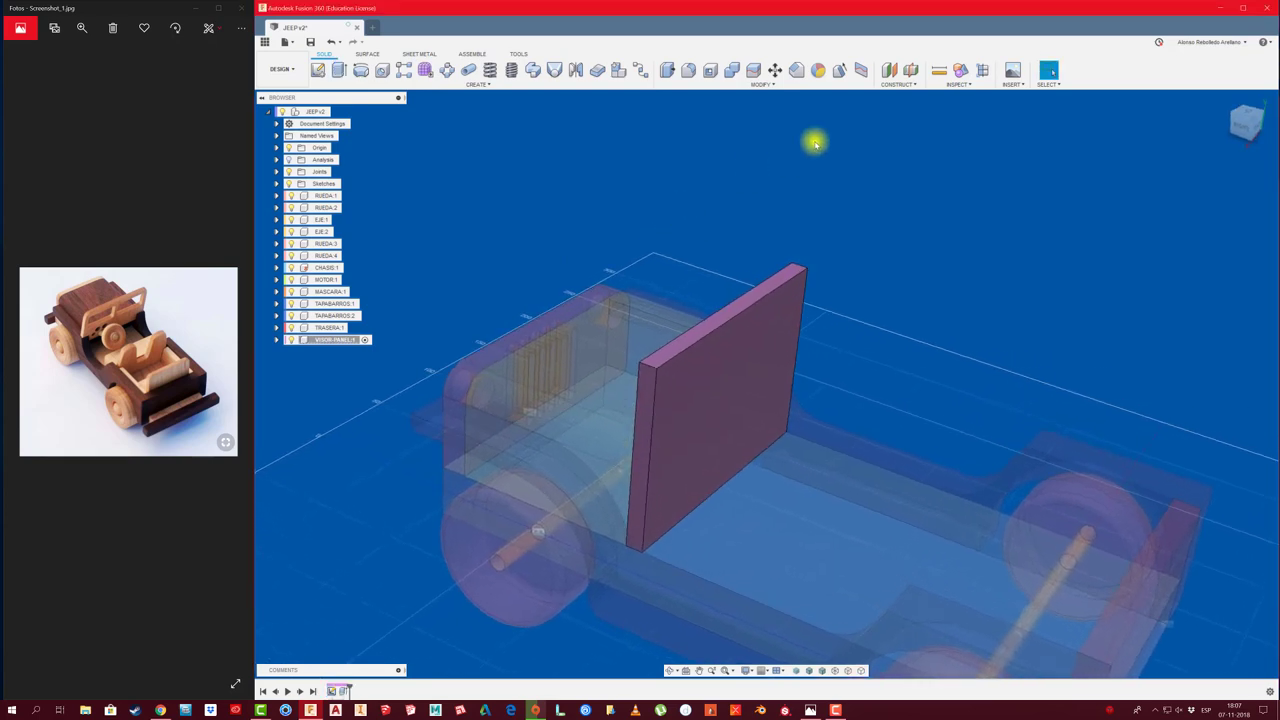
Measure the radius of a rounded hood edge
click(937, 70)
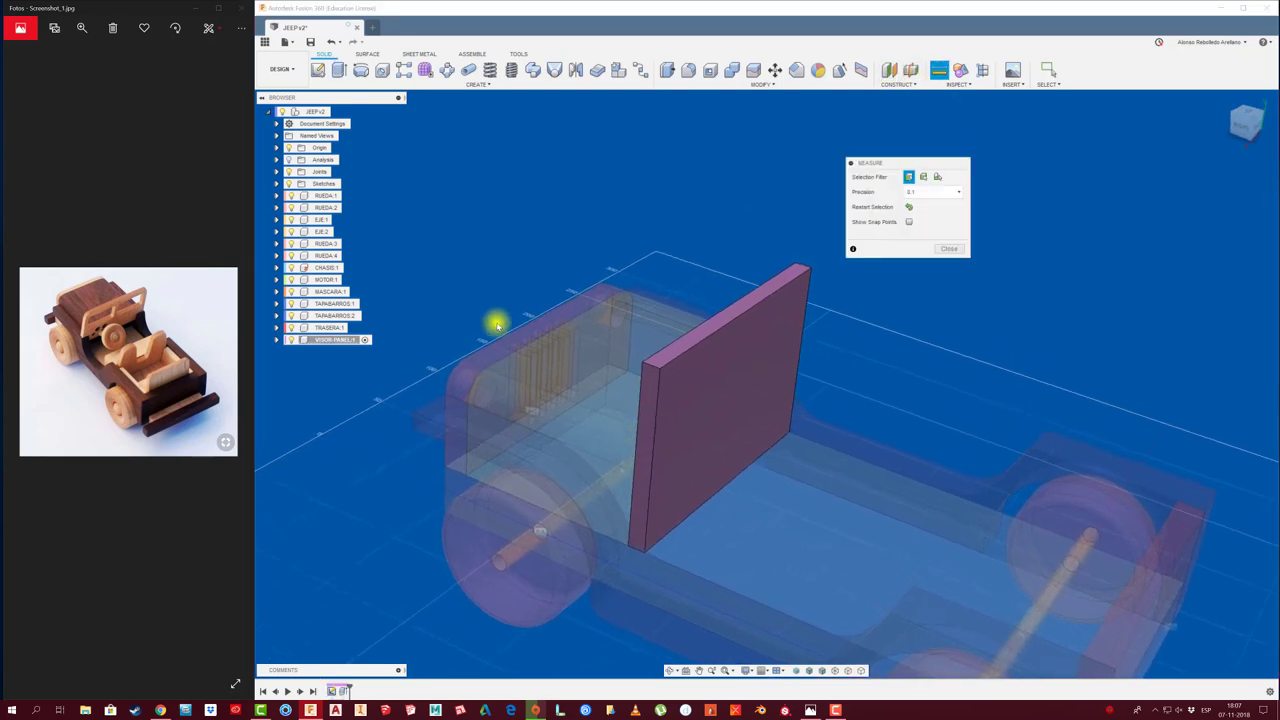
click(480, 370)
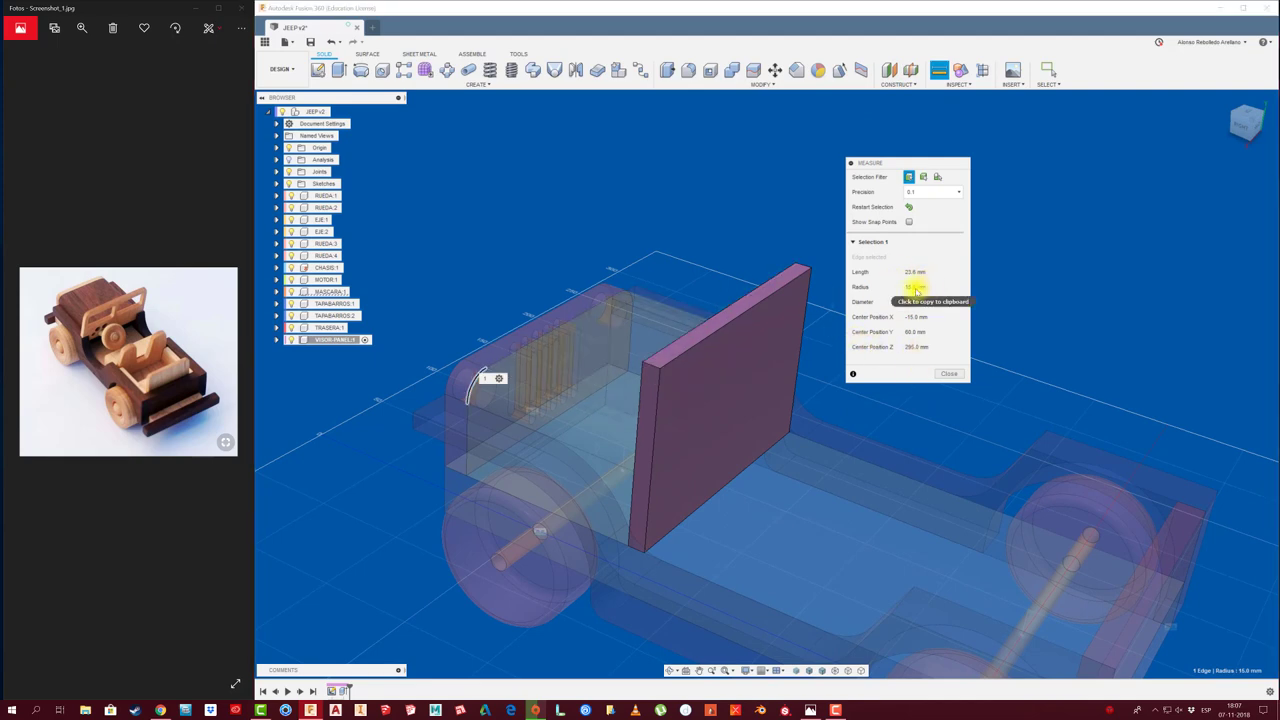
key(Escape)
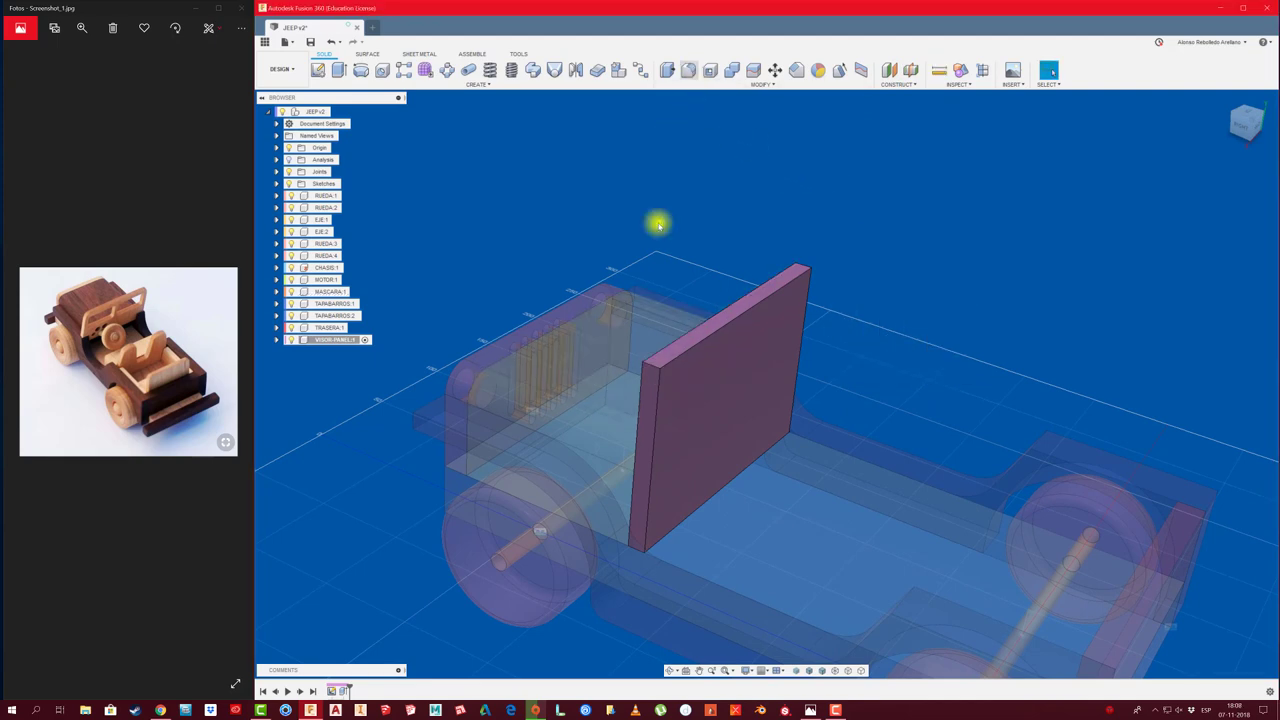
Fillet the windshield panel's two top corner edges with a 15 mm radius
key(f)
click(786, 280)
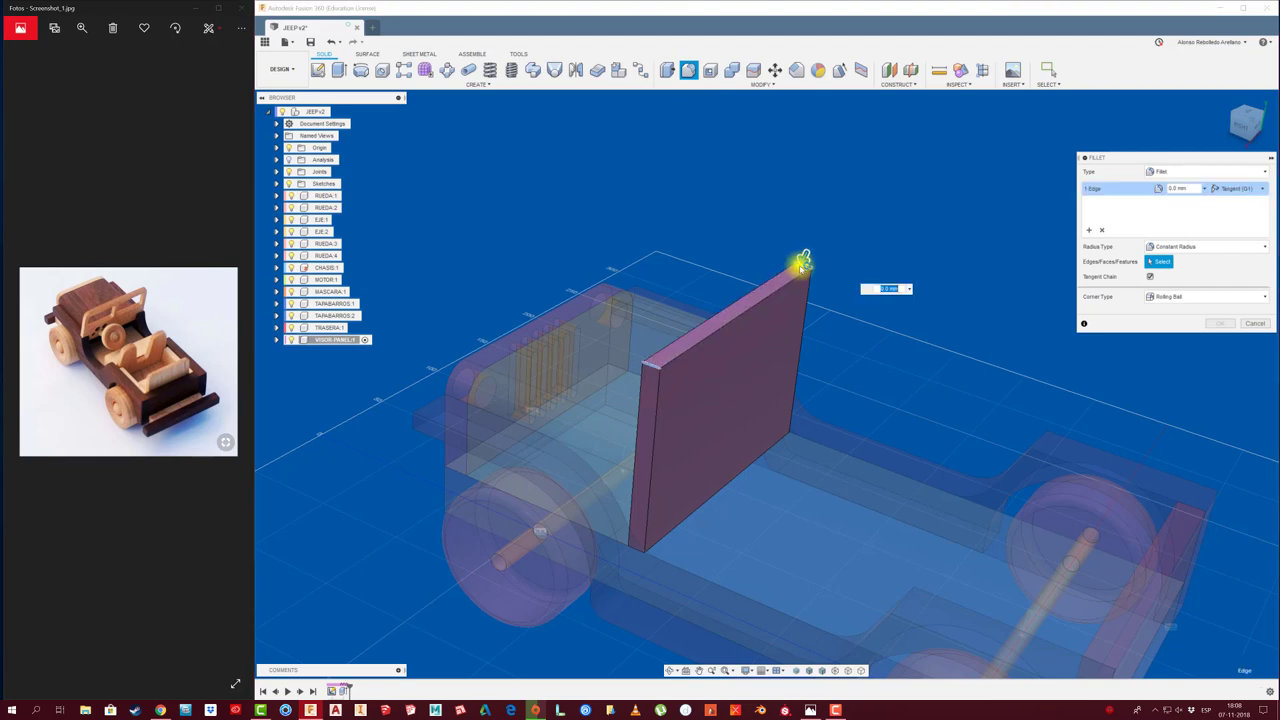
click(807, 285)
text(15)
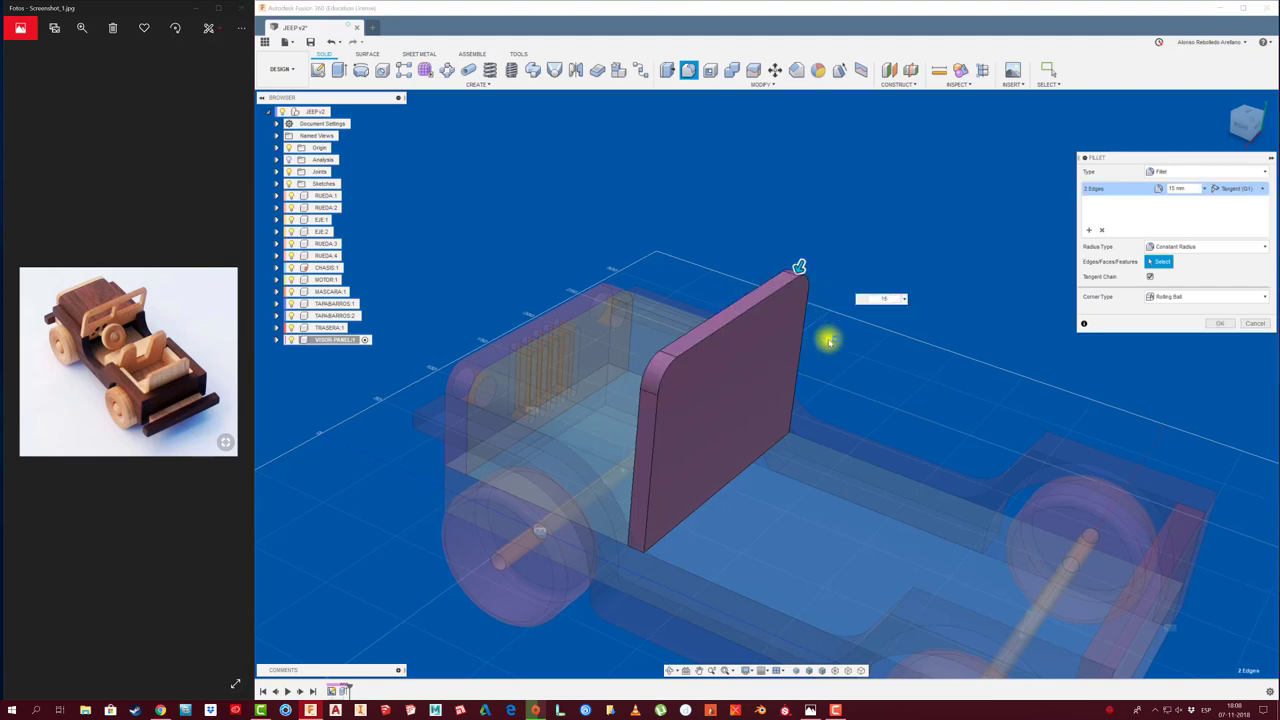
mouse_move(829, 337)
shift+middle_down()
mouse_move(823, 366)
mouse_move(752, 418)
shift+middle_up()
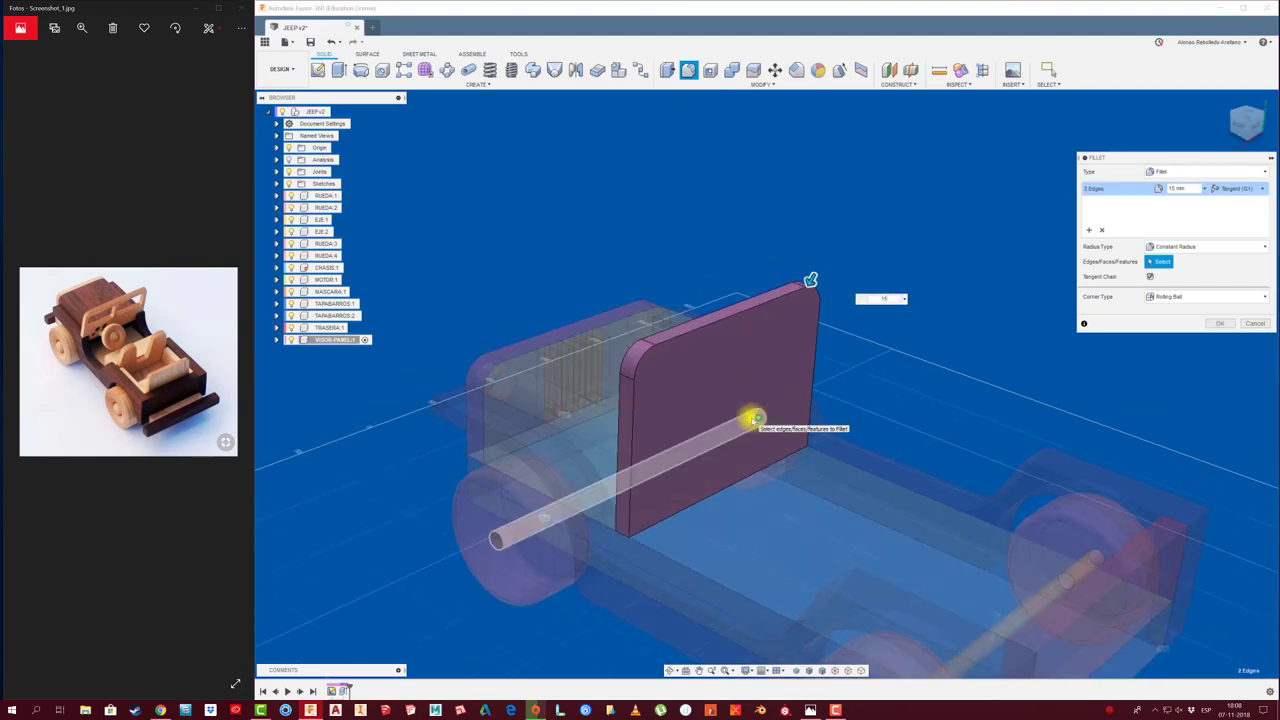
shift+middle_drag(752, 418, 743, 414)
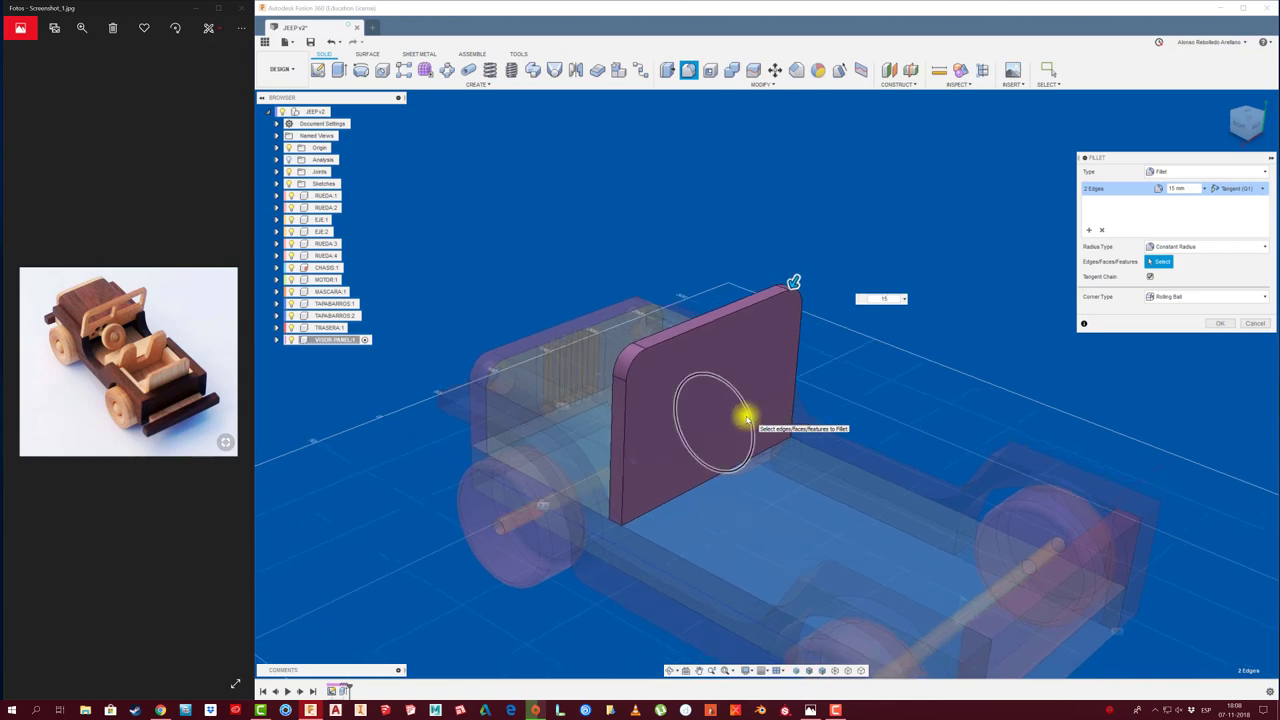
click(1220, 325)
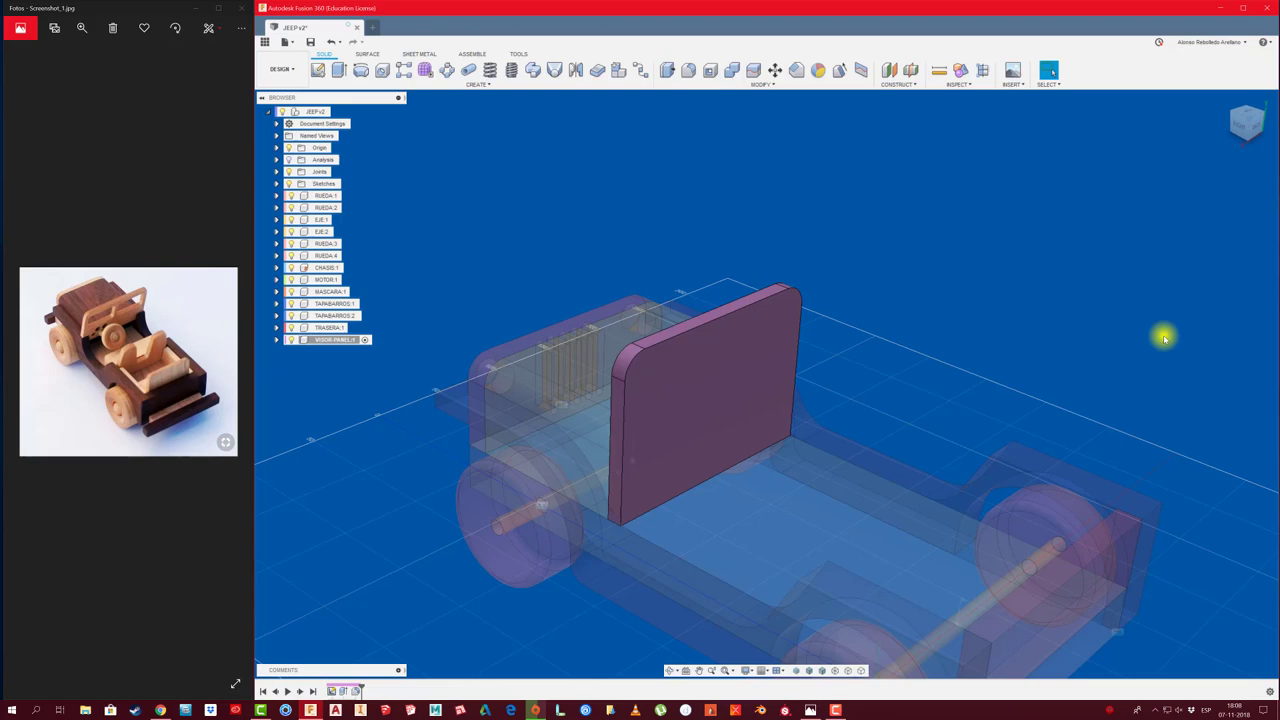
mouse_move(1165, 338)
shift+middle_down()
mouse_move(909, 280)
mouse_move(800, 271)
mouse_move(494, 297)
mouse_move(497, 314)
mouse_move(115, 320)
shift+middle_up()
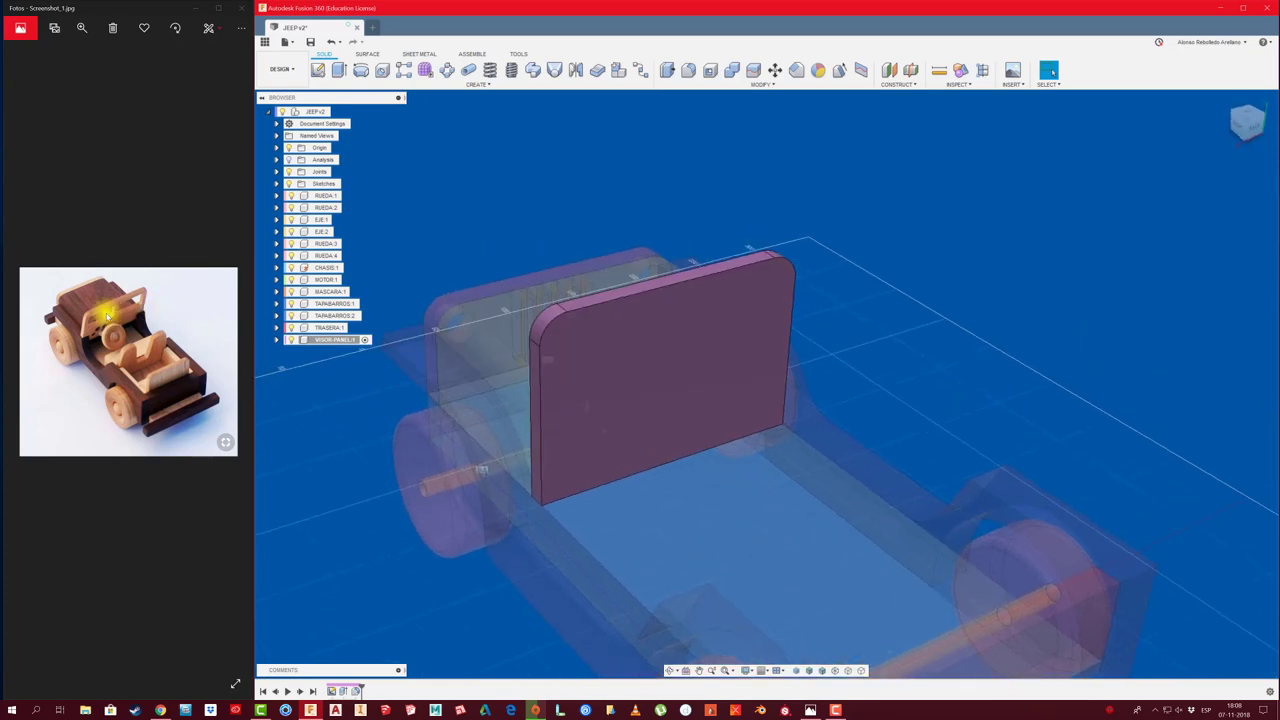
mouse_move(494, 169)
shift+middle_down()
mouse_move(534, 209)
mouse_move(509, 267)
mouse_move(414, 137)
mouse_move(360, 100)
shift+middle_up()
click(317, 69)
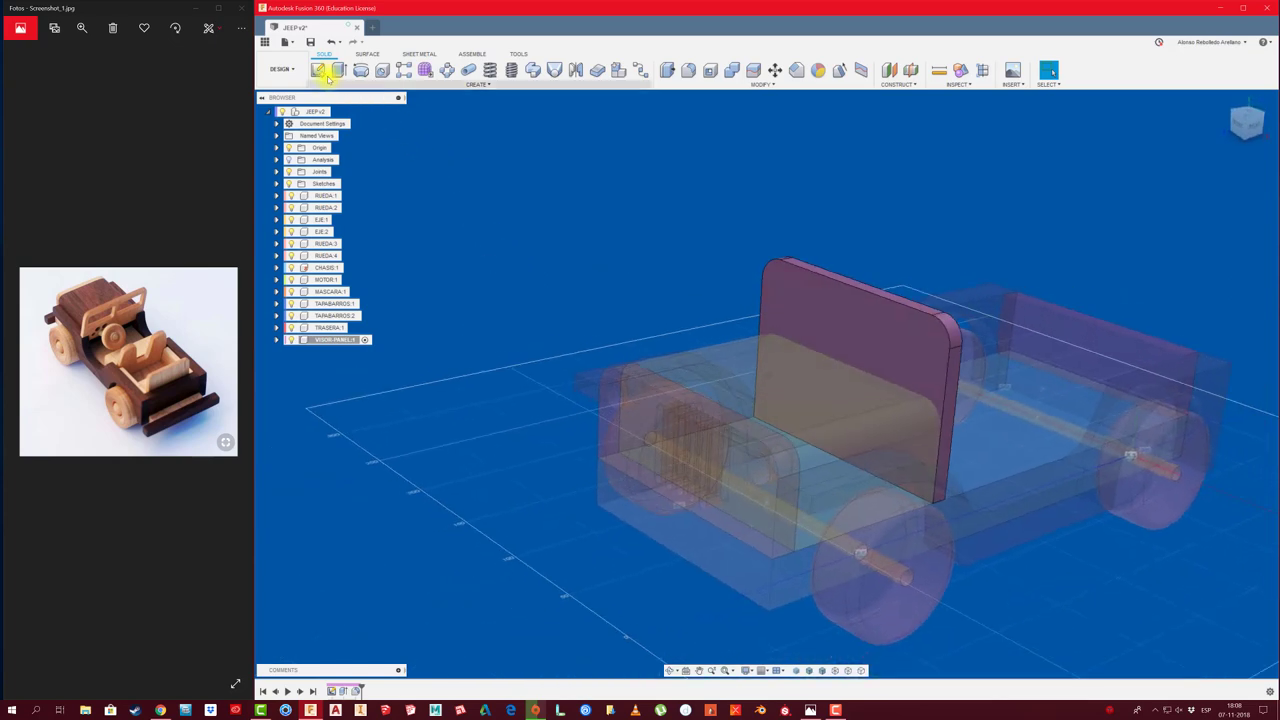
Sketch a vertical construction centreline on the panel face from its top edge to the grille
click(870, 330)
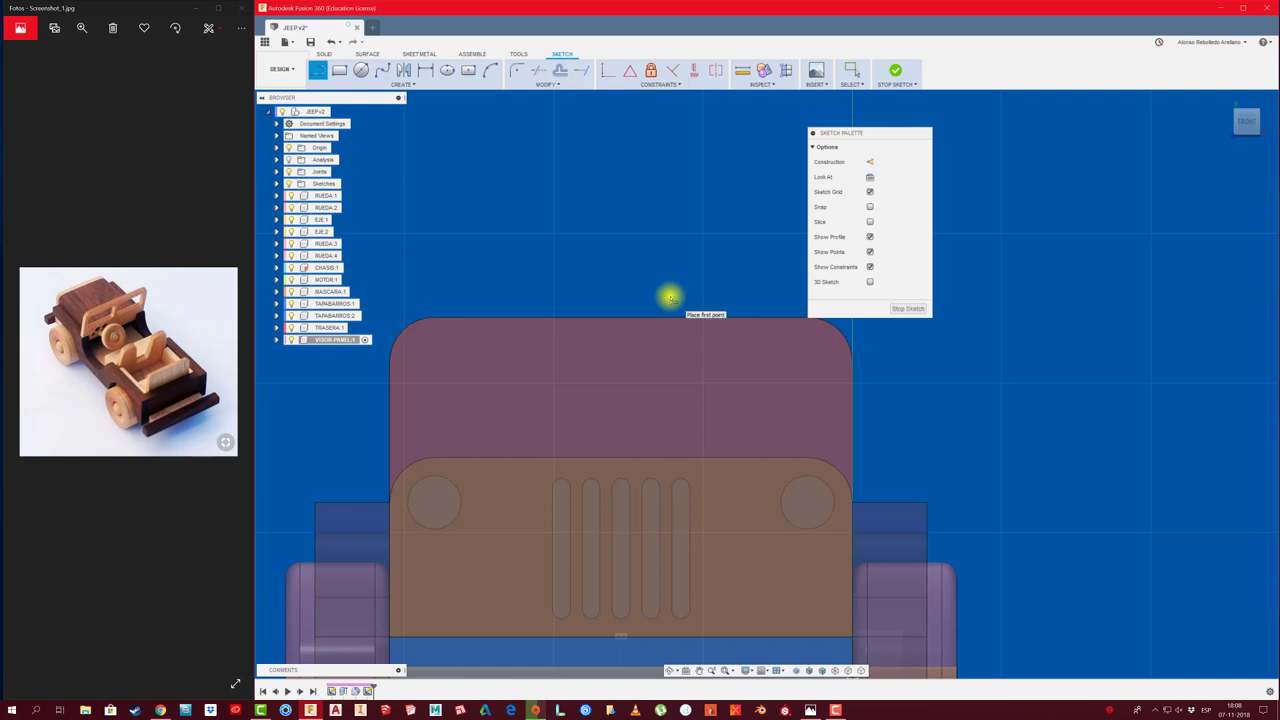
click(622, 319)
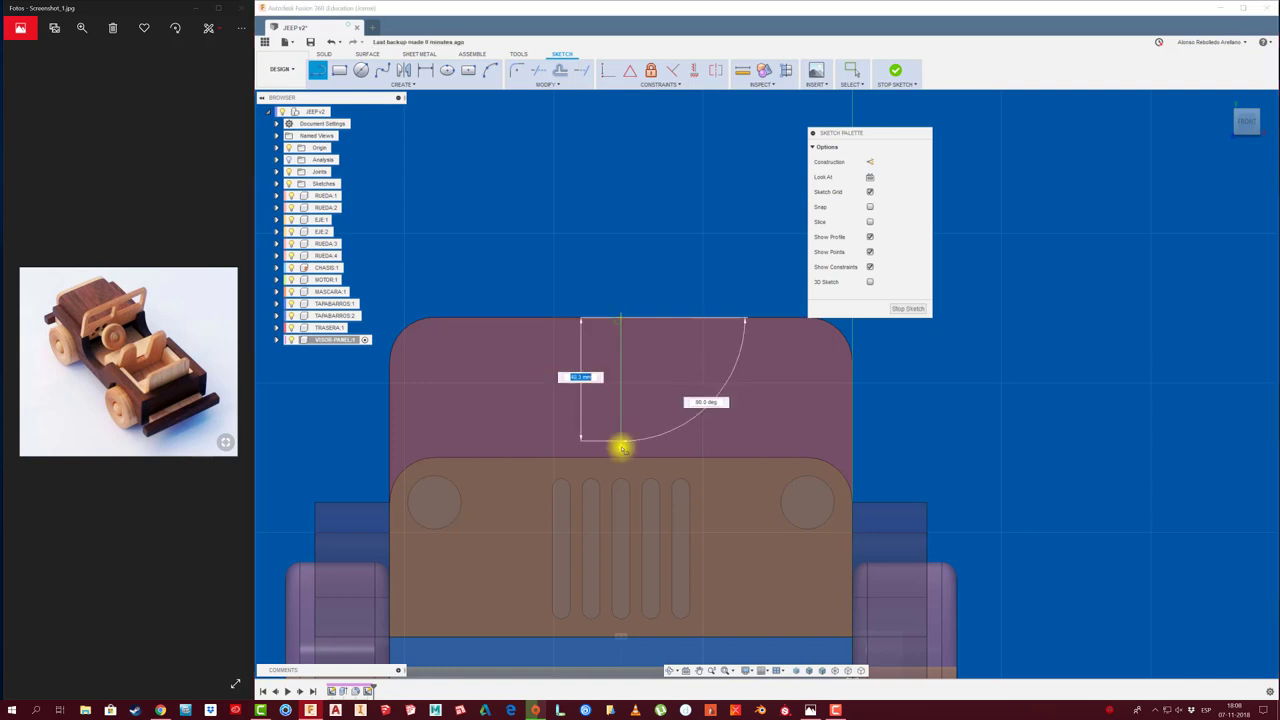
click(621, 459)
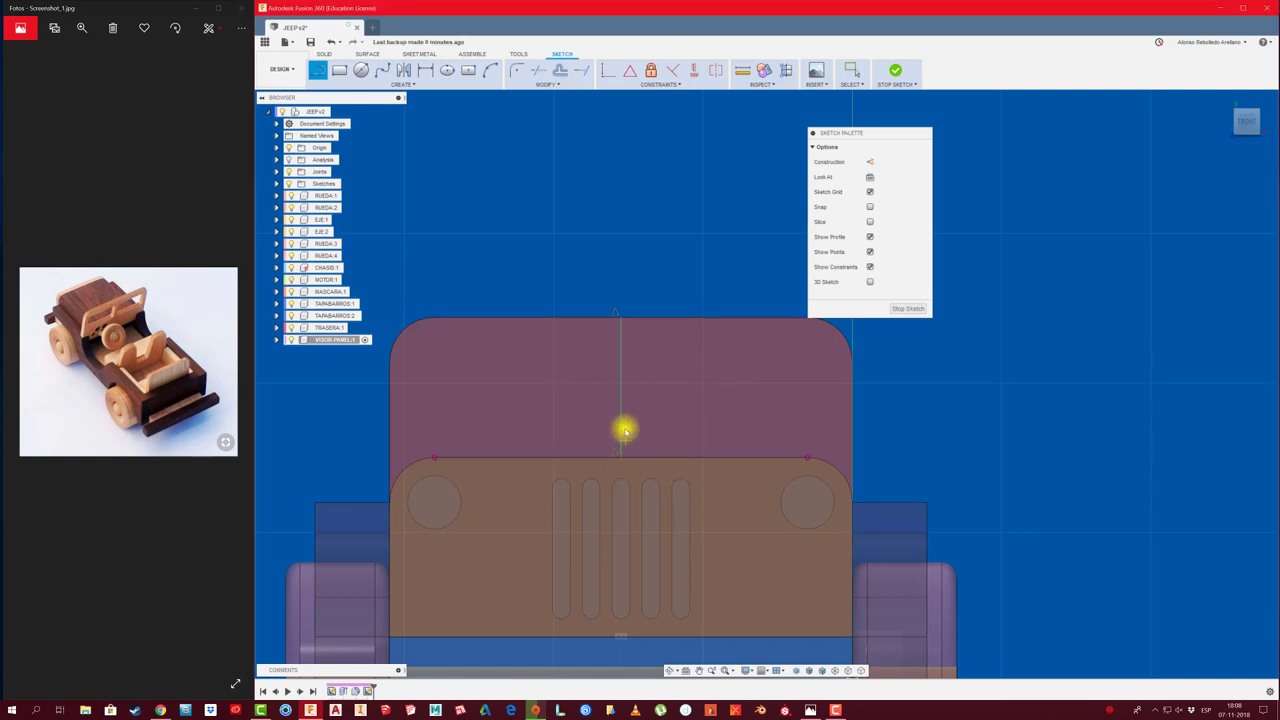
key(Escape)
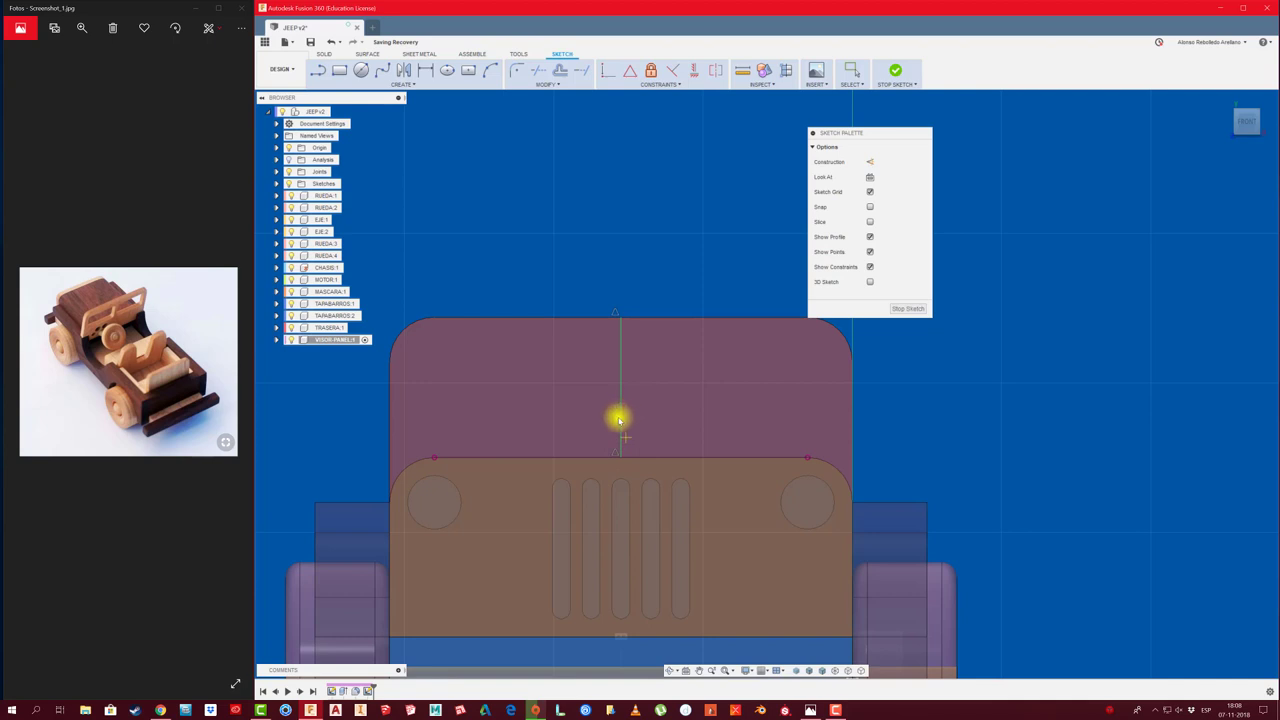
click(869, 161)
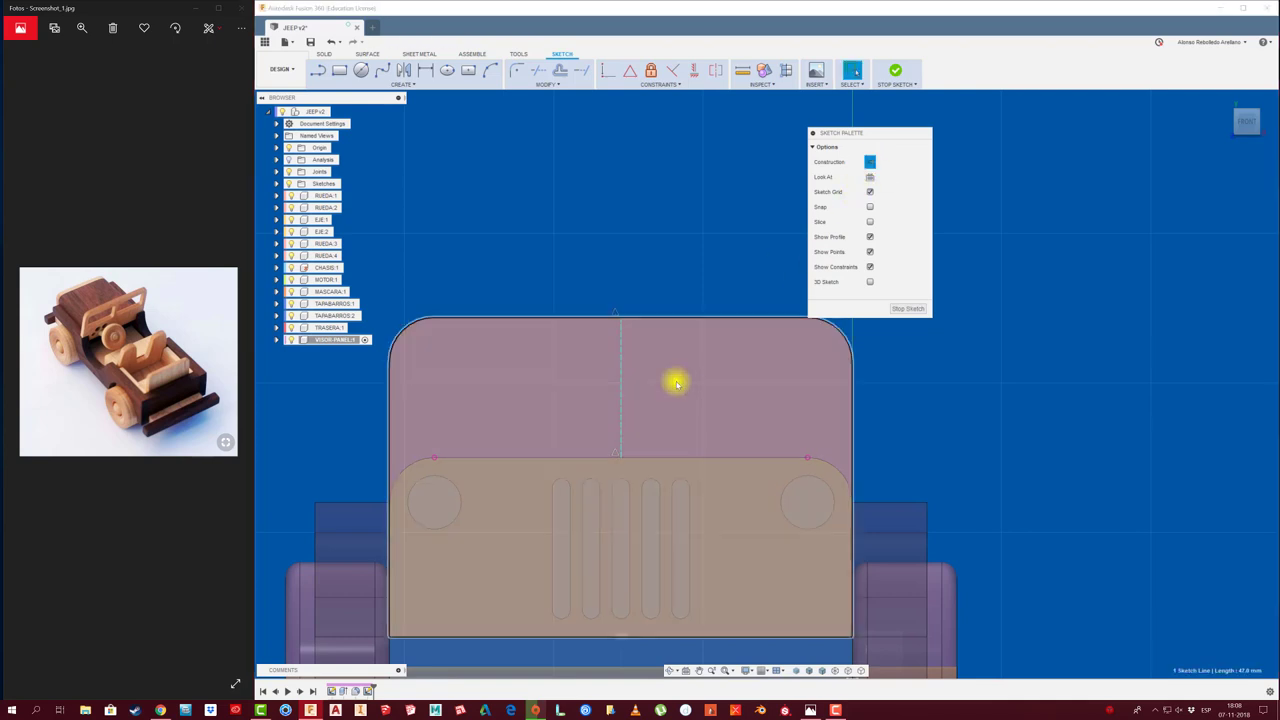
middle_drag(721, 357, 631, 351)
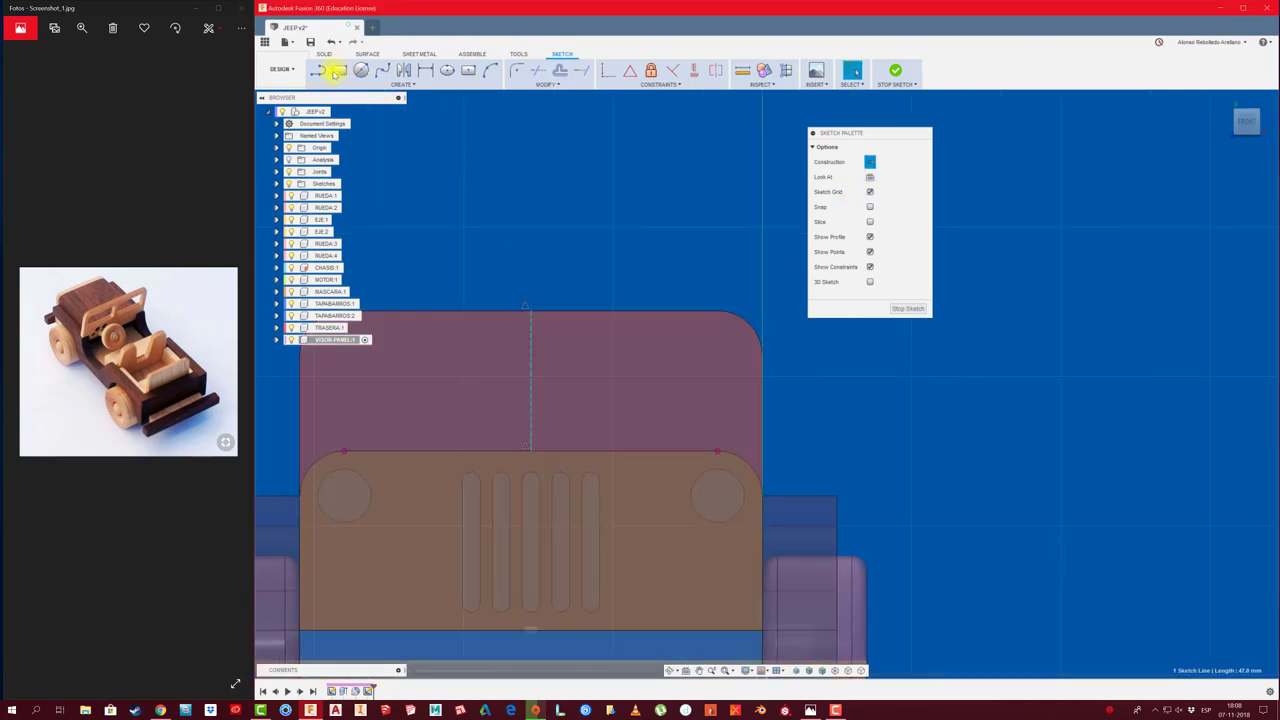
Draw a rectangle in the panel's upper area beside the centreline
click(339, 70)
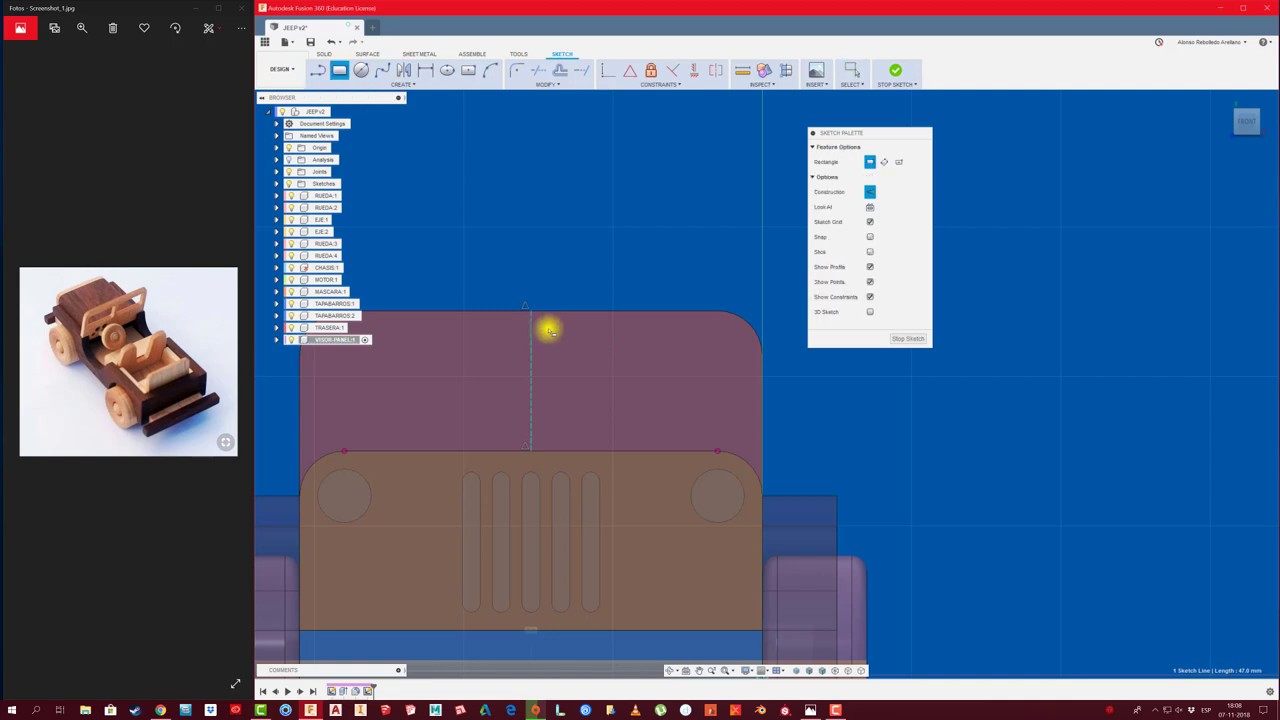
click(549, 331)
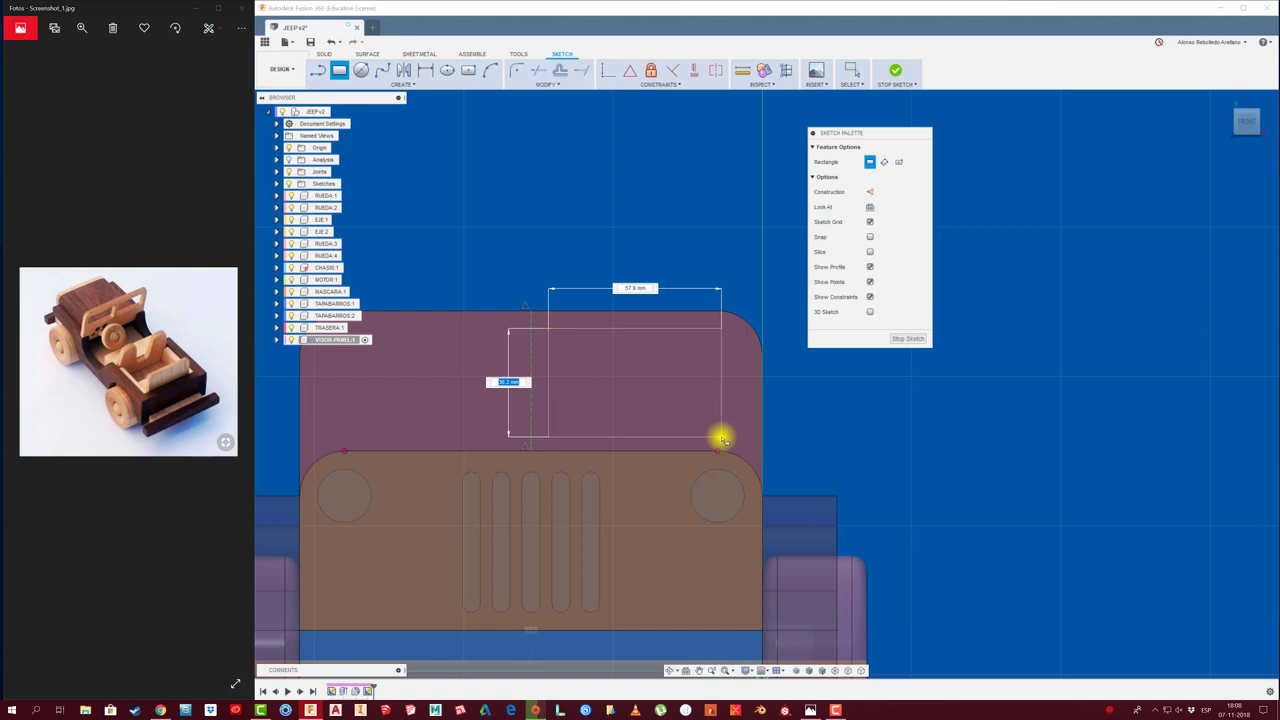
click(725, 439)
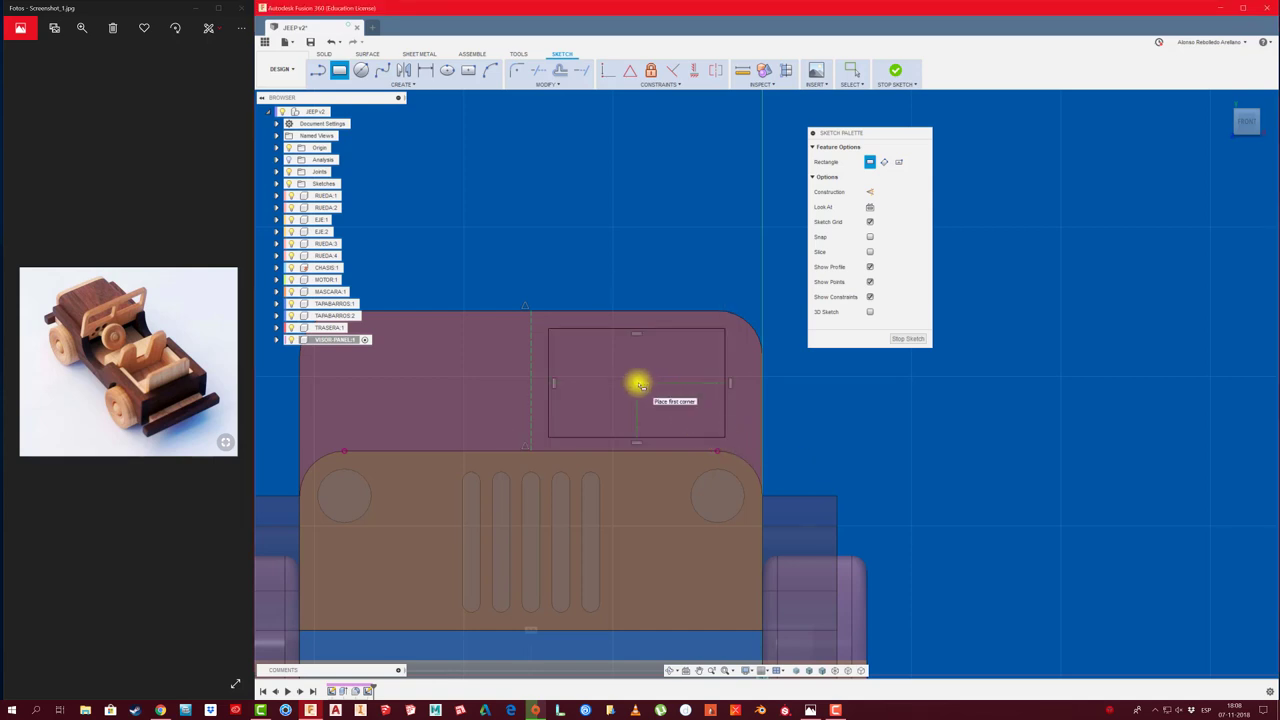
Dimension the rectangle's gap below the panel top and its offset from the centreline
key(d)
click(617, 330)
click(623, 312)
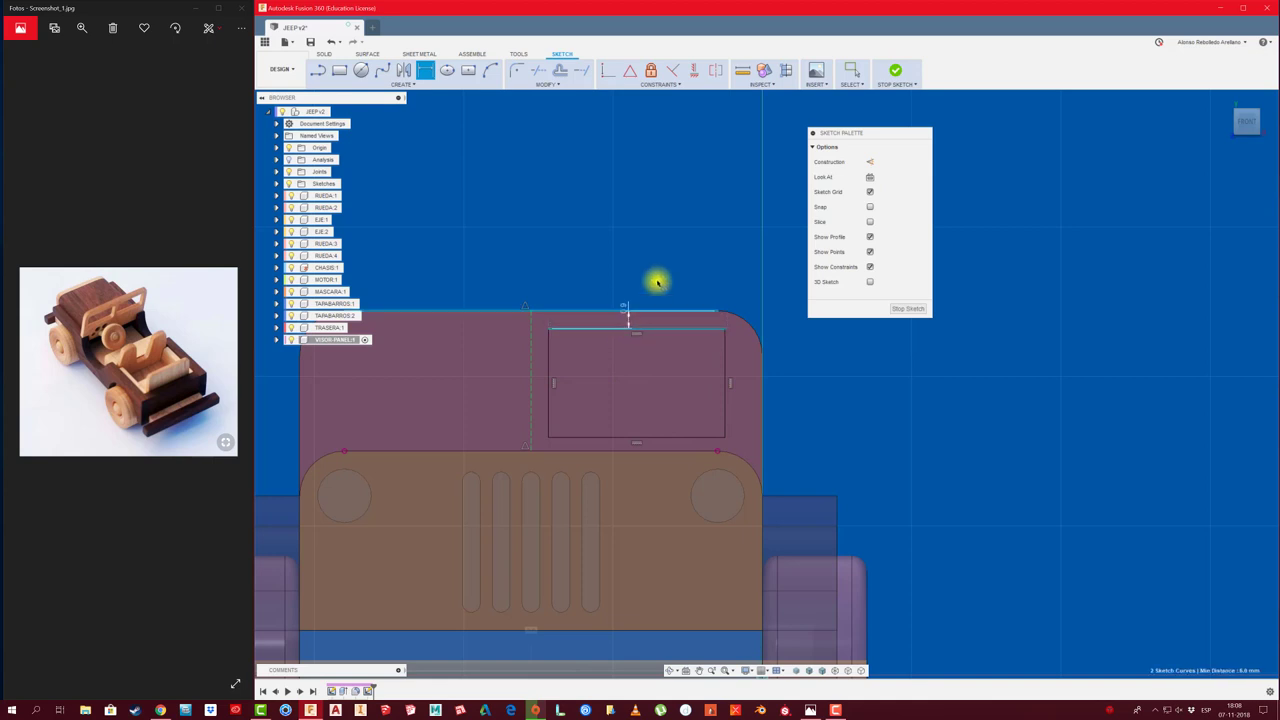
click(664, 279)
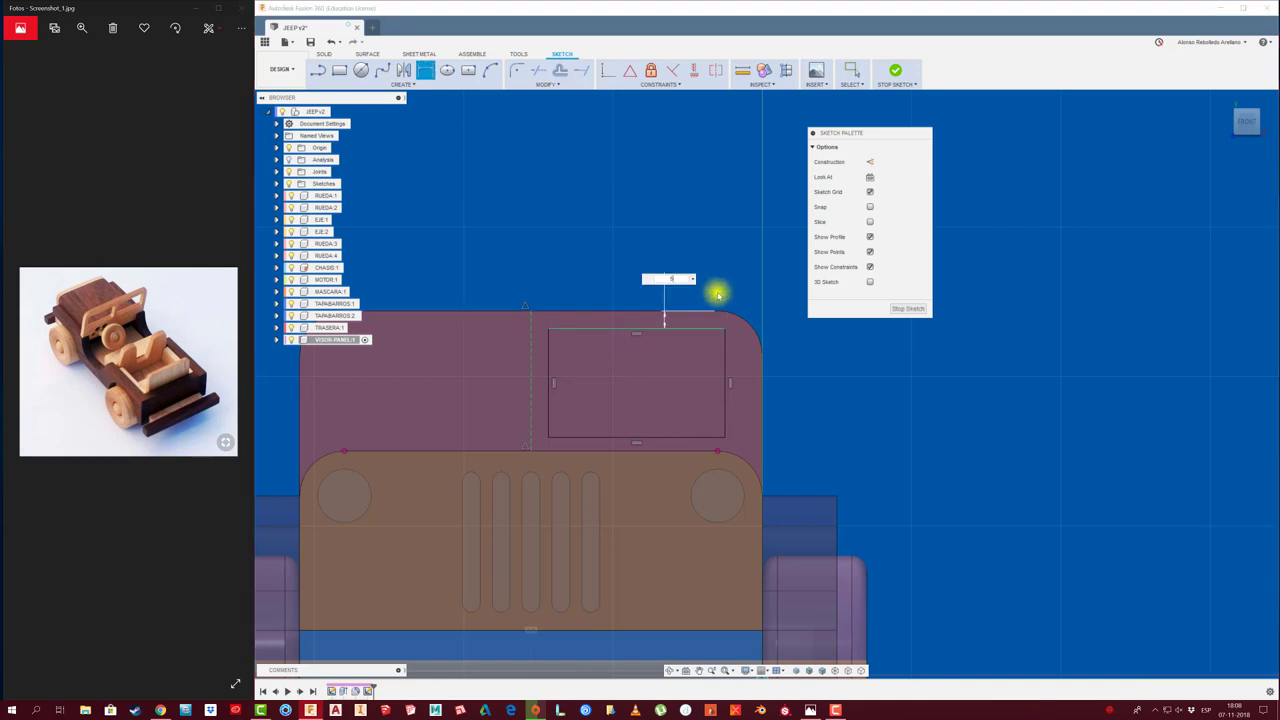
key(Return)
click(548, 358)
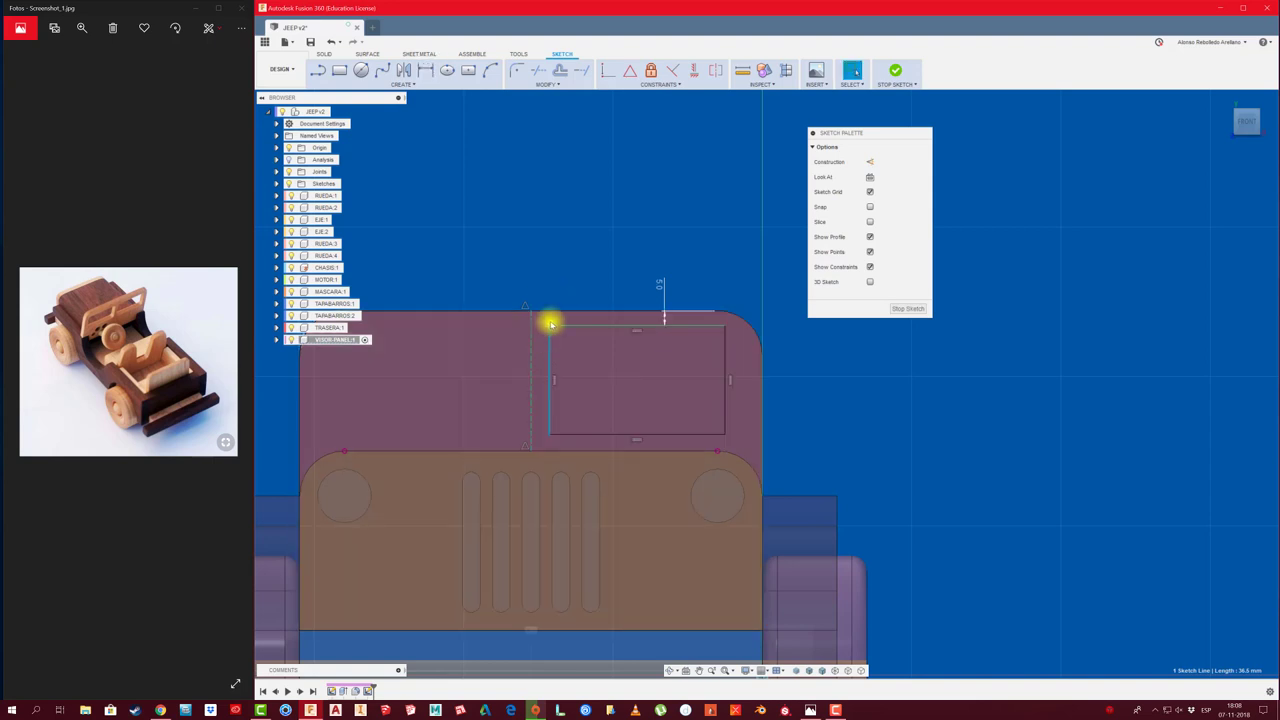
click(547, 252)
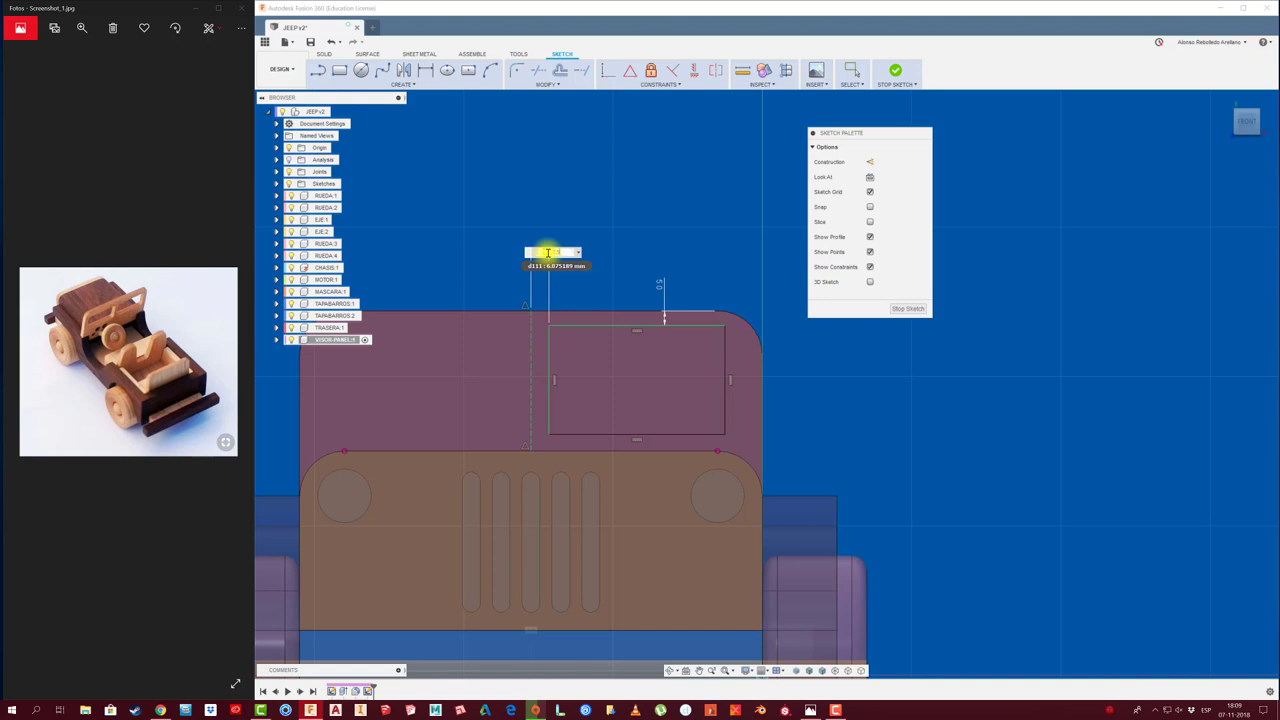
key(Return)
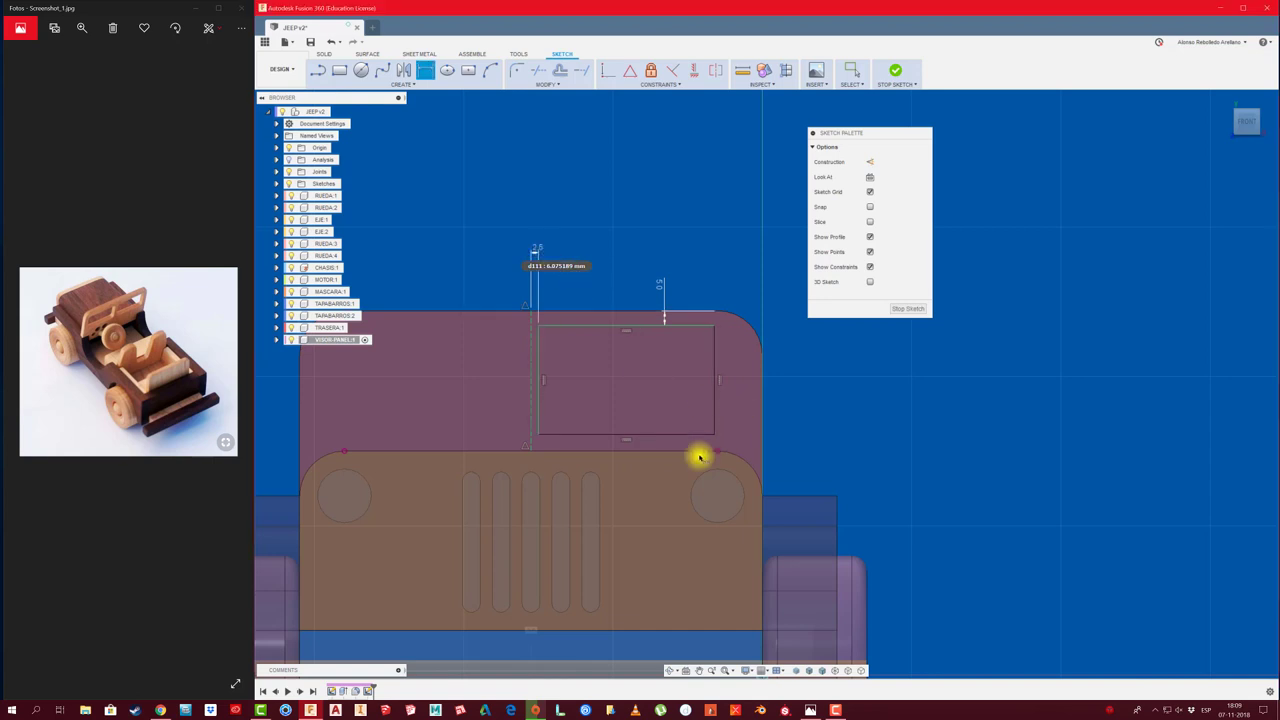
Dimension the rectangle's bottom gap to equal the top gap
click(681, 436)
click(700, 450)
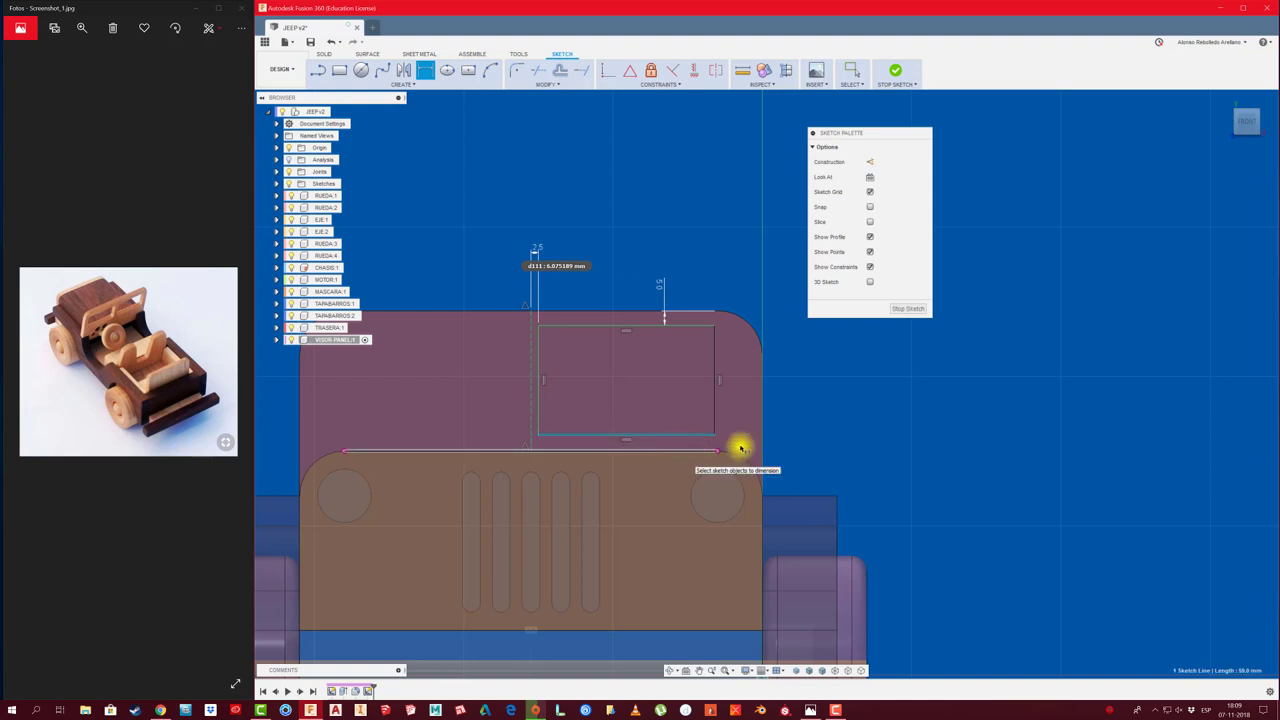
click(818, 438)
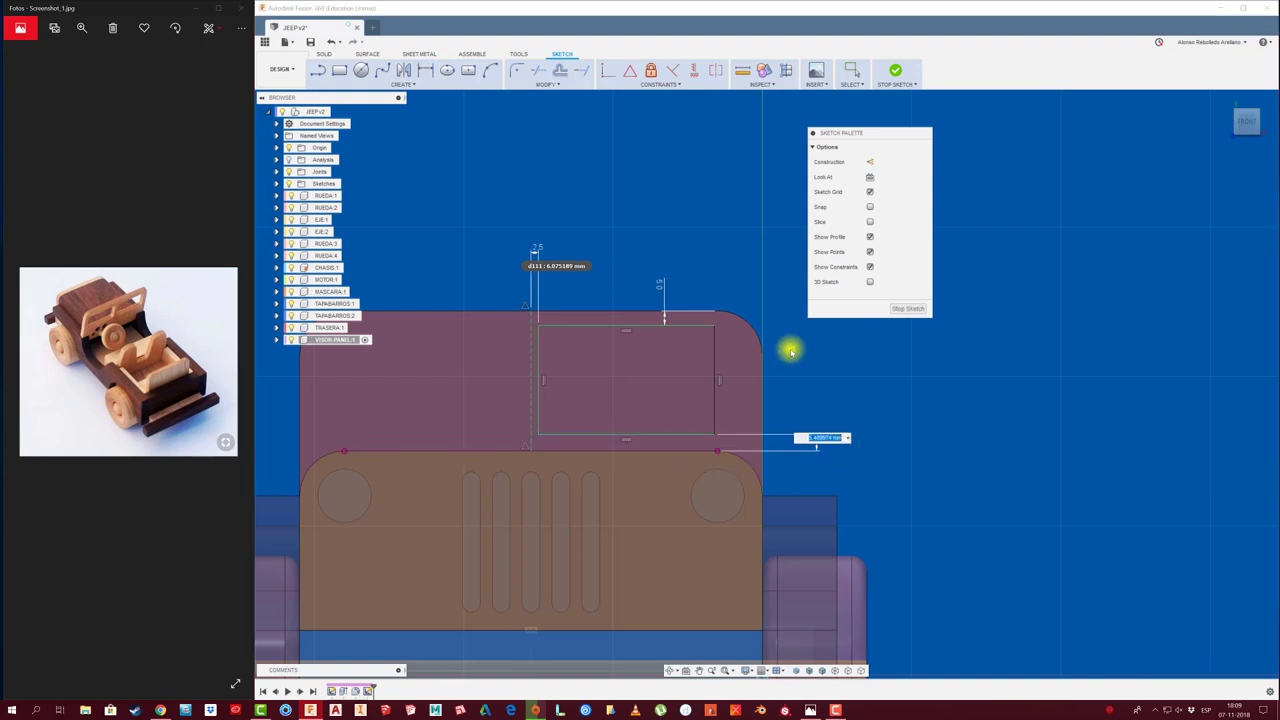
click(659, 287)
key(Return)
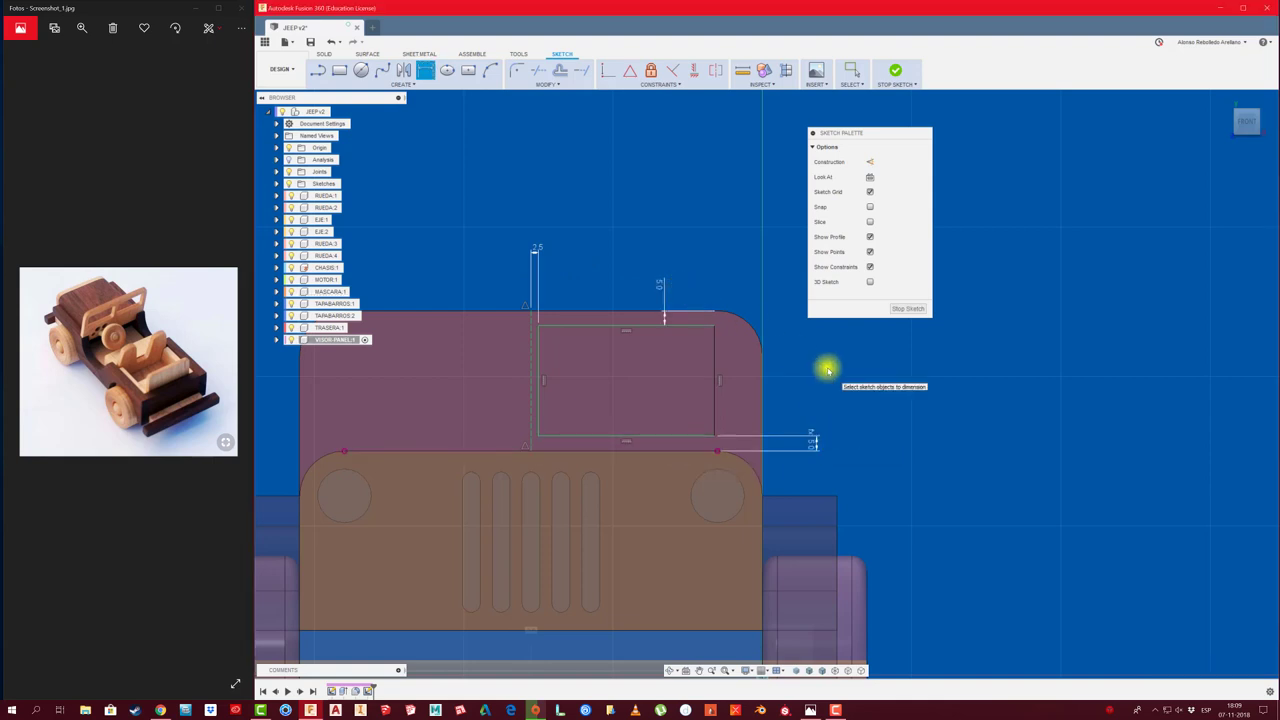
key(Escape)
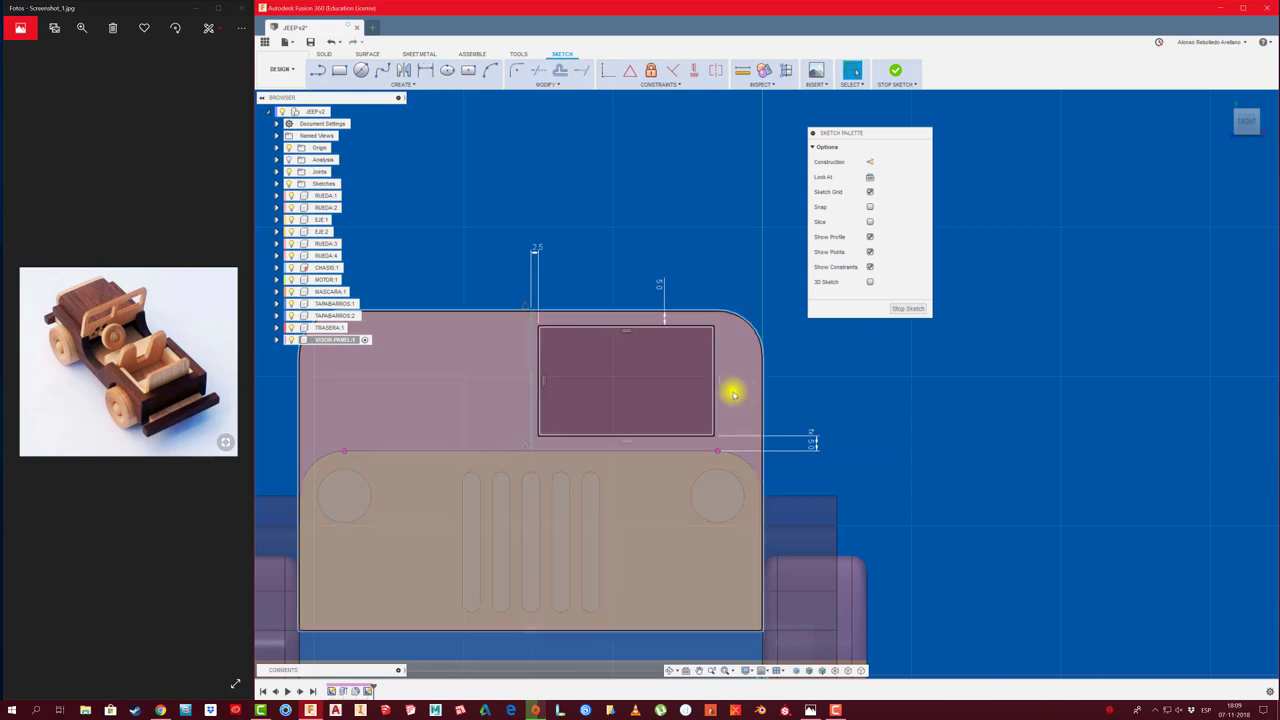
Widen the rectangle's right edge toward the panel edge and finish the sketch
click(714, 396)
drag(713, 400, 721, 403)
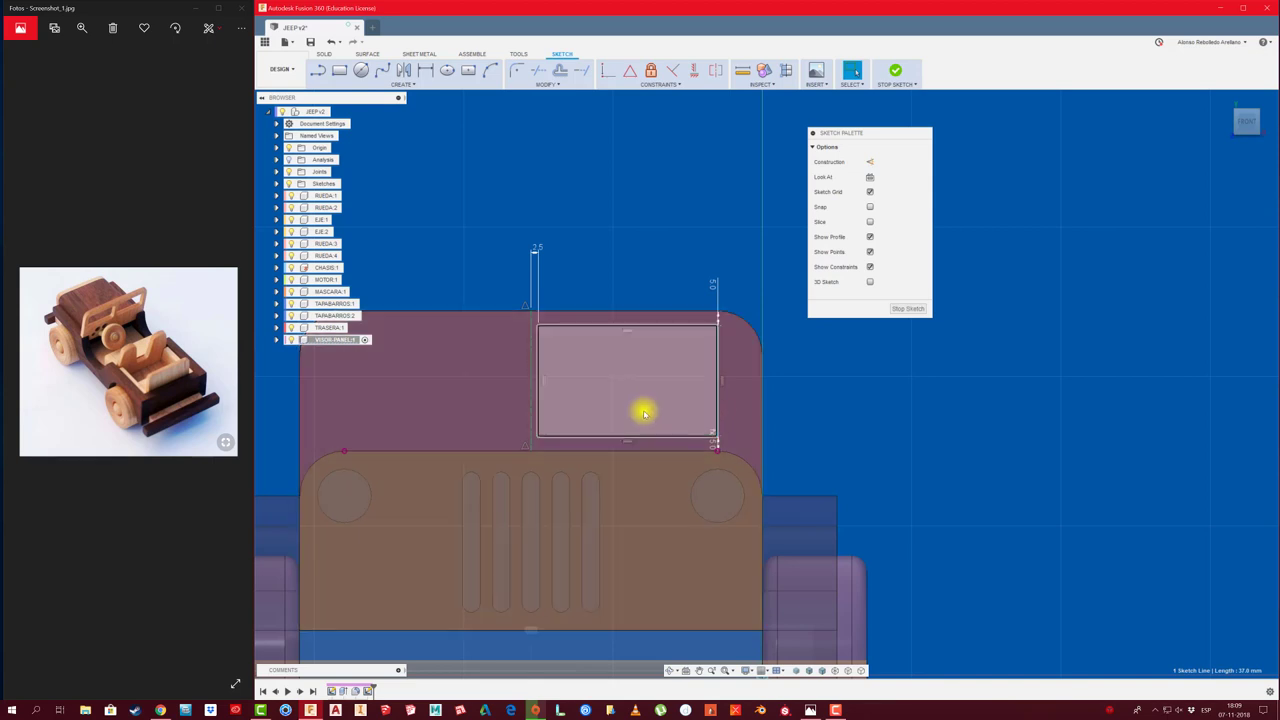
click(647, 328)
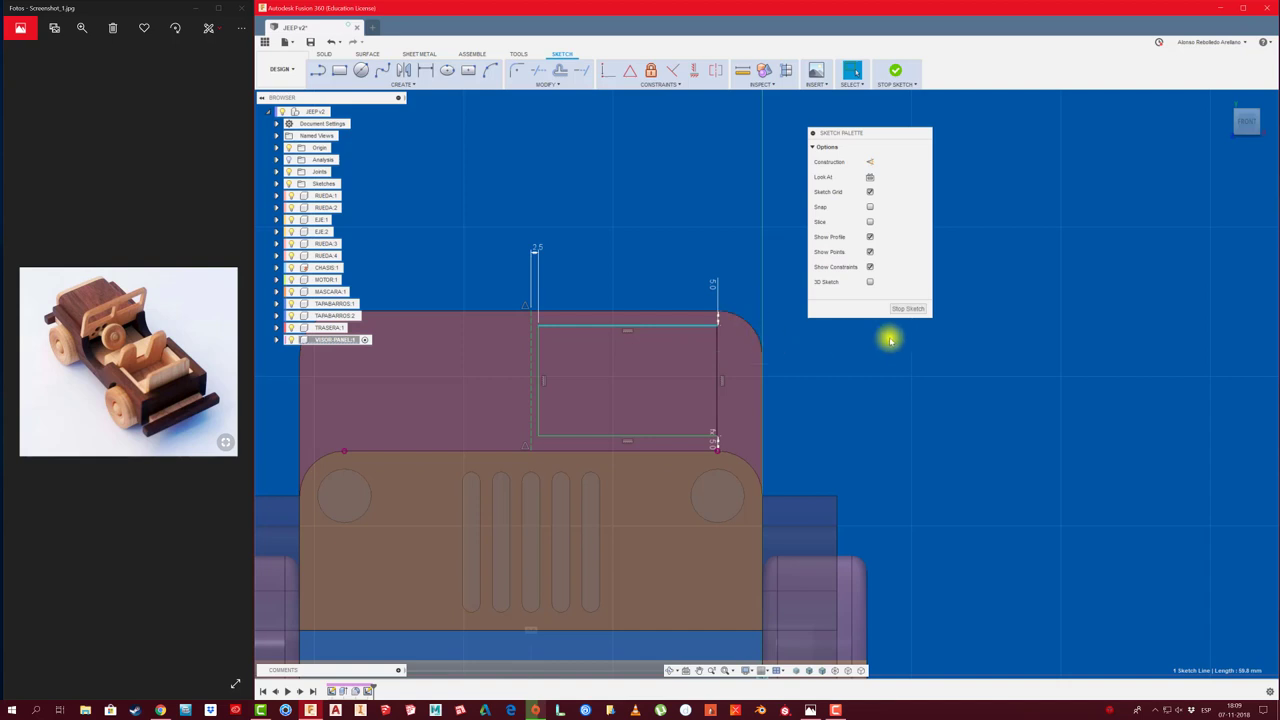
click(912, 309)
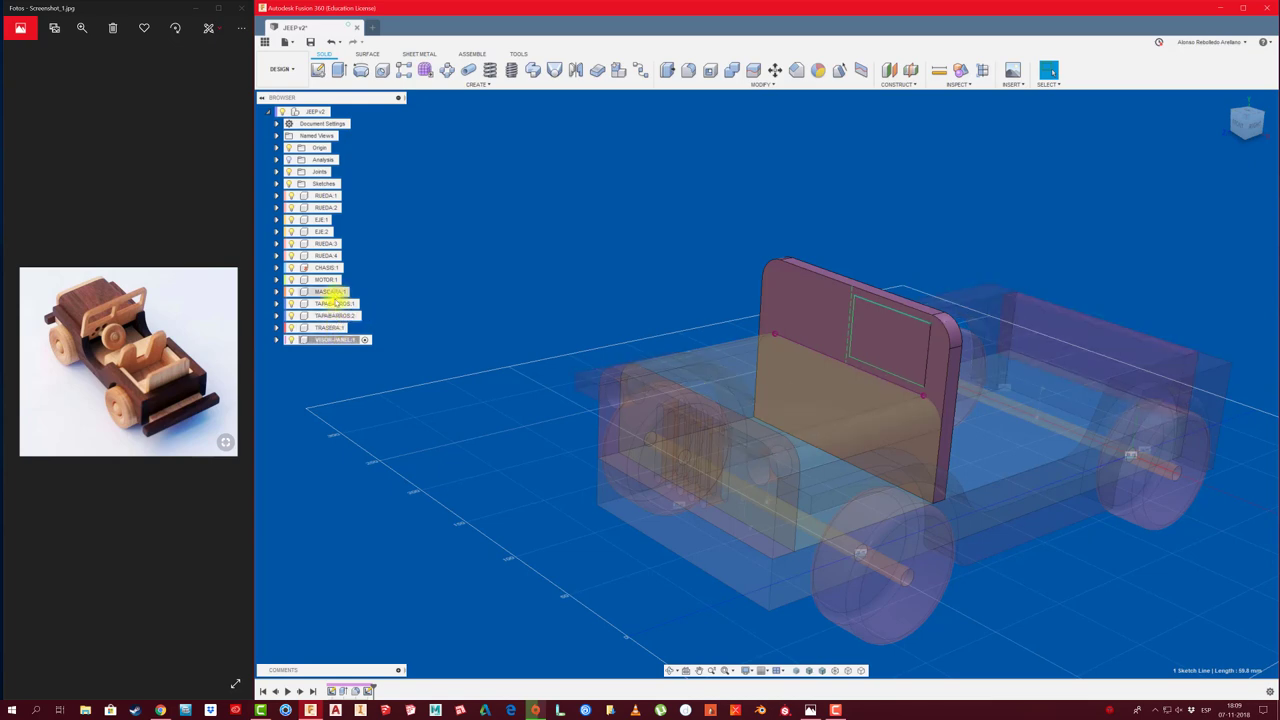
Reduce the windshield's top-corner fillet from 15 mm to 5 mm, then reopen the window sketch
right_click(356, 690)
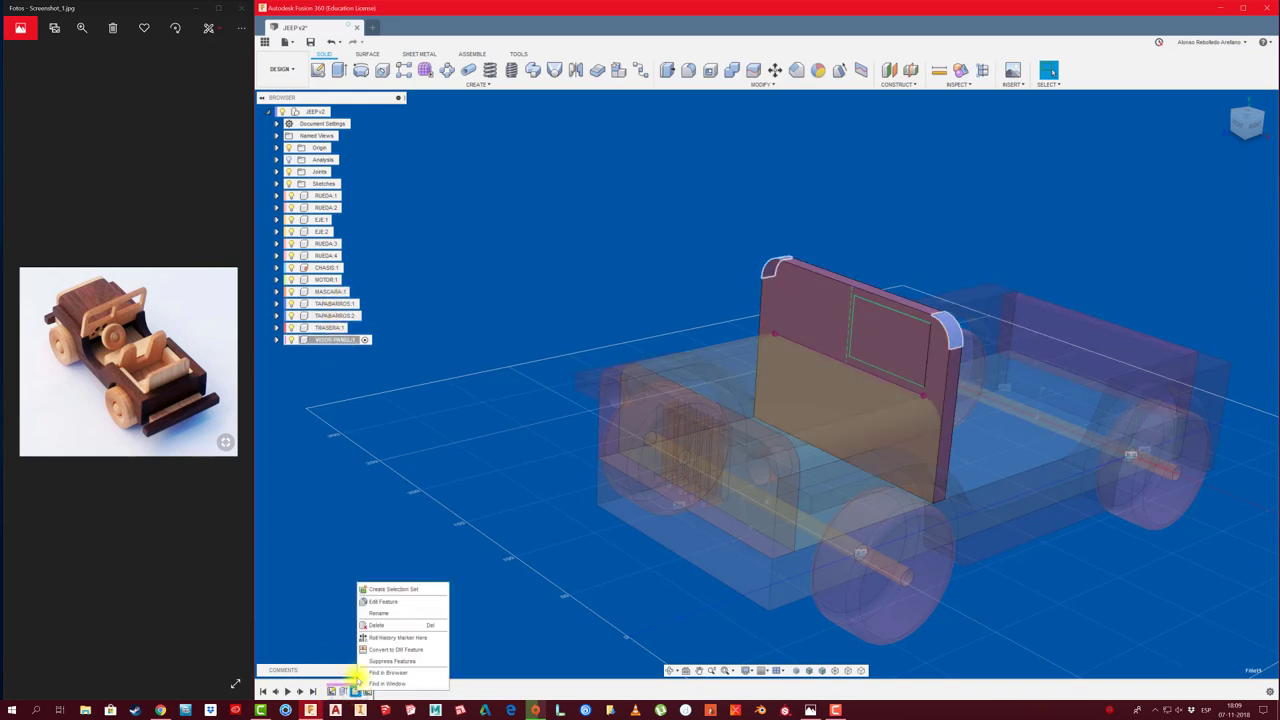
click(385, 602)
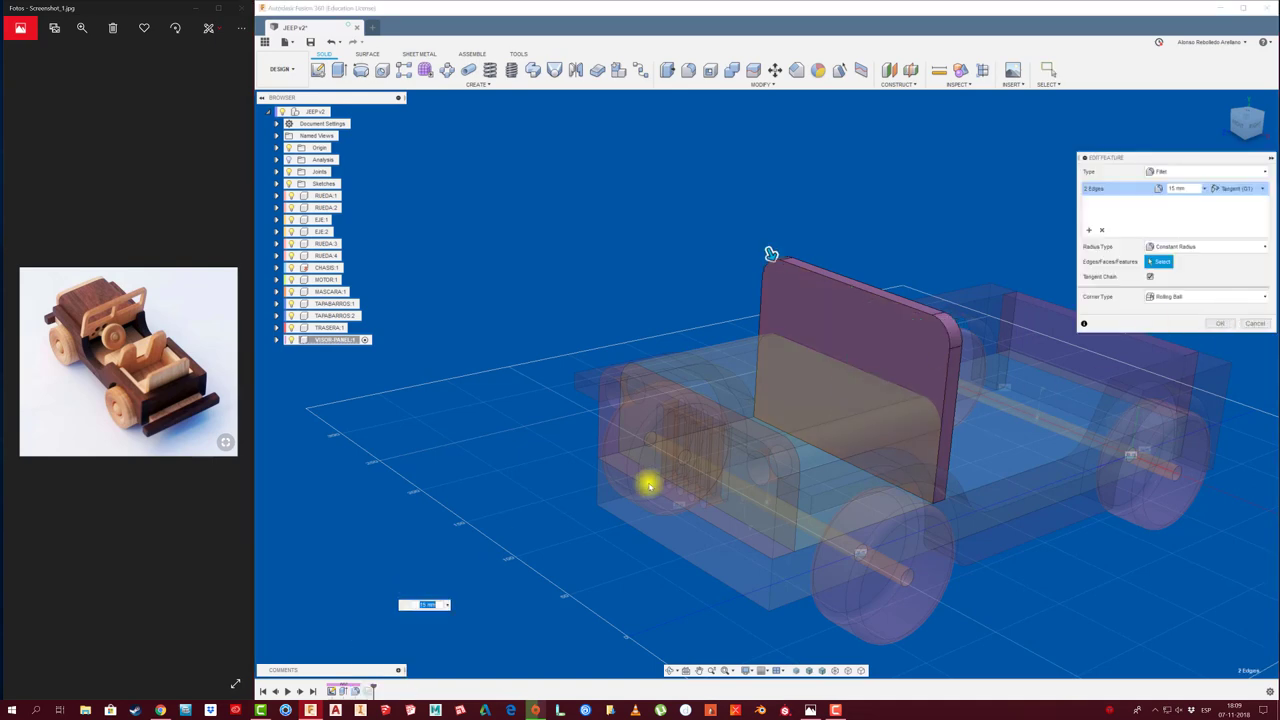
drag(1190, 189, 1136, 190)
text(5)
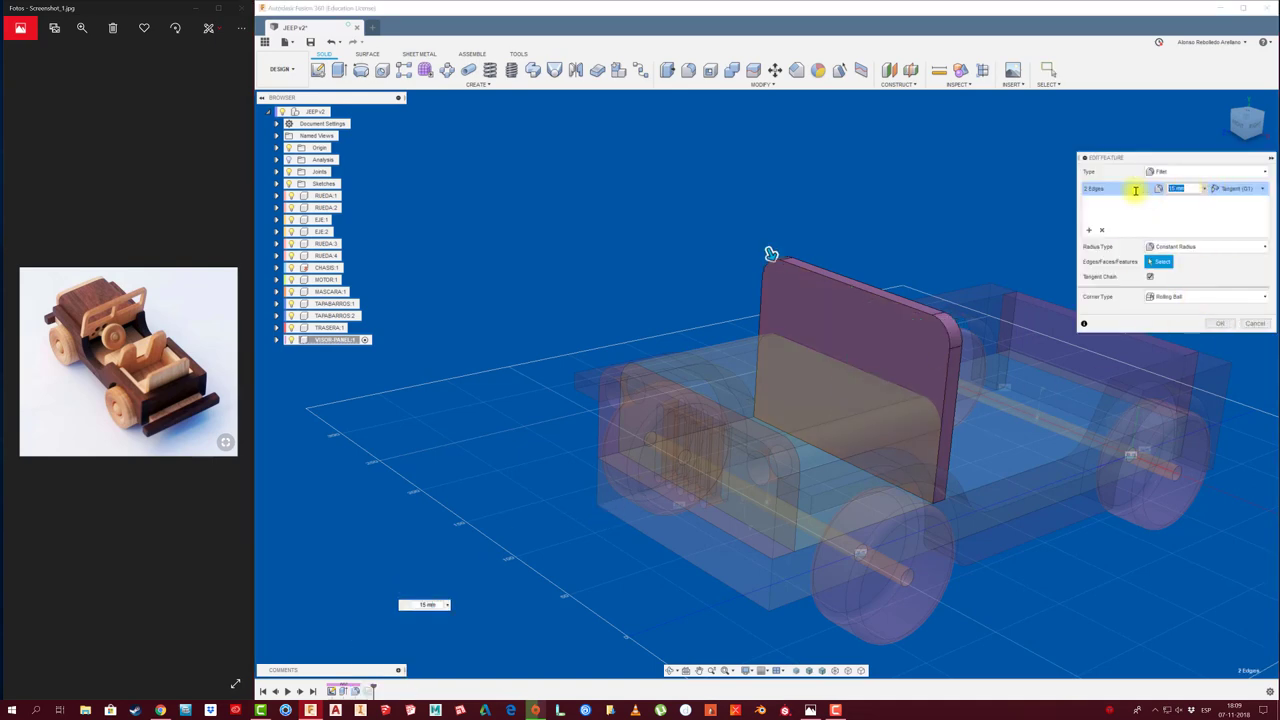
click(1220, 325)
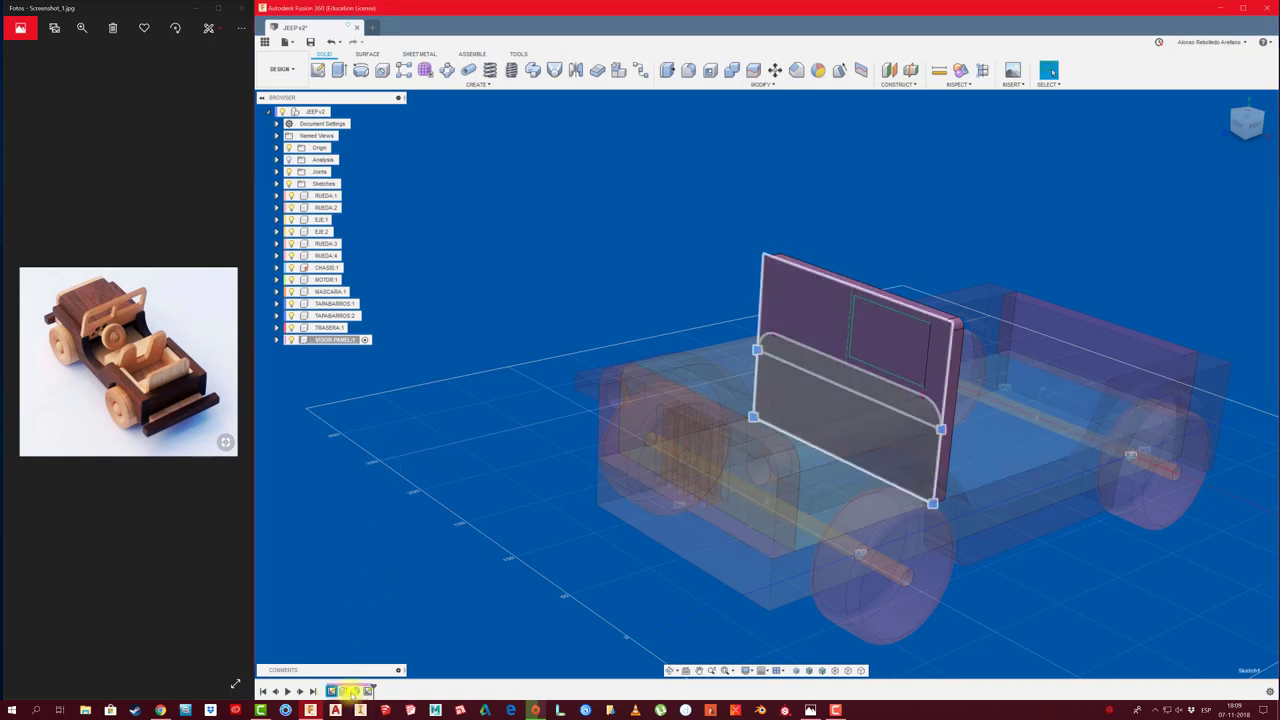
right_click(367, 690)
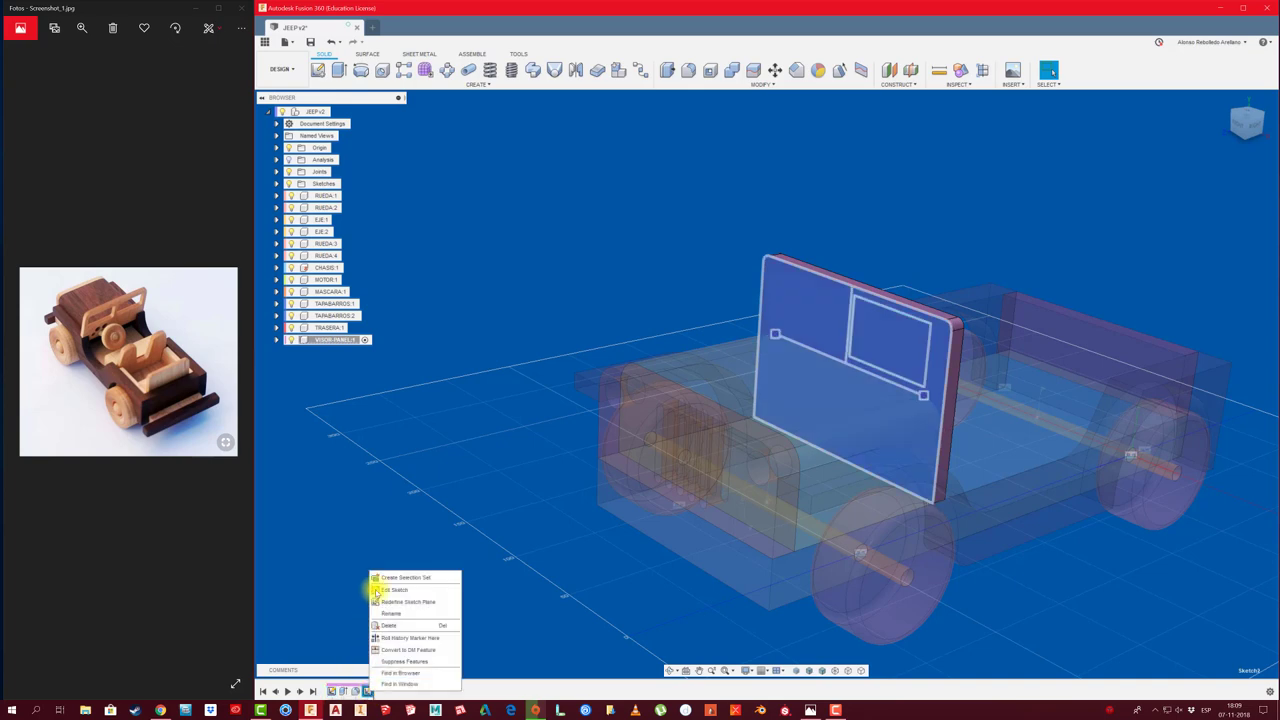
click(390, 590)
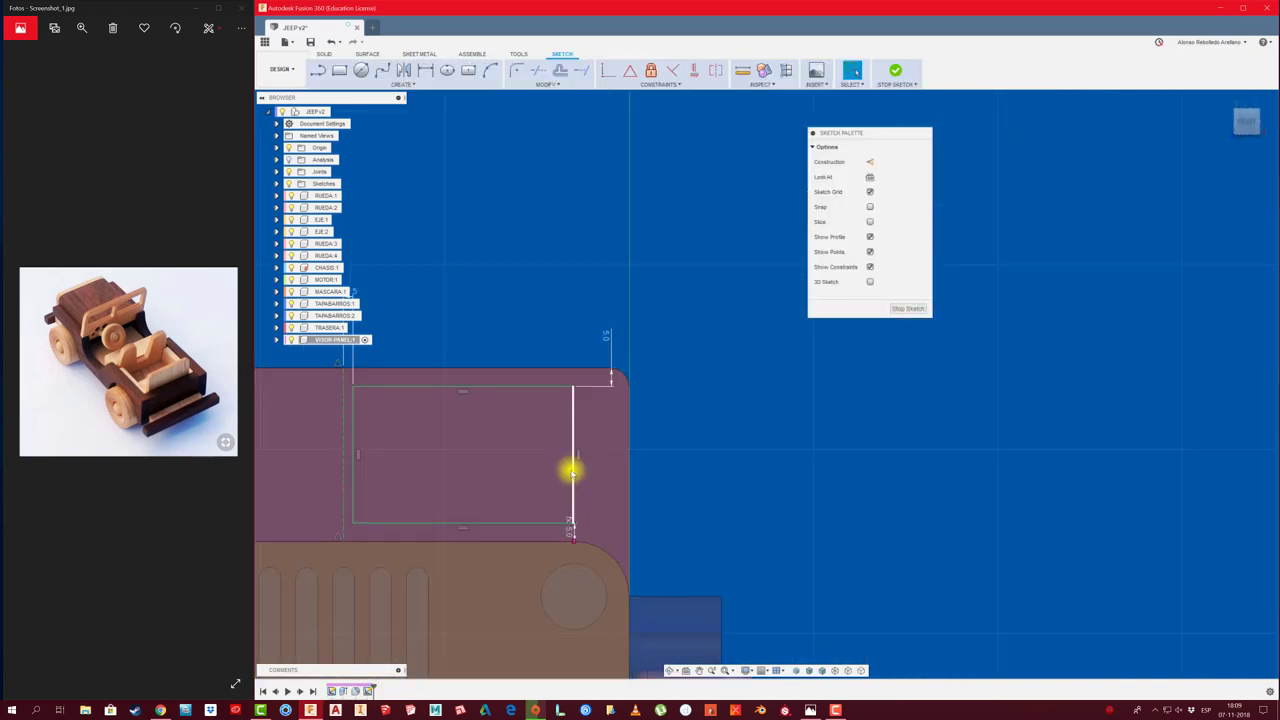
Dimension the window rectangle's right edge 5 mm from the visor's right edge
click(578, 470)
drag(580, 470, 601, 470)
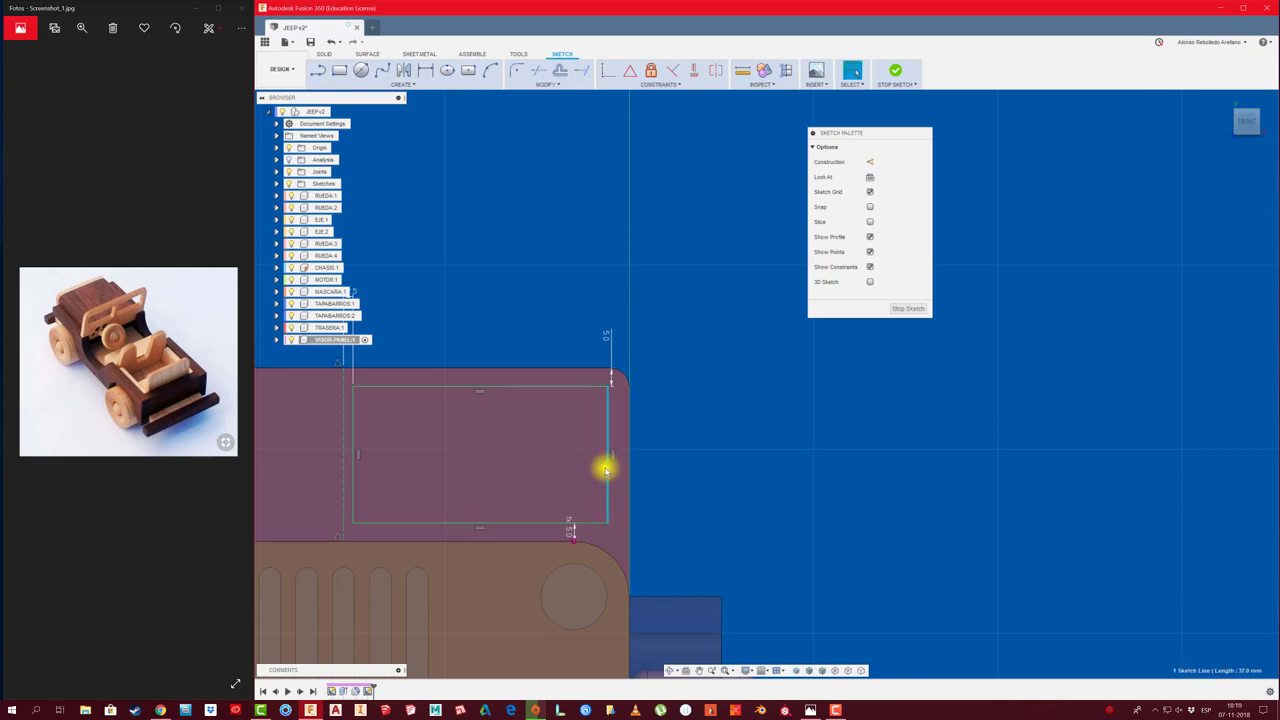
key(p)
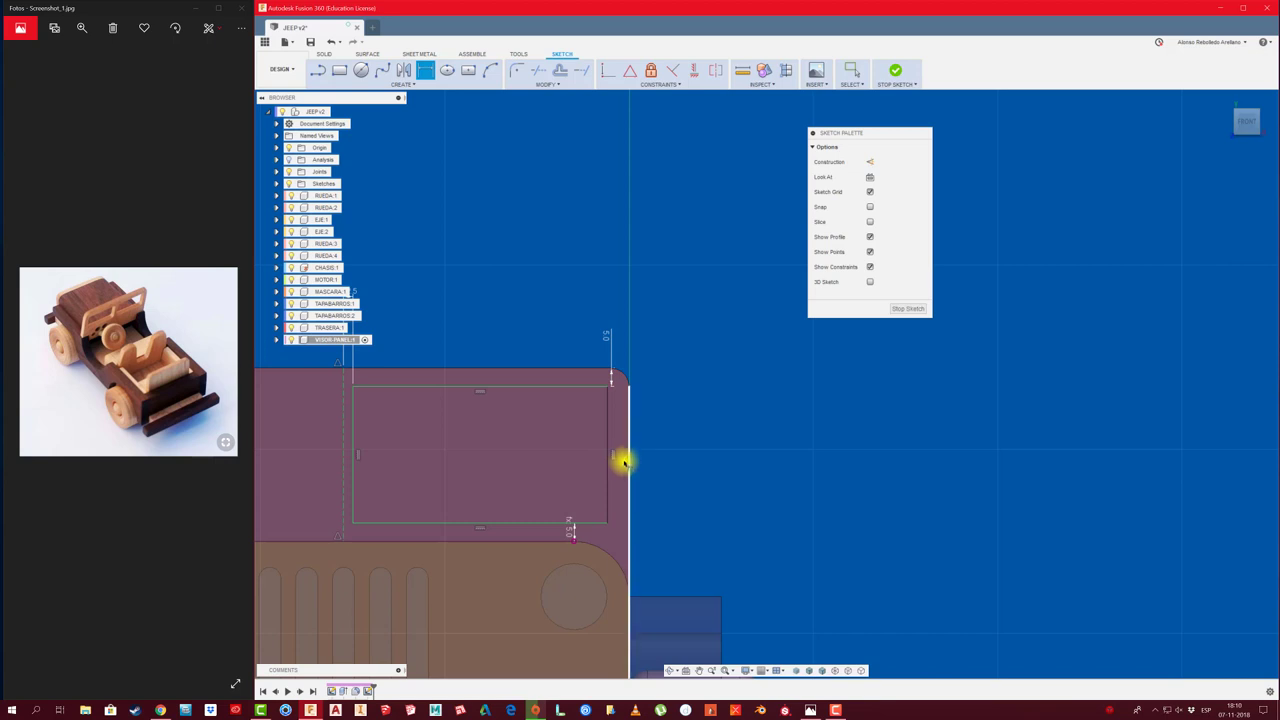
click(624, 462)
click(608, 469)
click(670, 485)
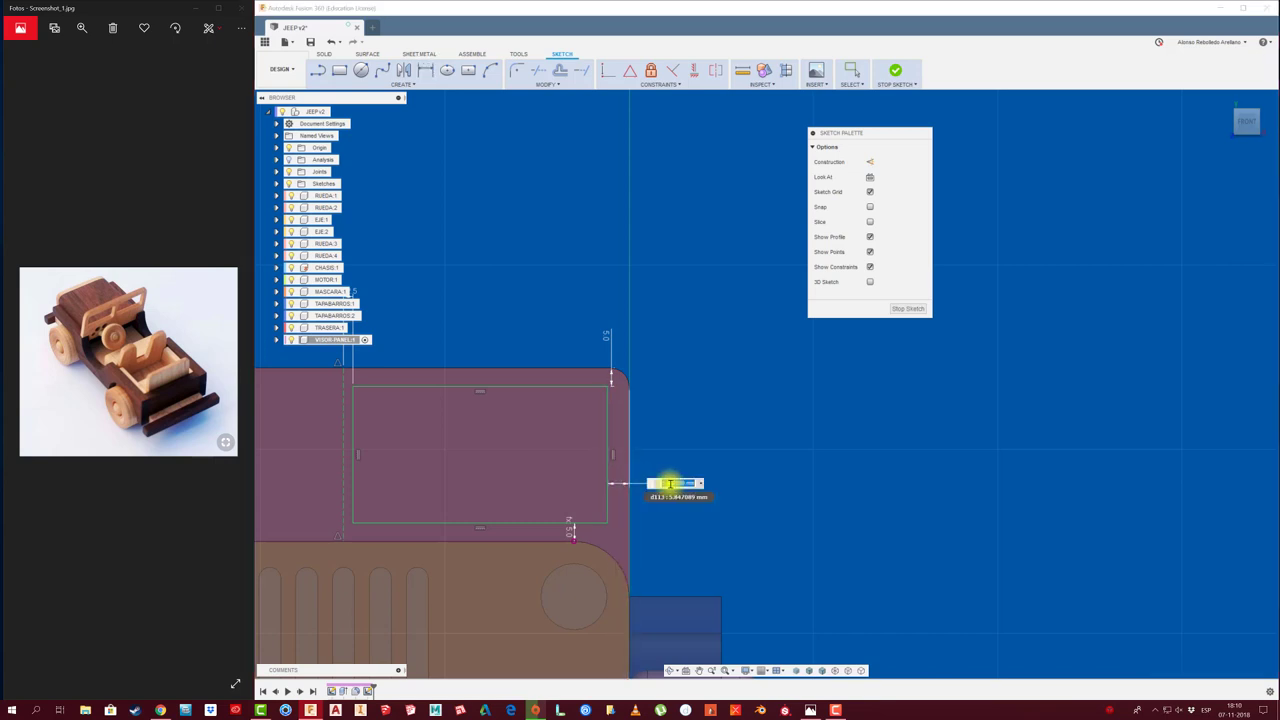
text(5)
key(Return)
middle_drag(686, 369, 809, 374)
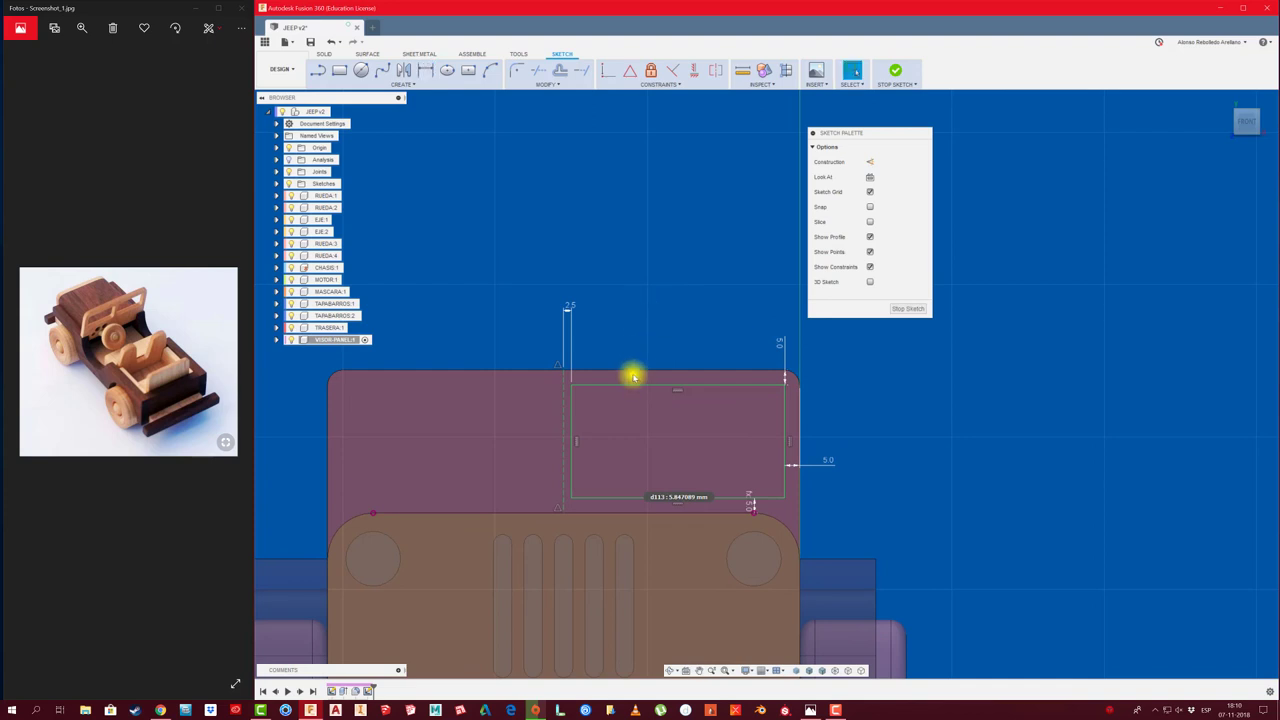
key(Escape)
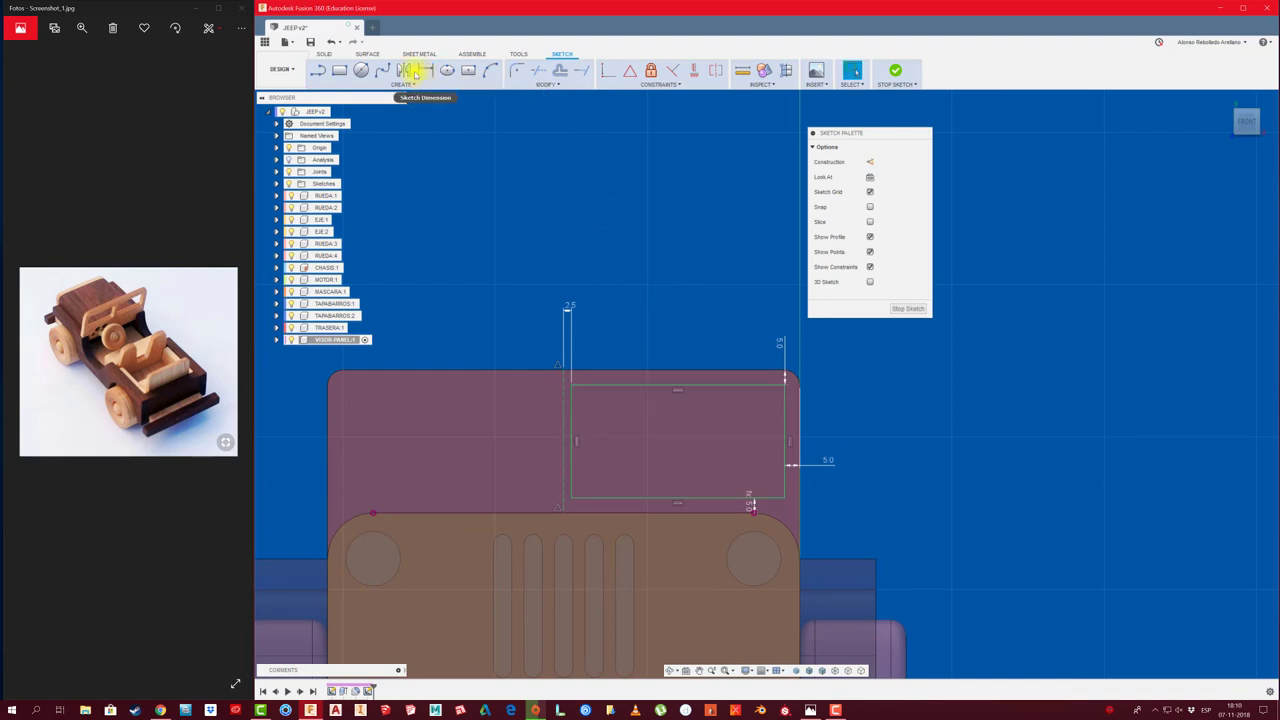
Mirror the window rectangle across the vertical centre line to create a second window
click(407, 70)
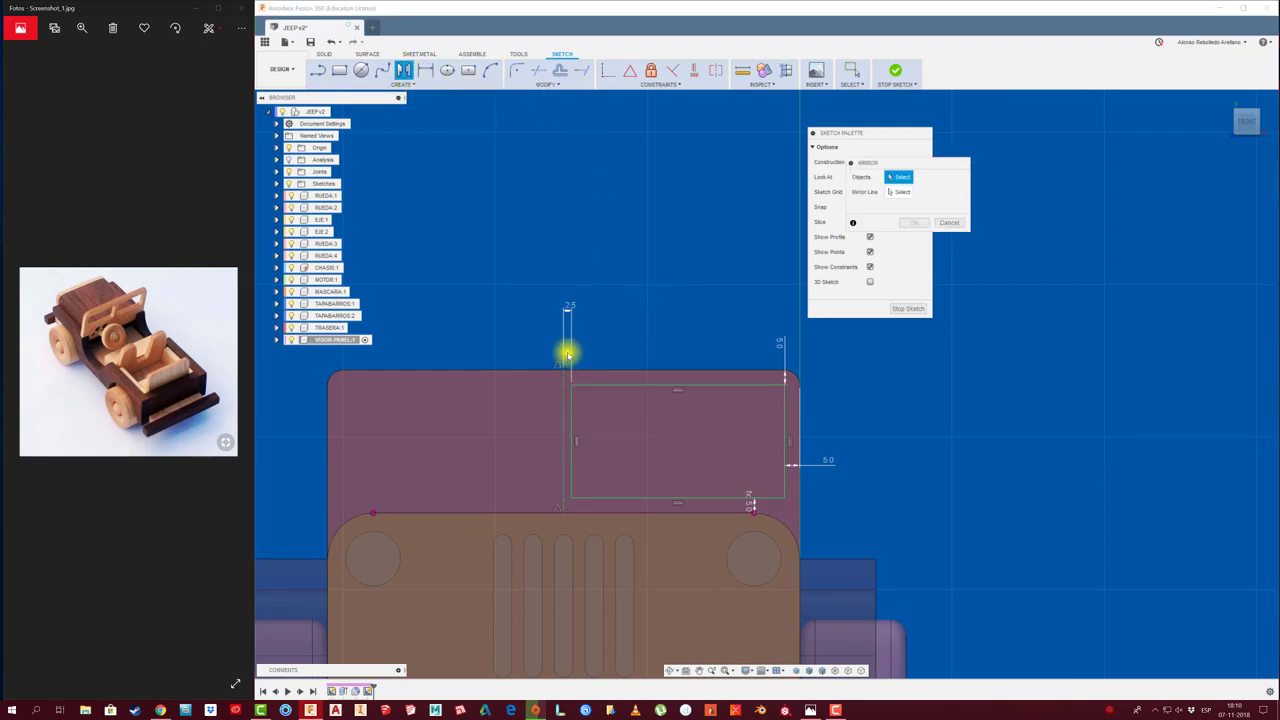
drag(569, 361, 788, 508)
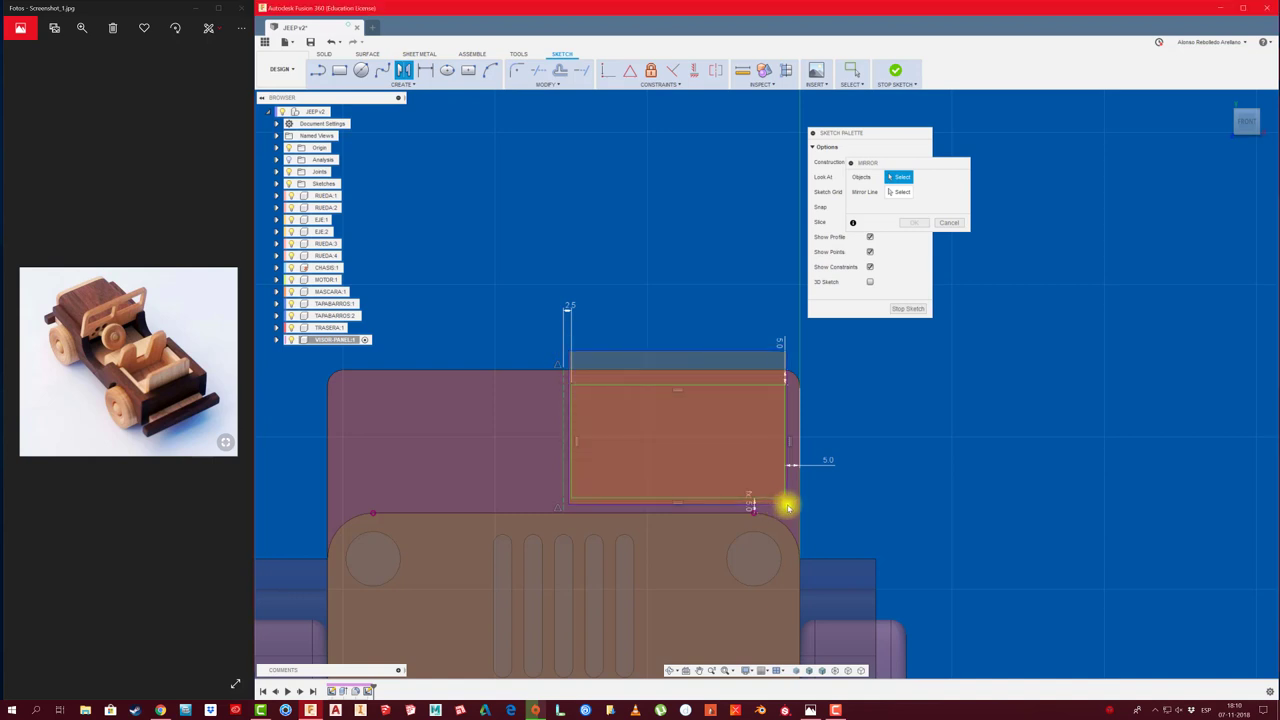
click(897, 193)
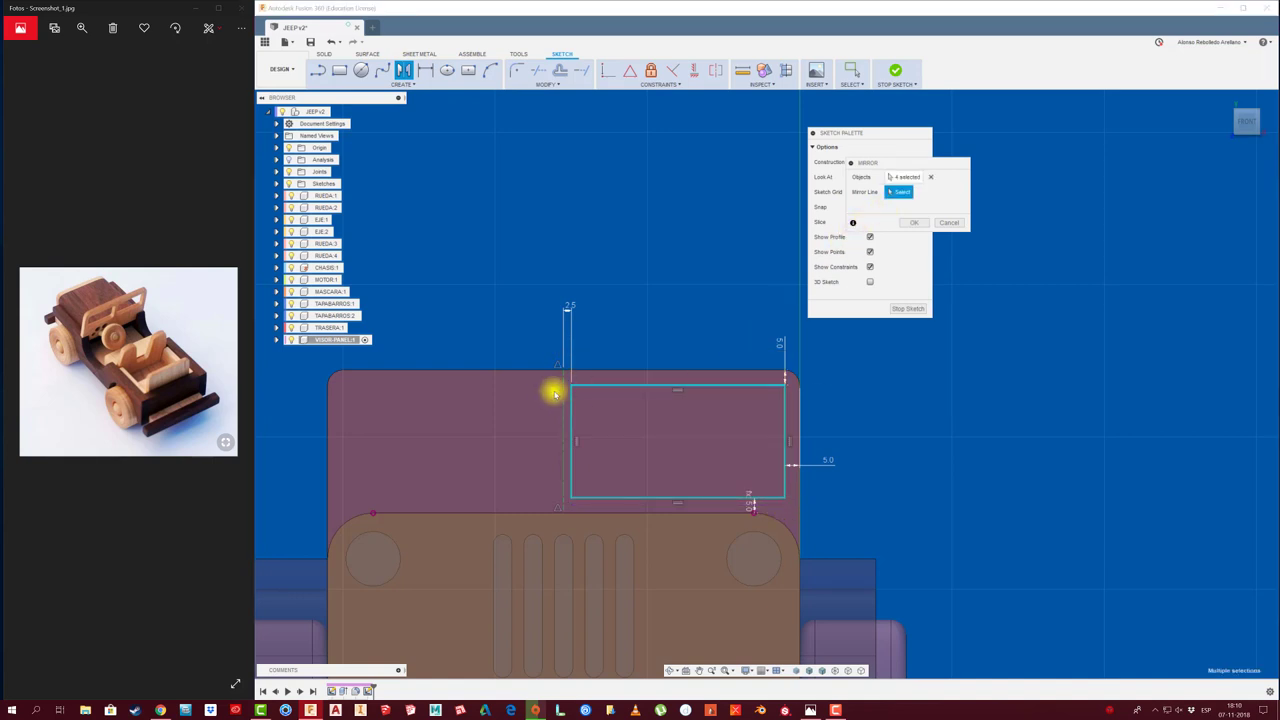
click(564, 383)
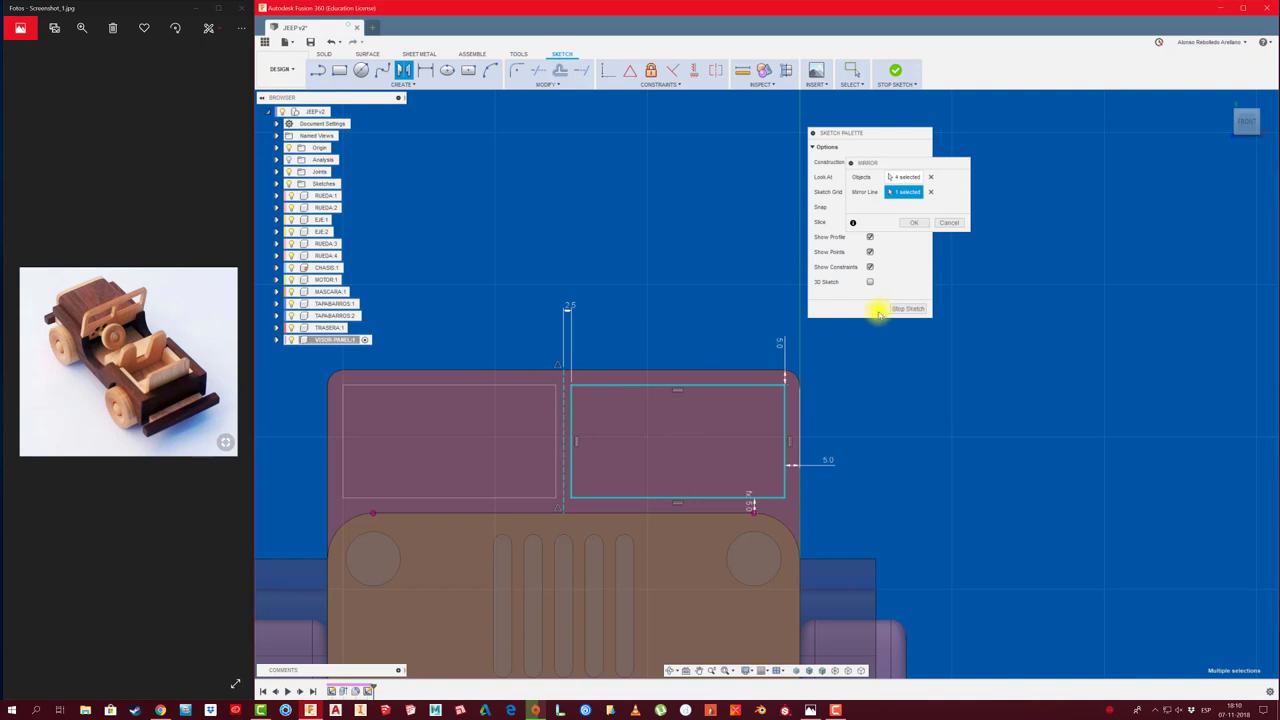
click(912, 224)
middle_drag(541, 321, 579, 321)
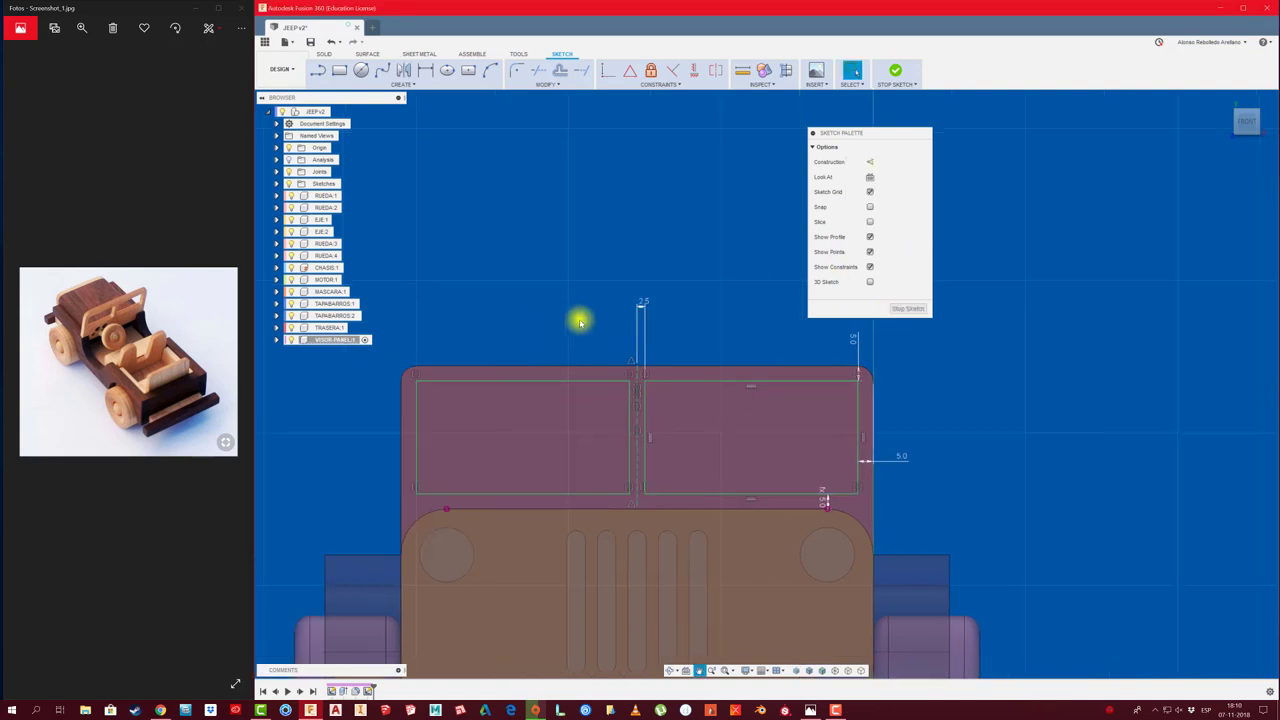
Extrude-cut both window rectangles through the visor panel to open the two windows
key(e)
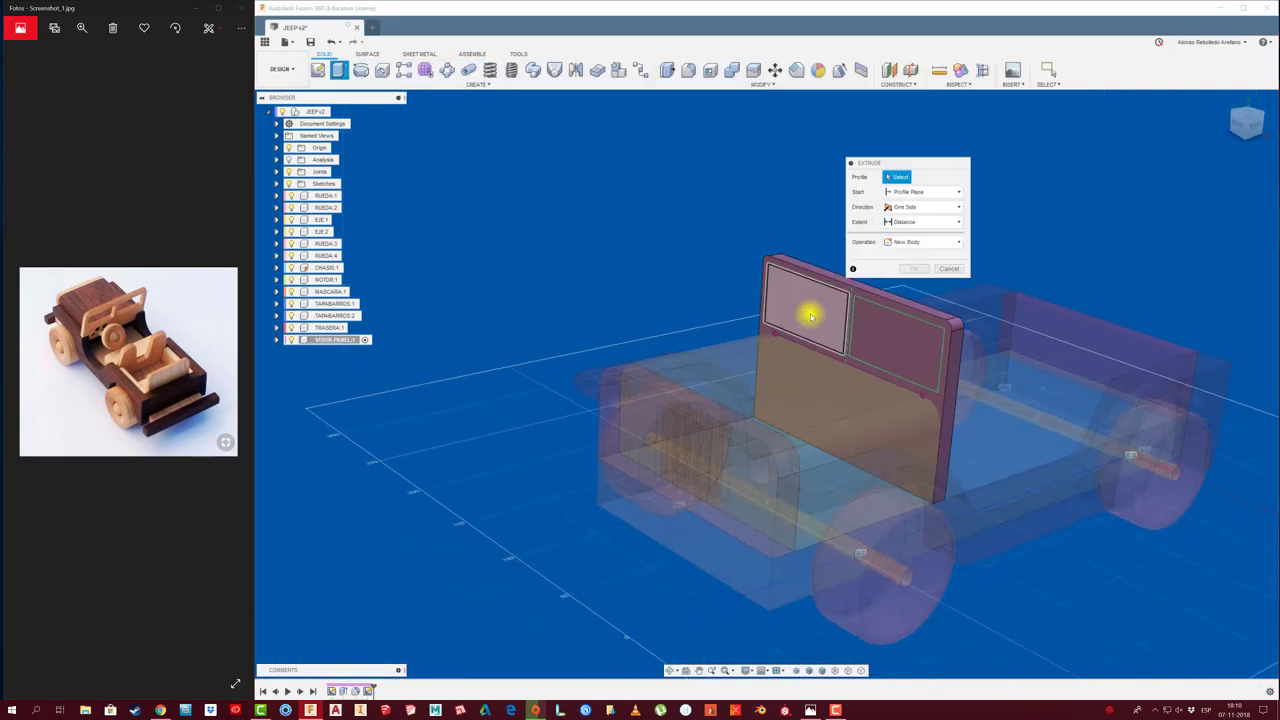
click(802, 306)
click(862, 347)
drag(888, 345, 983, 309)
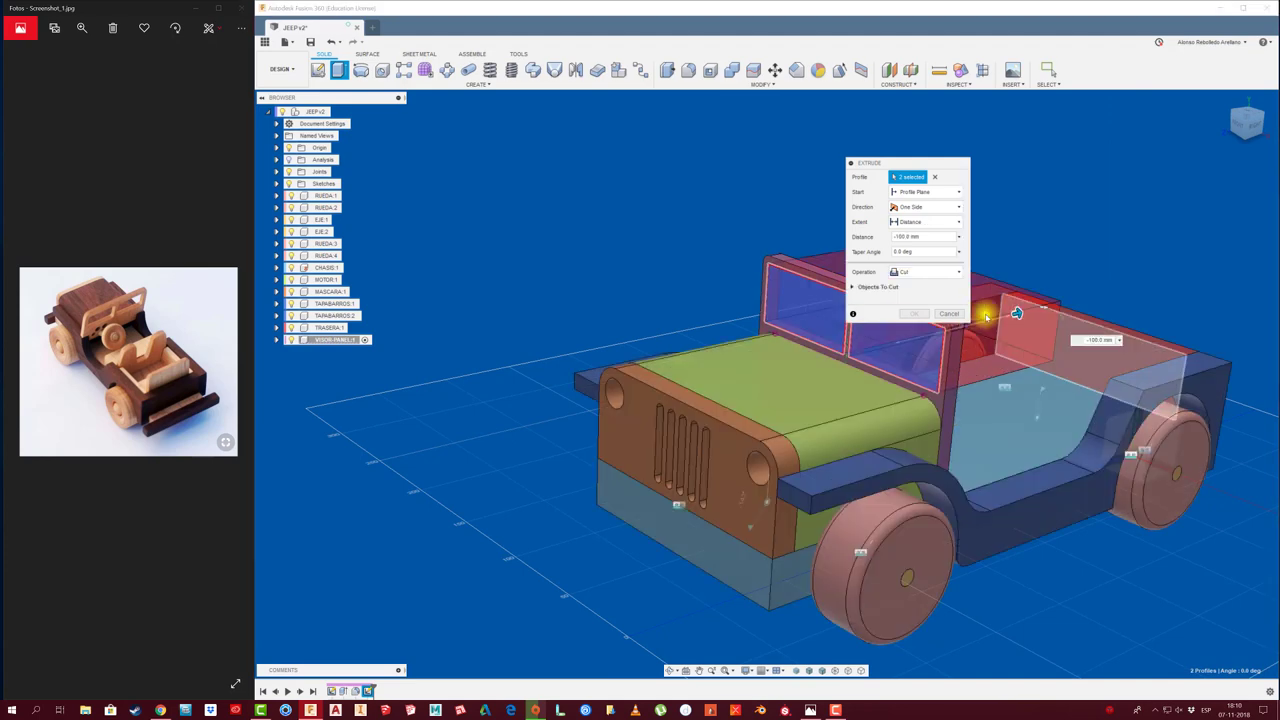
click(917, 305)
scroll(837, 289, up, 3)
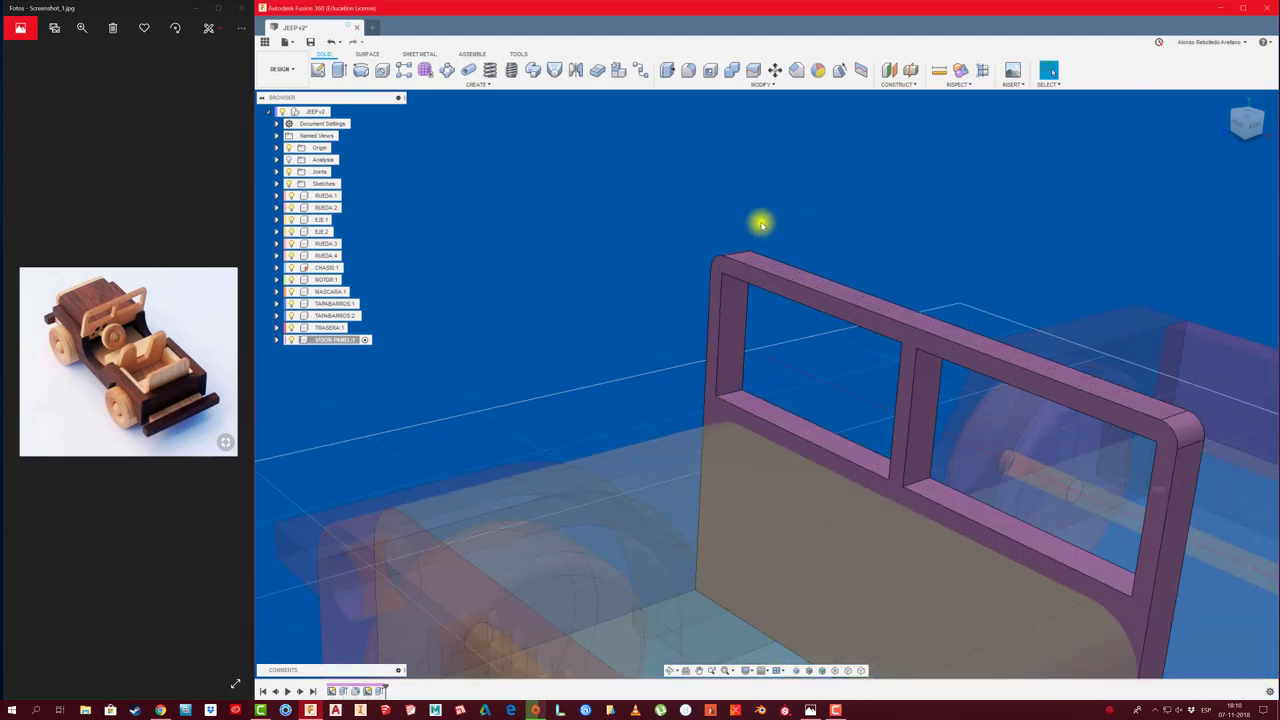
scroll(751, 232, up, 2)
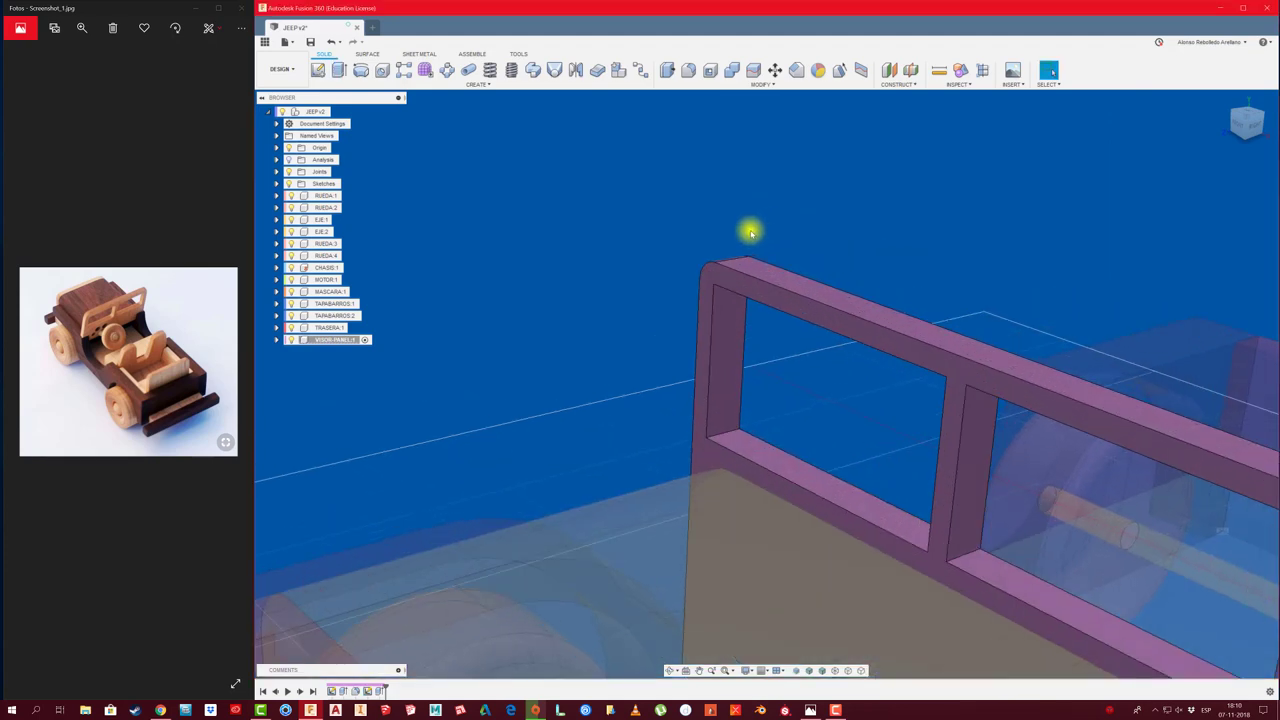
click(690, 72)
Fillet the window corner edges and the middle bar with a 5 mm radius
scroll(715, 295, up, 5)
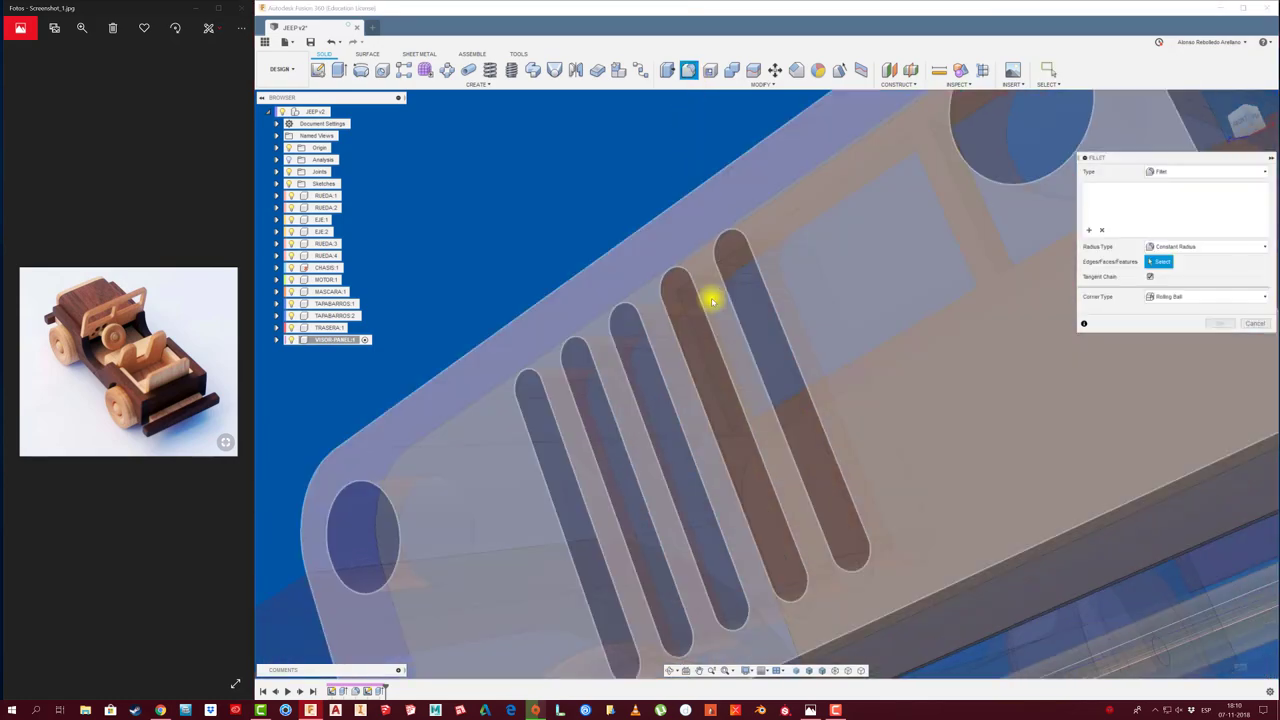
click(728, 281)
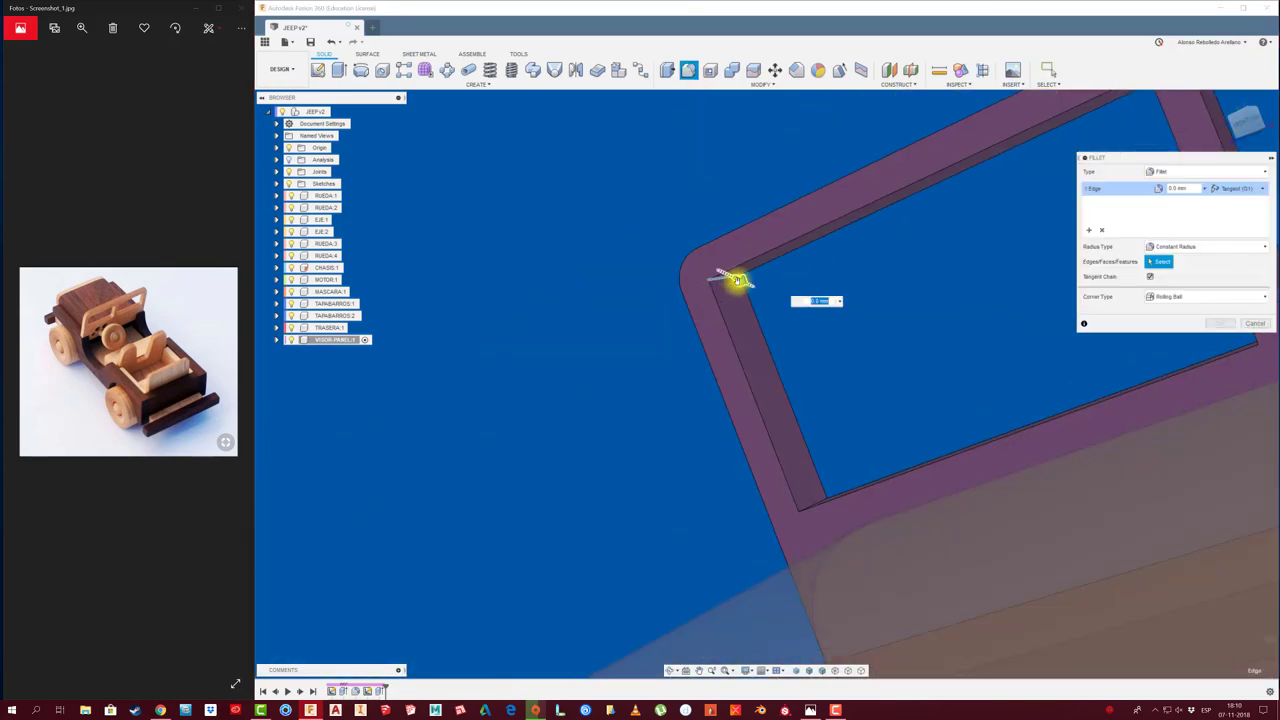
click(801, 487)
mouse_move(808, 474)
shift+middle_down()
mouse_move(1023, 517)
mouse_move(979, 377)
mouse_move(934, 380)
mouse_move(971, 289)
mouse_move(571, 340)
mouse_move(466, 394)
mouse_move(451, 374)
mouse_move(458, 352)
shift+middle_up()
click(955, 326)
click(466, 345)
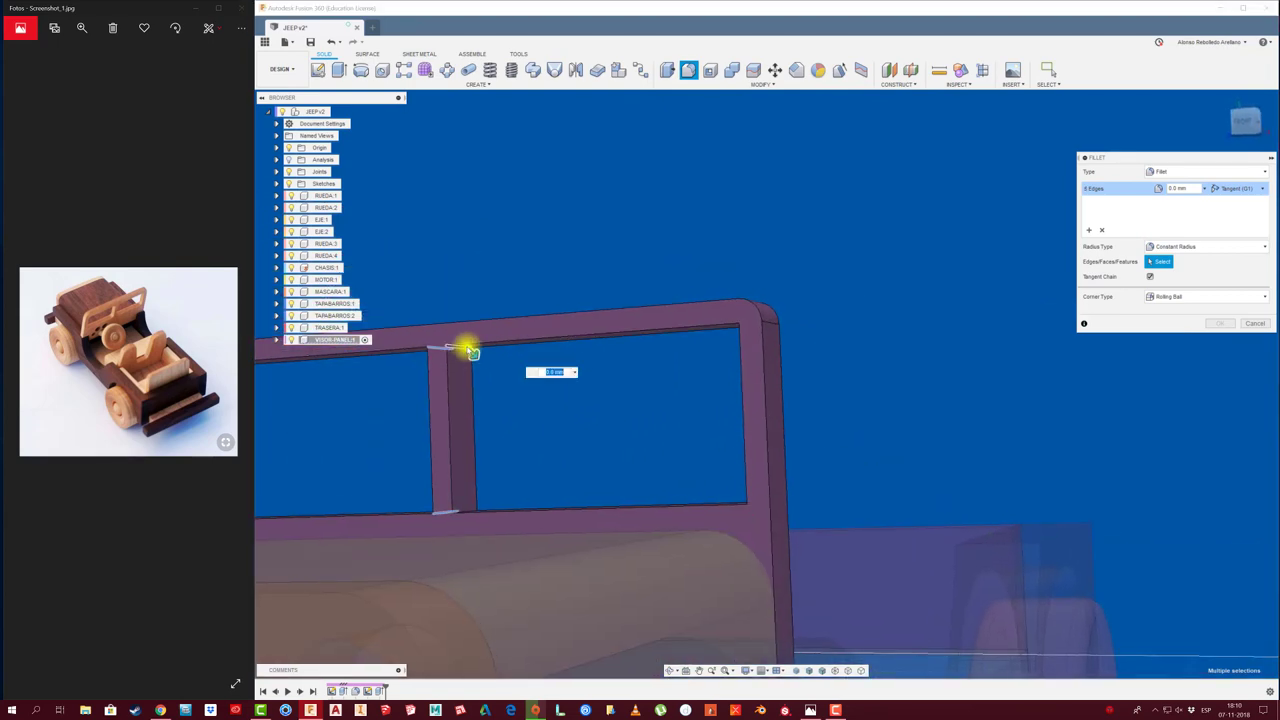
mouse_move(469, 480)
shift+middle_down()
mouse_move(751, 494)
mouse_move(735, 494)
shift+middle_up()
click(478, 470)
click(715, 485)
mouse_move(723, 414)
shift+middle_down()
mouse_move(743, 377)
mouse_move(762, 385)
mouse_move(1063, 286)
mouse_move(1171, 191)
shift+middle_up()
click(762, 385)
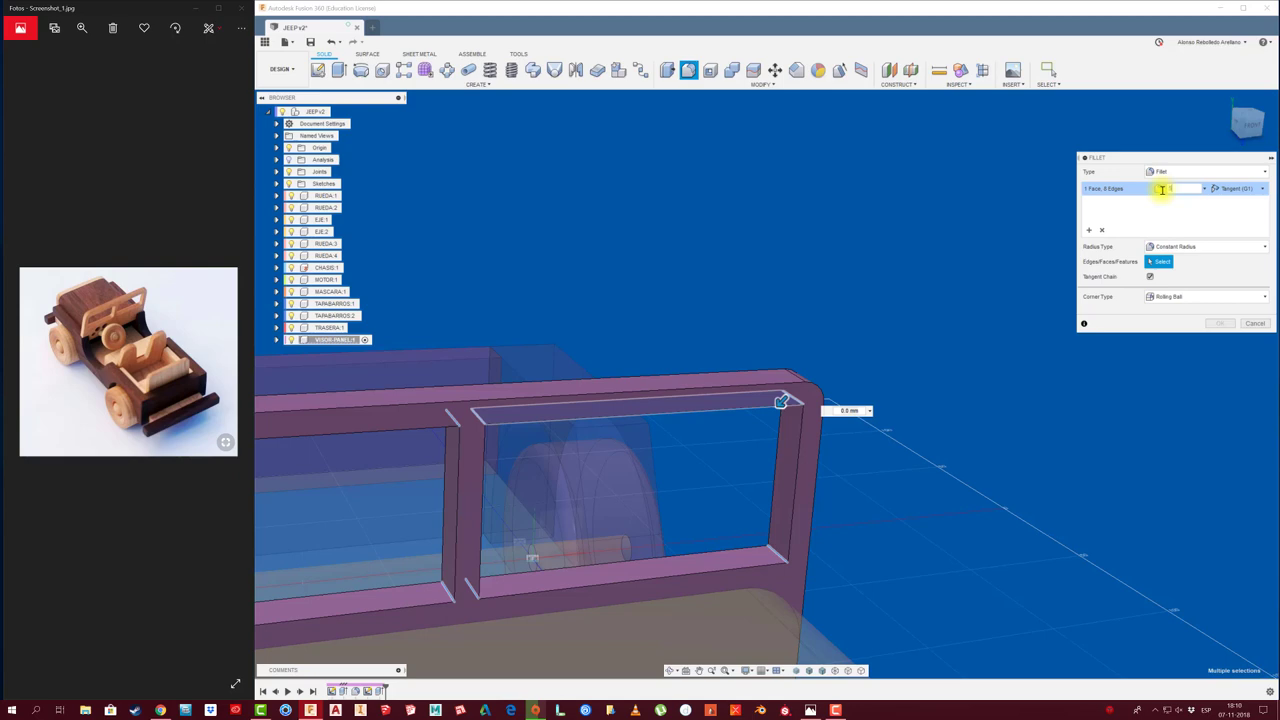
text(5)
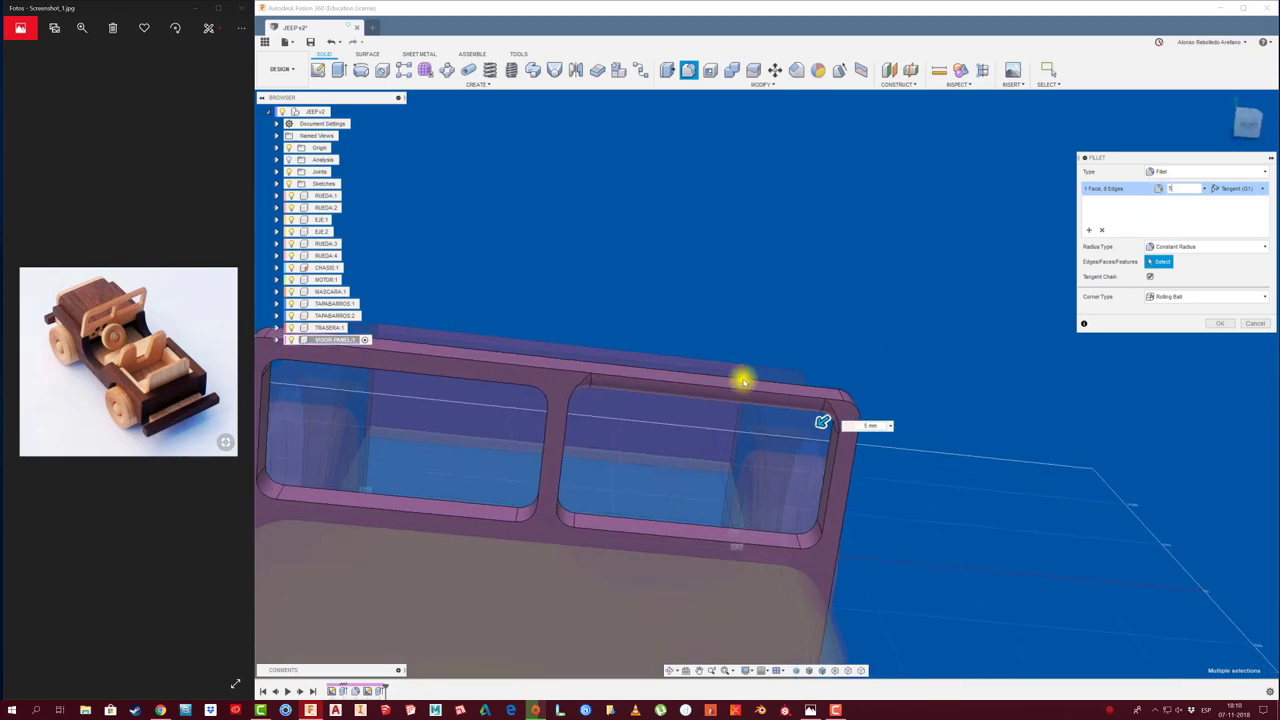
click(1220, 323)
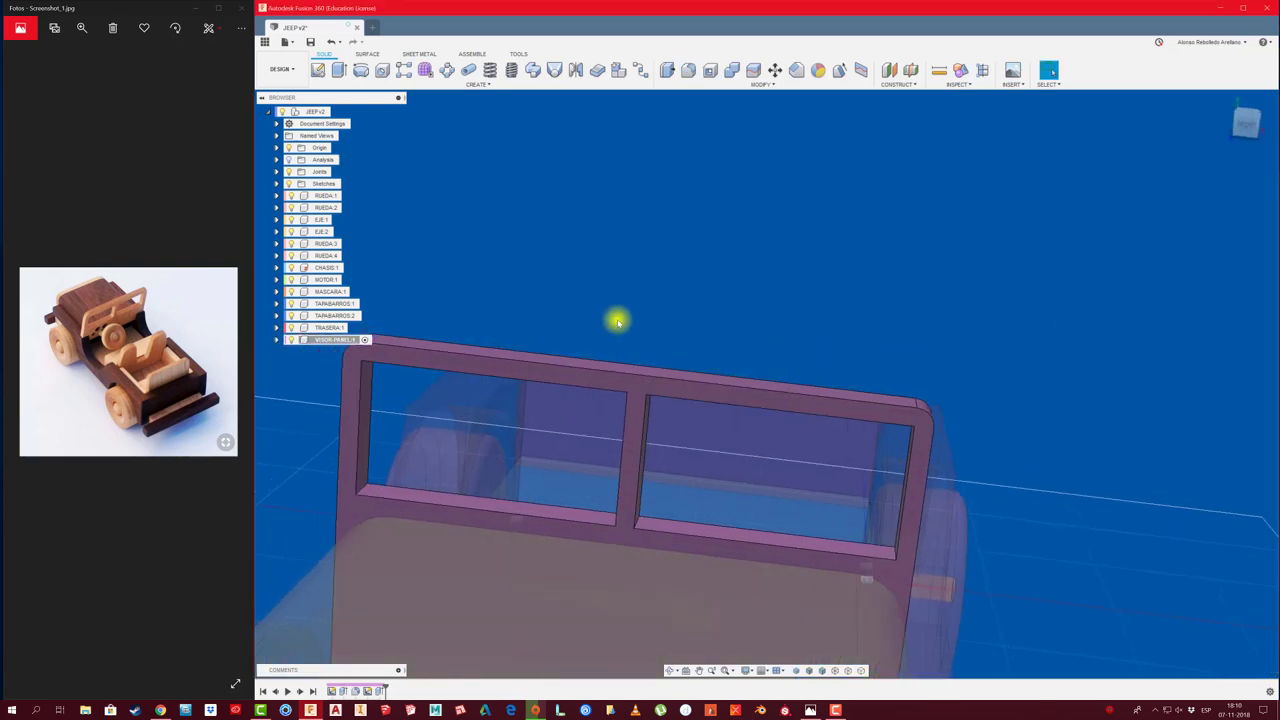
Add another 5 mm fillet to the top and bottom inner window edges
click(688, 69)
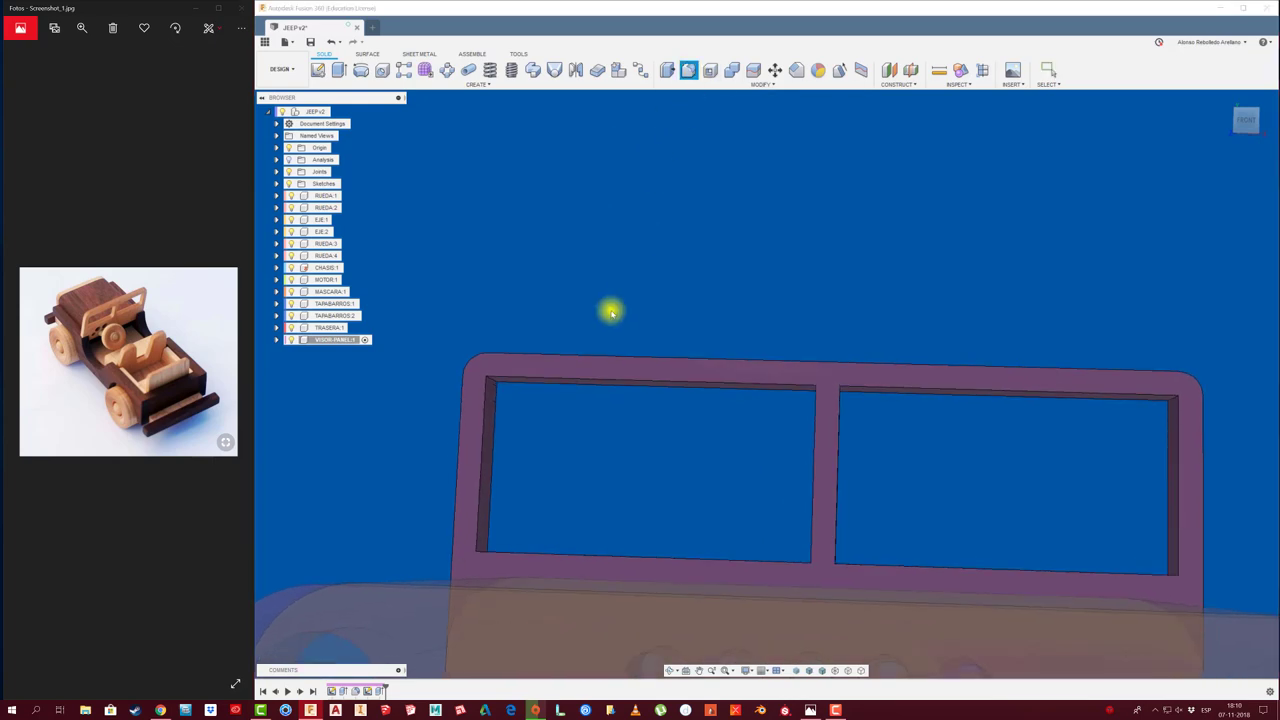
click(492, 382)
shift+middle_drag(486, 451, 491, 517)
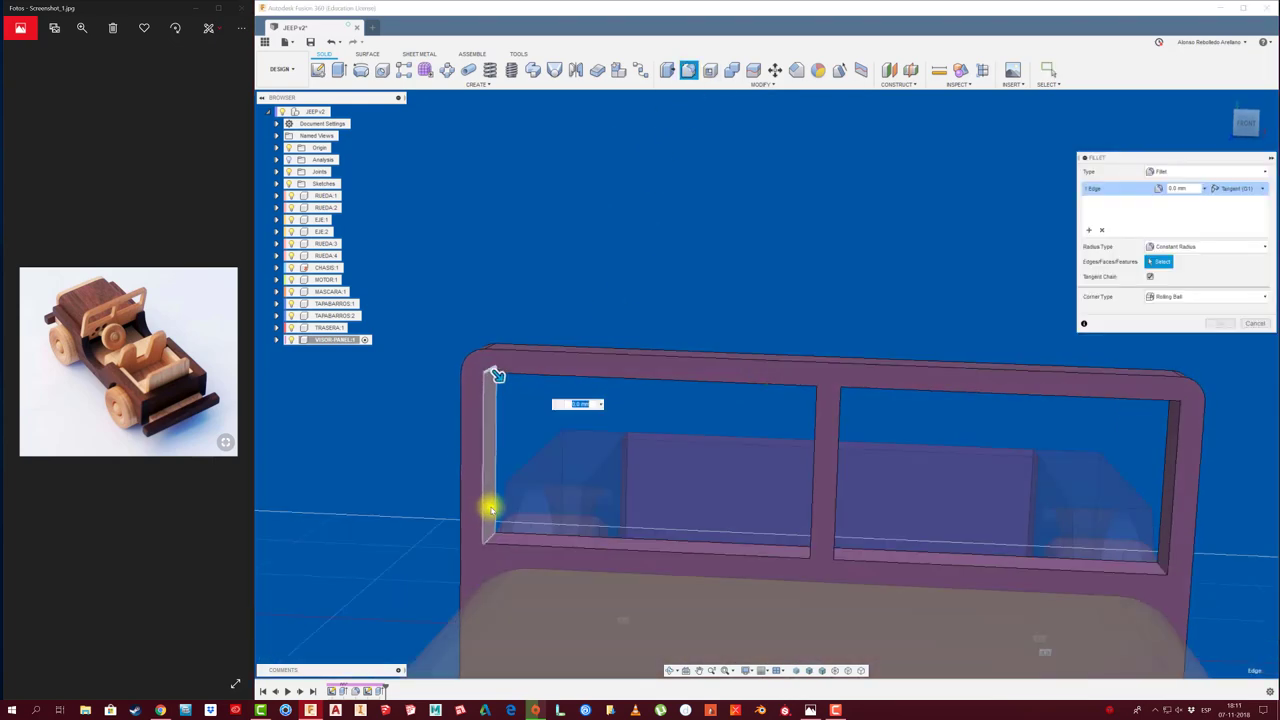
click(711, 541)
mouse_move(711, 541)
shift+middle_down()
mouse_move(794, 537)
mouse_move(811, 409)
shift+middle_up()
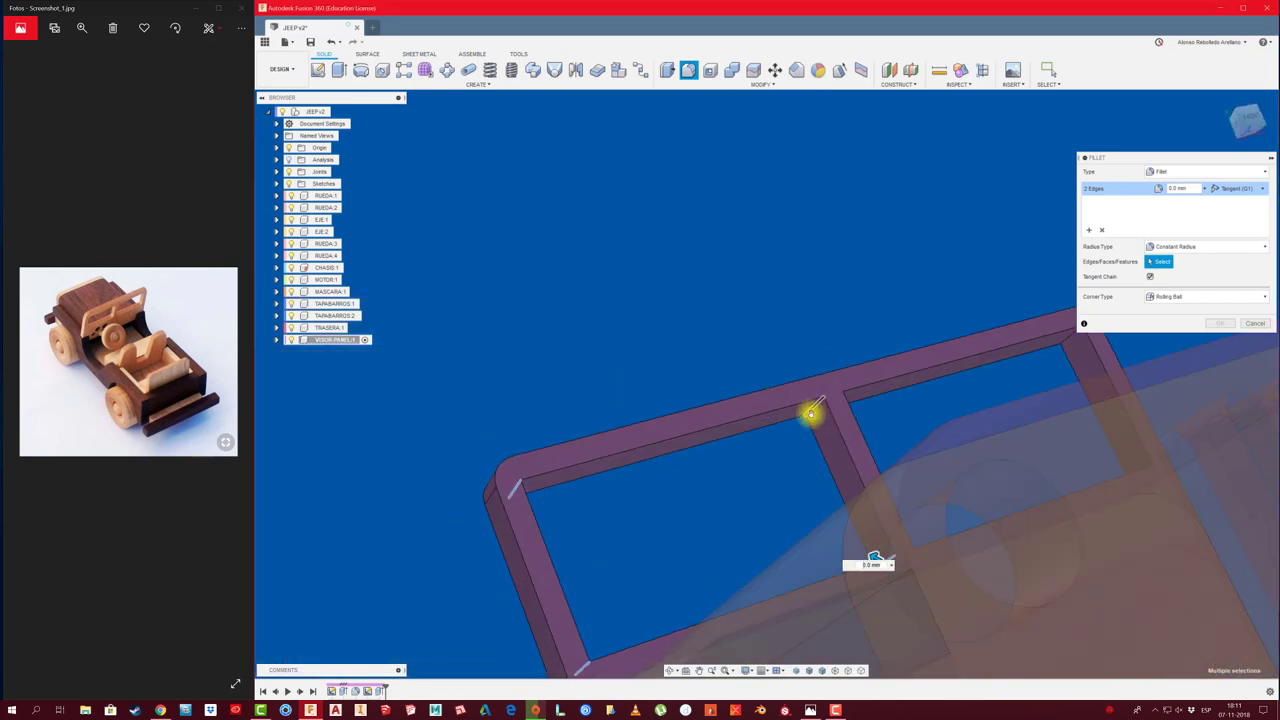
click(1217, 324)
shift+middle_drag(854, 311, 689, 72)
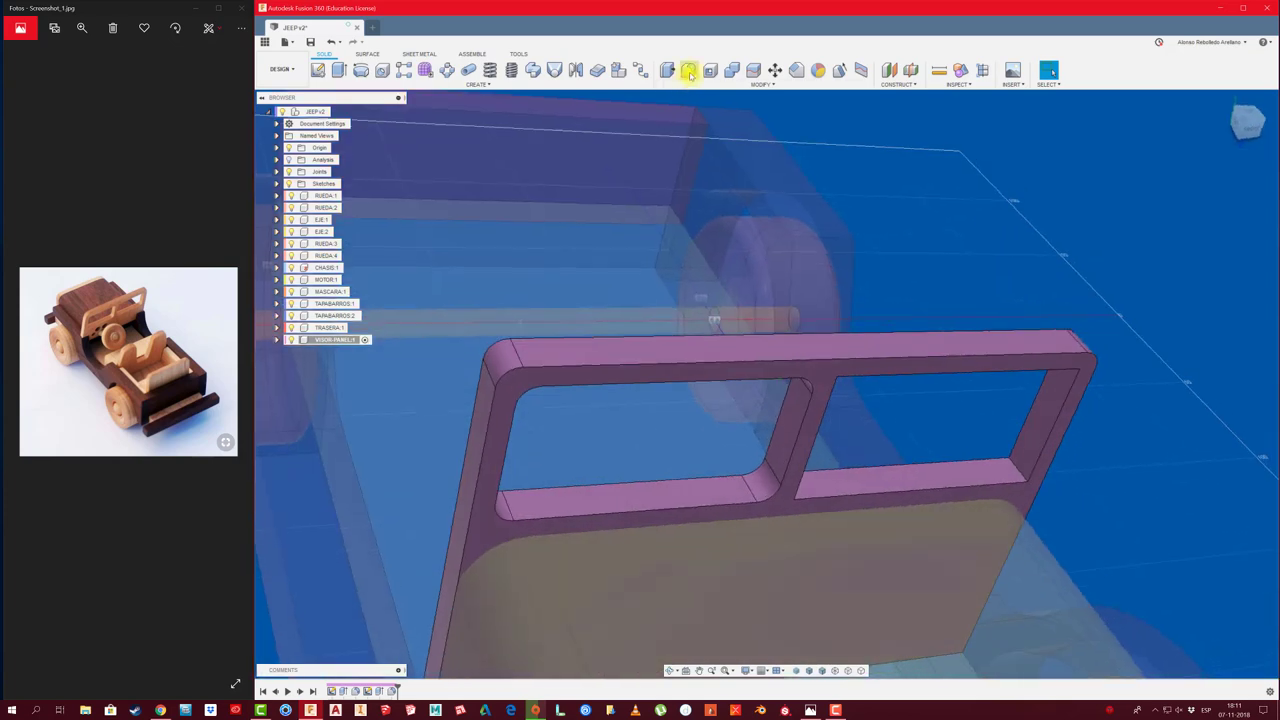
Fillet the lower window rail, middle pillar and right pillar edges at 5 mm
key(f)
mouse_move(740, 194)
shift+middle_down()
mouse_move(1011, 457)
mouse_move(826, 516)
mouse_move(903, 506)
mouse_move(857, 372)
shift+middle_up()
click(1046, 462)
click(886, 477)
scroll(857, 372, up, 5)
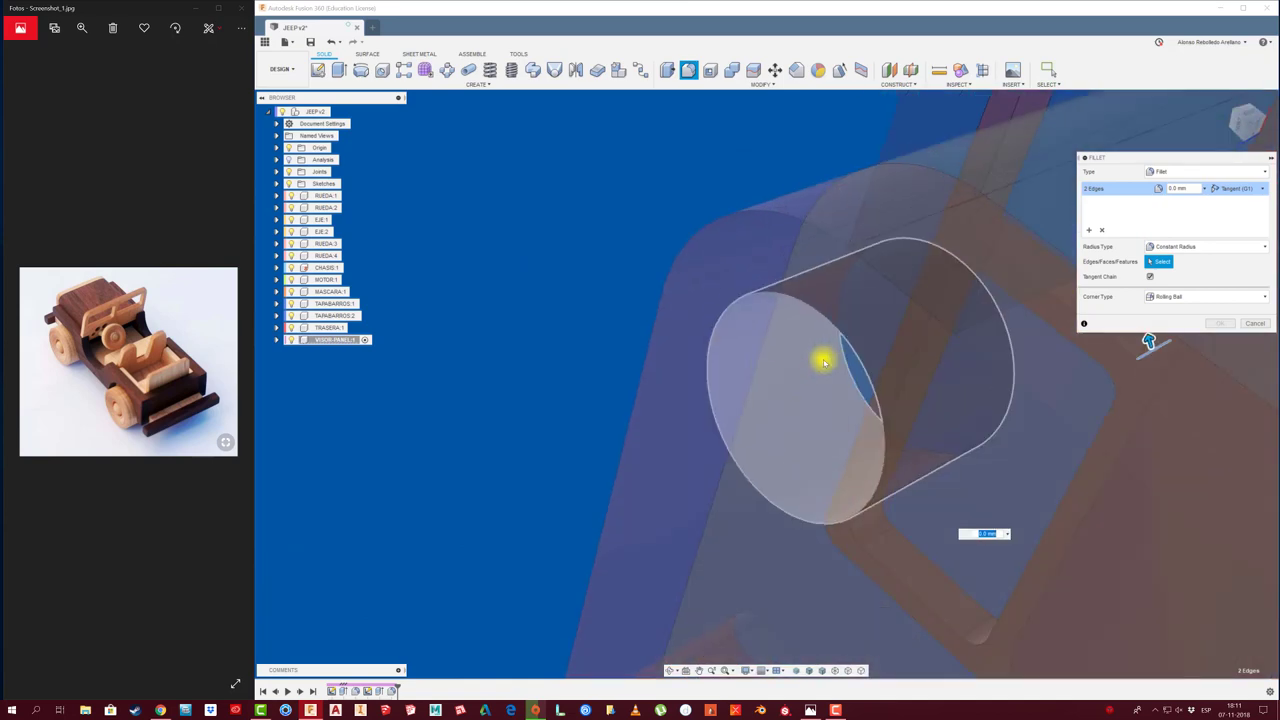
scroll(874, 317, down, 2)
scroll(883, 280, down, 1)
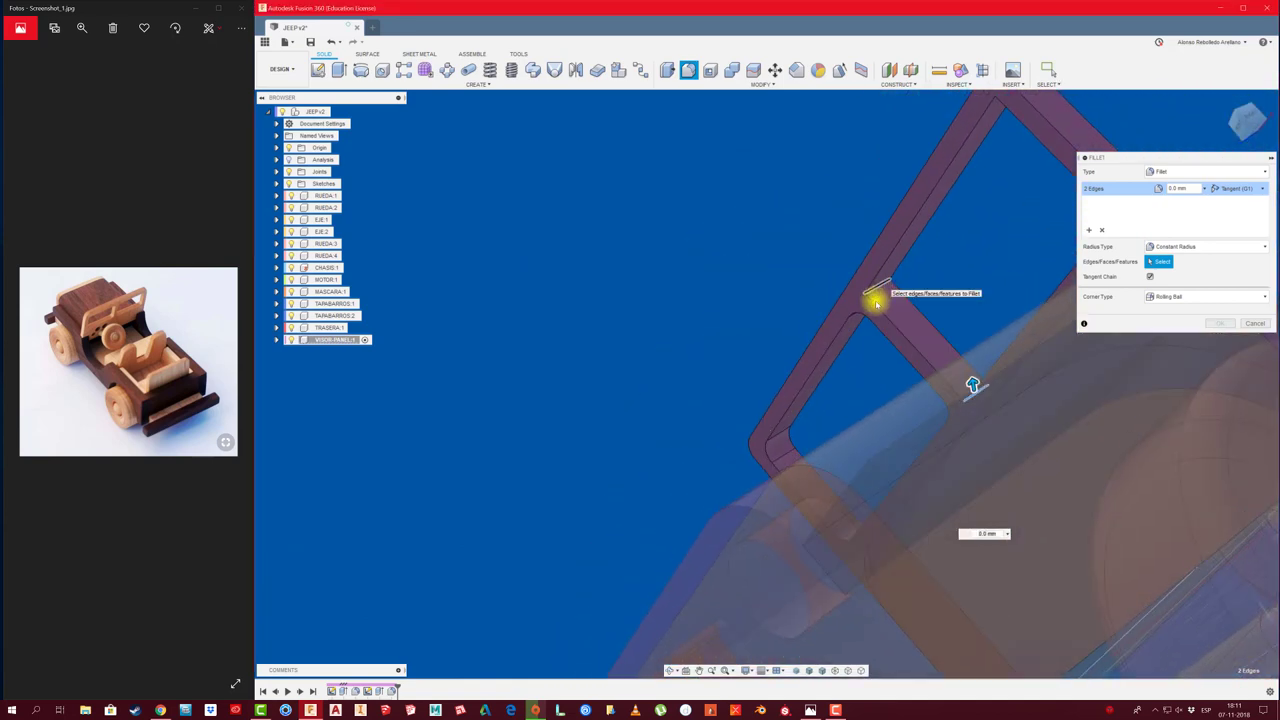
scroll(871, 316, down, 2)
shift+middle_drag(871, 316, 960, 470)
click(974, 466)
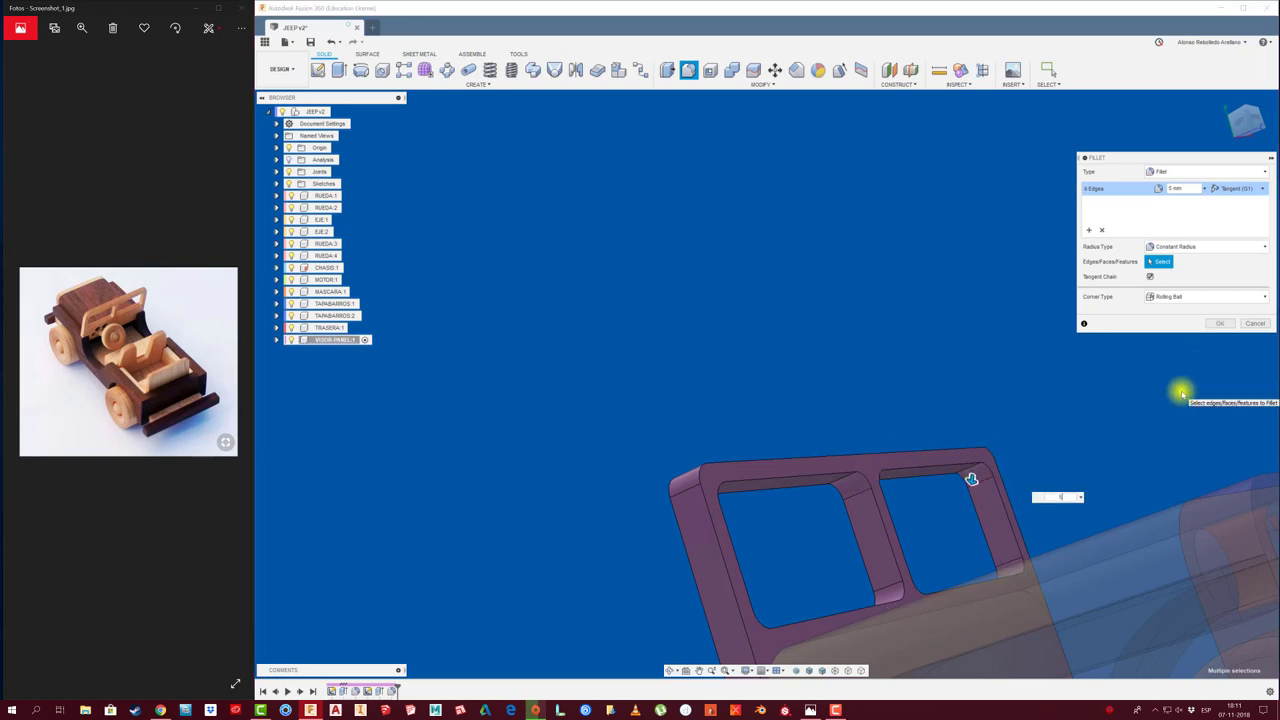
click(1216, 331)
mouse_move(957, 371)
shift+middle_down()
mouse_move(690, 388)
mouse_move(611, 286)
shift+middle_up()
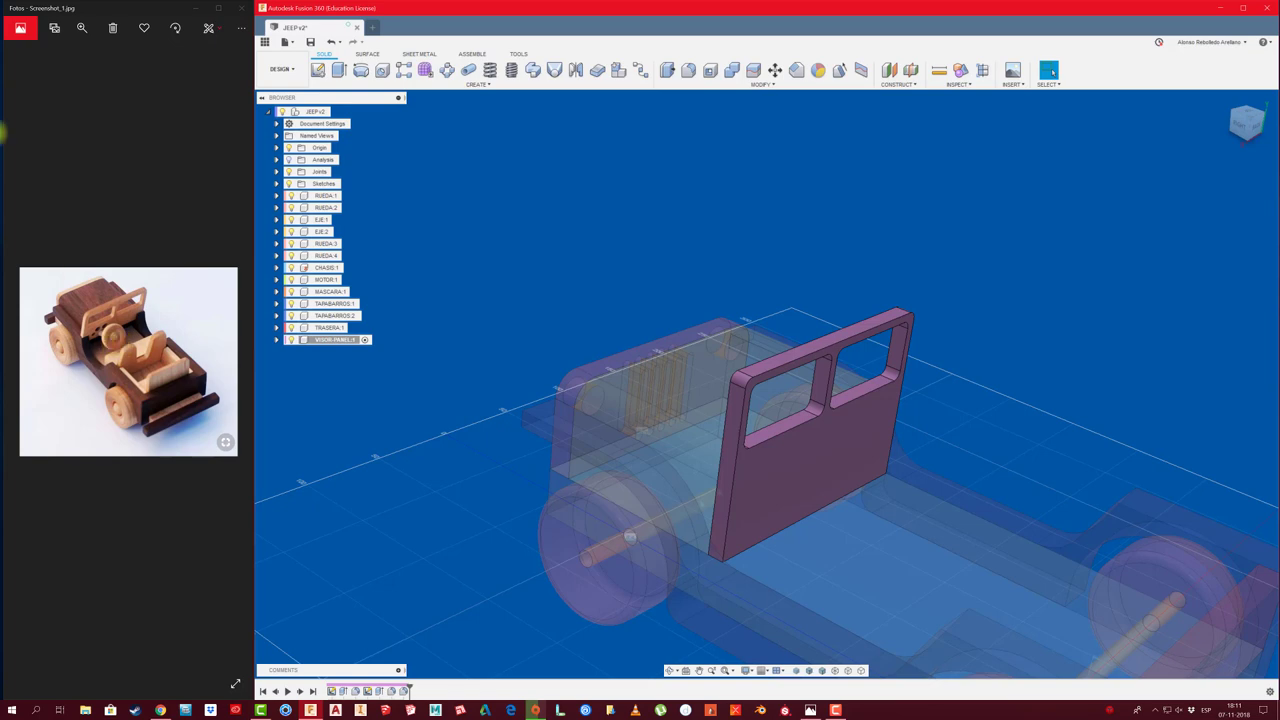
Start a new sketch on the visor panel face
click(317, 72)
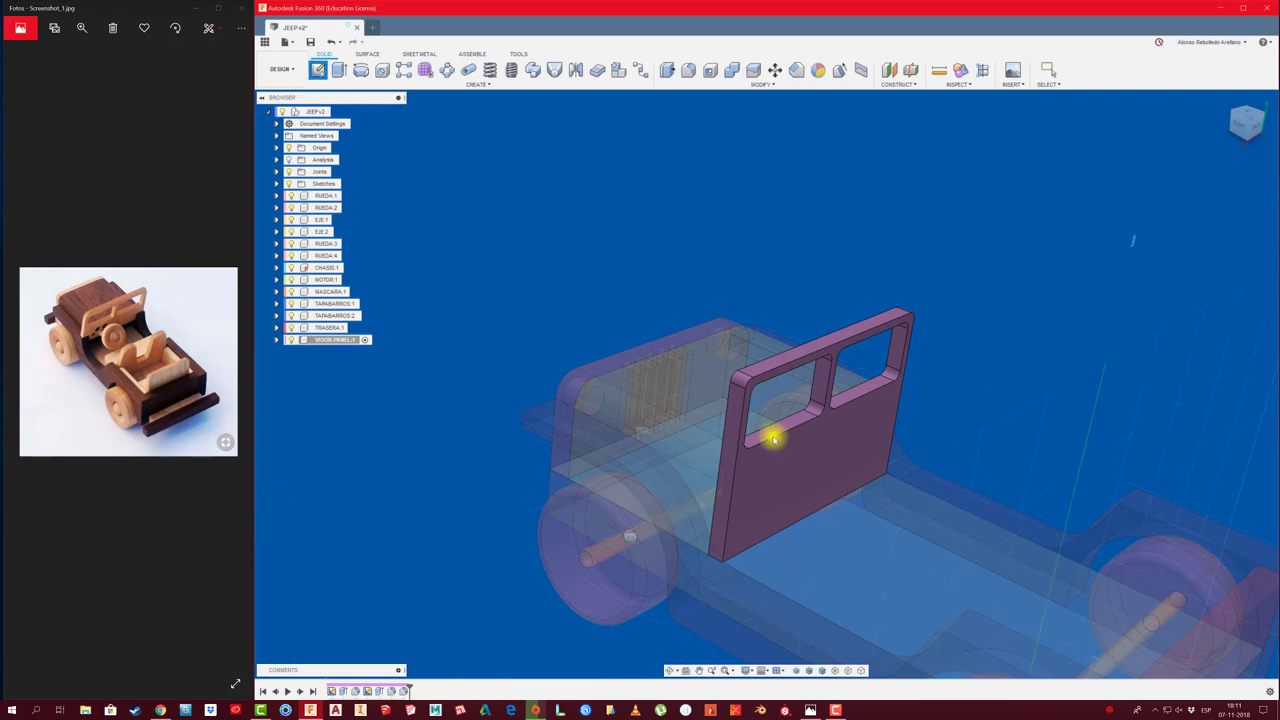
click(800, 466)
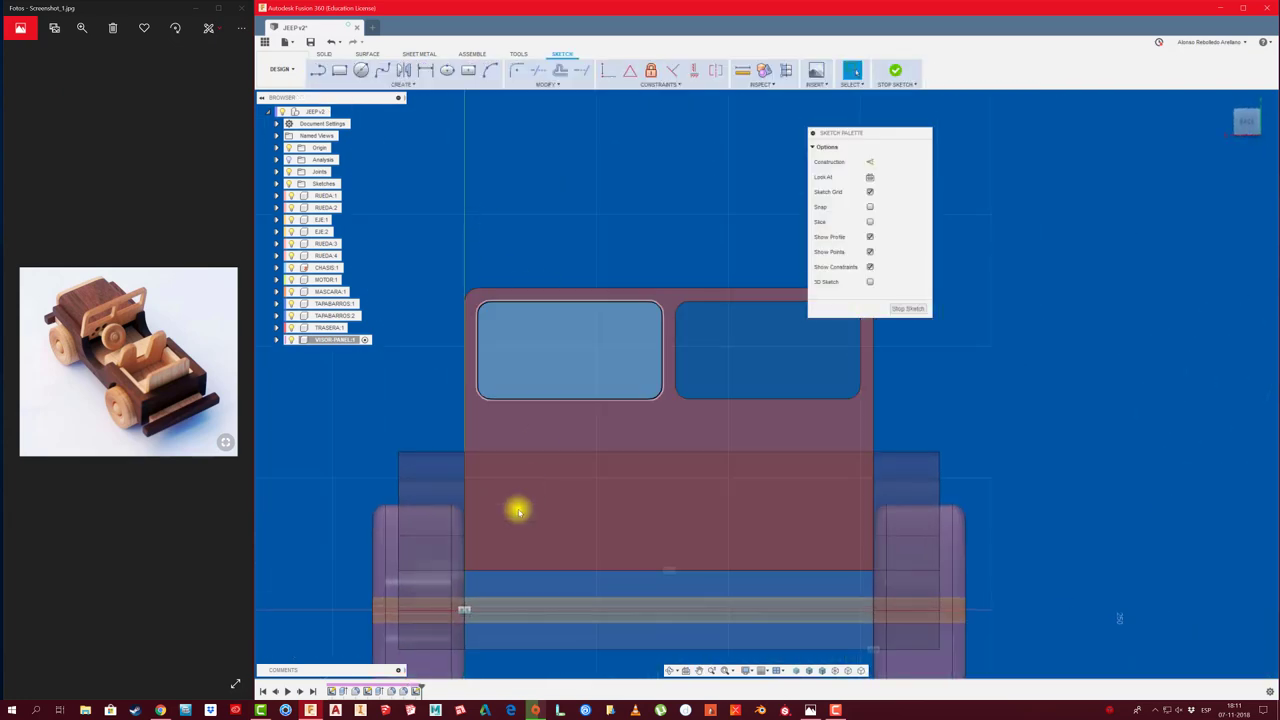
middle_drag(528, 520, 540, 491)
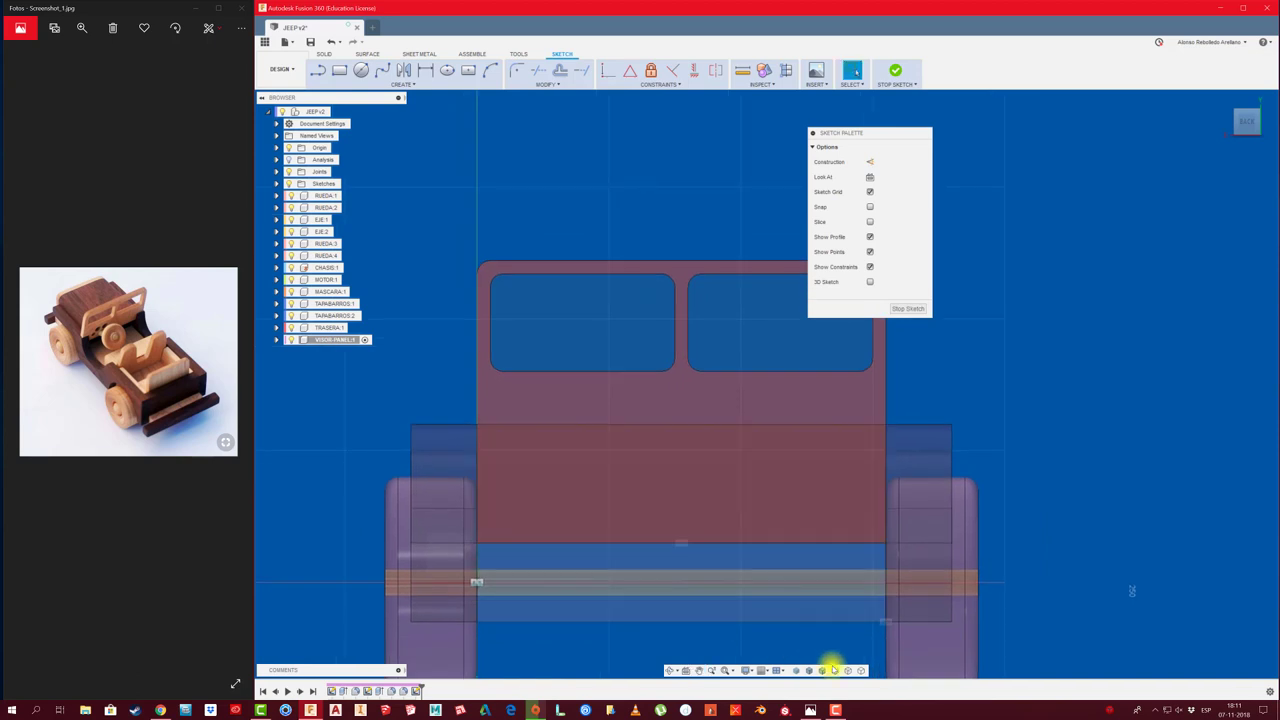
click(834, 670)
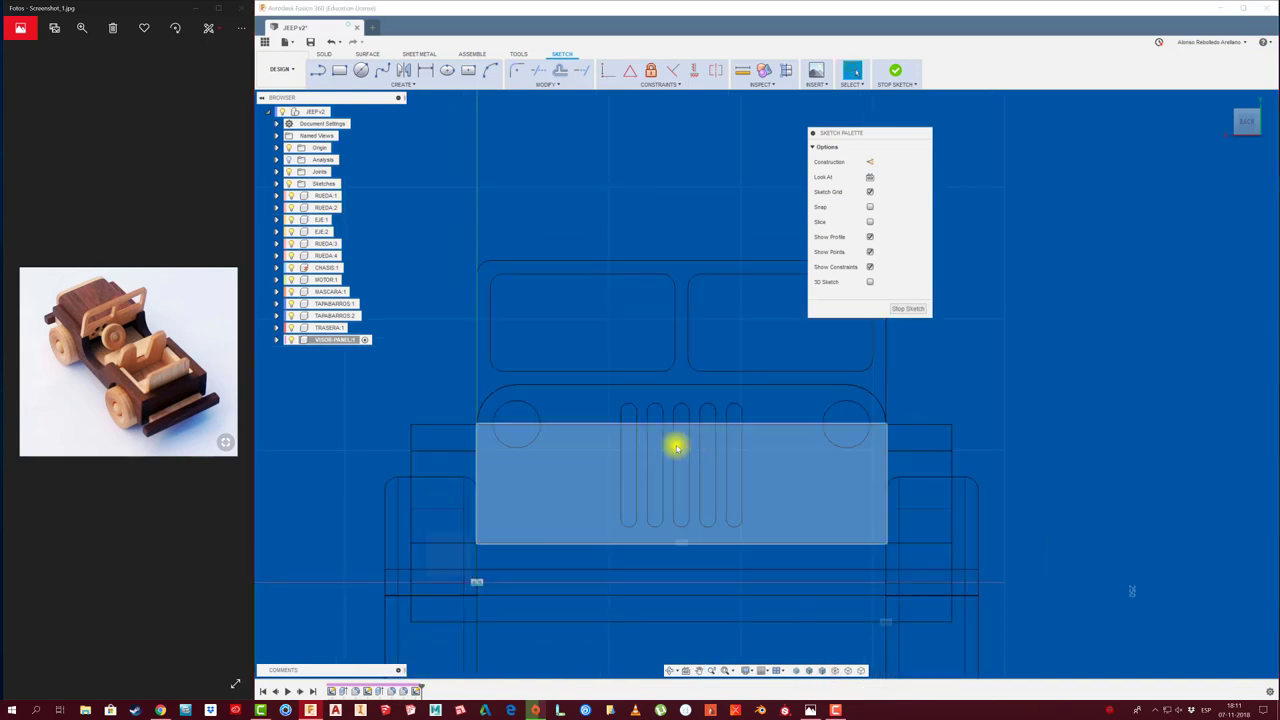
click(826, 669)
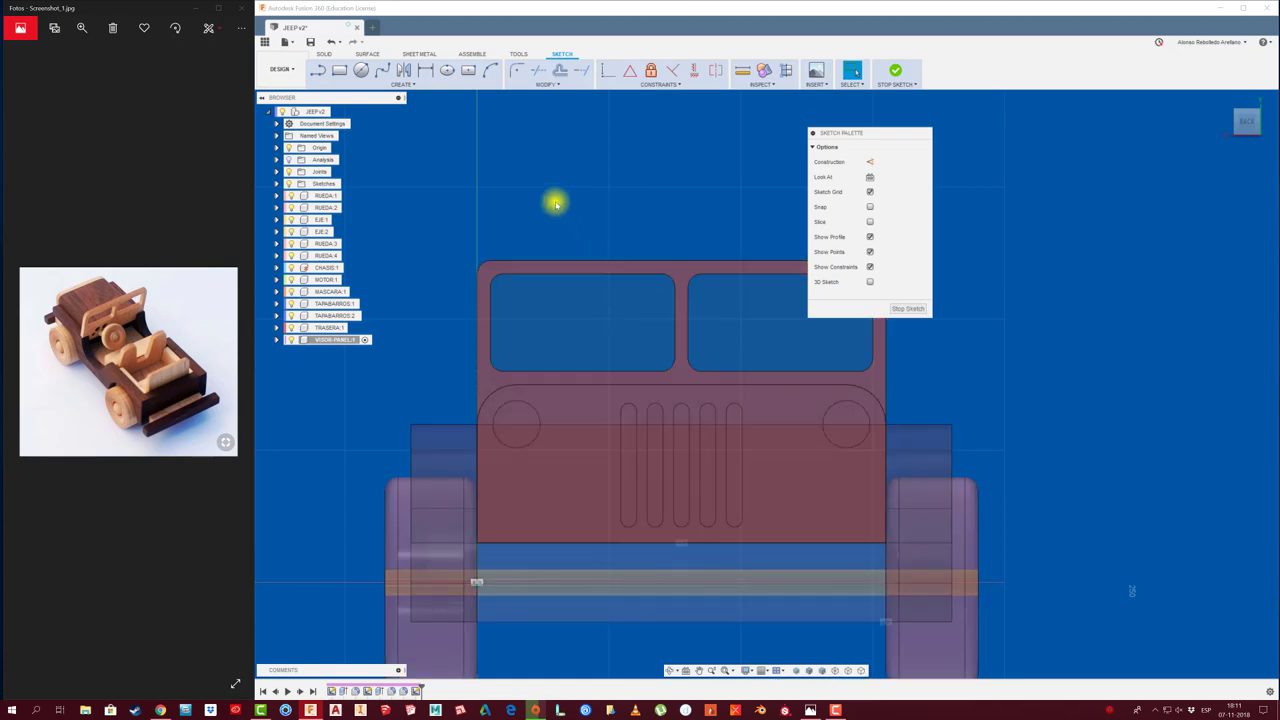
Draw the first 10 mm diameter circle on the dash panel
click(368, 72)
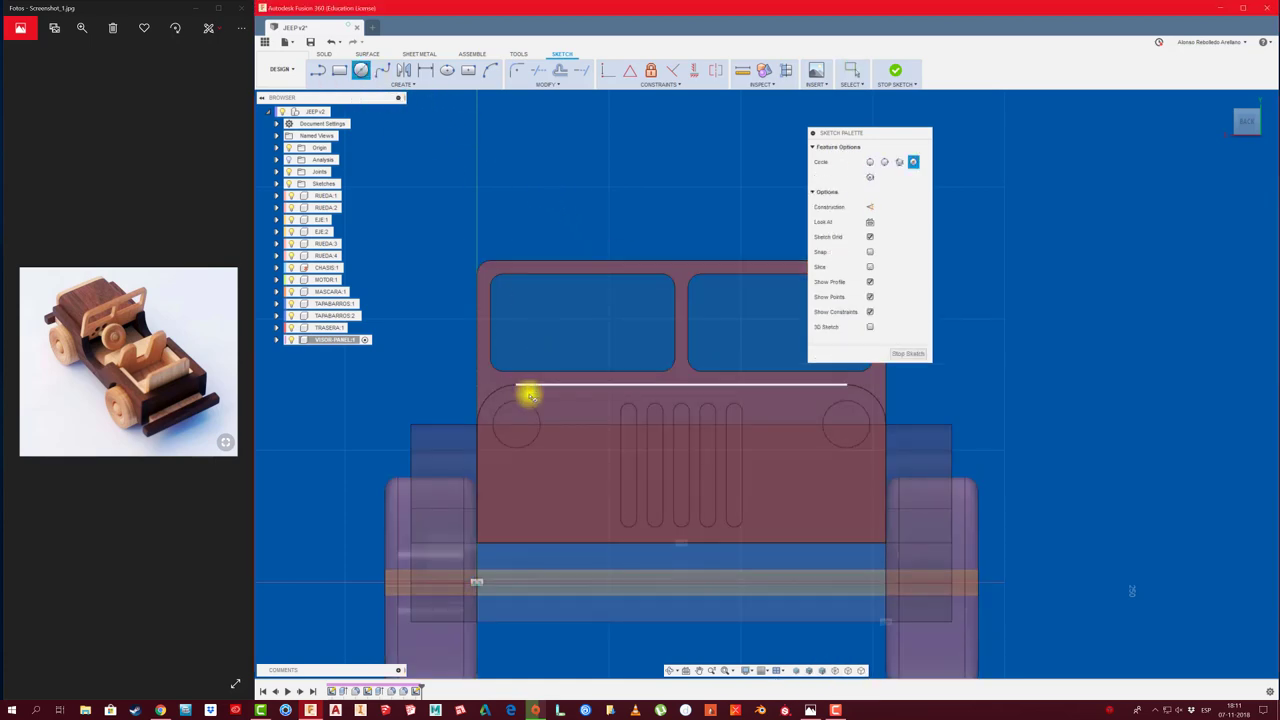
scroll(529, 394, down, 2)
shift+middle_drag(529, 394, 538, 401)
scroll(538, 401, up, 1)
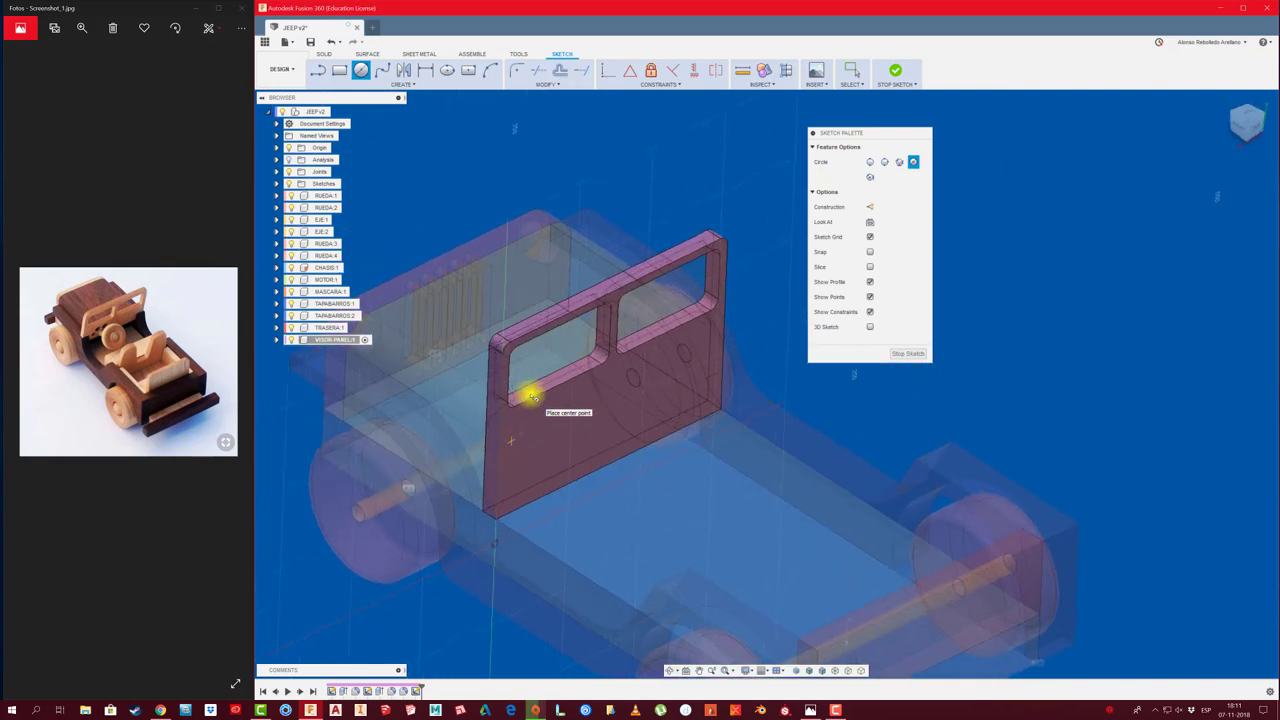
shift+middle_drag(553, 435, 511, 399)
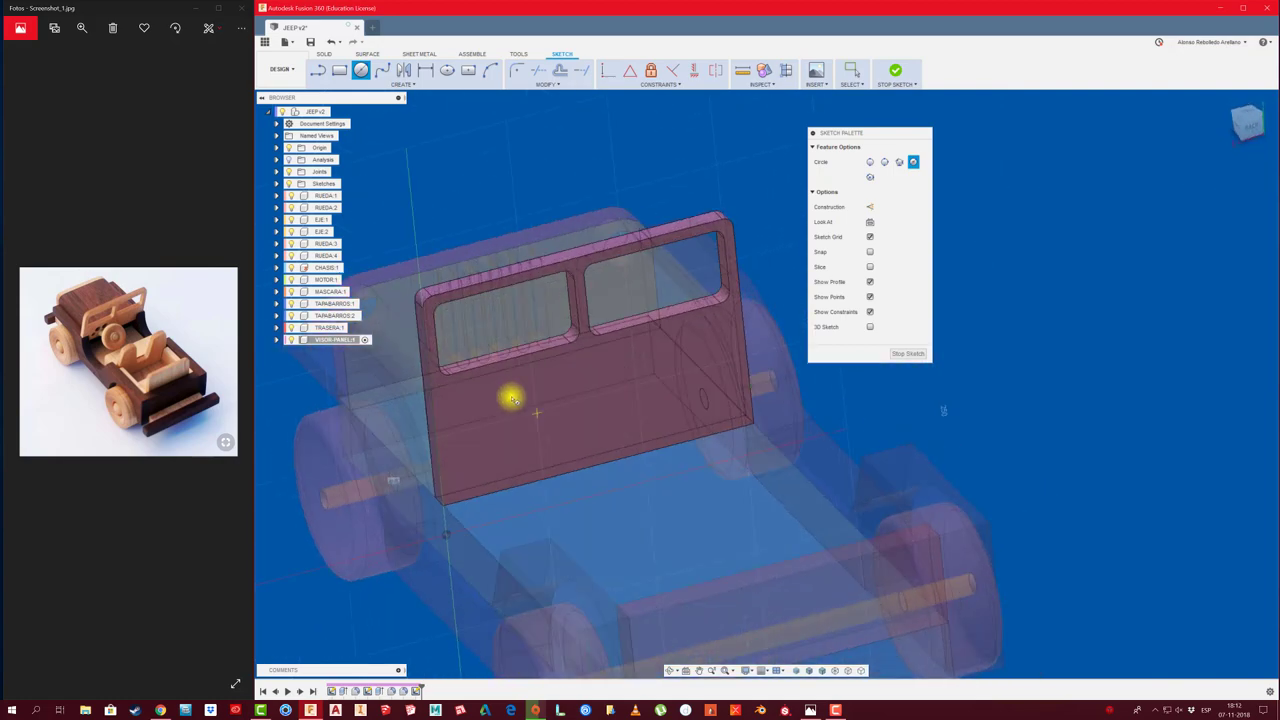
click(510, 393)
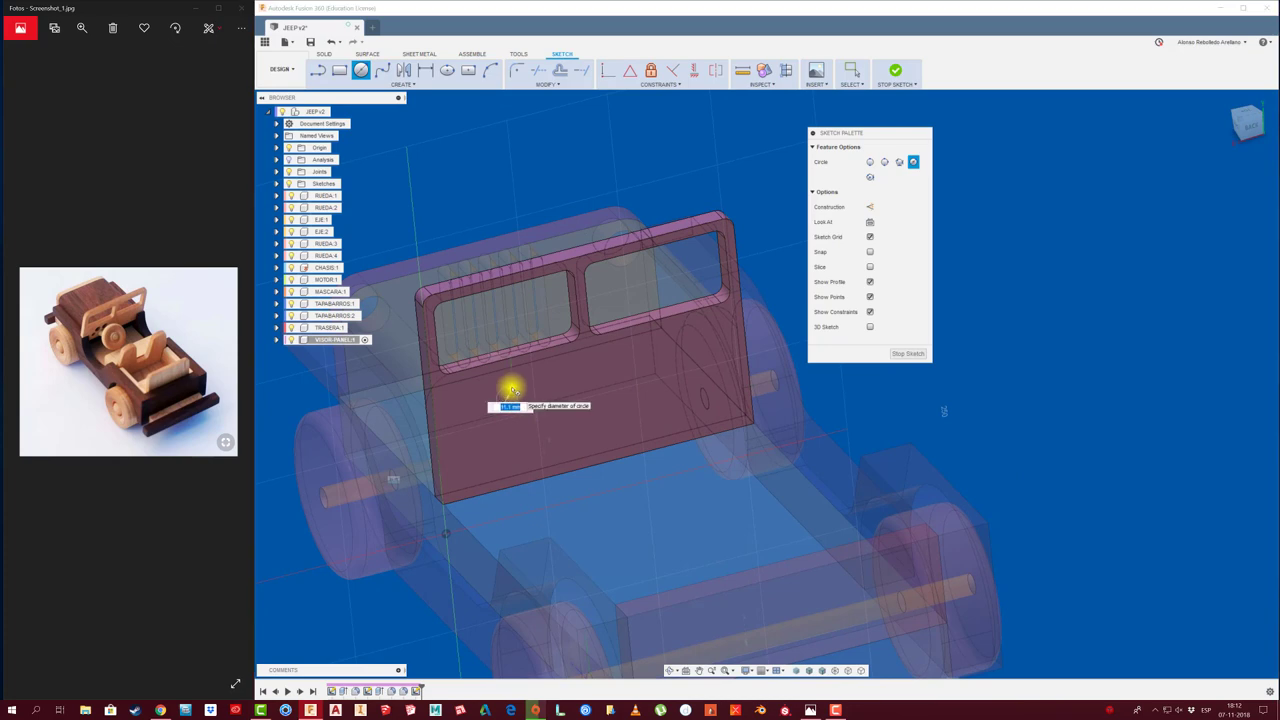
key(Return)
key(Escape)
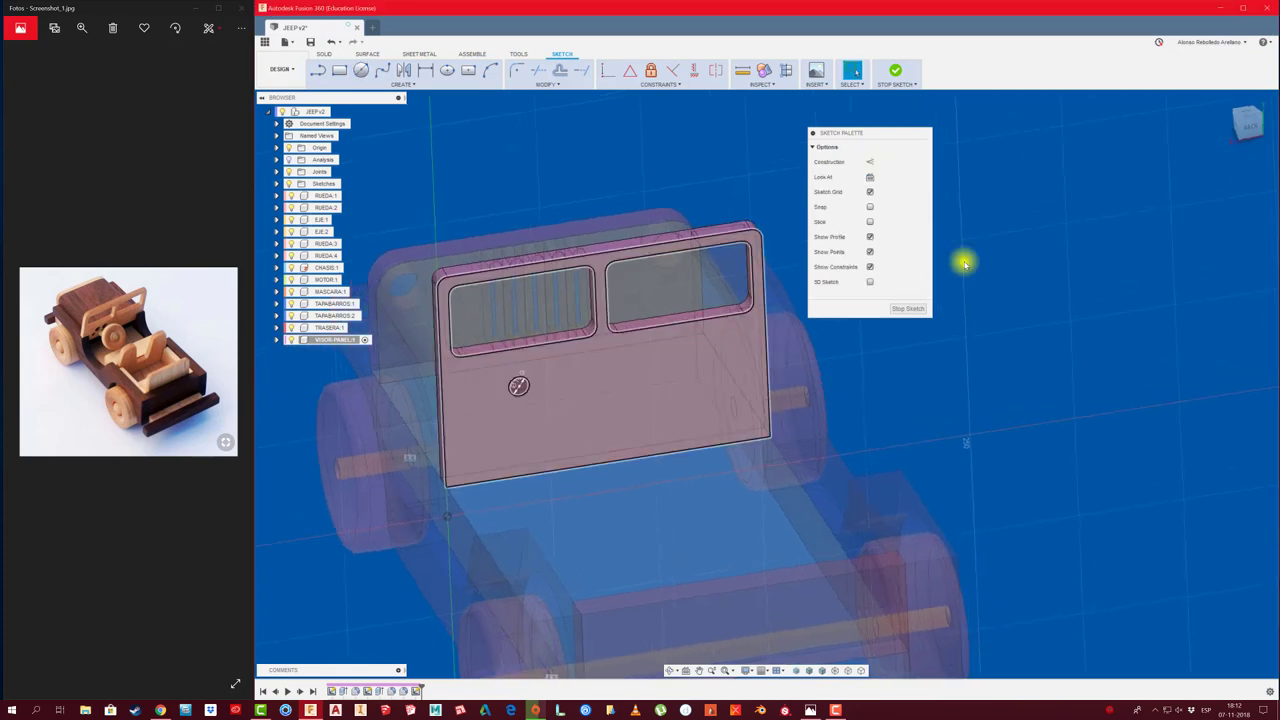
Add a second 10 mm circle and space the two centres 18 mm apart
click(1240, 140)
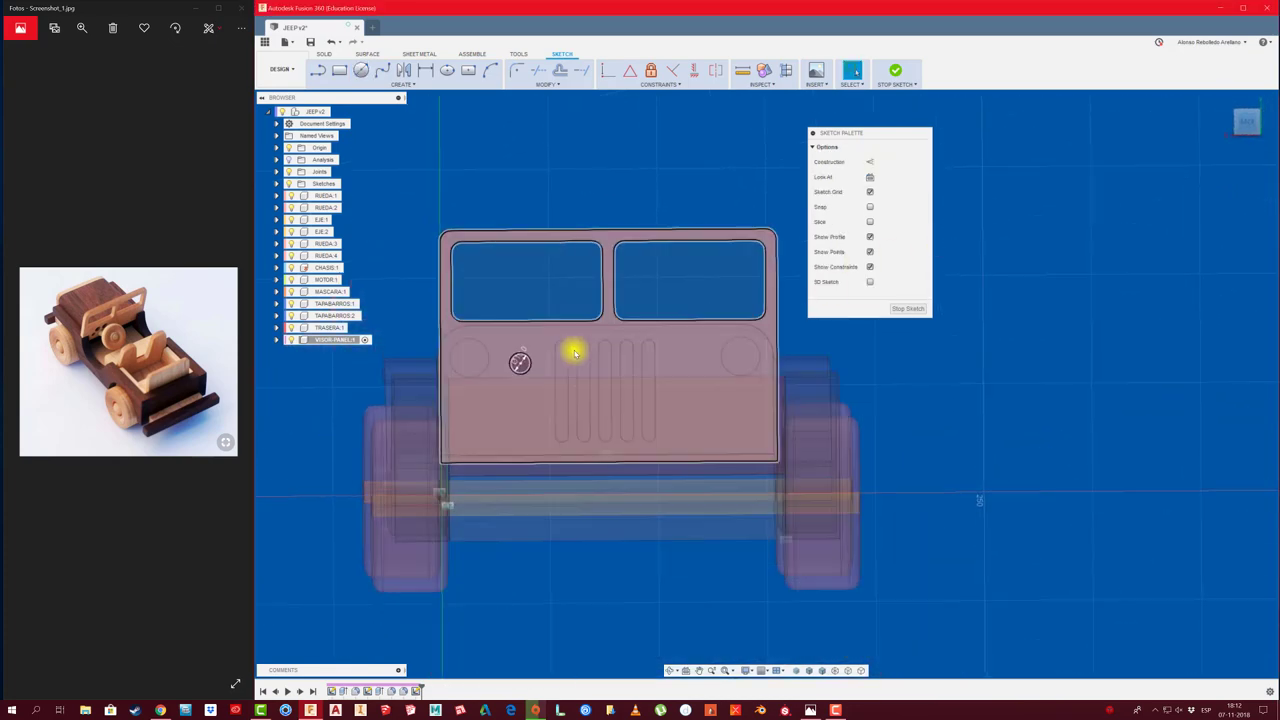
scroll(560, 358, up, 3)
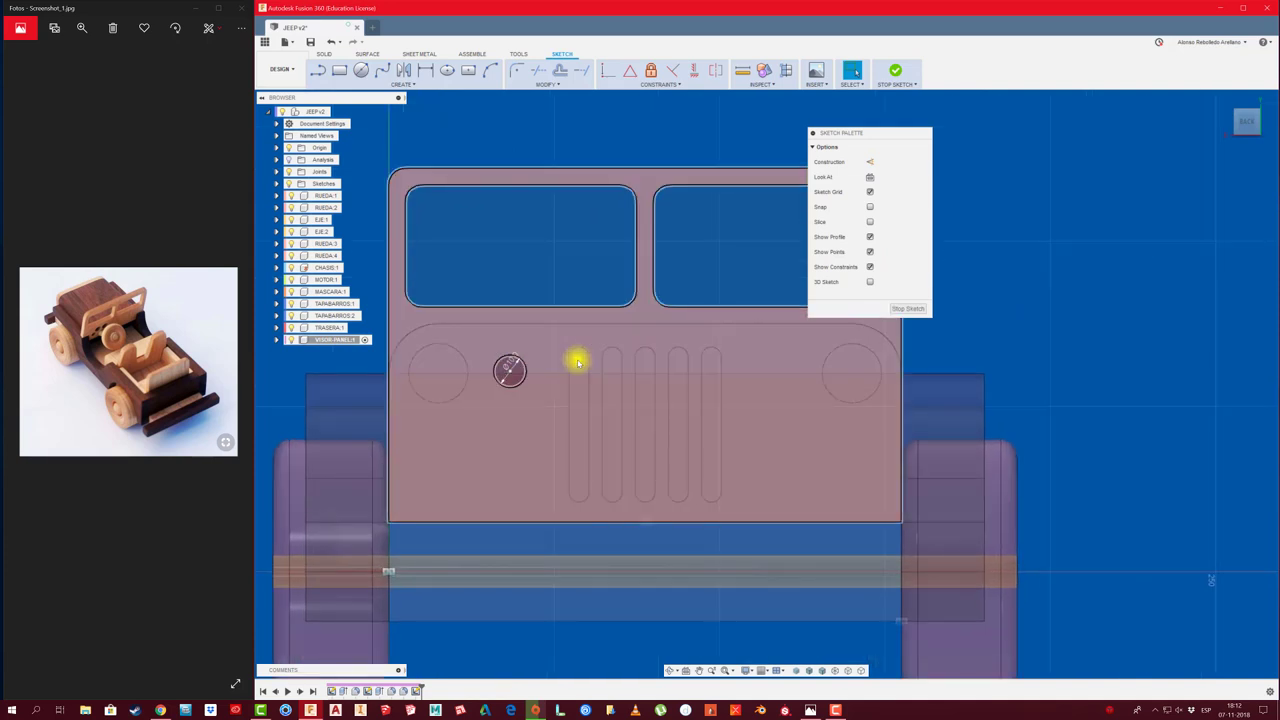
key(c)
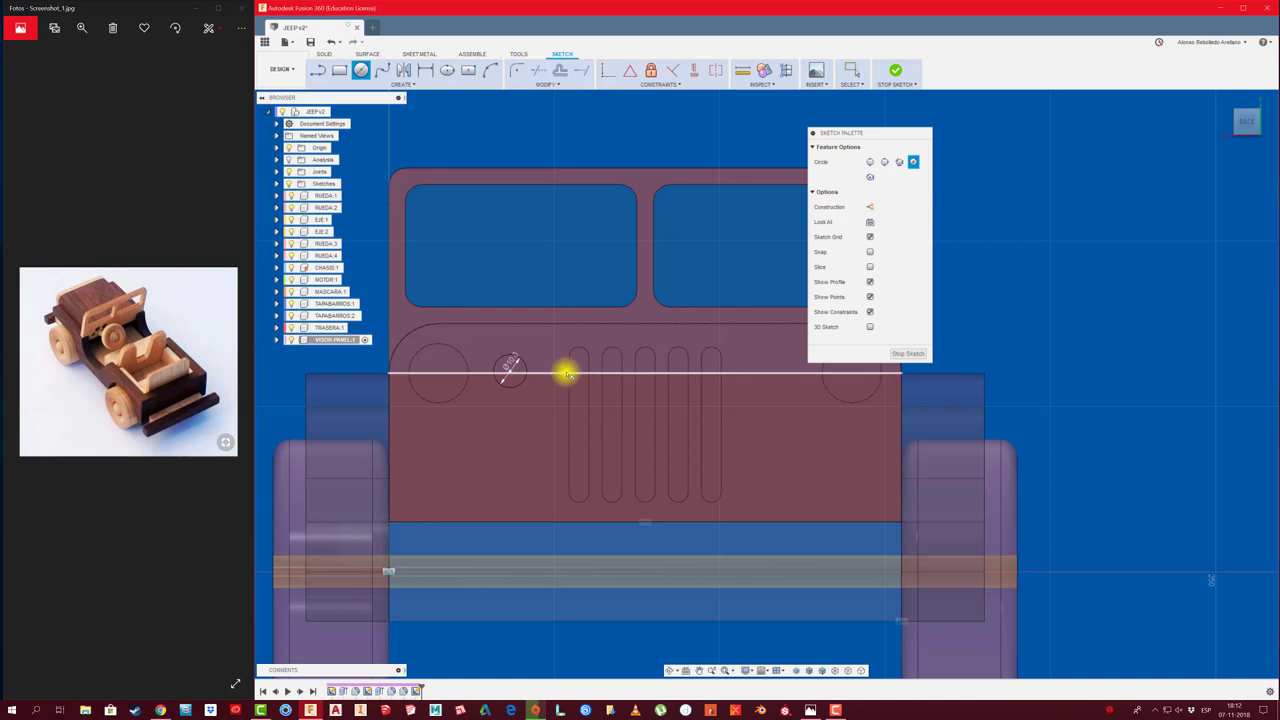
scroll(566, 374, up, 3)
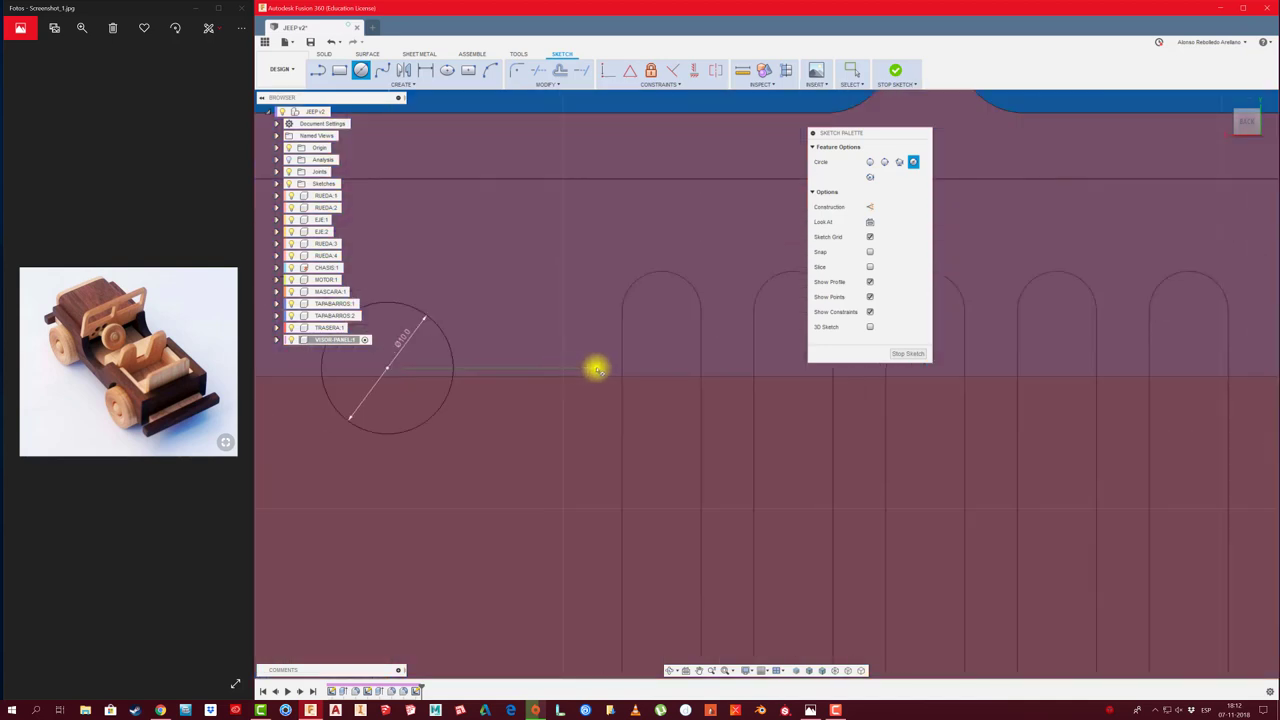
click(596, 369)
key(Return)
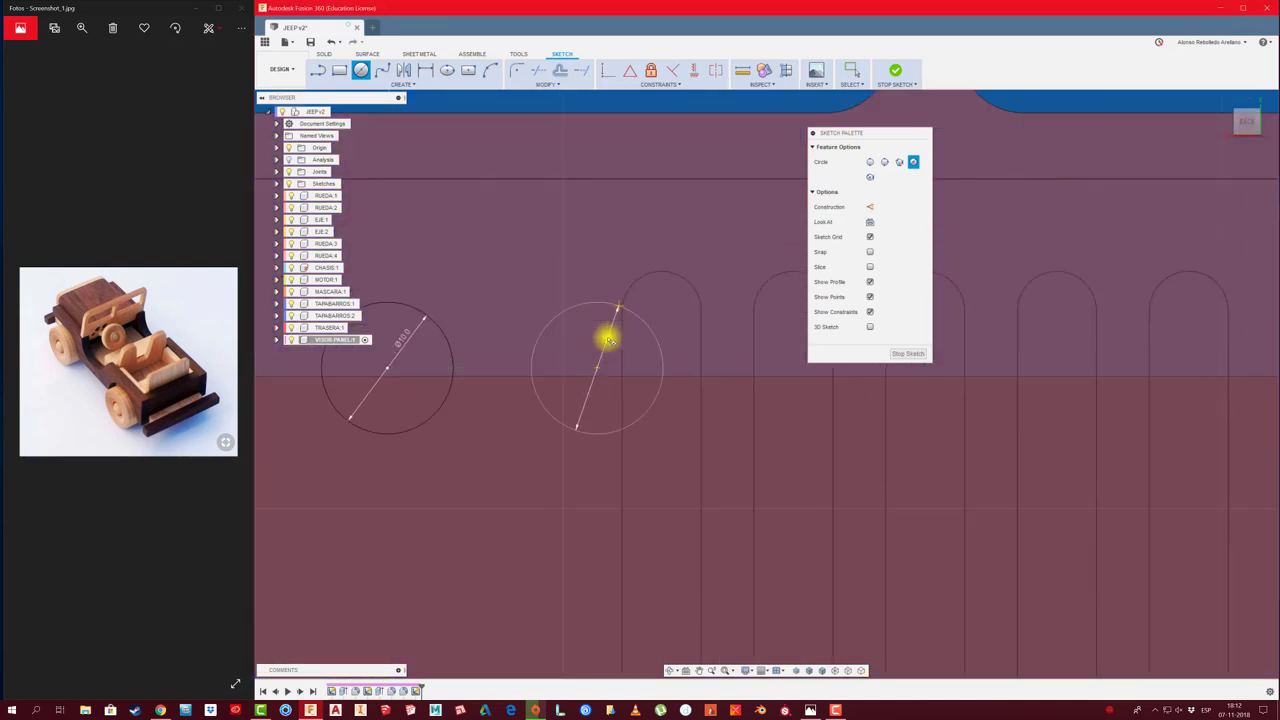
key(Escape)
key(p)
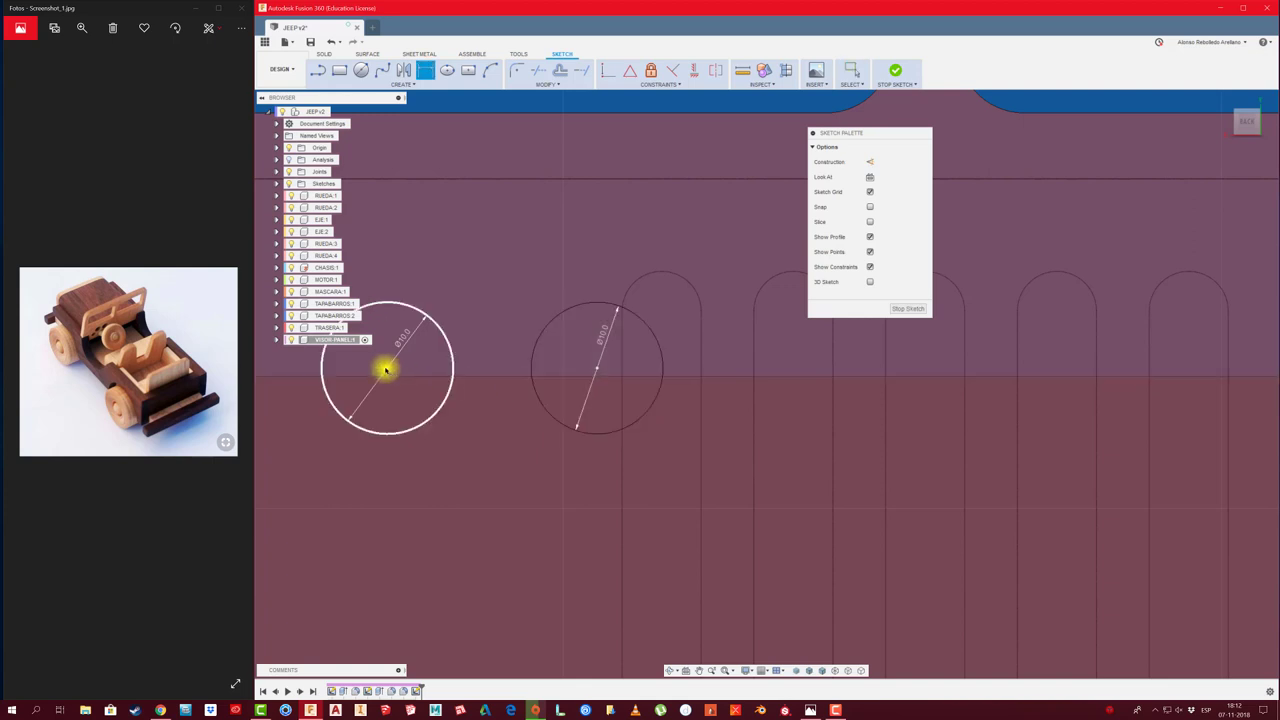
click(596, 369)
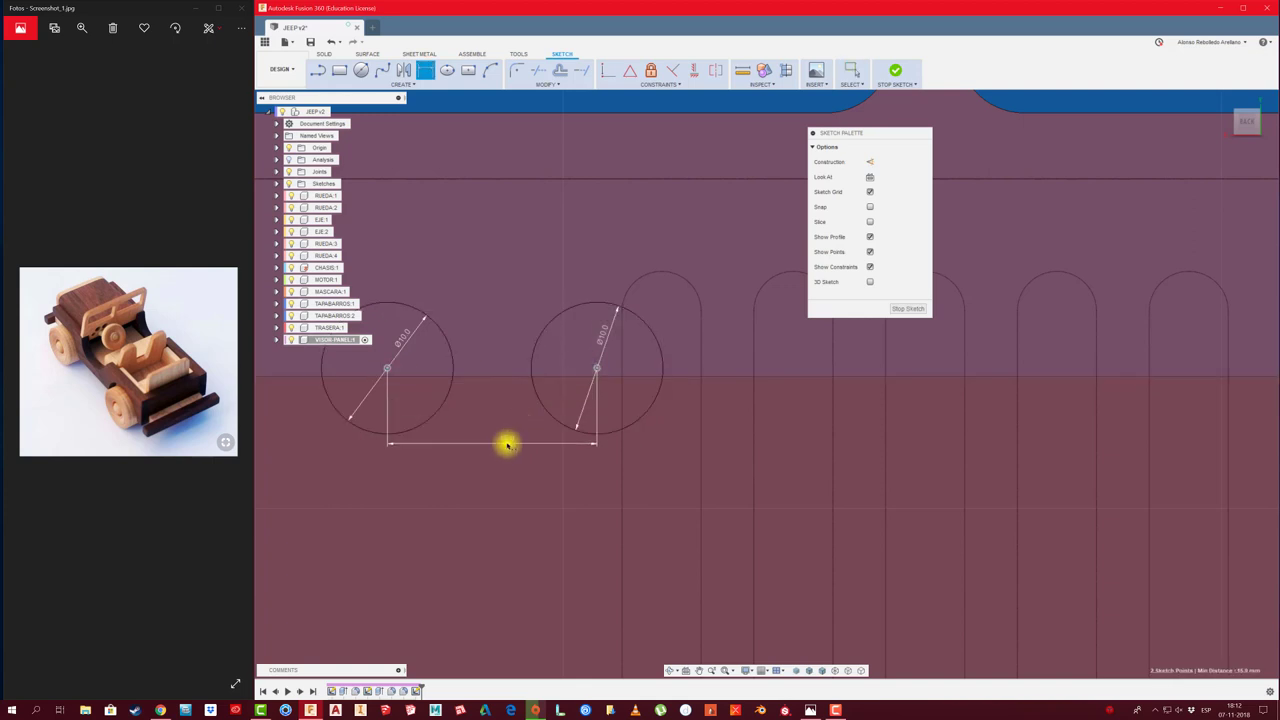
click(508, 444)
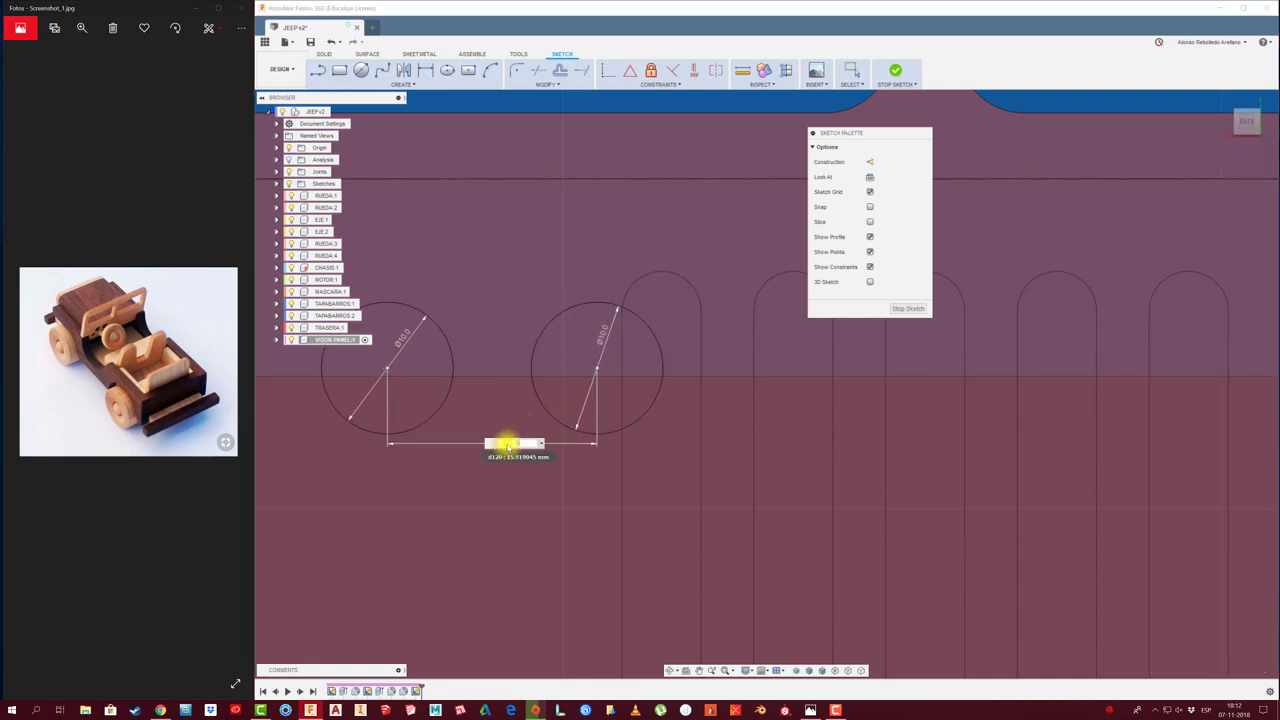
text(18)
key(Return)
scroll(494, 481, down, 3)
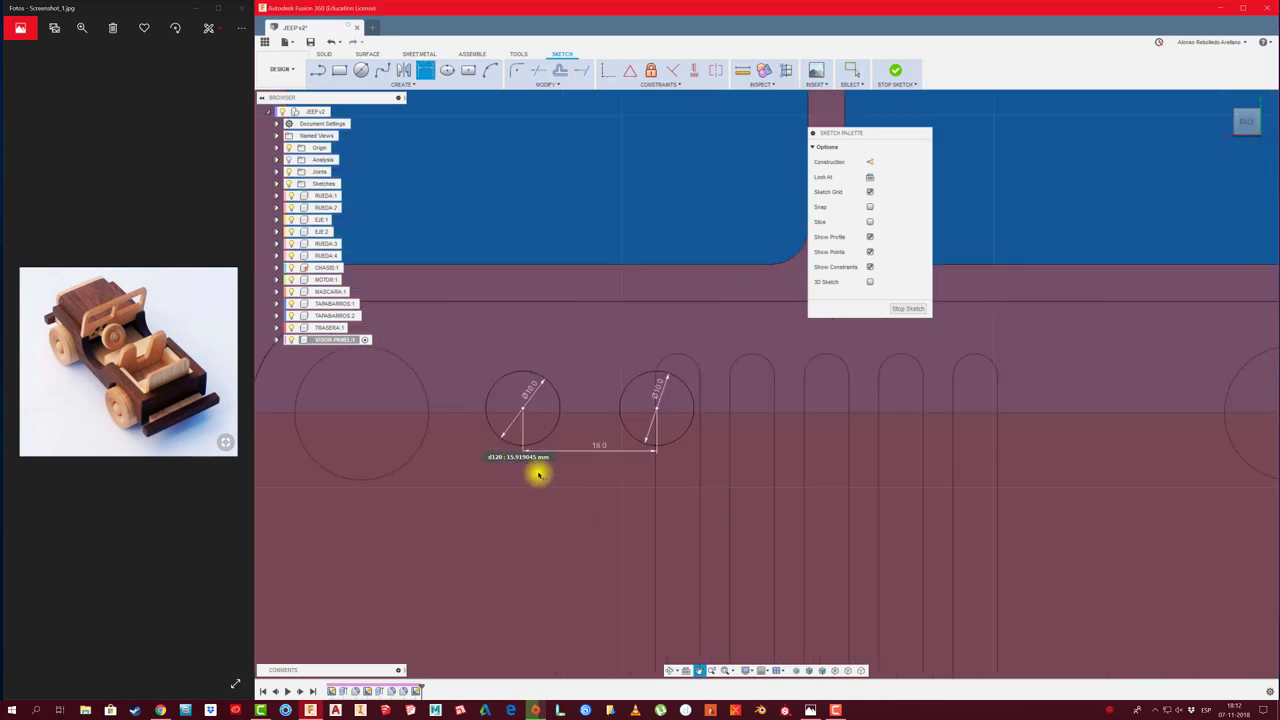
scroll(508, 485, down, 1)
Draw a third circle below the pair of circles
key(c)
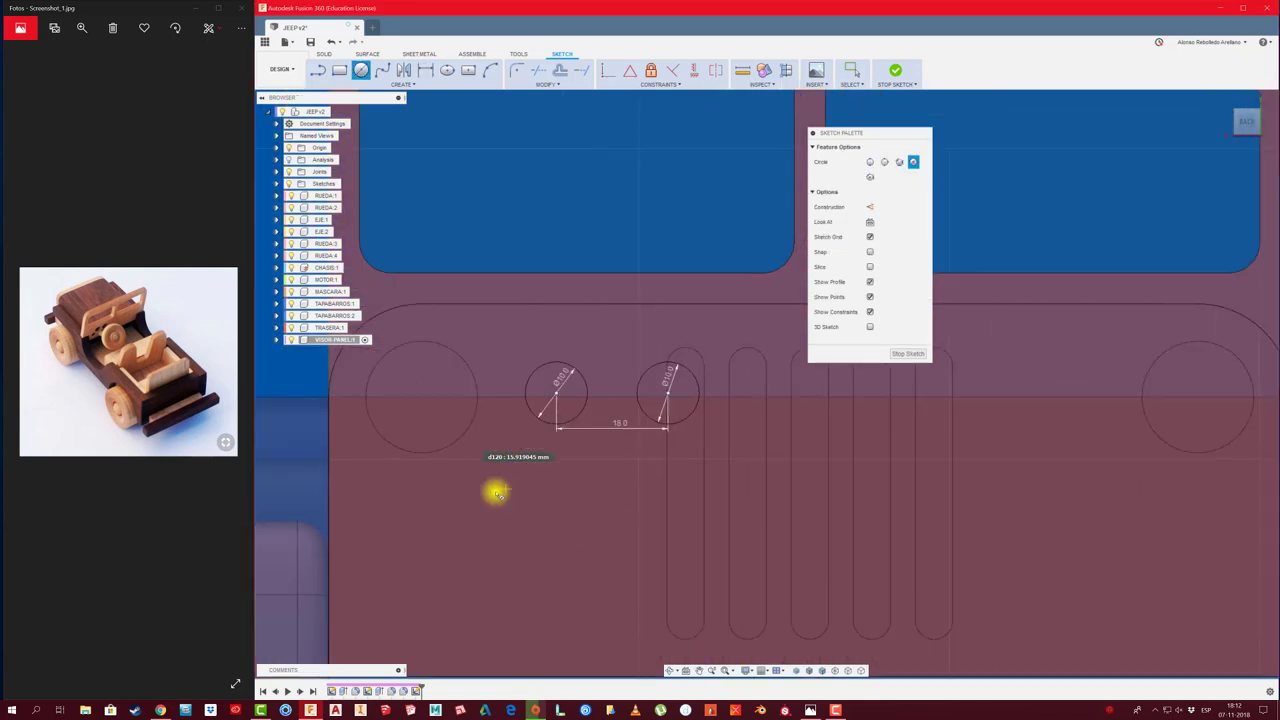
click(482, 489)
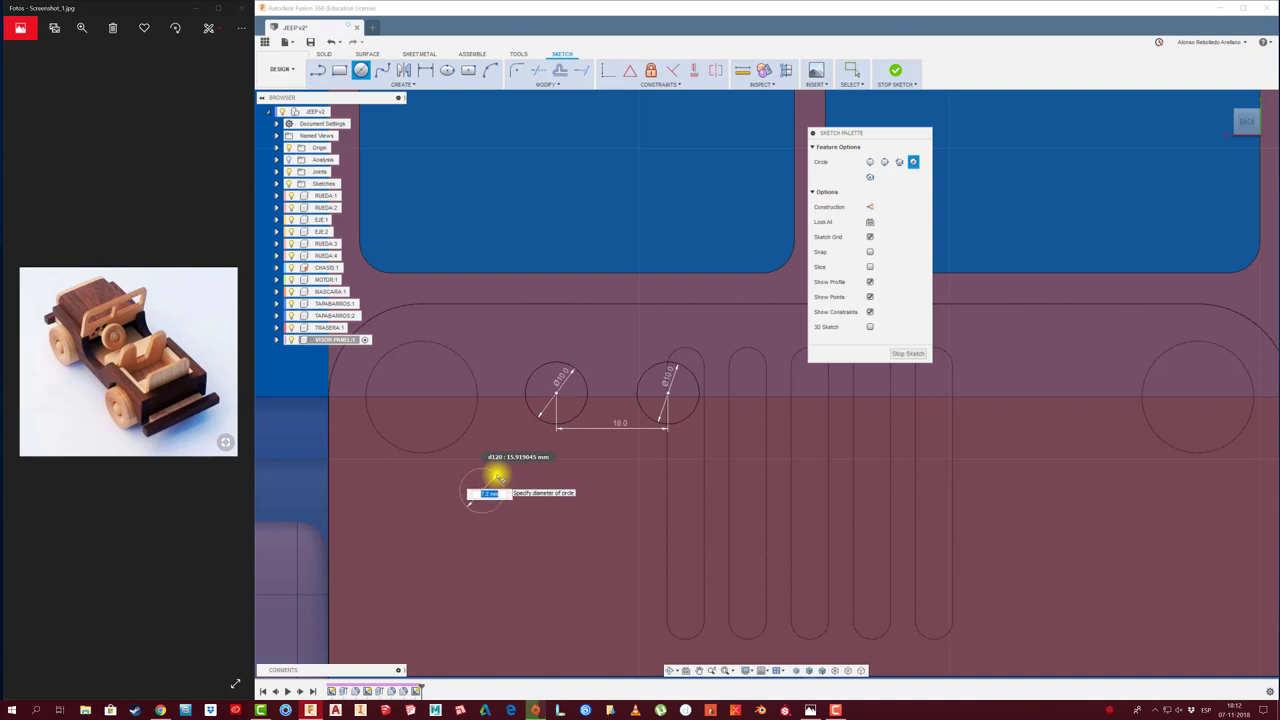
key(Return)
key(Escape)
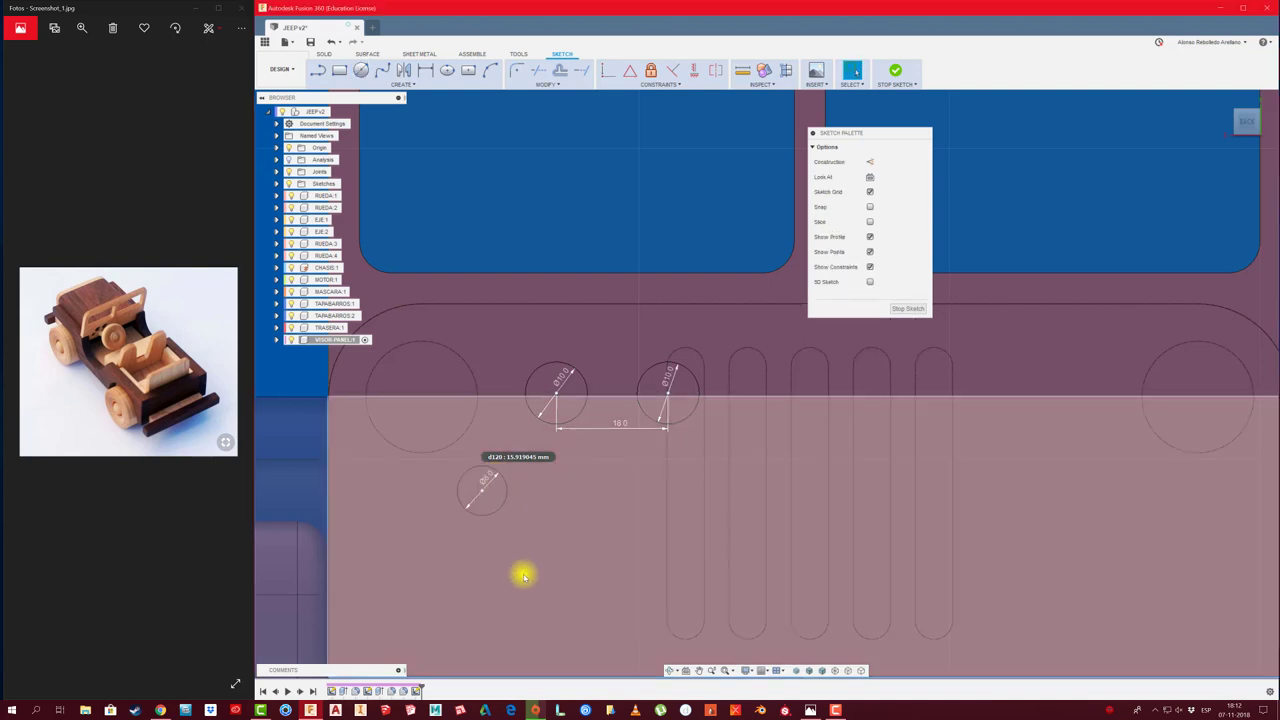
scroll(525, 570, down, 3)
scroll(531, 549, up, 3)
scroll(531, 549, down, 3)
shift+middle_drag(531, 549, 651, 514)
Extrude-cut the three circles 25 mm into the panel as round holes
key(e)
click(650, 492)
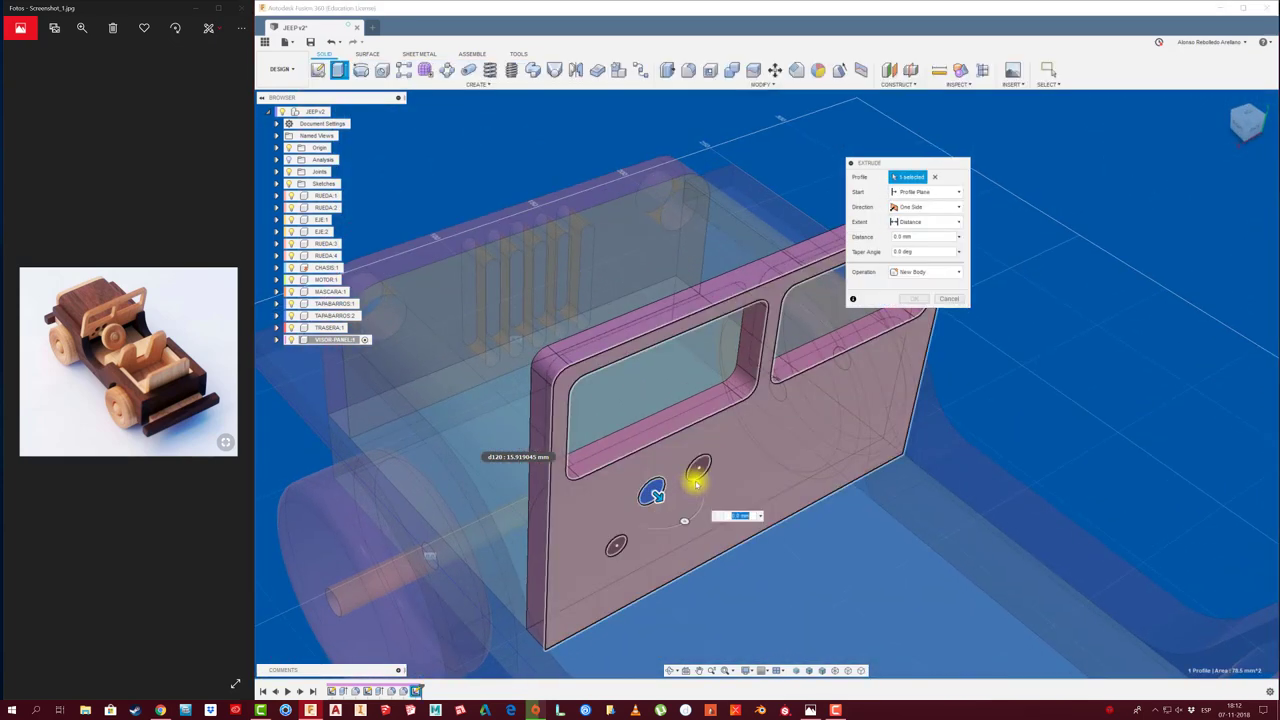
click(697, 482)
click(616, 546)
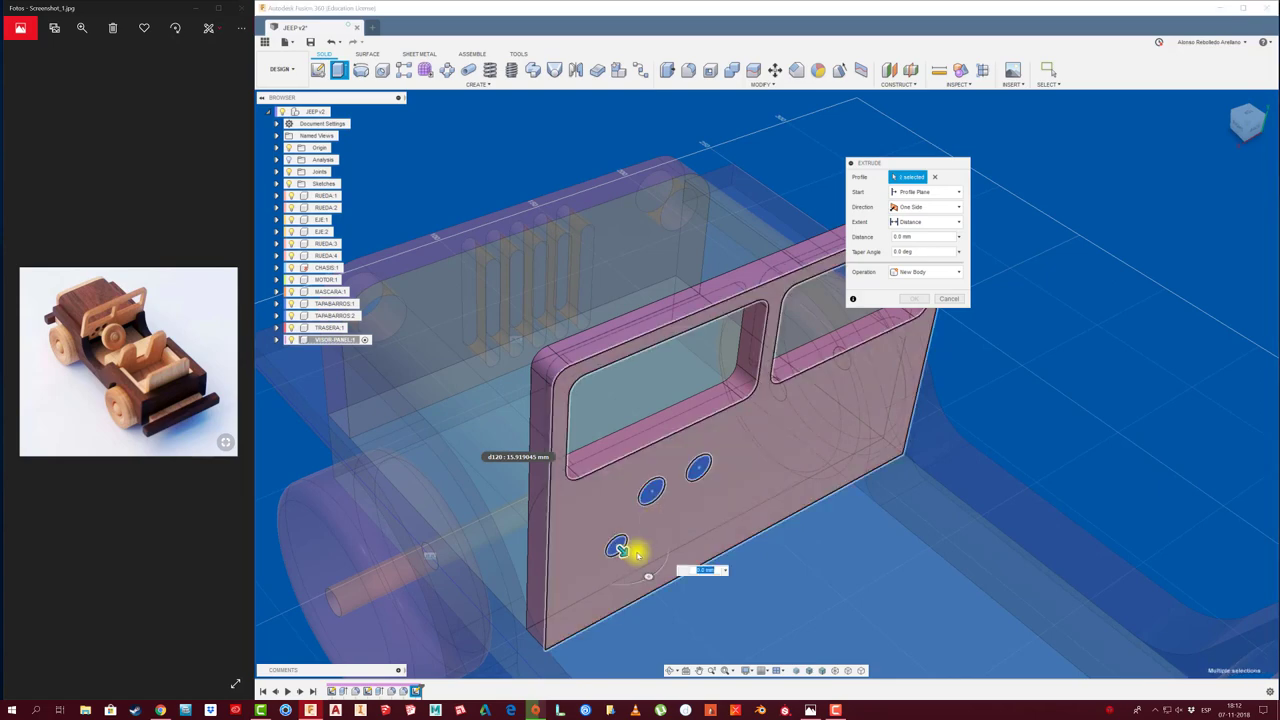
mouse_move(637, 553)
mouse_down()
mouse_move(557, 509)
mouse_move(577, 514)
mouse_up()
shift+middle_drag(586, 523, 609, 543)
drag(609, 543, 640, 549)
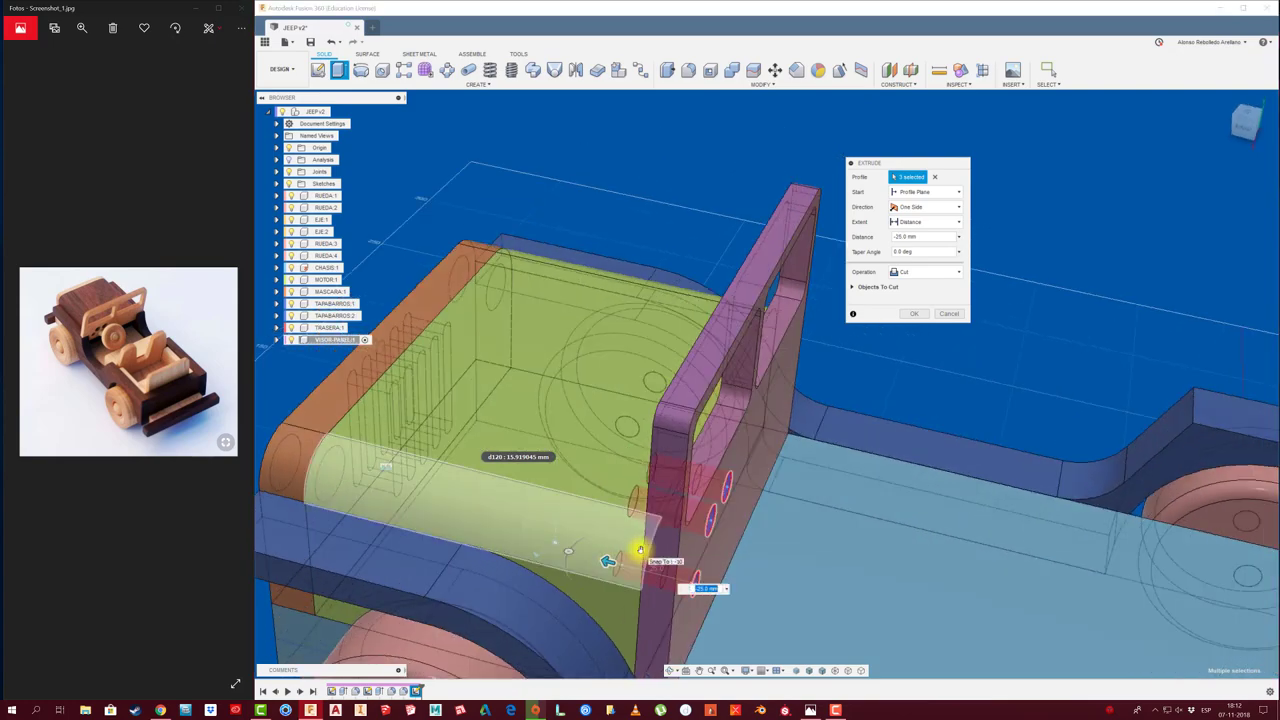
click(914, 313)
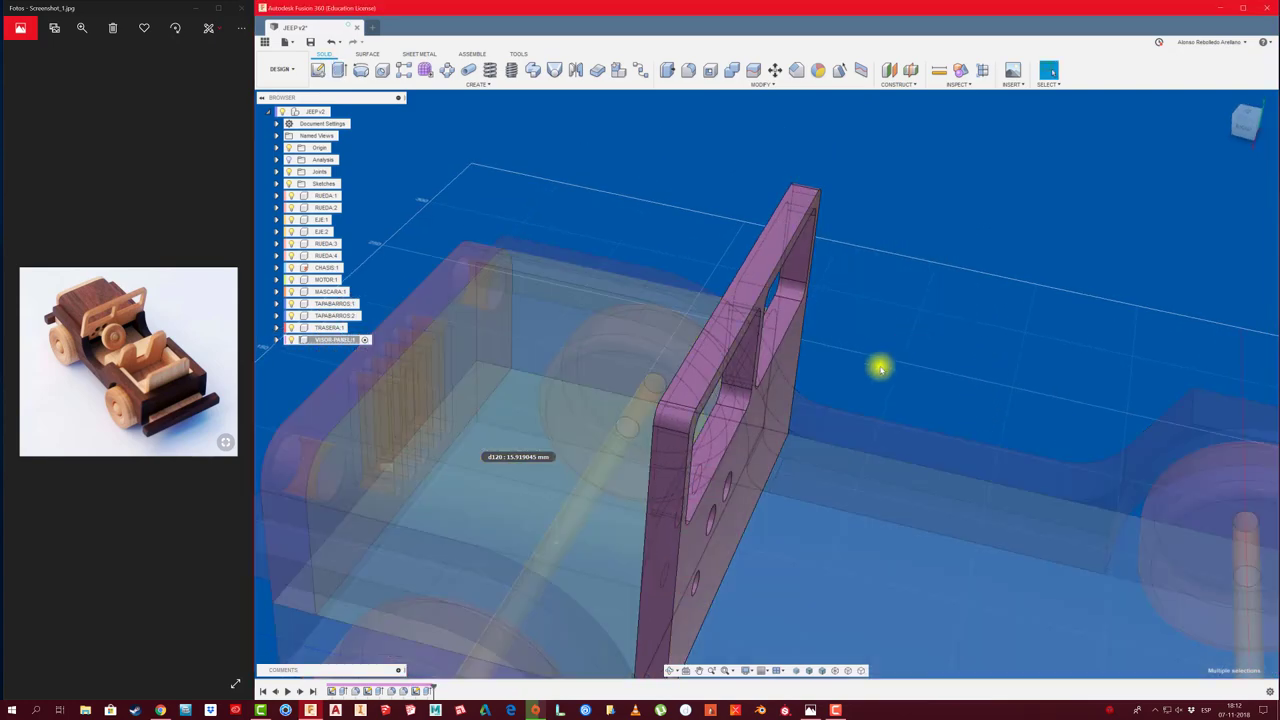
mouse_move(880, 366)
shift+middle_down()
mouse_move(683, 342)
mouse_move(813, 709)
mouse_move(714, 634)
mouse_move(486, 551)
mouse_move(820, 672)
shift+middle_up()
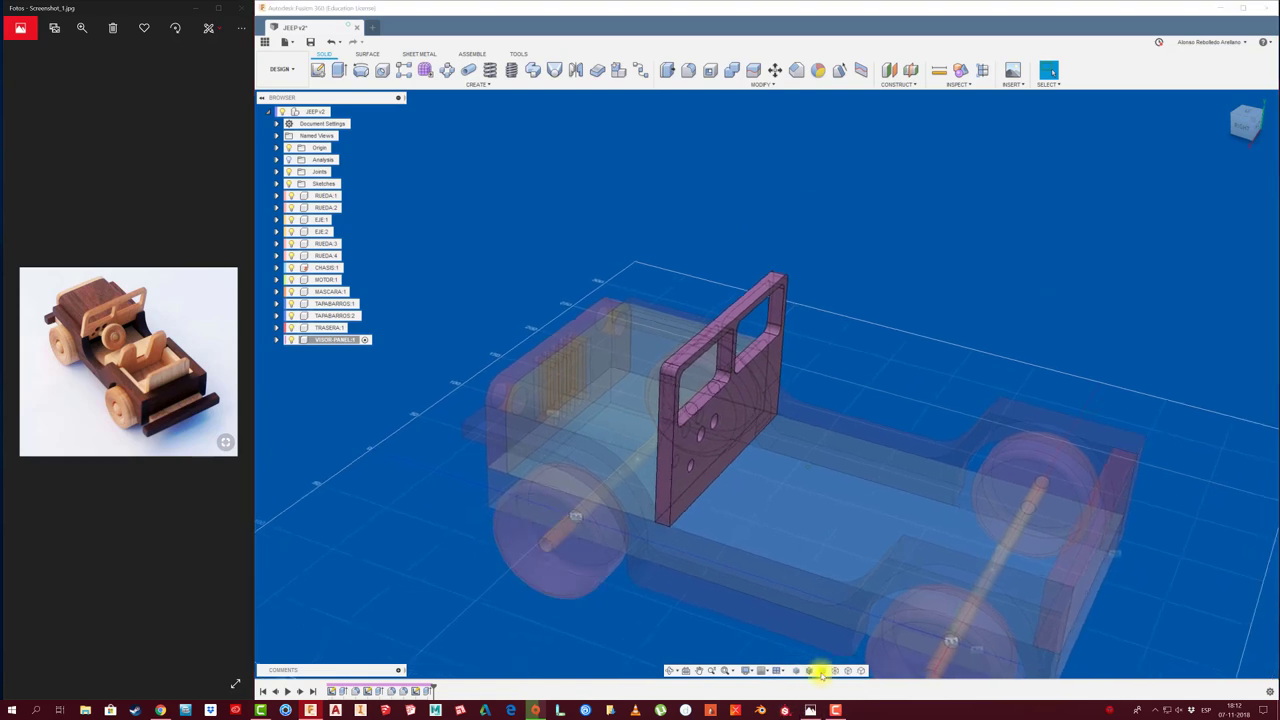
Activate the root assembly and rigidly join the visor panel to the hood with an as-built joint
click(322, 111)
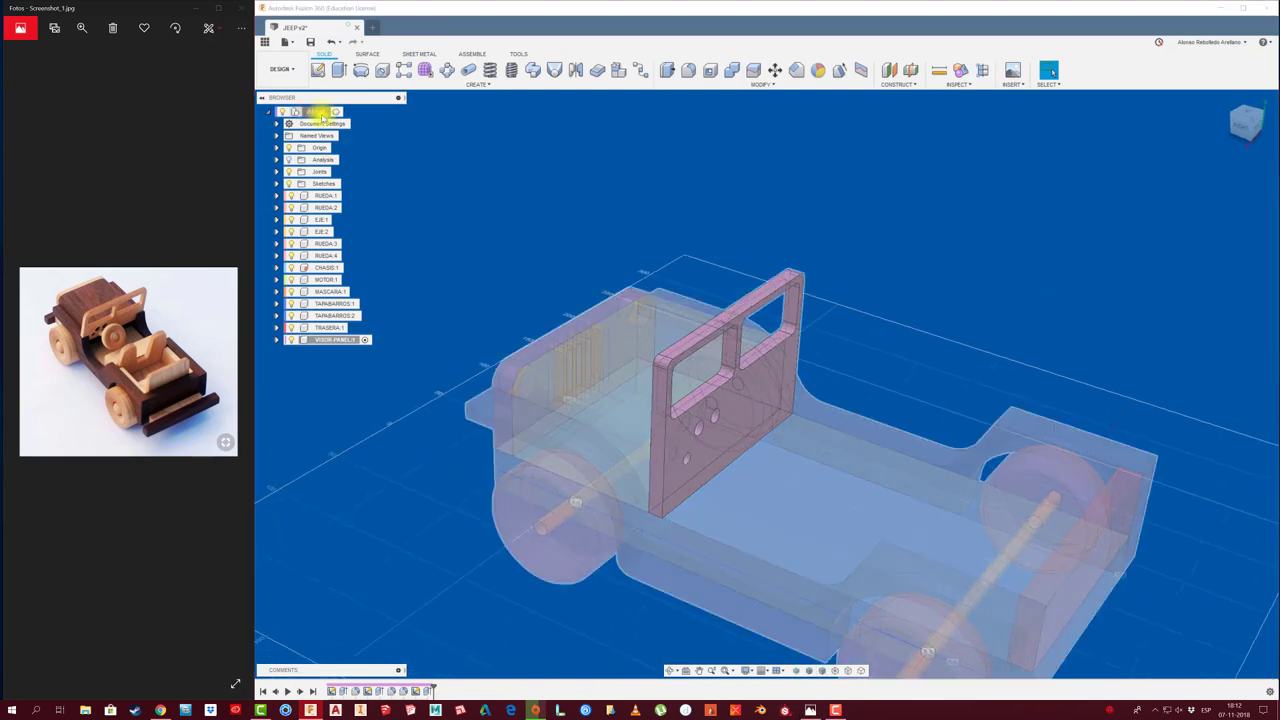
mouse_move(498, 290)
shift+middle_down()
mouse_move(729, 586)
mouse_move(677, 609)
mouse_move(782, 676)
shift+middle_up()
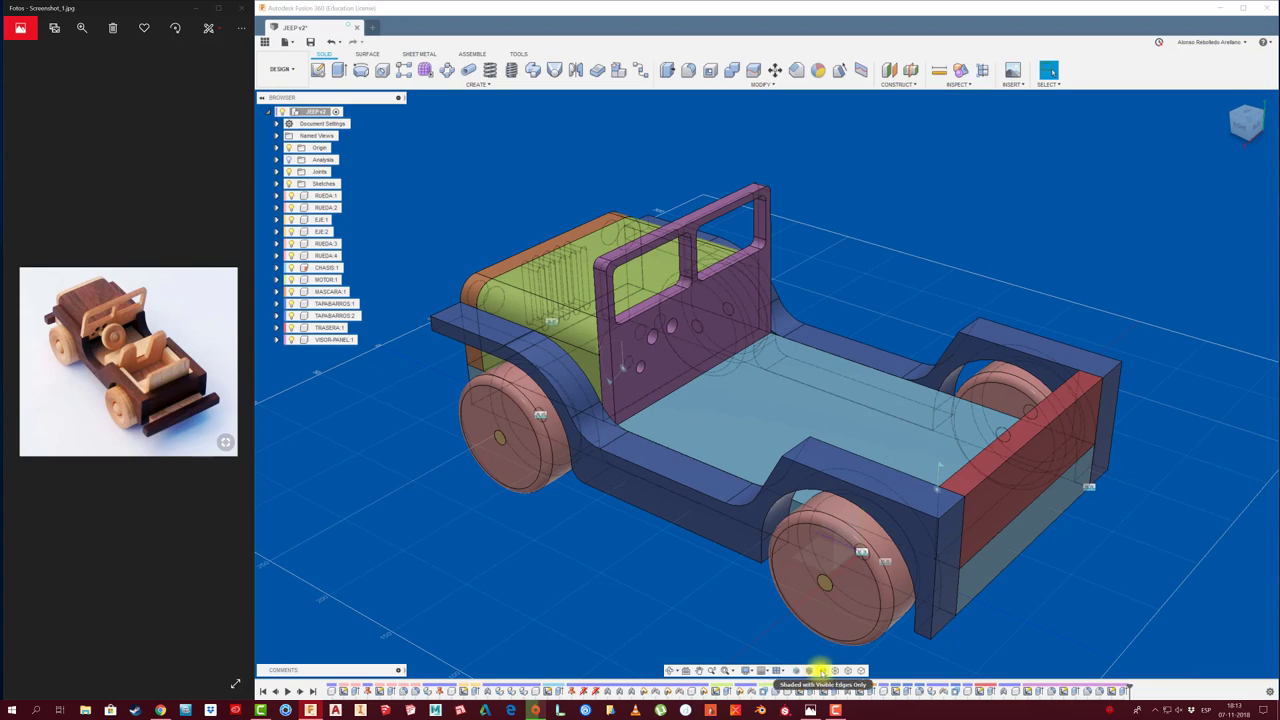
mouse_move(786, 646)
shift+middle_down()
mouse_move(640, 583)
mouse_move(737, 491)
shift+middle_up()
drag(794, 377, 923, 377)
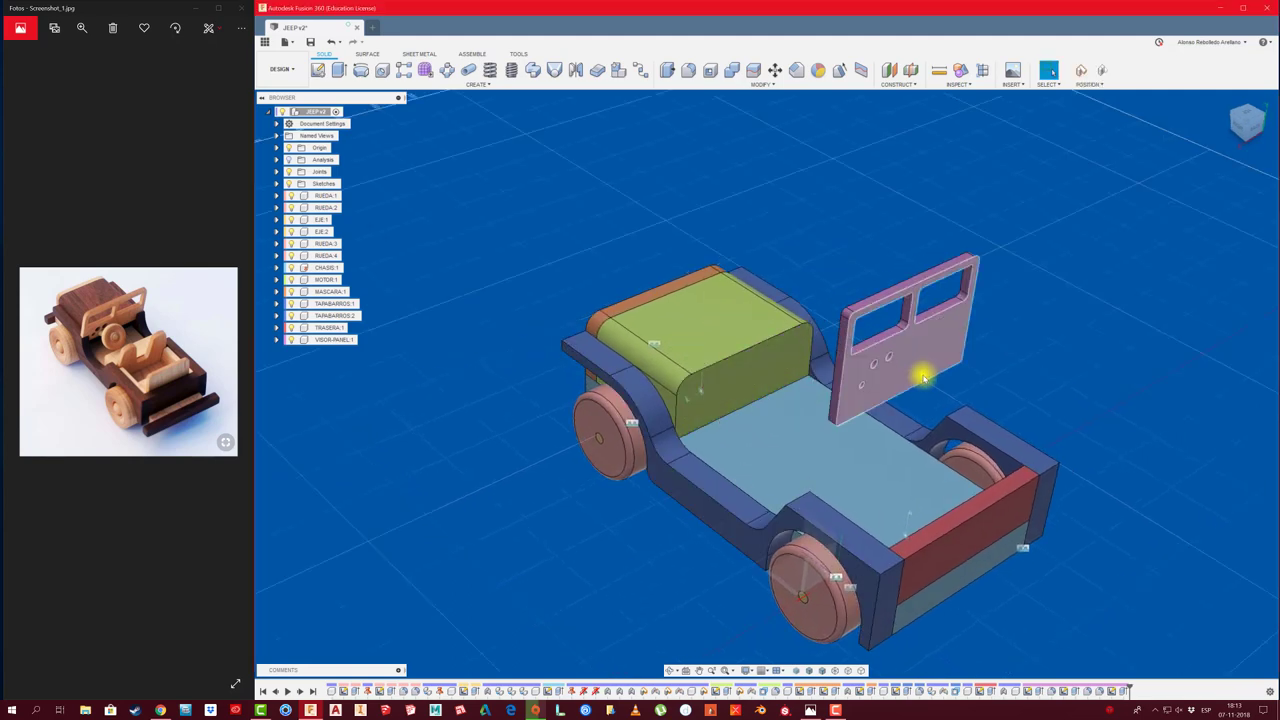
key(ctrl+z)
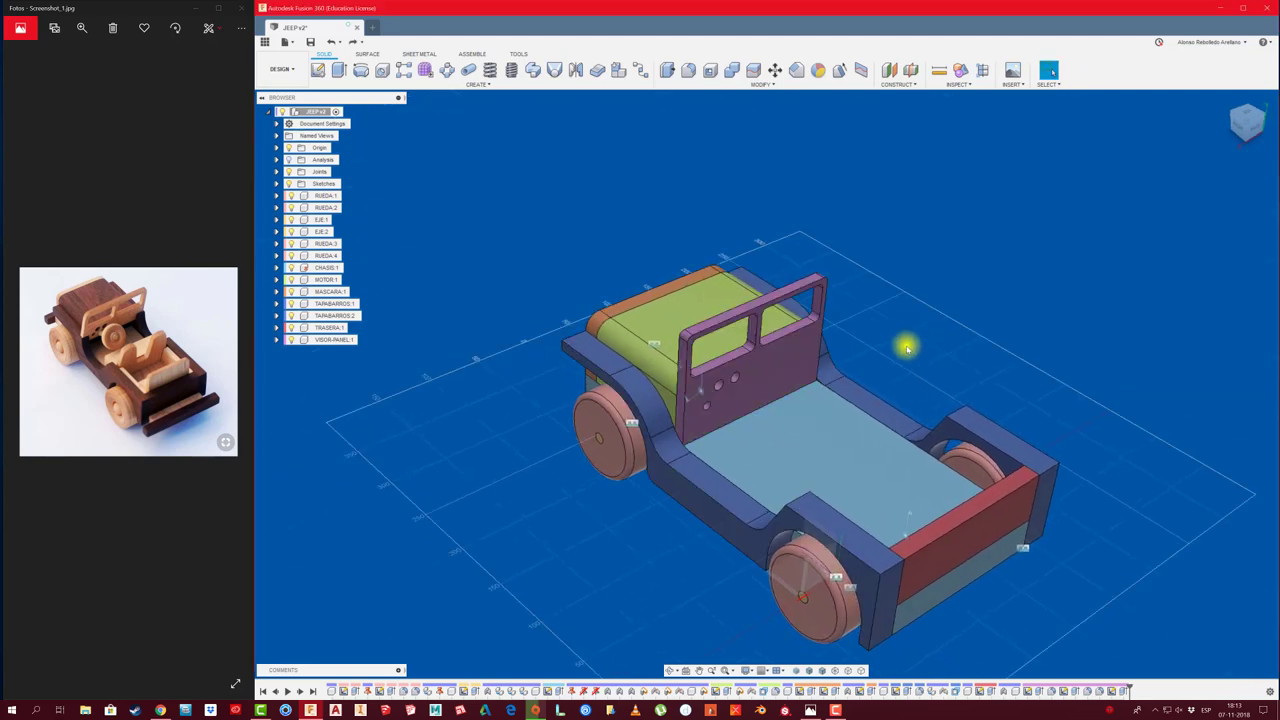
key(shift+j)
click(791, 357)
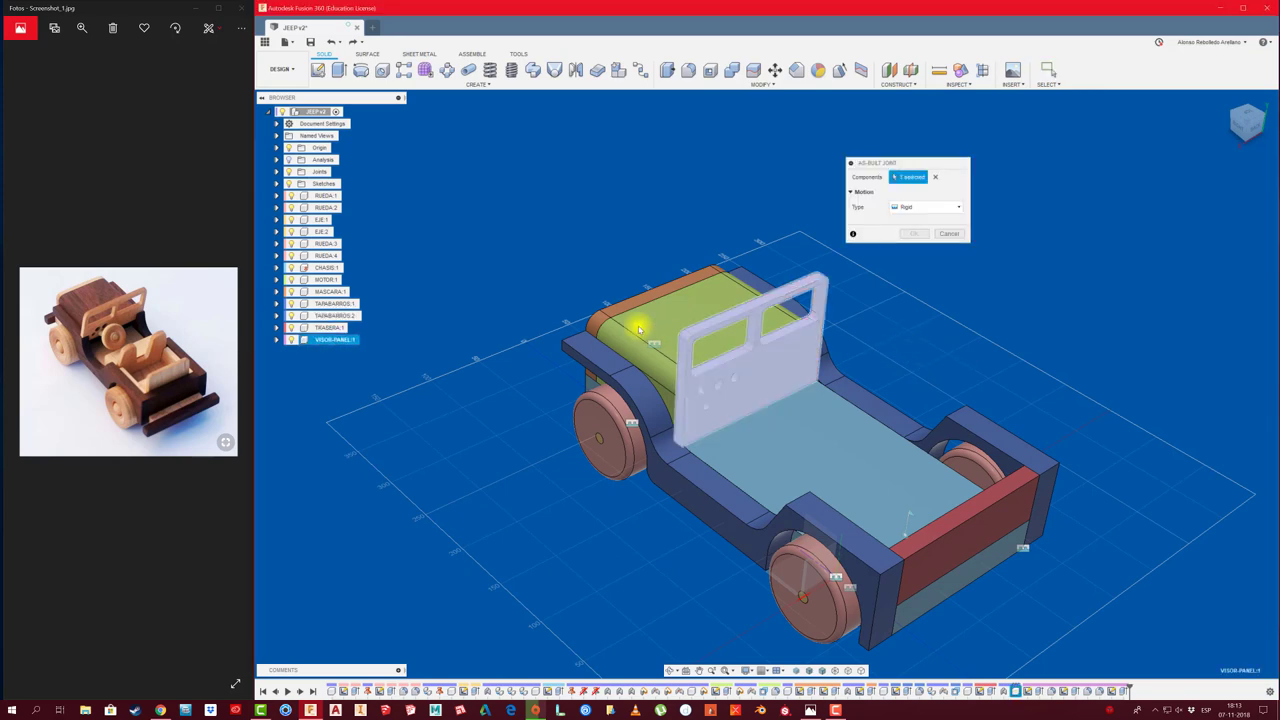
click(623, 322)
click(914, 249)
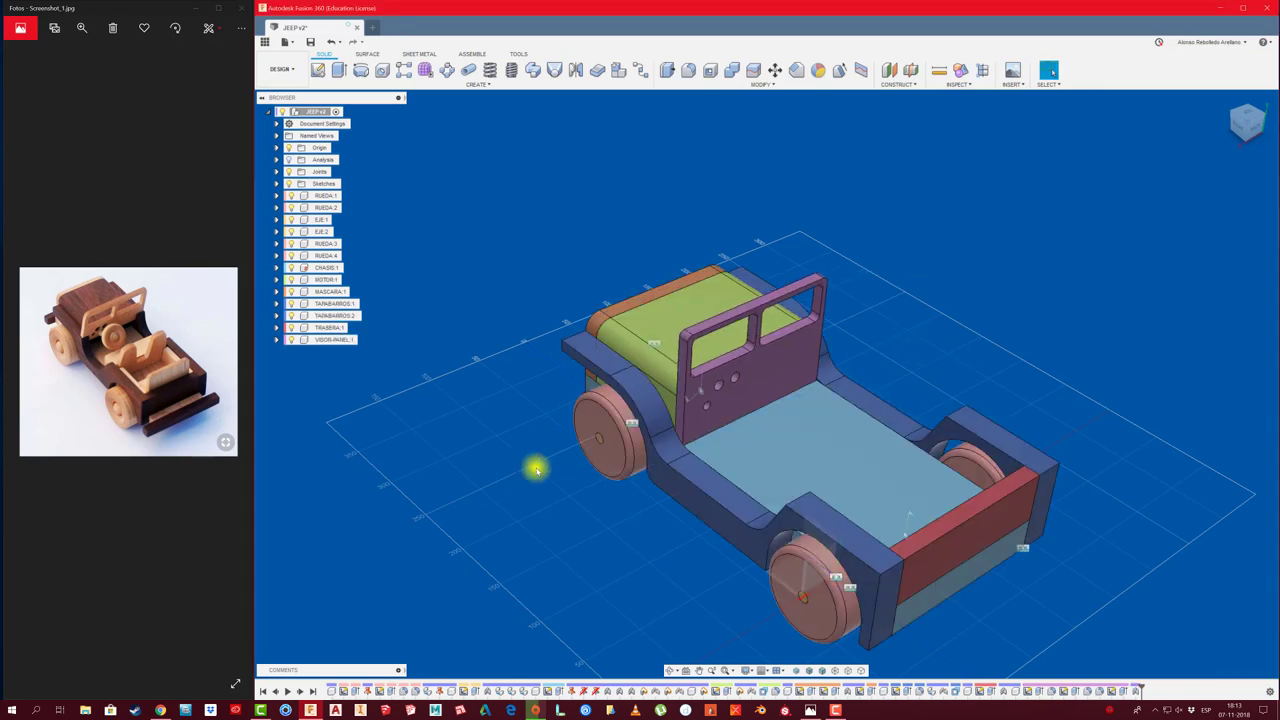
mouse_move(536, 469)
shift+middle_down()
mouse_move(586, 543)
mouse_move(737, 577)
mouse_move(696, 578)
mouse_move(686, 546)
mouse_move(743, 520)
mouse_move(763, 551)
mouse_move(749, 554)
mouse_move(534, 337)
mouse_move(348, 197)
mouse_move(314, 108)
shift+middle_up()
Create a new PARACHOQUE component and start a sketch on a chassis face
right_click(320, 111)
click(351, 118)
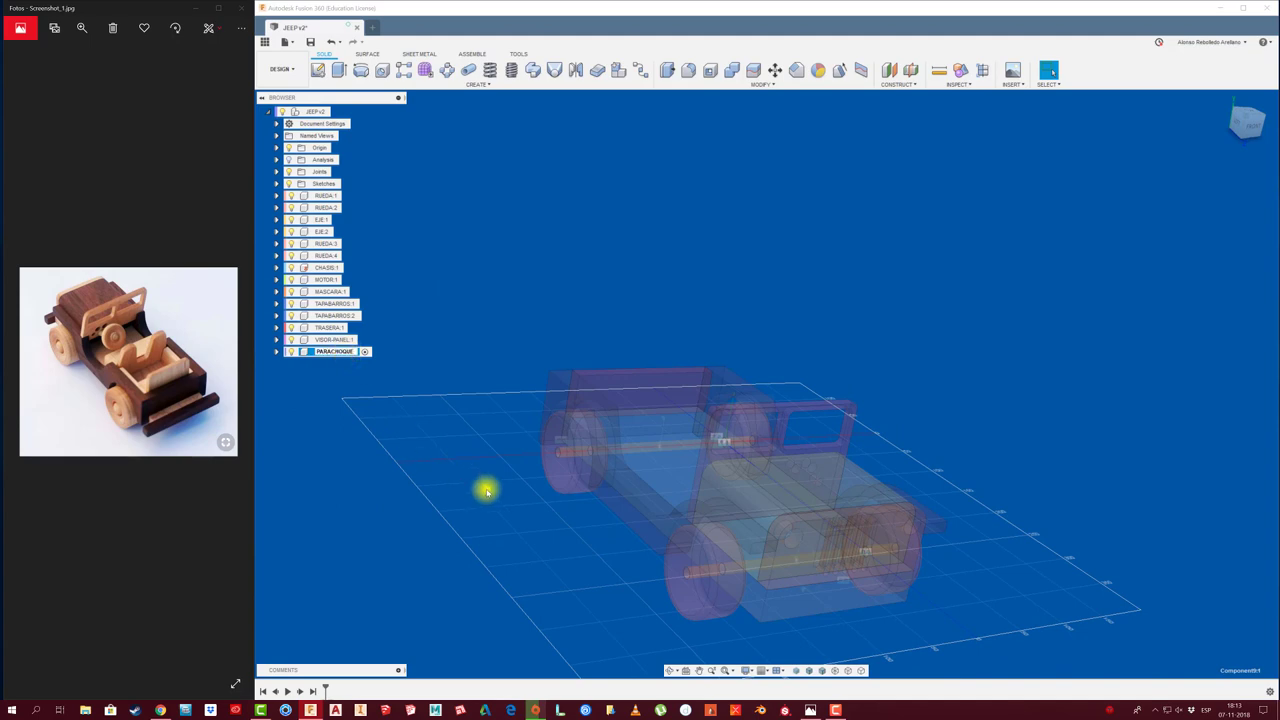
click(770, 601)
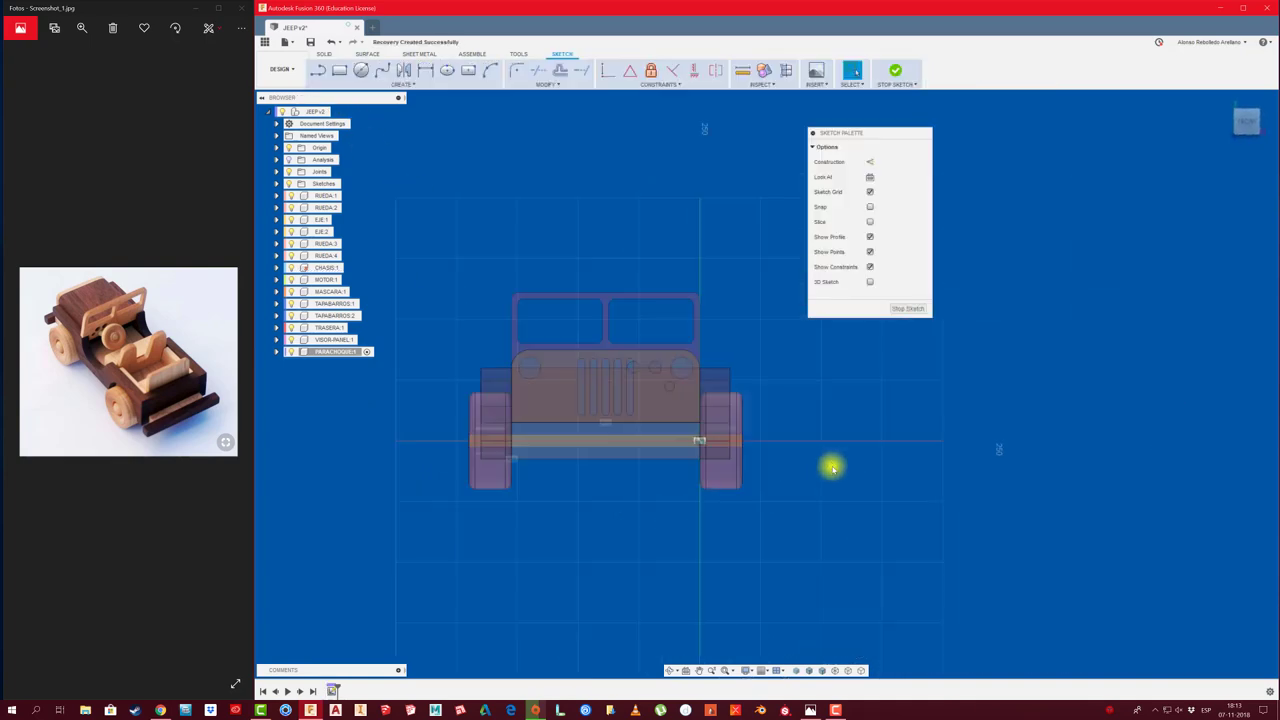
scroll(667, 498, up, 2)
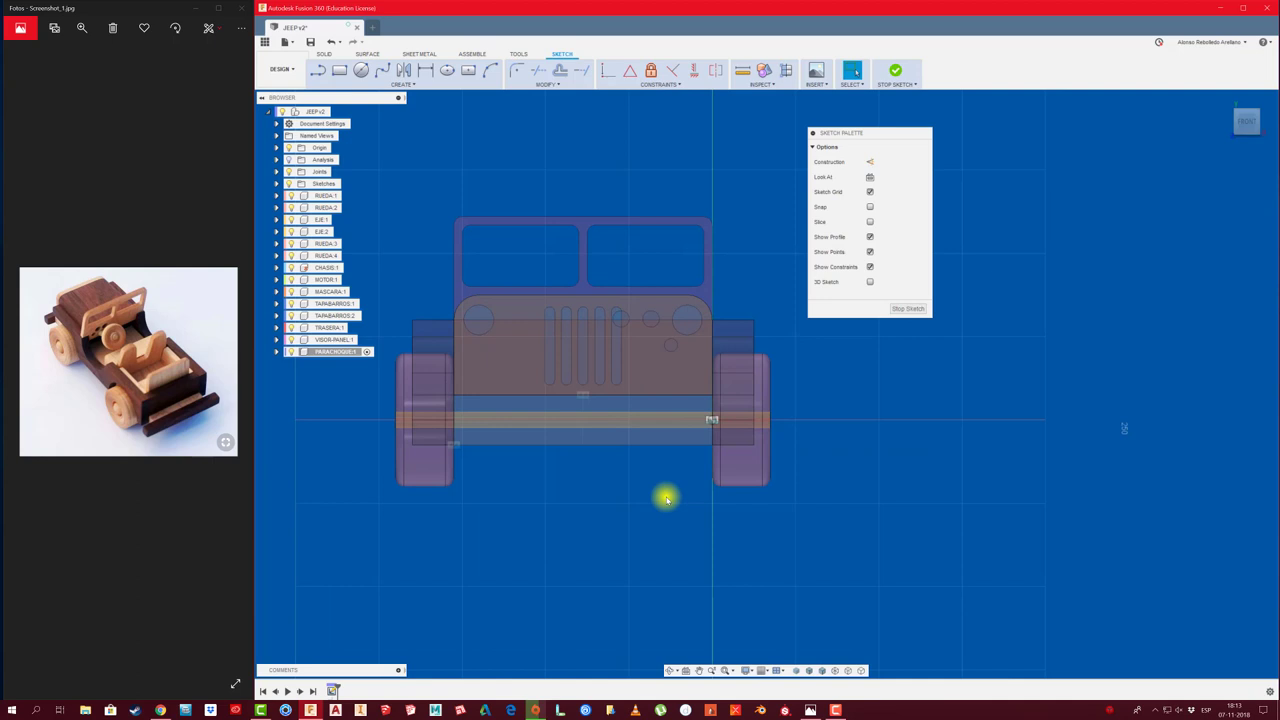
middle_drag(652, 497, 647, 521)
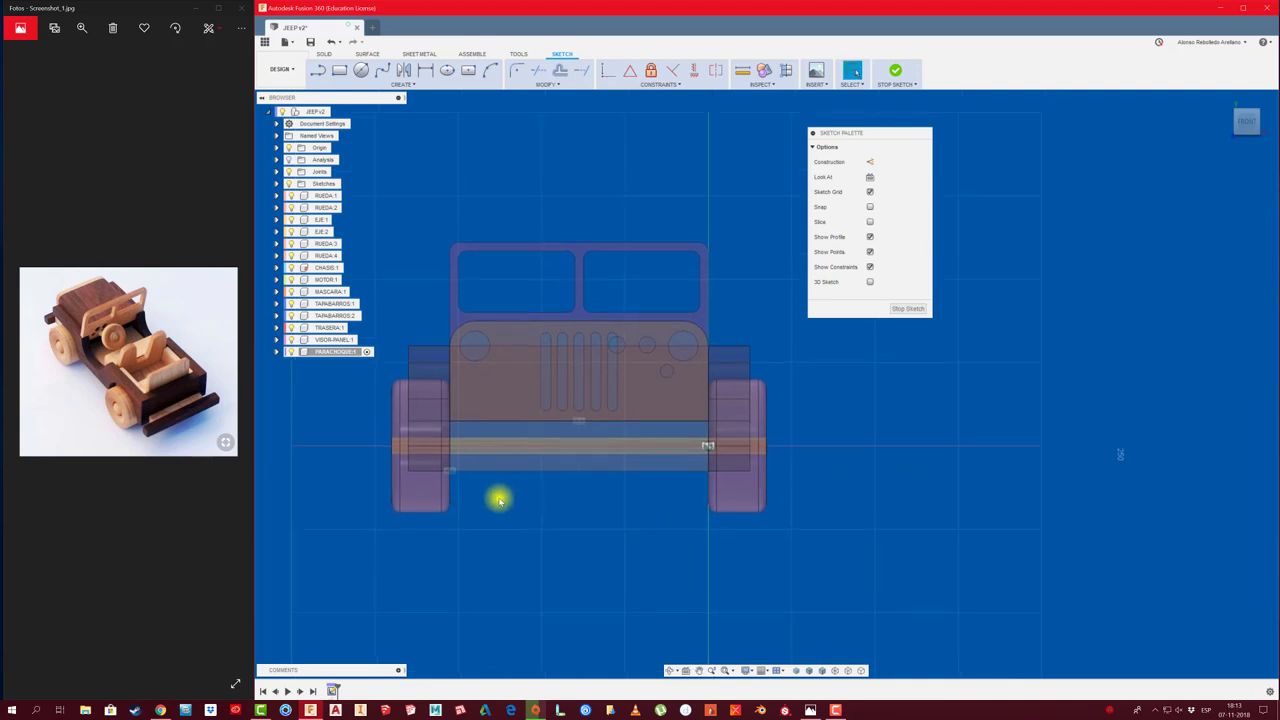
Draw a 285 mm wide bumper rectangle across the front and dimension its height
click(340, 70)
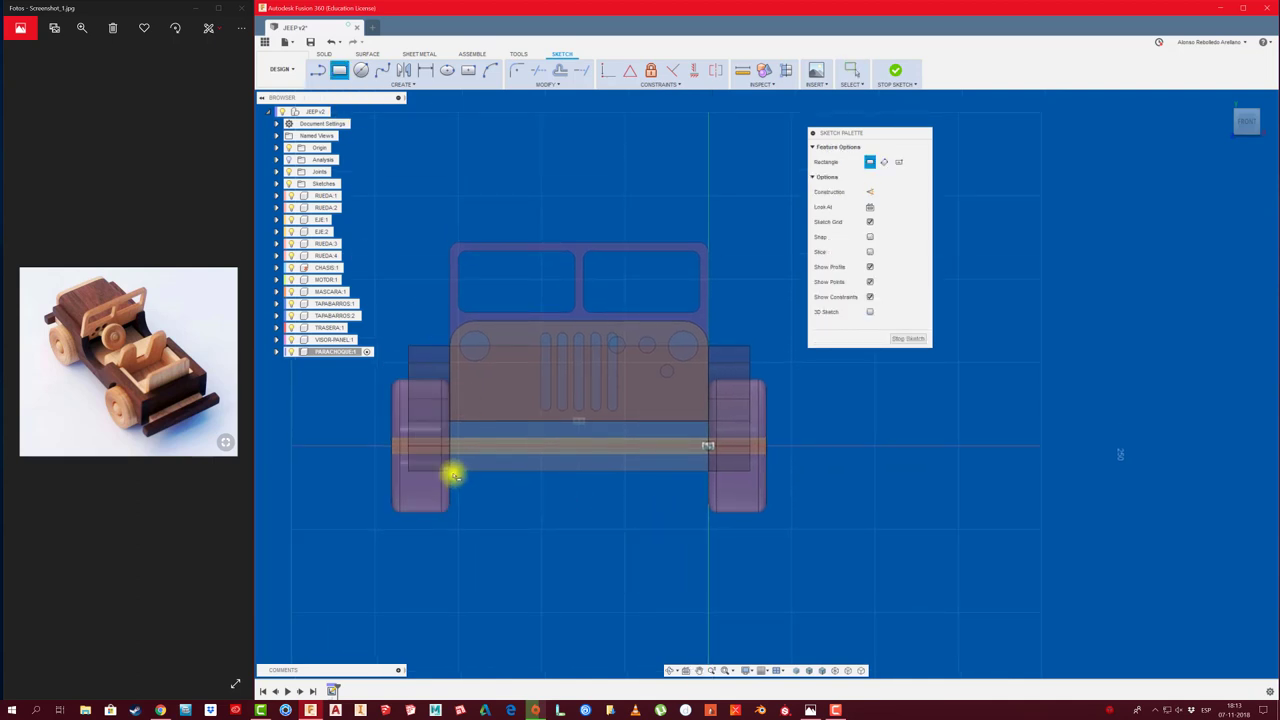
click(408, 510)
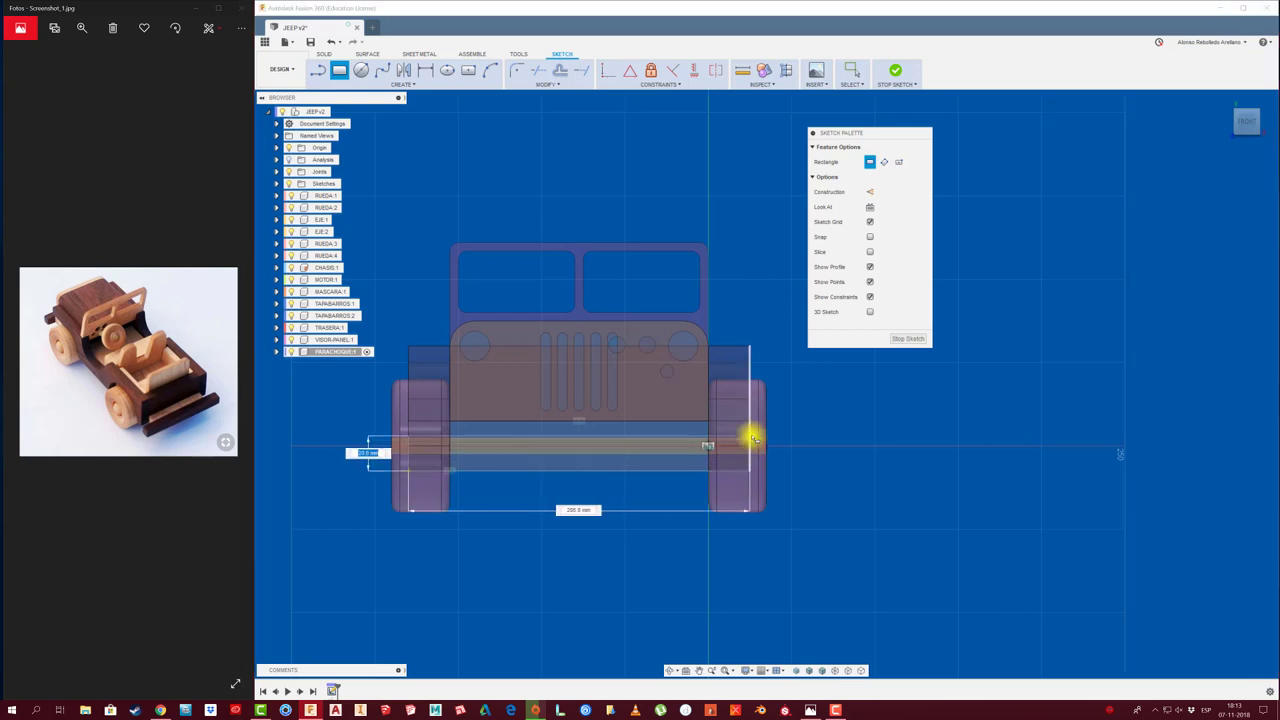
click(749, 445)
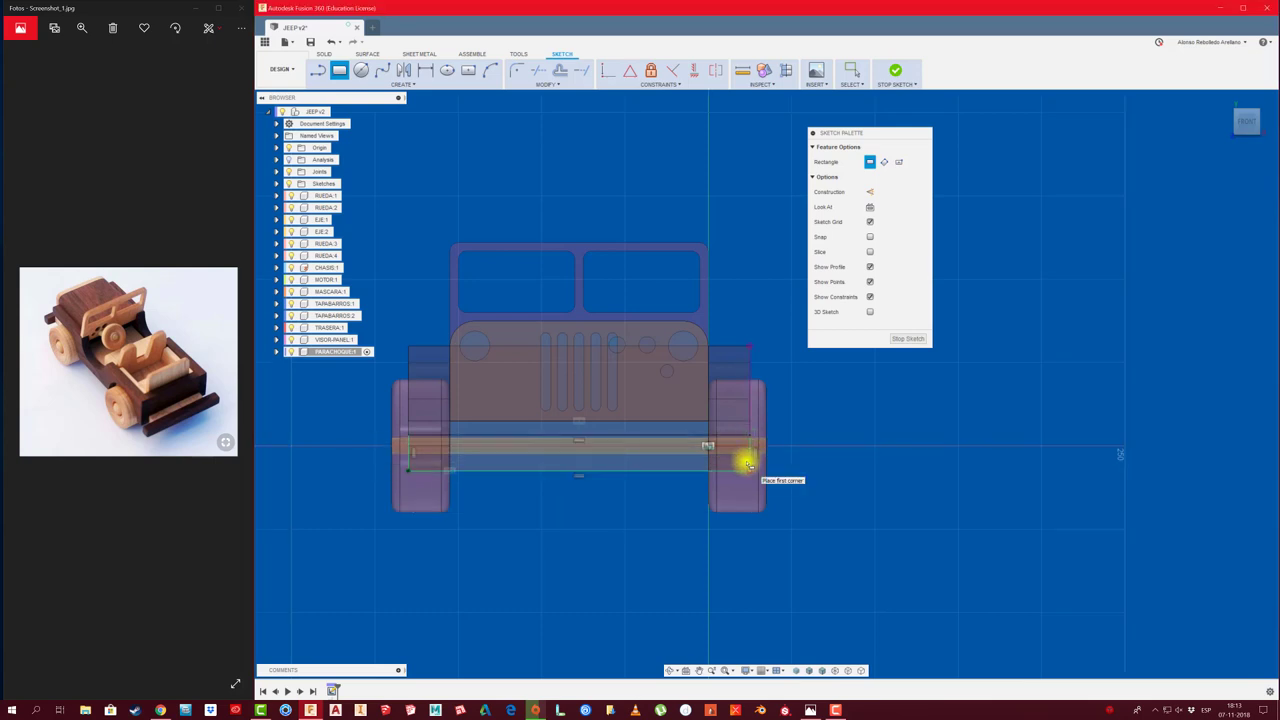
key(d)
click(665, 438)
click(660, 469)
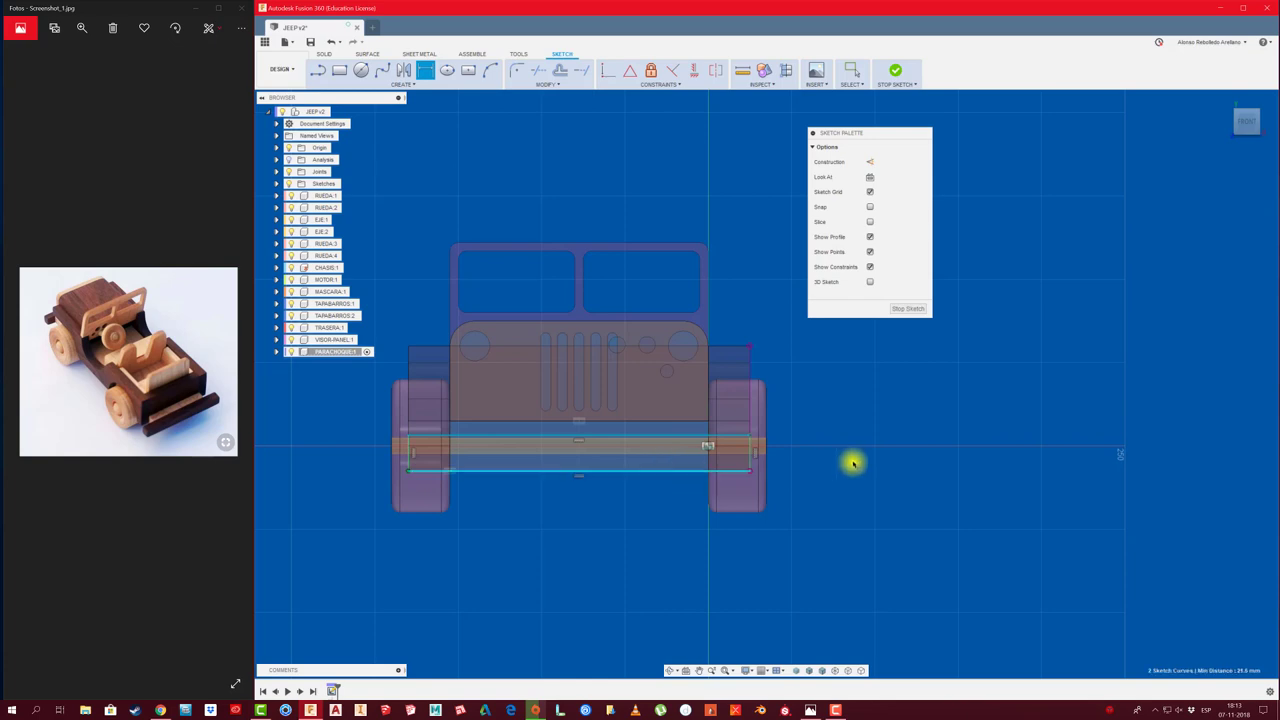
click(853, 463)
key(Return)
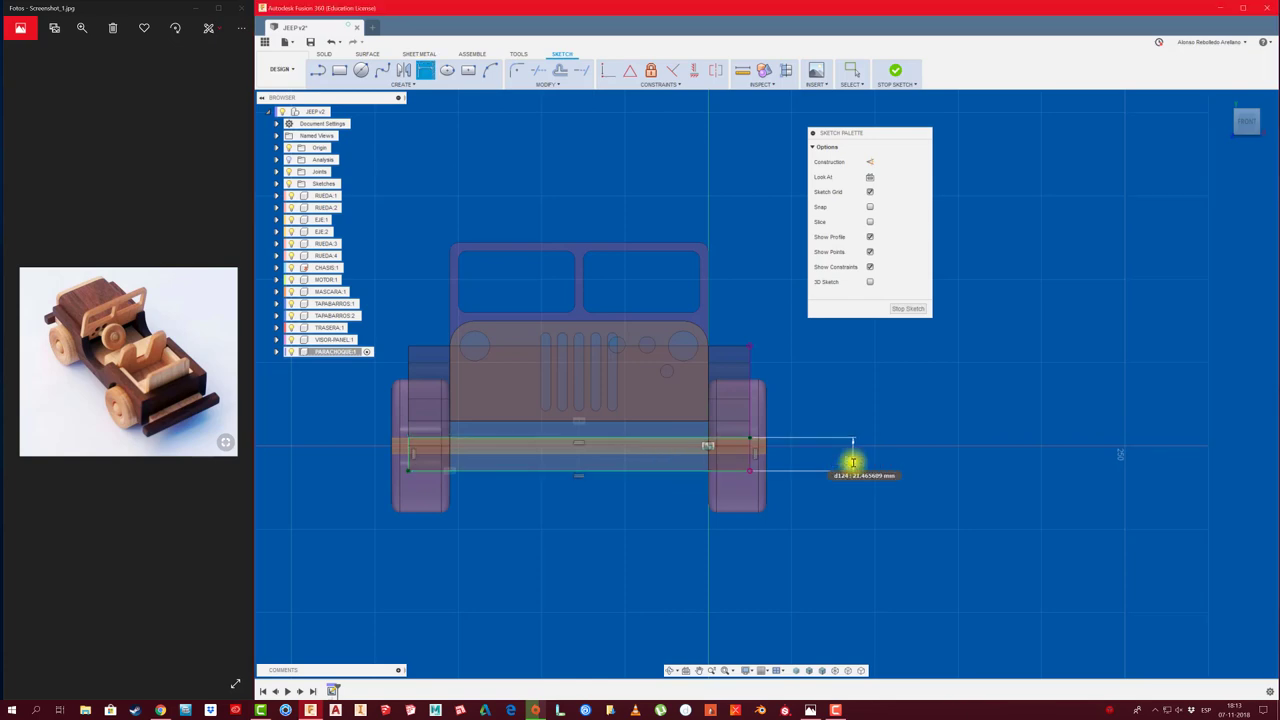
mouse_move(571, 537)
shift+middle_down()
mouse_move(537, 580)
mouse_move(566, 557)
mouse_move(792, 562)
shift+middle_up()
Extrude the bumper rectangle 20 mm into a solid bar and reactivate the JEEP v2 assembly
key(e)
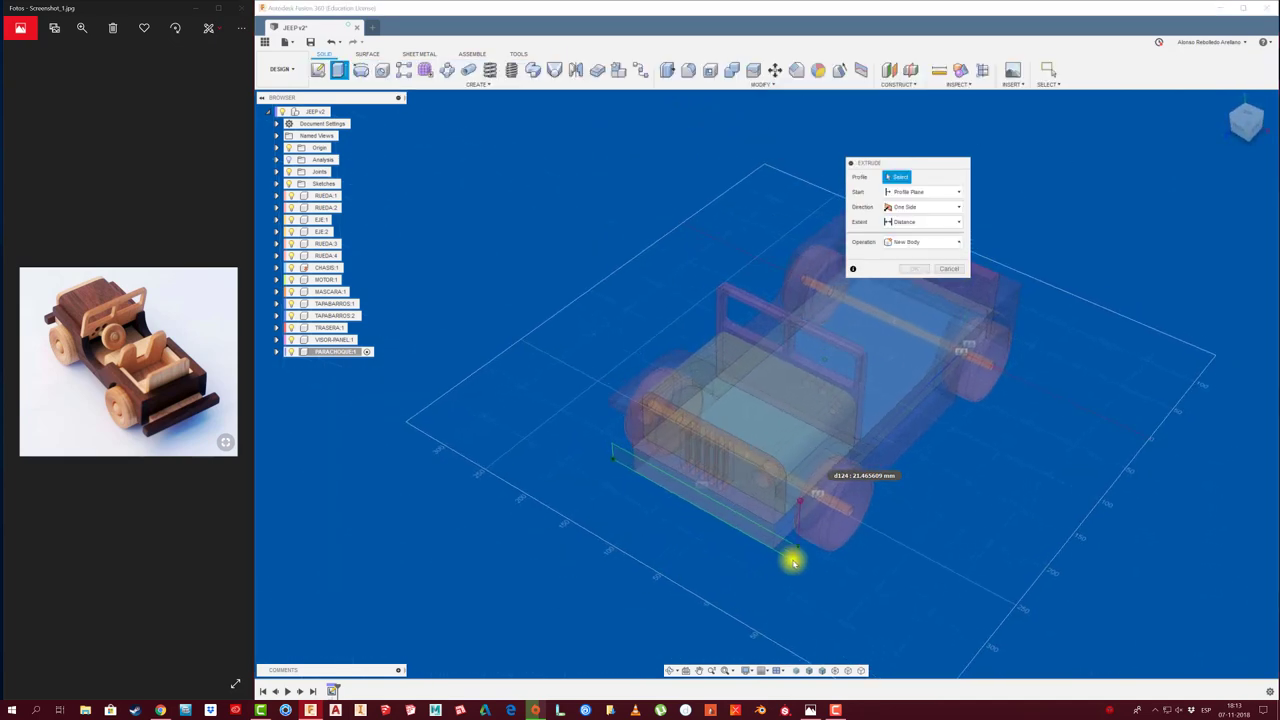
click(770, 544)
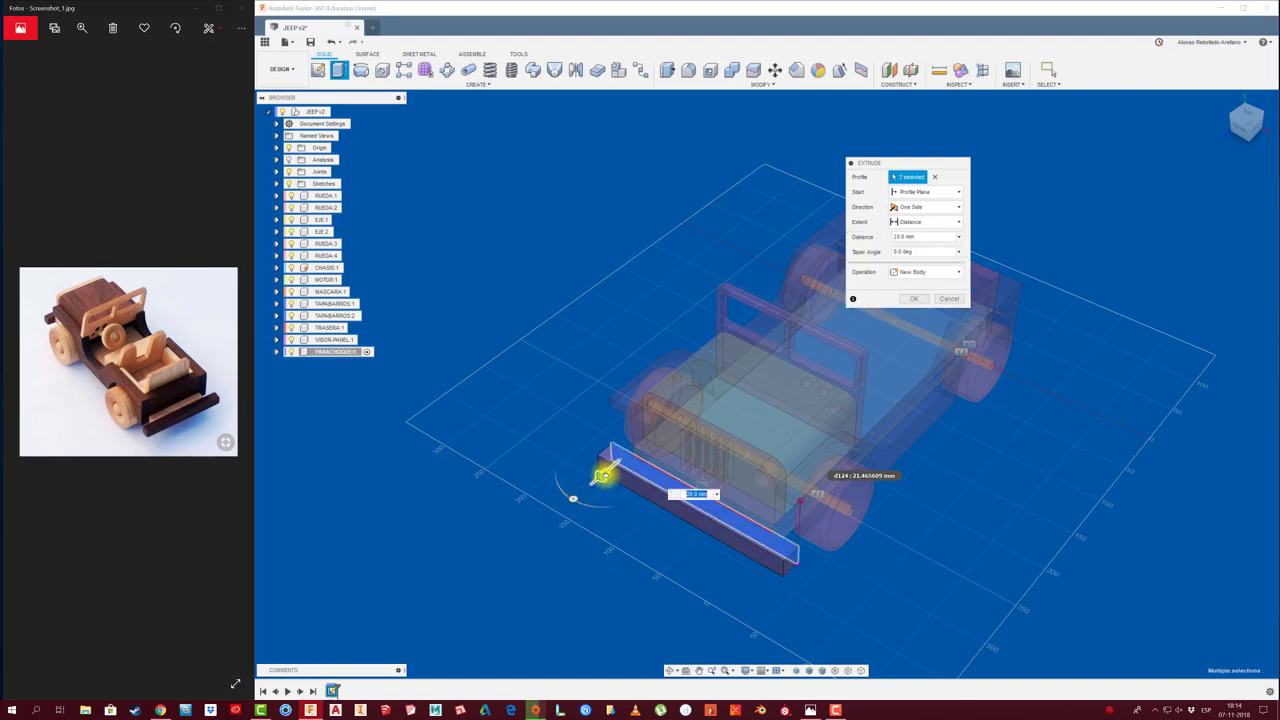
click(915, 300)
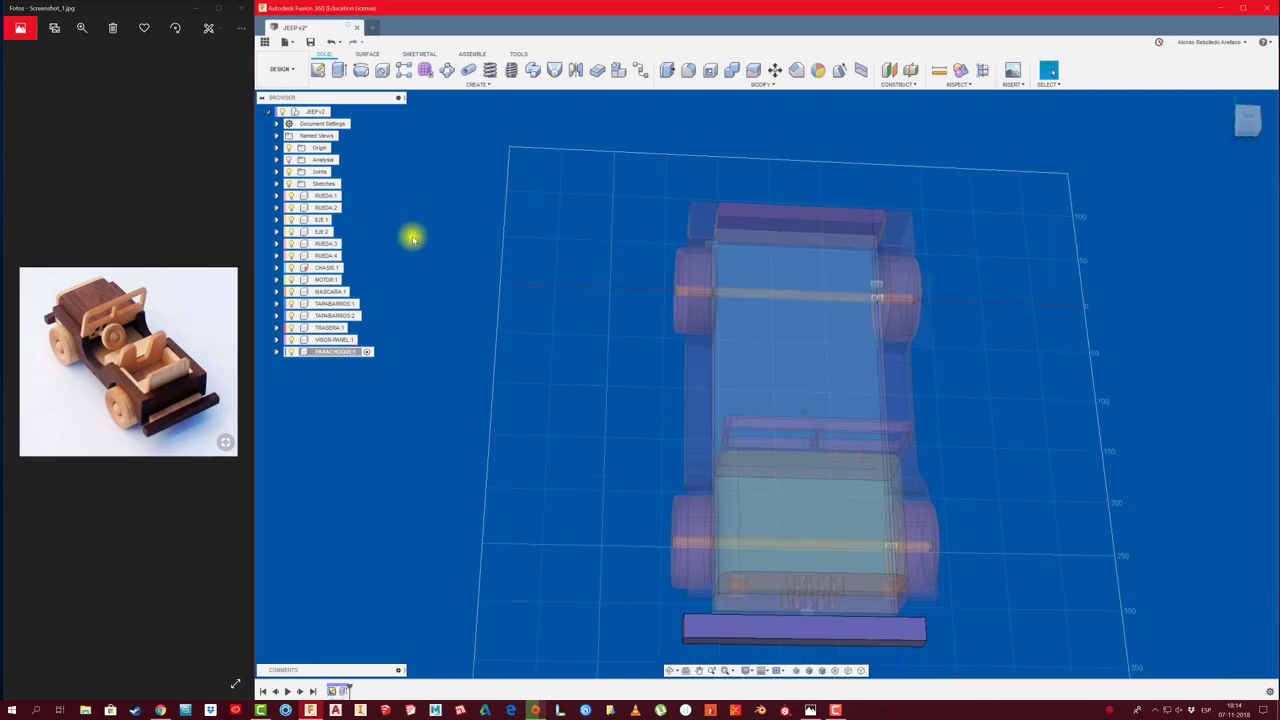
click(335, 112)
click(335, 112)
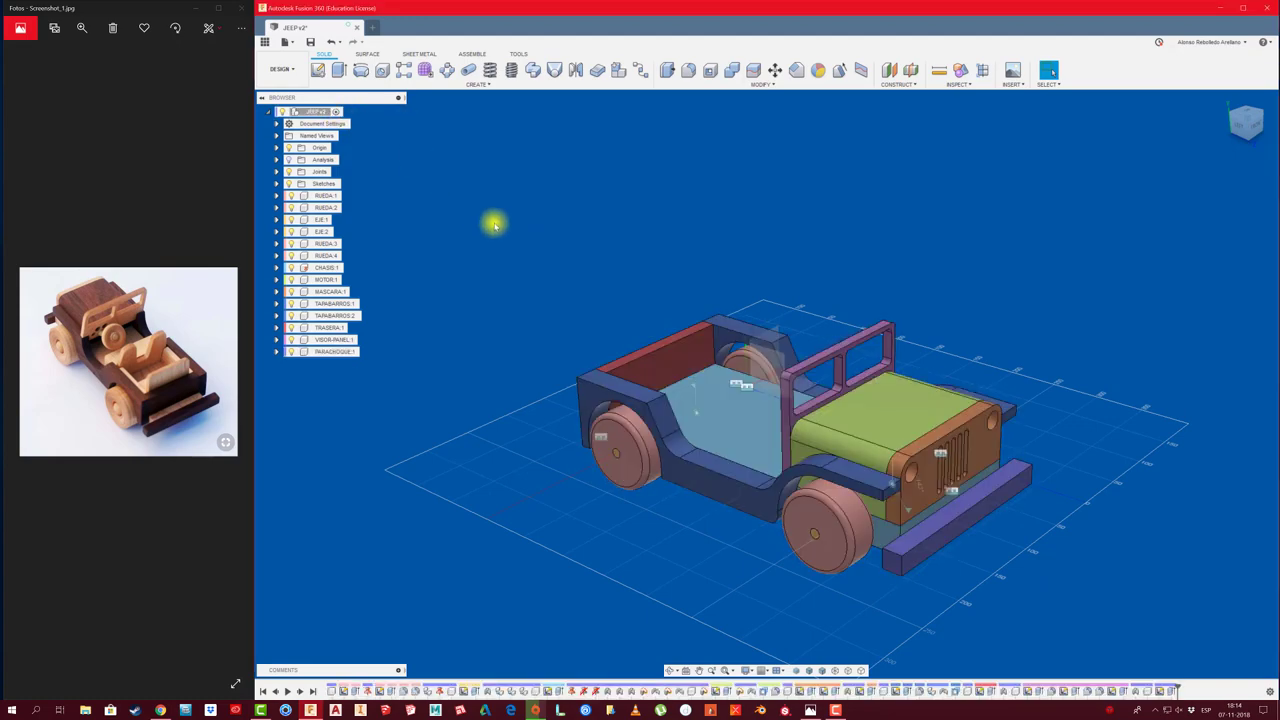
Fix the bumper to the chassis with a Rigid As-built Joint
shift+middle_drag(523, 293, 526, 275)
key(shift+j)
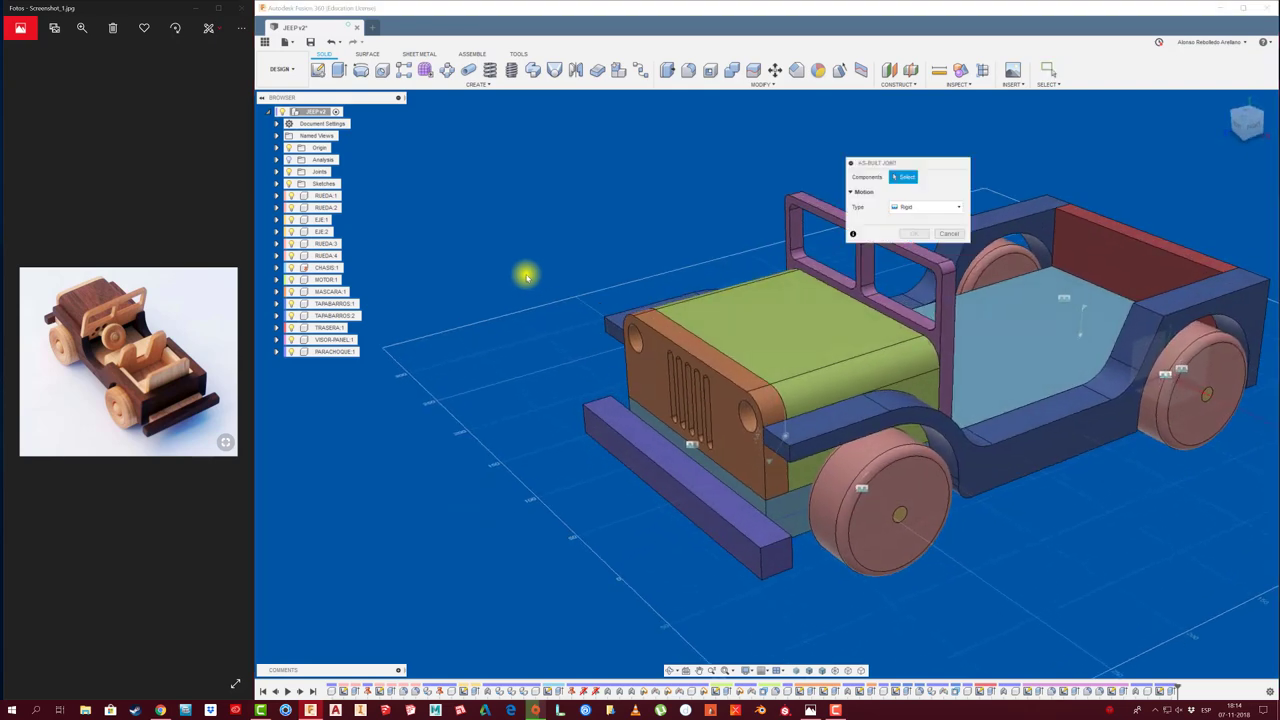
click(656, 479)
click(716, 469)
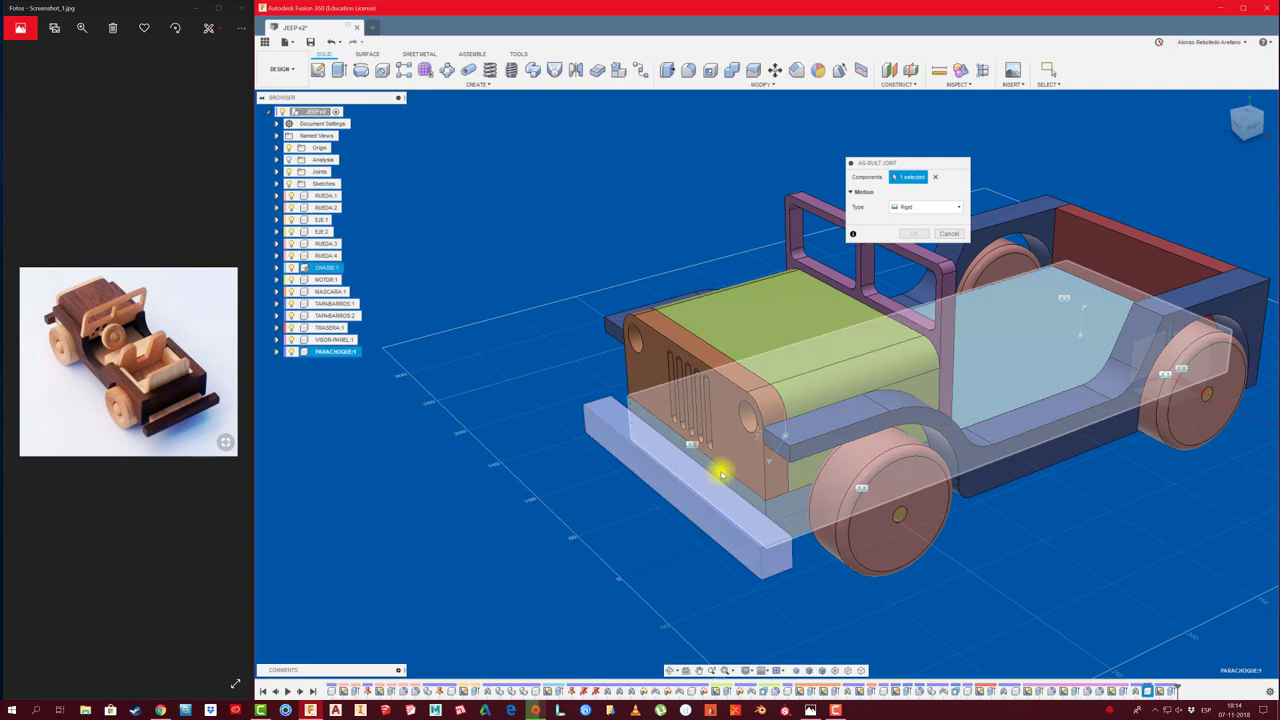
click(914, 249)
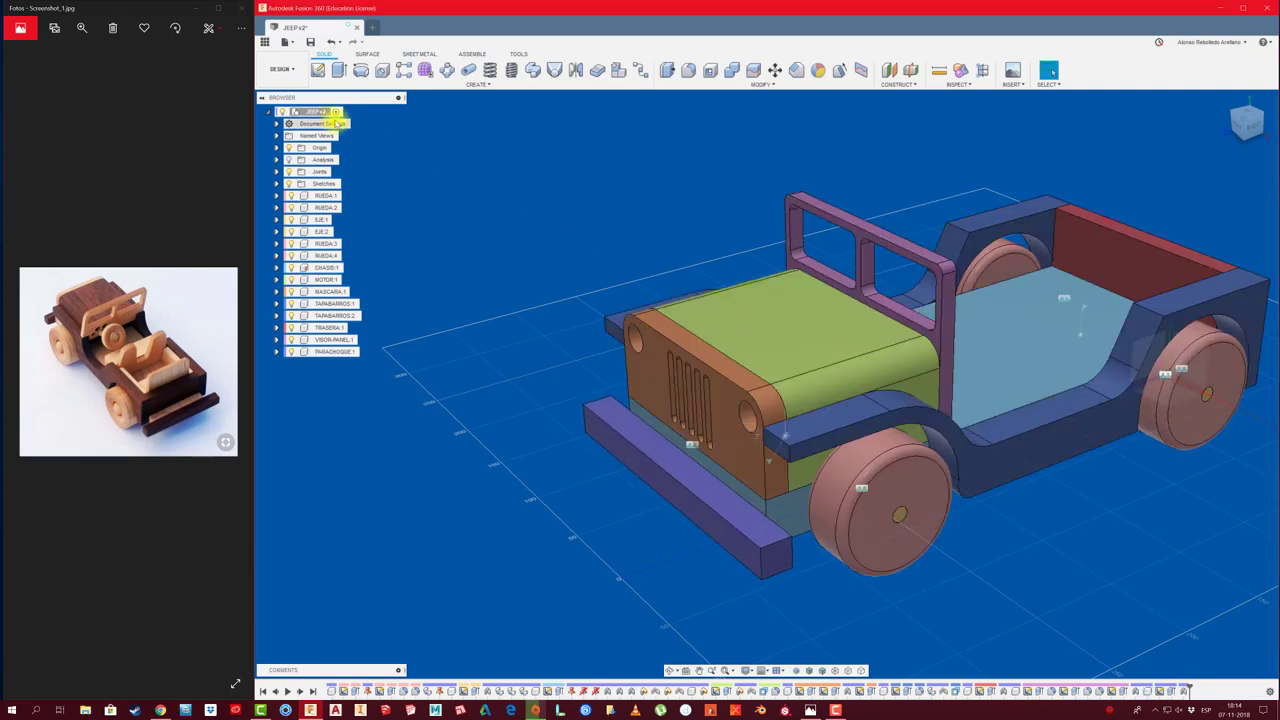
Zoom out and orbit around to view the jeep from the rear
scroll(480, 268, down, 2)
scroll(480, 268, down, 2)
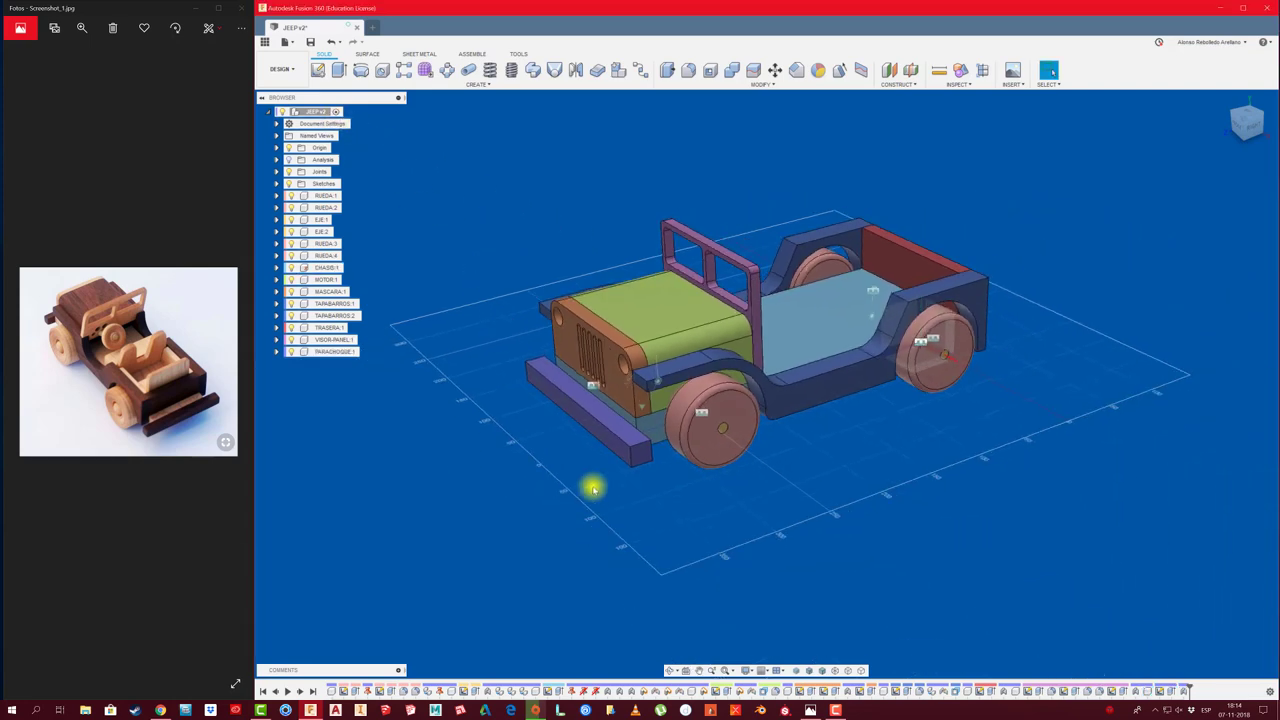
scroll(645, 557, down, 1)
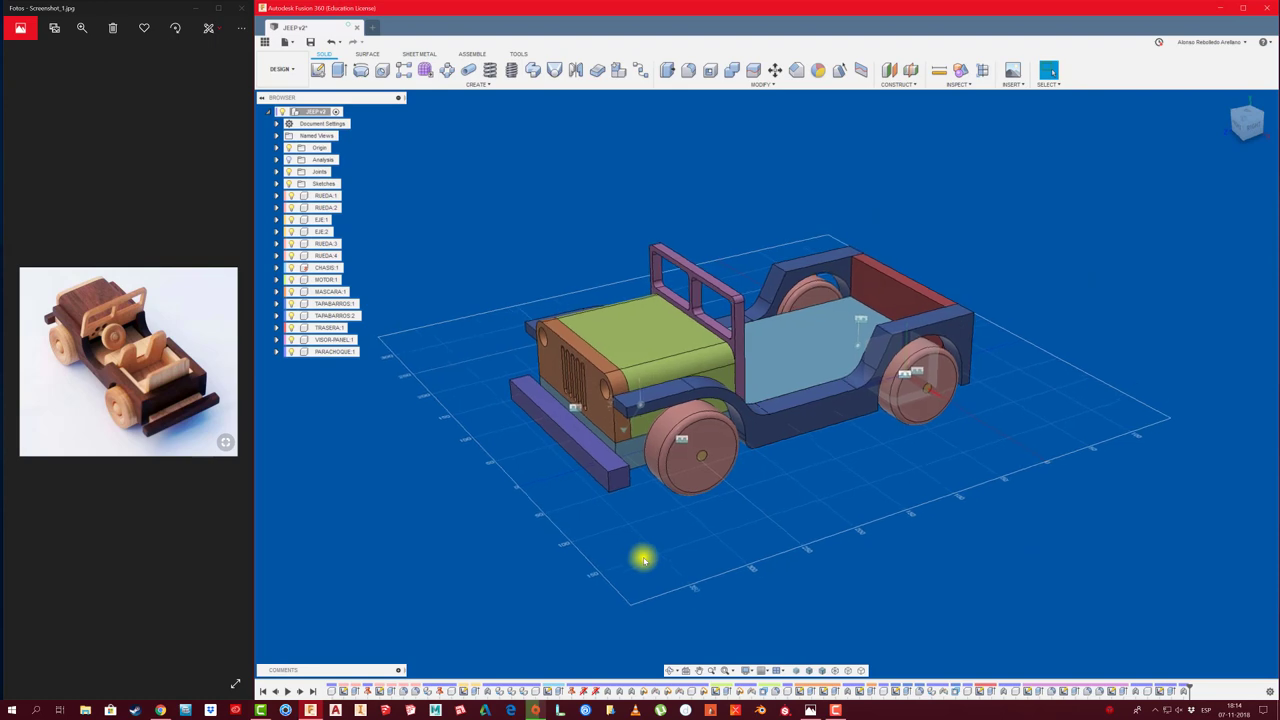
shift+middle_drag(643, 559, 200, 486)
mouse_move(183, 429)
shift+middle_down()
mouse_move(629, 509)
mouse_move(456, 557)
mouse_move(194, 400)
mouse_move(671, 500)
mouse_move(434, 166)
shift+middle_up()
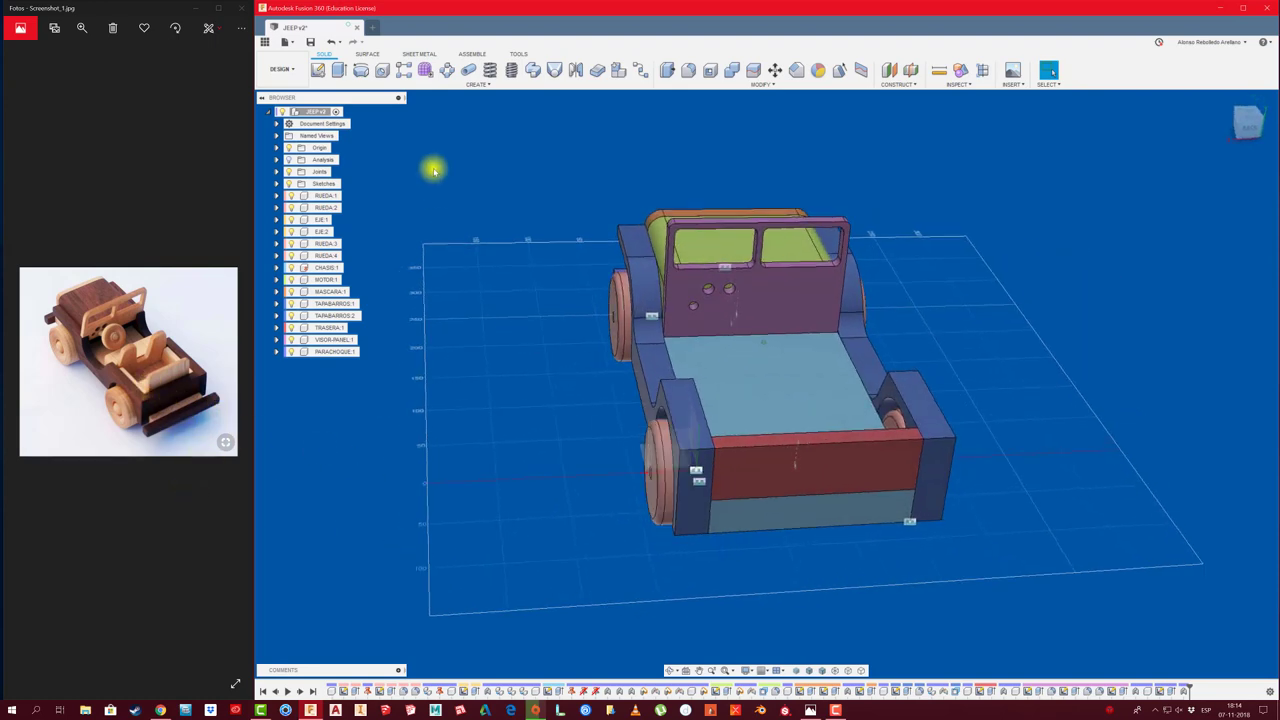
Add a new component and sketch a rectangle on the jeep's back face
right_click(312, 112)
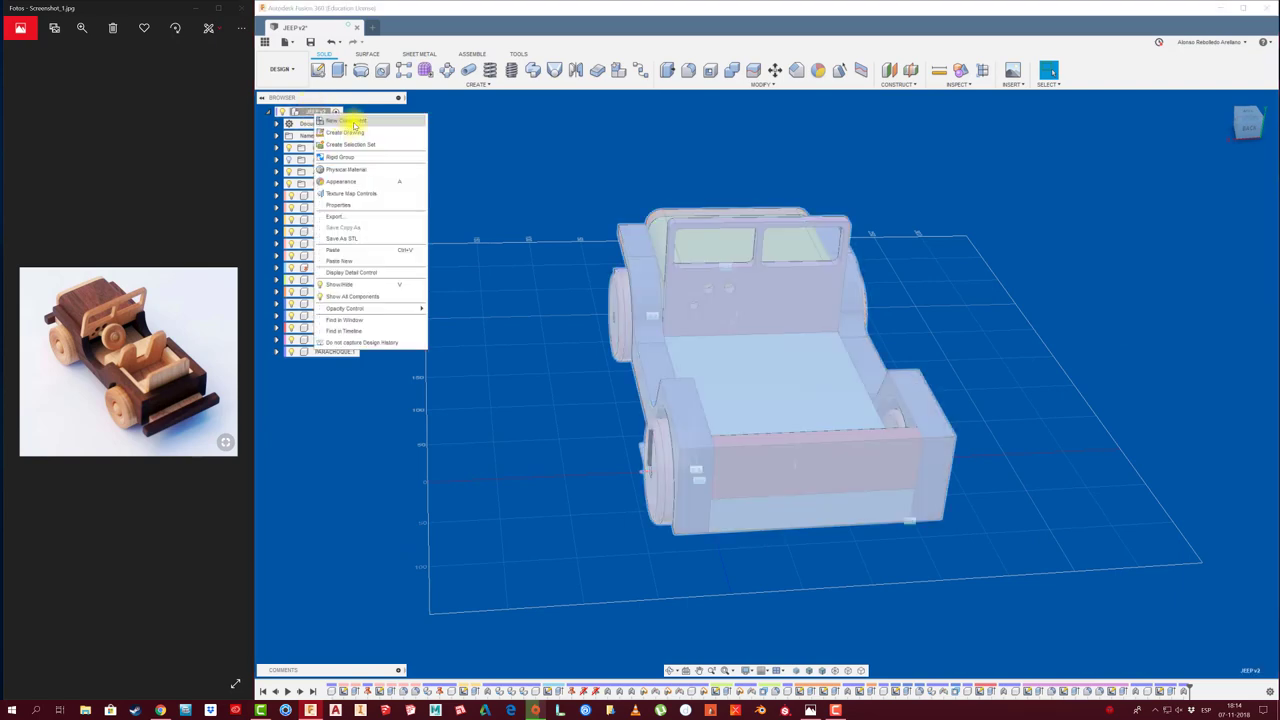
click(352, 121)
text(BARRA PARACHOQUE)
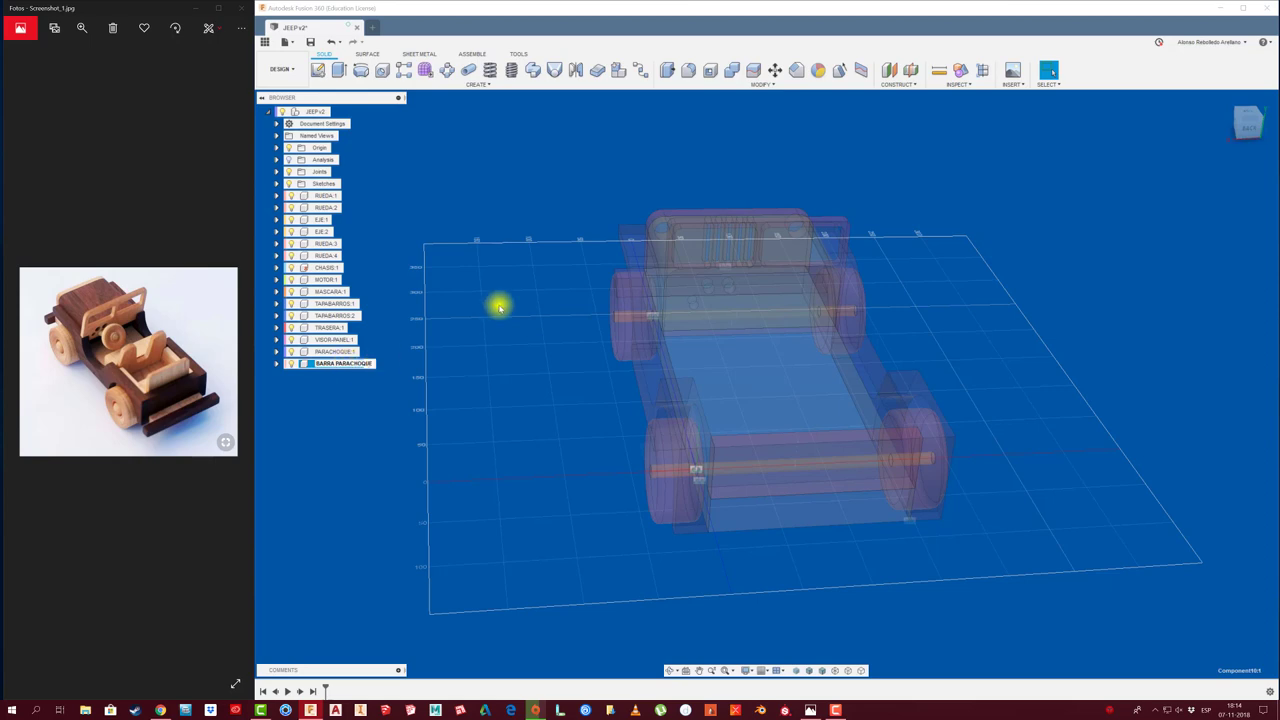
click(318, 70)
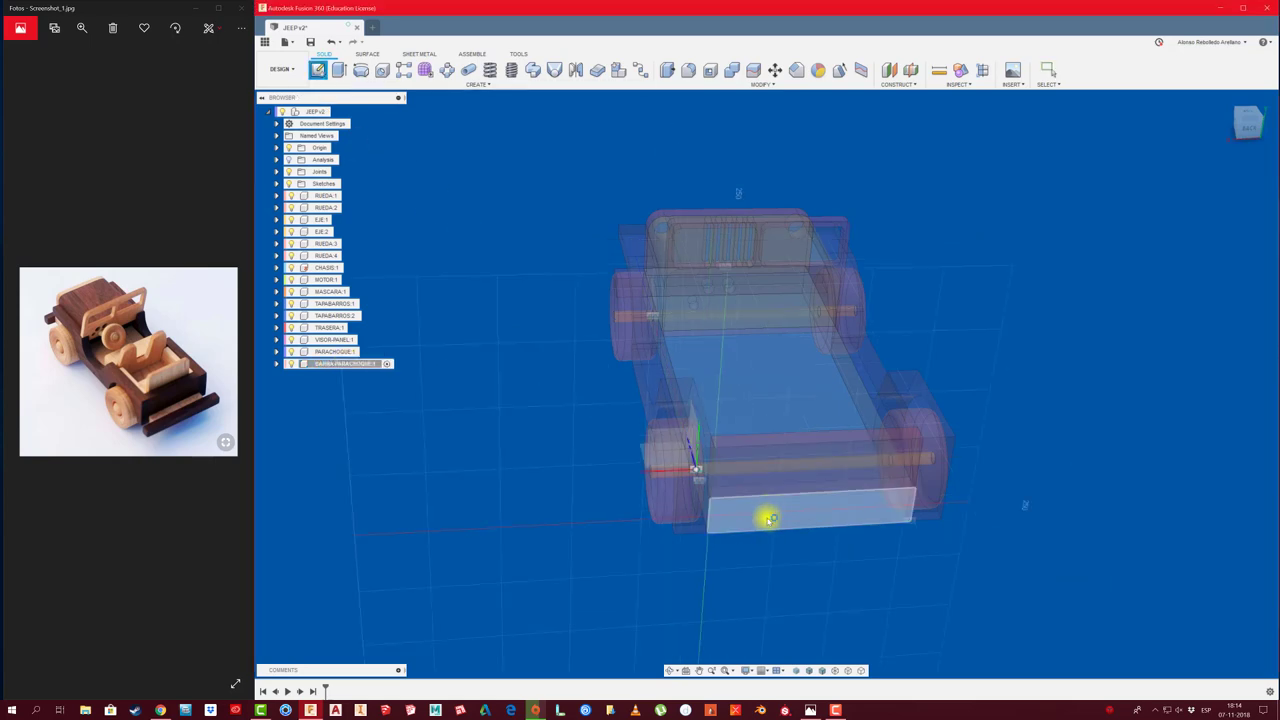
click(768, 518)
scroll(730, 470, up, 2)
middle_drag(708, 451, 666, 500)
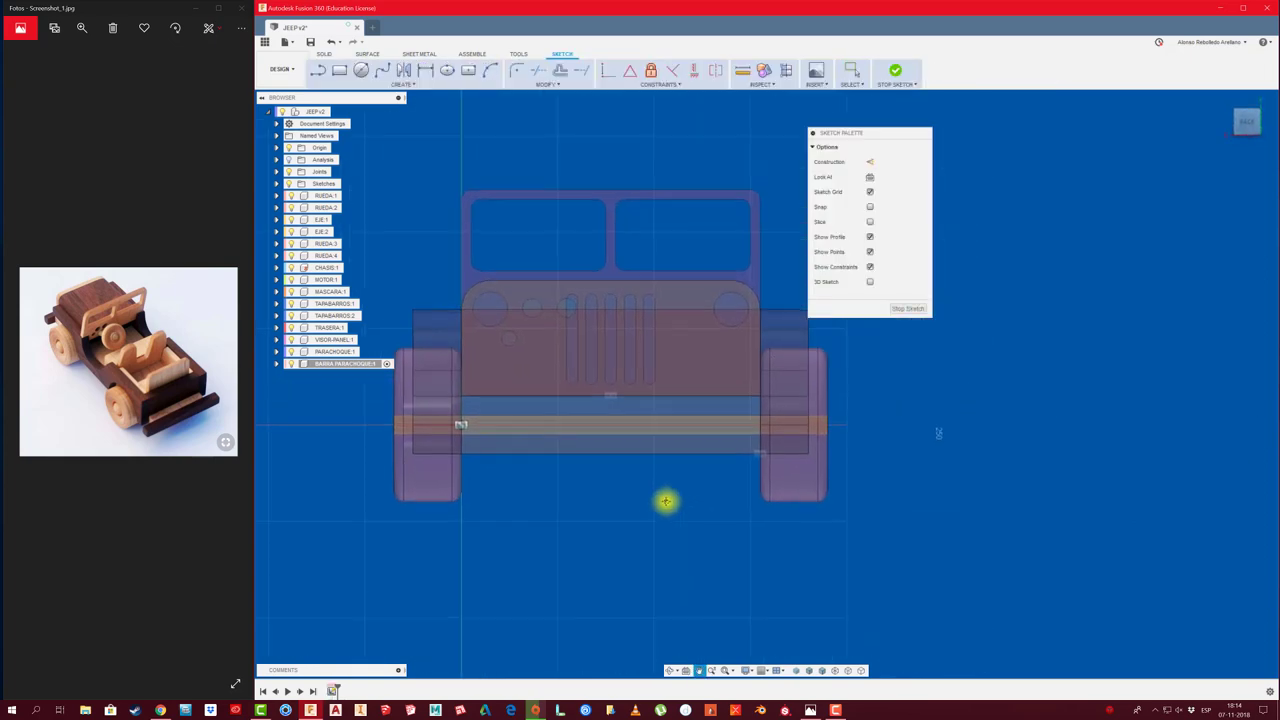
click(343, 72)
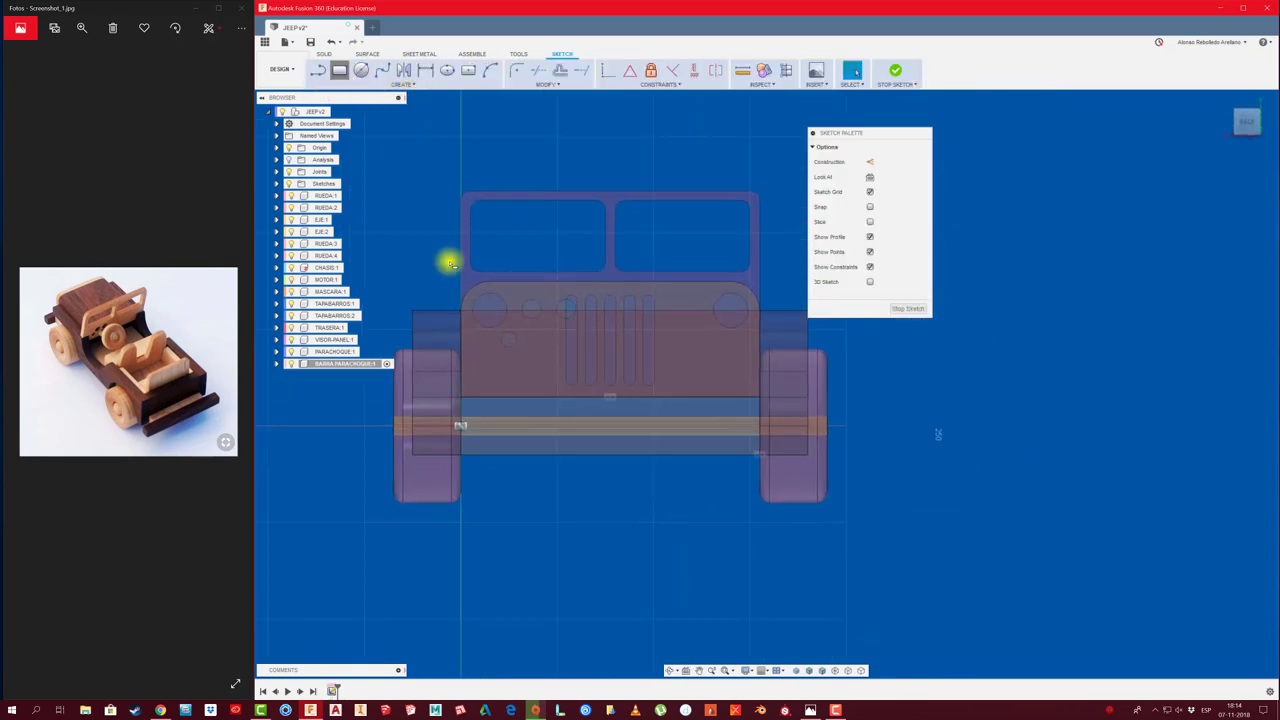
click(518, 451)
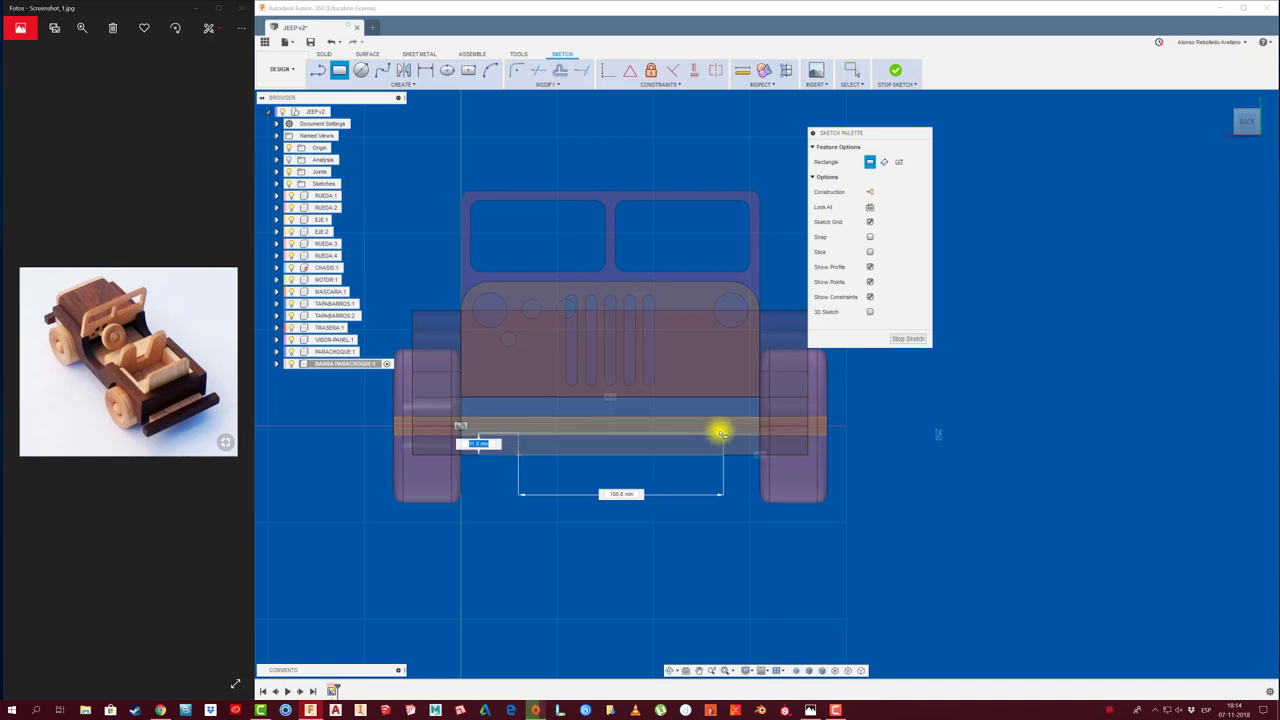
click(719, 428)
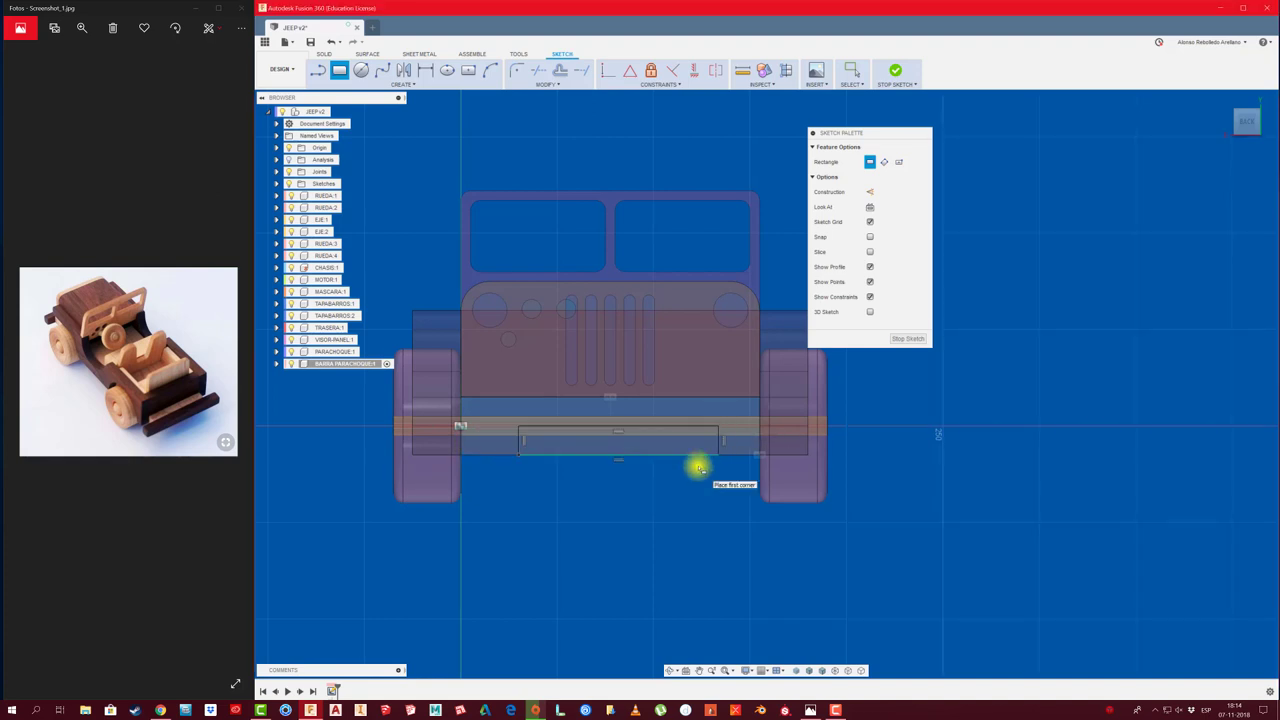
Dimension the rectangle to 20 mm high and 100 mm wide
key(d)
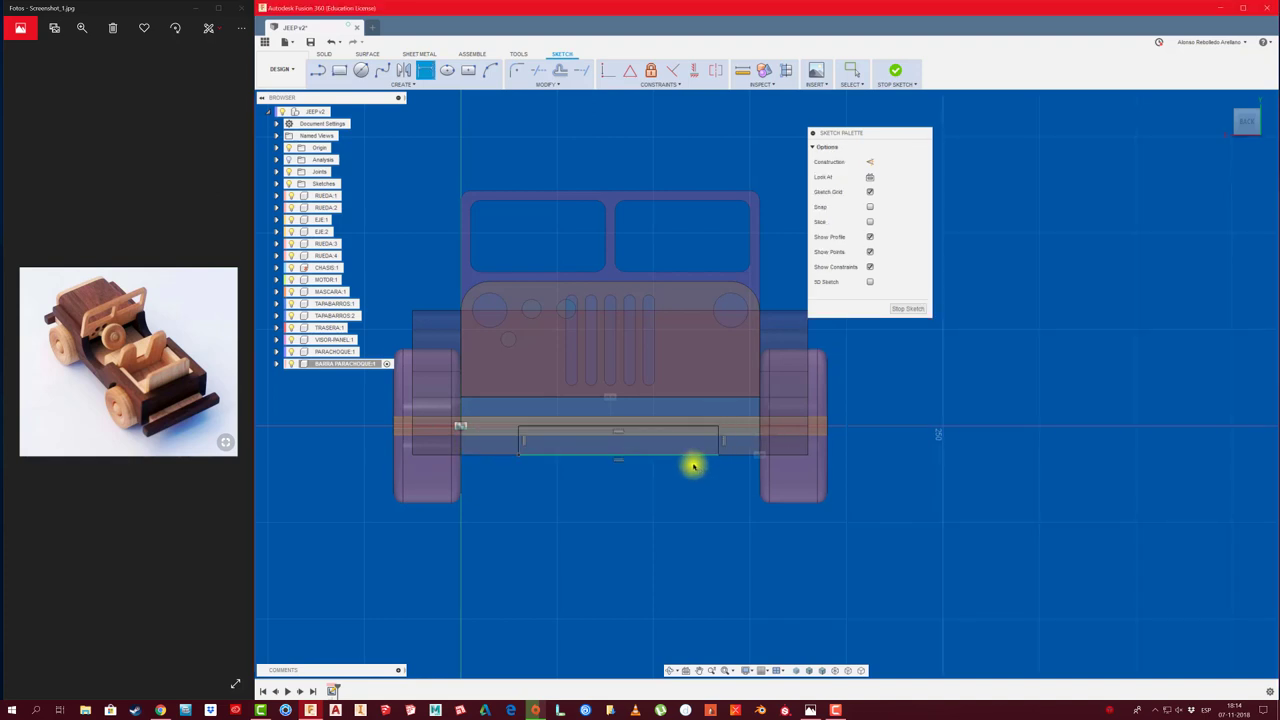
click(690, 454)
click(692, 430)
click(680, 521)
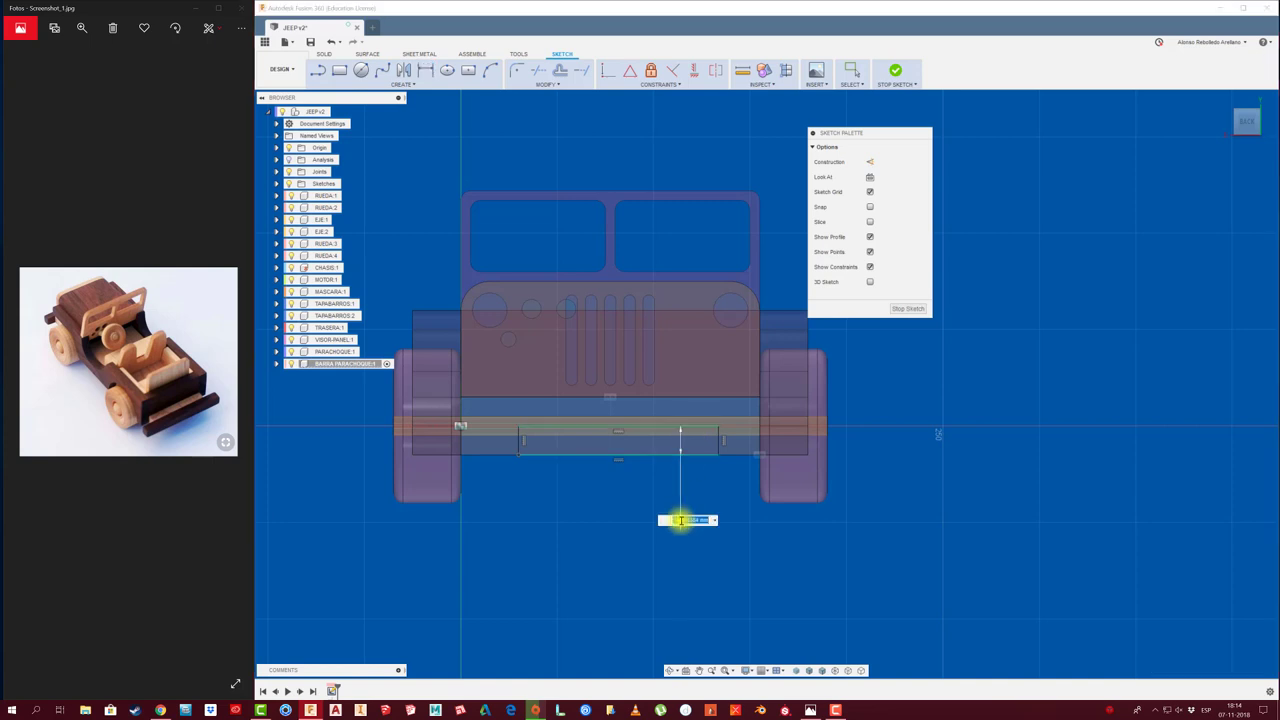
key(Return)
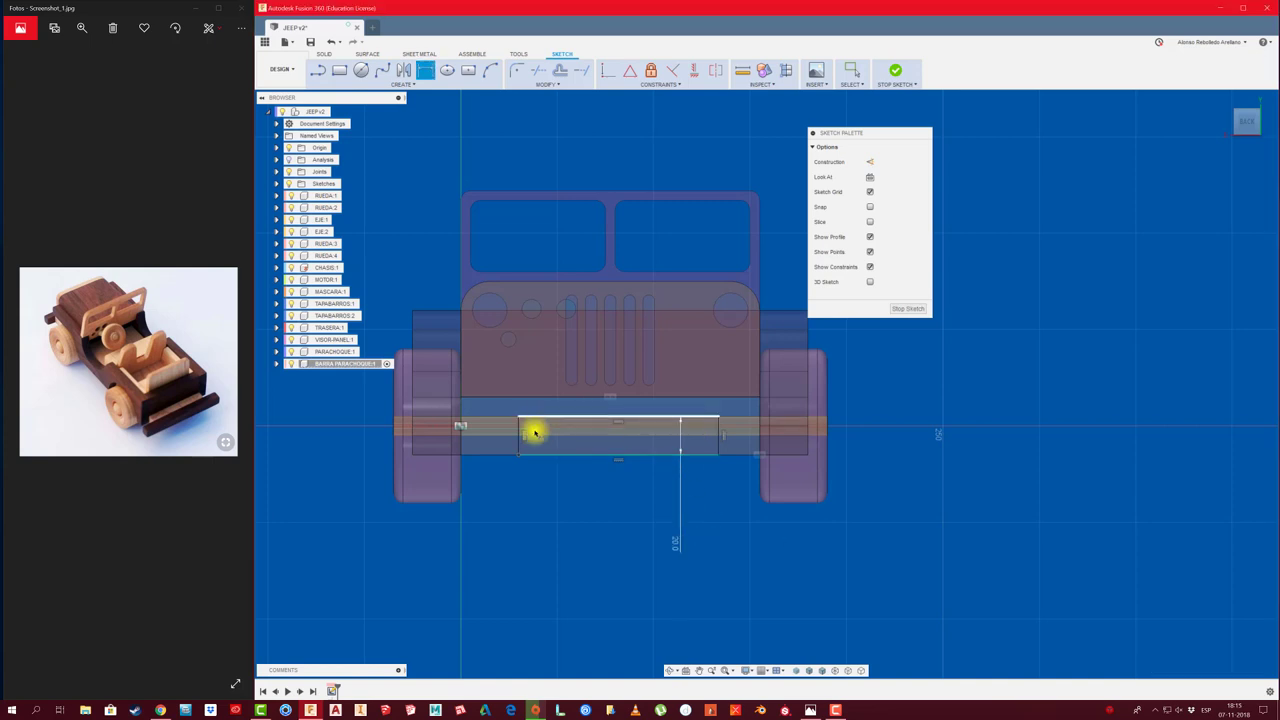
click(713, 449)
click(717, 437)
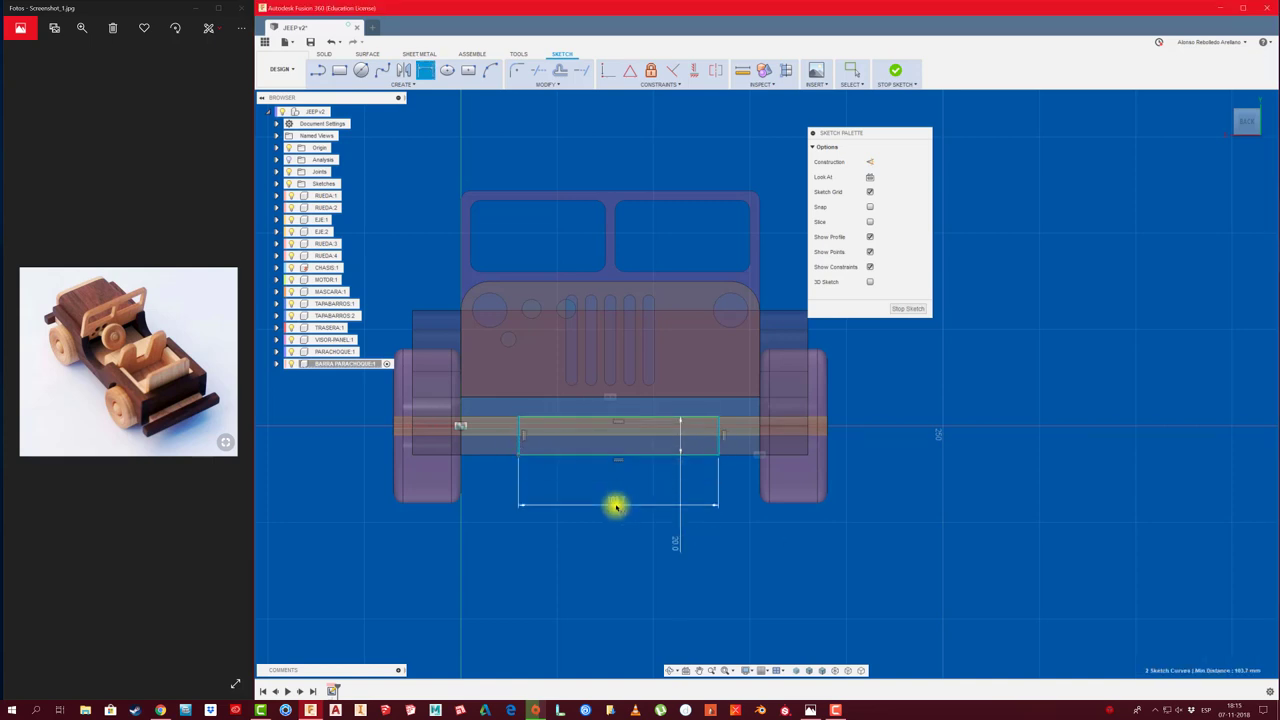
click(616, 507)
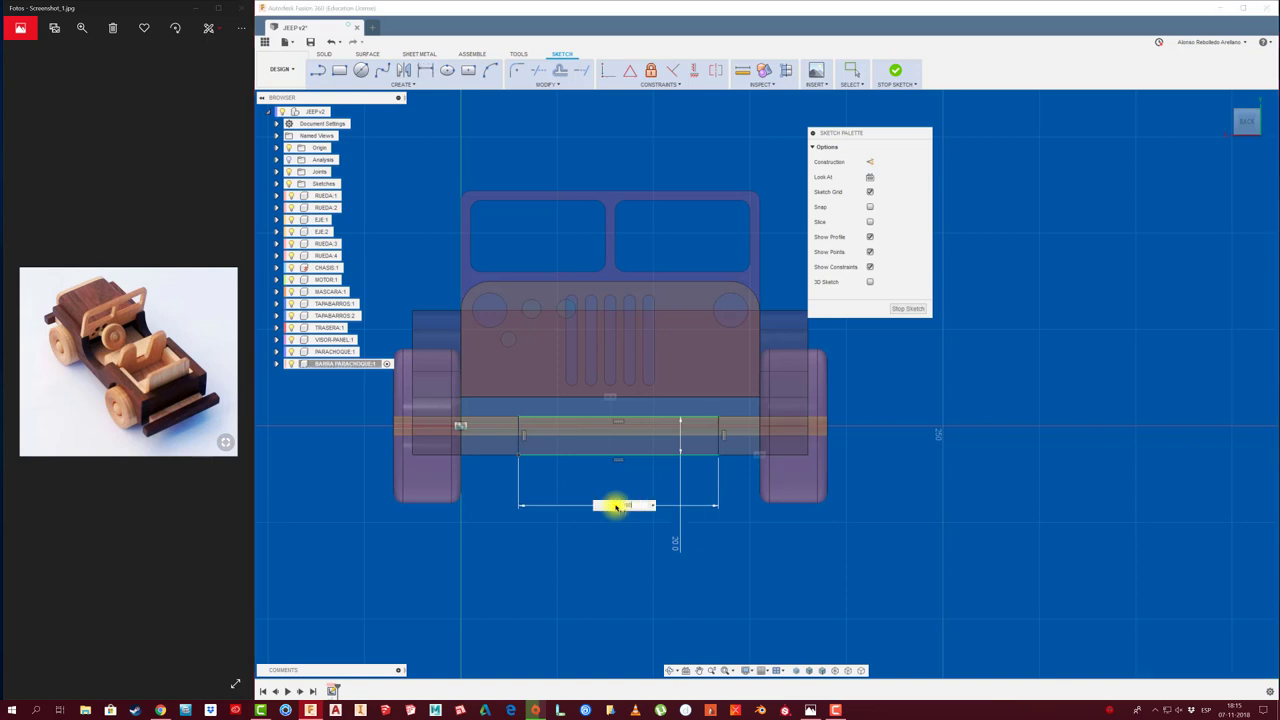
text(100)
key(Return)
scroll(686, 466, up, 2)
scroll(749, 489, up, 2)
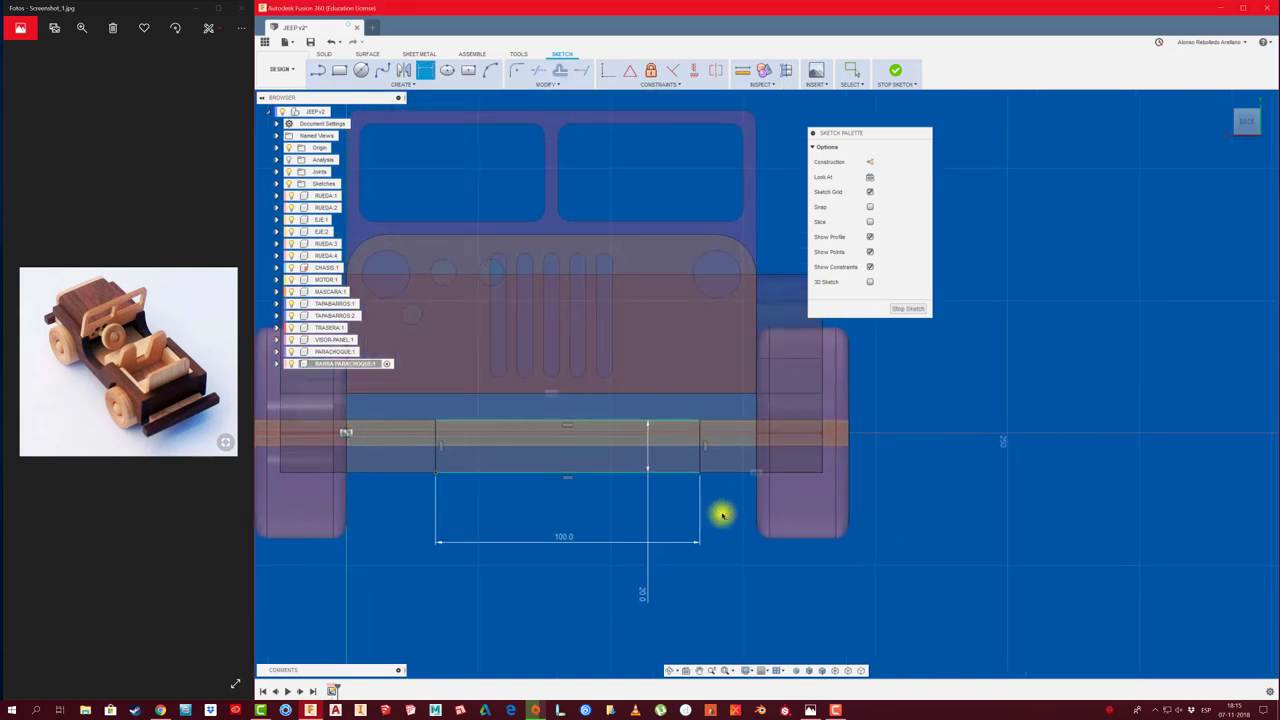
scroll(722, 514, down, 1)
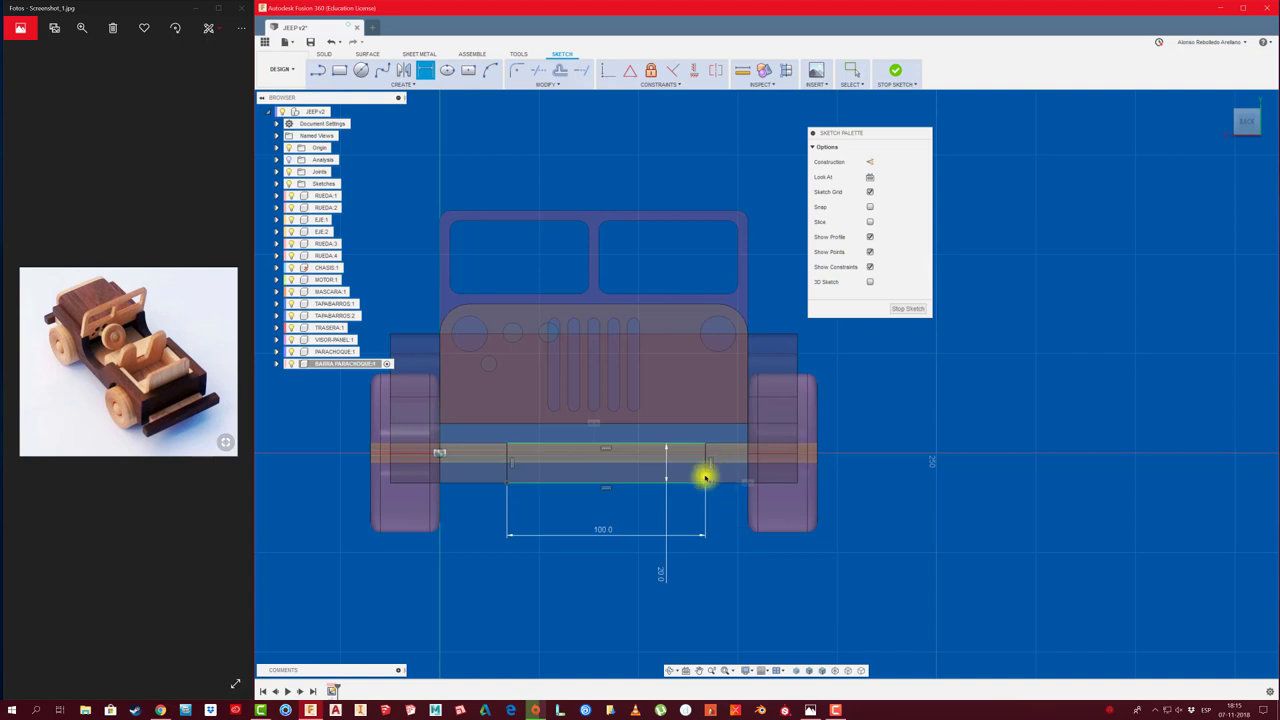
Draw a vertical centre line and make the rectangle's left and right edges symmetric about it
key(l)
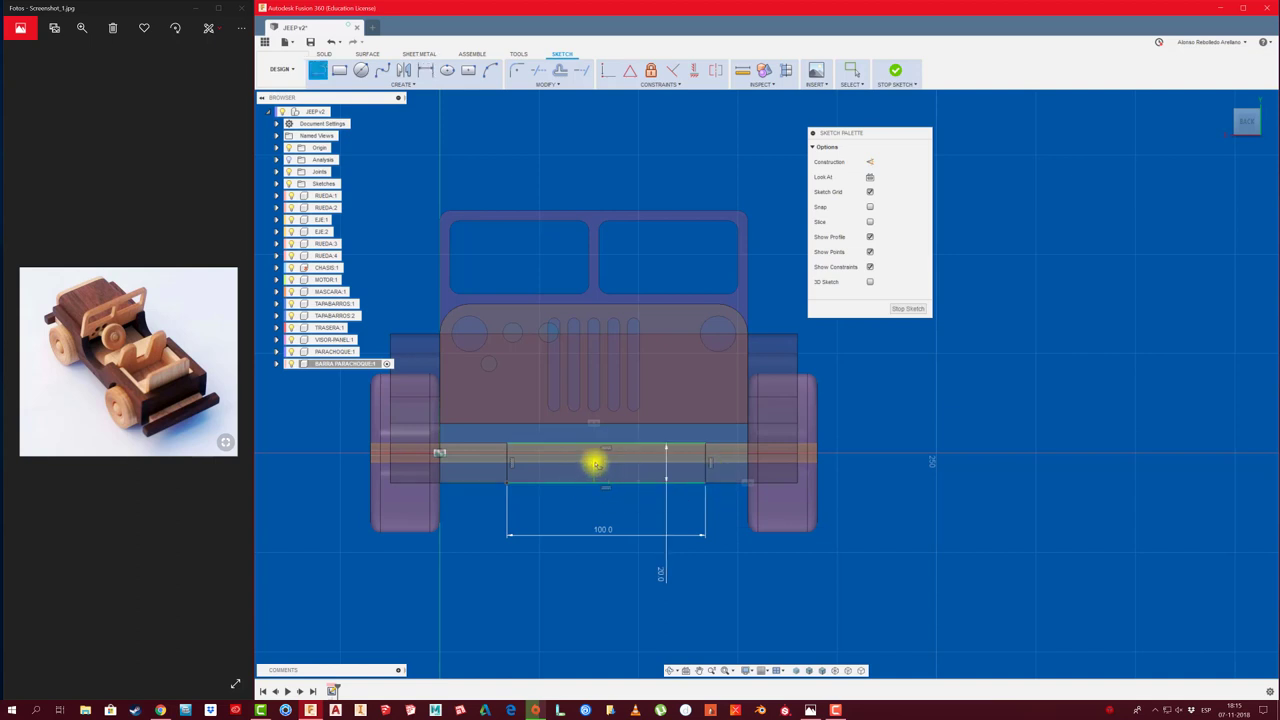
click(595, 463)
click(593, 511)
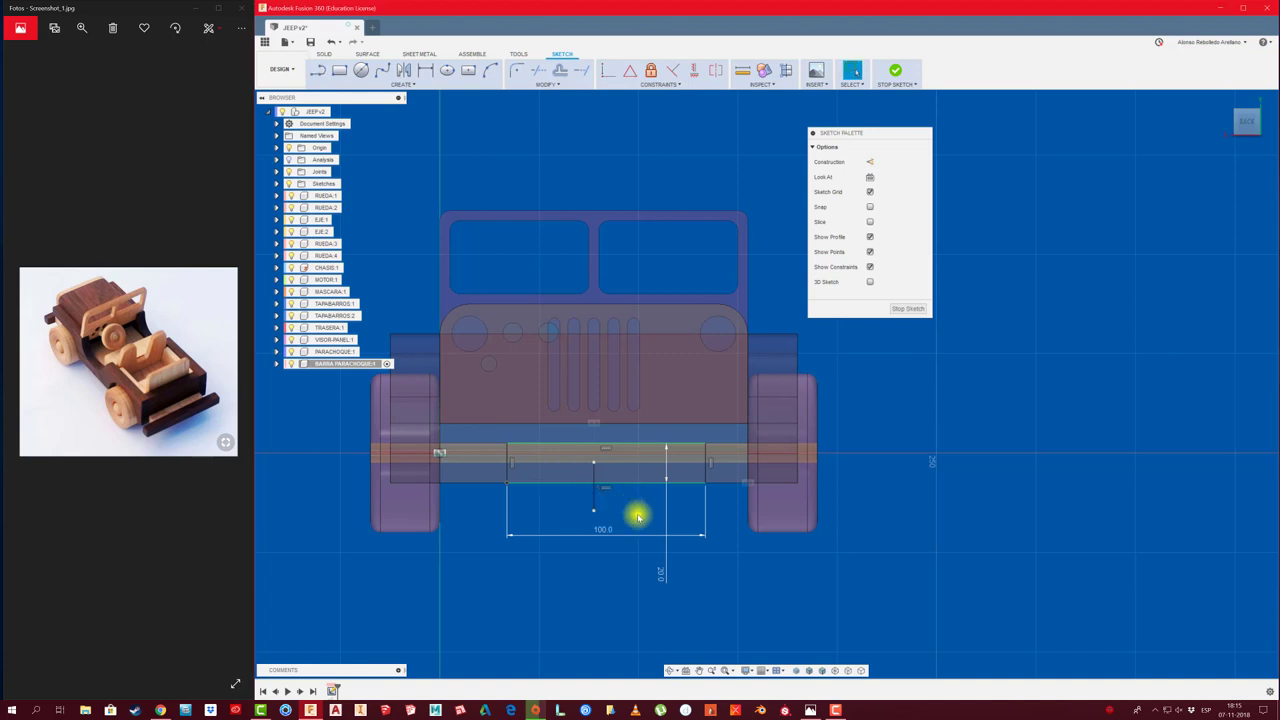
middle_drag(637, 514, 622, 516)
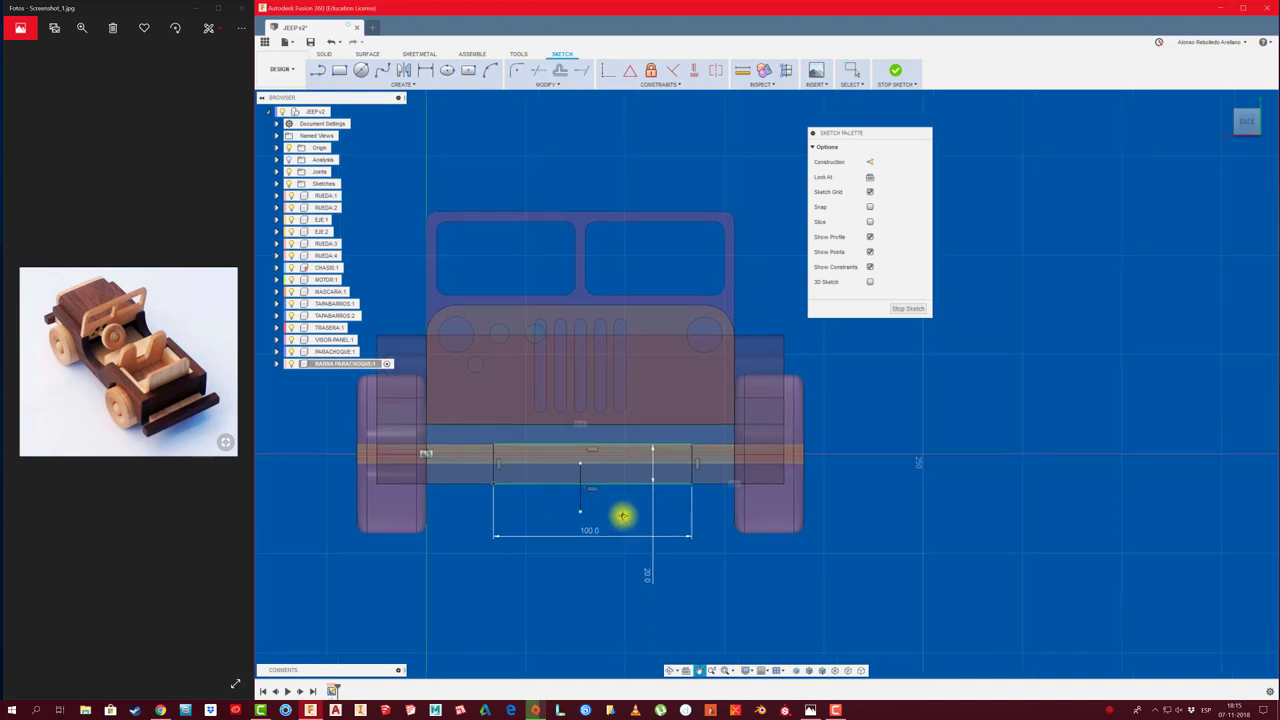
click(668, 85)
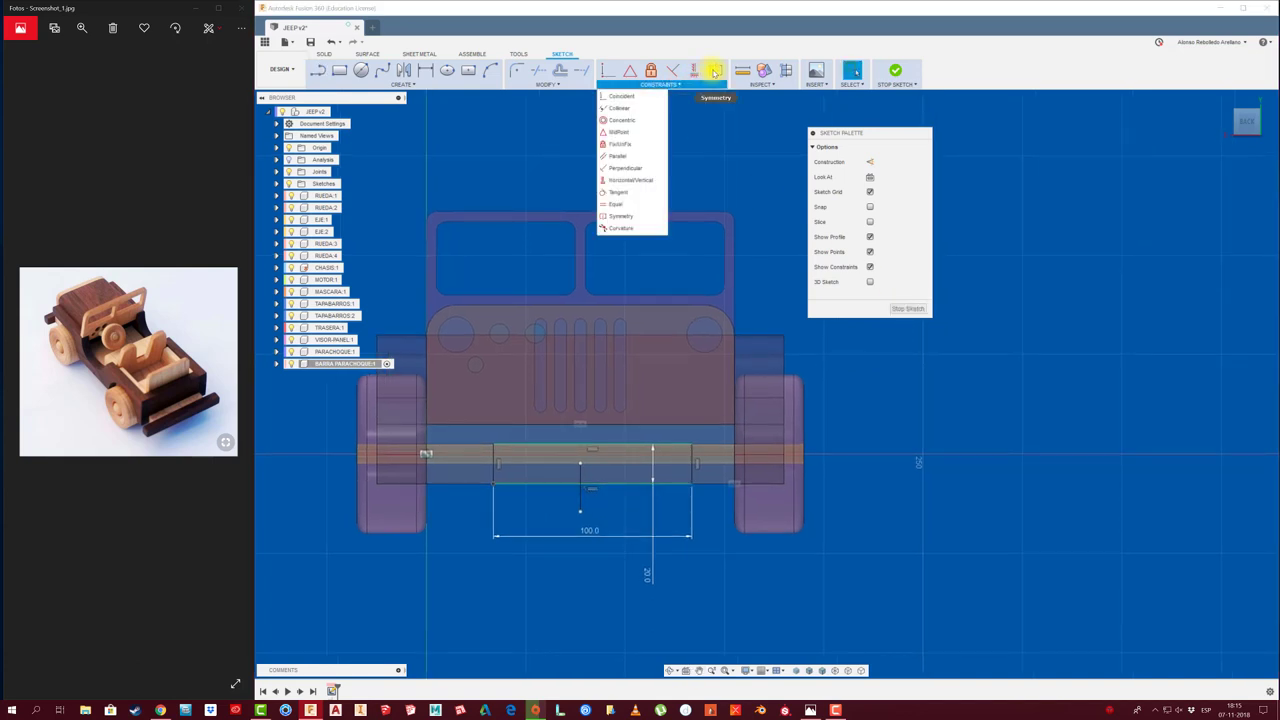
click(716, 72)
click(690, 472)
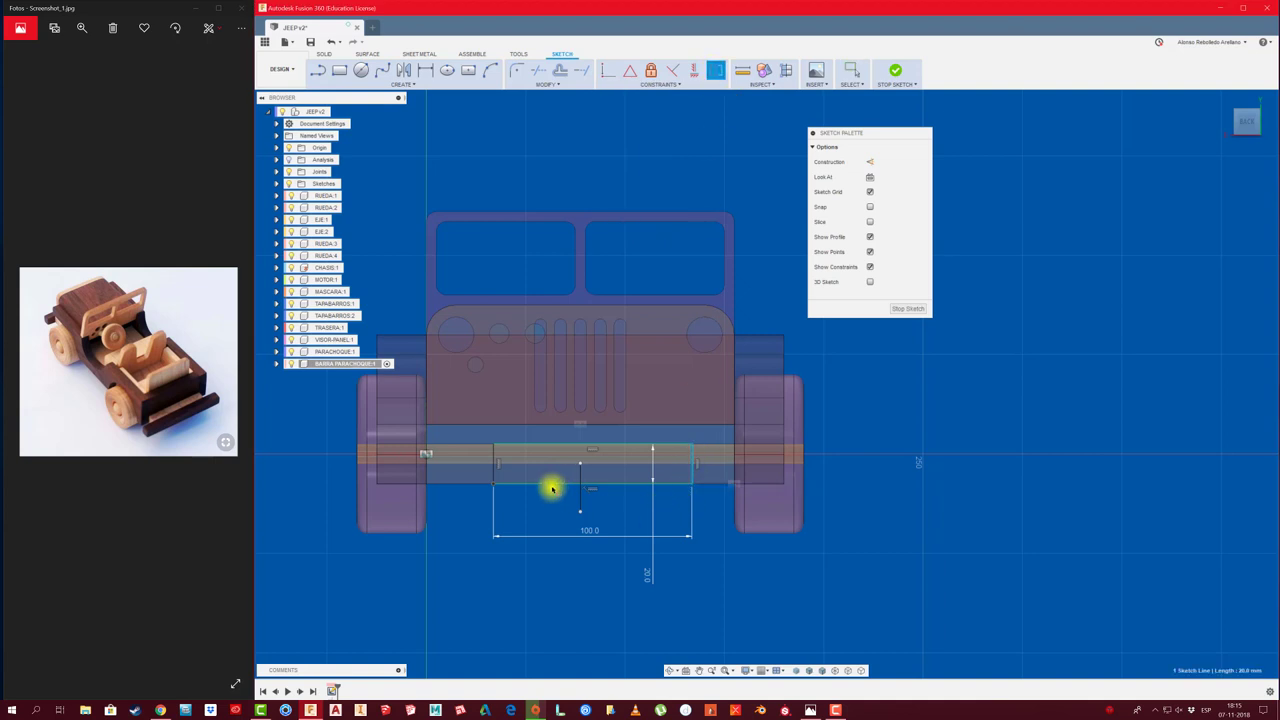
click(494, 470)
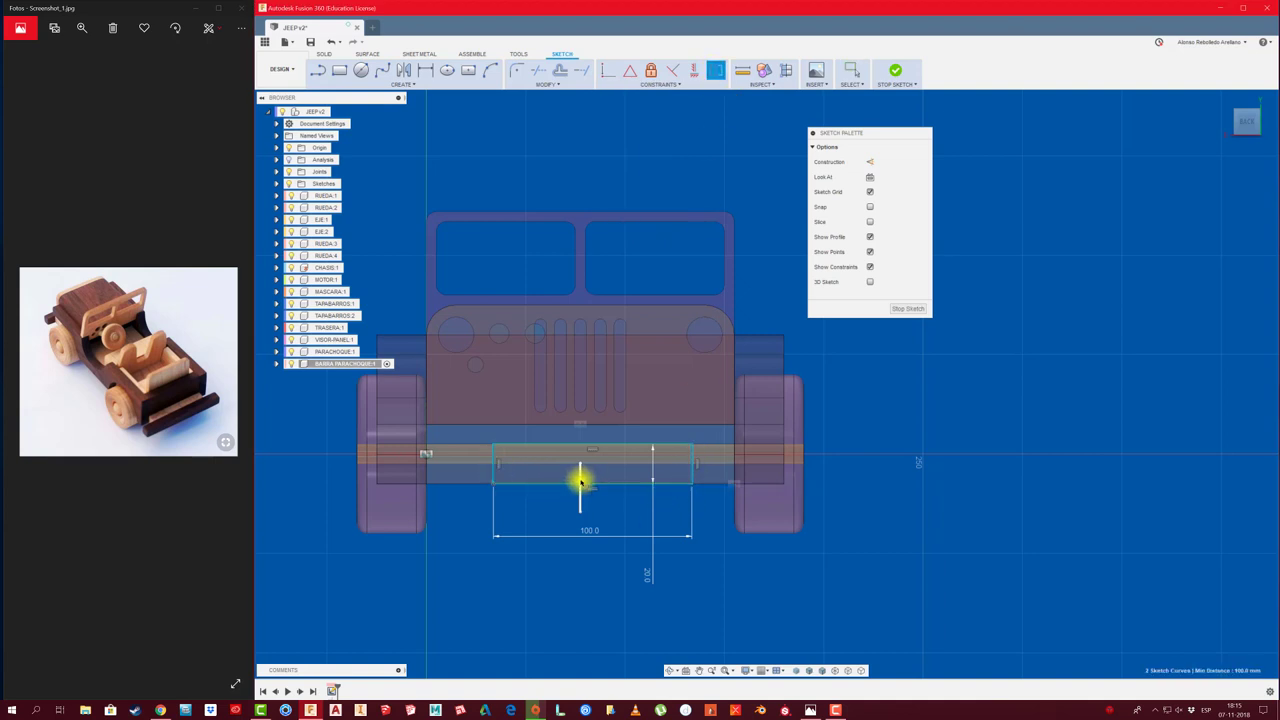
click(580, 481)
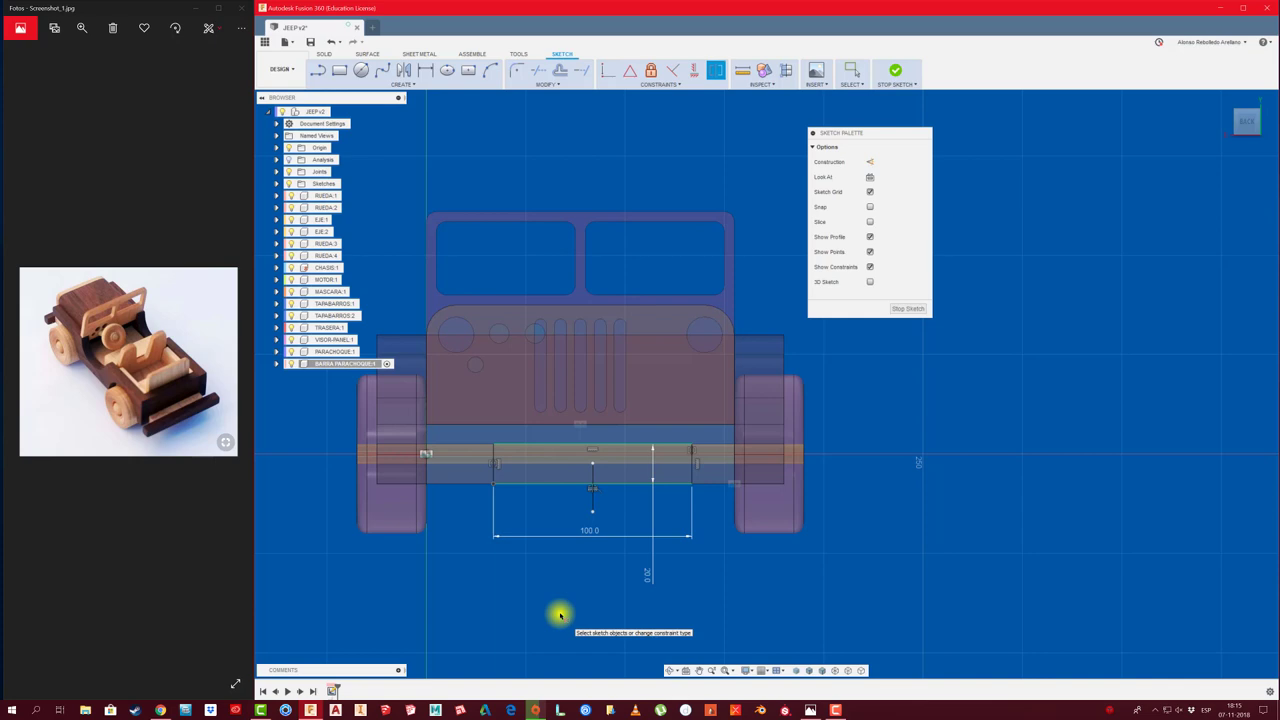
Extrude the bumper-bar profile 20 mm into a solid bar
key(e)
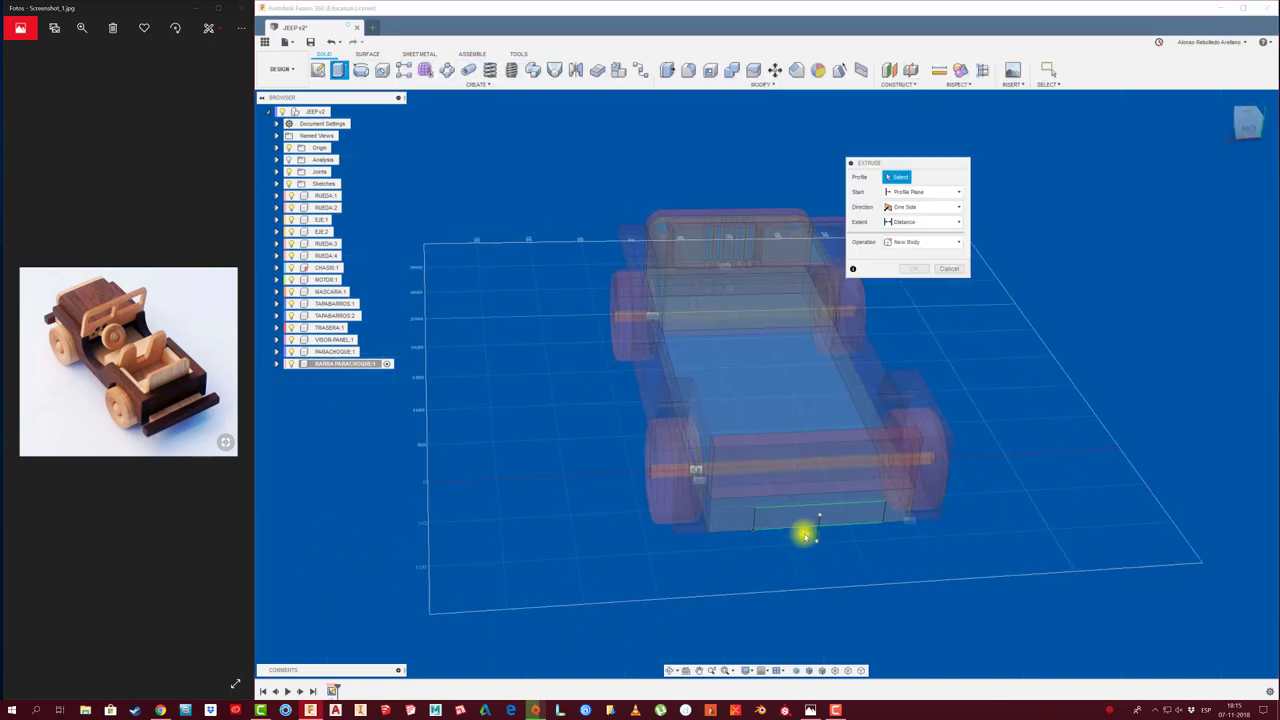
click(818, 522)
text(20)
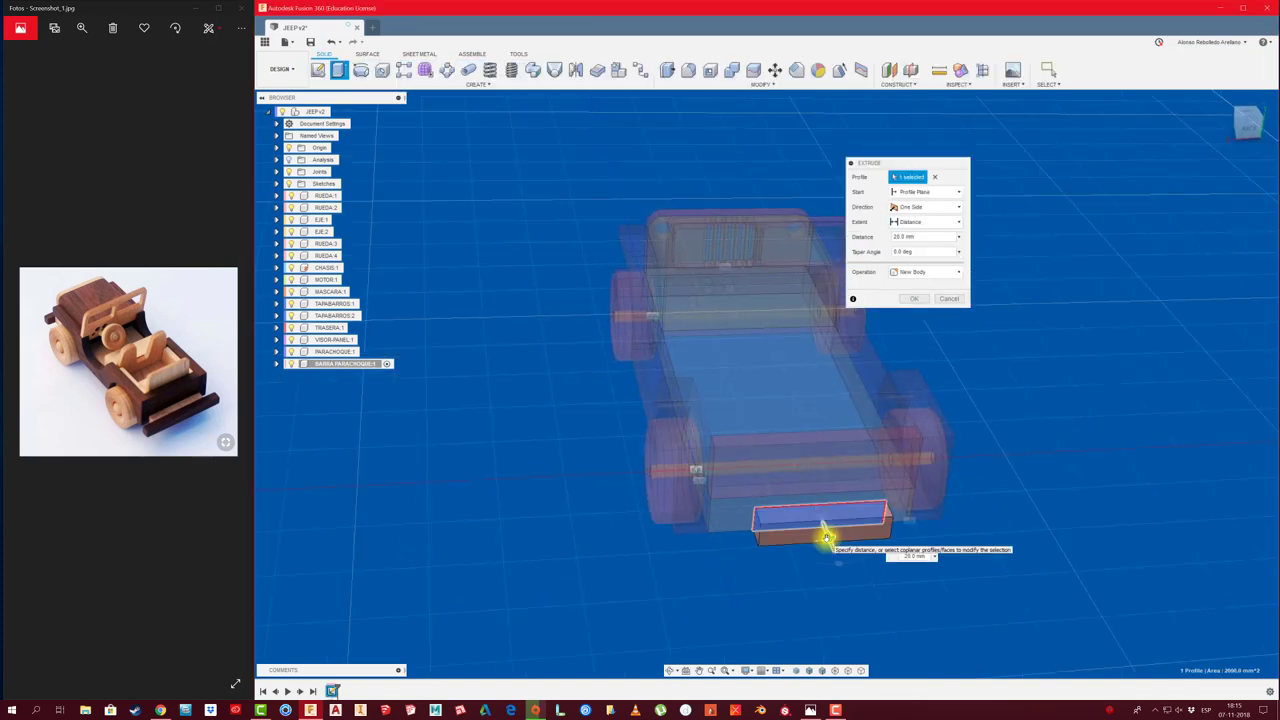
key(Return)
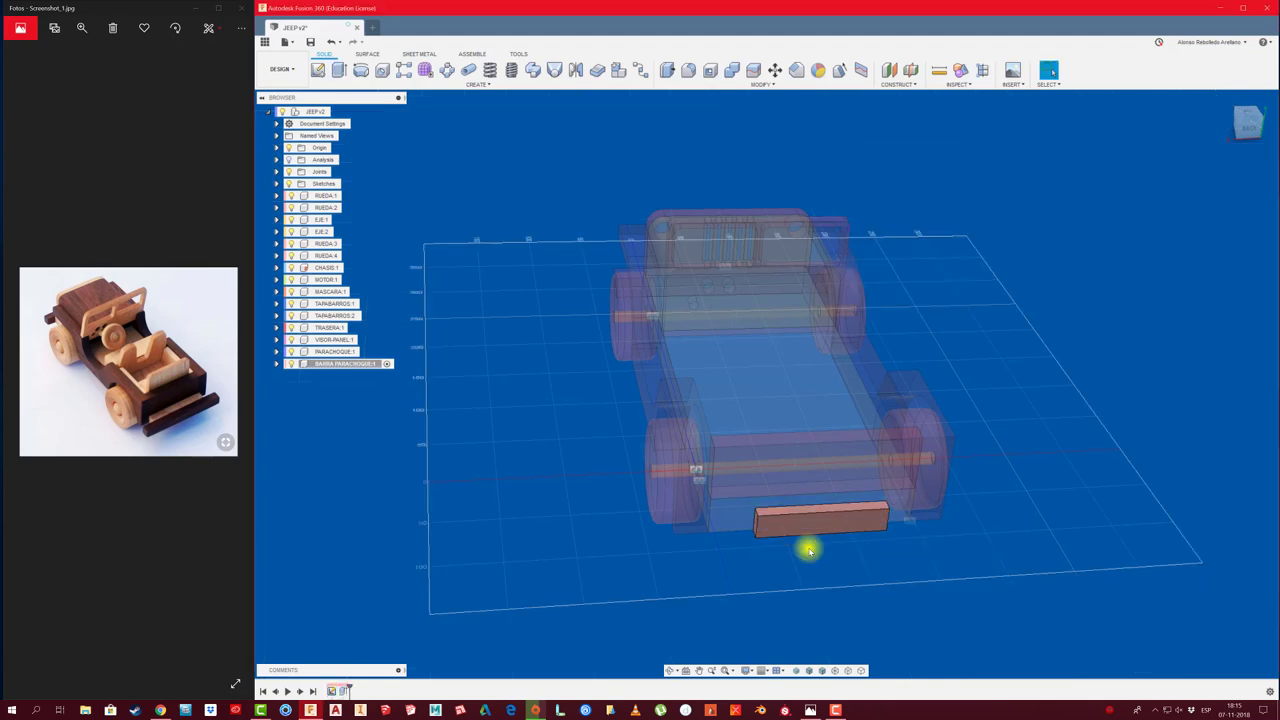
Orbit to an isometric side view and select the PARACHOQUE:1 bumper component
click(310, 111)
click(408, 168)
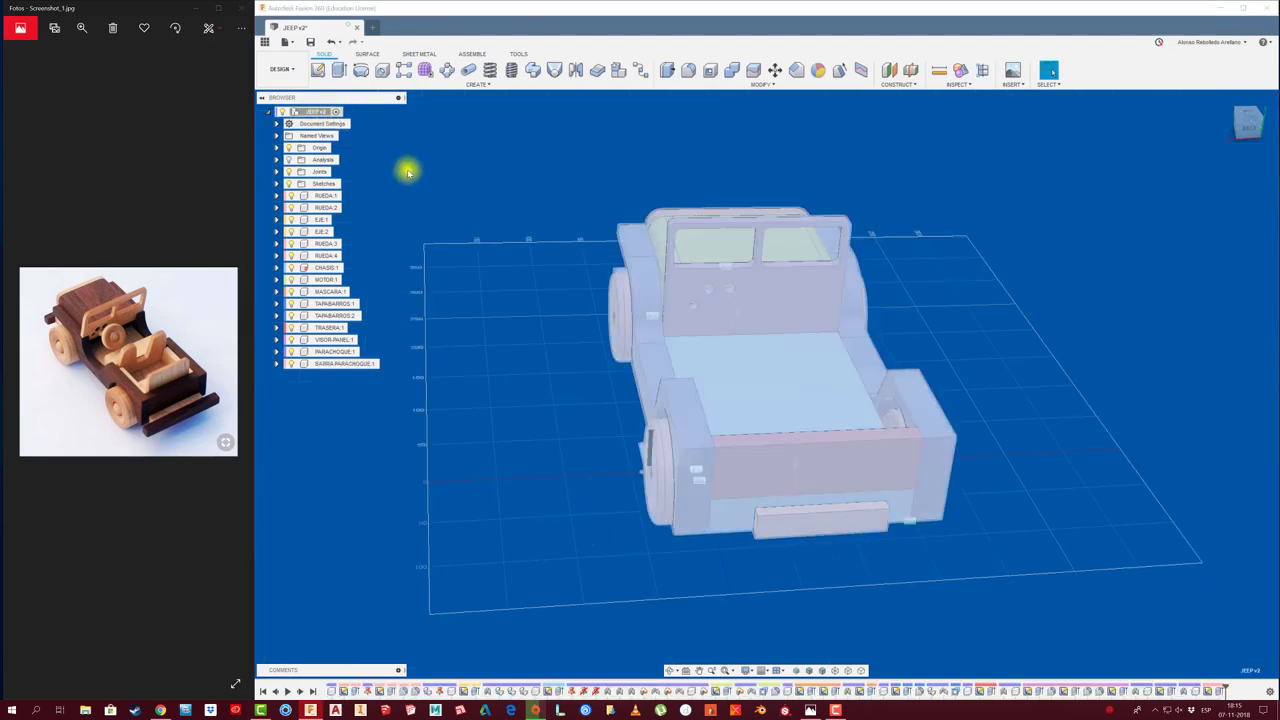
shift+middle_drag(543, 325, 531, 351)
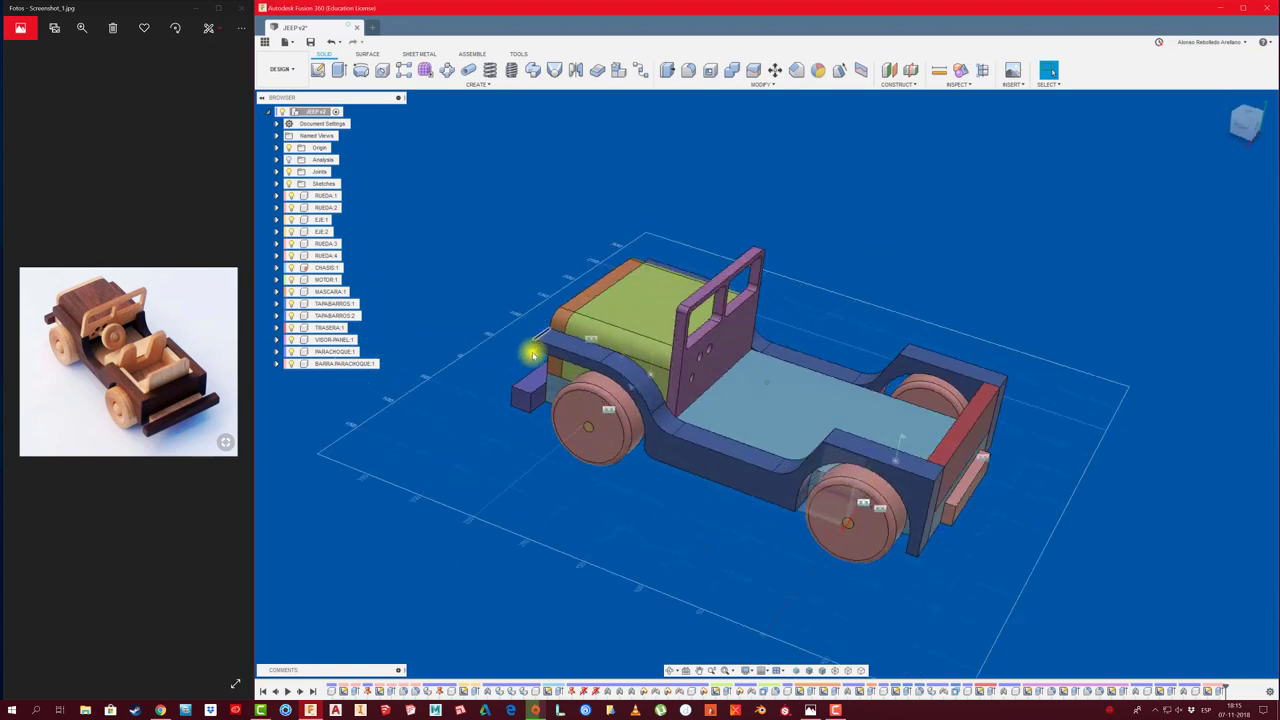
click(341, 353)
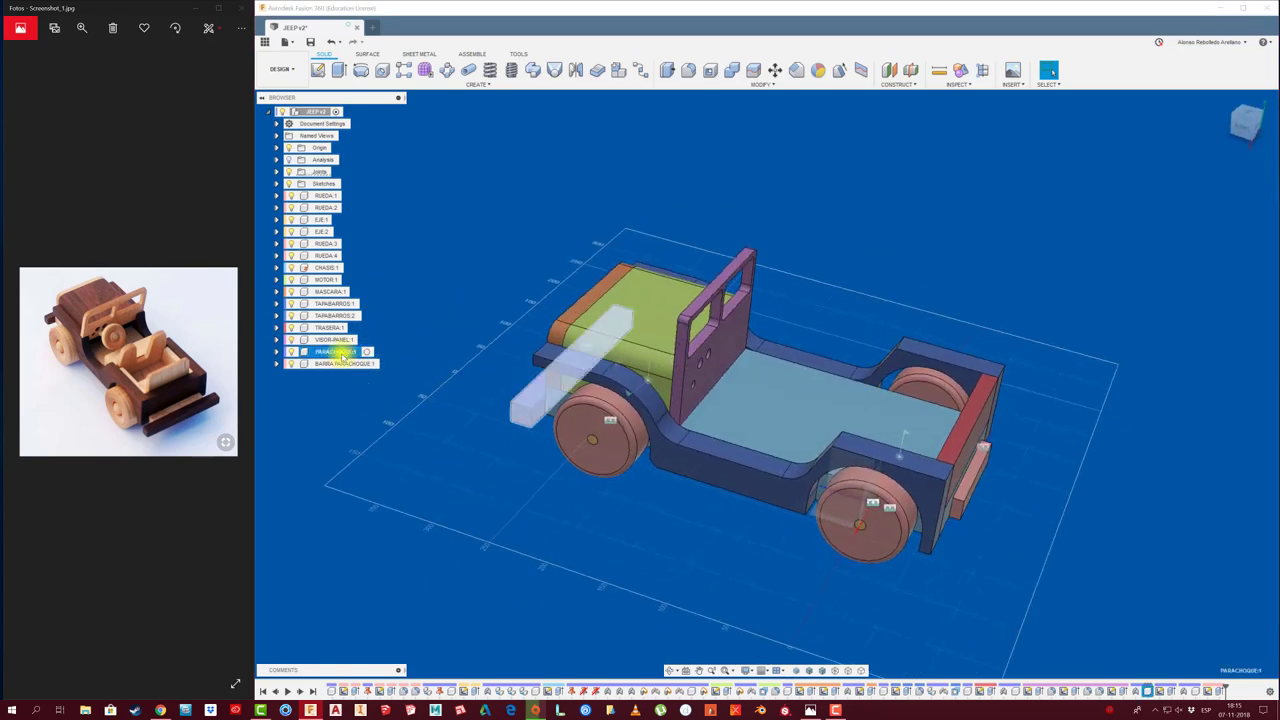
Copy and paste the bumper, moving the copy -400 mm along Z to the rear
key(ctrl+c)
key(ctrl+v)
drag(546, 356, 1040, 507)
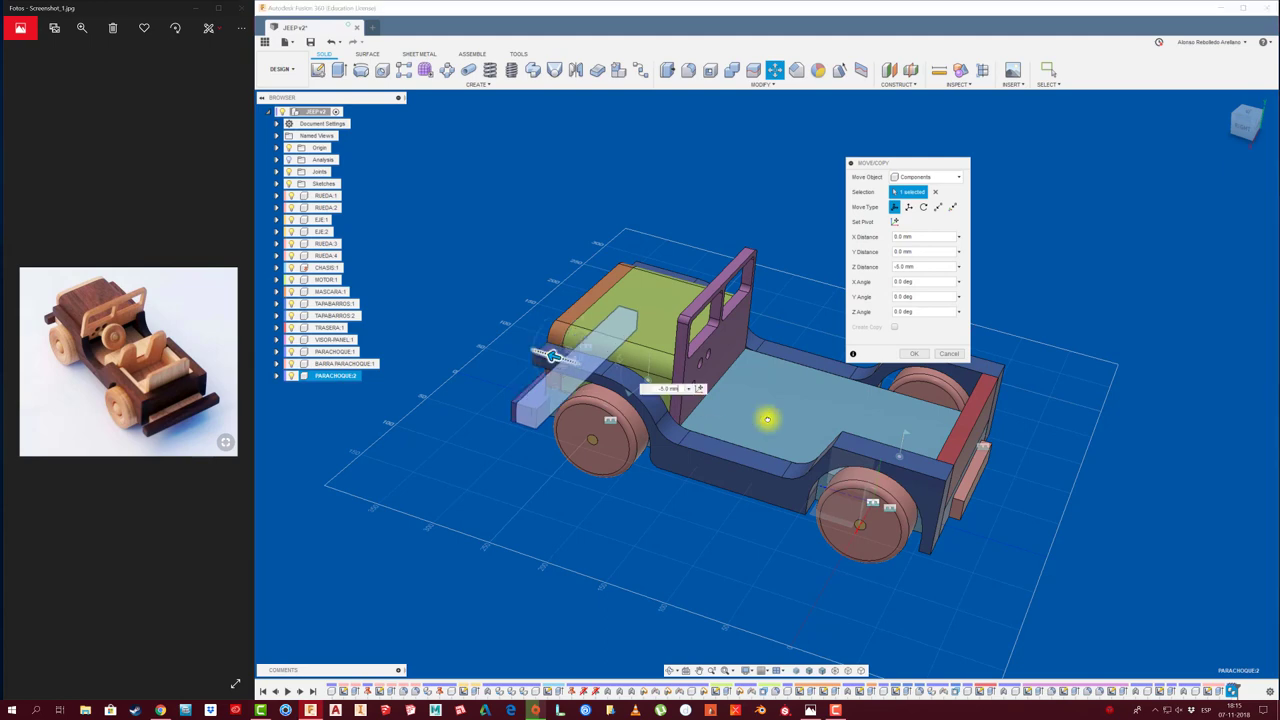
click(913, 354)
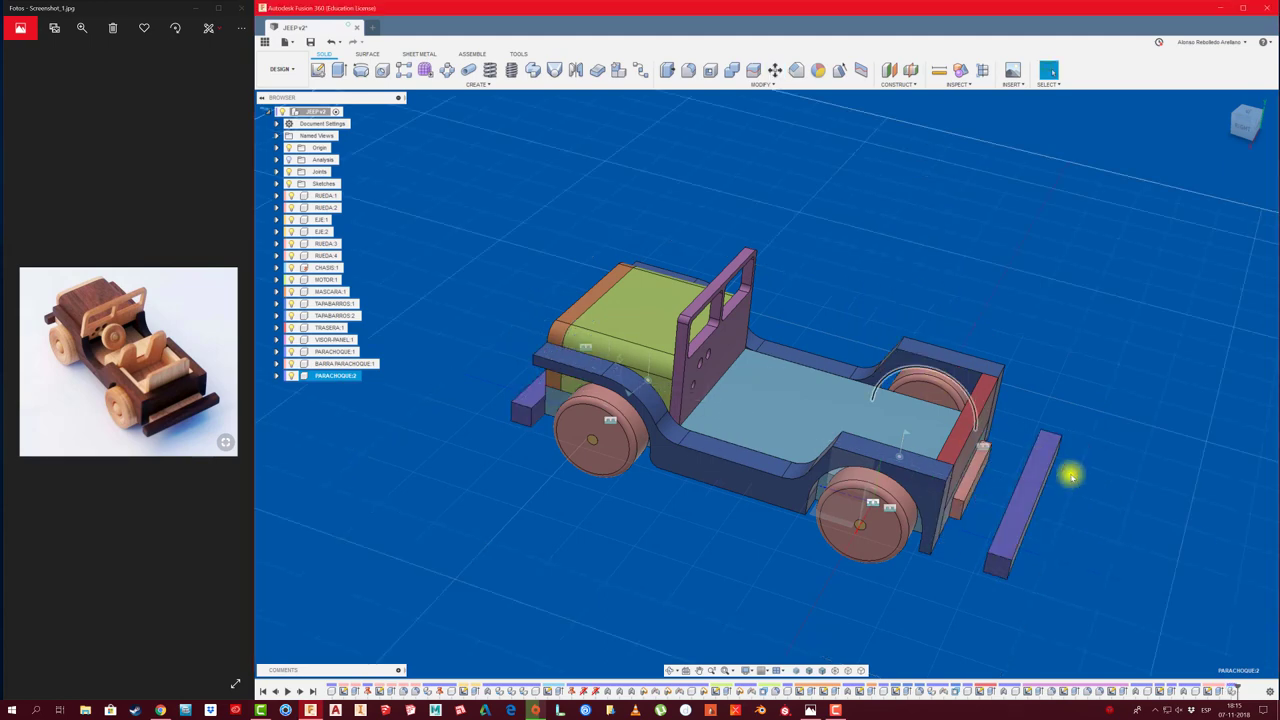
scroll(1087, 497, up, 3)
middle_drag(1087, 497, 1060, 487)
Join the bumper copy to the orange rear piece and orbit to a low side view
key(j)
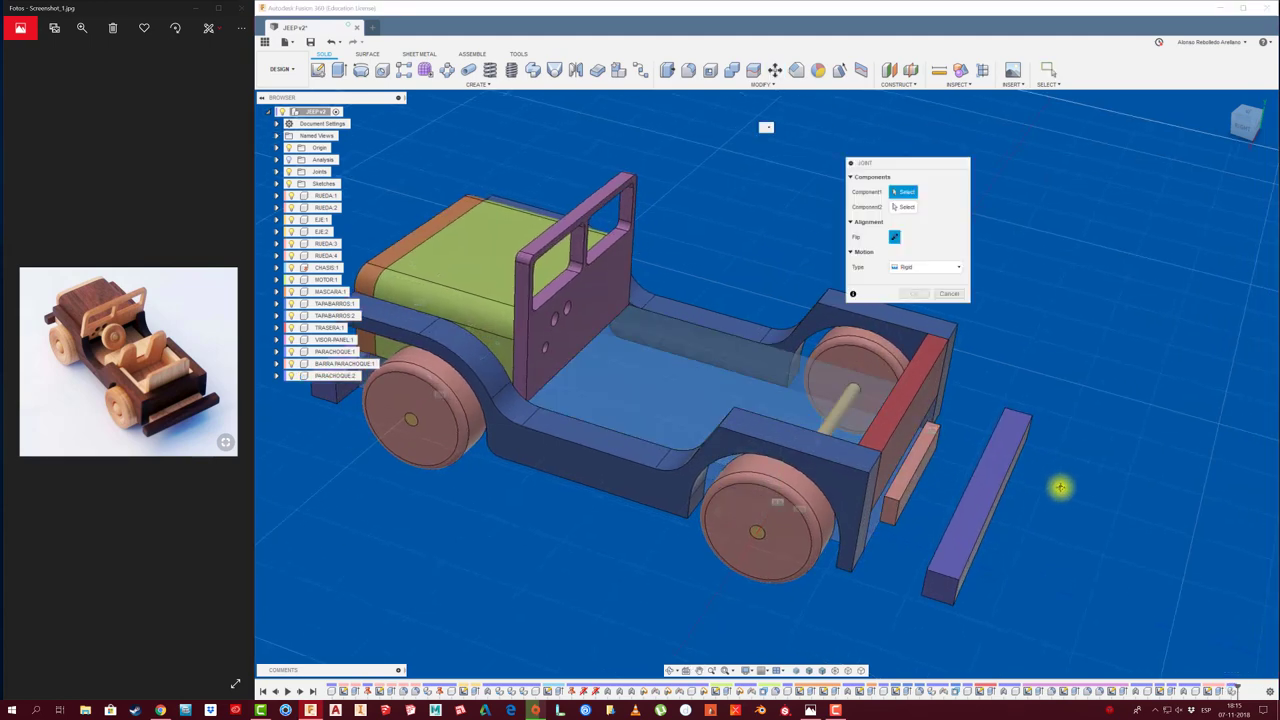
click(965, 495)
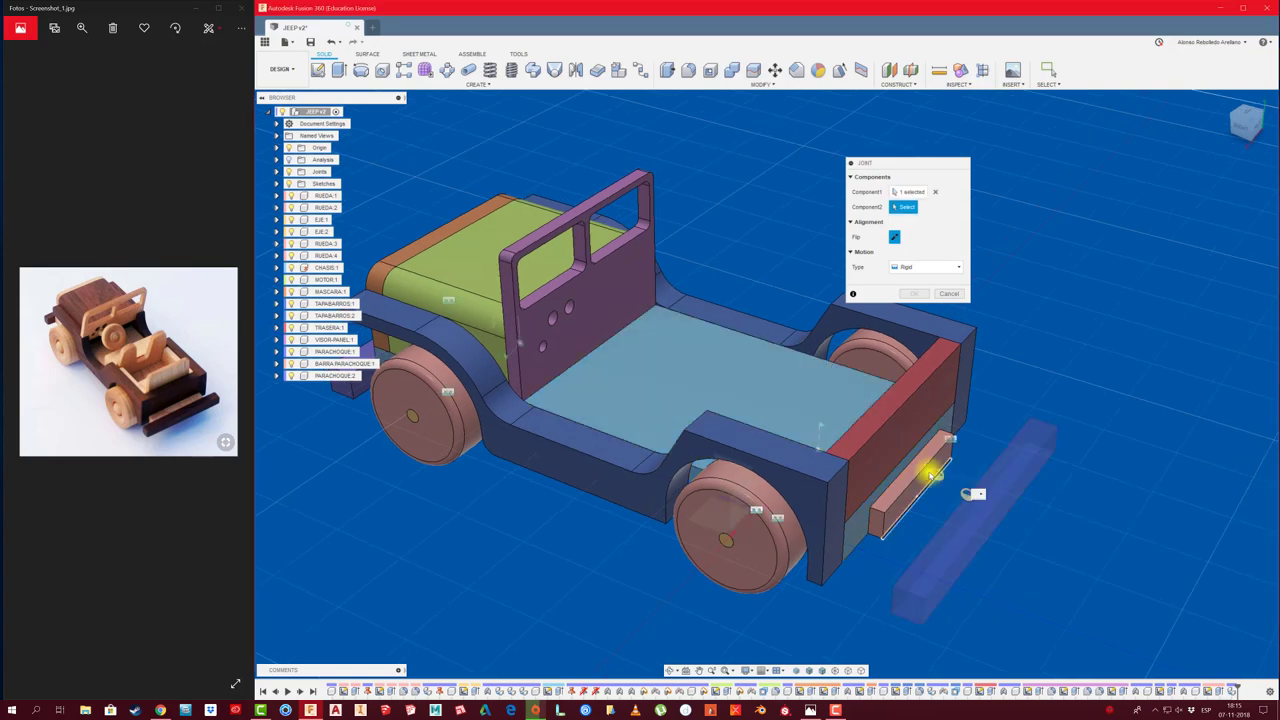
click(920, 472)
click(903, 363)
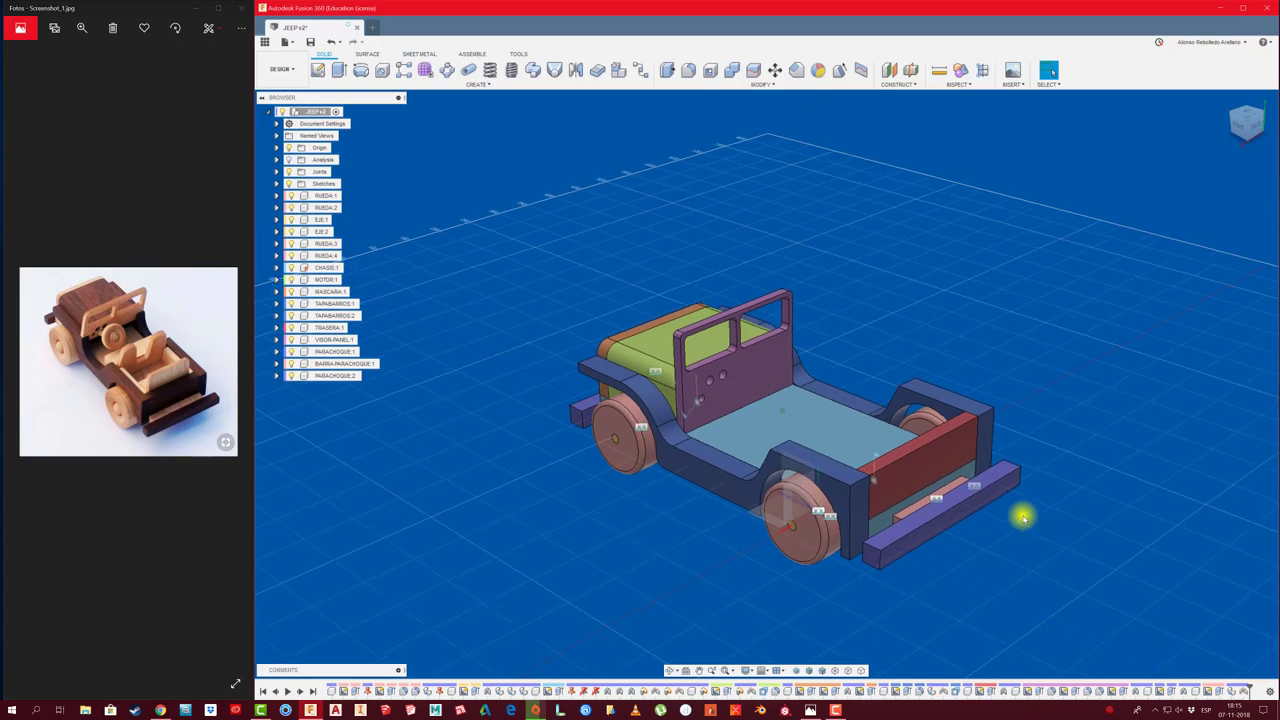
mouse_move(1015, 493)
shift+middle_down()
mouse_move(857, 449)
mouse_move(603, 572)
mouse_move(531, 534)
shift+middle_up()
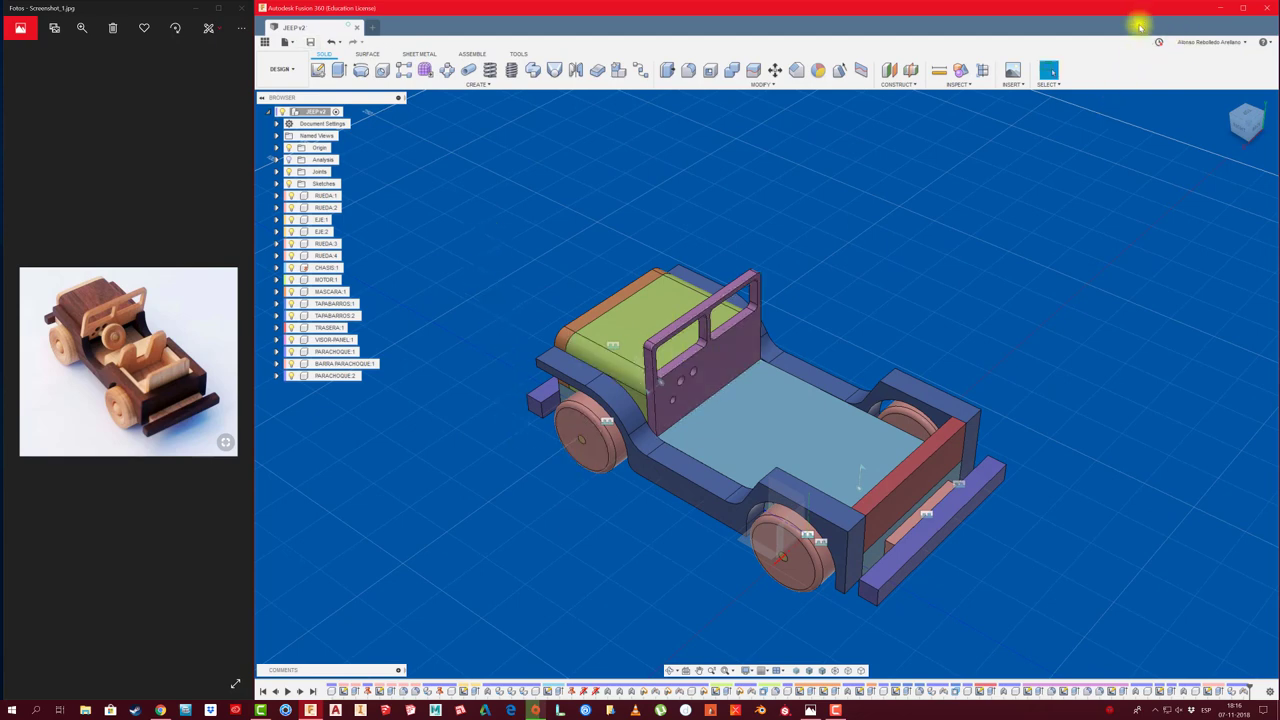
mouse_move(869, 229)
shift+middle_down()
mouse_move(740, 437)
mouse_move(760, 397)
shift+middle_up()
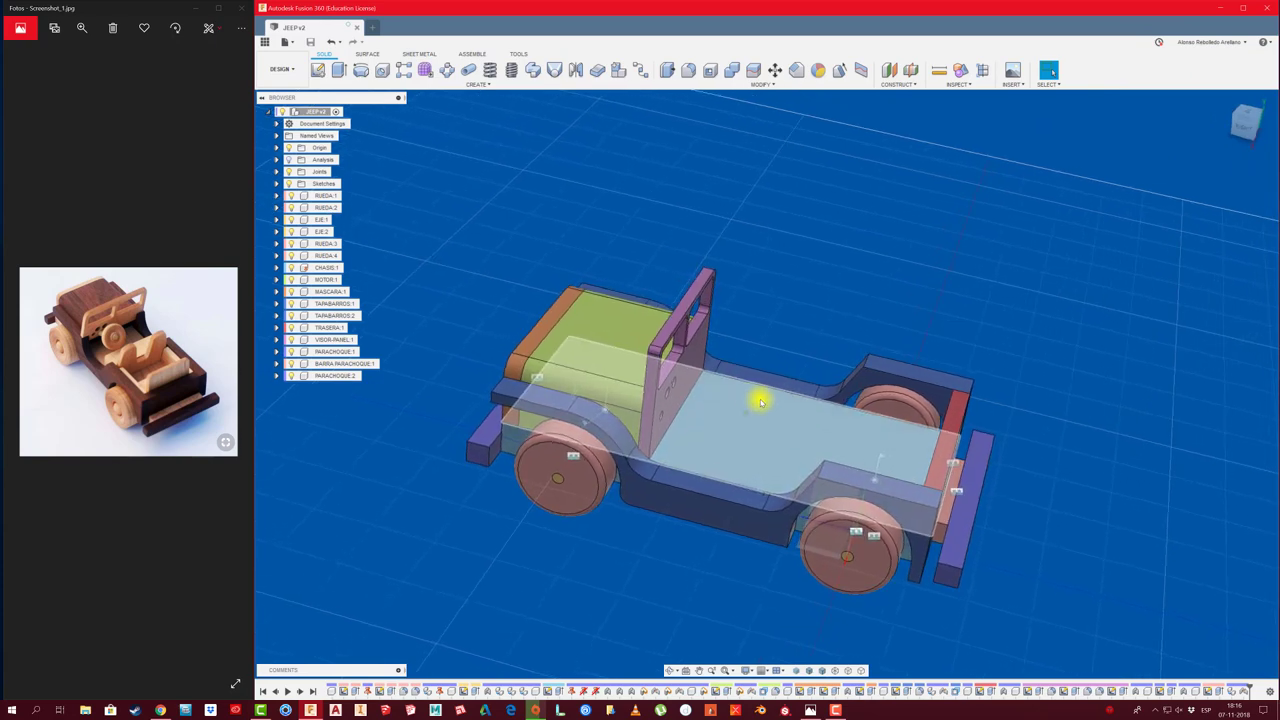
Create the ASIENTO component and sketch the seat rectangle on the jeep's floor
right_click(318, 113)
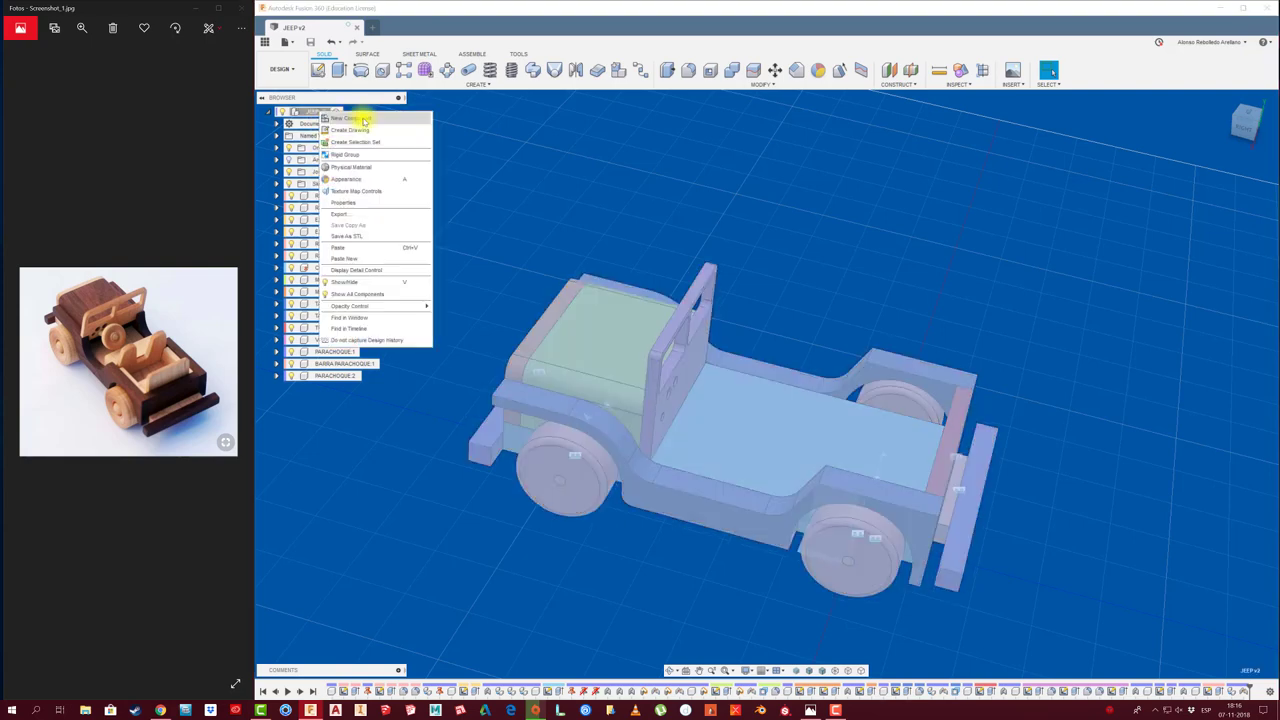
click(348, 118)
text(ASIENTO)
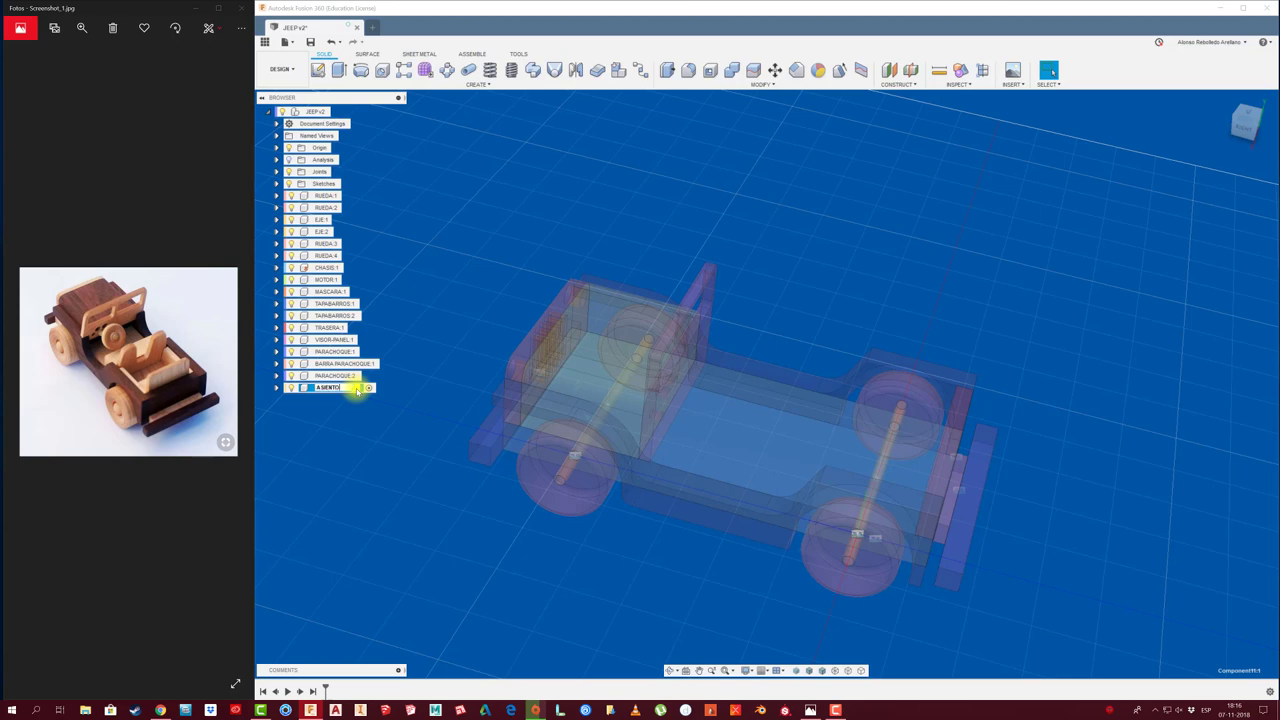
click(317, 69)
click(762, 441)
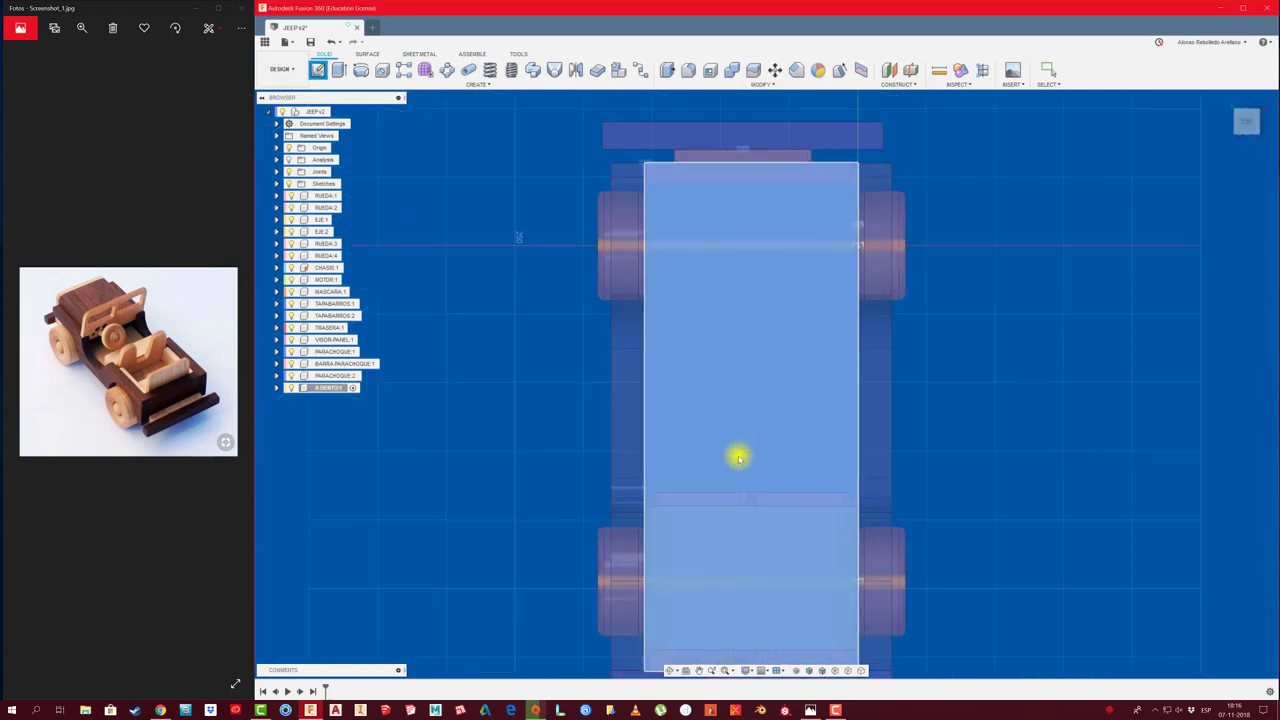
click(1266, 106)
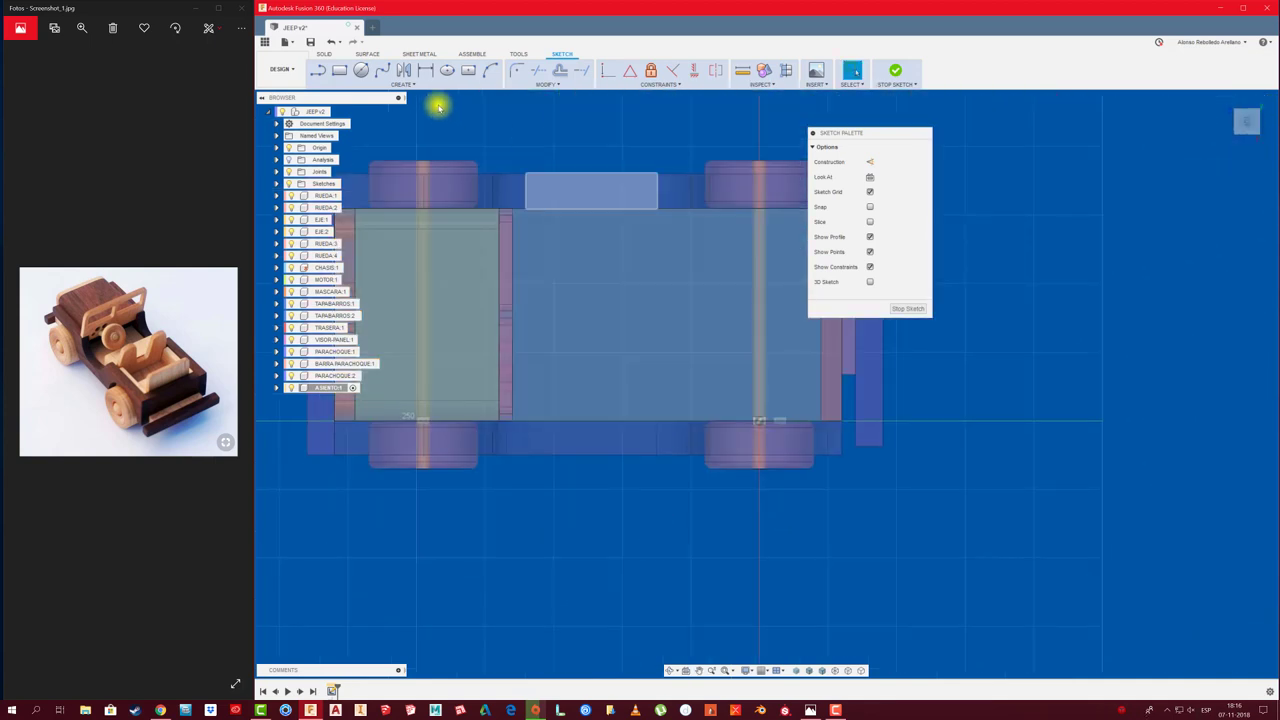
click(339, 69)
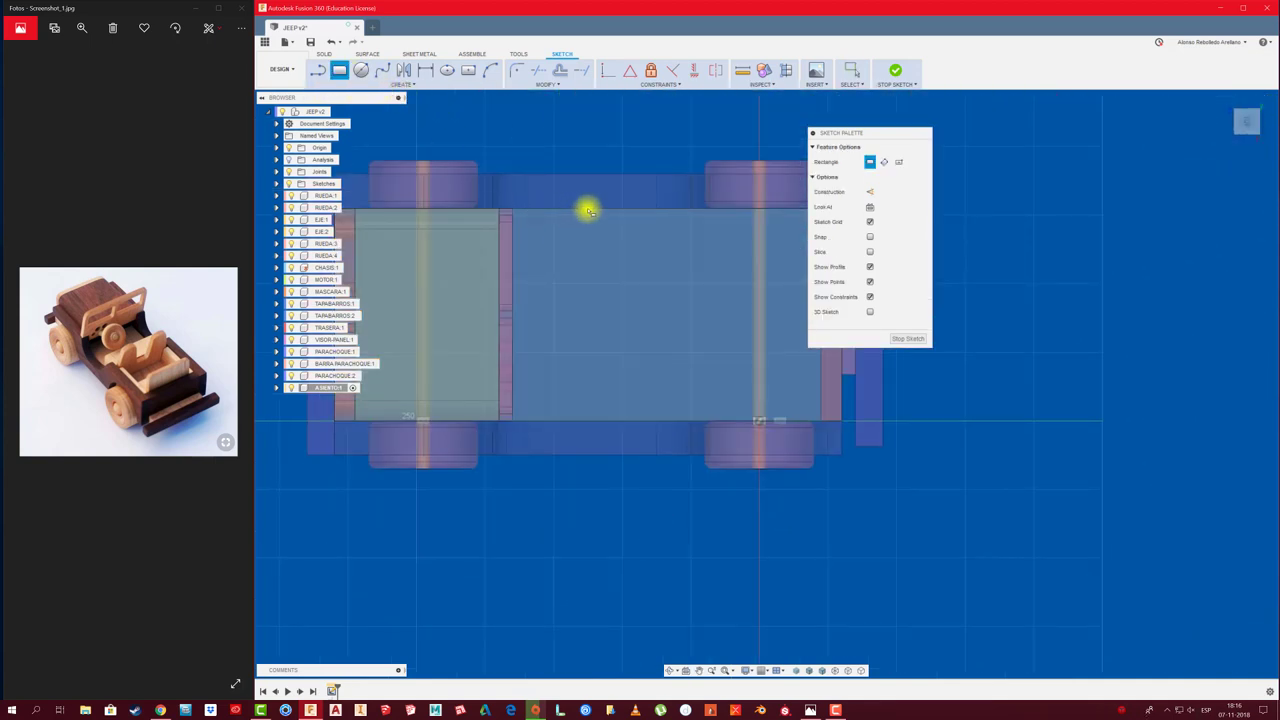
click(585, 209)
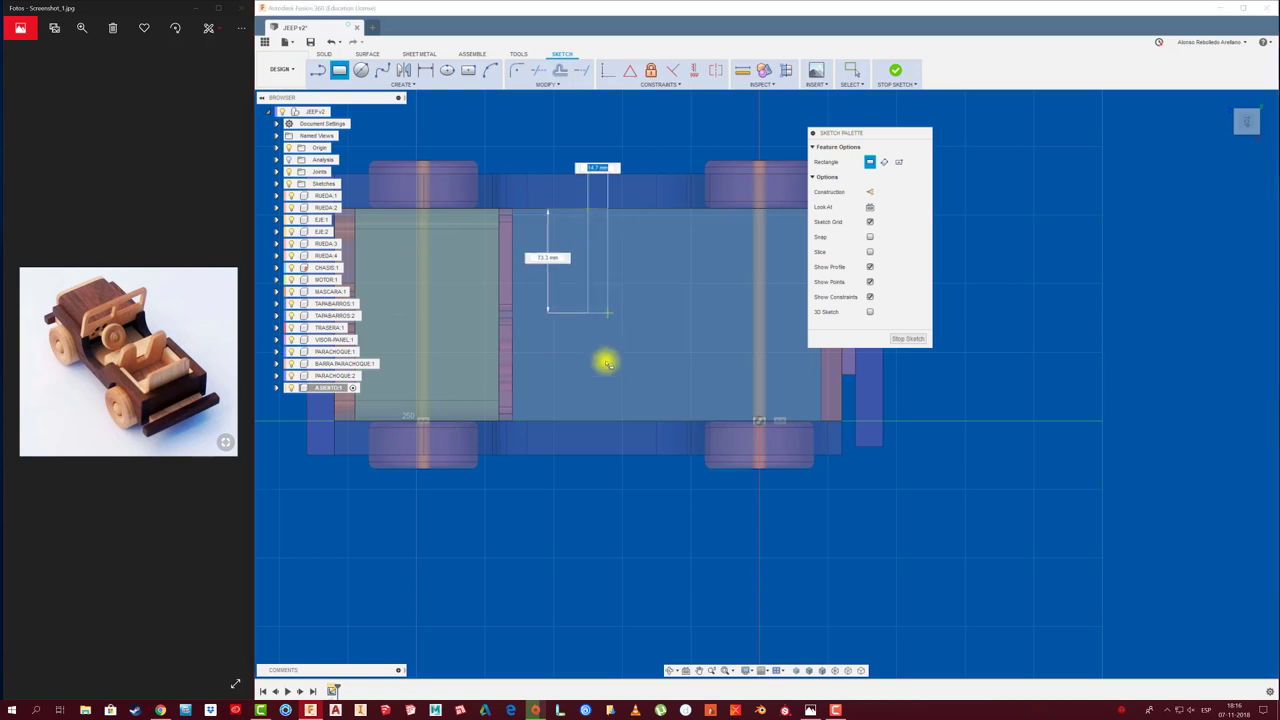
click(658, 420)
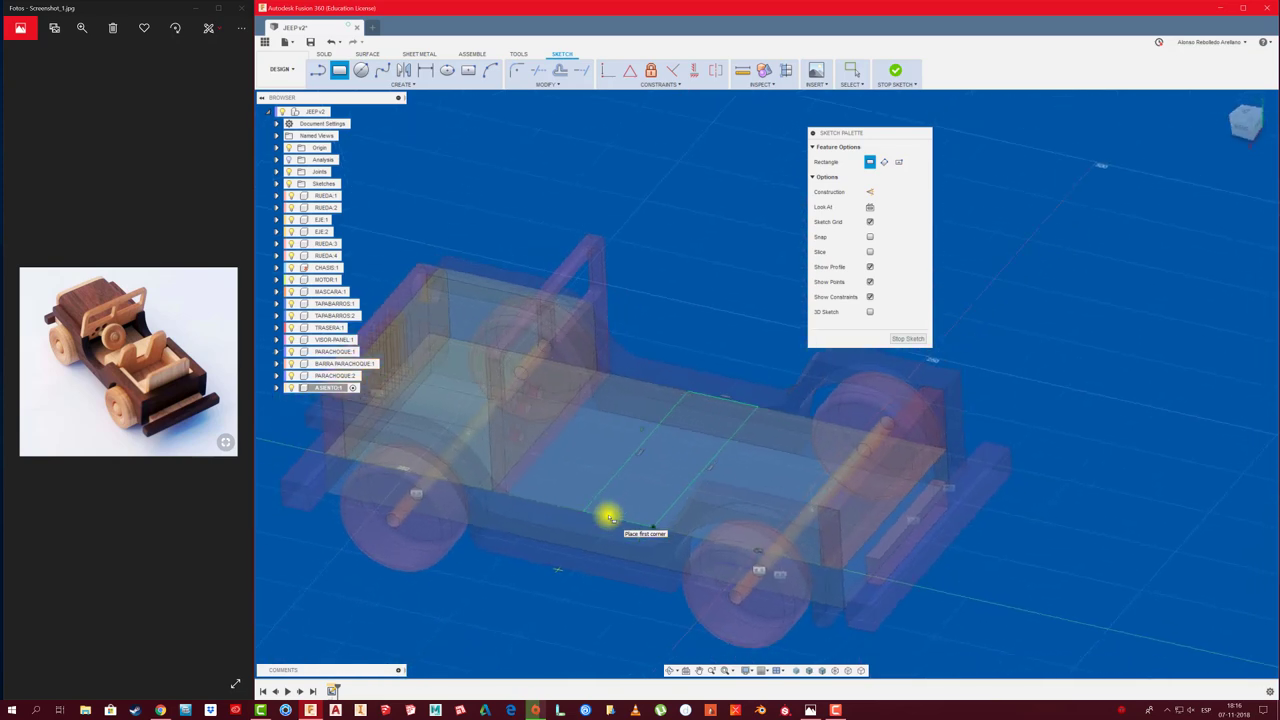
Extrude the seat rectangle into a solid block and reactivate the top-level design
key(e)
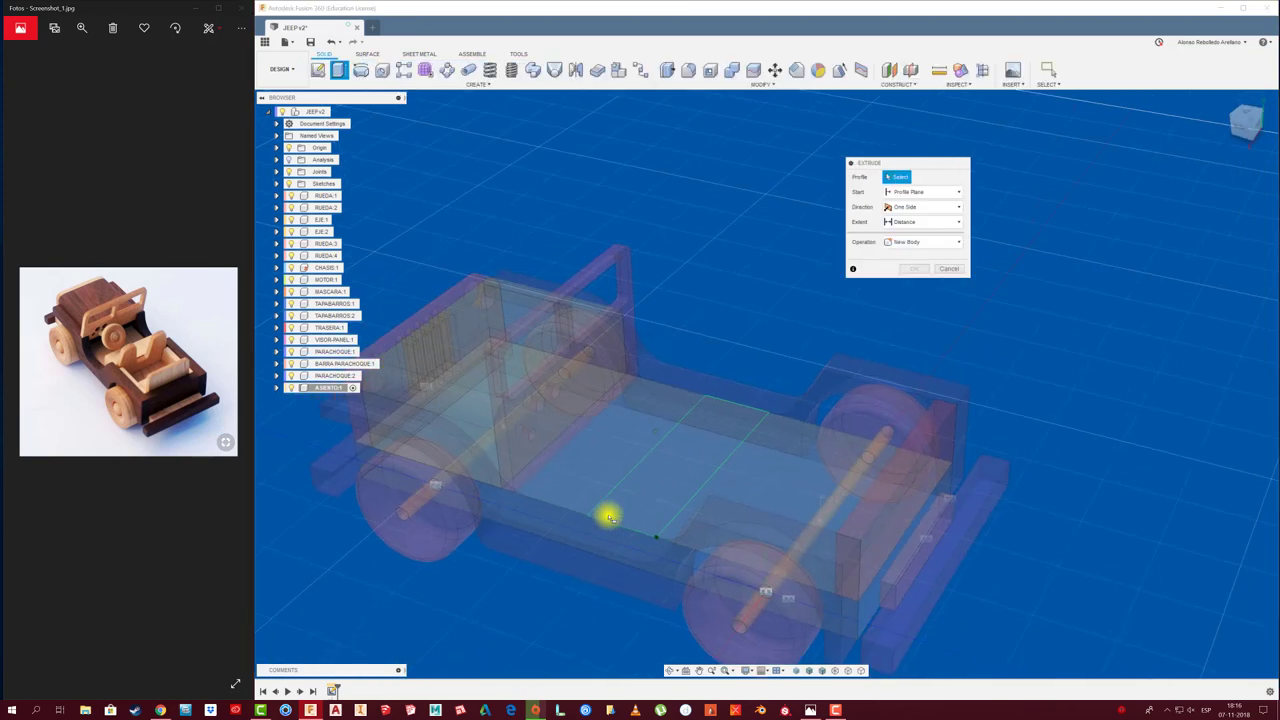
click(655, 478)
drag(689, 455, 686, 409)
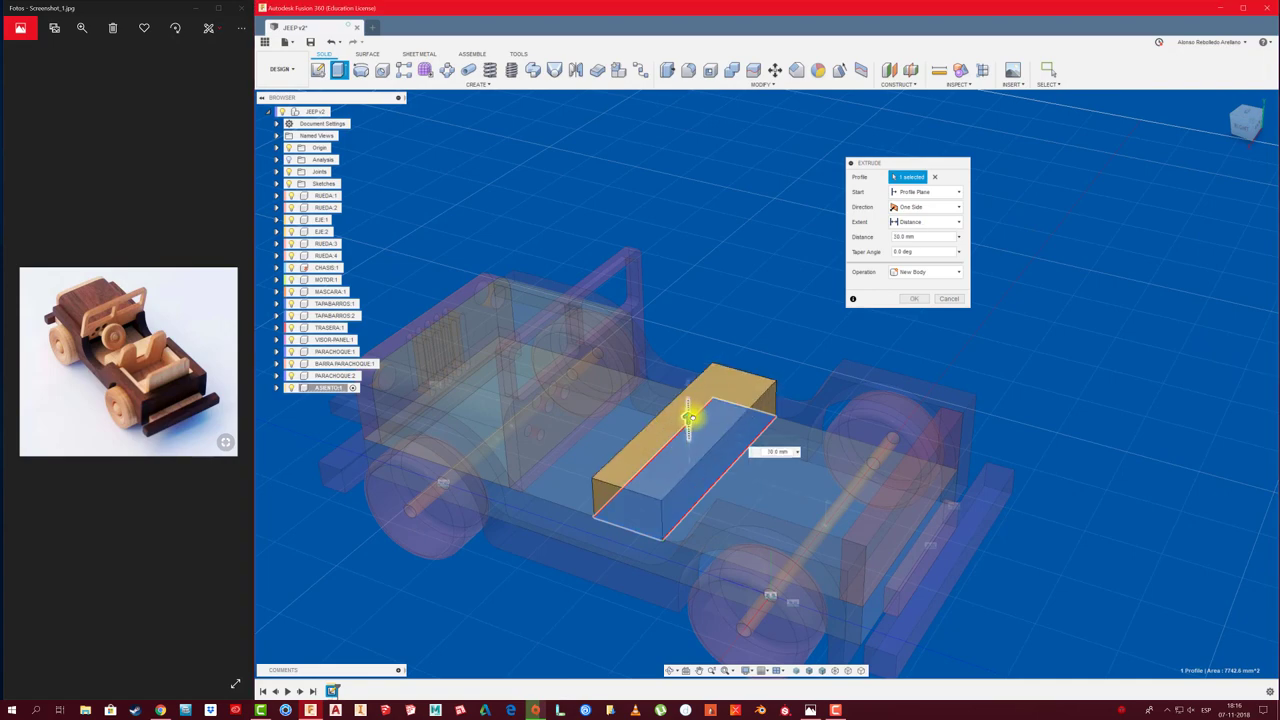
mouse_move(686, 409)
shift+middle_down()
mouse_move(745, 435)
mouse_move(789, 363)
mouse_move(872, 336)
shift+middle_up()
click(914, 302)
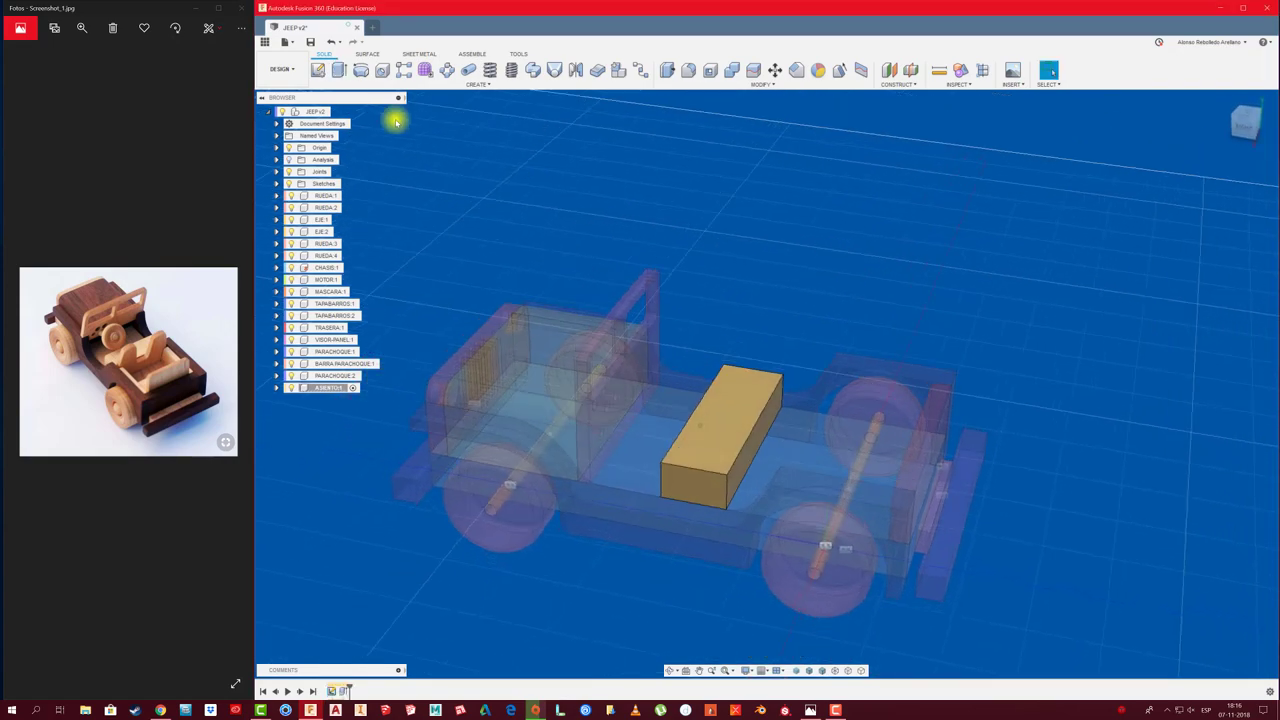
click(336, 111)
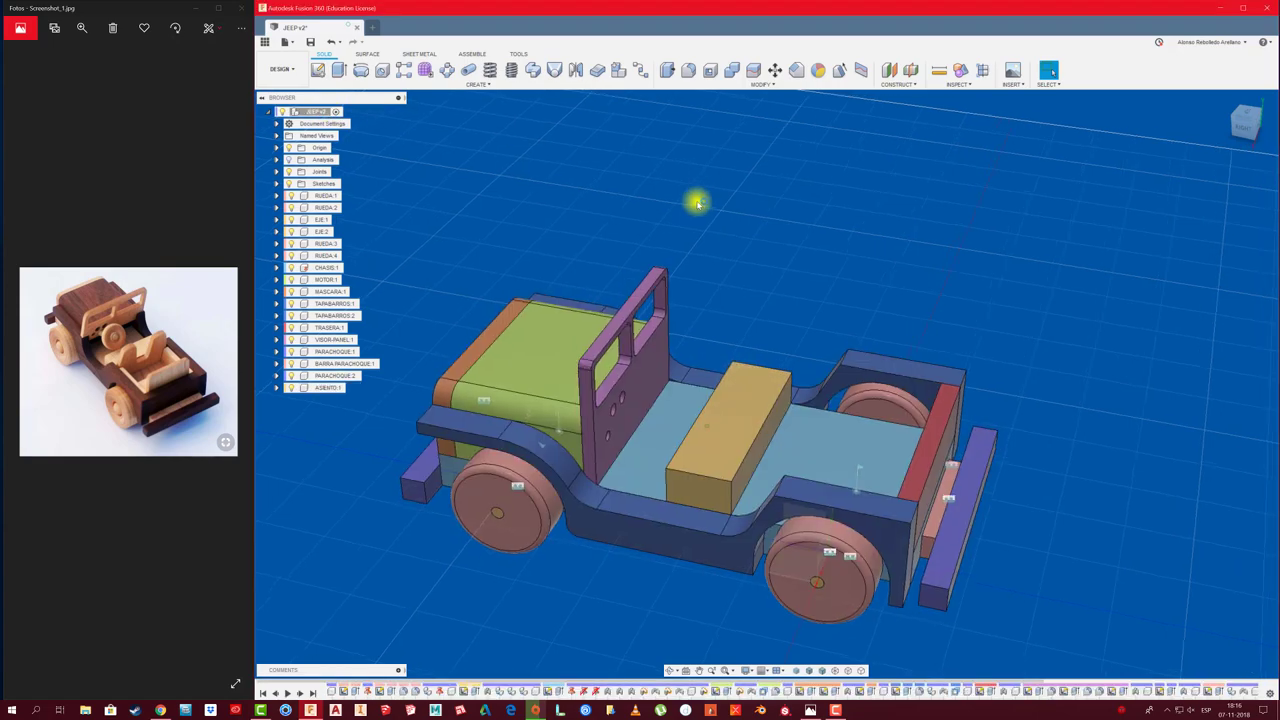
Join the ASIENTO seat block rigidly to the chassis with an As-built Joint
shift+middle_drag(694, 200, 704, 302)
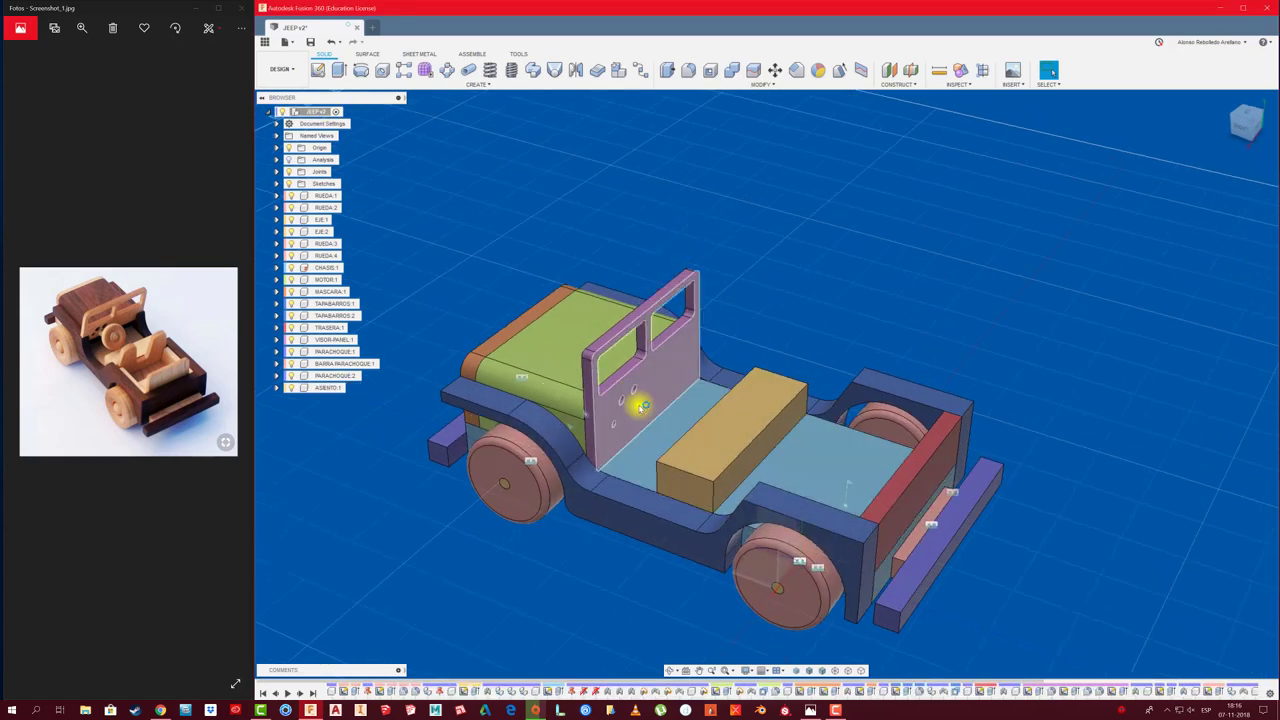
shift+middle_drag(686, 401, 686, 404)
shift+middle_drag(774, 266, 776, 267)
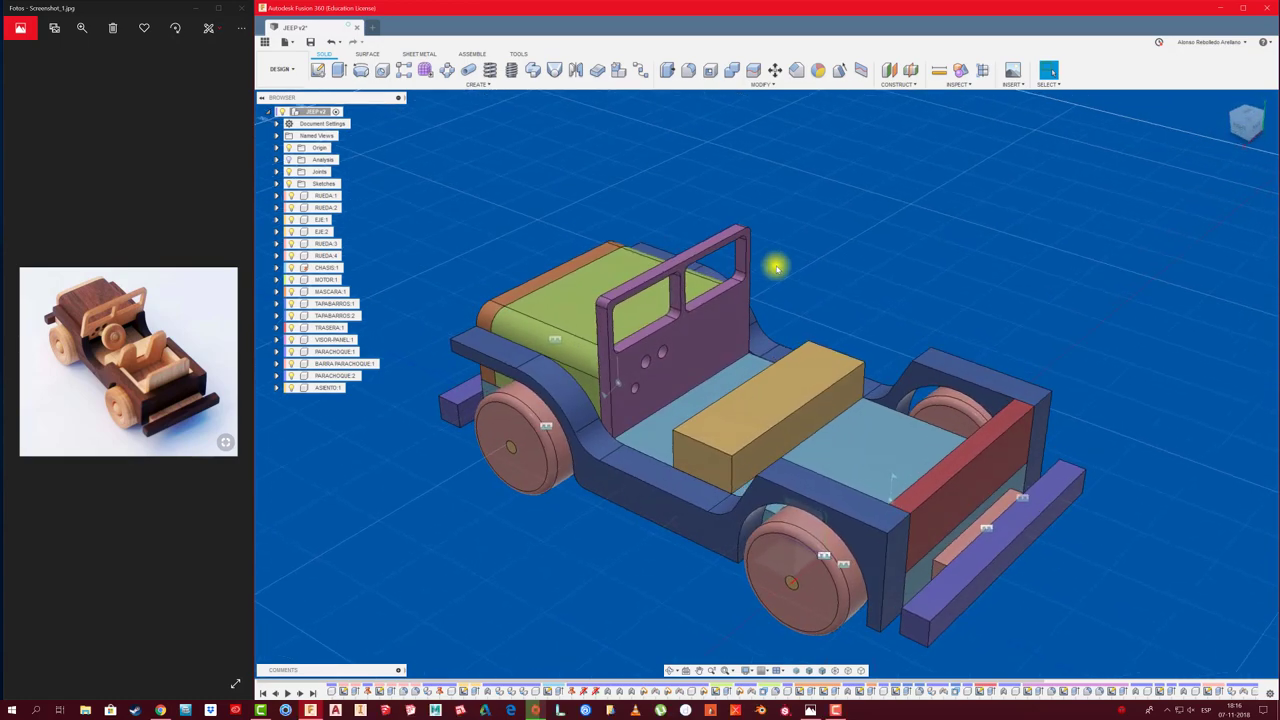
key(shift+j)
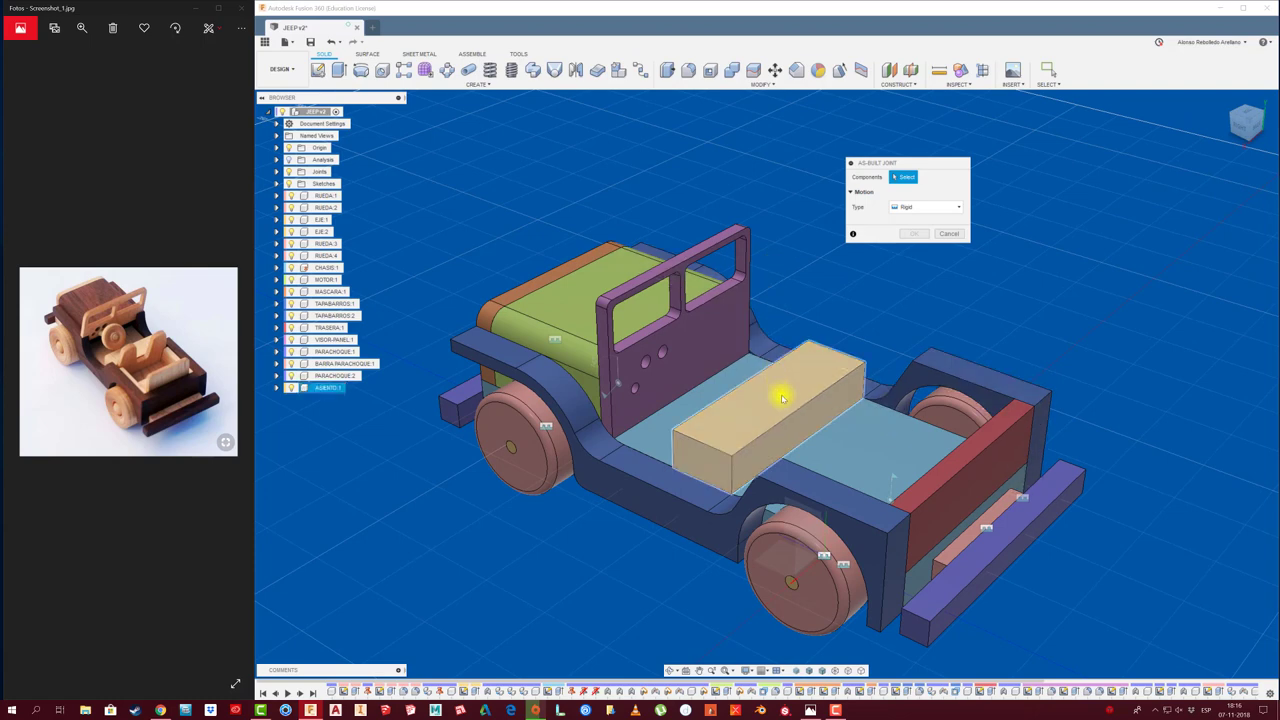
click(777, 394)
click(913, 233)
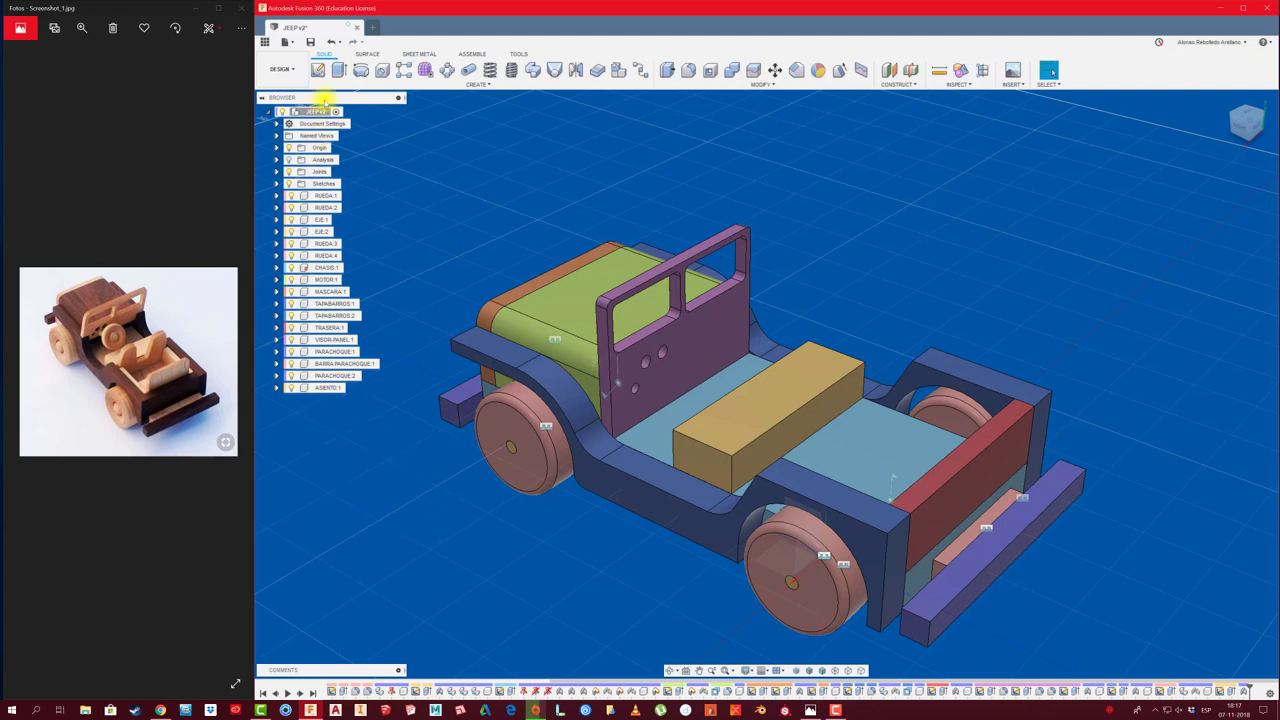
Create the RESPALDO component and start a sliced sketch on the front face
right_click(325, 113)
click(340, 119)
text(RESPALDO)
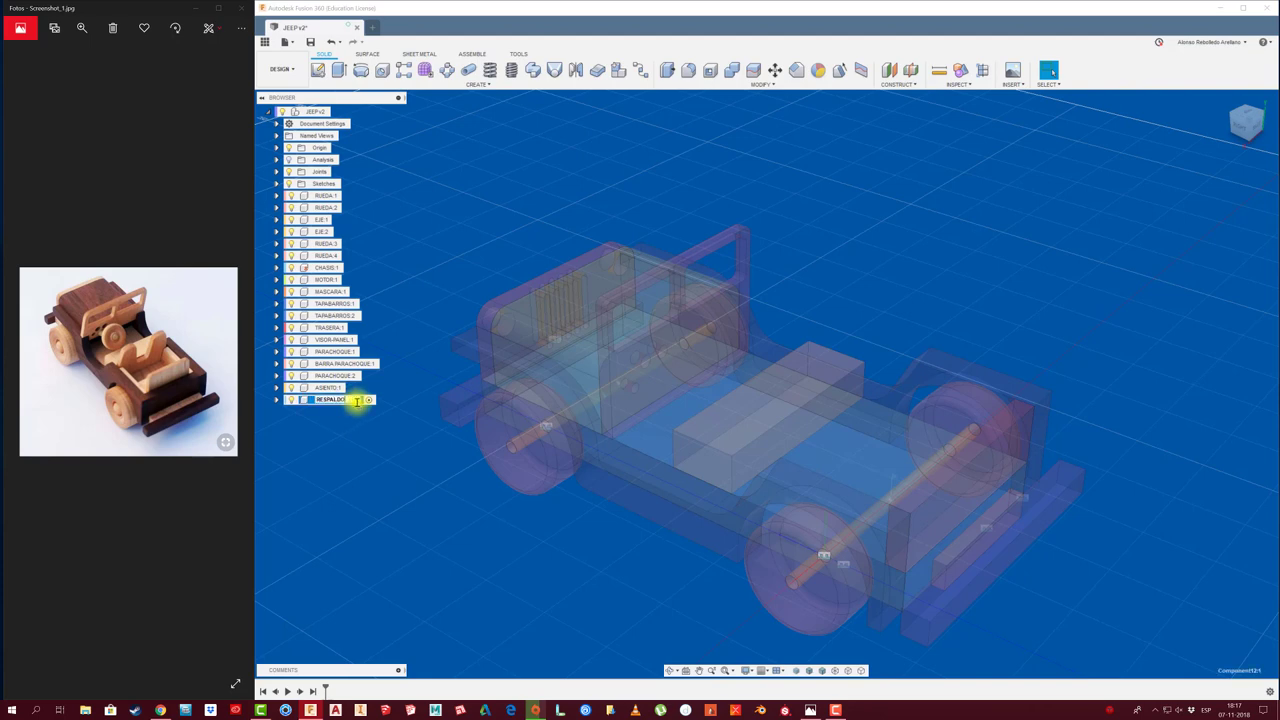
click(381, 489)
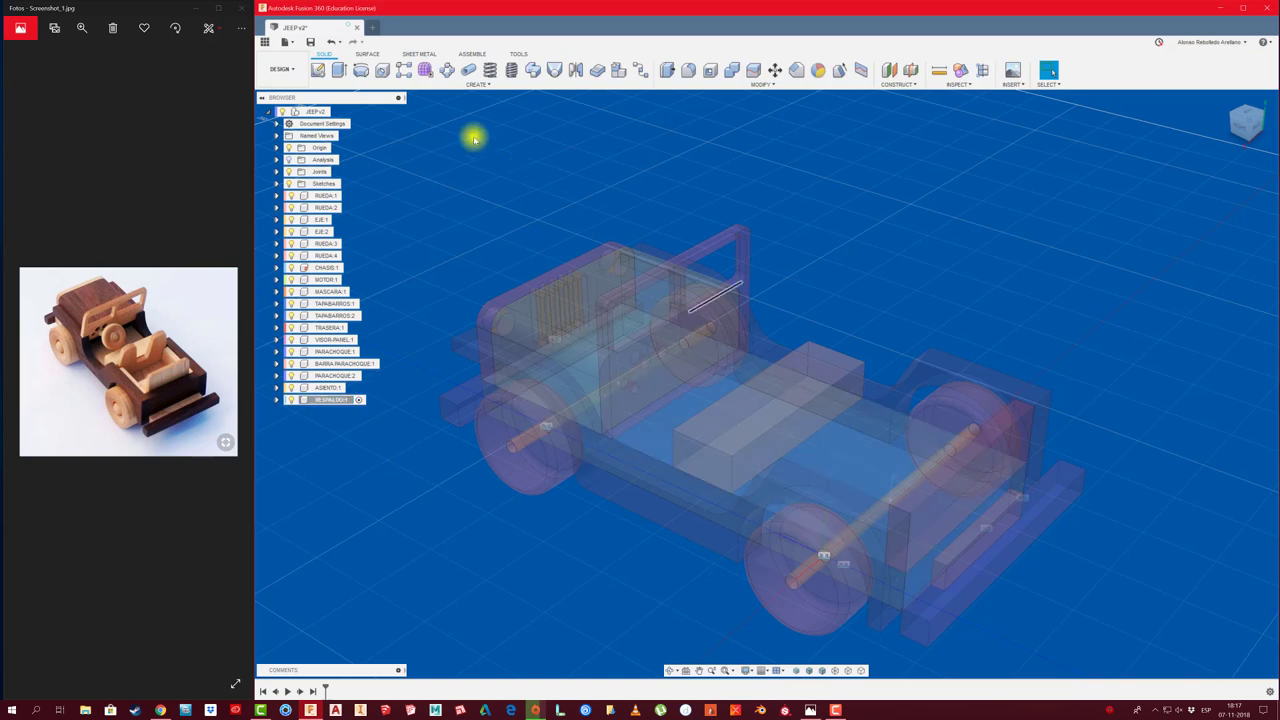
click(322, 70)
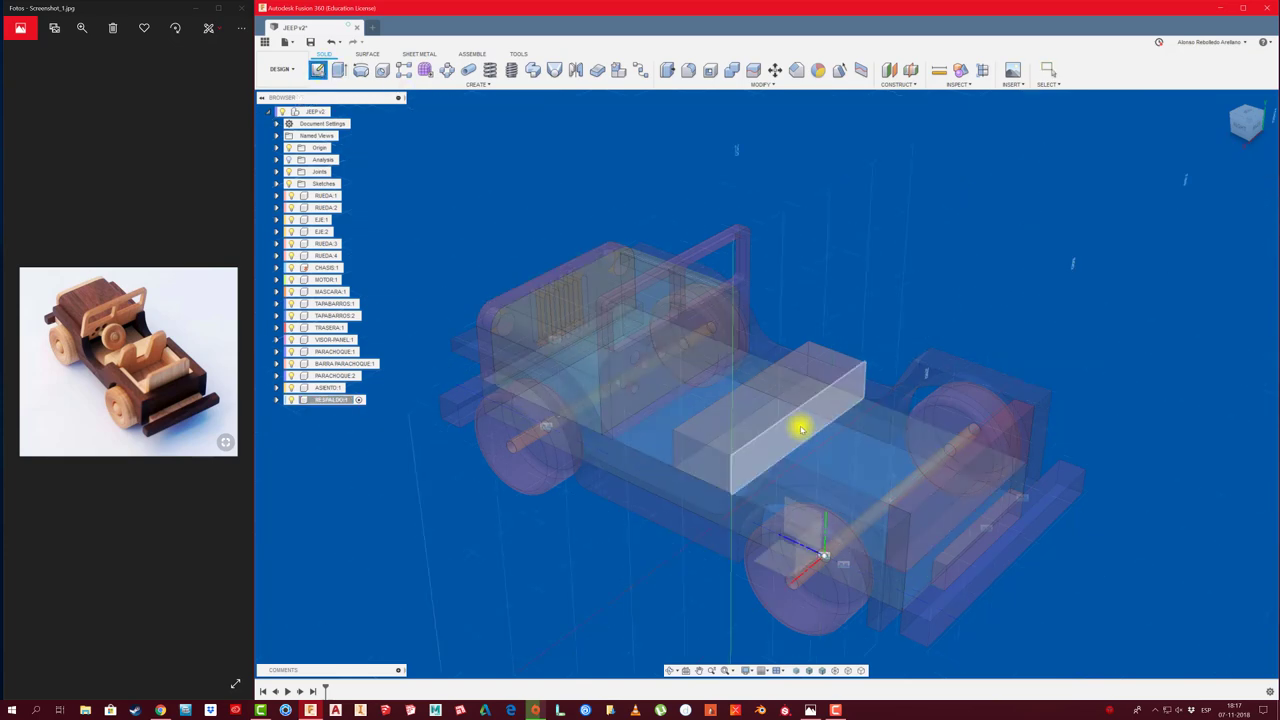
click(800, 423)
click(885, 435)
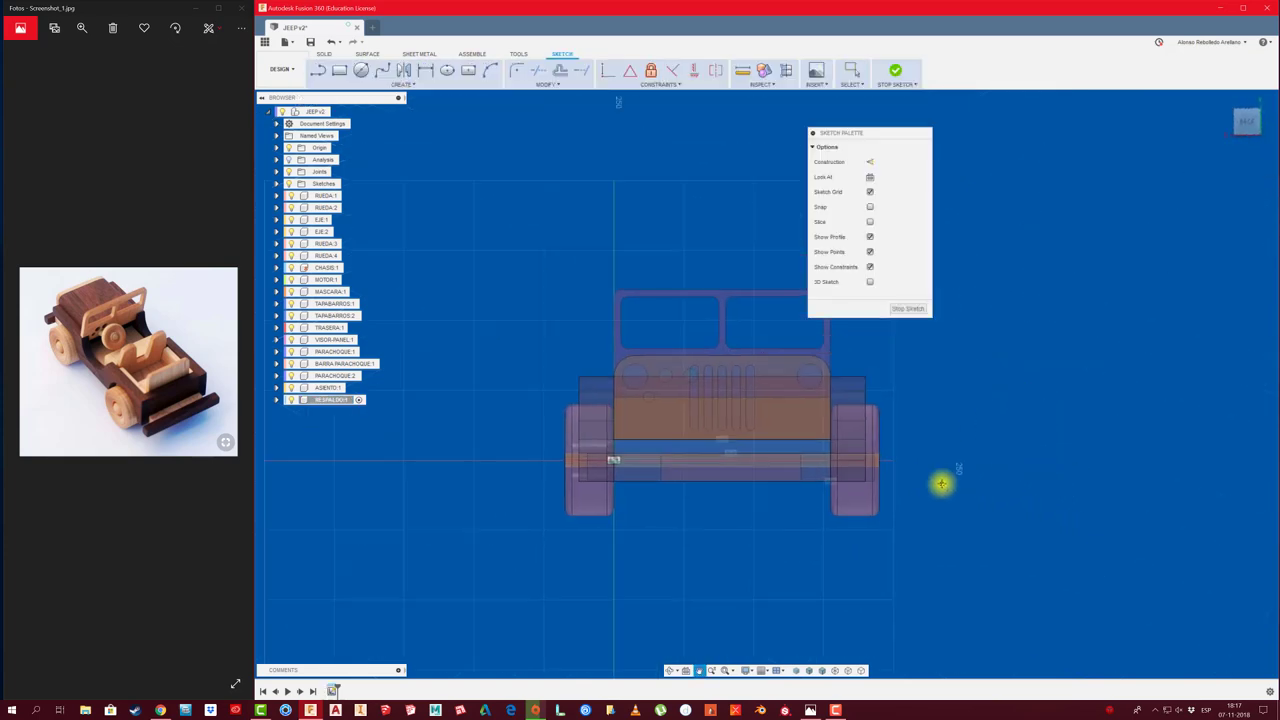
click(870, 221)
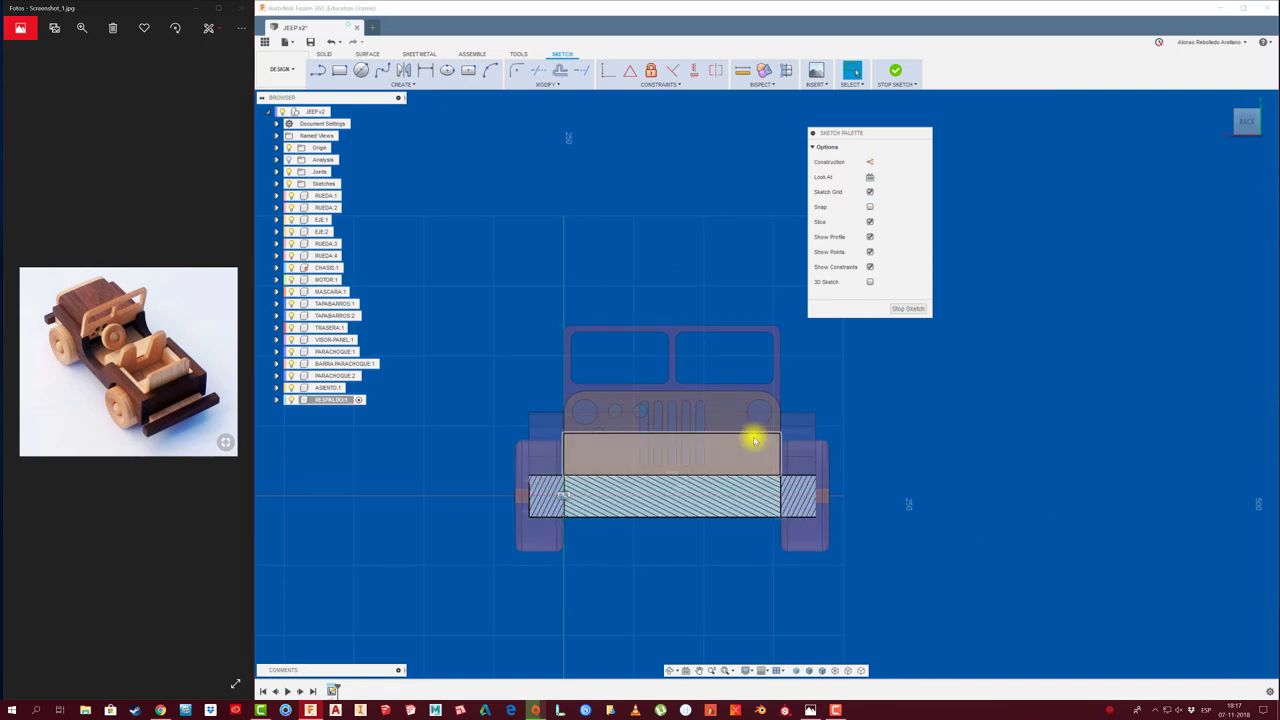
scroll(750, 436, up, 2)
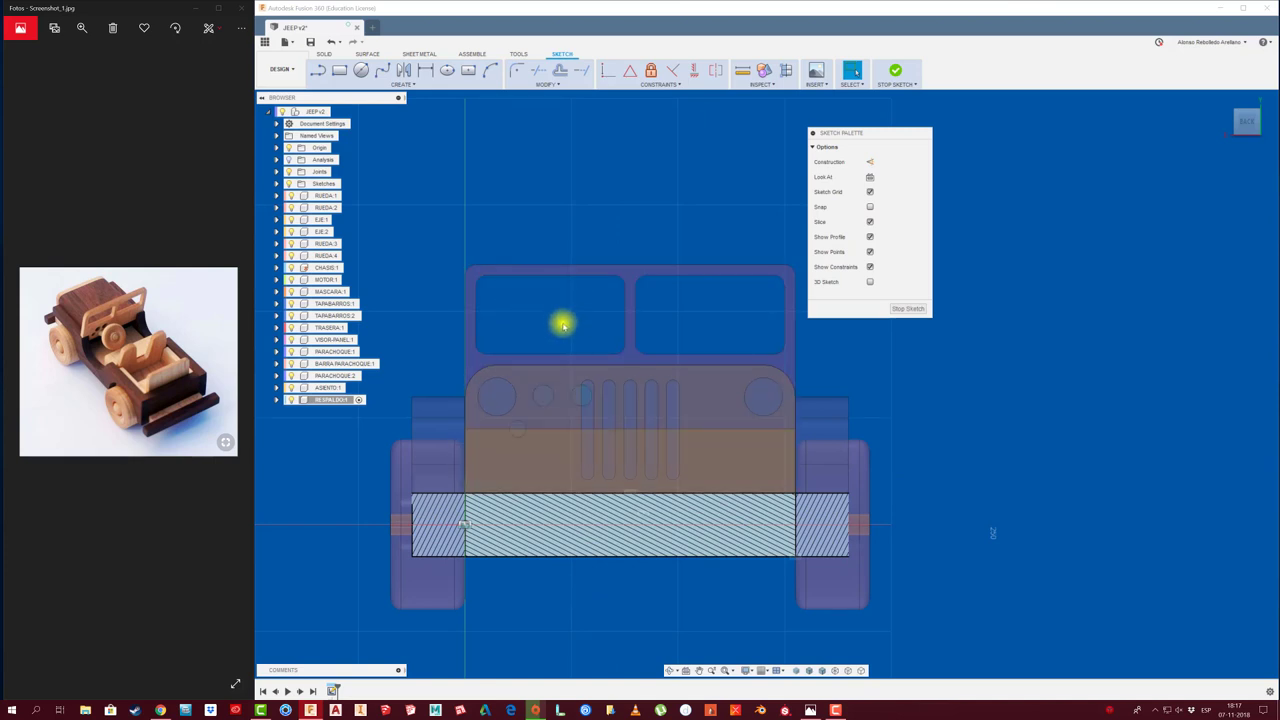
Draw a rectangle from the seat edge to windshield height, plus a vertical line through it
click(339, 70)
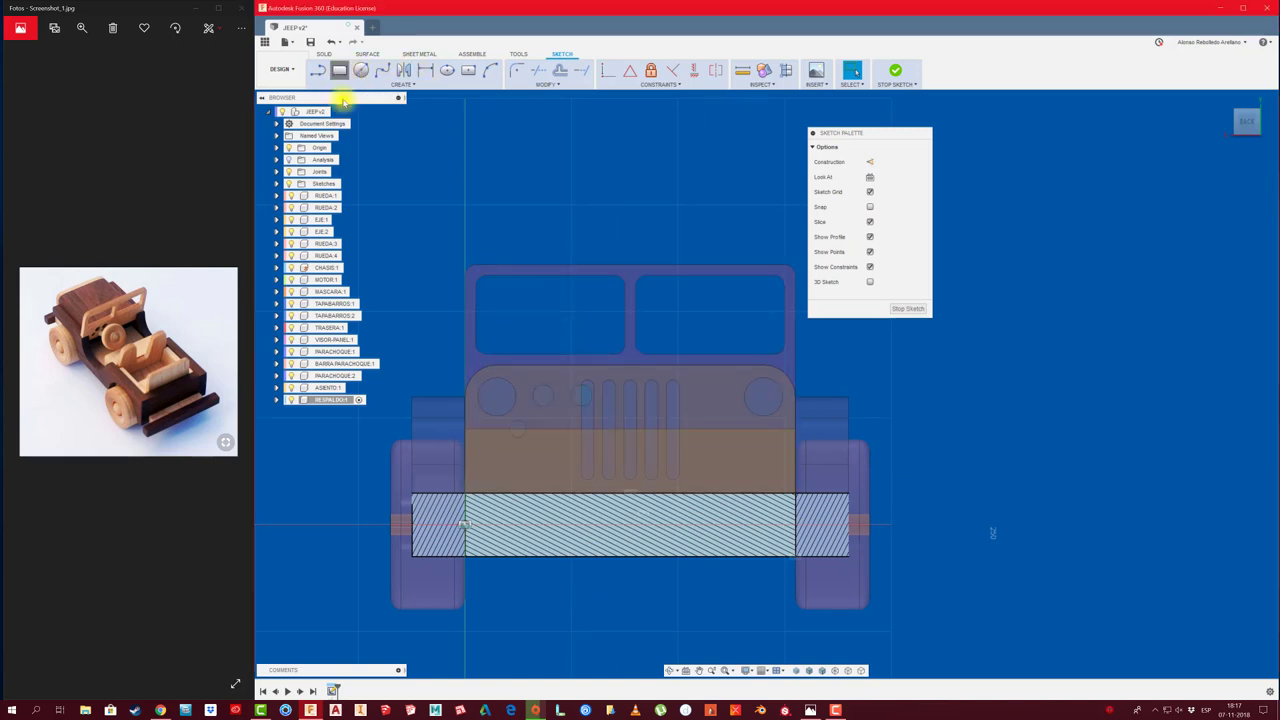
click(465, 495)
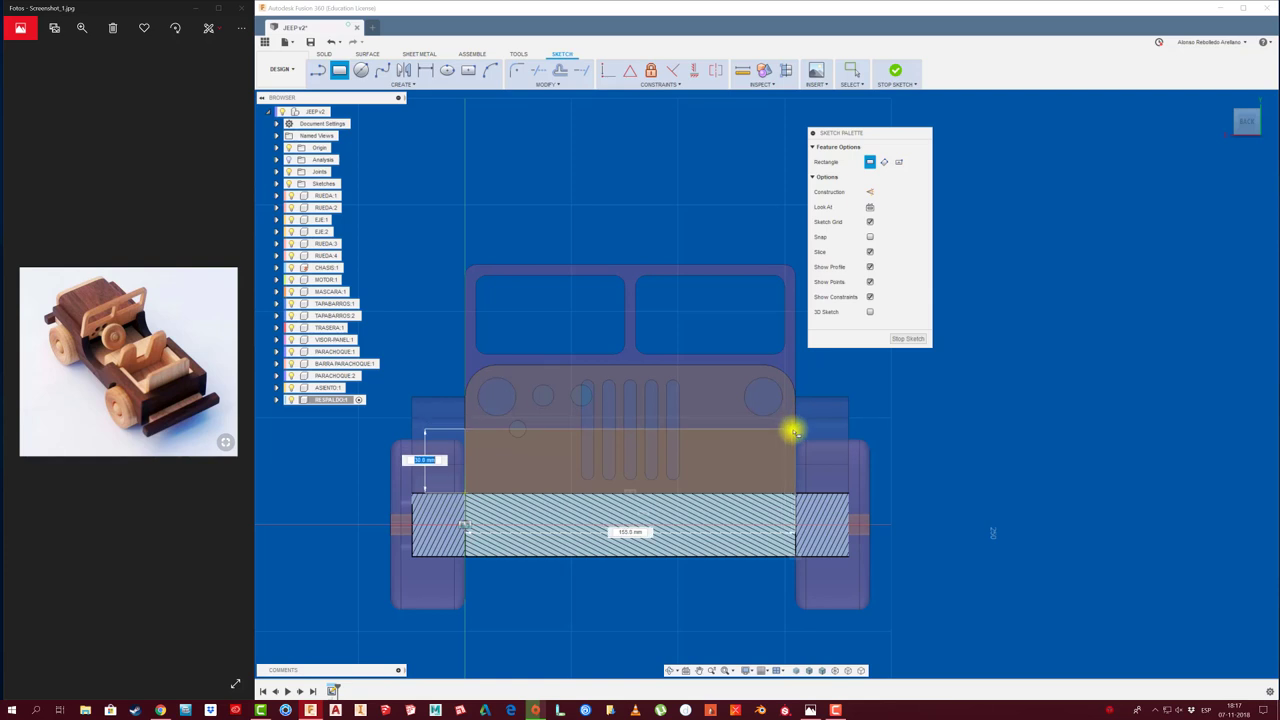
click(795, 320)
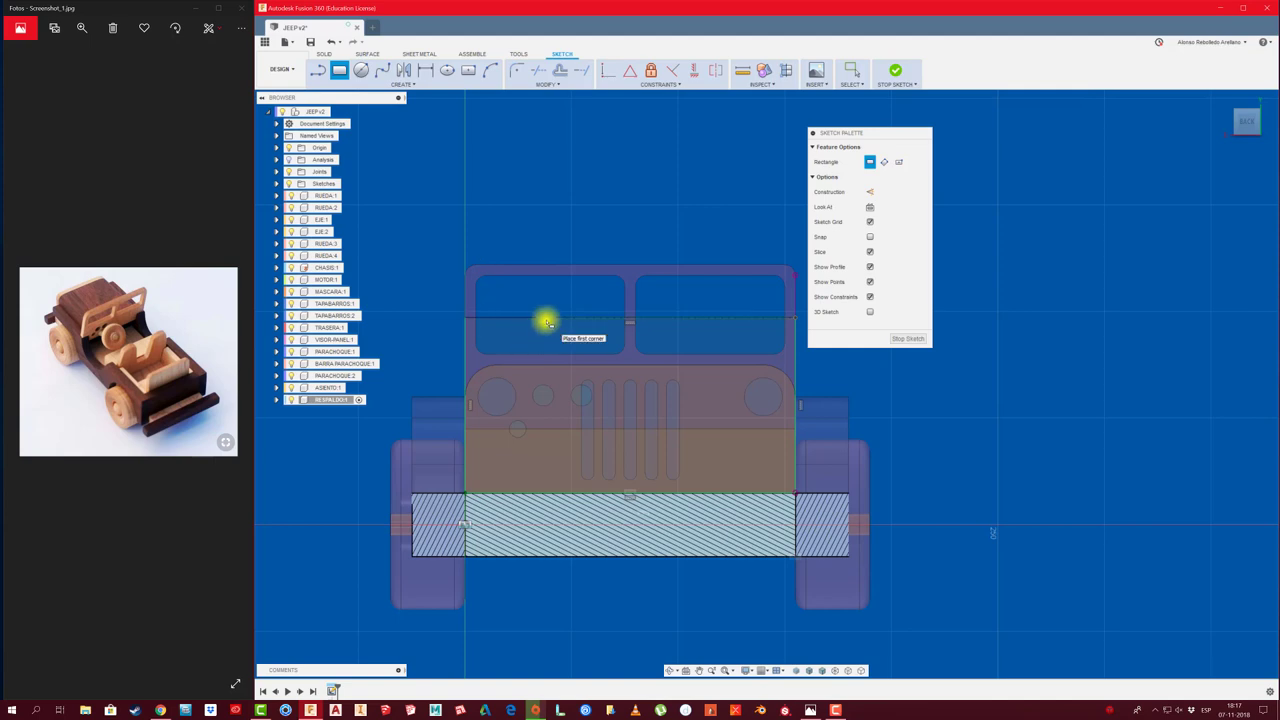
key(l)
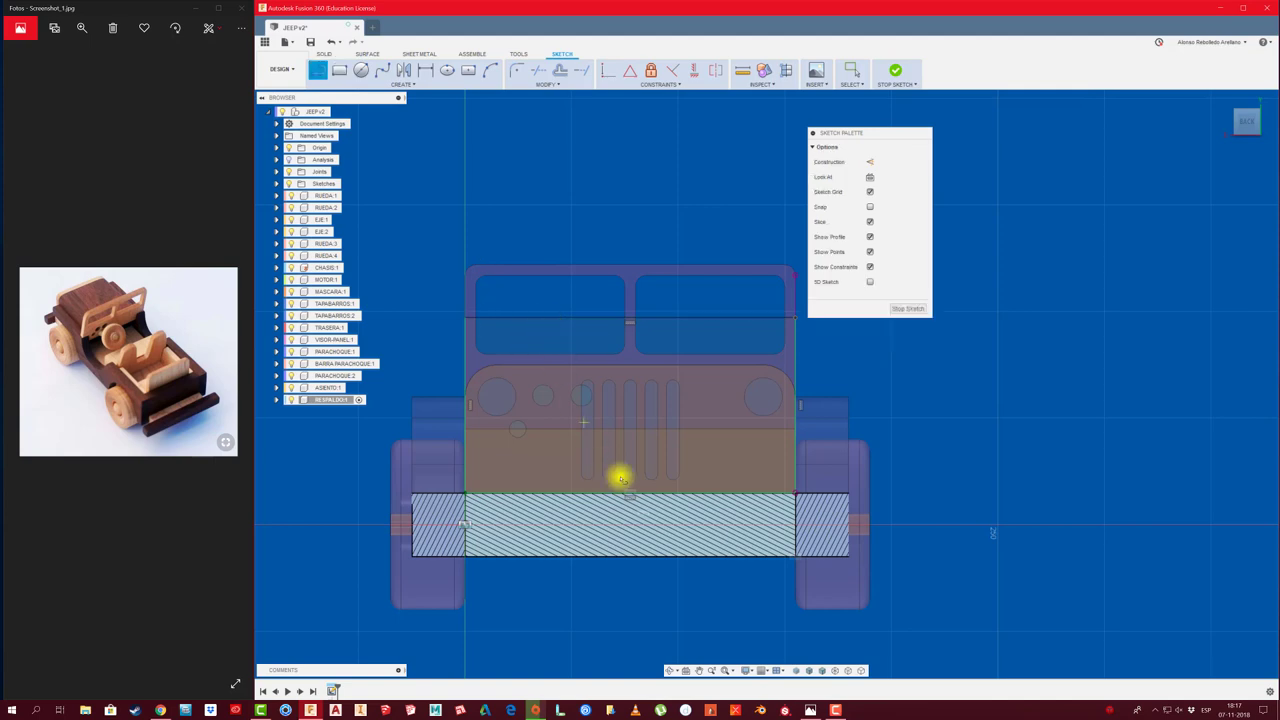
click(630, 319)
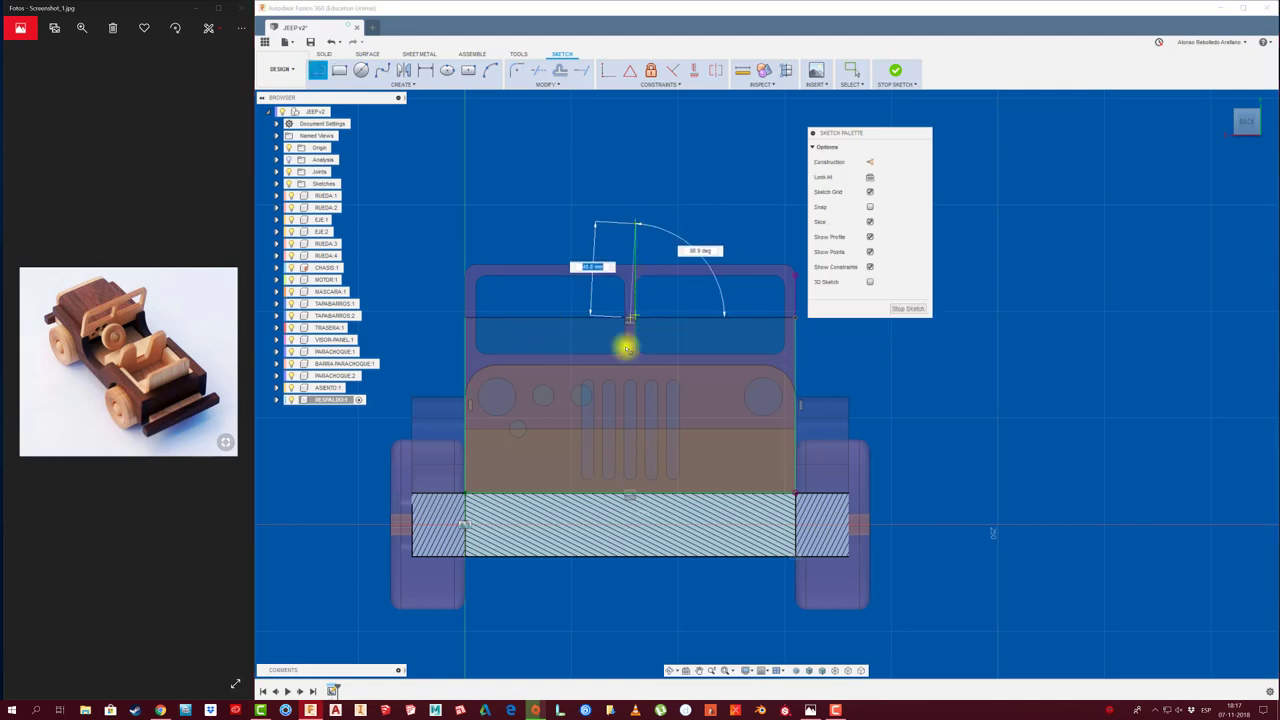
click(630, 622)
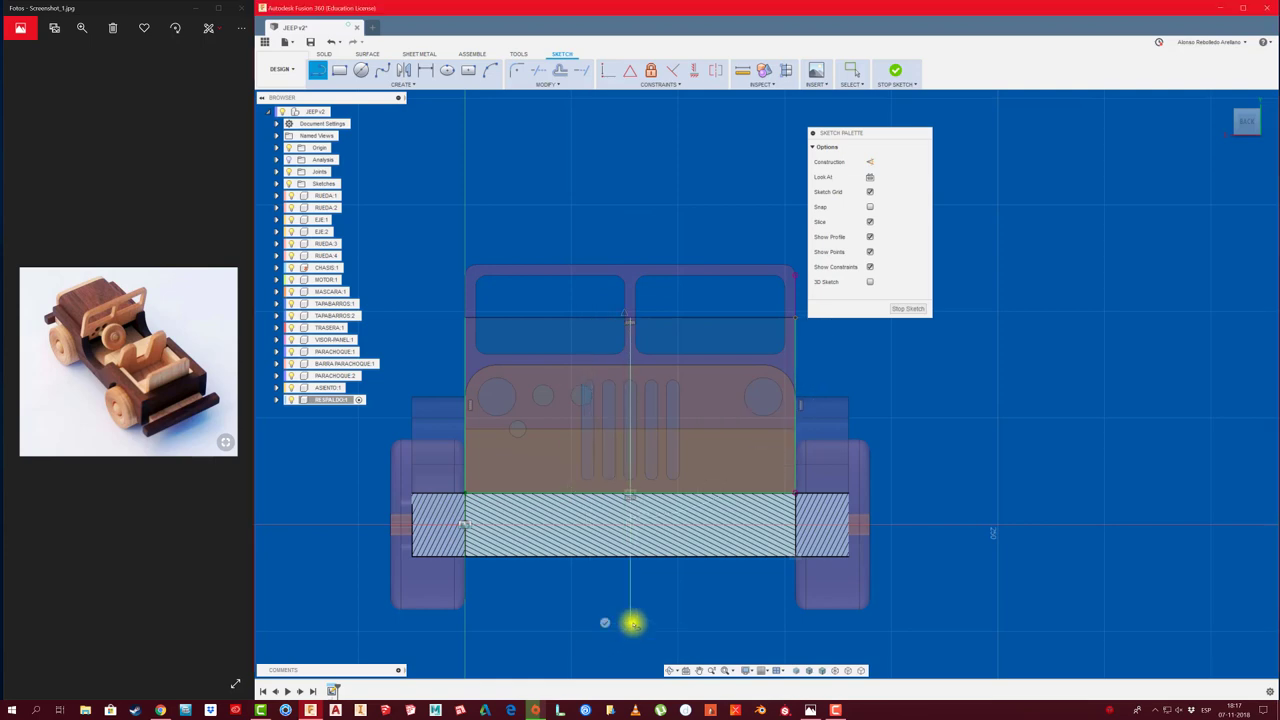
key(Escape)
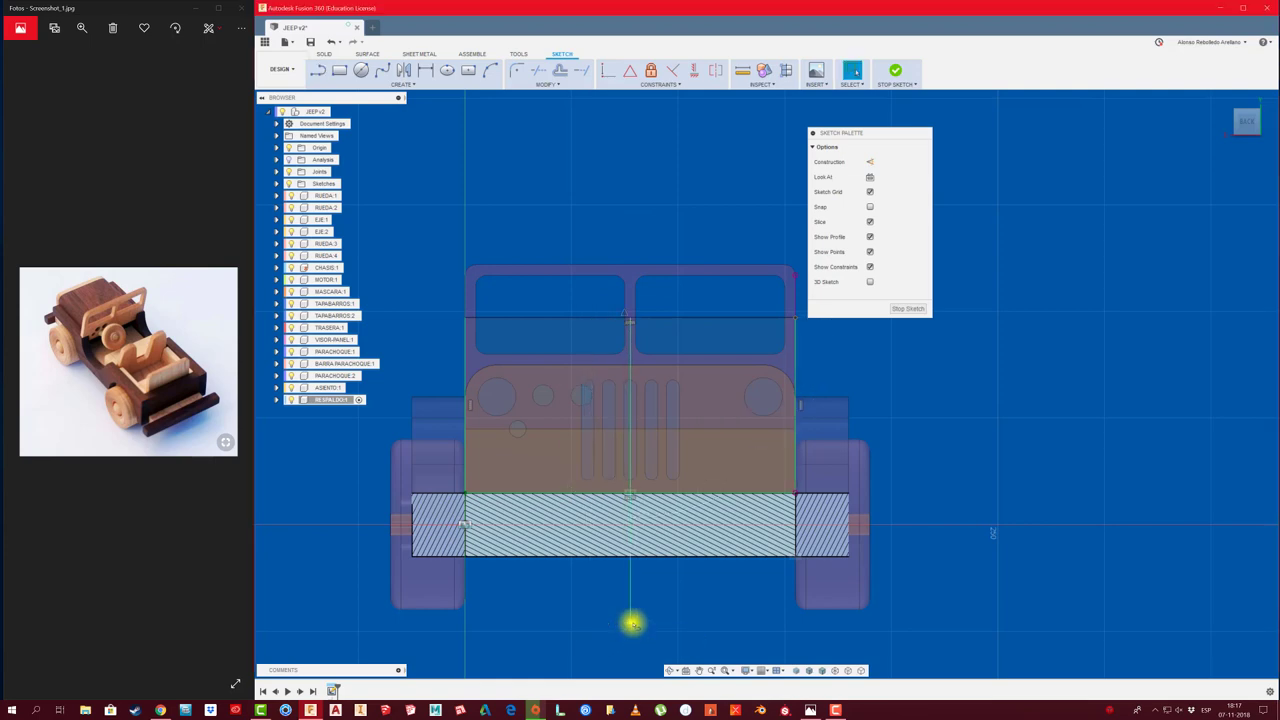
Draw a slanted side line from the rectangle's left side toward the windshield top
scroll(610, 420, up, 2)
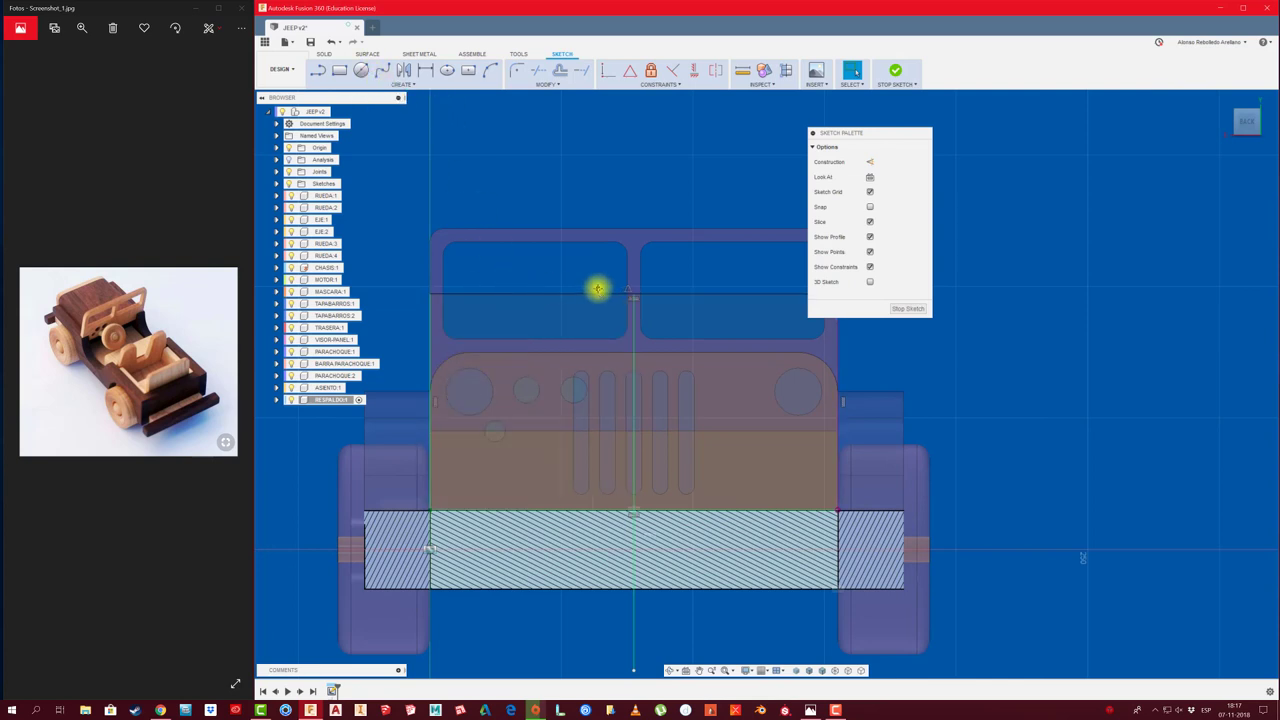
middle_drag(597, 286, 603, 300)
key(l)
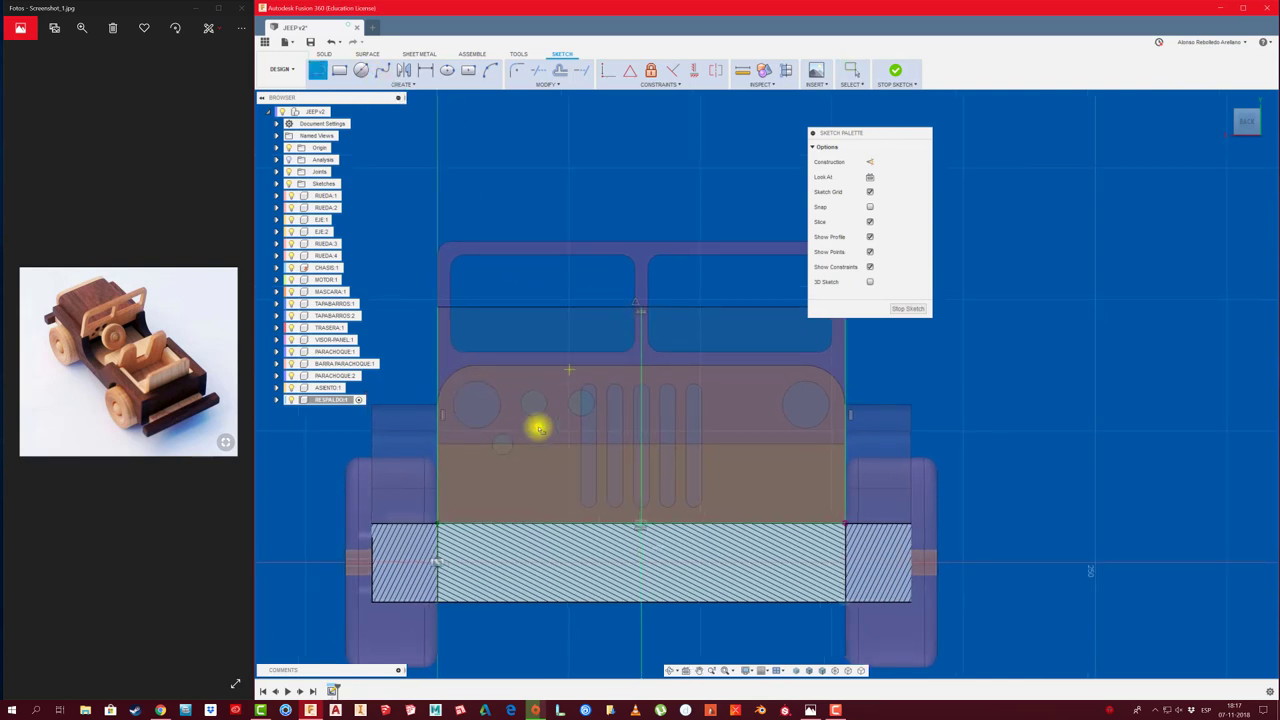
click(438, 440)
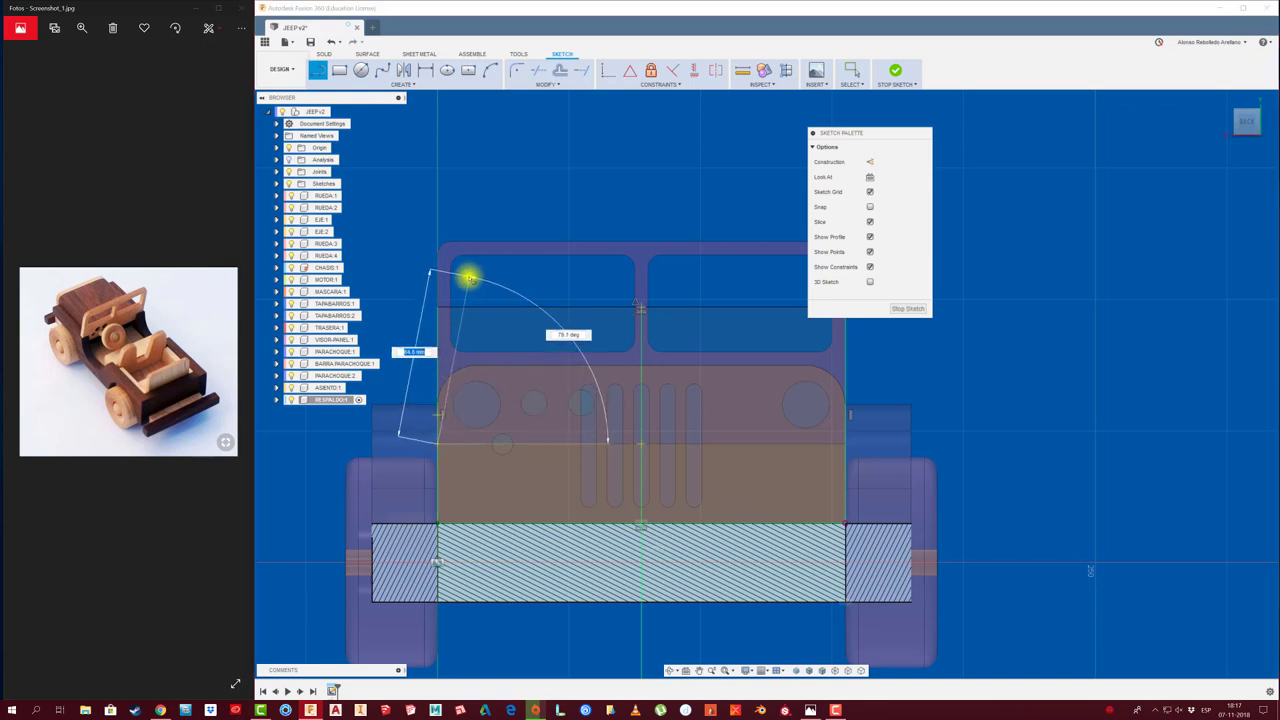
click(468, 278)
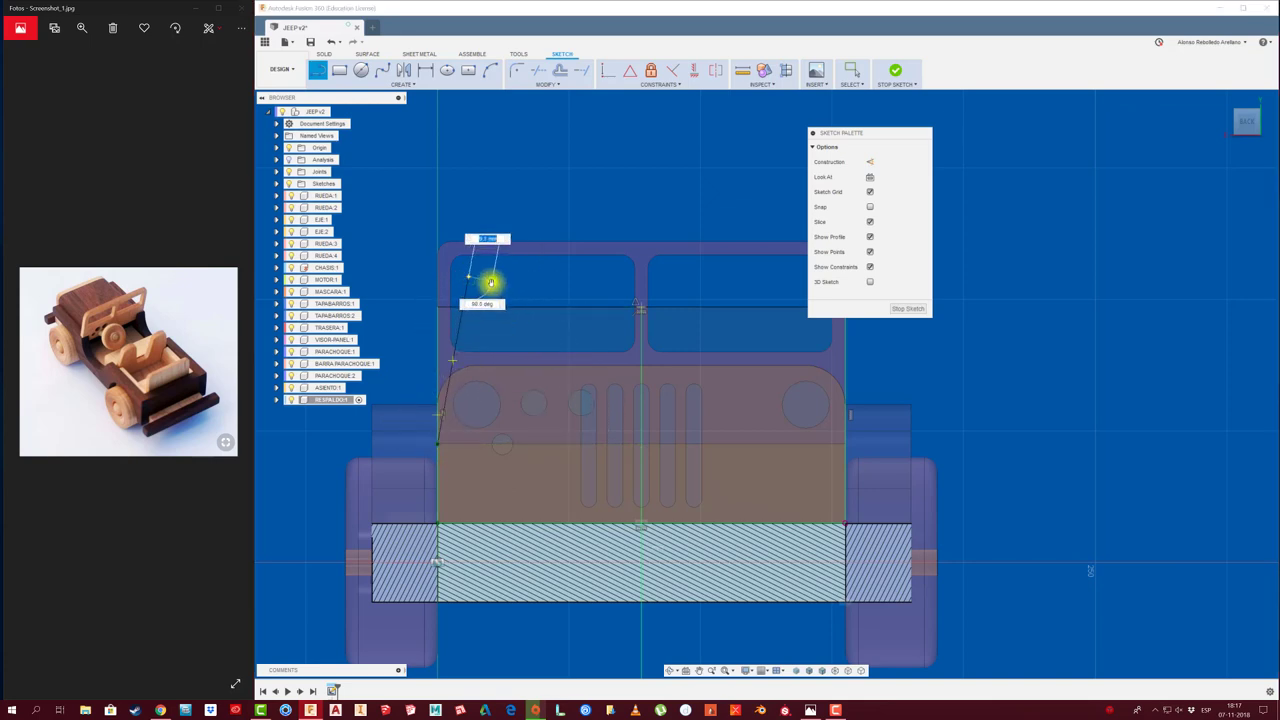
key(Escape)
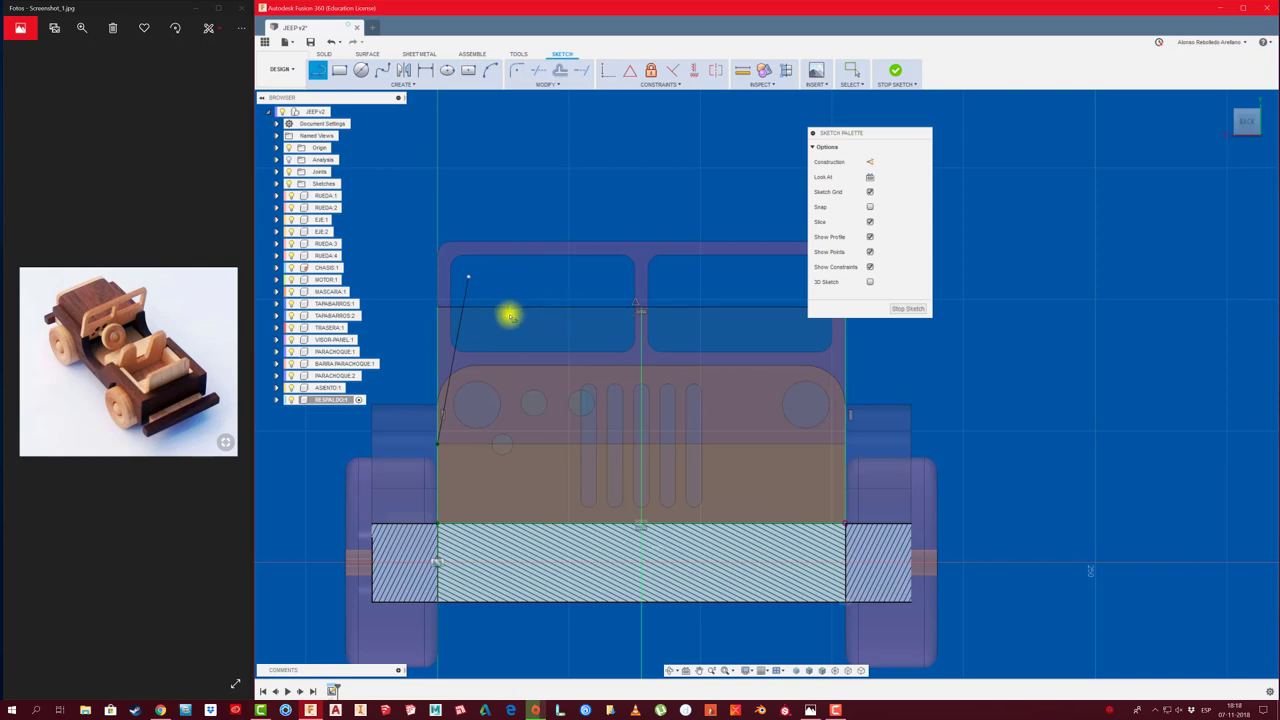
key(Escape)
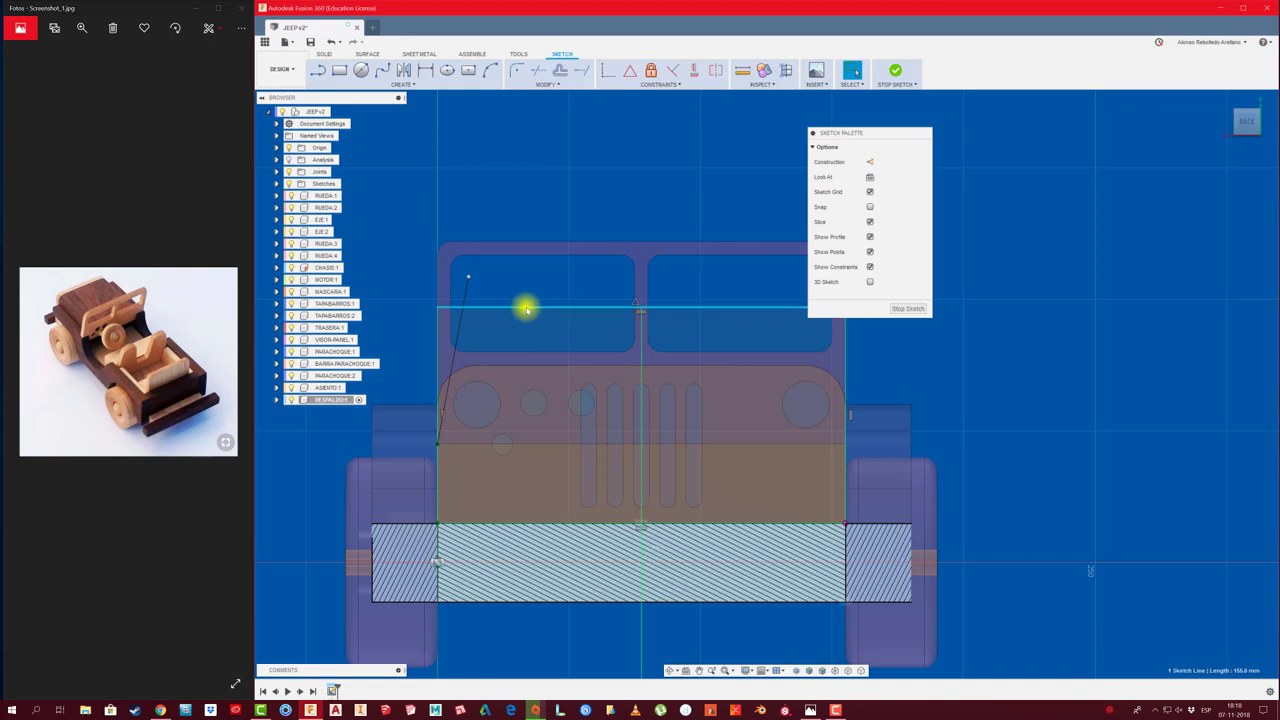
Draw a horizontal top line and dimension it to 35 mm
click(527, 307)
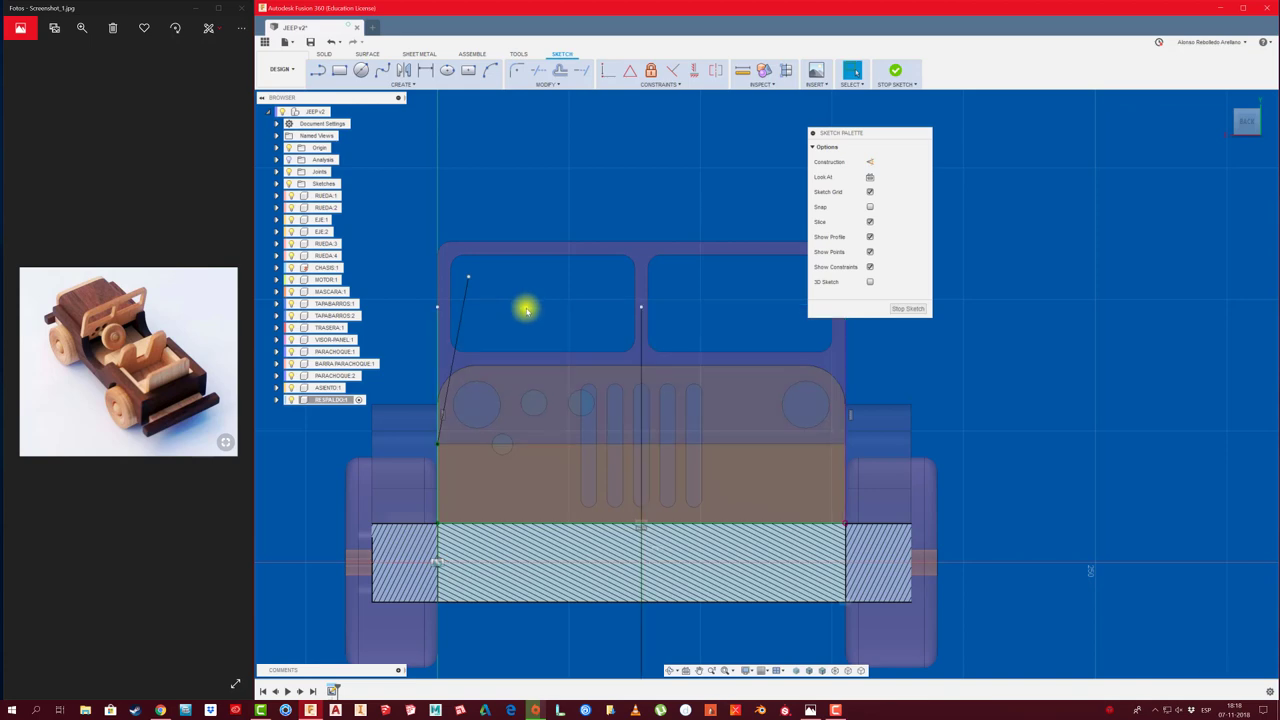
key(l)
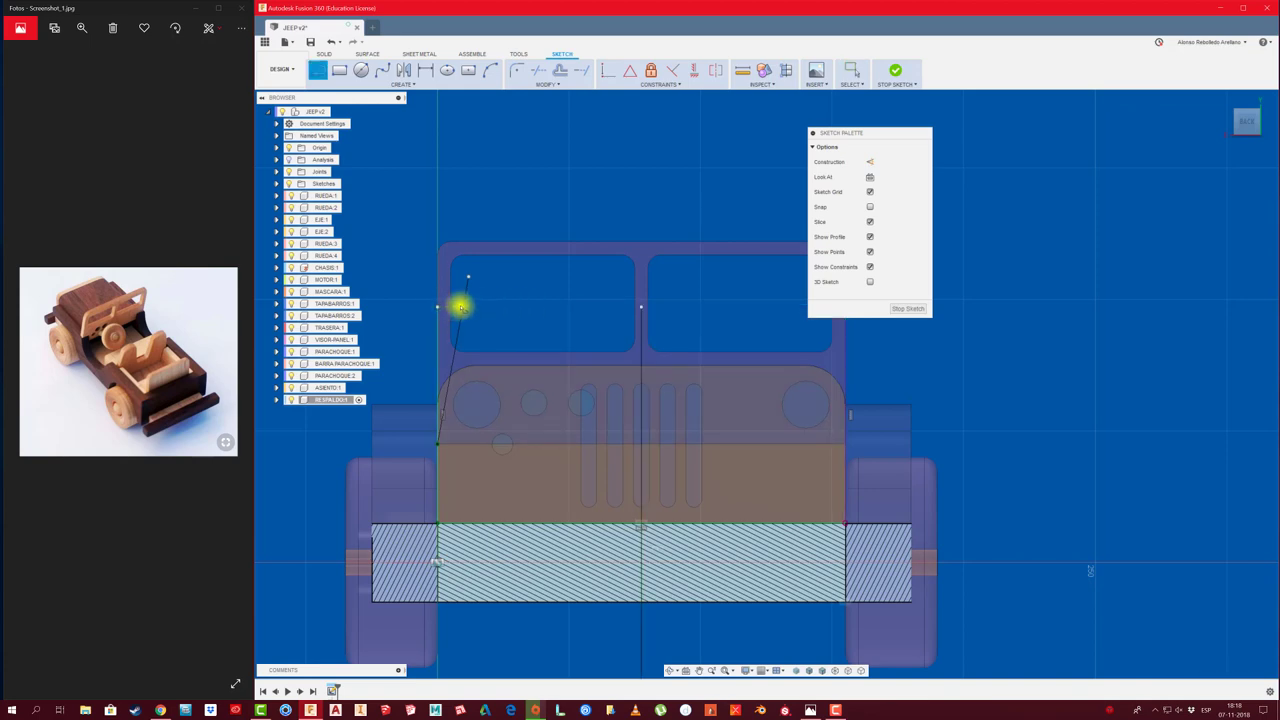
click(453, 305)
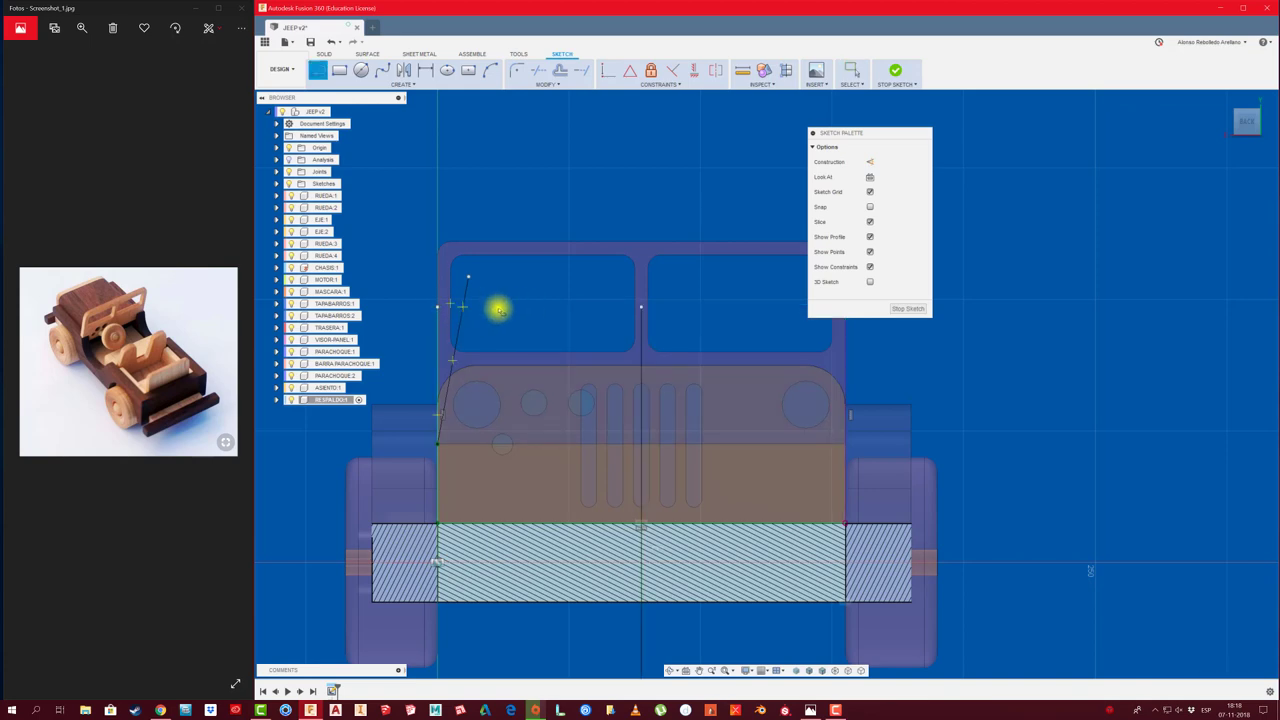
click(554, 308)
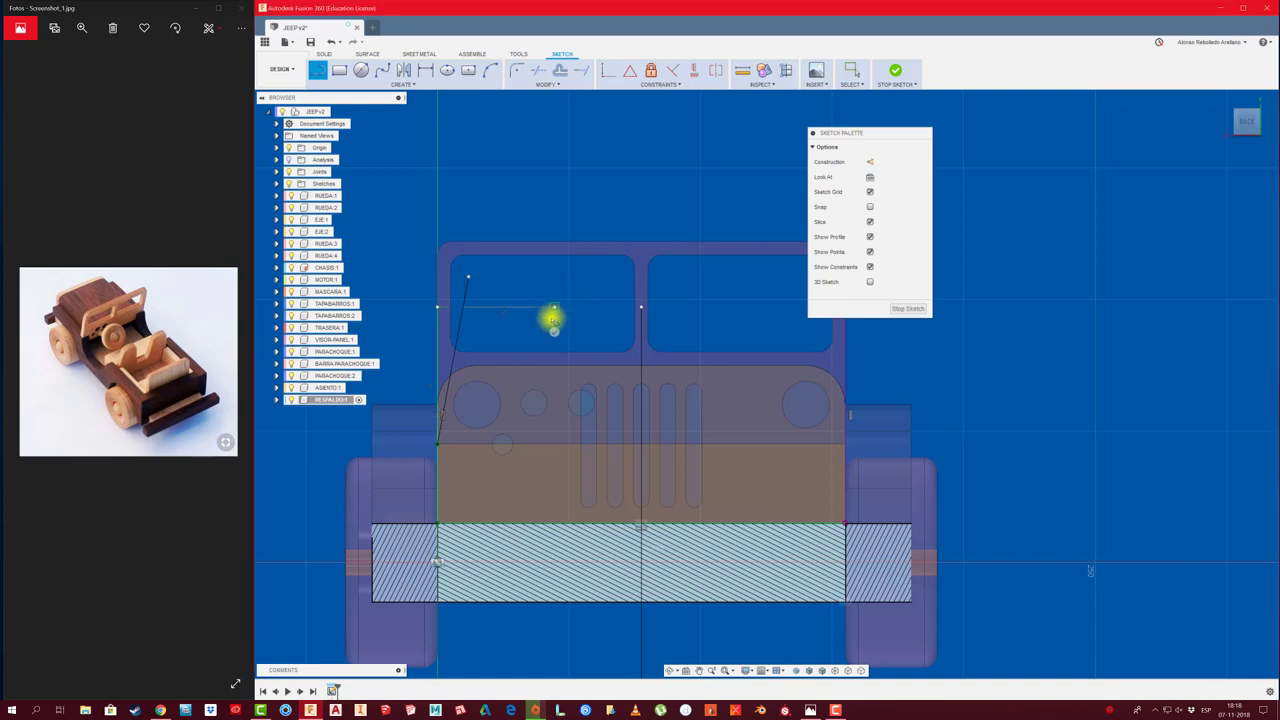
key(Escape)
key(d)
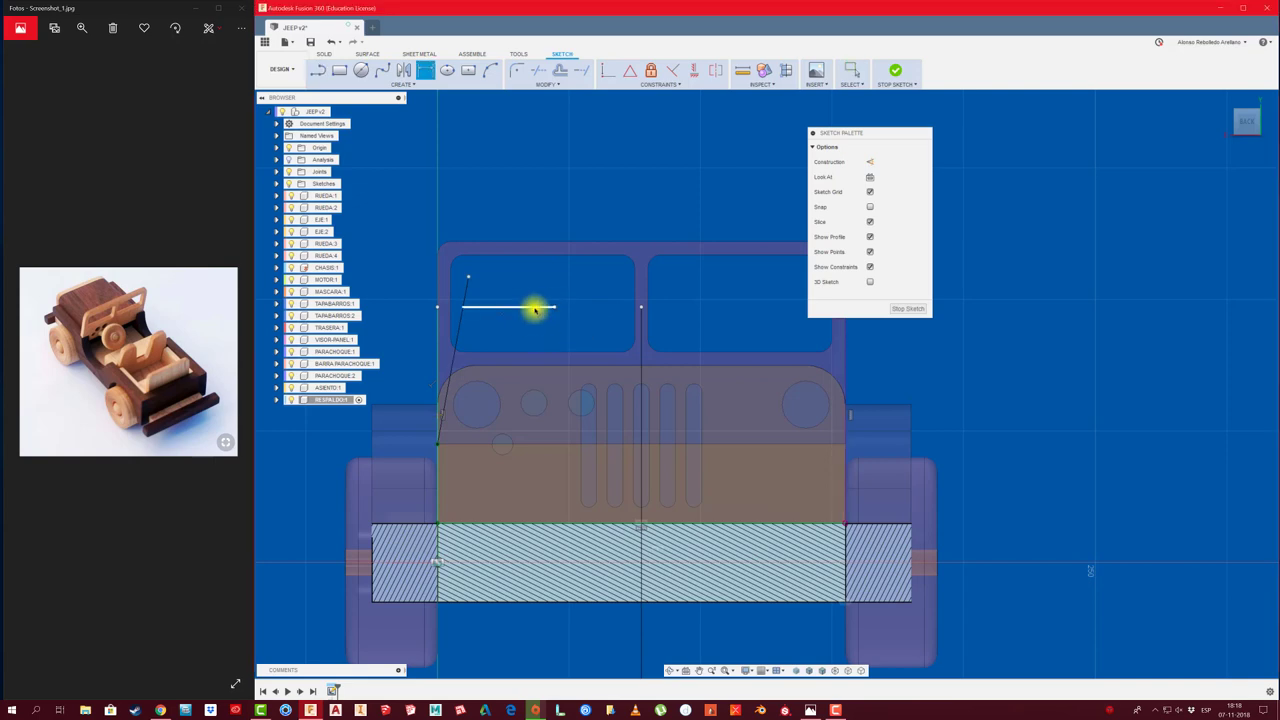
click(534, 306)
click(519, 215)
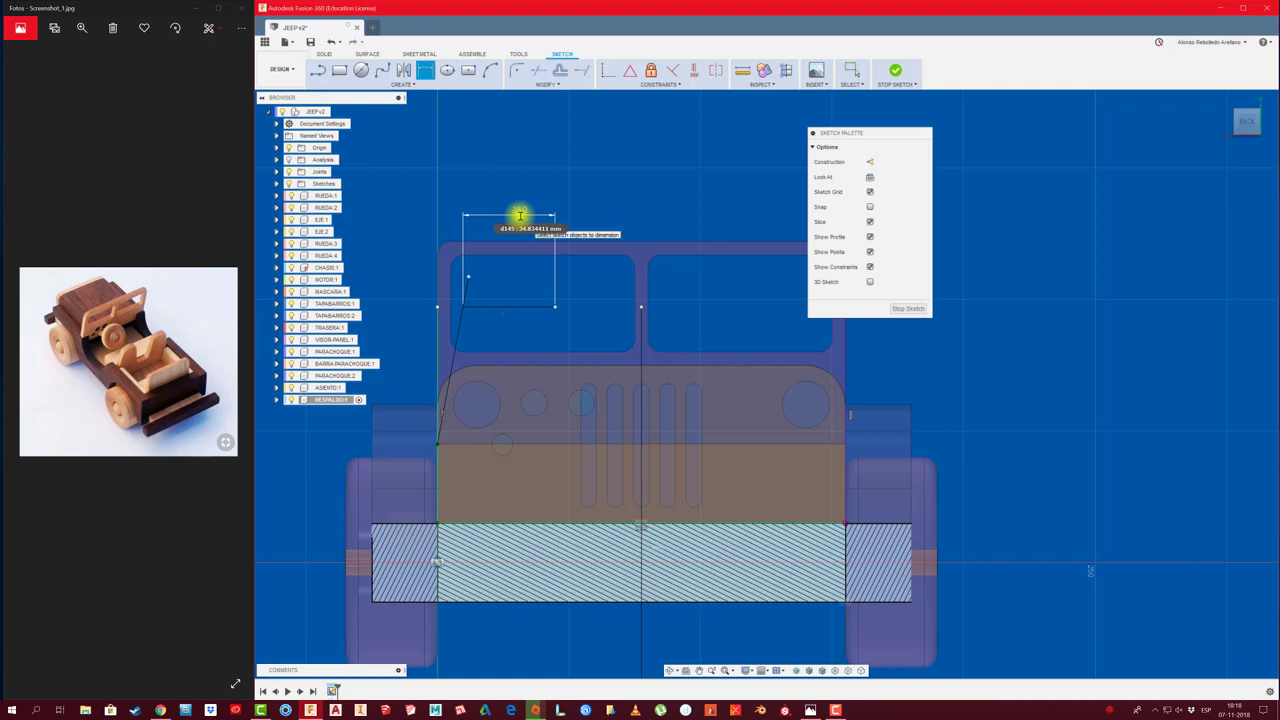
key(Return)
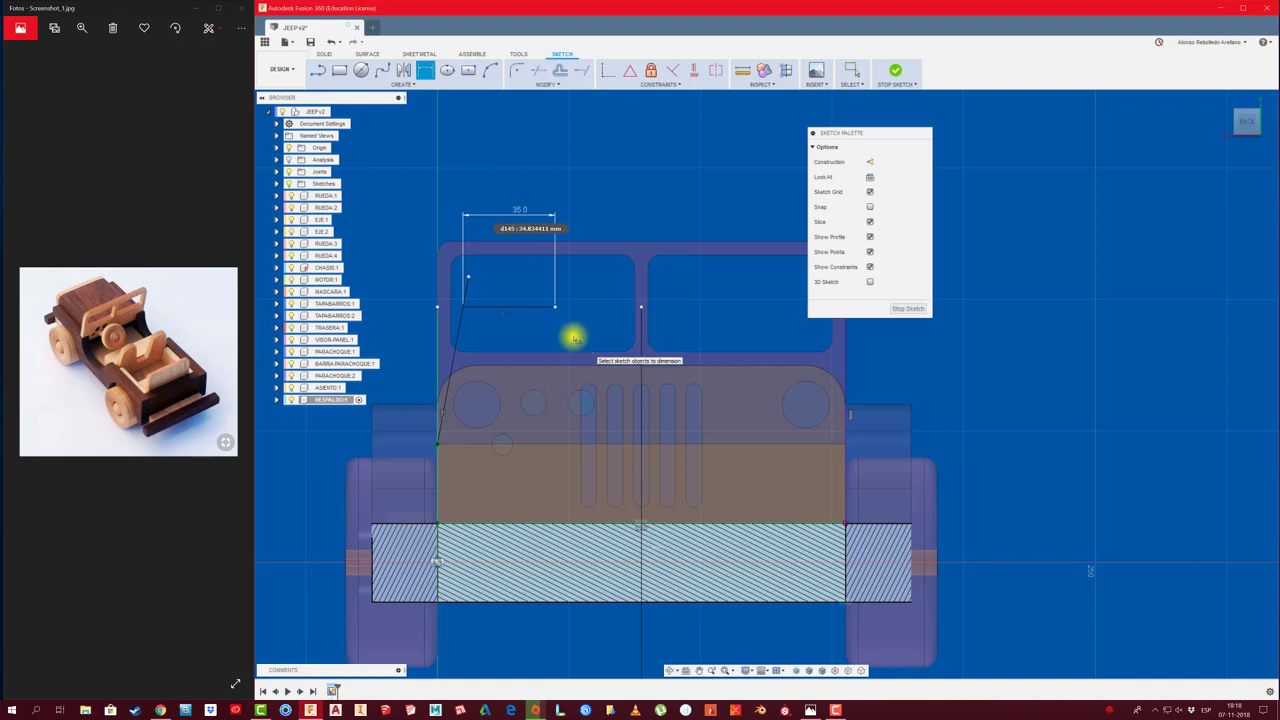
Add a vertical line at the top line's end, make it construction, then delete it
key(l)
click(509, 308)
click(510, 487)
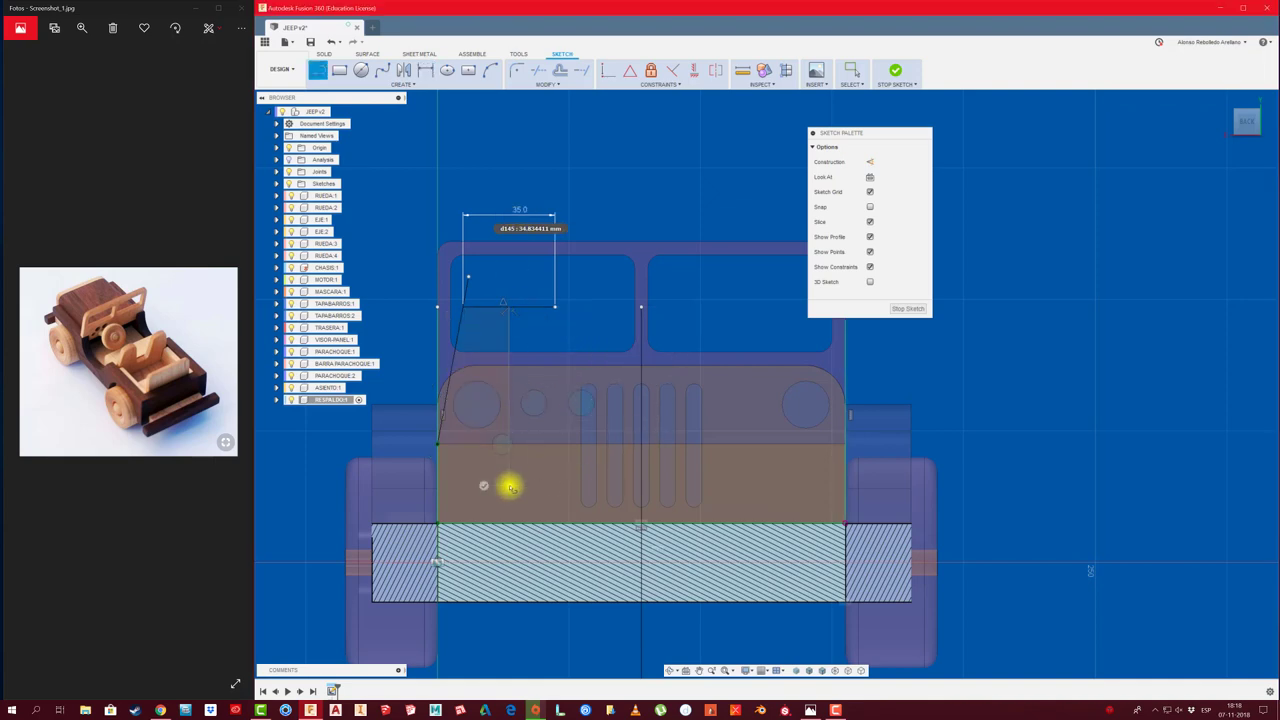
key(Escape)
click(509, 350)
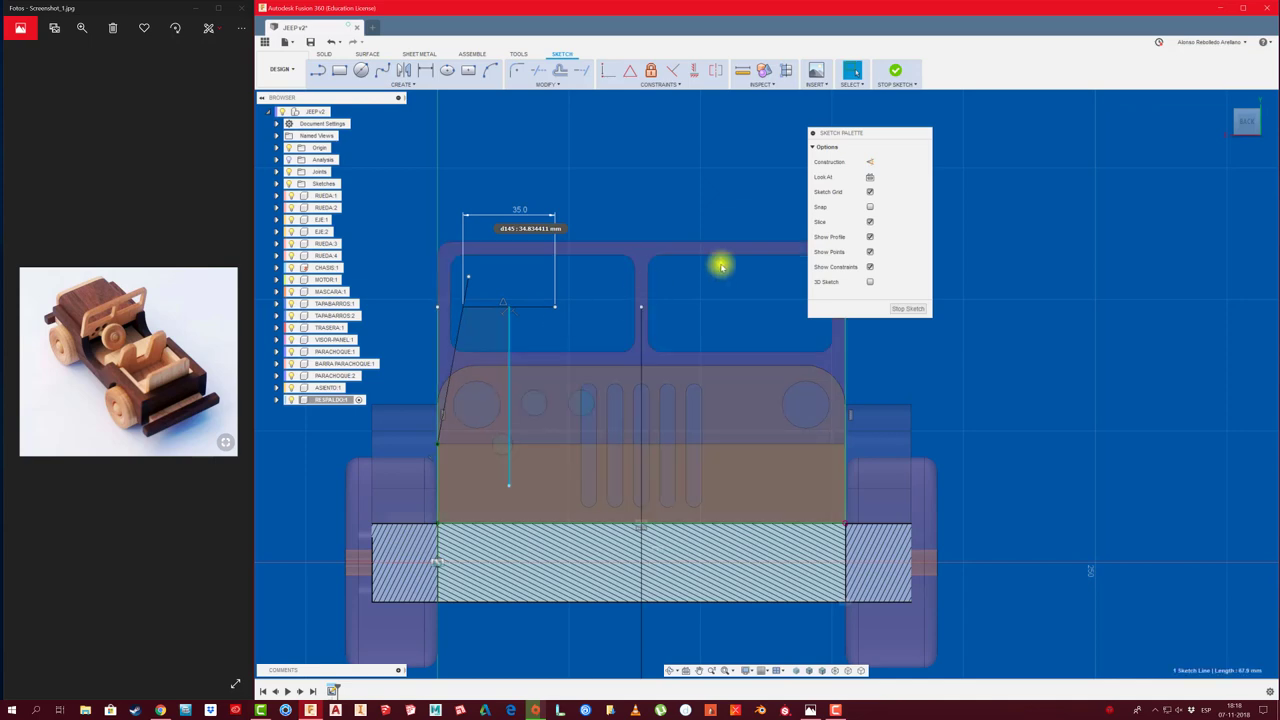
click(869, 163)
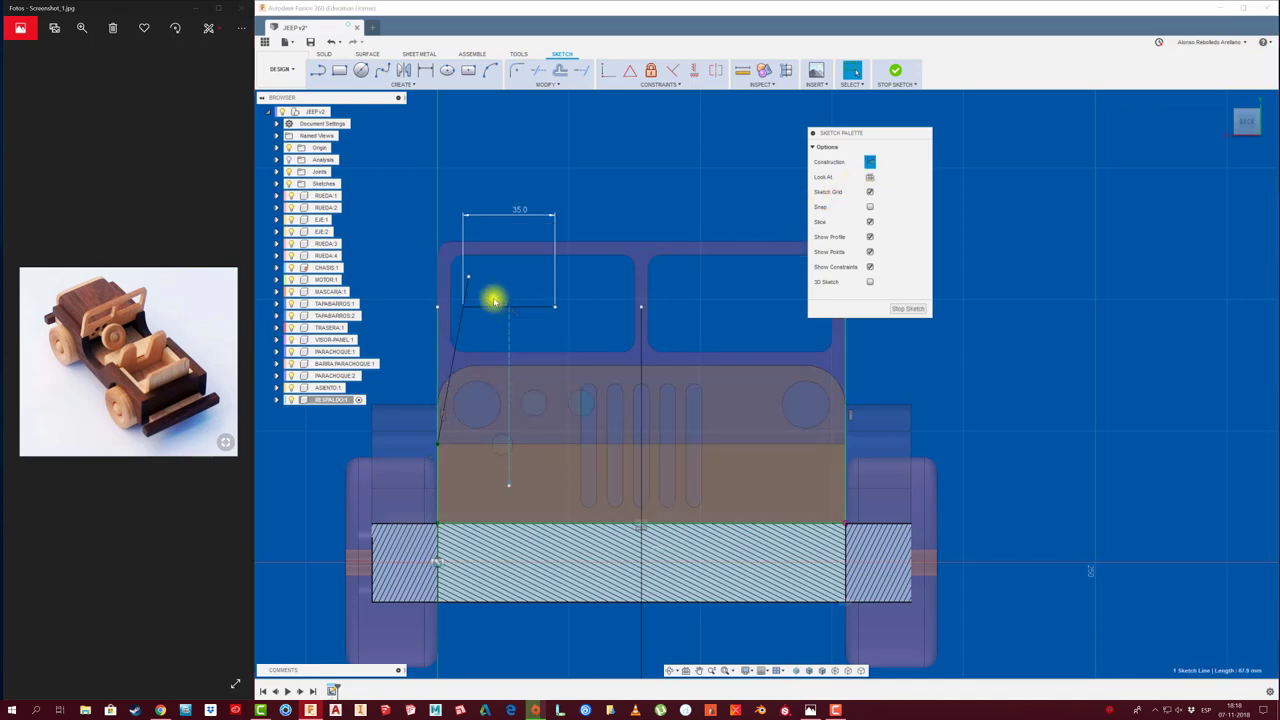
key(Delete)
key(t)
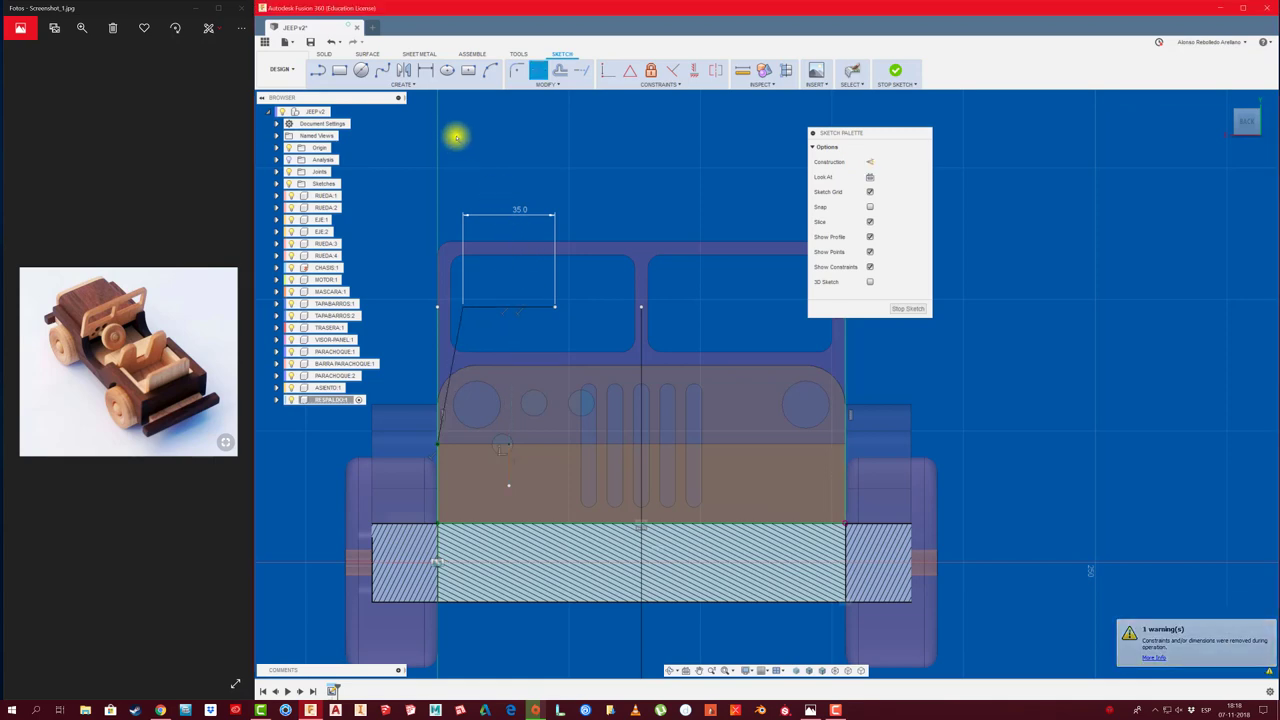
click(400, 70)
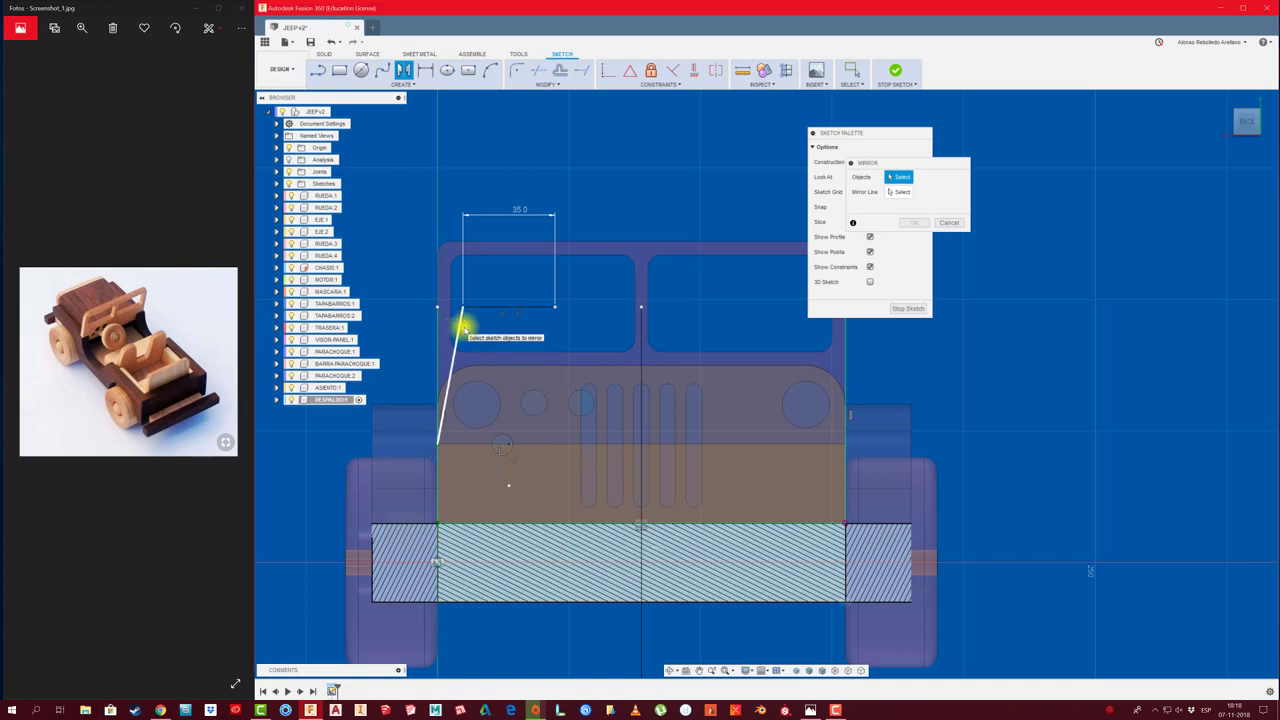
Mirror the slanted line across the centre line, finish the sketch, and open its timeline options
click(460, 323)
click(899, 196)
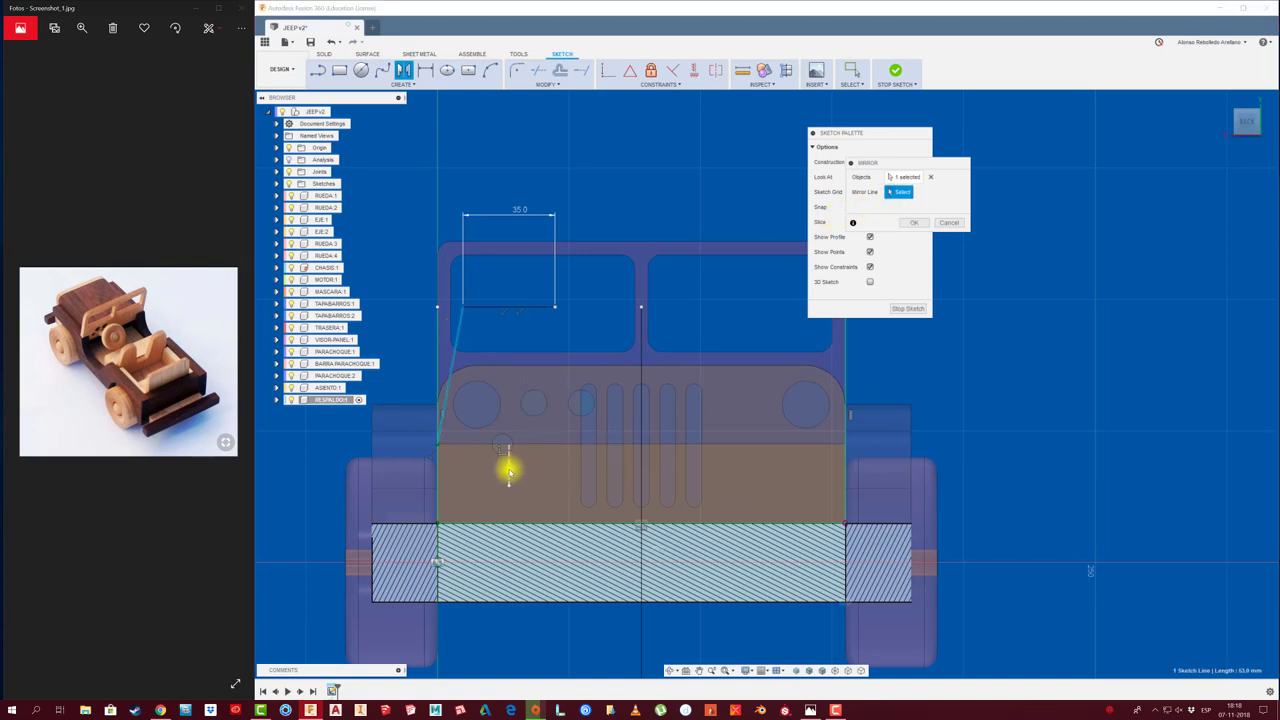
click(508, 470)
click(909, 310)
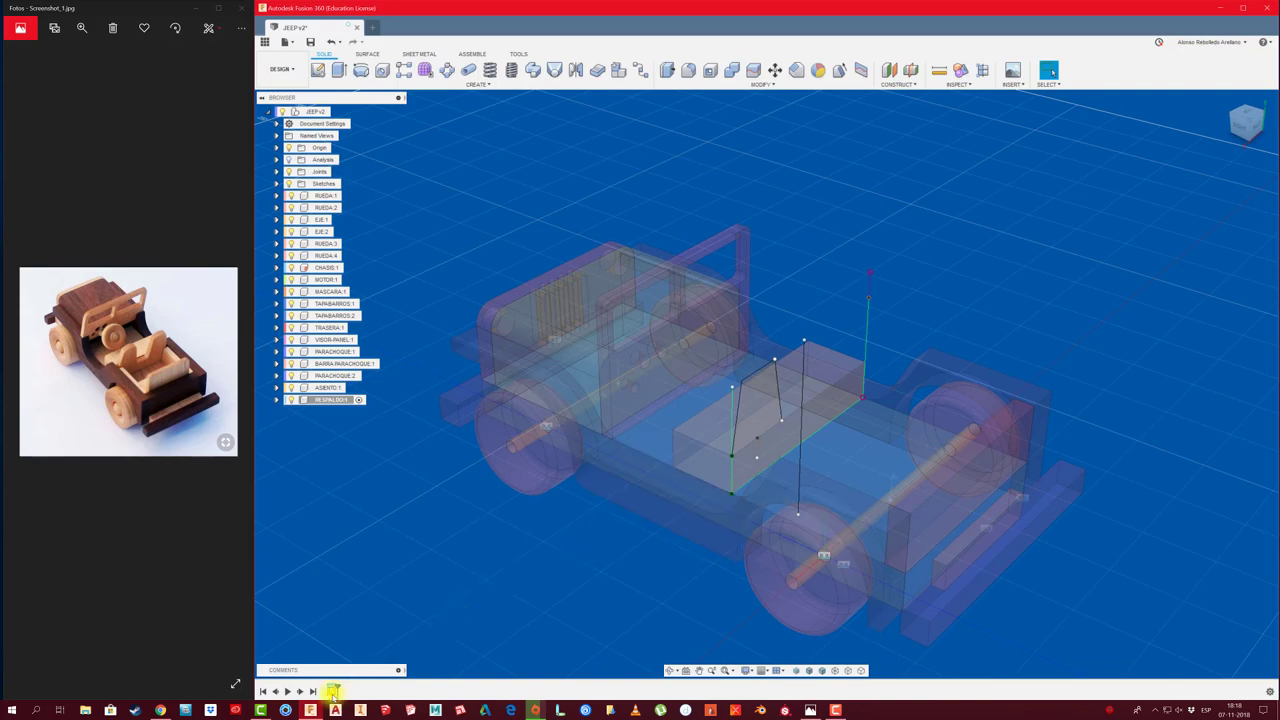
right_click(332, 690)
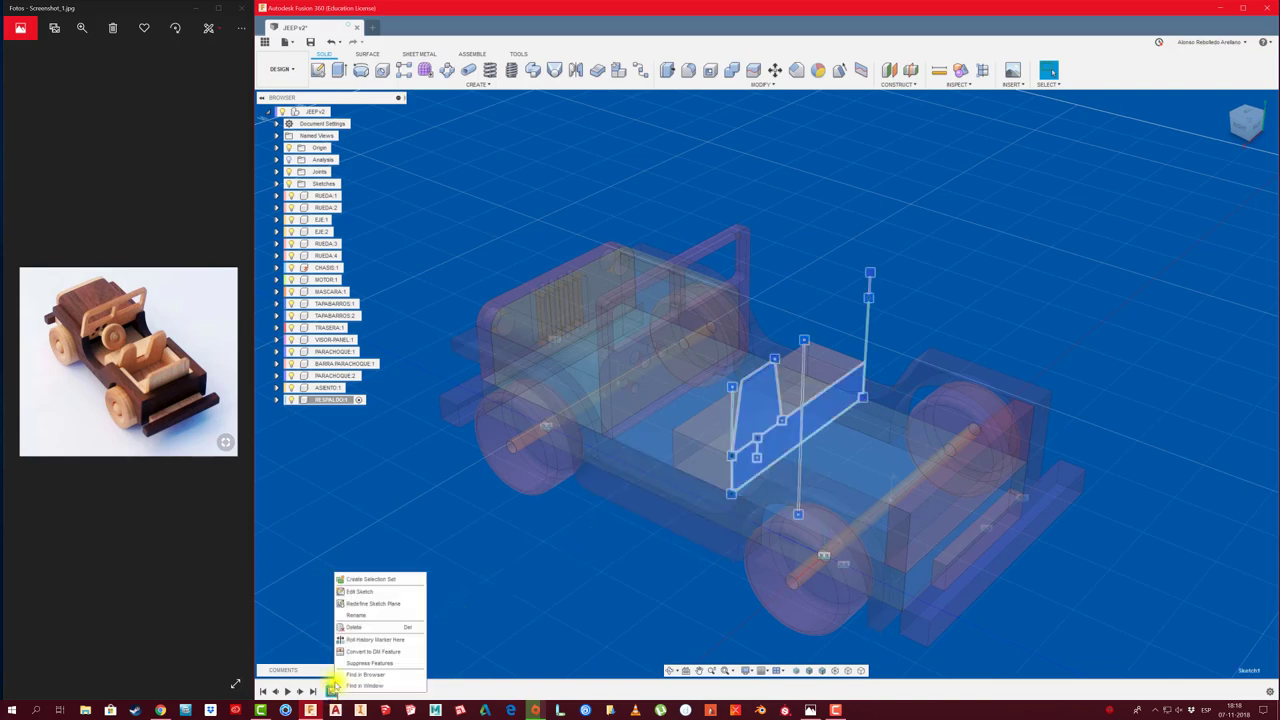
Reopen the backrest sketch and add a horizontal line from the slanted edge
click(345, 582)
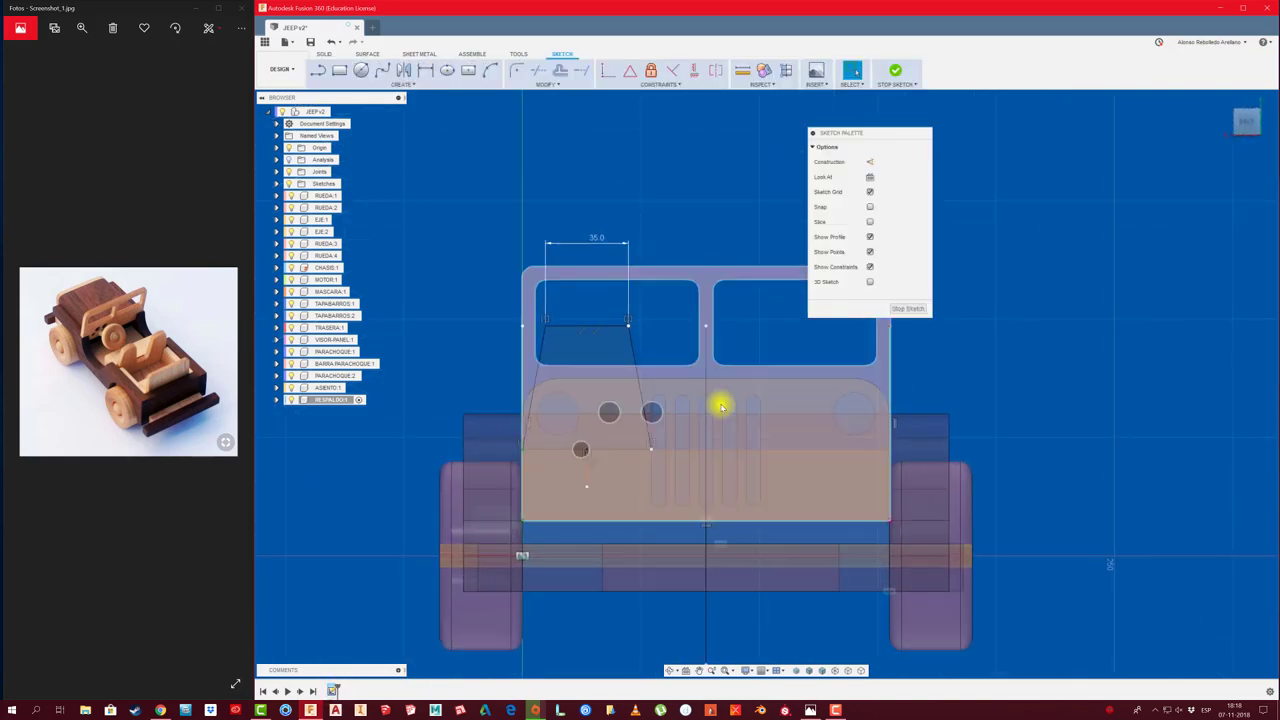
key(l)
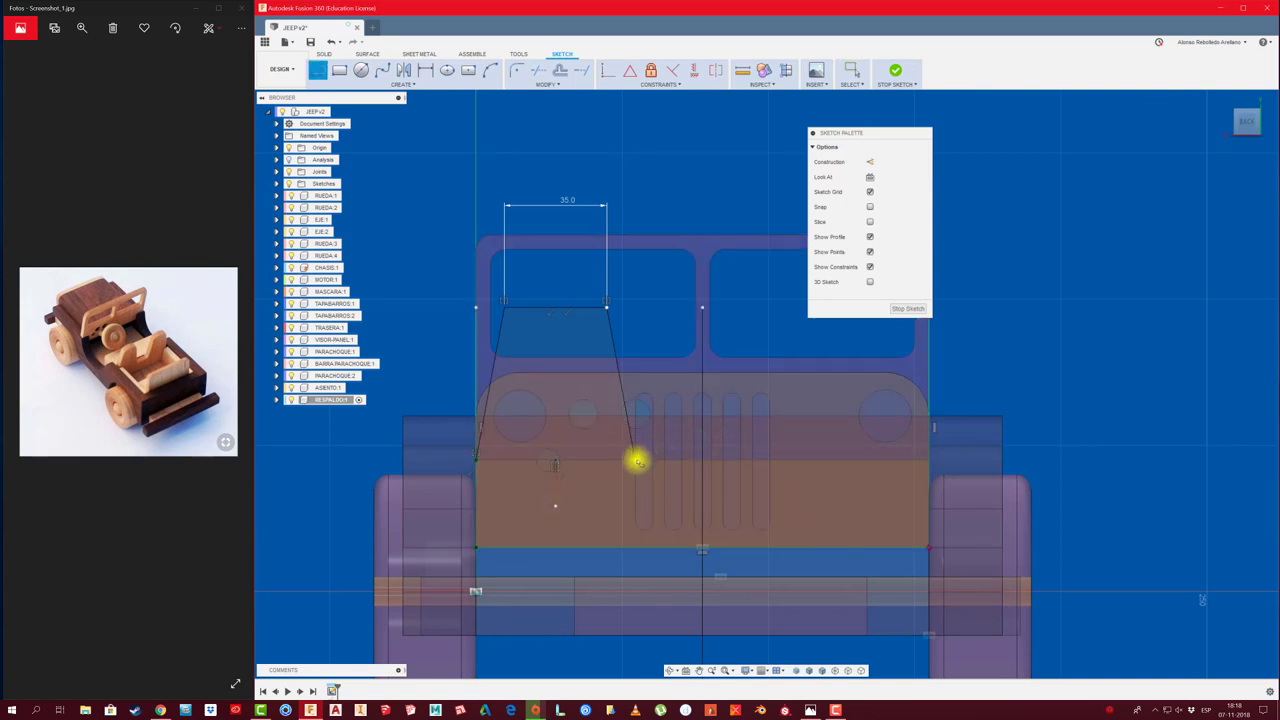
click(637, 461)
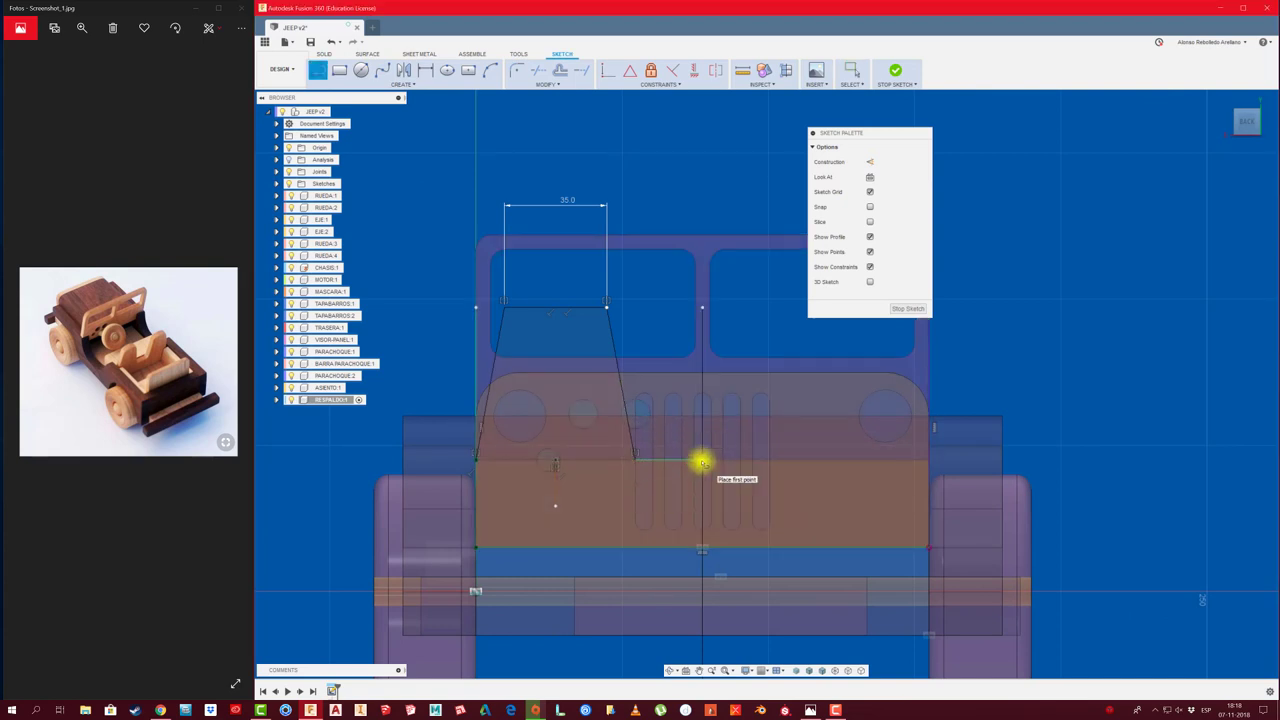
key(Escape)
middle_drag(746, 326, 689, 326)
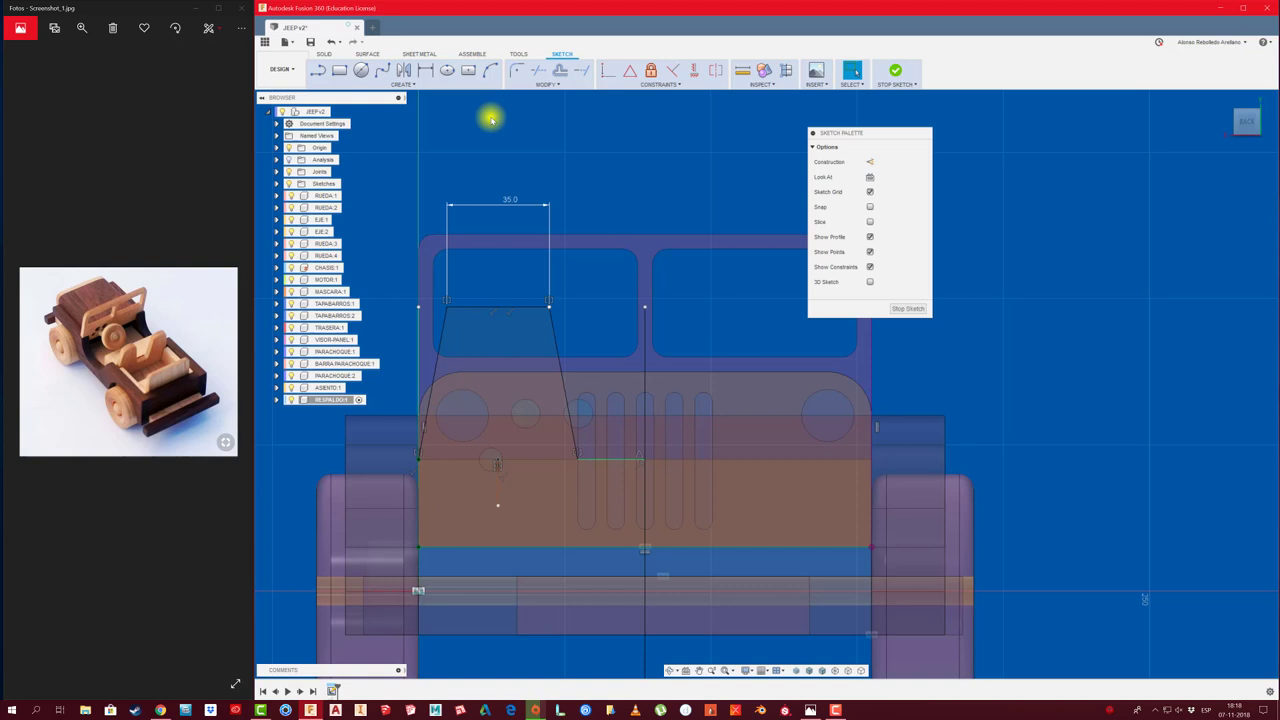
Mirror the four backrest outline lines about the vertical centre line
click(405, 71)
click(441, 342)
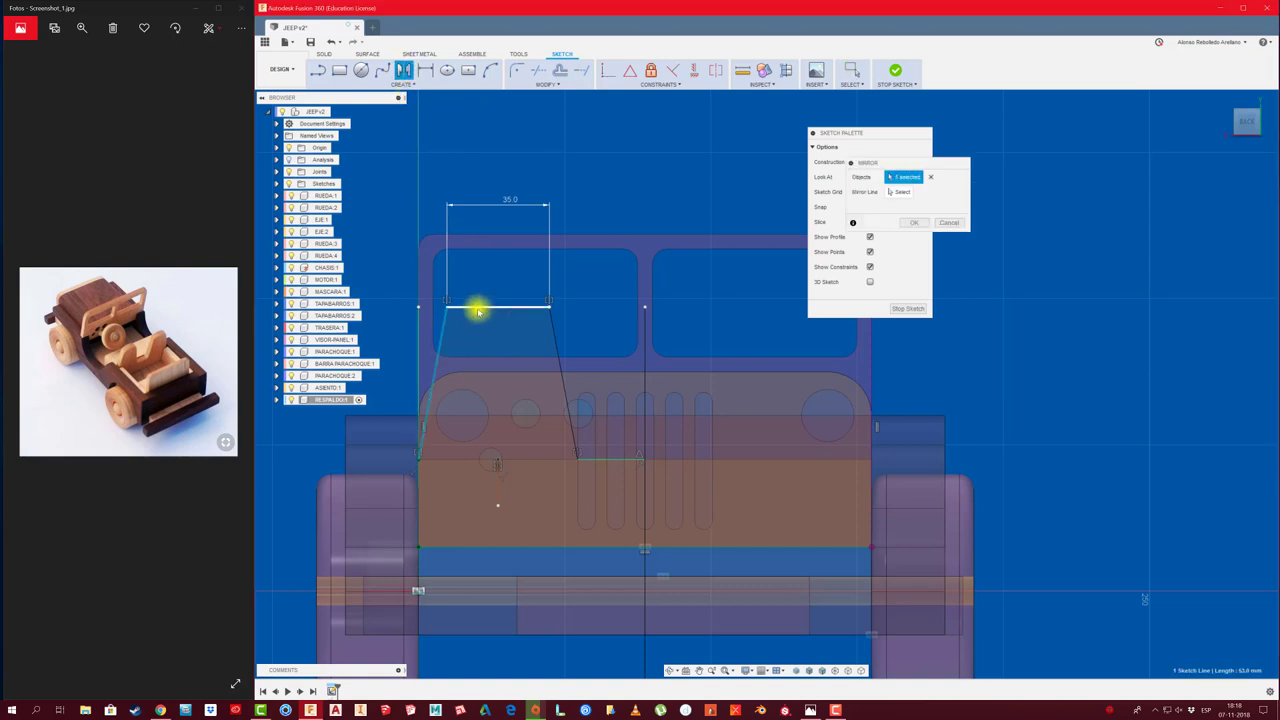
click(478, 309)
click(551, 322)
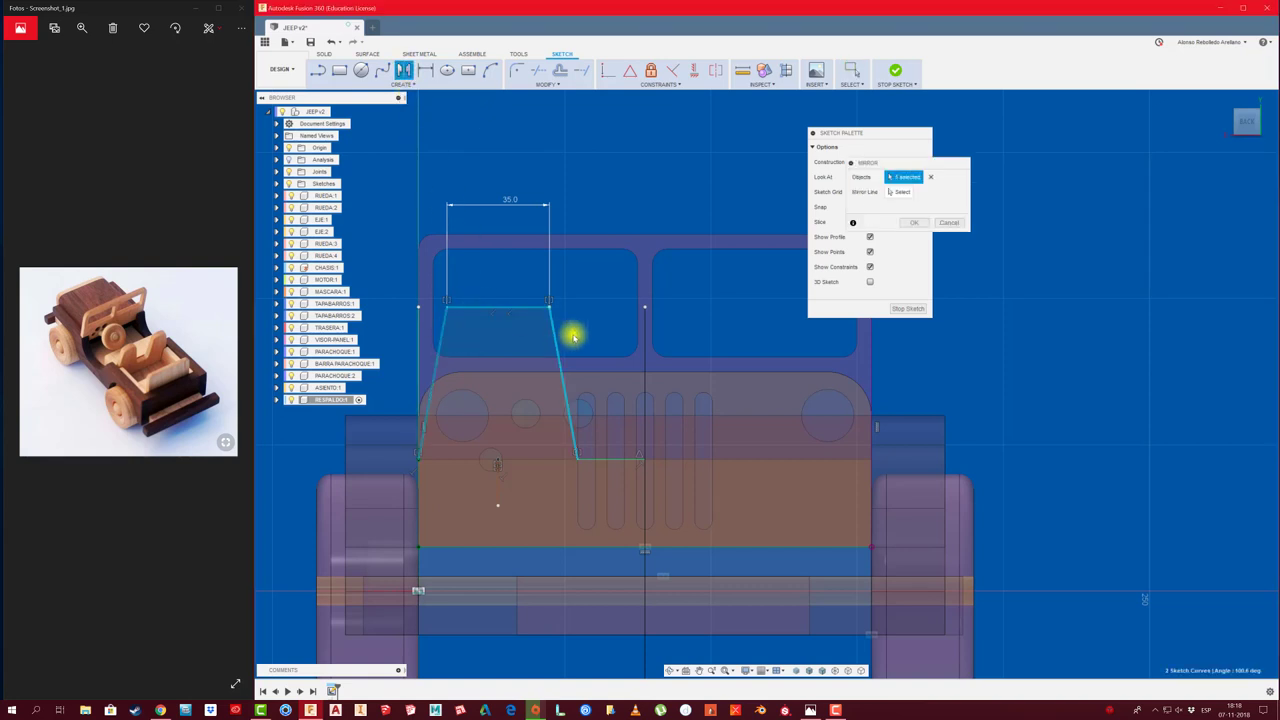
click(613, 462)
click(900, 191)
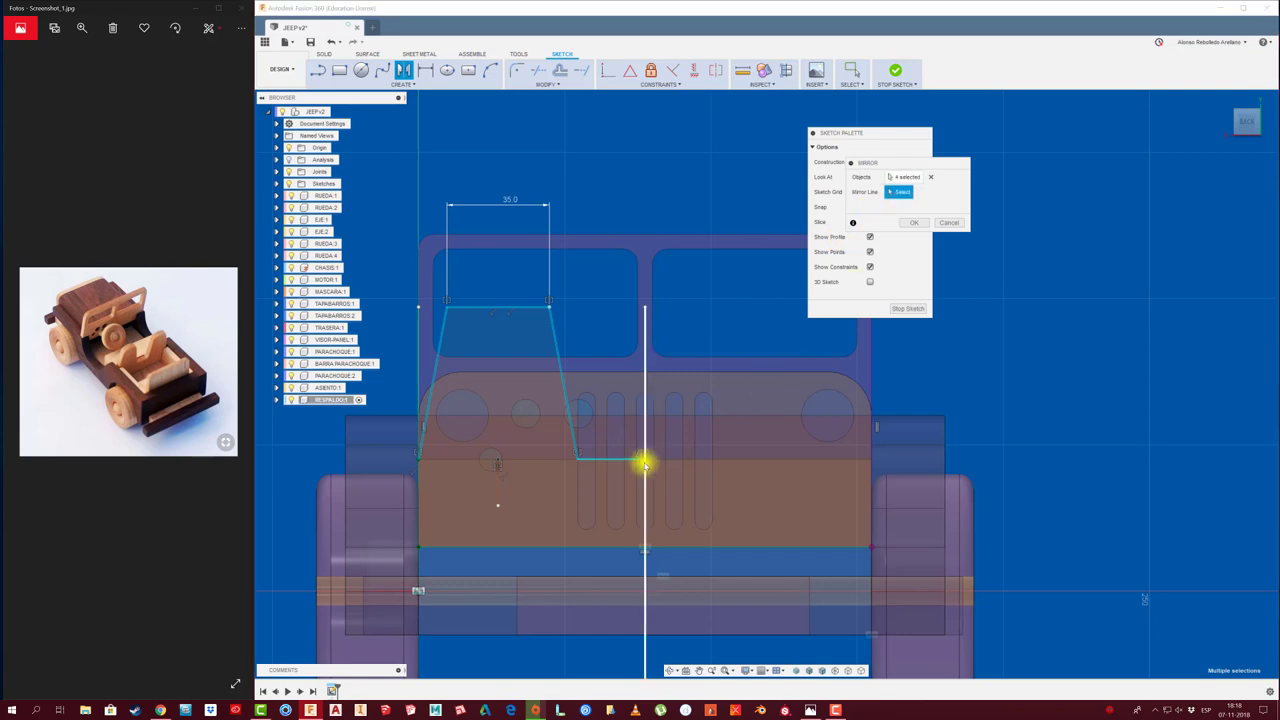
click(645, 460)
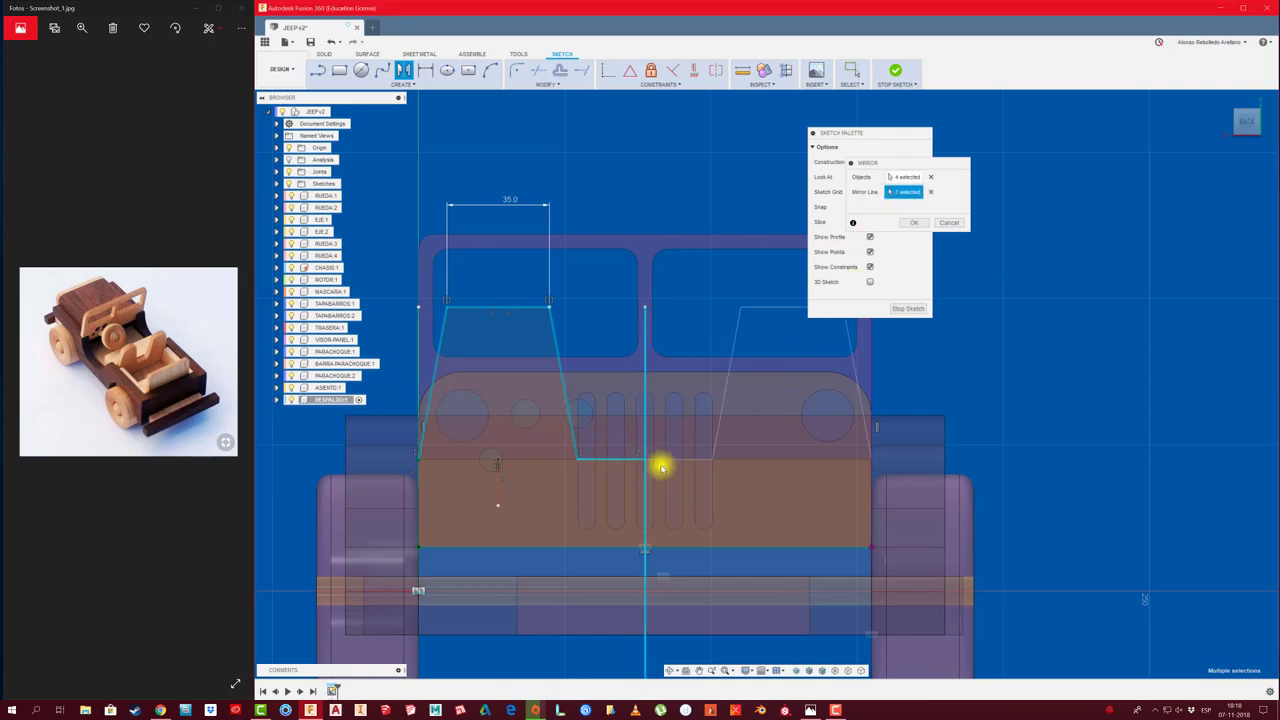
click(915, 223)
Finish the sketch and extrude both backrest profiles 10 mm into a new body
click(906, 310)
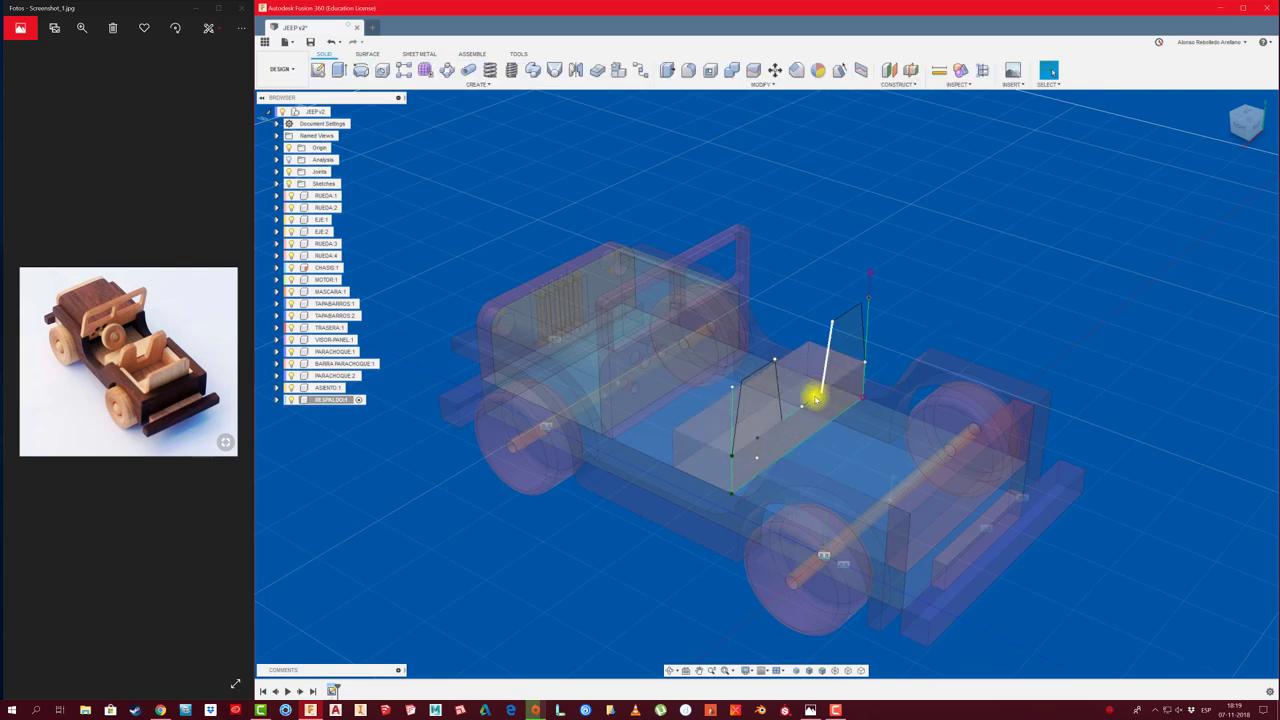
click(855, 352)
key(e)
click(762, 403)
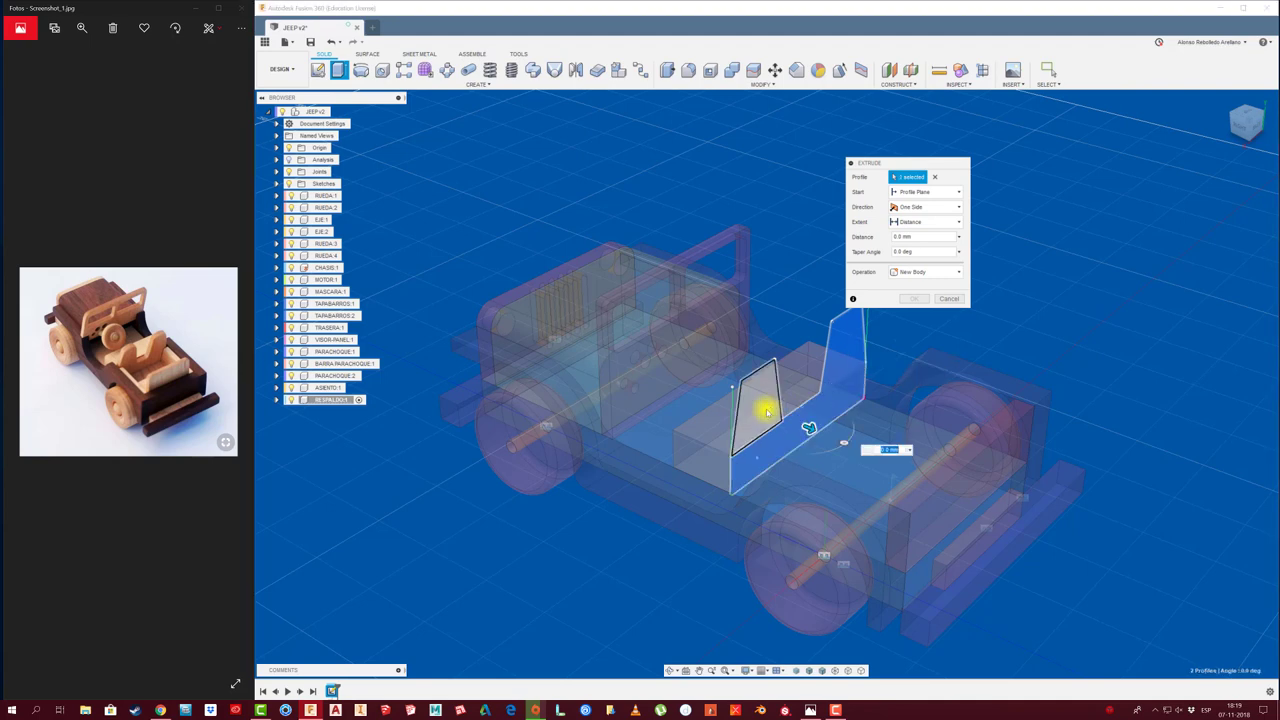
drag(767, 407, 781, 412)
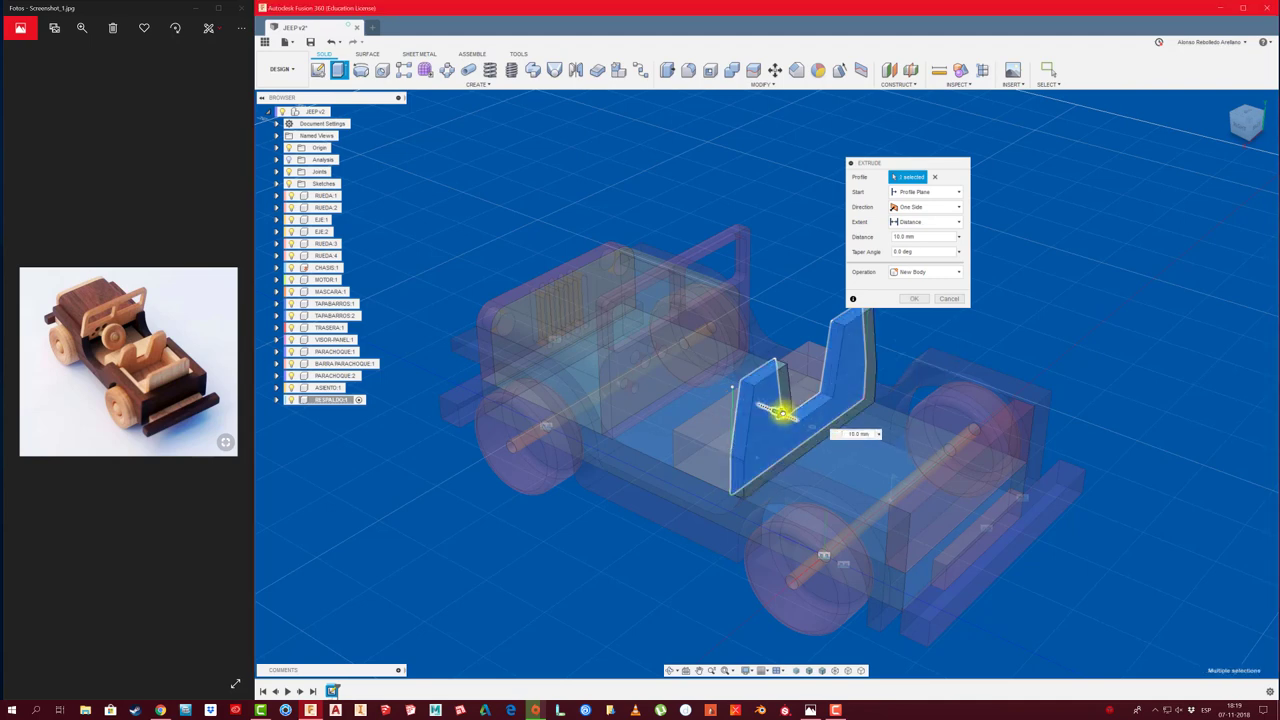
click(913, 300)
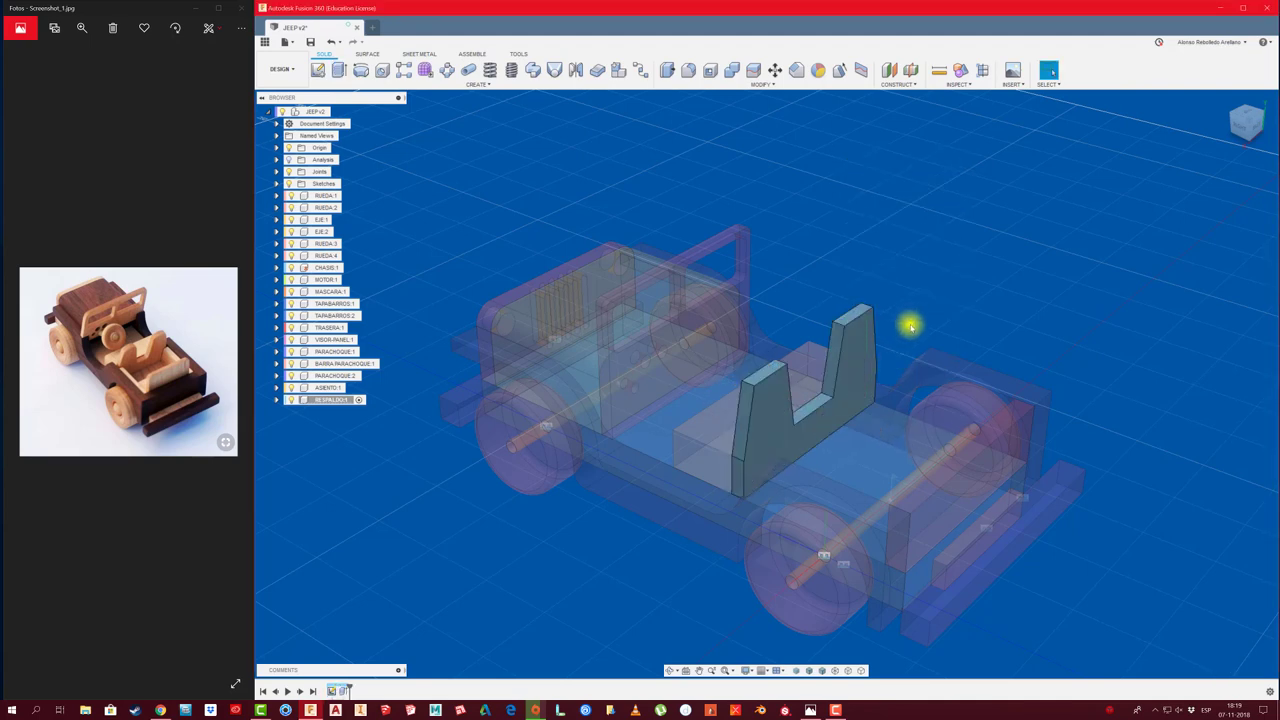
Pick both upright top edges and the notch bottom edge of the backrest for a 5 mm fillet
click(688, 70)
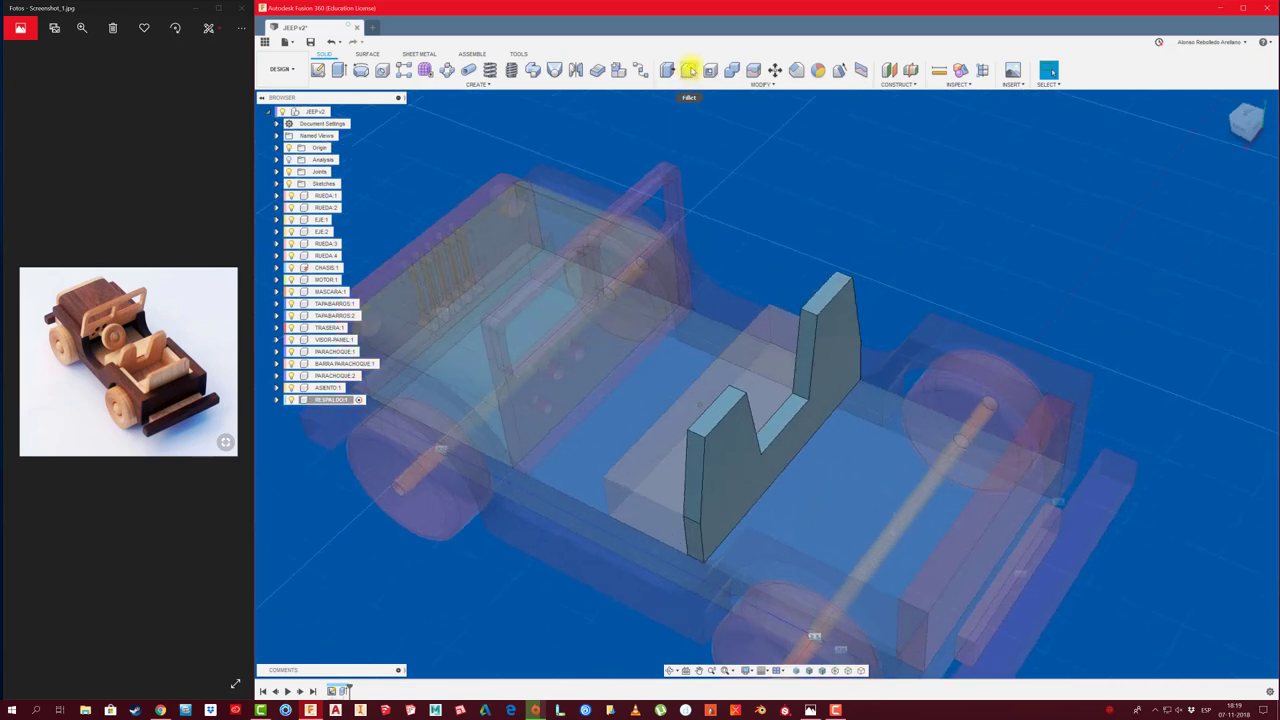
click(743, 395)
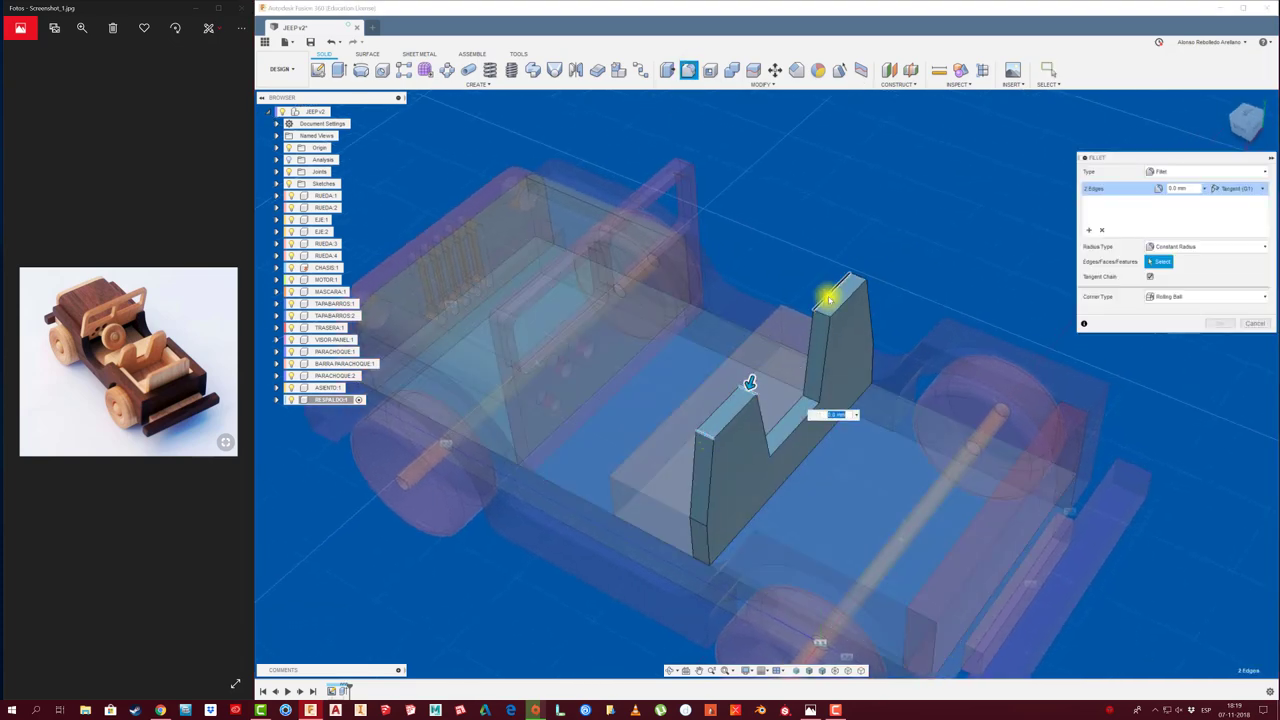
click(840, 298)
click(805, 415)
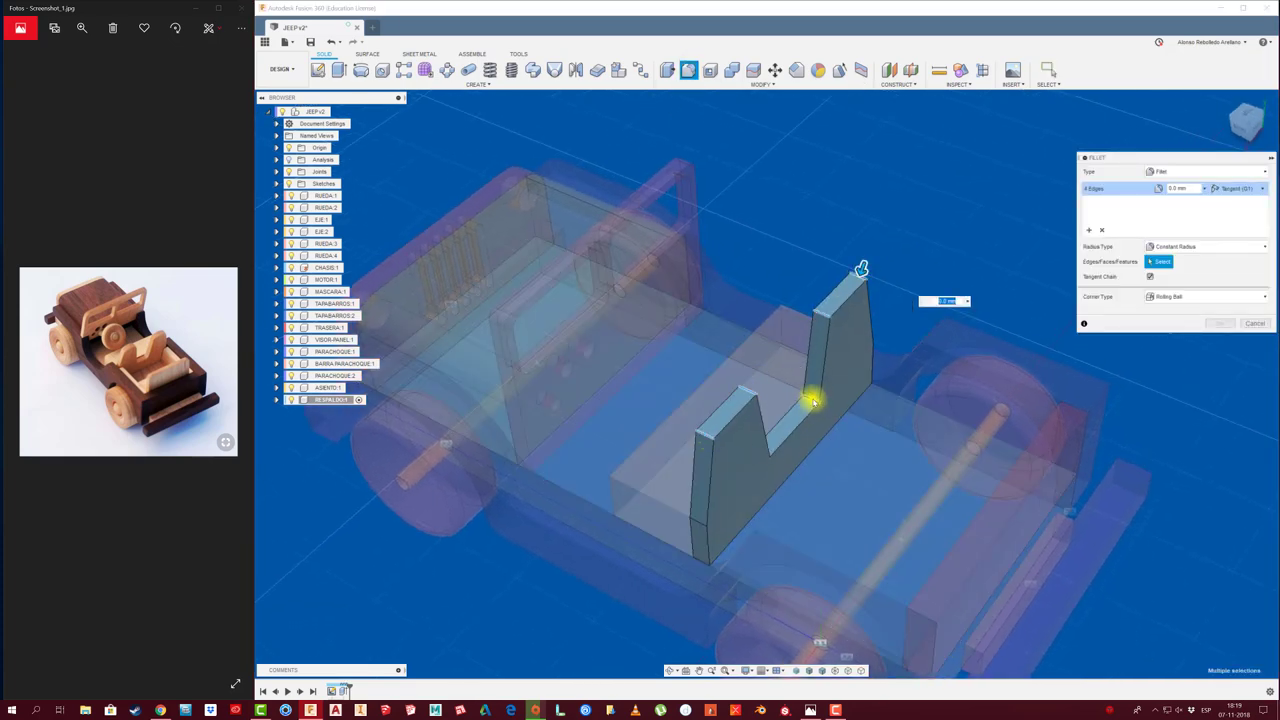
mouse_move(777, 443)
shift+middle_down()
mouse_move(692, 470)
mouse_move(1171, 349)
mouse_move(591, 221)
shift+middle_up()
Apply the 5 mm fillets and make the root JEEP v2 component active
click(1220, 323)
click(336, 111)
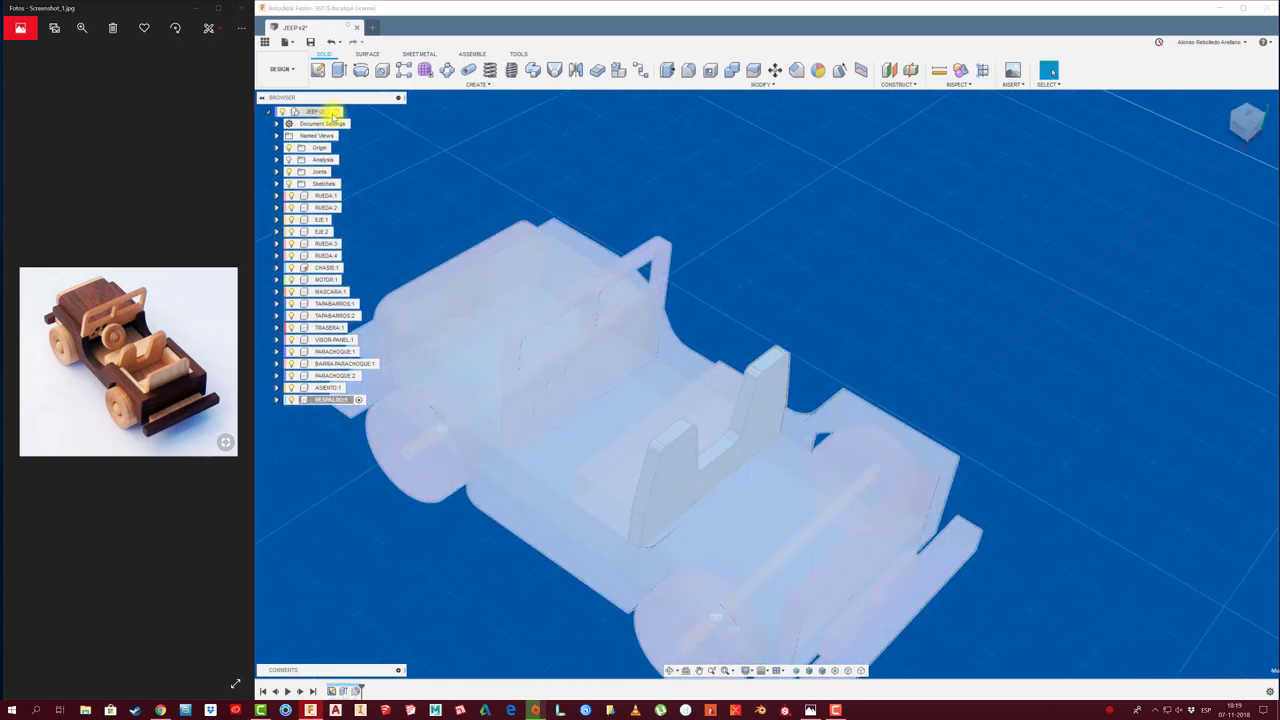
shift+middle_drag(411, 144, 838, 238)
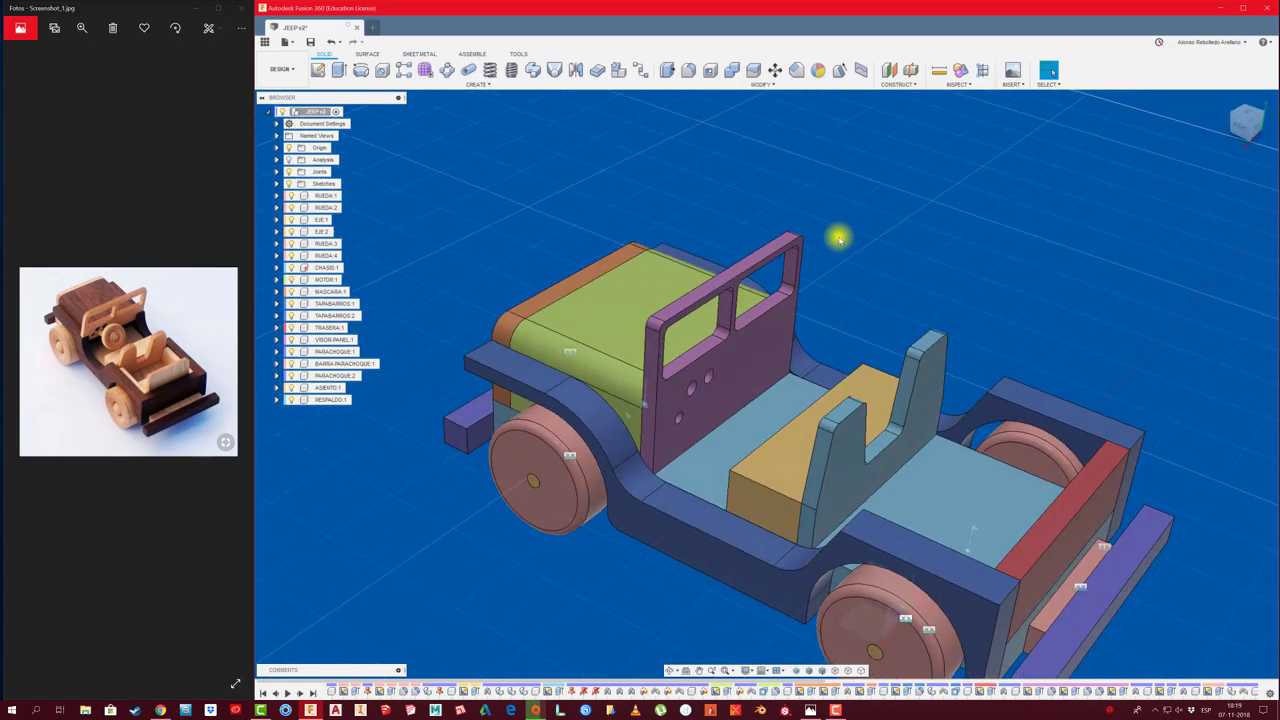
Rigidly join RESPALDO to ASIENTO with an As-Built Joint and save the design
key(j)
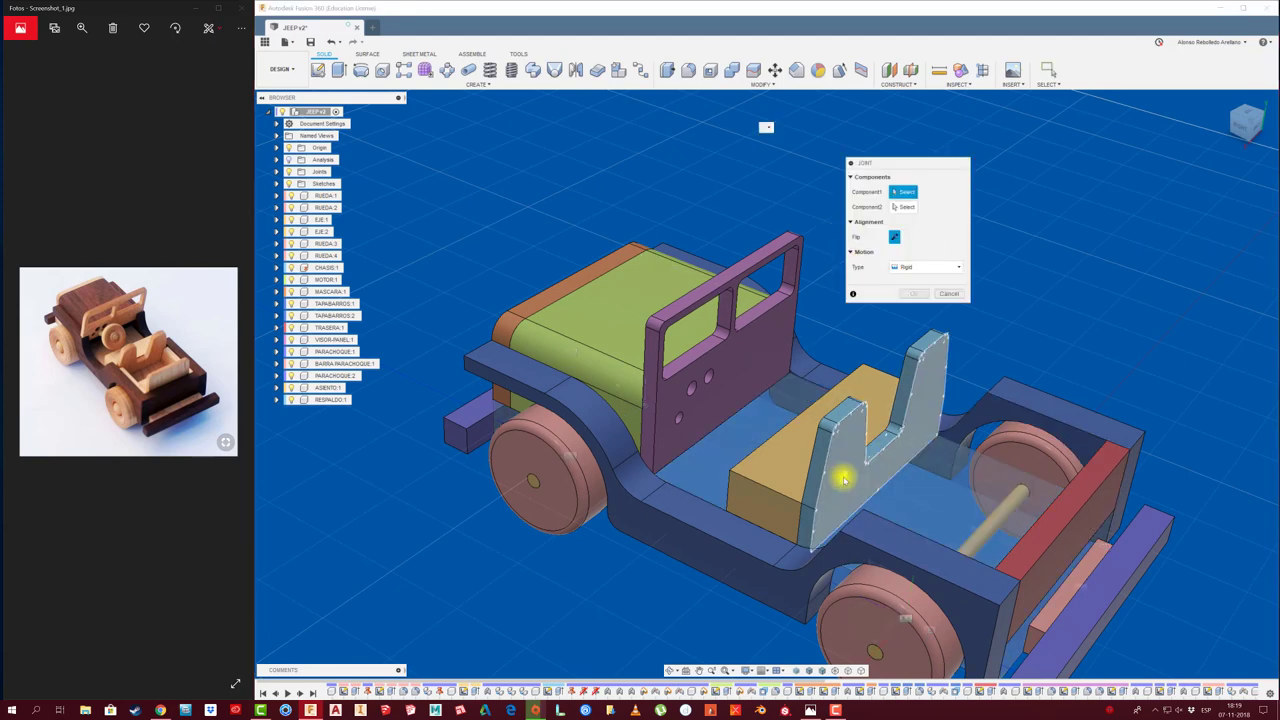
click(858, 484)
click(950, 294)
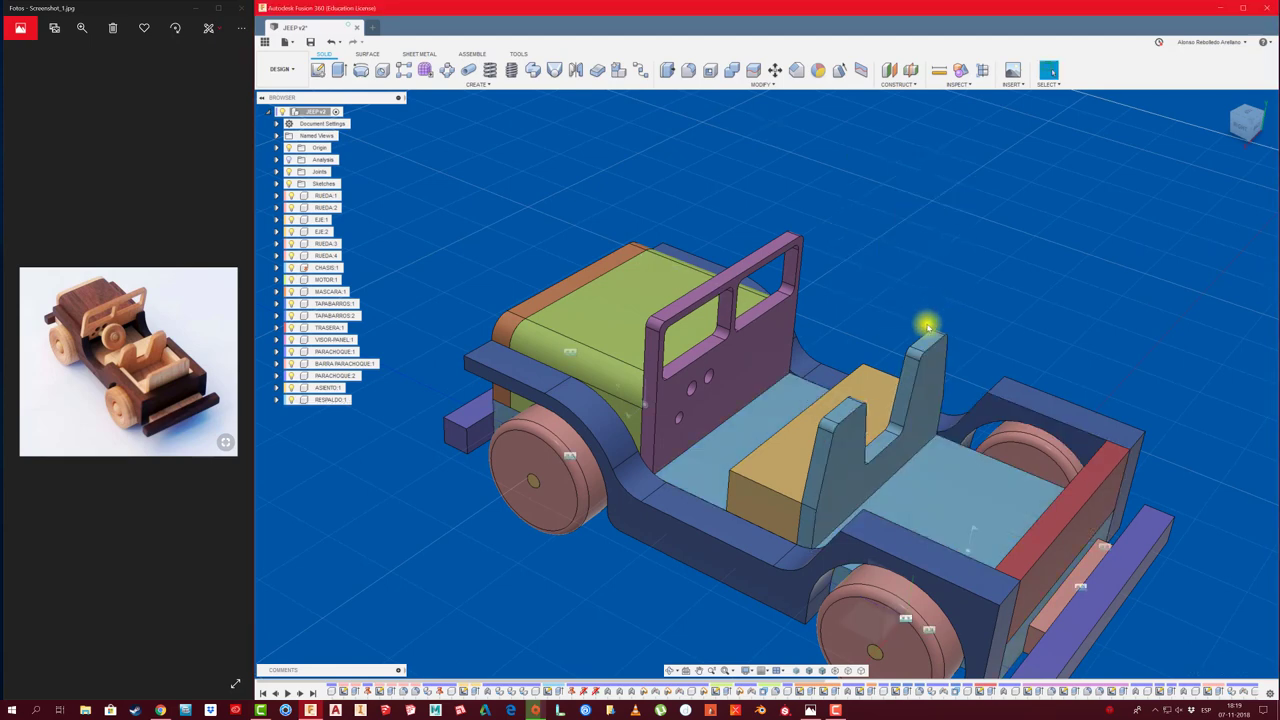
key(shift+j)
click(851, 434)
click(814, 480)
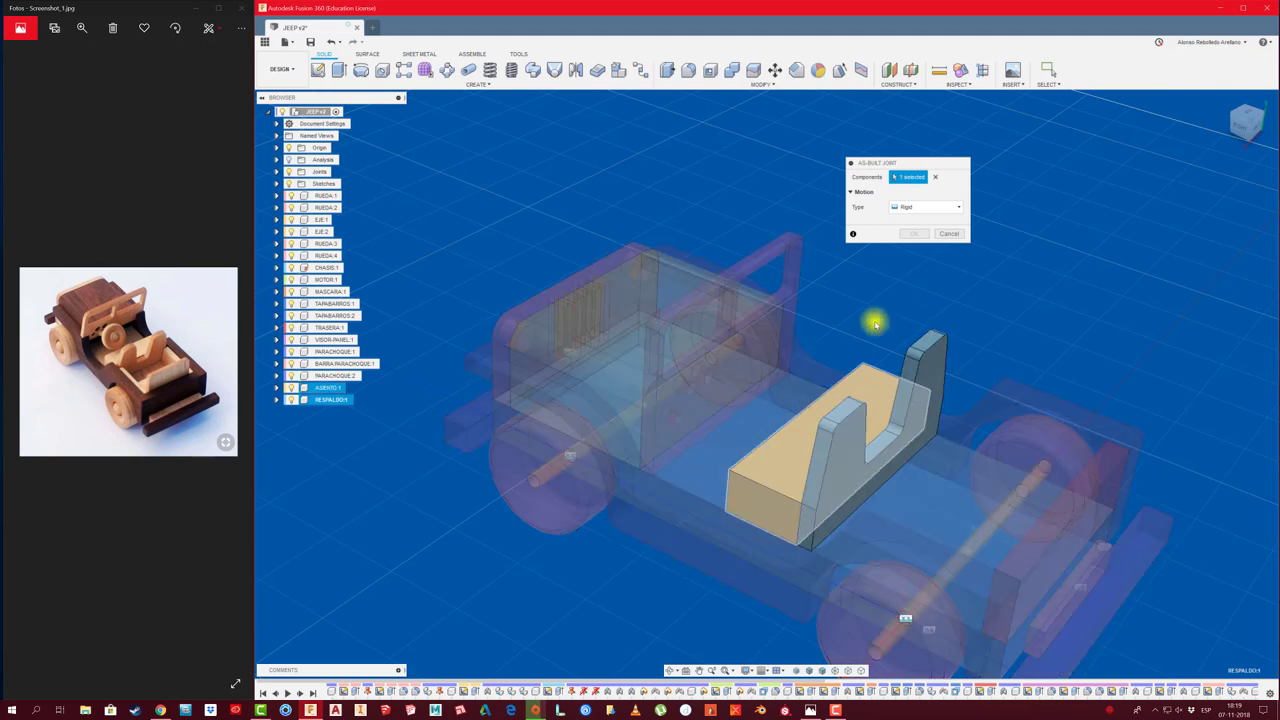
click(911, 258)
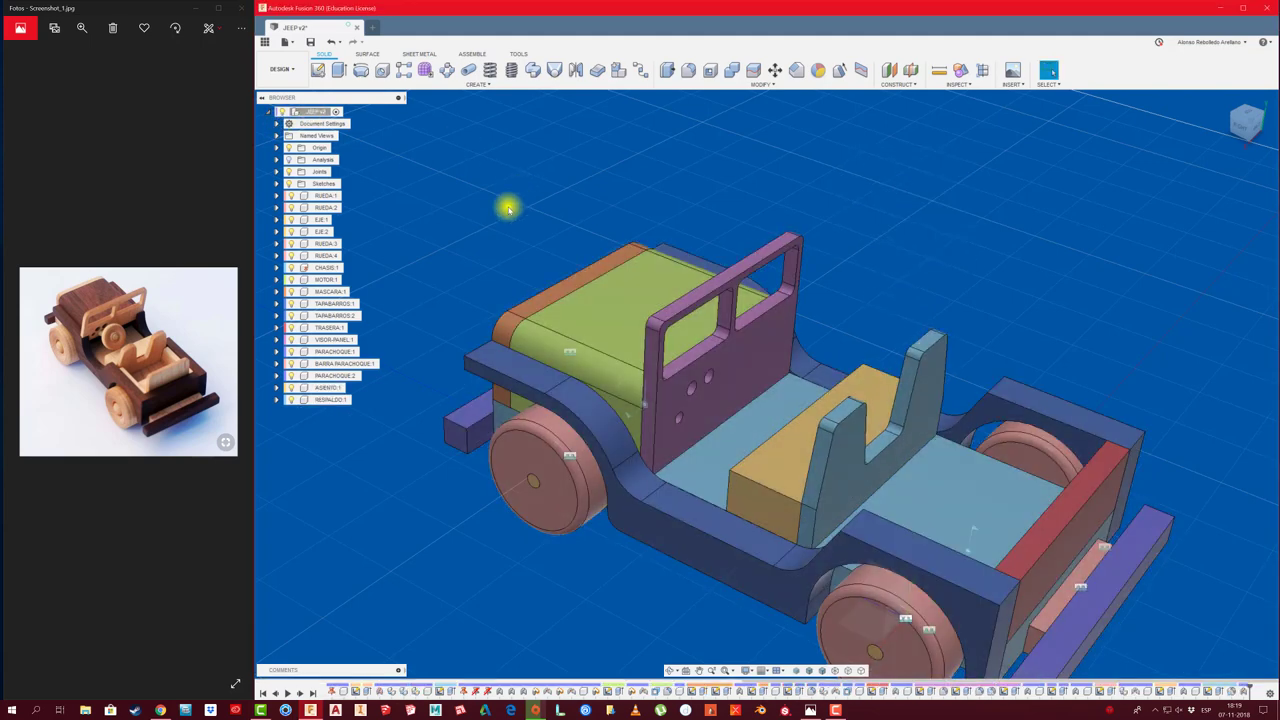
click(310, 41)
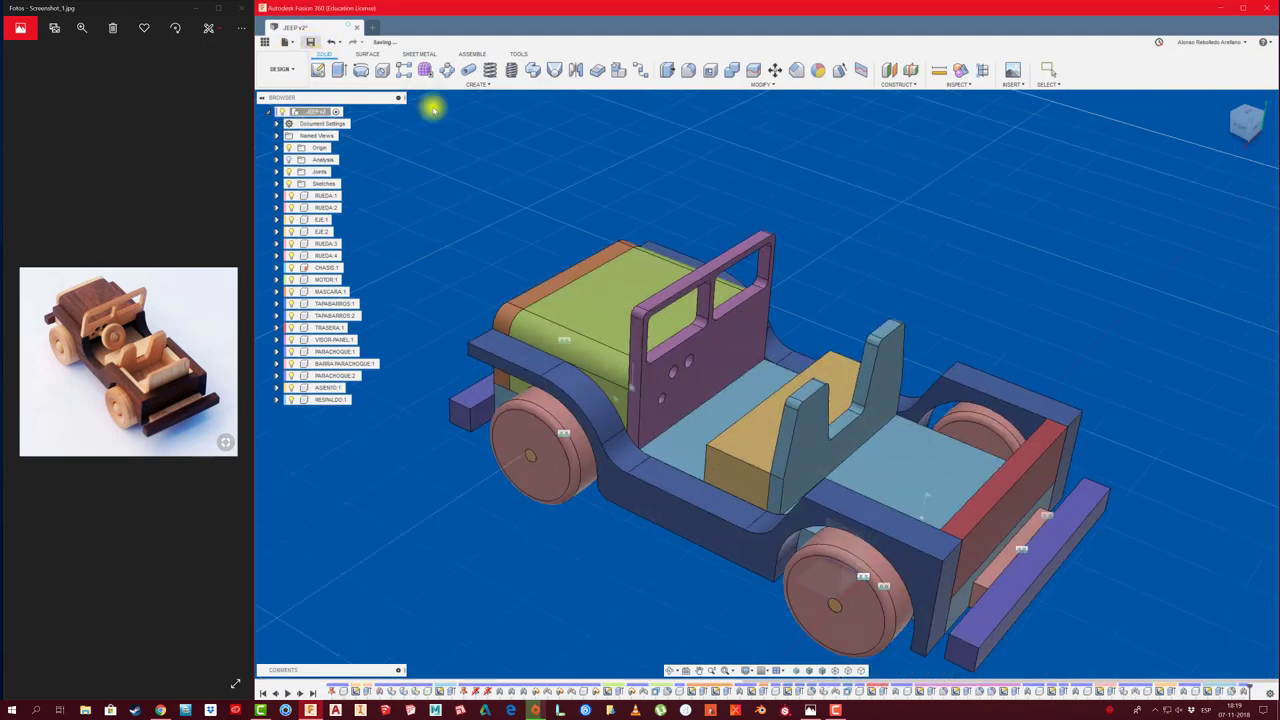
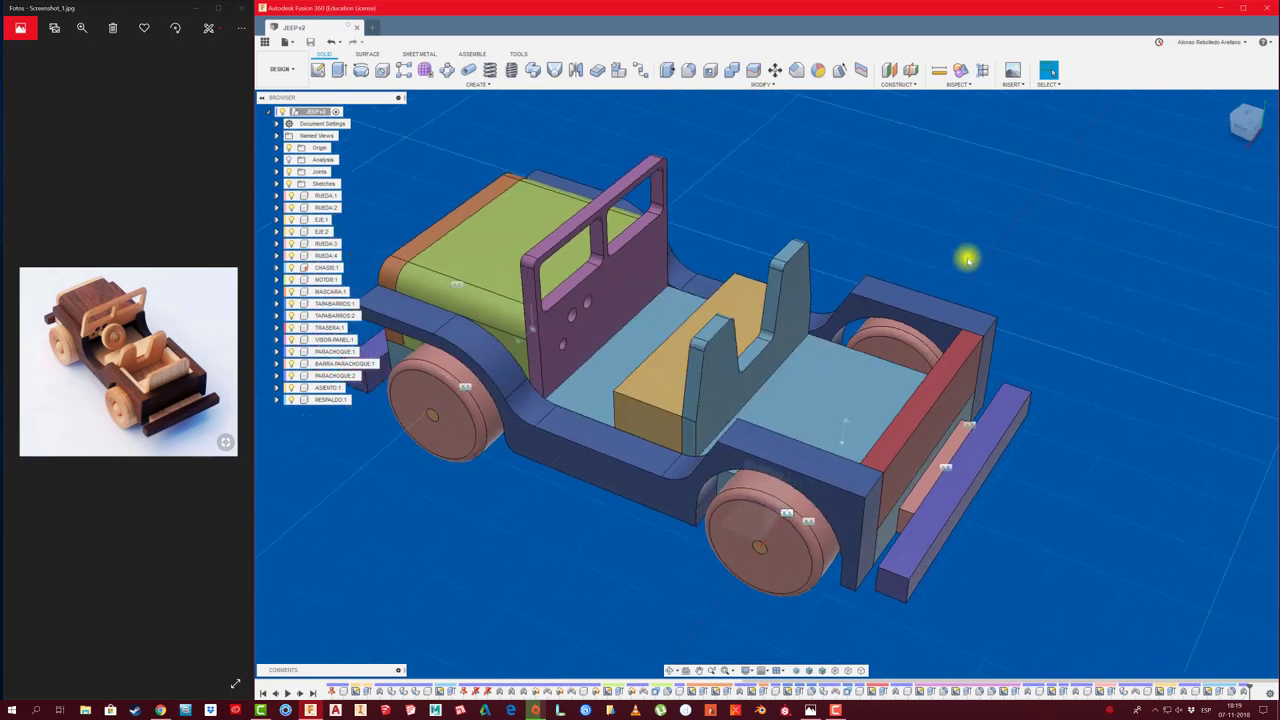
Add a new LATERA PICKUP component to the JEEP v2 design
right_click(330, 112)
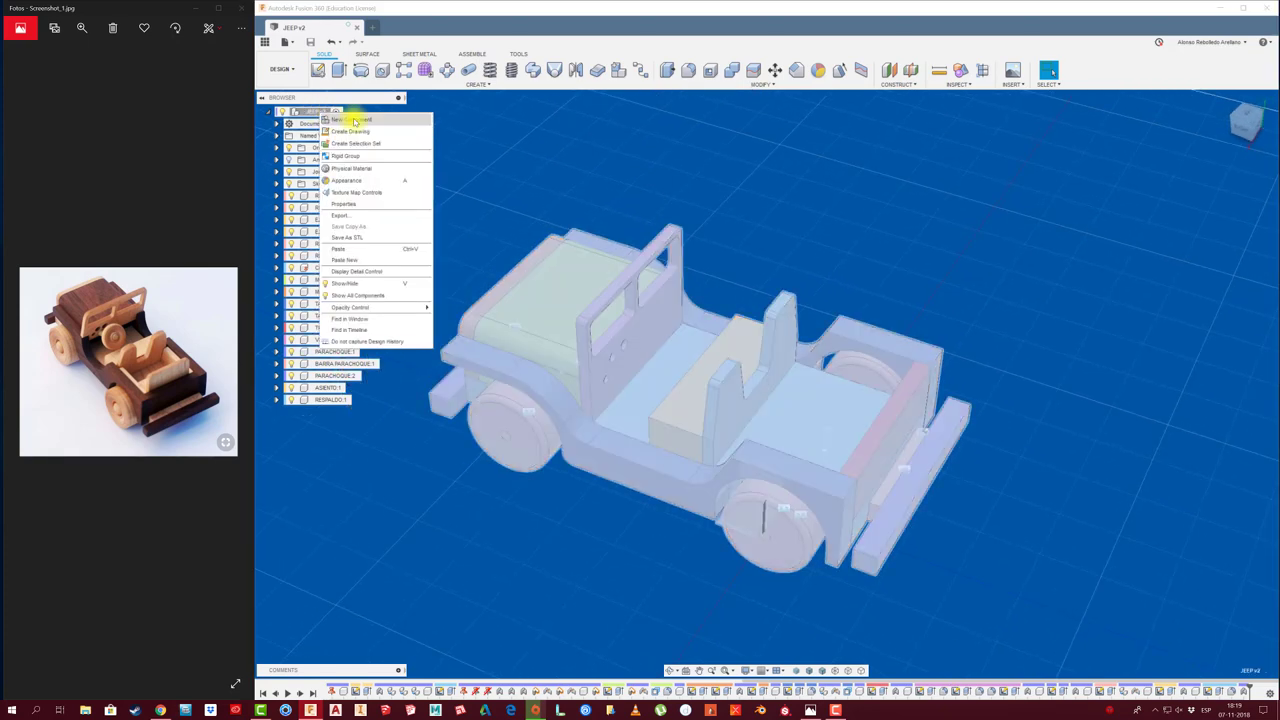
click(354, 120)
text(LATERA PICKUP)
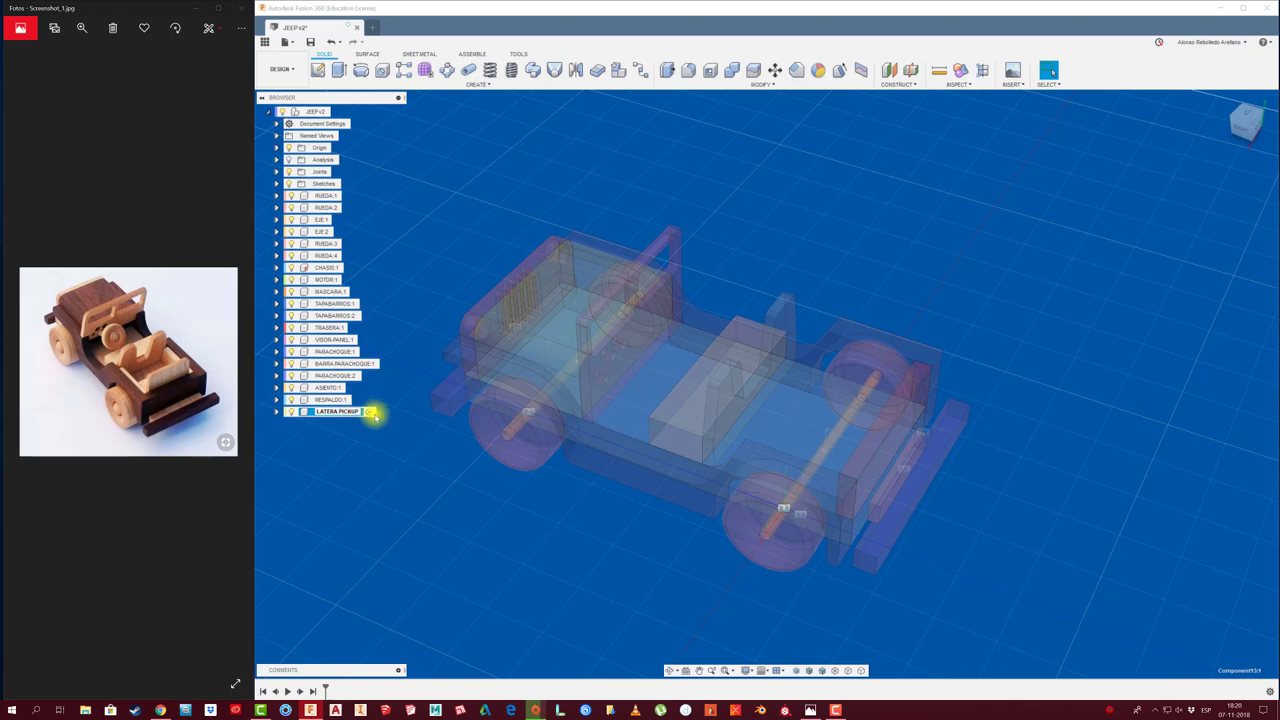
key(Return)
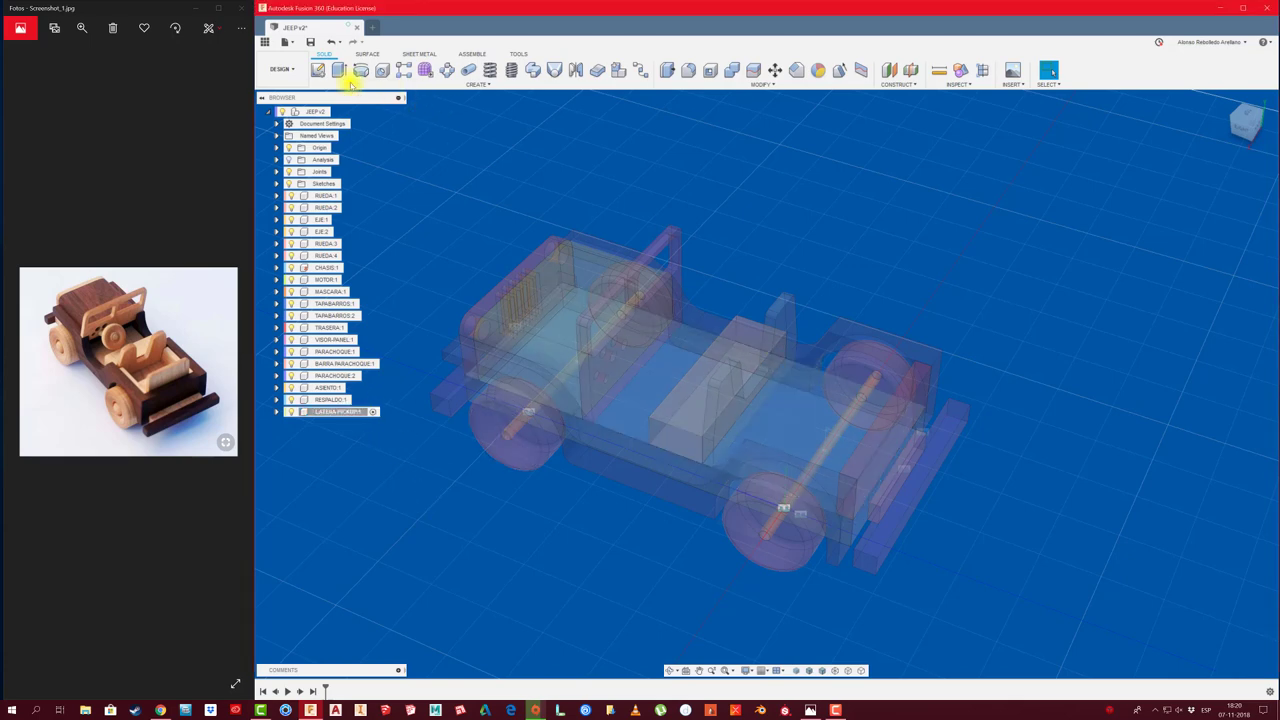
Sketch a rectangle on the jeep's side plane above the rear wheel arch
click(317, 70)
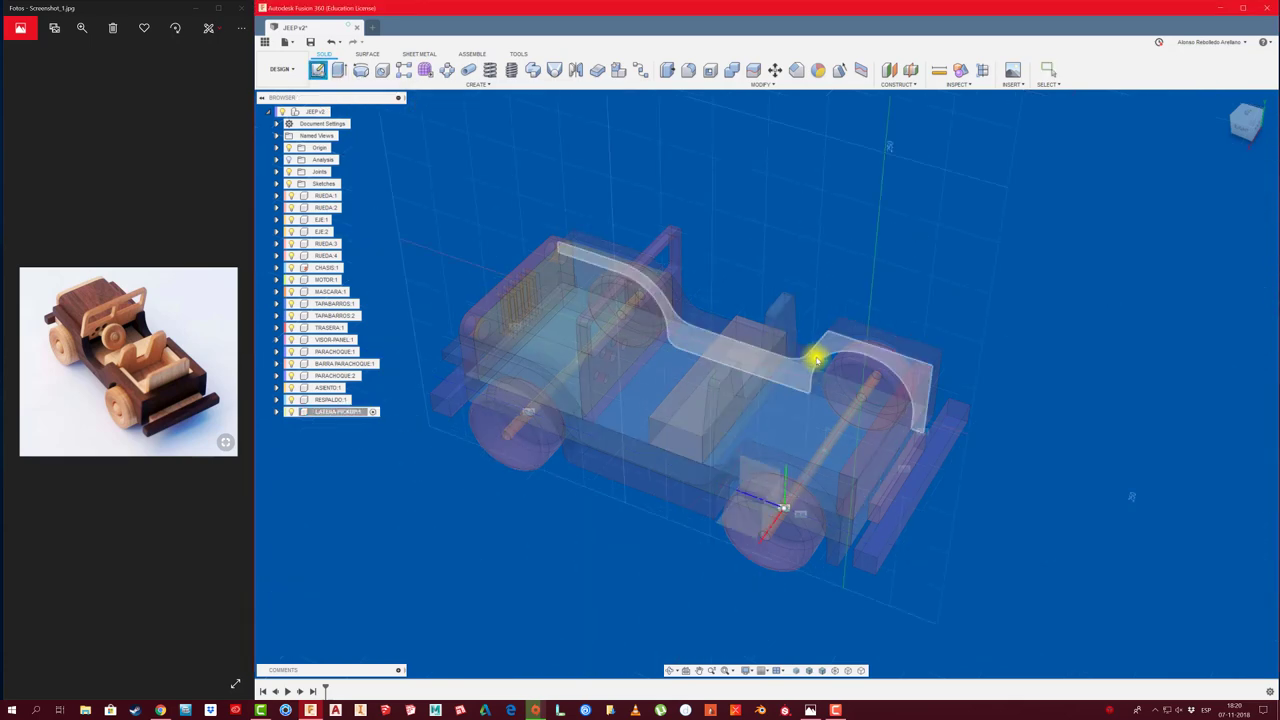
click(812, 369)
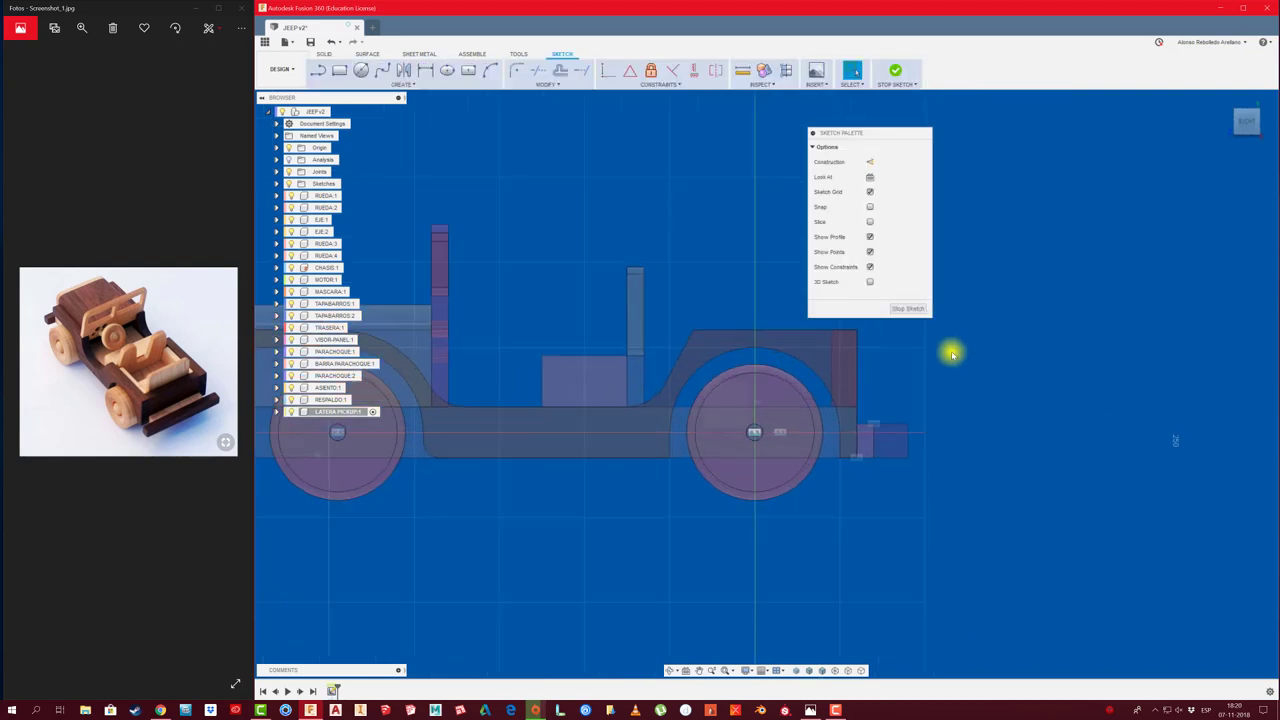
click(869, 221)
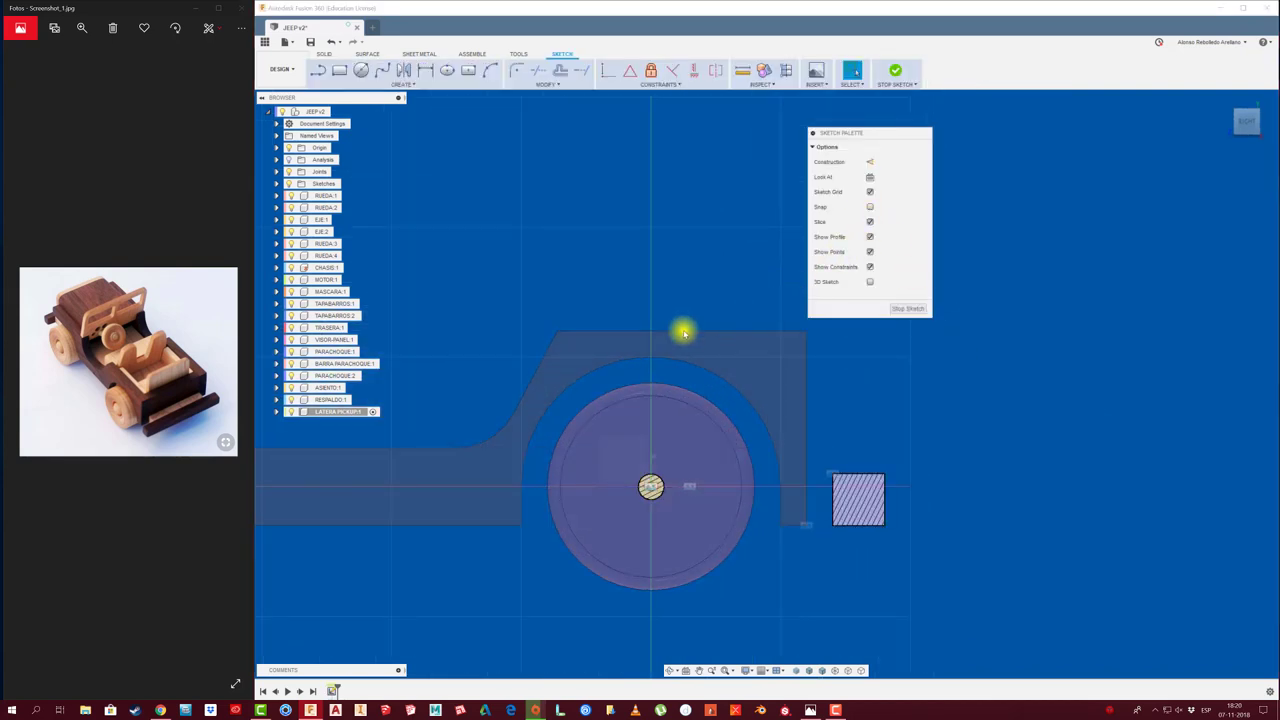
click(869, 236)
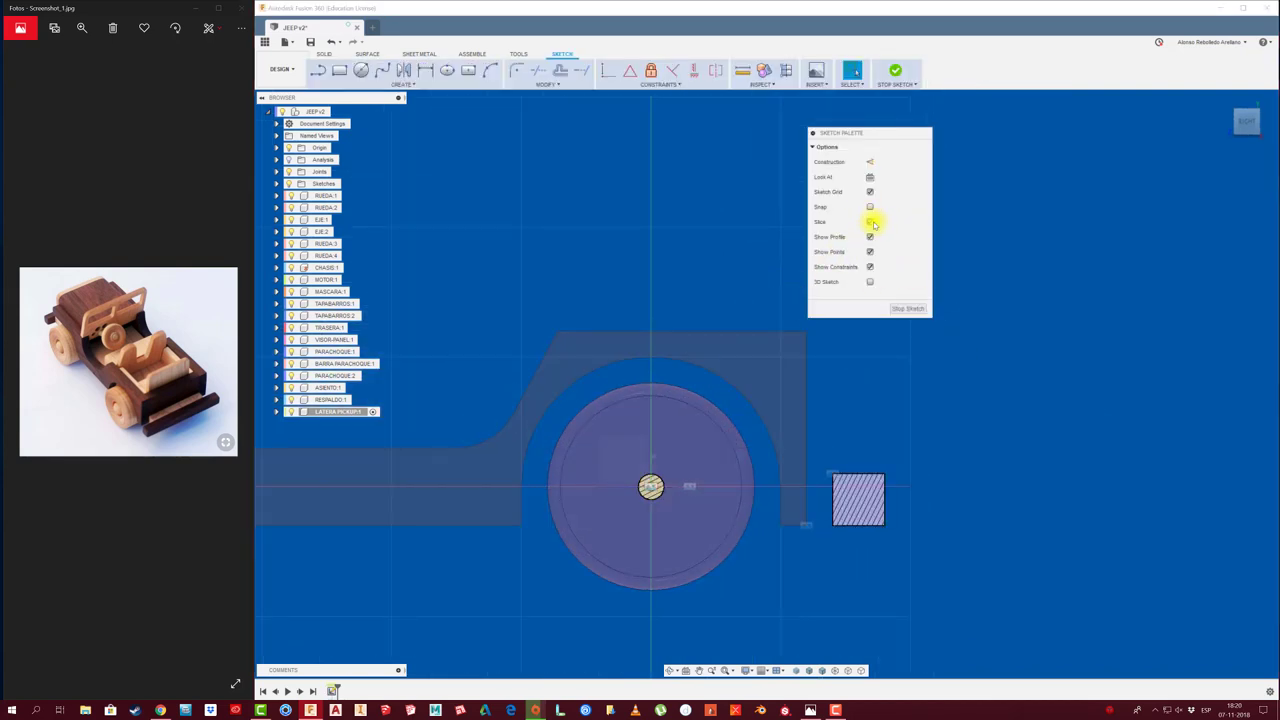
click(871, 222)
scroll(802, 302, down, 1)
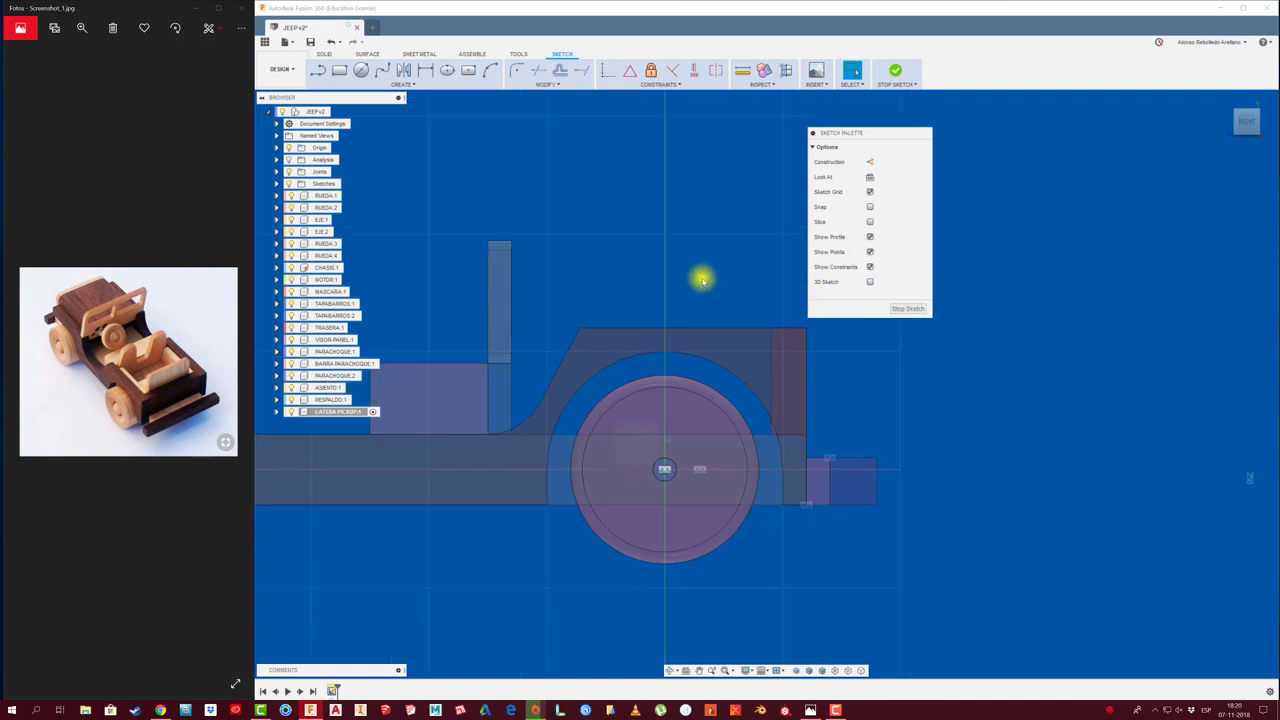
click(341, 74)
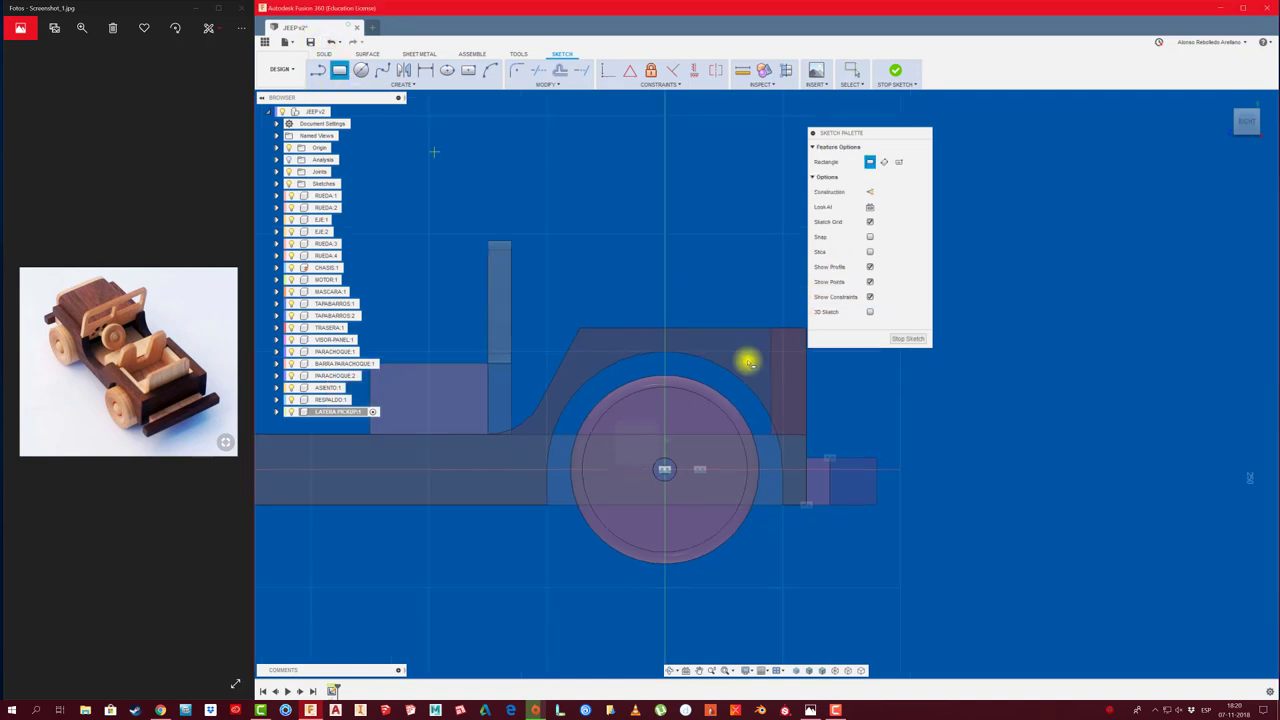
click(772, 435)
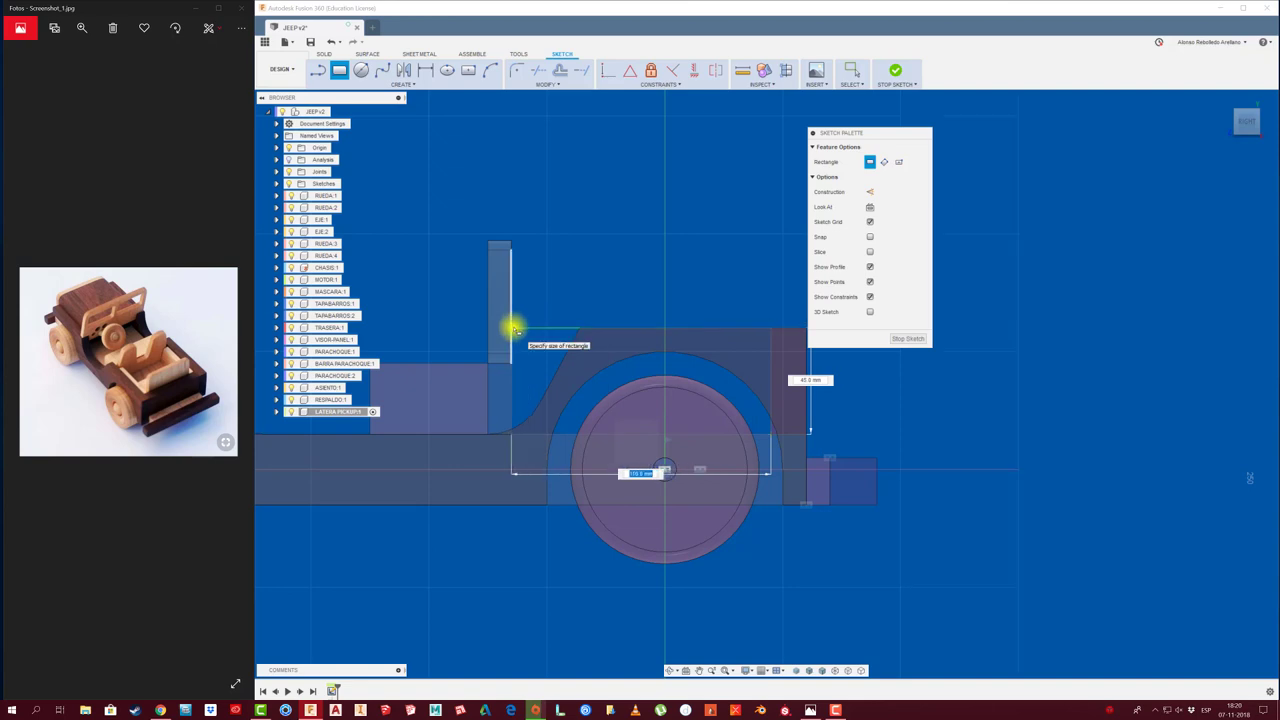
click(513, 330)
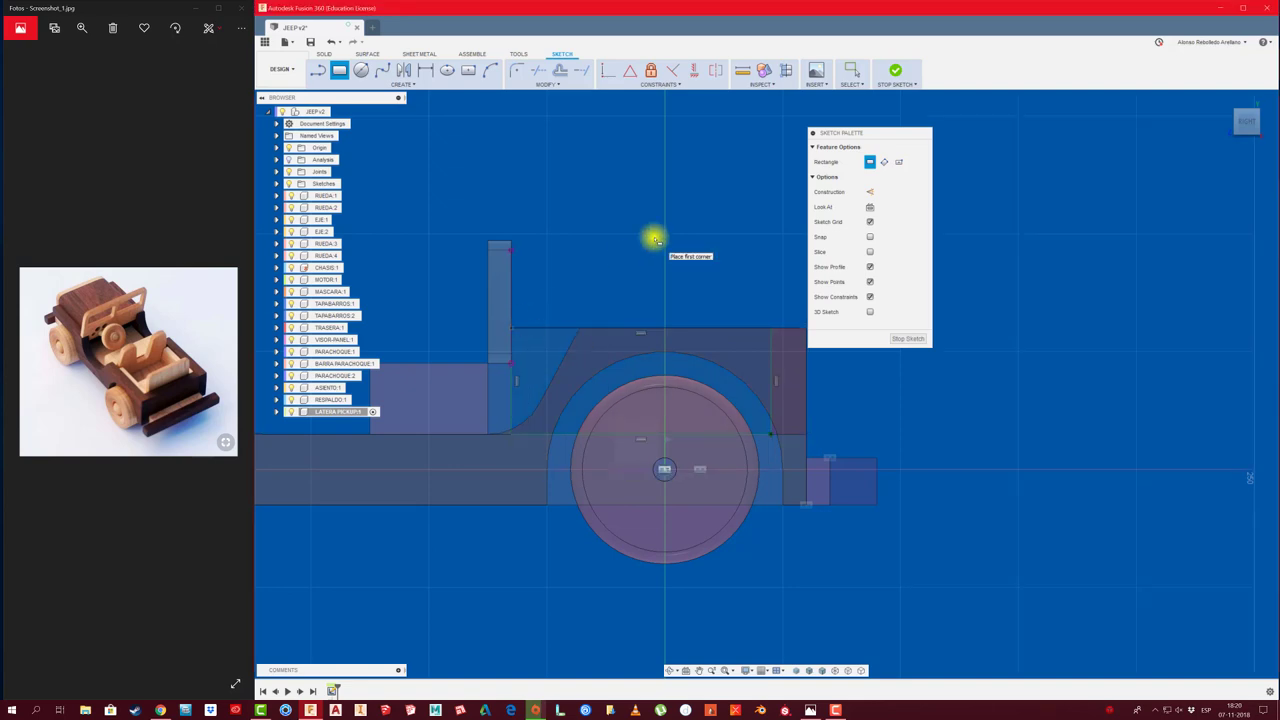
Extrude the three panel profiles as a new body, then reactivate the JEEP v2 root
key(e)
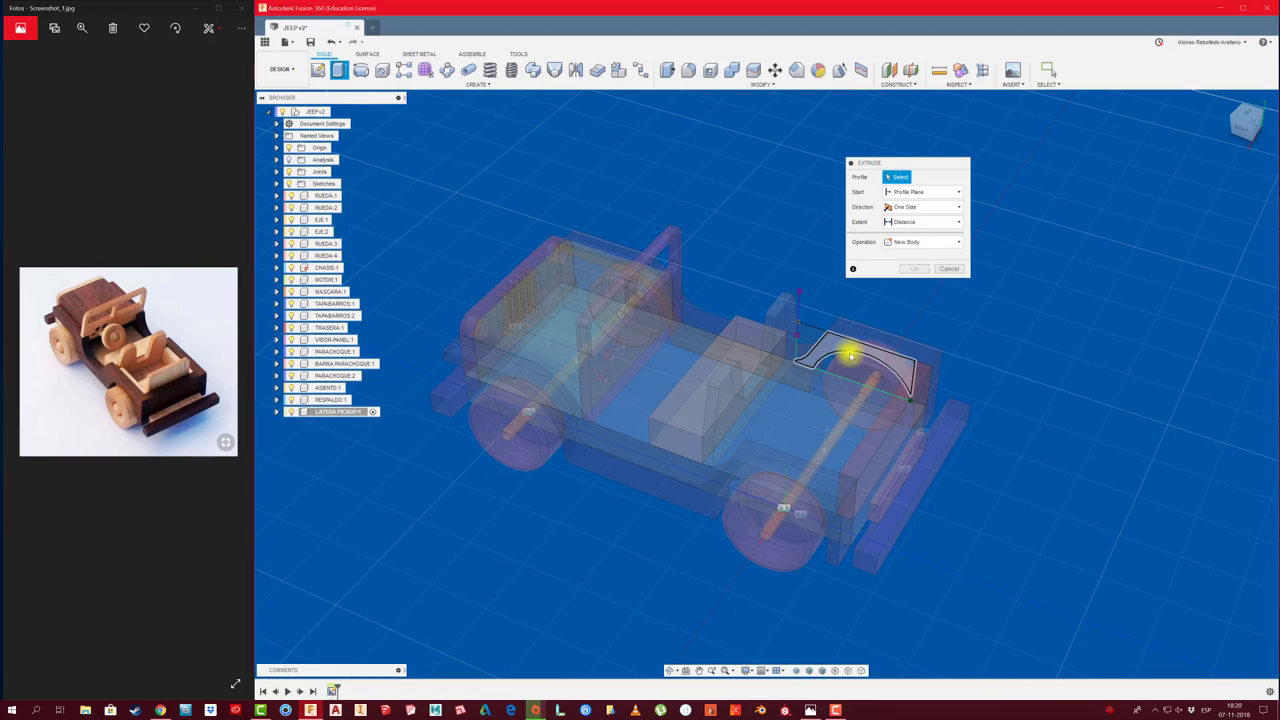
click(850, 356)
click(831, 349)
click(811, 334)
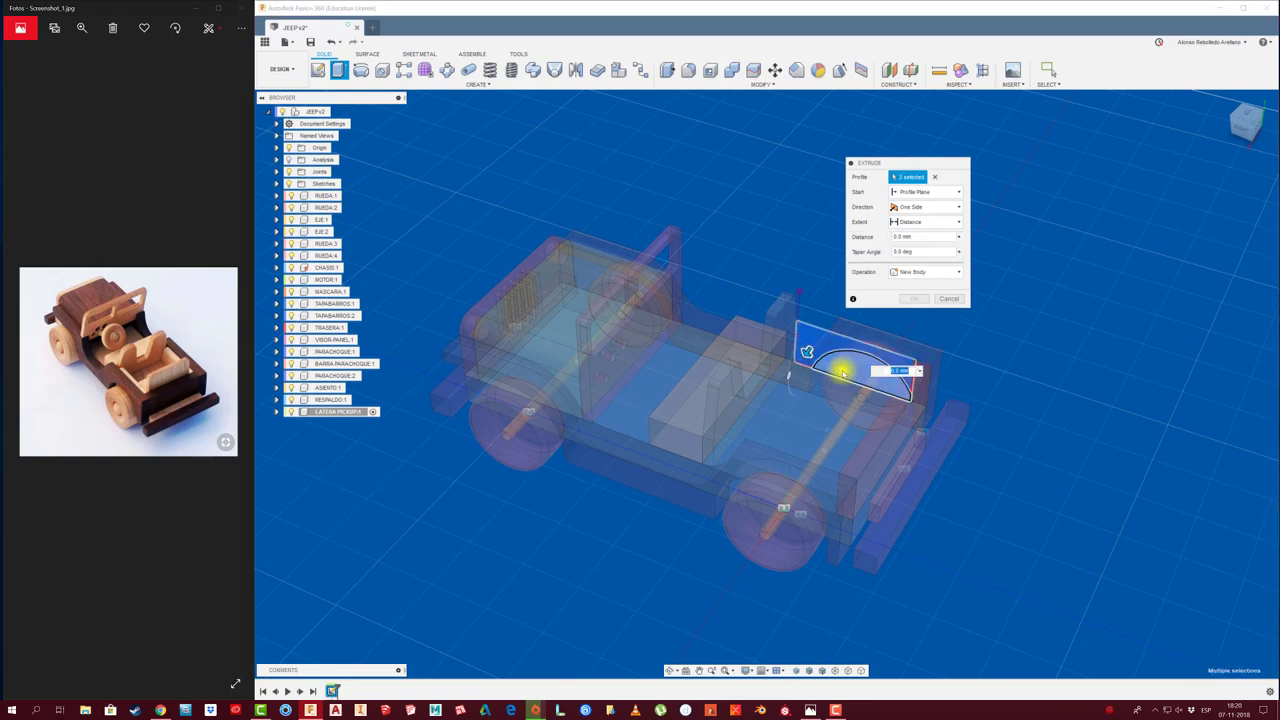
drag(807, 352, 802, 363)
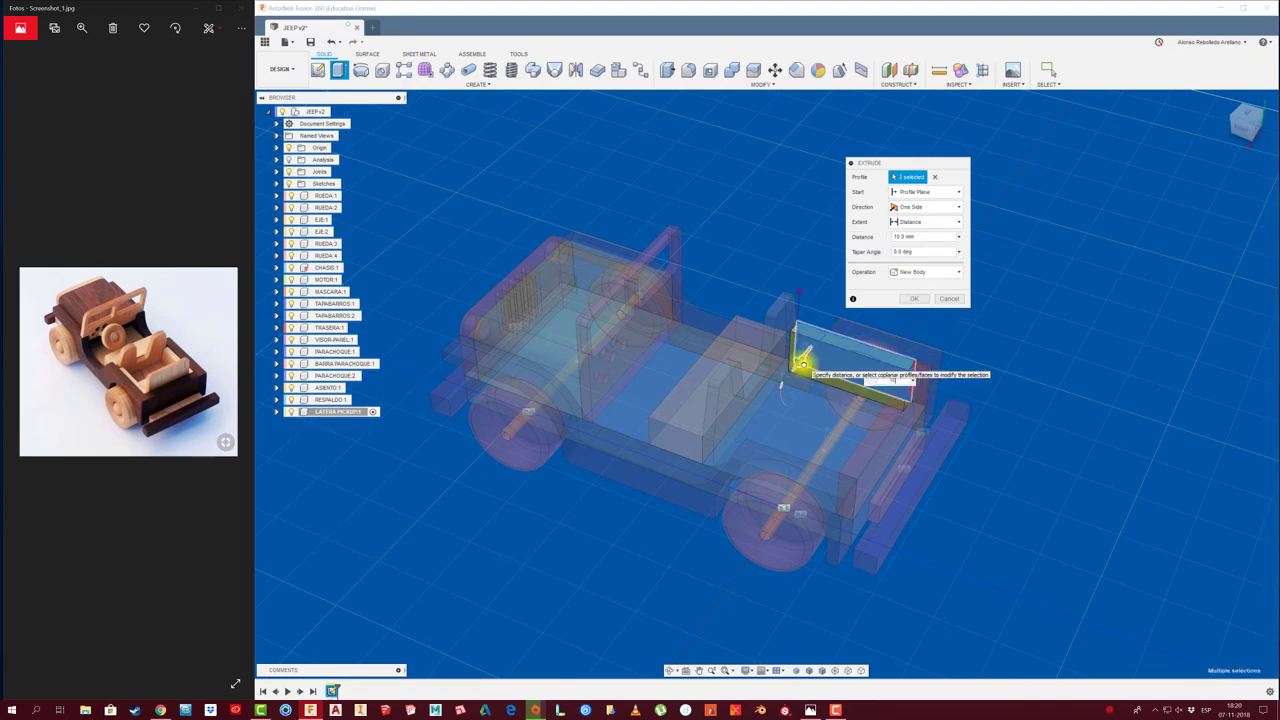
click(913, 298)
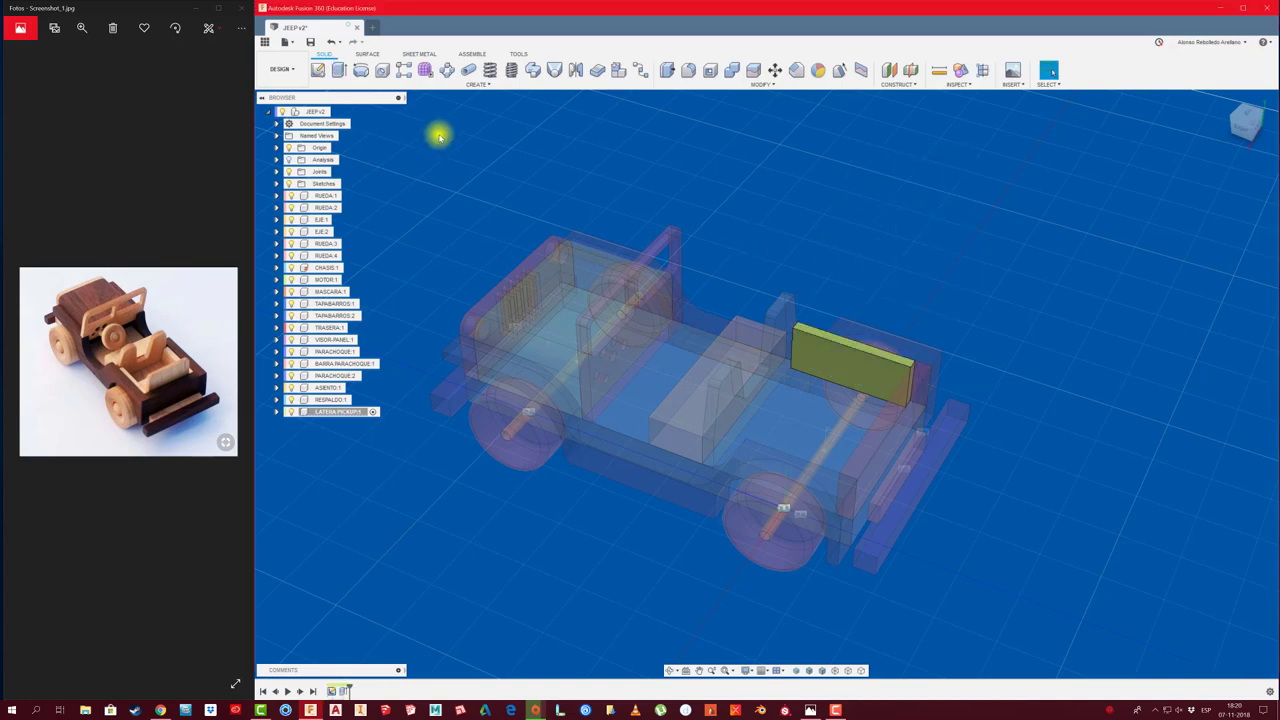
click(335, 111)
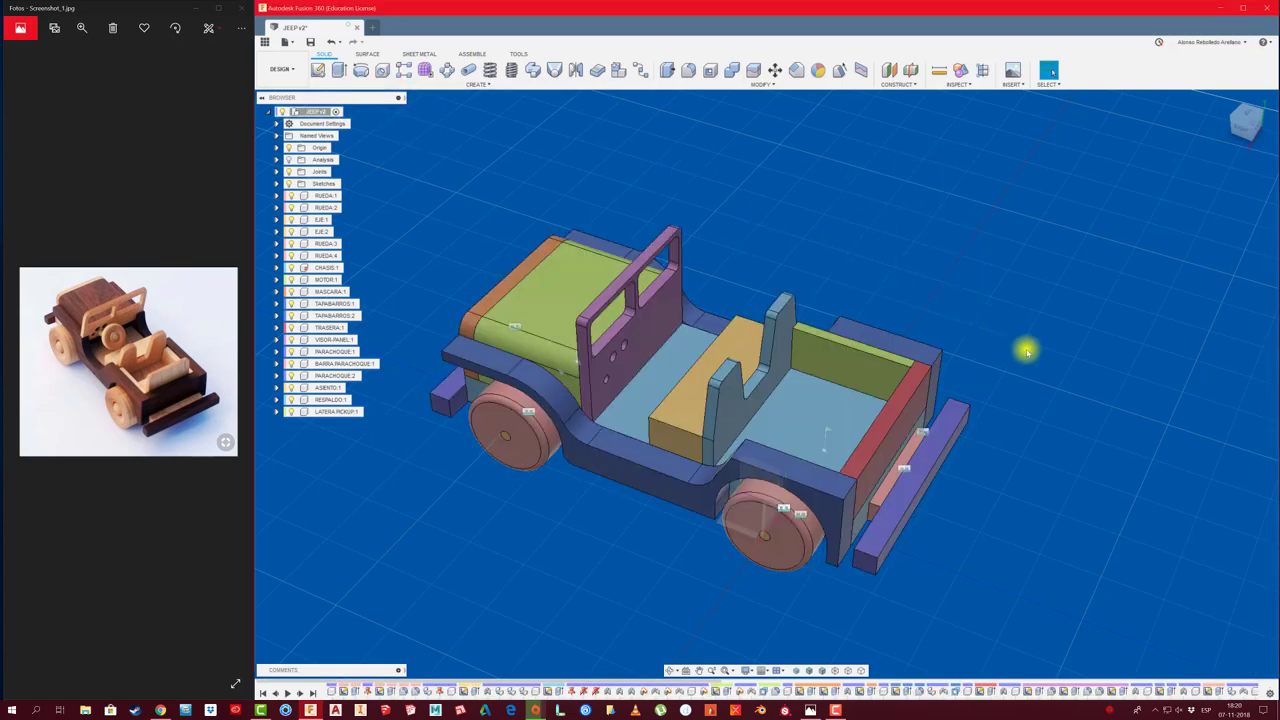
Rigidly join the LATERA PICKUP:1 side panel to CHASIS:1 with an as-built joint
scroll(1030, 352, down, 1)
shift+middle_drag(1033, 357, 1034, 357)
shift+middle_drag(506, 522, 506, 522)
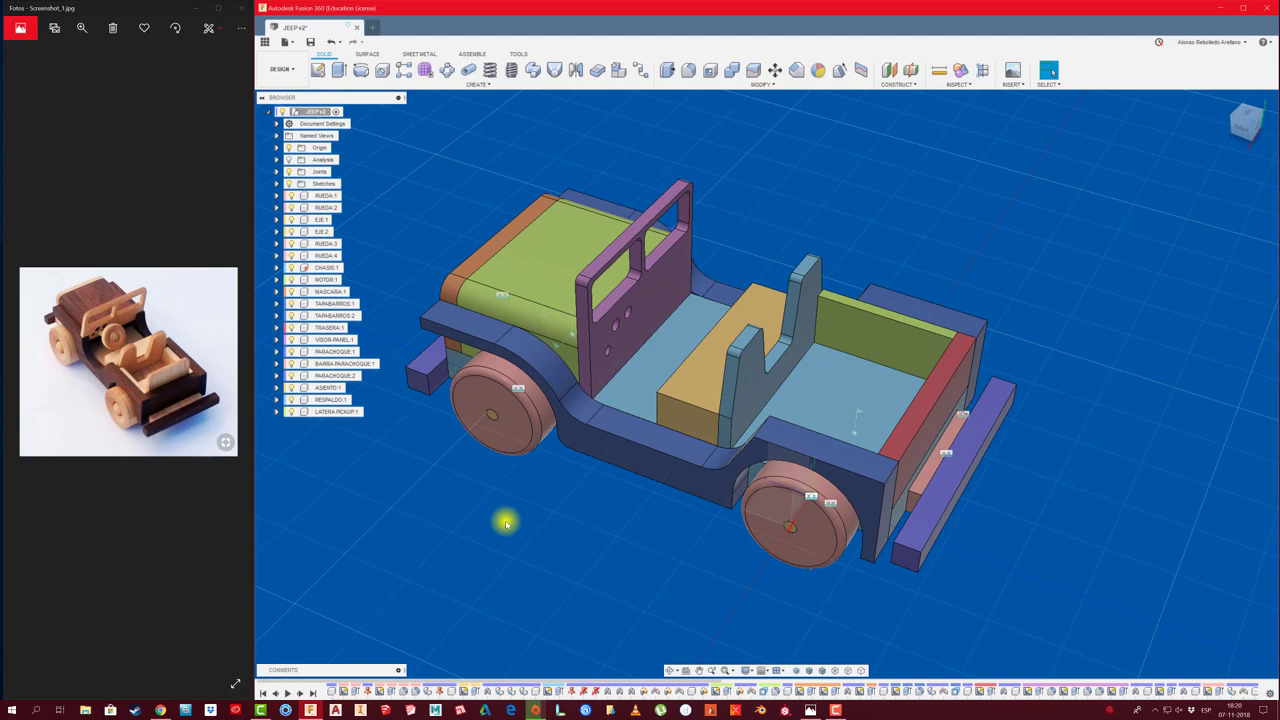
shift+middle_drag(506, 522, 506, 522)
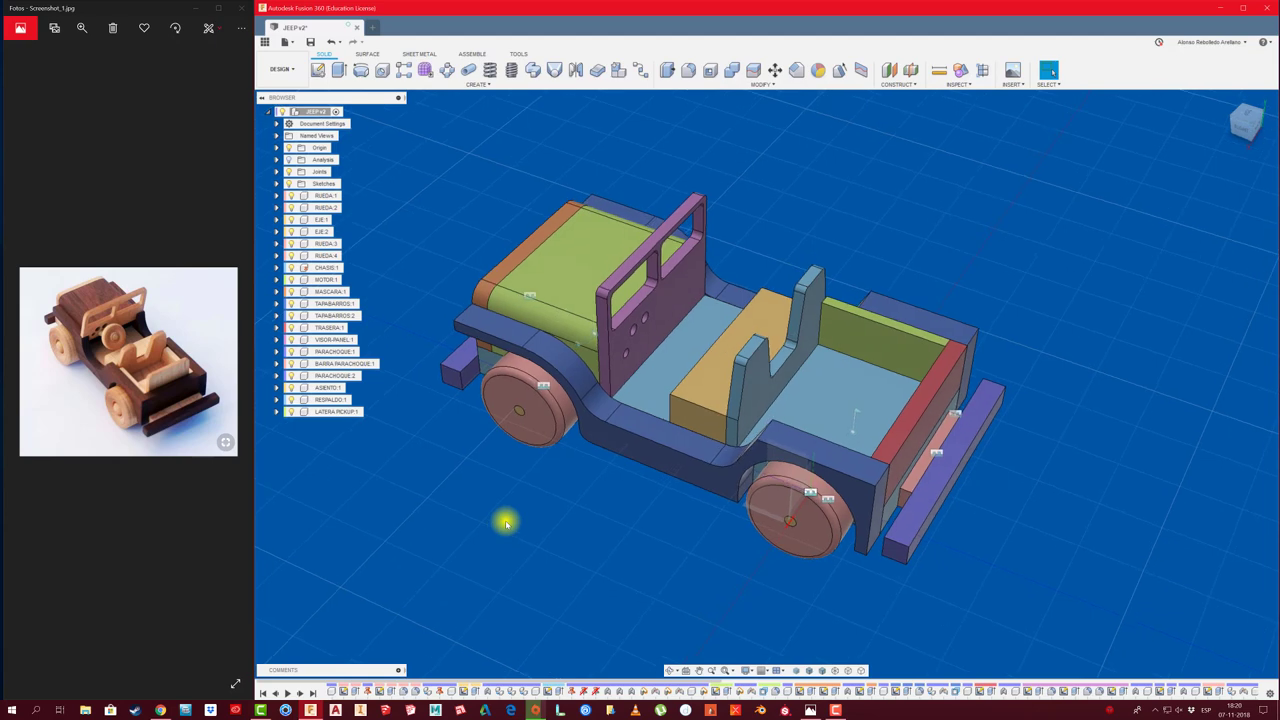
key(shift+j)
click(677, 400)
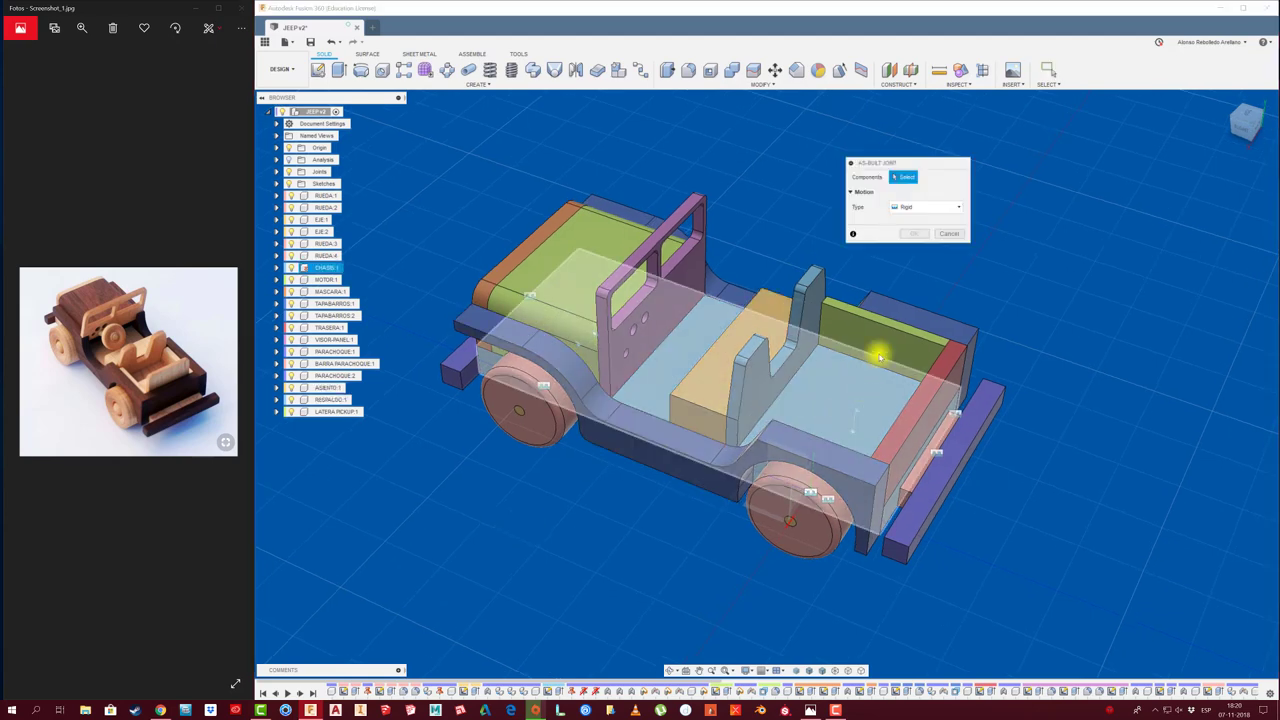
click(900, 322)
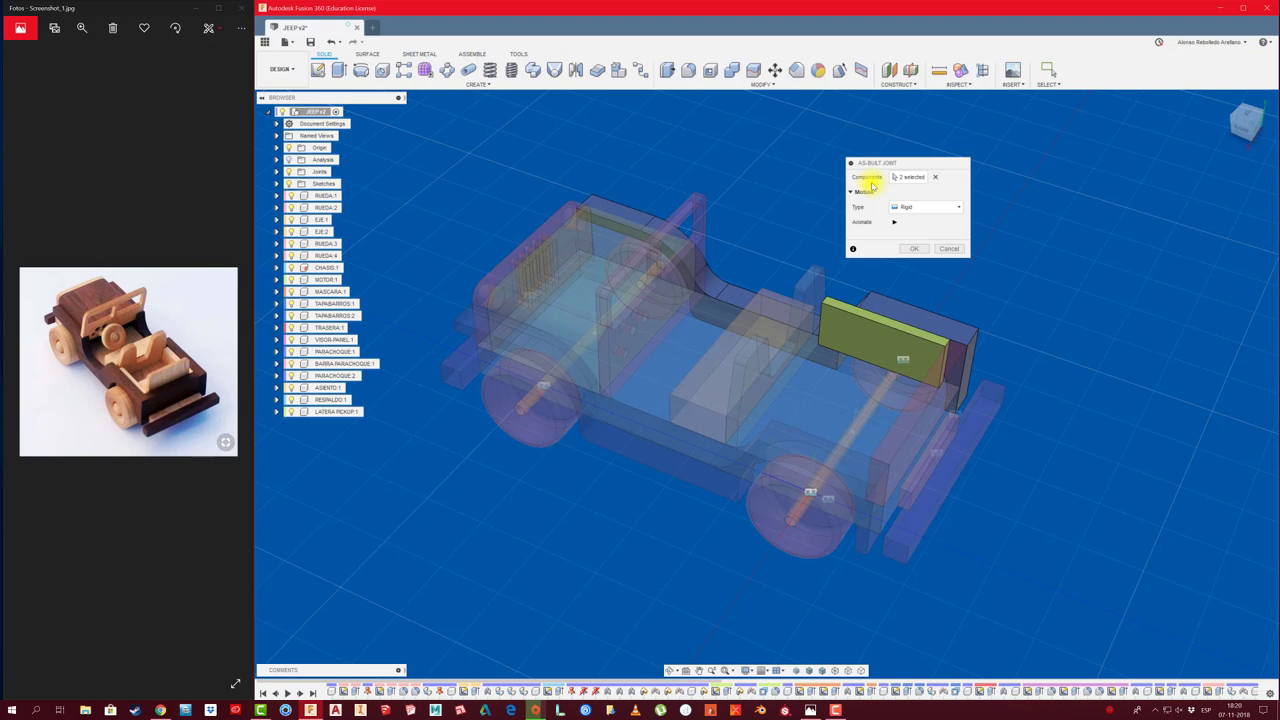
click(912, 248)
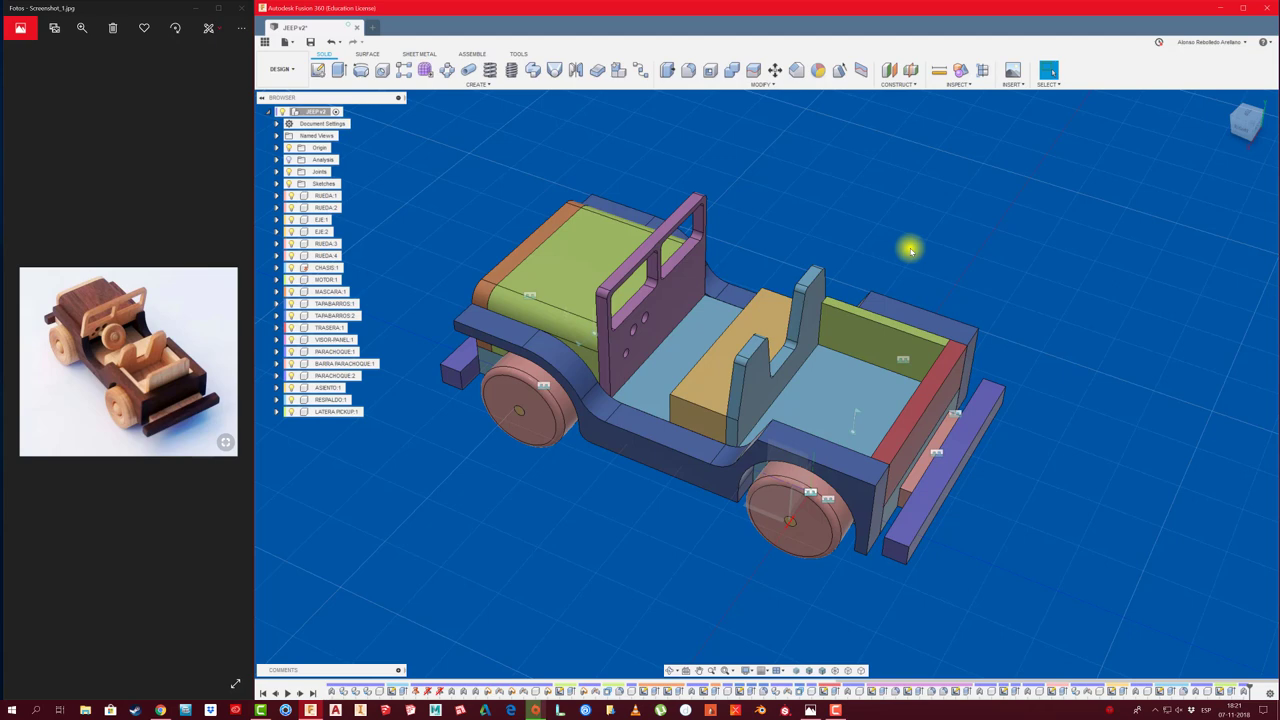
Paste a copy of the LATERA PICKUP panel and move it 120 mm across the bed
click(337, 413)
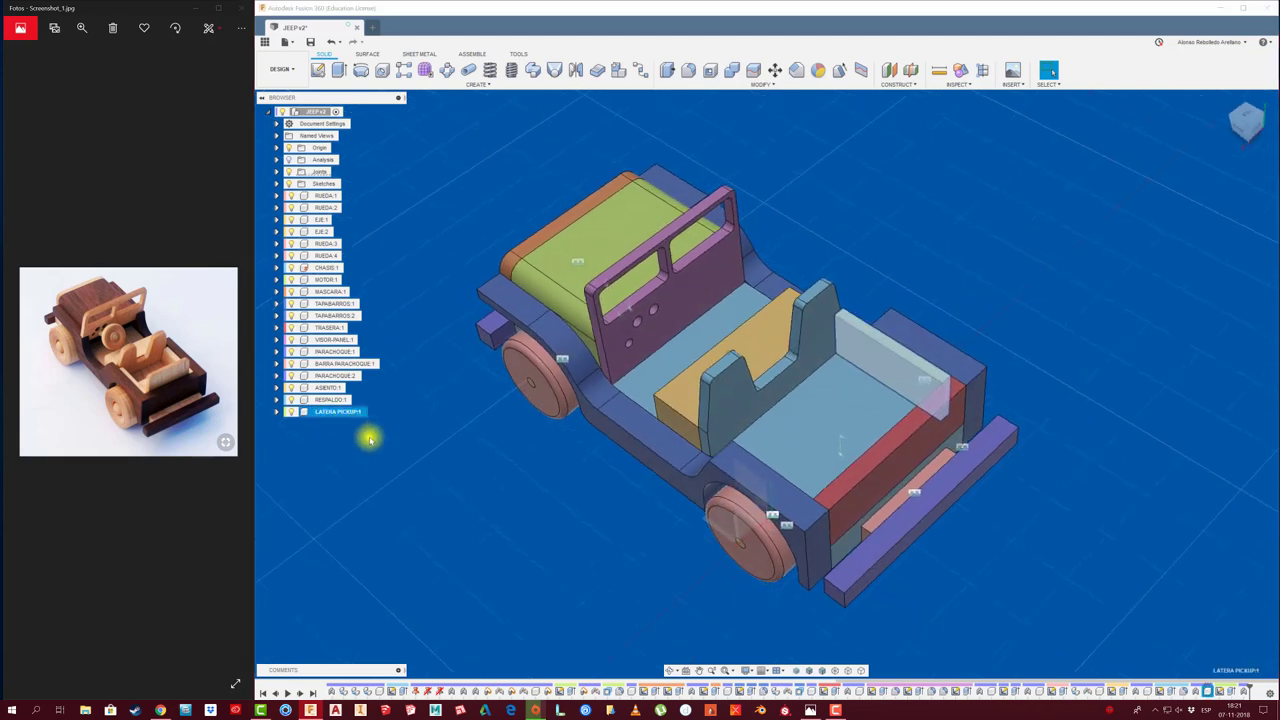
key(ctrl+v)
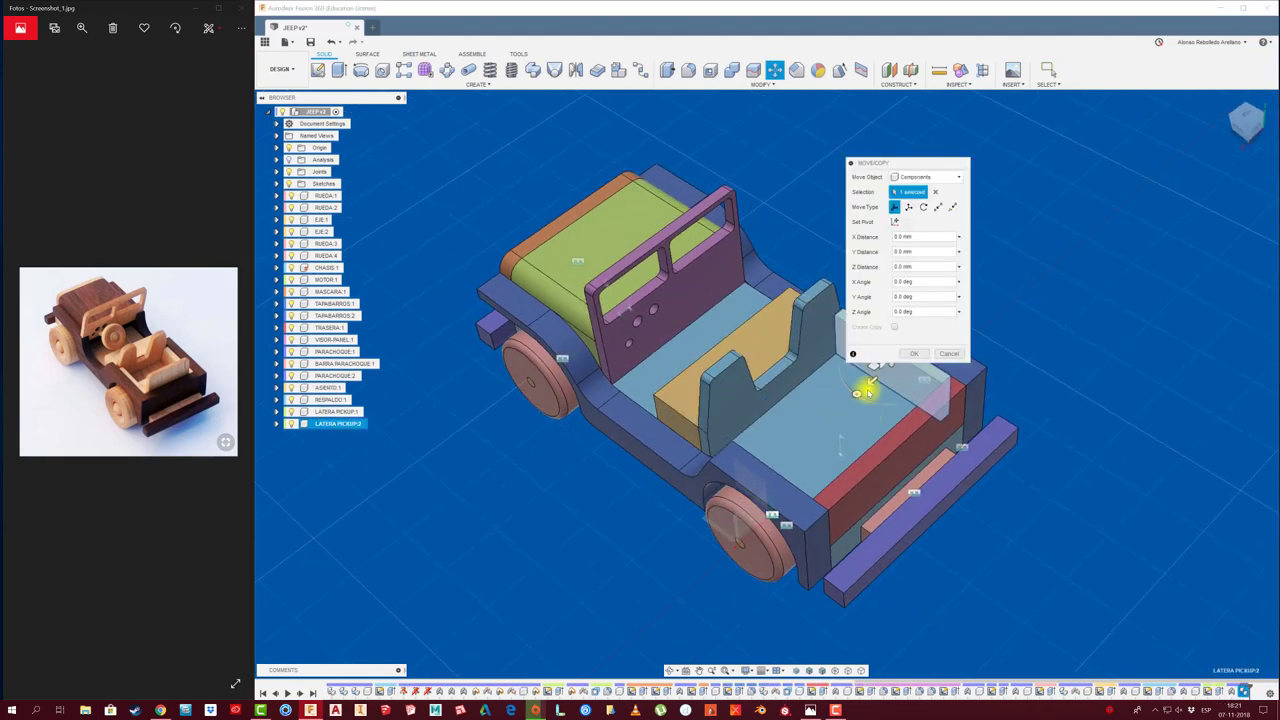
drag(847, 415, 771, 466)
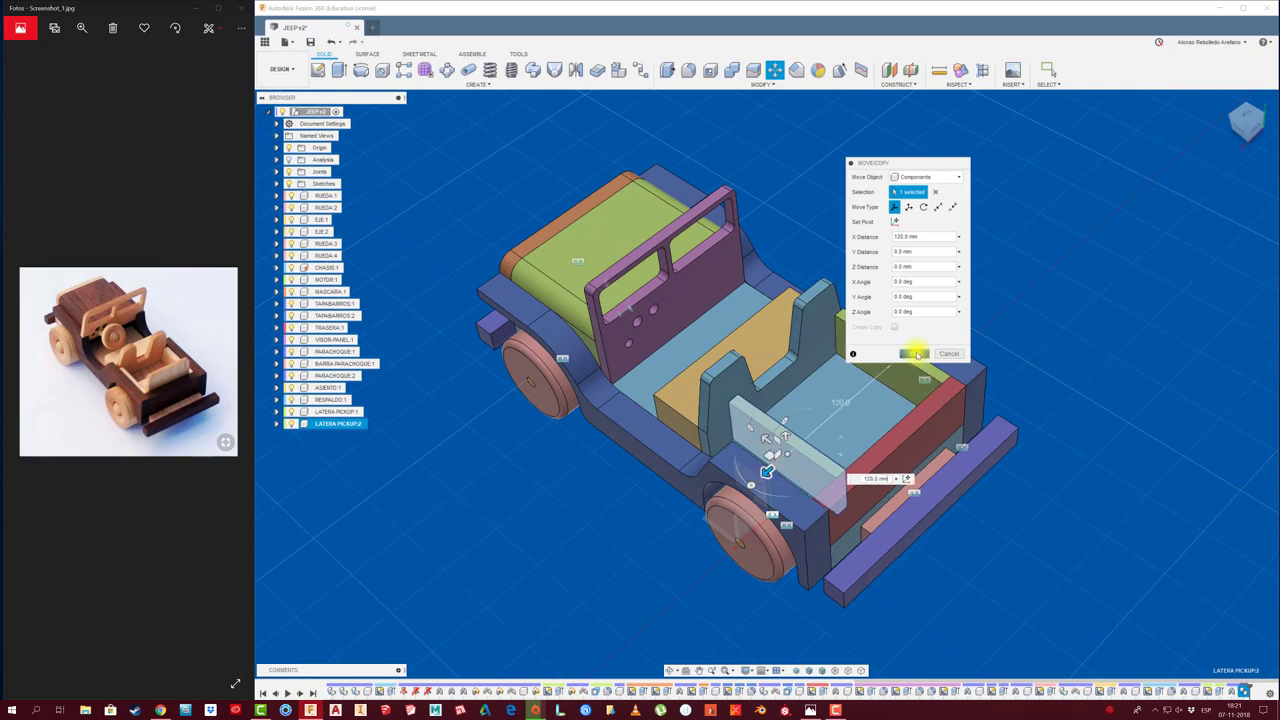
click(913, 353)
Fix the copied side panel to the rear panel with a rigid joint
scroll(833, 393, up, 3)
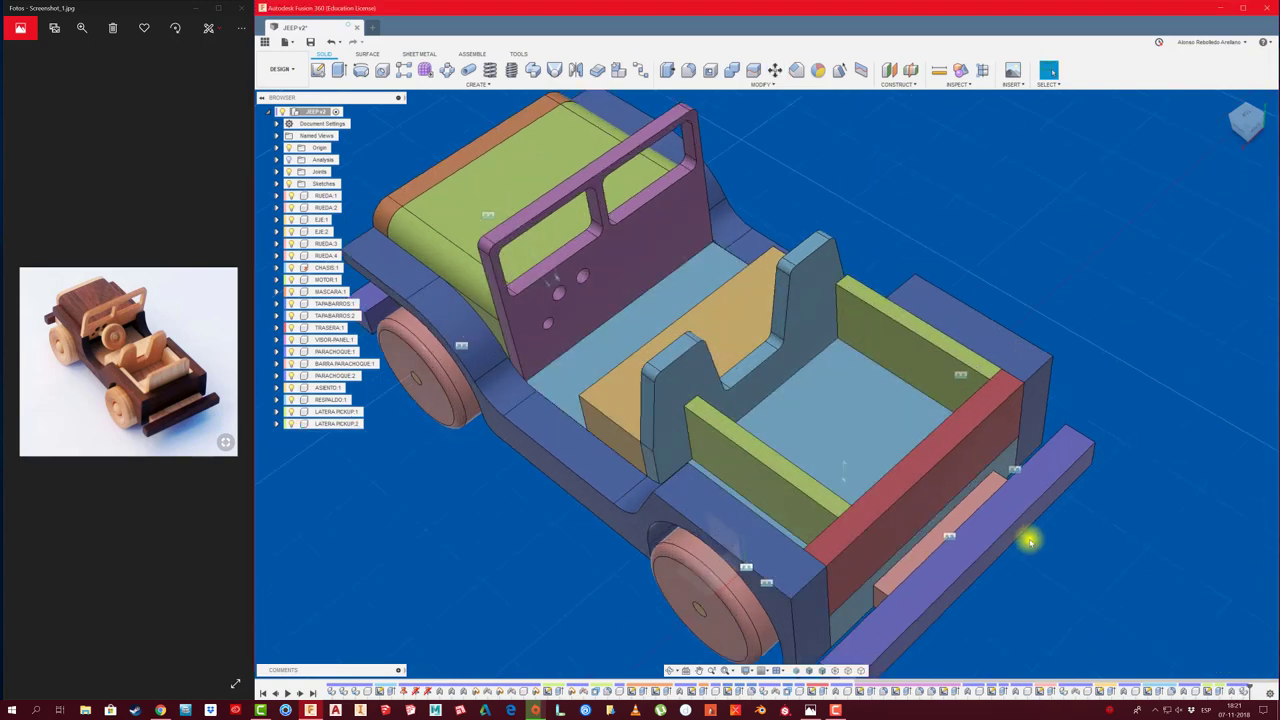
shift+middle_drag(829, 457, 1038, 468)
key(j)
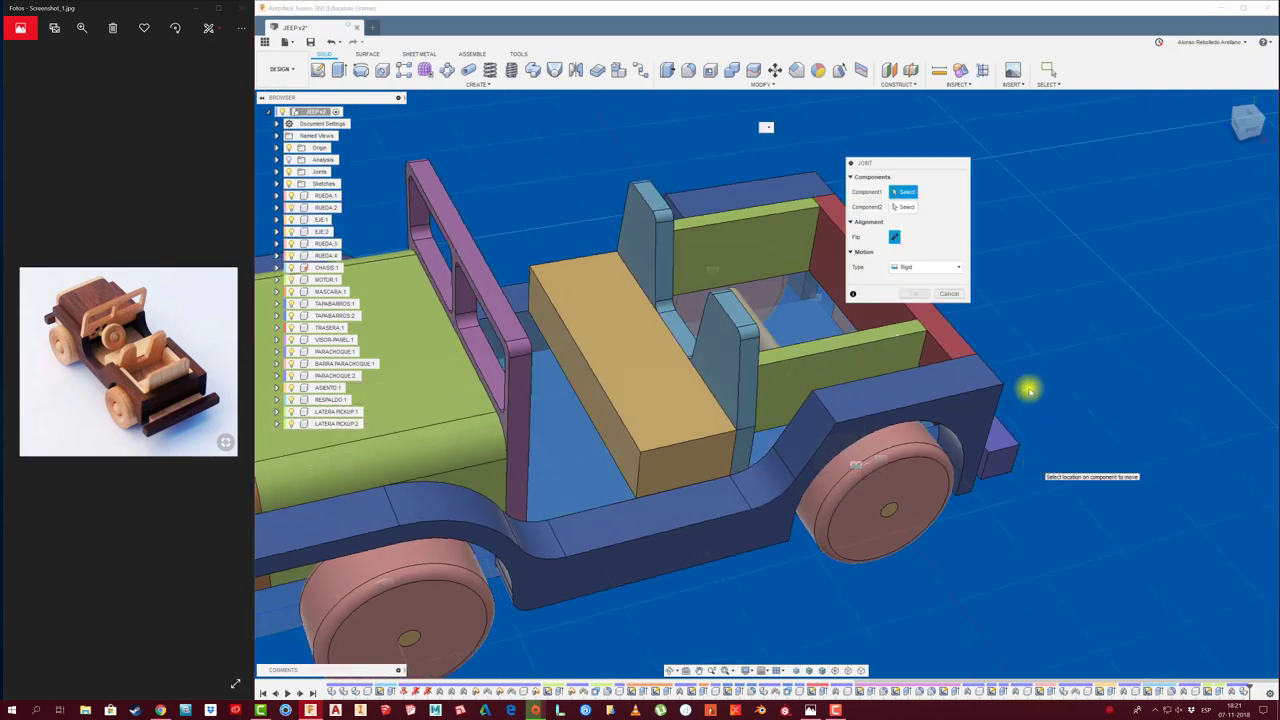
click(921, 348)
mouse_move(914, 357)
shift+middle_down()
mouse_move(871, 348)
mouse_move(700, 236)
mouse_move(680, 180)
shift+middle_up()
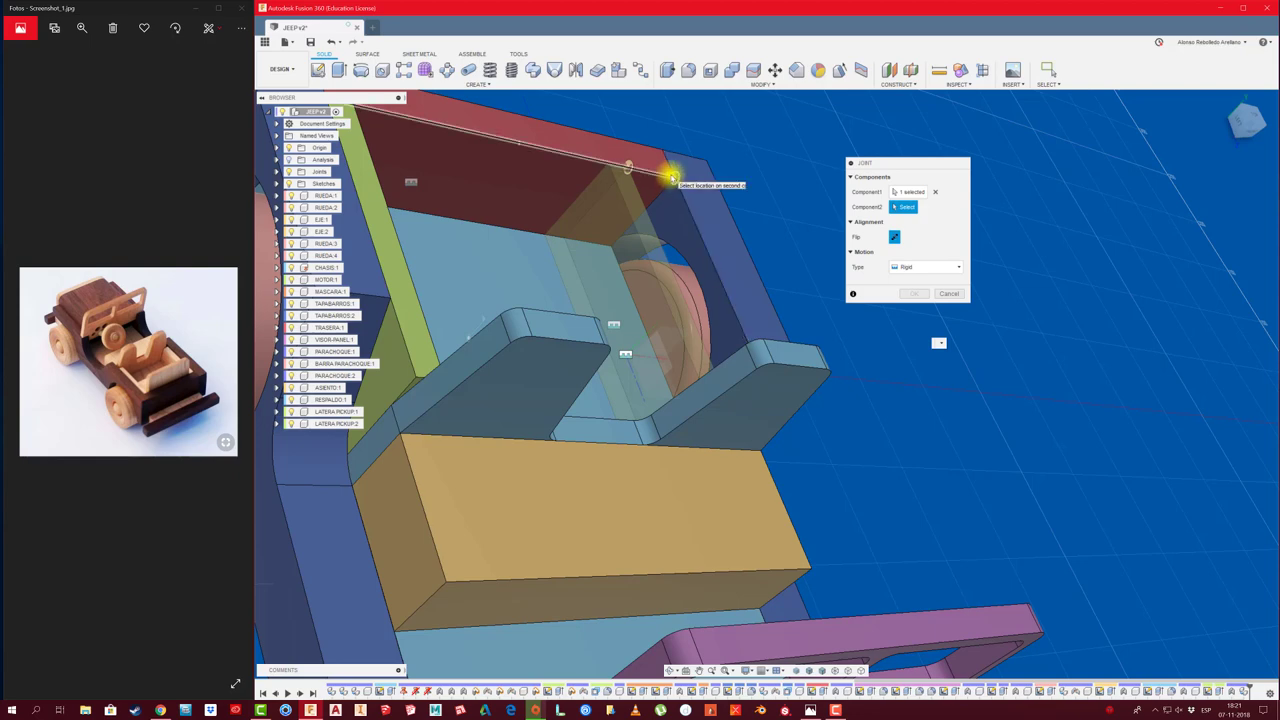
click(672, 178)
click(910, 365)
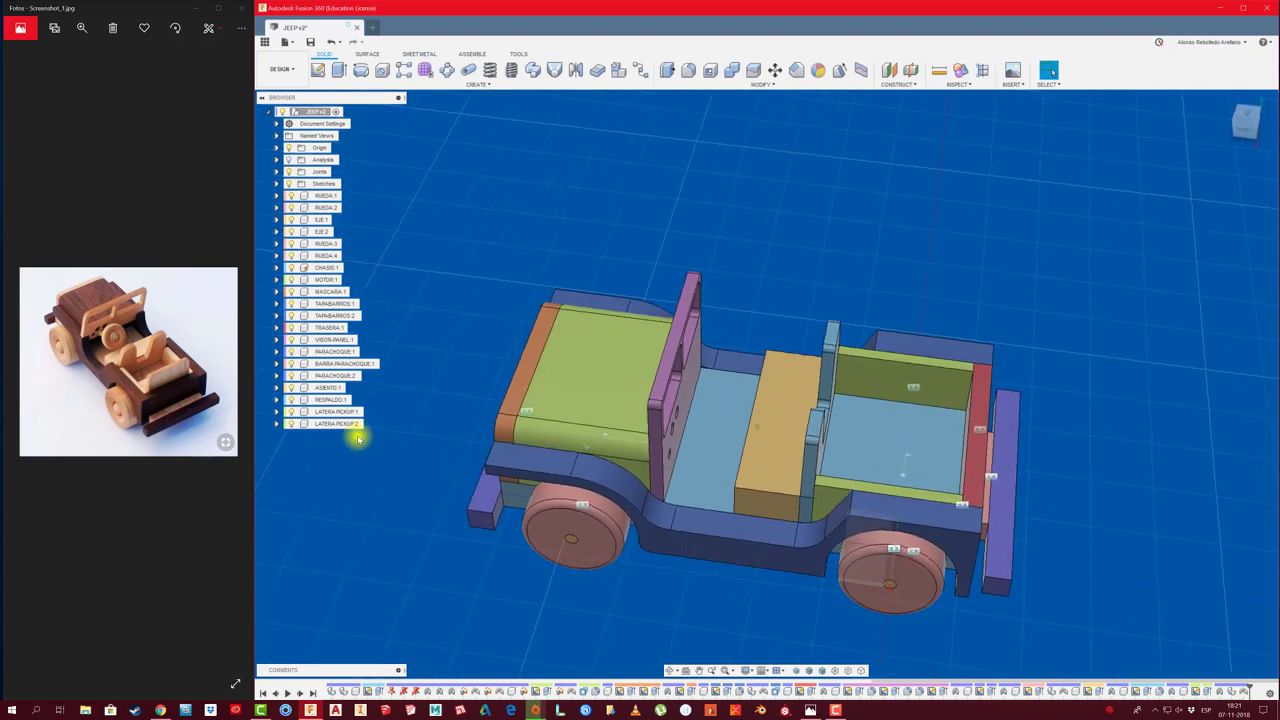
Create a new empty ASIENTO PICKUP component in the jeep design
click(774, 409)
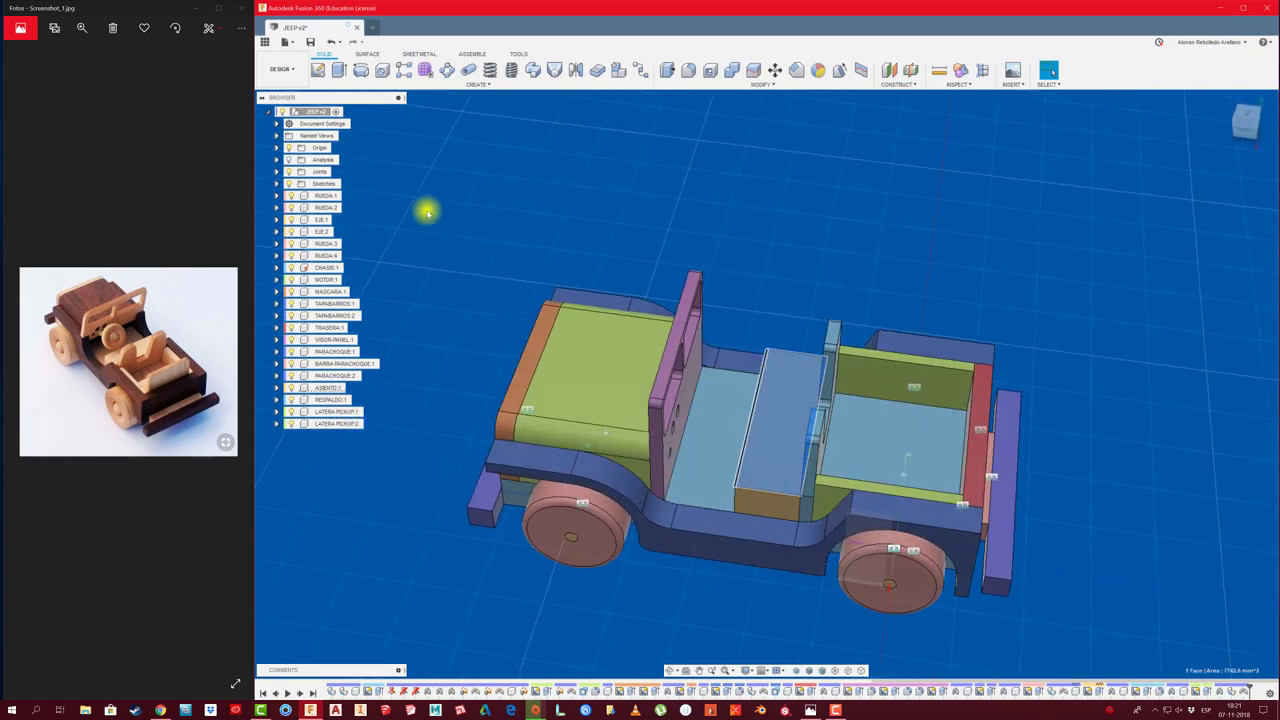
right_click(318, 111)
click(358, 119)
text(ASIENTO PICKUP)
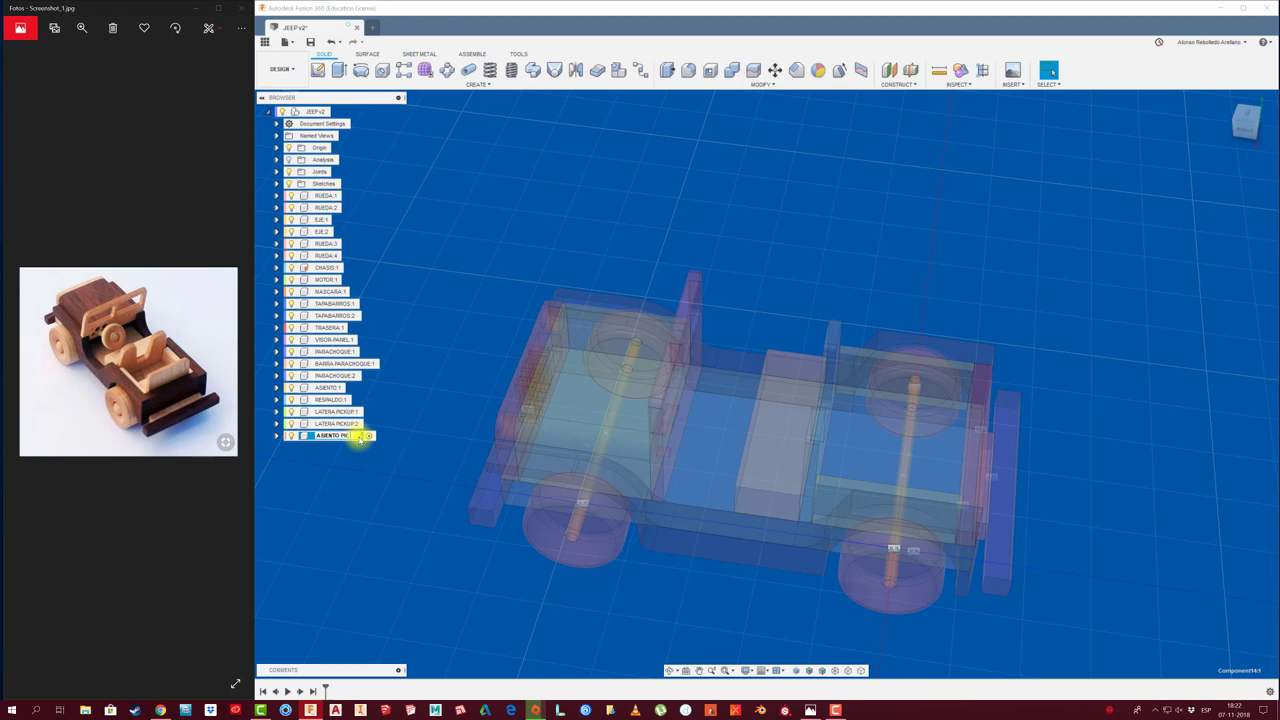
Sketch the seat outline rectangle on the face at the back of the jeep
click(428, 397)
click(318, 68)
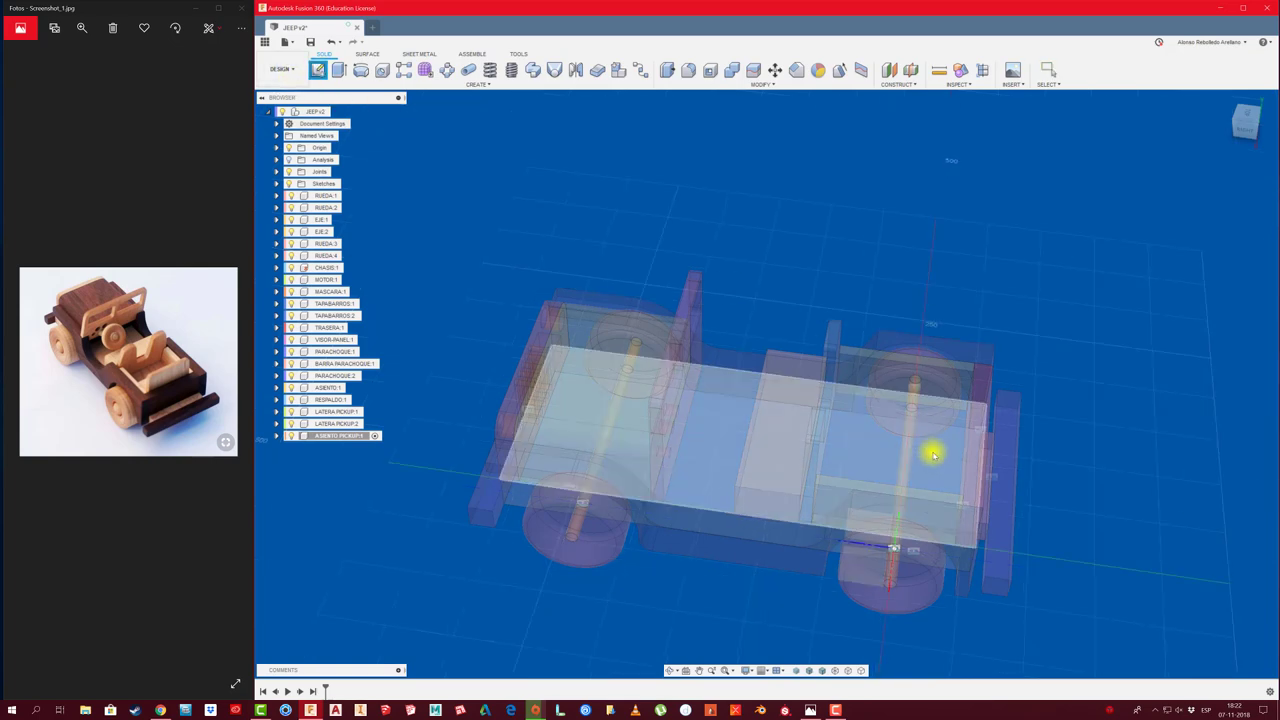
click(933, 455)
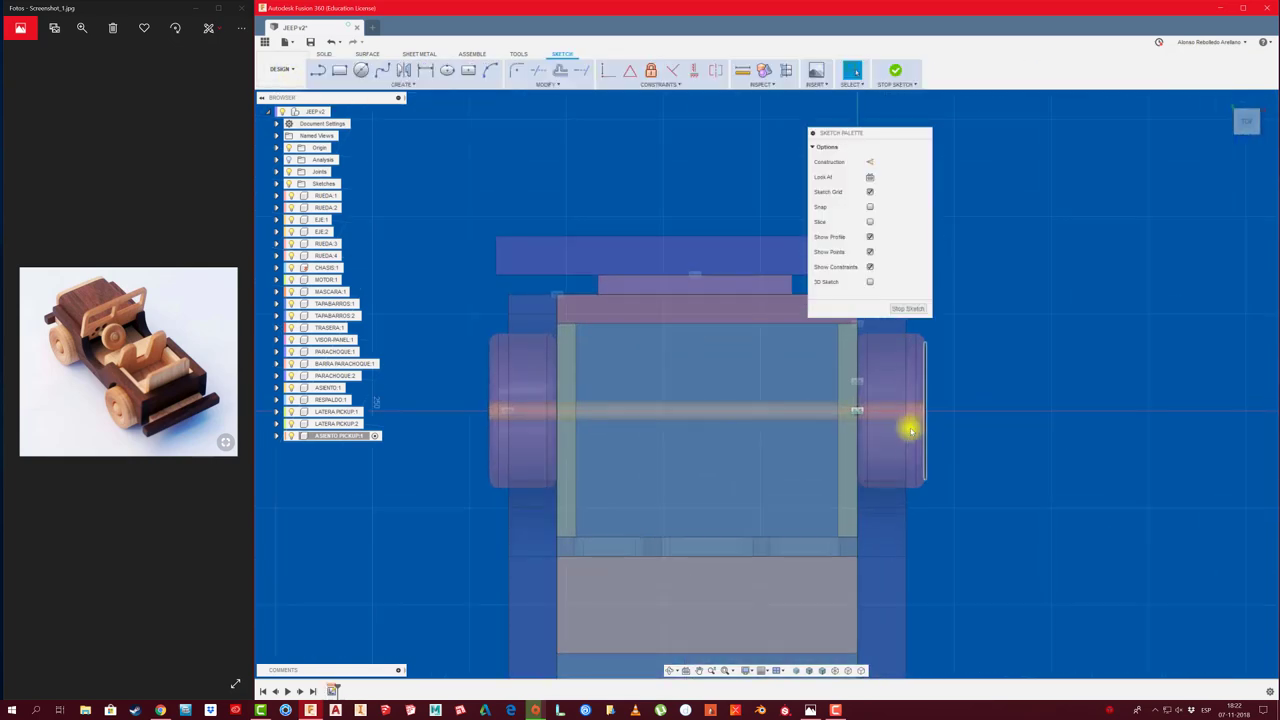
click(340, 71)
click(576, 322)
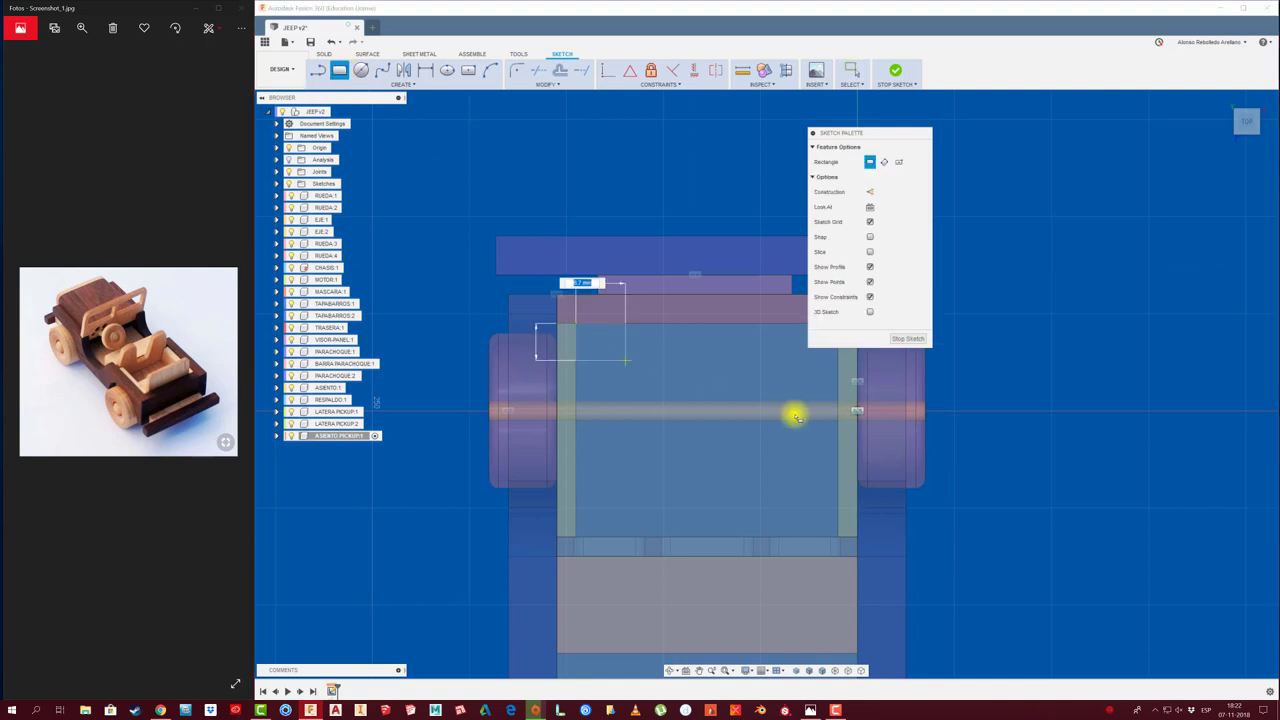
click(836, 394)
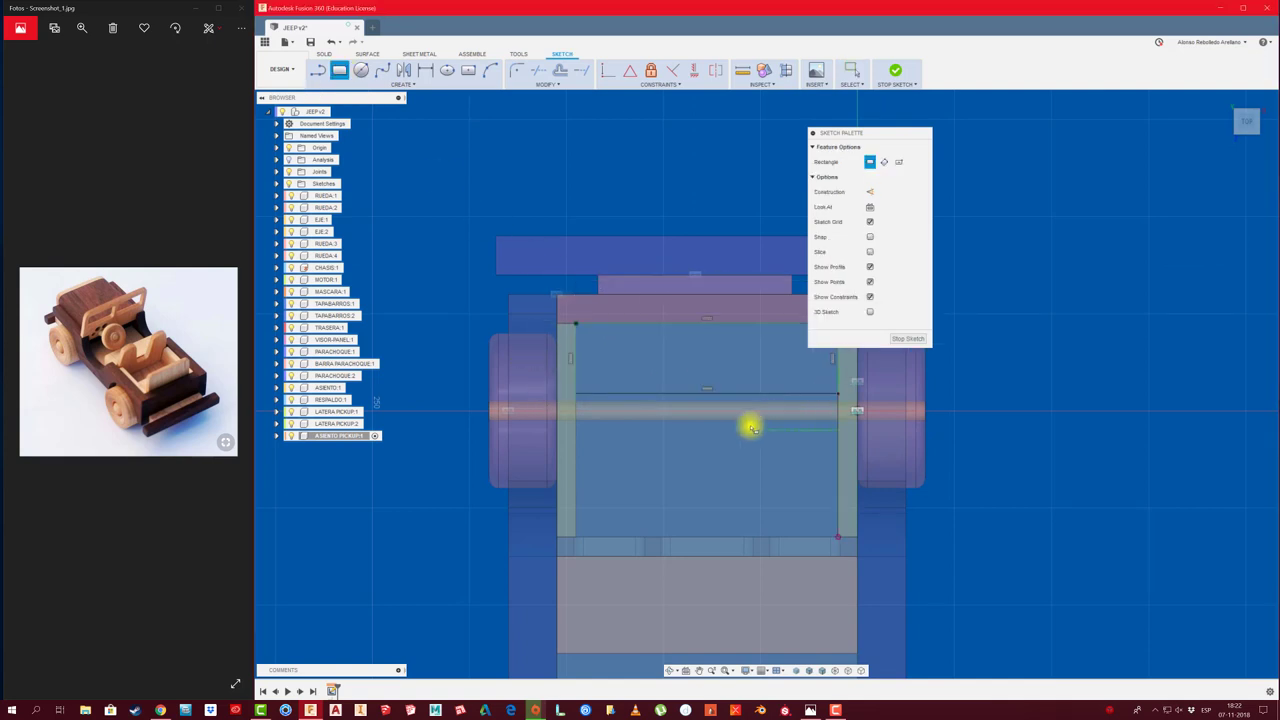
middle_drag(751, 428, 709, 420)
key(Escape)
Dimension the seat outline line 30 mm from the top edge and finish the sketch
click(678, 389)
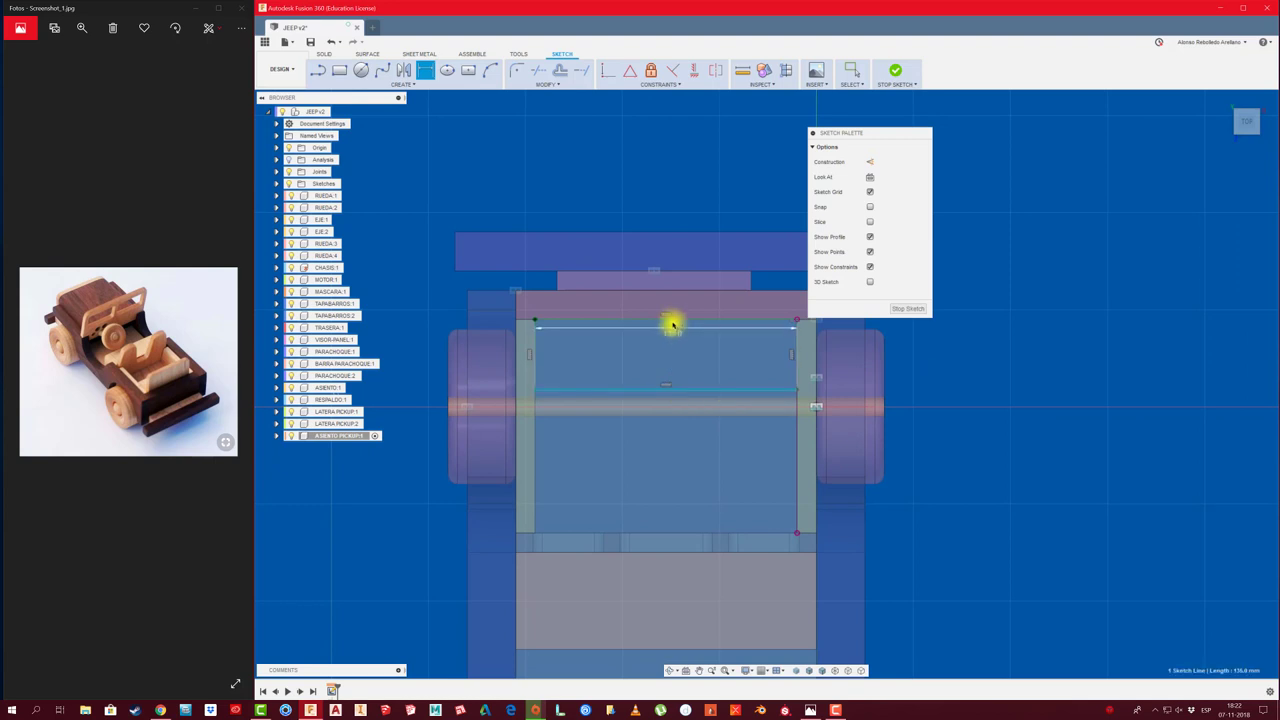
click(671, 321)
click(698, 355)
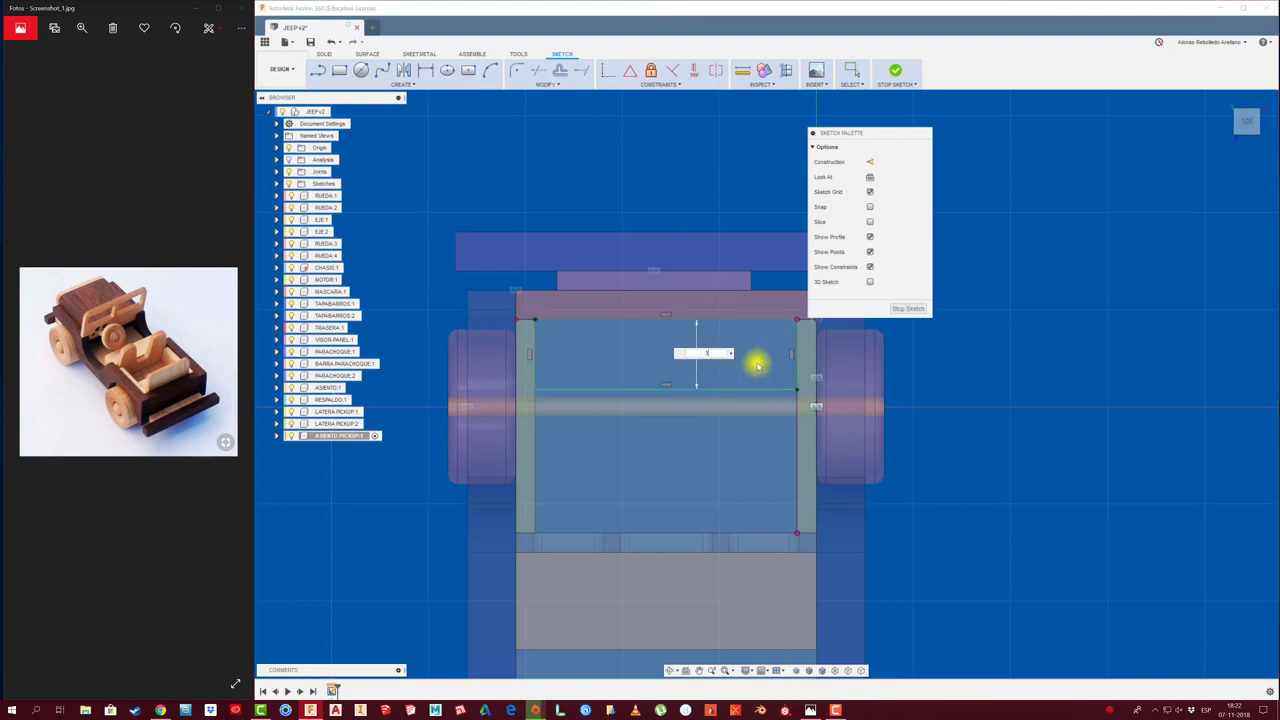
key(Return)
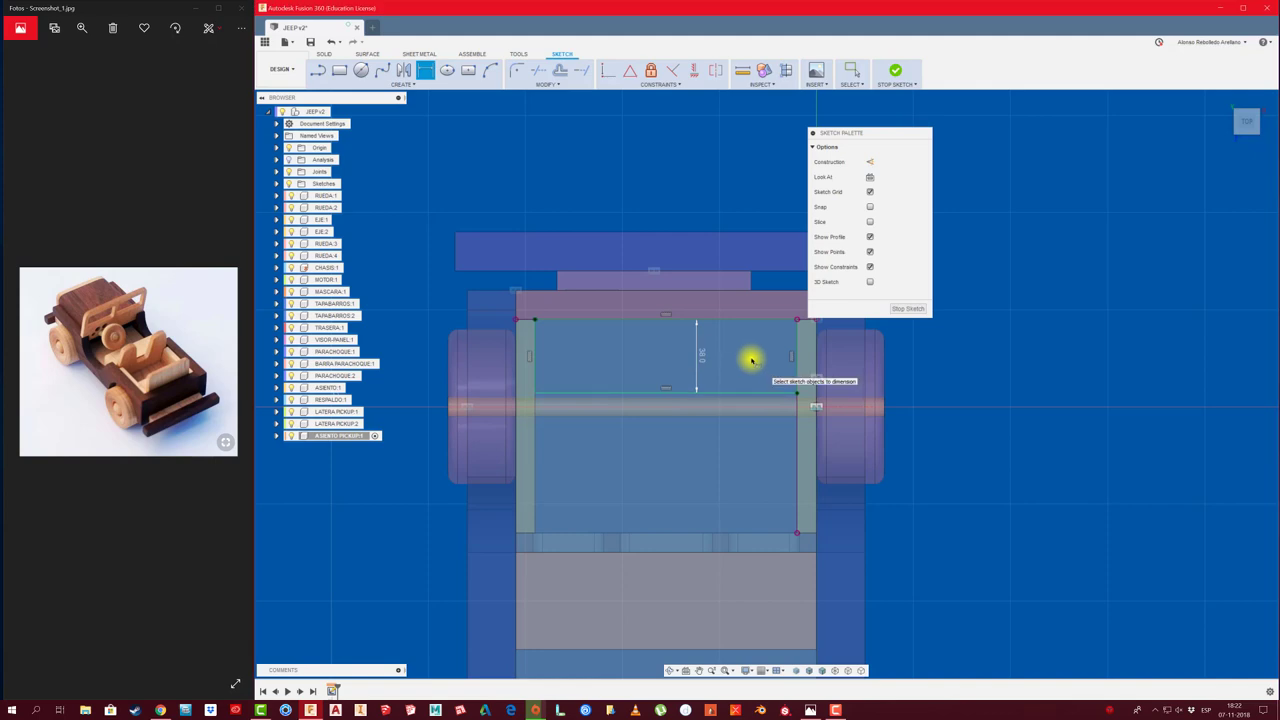
click(900, 308)
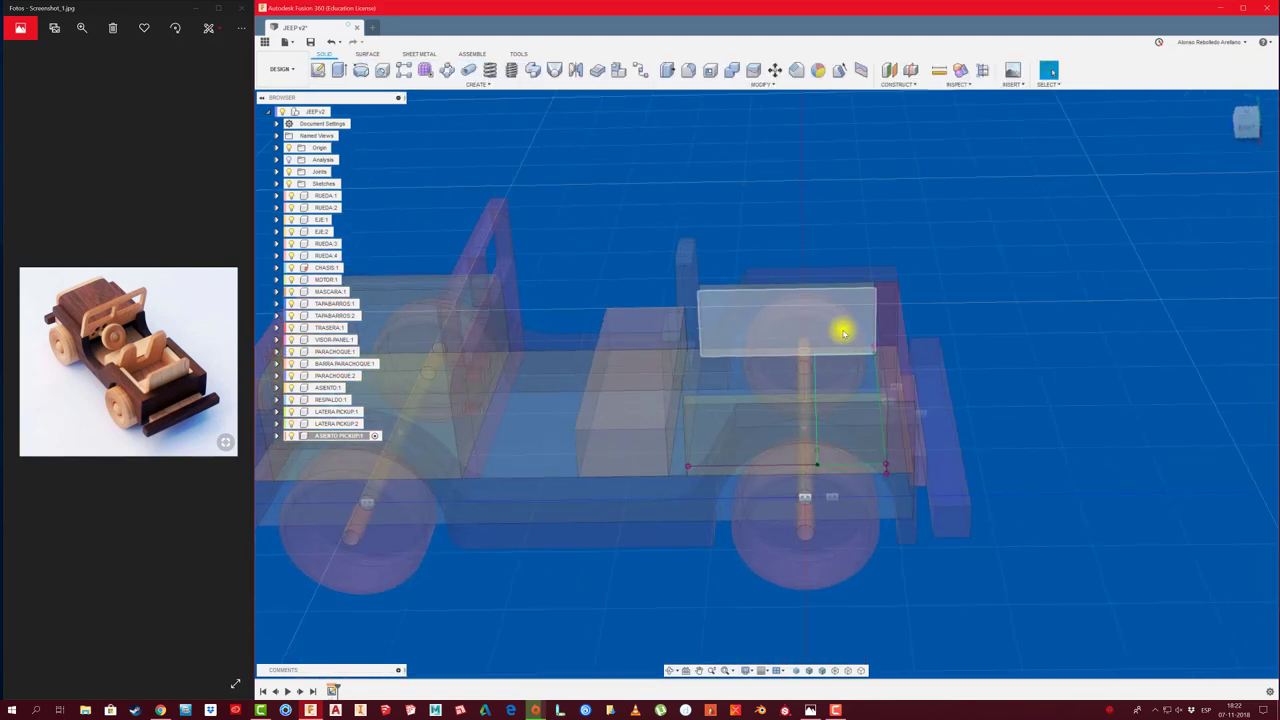
Extrude the seat profile To Object up to the chosen face
key(e)
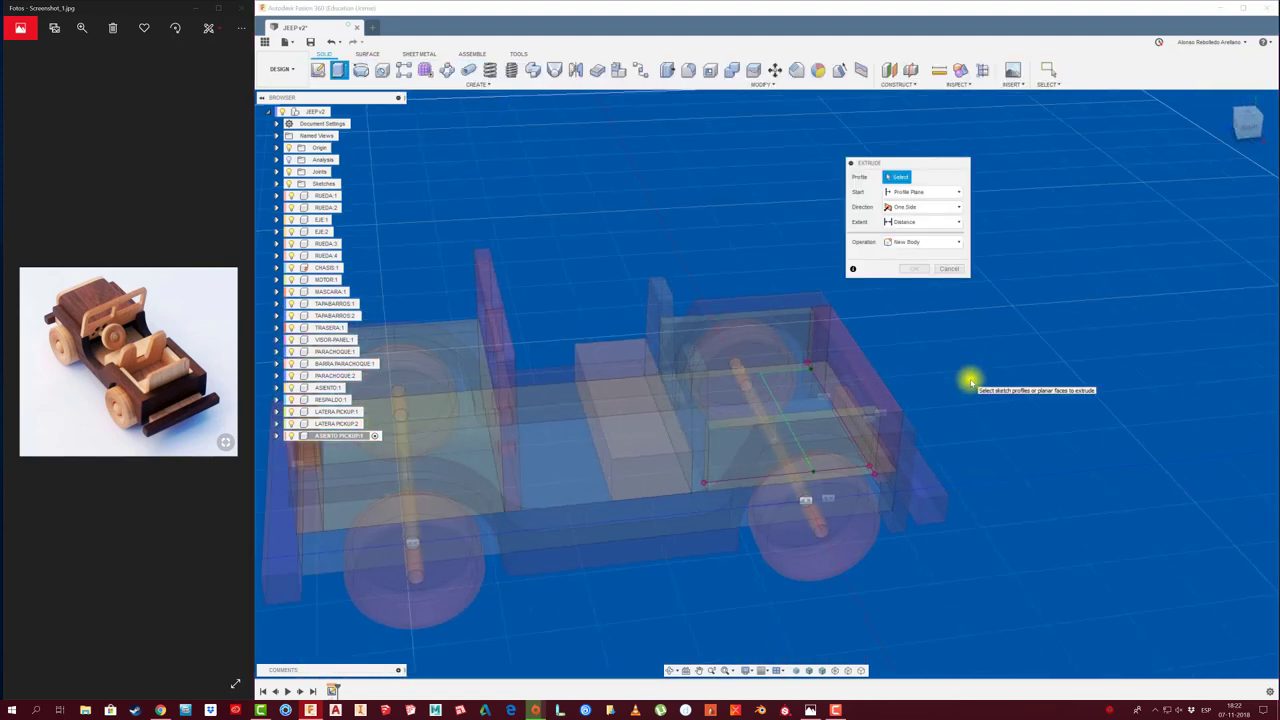
click(805, 395)
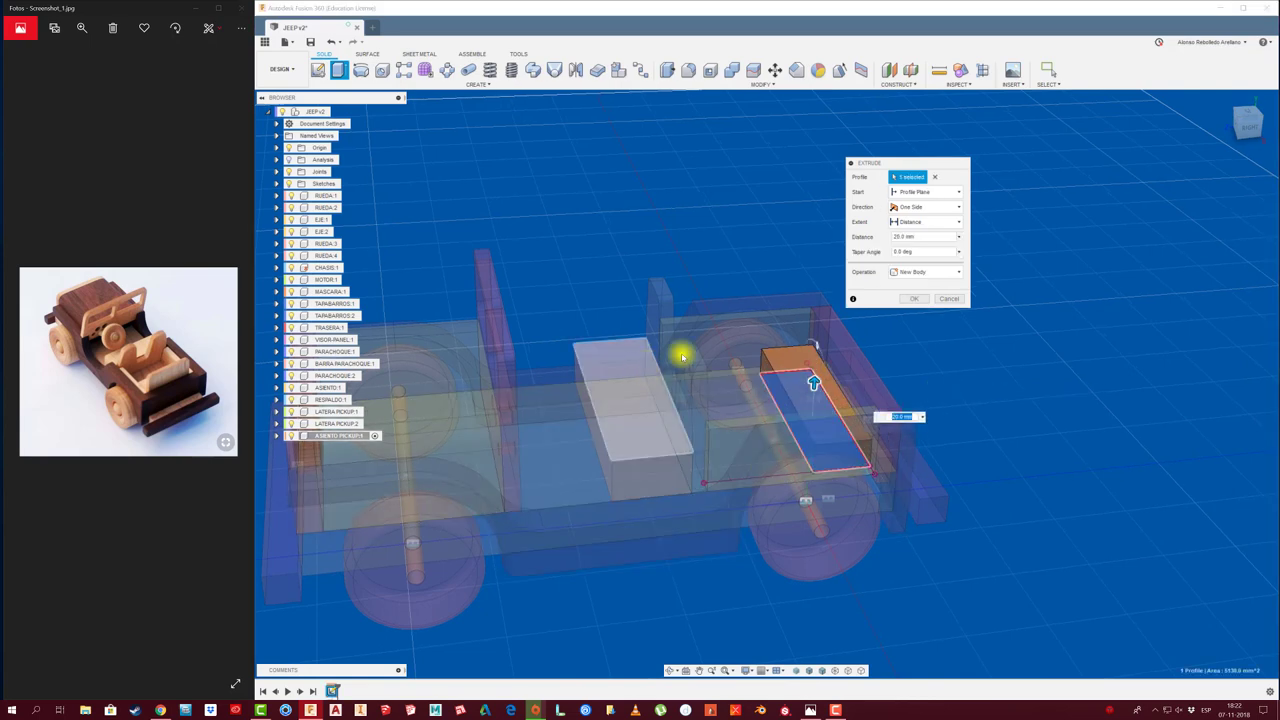
click(910, 251)
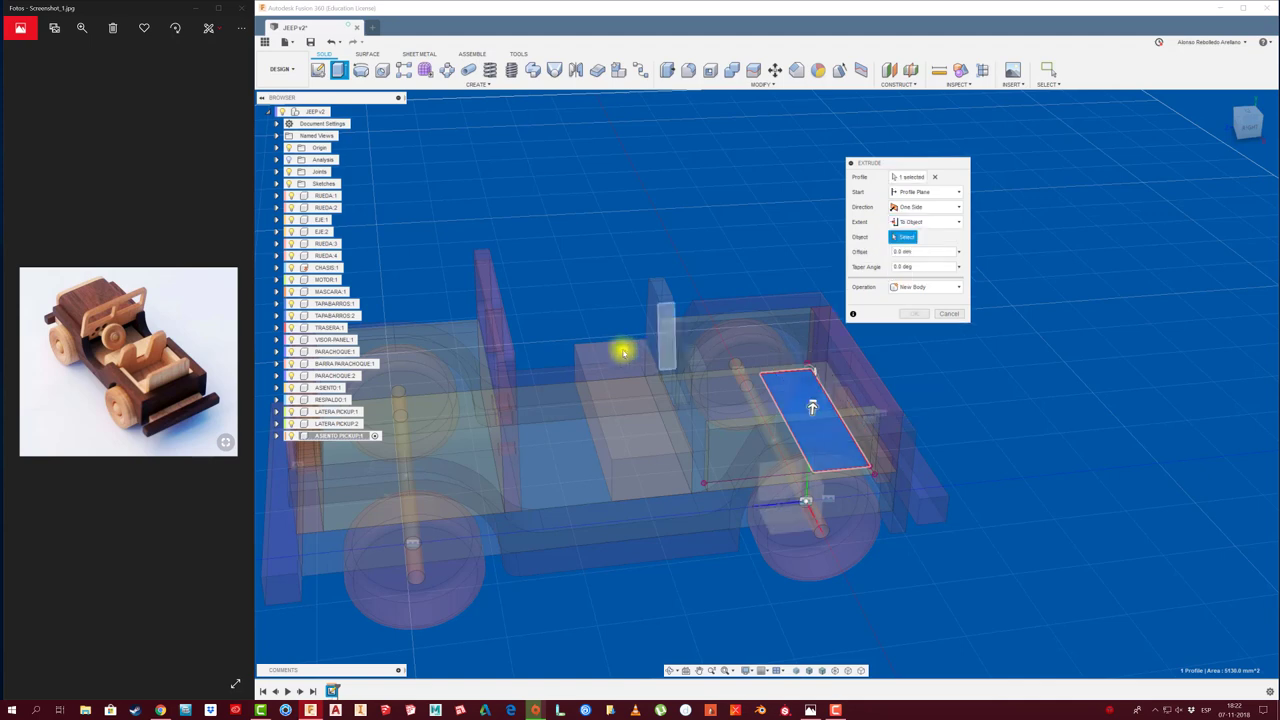
click(617, 350)
click(894, 266)
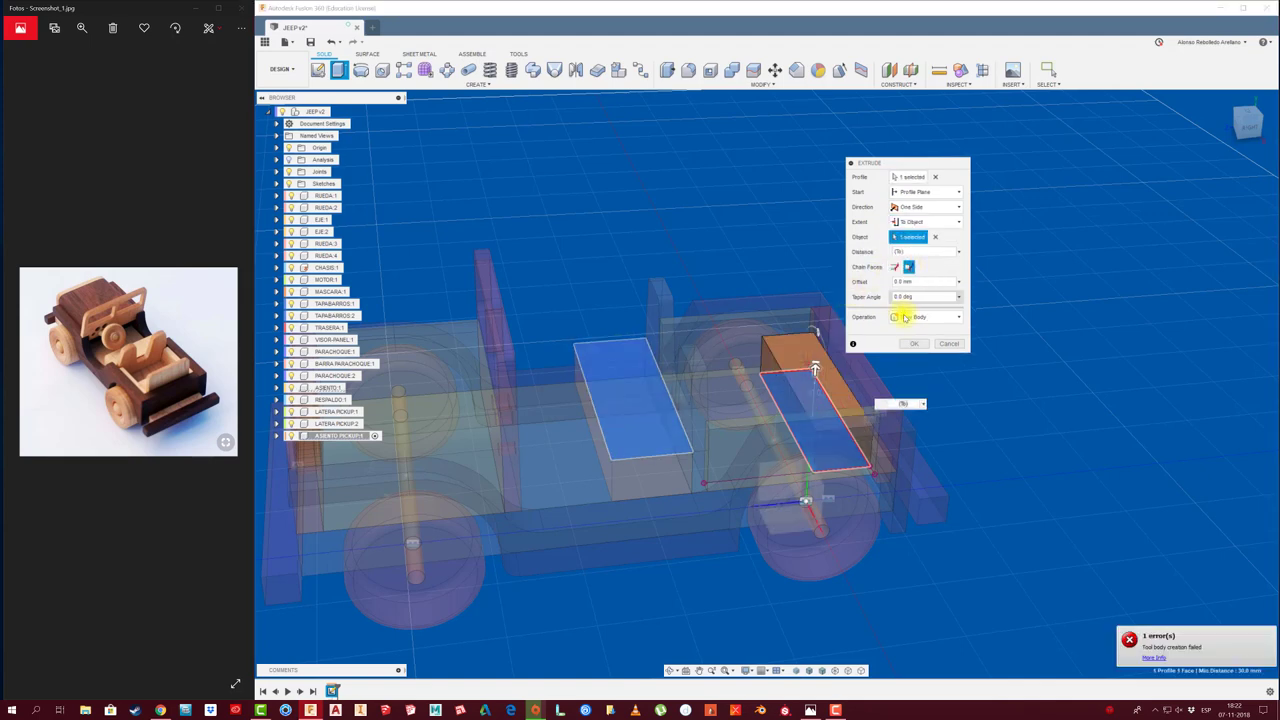
click(912, 343)
Reactivate the root and pick the seat and body for a rigid as-built joint
shift+middle_drag(664, 261, 366, 114)
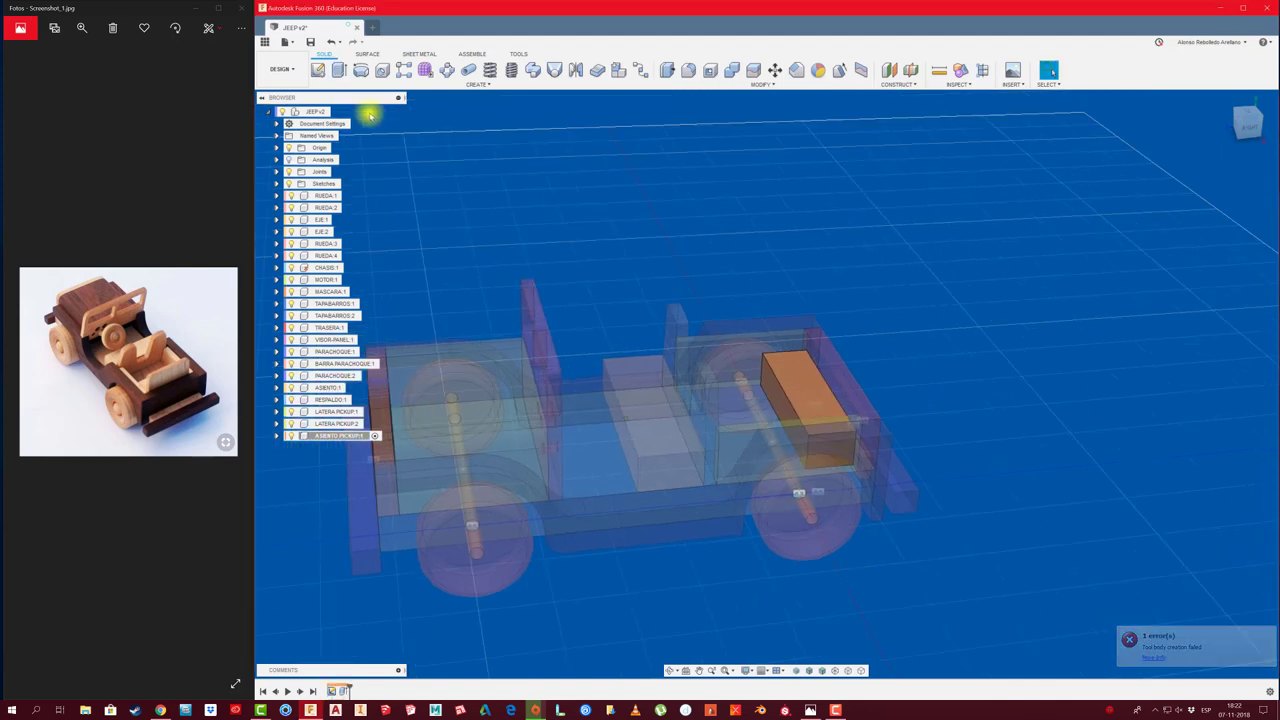
click(320, 111)
click(503, 165)
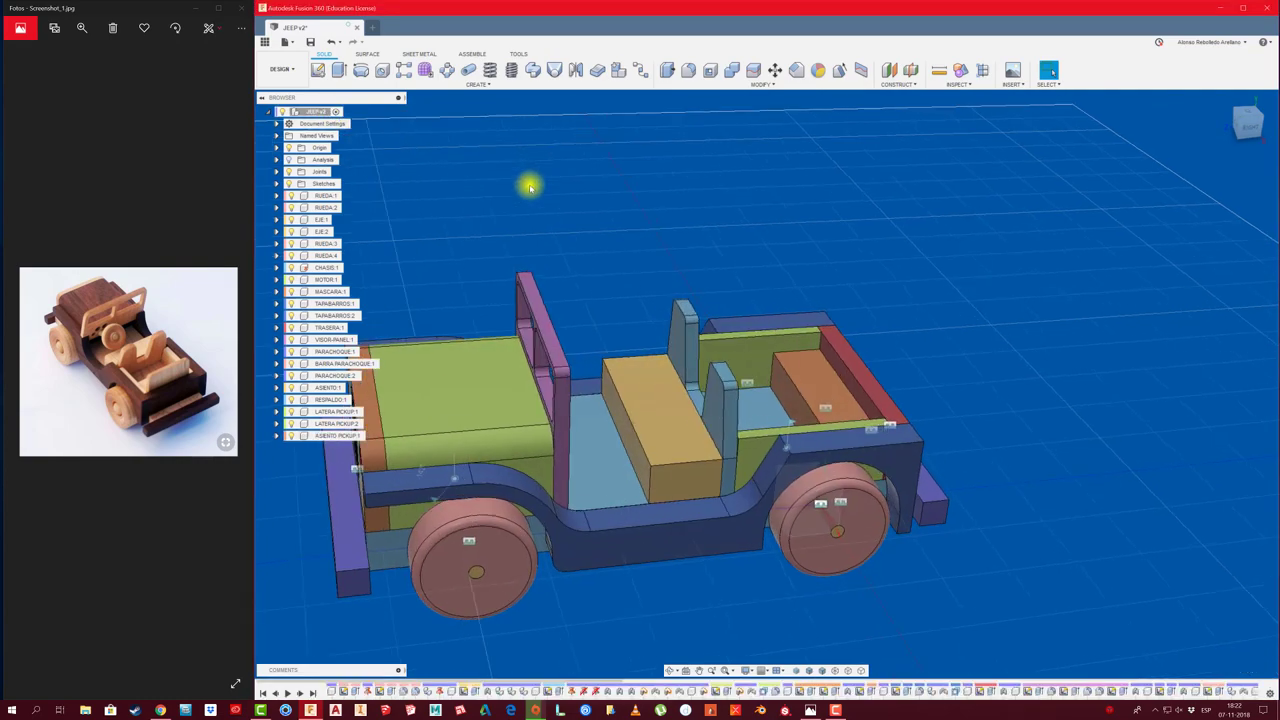
shift+middle_drag(529, 183, 530, 187)
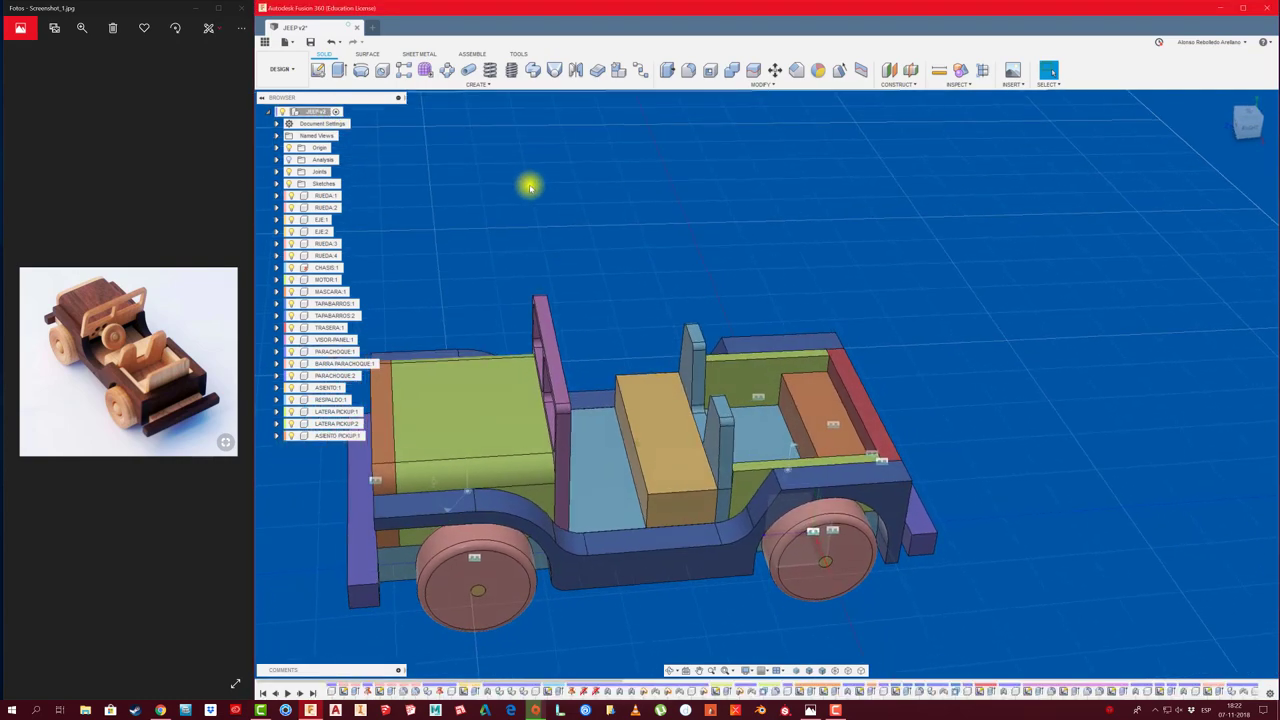
key(shift+j)
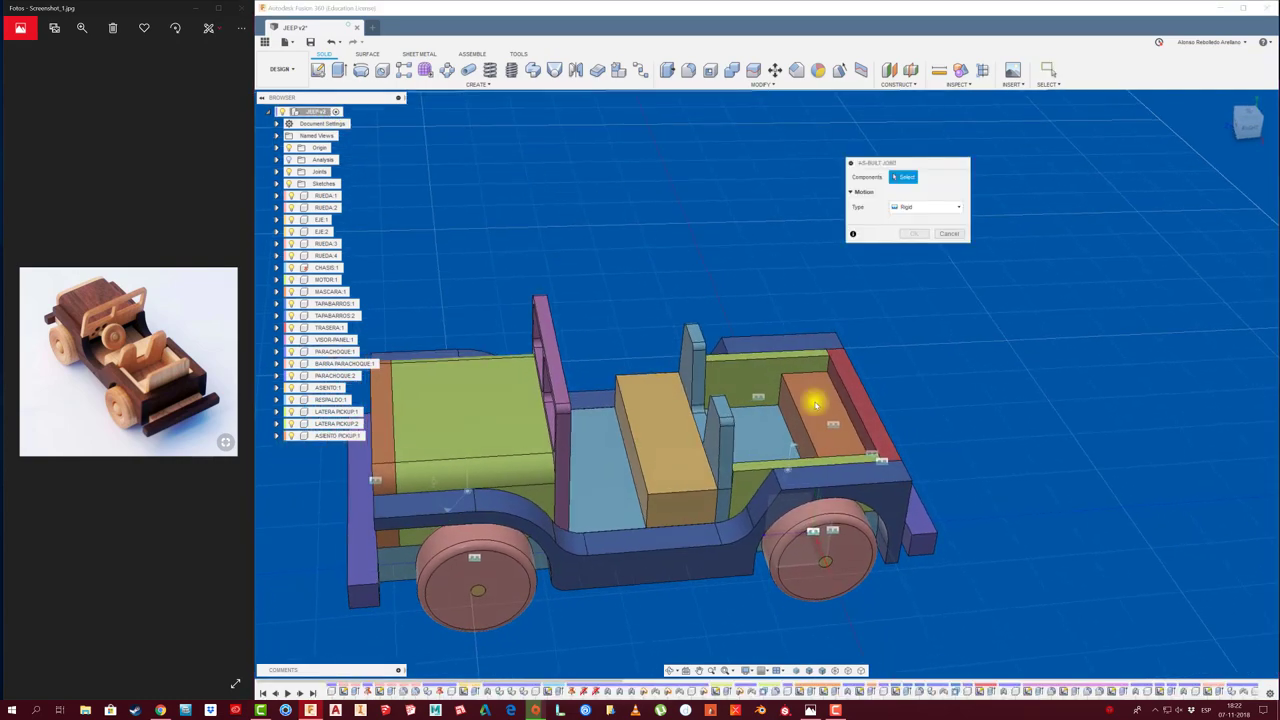
click(815, 403)
click(789, 423)
Confirm the seat's rigid joint, then add the empty RESPALDO PICKUP component to the root
click(909, 246)
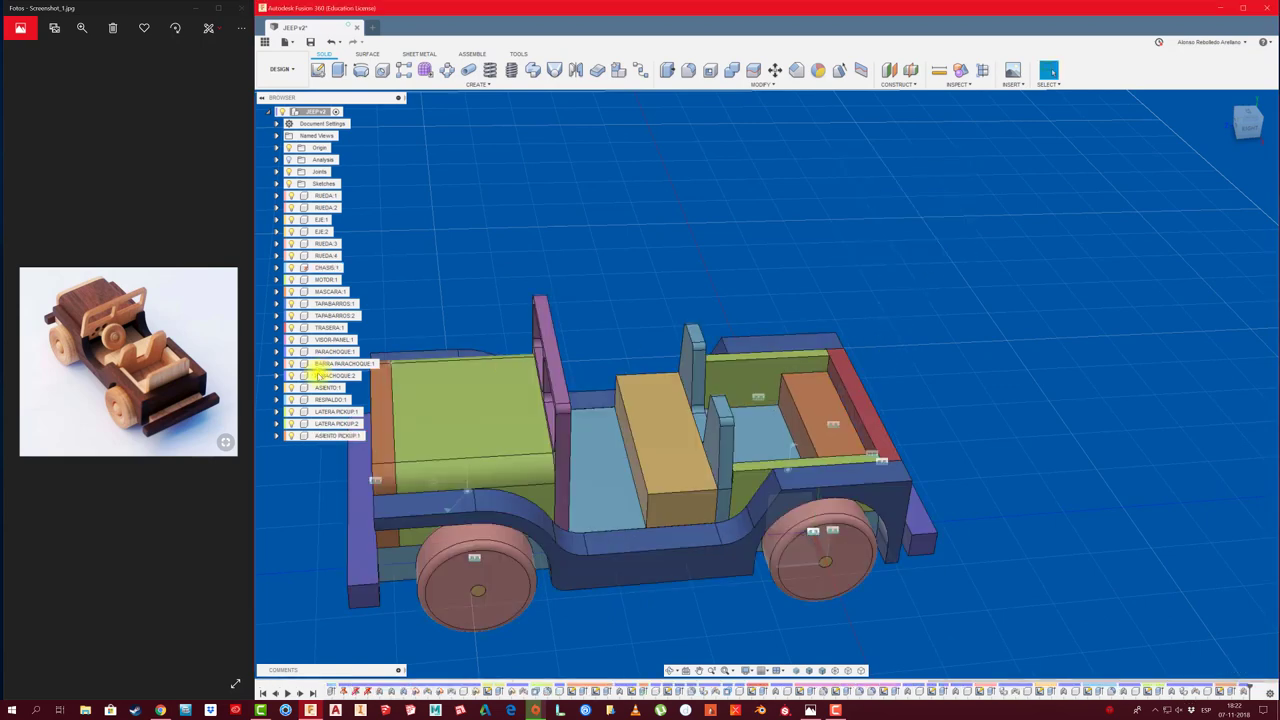
shift+middle_drag(663, 400, 657, 400)
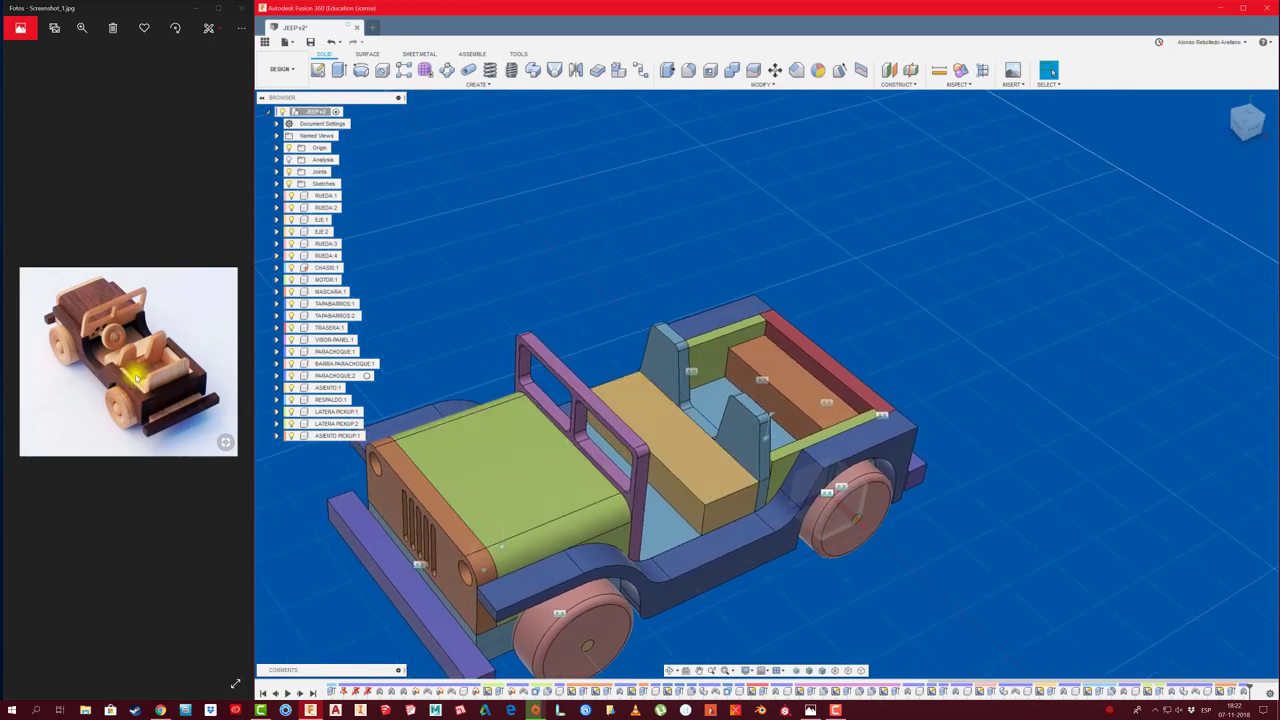
mouse_move(743, 394)
shift+middle_down()
mouse_move(771, 394)
mouse_move(757, 409)
mouse_move(805, 422)
mouse_move(634, 294)
mouse_move(463, 374)
shift+middle_up()
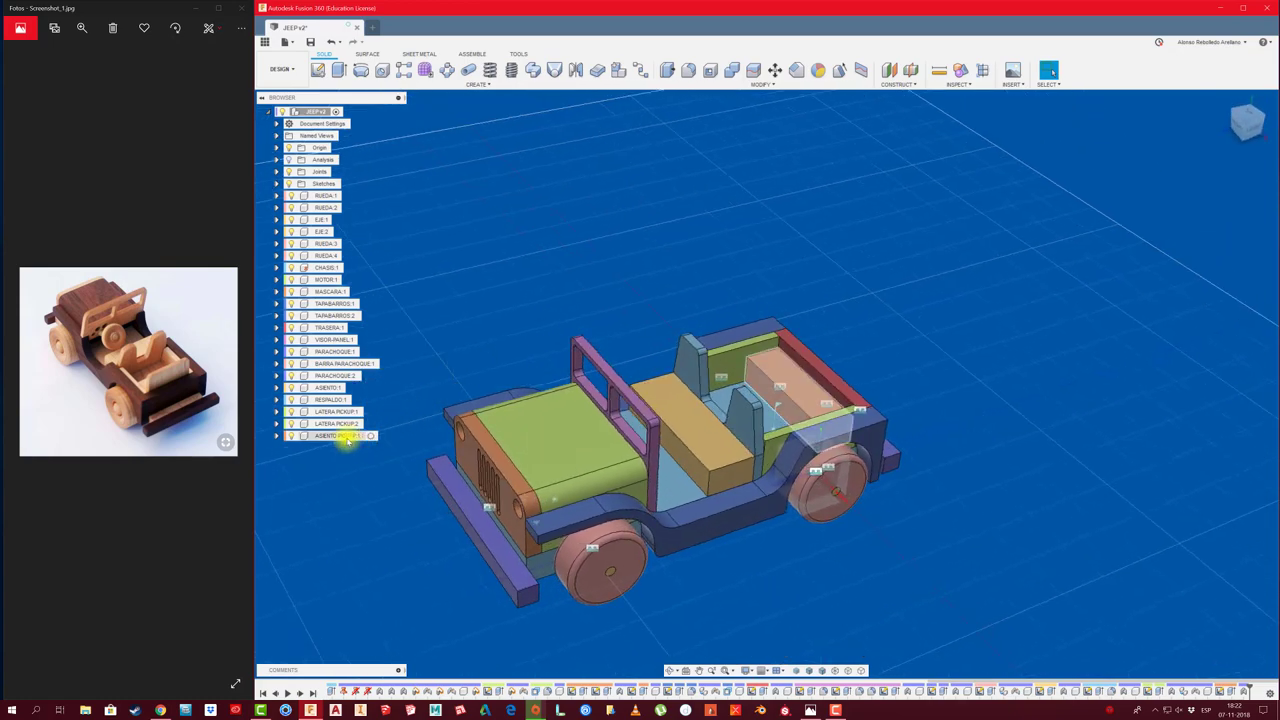
right_click(316, 111)
click(340, 160)
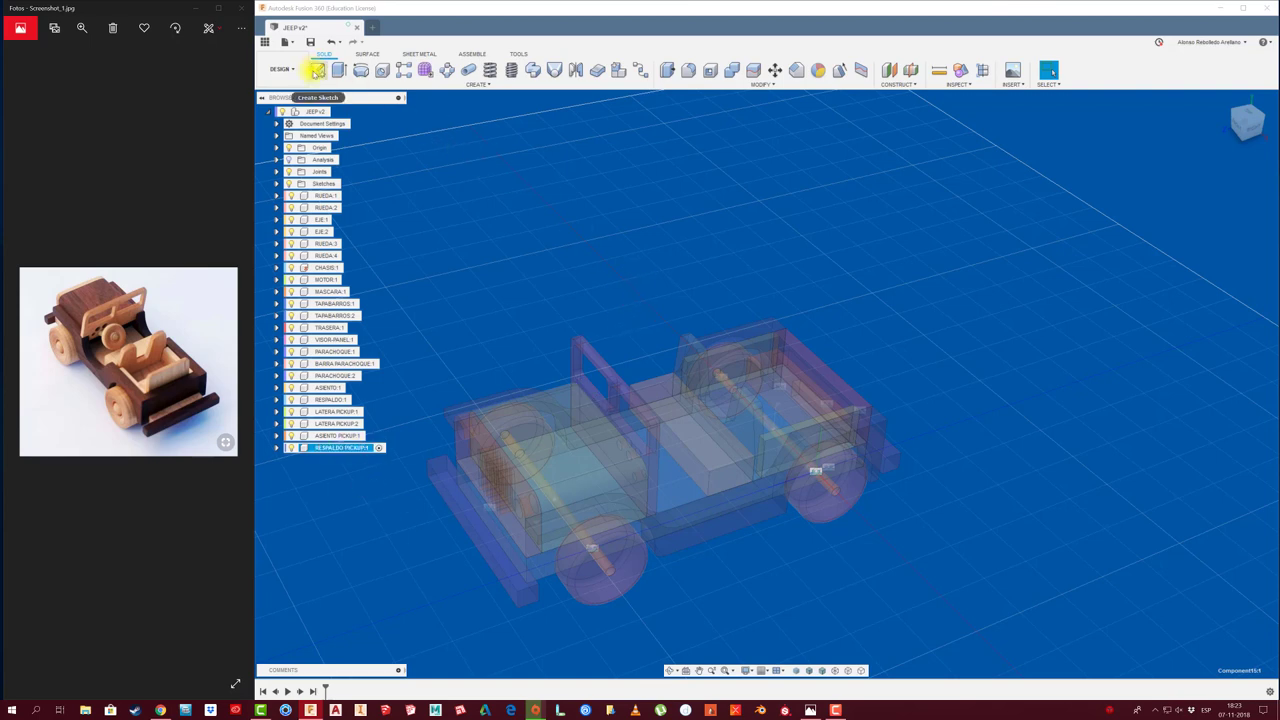
Sketch a 135 mm wide backrest rectangle on the front plane
click(316, 70)
click(803, 368)
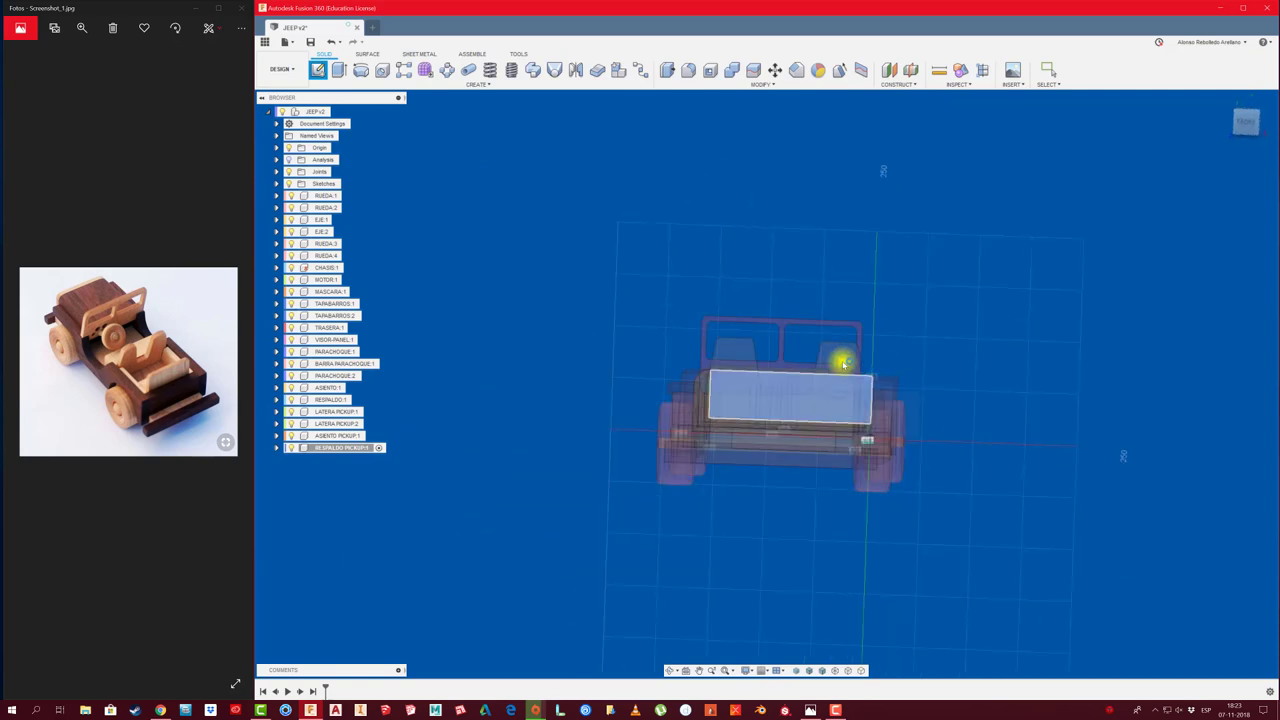
scroll(630, 345, up, 2)
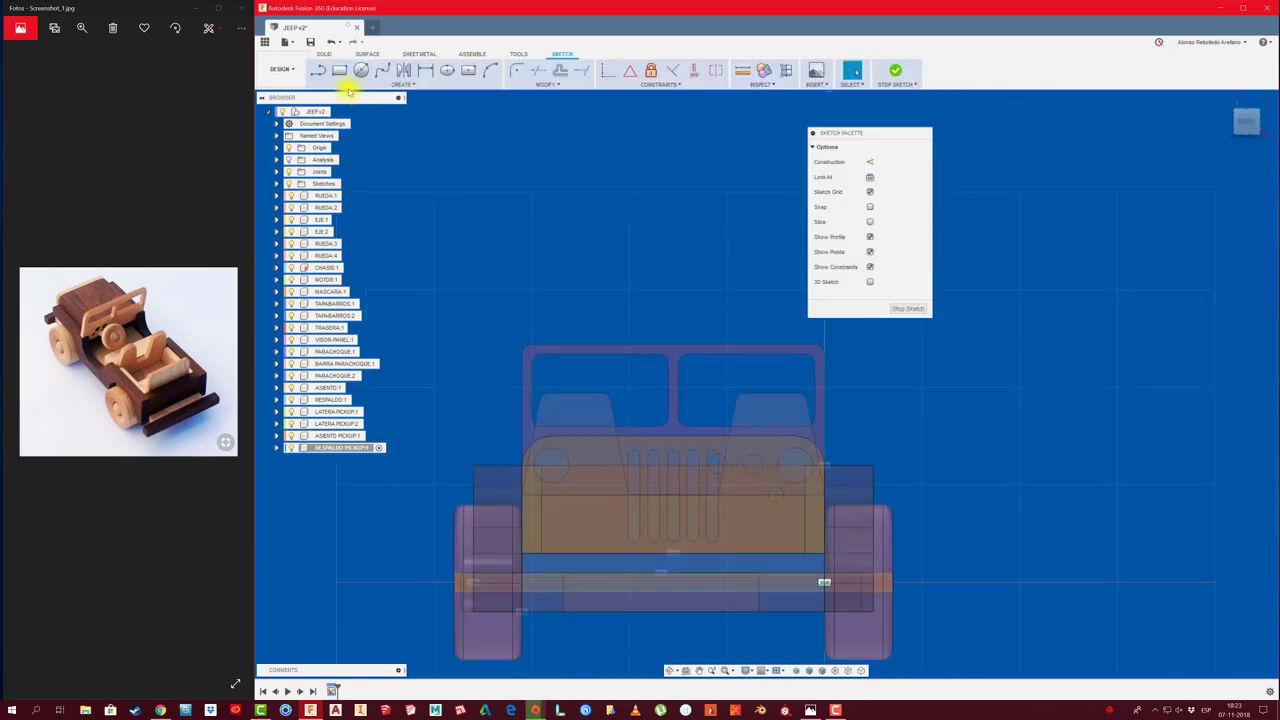
click(522, 494)
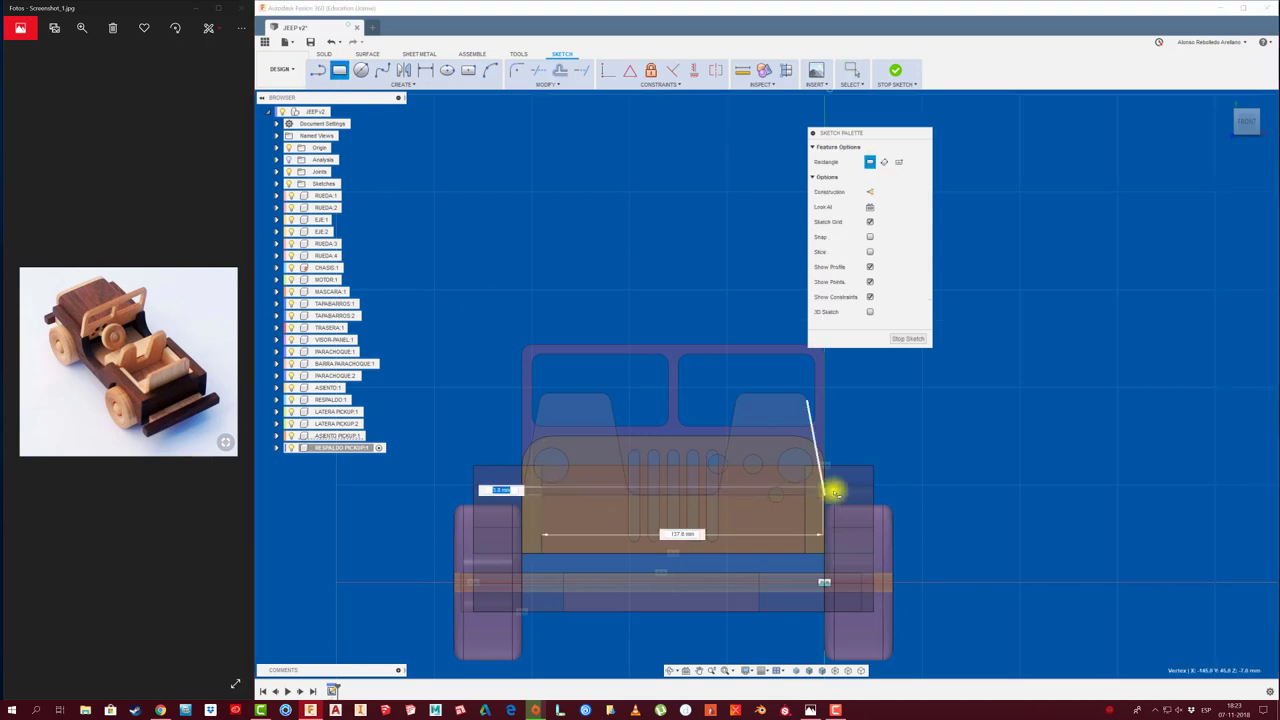
click(806, 497)
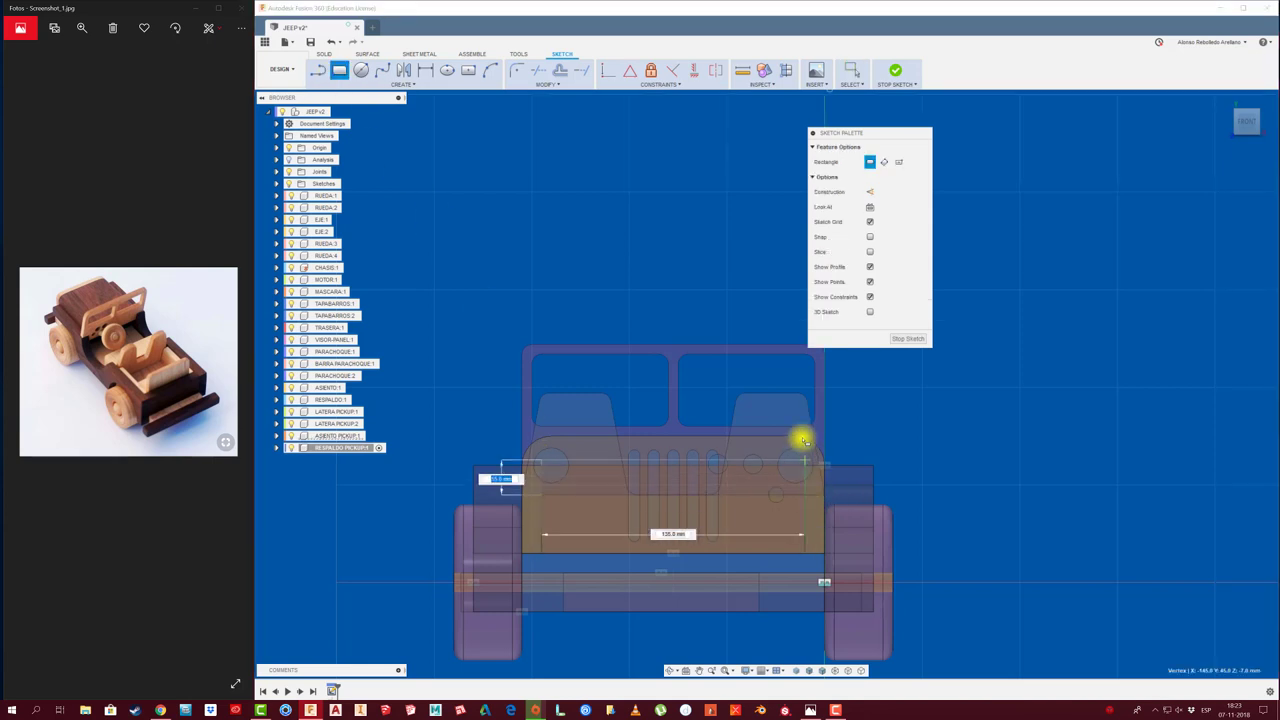
click(806, 385)
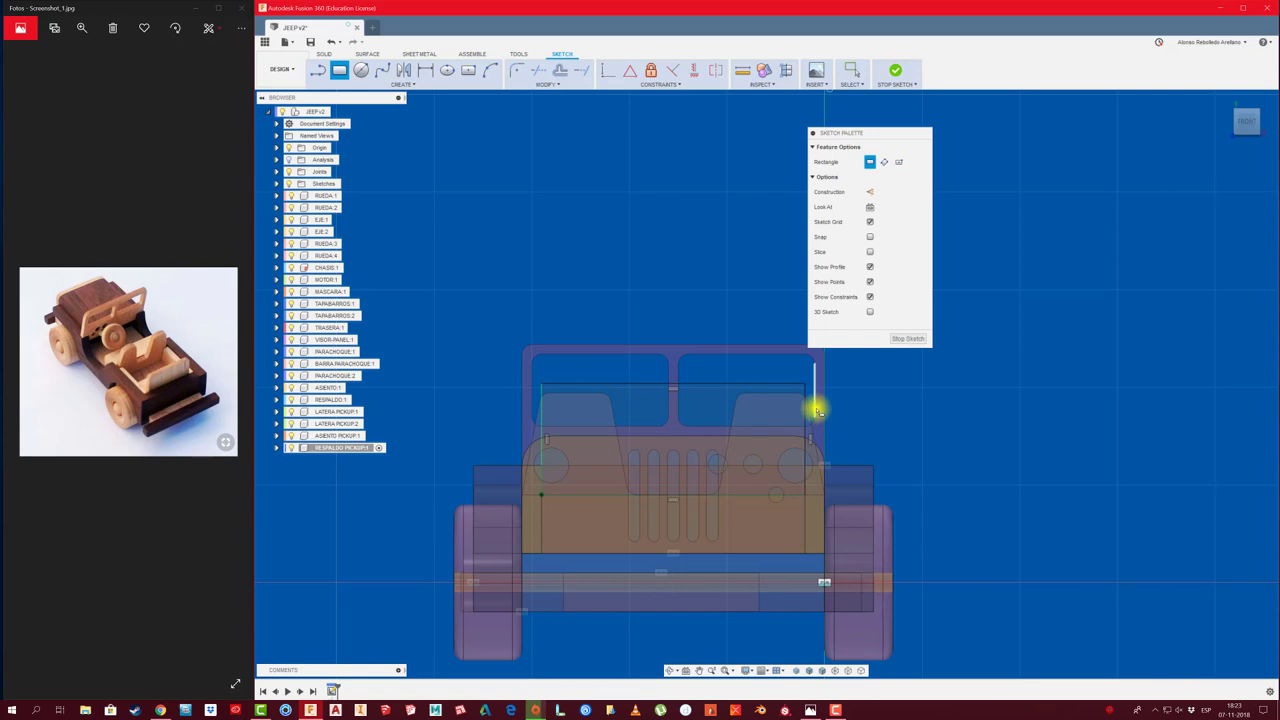
shift+middle_drag(817, 410, 903, 343)
click(908, 338)
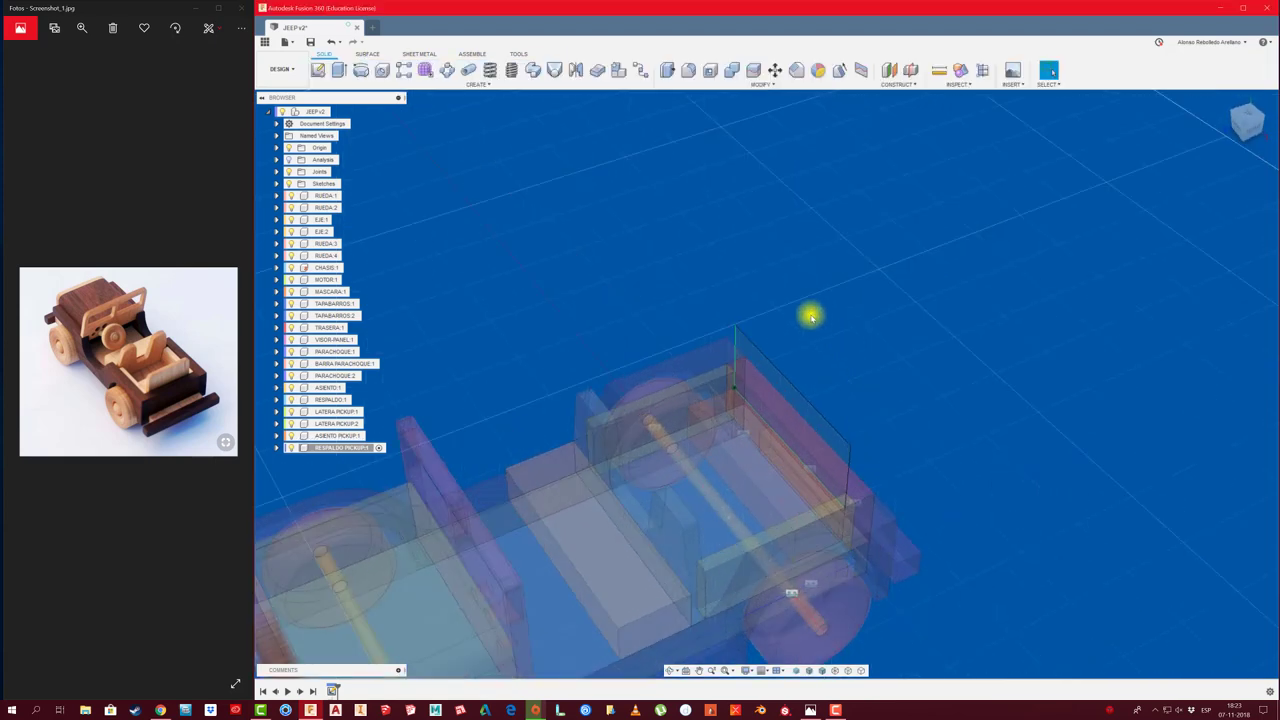
Extrude the backrest profile 10 mm and reactivate the top-level jeep assembly
key(e)
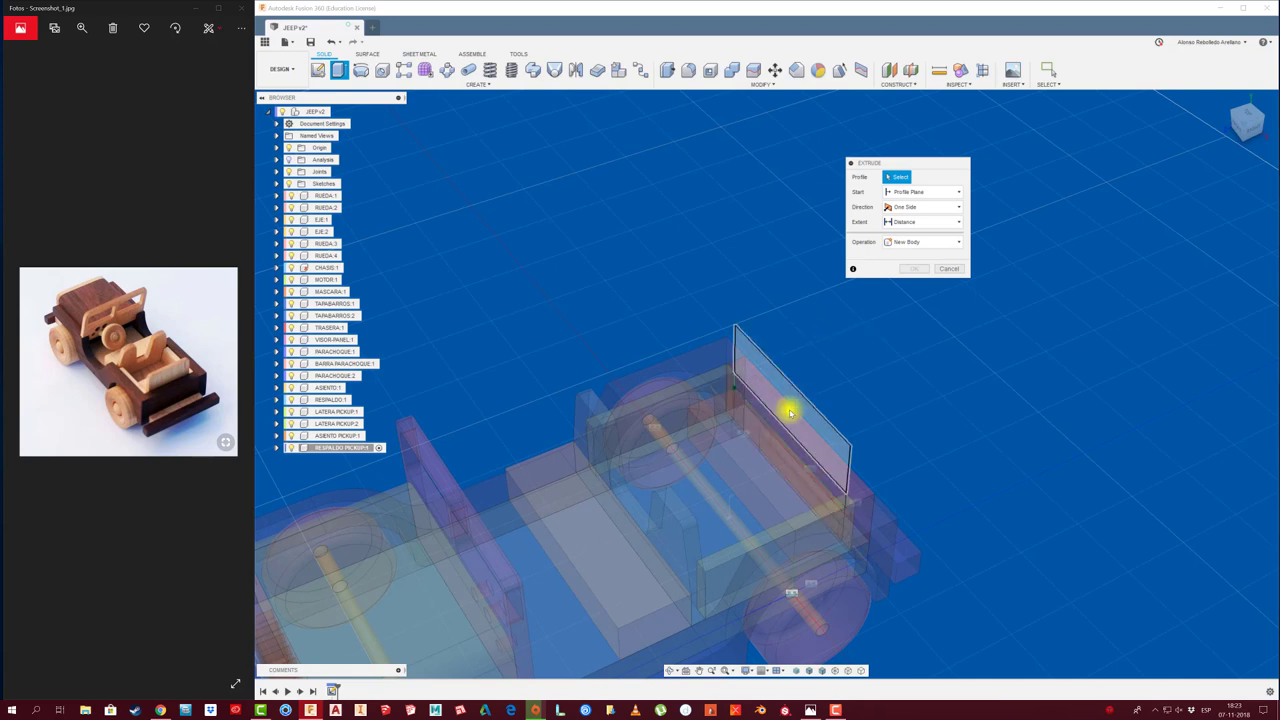
click(780, 422)
shift+middle_drag(831, 425, 771, 447)
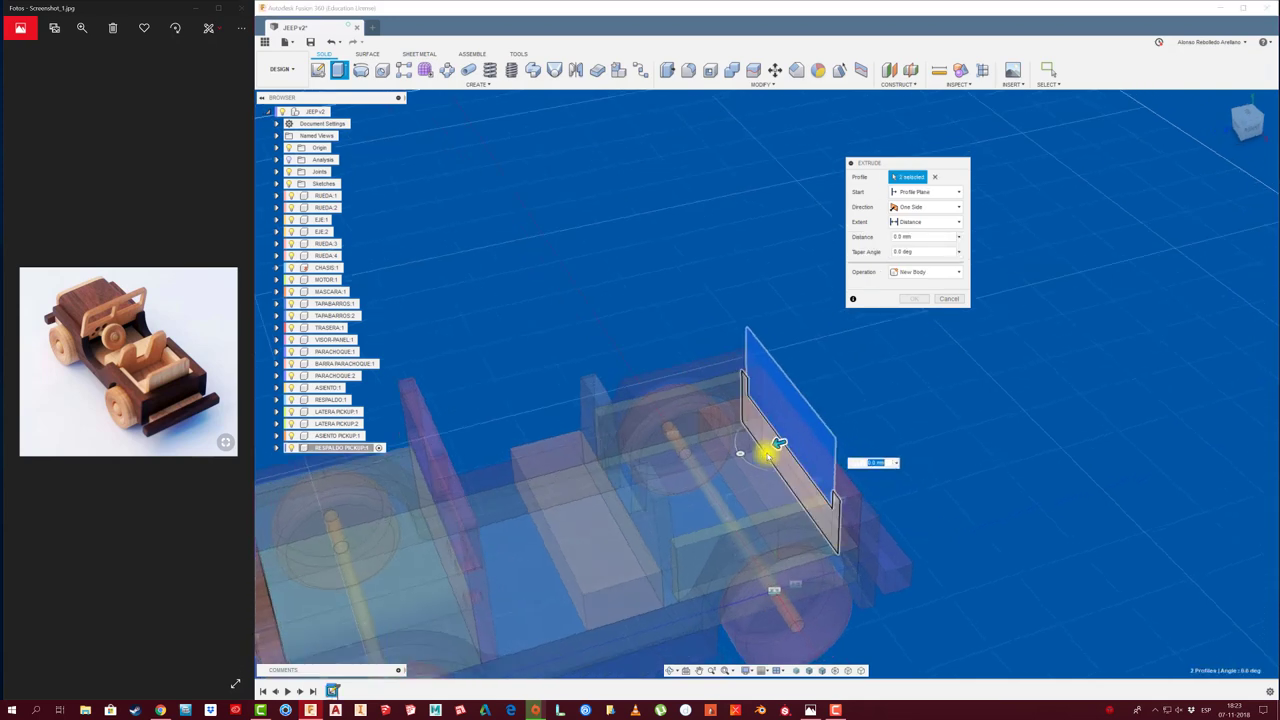
text(10)
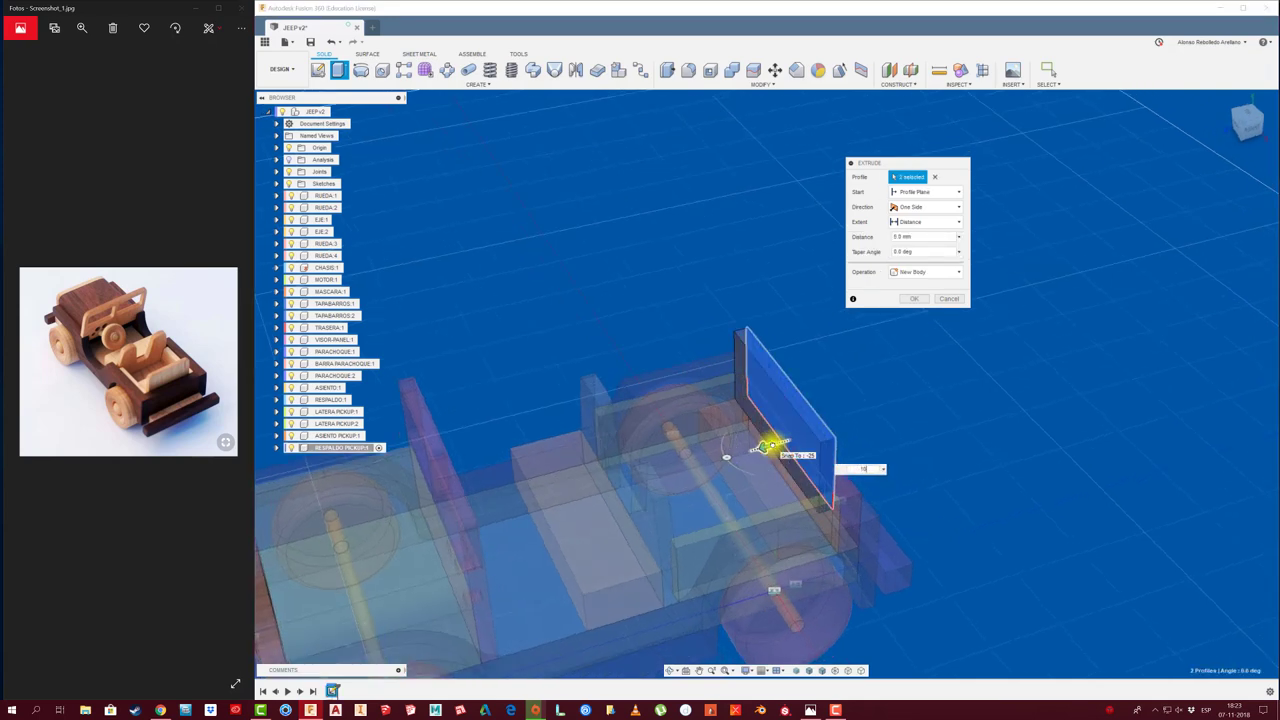
click(916, 300)
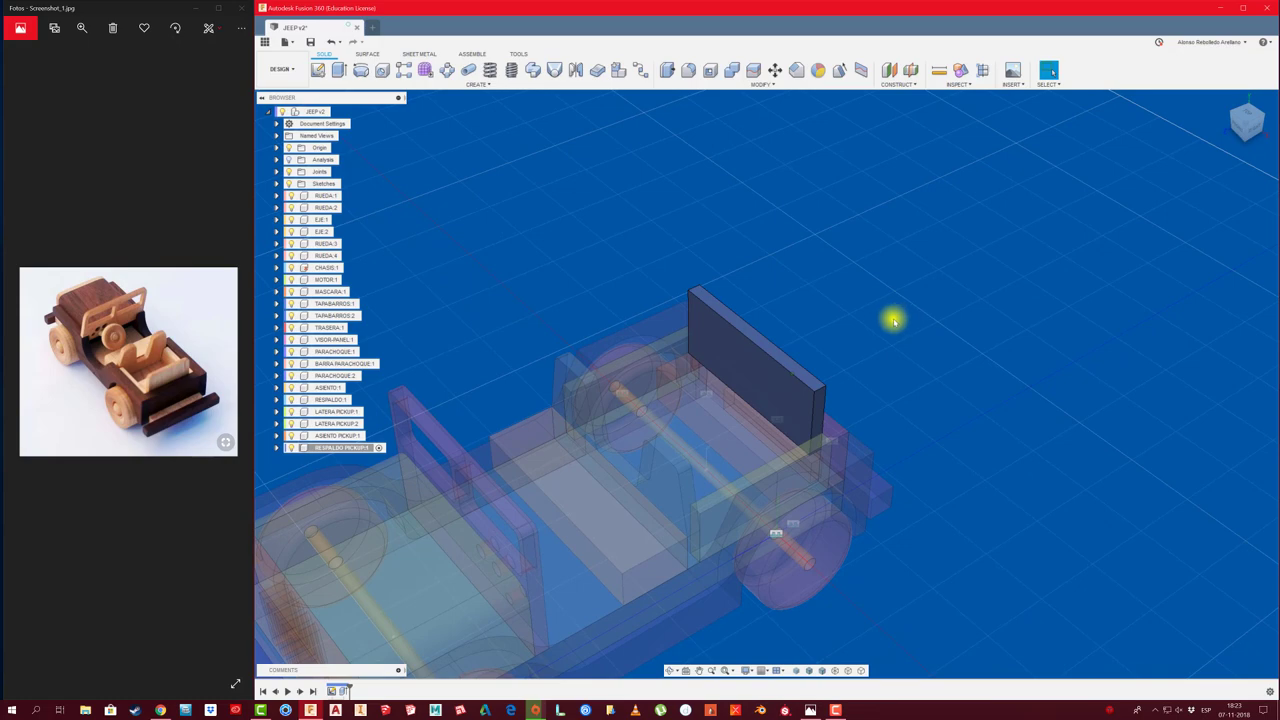
click(330, 112)
click(335, 111)
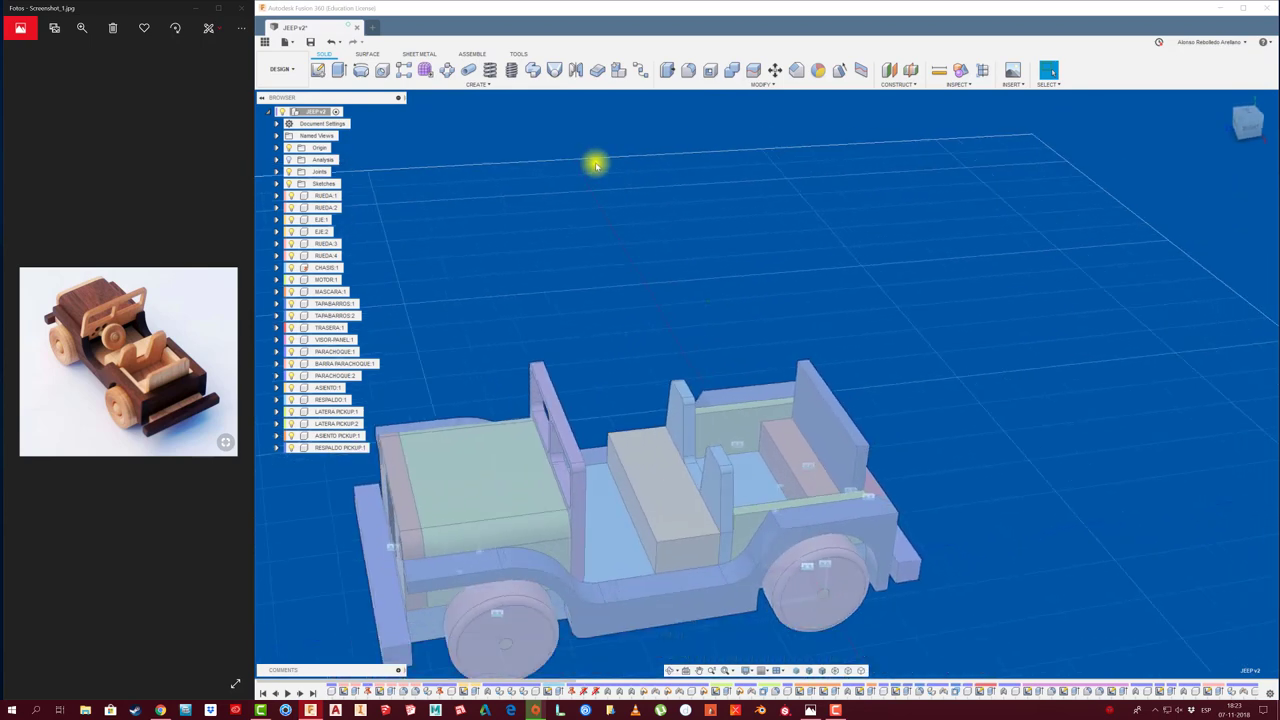
Press Pull the rear panel face to make the backrest 20 mm shorter
click(666, 72)
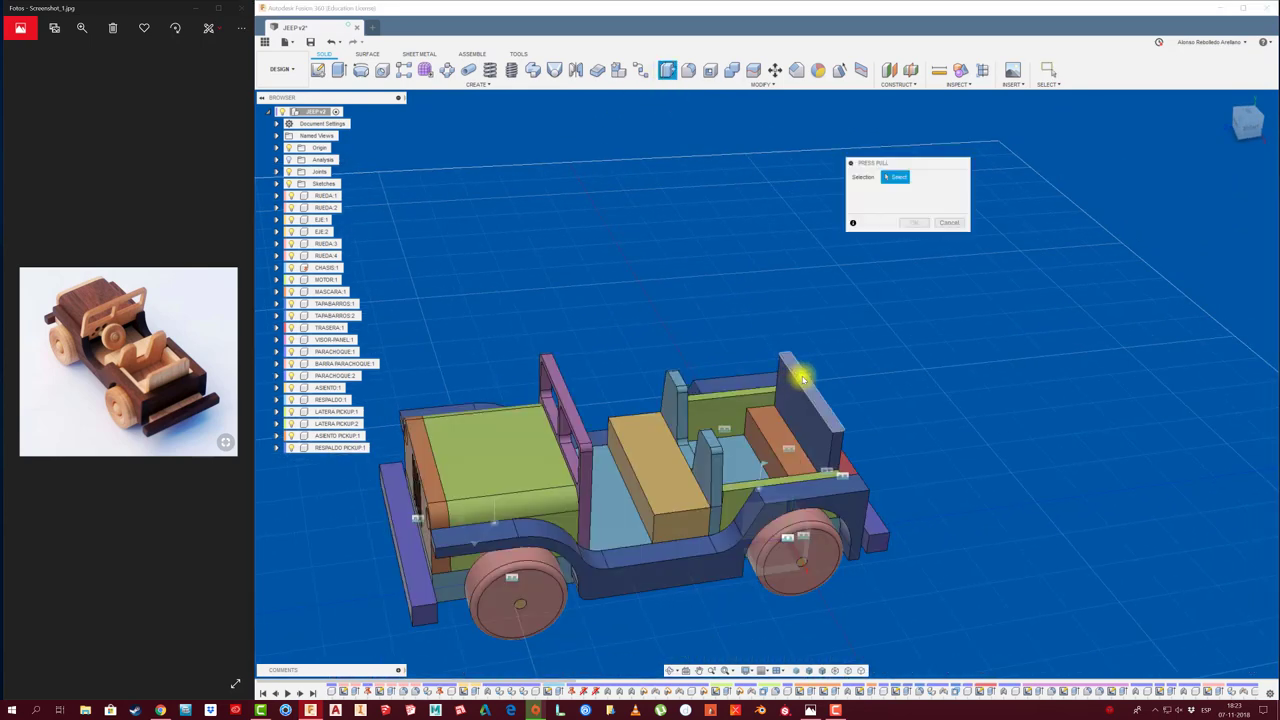
click(802, 378)
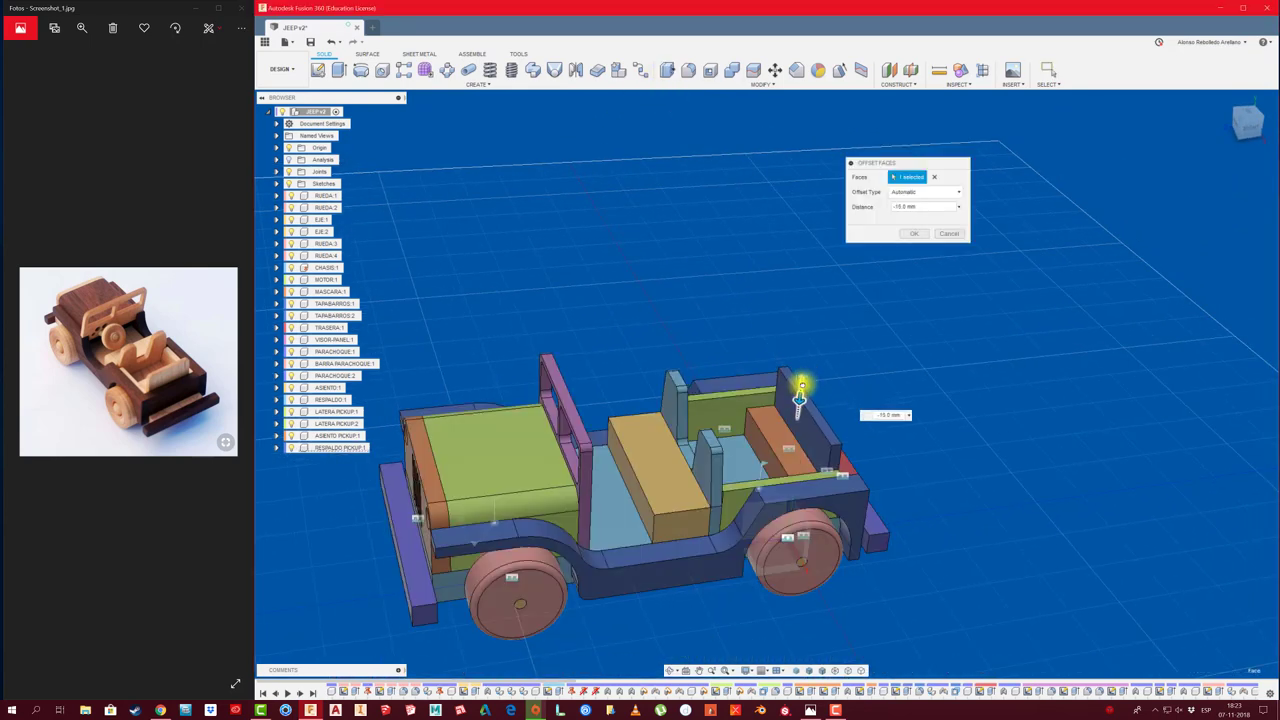
click(913, 233)
Fillet the panel's two top edges and start an as-built joint on the panel
click(688, 70)
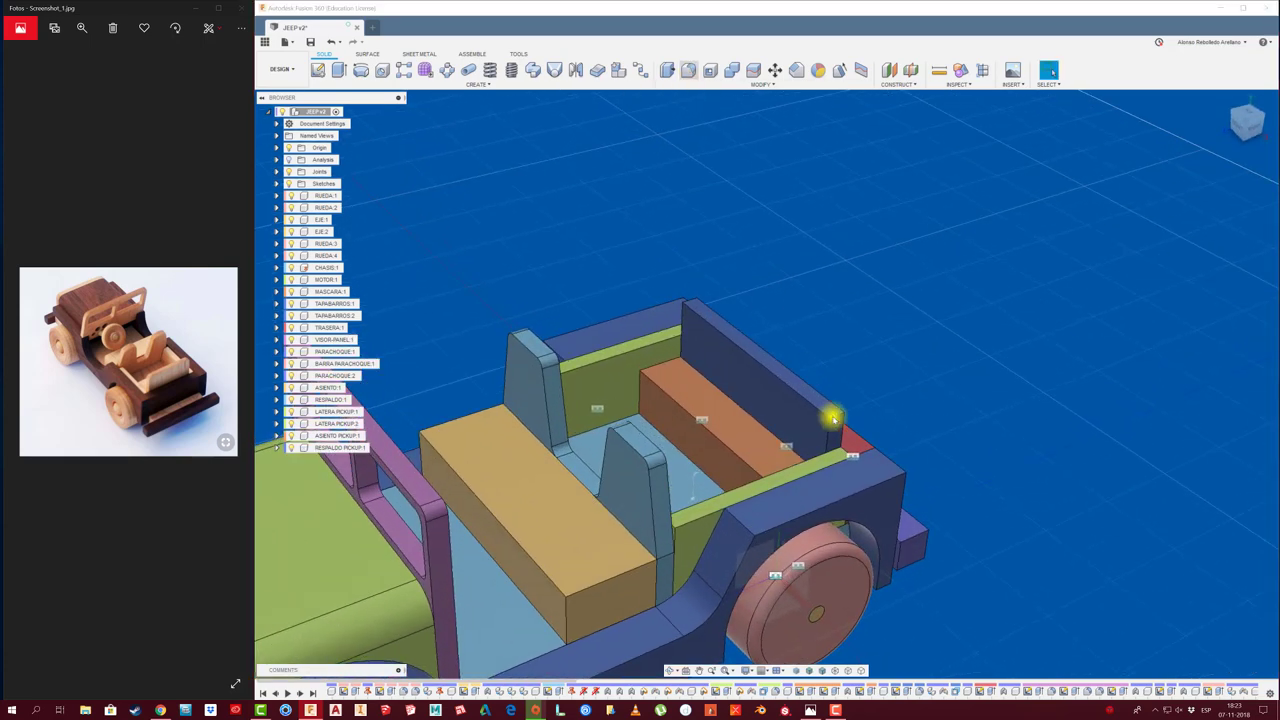
click(836, 418)
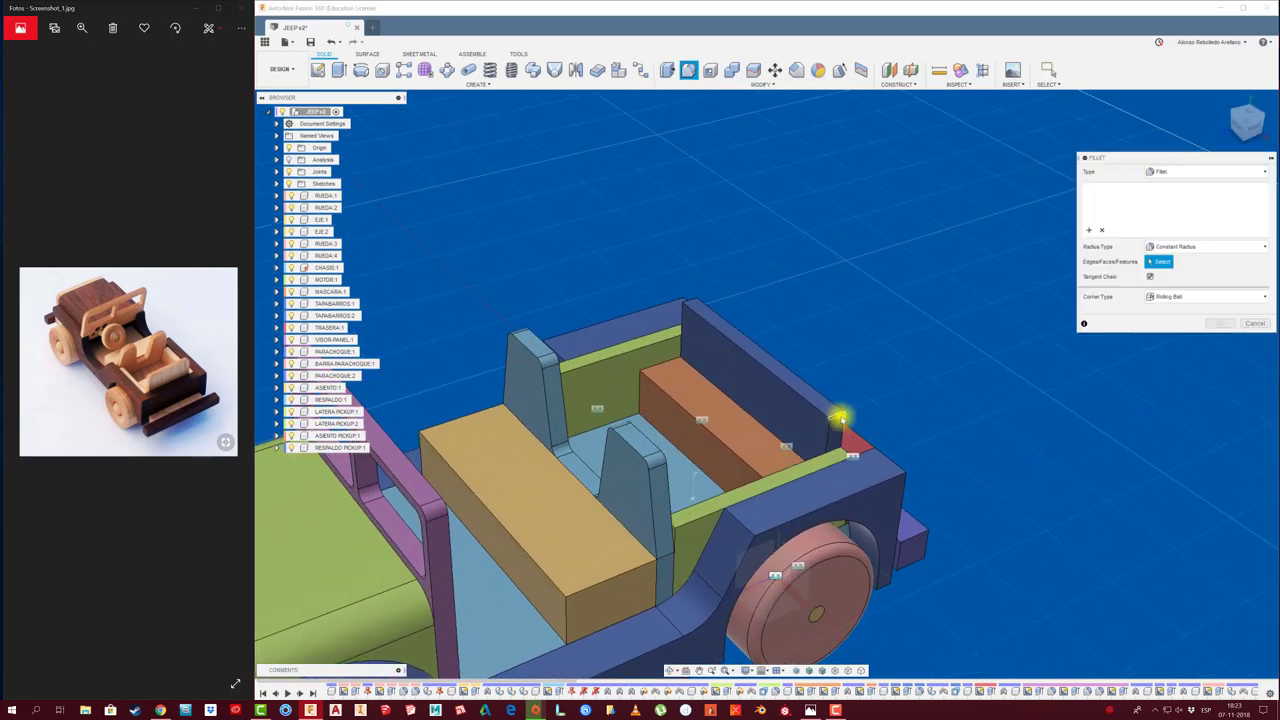
click(692, 301)
text(5)
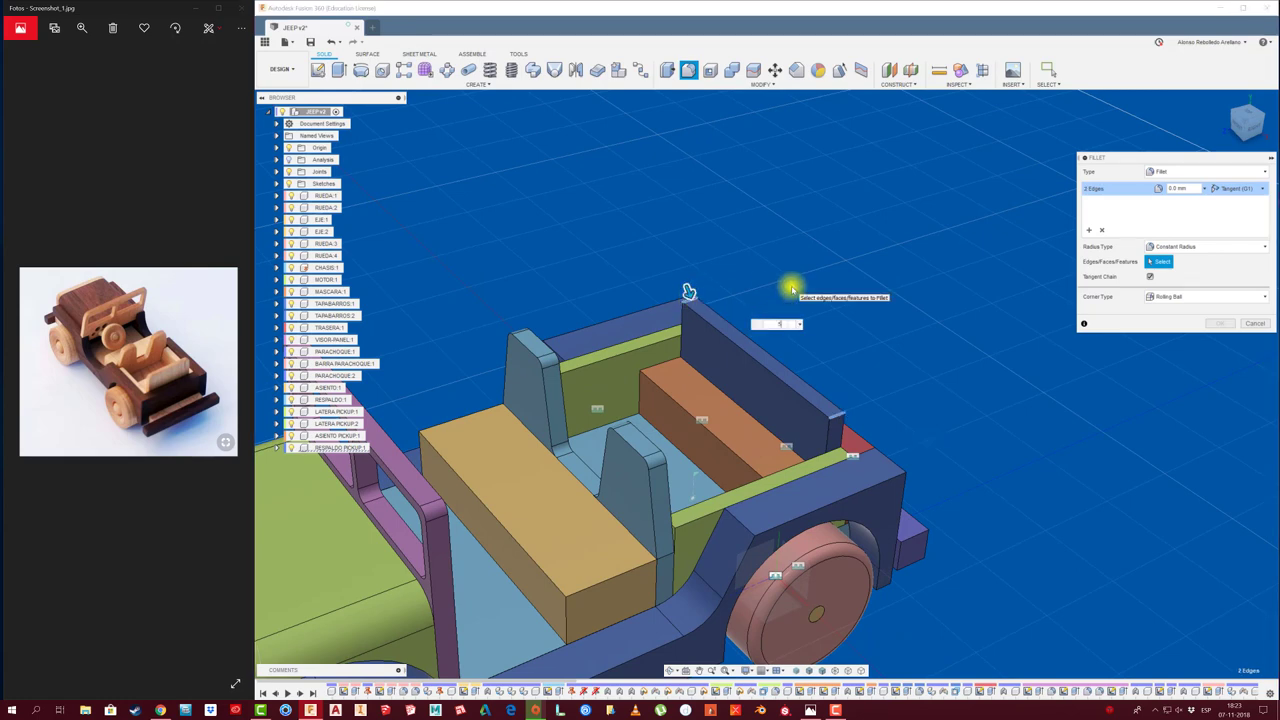
click(1220, 323)
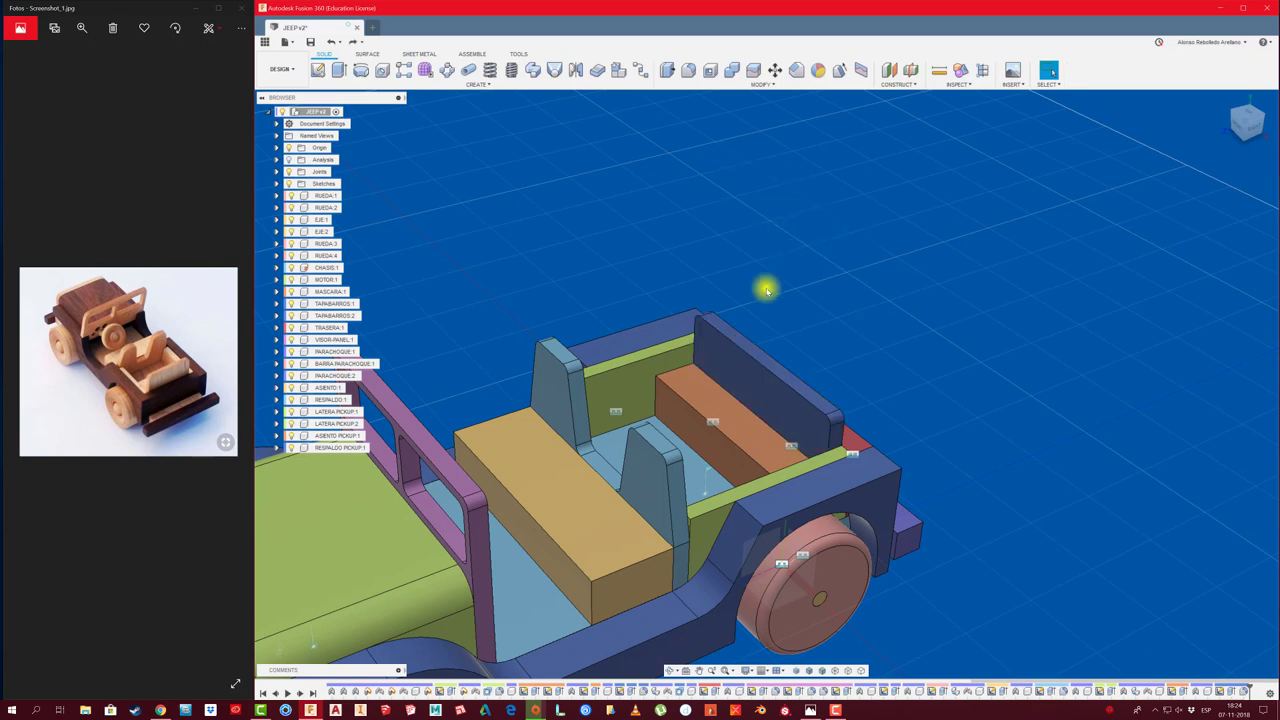
key(shift+j)
click(766, 371)
Fix the backrest rigidly to the orange seat and inspect the jeep from several sides
click(737, 420)
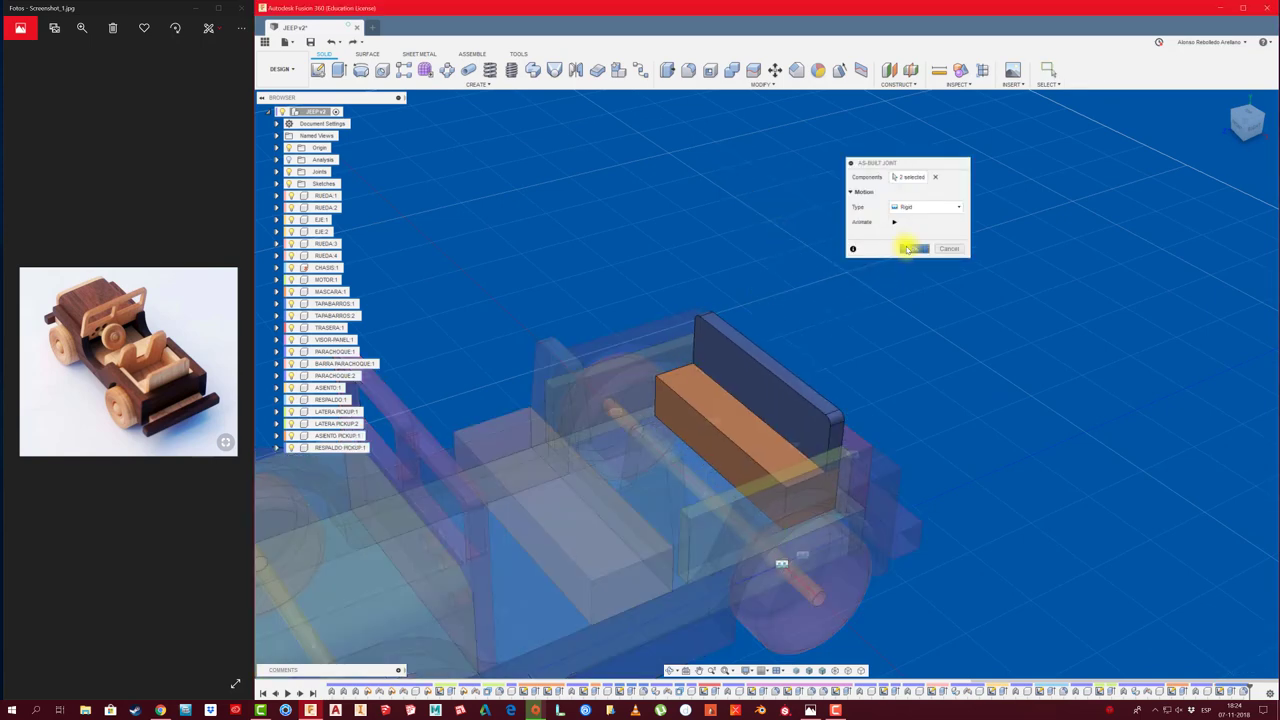
click(913, 248)
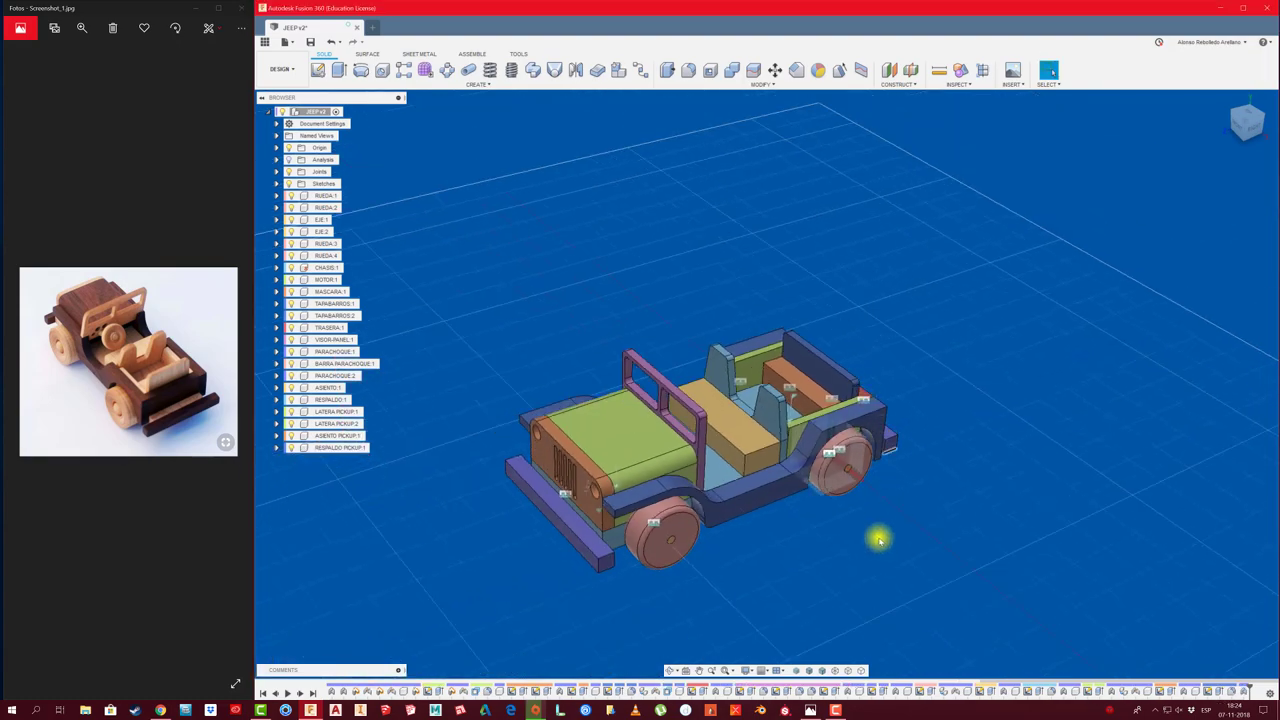
shift+middle_drag(878, 540, 833, 577)
mouse_move(832, 575)
shift+middle_down()
mouse_move(794, 503)
mouse_move(902, 381)
shift+middle_up()
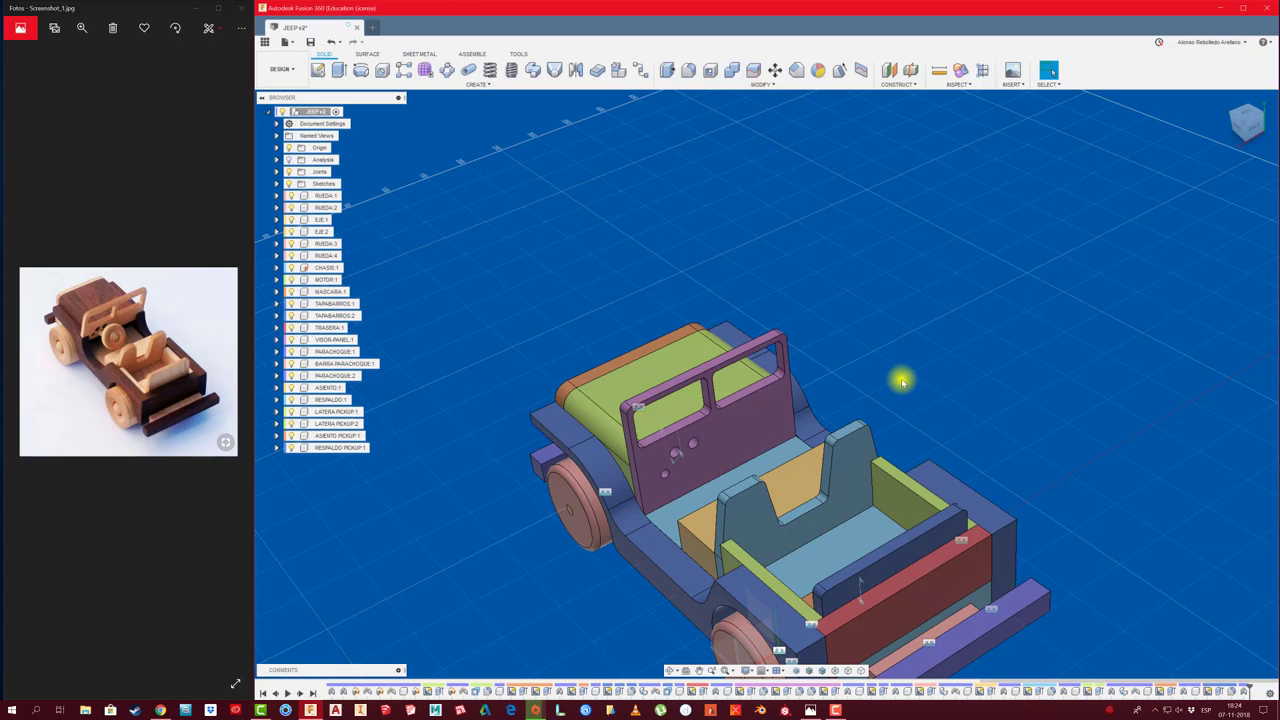
mouse_move(902, 381)
shift+middle_down()
mouse_move(863, 437)
mouse_move(680, 529)
shift+middle_up()
mouse_move(754, 510)
shift+middle_down()
mouse_move(897, 349)
mouse_move(863, 191)
mouse_move(877, 162)
shift+middle_up()
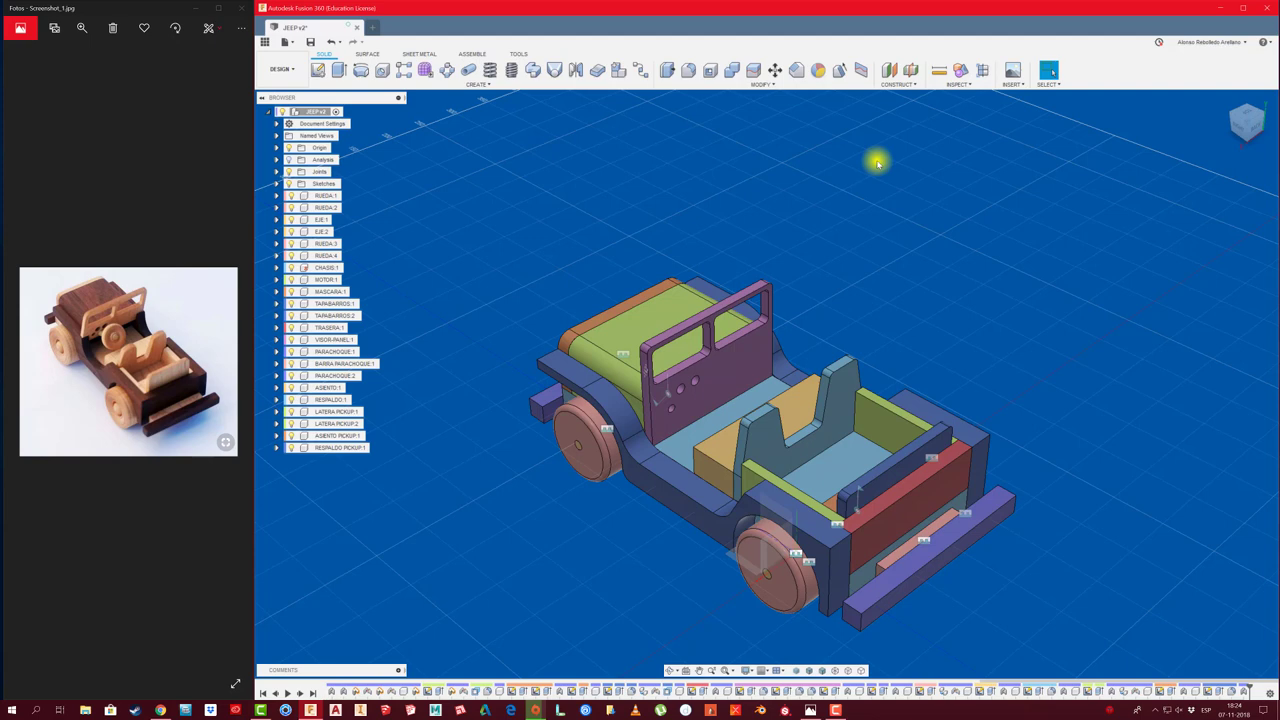
click(668, 497)
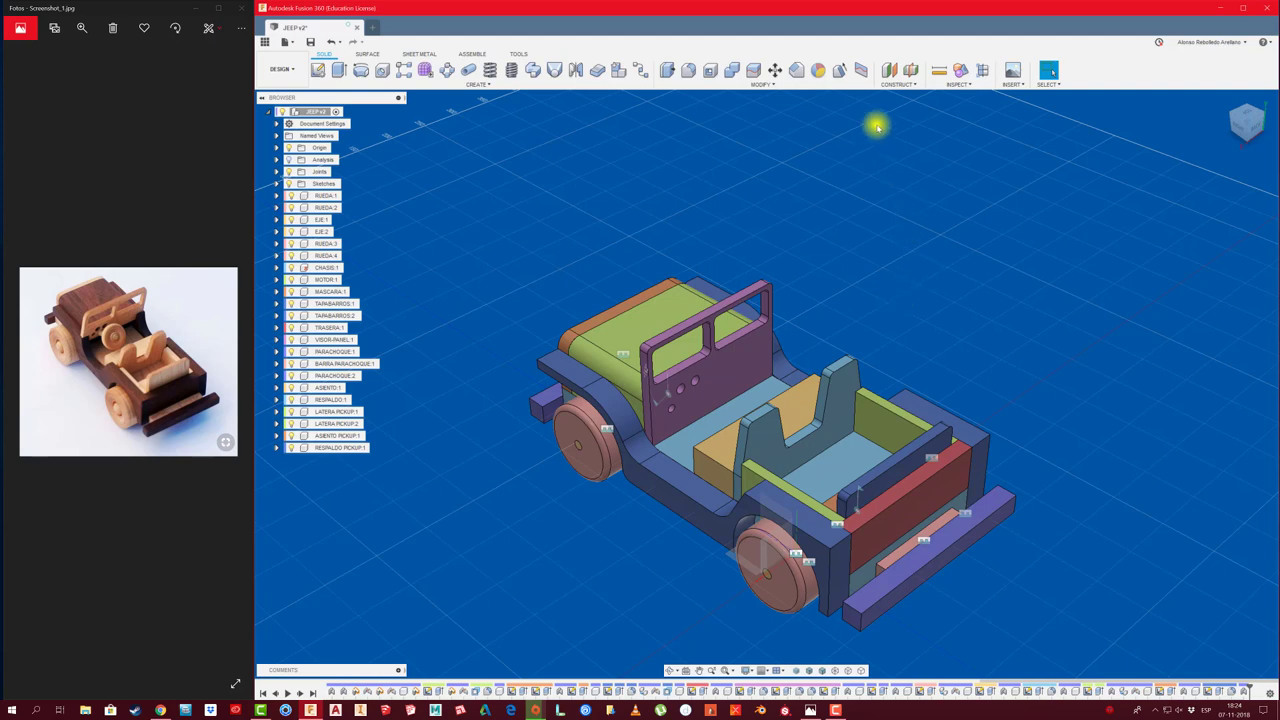
Create a construction plane offset -30 mm from the seat's side face through the jeep
click(889, 70)
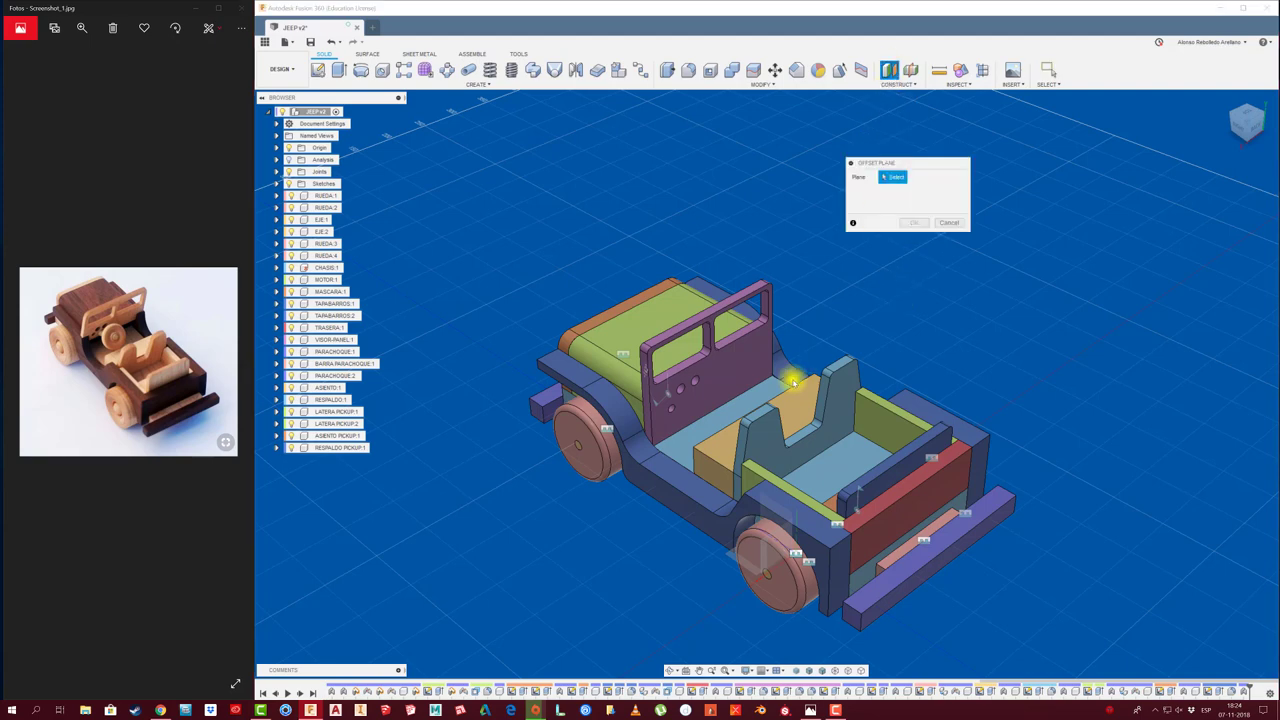
scroll(705, 465, up, 2)
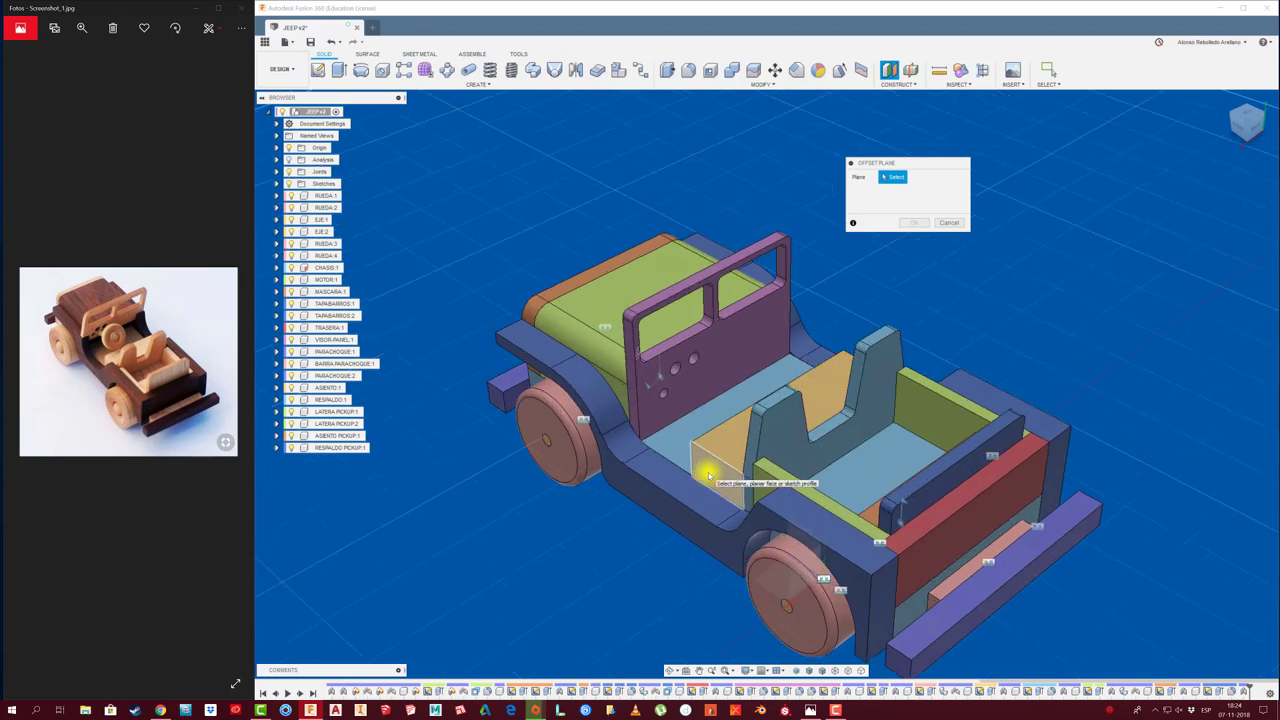
click(705, 476)
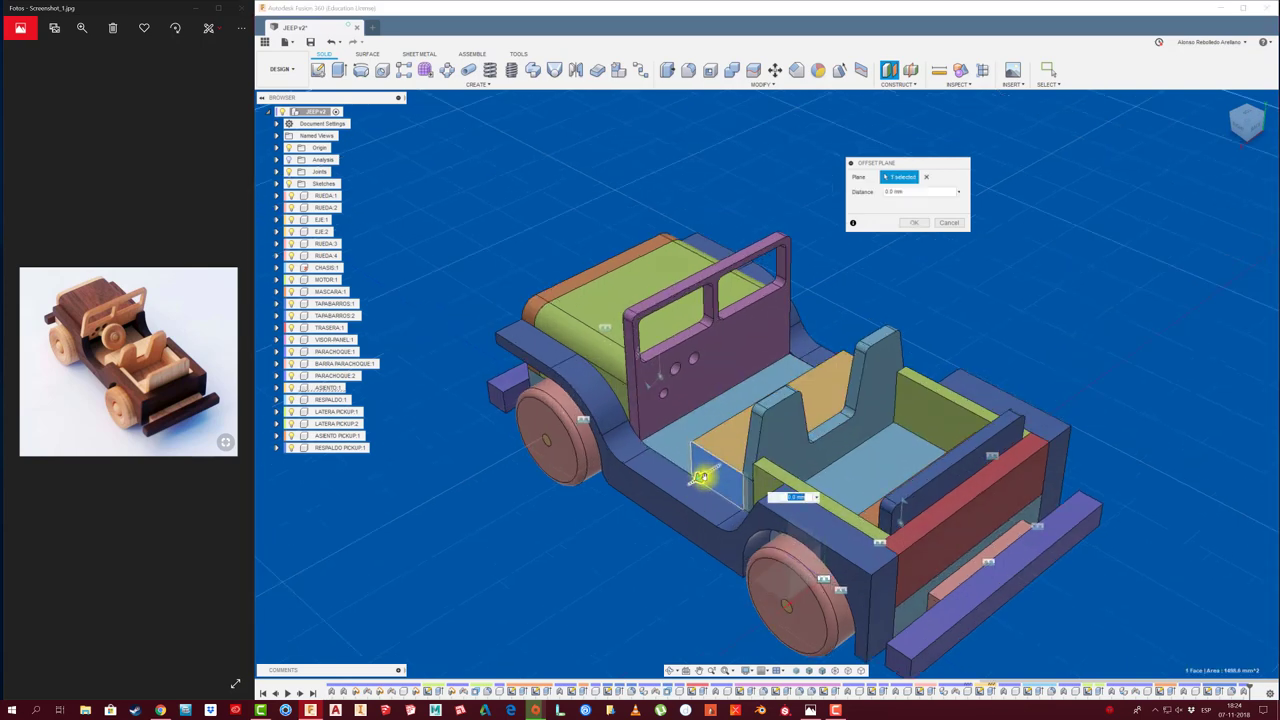
drag(703, 476, 745, 447)
shift+middle_drag(745, 447, 727, 452)
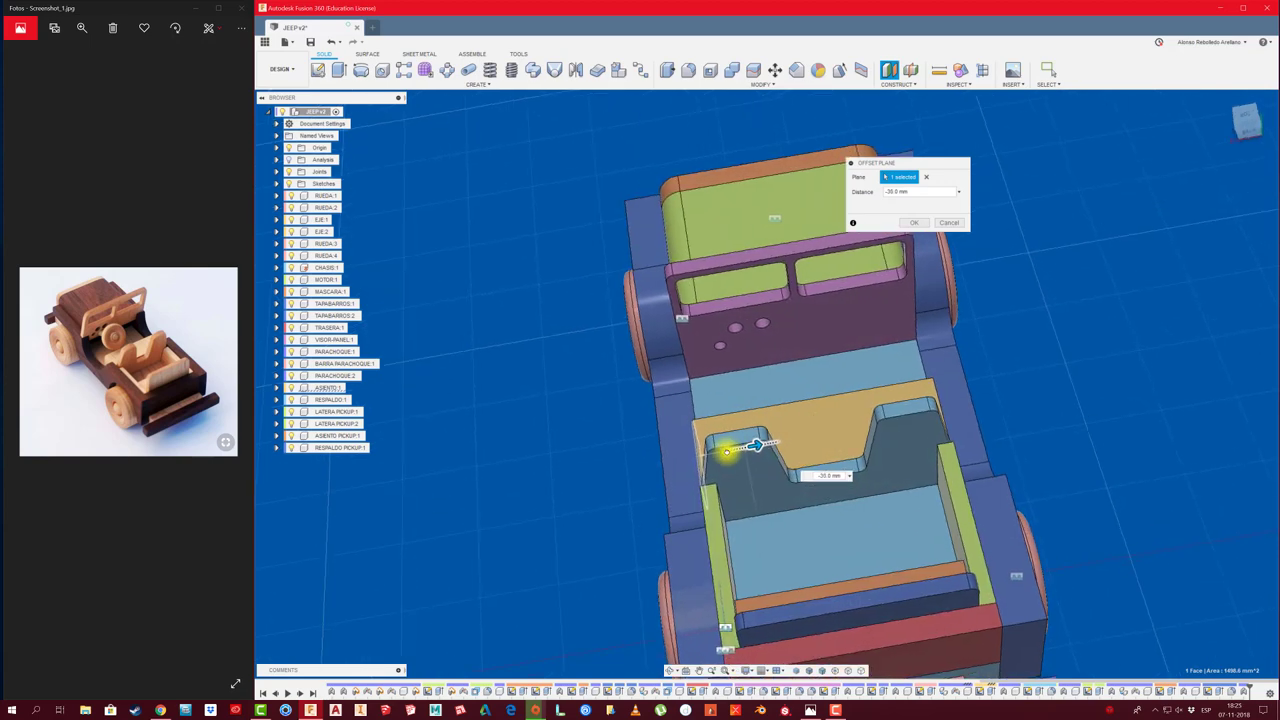
drag(727, 452, 734, 446)
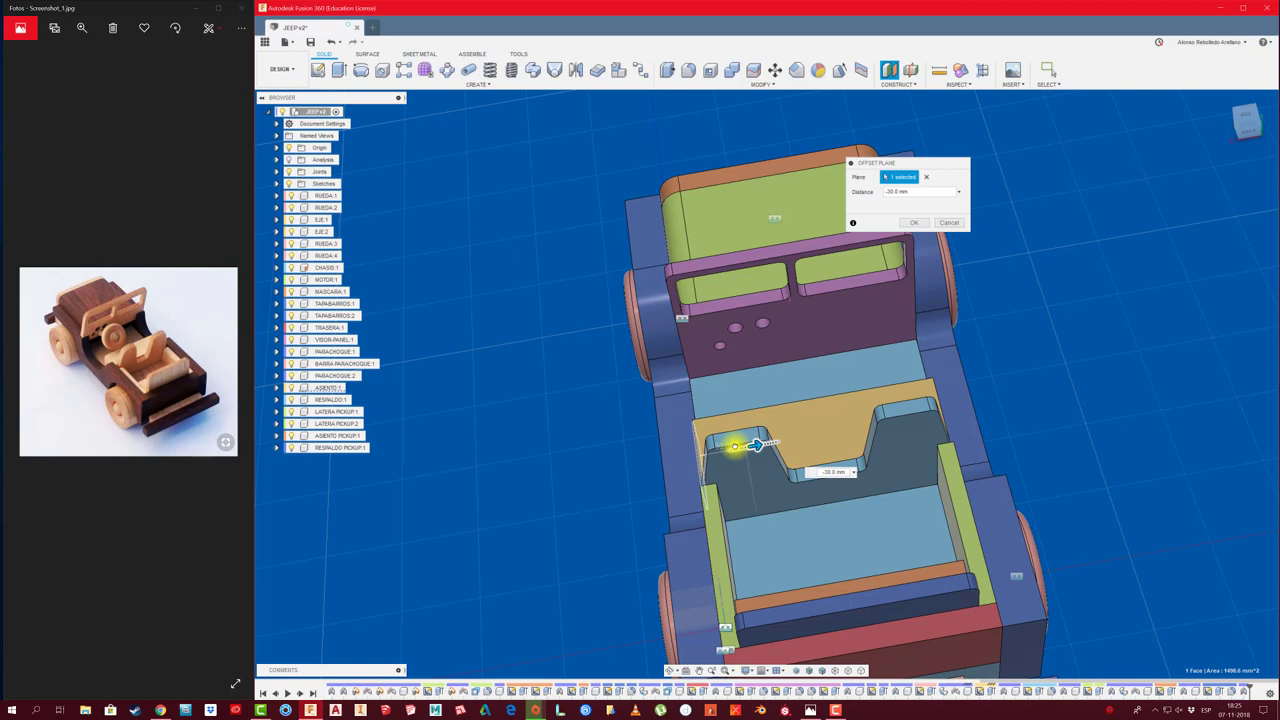
shift+middle_drag(566, 443, 900, 251)
click(912, 222)
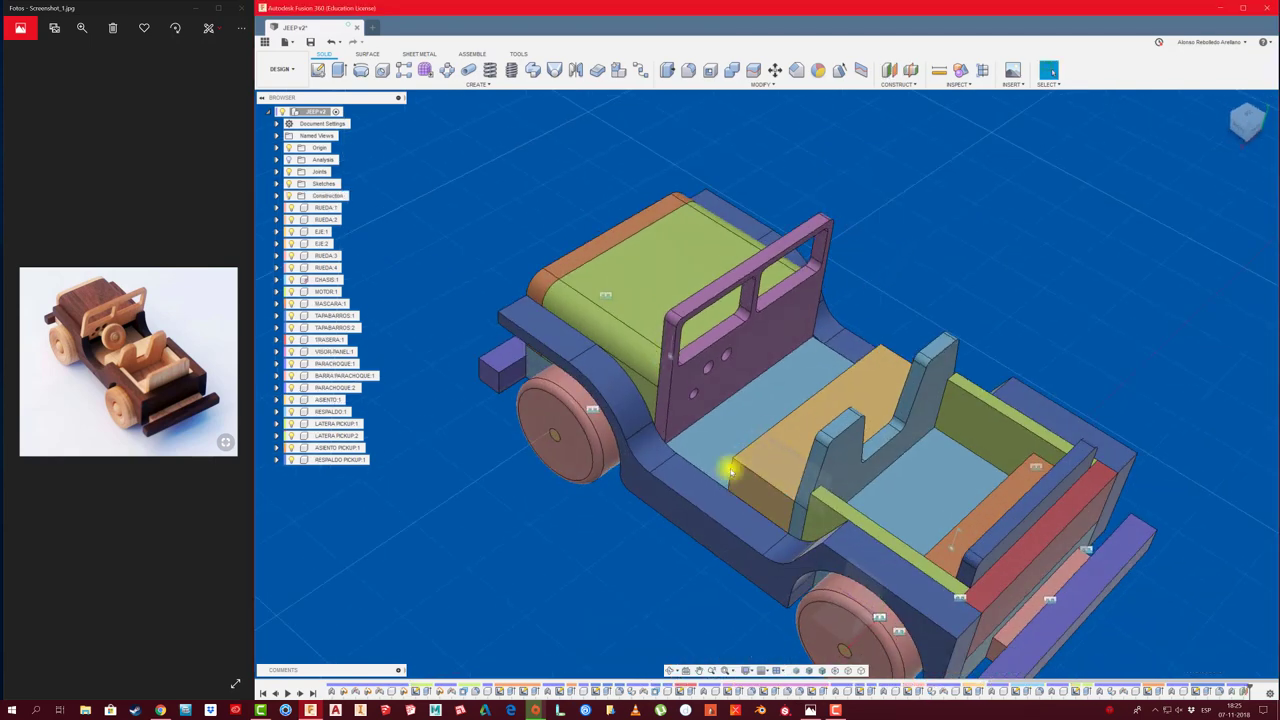
shift+middle_drag(697, 494, 790, 385)
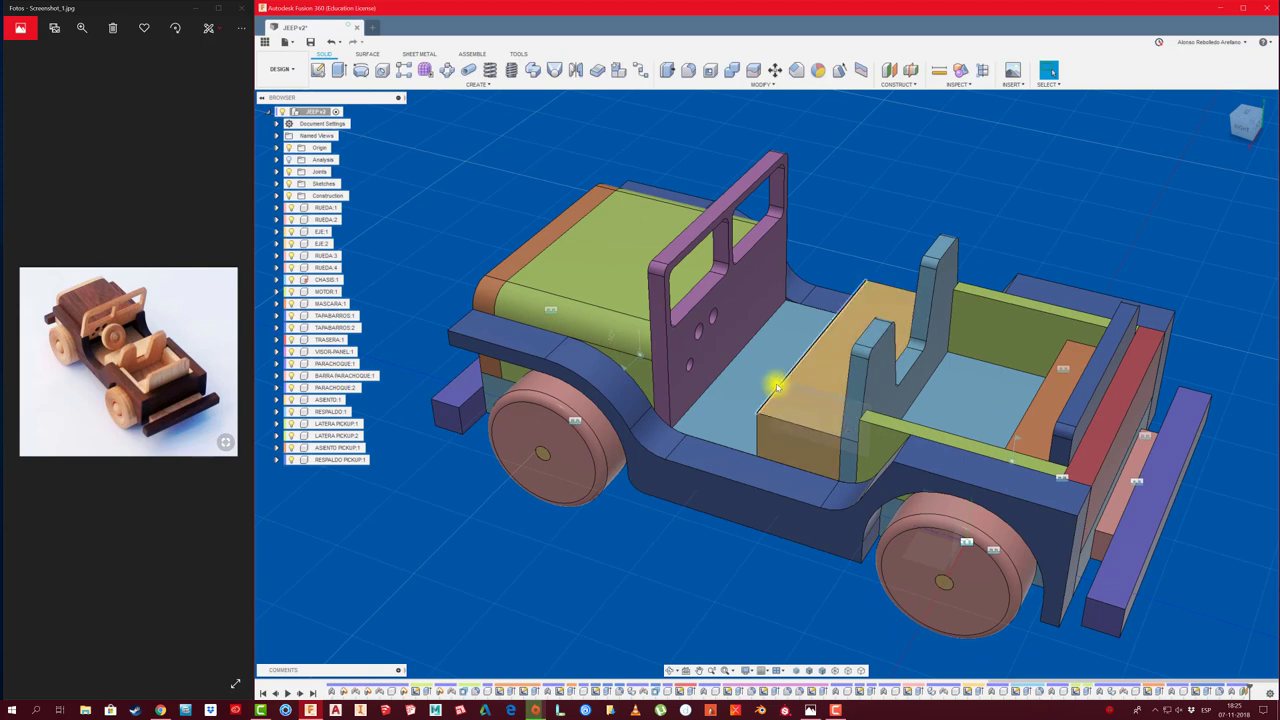
scroll(777, 385, down, 1)
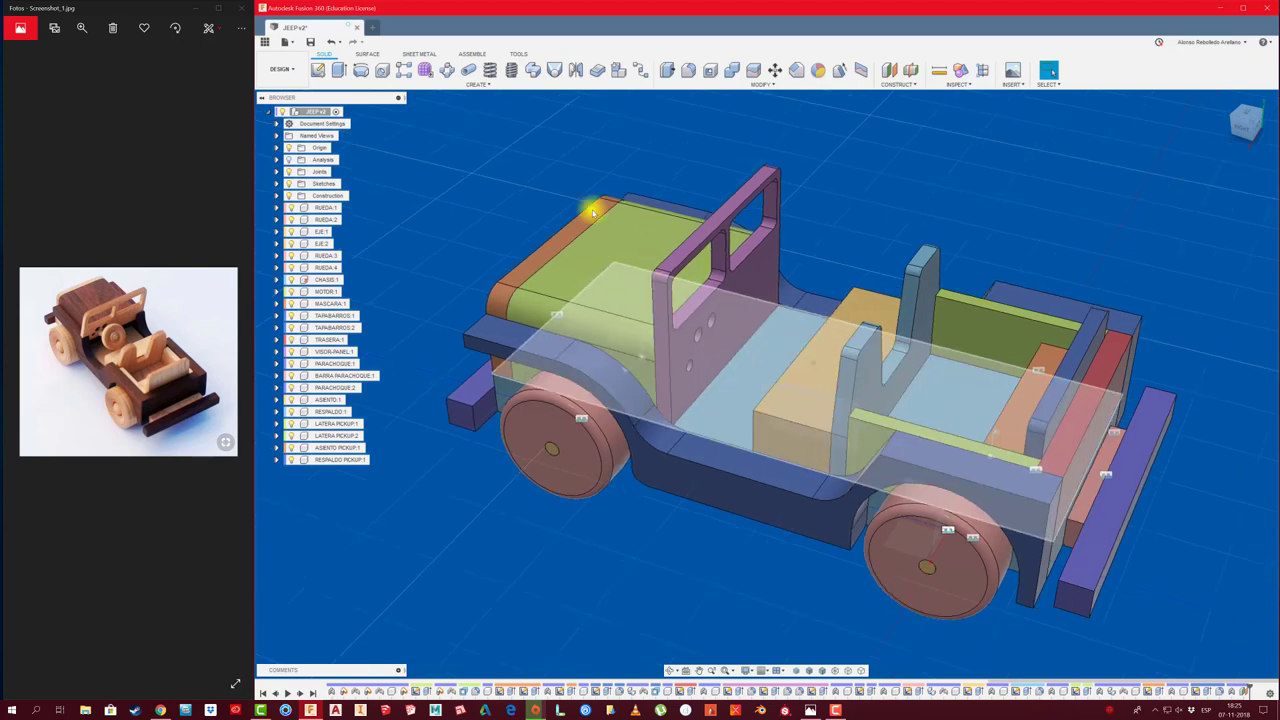
Add a new empty component named EJE VOLANTE to the jeep design
right_click(325, 117)
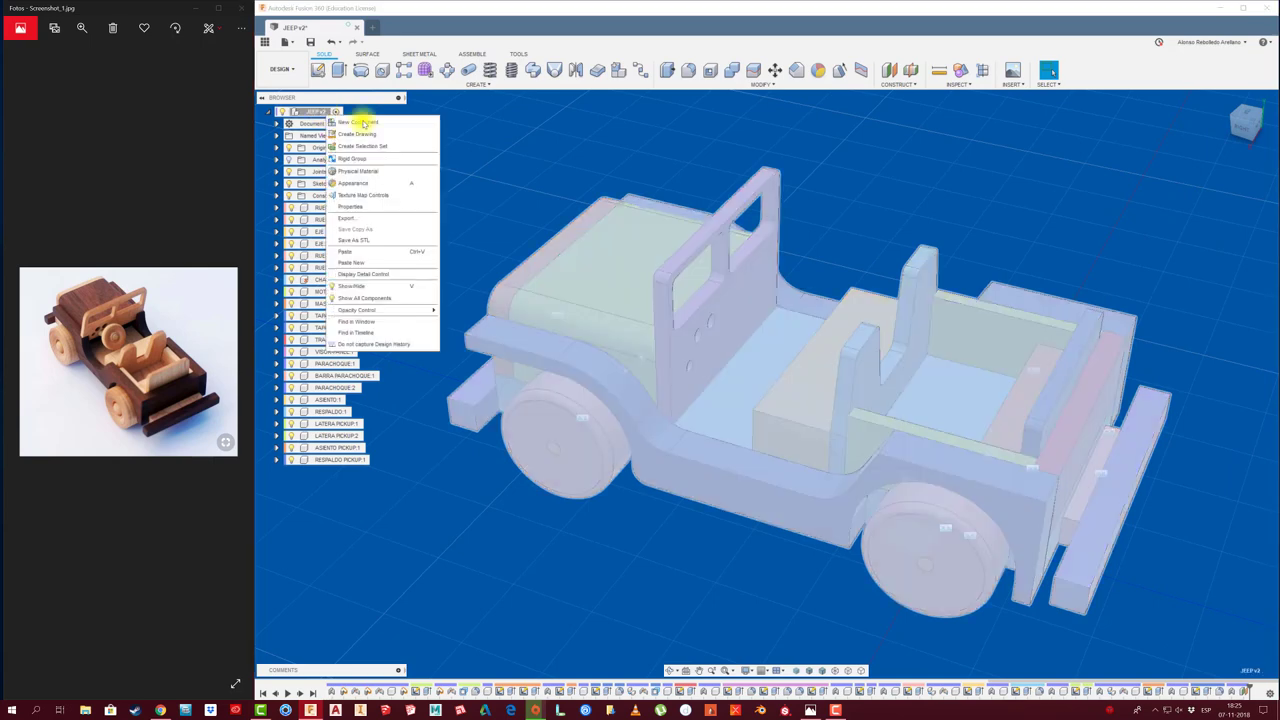
click(366, 122)
text(EJE VOLANTE)
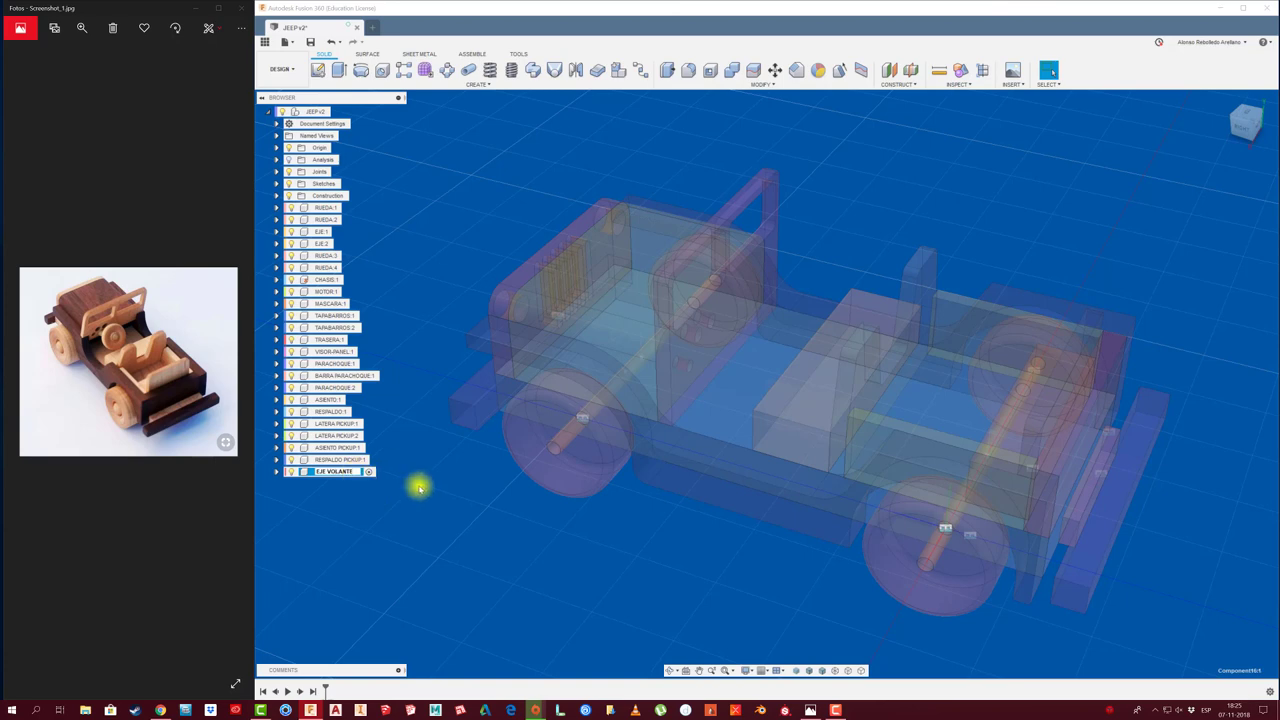
key(Return)
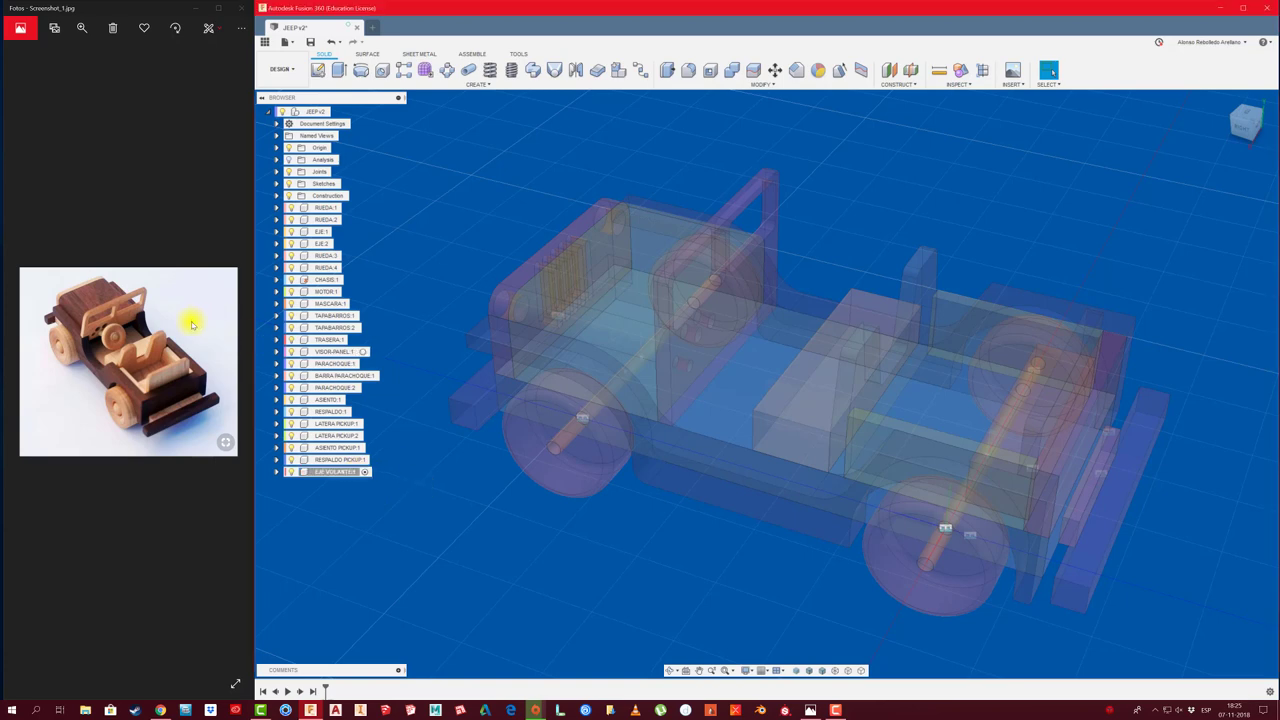
Start a sketch on the jeep's side-facing plane, with a section view cutting the model away
click(317, 69)
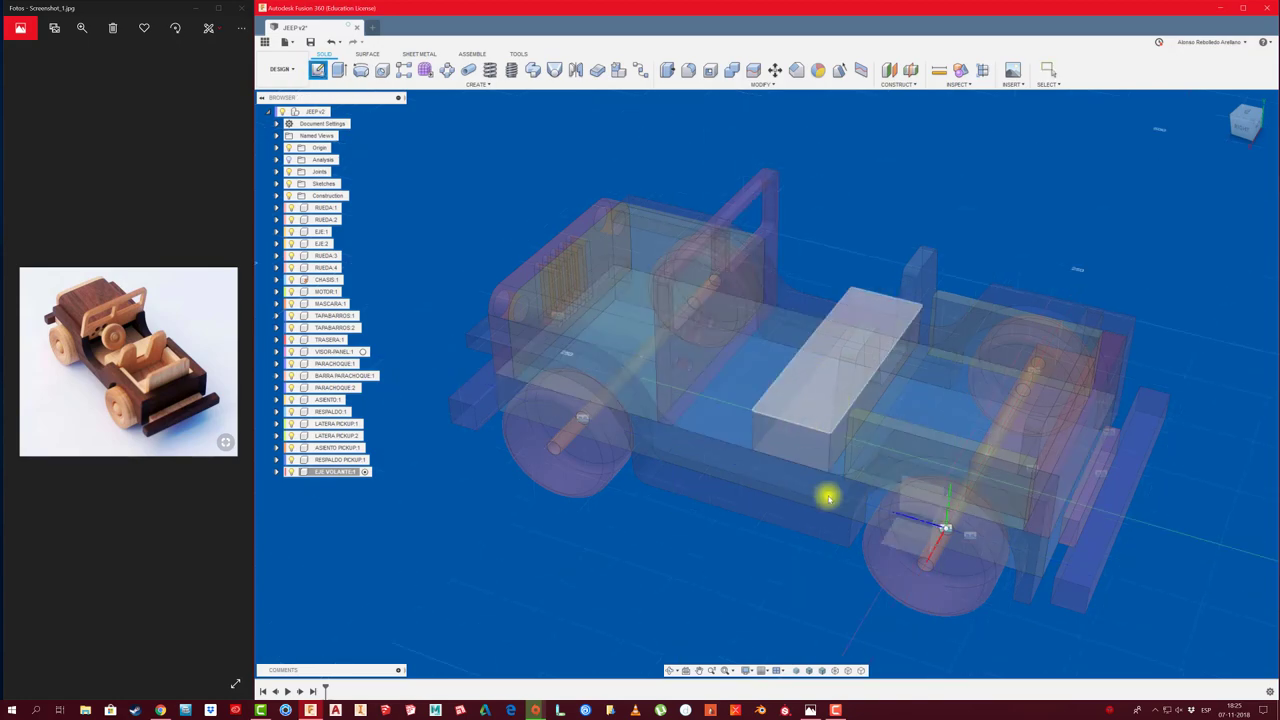
scroll(801, 440, up, 1)
scroll(790, 405, up, 1)
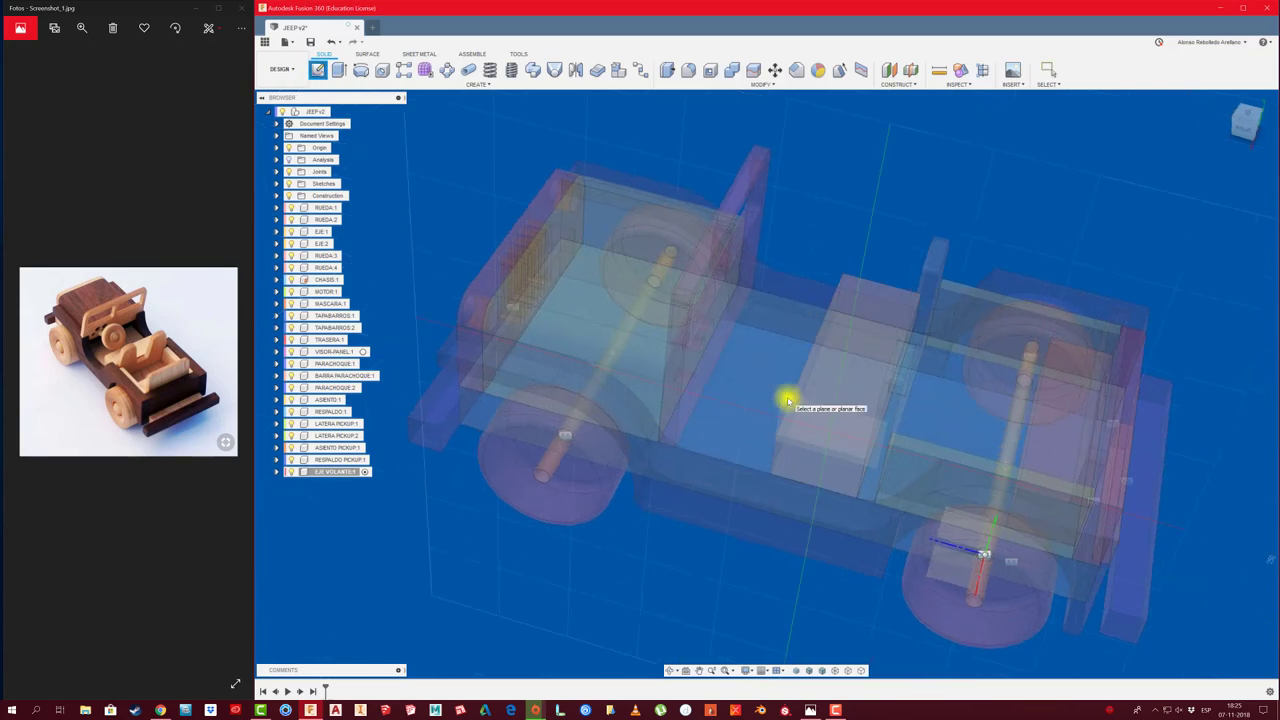
click(789, 401)
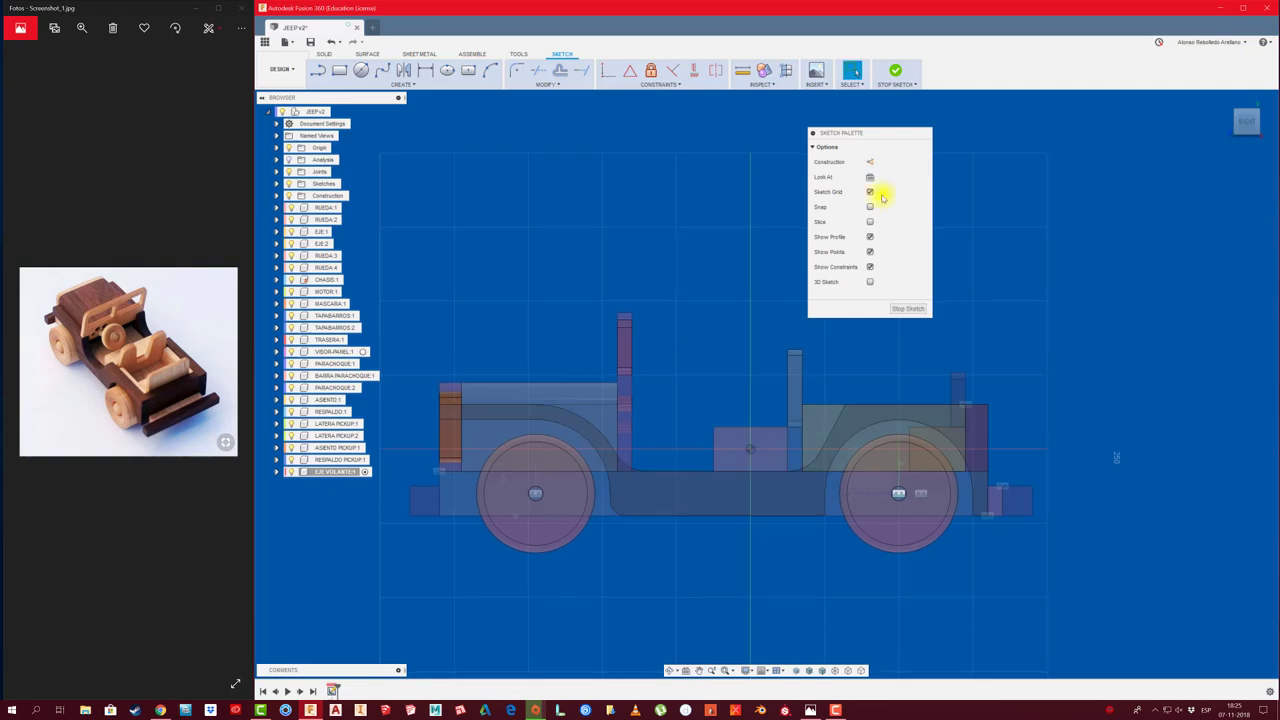
click(870, 222)
scroll(709, 409, up, 1)
scroll(709, 412, up, 3)
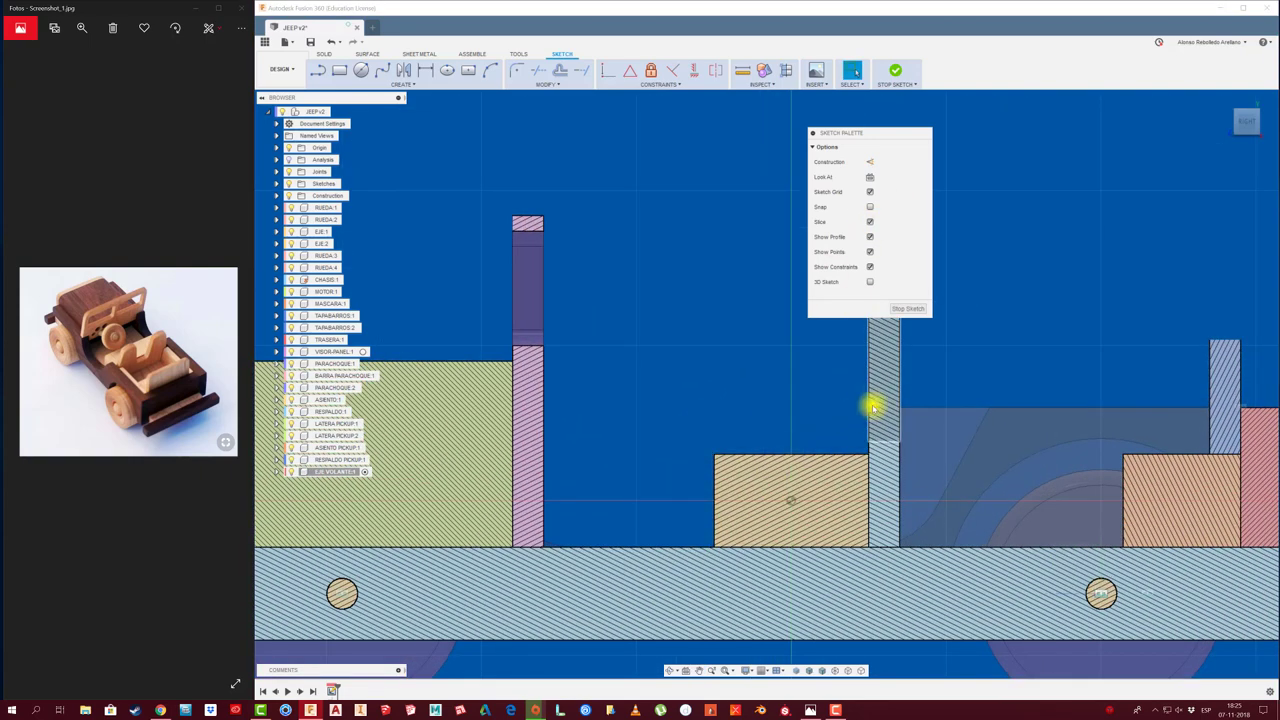
scroll(873, 407, down, 2)
scroll(725, 416, up, 2)
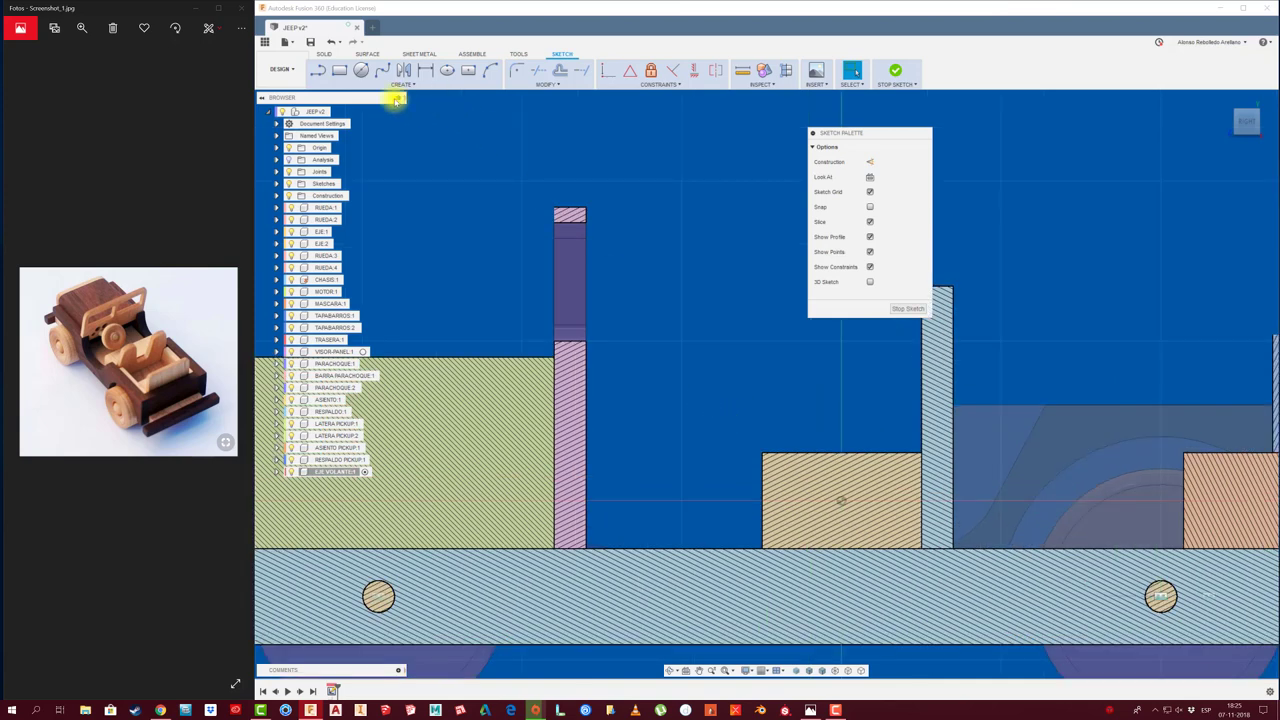
Draw a slanted line starting near the bottom of the pink upright panel
click(317, 70)
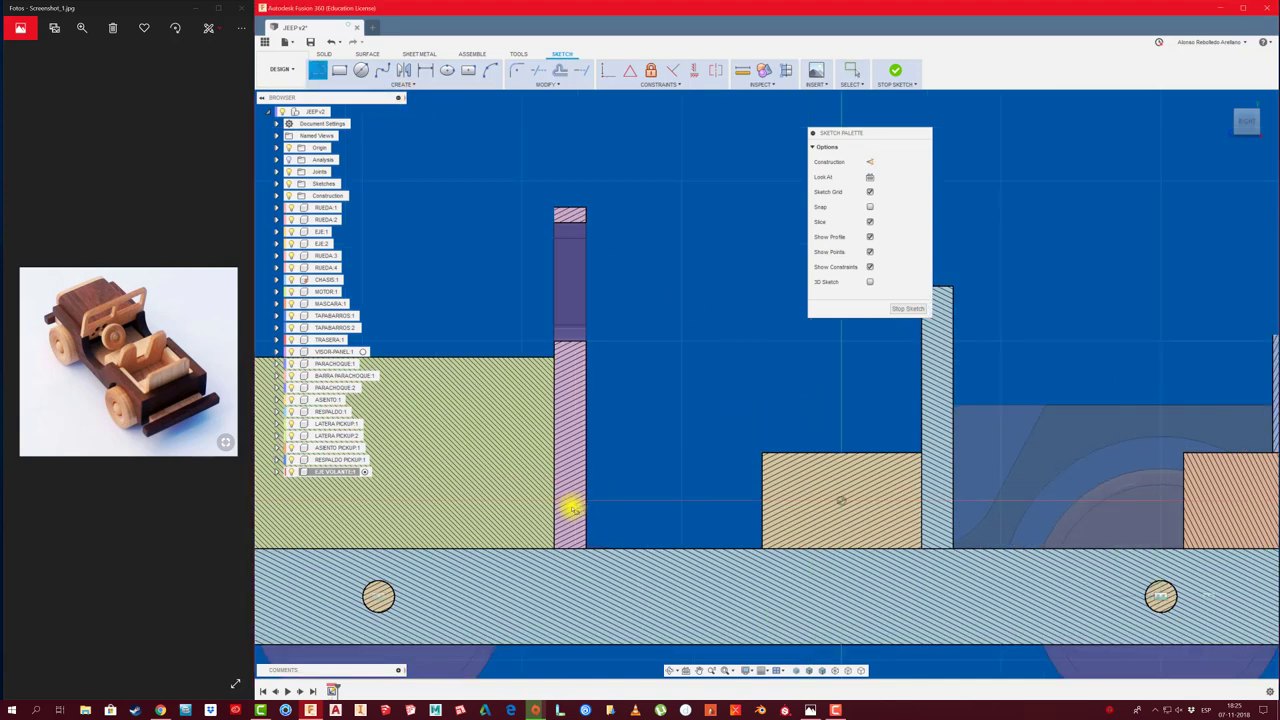
click(571, 509)
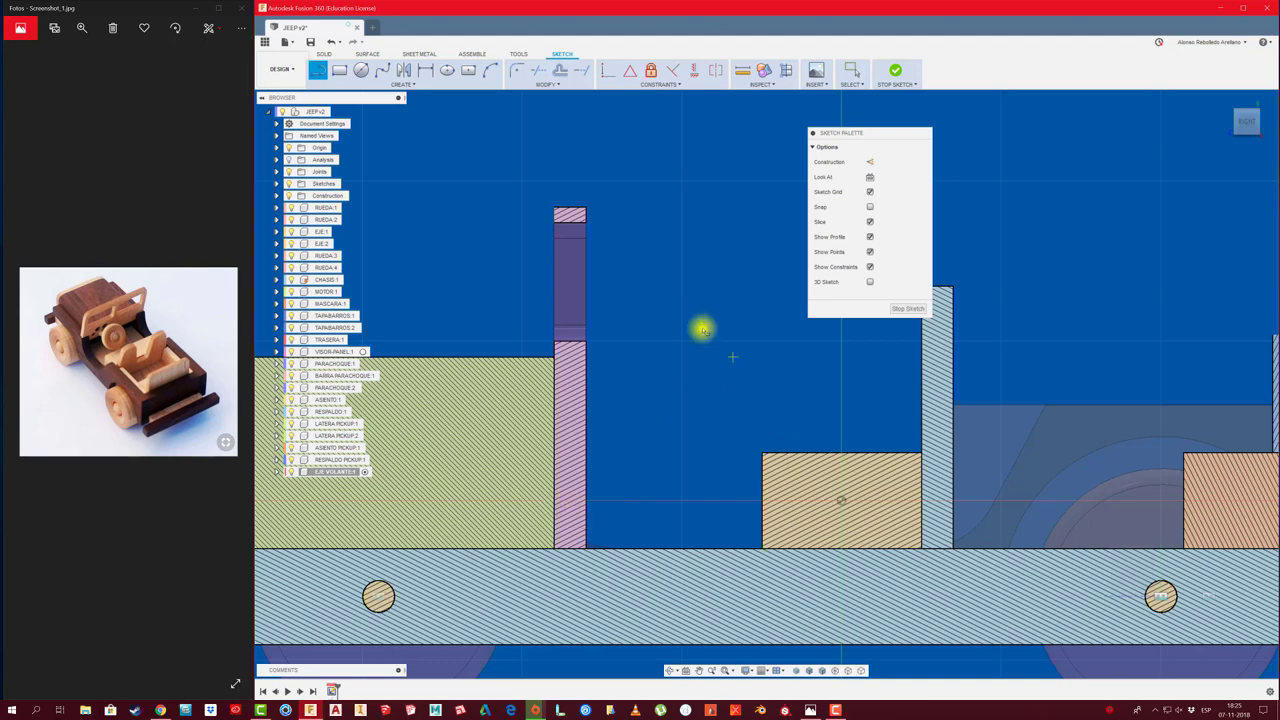
click(570, 510)
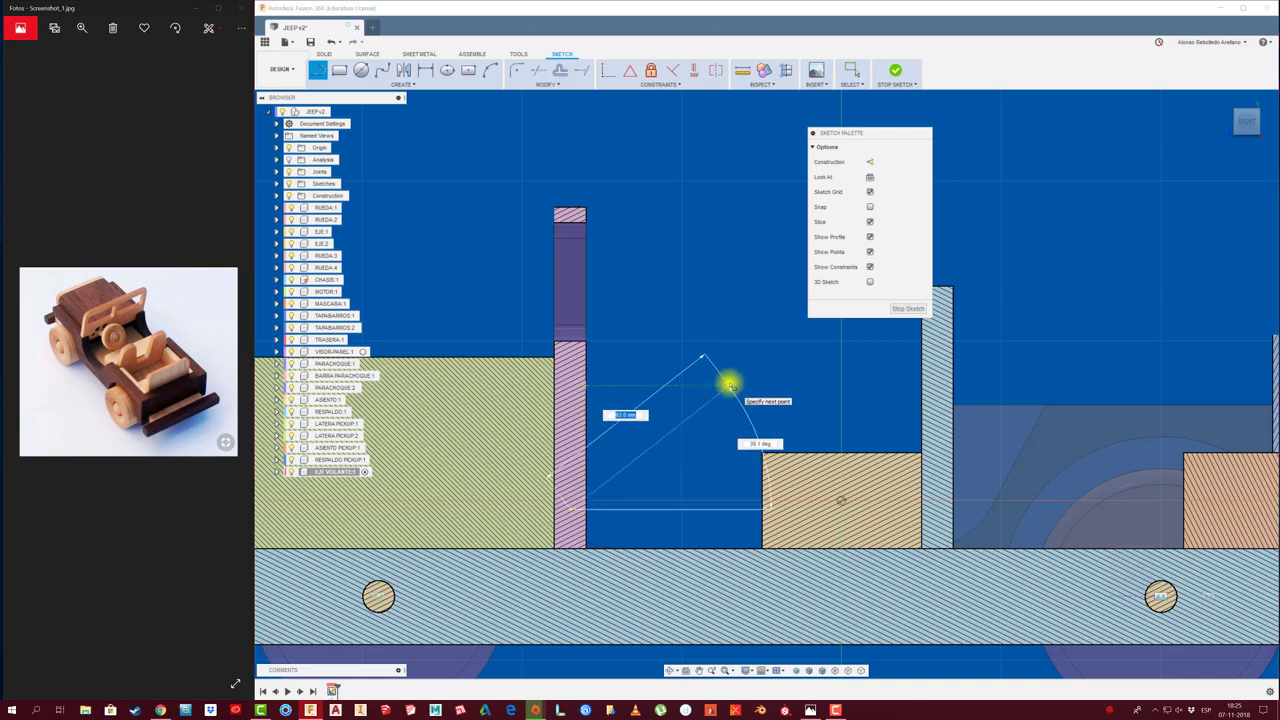
click(732, 378)
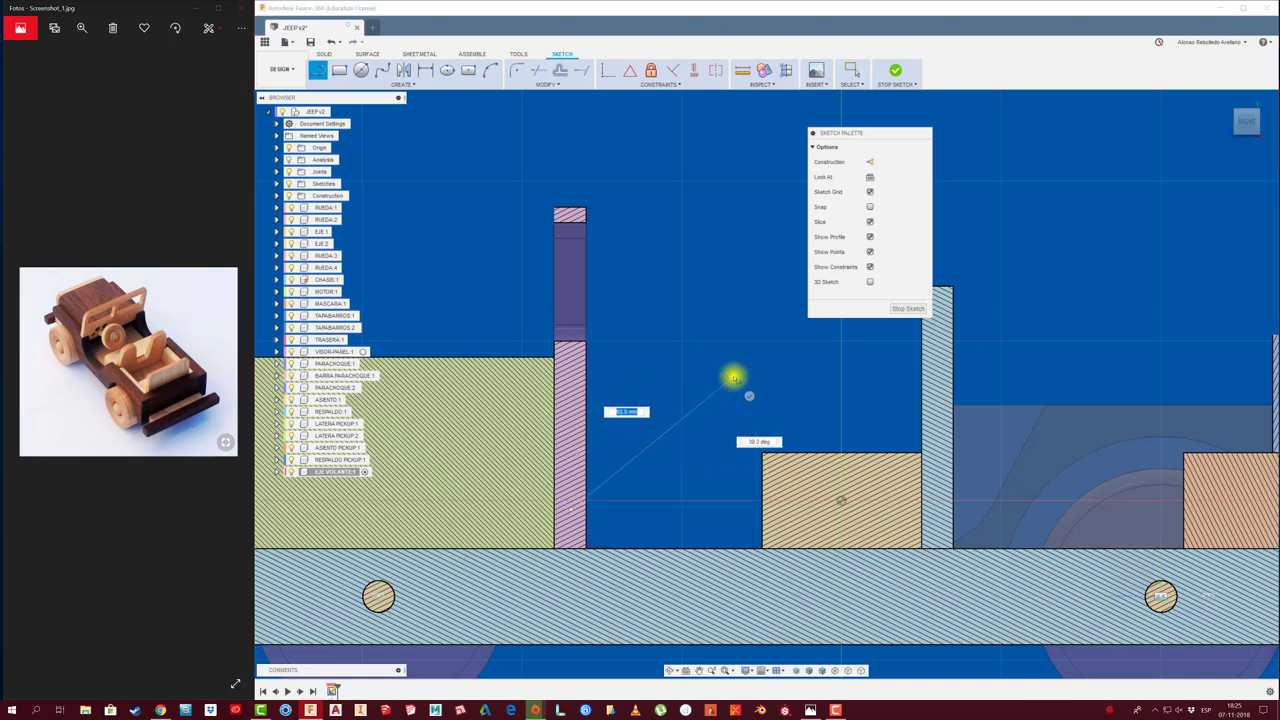
key(Escape)
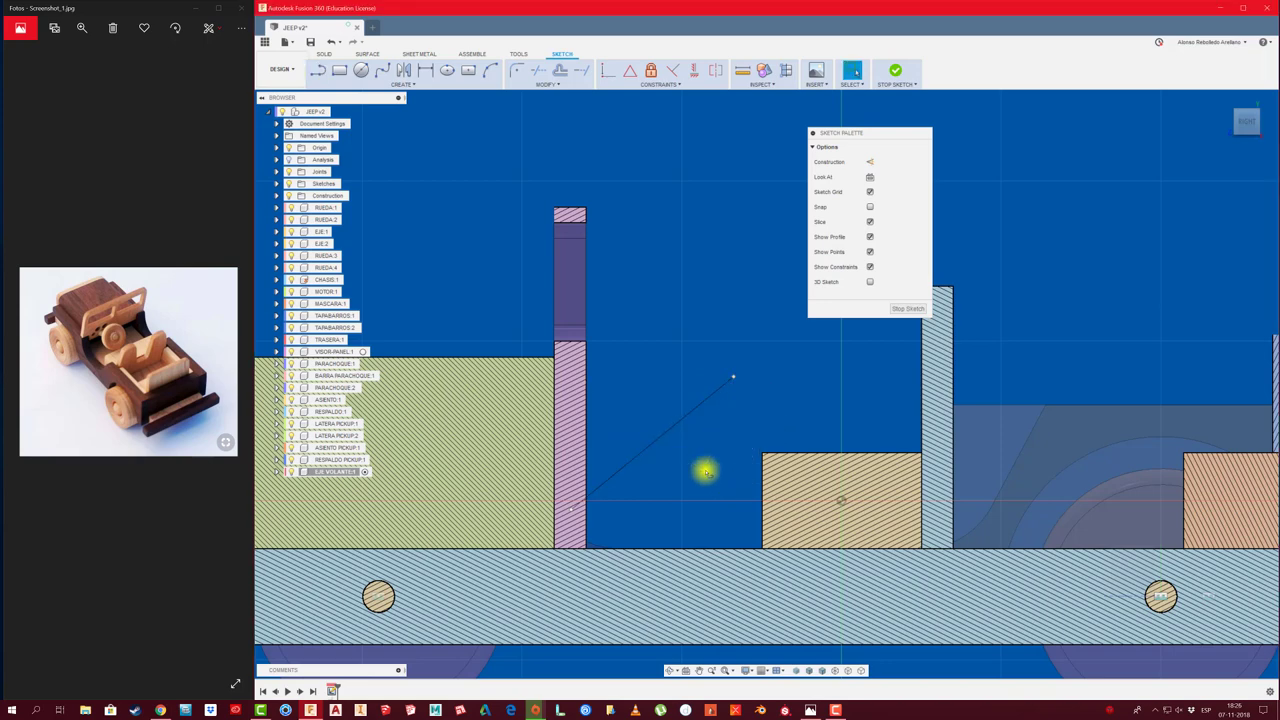
Dimension the slanted line at 45° from the panel's vertical edge
key(o)
click(643, 450)
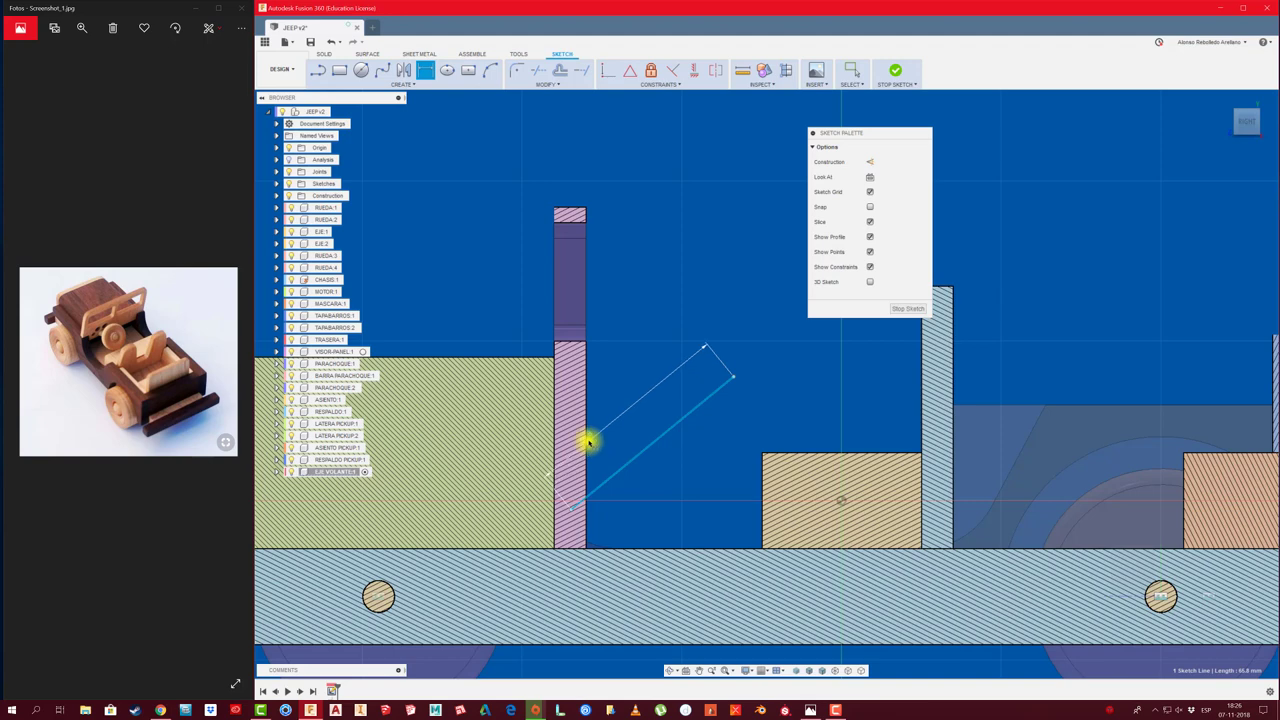
click(661, 379)
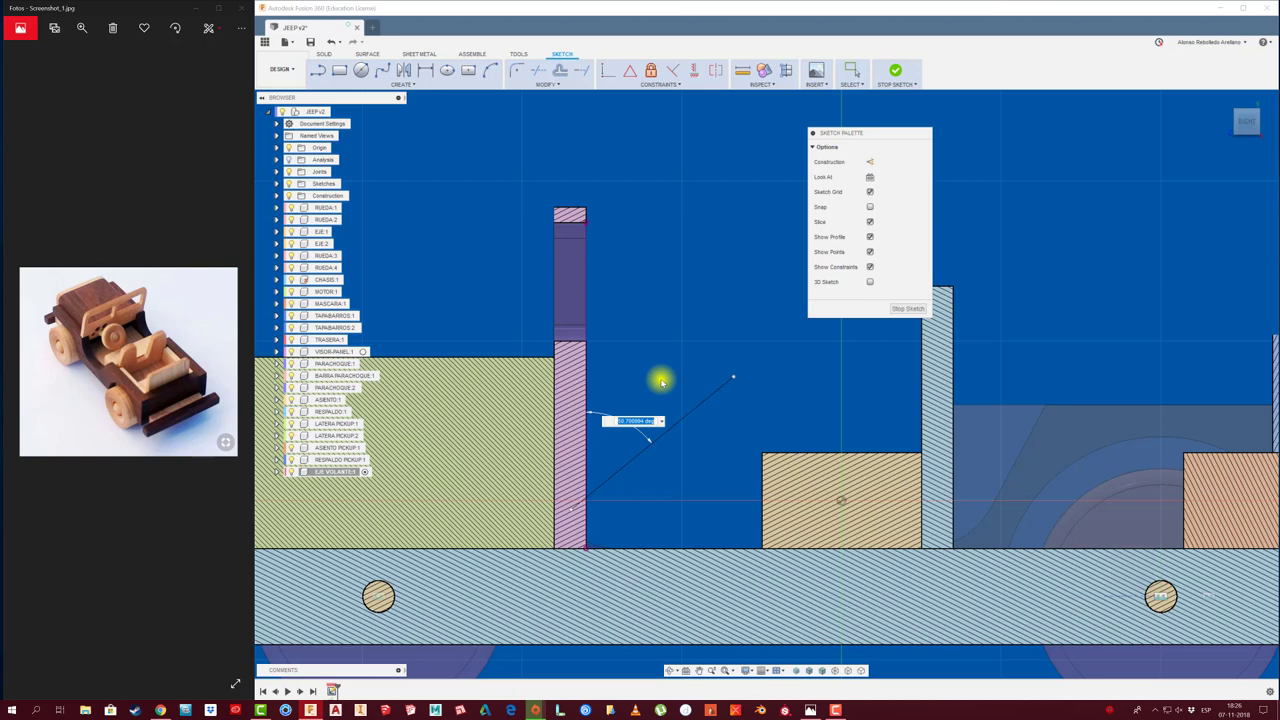
text(45)
key(Return)
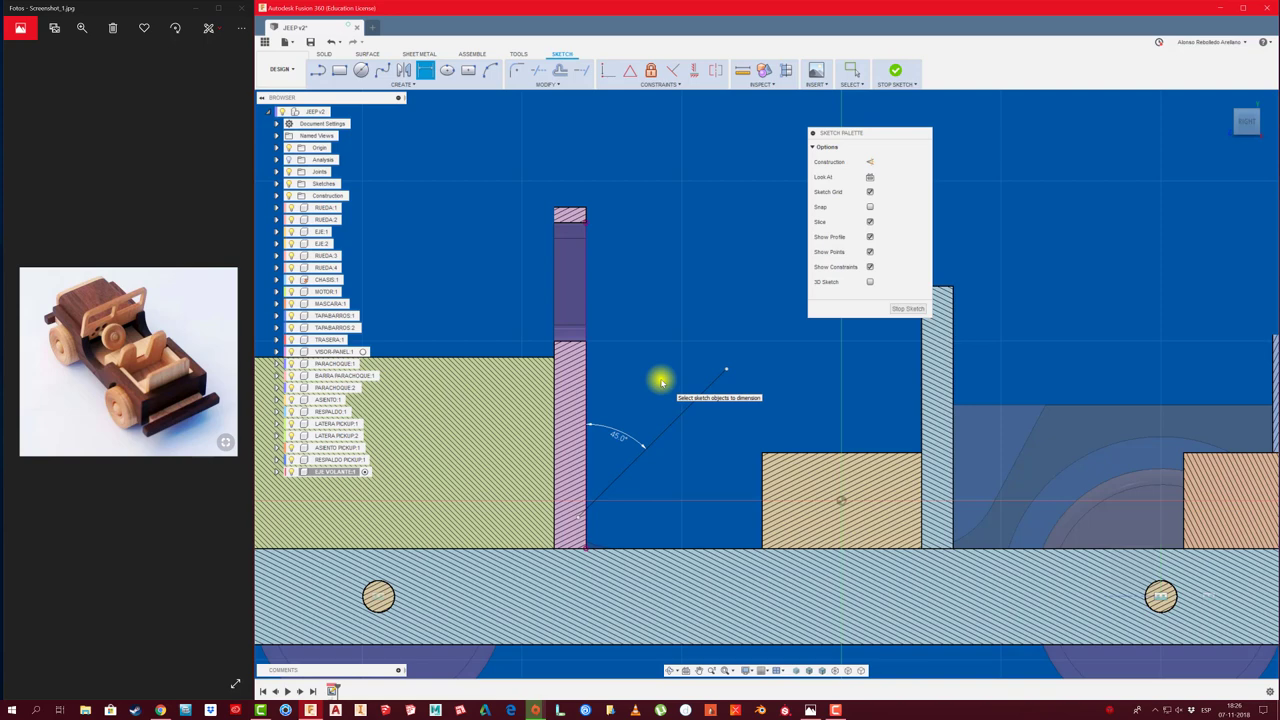
key(Escape)
Slide the 45° line's start slightly lower along the panel
scroll(605, 540, up, 2)
scroll(590, 531, up, 2)
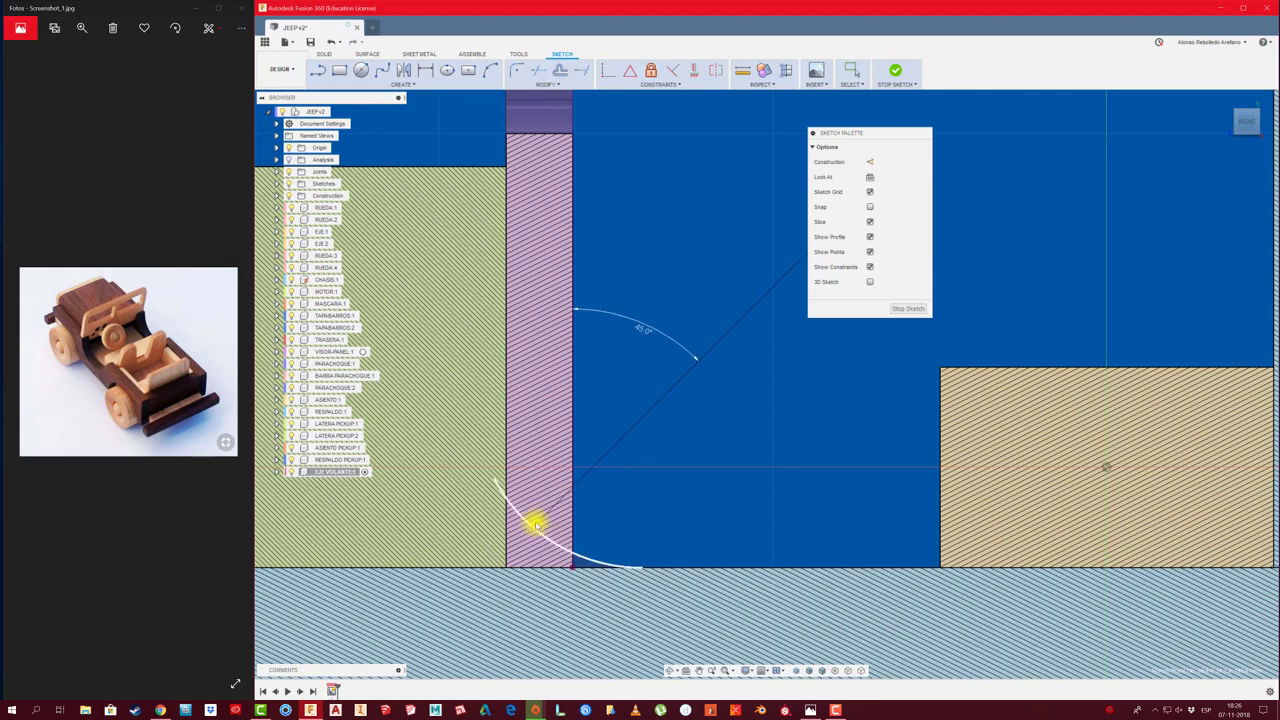
mouse_move(535, 522)
mouse_down()
mouse_move(595, 435)
mouse_move(535, 512)
mouse_up()
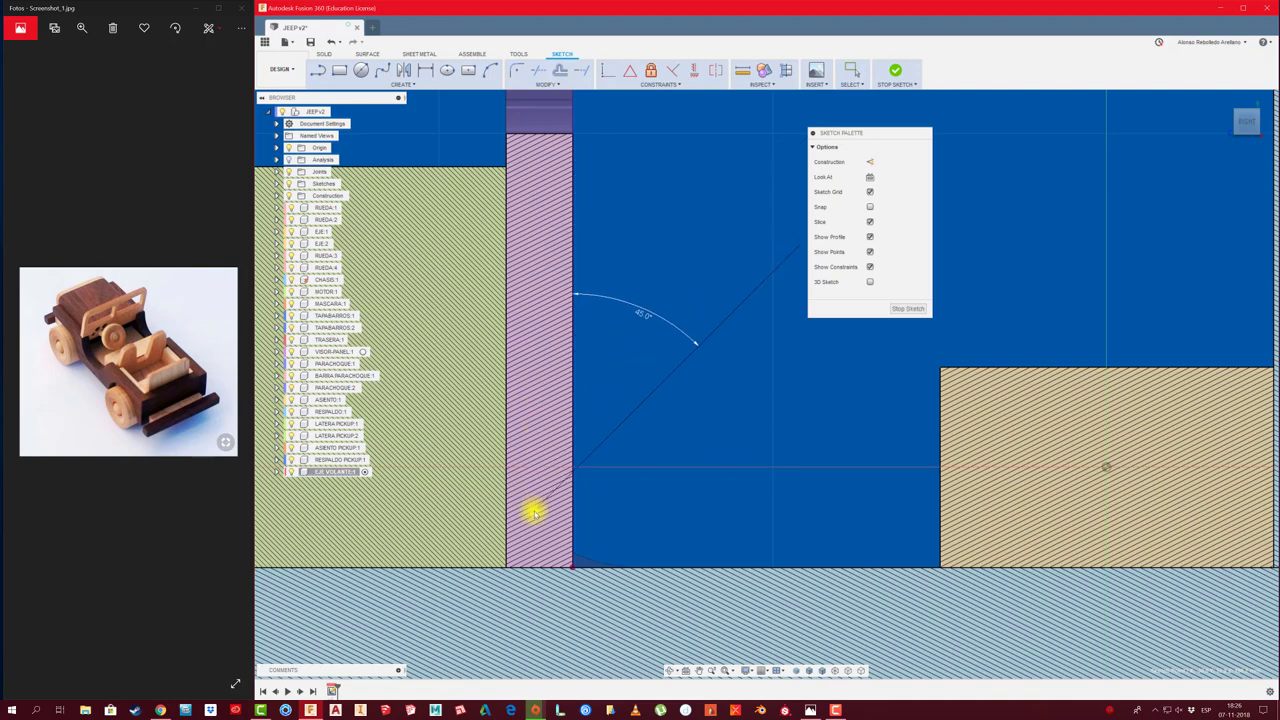
drag(535, 512, 535, 519)
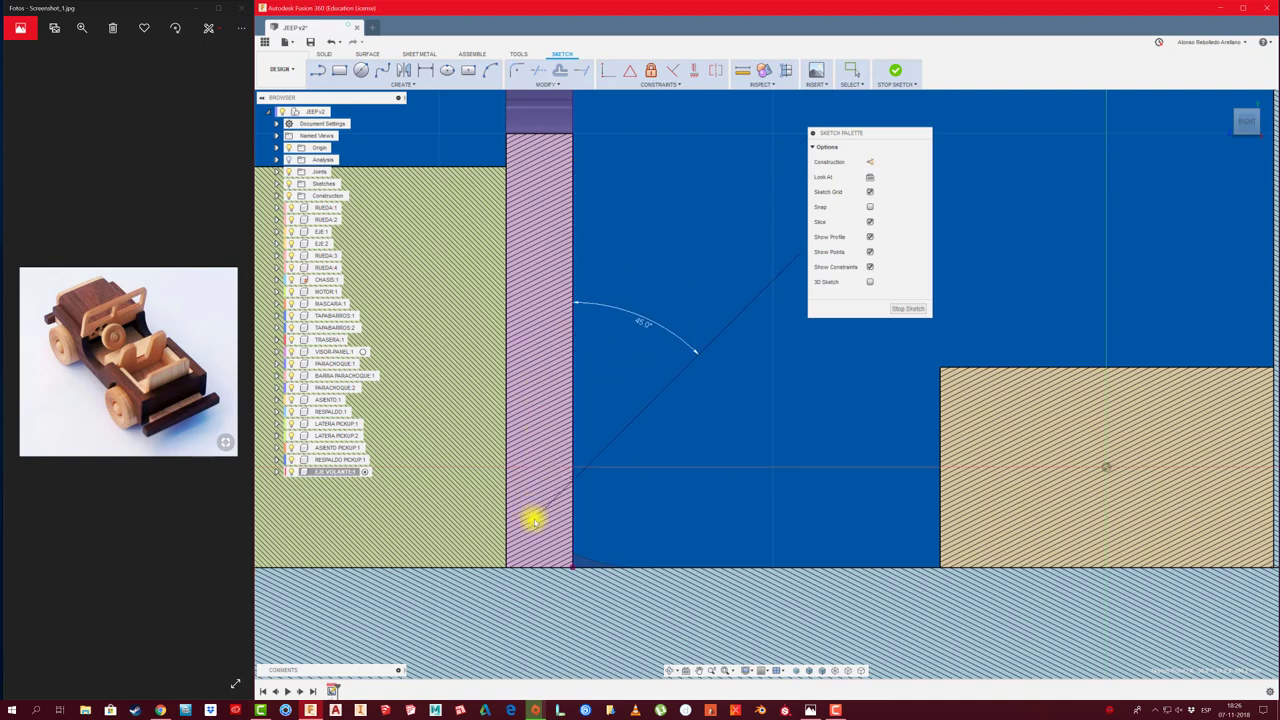
key(Escape)
scroll(700, 491, down, 3)
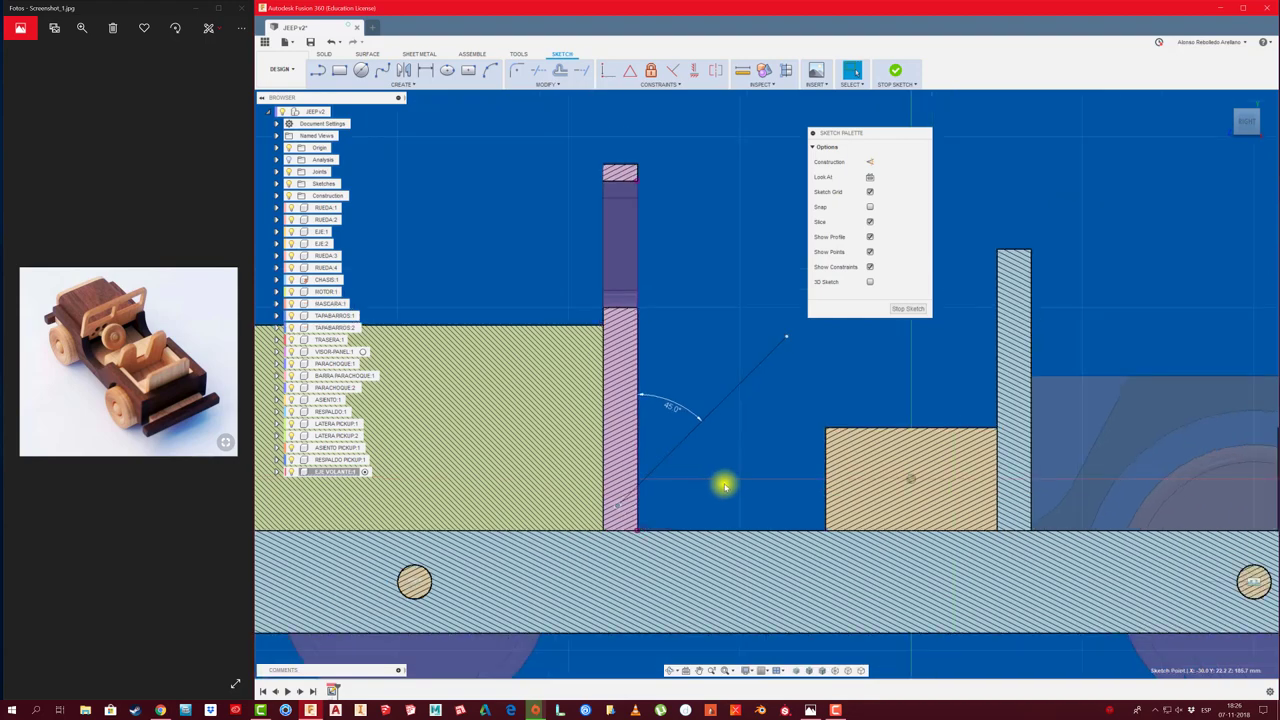
middle_drag(725, 486, 666, 477)
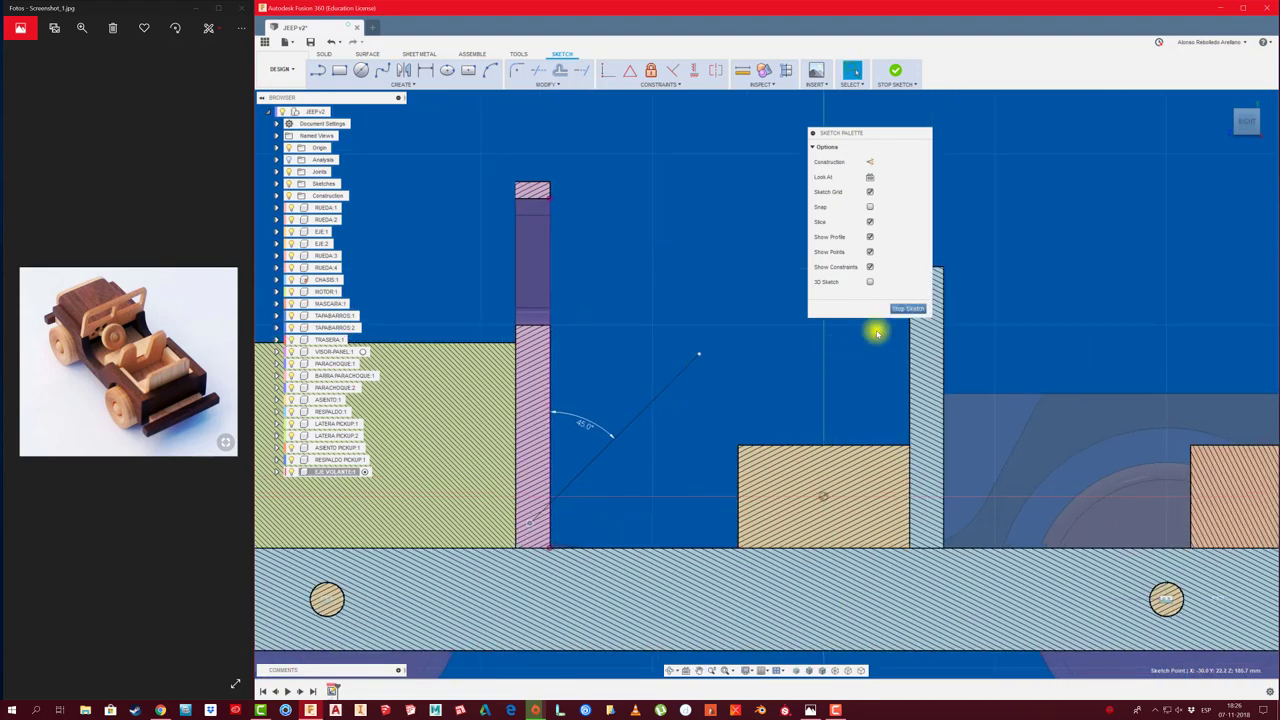
mouse_move(877, 331)
shift+middle_down()
mouse_move(748, 410)
mouse_move(643, 540)
mouse_move(706, 403)
mouse_move(686, 385)
mouse_move(601, 578)
mouse_move(617, 163)
shift+middle_up()
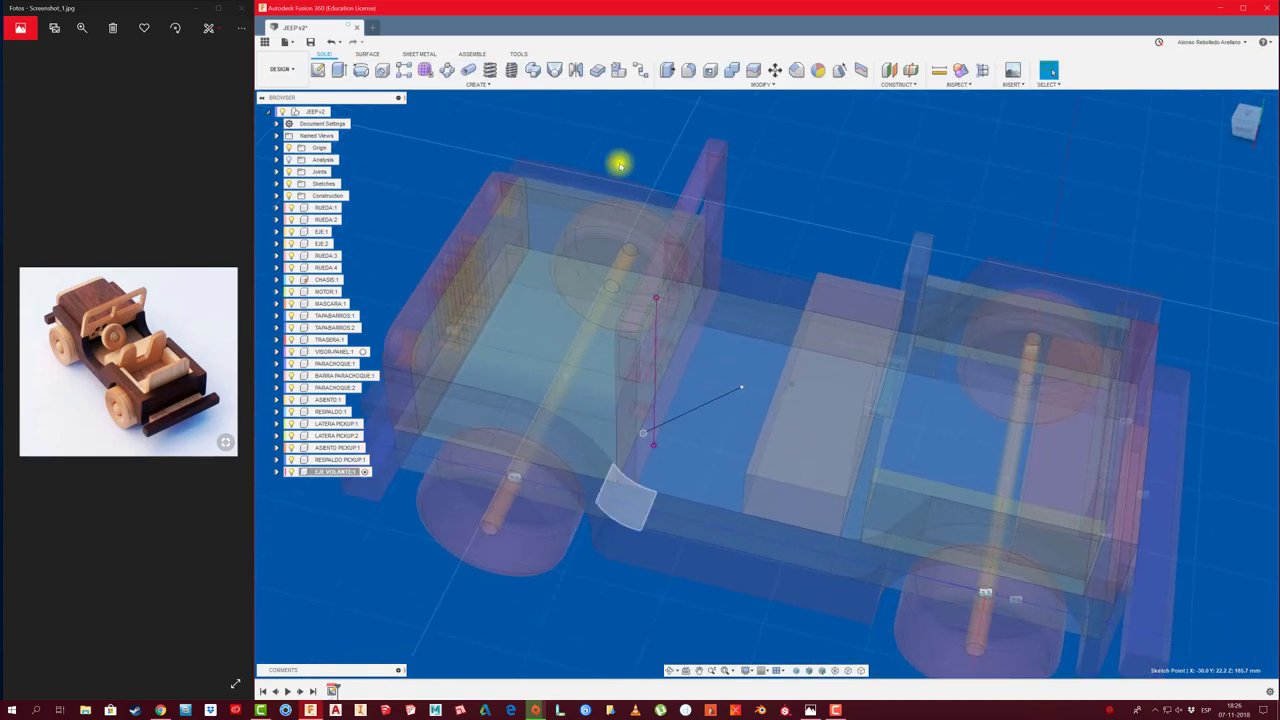
Run a circular 10 mm pipe along the 45° line, after briefly trying square and triangular sections
click(468, 69)
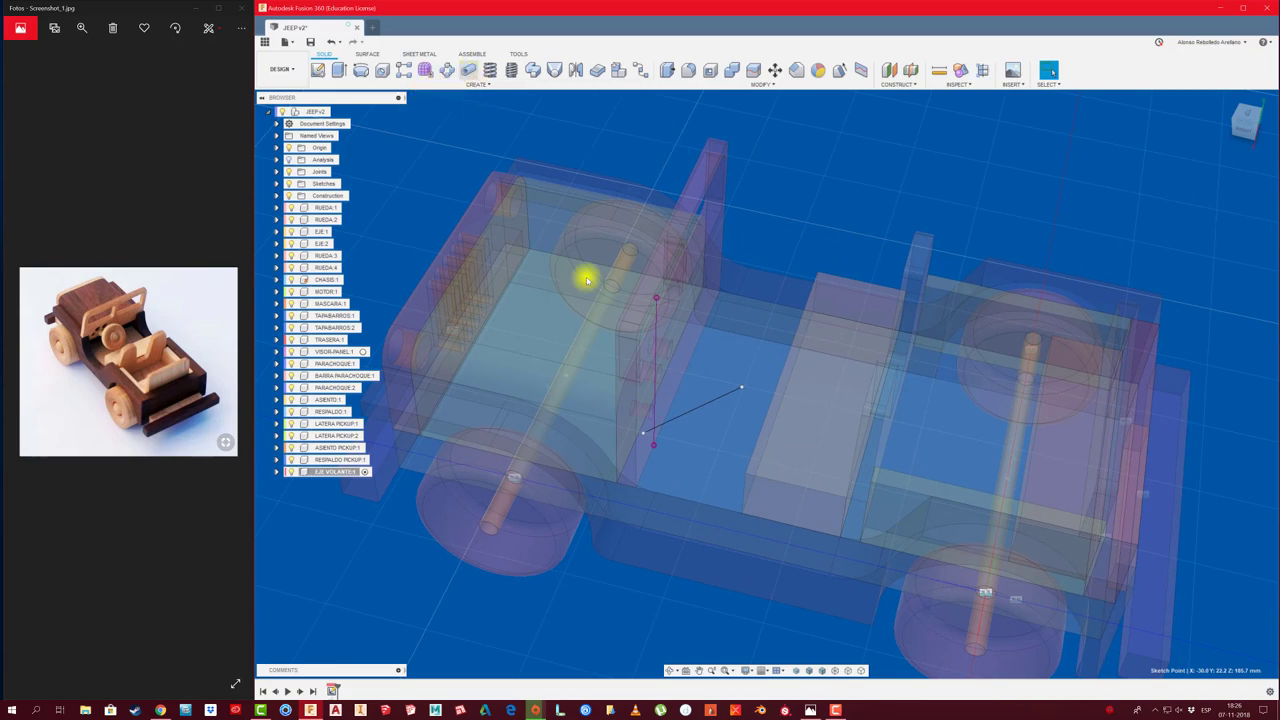
click(724, 400)
shift+middle_drag(726, 423, 726, 423)
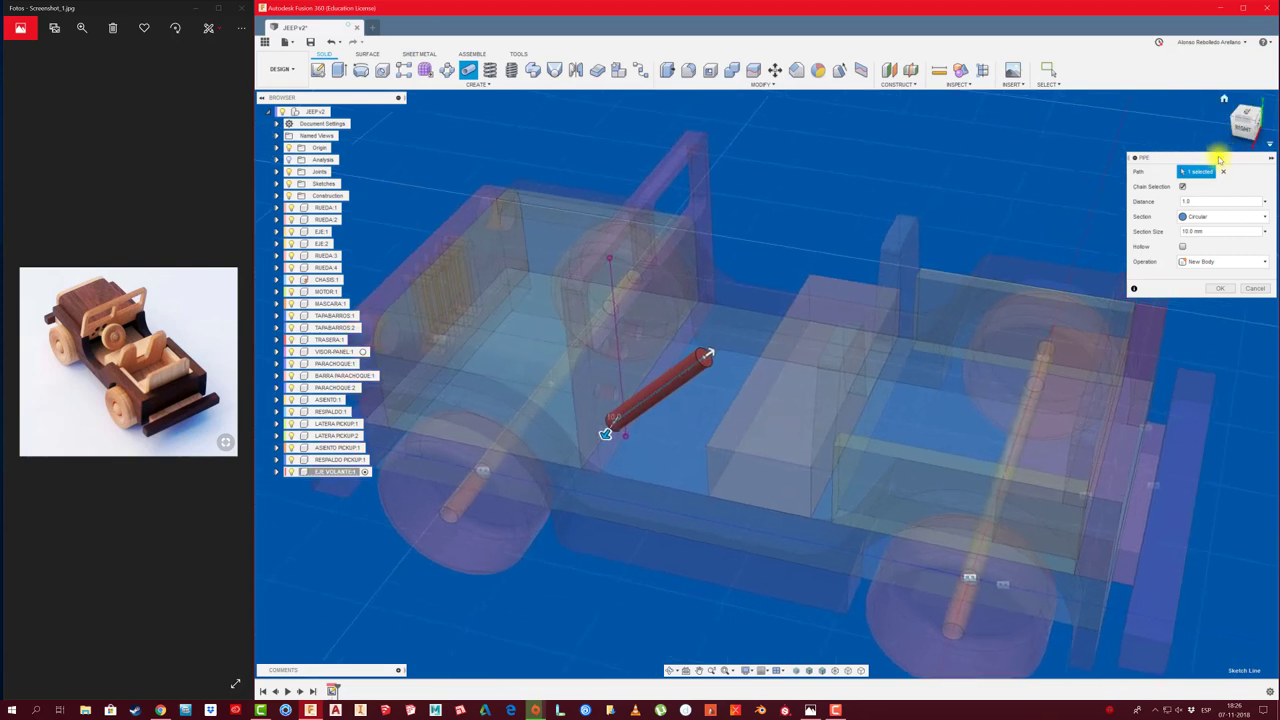
drag(1191, 157, 886, 137)
click(890, 197)
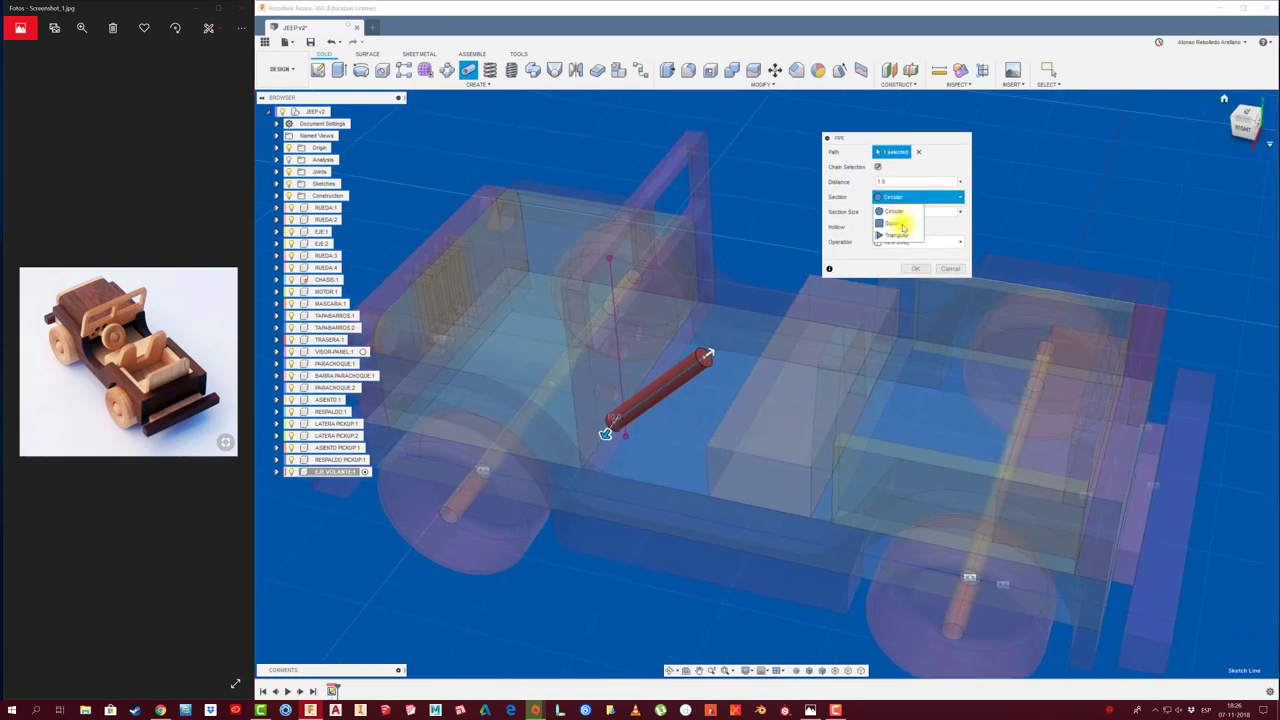
click(898, 223)
click(893, 197)
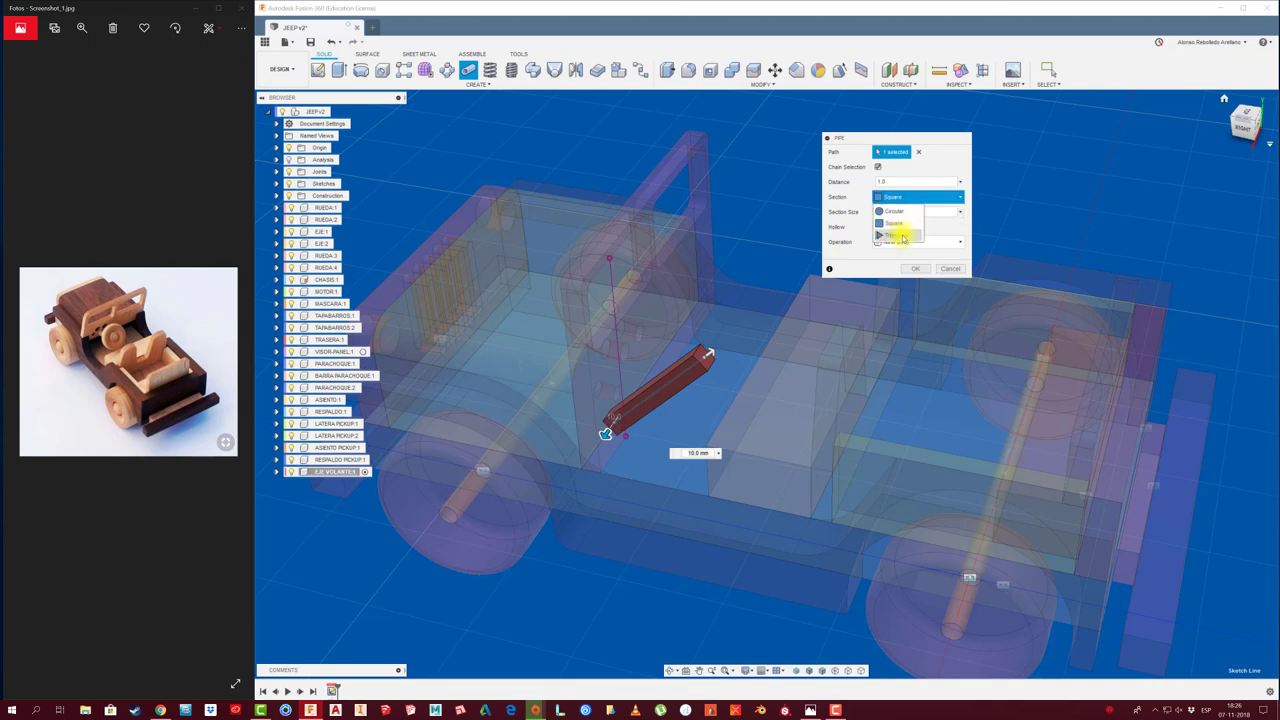
click(895, 235)
click(888, 197)
click(900, 211)
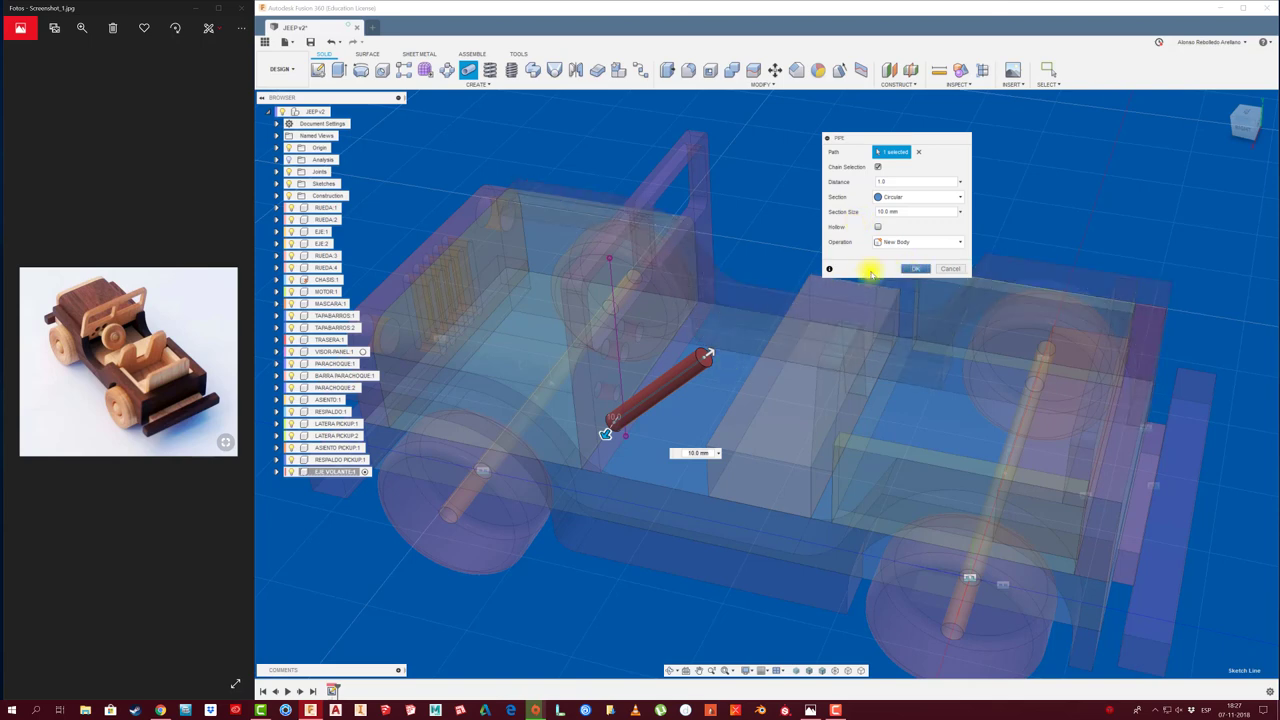
key(Return)
mouse_move(774, 214)
shift+middle_down()
mouse_move(851, 203)
mouse_move(774, 214)
shift+middle_up()
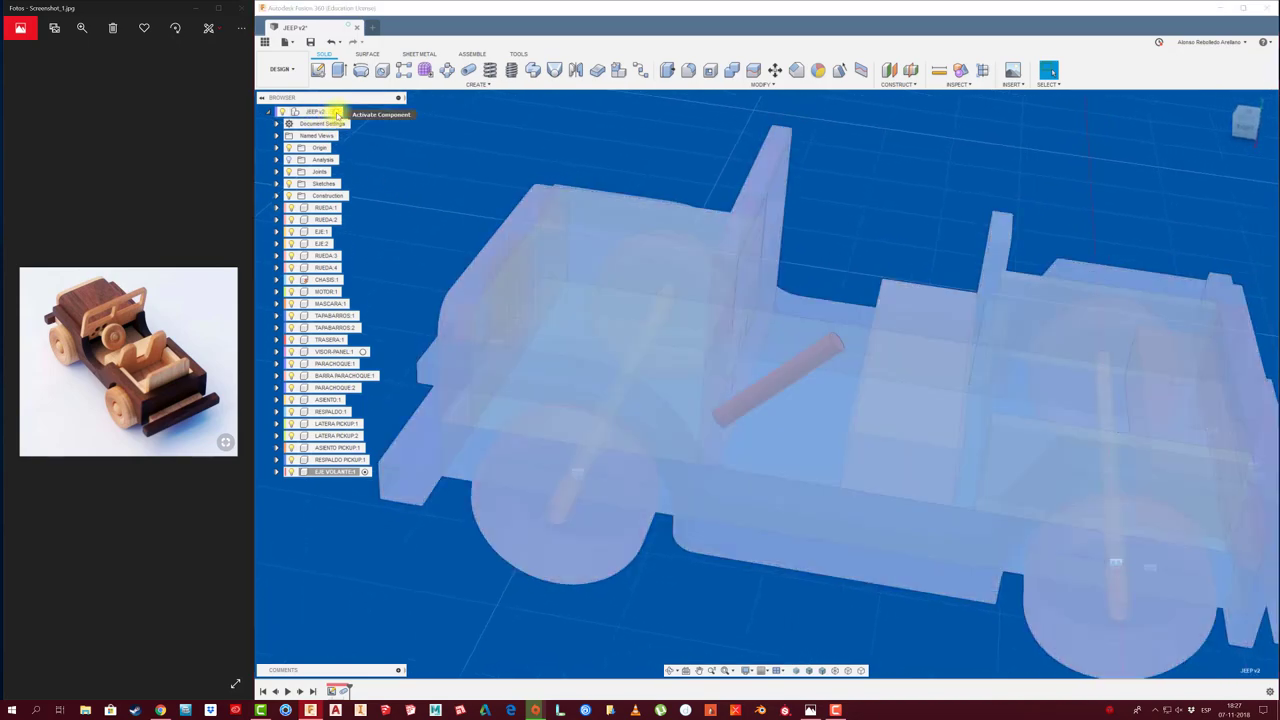
Activate the root JEEP v2 assembly and orbit to a side view showing the door and seats
click(336, 111)
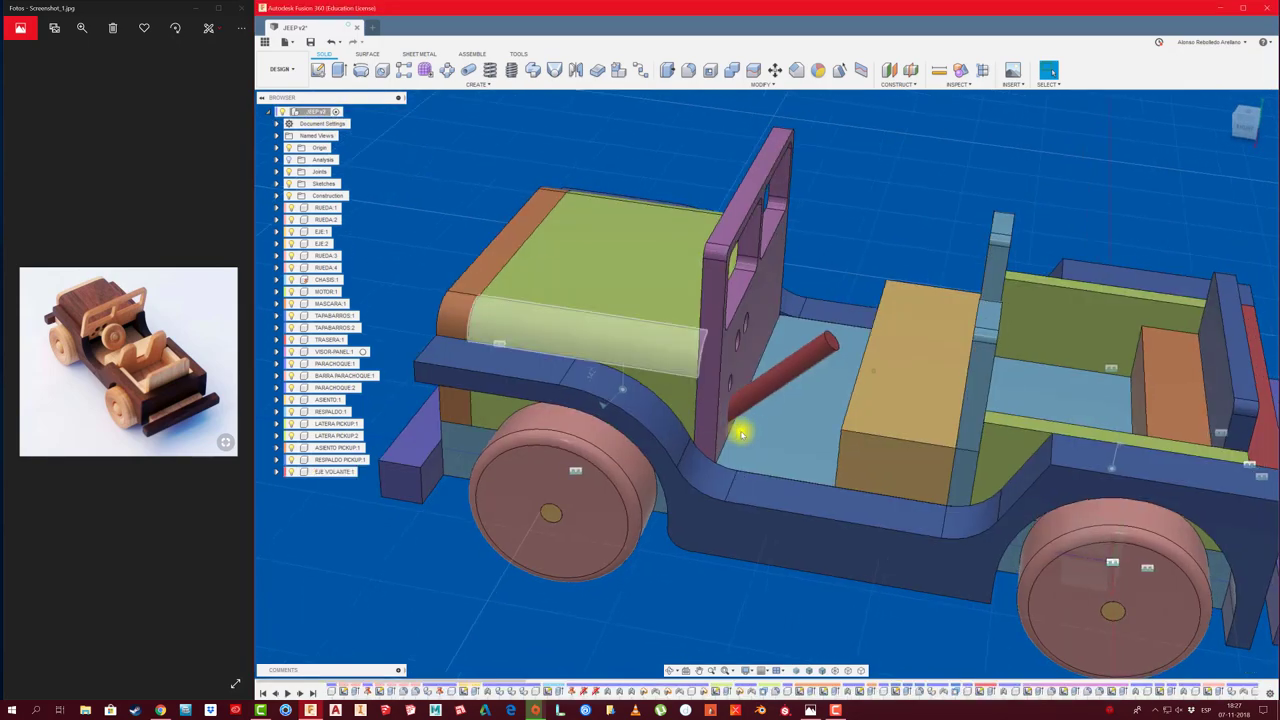
shift+middle_drag(741, 433, 766, 374)
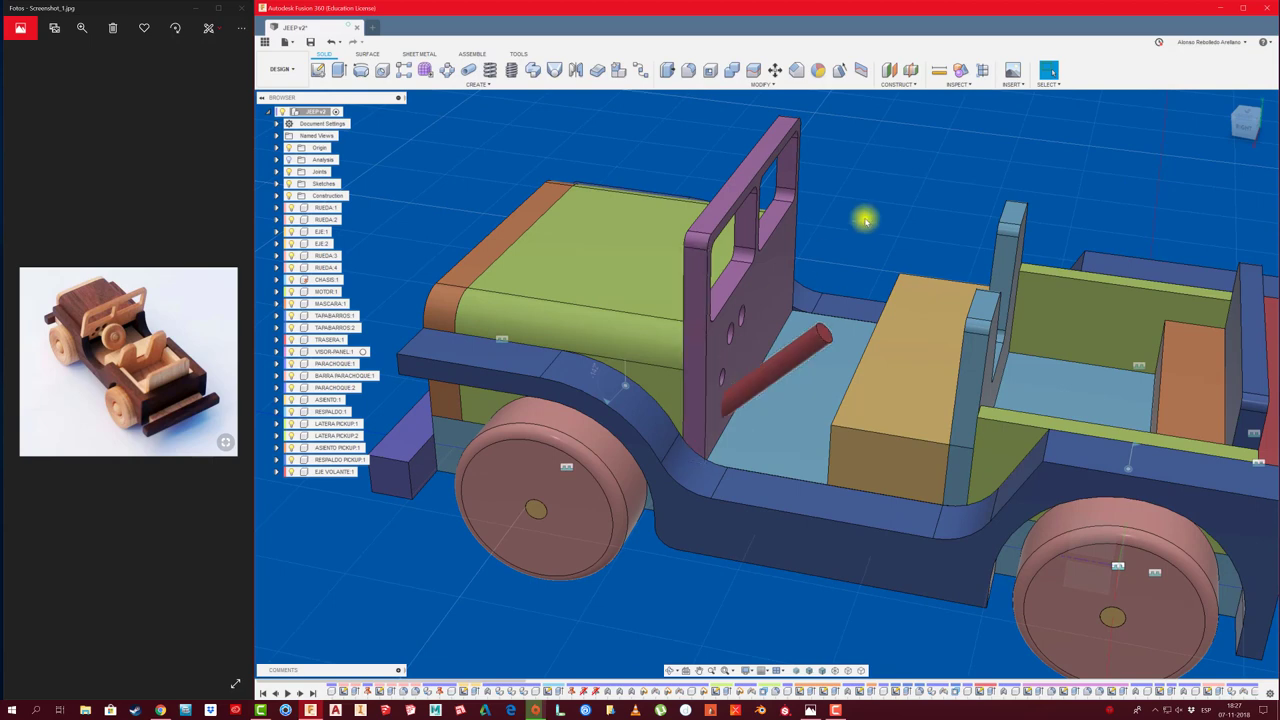
shift+middle_drag(866, 220, 863, 214)
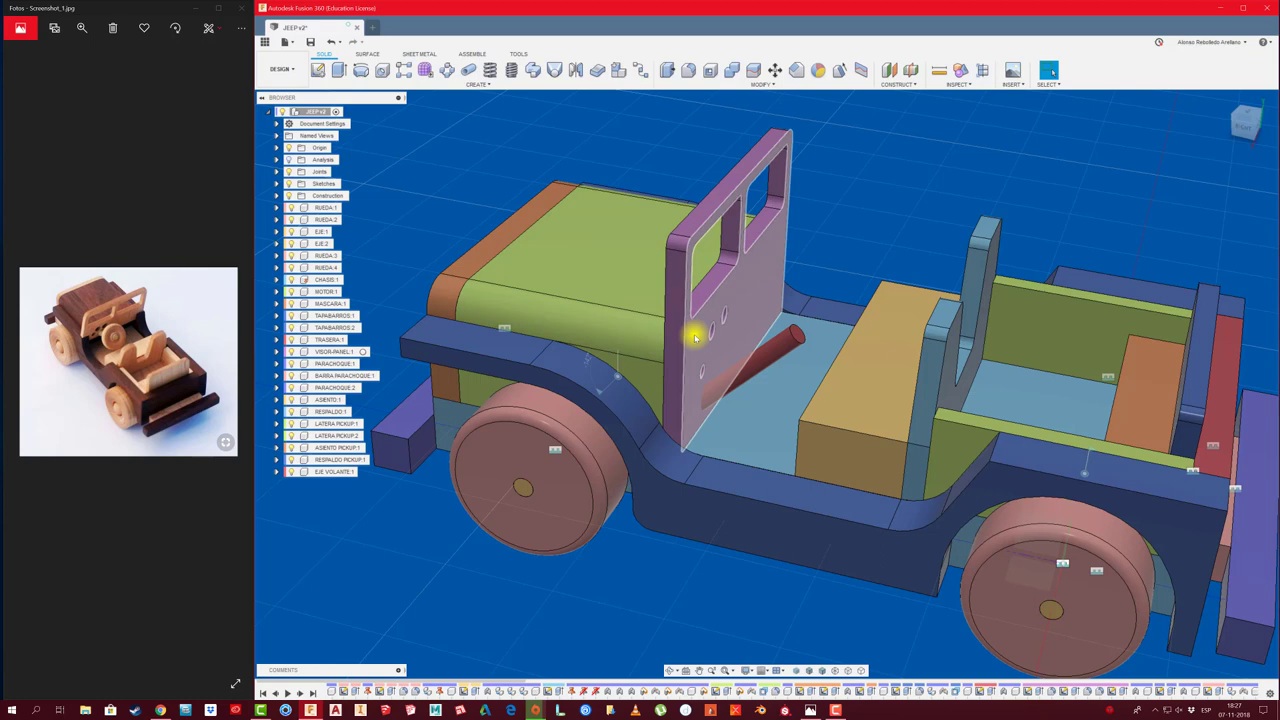
shift+middle_drag(909, 203, 865, 215)
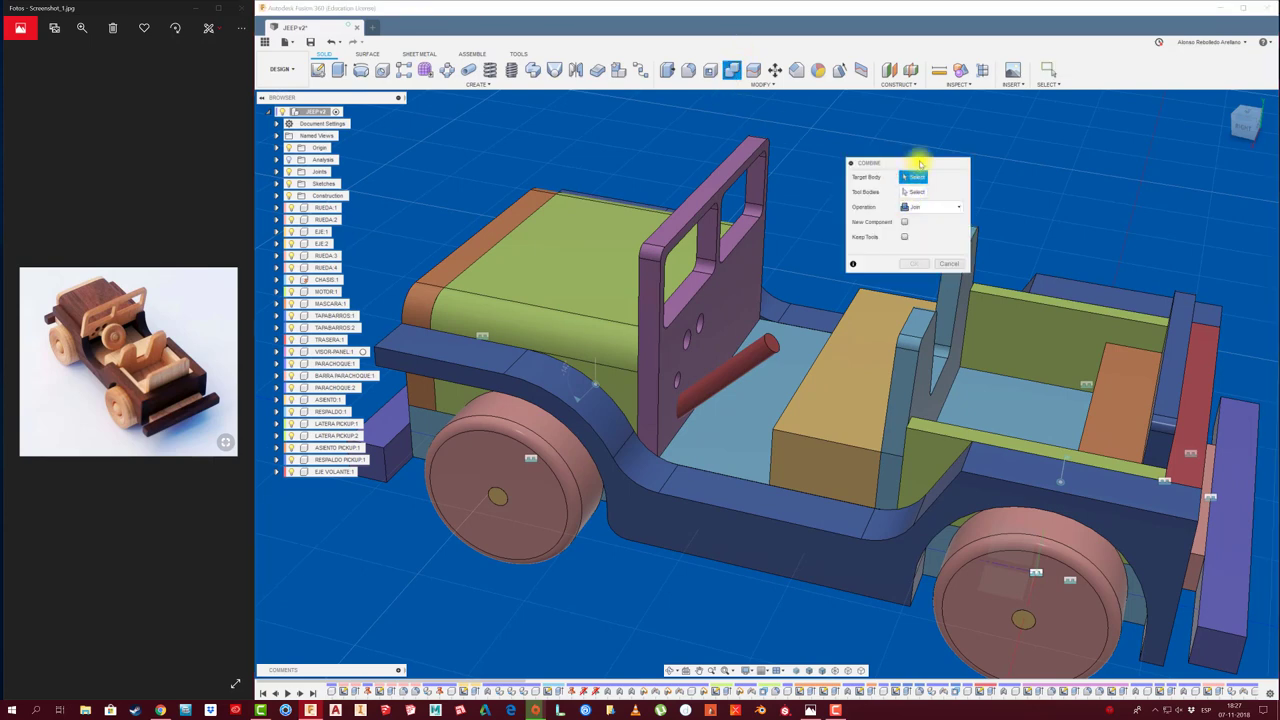
Combine with Cut: purple dashboard panel as target, red steering rod as tool
drag(913, 163, 969, 135)
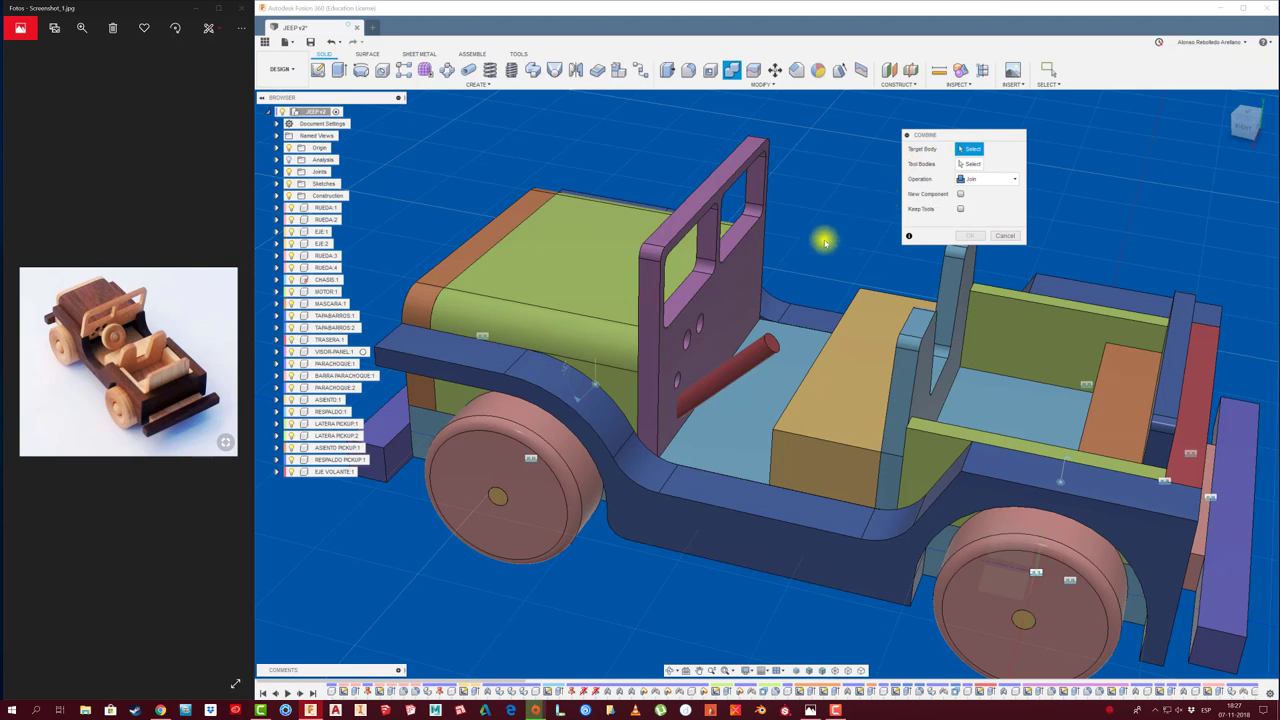
click(730, 290)
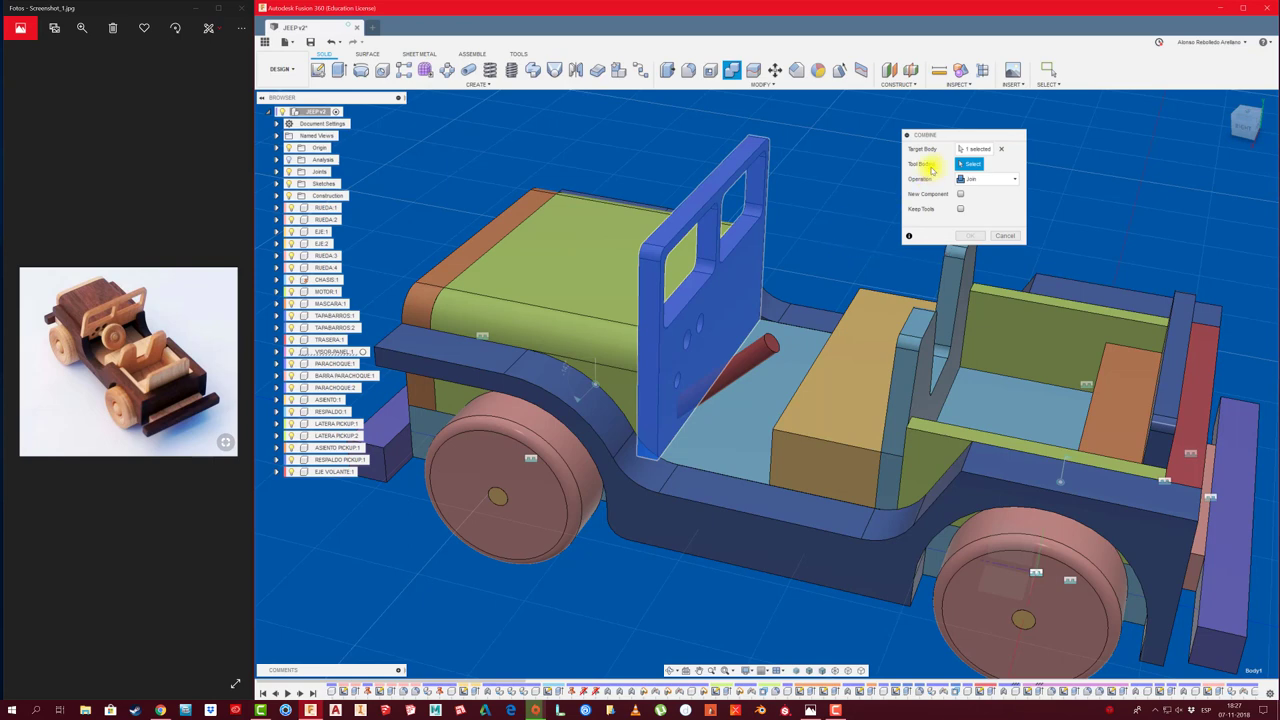
click(766, 340)
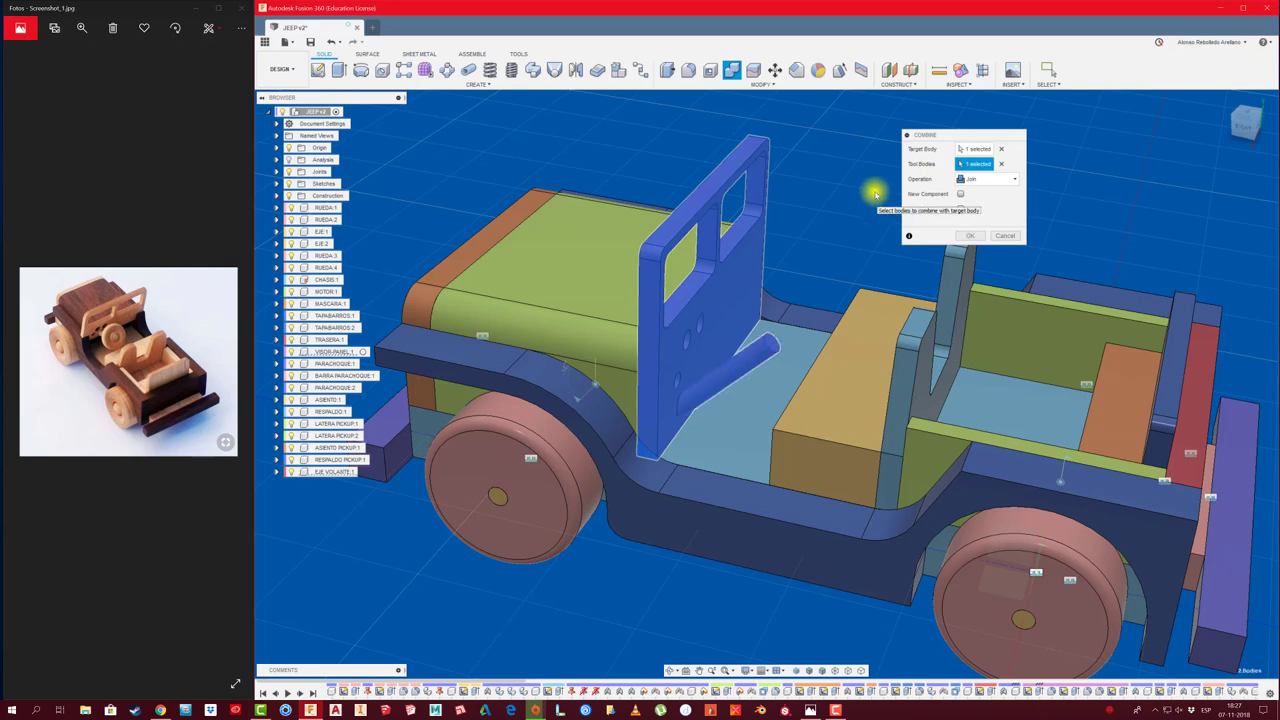
click(1009, 180)
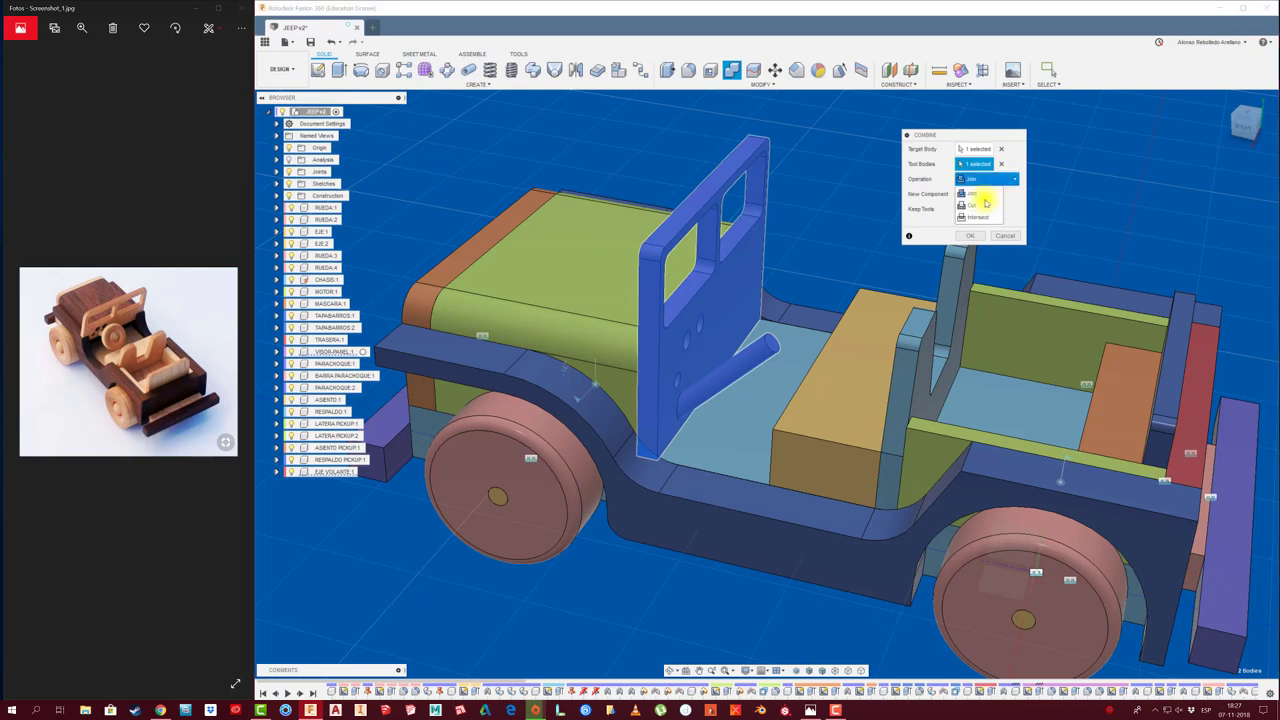
click(979, 206)
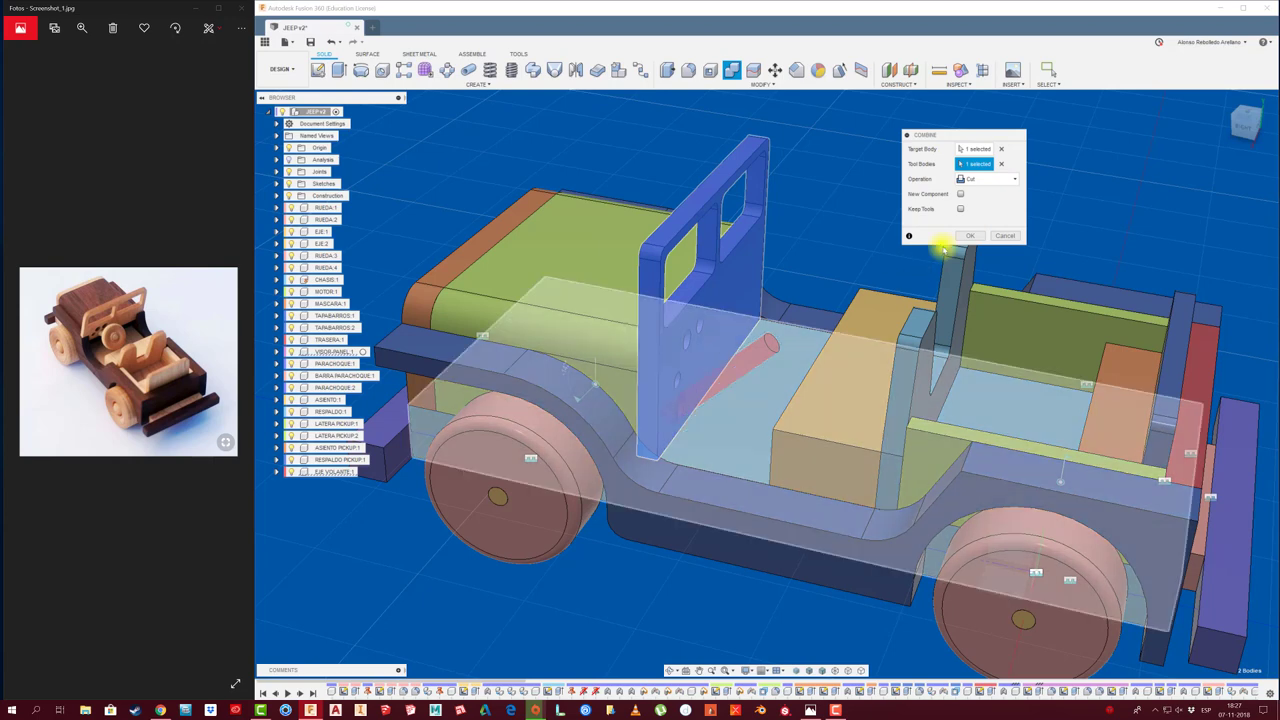
click(969, 236)
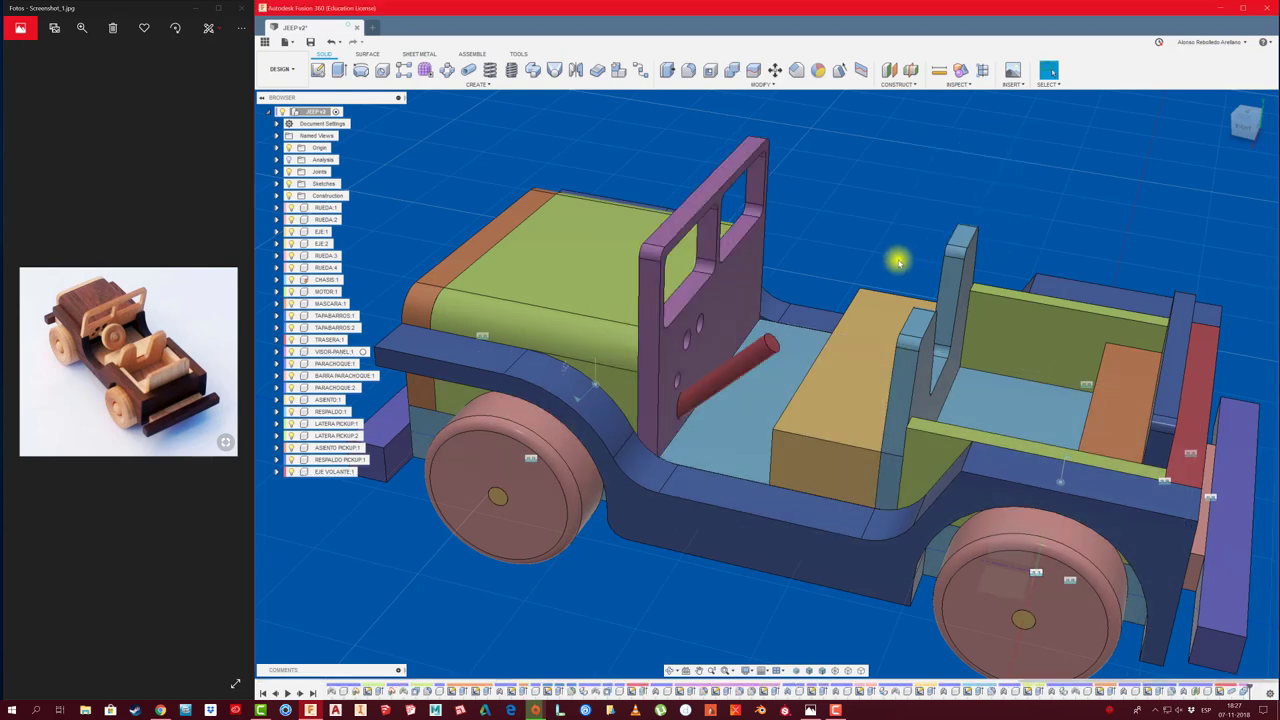
scroll(849, 363, down, 2)
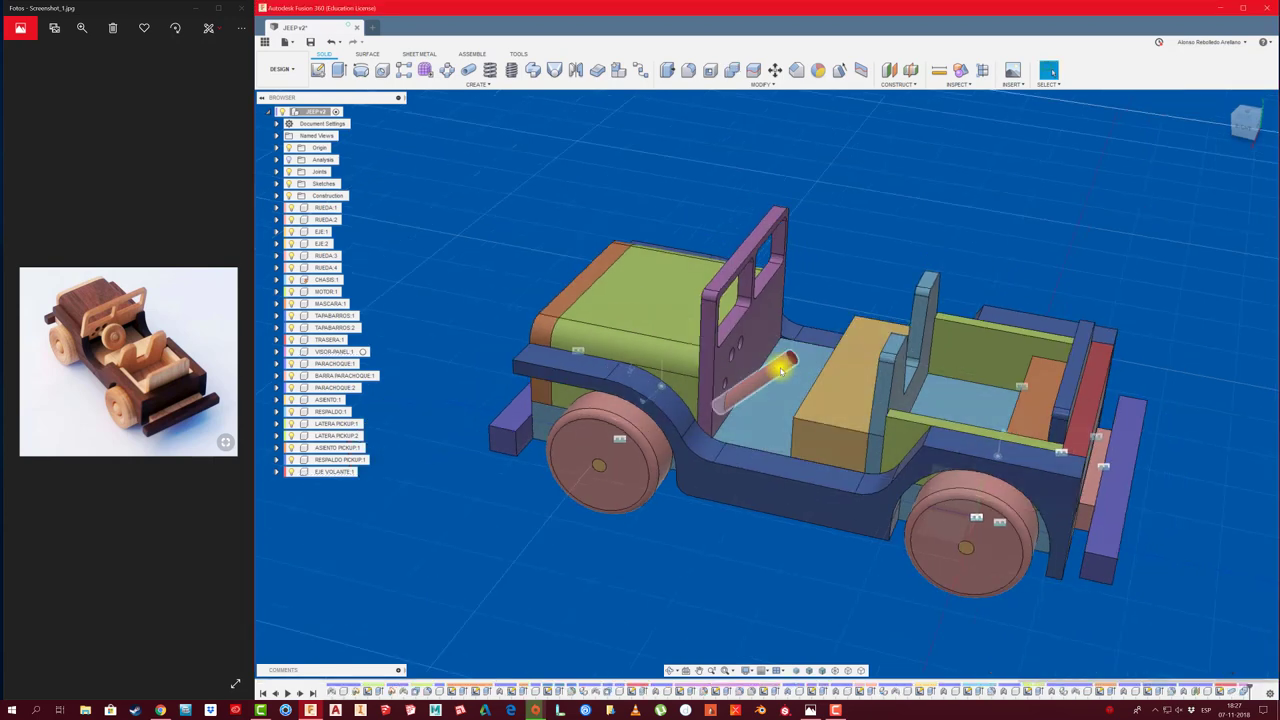
Undo recent operations step by step until EJE VOLANTE is active with its 45° line showing
scroll(785, 358, up, 5)
shift+middle_drag(860, 332, 815, 420)
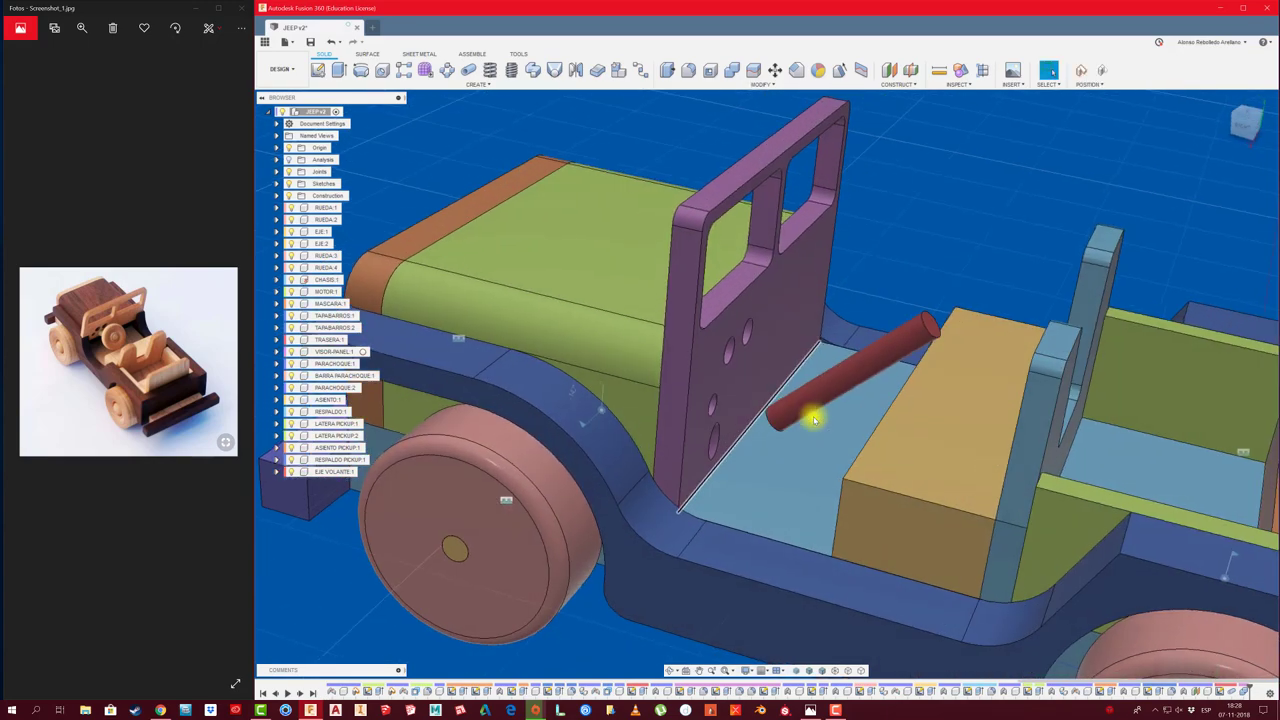
key(ctrl+z)
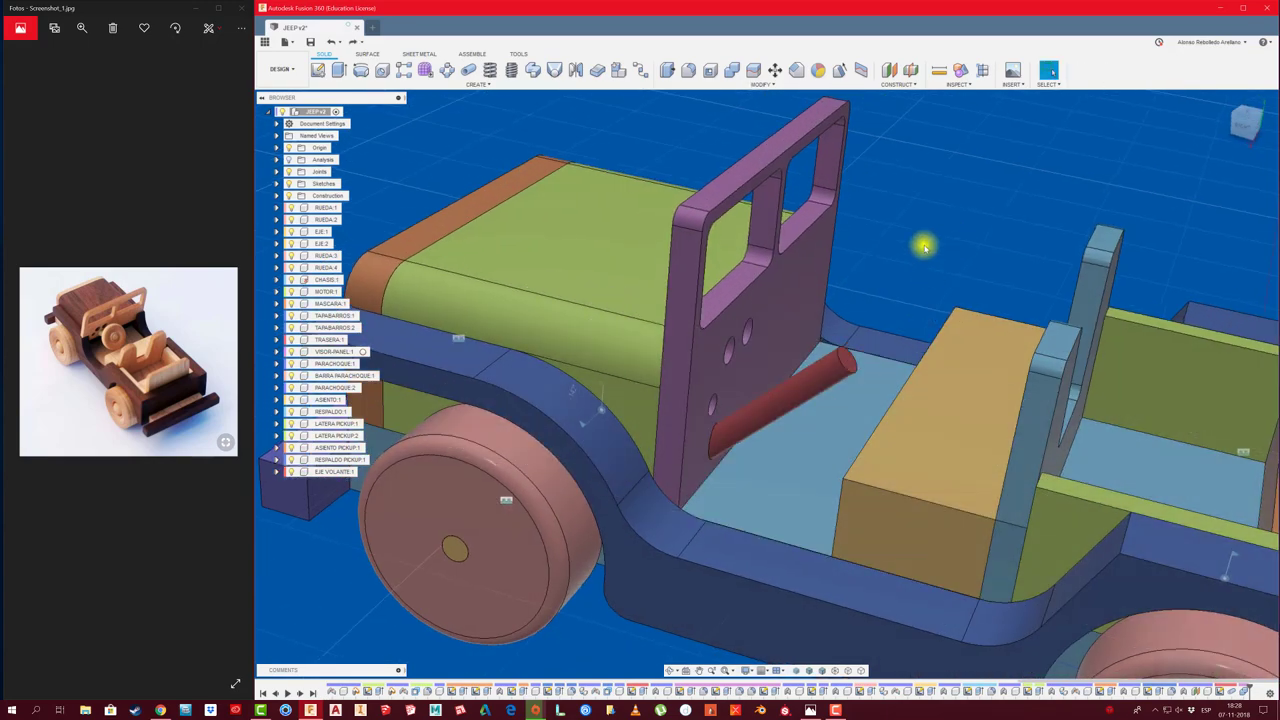
key(ctrl+z)
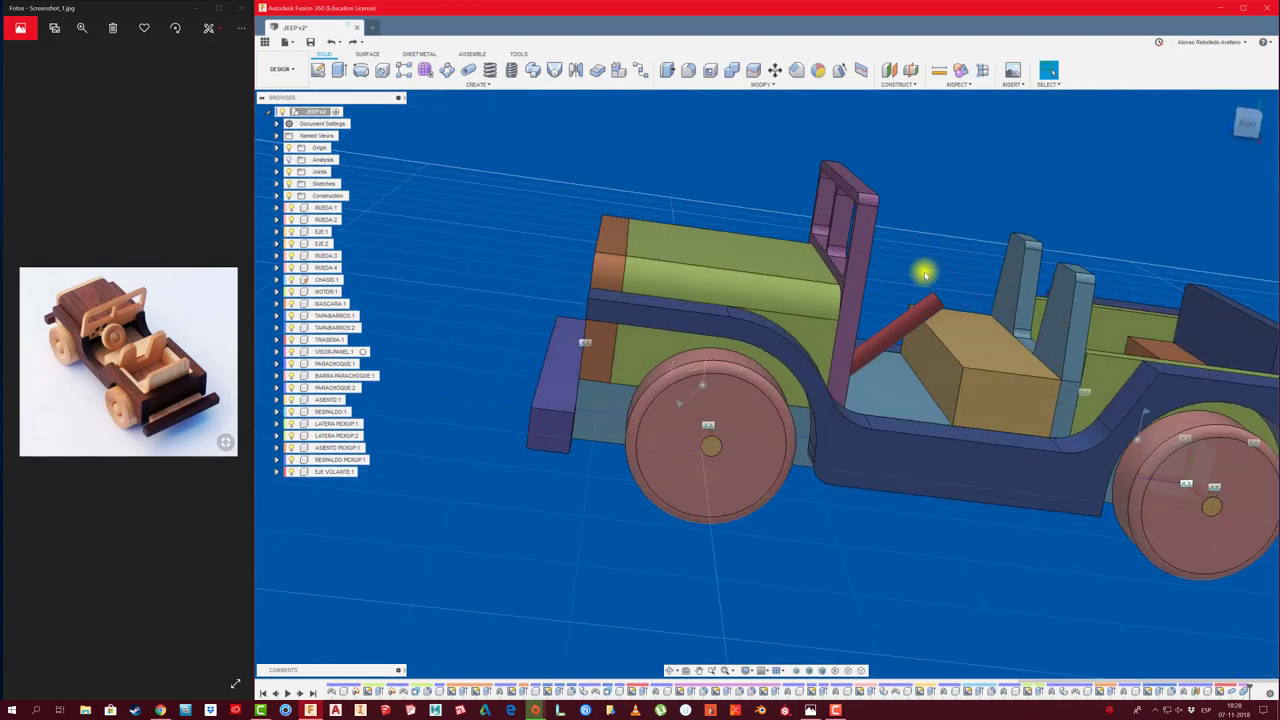
key(ctrl+z)
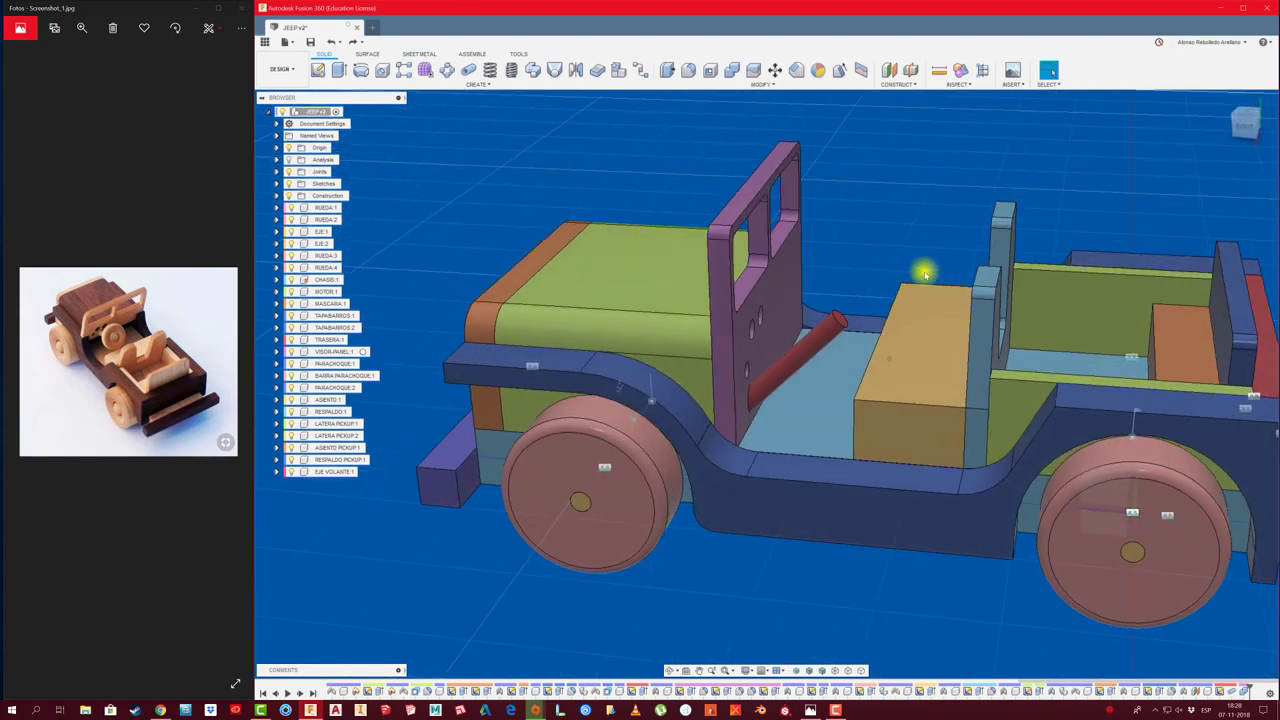
key(ctrl+z)
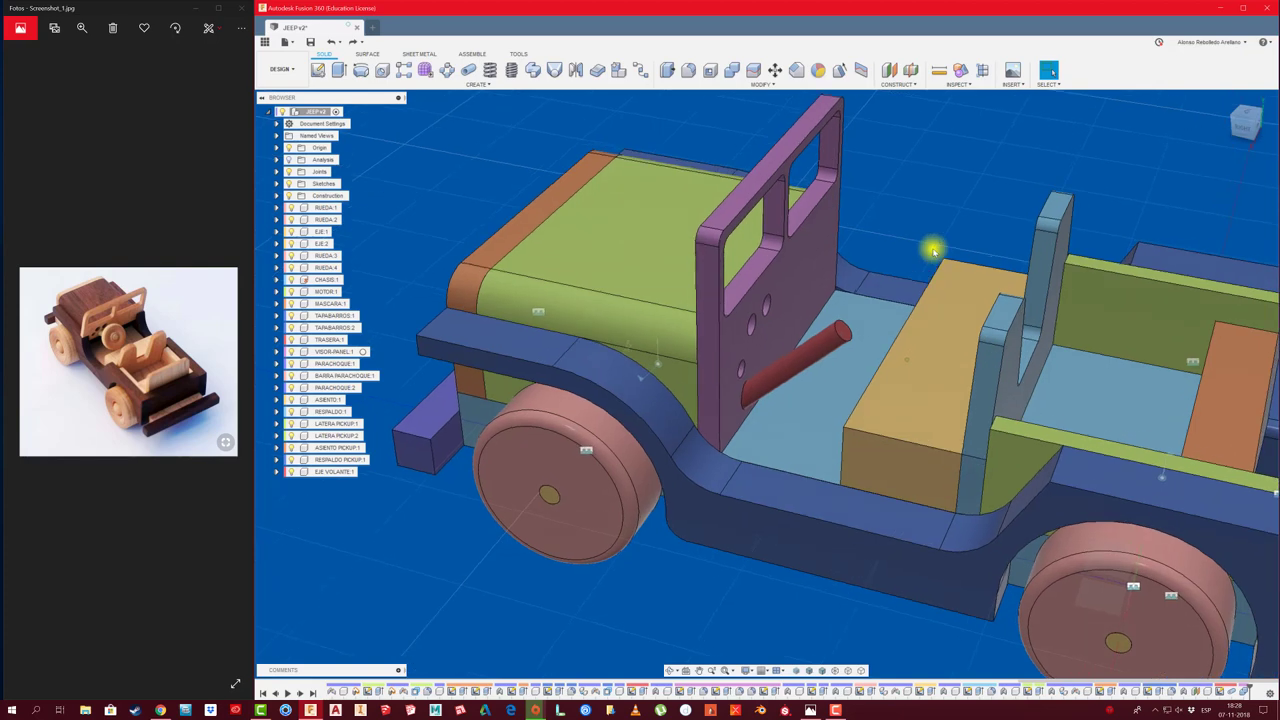
key(ctrl+z)
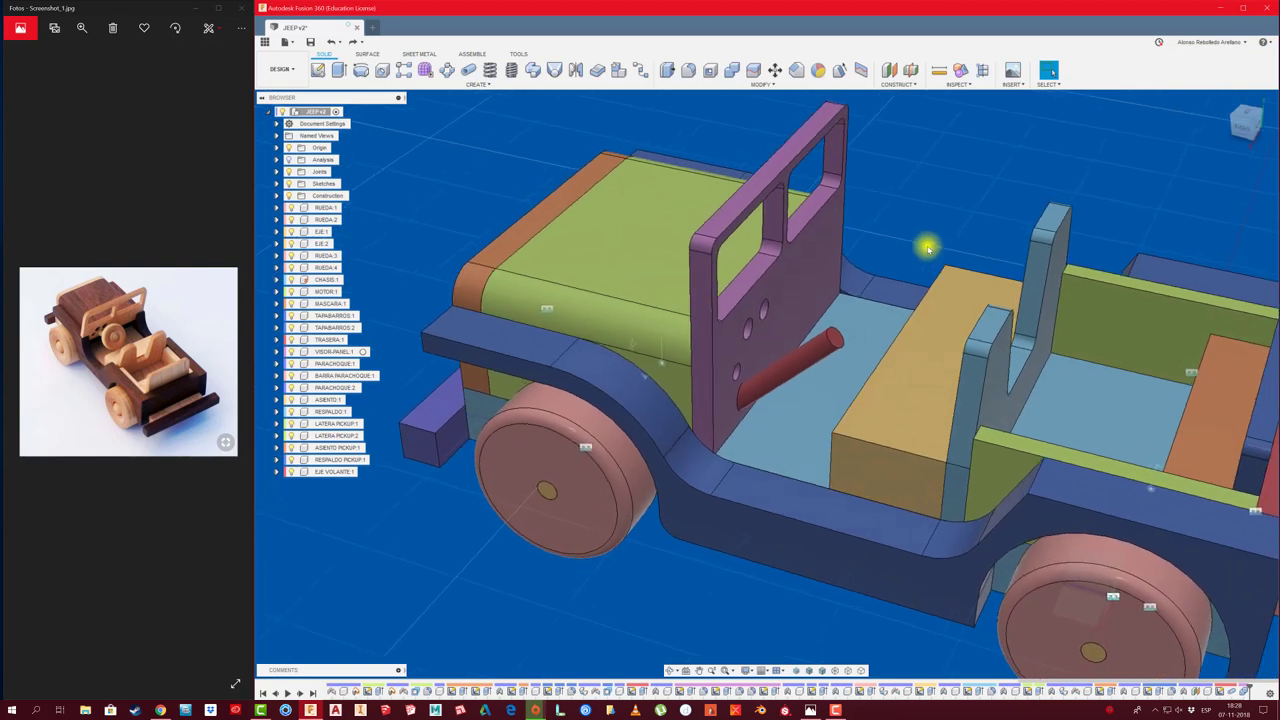
key(ctrl+z)
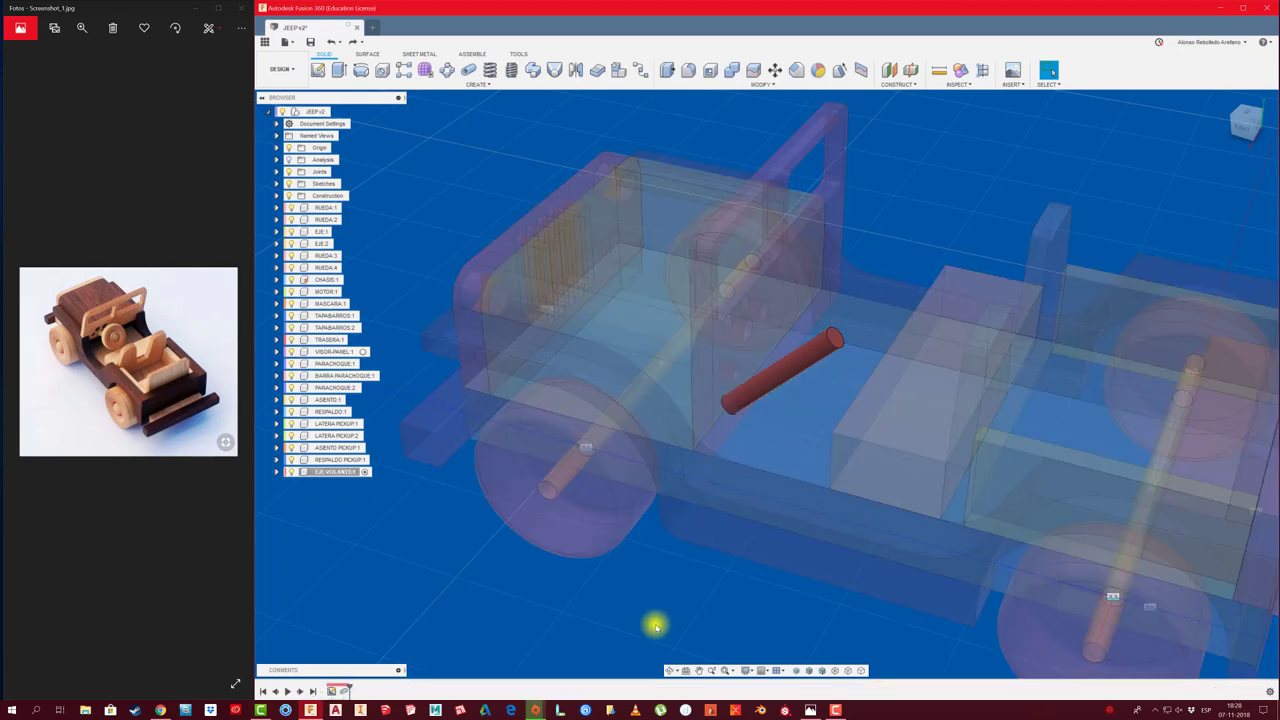
Create a 6 mm pipe along the sketch line, replacing the old section size of 8
click(476, 71)
click(811, 350)
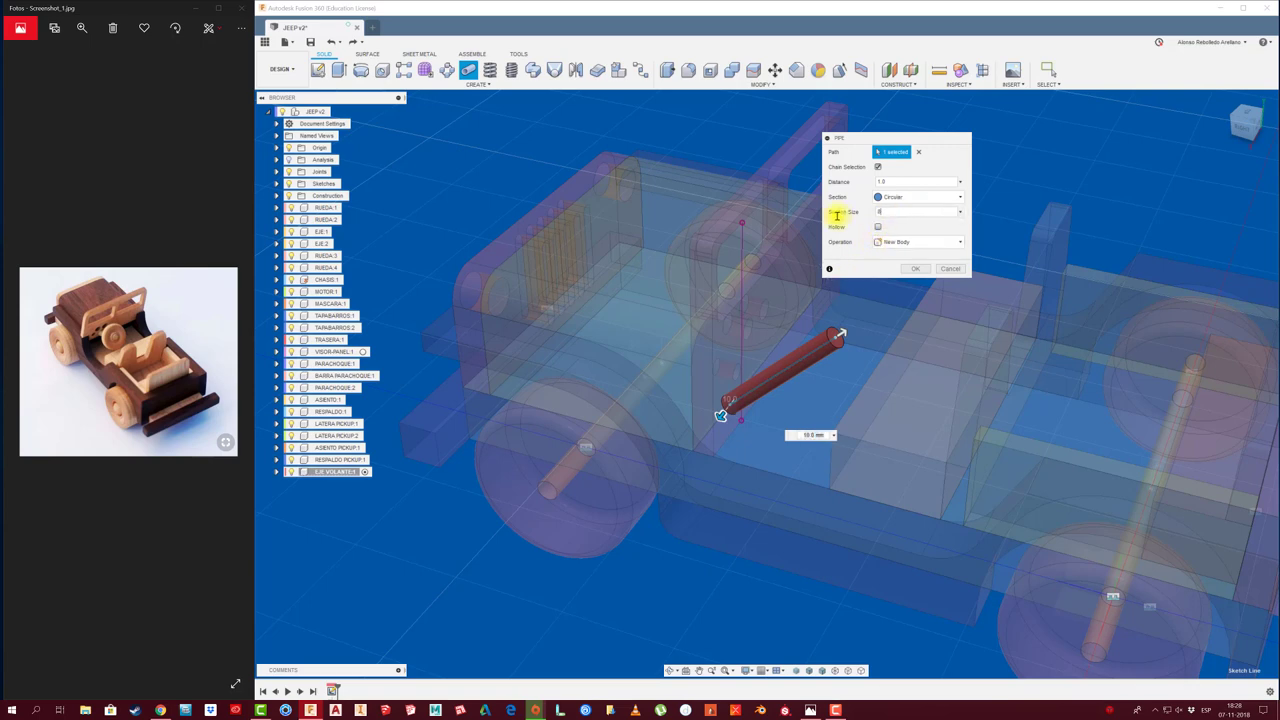
key(BackSpace)
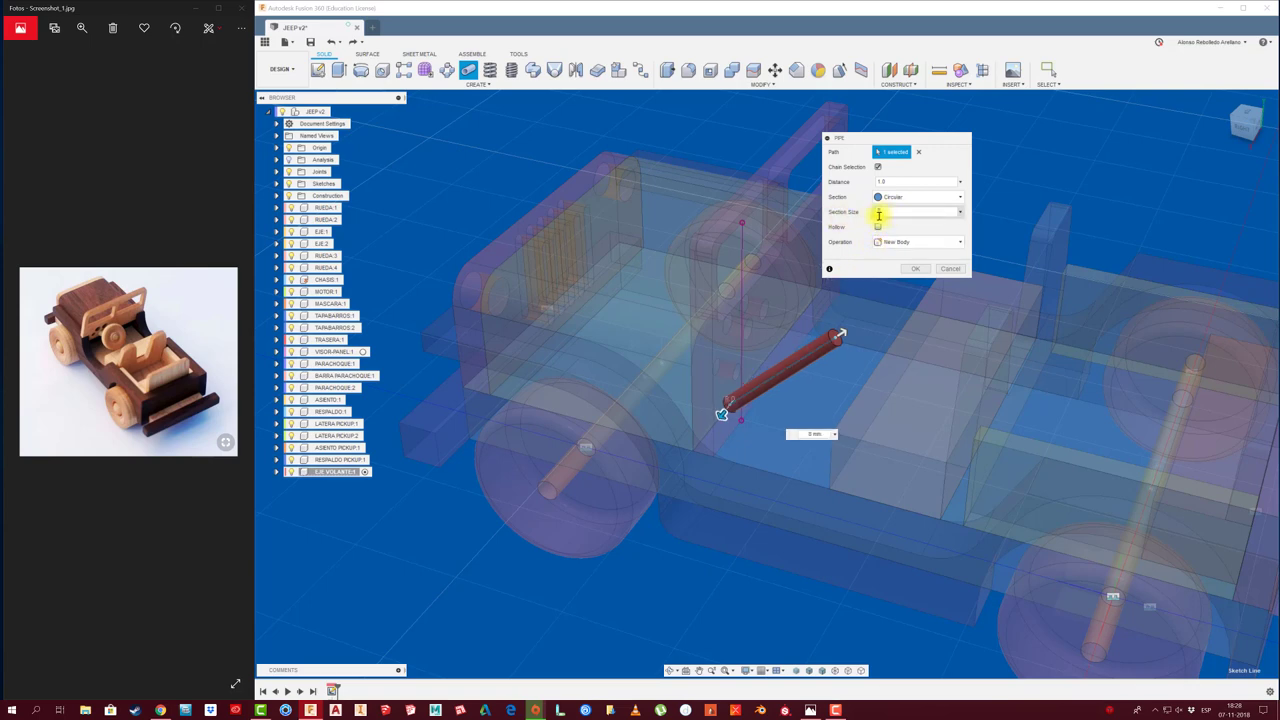
text(6)
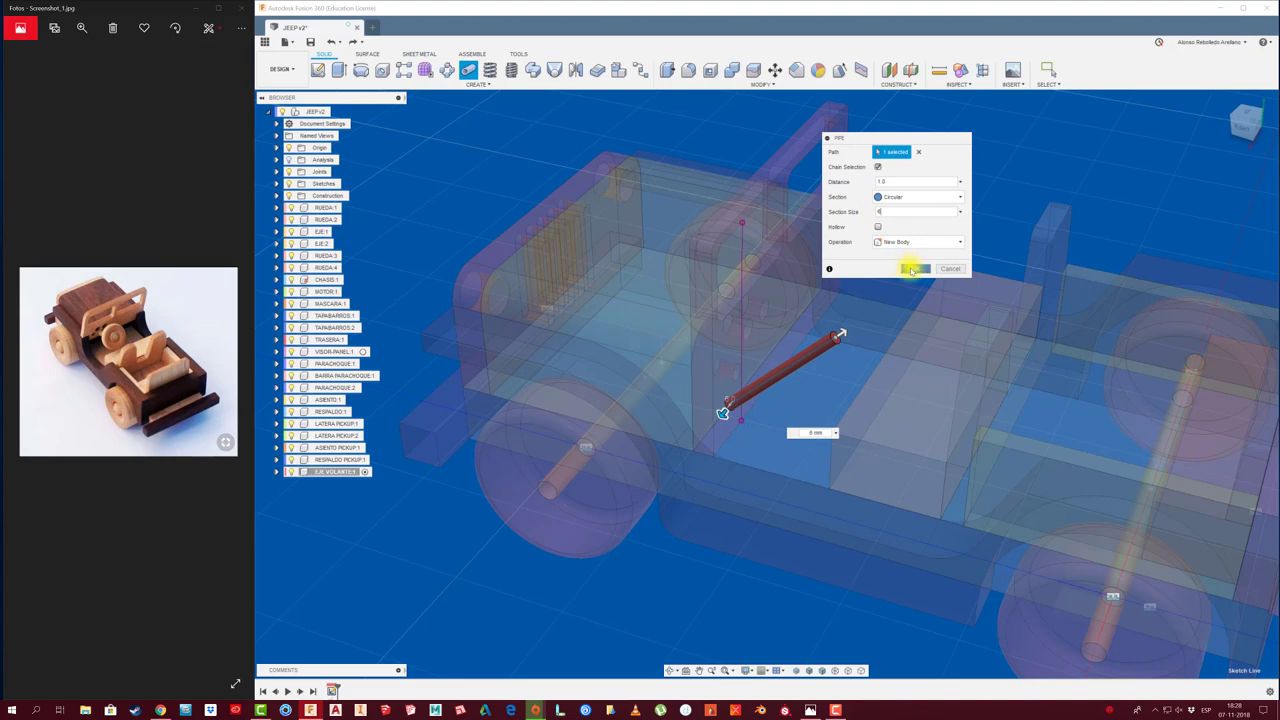
click(911, 270)
middle_drag(957, 194, 943, 203)
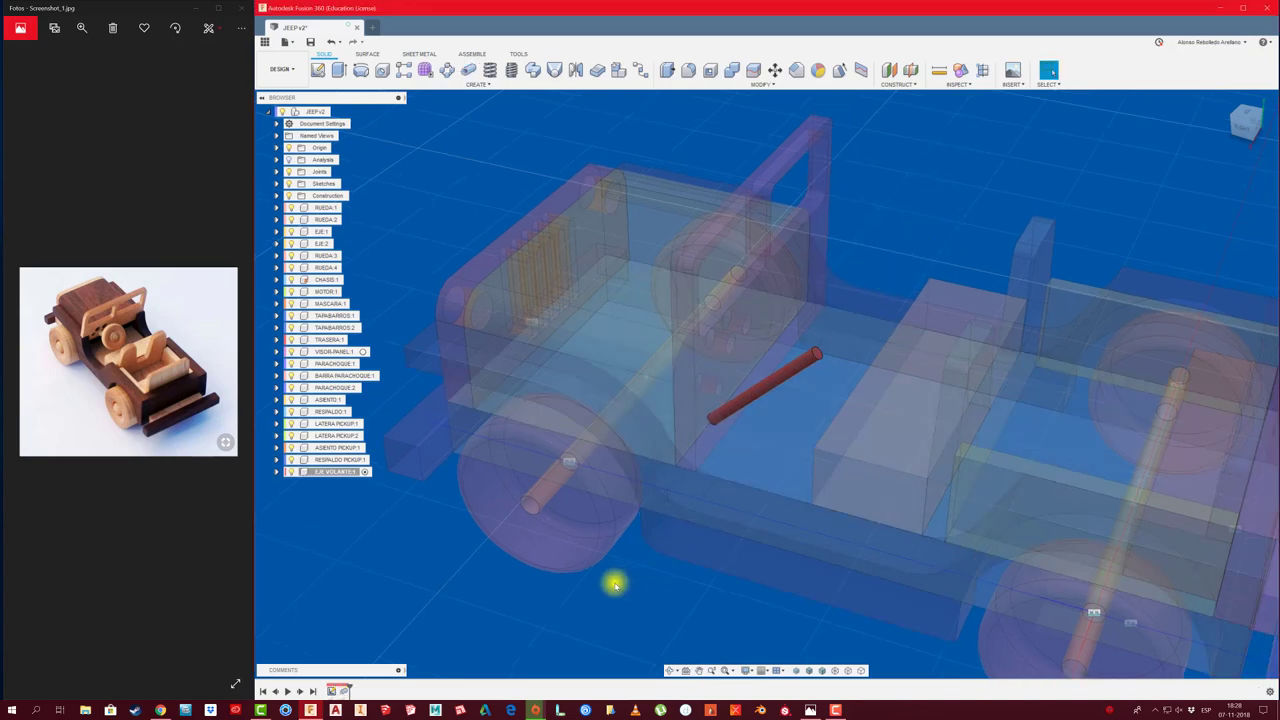
mouse_move(615, 585)
shift+middle_down()
mouse_move(737, 429)
mouse_move(500, 266)
mouse_move(446, 189)
shift+middle_up()
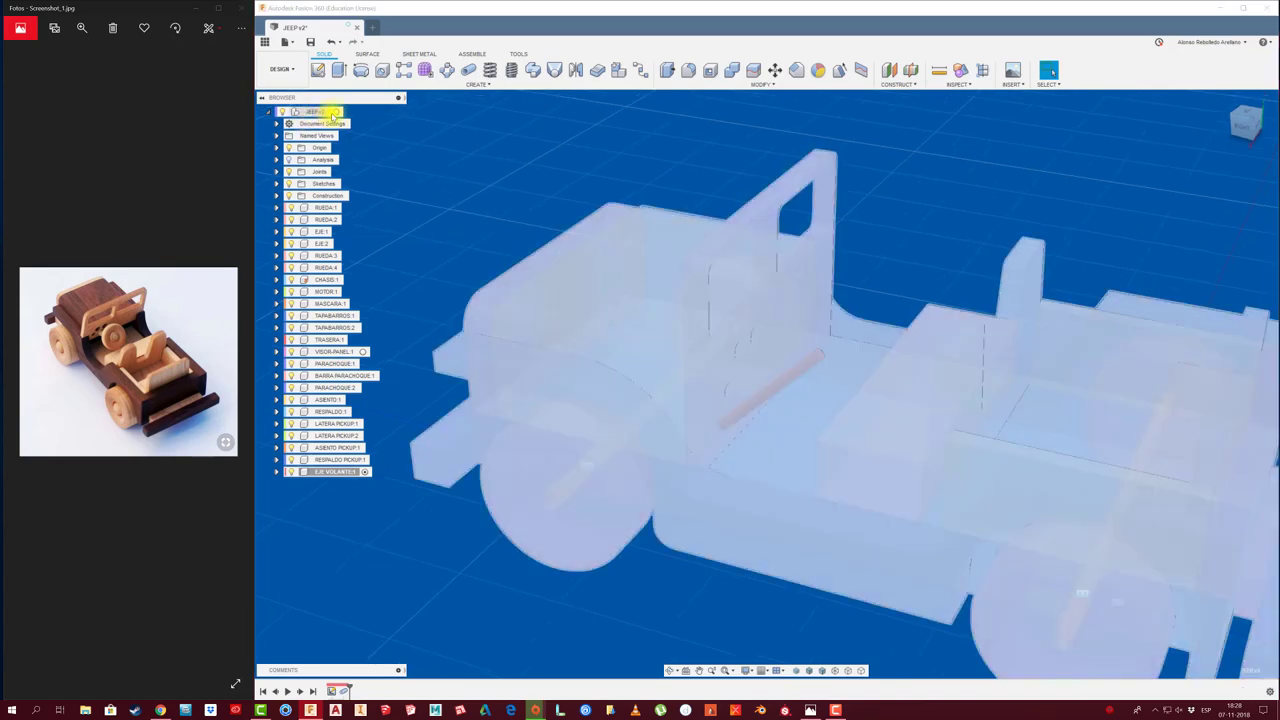
In the whole jeep assembly, cut the shaft's hole through the windshield panel with Combine
click(343, 120)
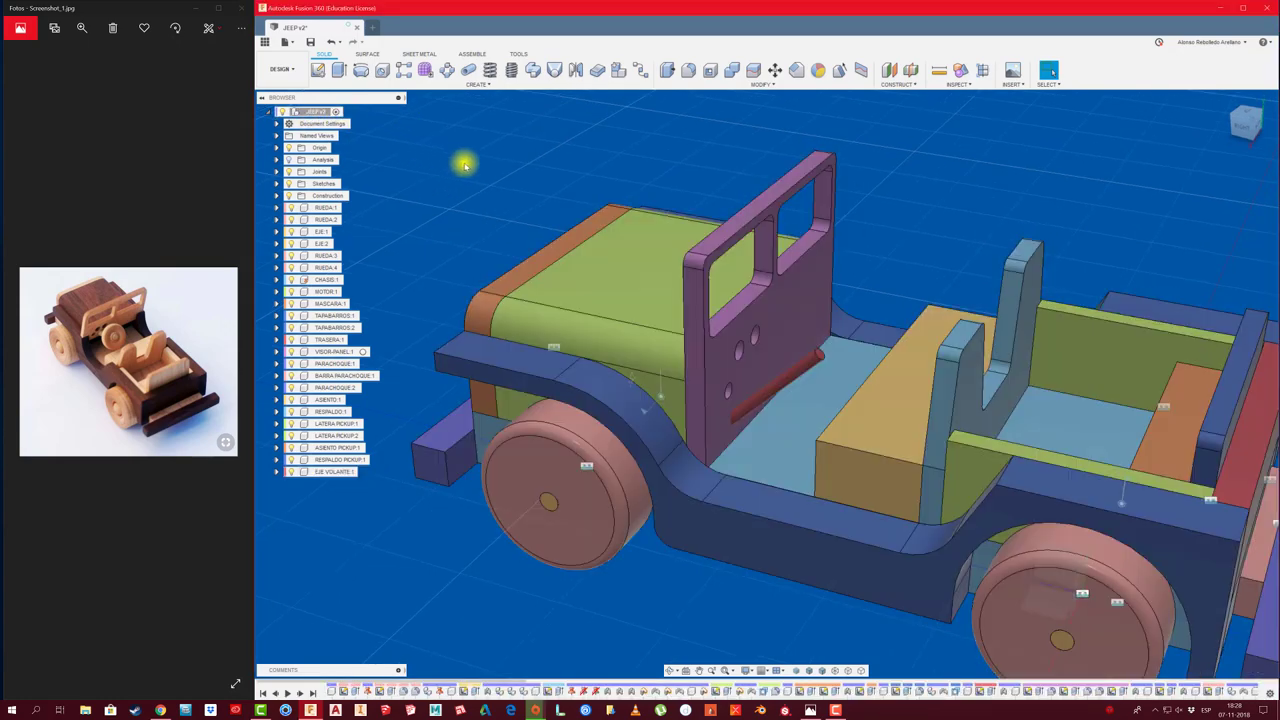
click(732, 70)
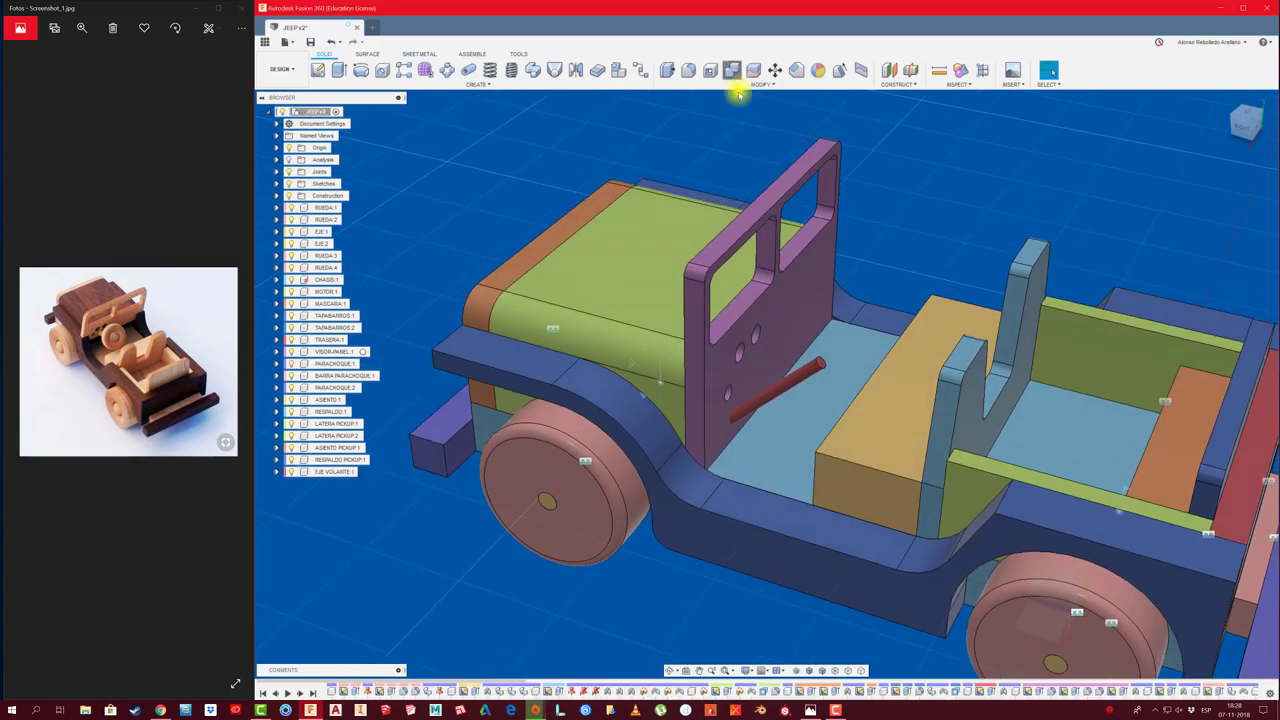
click(775, 348)
click(806, 368)
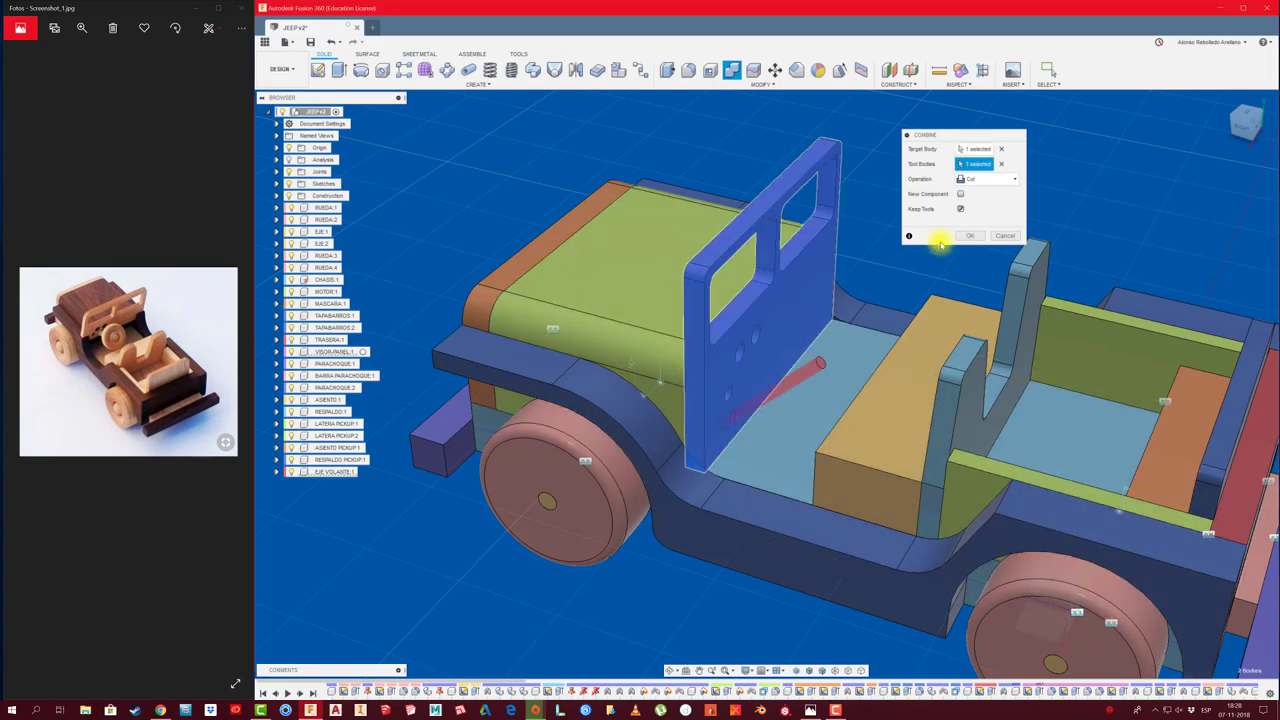
click(962, 238)
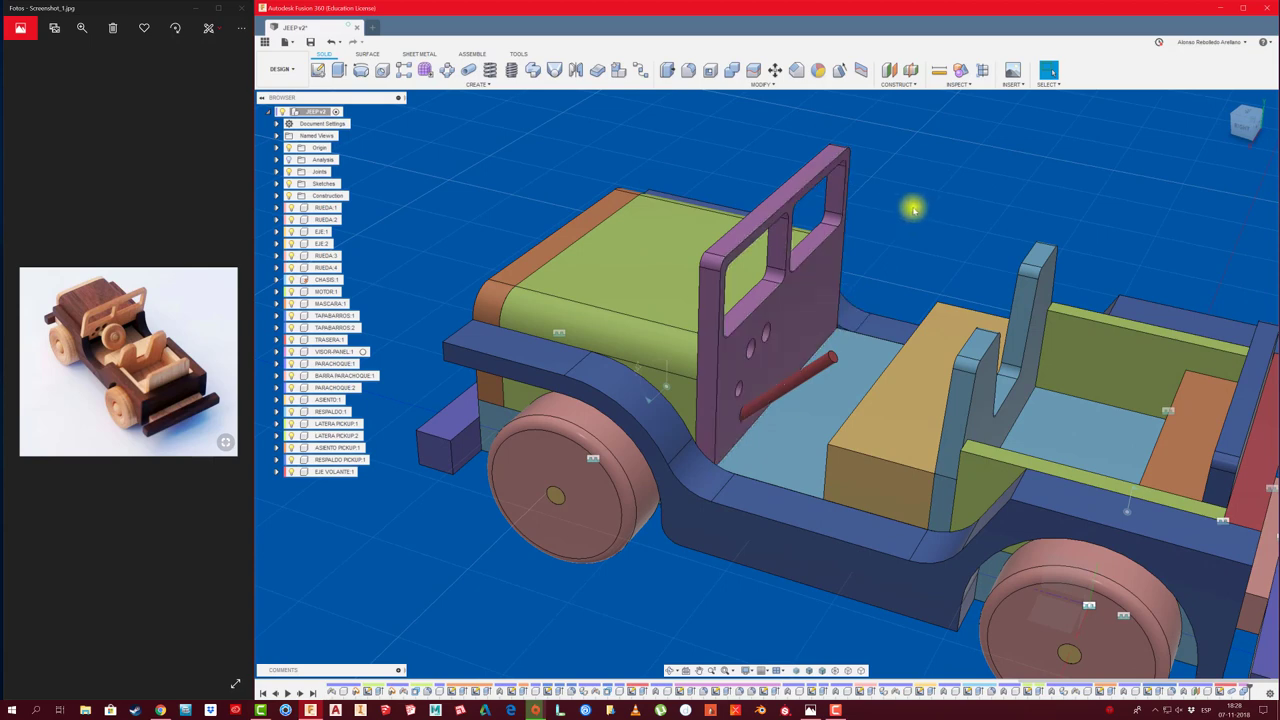
Fix the steering shaft rigidly to the windshield panel with an as-built joint
key(shift+j)
click(814, 364)
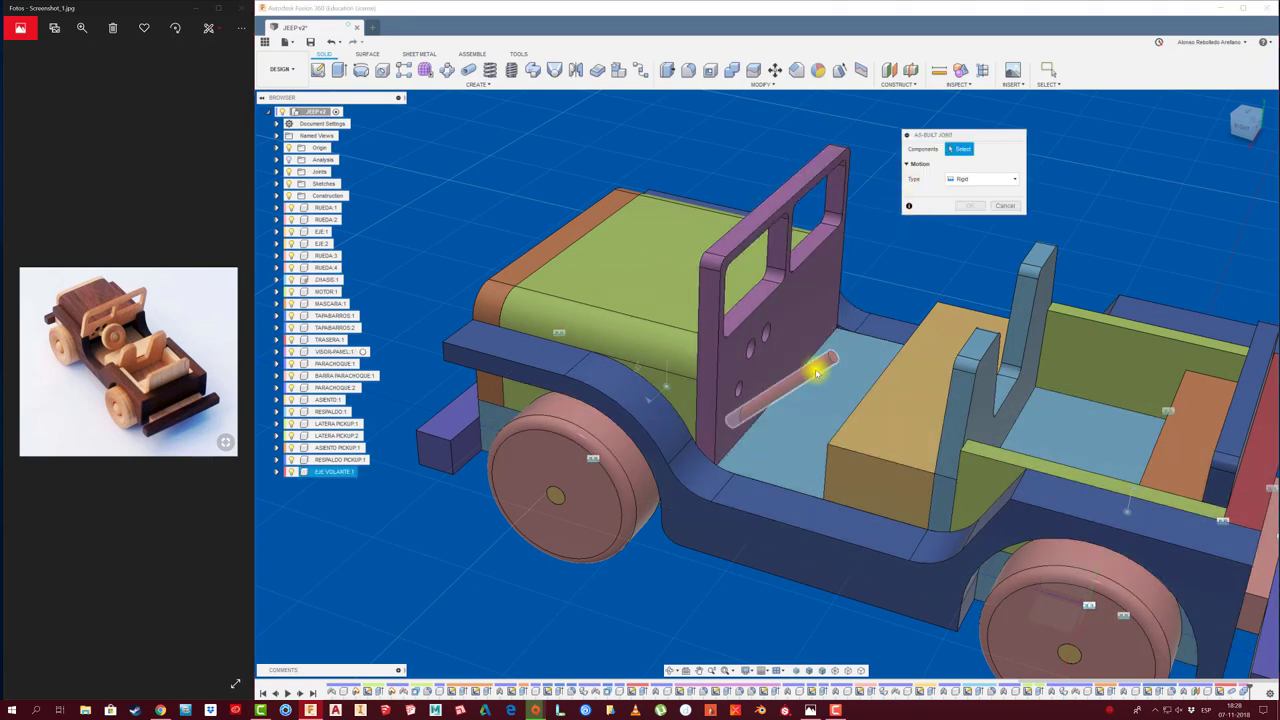
click(814, 323)
click(970, 221)
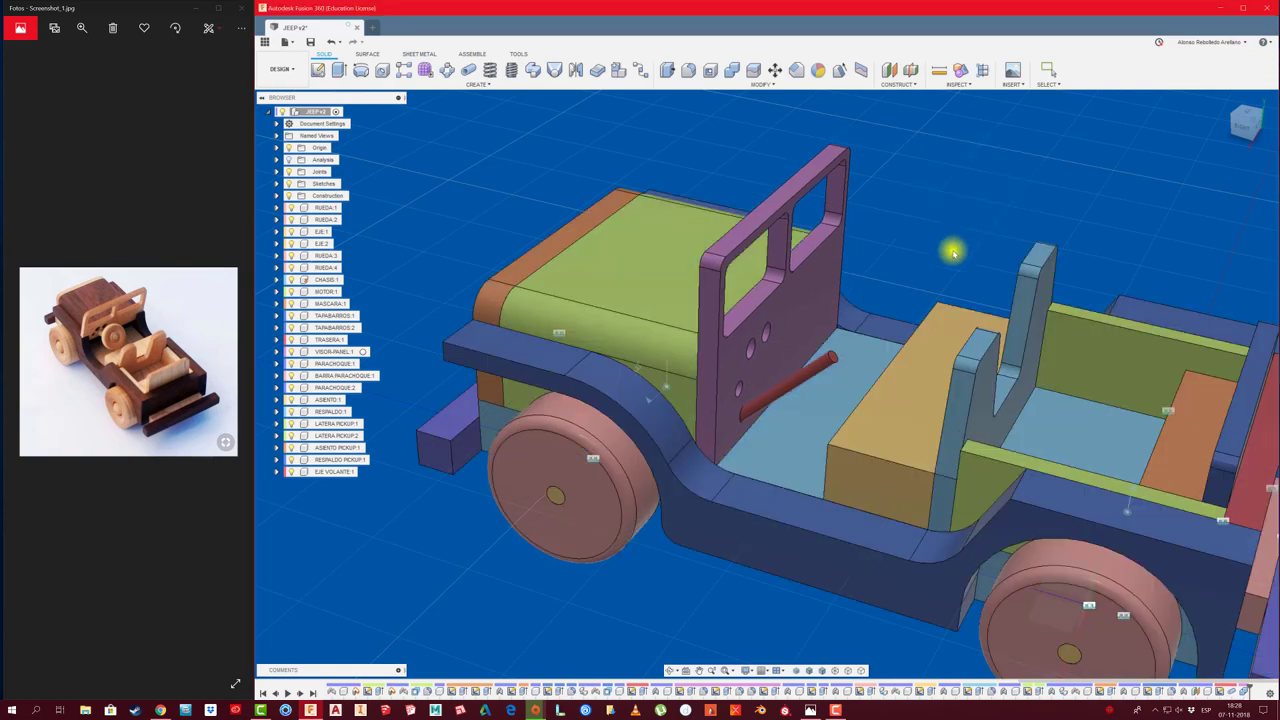
scroll(945, 258, down, 2)
shift+middle_drag(928, 283, 924, 334)
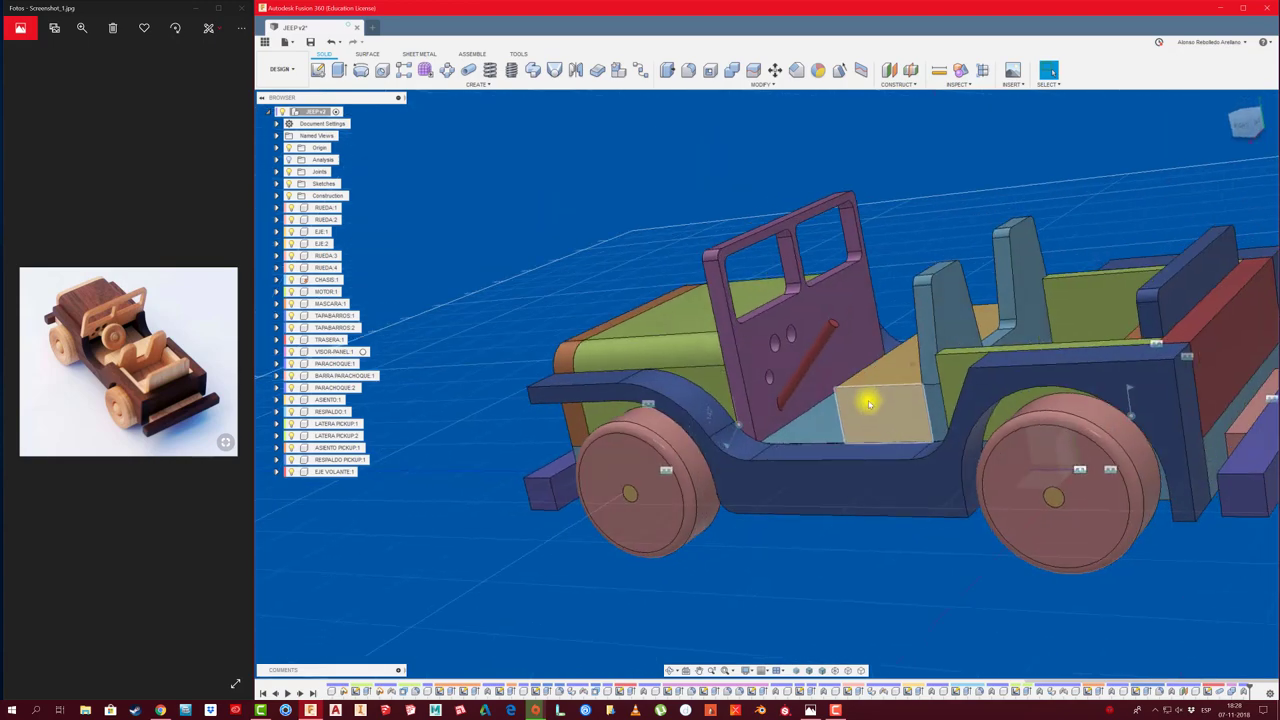
shift+middle_drag(924, 334, 674, 423)
Add a new empty component named VOLANTE under the jeep assembly
right_click(329, 111)
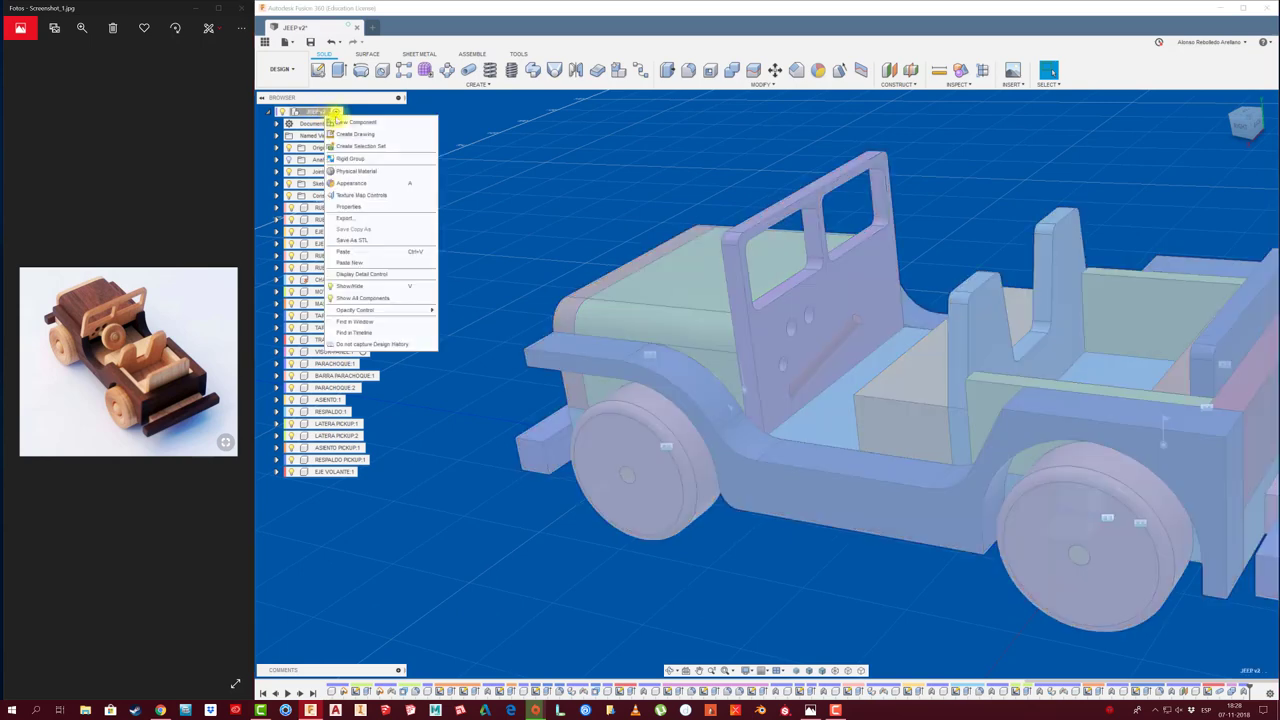
click(337, 126)
text(VOLANTE)
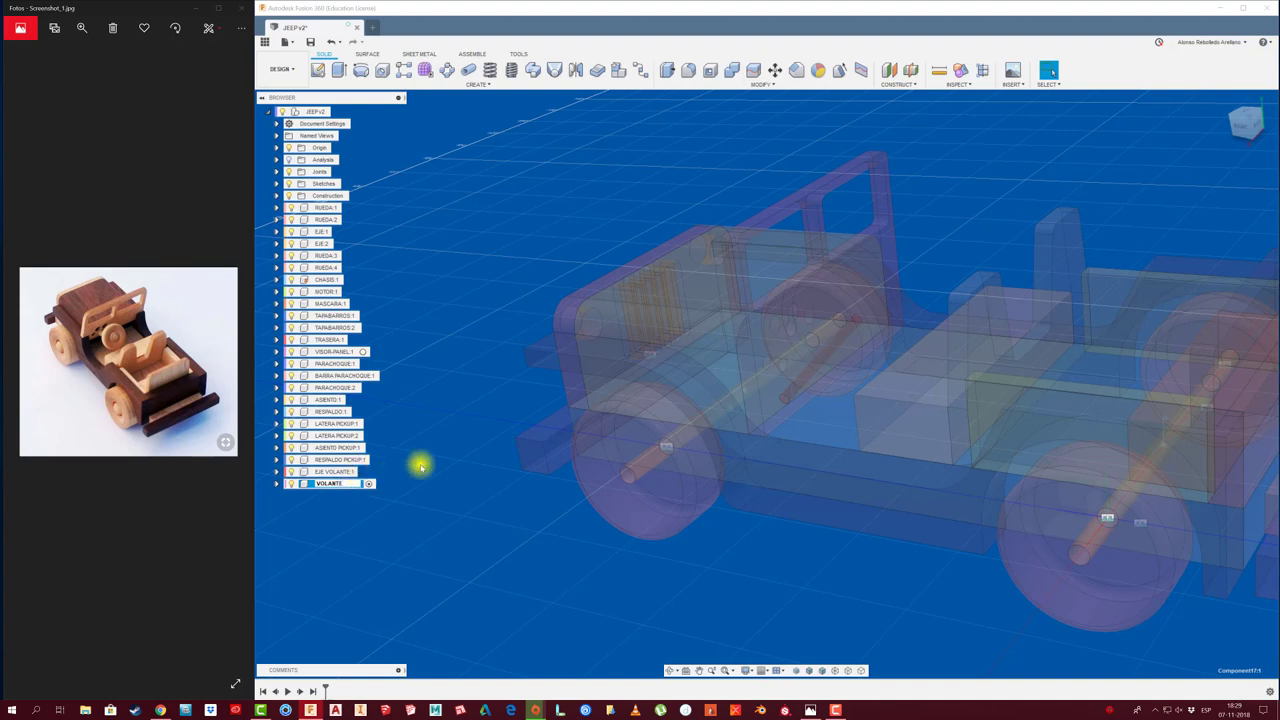
click(422, 462)
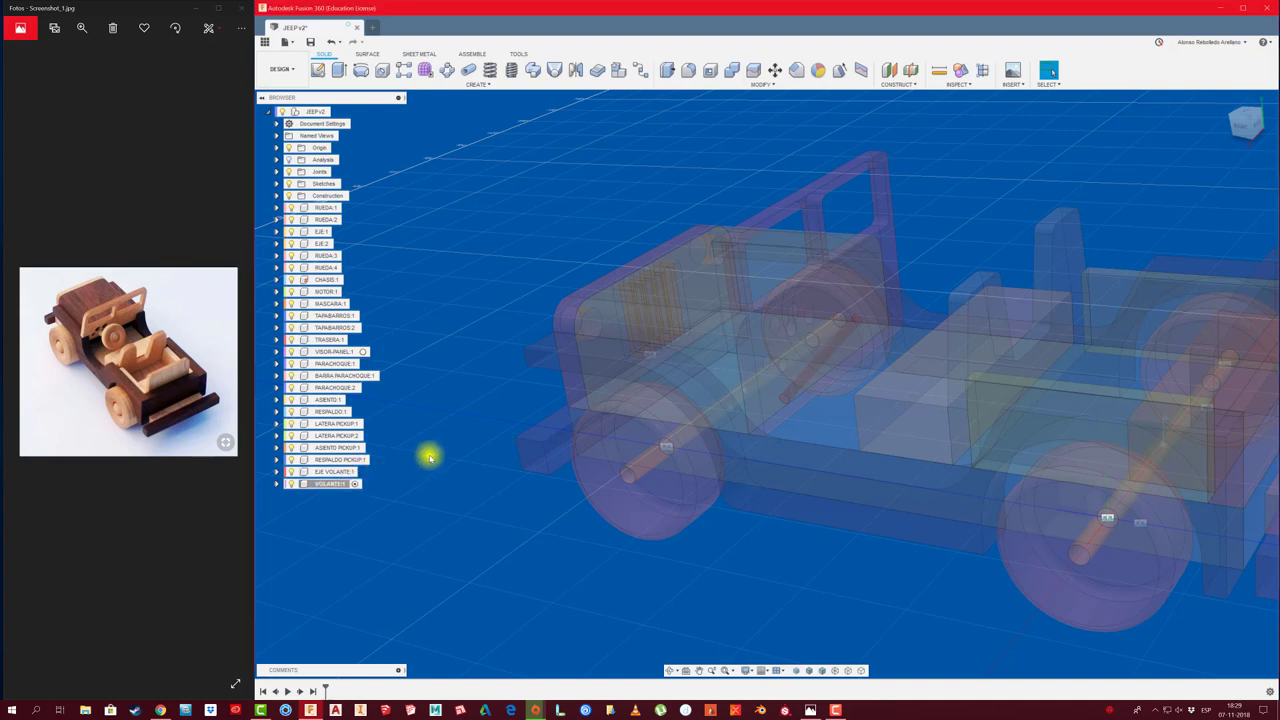
Start a new sketch on the windshield panel's face
click(318, 72)
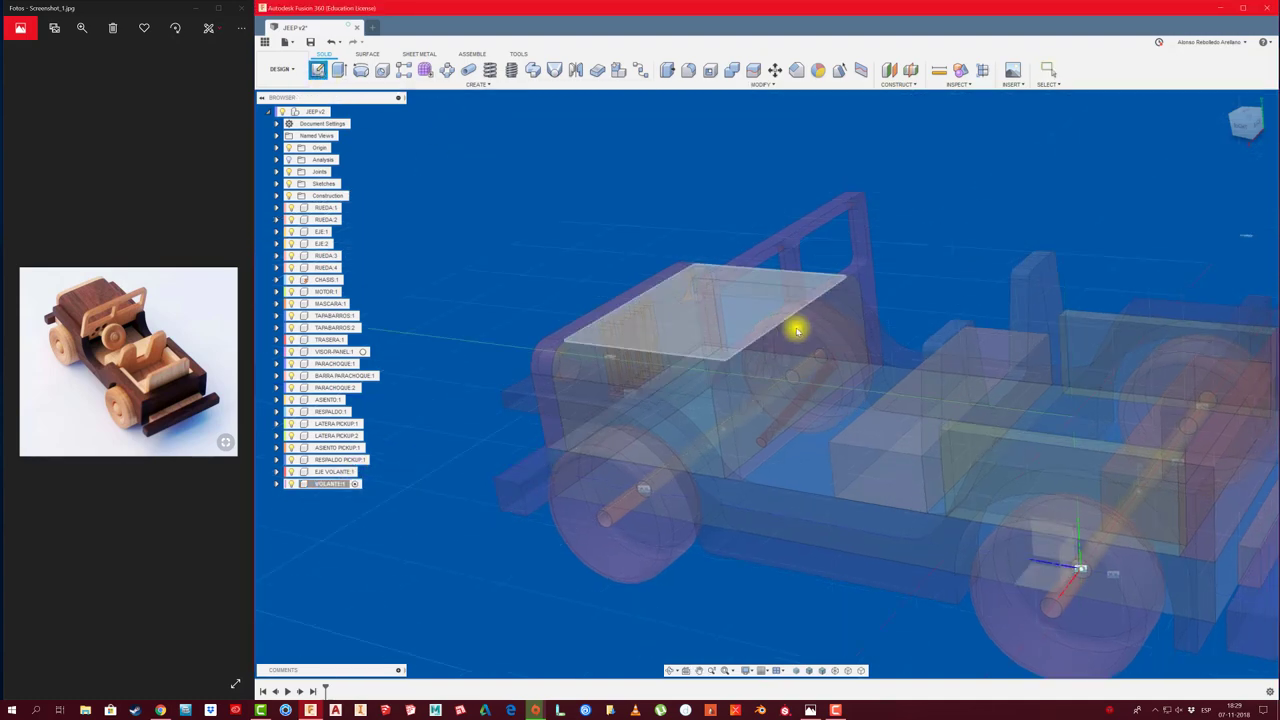
click(880, 329)
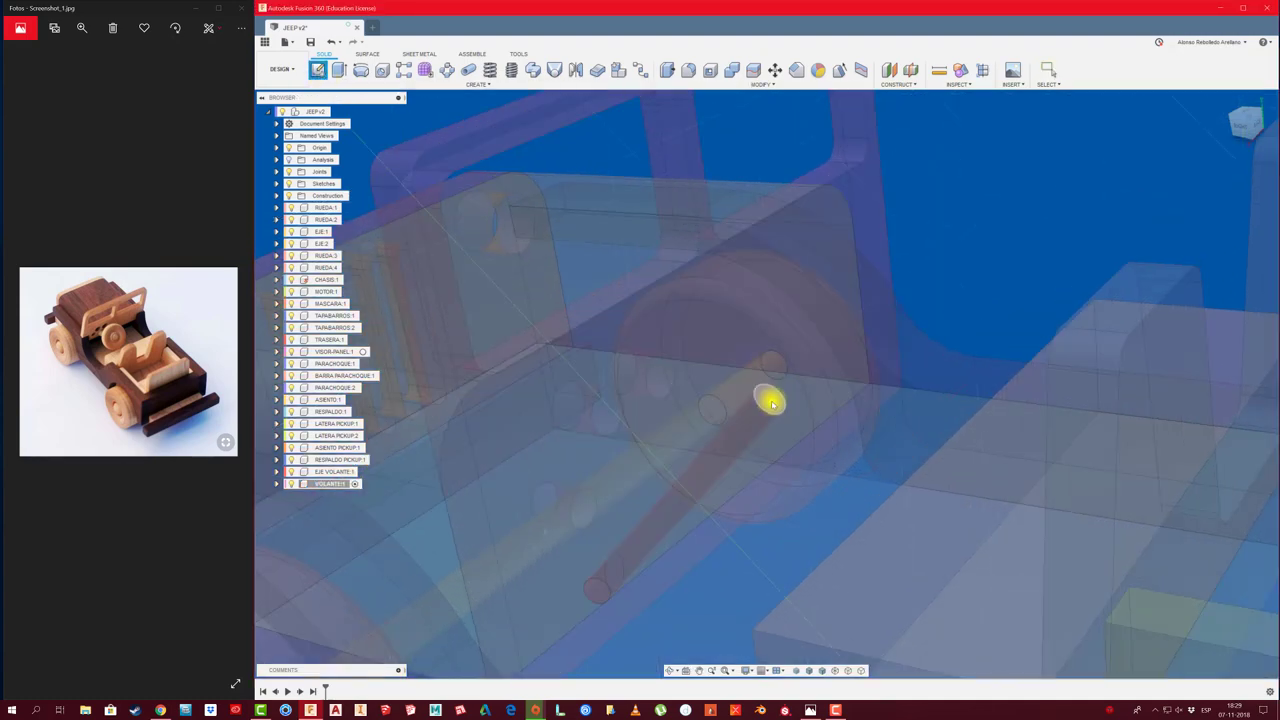
click(772, 403)
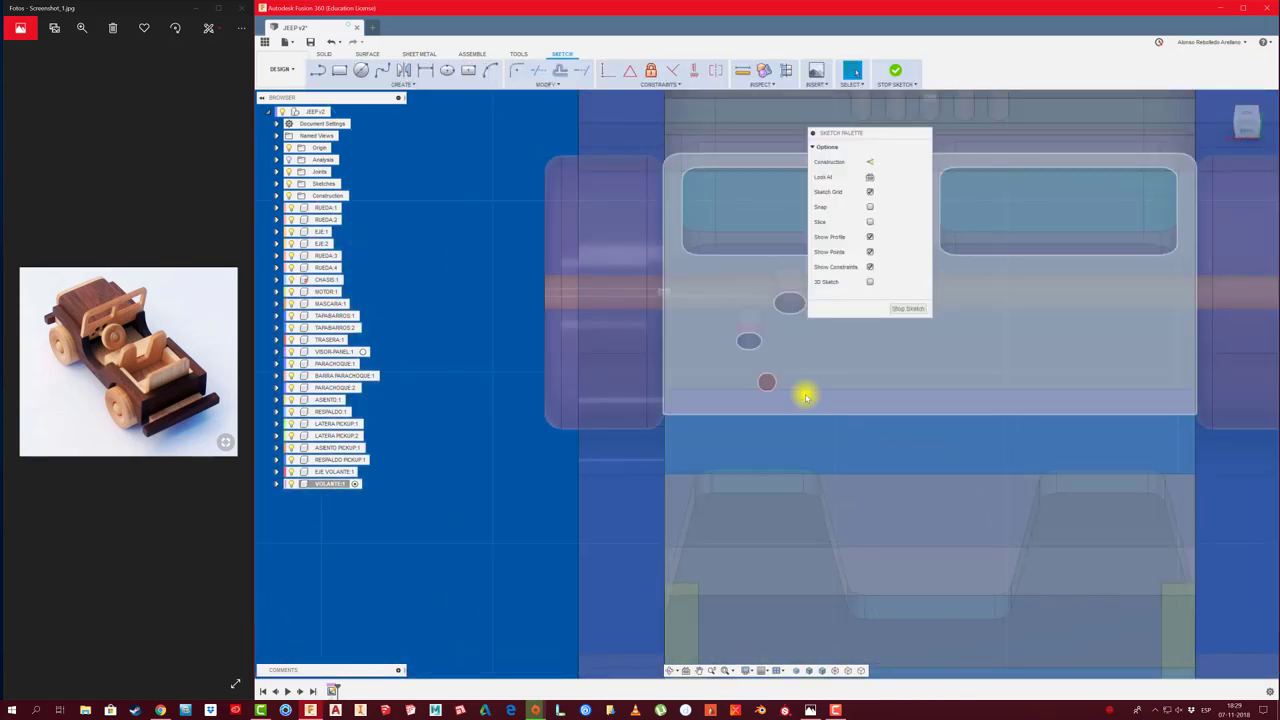
scroll(806, 397, down, 5)
scroll(806, 397, down, 2)
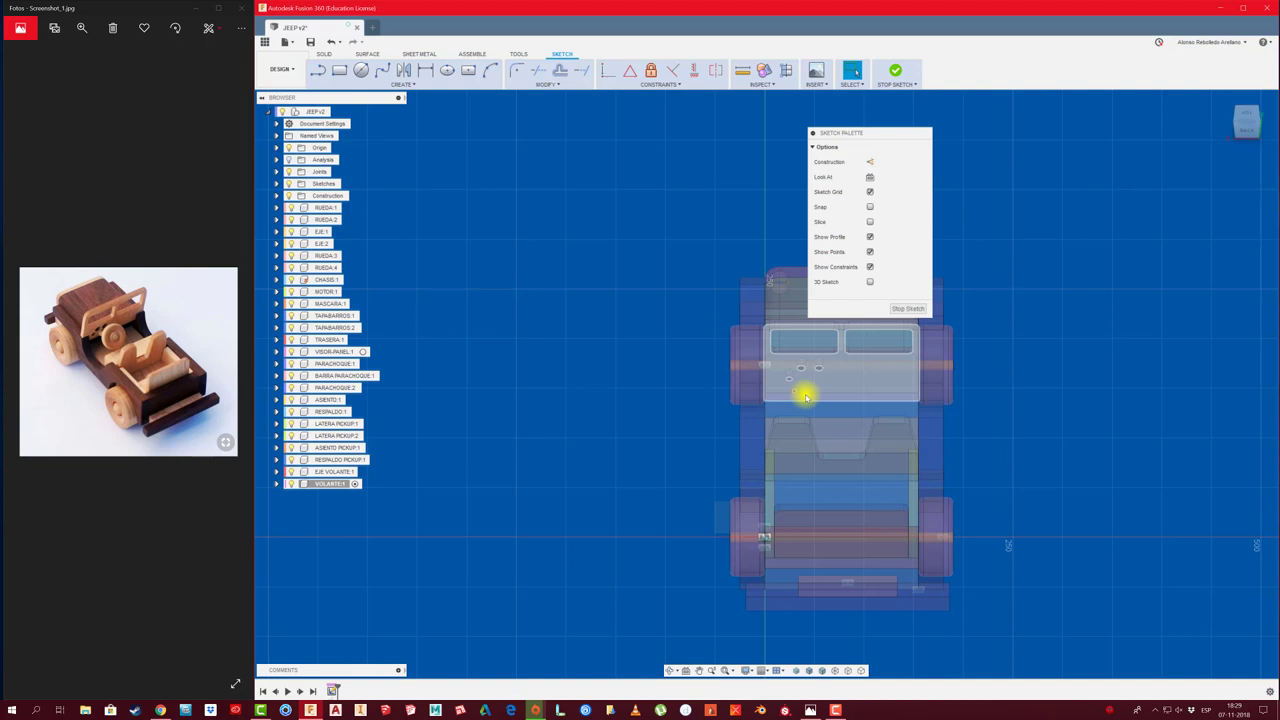
scroll(806, 397, up, 4)
scroll(803, 380, up, 4)
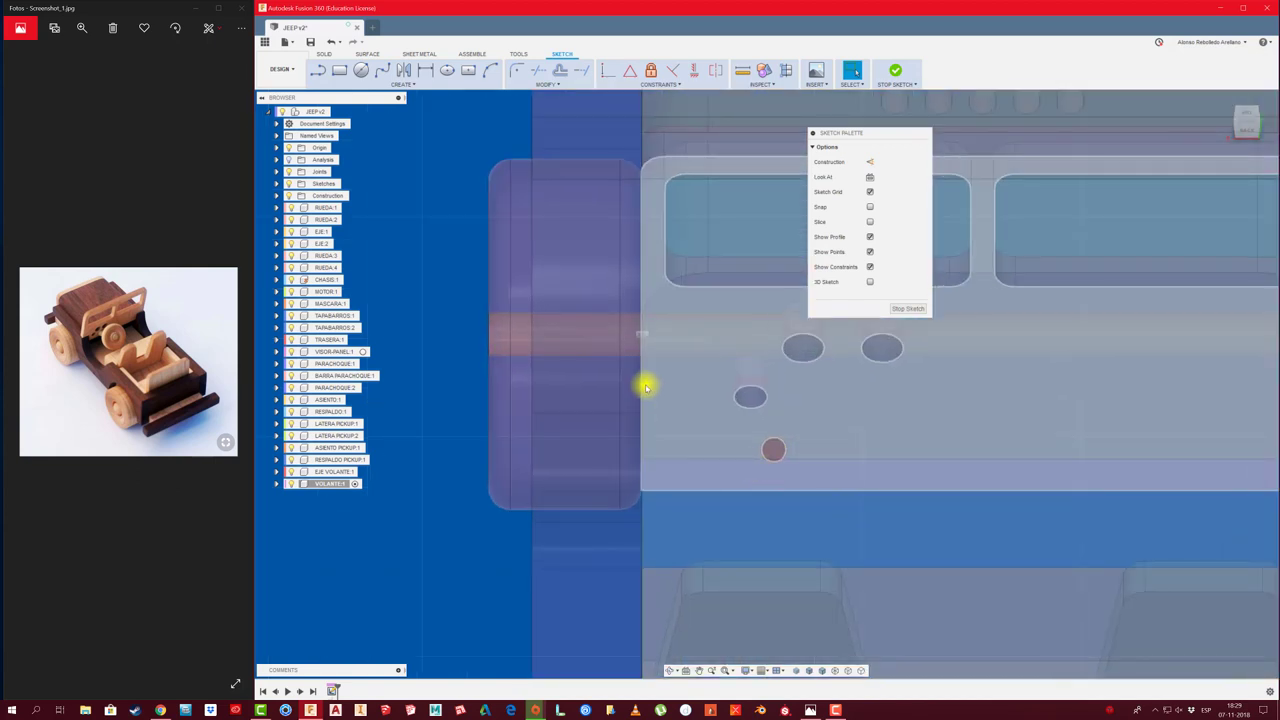
Draw a circle centred on the steering shaft's end
key(c)
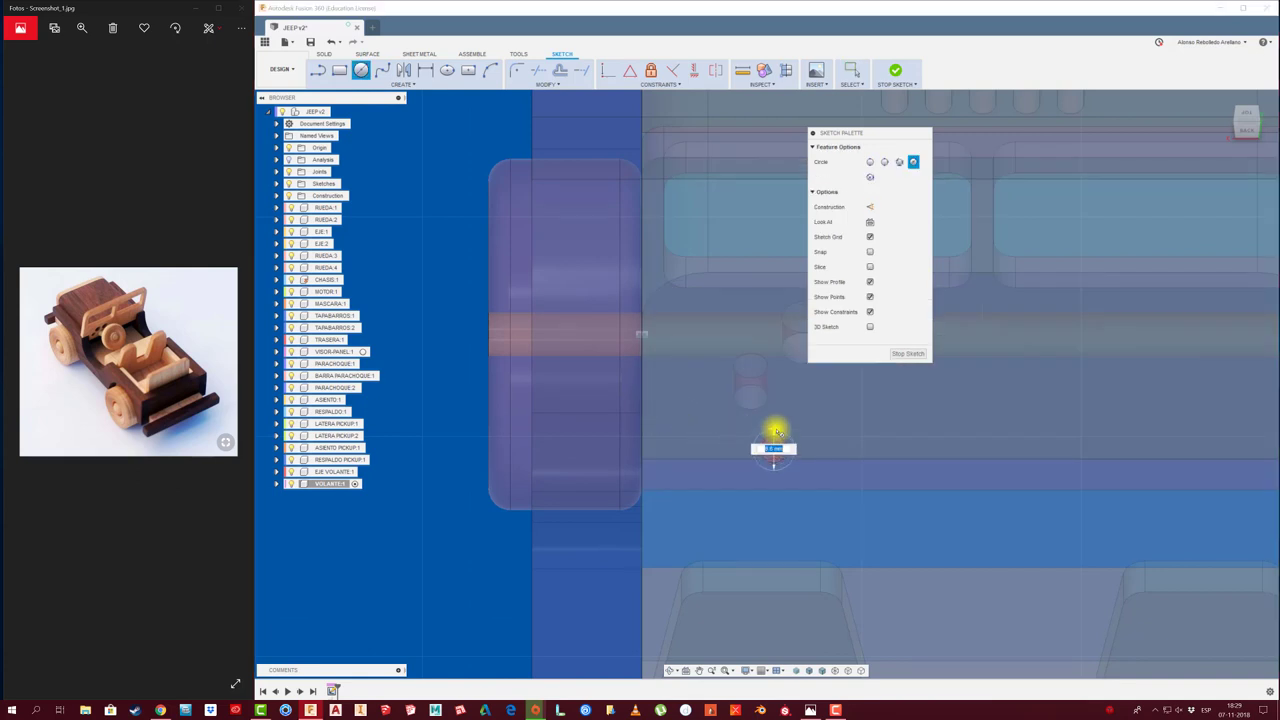
scroll(772, 442, down, 2)
click(775, 442)
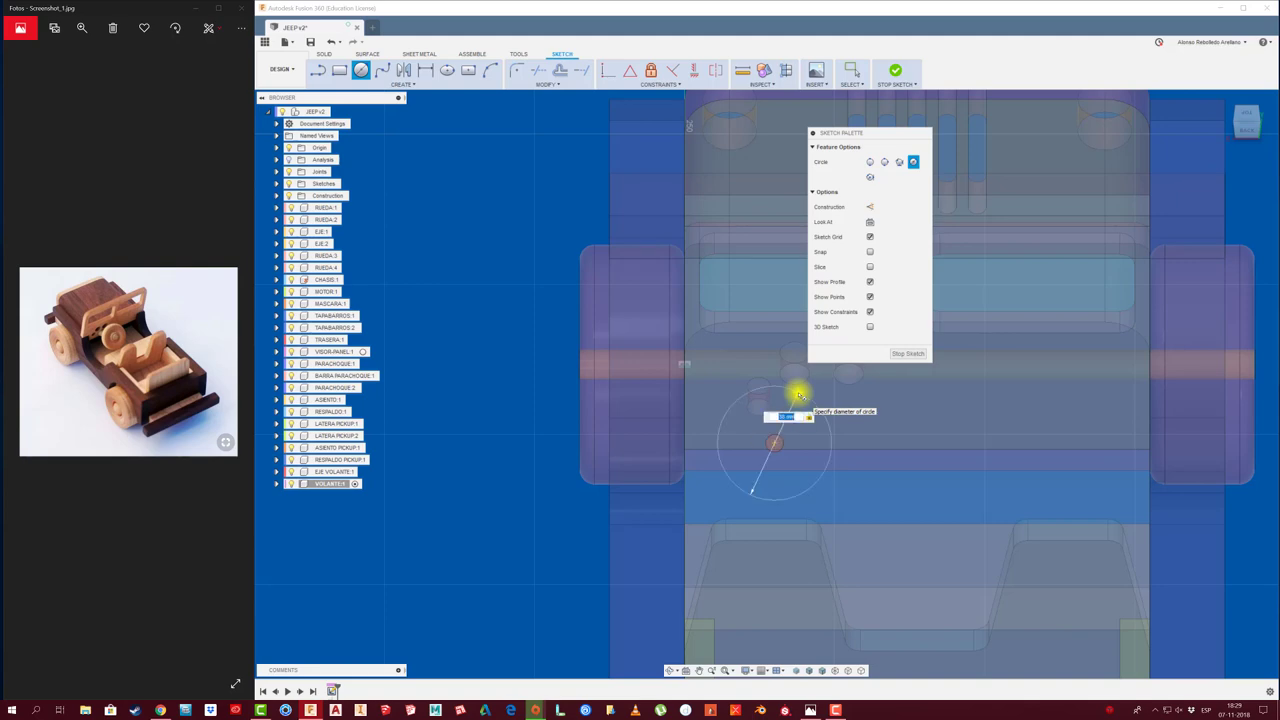
key(Return)
key(Escape)
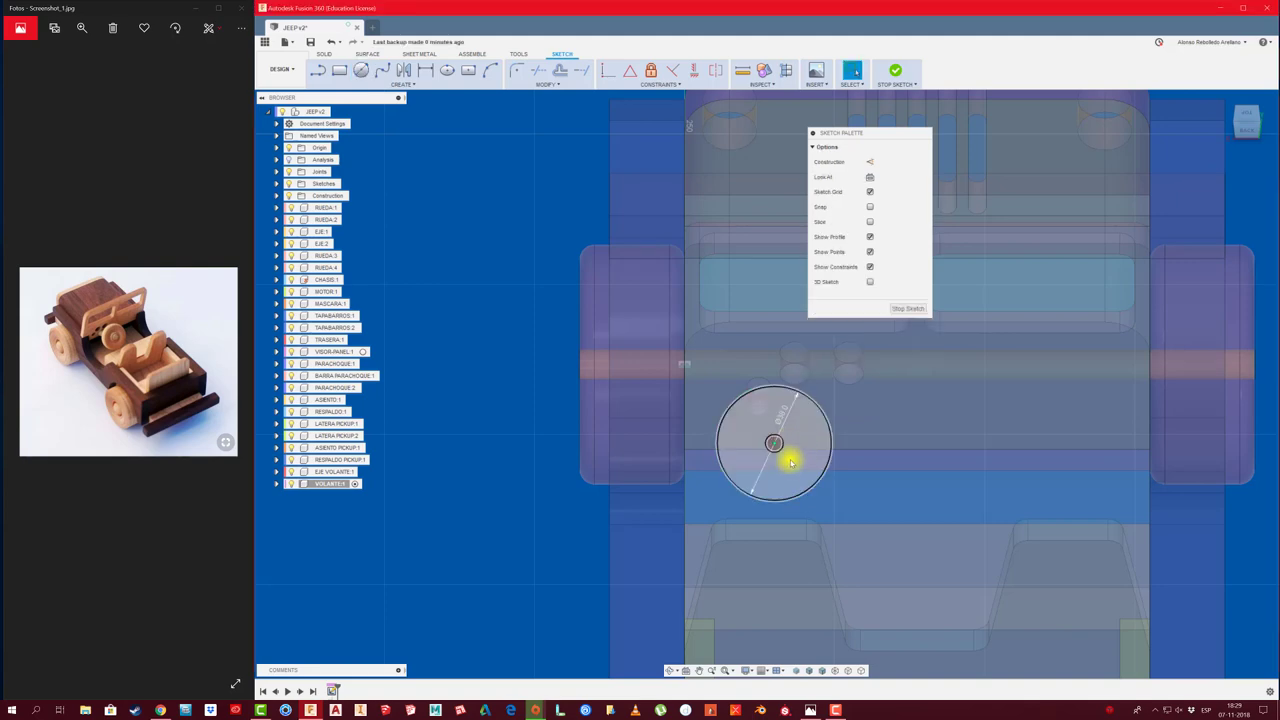
shift+middle_drag(789, 451, 777, 485)
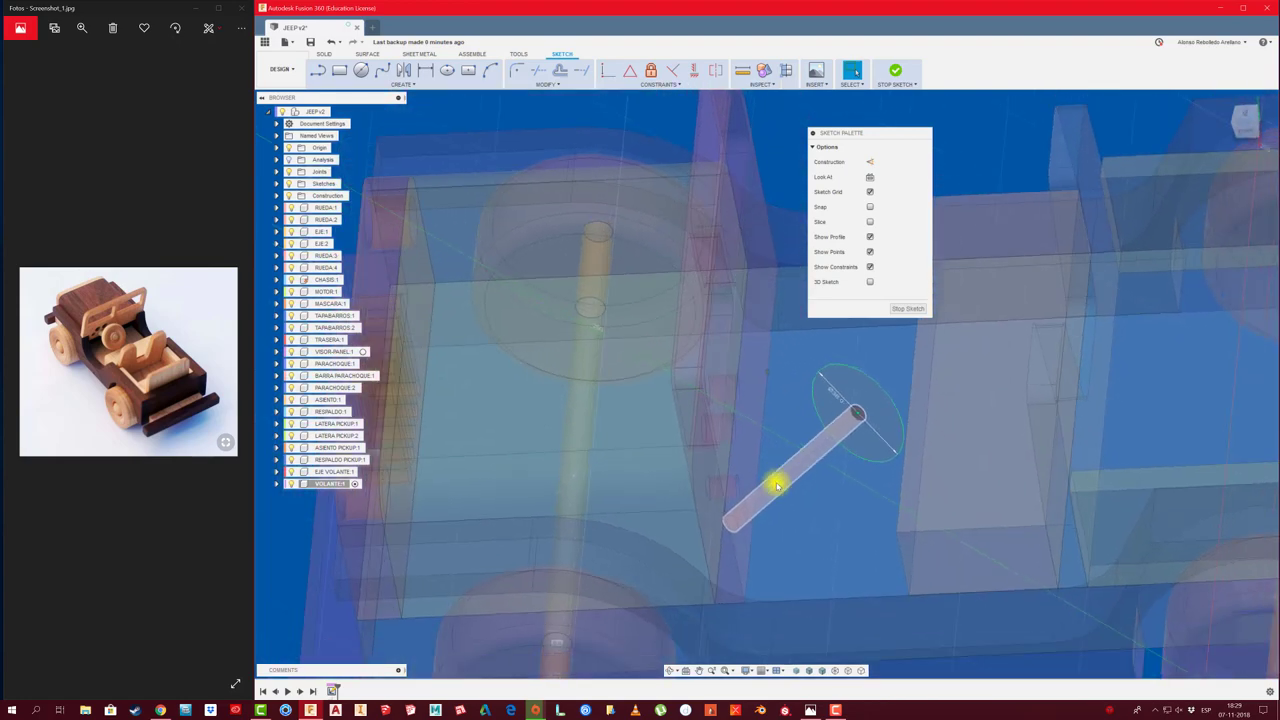
Extrude the circle into the steering-wheel disc
key(e)
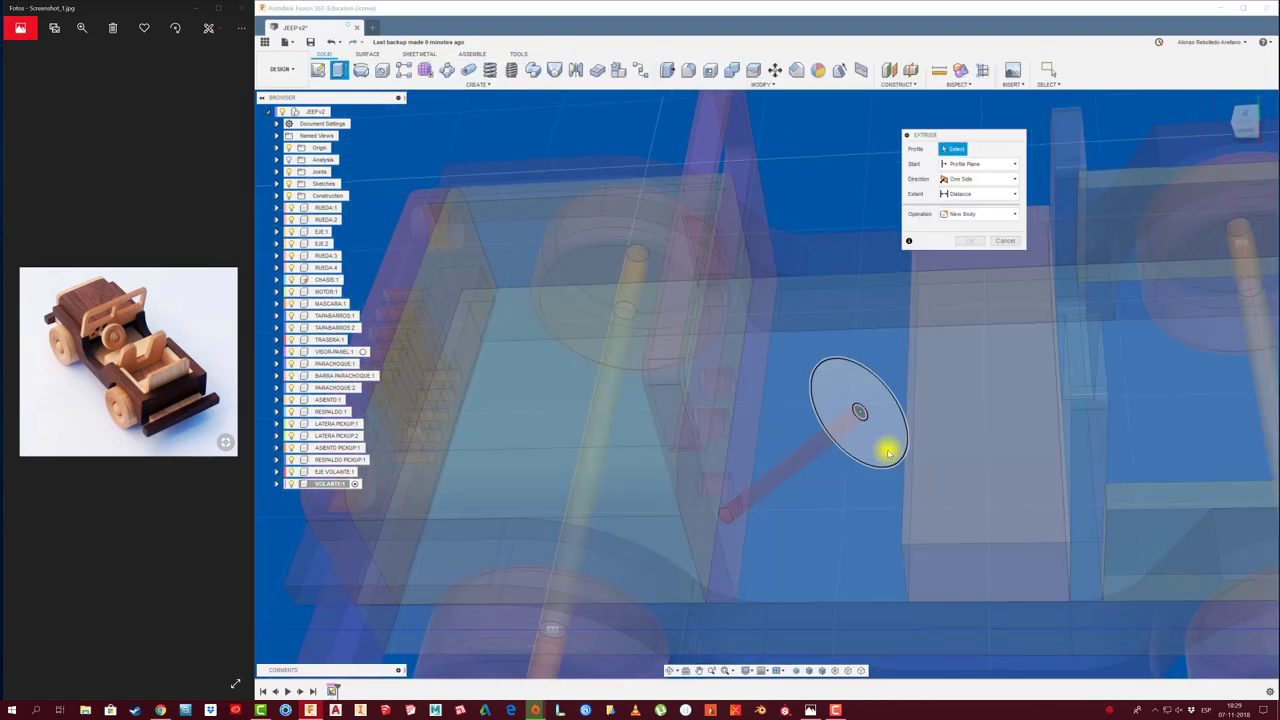
click(870, 428)
shift+middle_drag(858, 410, 818, 480)
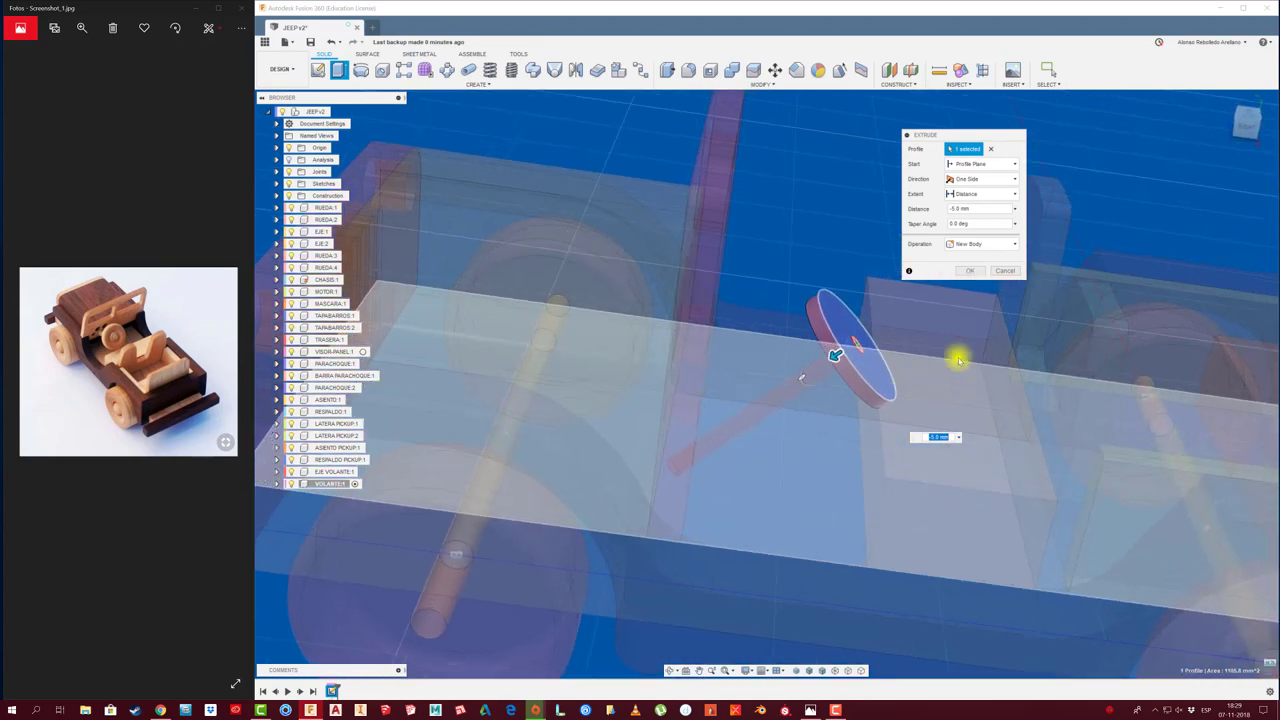
shift+middle_drag(957, 357, 977, 277)
click(967, 271)
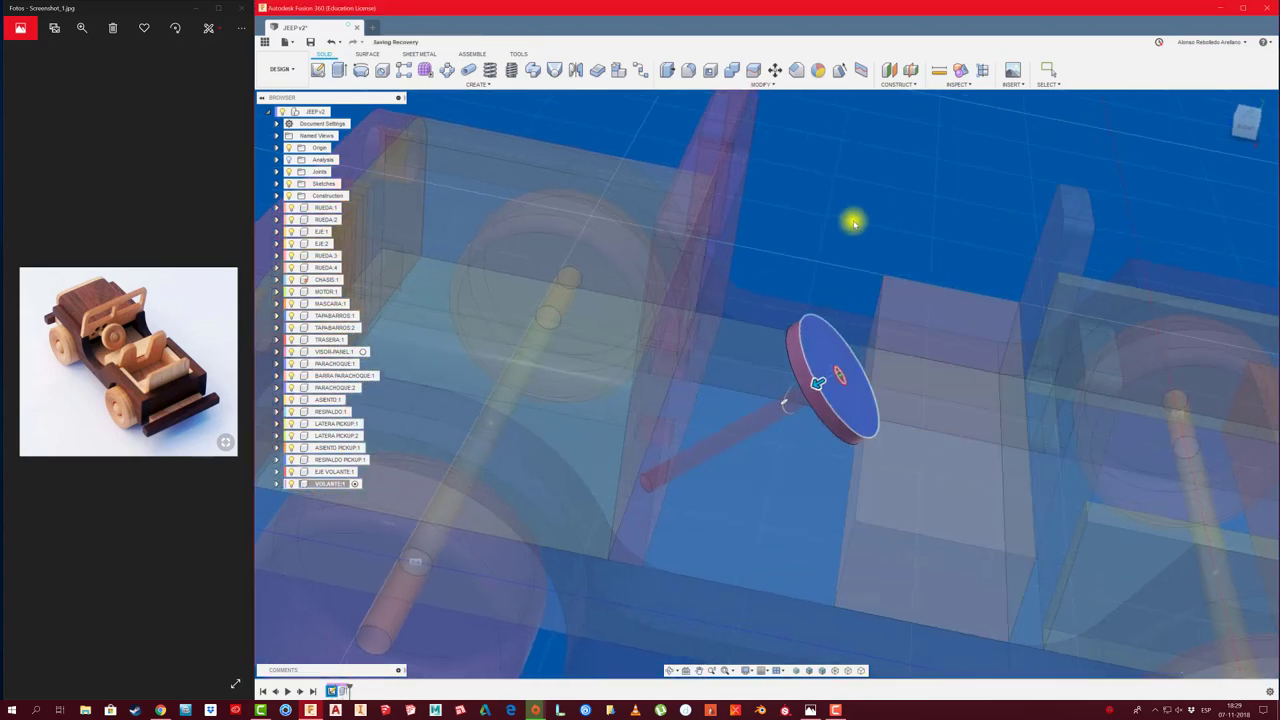
key(Escape)
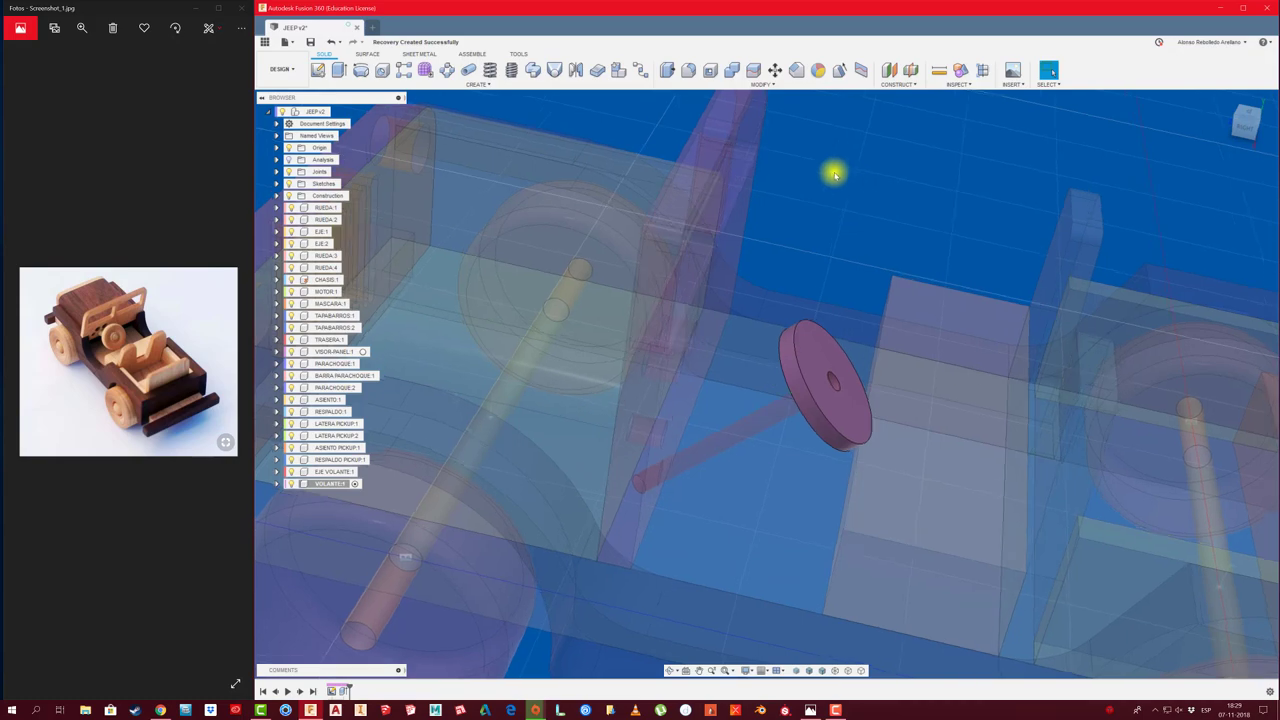
shift+middle_drag(834, 171, 795, 127)
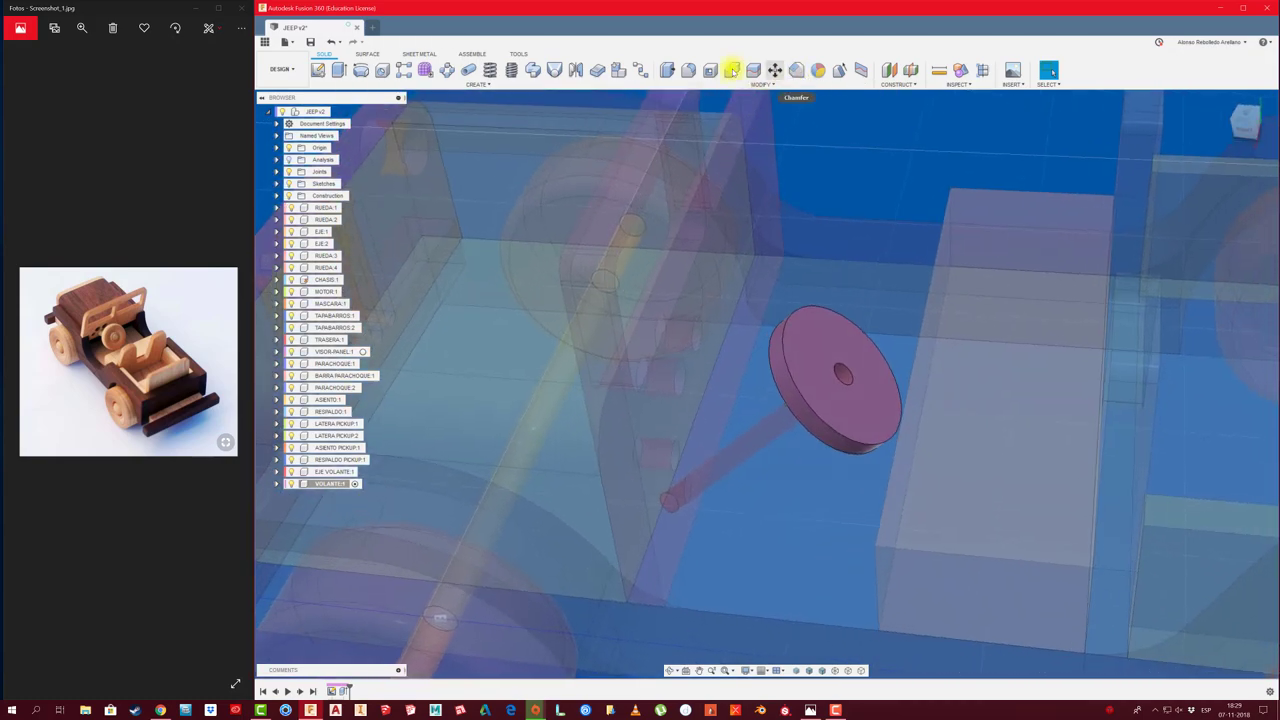
Fillet the disc's front and back rim edges at 2 mm
click(688, 70)
click(787, 368)
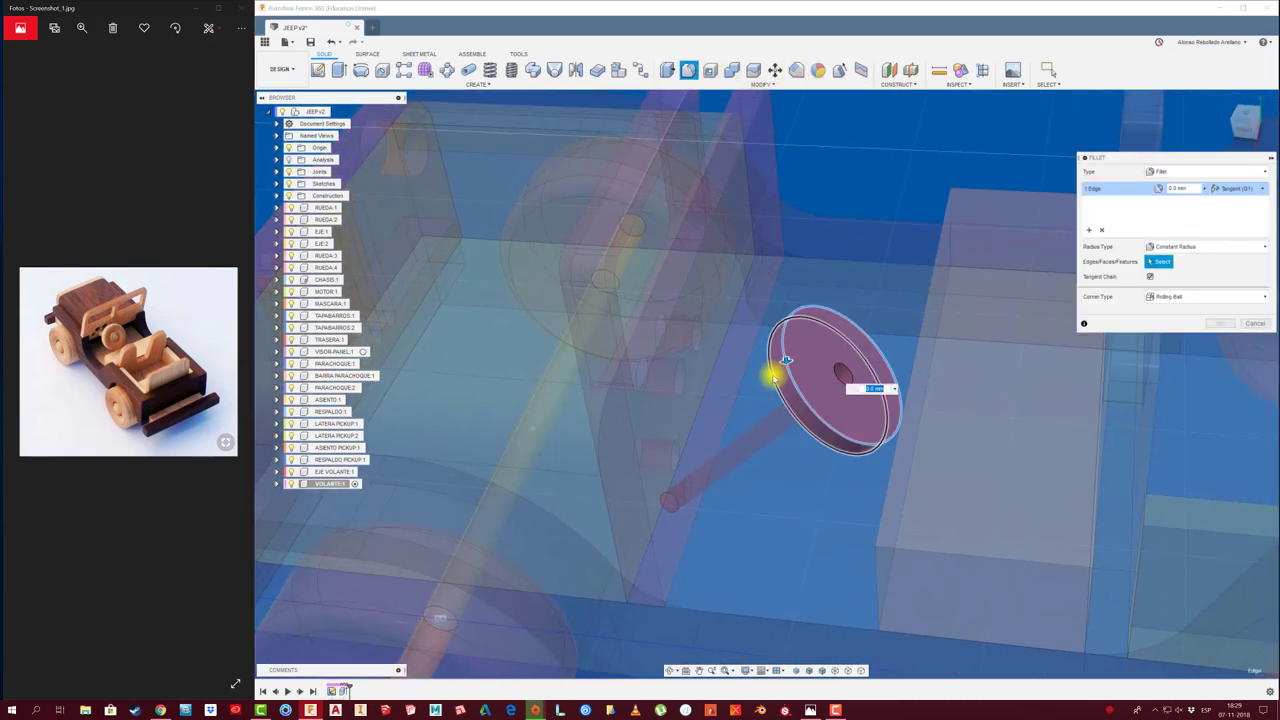
click(837, 430)
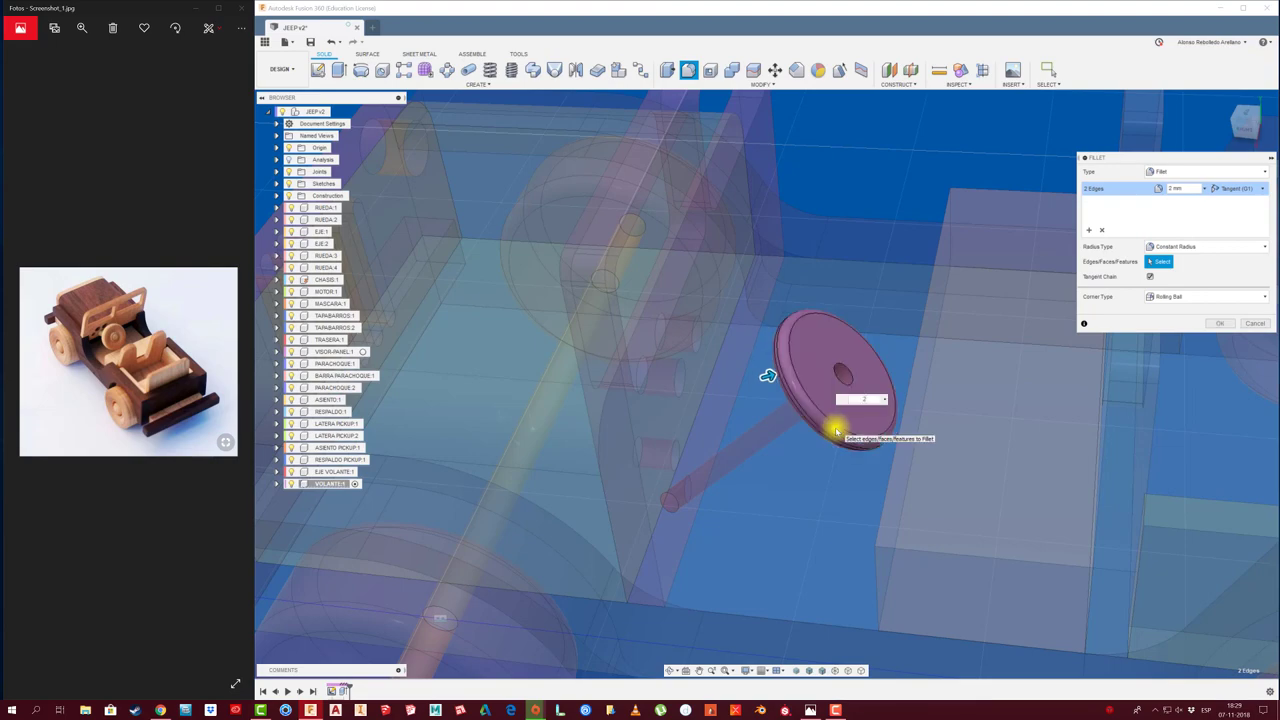
click(1220, 323)
mouse_move(1082, 392)
shift+middle_down()
mouse_move(800, 500)
mouse_move(854, 431)
mouse_move(843, 448)
mouse_move(603, 177)
mouse_move(412, 143)
shift+middle_up()
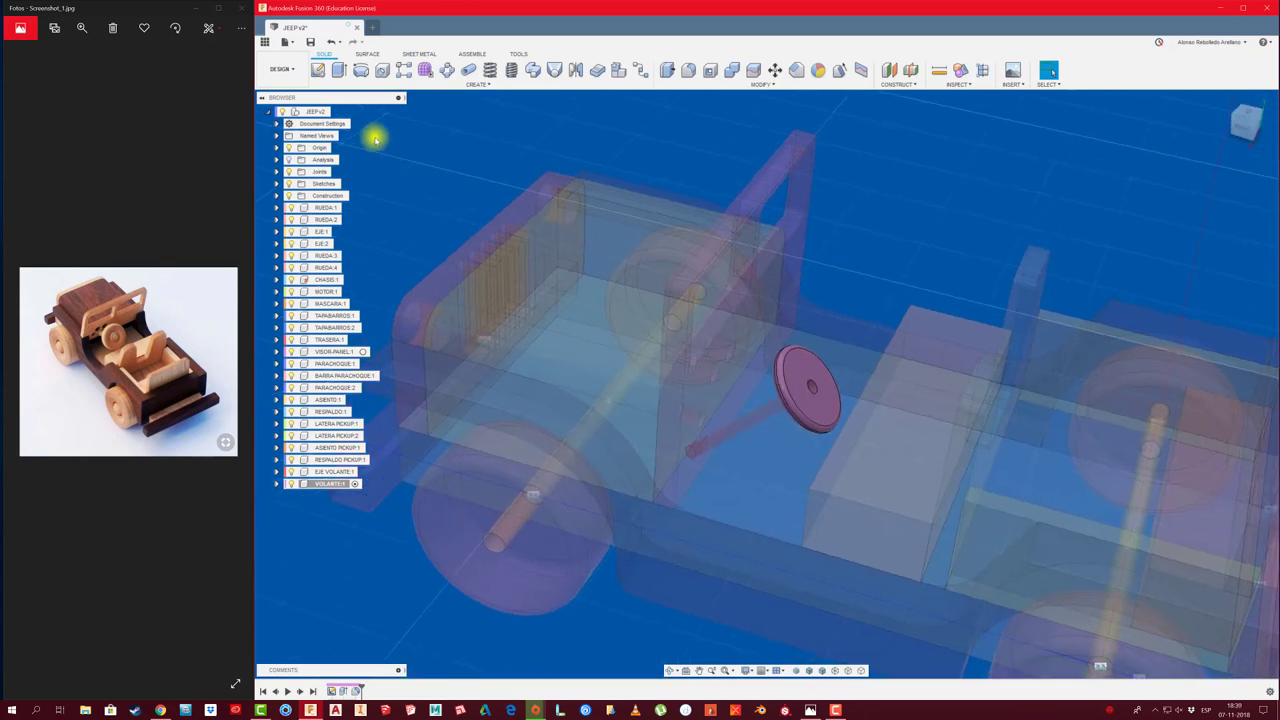
Orbit to a side view and select the VOLANTE:1 steering-wheel component
click(318, 112)
click(435, 150)
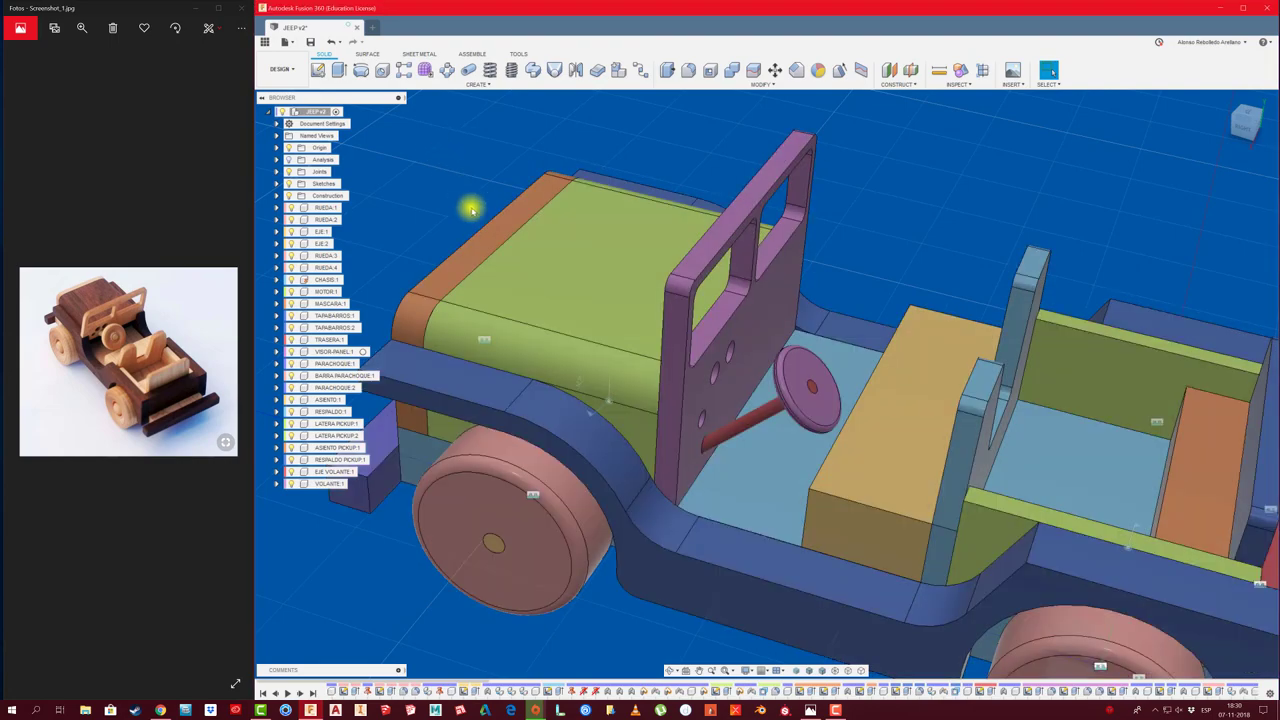
mouse_move(469, 206)
shift+middle_down()
mouse_move(766, 417)
mouse_move(766, 434)
shift+middle_up()
scroll(790, 357, up, 3)
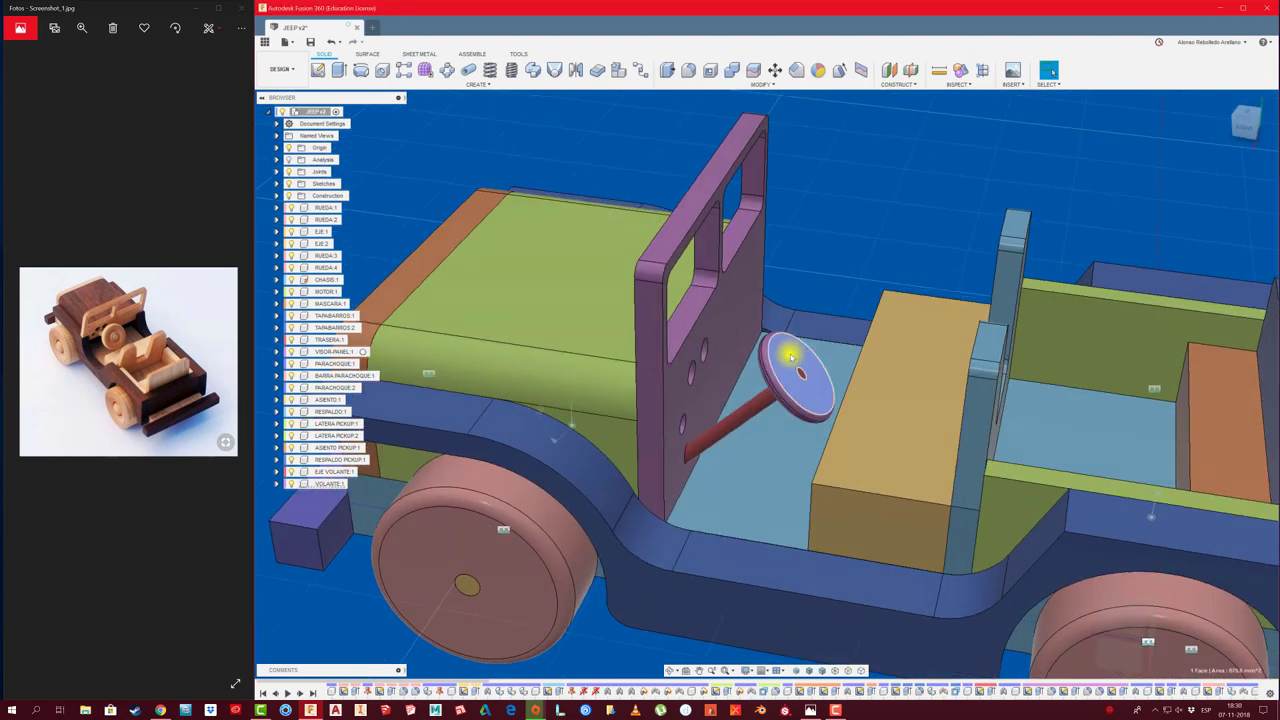
click(788, 355)
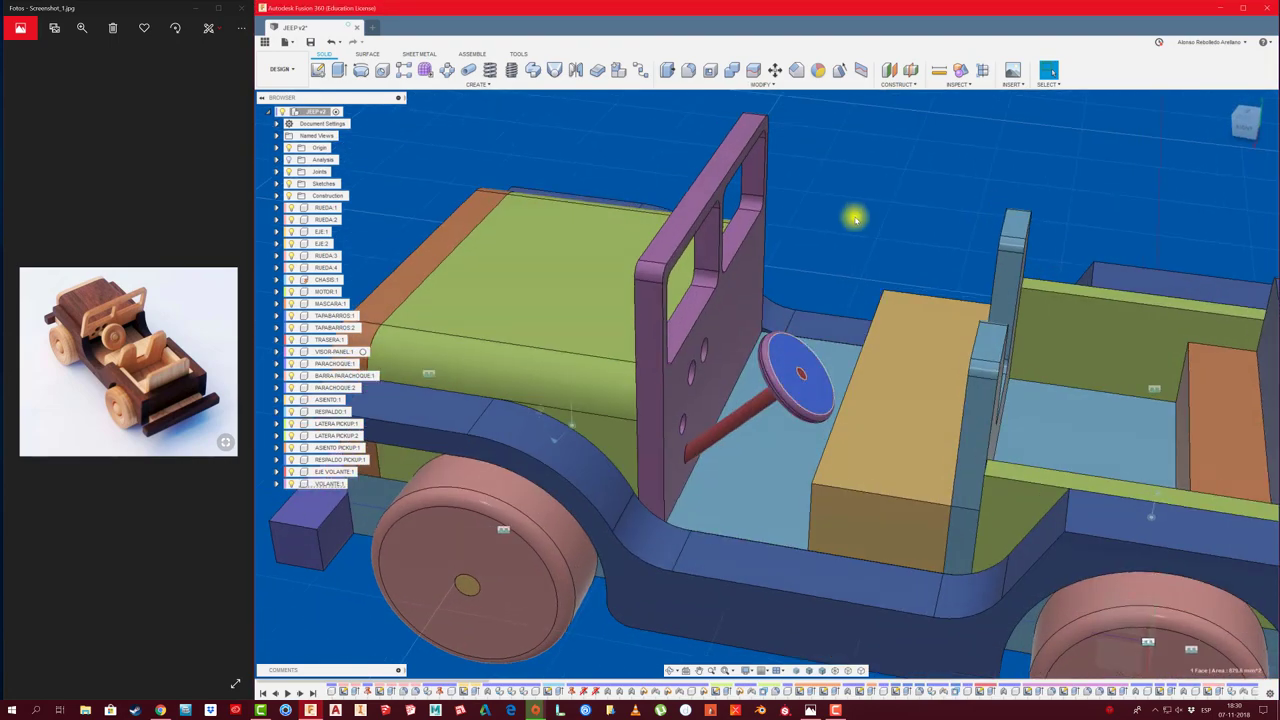
scroll(855, 218, up, 2)
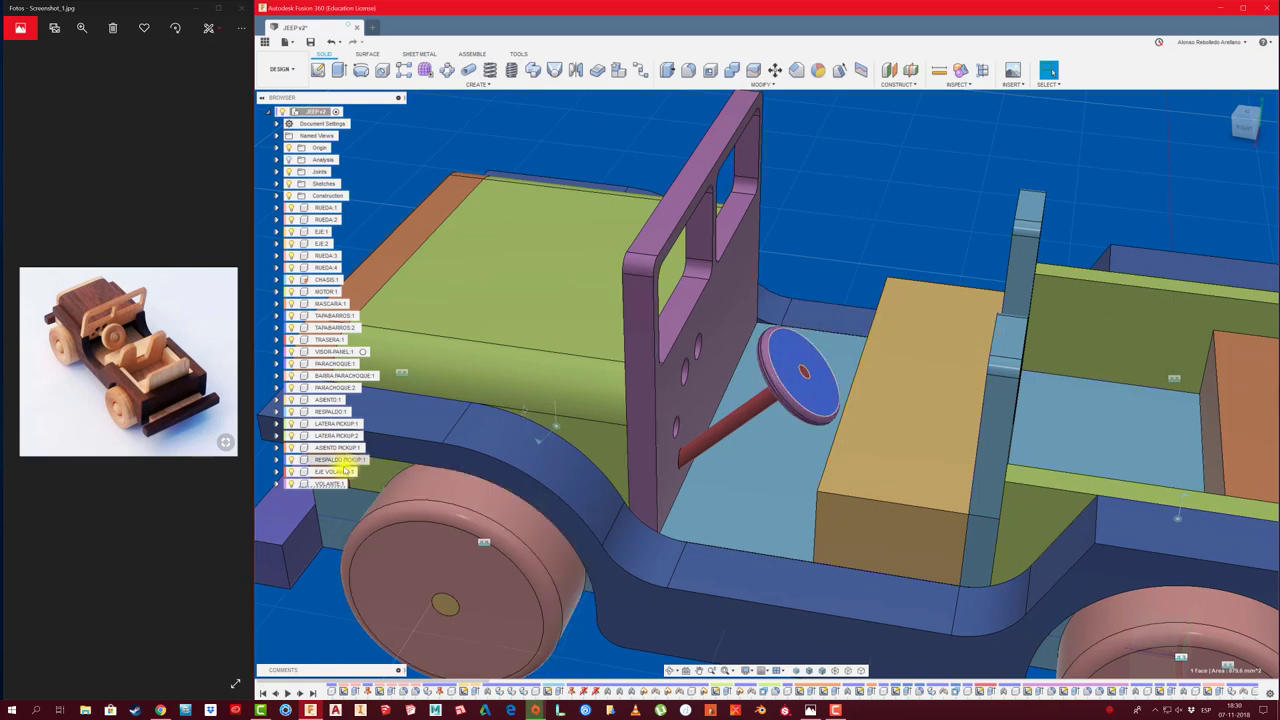
click(330, 483)
Move VOLANTE:1 along the shaft axis, trying Translate, Free Move and Point to Position modes
key(m)
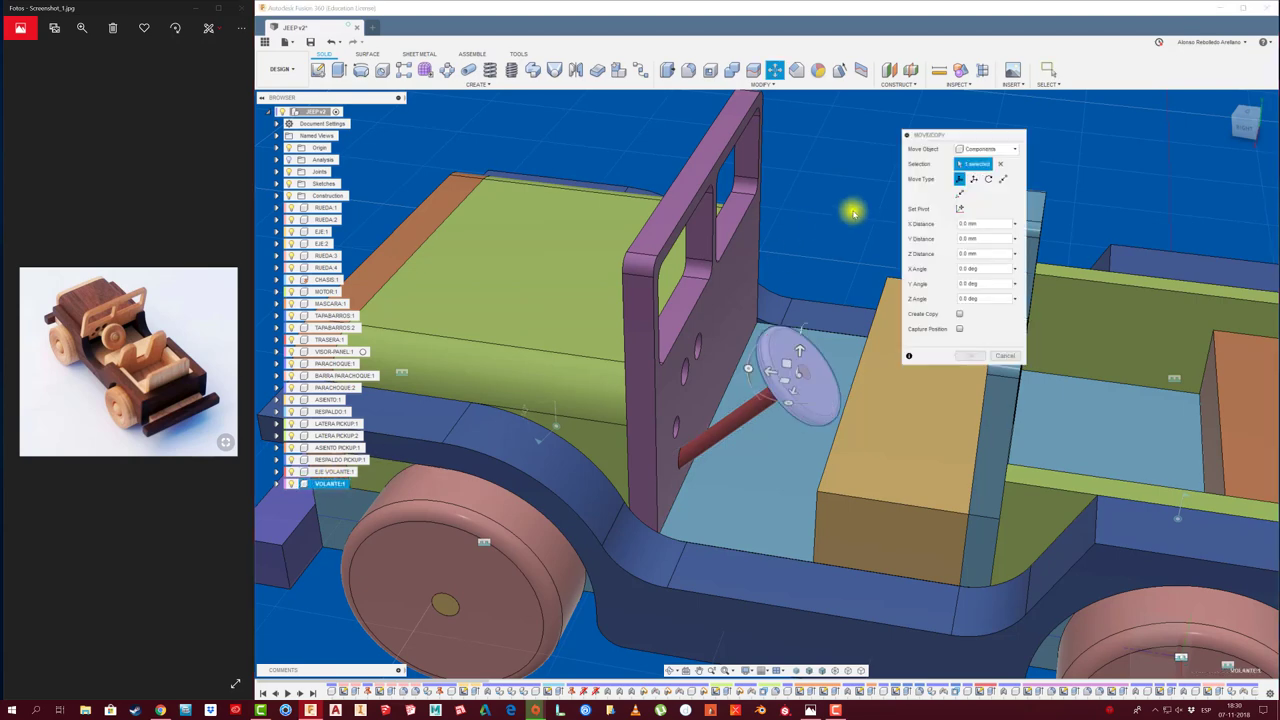
mouse_move(806, 408)
shift+middle_down()
mouse_move(792, 425)
mouse_move(820, 317)
mouse_move(763, 329)
mouse_move(745, 350)
shift+middle_up()
click(745, 350)
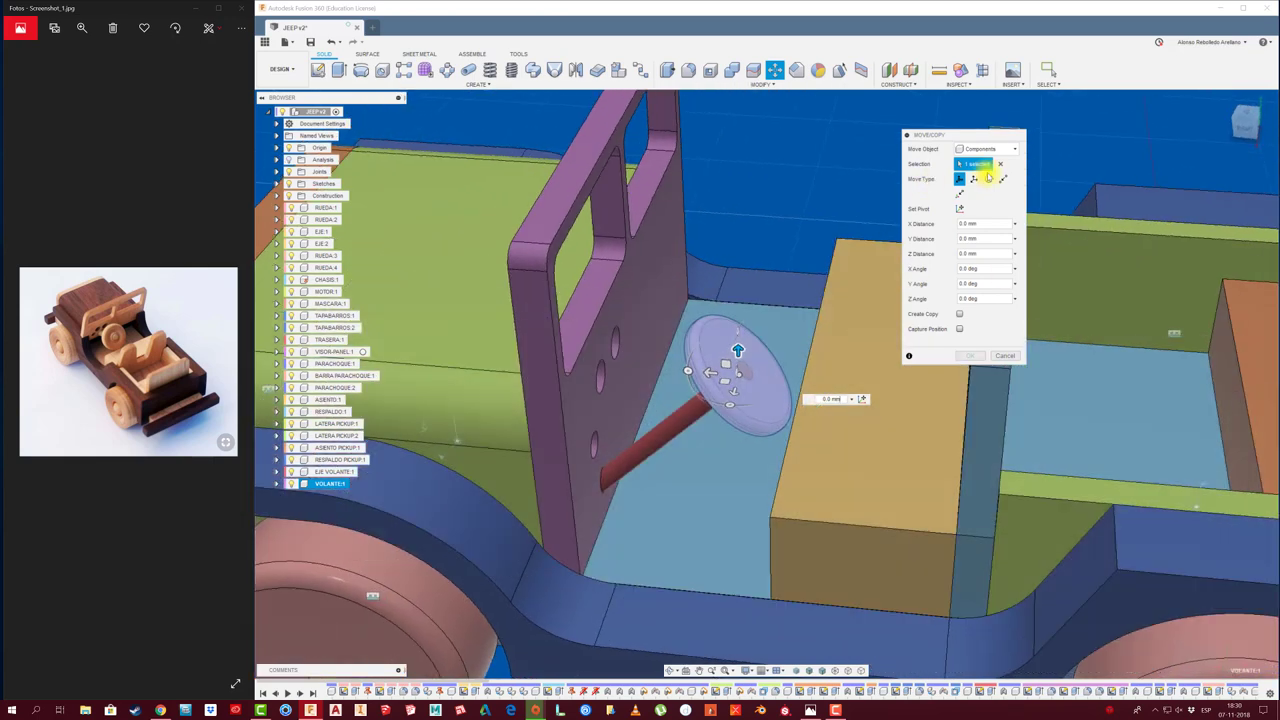
click(974, 181)
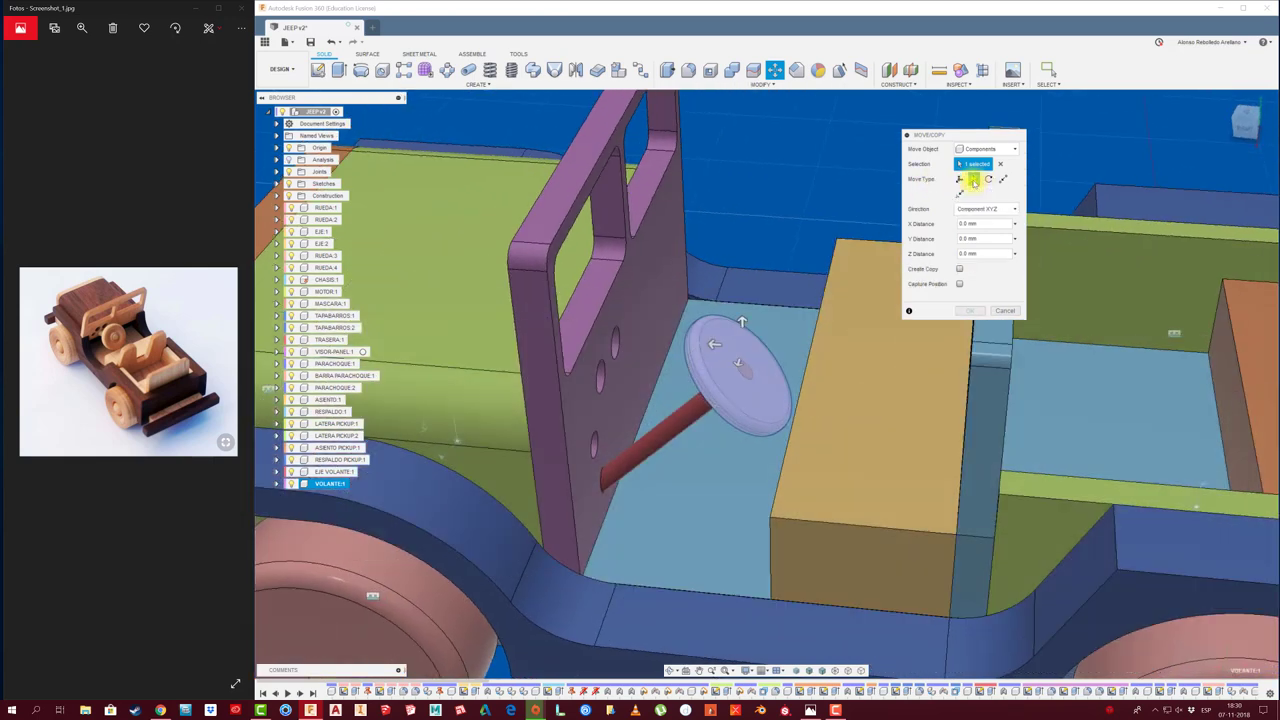
click(959, 180)
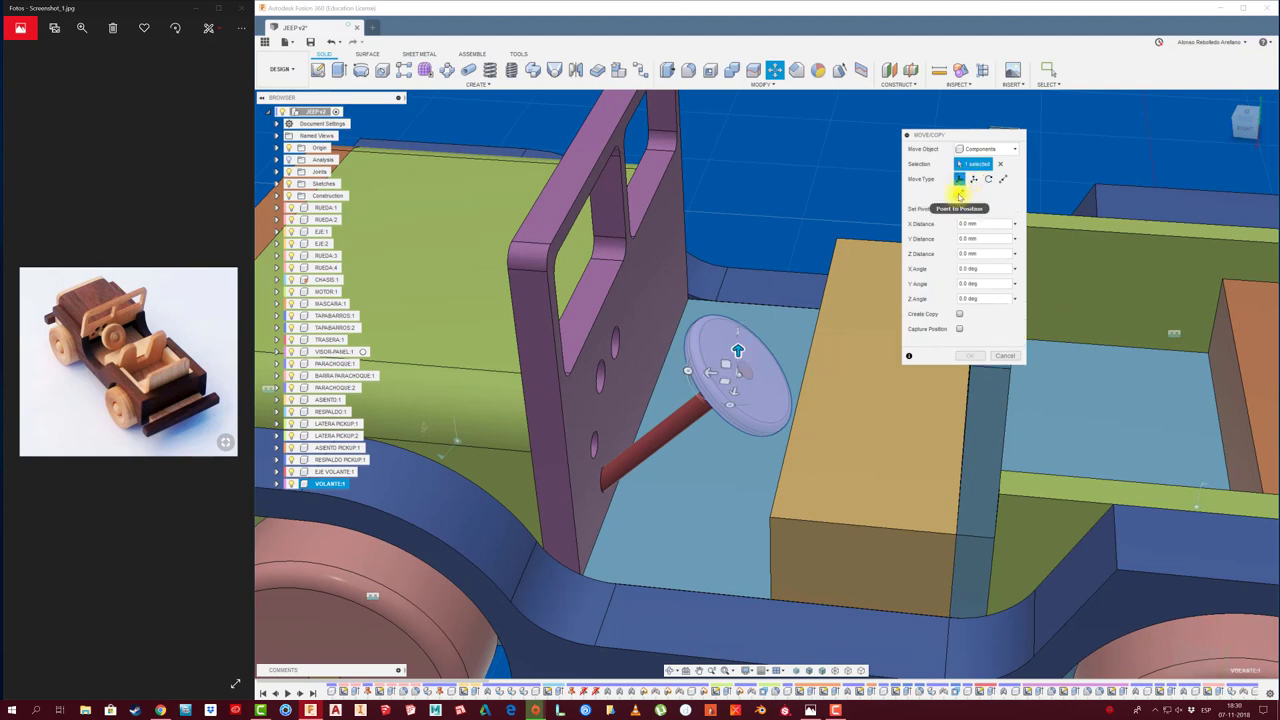
click(959, 194)
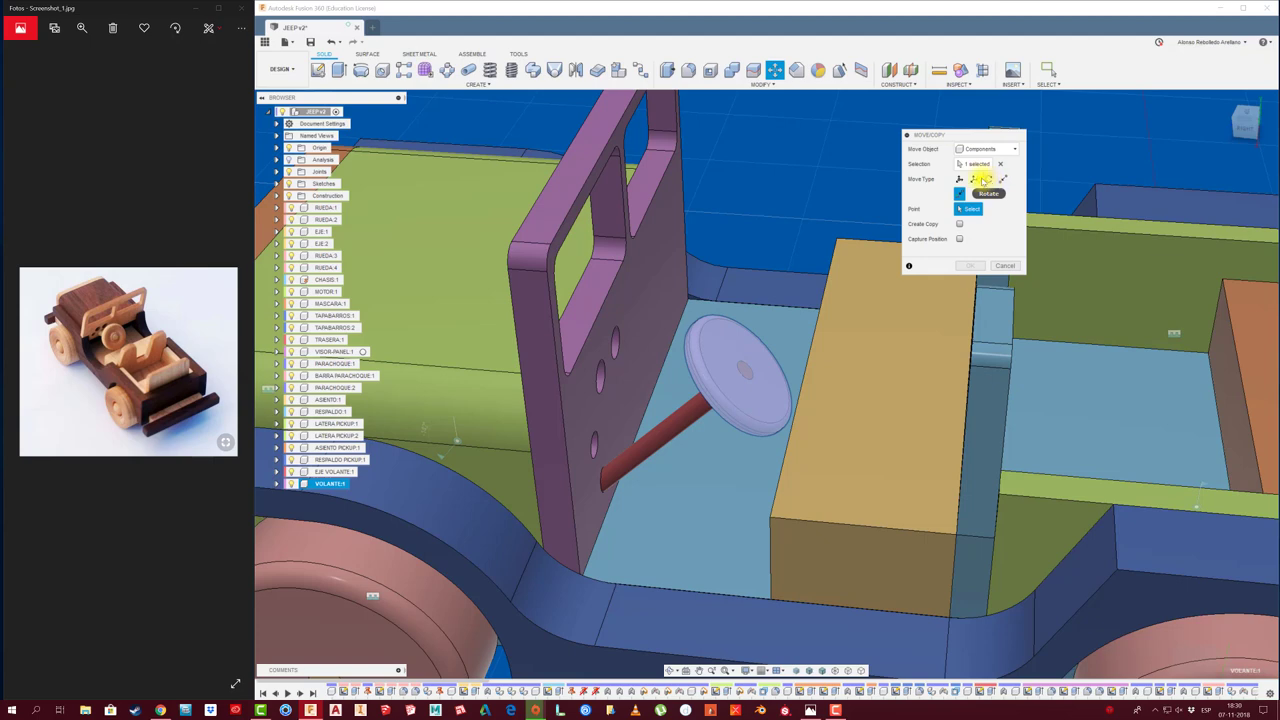
click(748, 372)
click(731, 377)
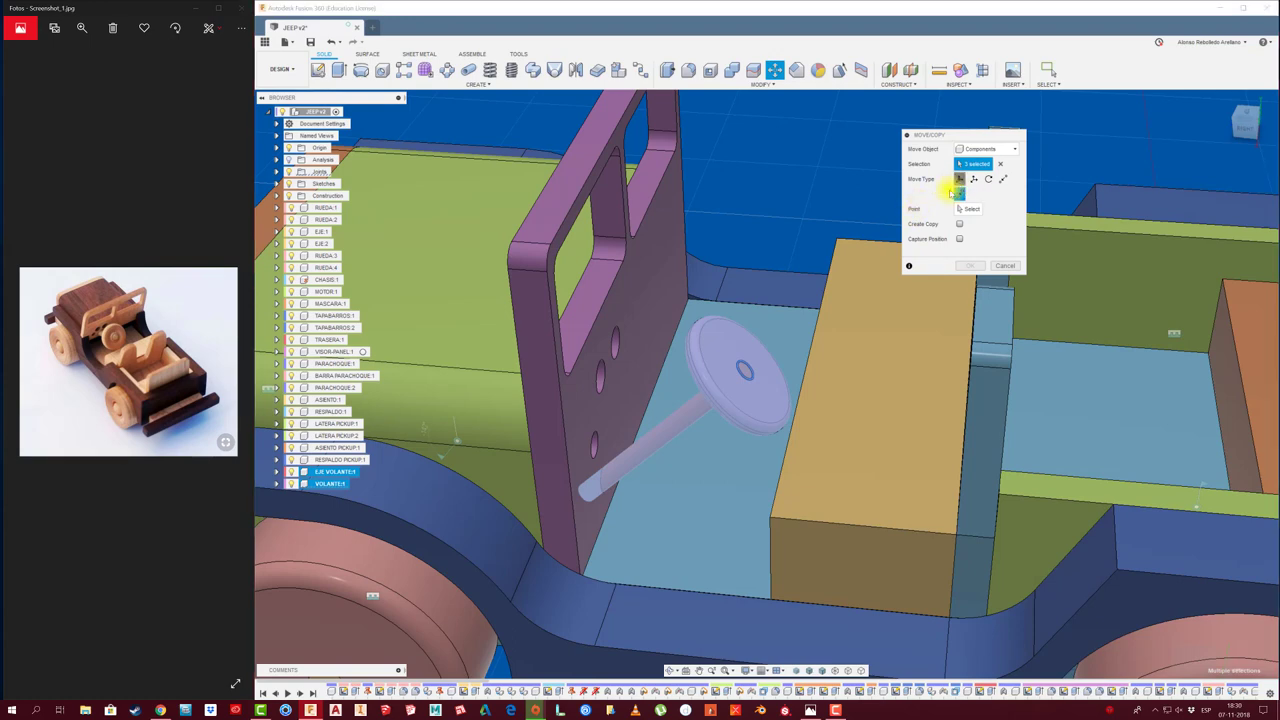
click(959, 179)
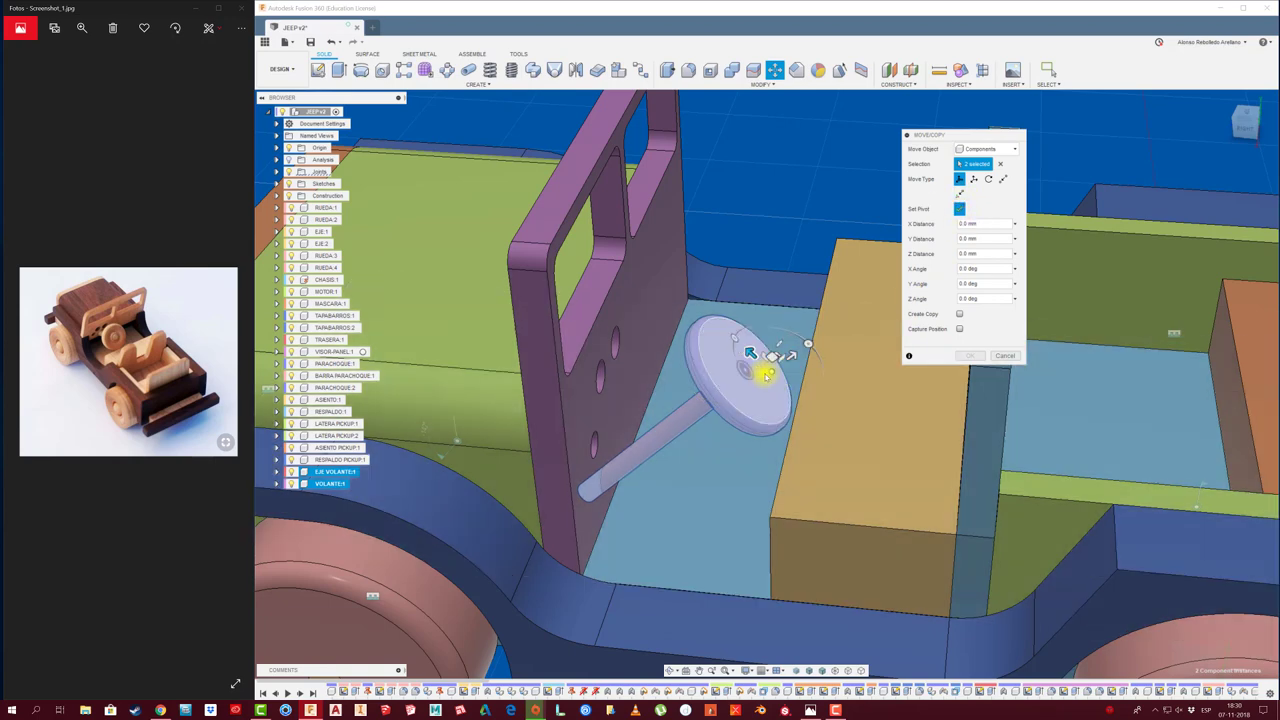
click(746, 370)
click(763, 353)
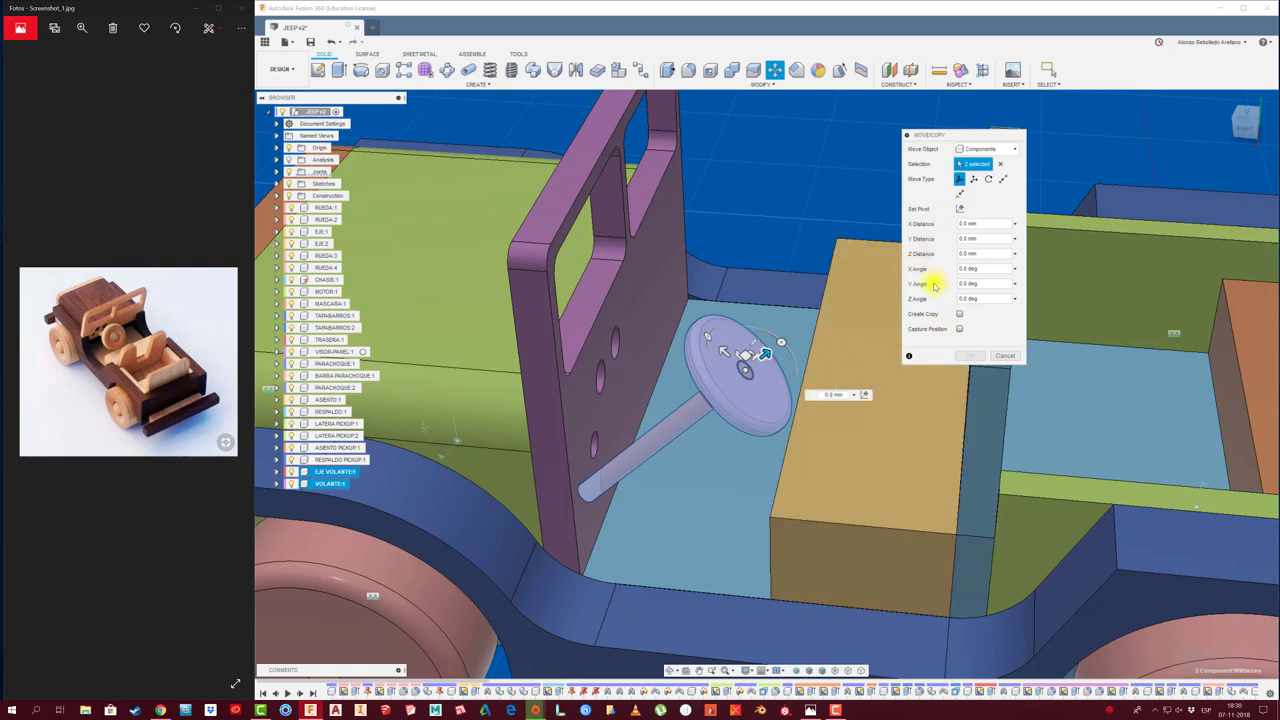
click(998, 357)
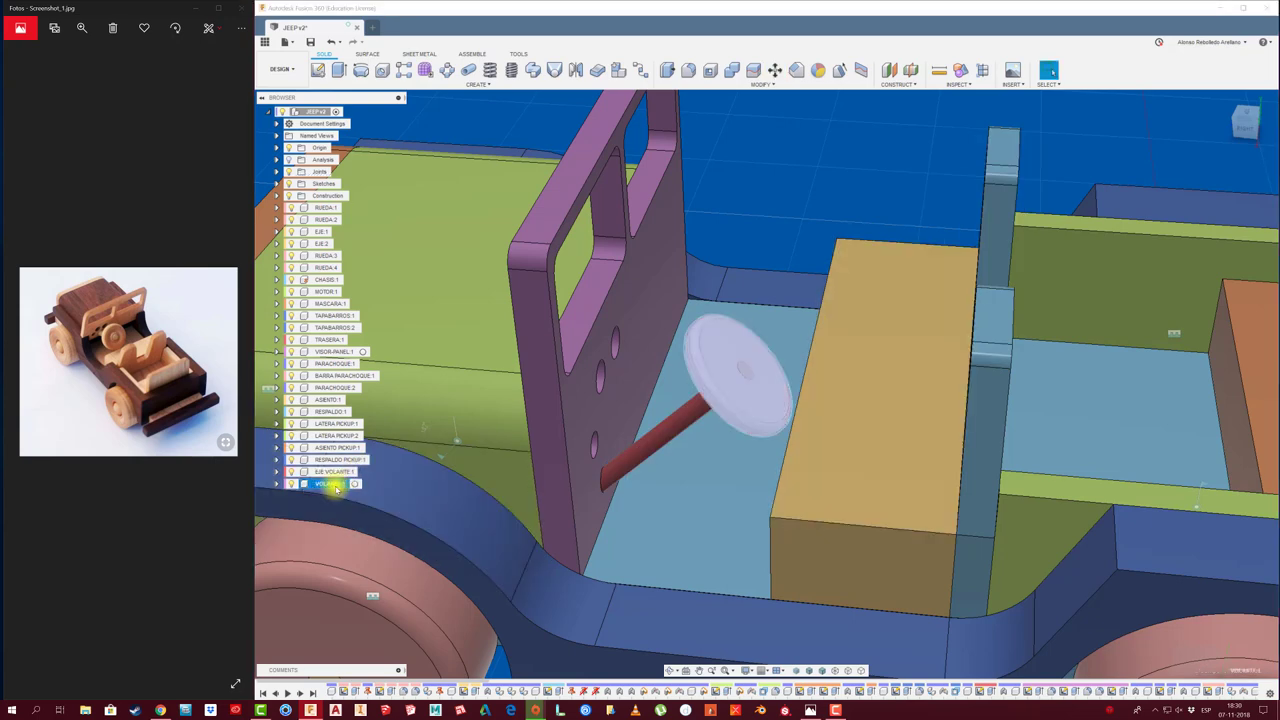
Reopen Move on VOLANTE:1 and accept its position at the shaft's upper end
click(330, 484)
key(m)
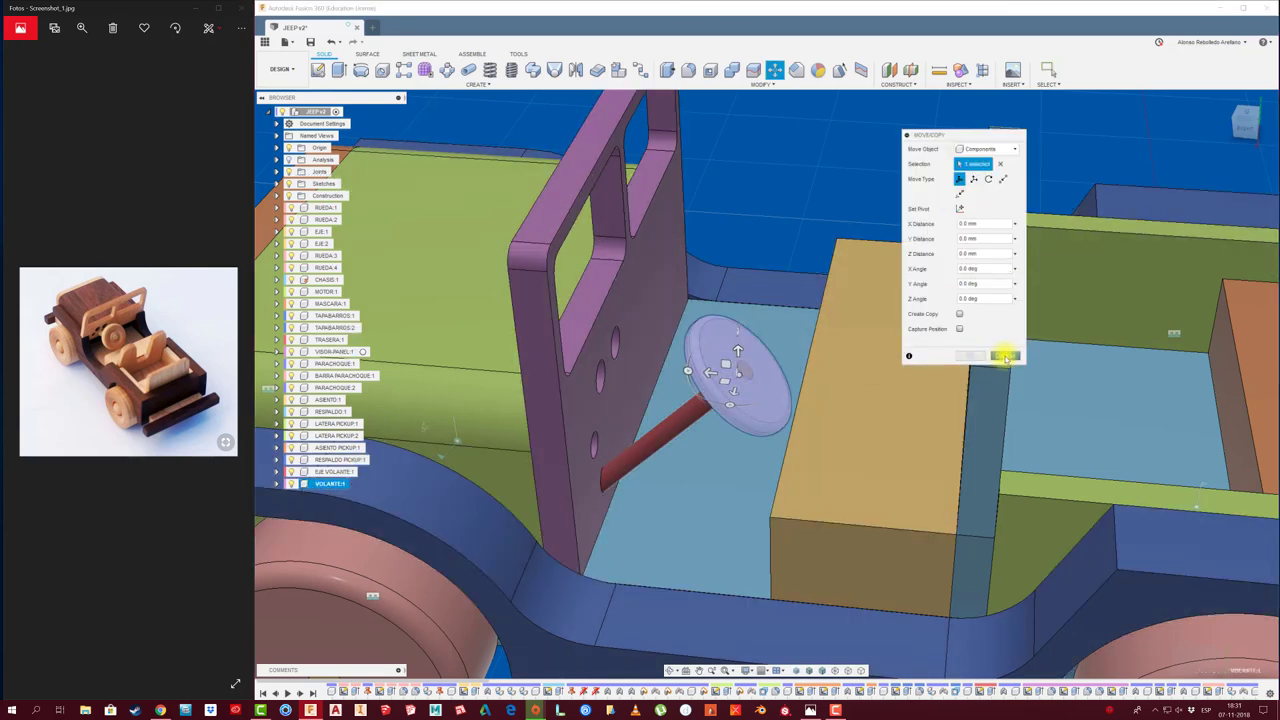
click(1005, 357)
scroll(655, 430, down, 4)
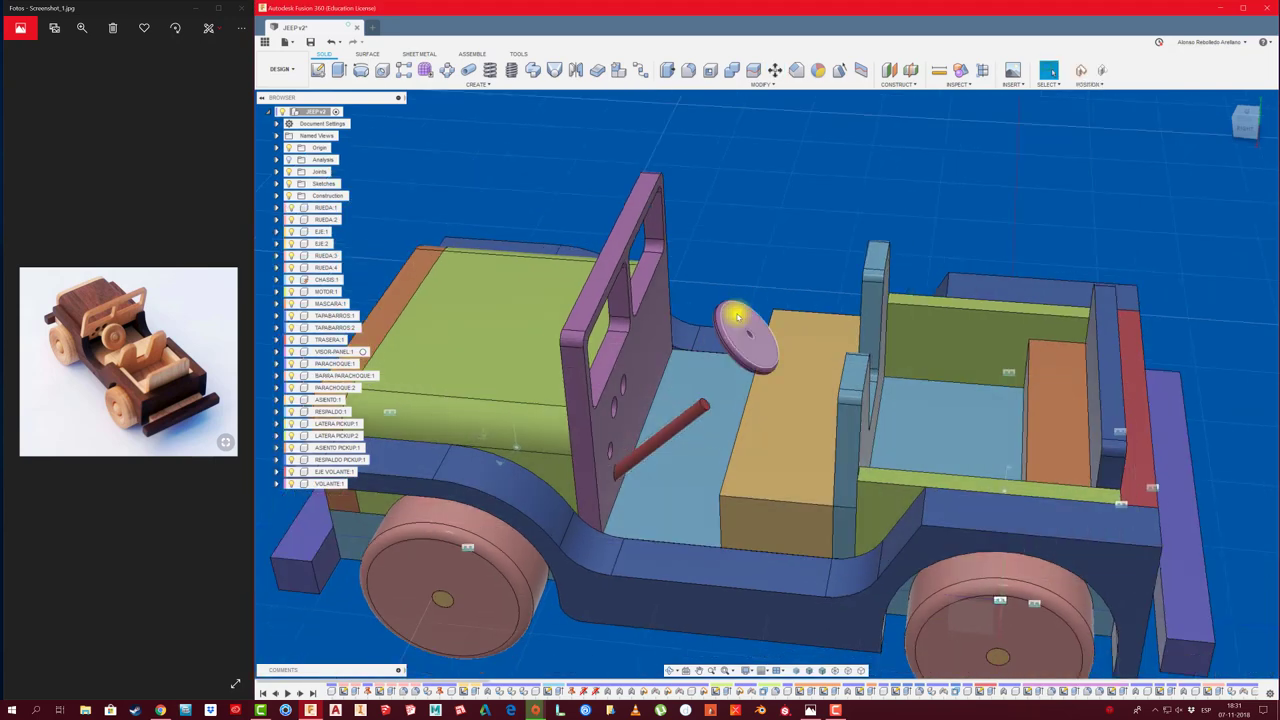
Join VOLANTE rigidly to EJE VOLANTE with an As-Built Joint (Shift+J)
scroll(706, 377, up, 3)
scroll(697, 394, up, 3)
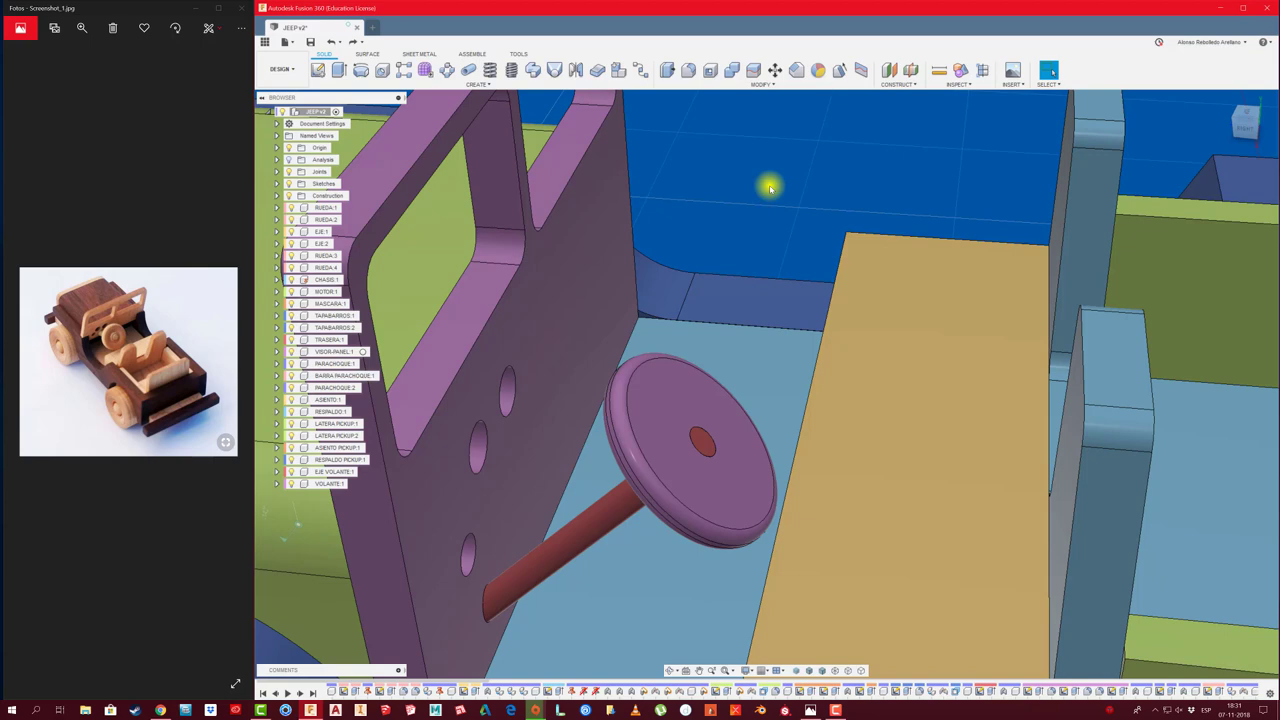
key(shift+j)
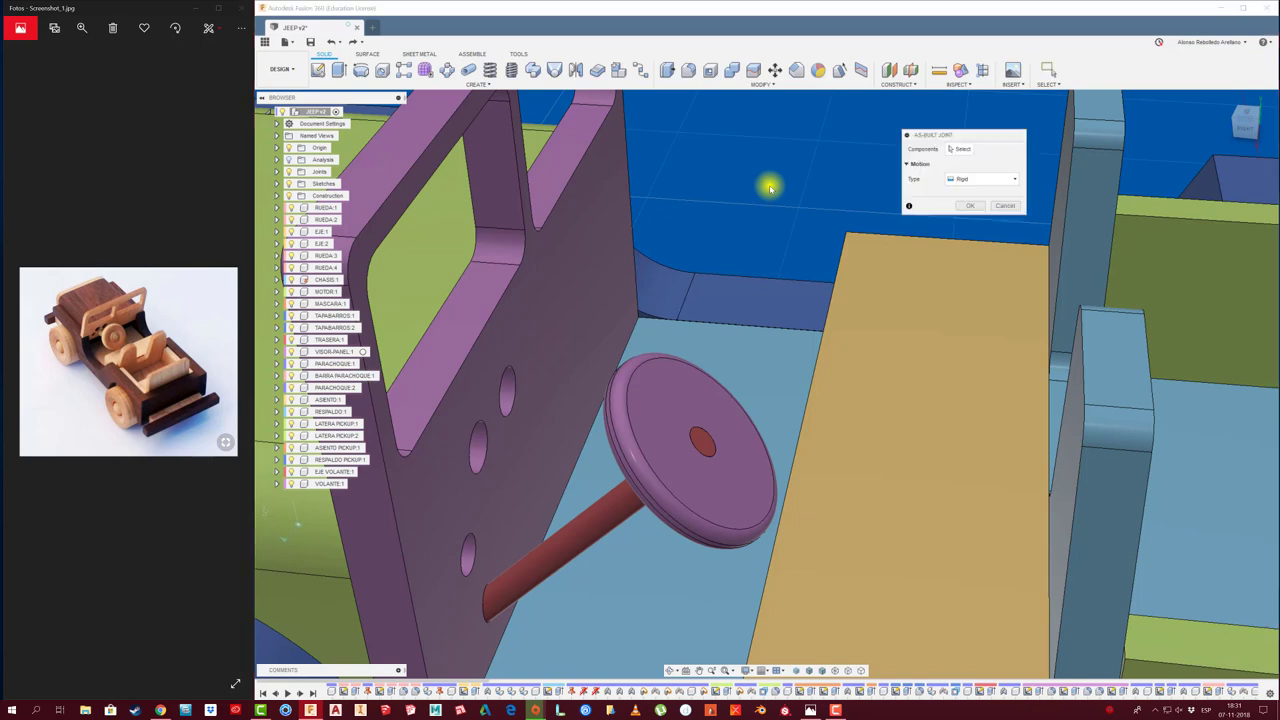
click(686, 372)
click(586, 523)
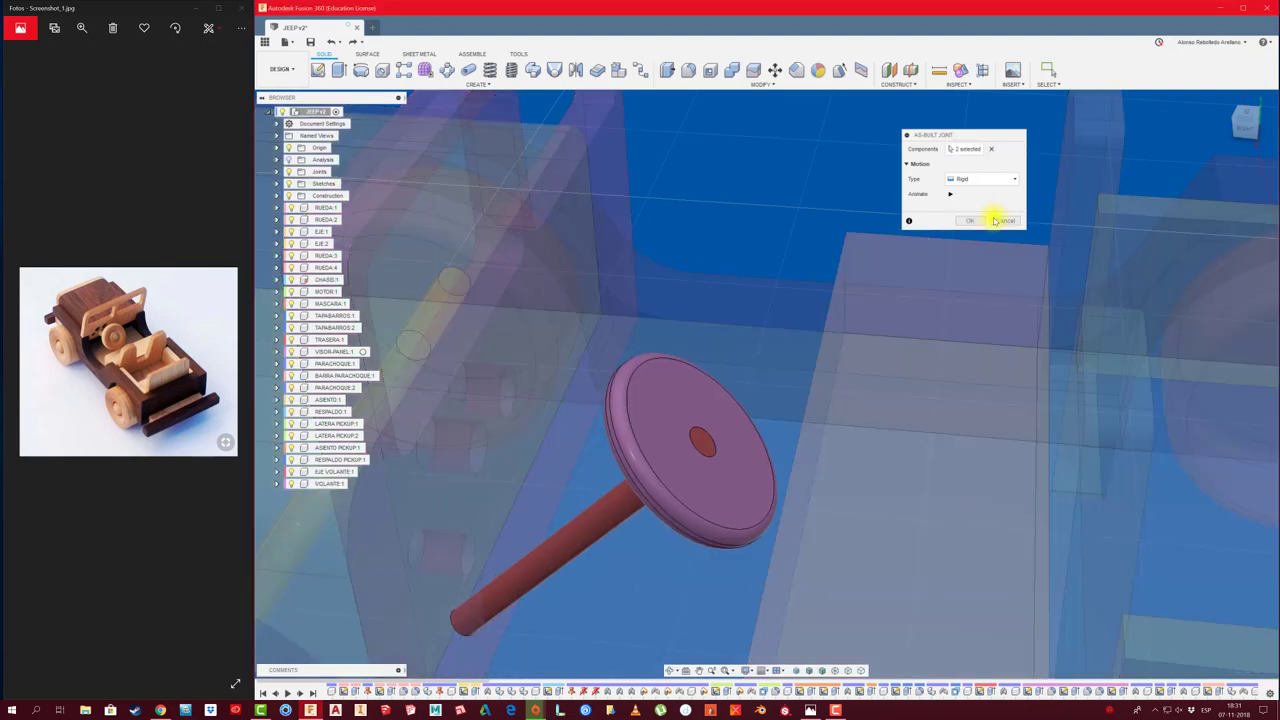
click(972, 222)
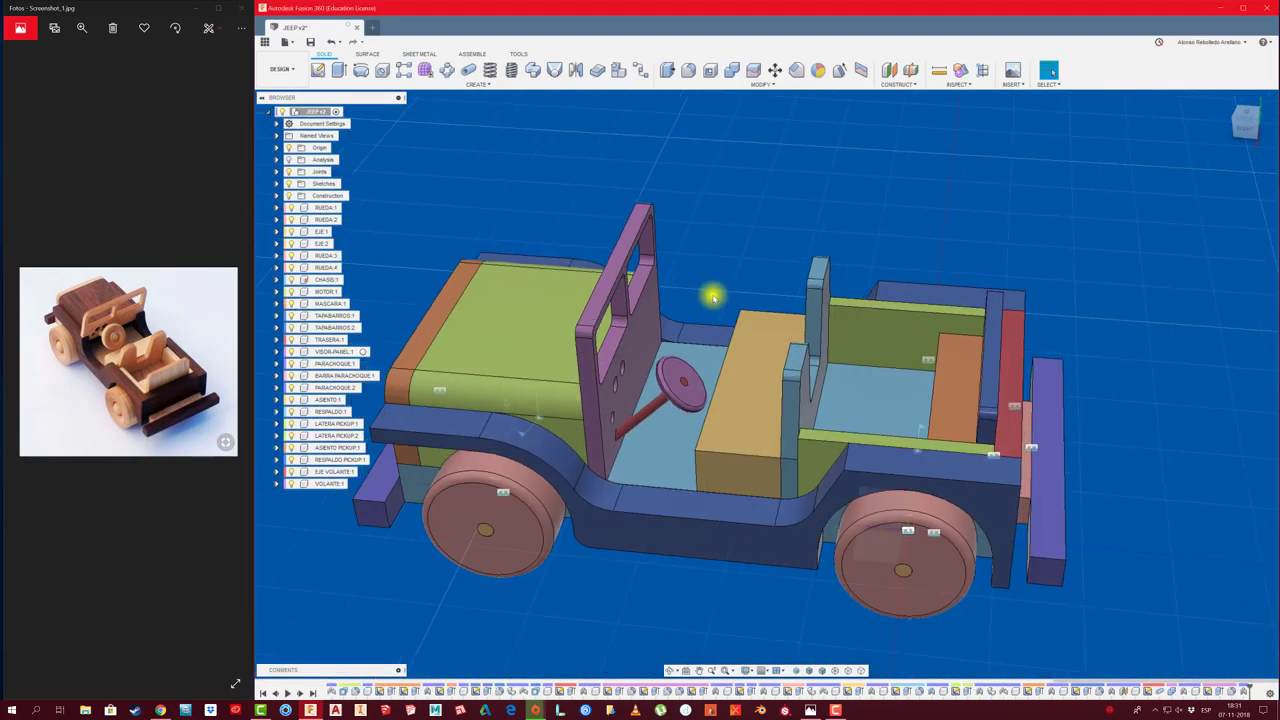
Add a new empty component under the jeep root
mouse_move(724, 289)
shift+middle_down()
mouse_move(703, 567)
mouse_move(694, 551)
mouse_move(426, 543)
shift+middle_up()
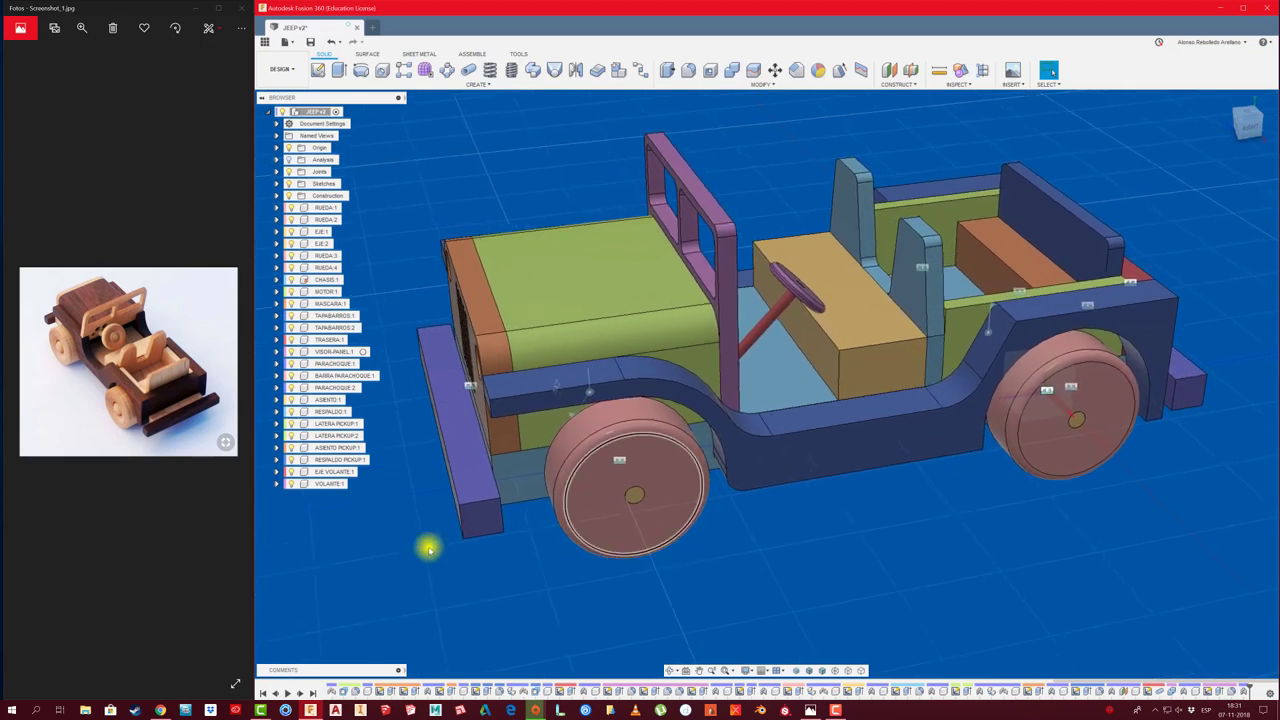
right_click(330, 112)
click(345, 122)
text(NEUMATICO)
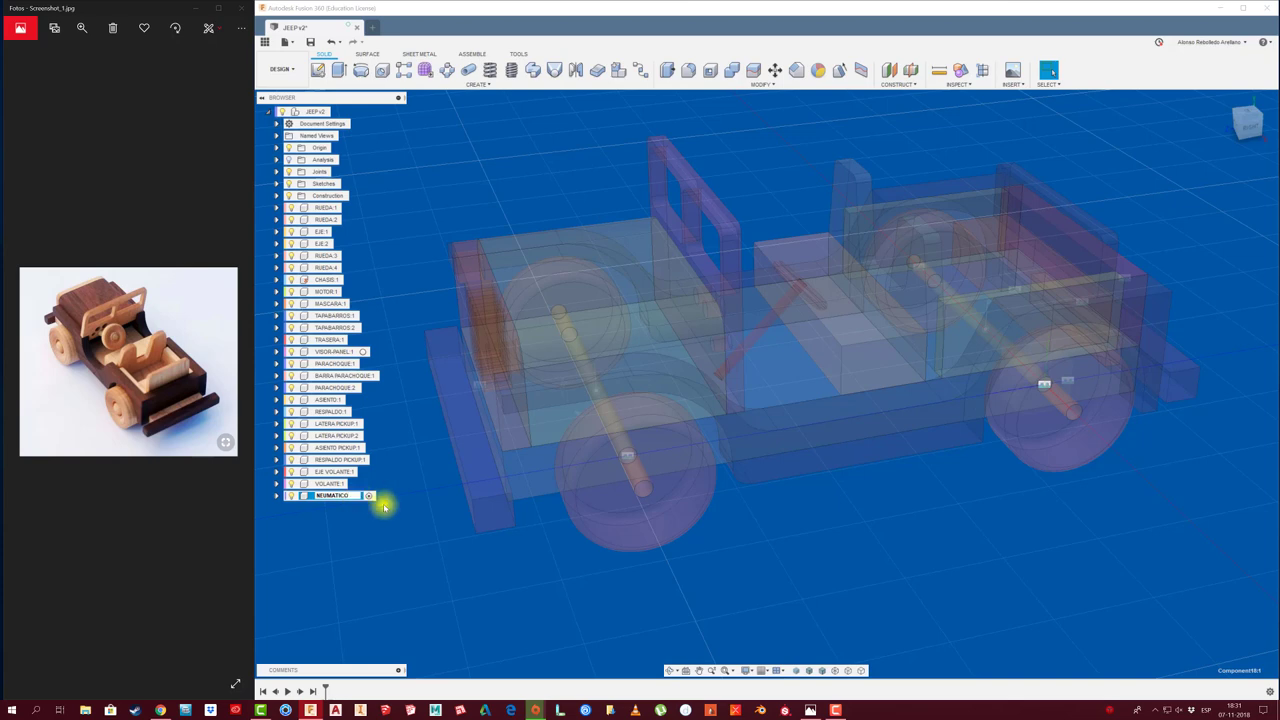
Name the new component NEUMATICO 1 and make an empty sketch on the body's side face
key(Return)
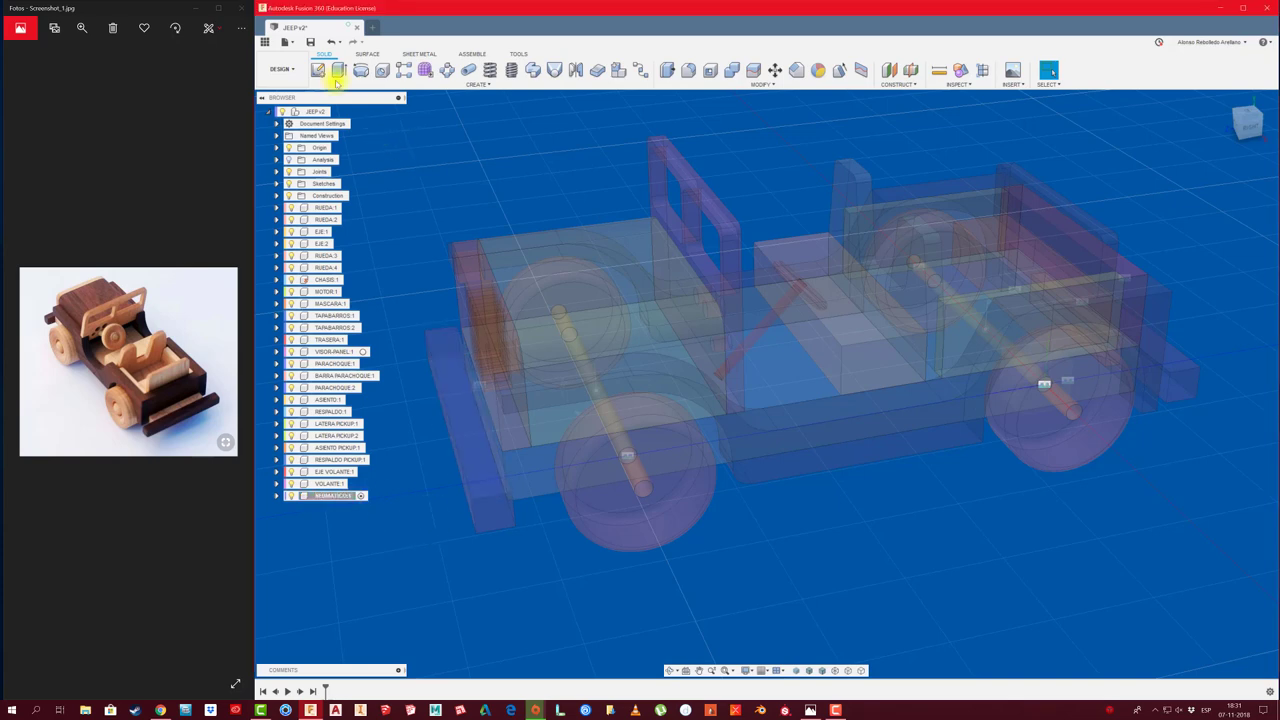
click(320, 72)
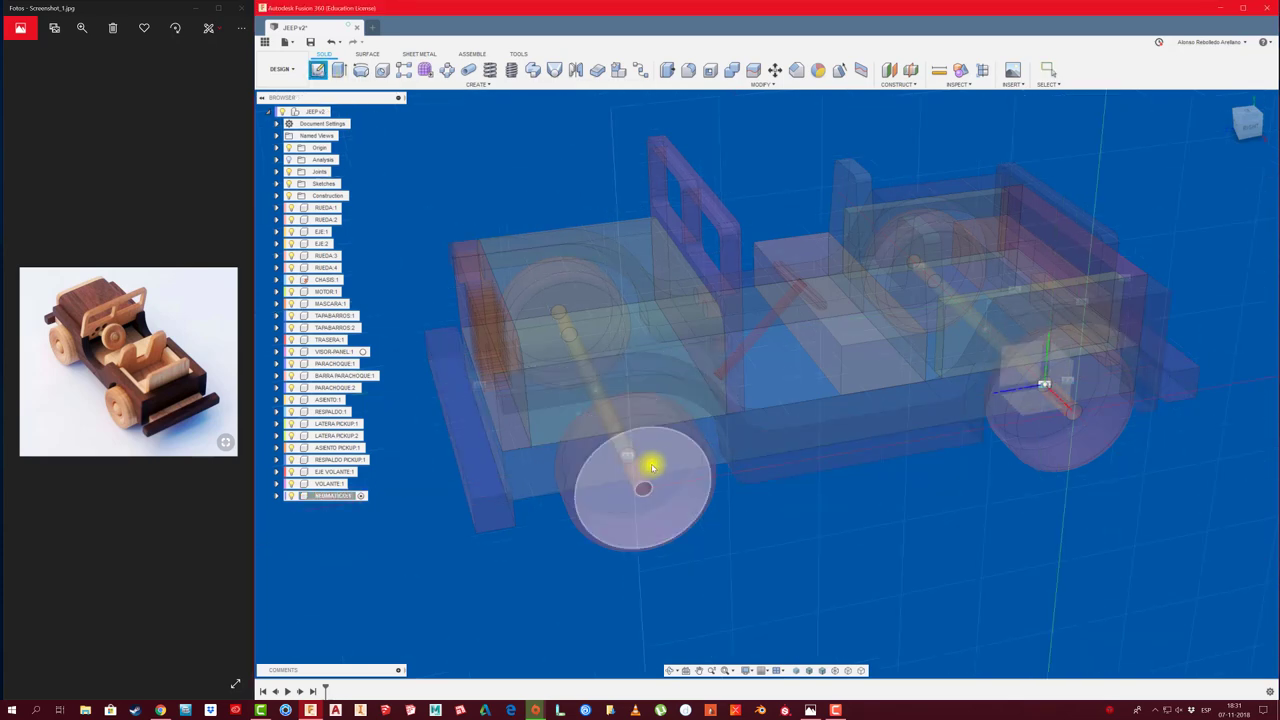
click(657, 485)
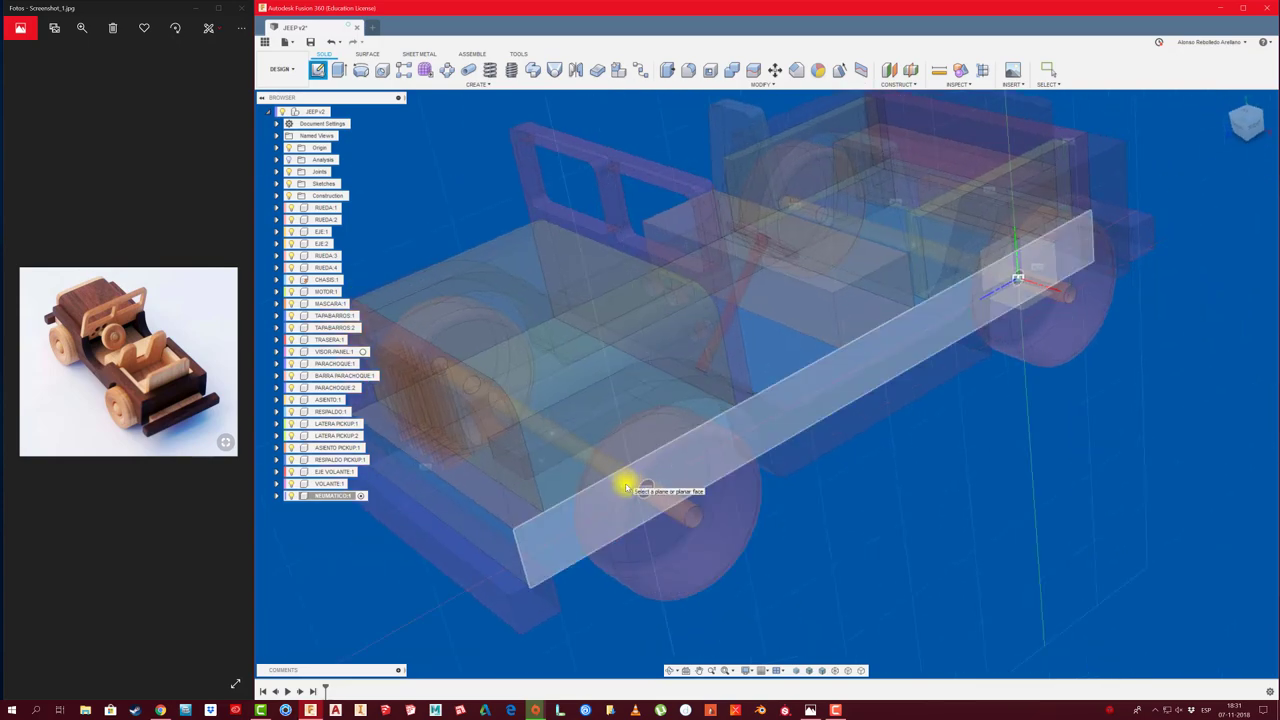
click(618, 489)
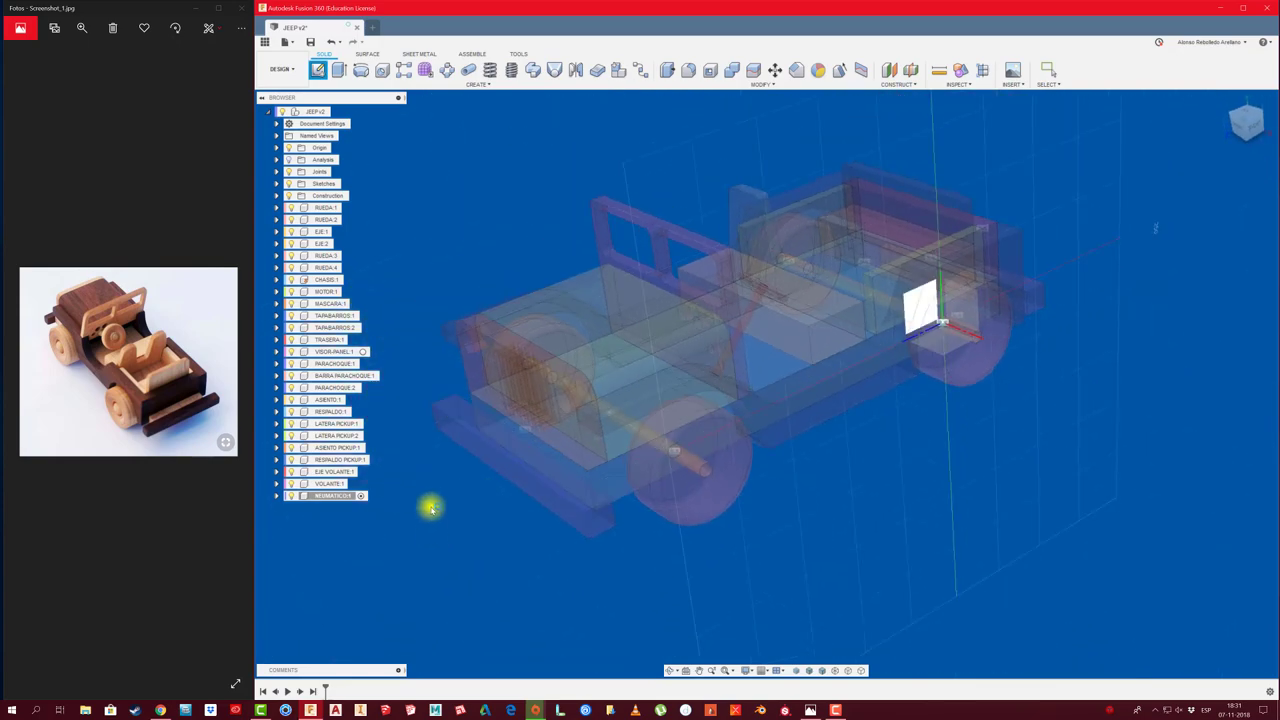
mouse_move(523, 277)
shift+middle_down()
mouse_move(666, 294)
mouse_move(751, 277)
mouse_move(600, 478)
mouse_move(648, 490)
shift+middle_up()
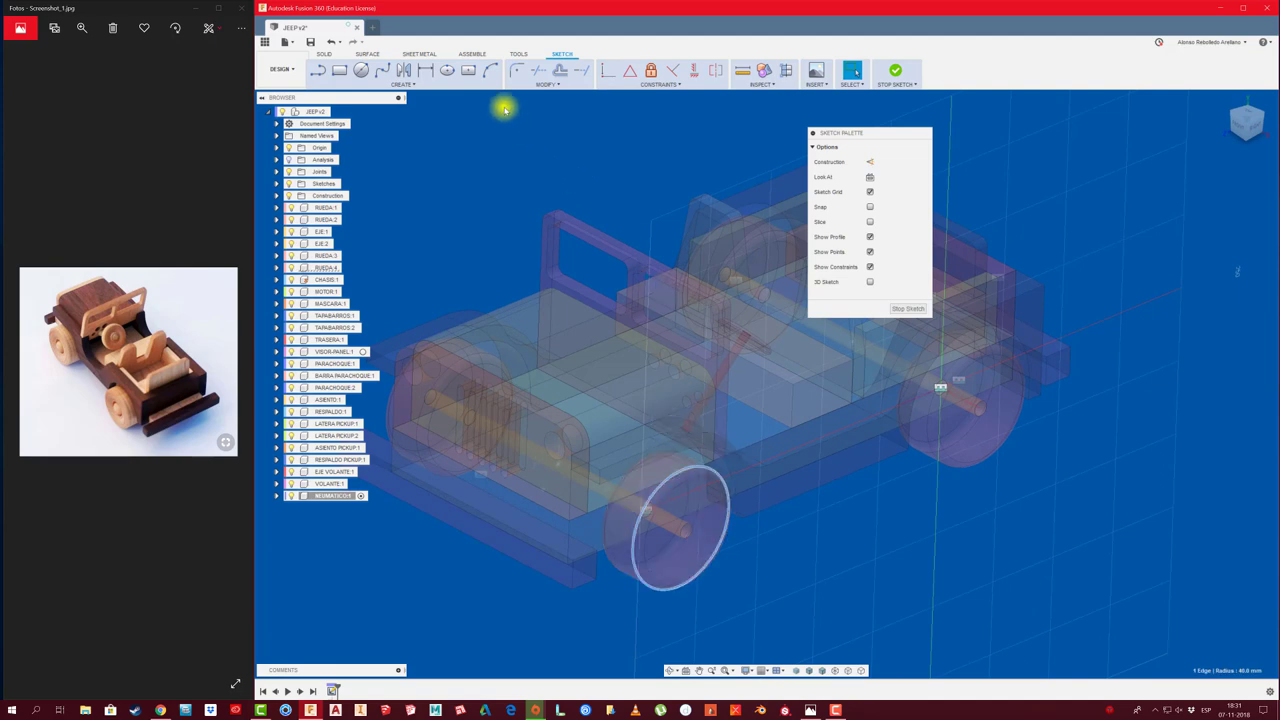
click(360, 71)
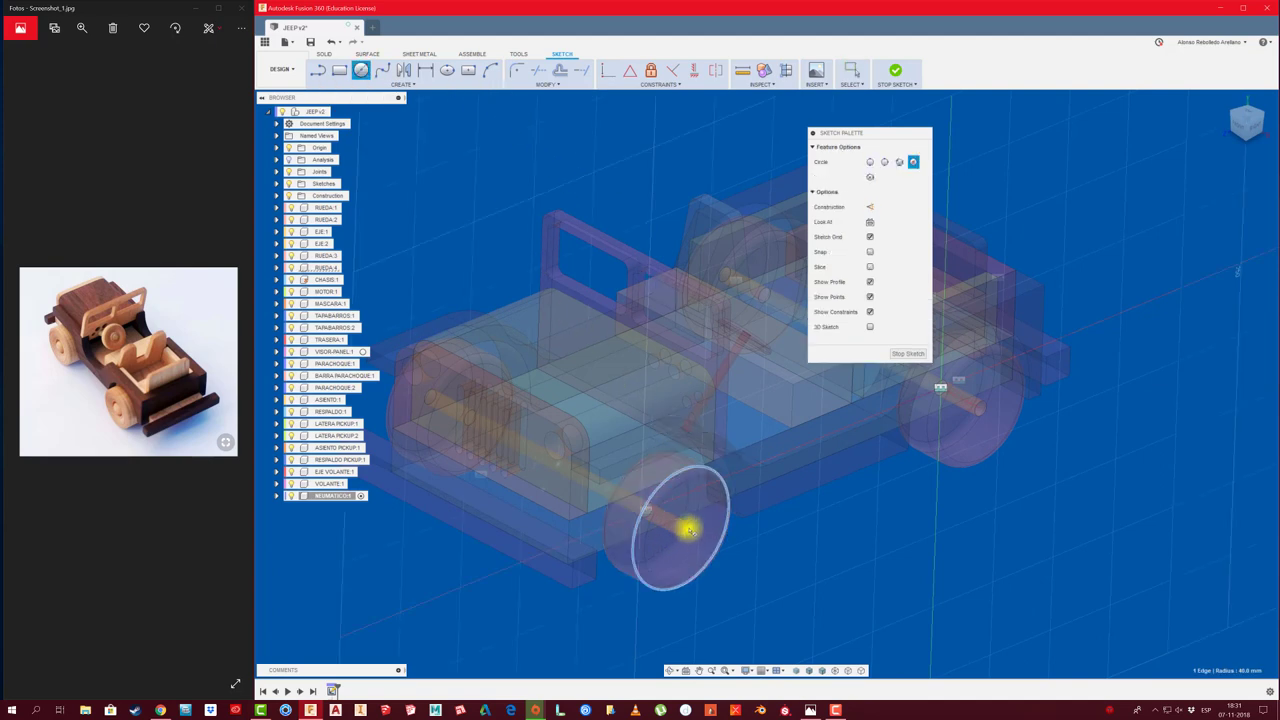
click(908, 354)
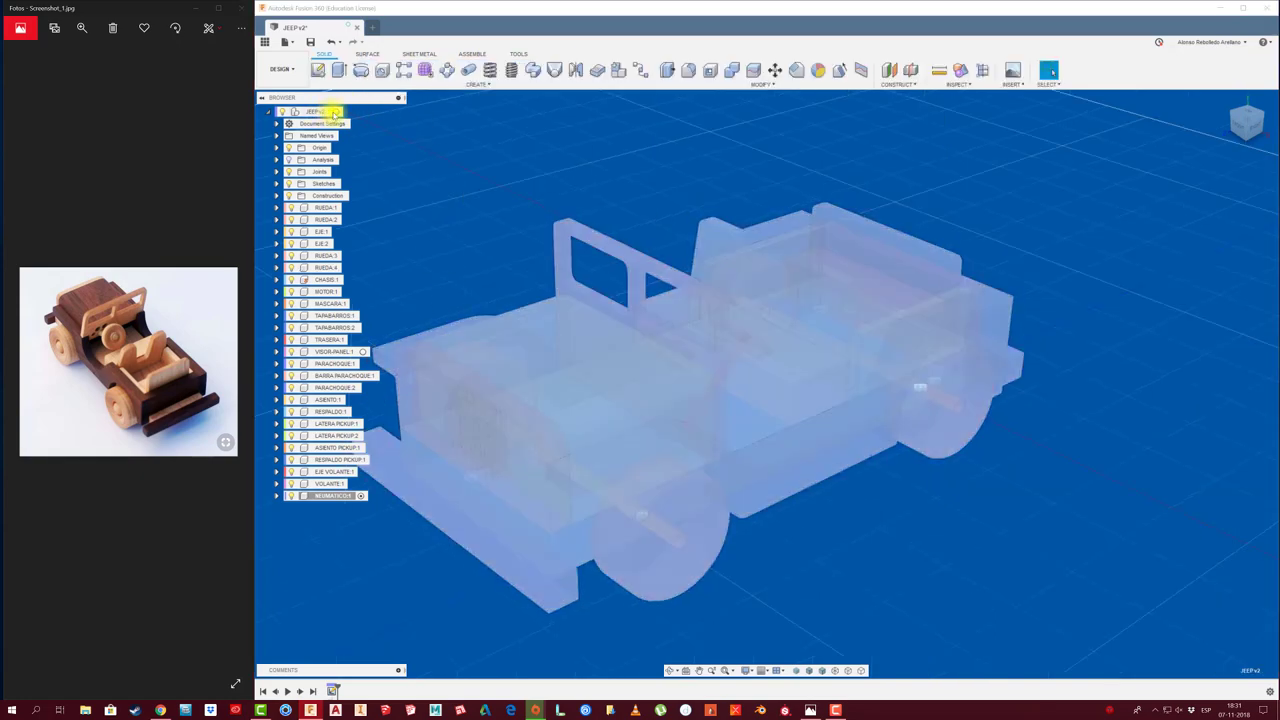
Measure the front wheel's cylindrical face, reading 1884.3 mm² area
mouse_move(443, 191)
shift+middle_down()
mouse_move(510, 194)
mouse_move(706, 89)
mouse_move(740, 500)
mouse_move(754, 480)
shift+middle_up()
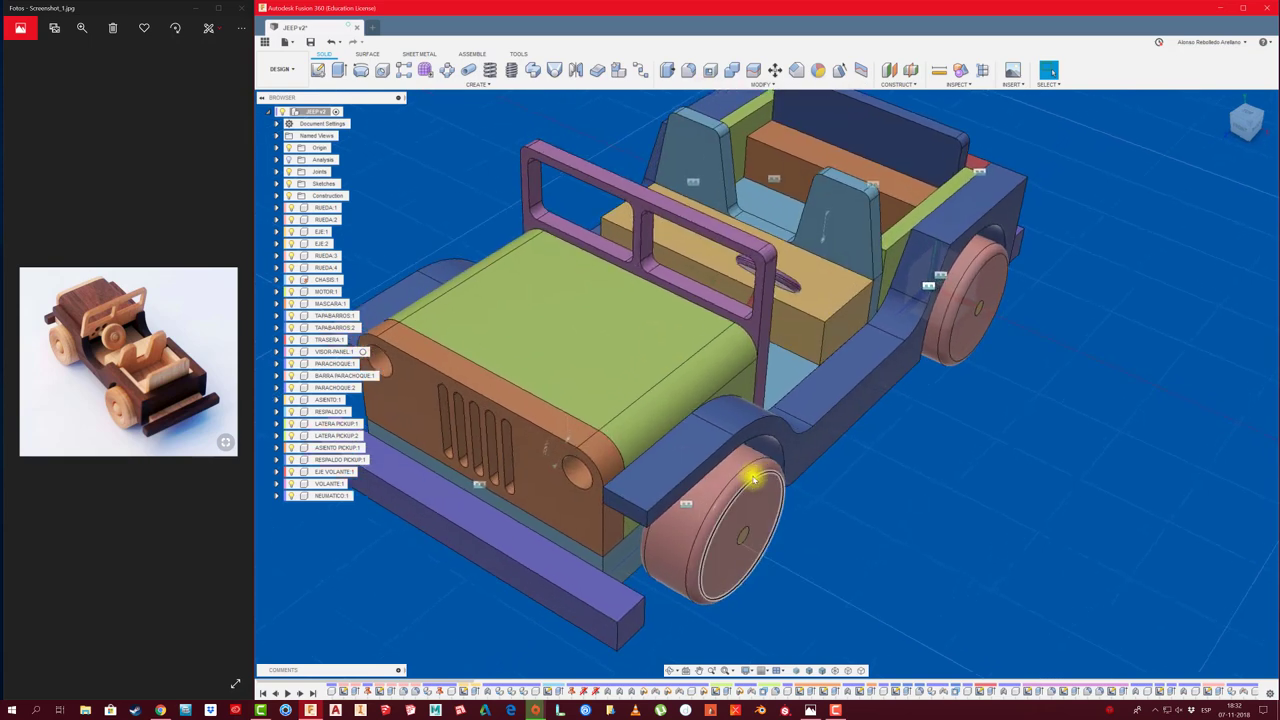
click(938, 69)
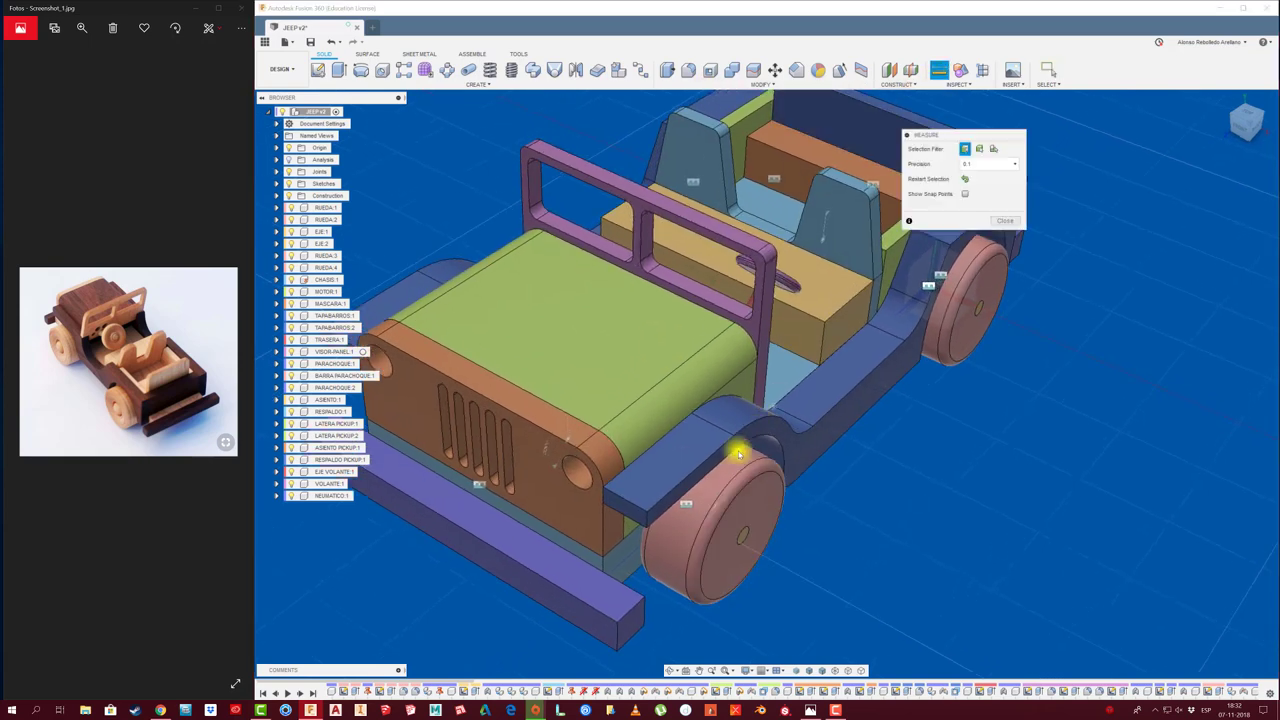
click(752, 475)
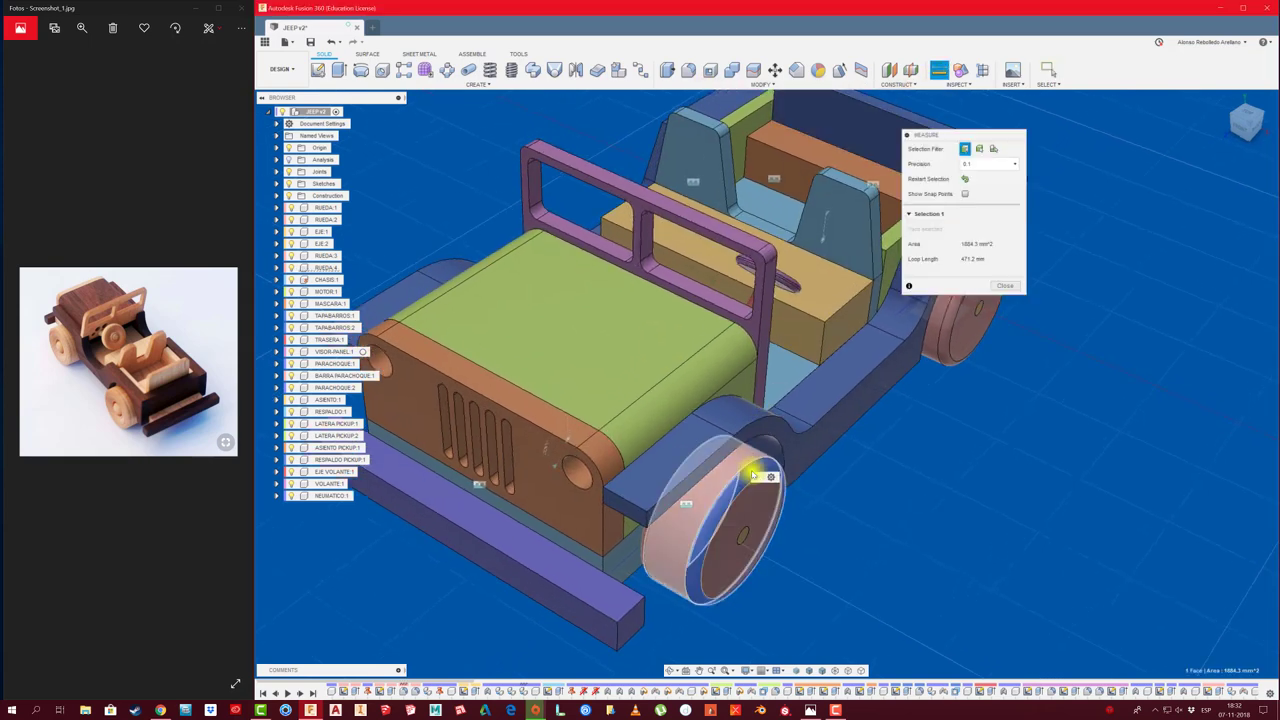
Create a construction plane offset -5 mm from the front wheel face
click(1005, 285)
mouse_move(903, 434)
shift+middle_down()
mouse_move(849, 503)
mouse_move(663, 146)
shift+middle_up()
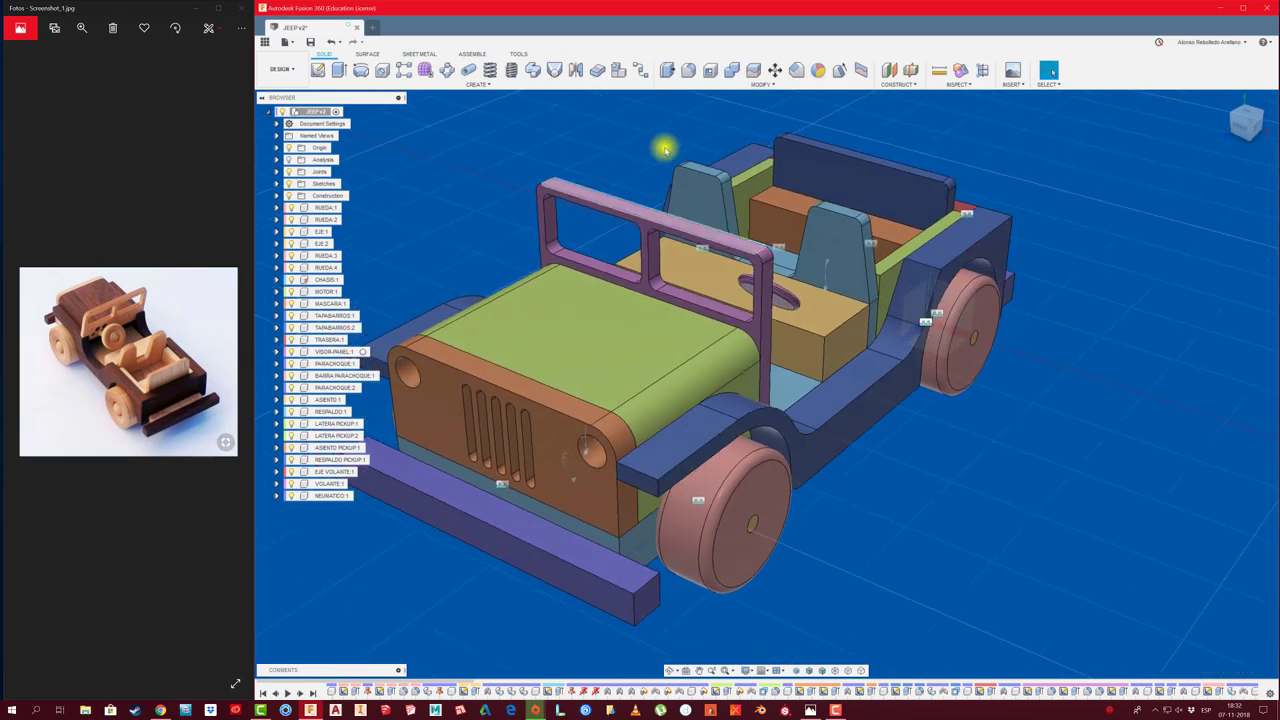
click(888, 73)
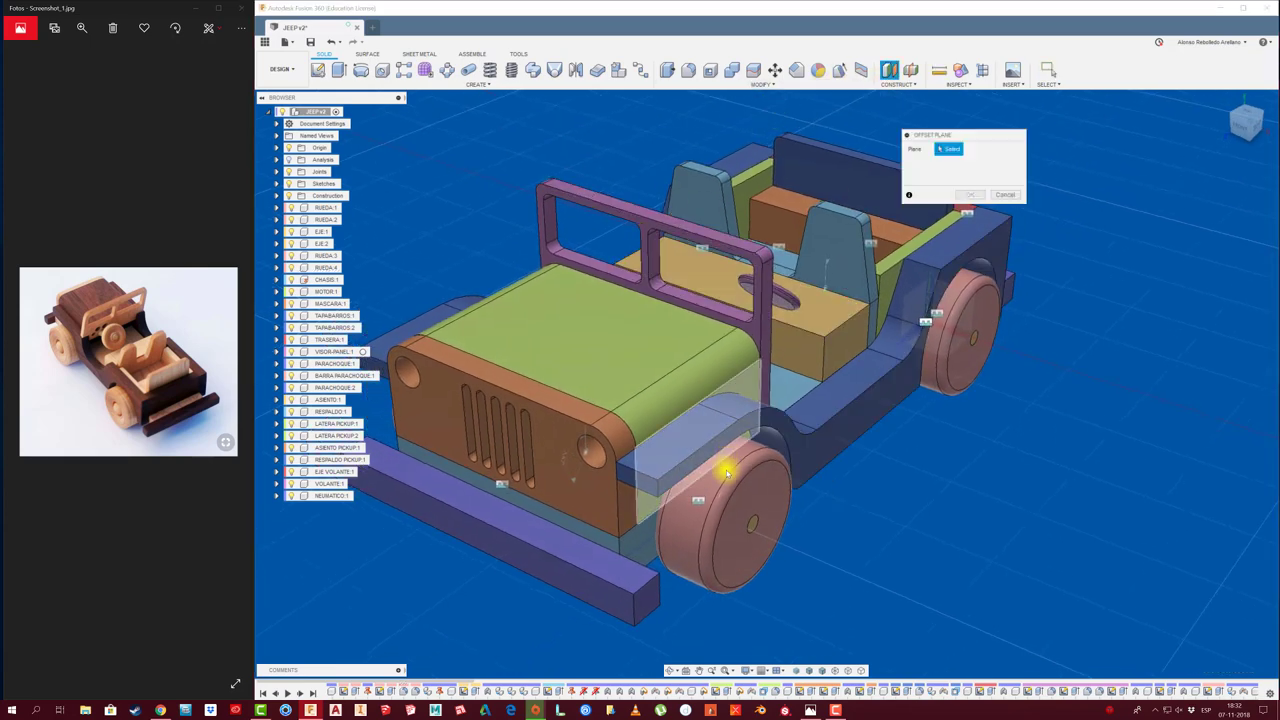
click(770, 490)
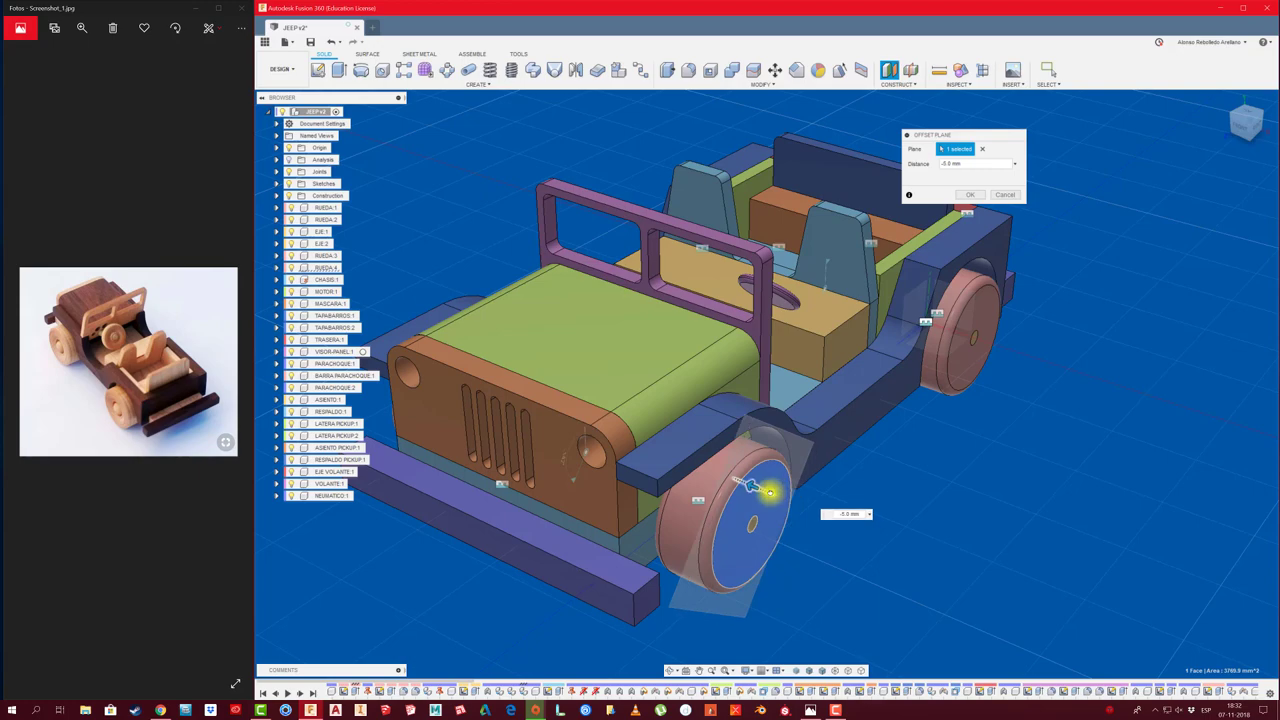
mouse_move(770, 492)
shift+middle_down()
mouse_move(849, 509)
mouse_move(938, 374)
mouse_move(971, 193)
shift+middle_up()
click(970, 194)
Measure between the front wheel's edges to confirm its 80 mm diameter
shift+middle_drag(803, 547, 814, 129)
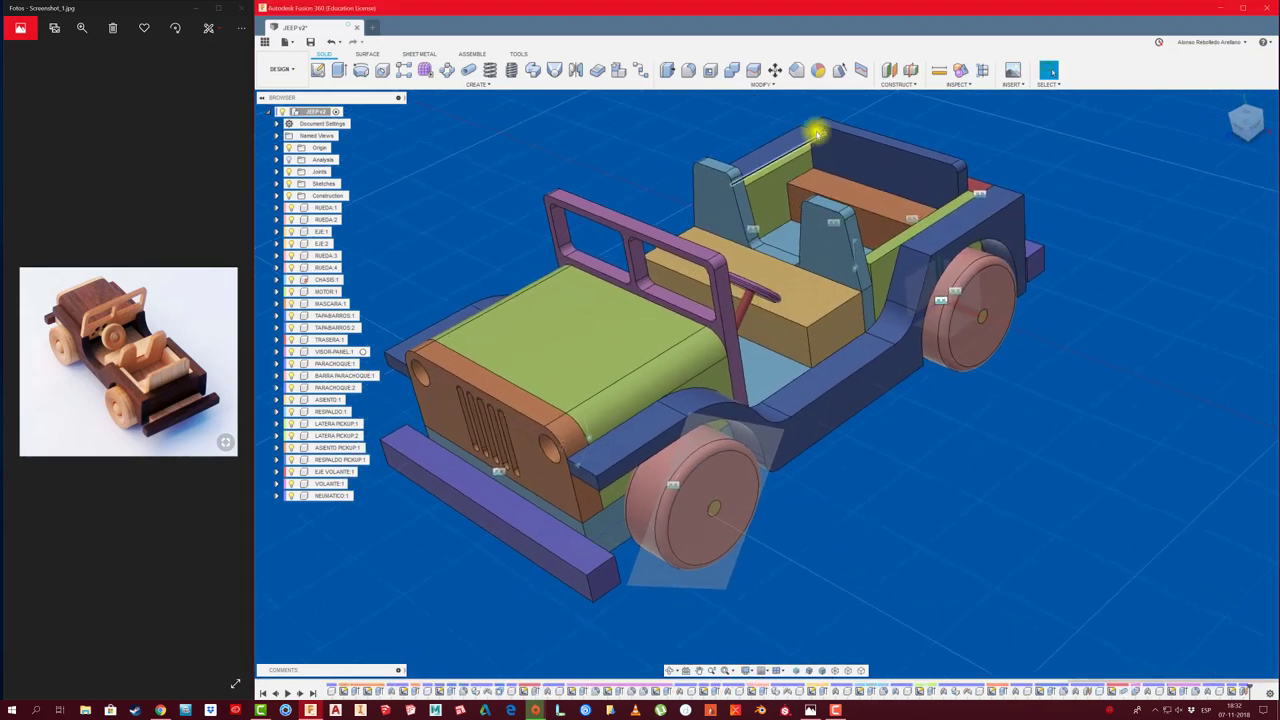
click(938, 70)
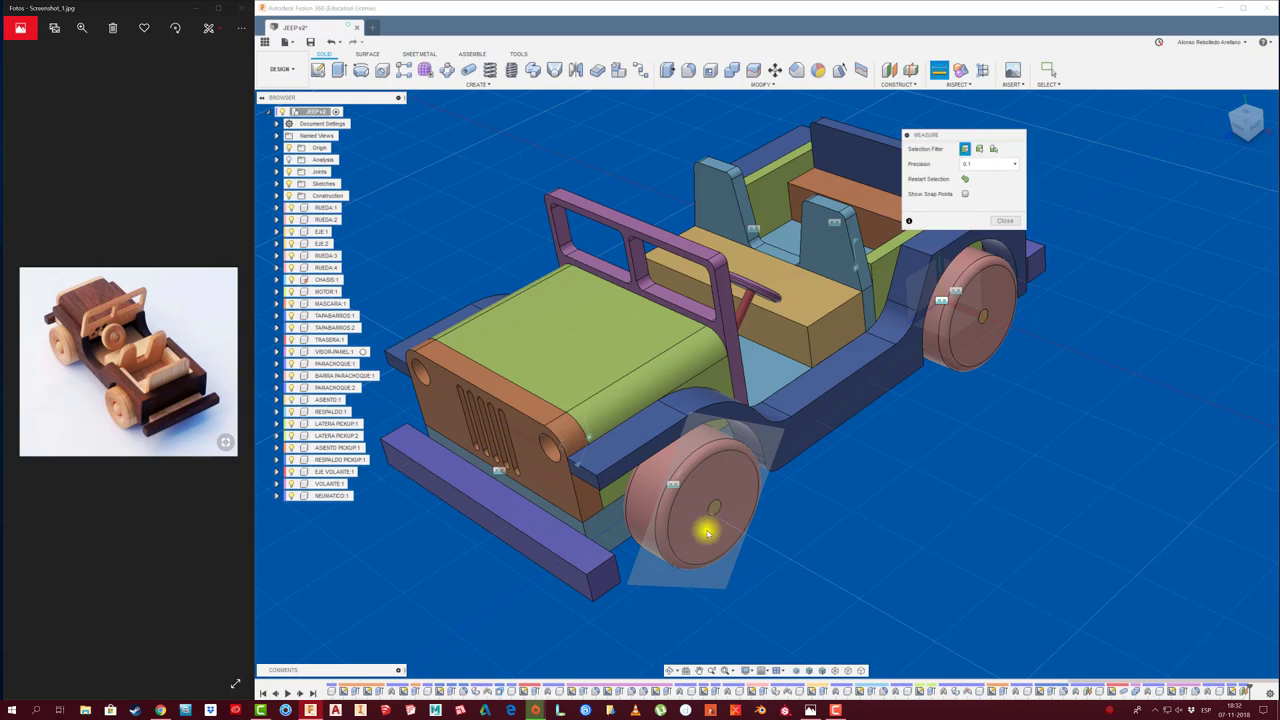
click(642, 506)
shift+middle_drag(658, 515, 734, 543)
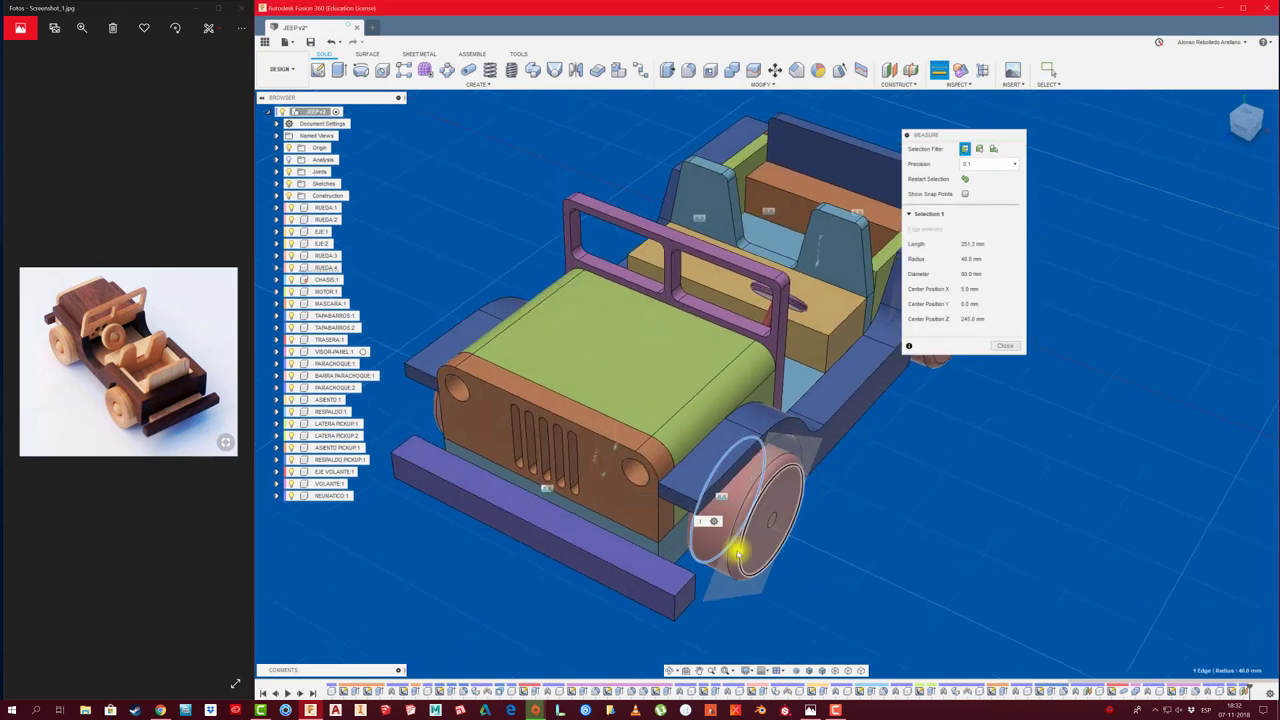
click(729, 567)
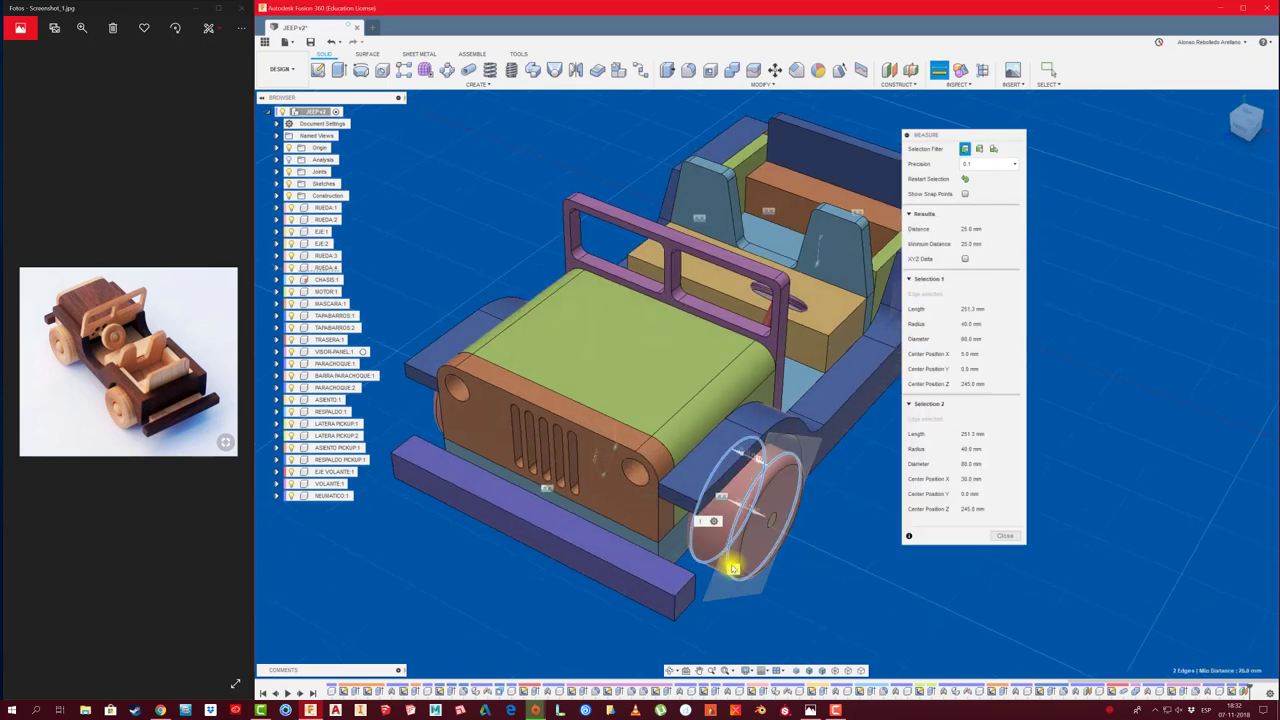
click(1000, 536)
Activate the NEUMATICO:1 component in the browser
mouse_move(1000, 536)
shift+middle_down()
mouse_move(434, 531)
mouse_move(350, 500)
shift+middle_up()
click(358, 497)
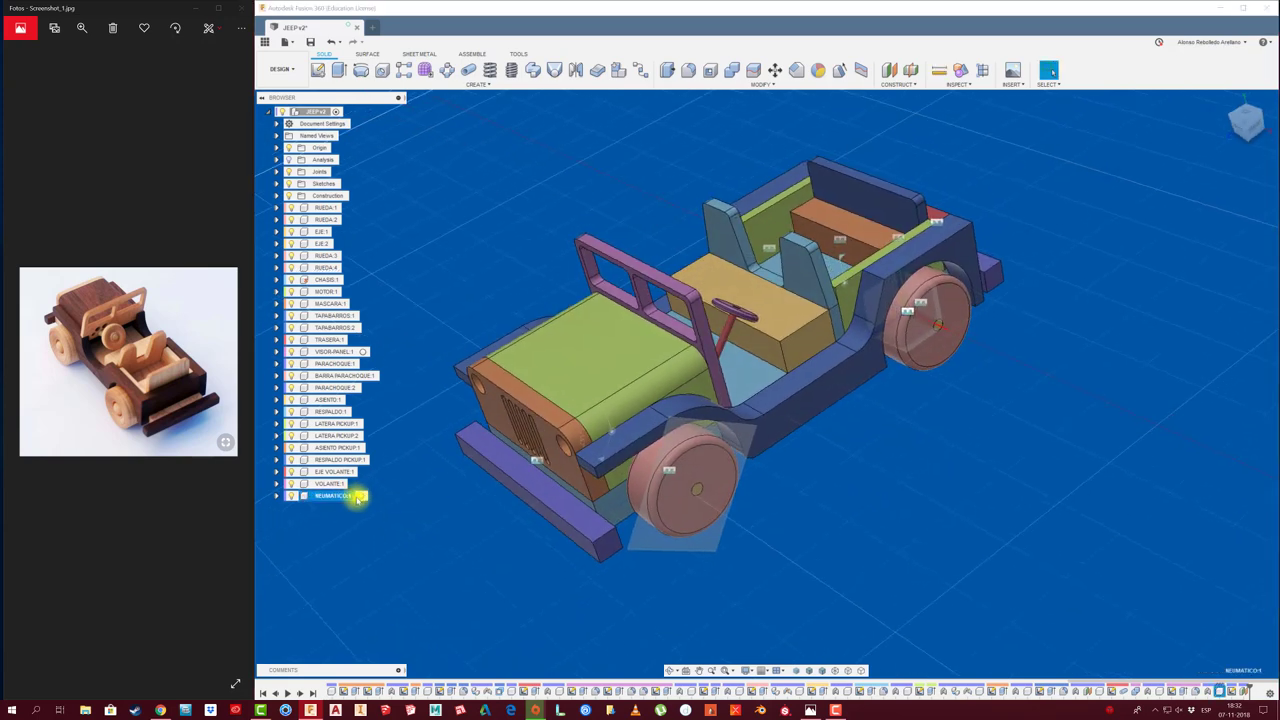
click(361, 496)
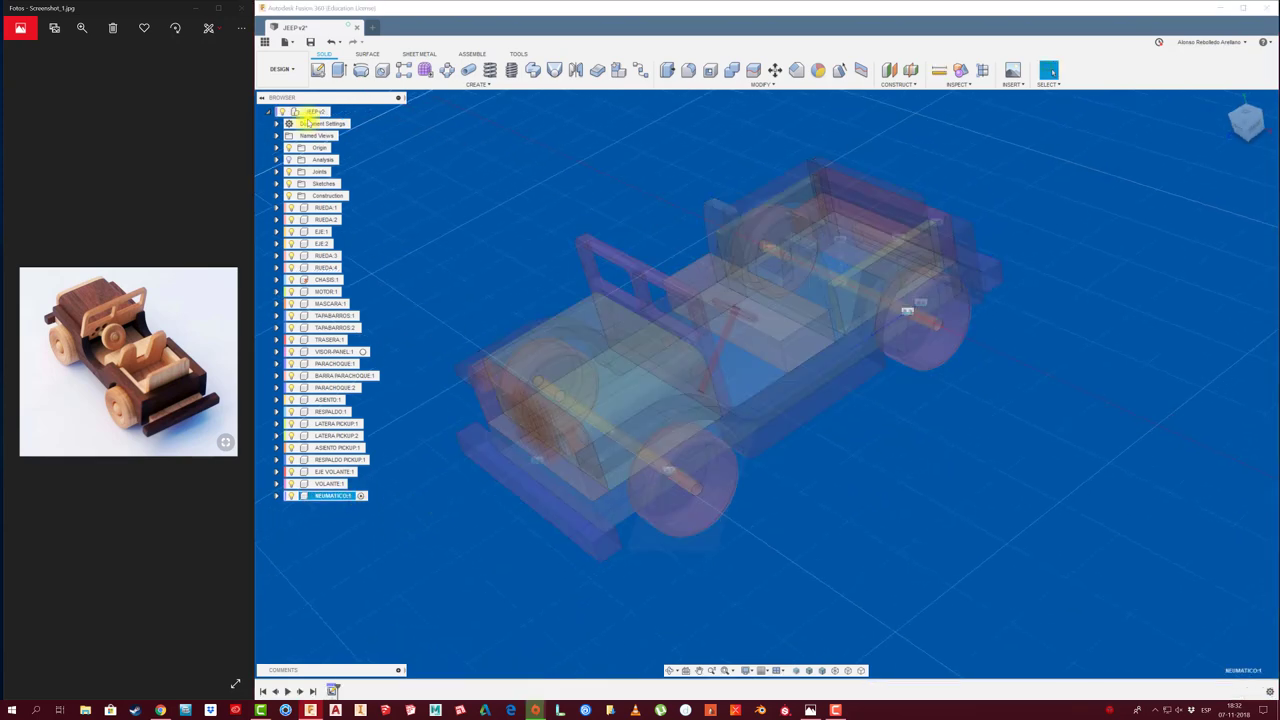
Sketch a 95 mm circle centred on the front wheel on the offset plane
click(514, 313)
click(733, 504)
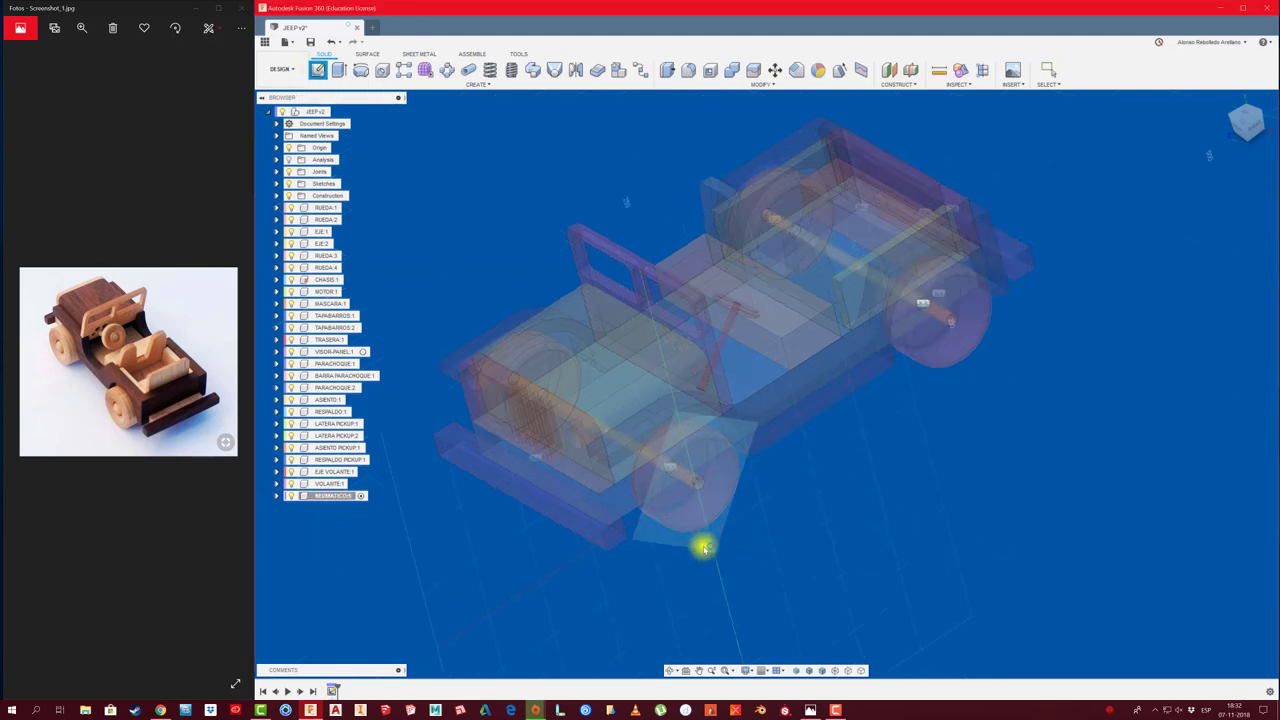
scroll(708, 566, up, 3)
key(c)
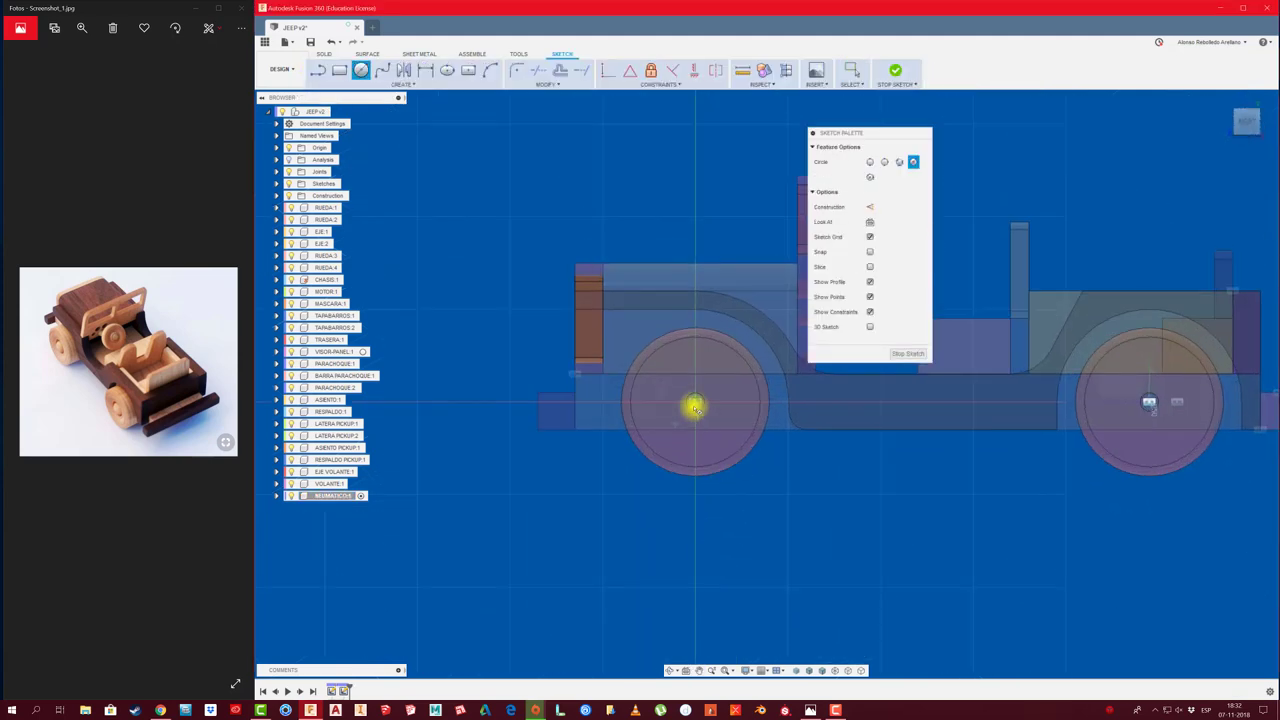
click(695, 403)
click(733, 457)
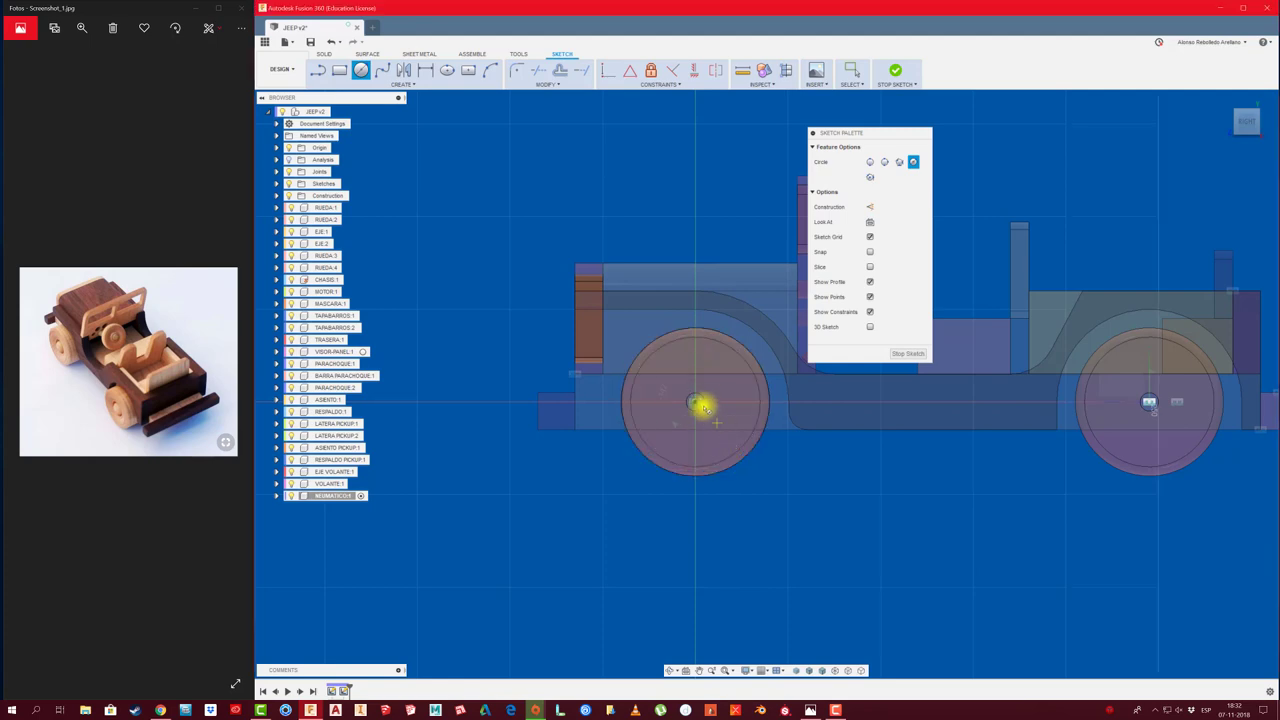
click(695, 400)
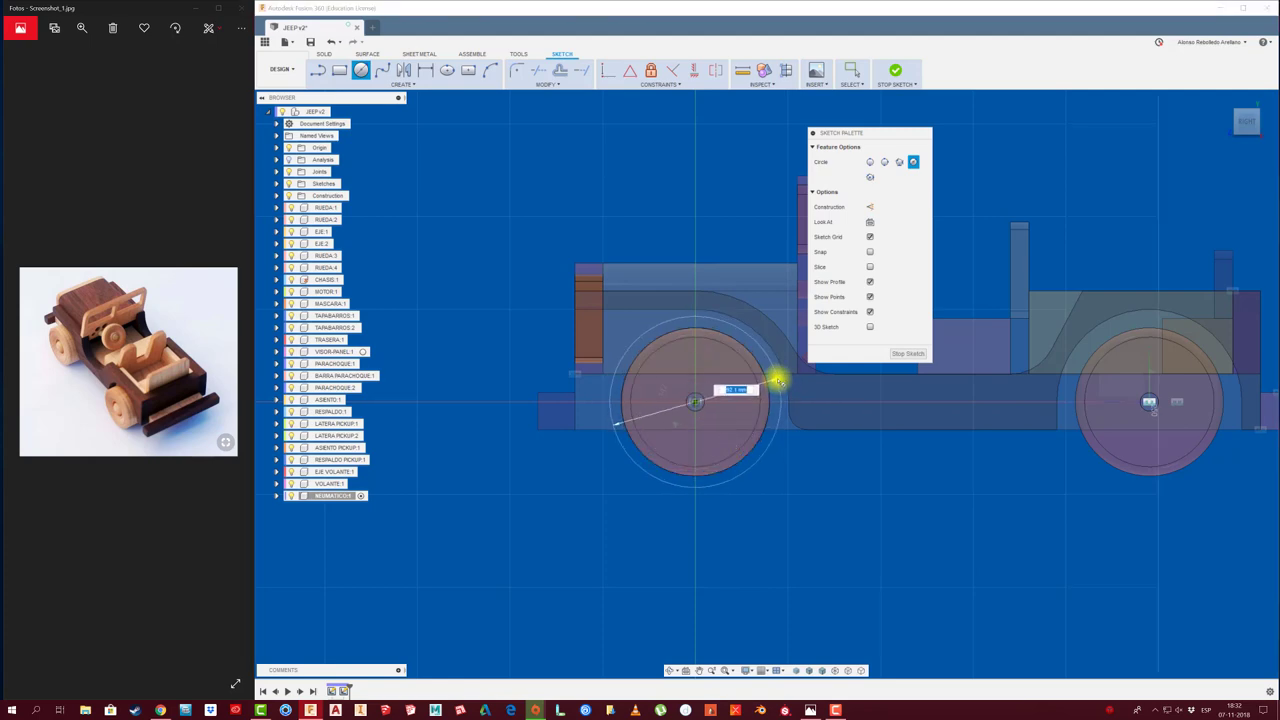
scroll(775, 376, up, 3)
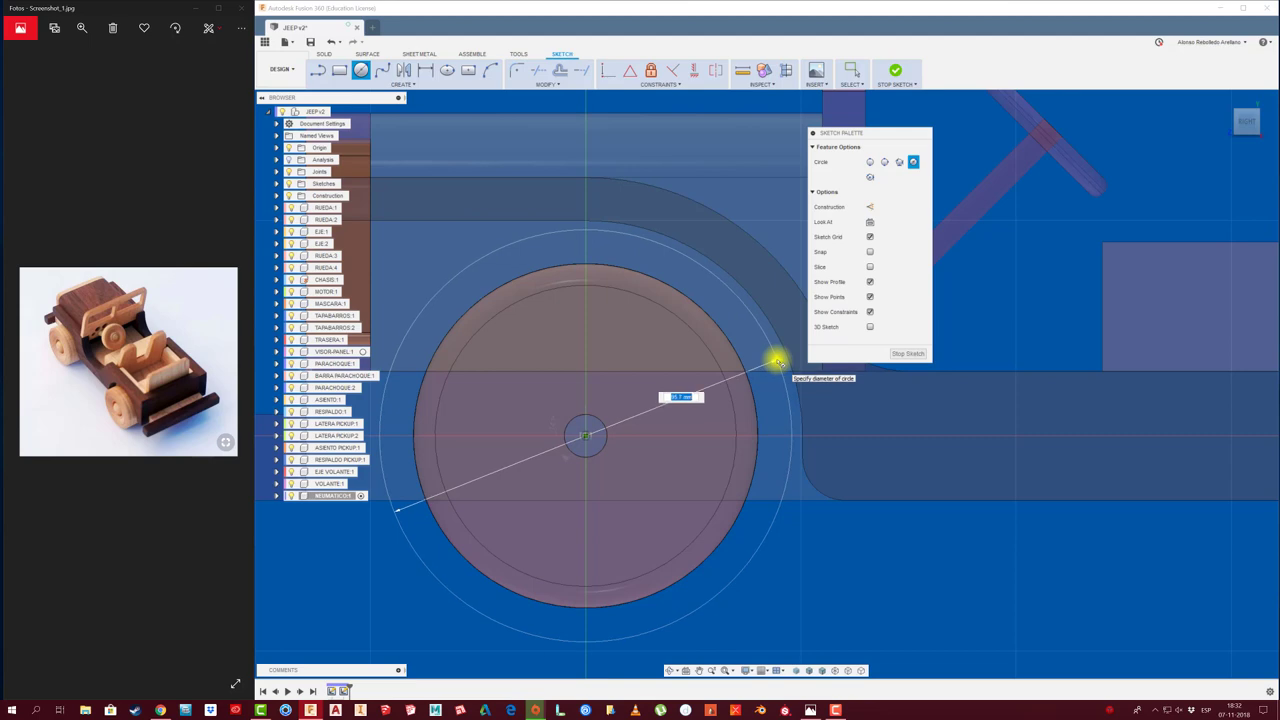
key(Tab)
key(Return)
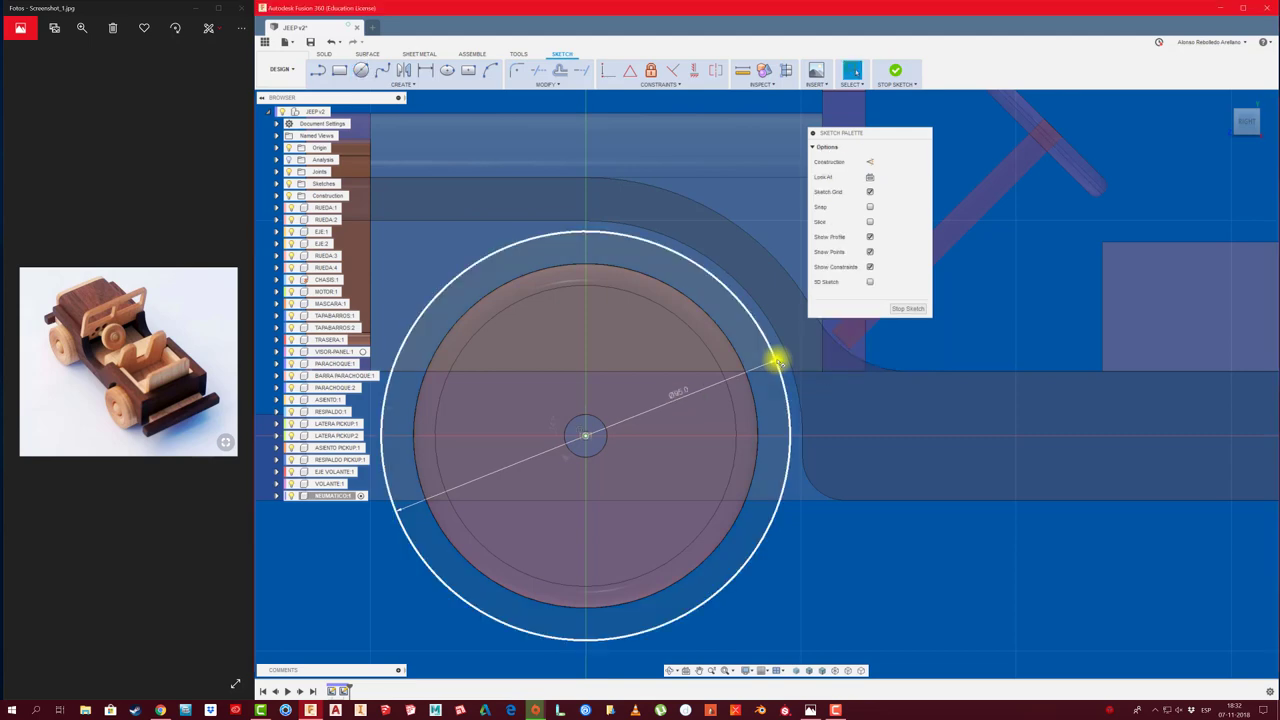
scroll(765, 577, down, 2)
key(Home)
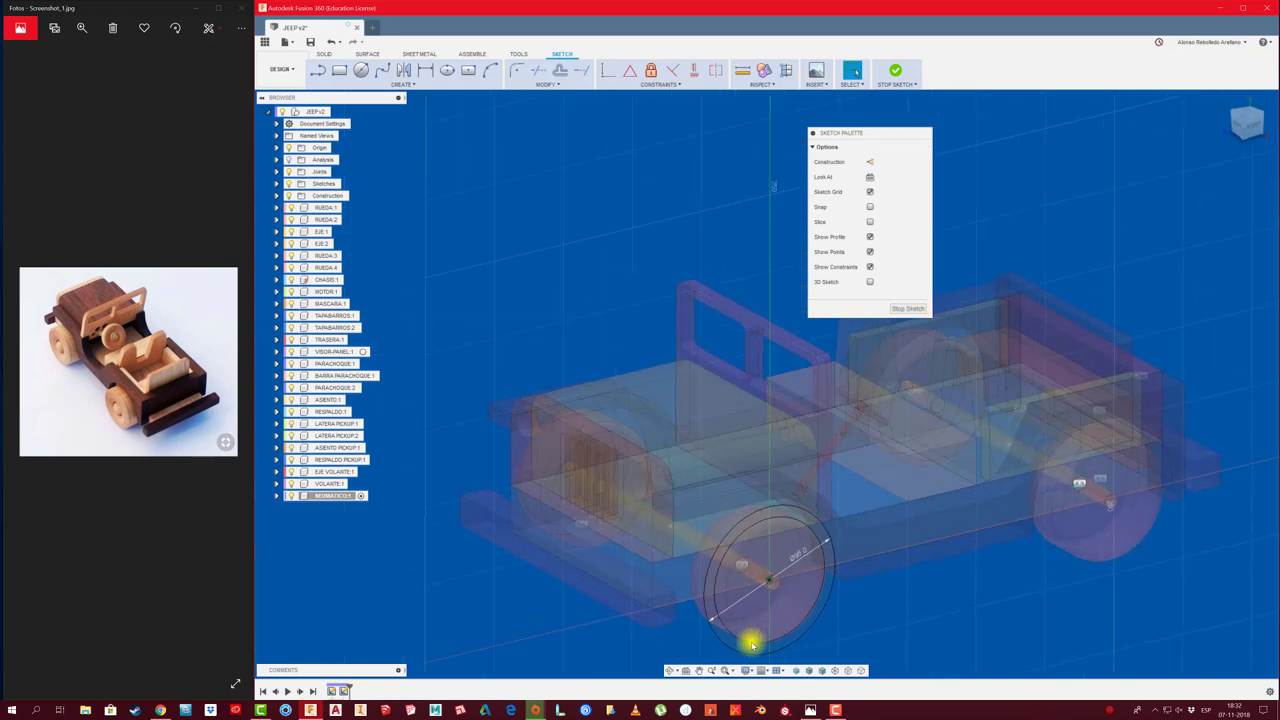
Extrude the ring around the wheel -25 mm into a solid tire
key(e)
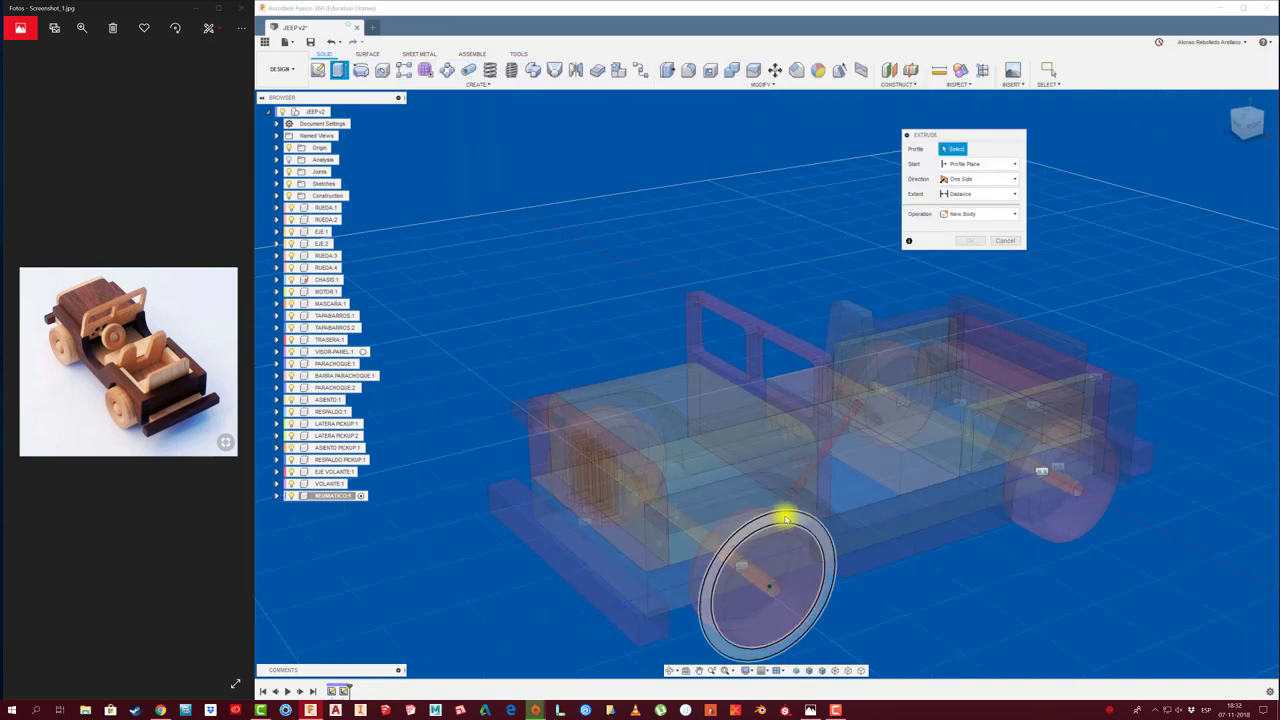
click(773, 546)
drag(830, 572, 791, 546)
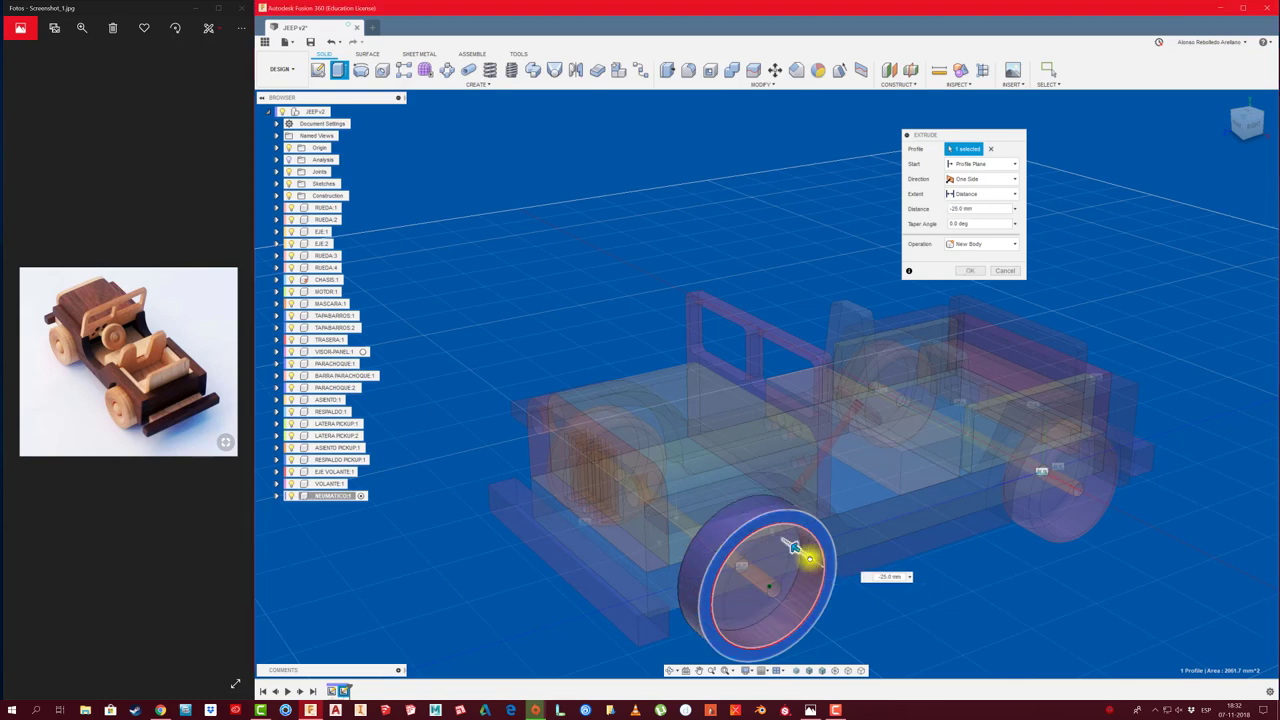
click(969, 270)
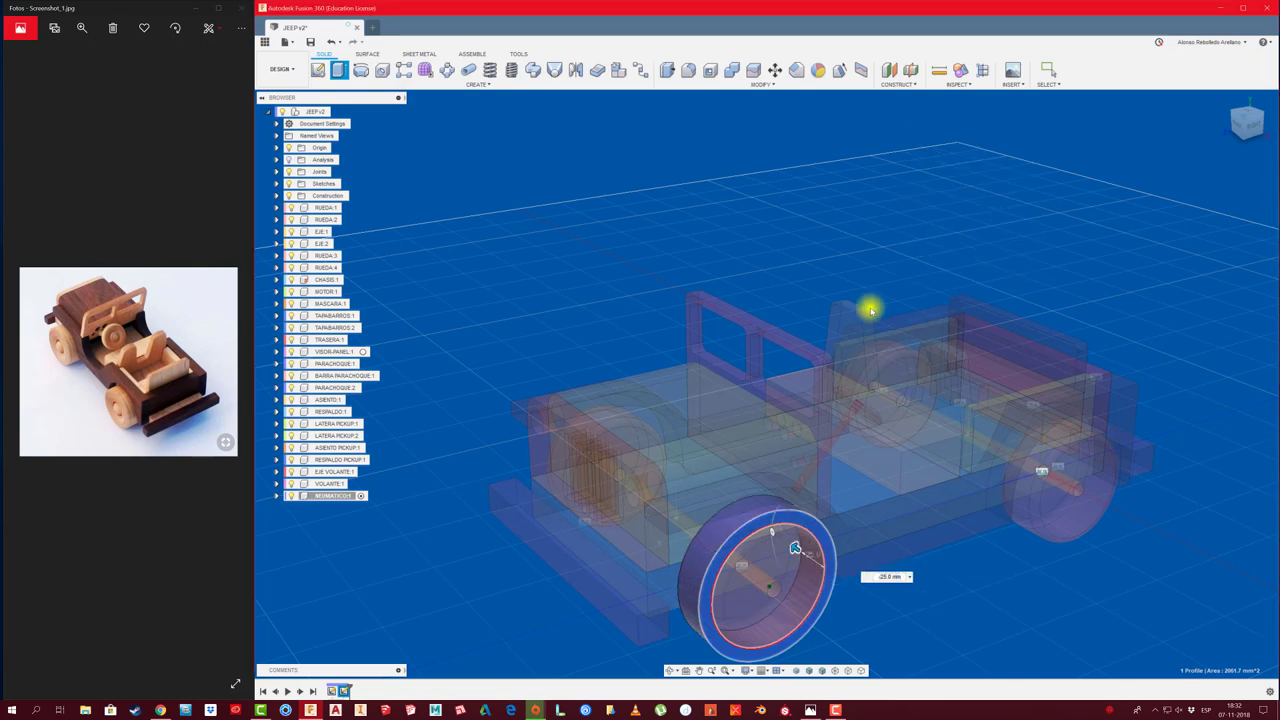
scroll(397, 314, down, 2)
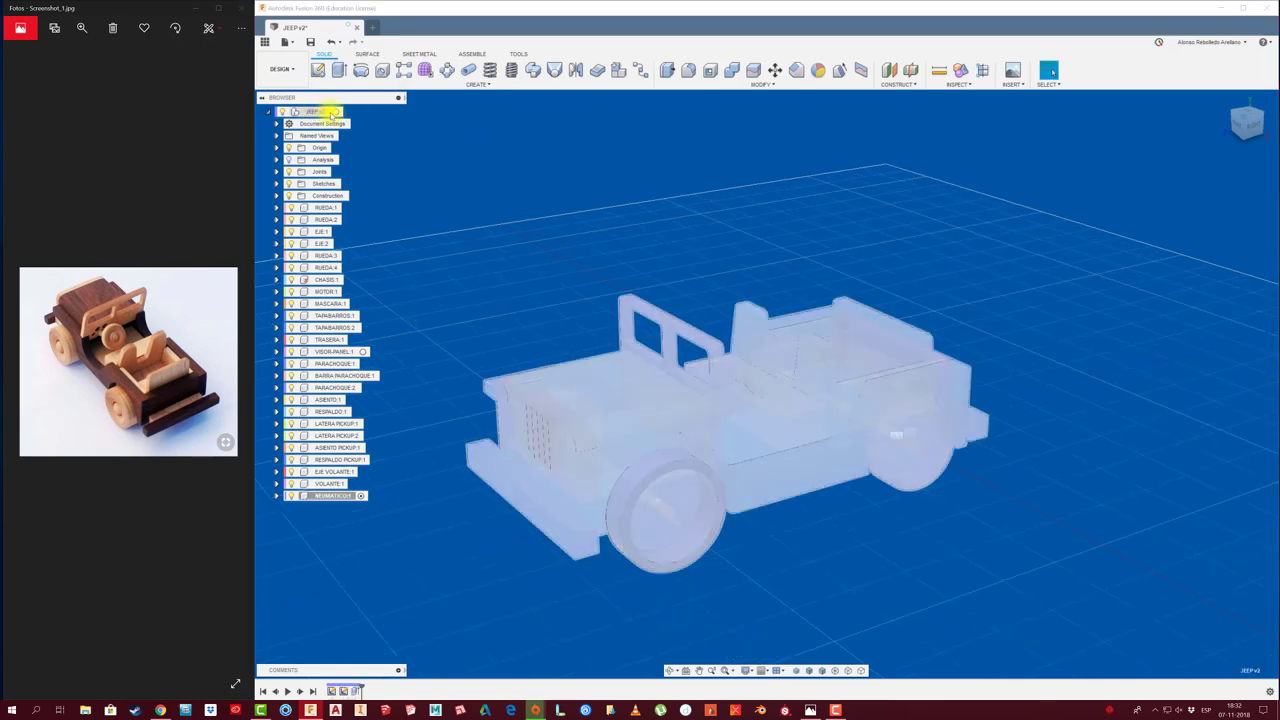
Activate the root assembly and rigidly join the new tire to the front rim
click(335, 111)
mouse_move(503, 284)
shift+middle_down()
mouse_move(489, 537)
mouse_move(441, 517)
shift+middle_up()
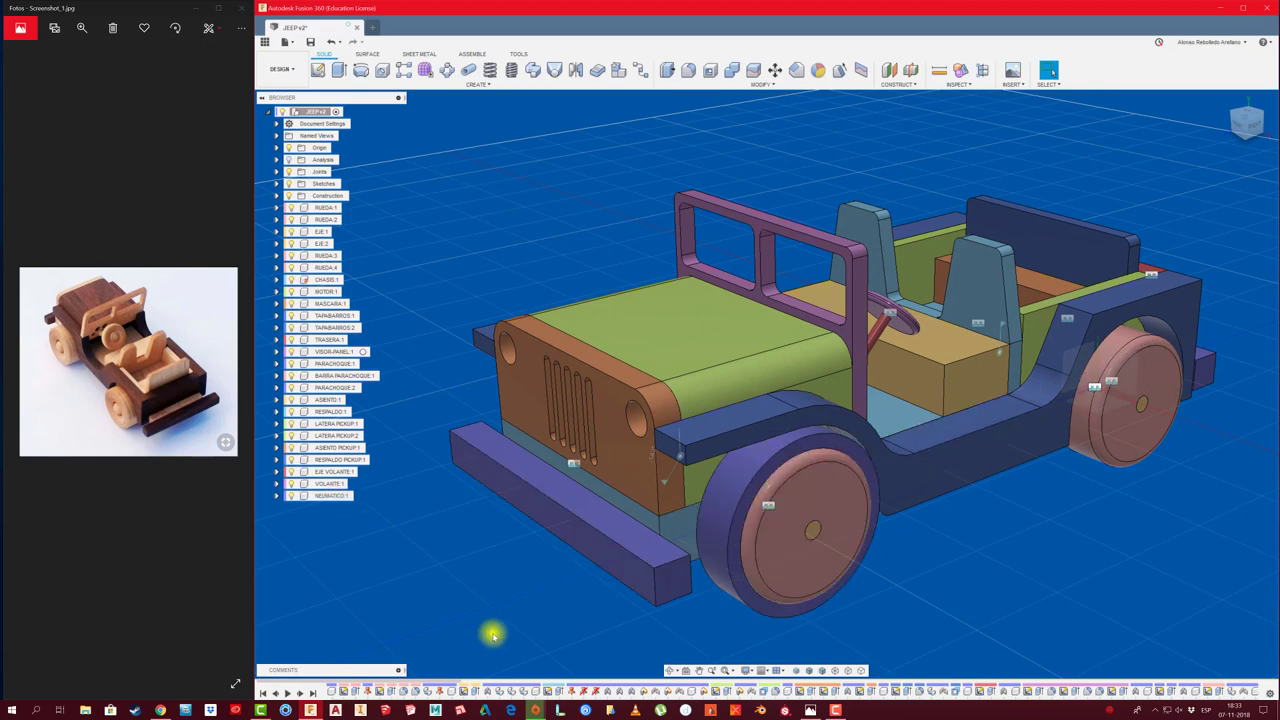
key(shift+j)
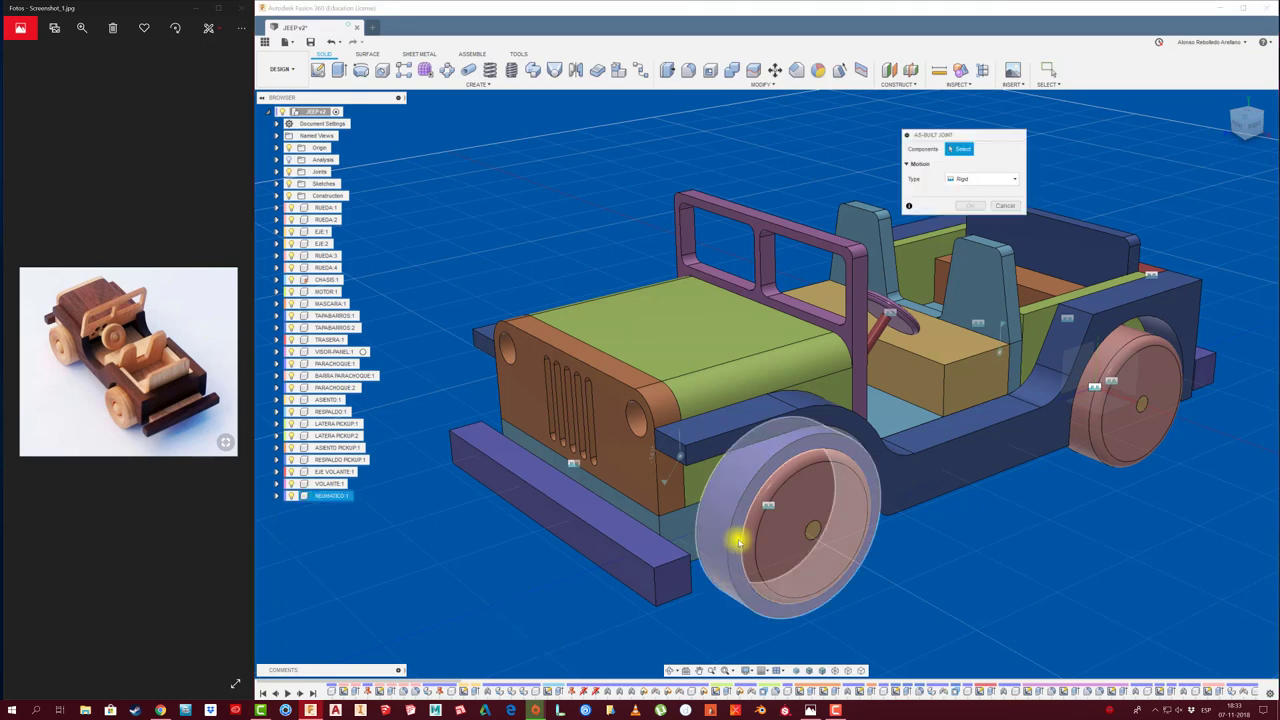
click(752, 538)
click(752, 538)
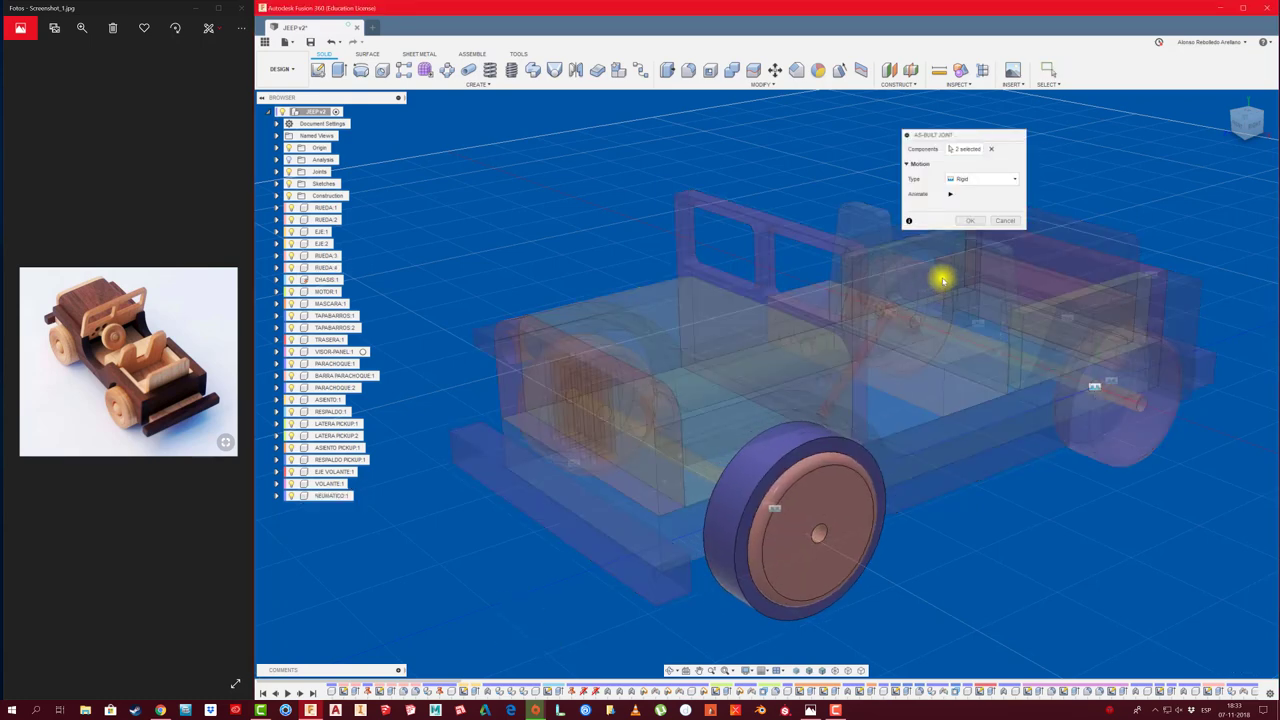
click(972, 218)
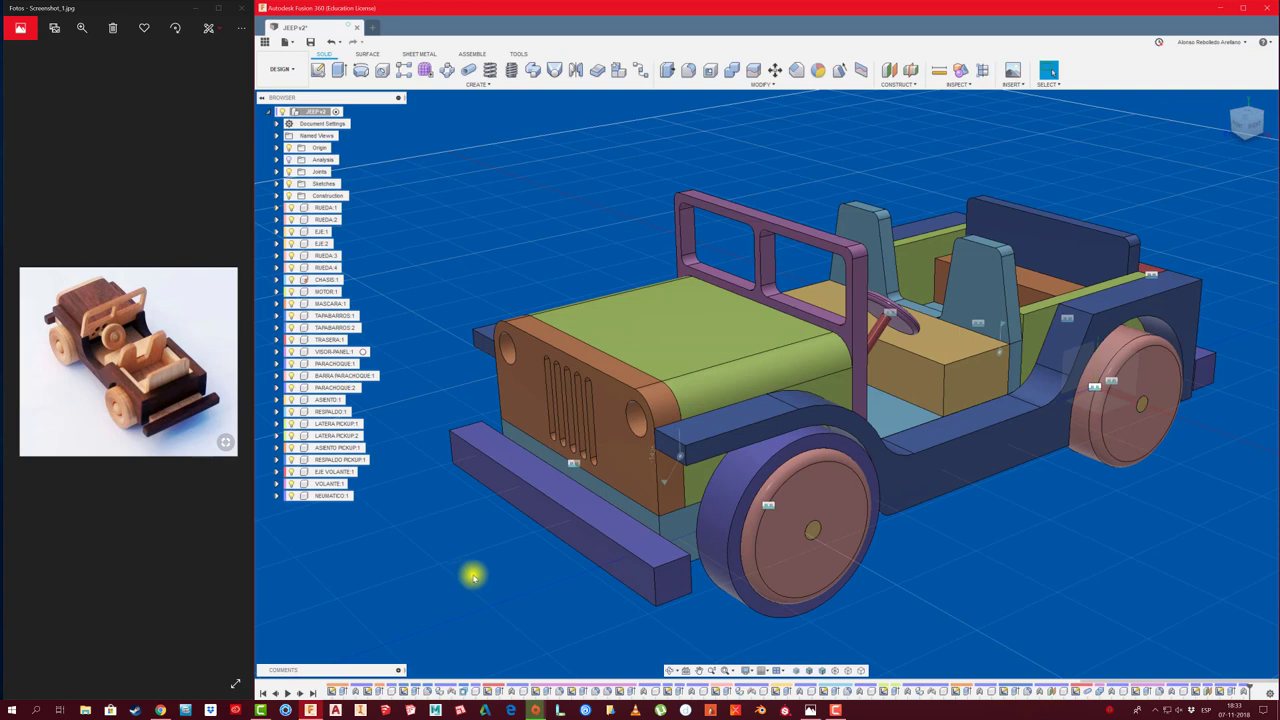
middle_drag(474, 577, 448, 564)
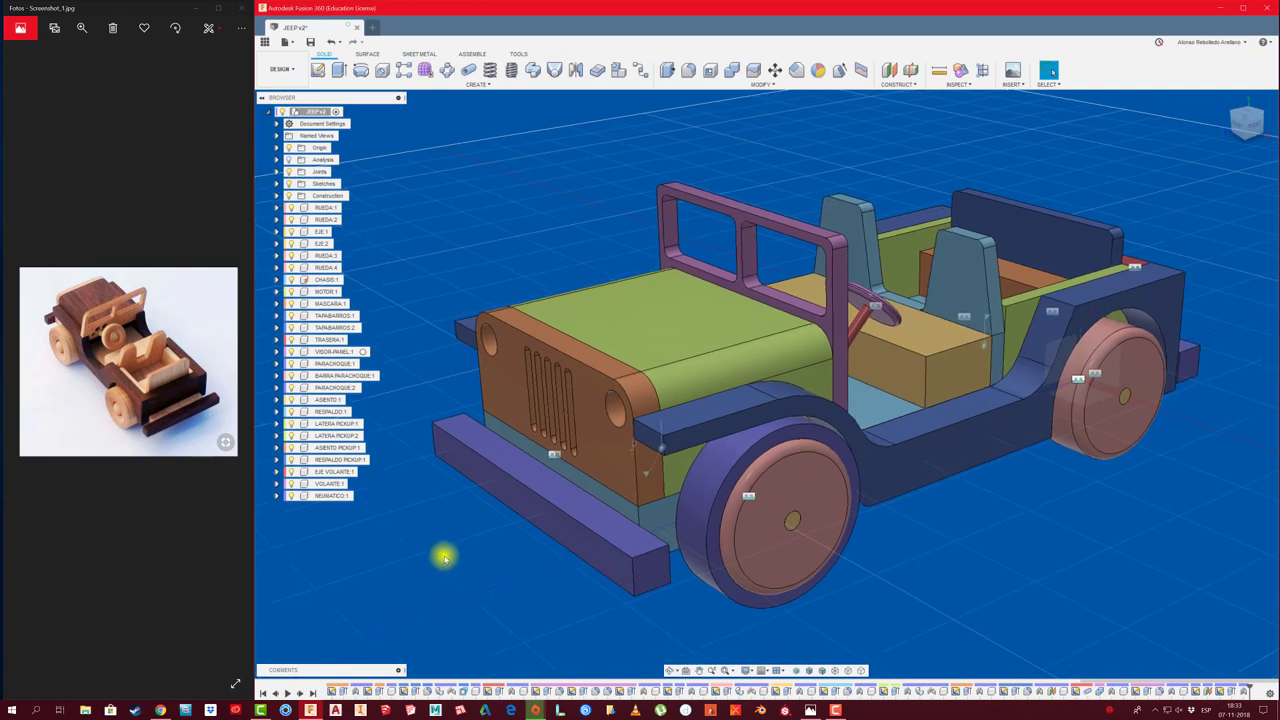
Activate NEUMATICO:1 and turn the front wheel to a side view
right_click(335, 500)
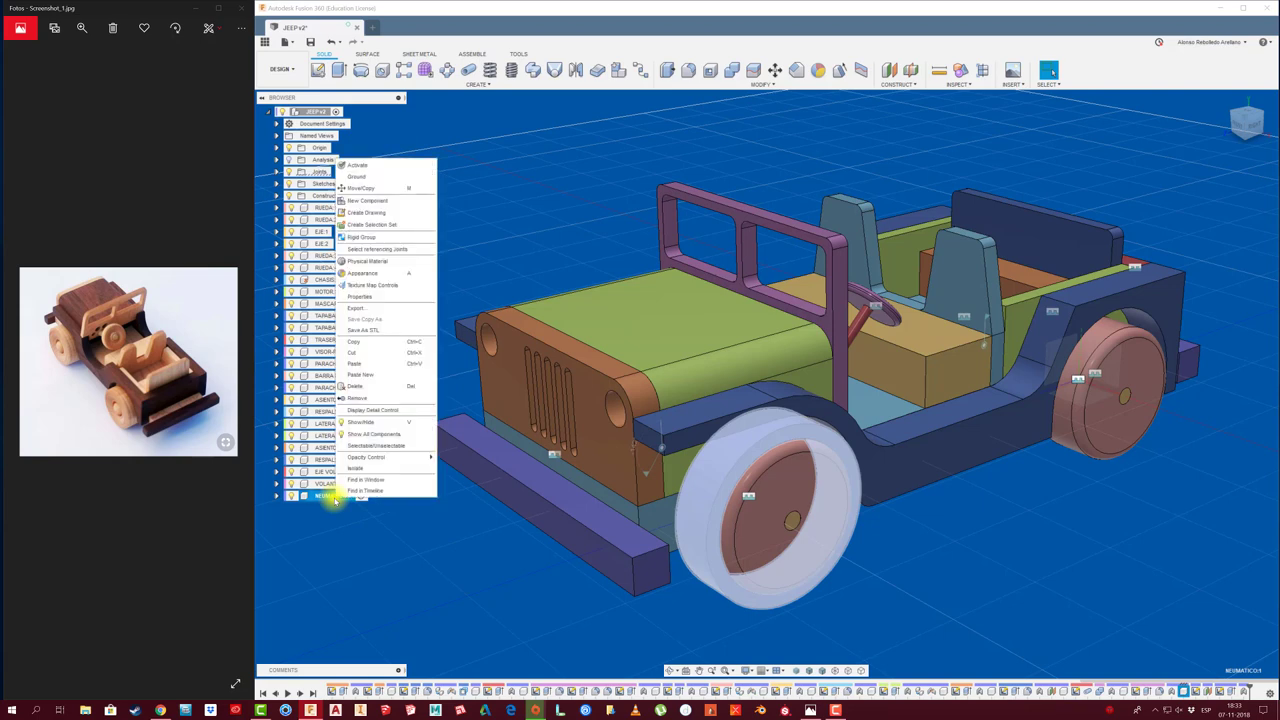
click(345, 505)
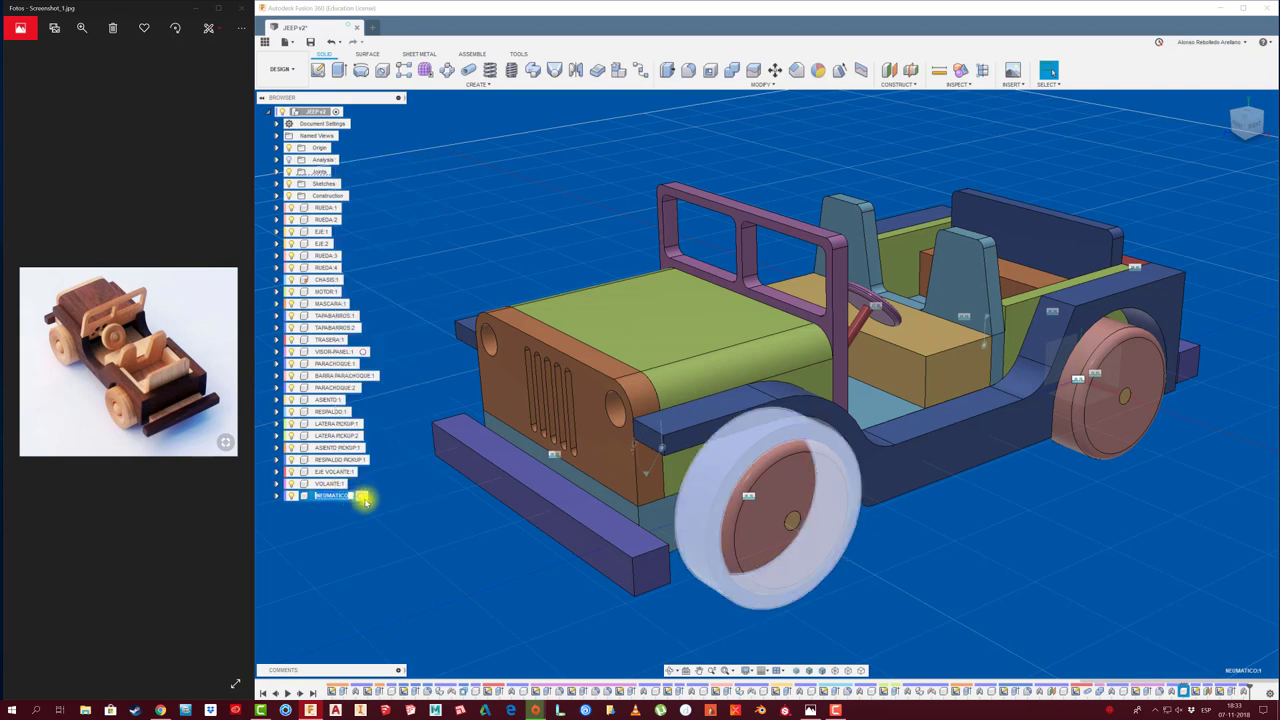
click(1255, 125)
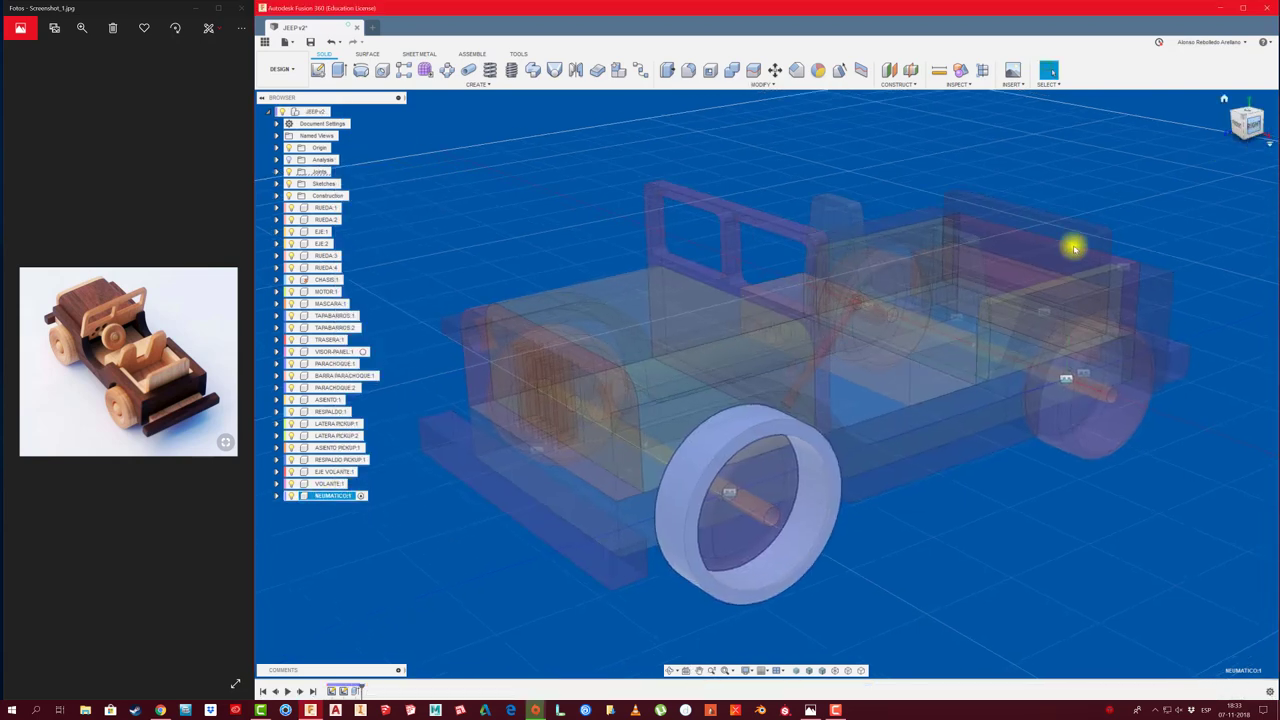
scroll(702, 400, up, 3)
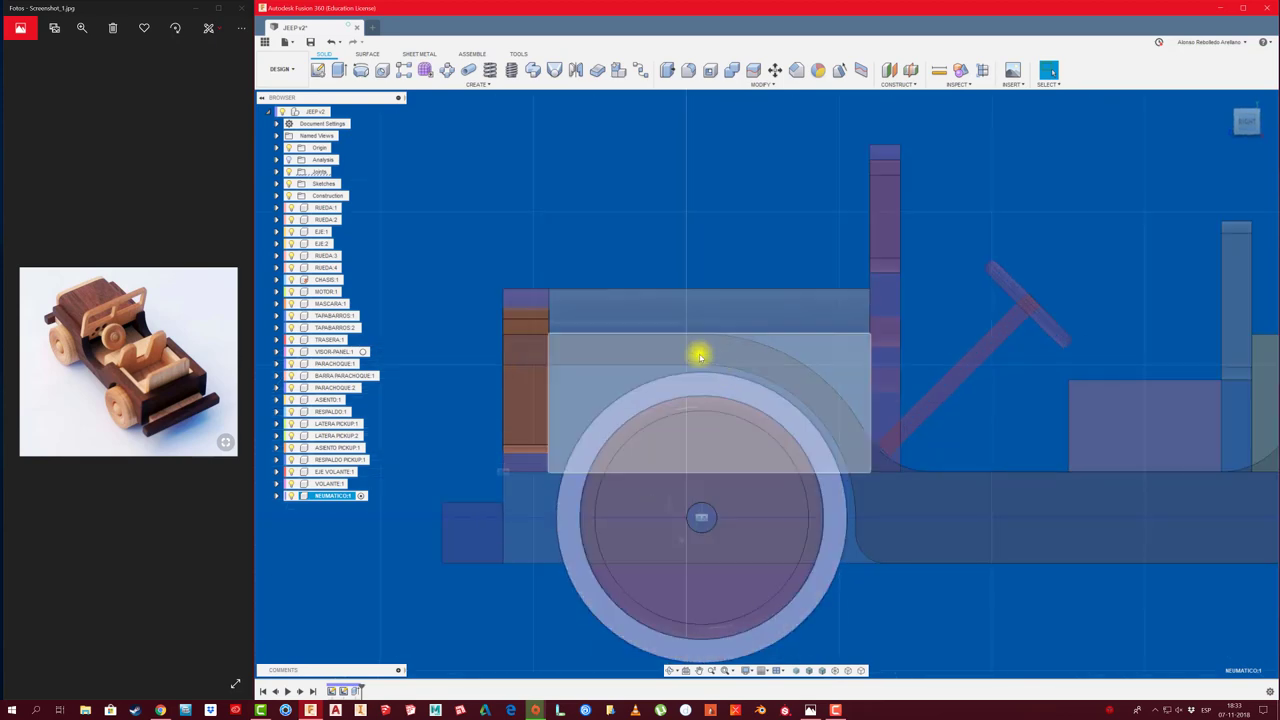
Sketch a vertical line from the wheel centre and a small circle on the tire rim
click(322, 72)
middle_drag(694, 383, 757, 410)
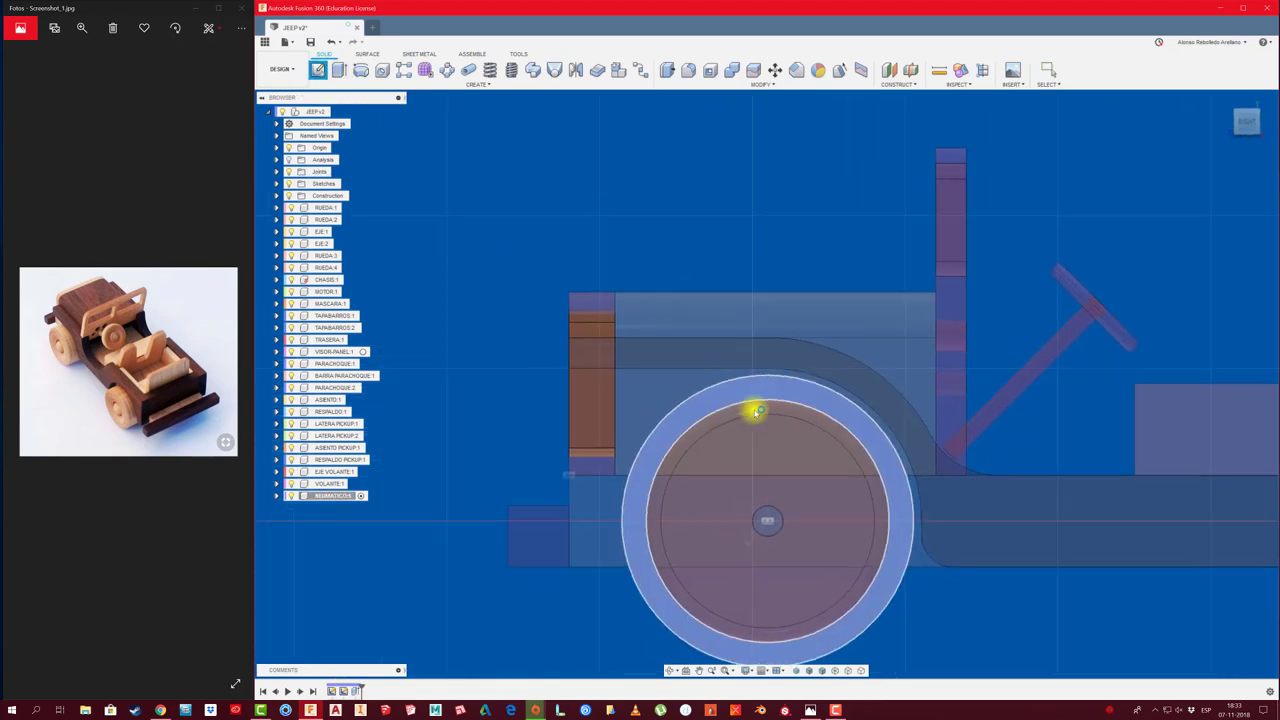
click(757, 410)
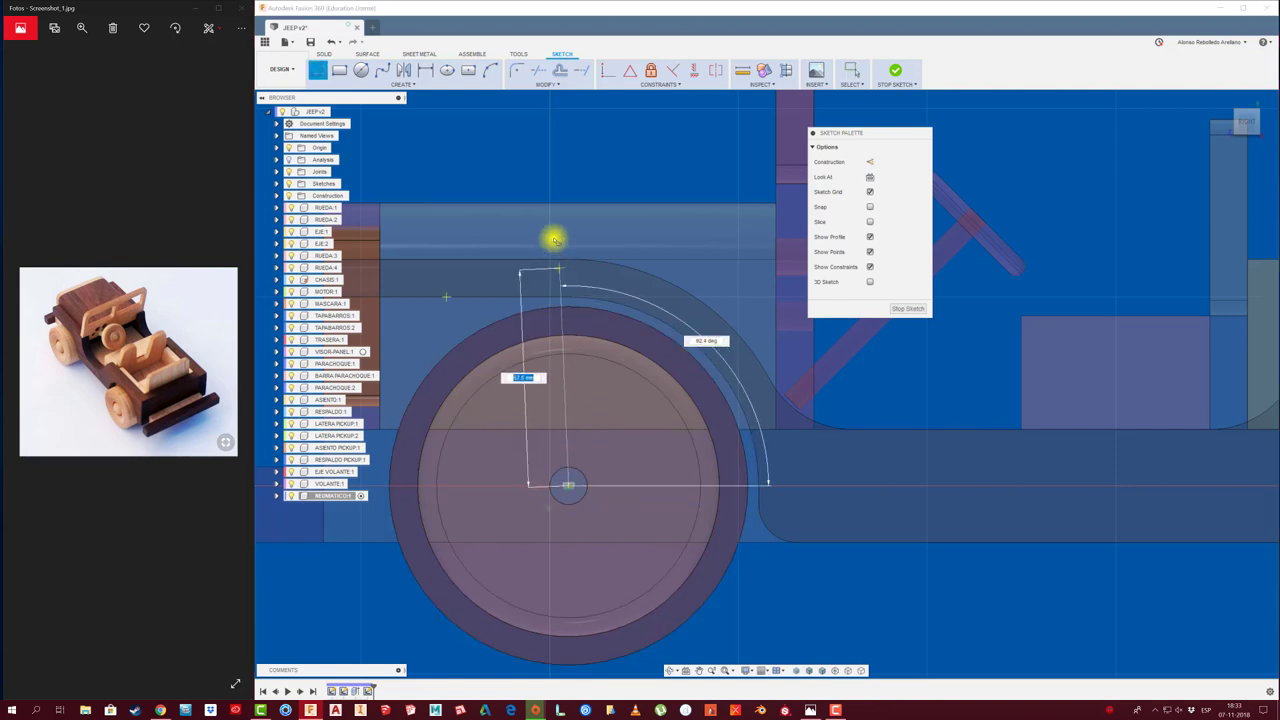
click(567, 150)
key(Escape)
scroll(580, 274, up, 3)
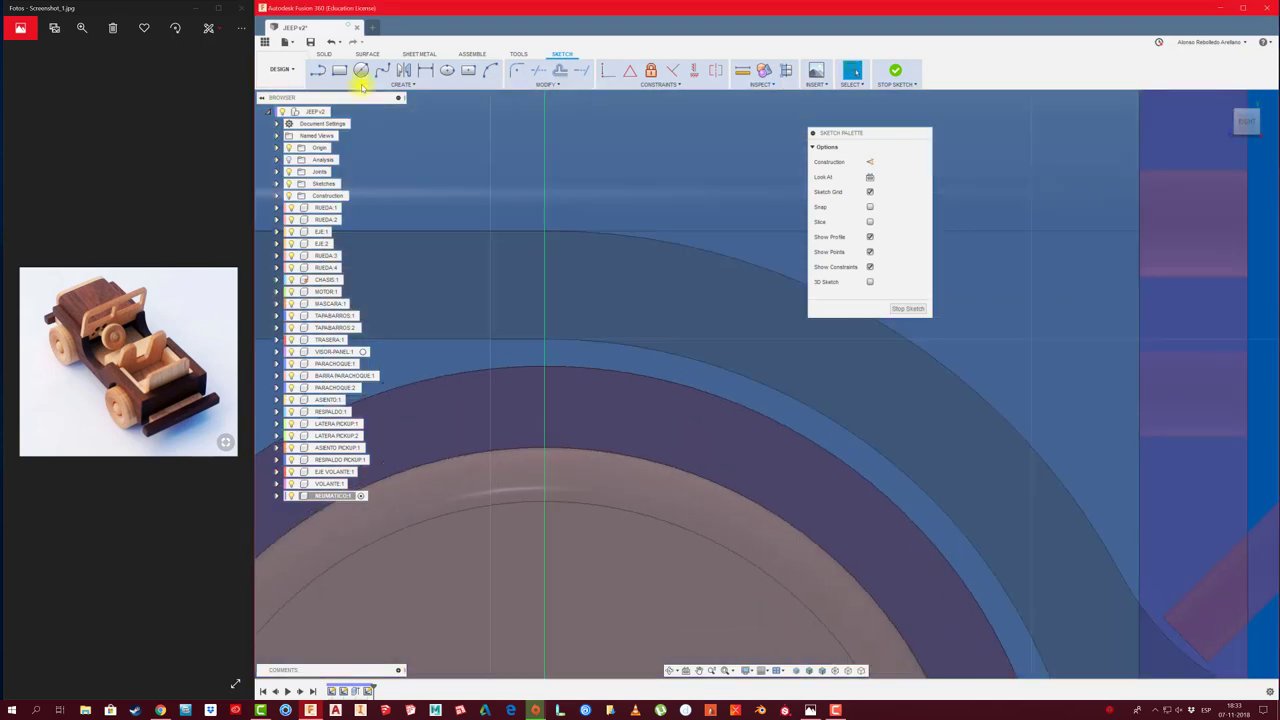
click(361, 71)
click(546, 370)
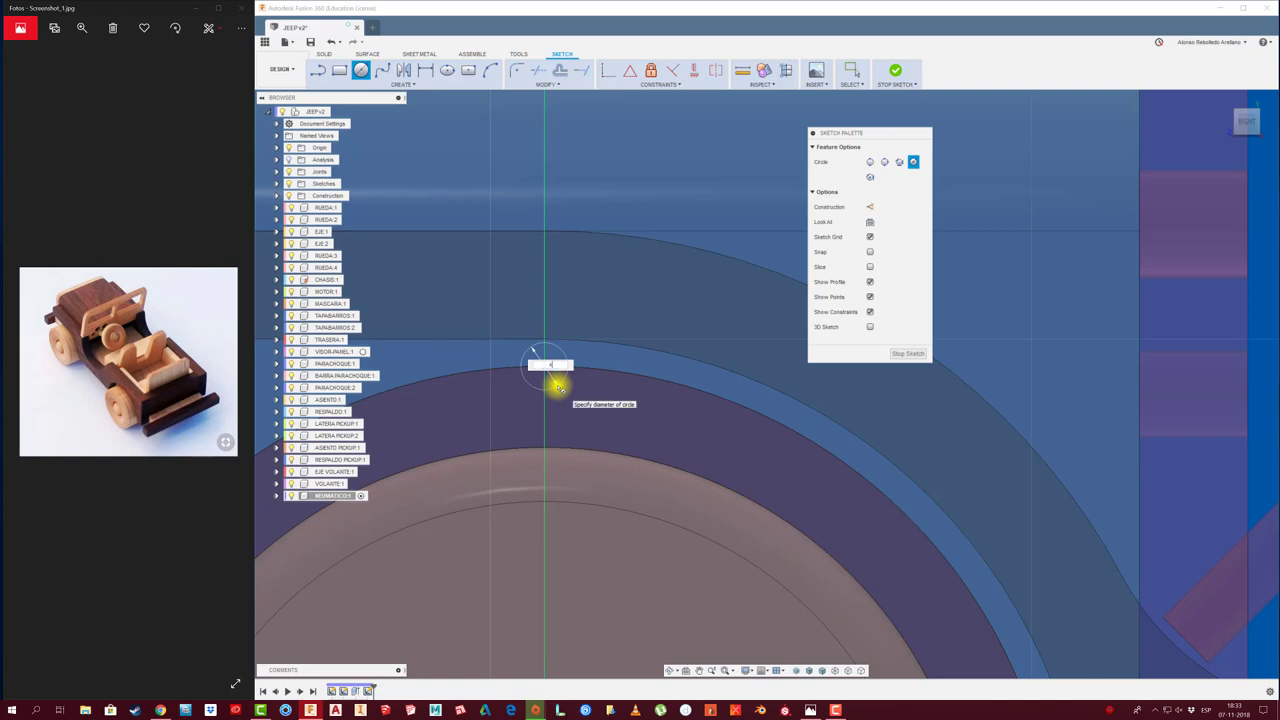
click(557, 387)
key(Escape)
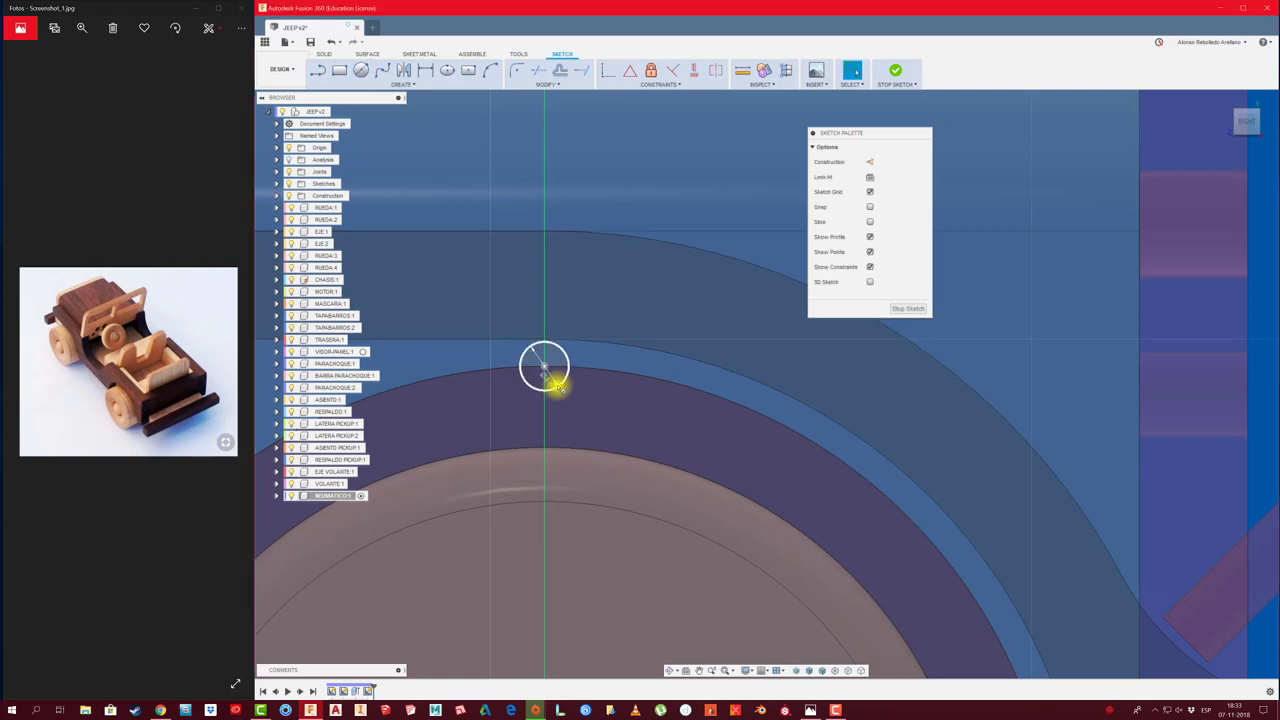
Extrude-cut the half-circle 20 mm into the tire to form a groove
key(e)
click(545, 374)
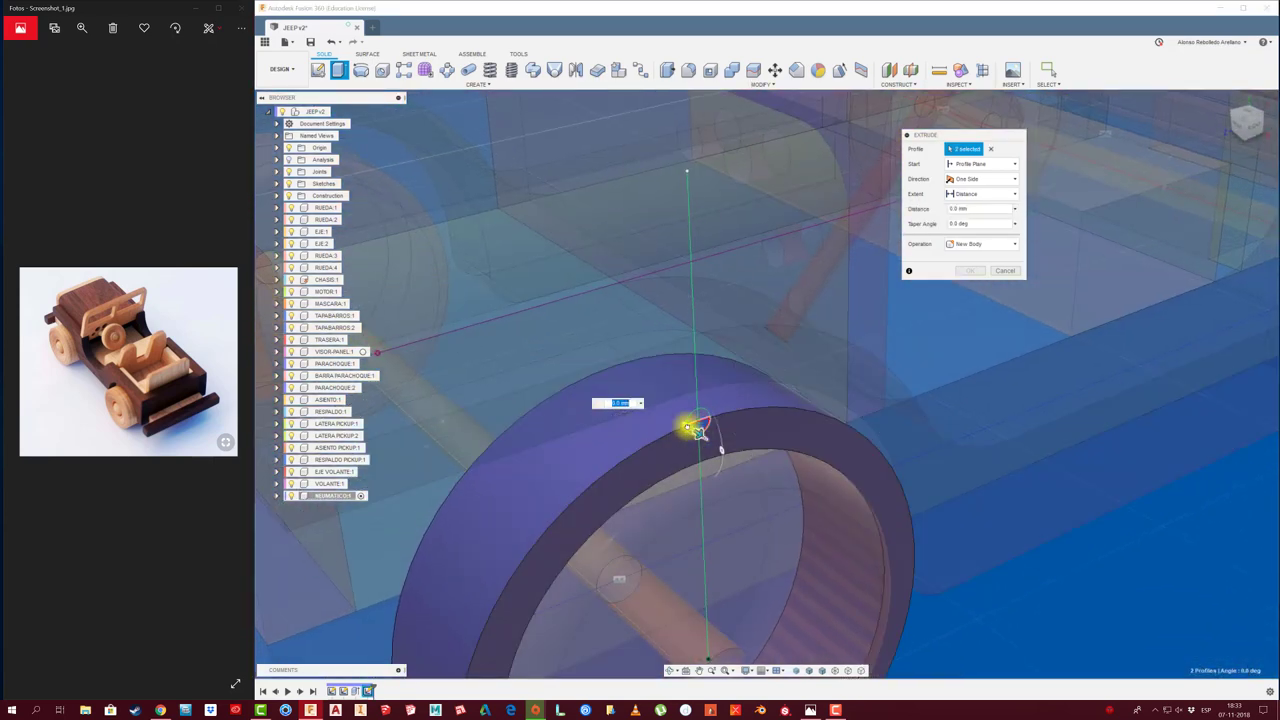
drag(688, 431, 620, 385)
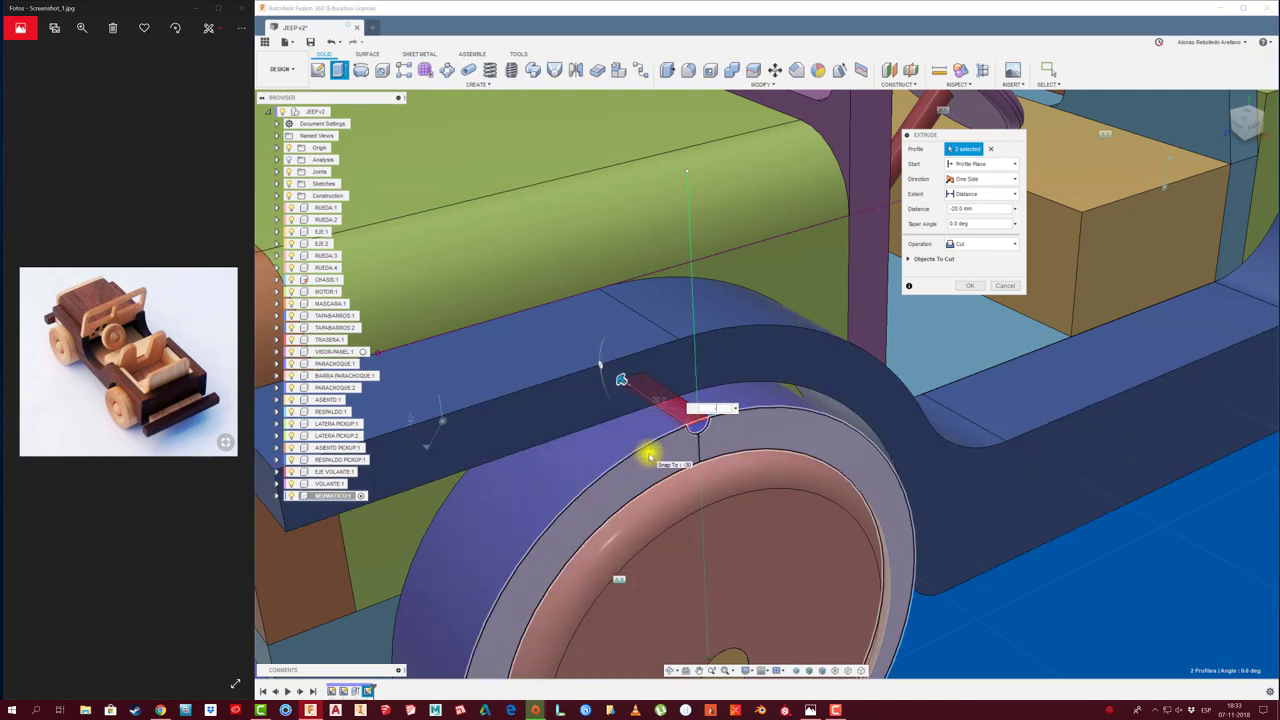
click(968, 288)
scroll(791, 491, down, 5)
shift+middle_drag(860, 523, 638, 568)
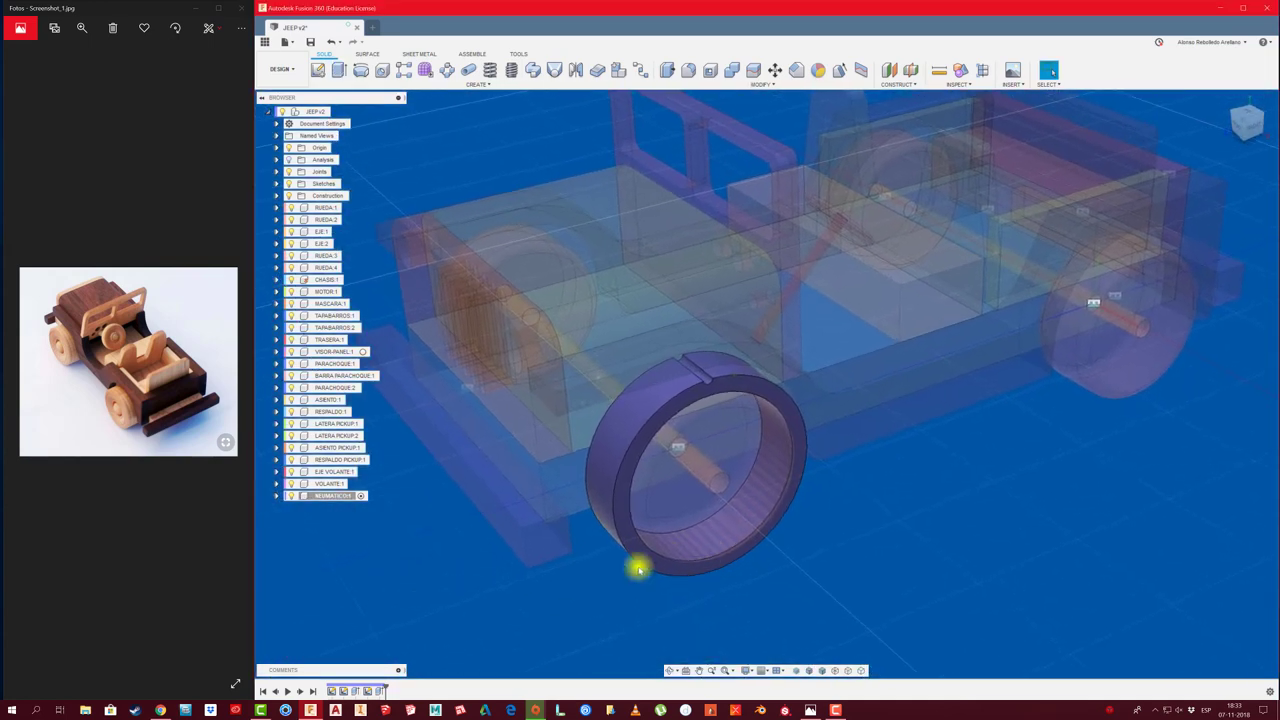
scroll(504, 580, up, 1)
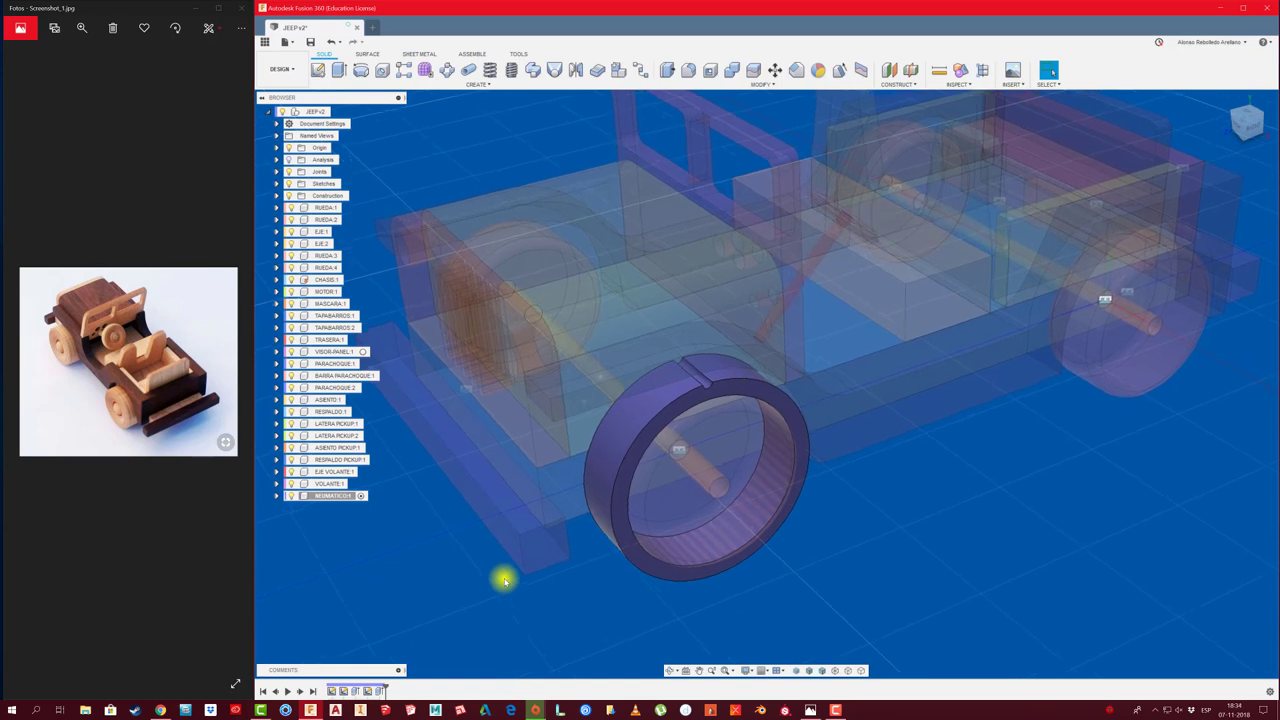
Circular-pattern the groove face 20 times around the front axle, then reactivate JEEP v2
click(448, 70)
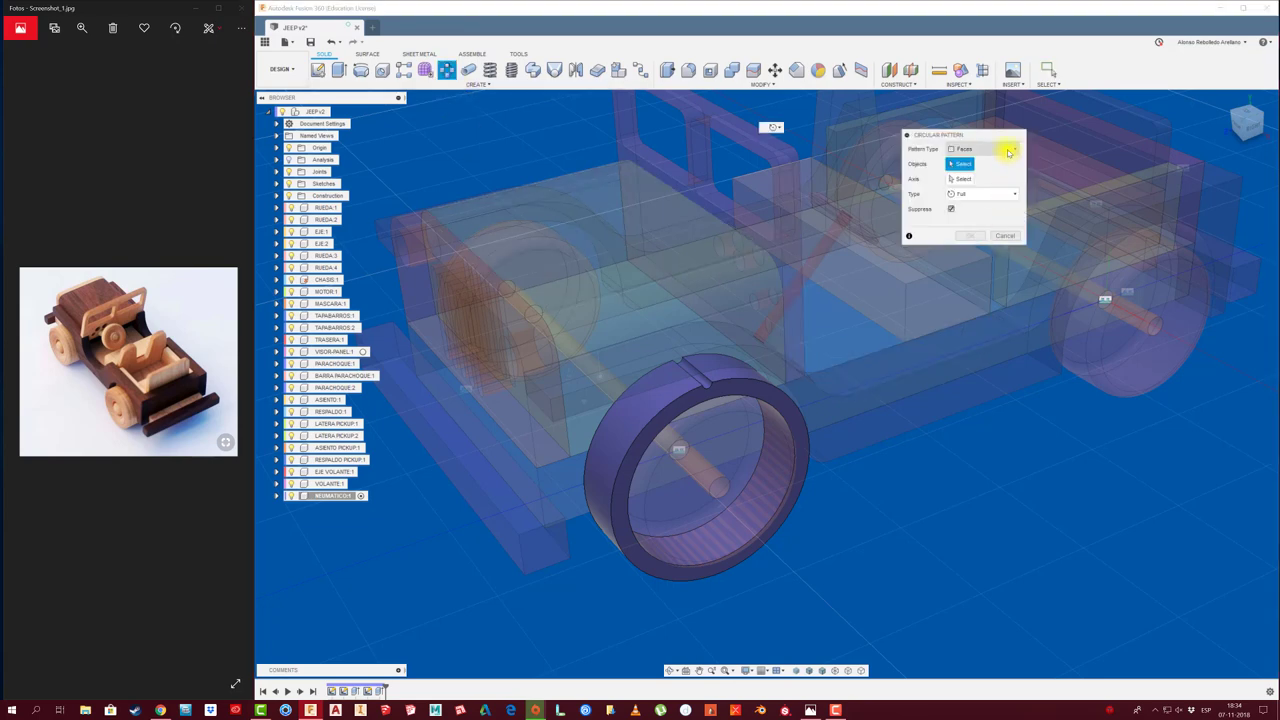
click(1009, 152)
click(700, 372)
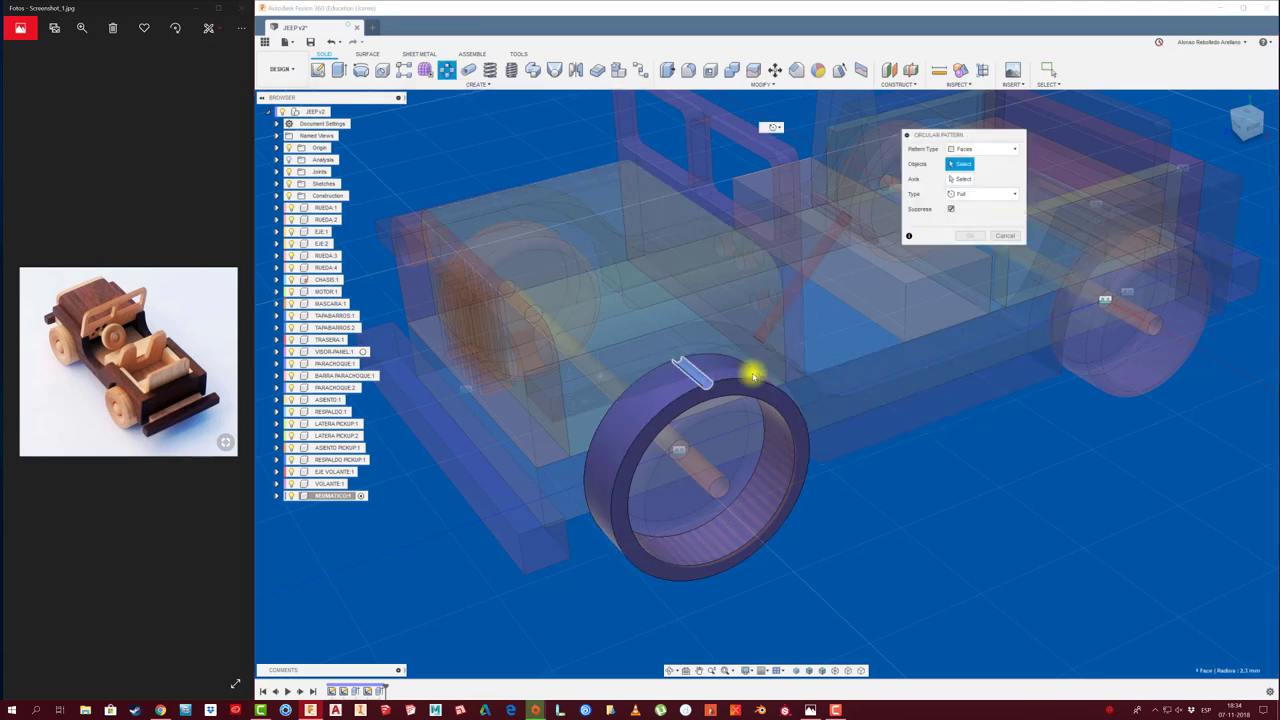
click(727, 487)
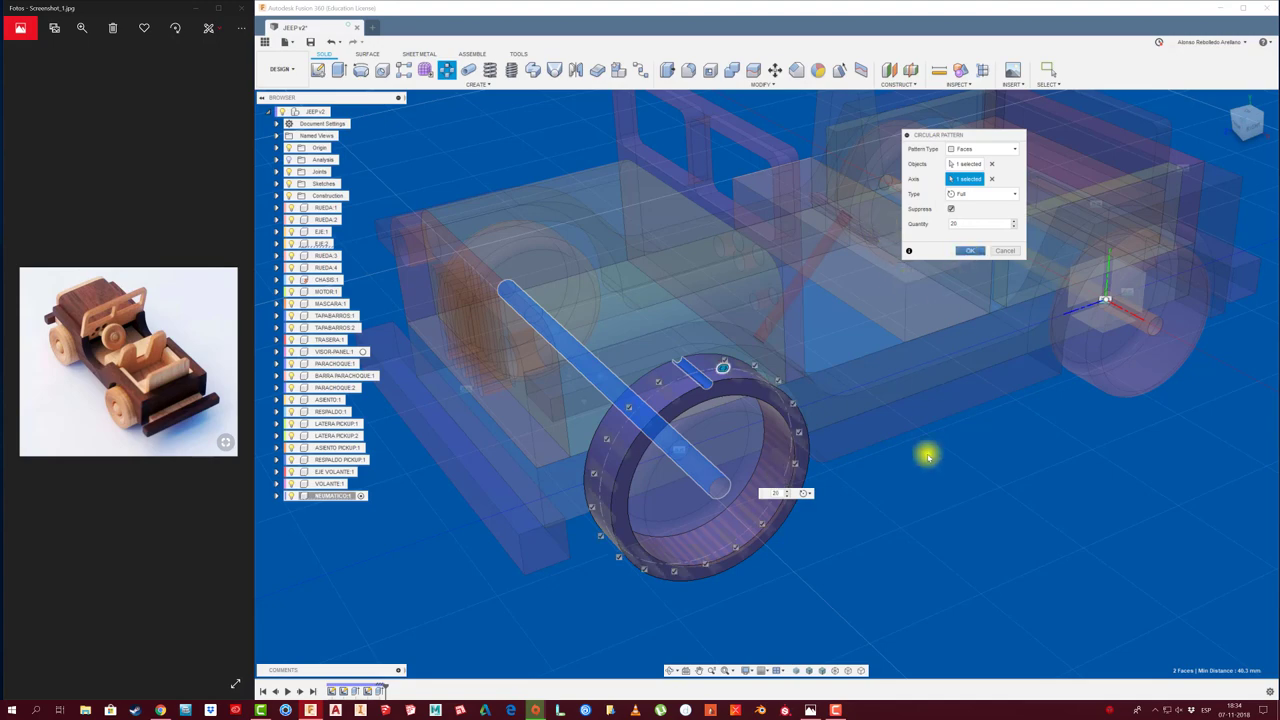
key(Return)
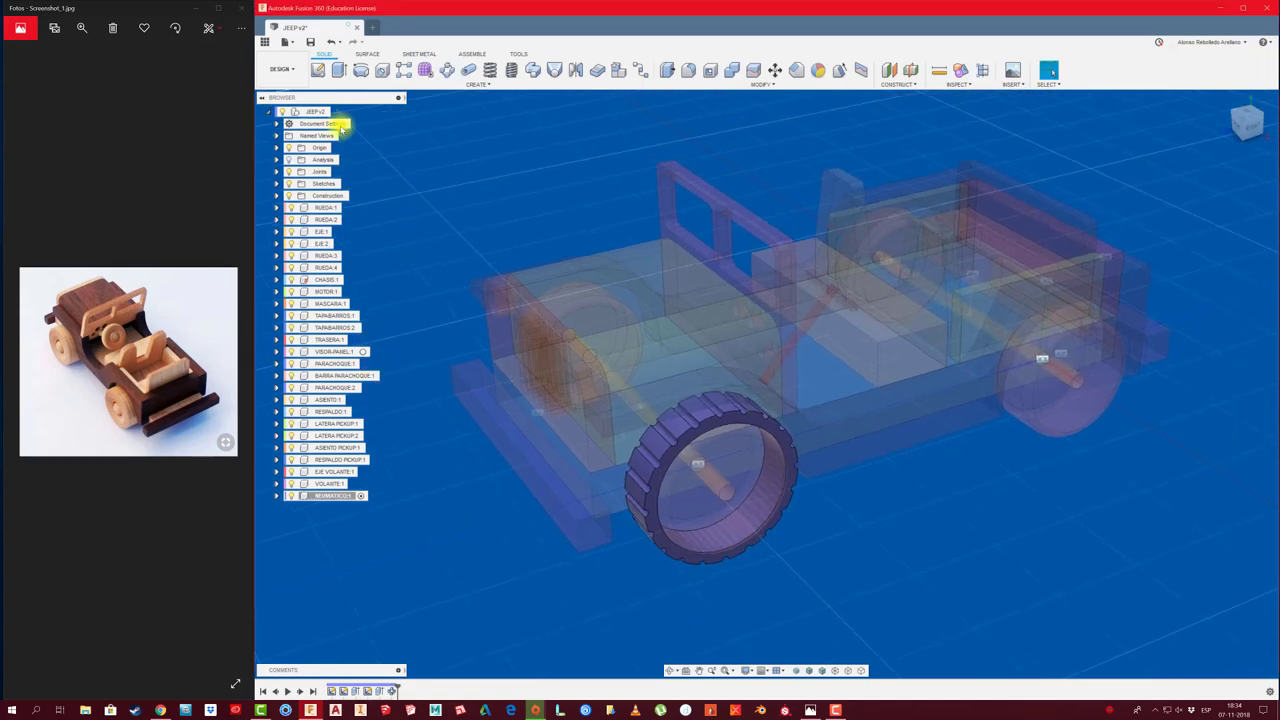
click(333, 111)
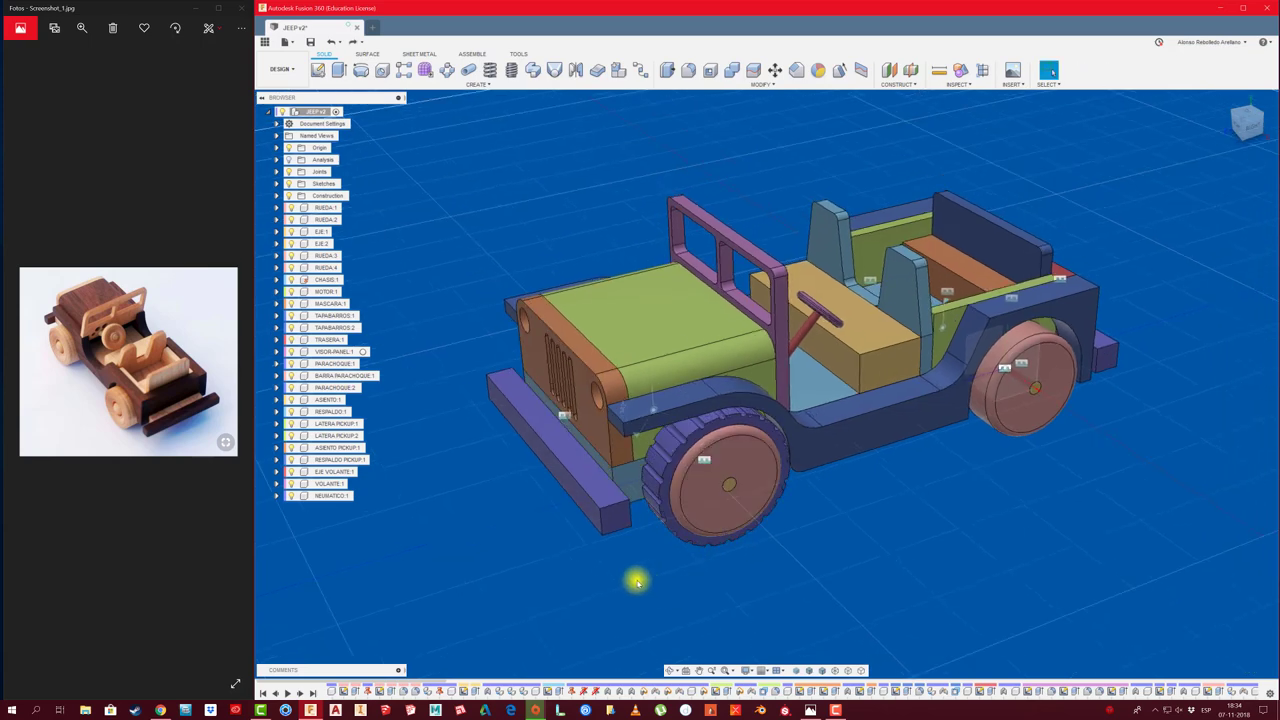
Copy NEUMATICO:1 and move the pasted copy back along Z onto the rear wheel
shift+middle_drag(634, 580, 389, 526)
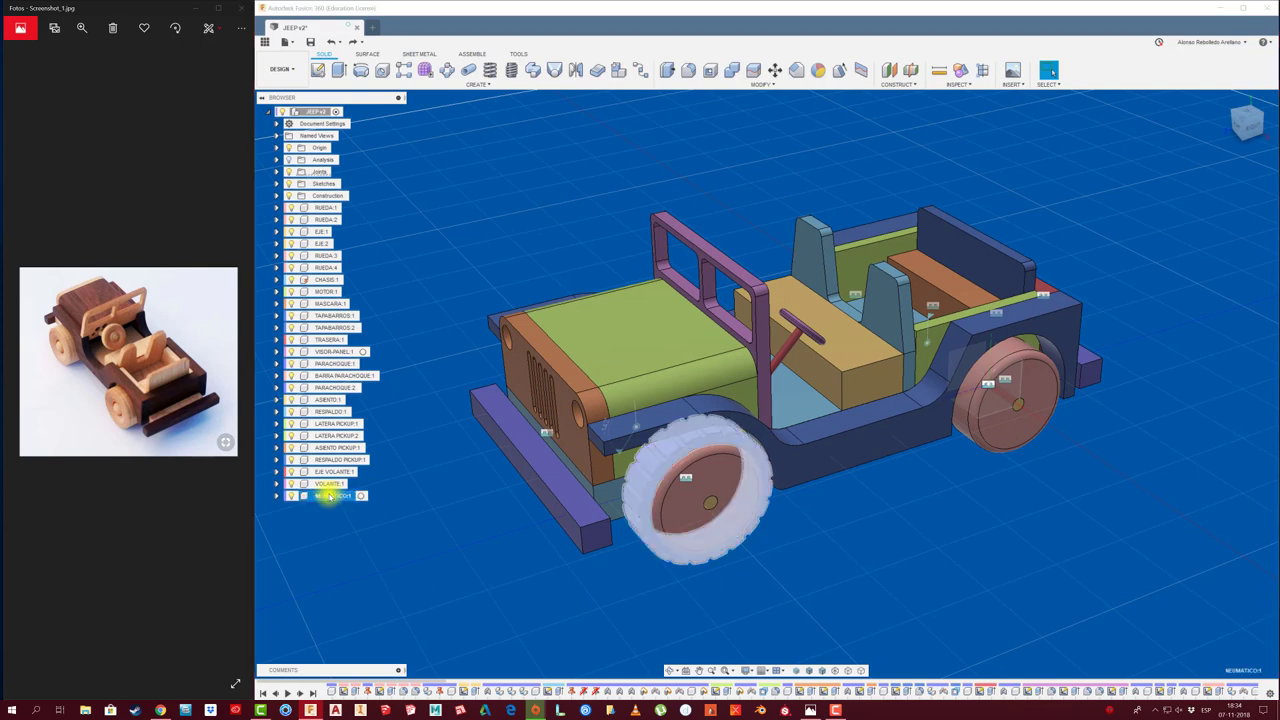
key(ctrl+c)
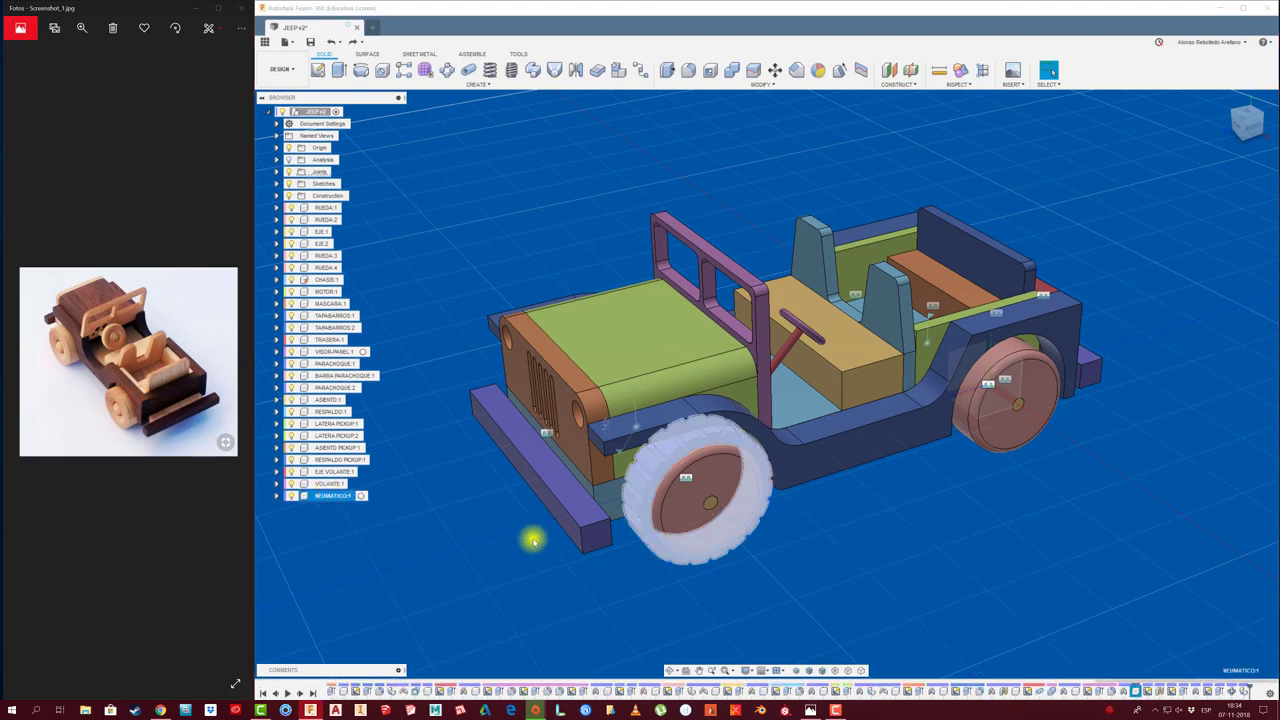
key(ctrl+v)
drag(709, 494, 885, 445)
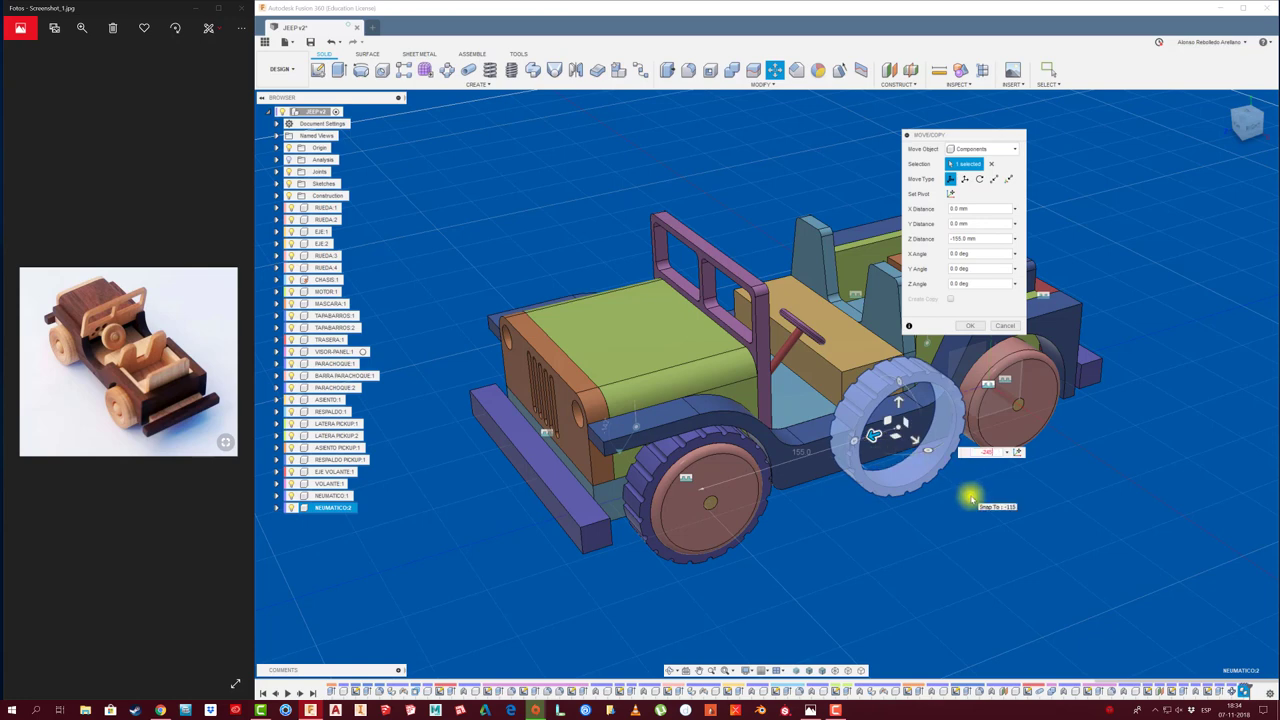
key(Return)
click(969, 325)
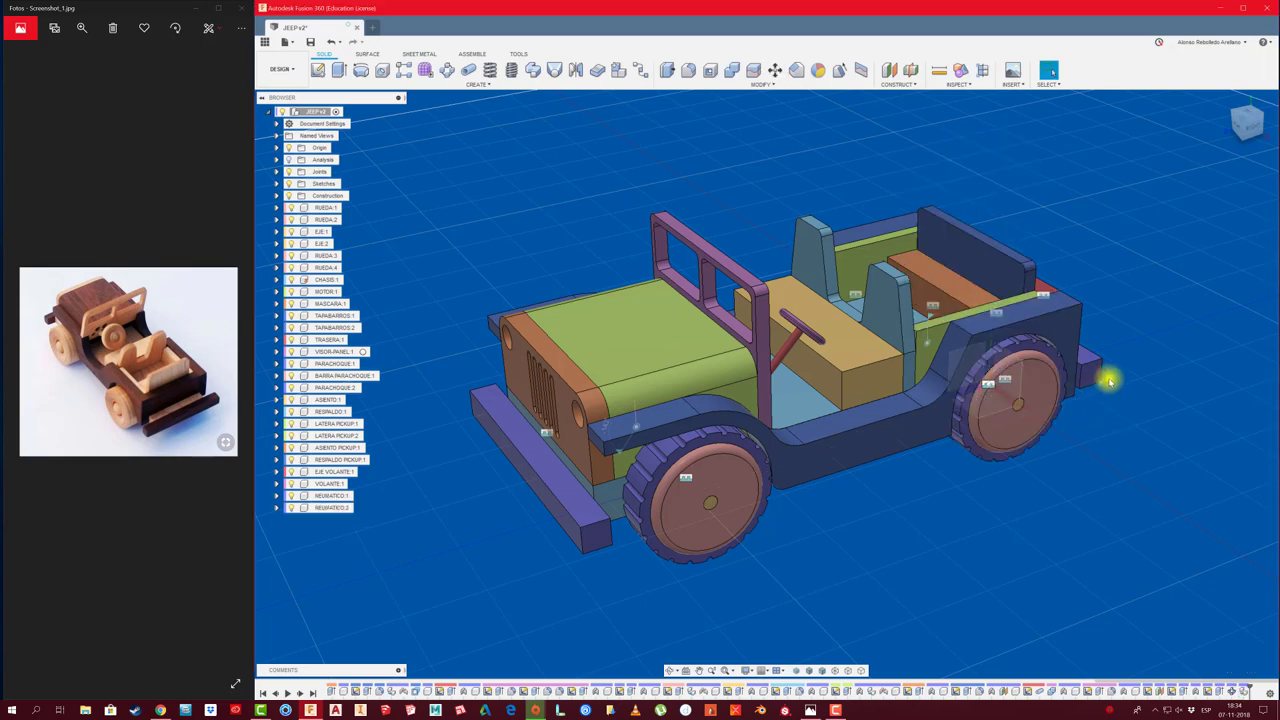
scroll(1108, 400, up, 3)
scroll(1085, 490, down, 1)
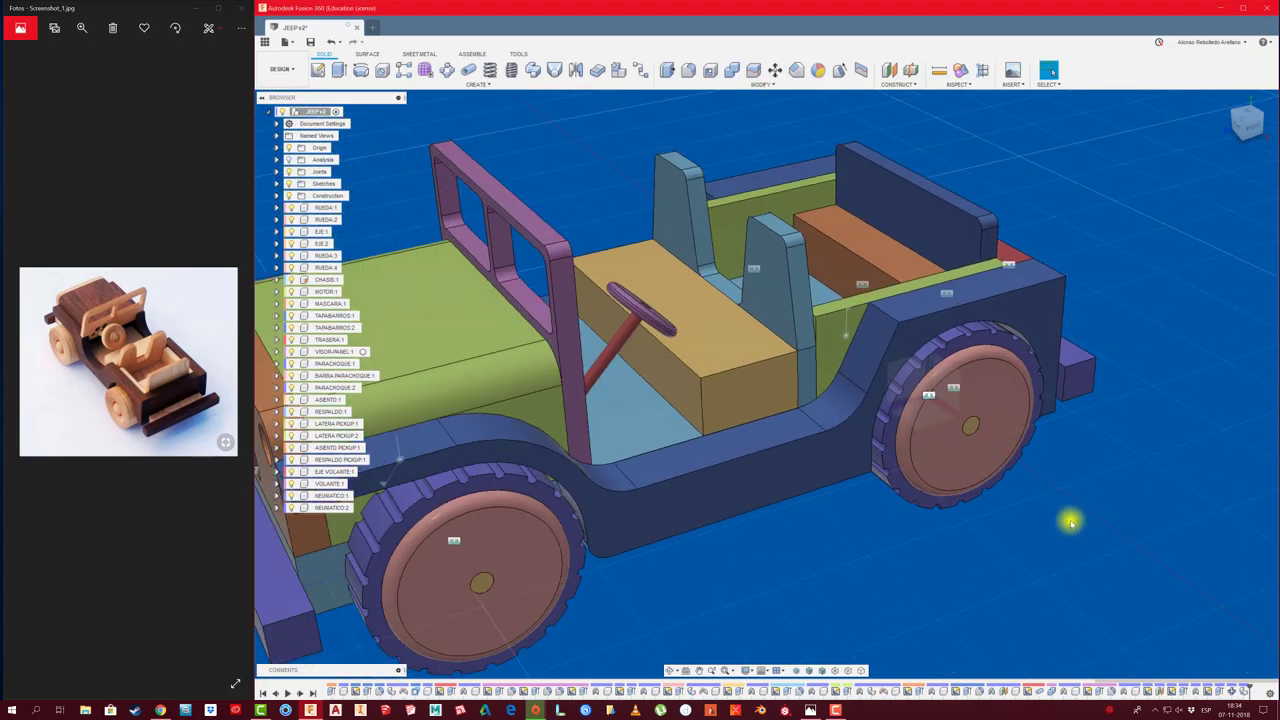
shift+middle_drag(1073, 512, 1024, 517)
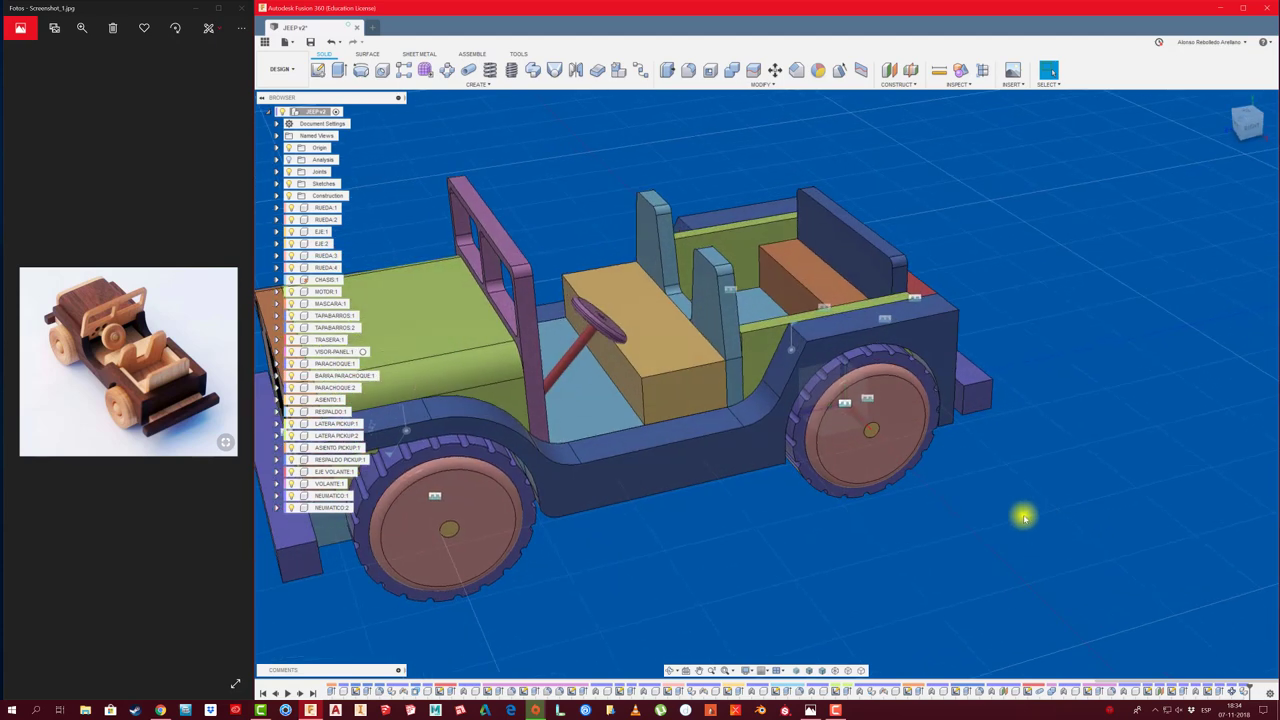
key(shift+j)
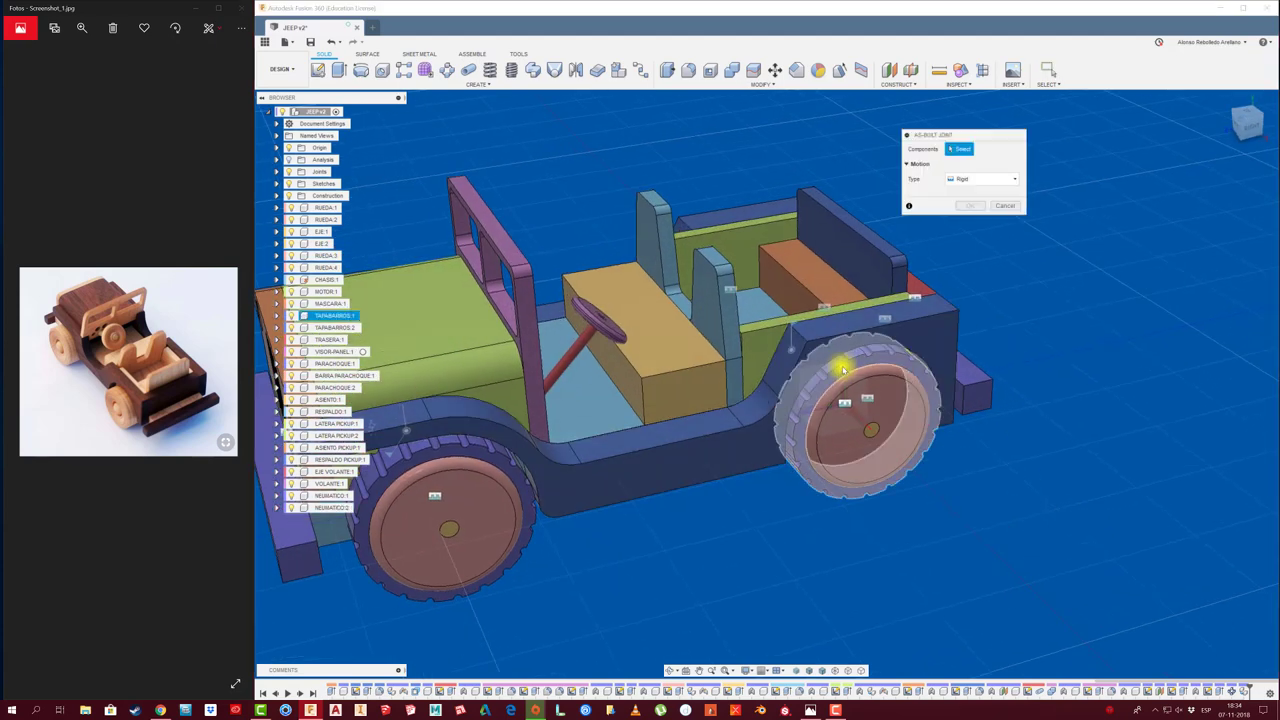
Rigidly join the NEUMATICO 2 tire to the rear wheel with an as-built joint
click(869, 365)
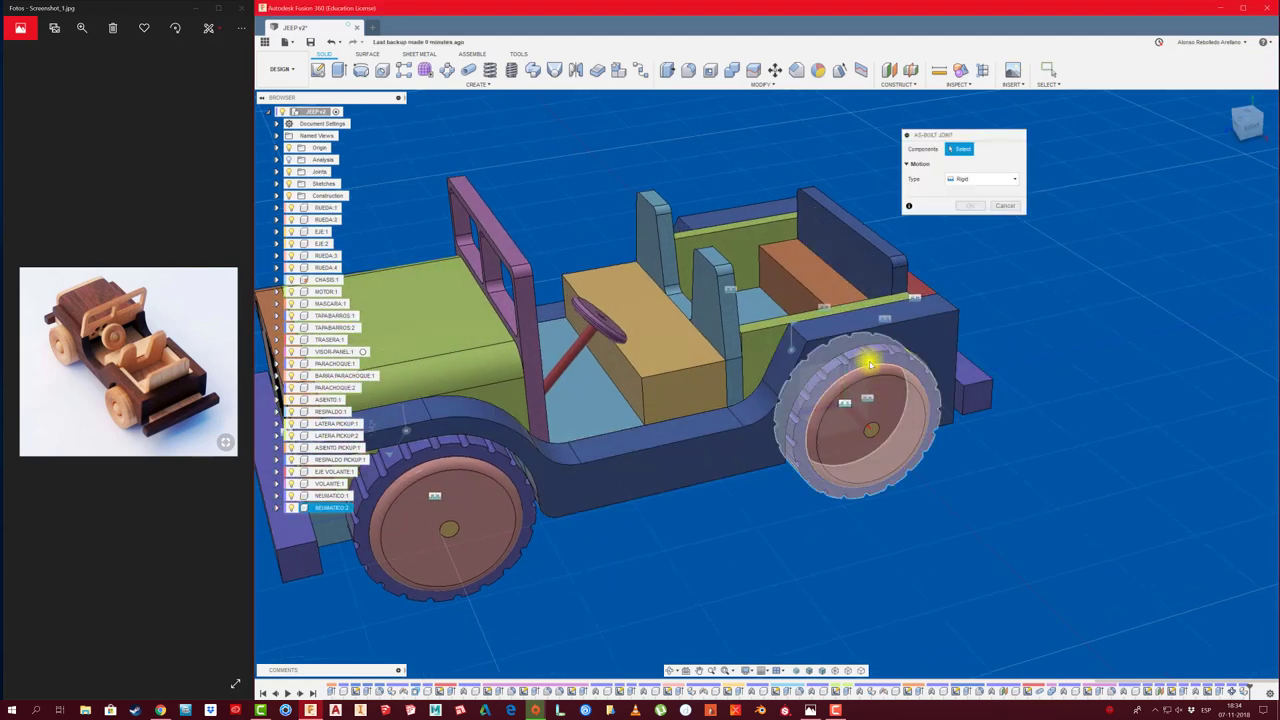
click(874, 370)
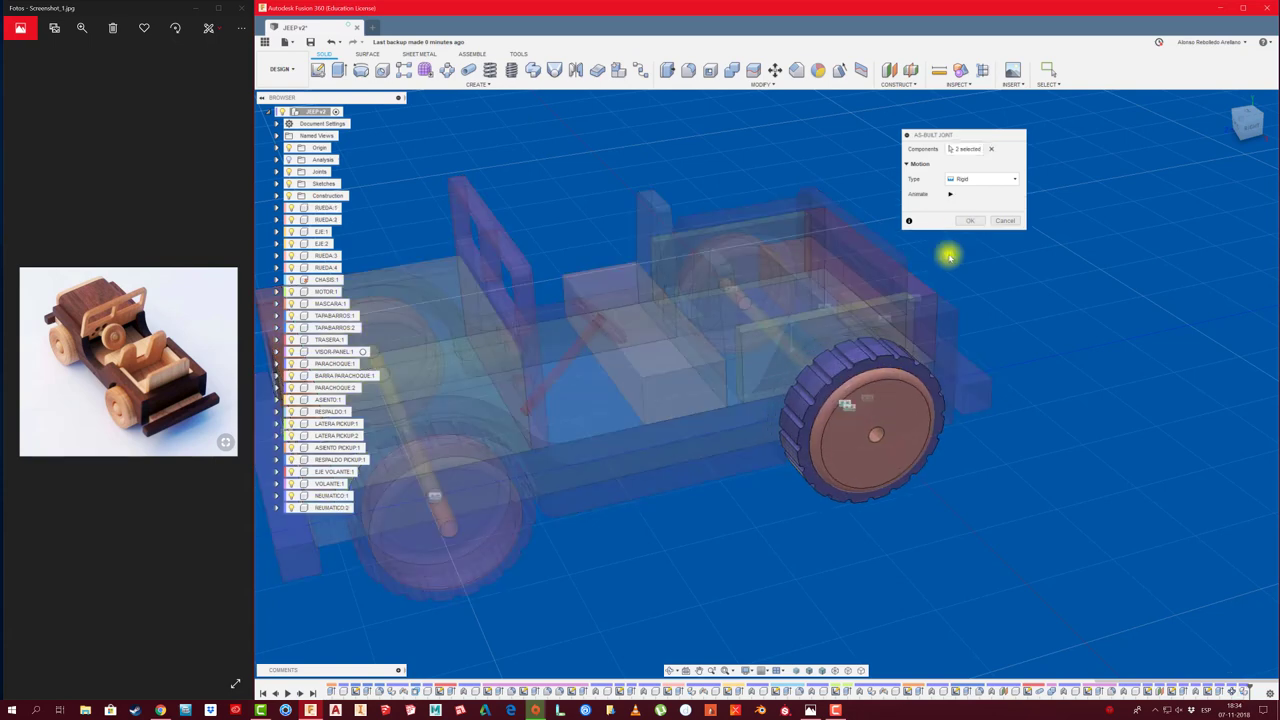
click(968, 221)
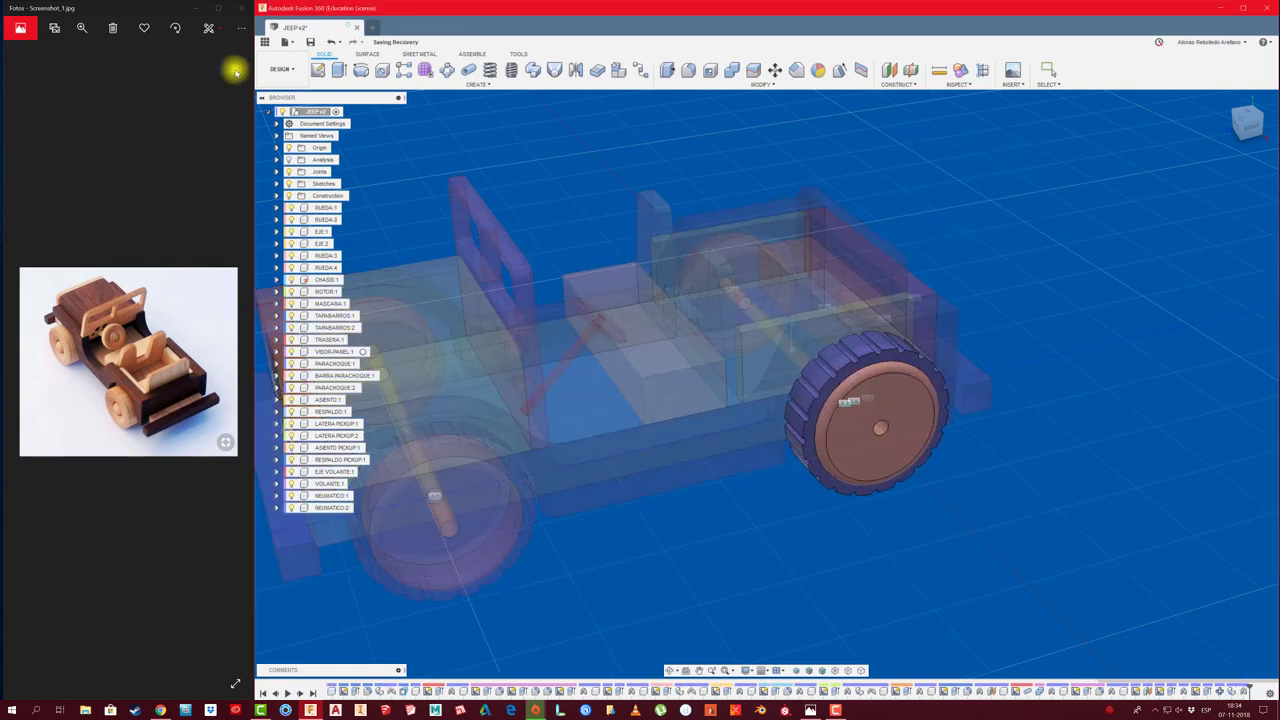
Close the reference photo, maximize Fusion 360 and return to the home view
click(241, 8)
double_click(1062, 10)
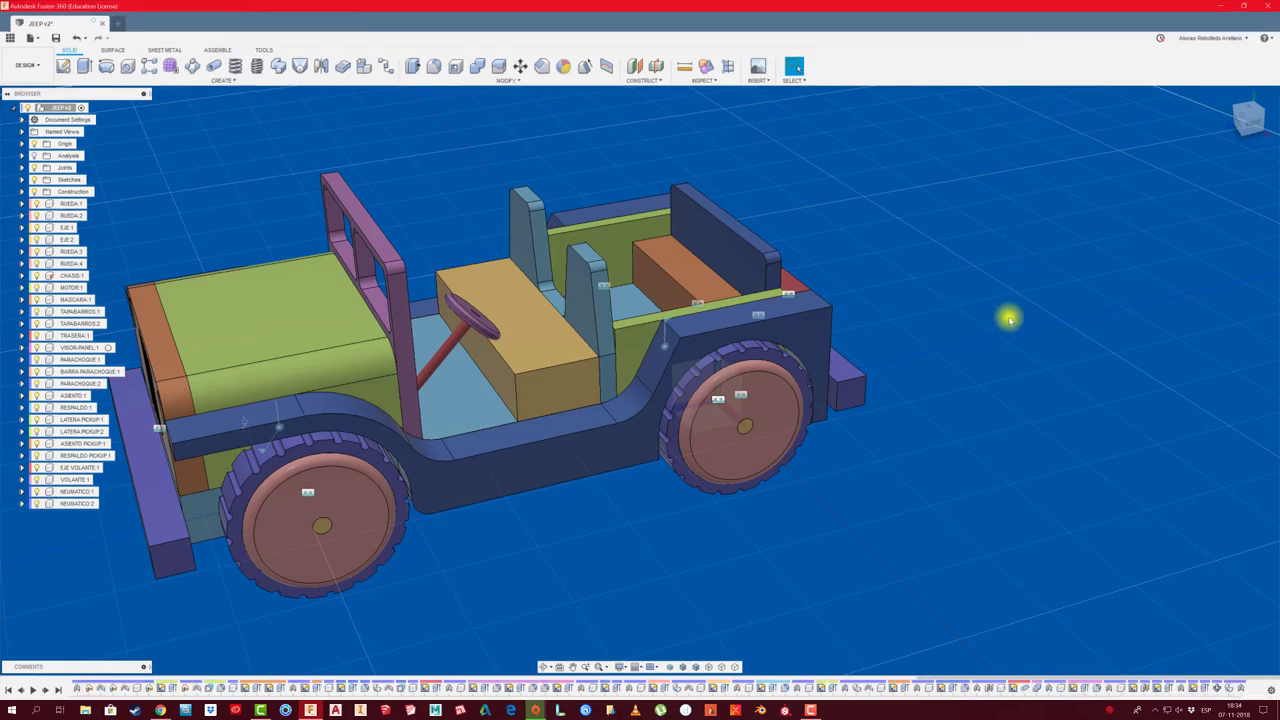
key(F6)
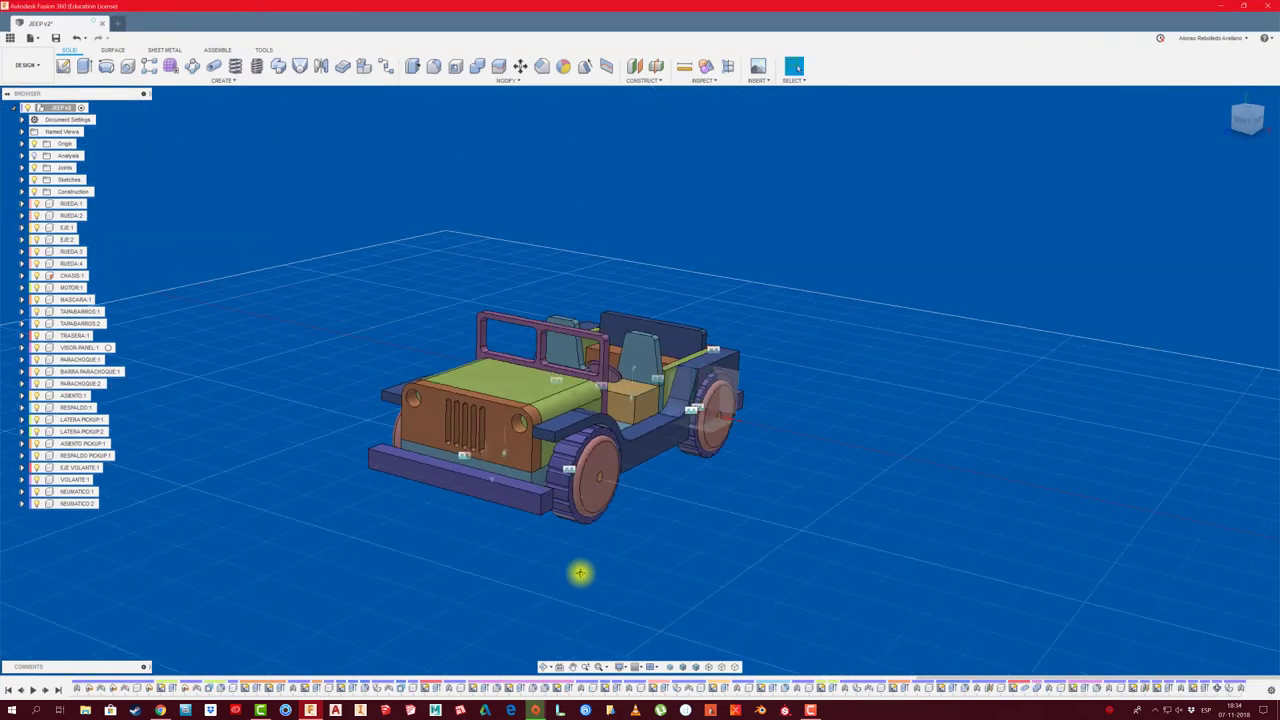
Copy both tires and paste the copies onto the jeep's other side
click(78, 493)
ctrl+click(78, 503)
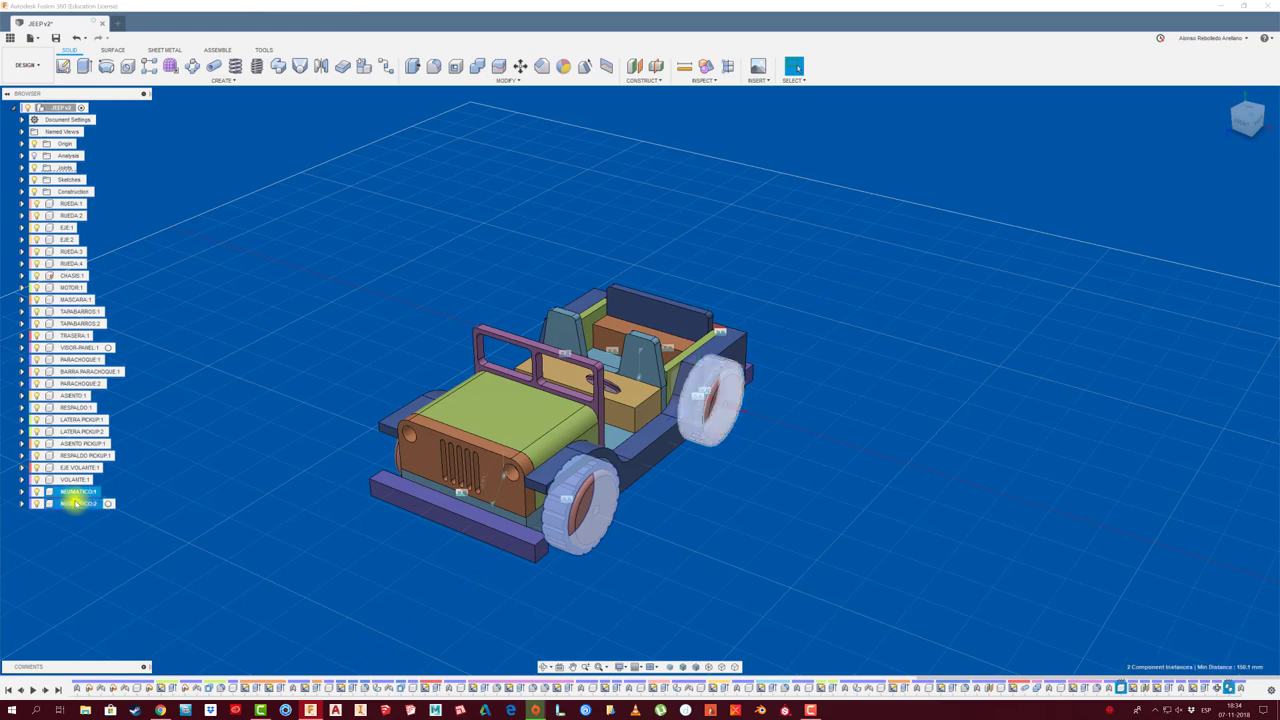
key(ctrl+c)
key(ctrl+v)
drag(571, 514, 339, 436)
click(971, 328)
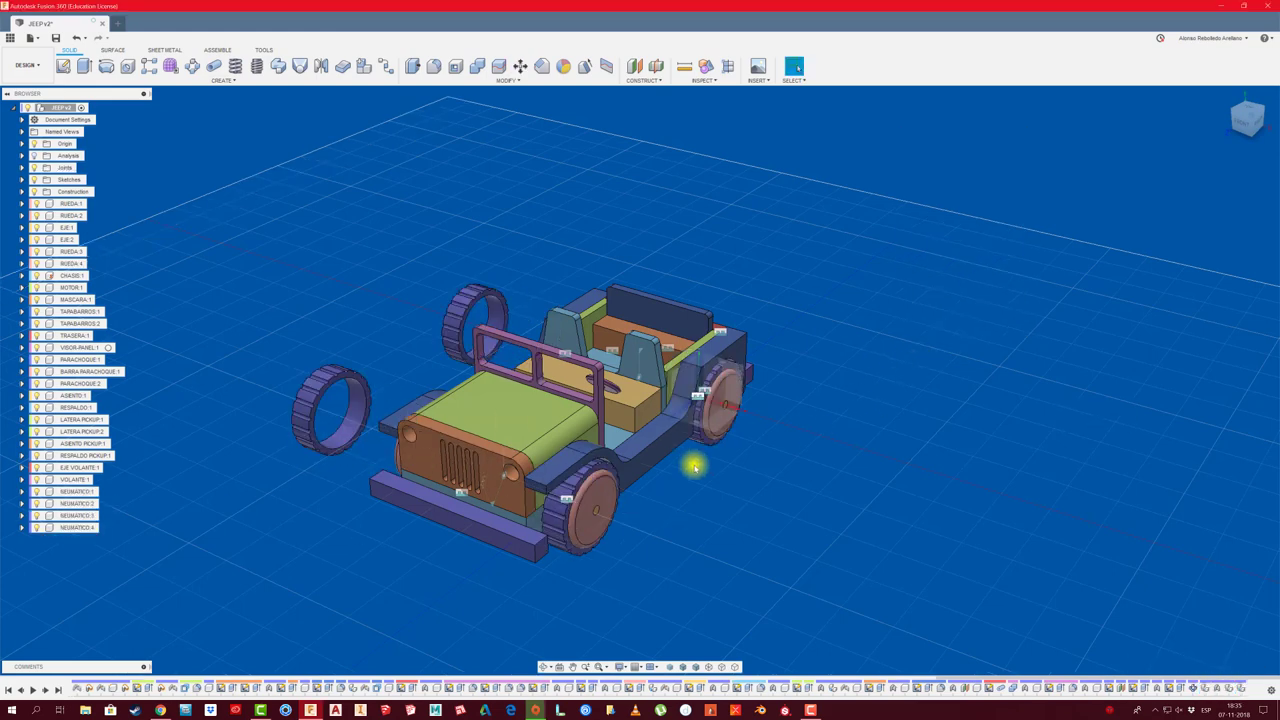
shift+middle_drag(571, 491, 557, 508)
Rigidly joint the two copied tires onto the remaining front and rear wheels
key(j)
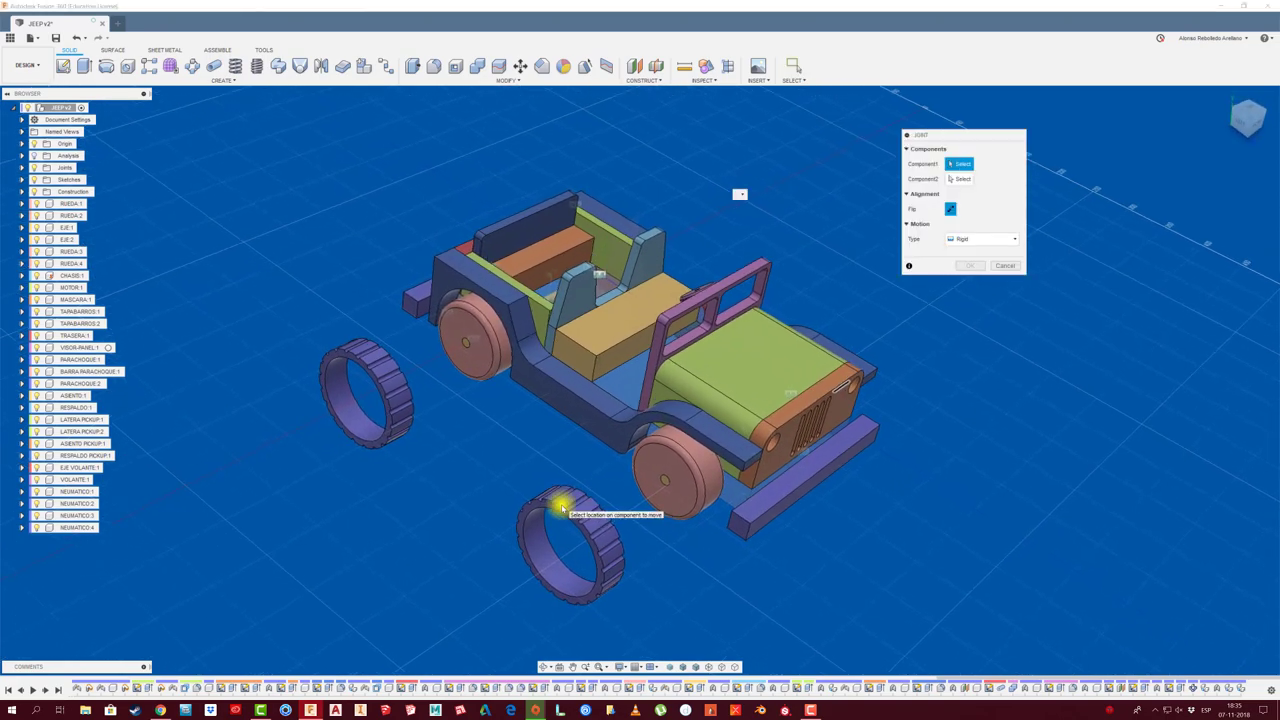
click(560, 550)
click(696, 462)
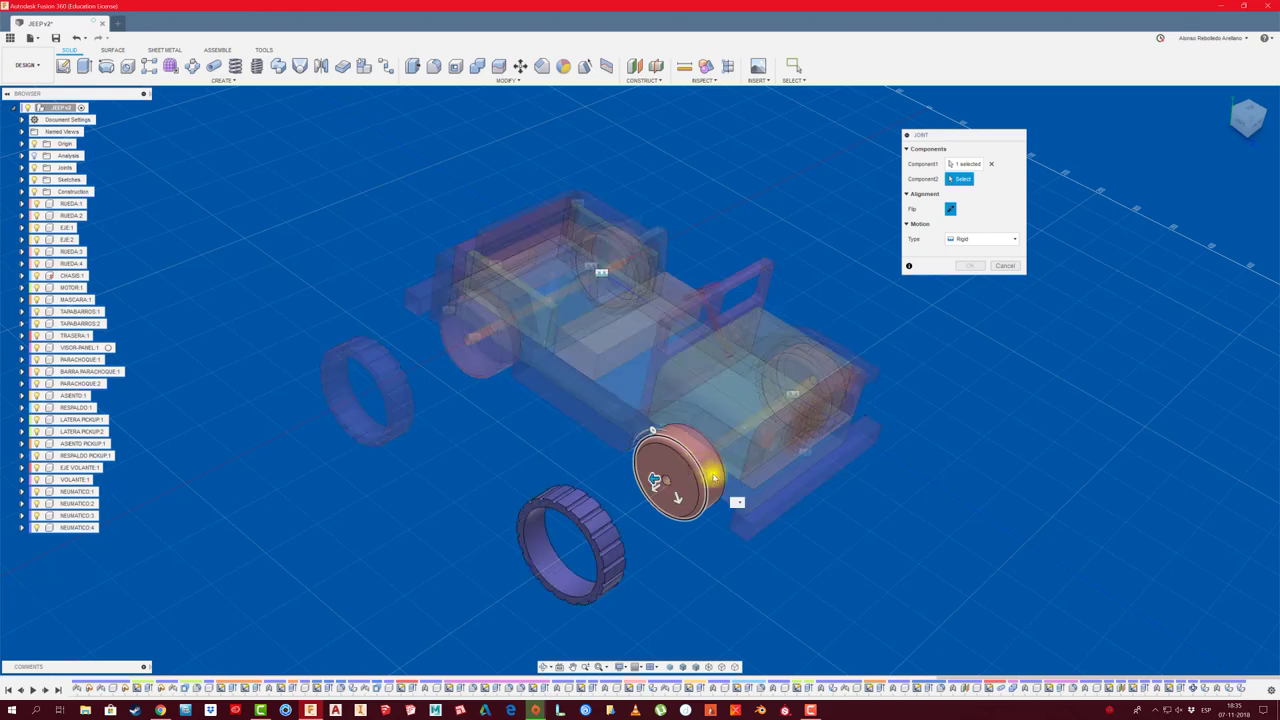
click(968, 334)
shift+middle_drag(483, 484, 549, 503)
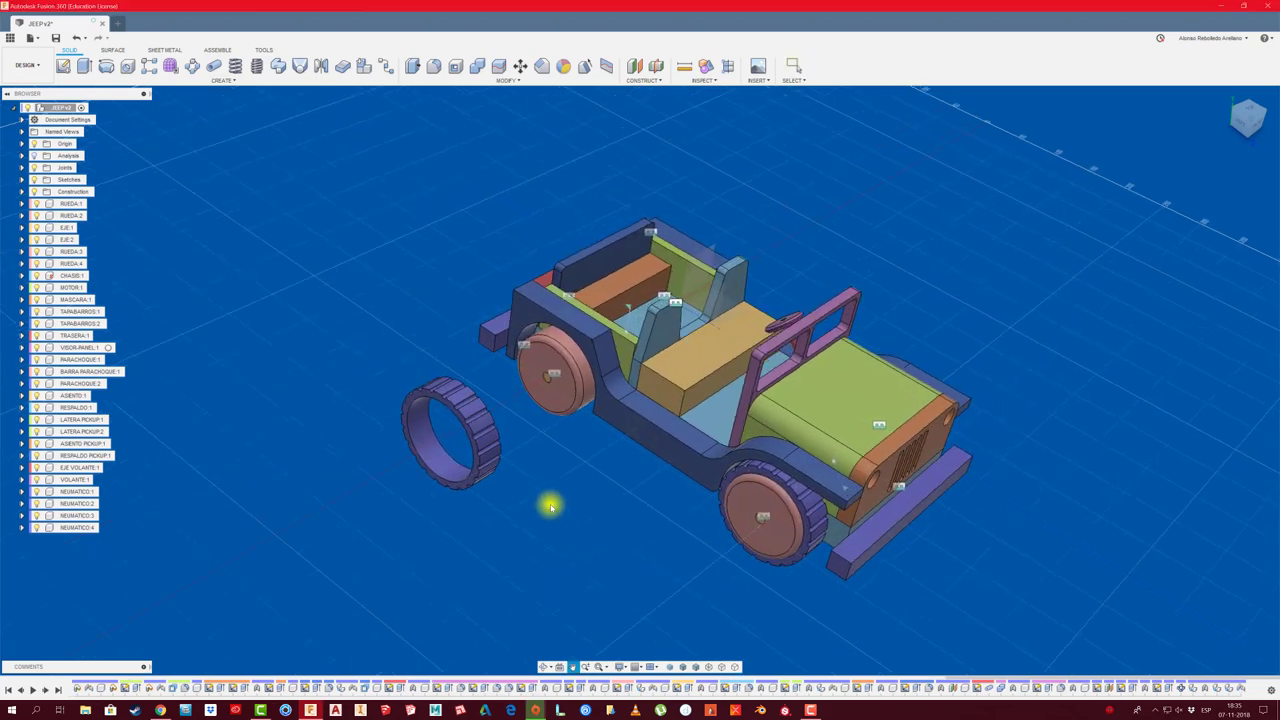
key(j)
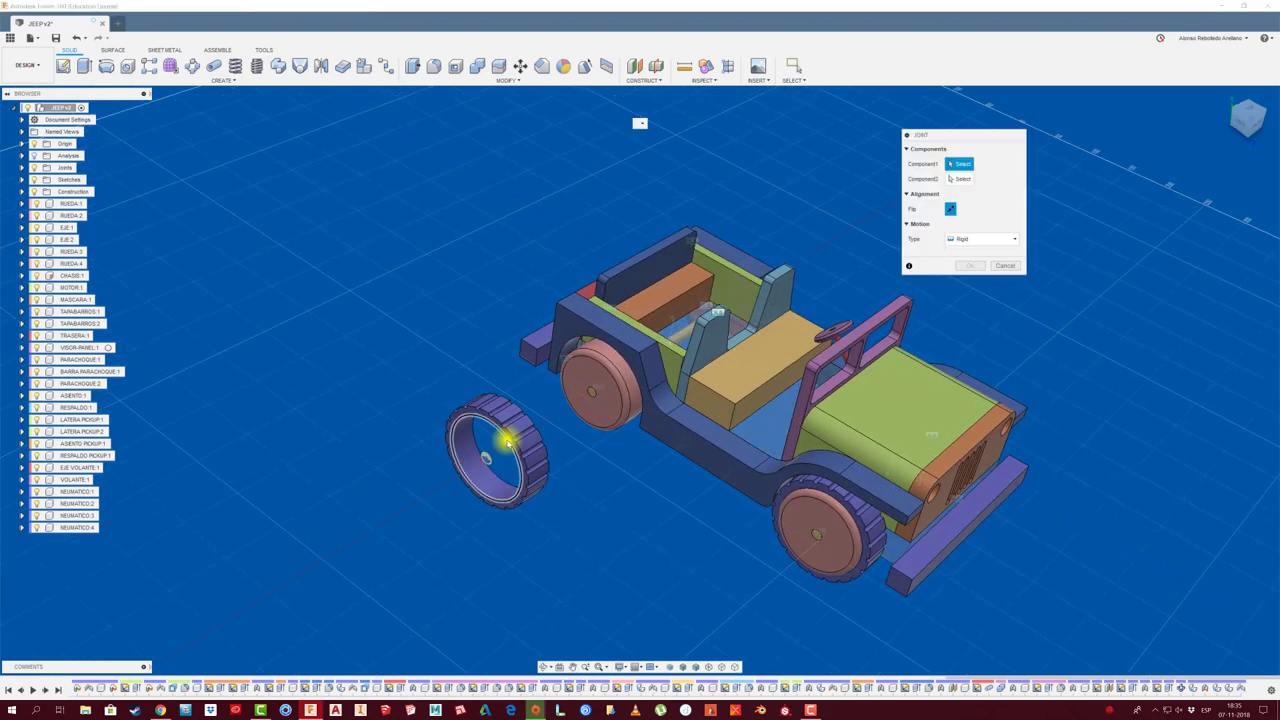
click(505, 460)
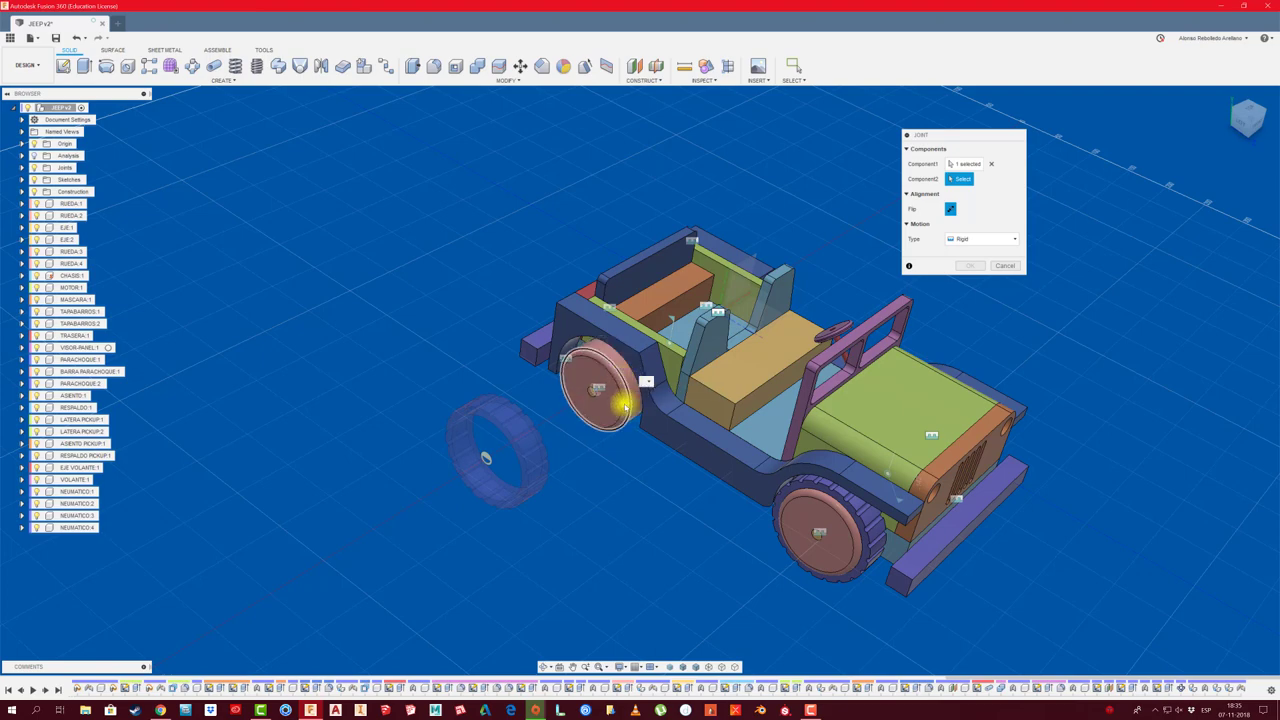
click(608, 402)
click(966, 338)
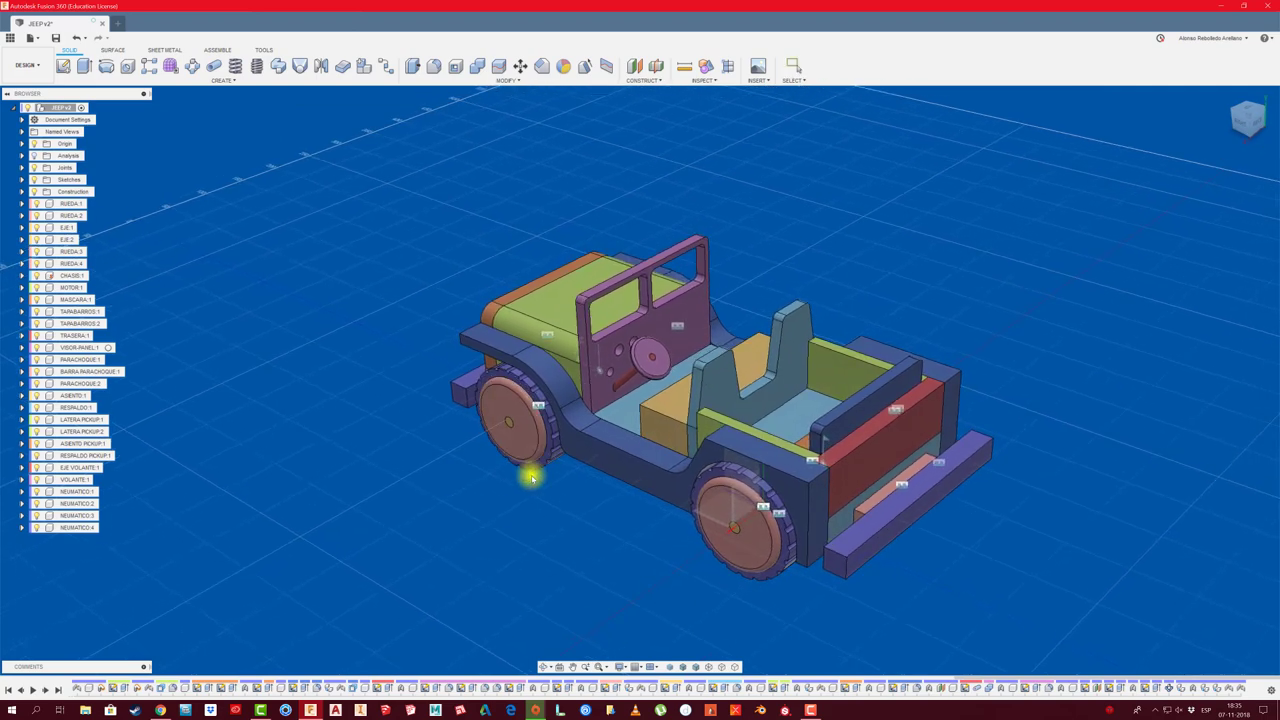
drag(543, 474, 714, 491)
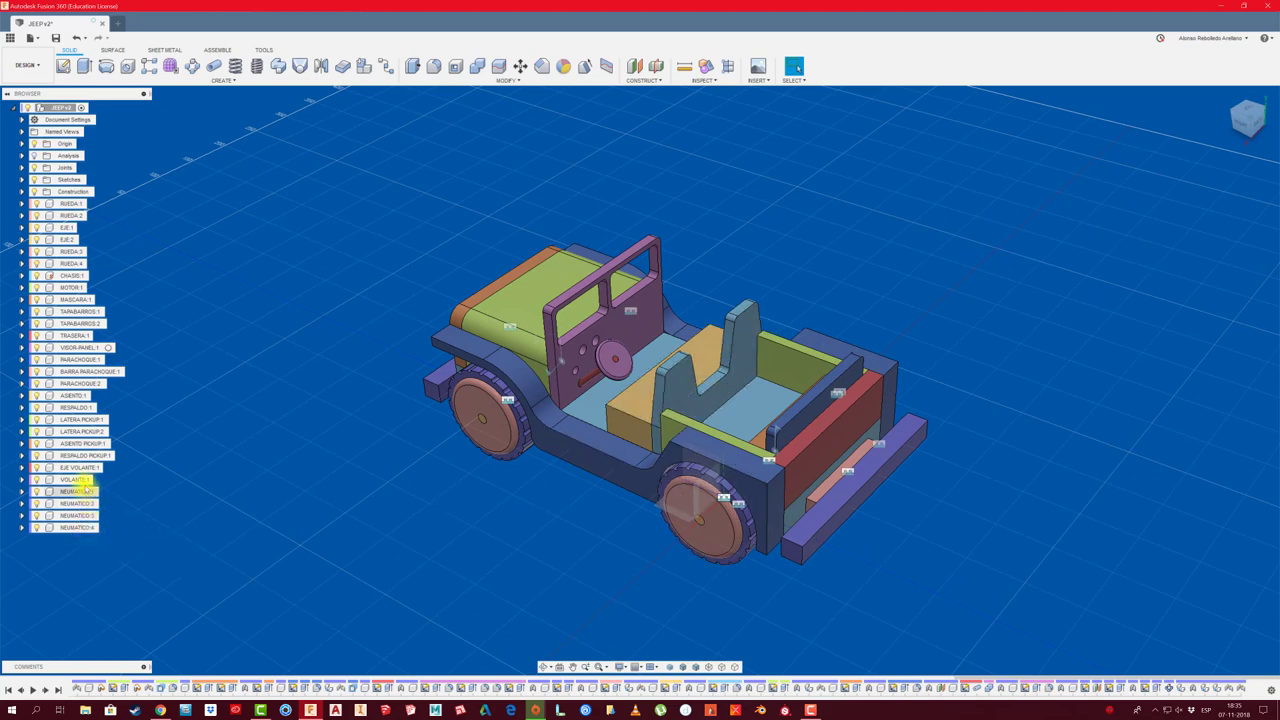
Select RUEDA:1 through VOLANTE:1 and open the Physical Material library
click(80, 480)
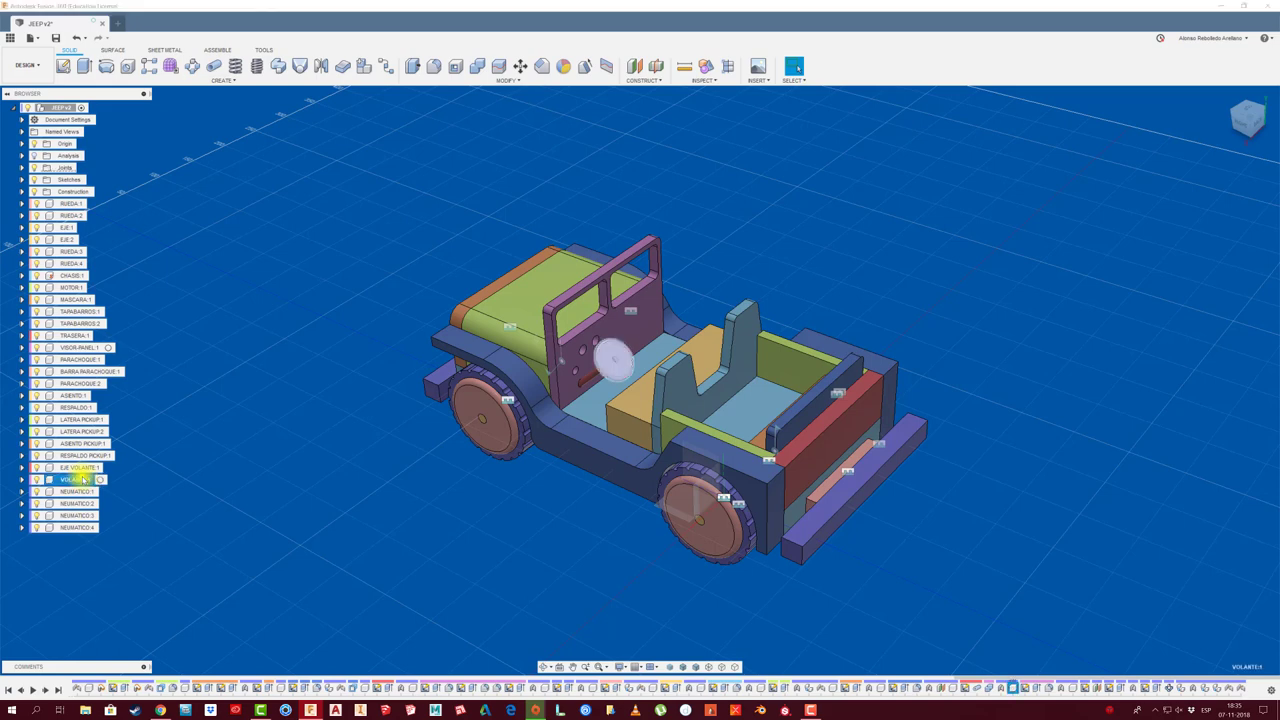
shift+click(70, 204)
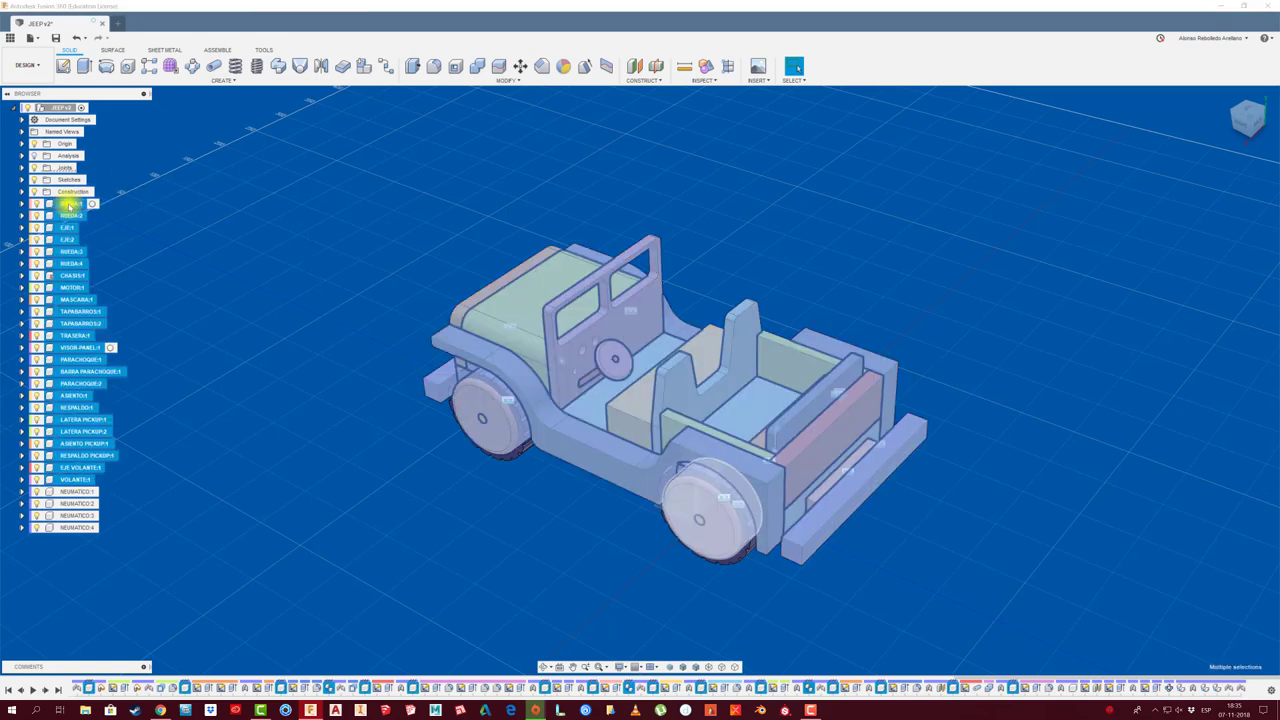
right_click(70, 205)
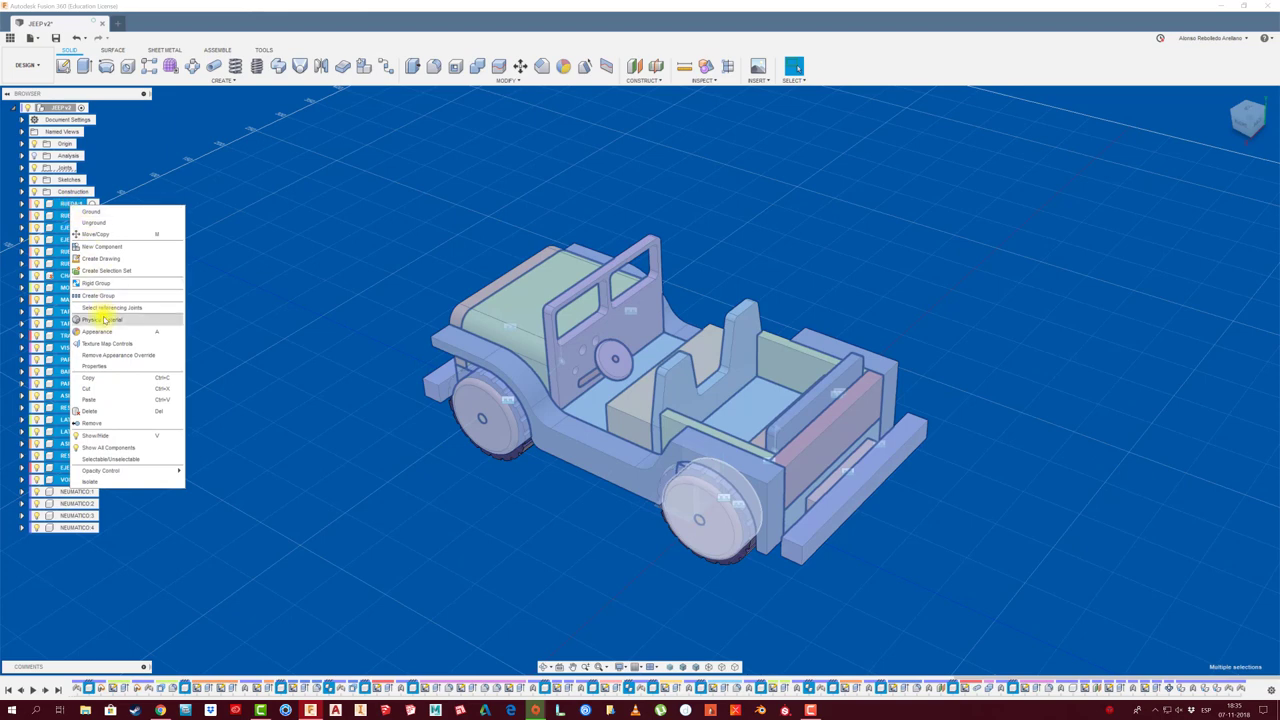
click(104, 319)
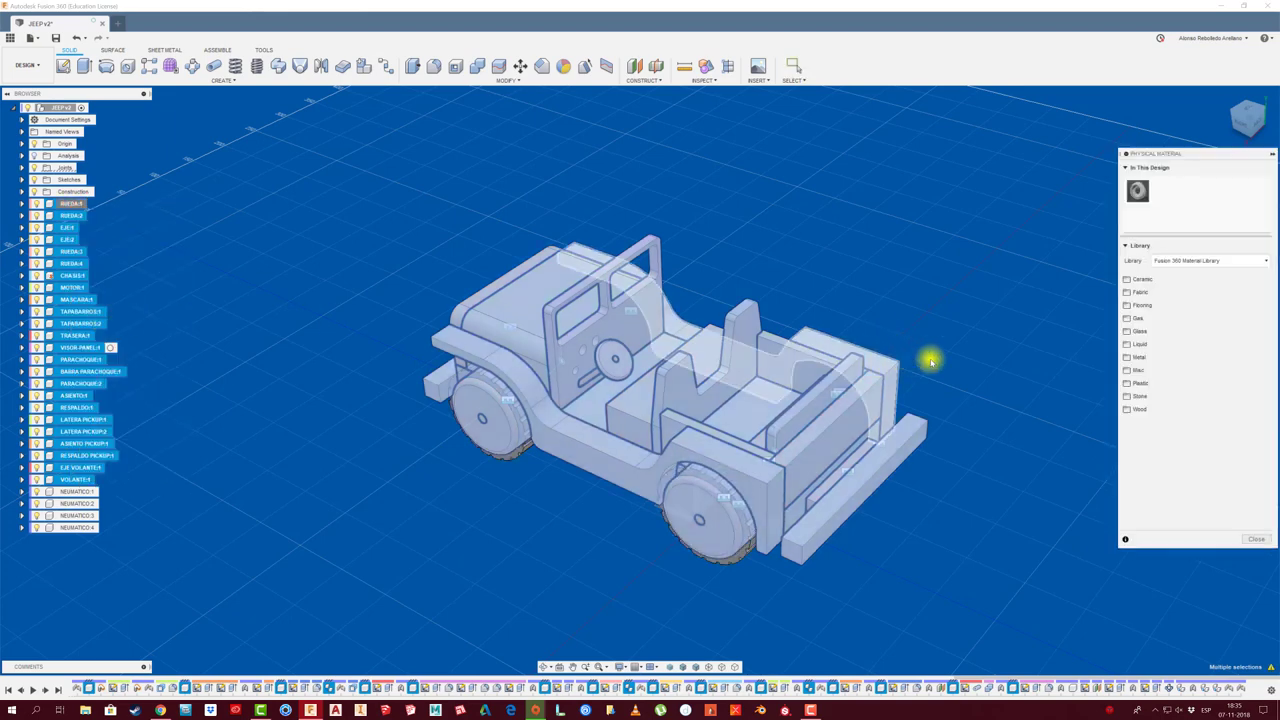
Apply Pine, Radiata from the Wood materials to the selected jeep parts
click(1154, 410)
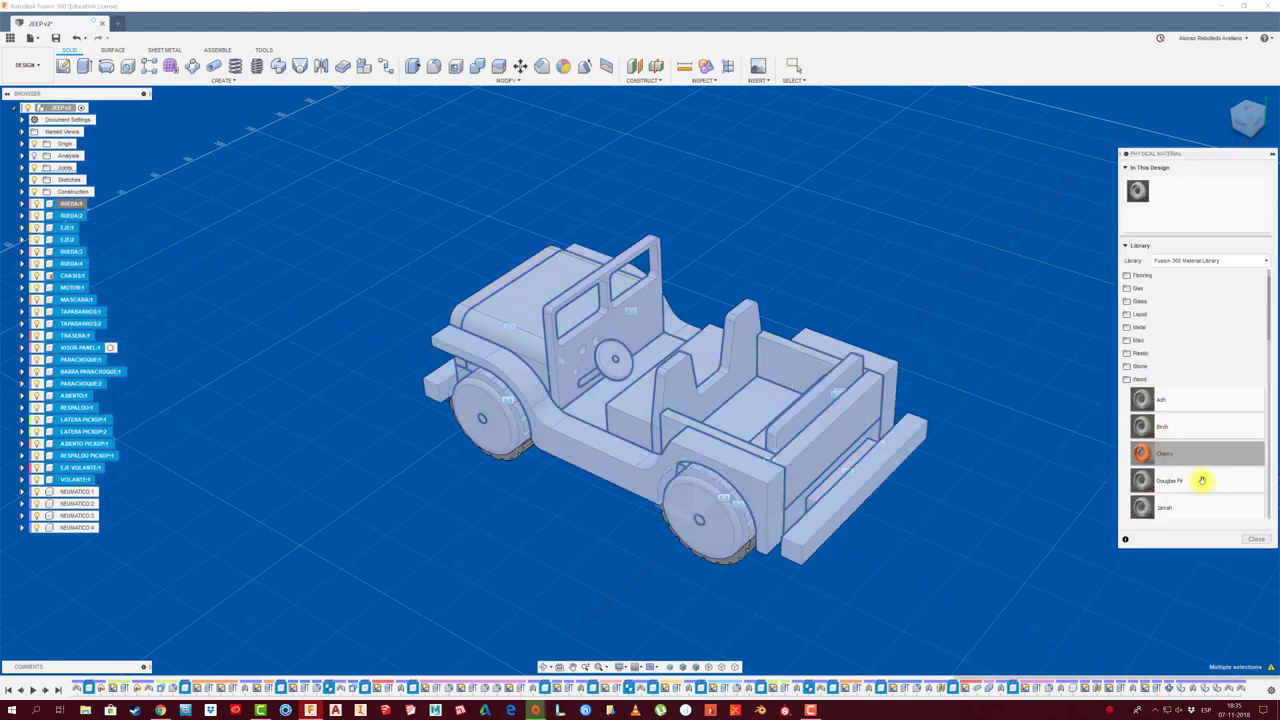
scroll(1197, 487, down, 3)
scroll(1201, 481, down, 2)
scroll(1201, 480, down, 3)
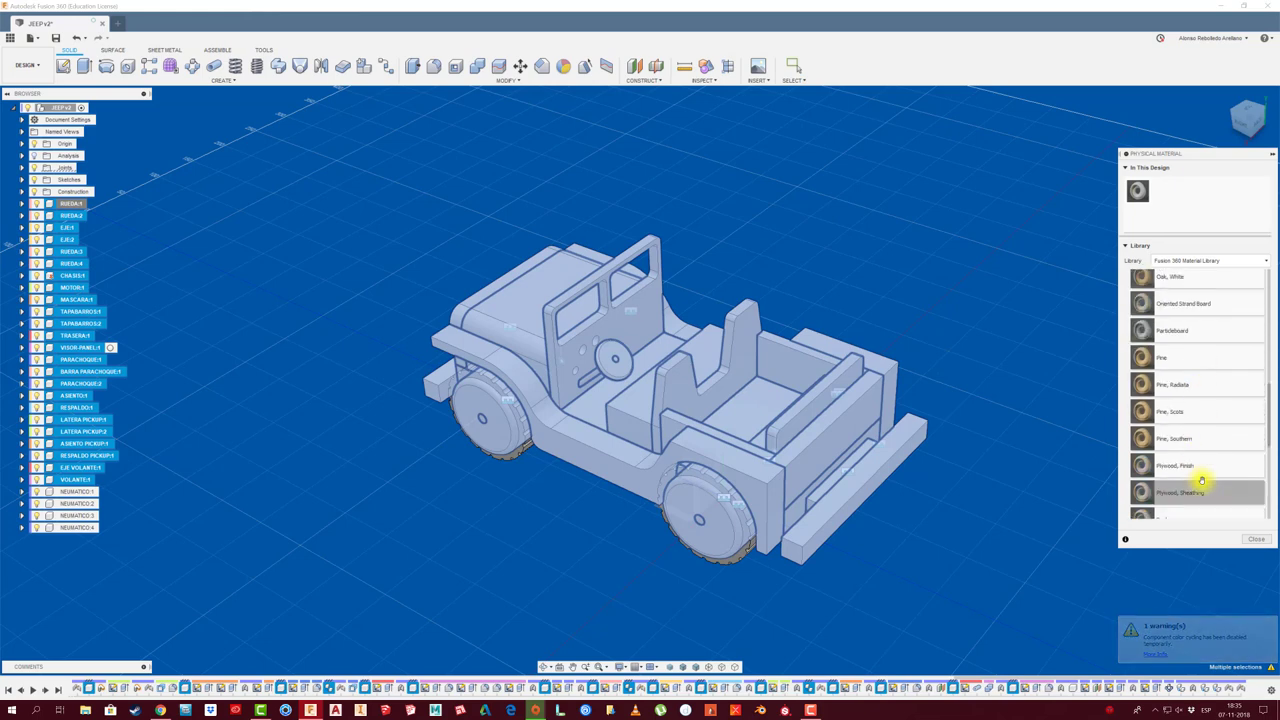
scroll(1201, 480, down, 3)
scroll(1201, 480, down, 2)
scroll(1201, 480, down, 3)
scroll(1201, 480, down, 3)
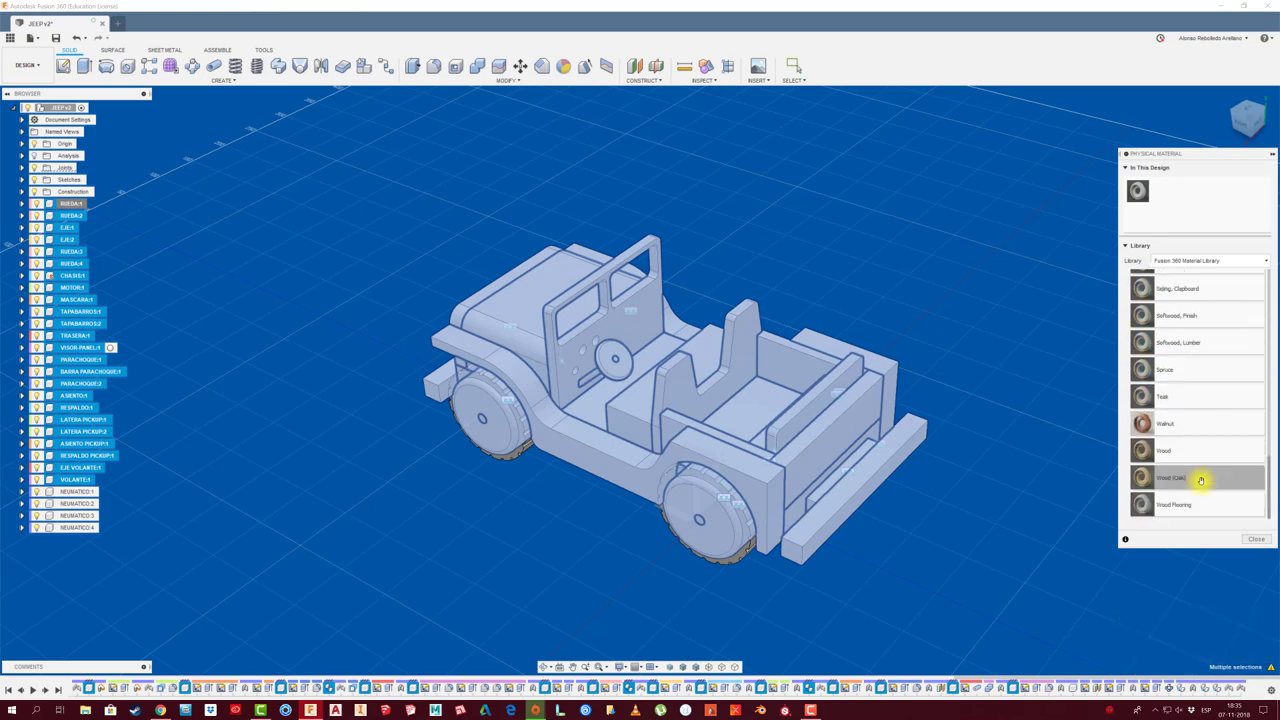
scroll(1199, 483, up, 3)
scroll(1199, 485, up, 3)
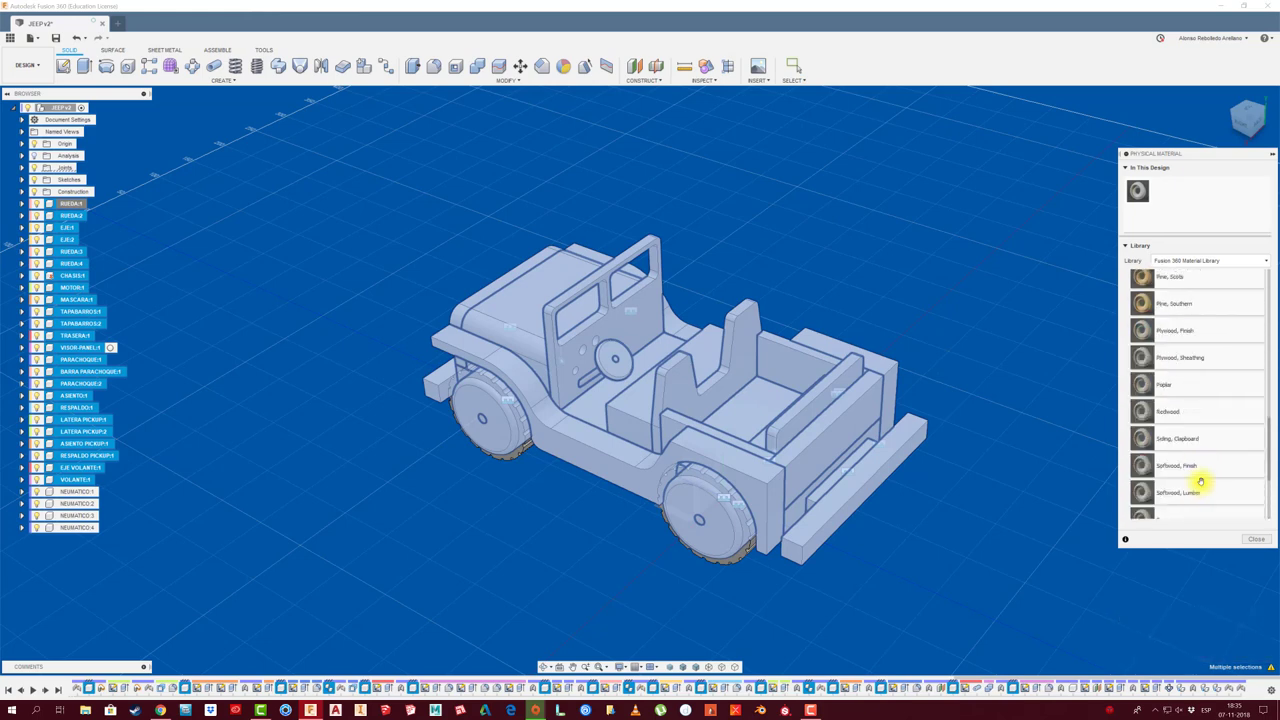
scroll(1200, 486, up, 2)
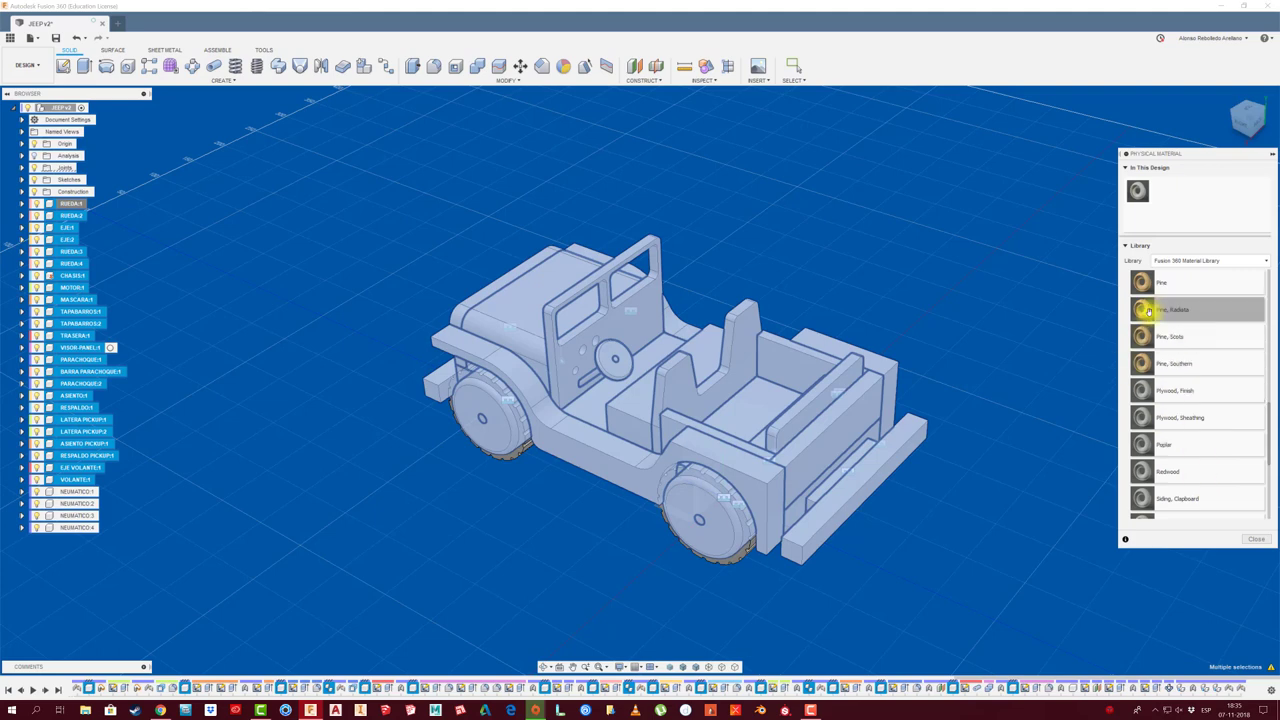
drag(1142, 309, 828, 421)
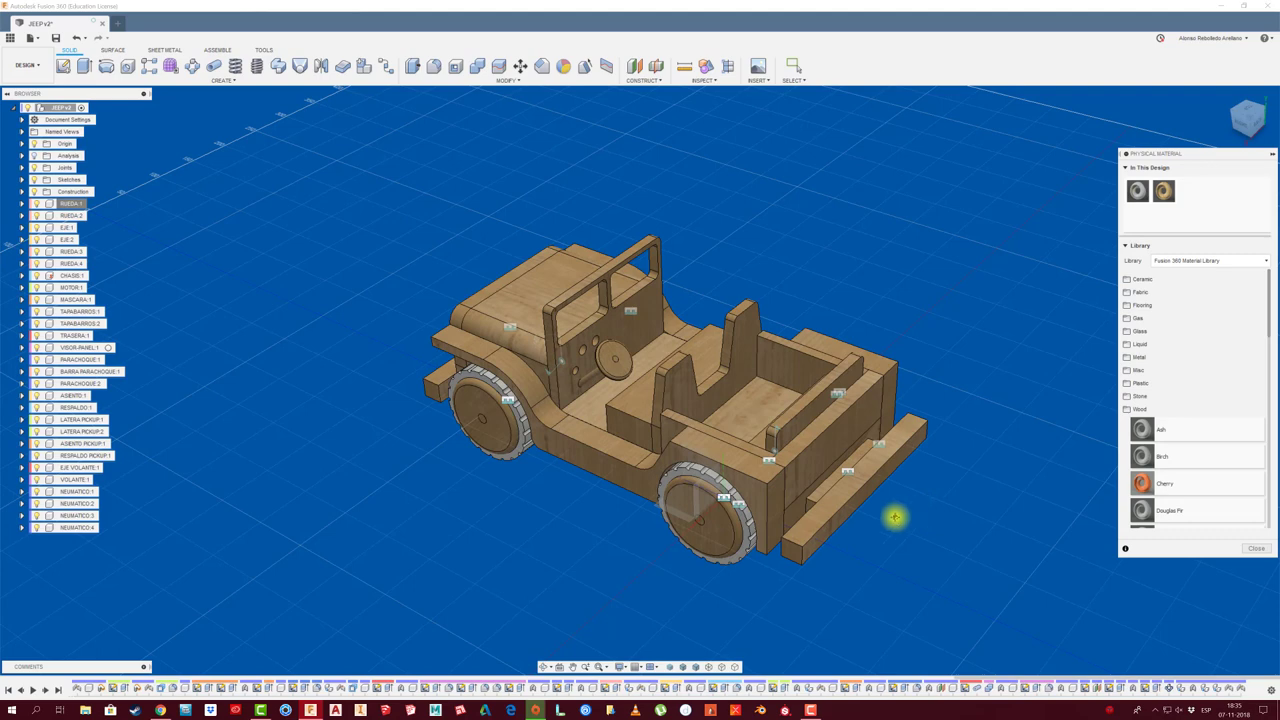
shift+middle_drag(894, 517, 1068, 268)
drag(1160, 155, 1064, 160)
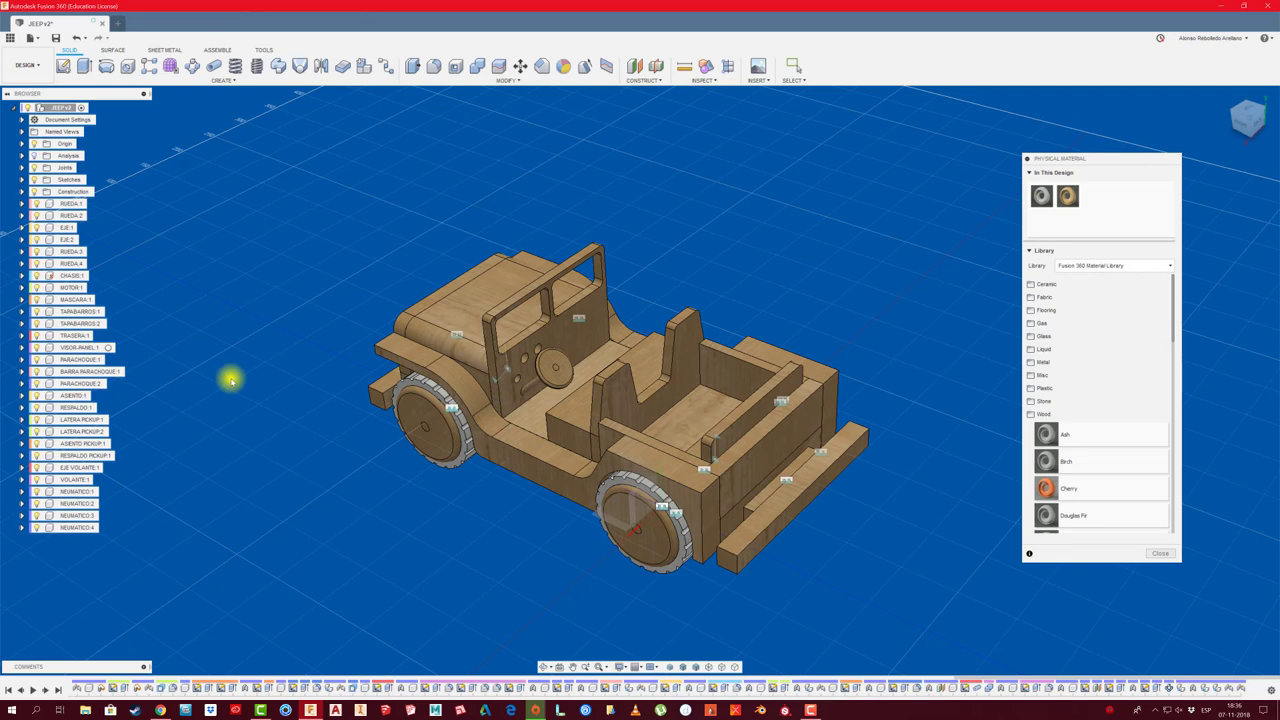
Select tires NEUMATICO:1–4 and find Rubber, Black in the Plastic materials
click(75, 528)
shift+click(77, 492)
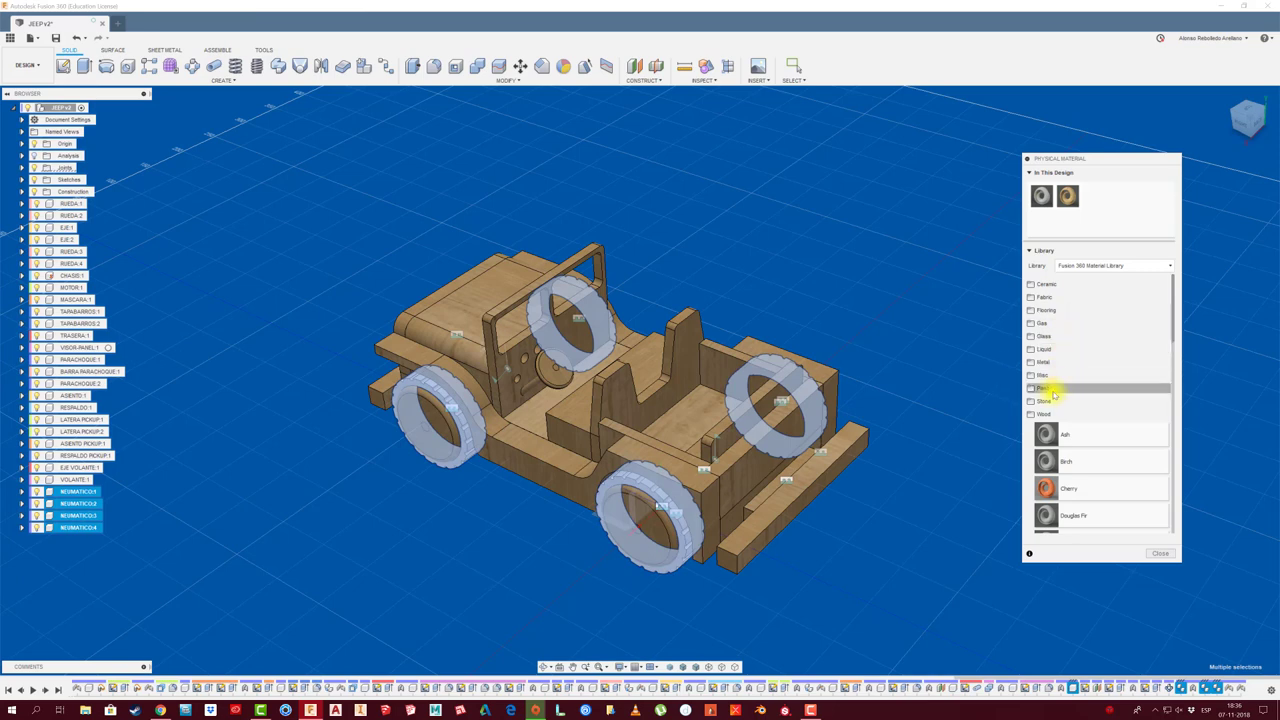
click(1056, 389)
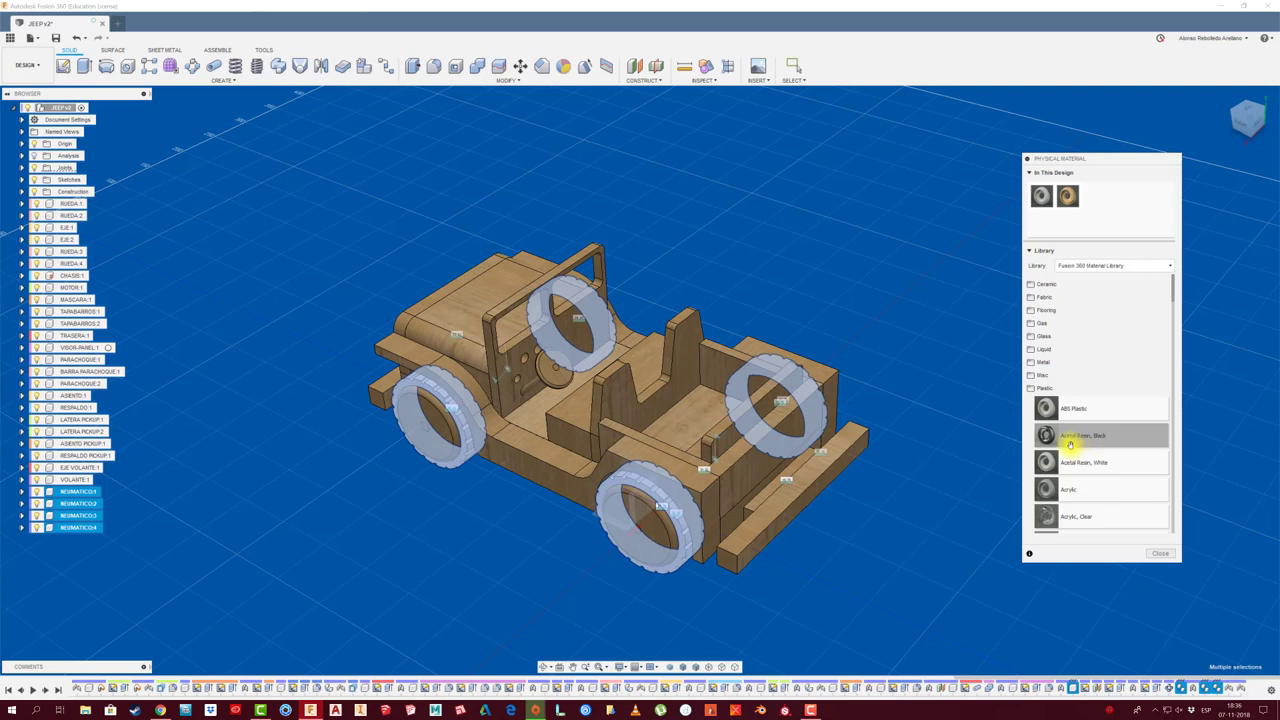
scroll(1069, 445, down, 2)
scroll(1069, 448, down, 1)
scroll(1069, 452, down, 1)
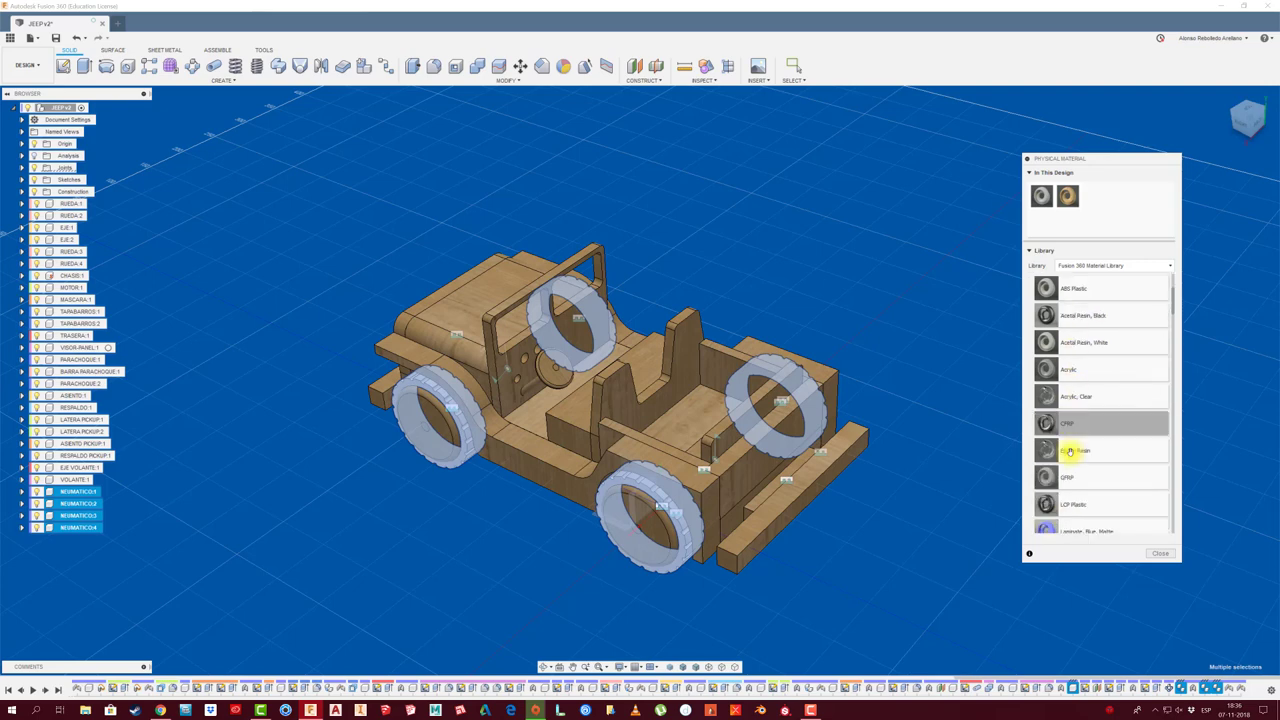
scroll(1069, 452, down, 2)
scroll(1069, 452, down, 2)
scroll(1069, 452, down, 3)
scroll(1069, 452, down, 2)
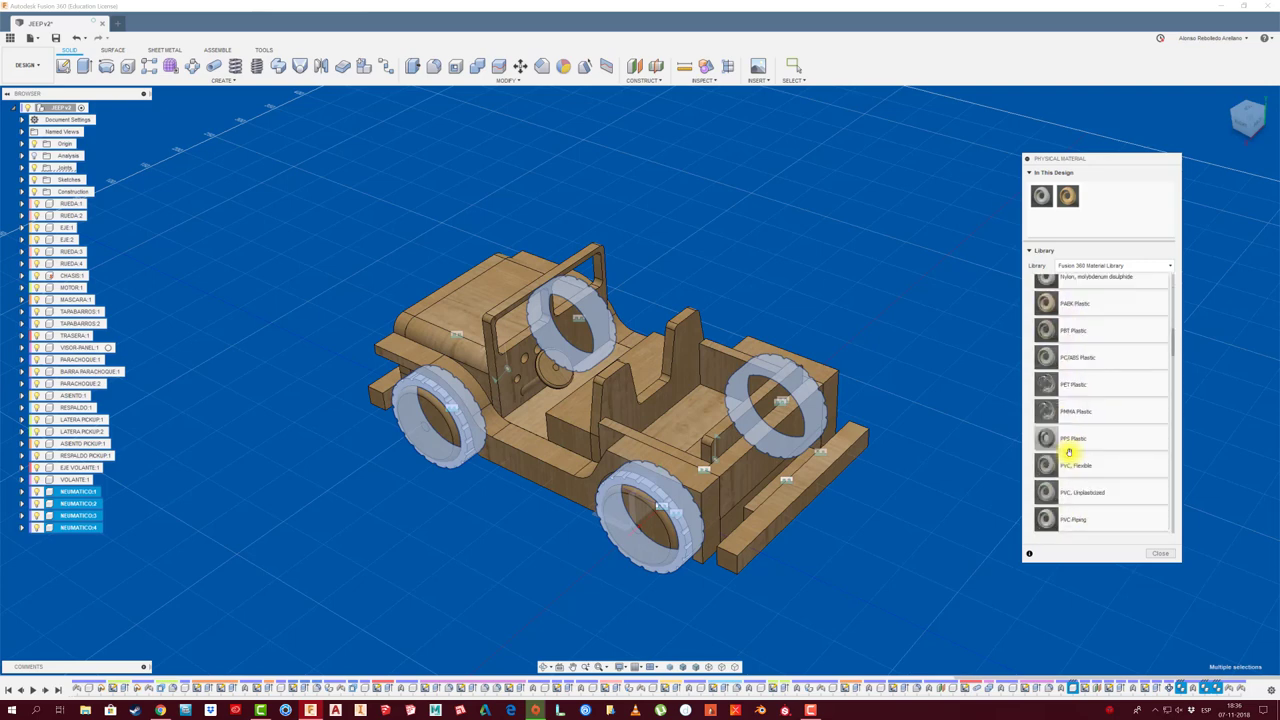
scroll(1069, 452, down, 3)
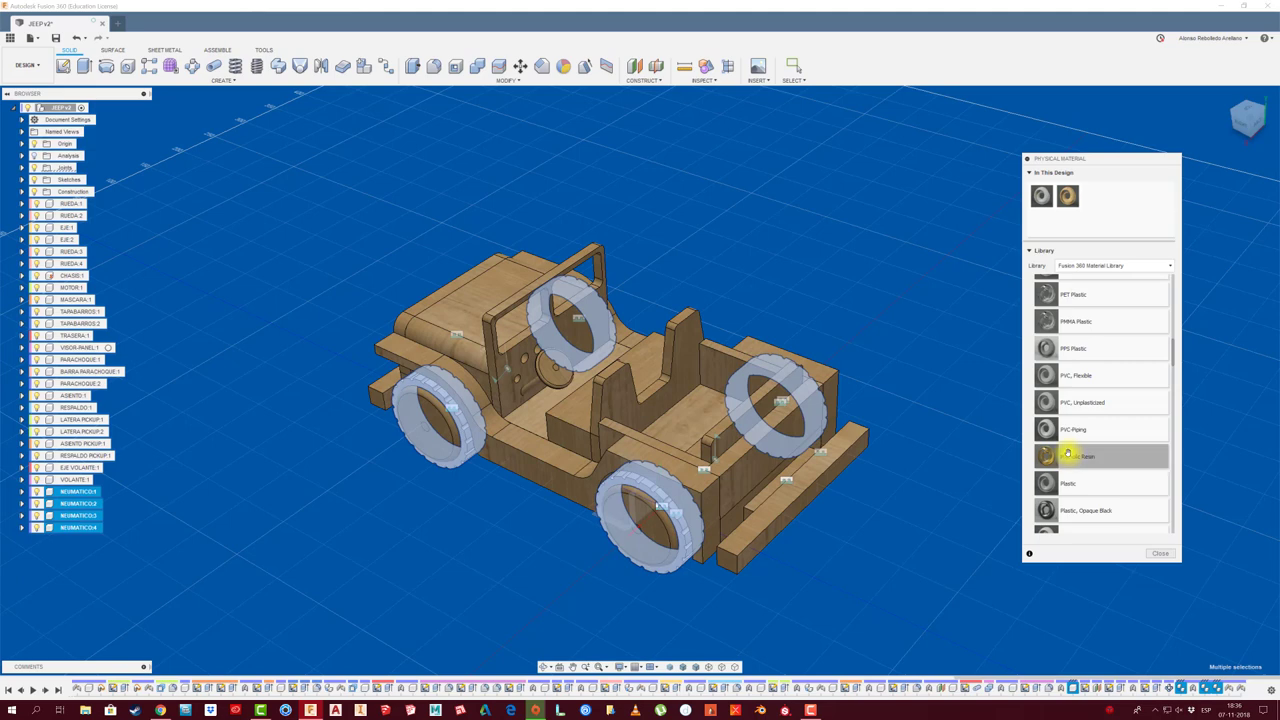
scroll(1068, 453, down, 2)
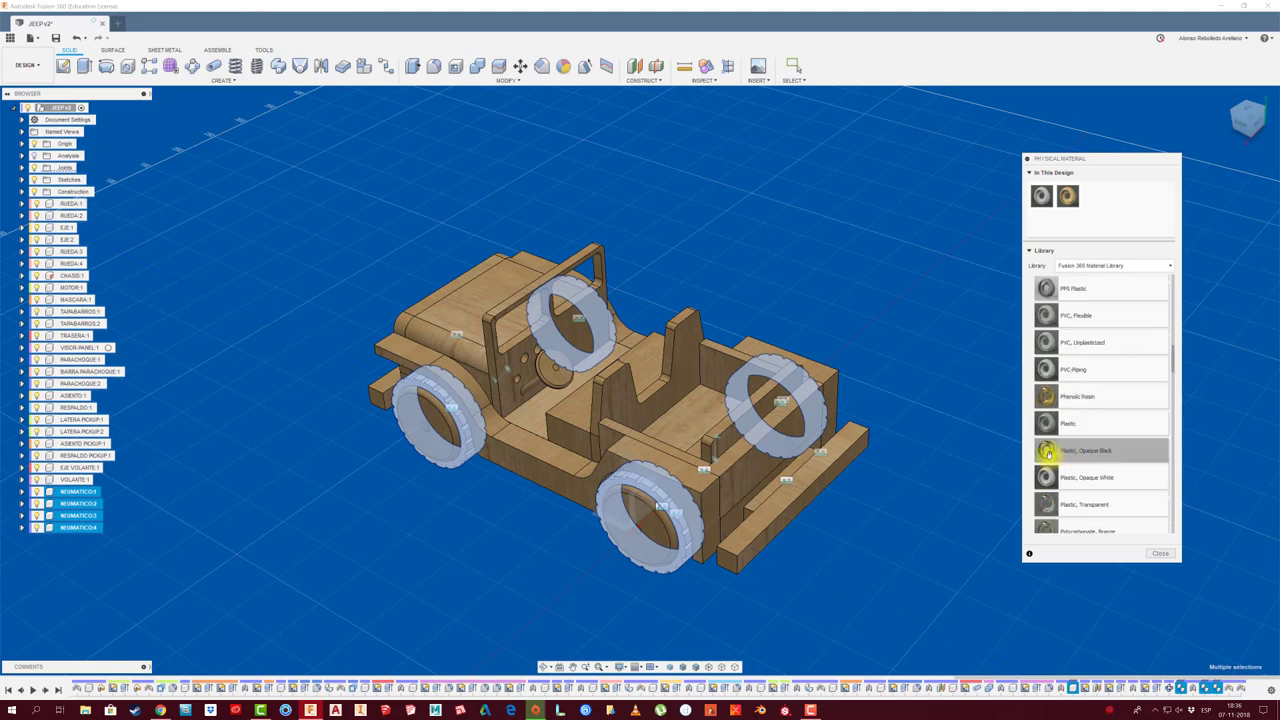
scroll(1044, 452, down, 2)
scroll(1044, 452, down, 2)
scroll(1044, 455, down, 2)
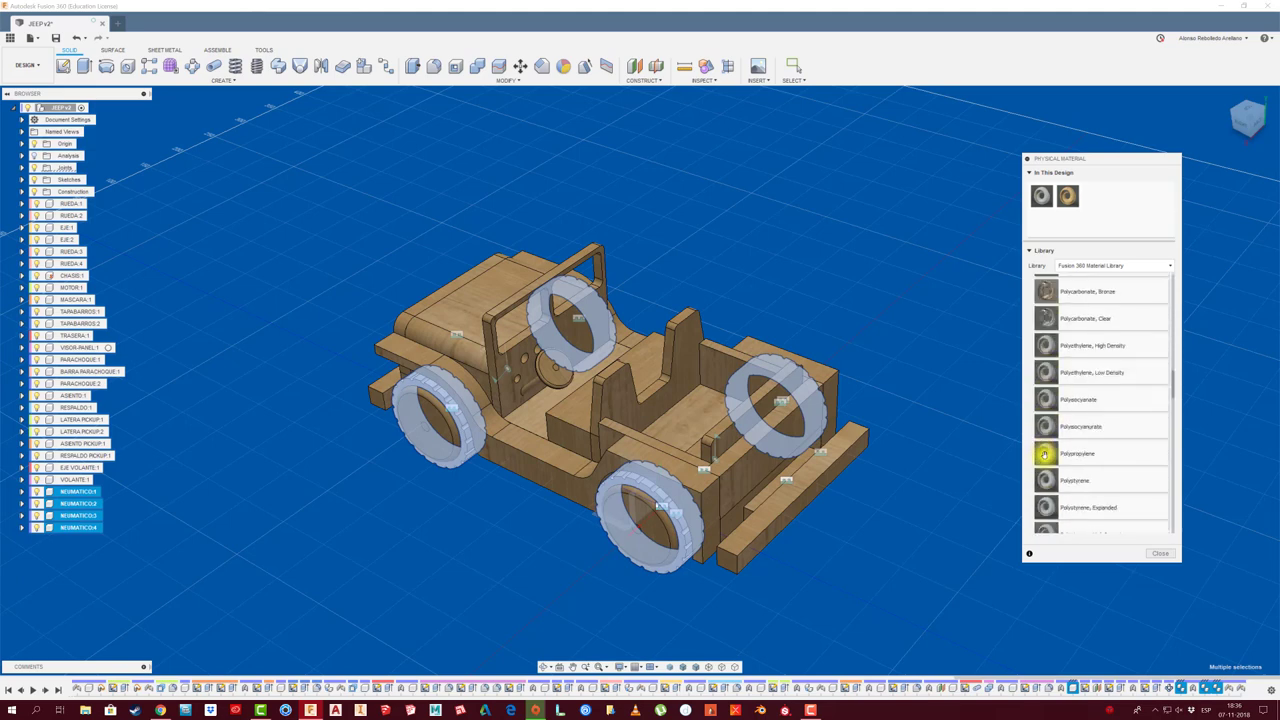
scroll(1044, 458, down, 2)
scroll(1044, 458, down, 2)
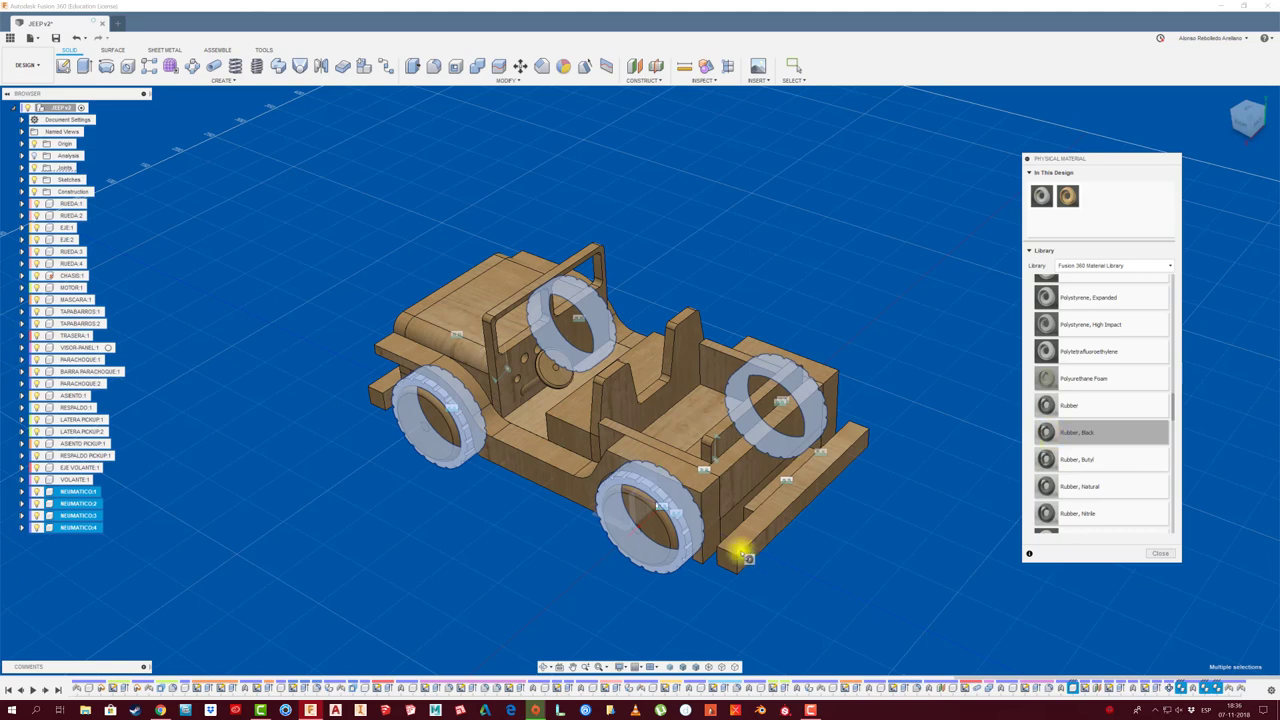
Apply Rubber, Black to the selected tires and collapse the material panel
drag(742, 557, 662, 575)
drag(873, 605, 878, 598)
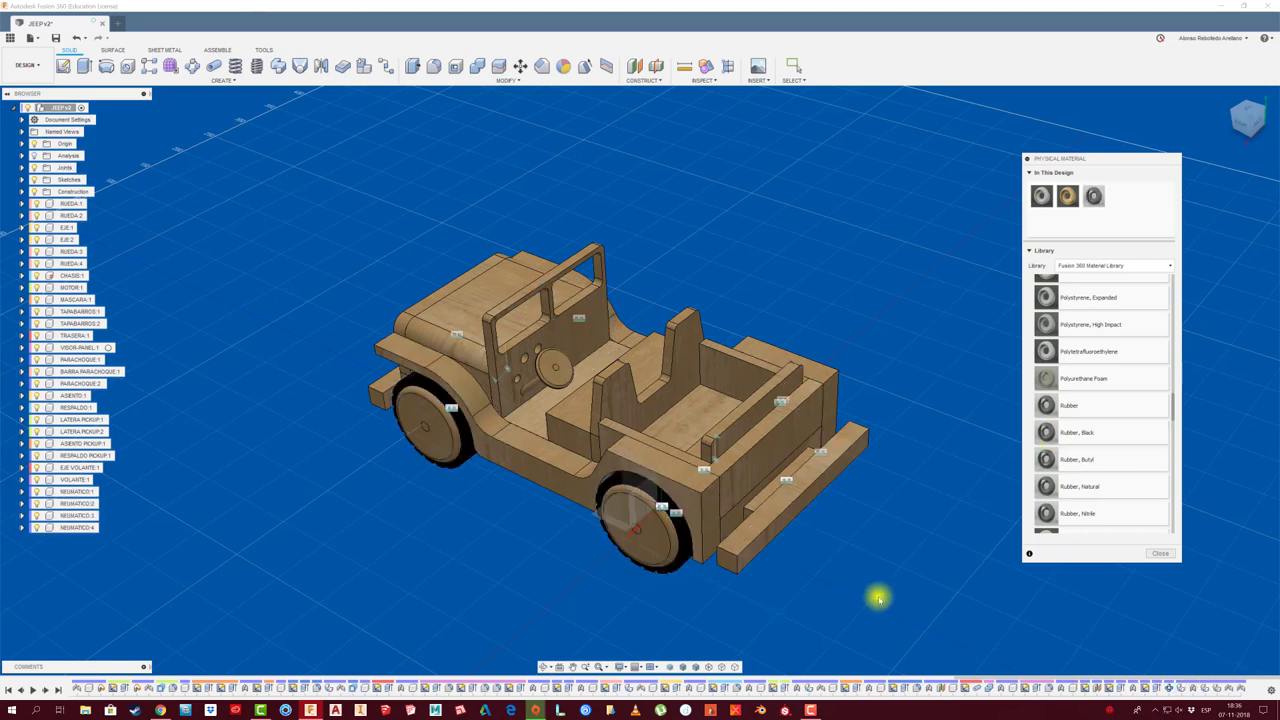
click(1027, 160)
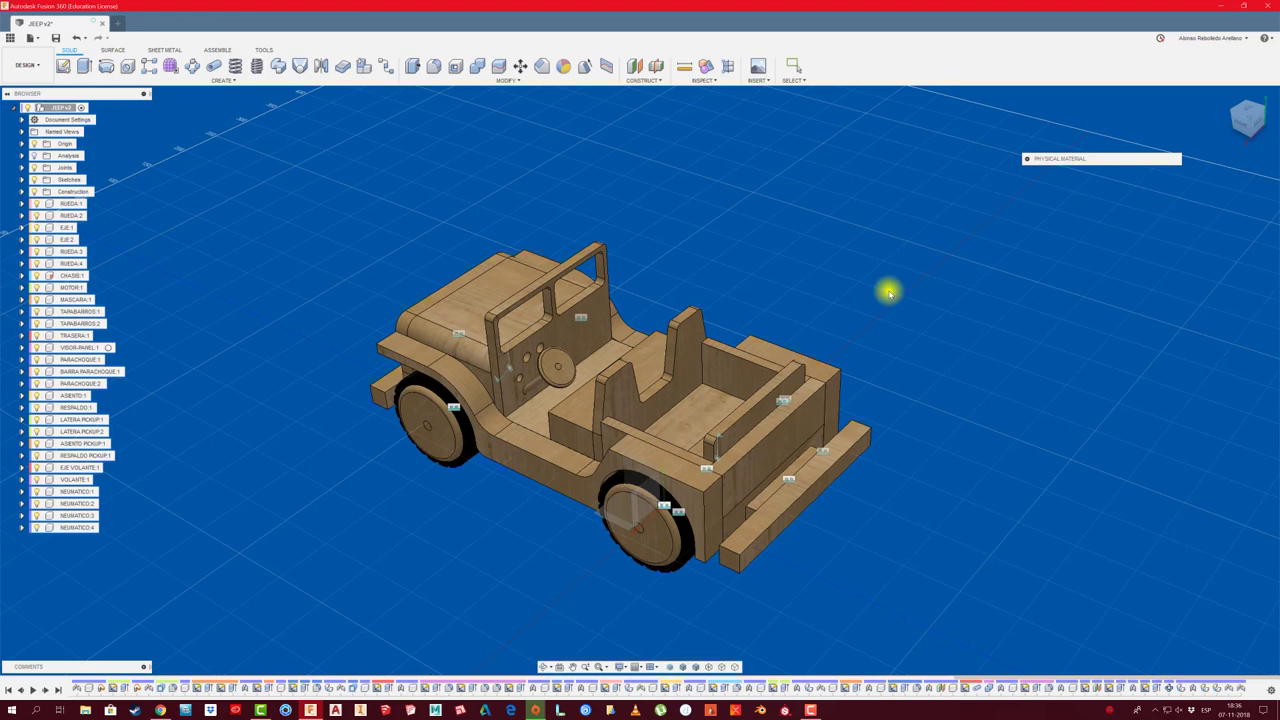
View the jeep from the other side, show the project's Data Panel, and turn off component colours
mouse_move(714, 277)
shift+middle_down()
mouse_move(721, 293)
mouse_move(917, 148)
mouse_move(754, 134)
mouse_move(1040, 80)
mouse_move(1160, 42)
shift+middle_up()
click(1161, 42)
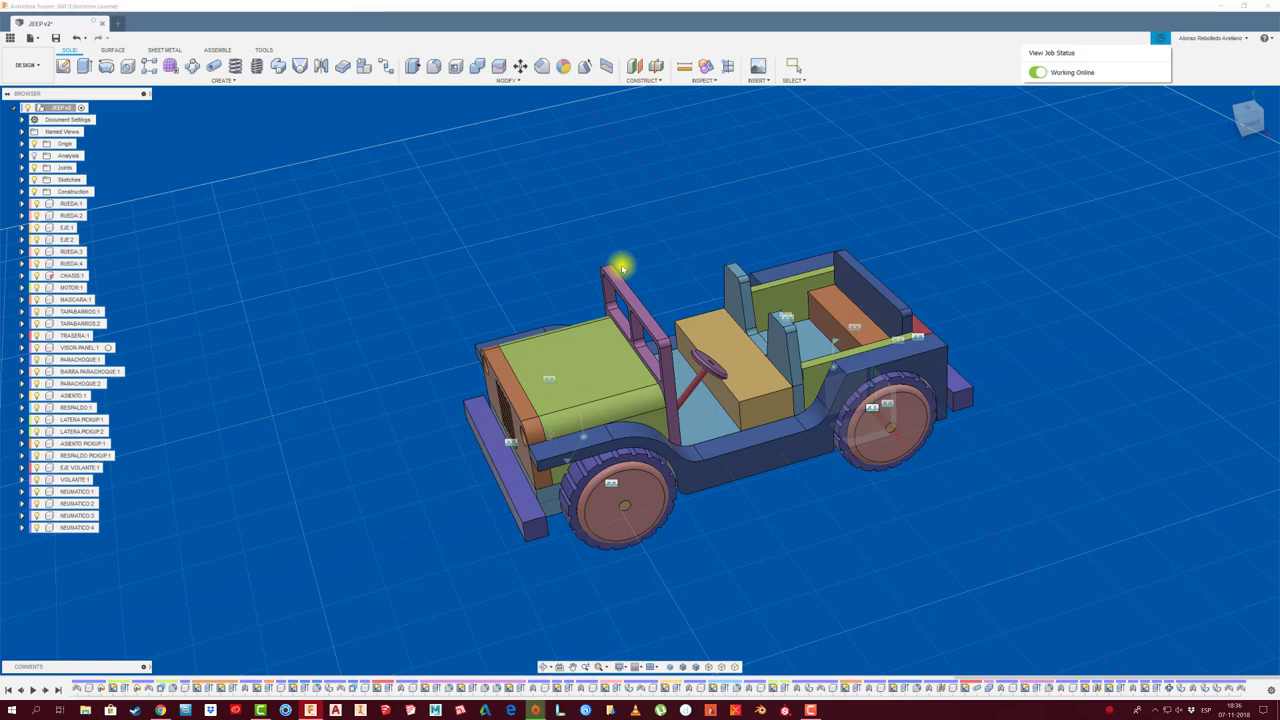
click(10, 38)
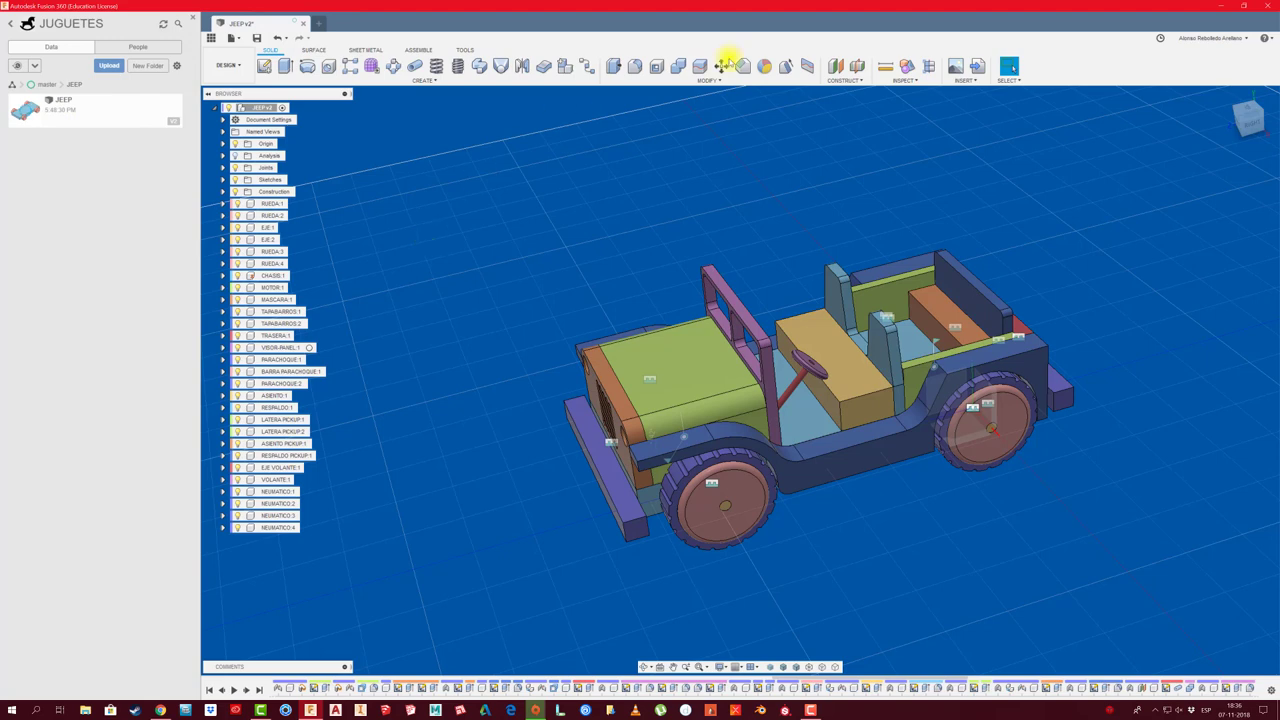
click(907, 66)
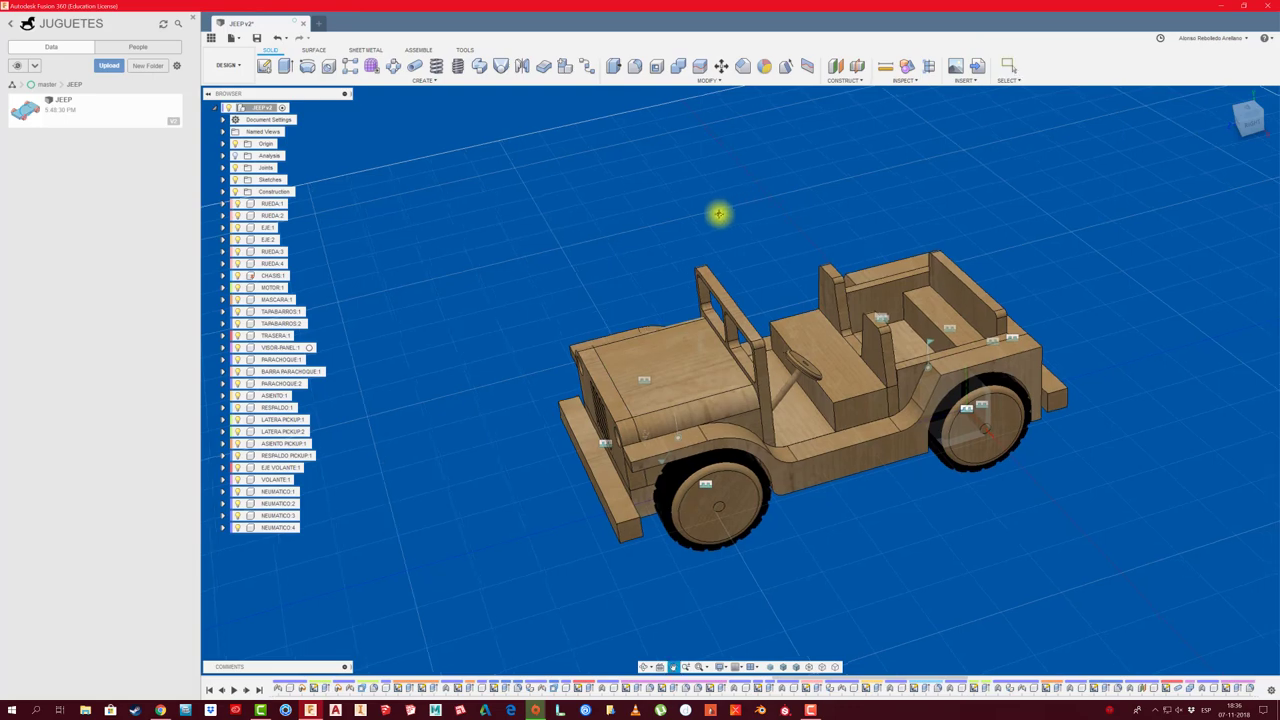
Save the JEEP design as a new version
scroll(718, 216, up, 5)
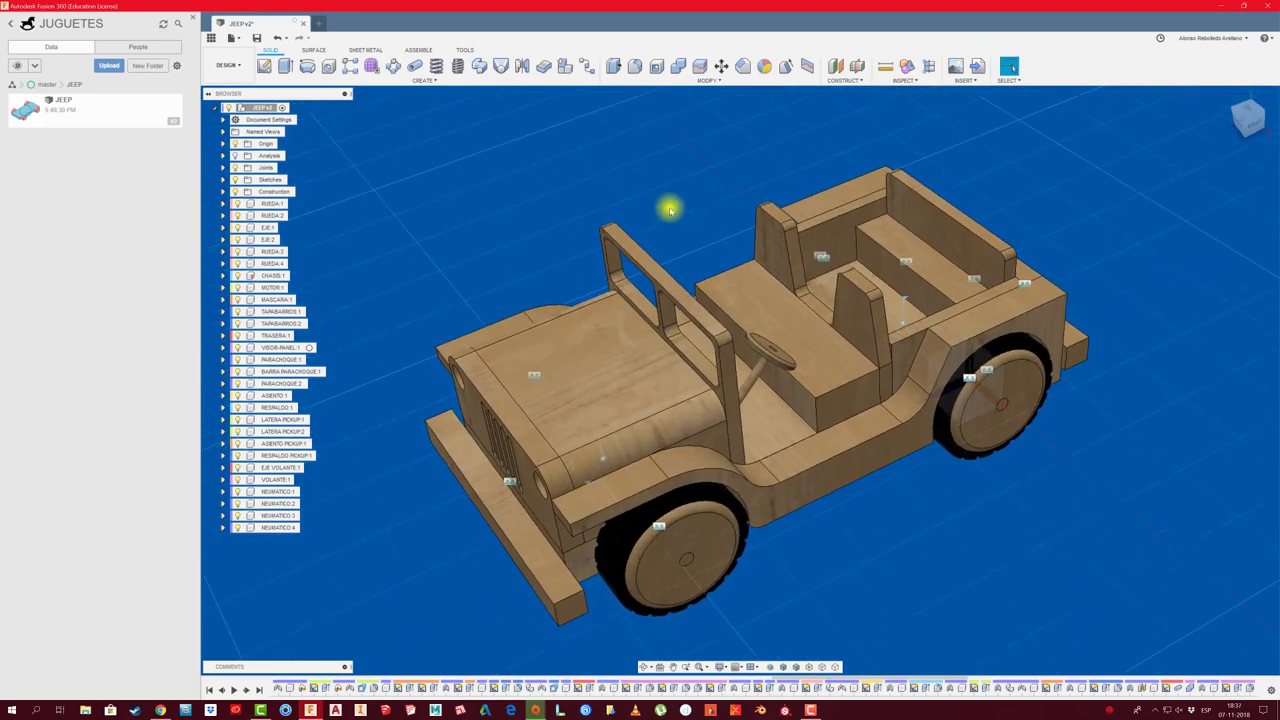
click(256, 38)
click(636, 348)
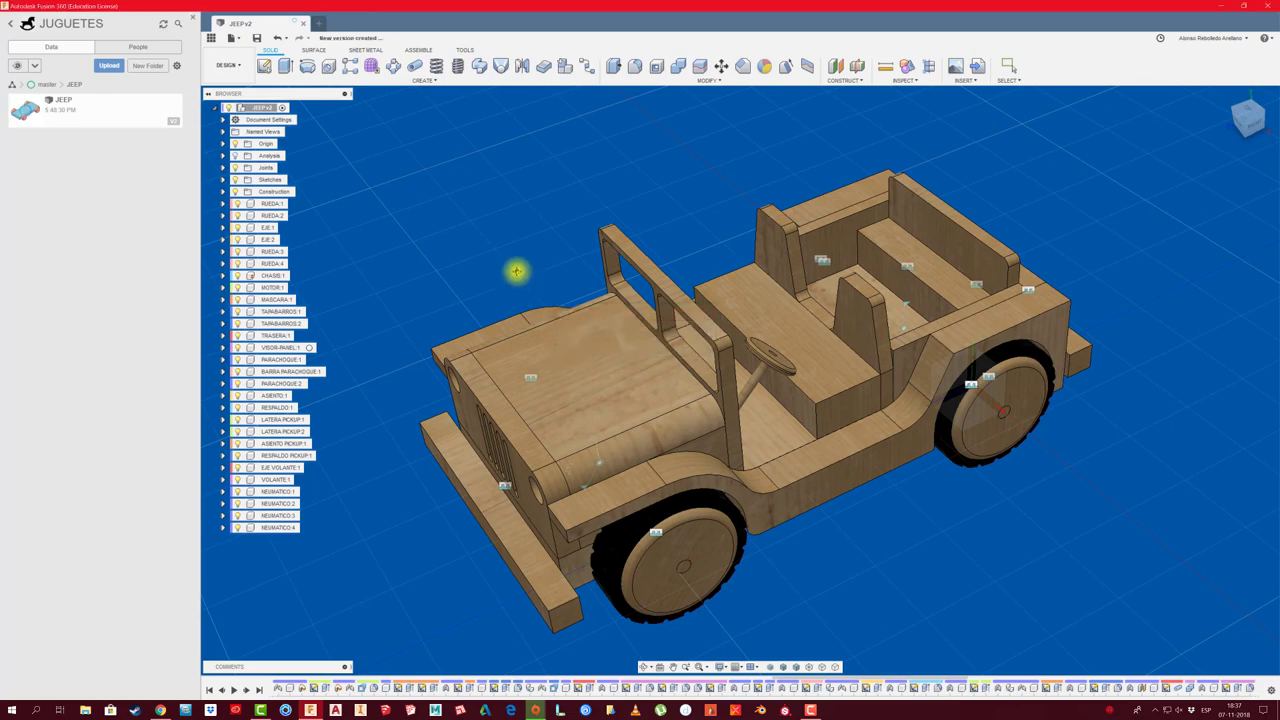